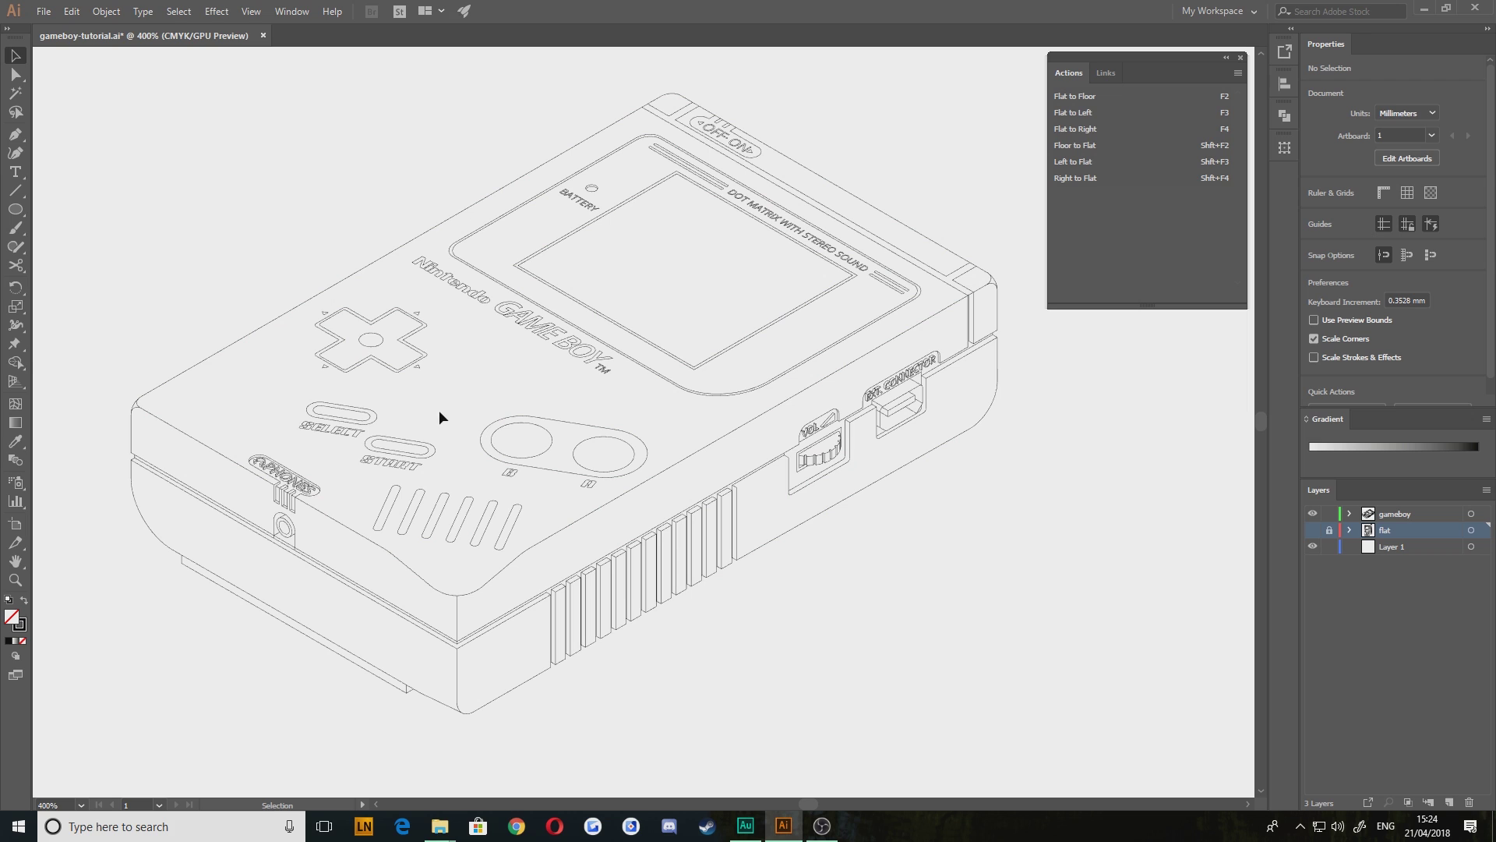
Show the flat layer to view the flat Game Boy drawings beside the artboard, and hide the layer again
scroll(338, 312, down, 2)
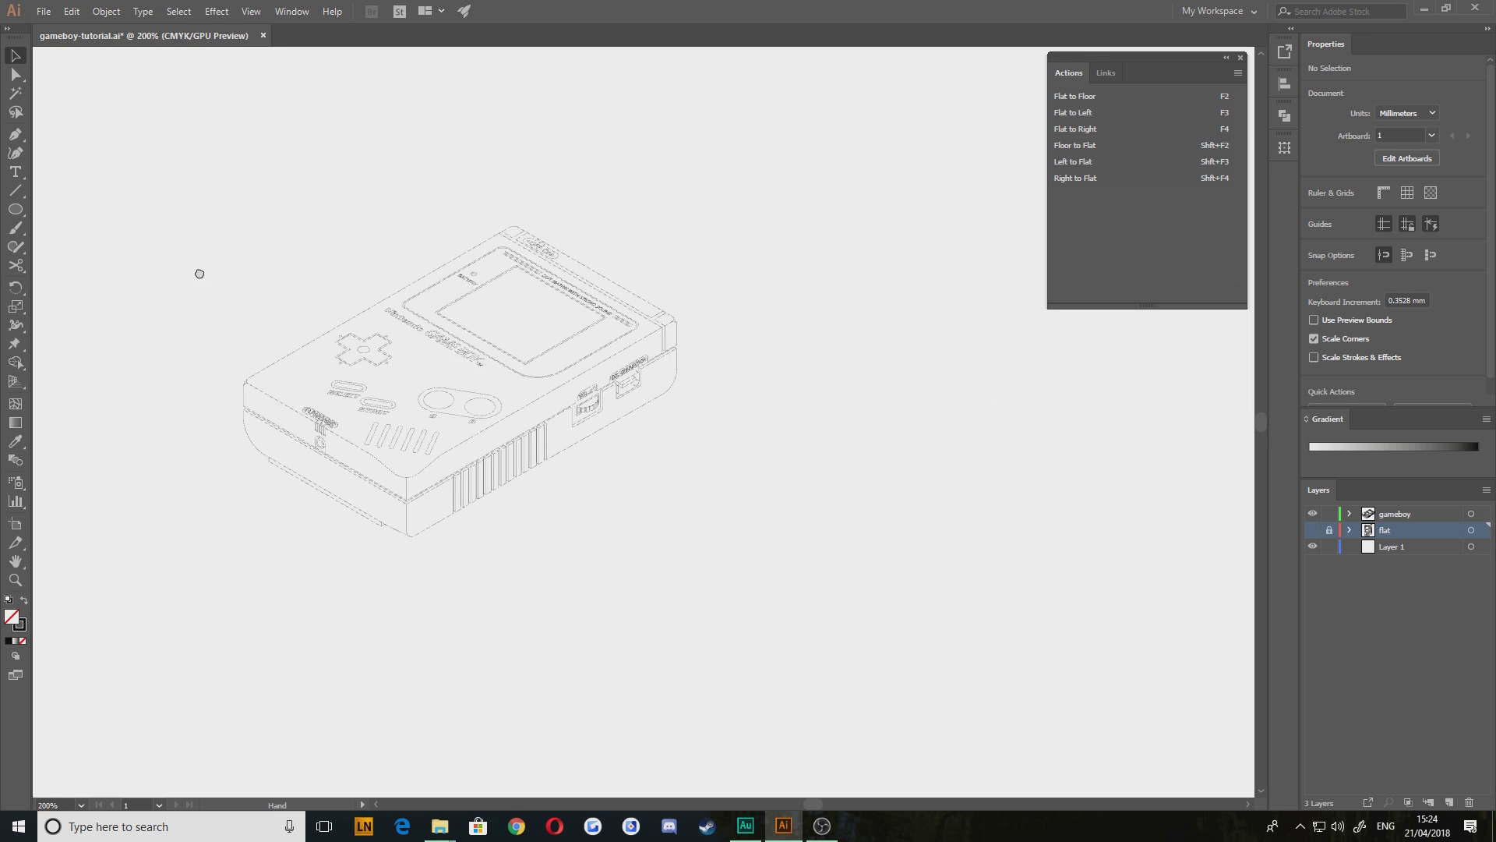
drag(197, 274, 447, 367)
click(1311, 544)
drag(1310, 544, 1306, 530)
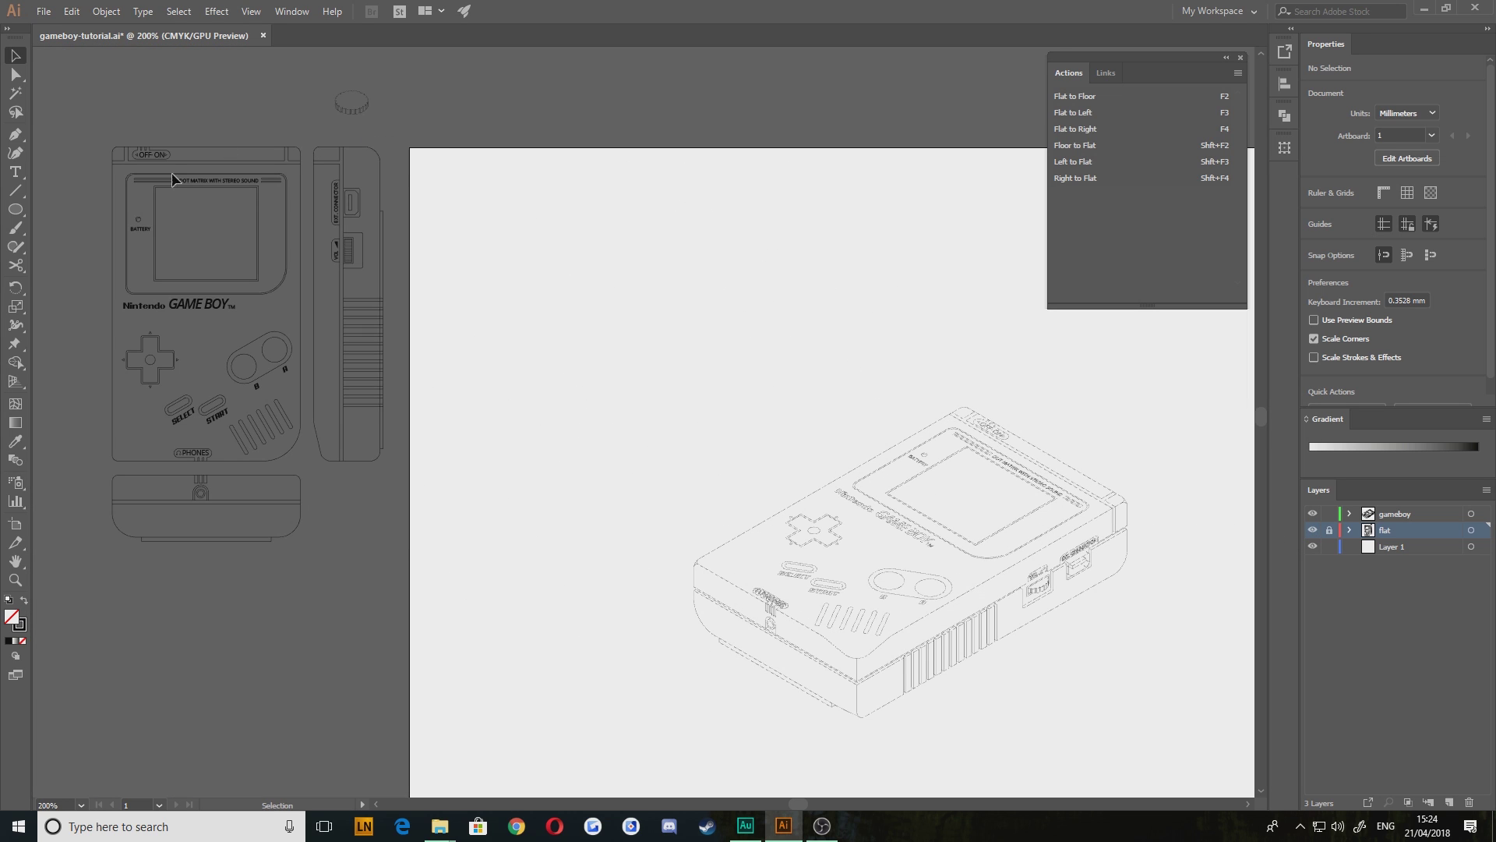
drag(724, 561, 492, 367)
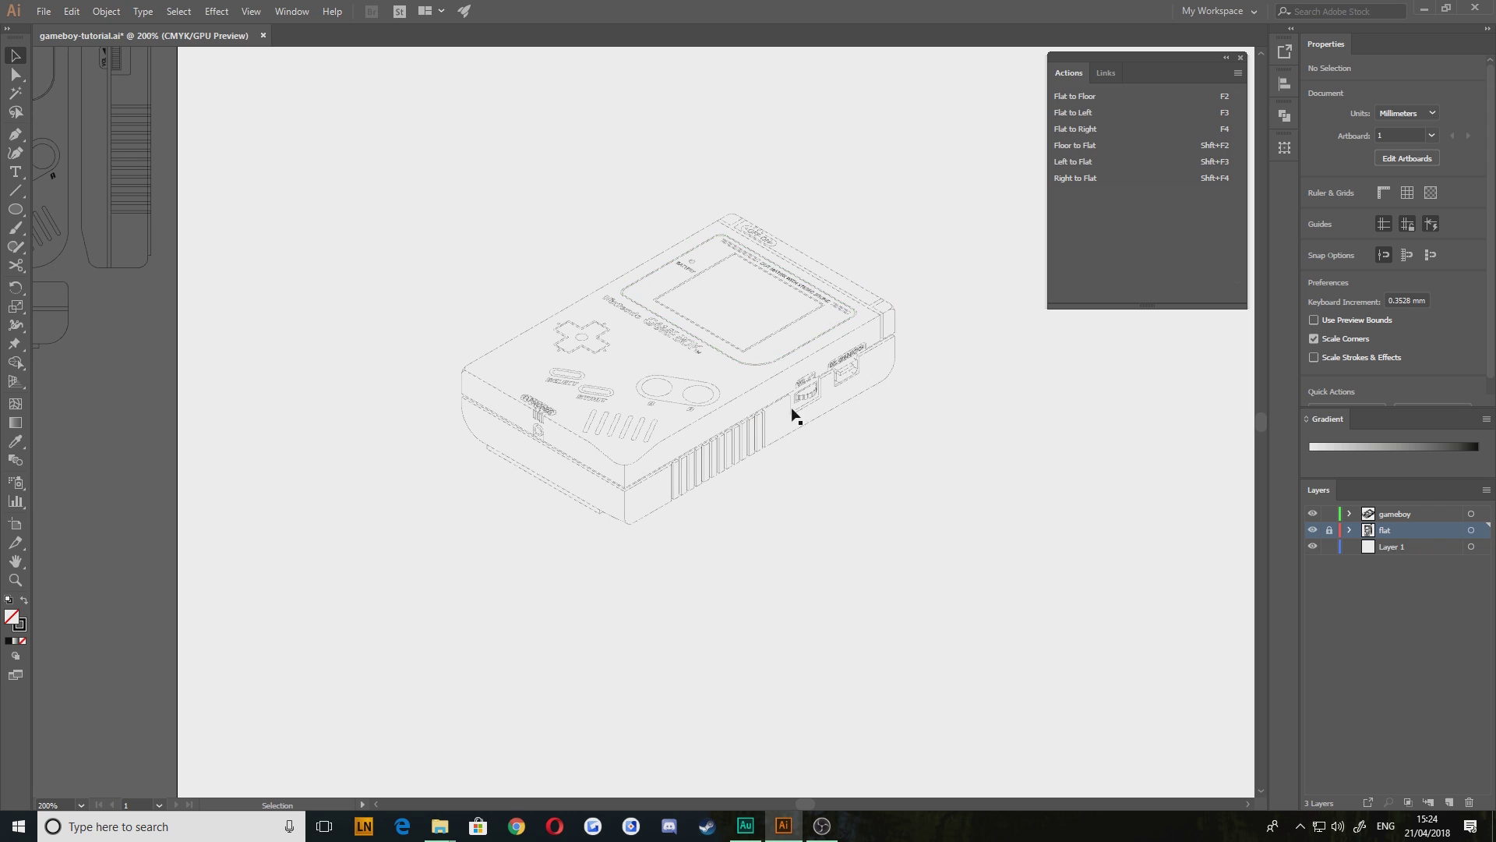
click(1313, 532)
Examine the side ribs, volume wheel, EXT. CONNECTOR port and front face of the isometric Game Boy drawing
scroll(725, 479, up, 4)
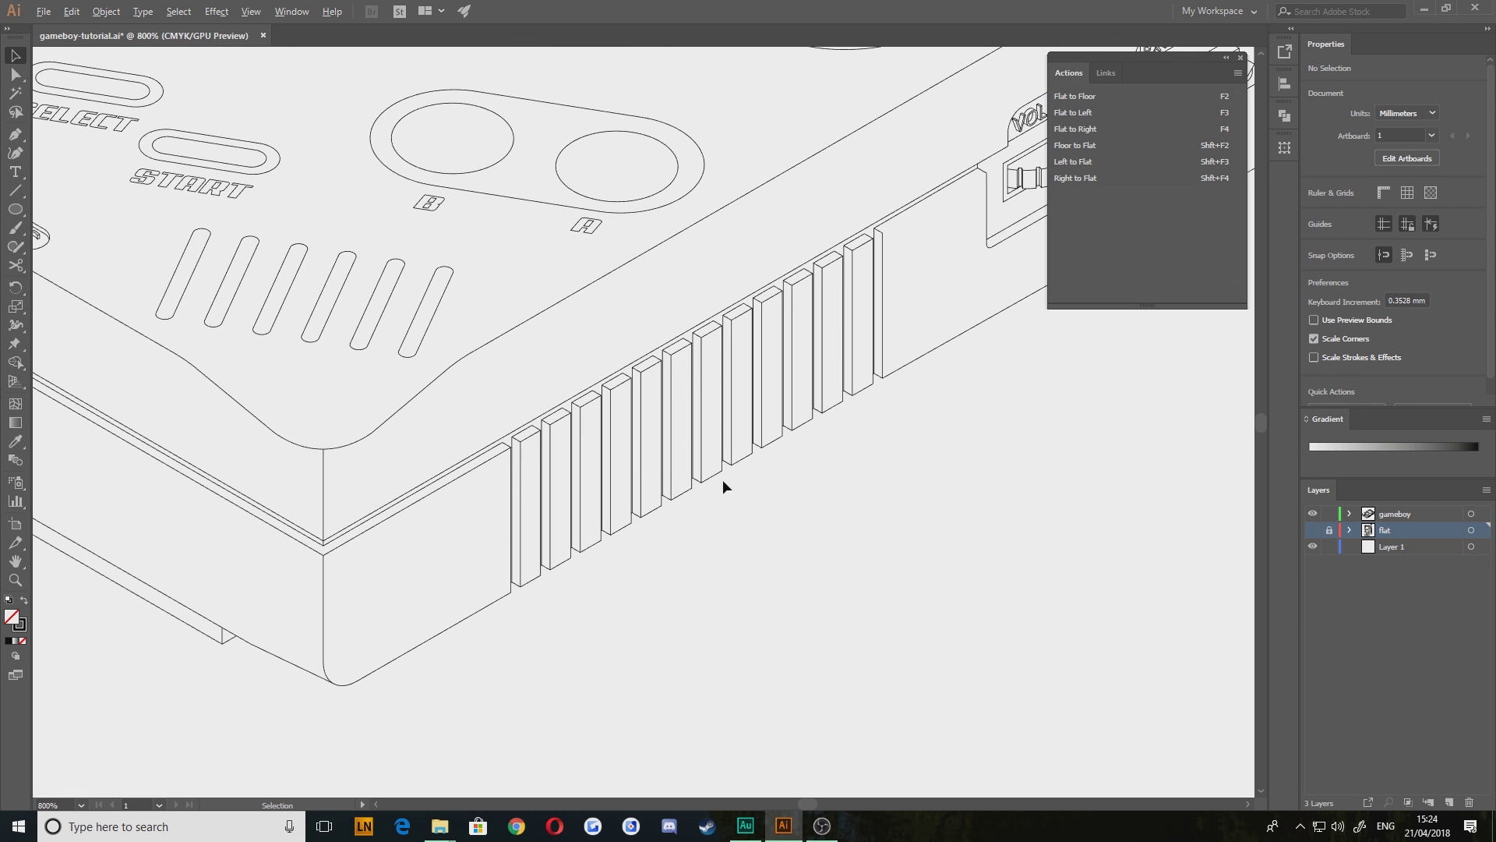
drag(477, 521, 567, 526)
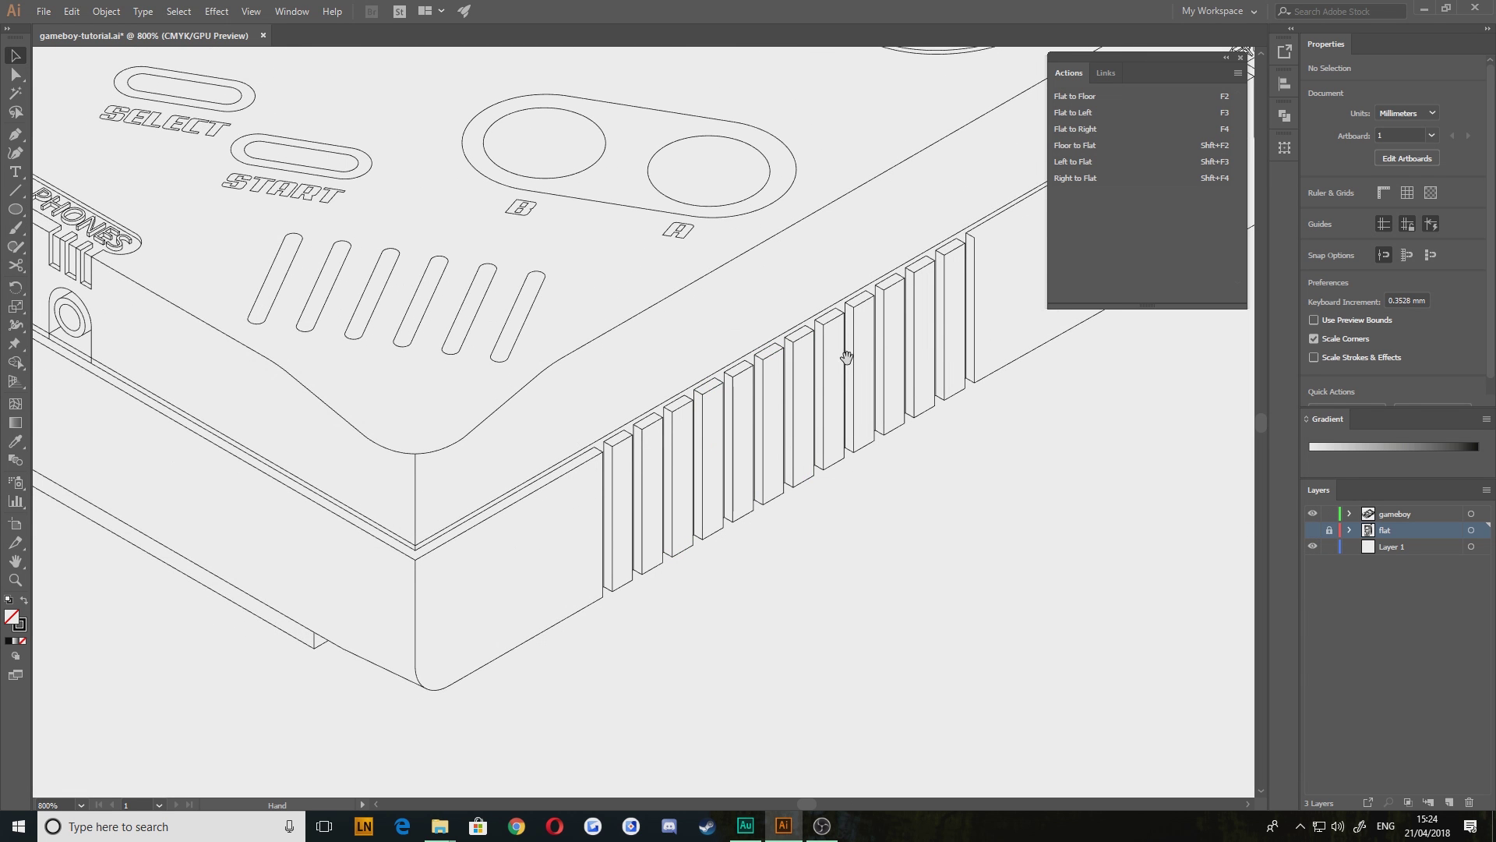
drag(870, 341, 355, 633)
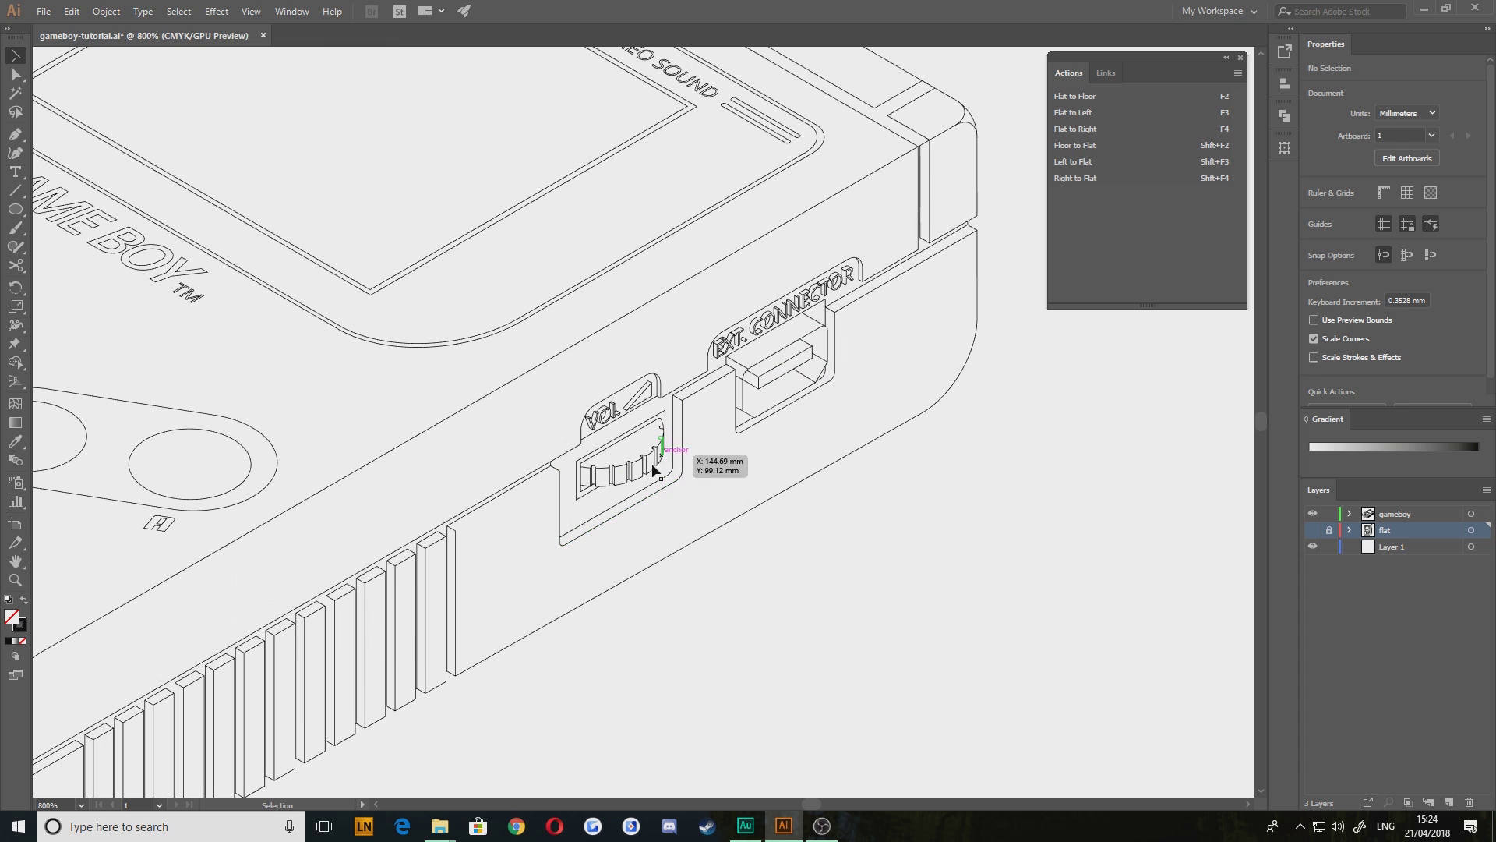
drag(634, 361, 781, 416)
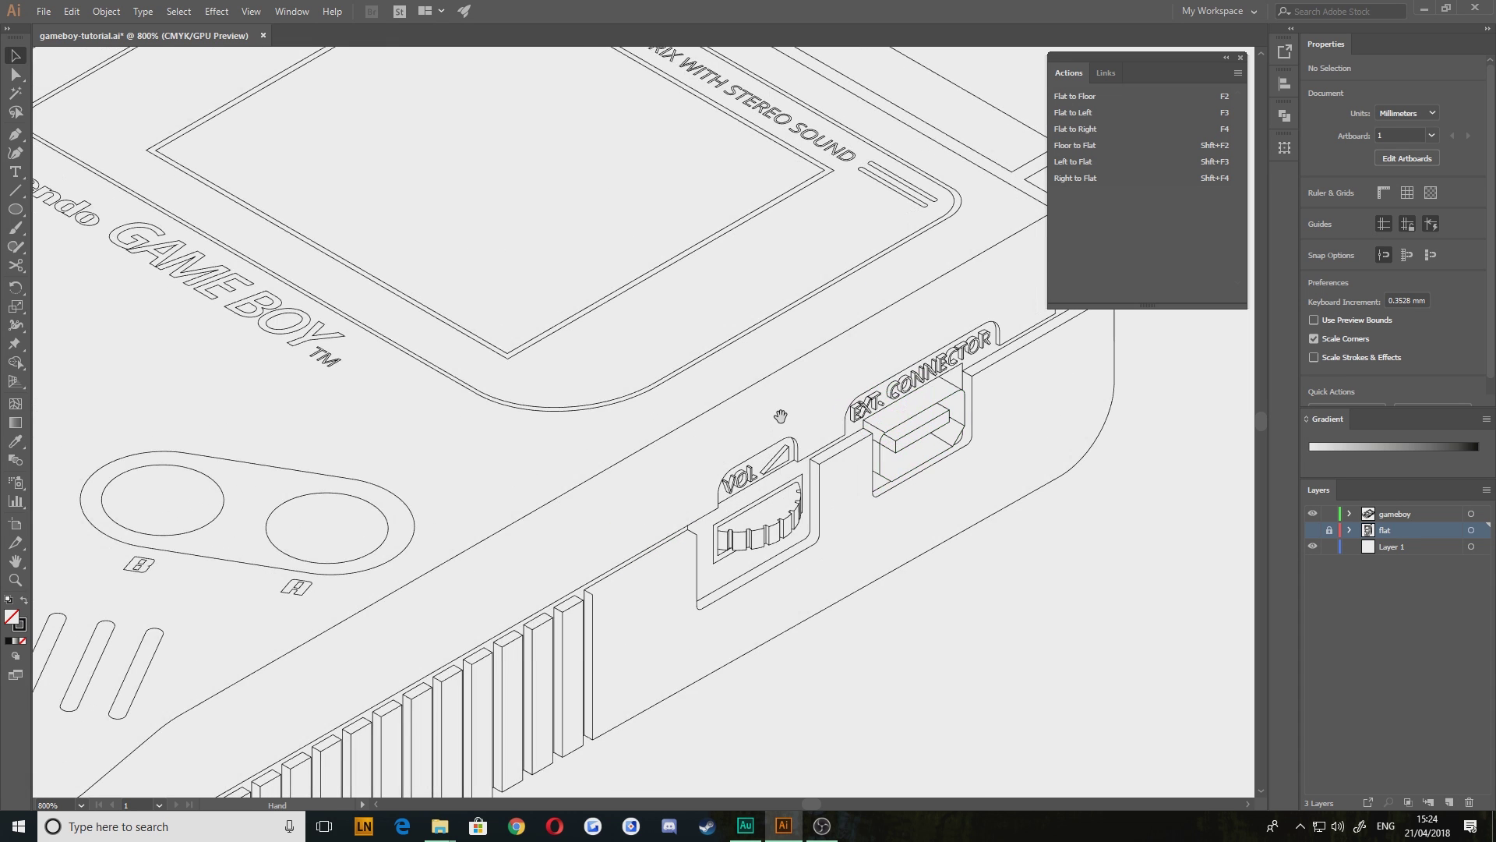
drag(663, 322, 644, 493)
drag(715, 431, 937, 462)
scroll(876, 467, down, 2)
drag(541, 624, 632, 511)
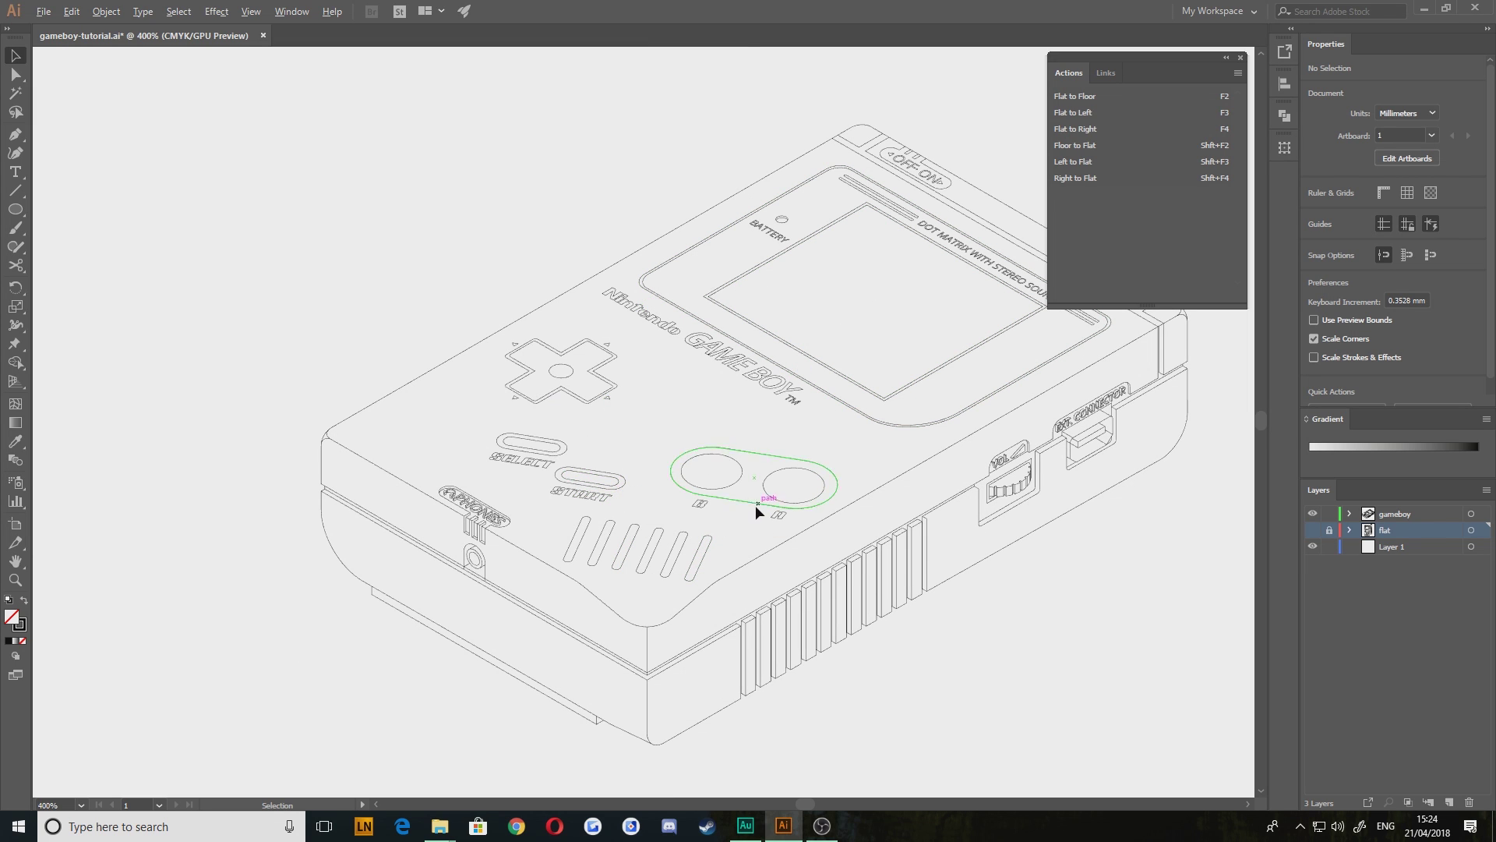
drag(755, 505, 586, 503)
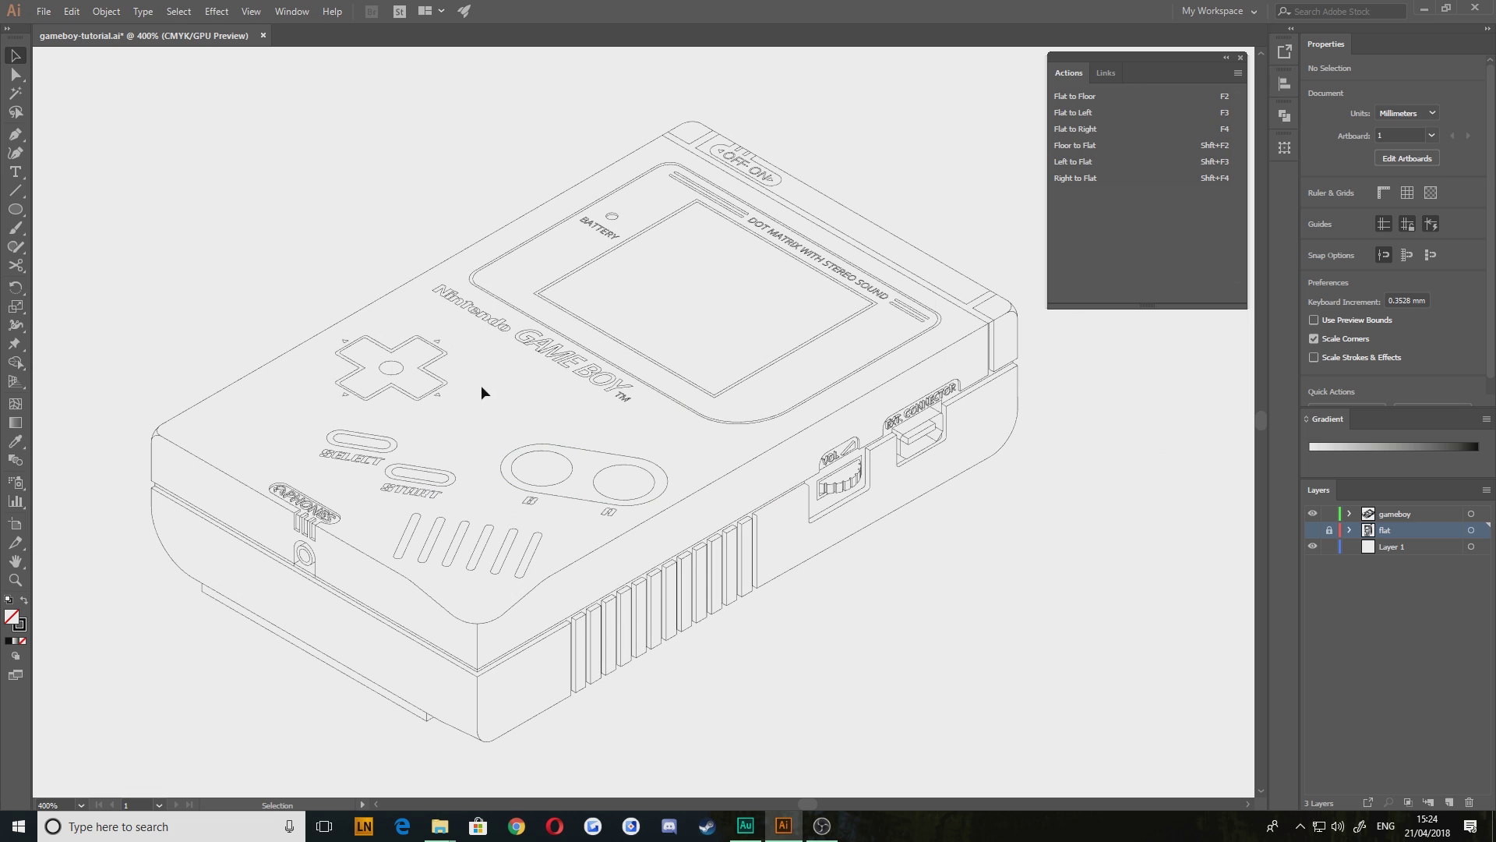
drag(442, 441, 503, 474)
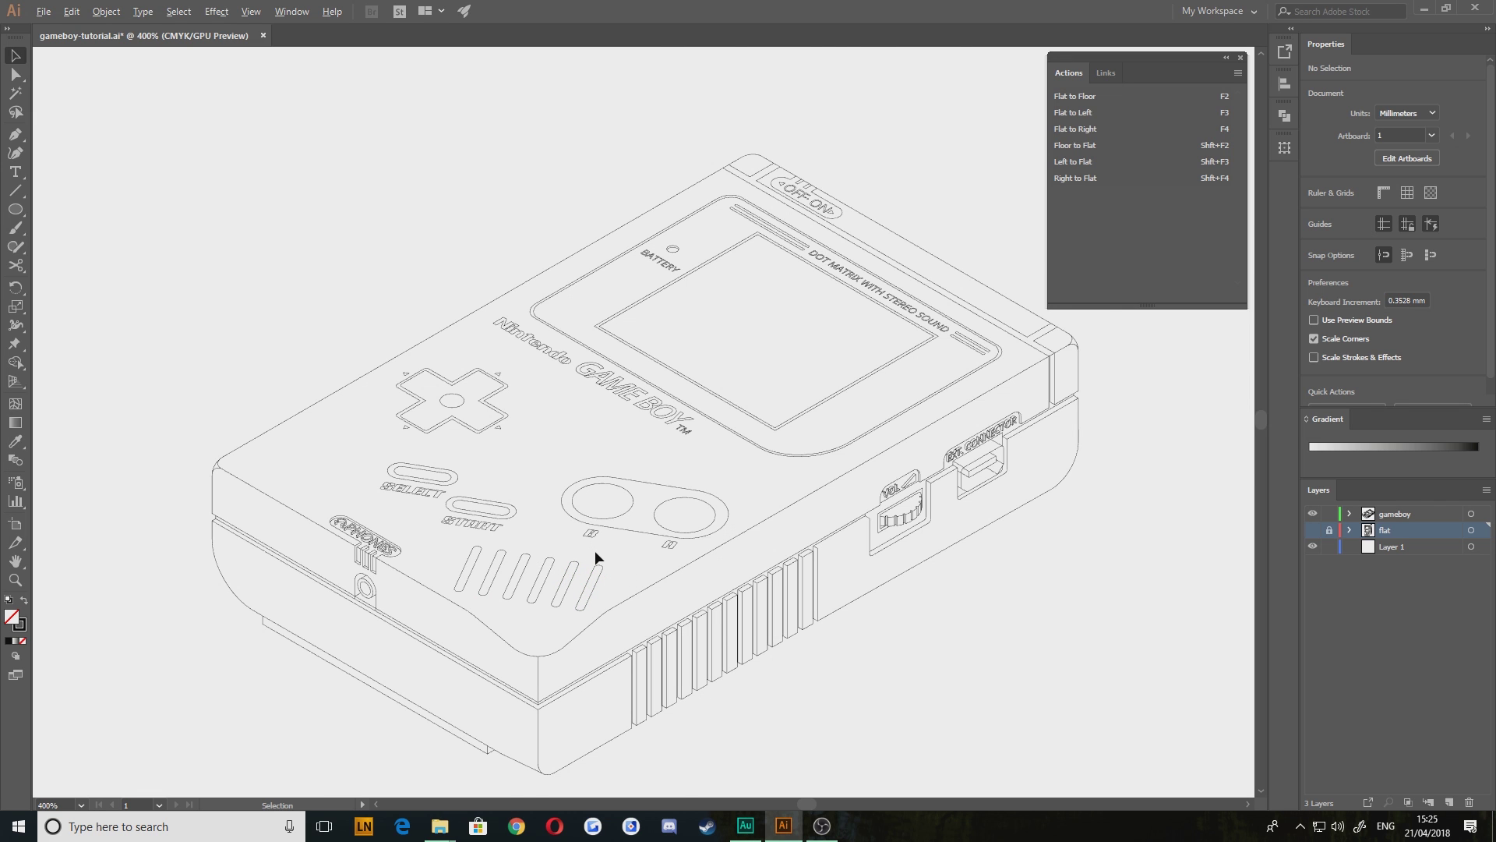
Duplicate the rounded outline surrounding the A and B buttons and place the copy about 0.27 mm directly below the original
scroll(596, 550, up, 5)
scroll(620, 528, down, 4)
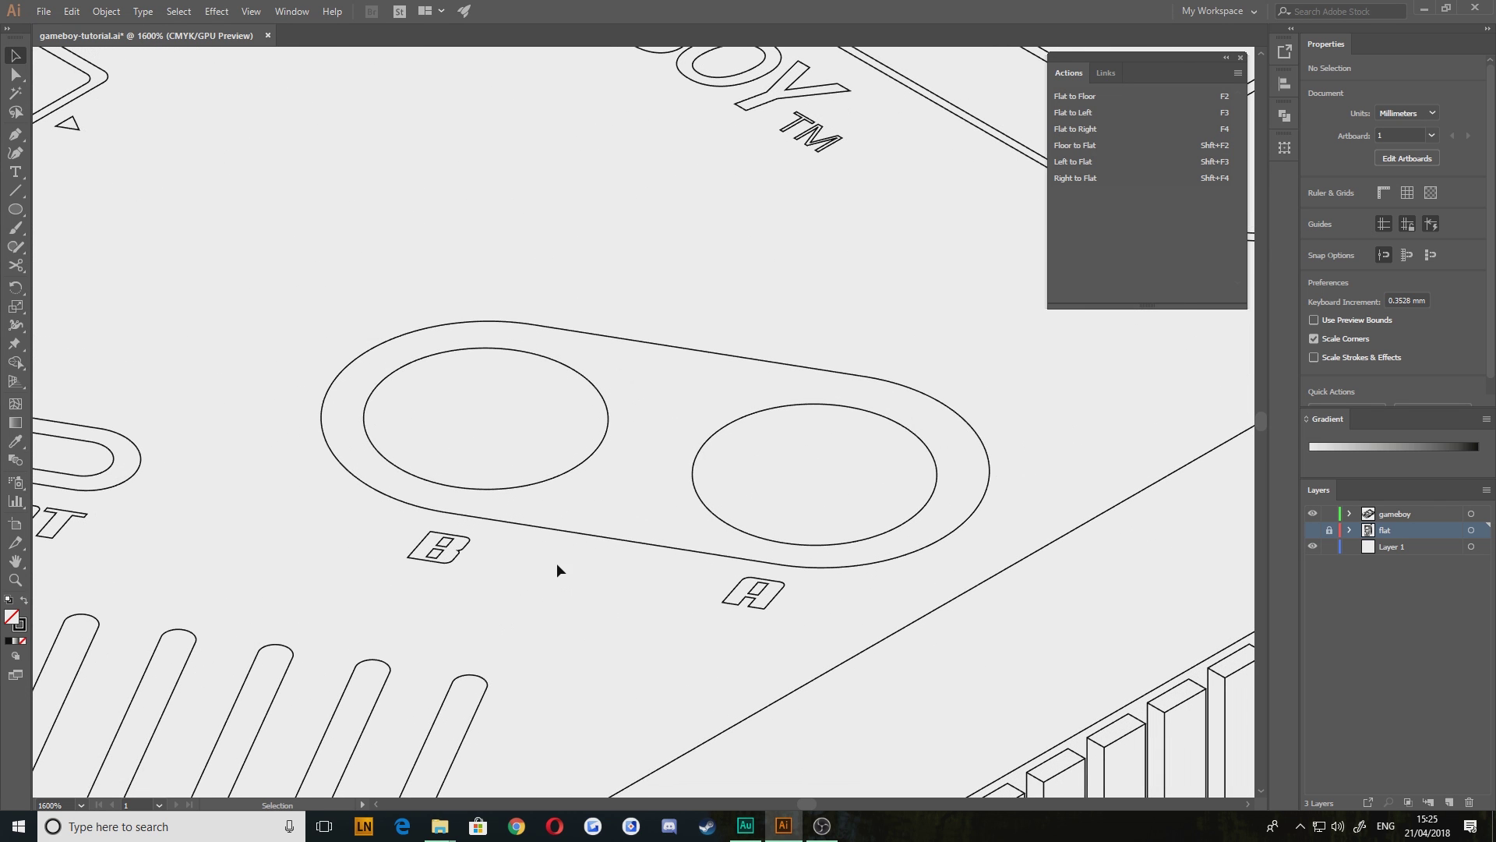
drag(849, 517, 842, 516)
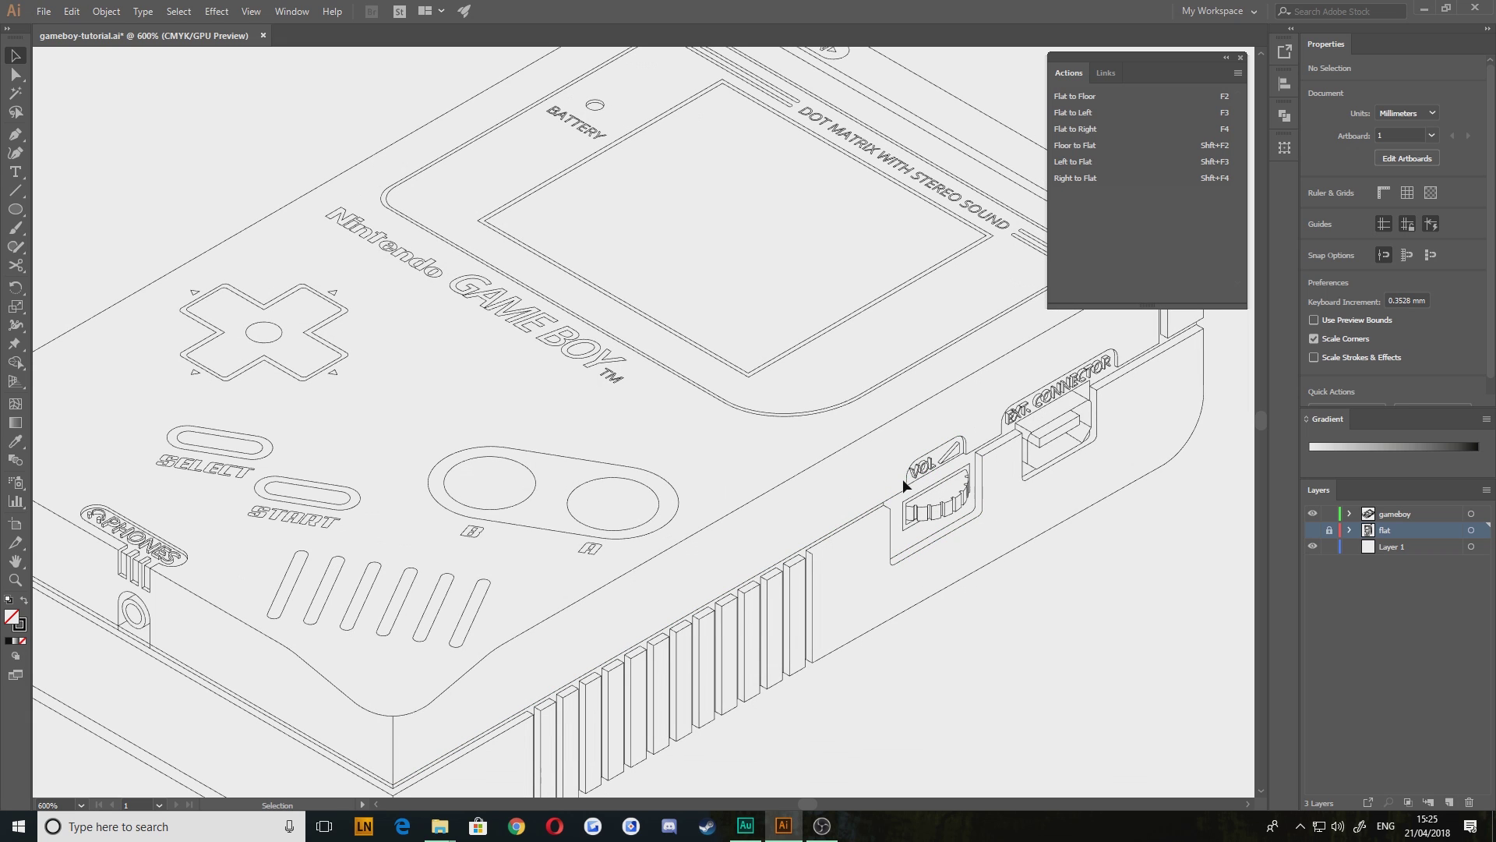
scroll(553, 539, up, 3)
drag(523, 569, 459, 519)
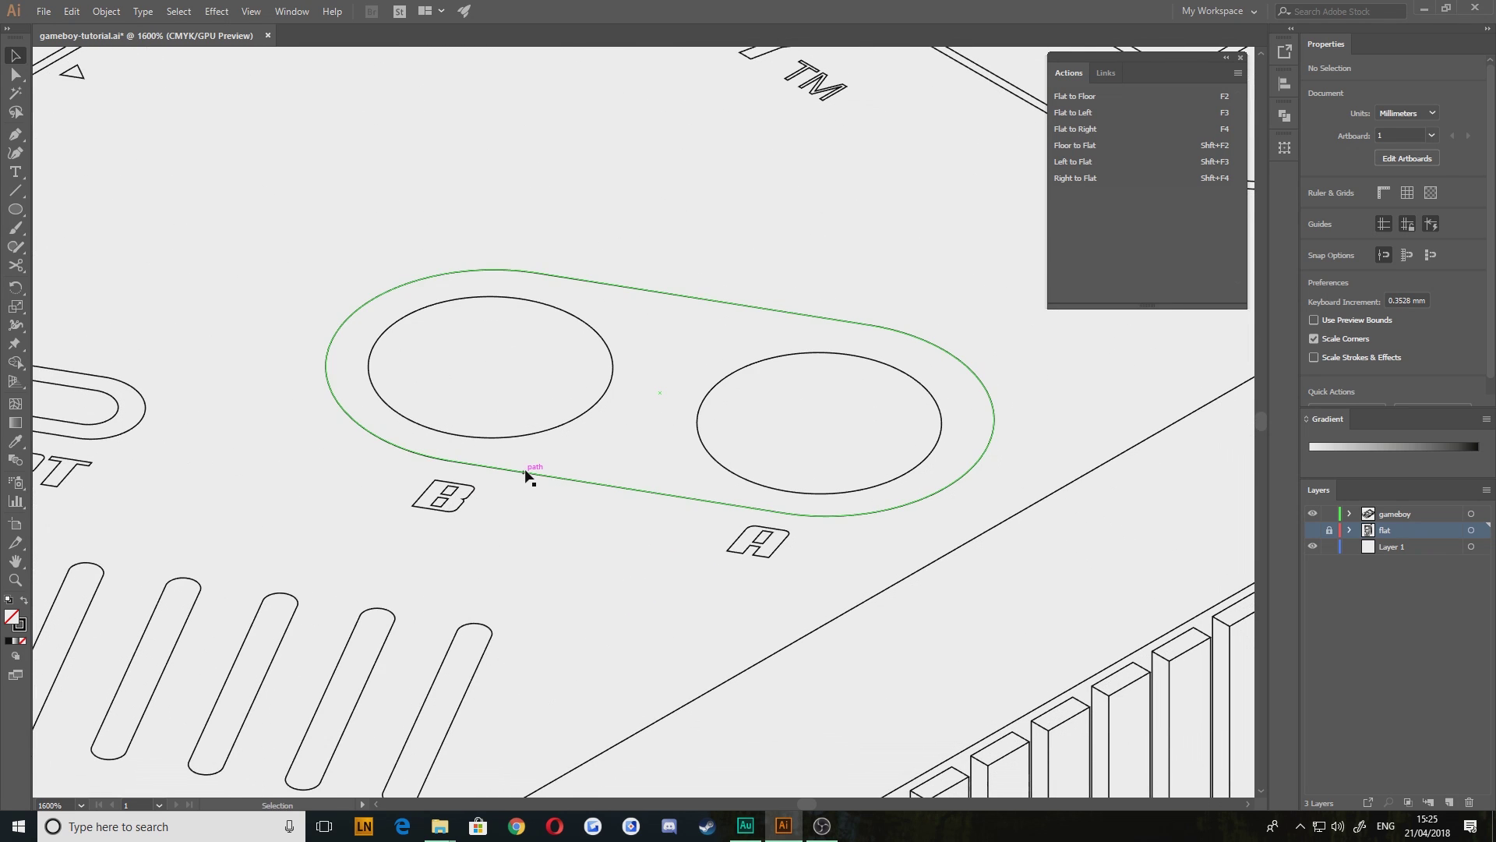
click(526, 472)
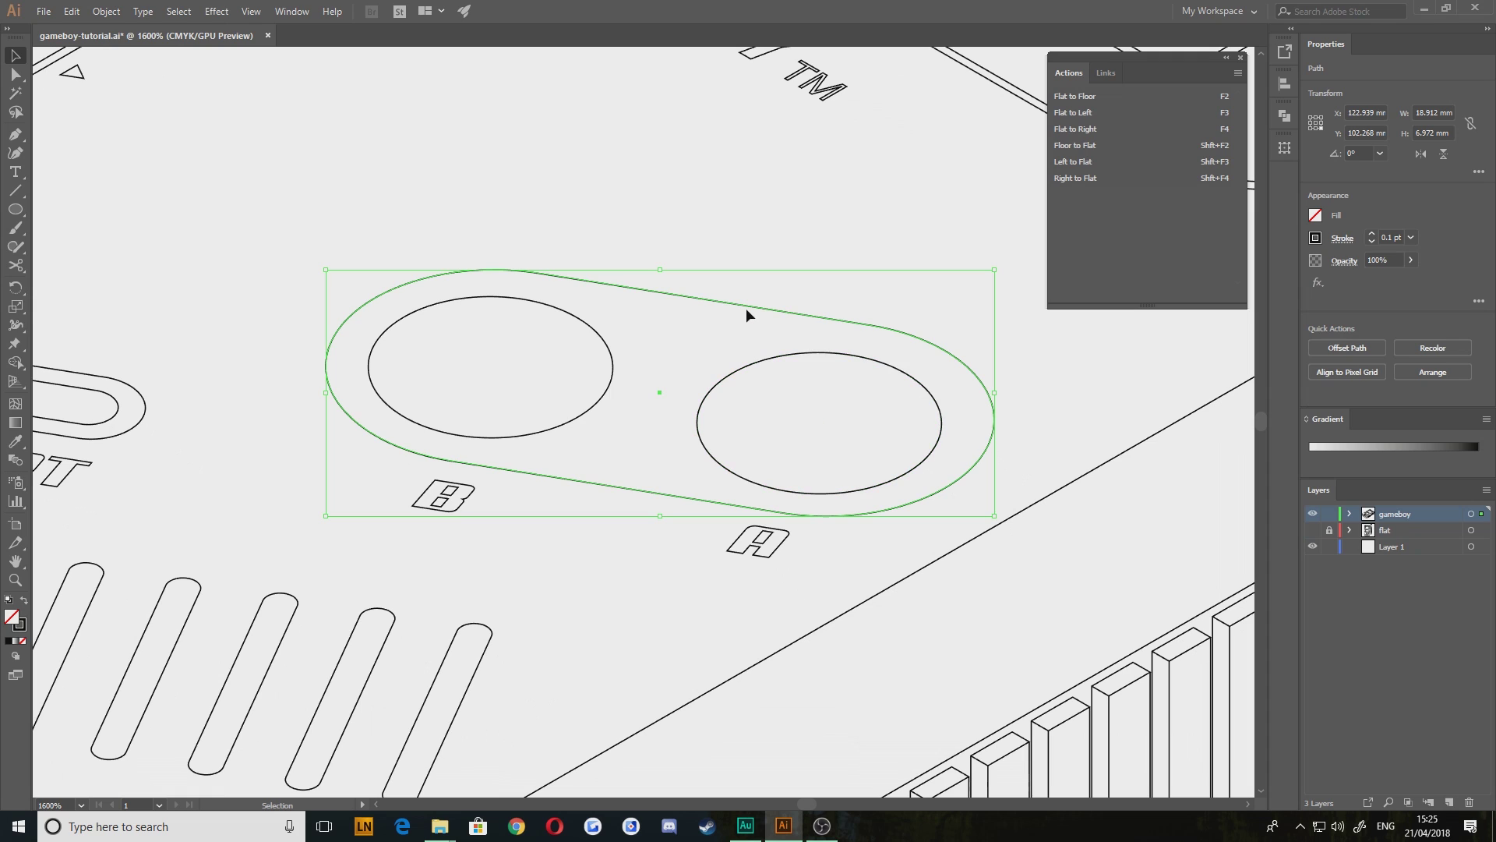
drag(746, 310, 745, 314)
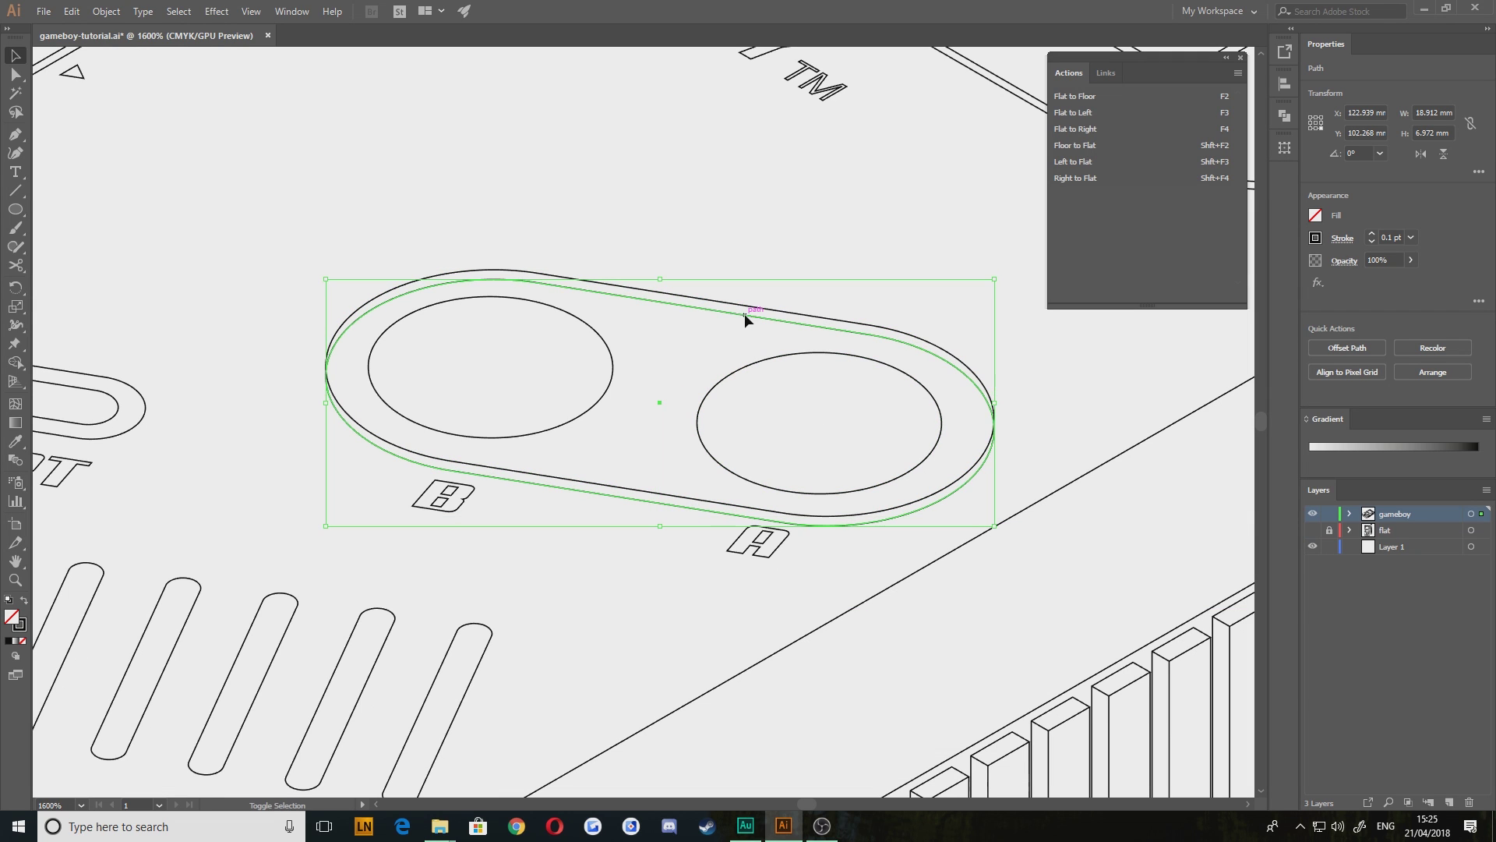
click(711, 276)
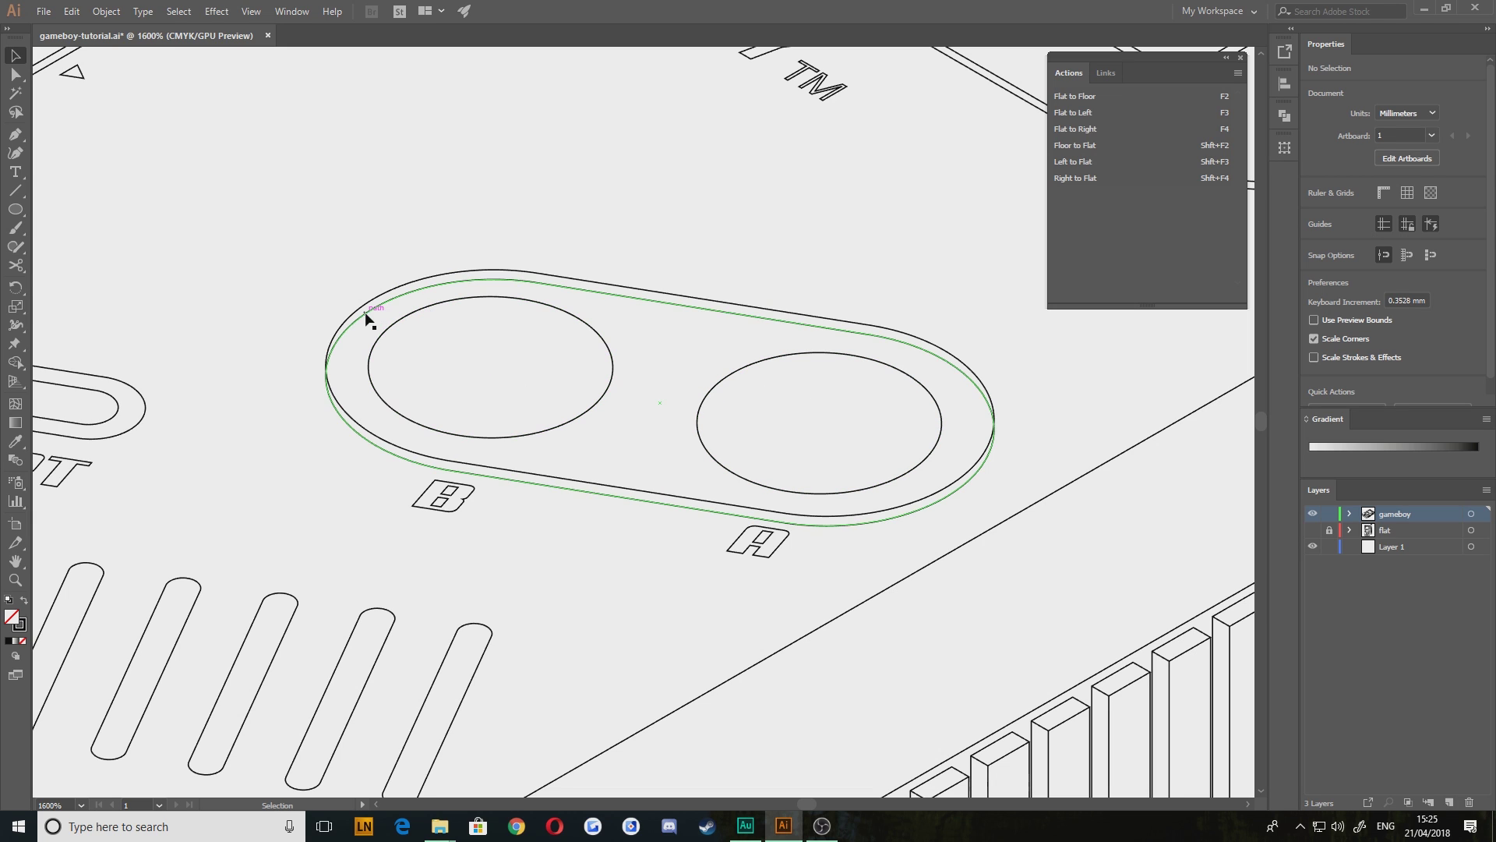
Remove the lower crescent between the two overlapping rounded outlines with the Shape Builder, leaving the upper rim as a recess edge
drag(321, 307, 344, 374)
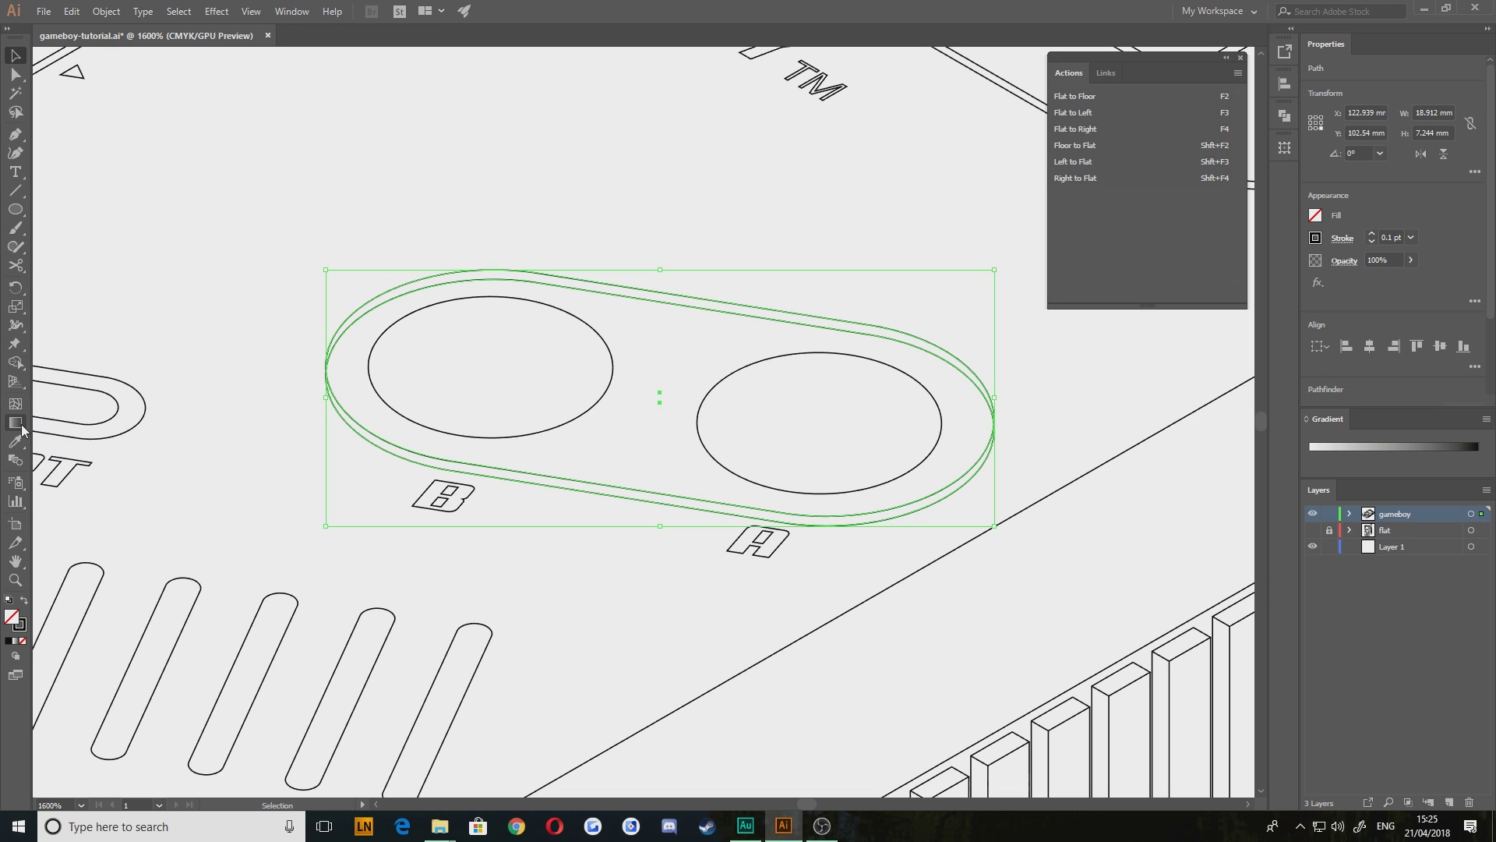
click(15, 363)
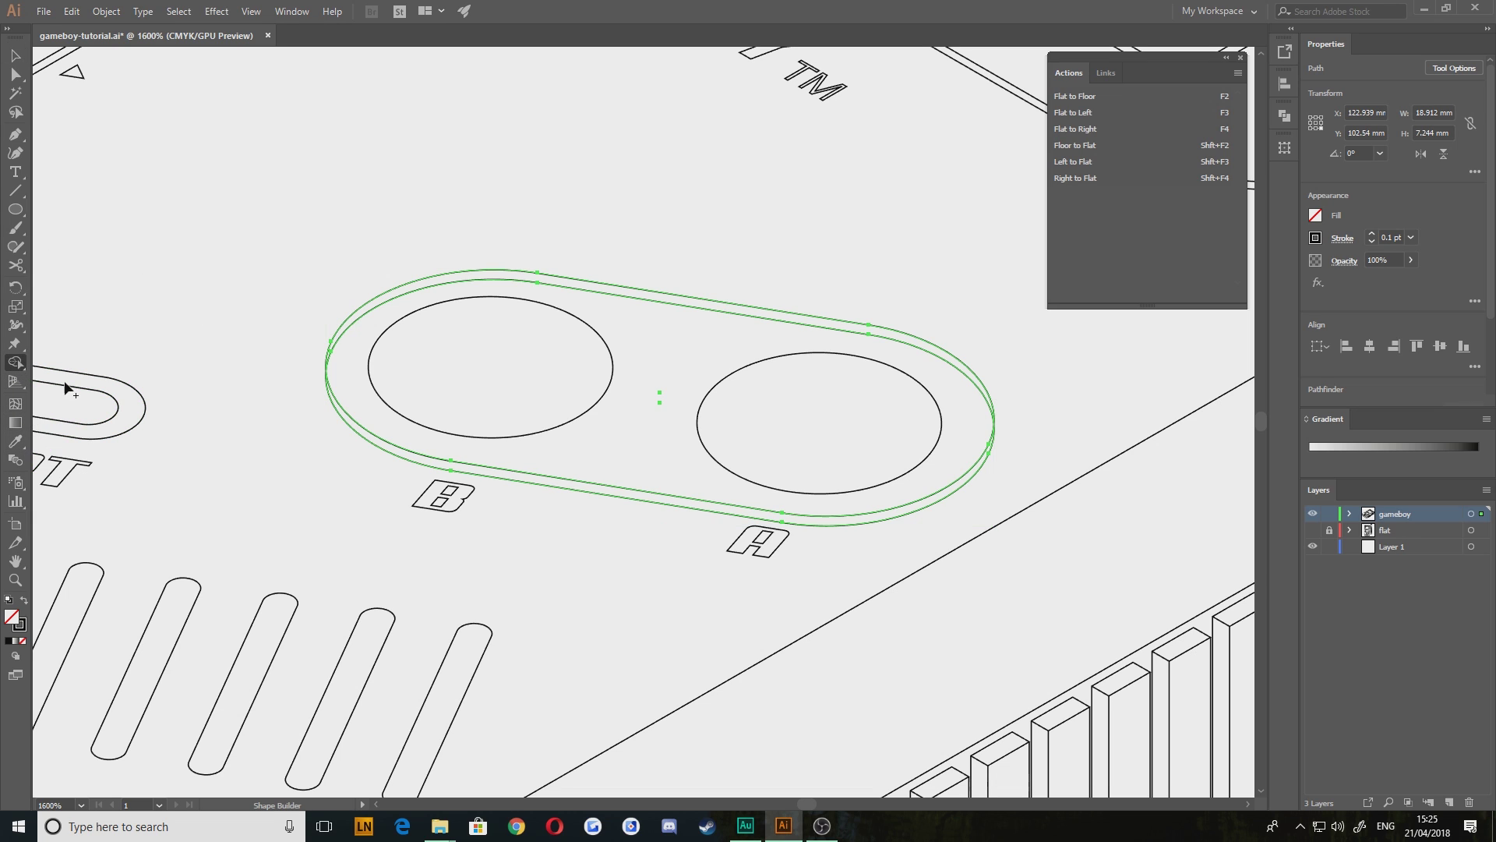
alt+click(385, 449)
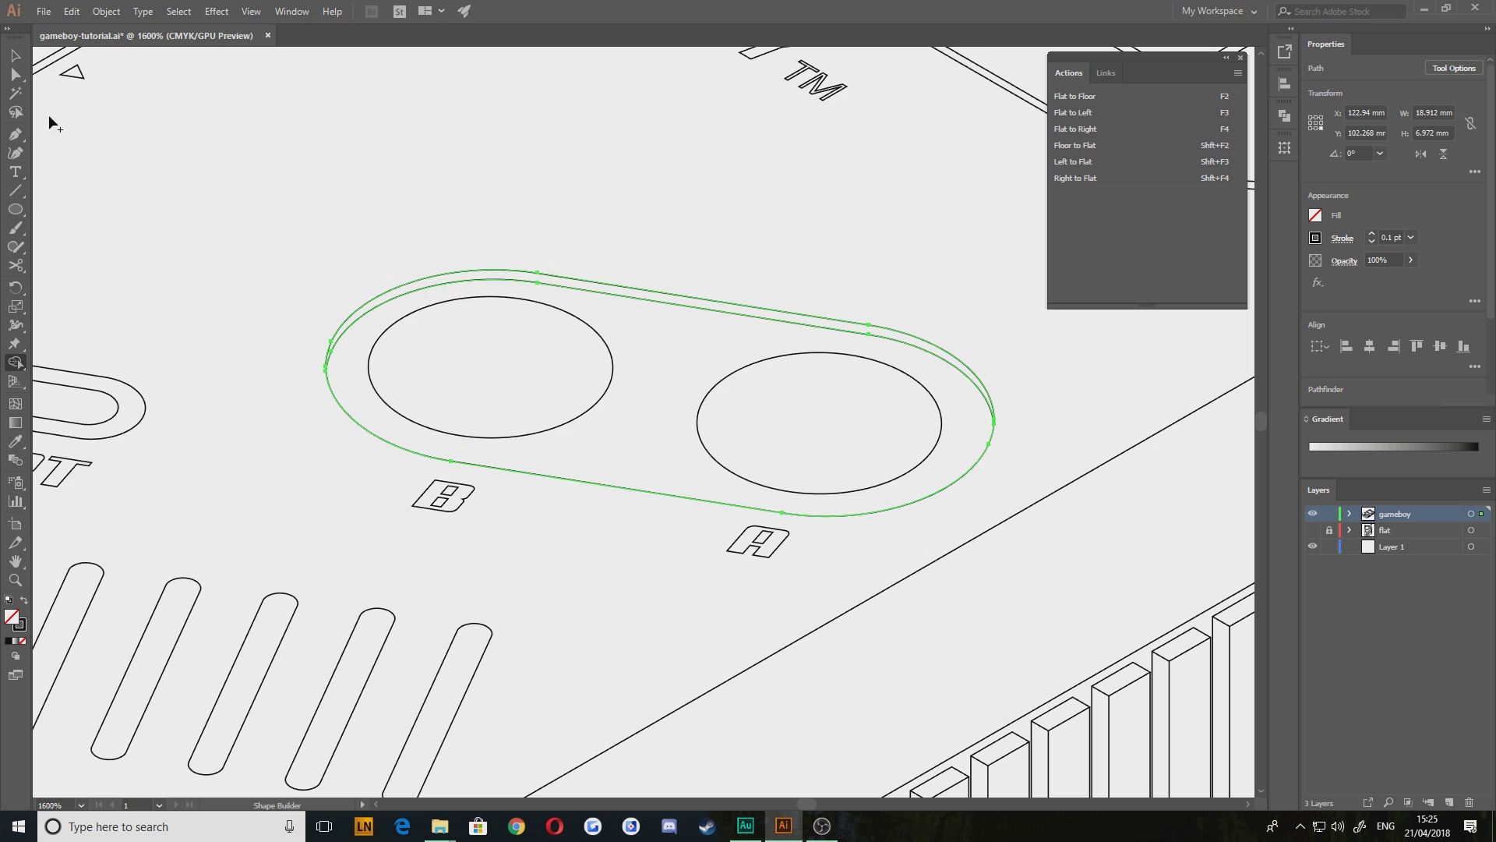
click(14, 62)
click(206, 252)
Duplicate the A and B button ellipses together and place the copies about 1.2 mm directly above the originals
key(space)
drag(493, 399, 525, 415)
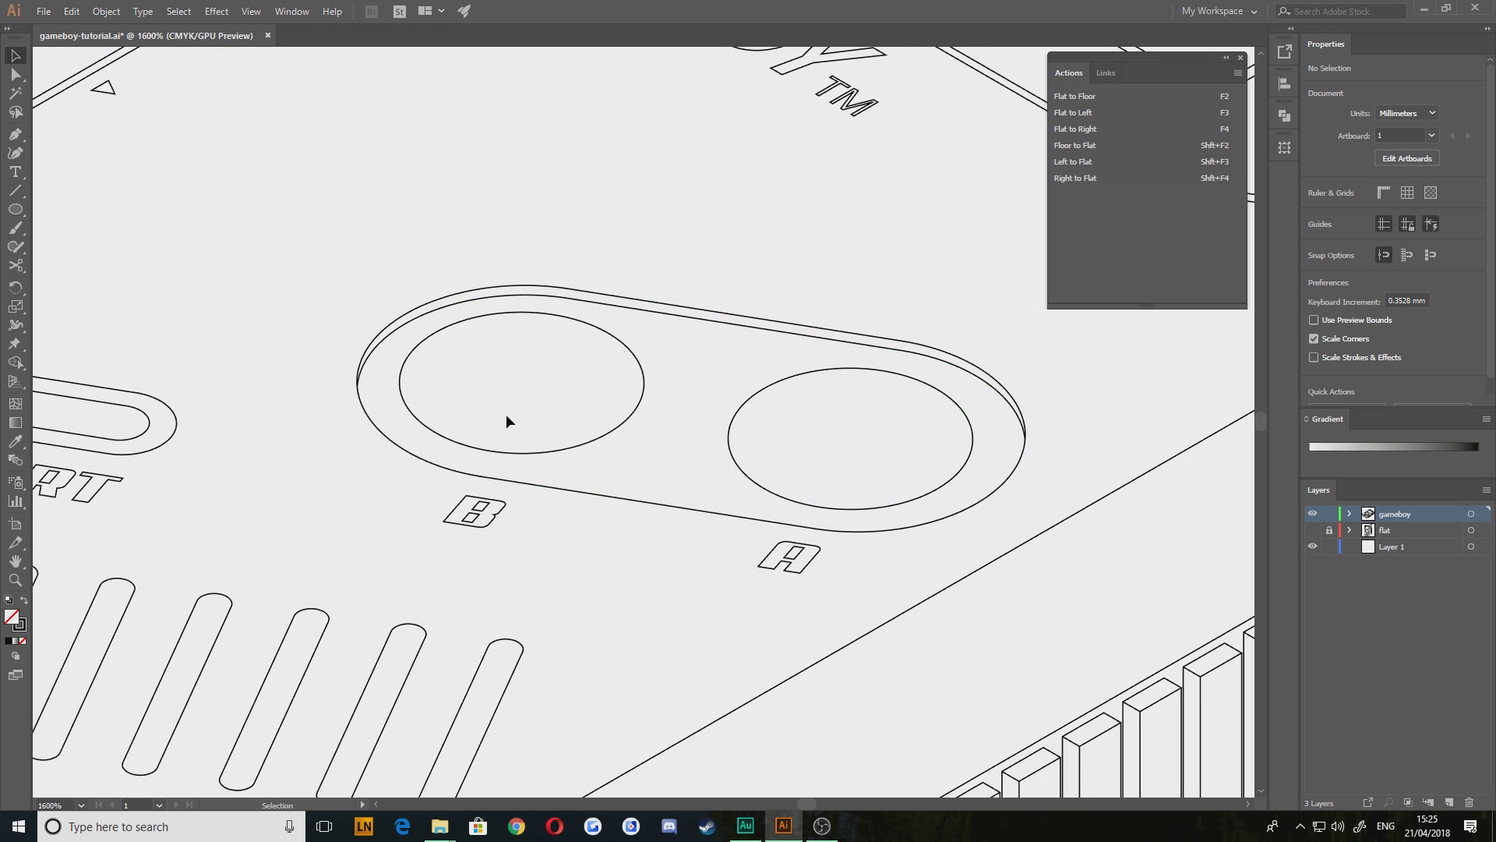
key(space)
drag(437, 354, 481, 420)
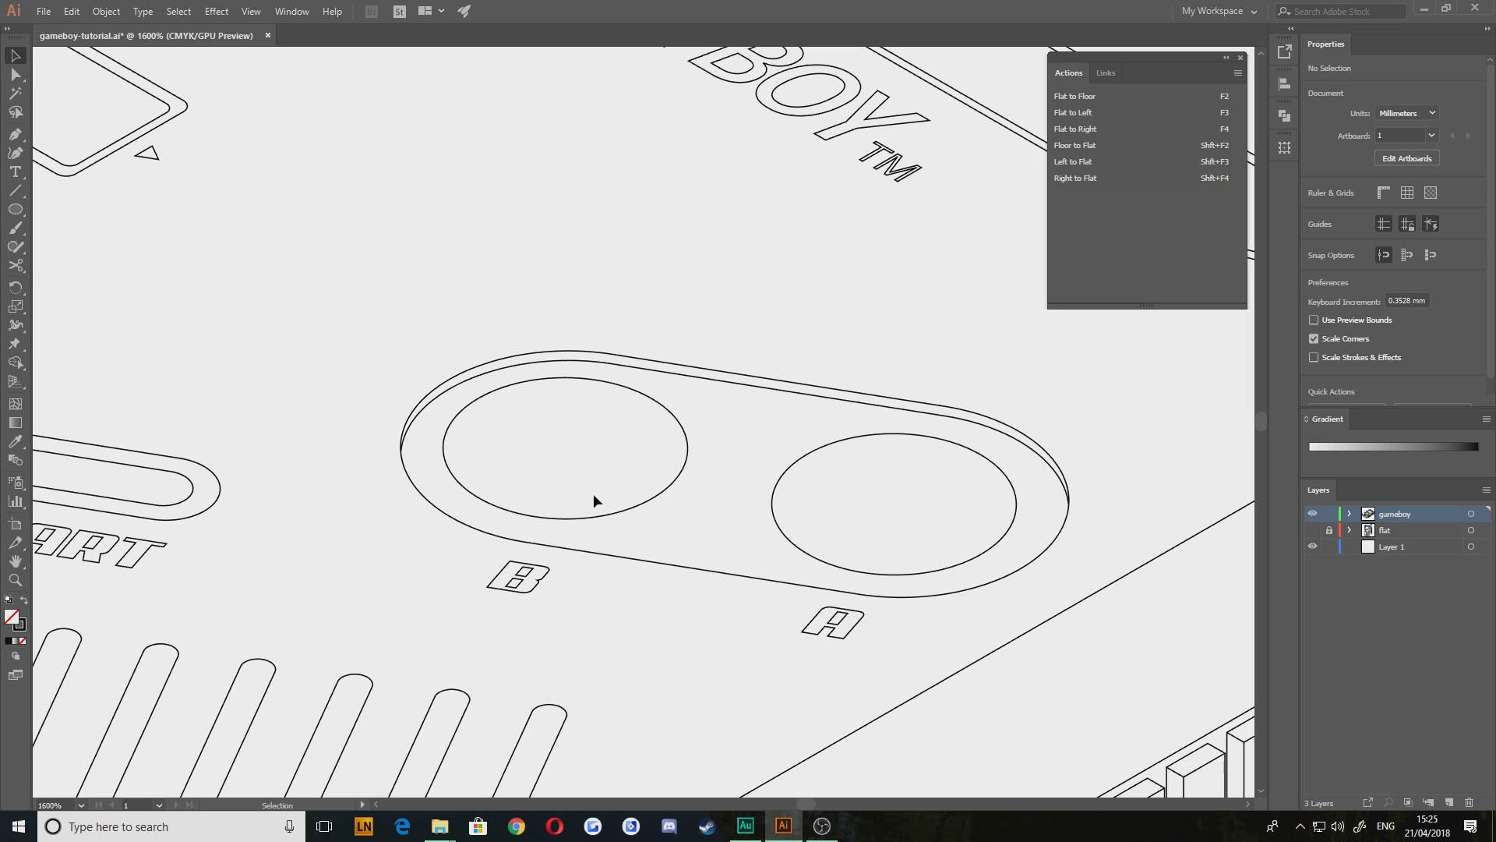
click(641, 506)
shift+click(777, 520)
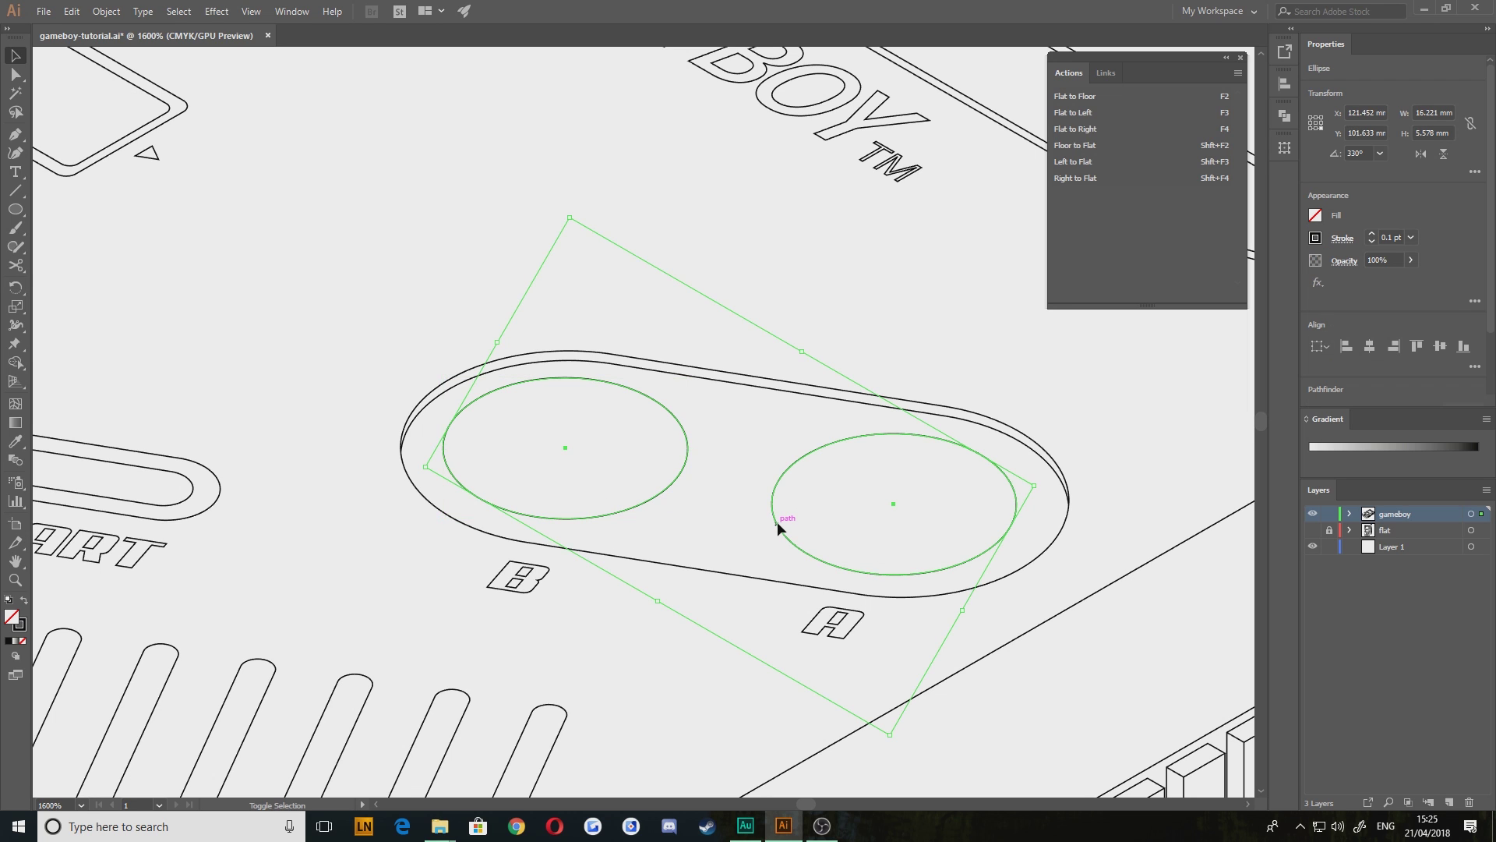
drag(777, 521, 779, 482)
Adjust the height of the two copied button ellipses to about 1 mm above the originals and deselect them
scroll(715, 505, down, 3)
drag(592, 564, 566, 487)
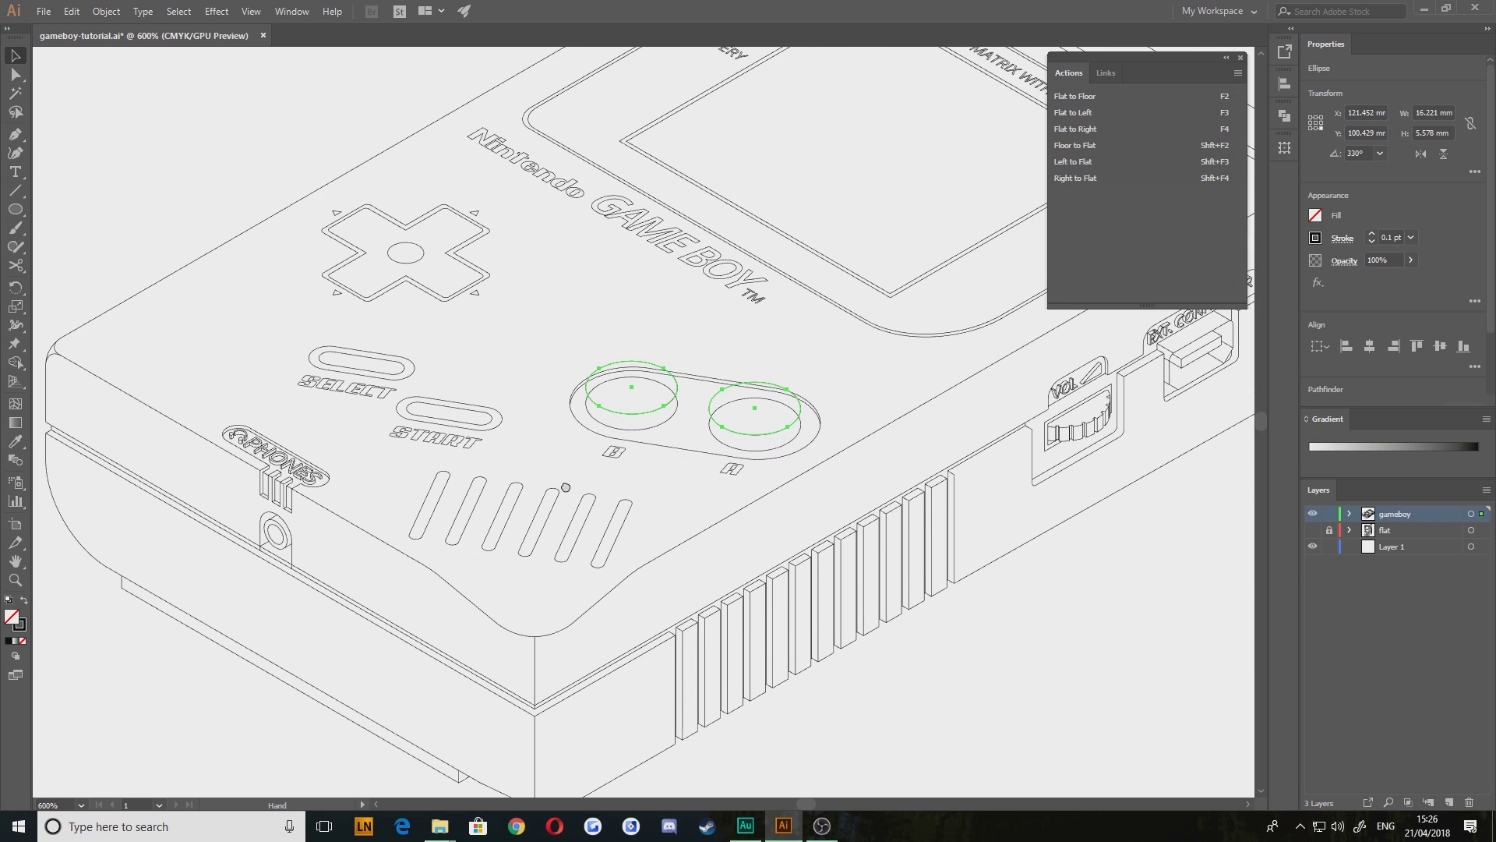
scroll(638, 487, up, 4)
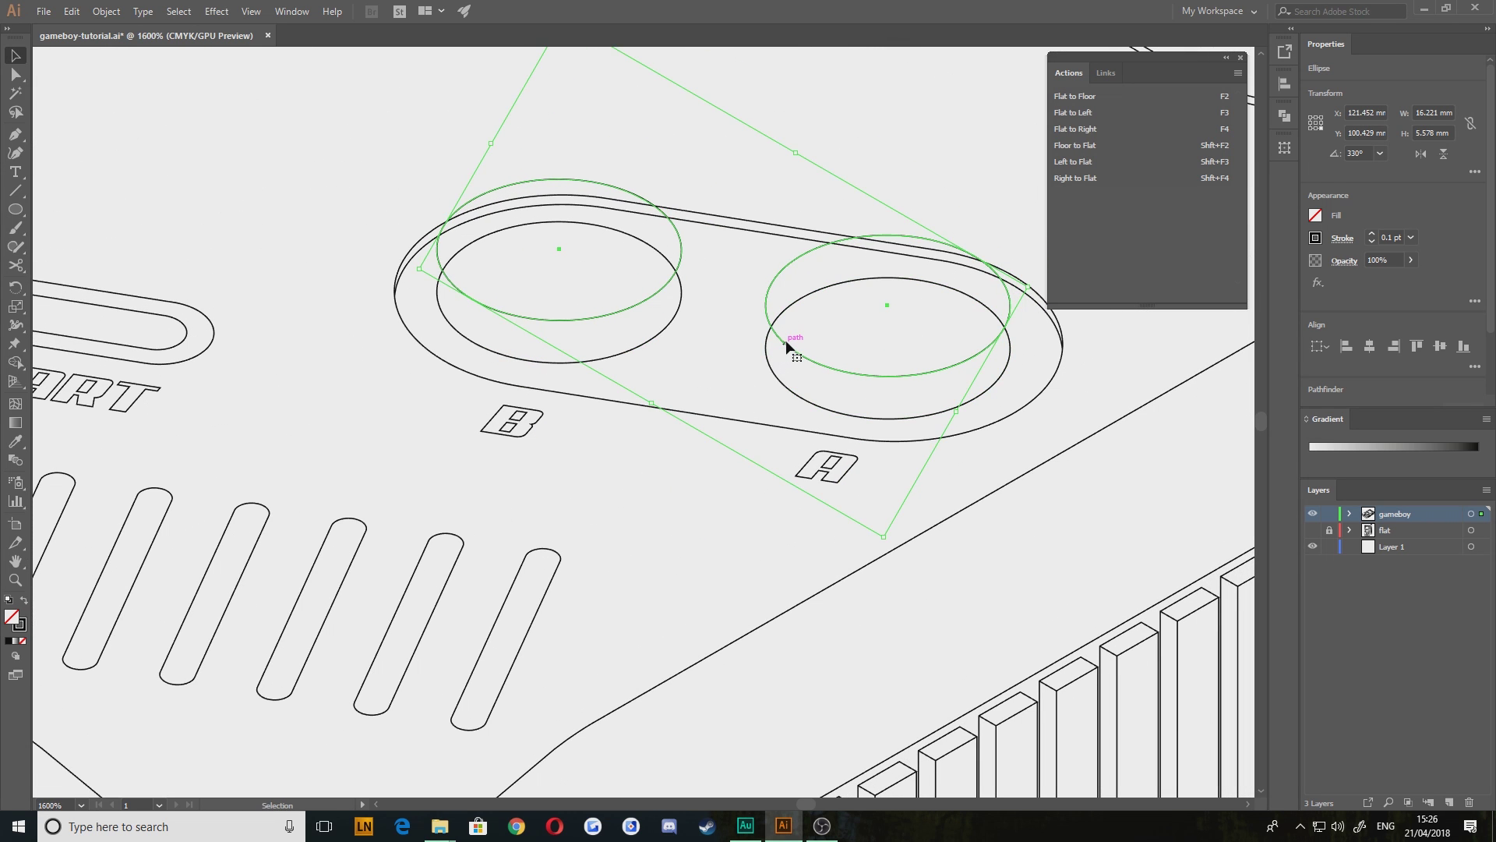
drag(786, 340, 790, 391)
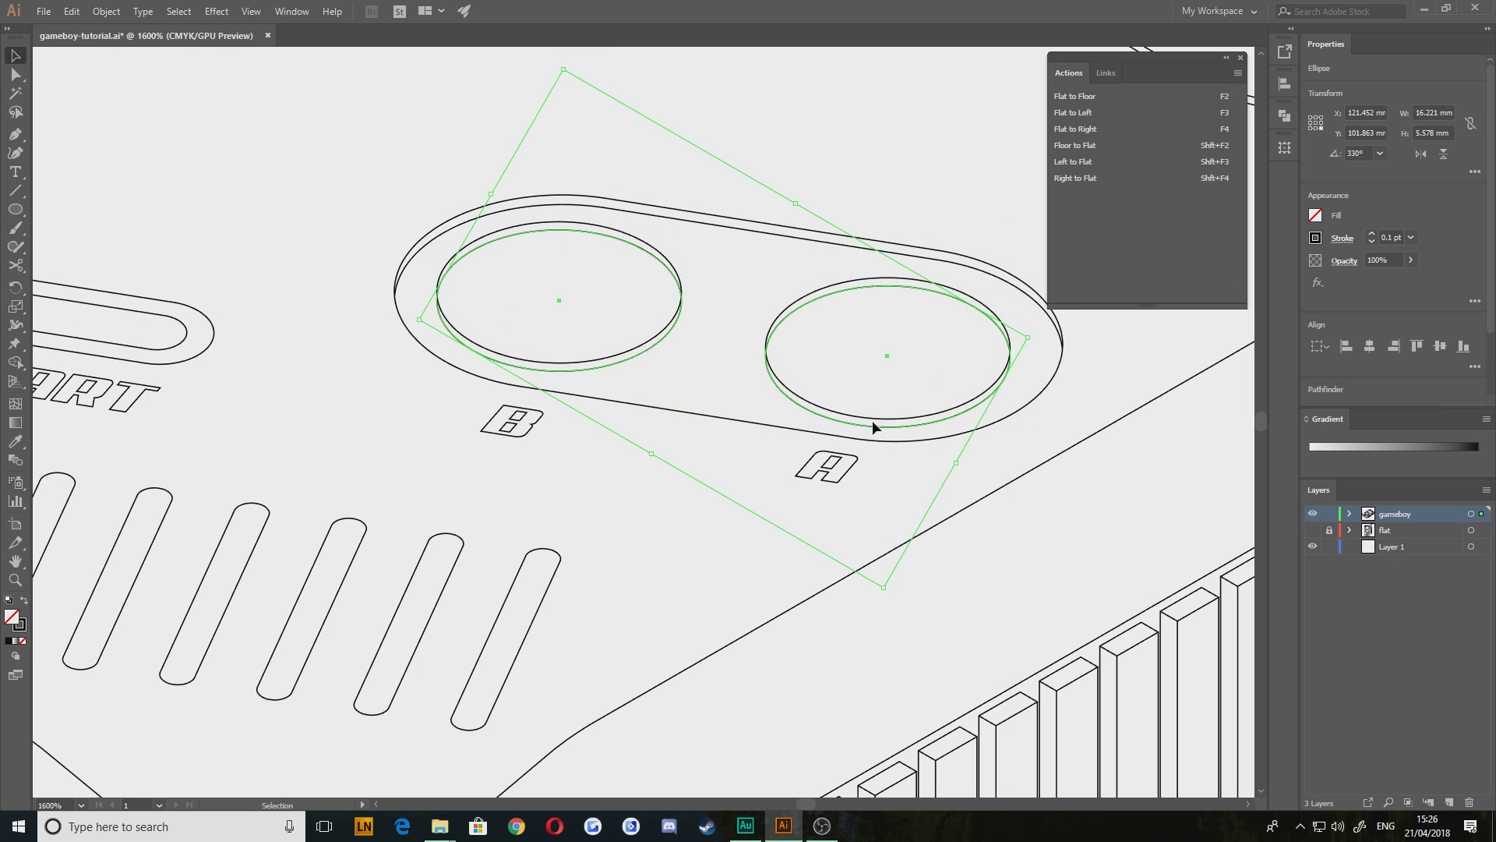
drag(872, 419, 859, 386)
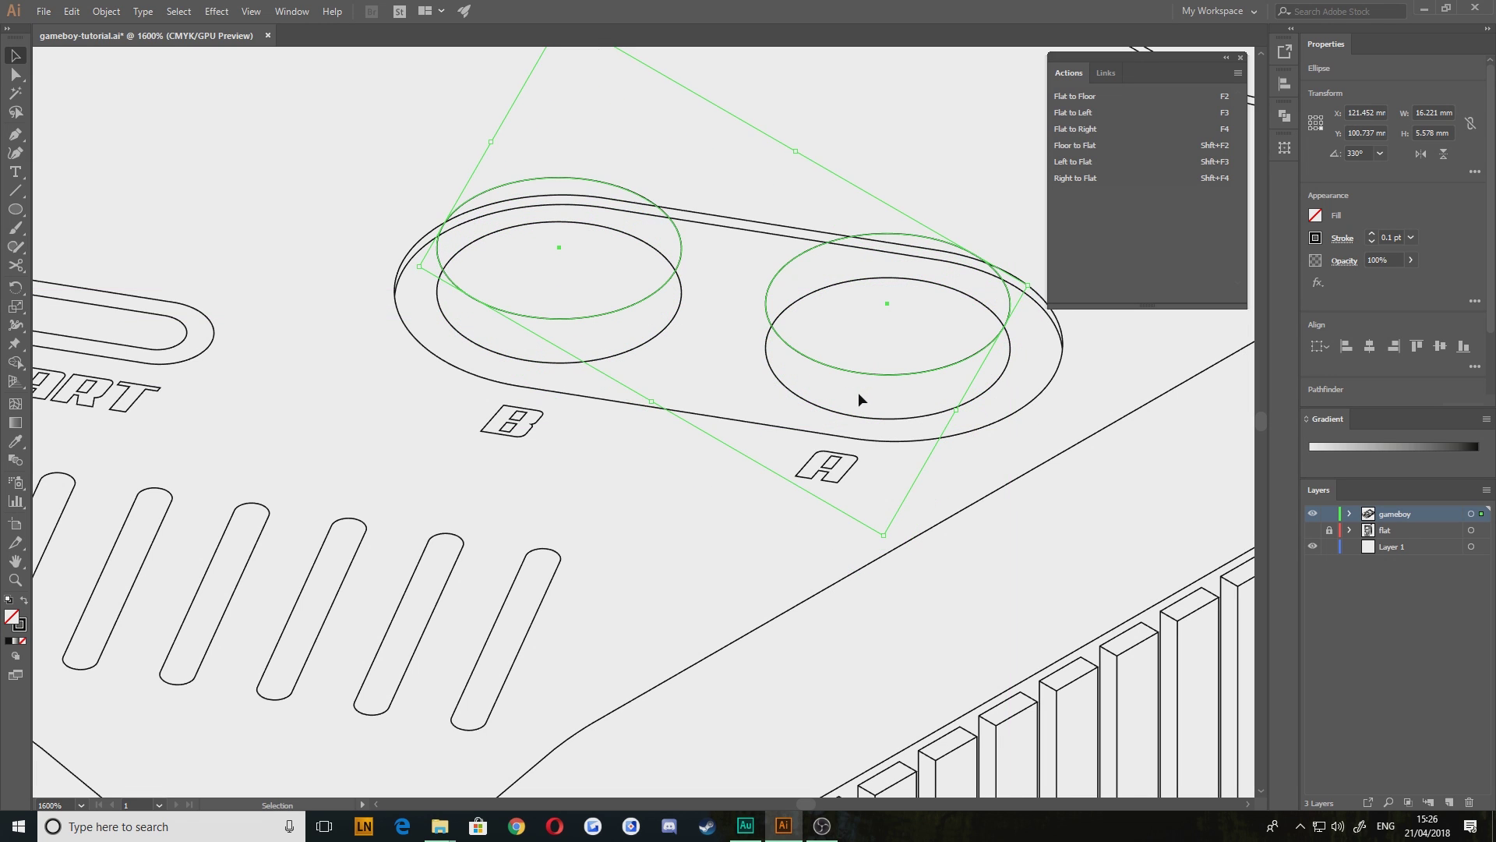
key(Down)
key(Up)
drag(572, 180, 572, 189)
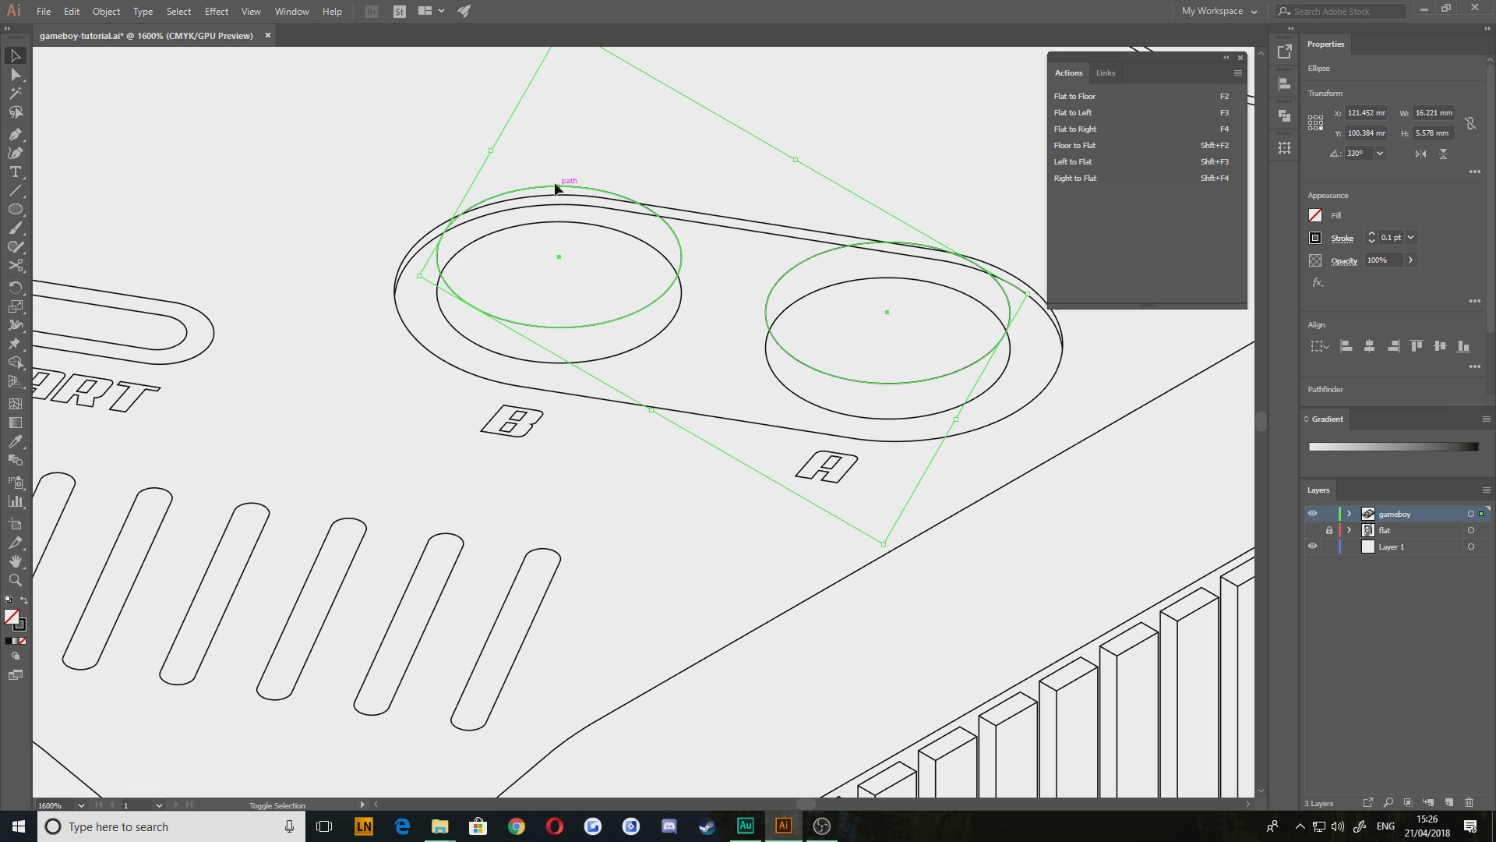
click(331, 196)
Draw a vertical pen line about 1 mm long joining the left edges of the B button's upper and lower ellipses
drag(393, 333, 760, 456)
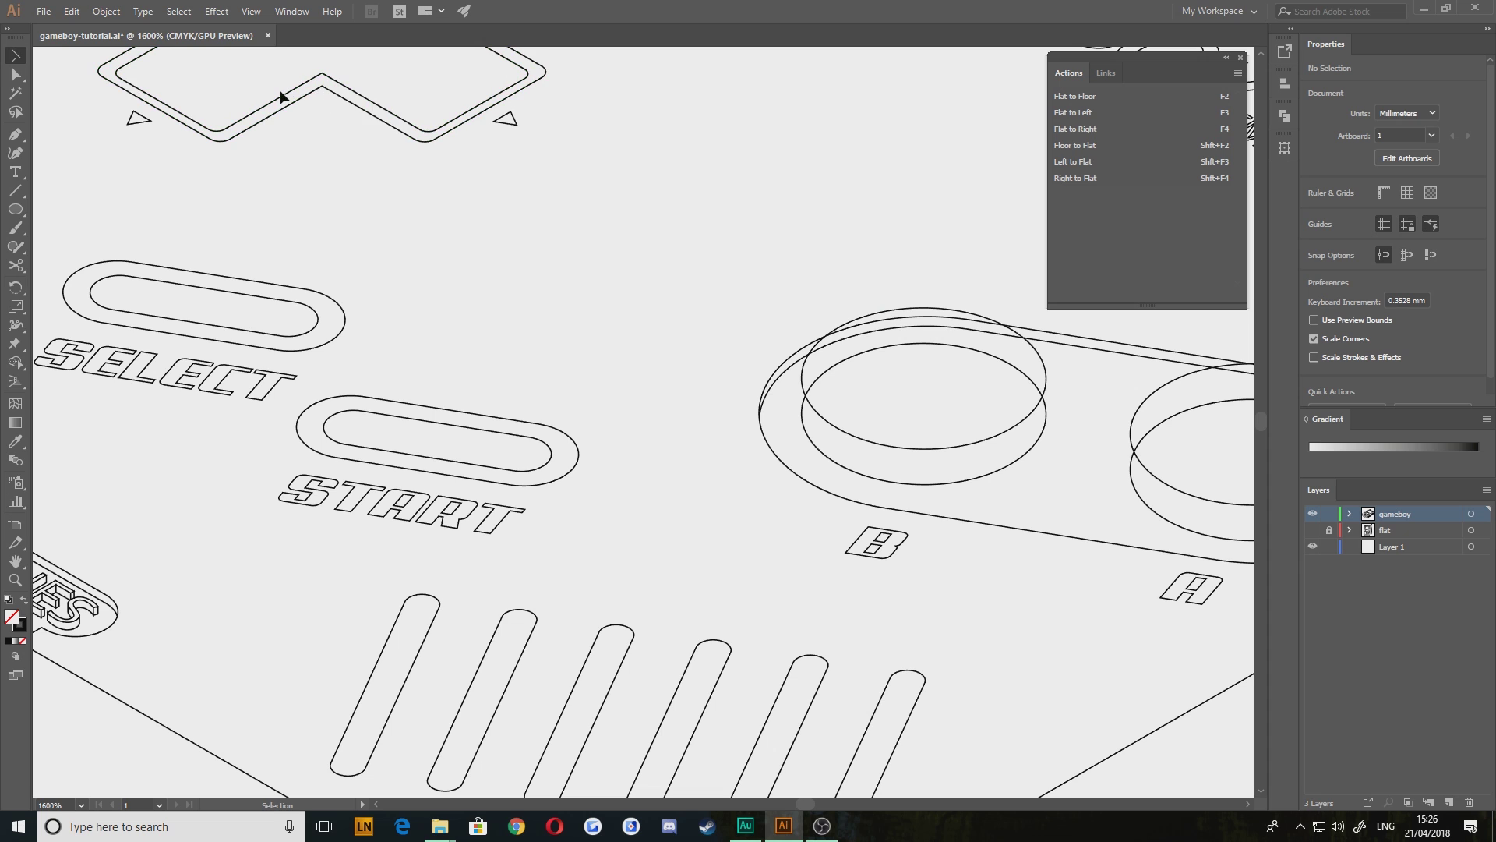
drag(645, 382, 241, 287)
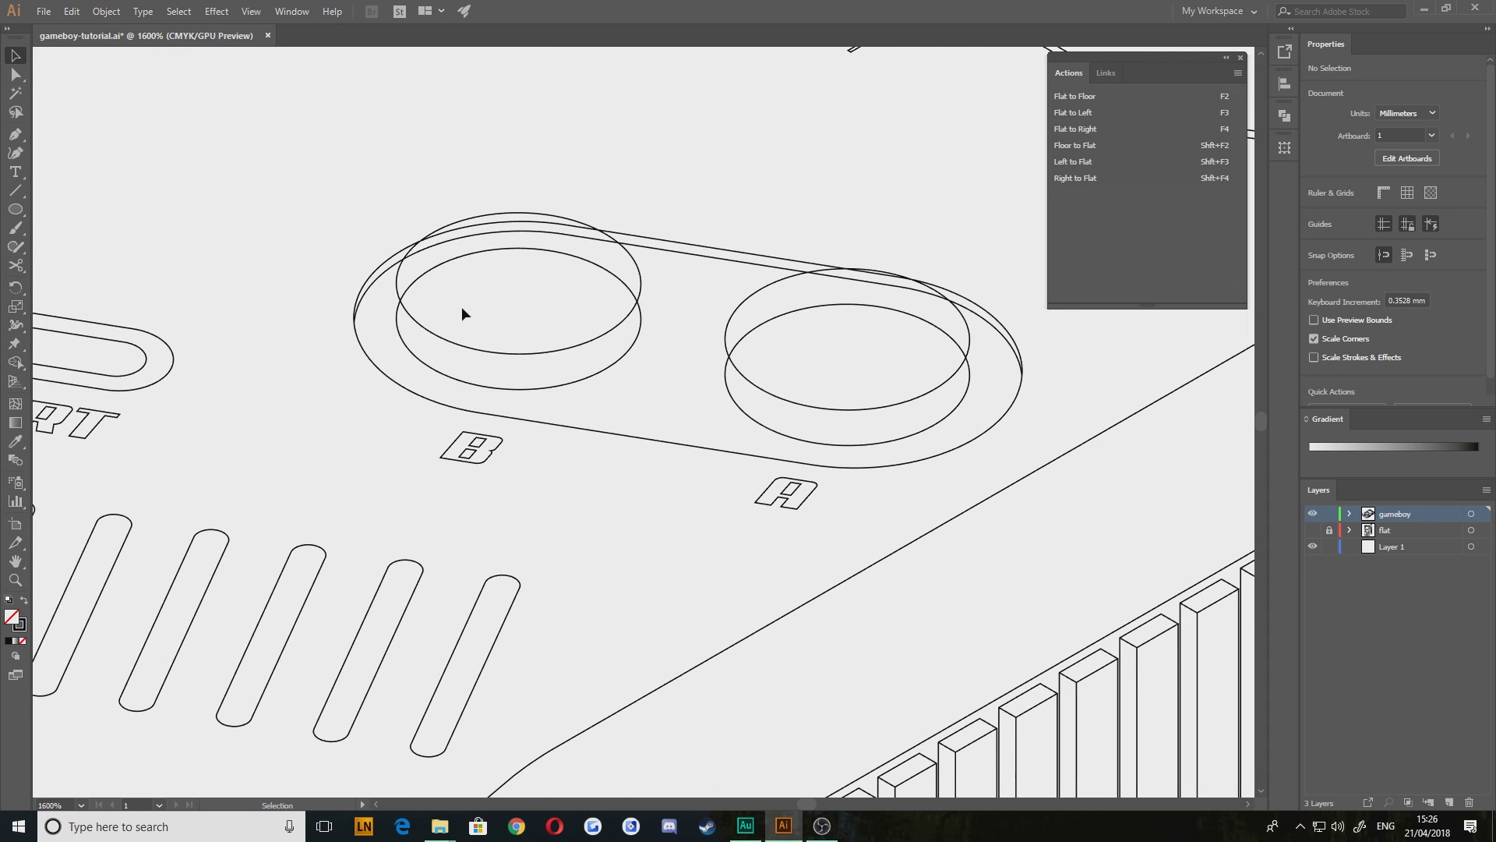
click(16, 138)
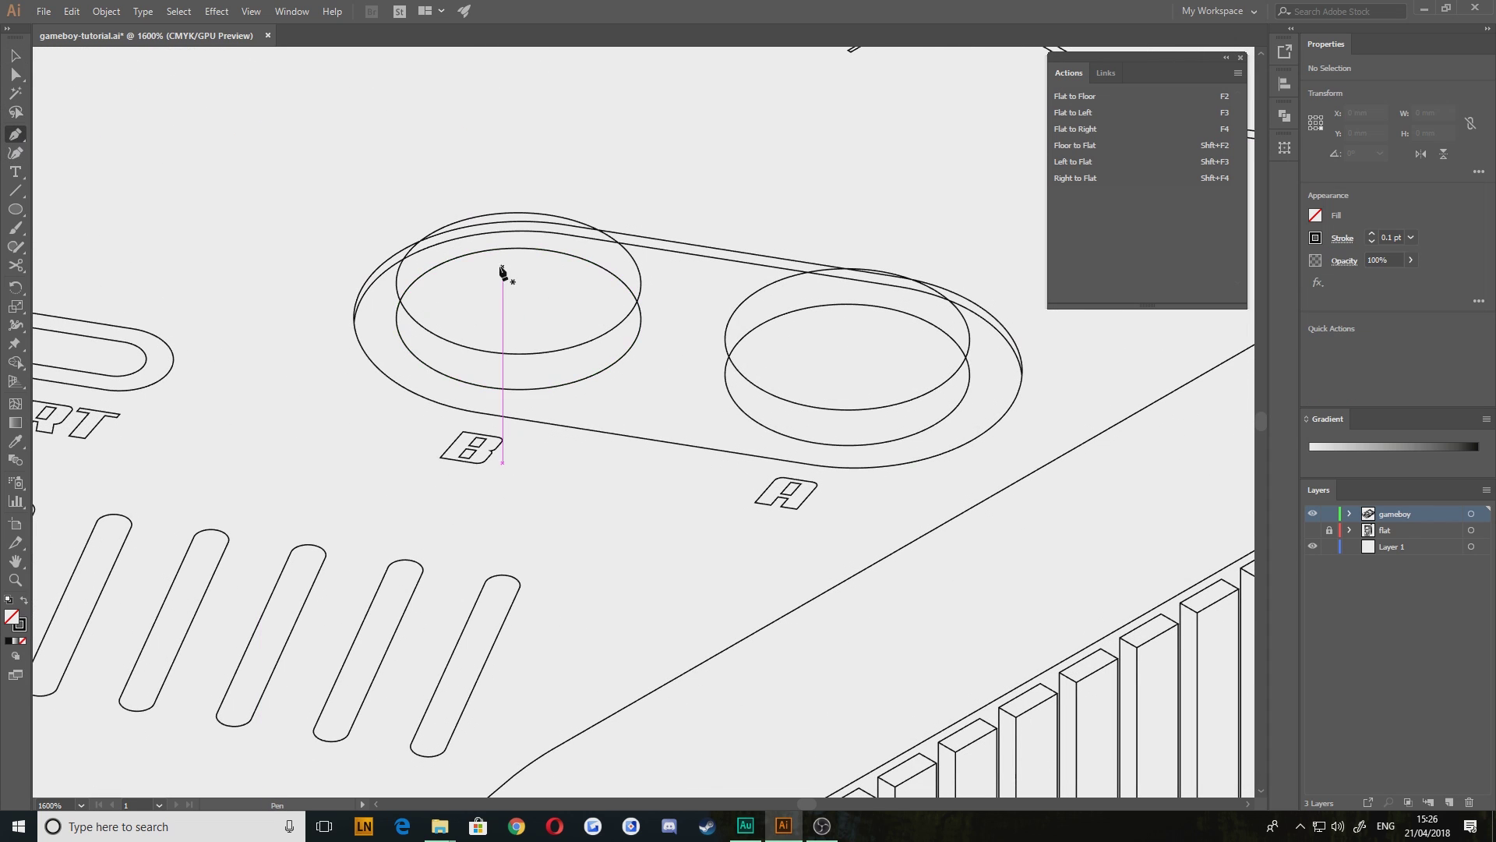
scroll(358, 305, up, 4)
drag(419, 214, 484, 340)
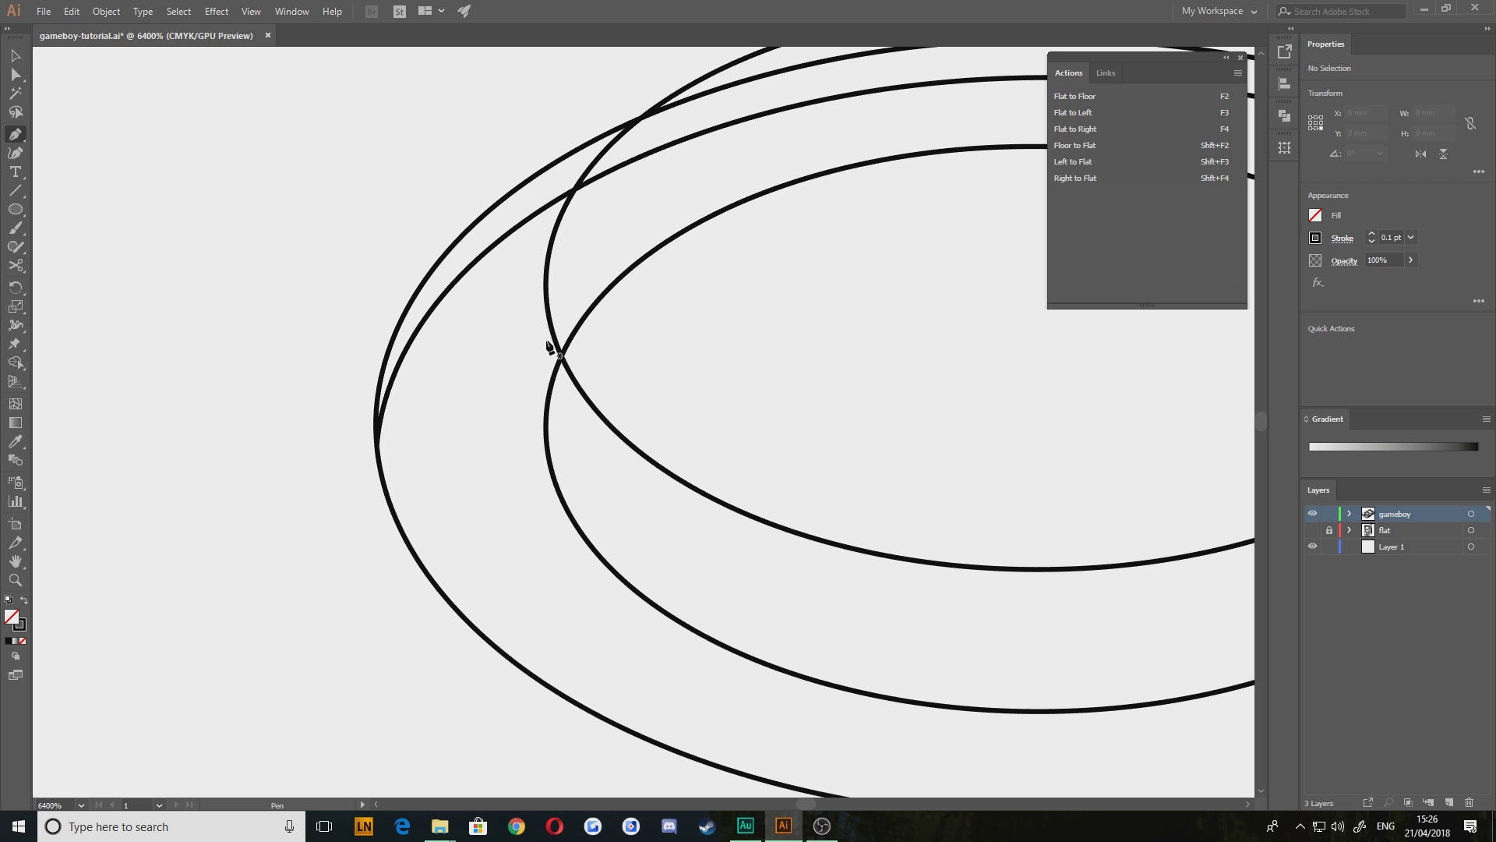
click(547, 288)
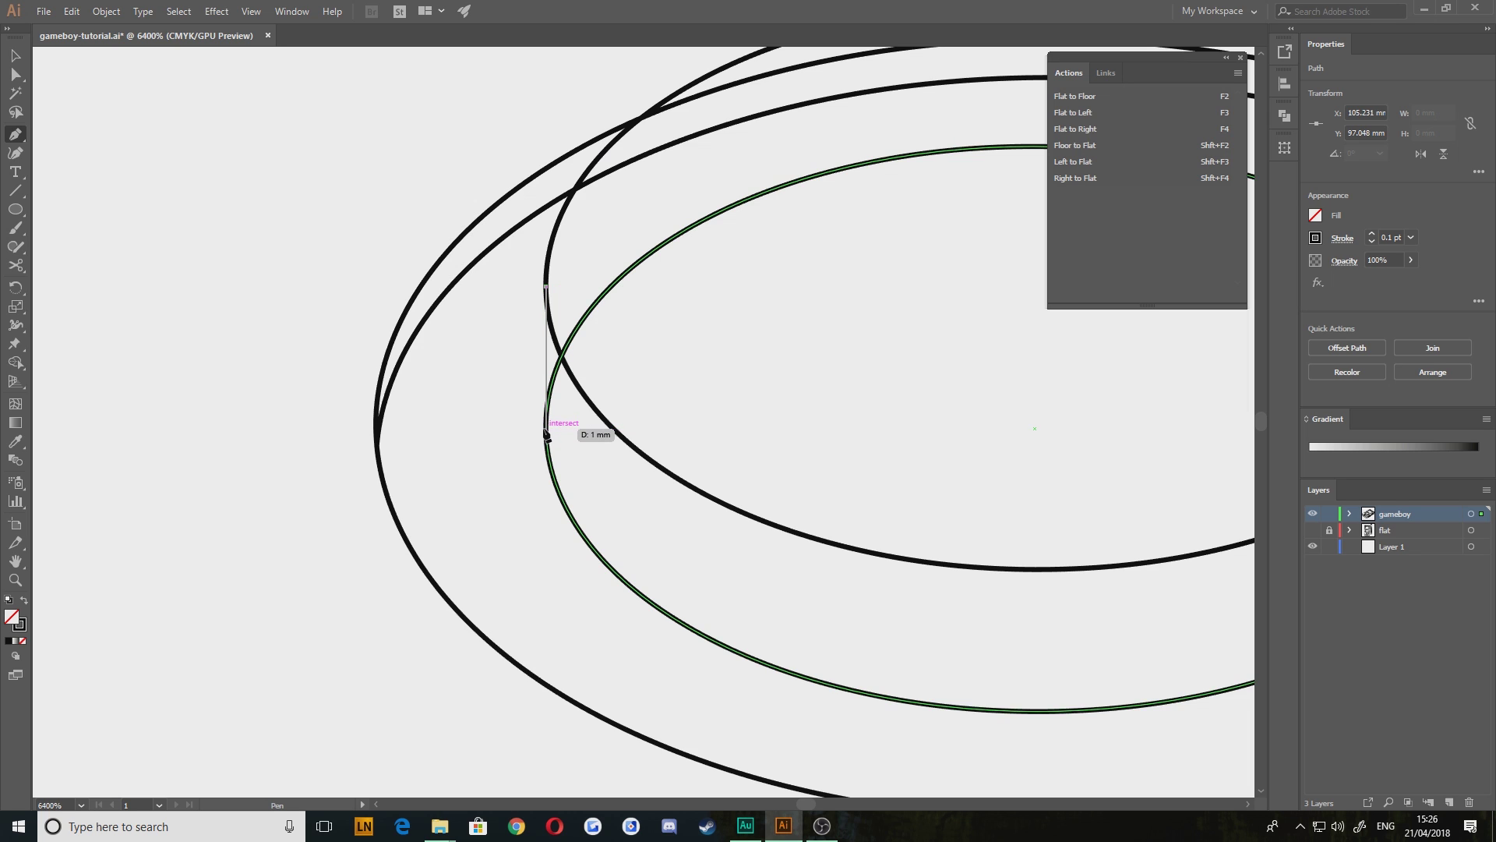
click(546, 430)
drag(791, 523, 349, 512)
key(v)
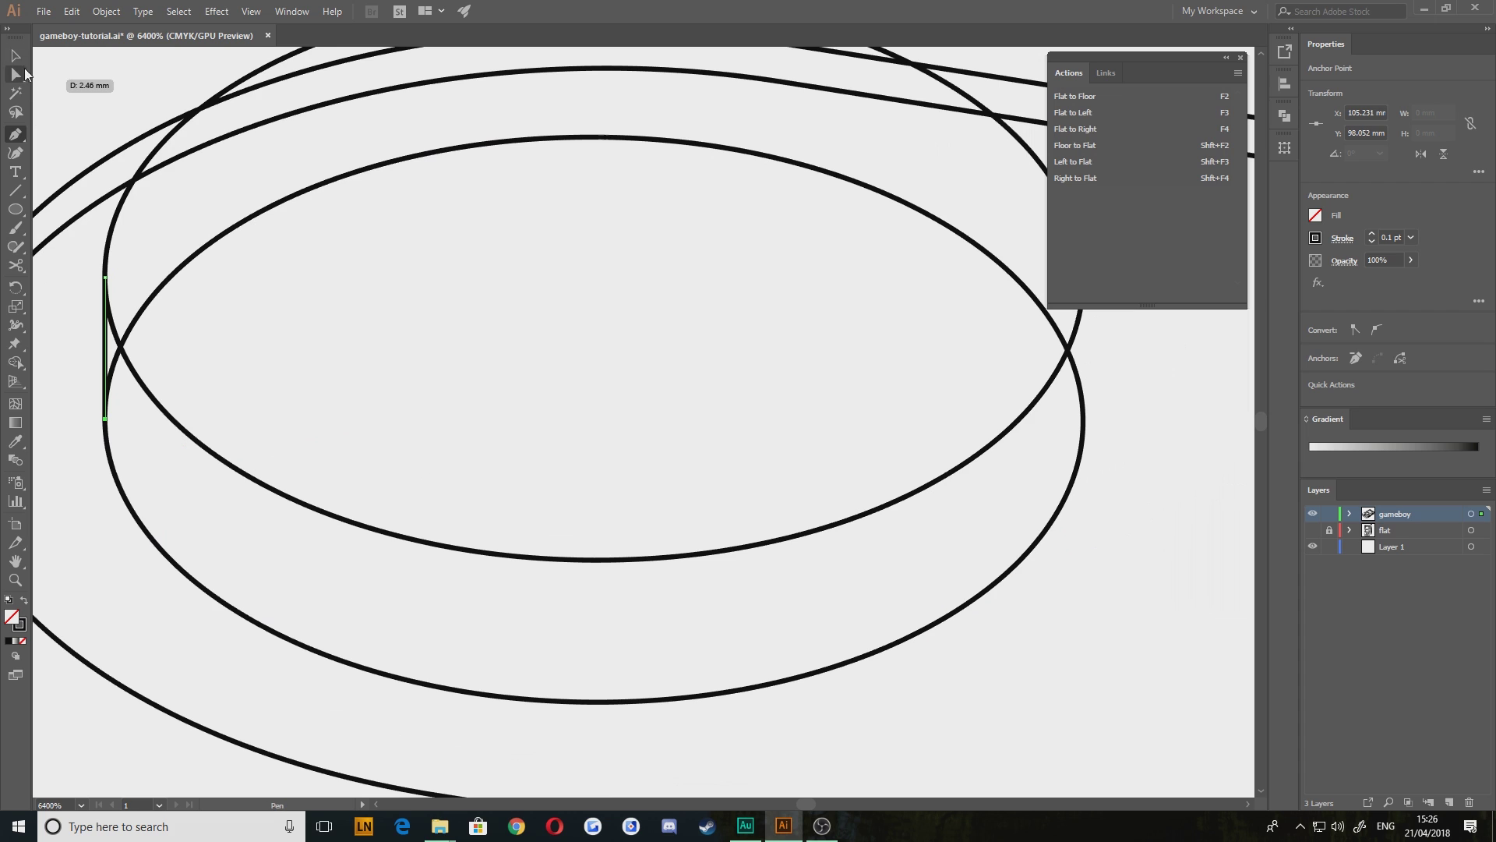
click(89, 95)
Try to place the connecting line on the right edge of the B button's two ellipses
drag(109, 364, 1108, 376)
drag(1021, 369, 708, 421)
click(817, 384)
drag(792, 374, 769, 329)
click(818, 346)
click(738, 325)
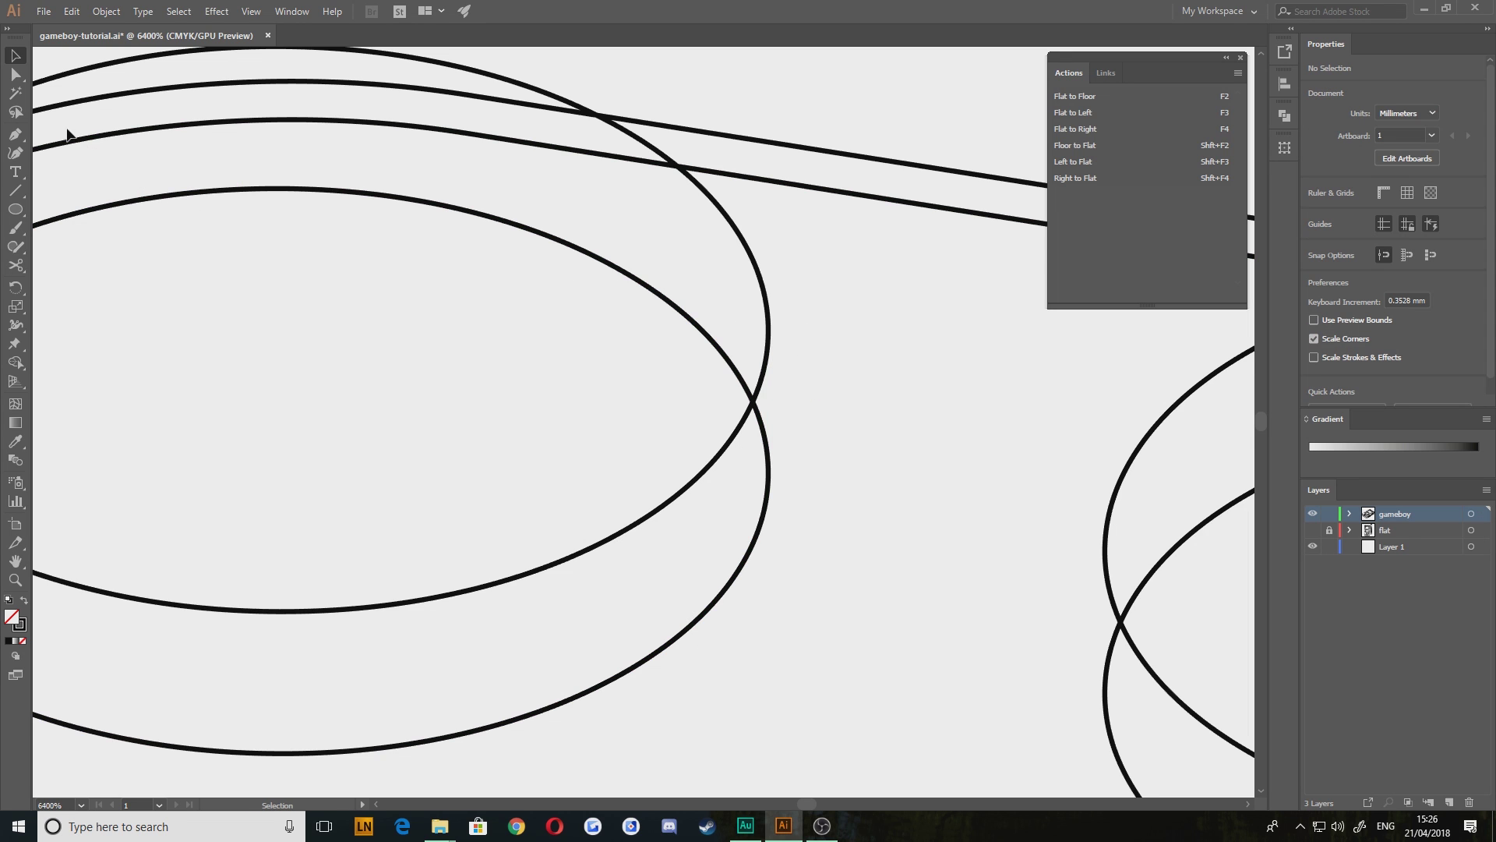
Draw a vertical pen line about 1 mm long joining the right edges of the B button's two ellipses, and deselect it
click(15, 134)
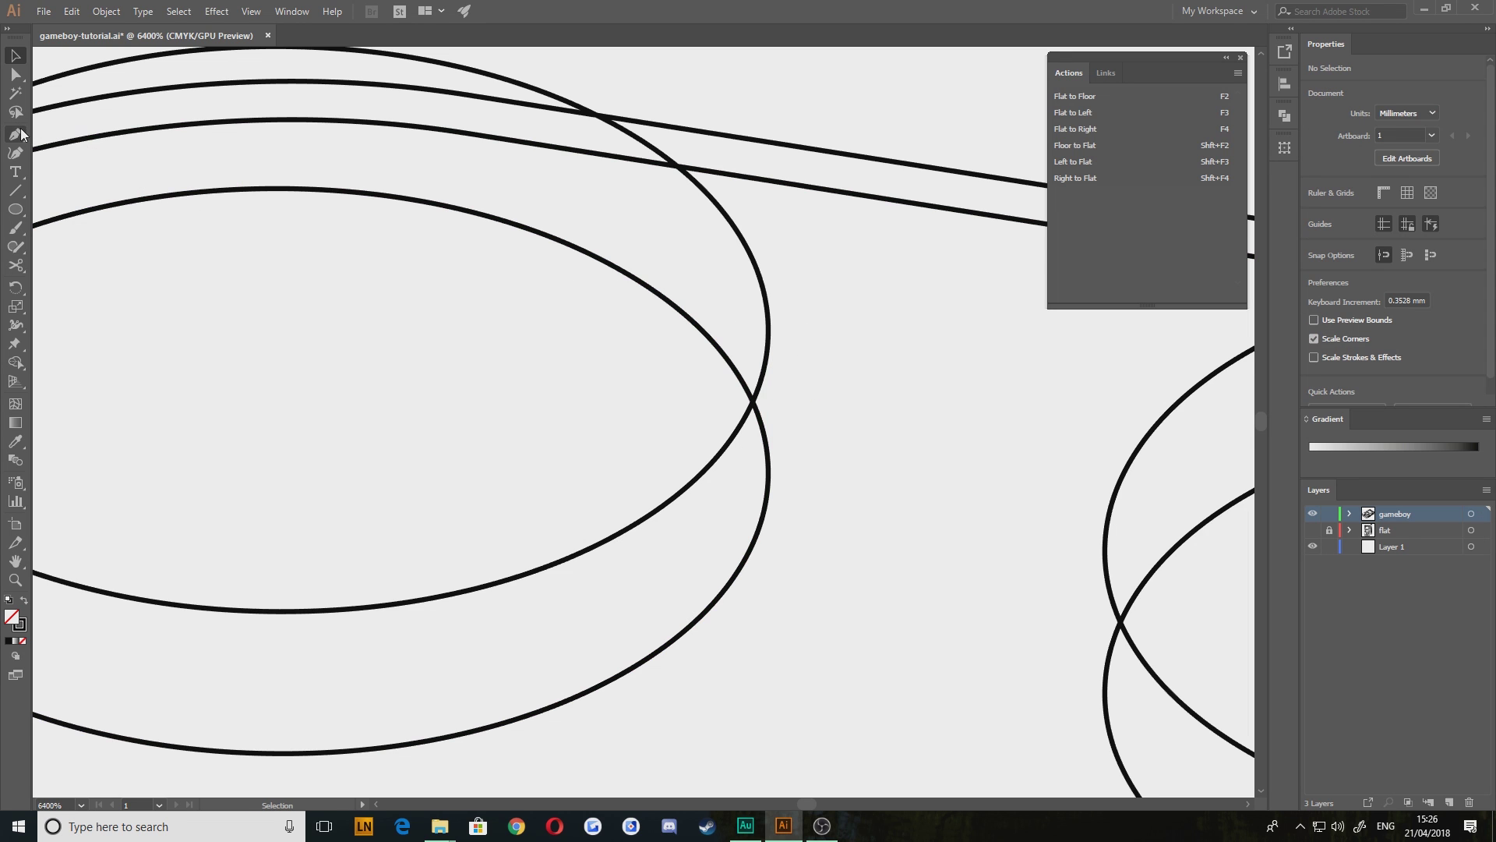
click(770, 330)
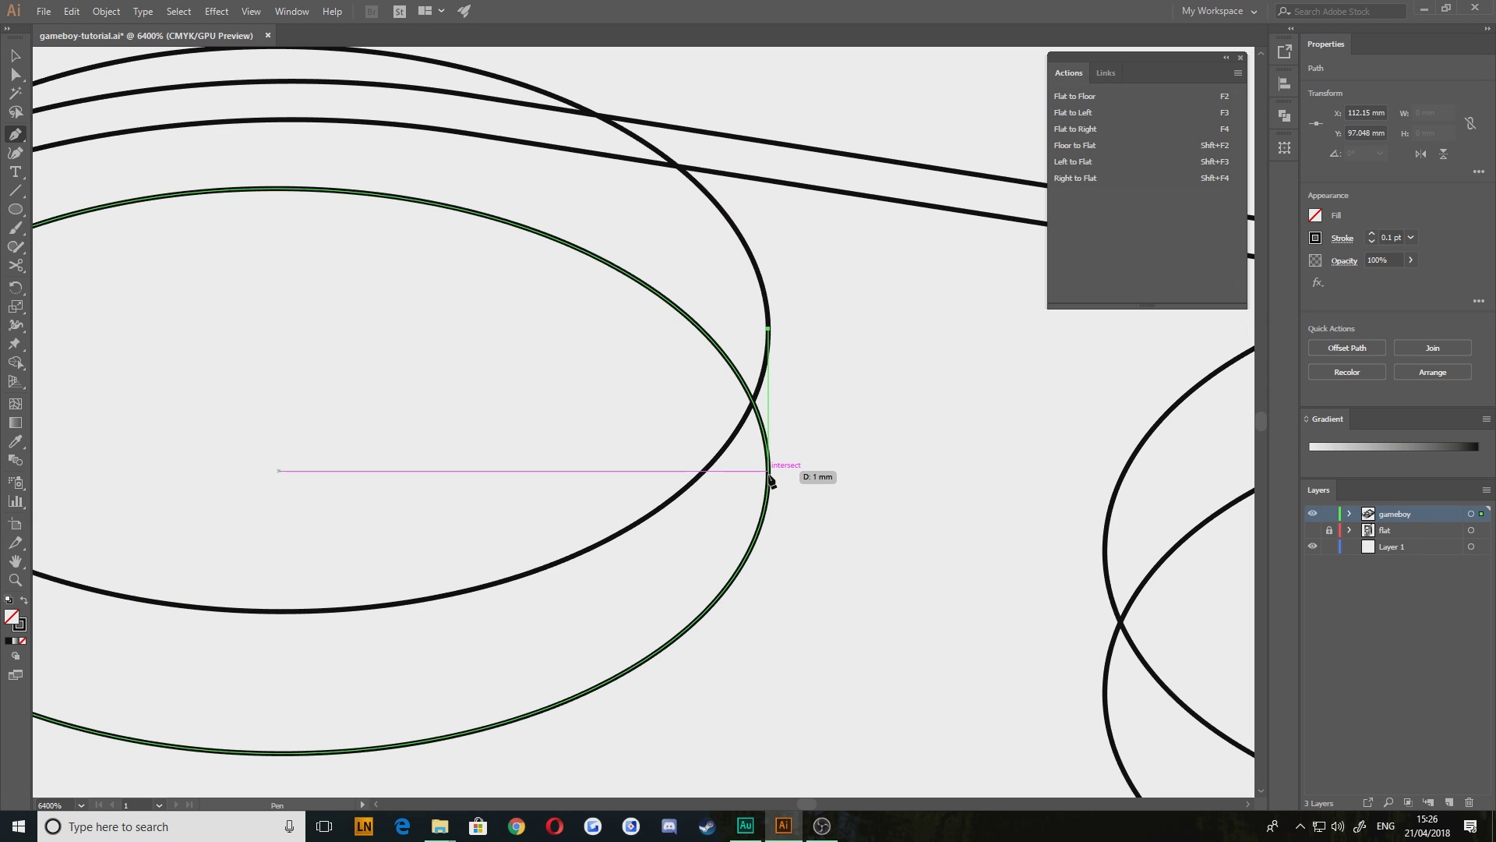
click(769, 472)
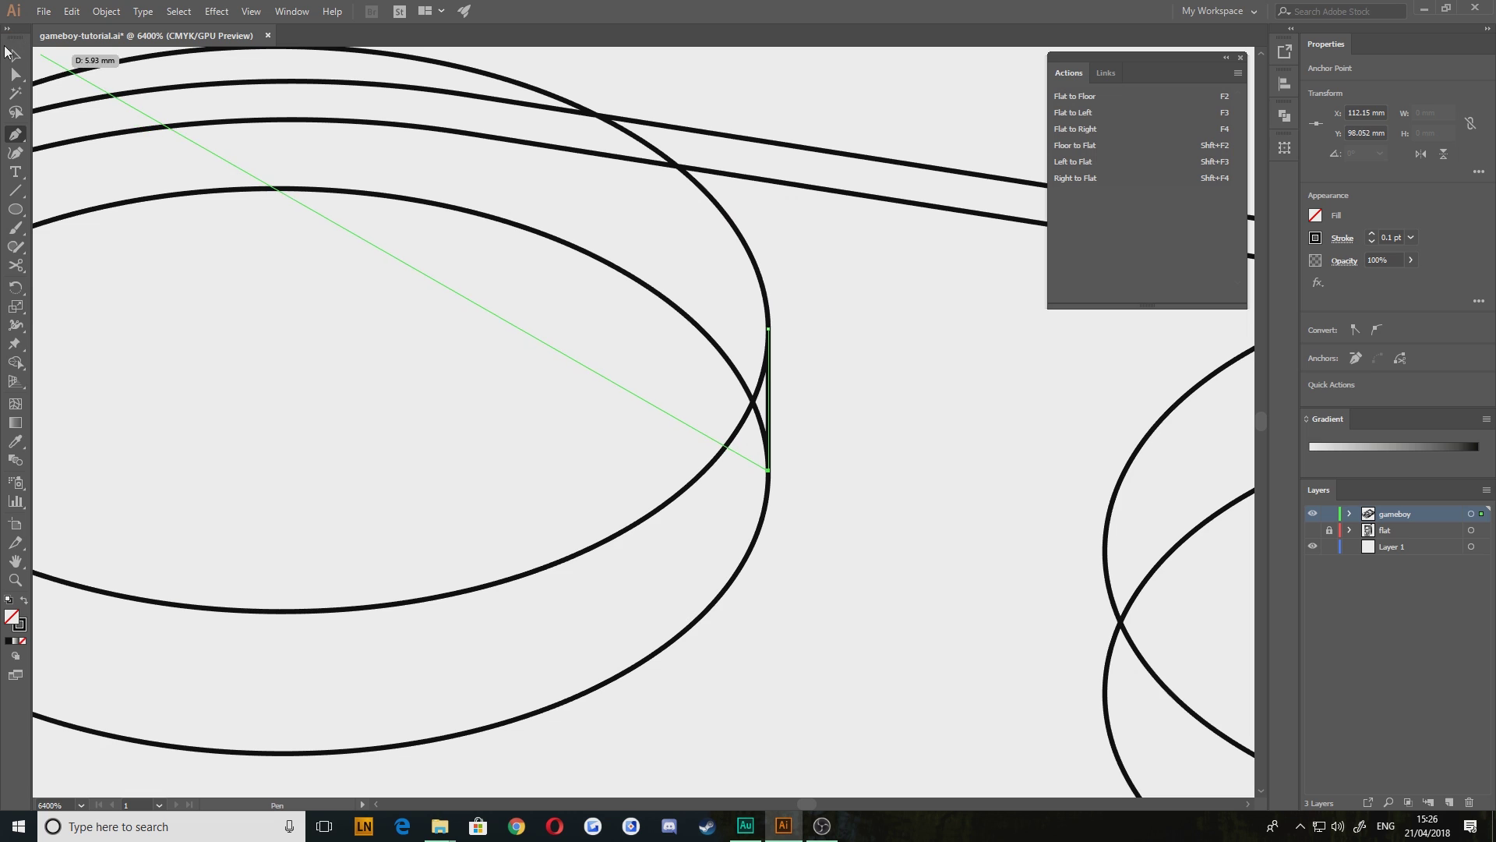
click(15, 55)
click(898, 363)
Switch the artwork to outline view
scroll(744, 374, down, 4)
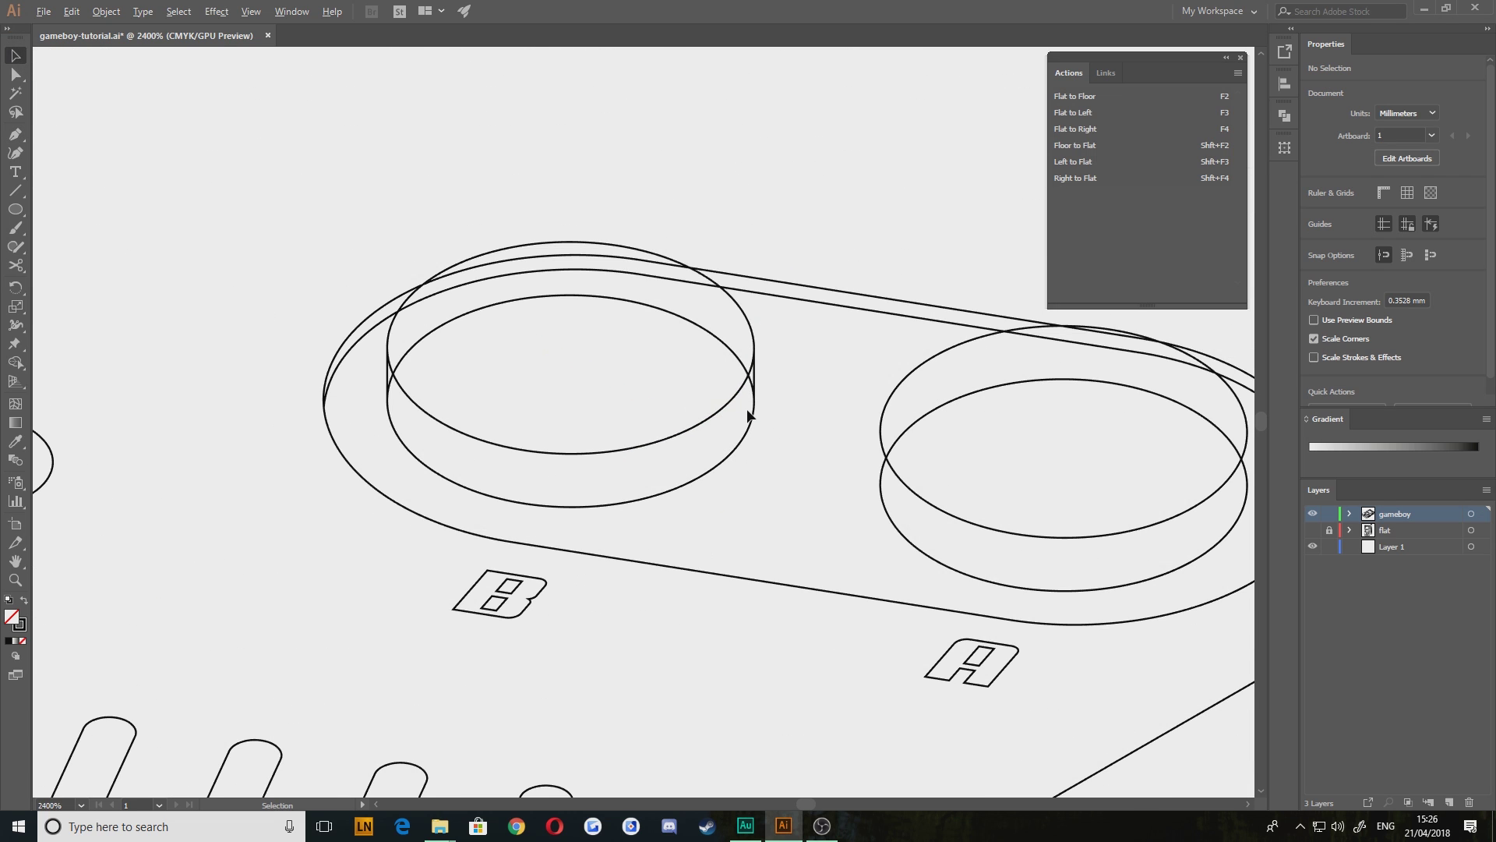
right_click(313, 134)
click(352, 314)
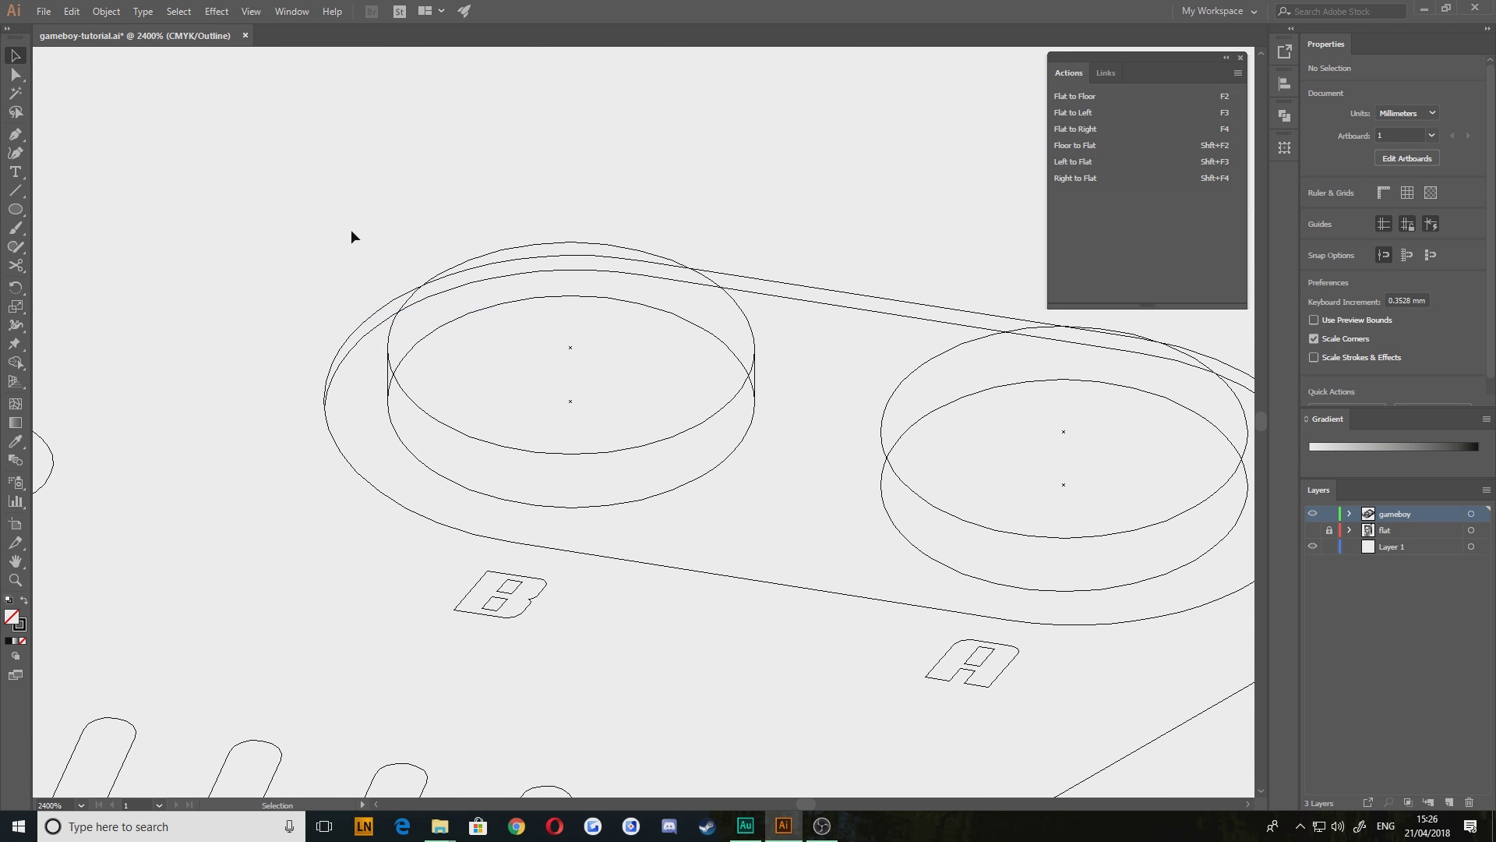
scroll(421, 381, down, 8)
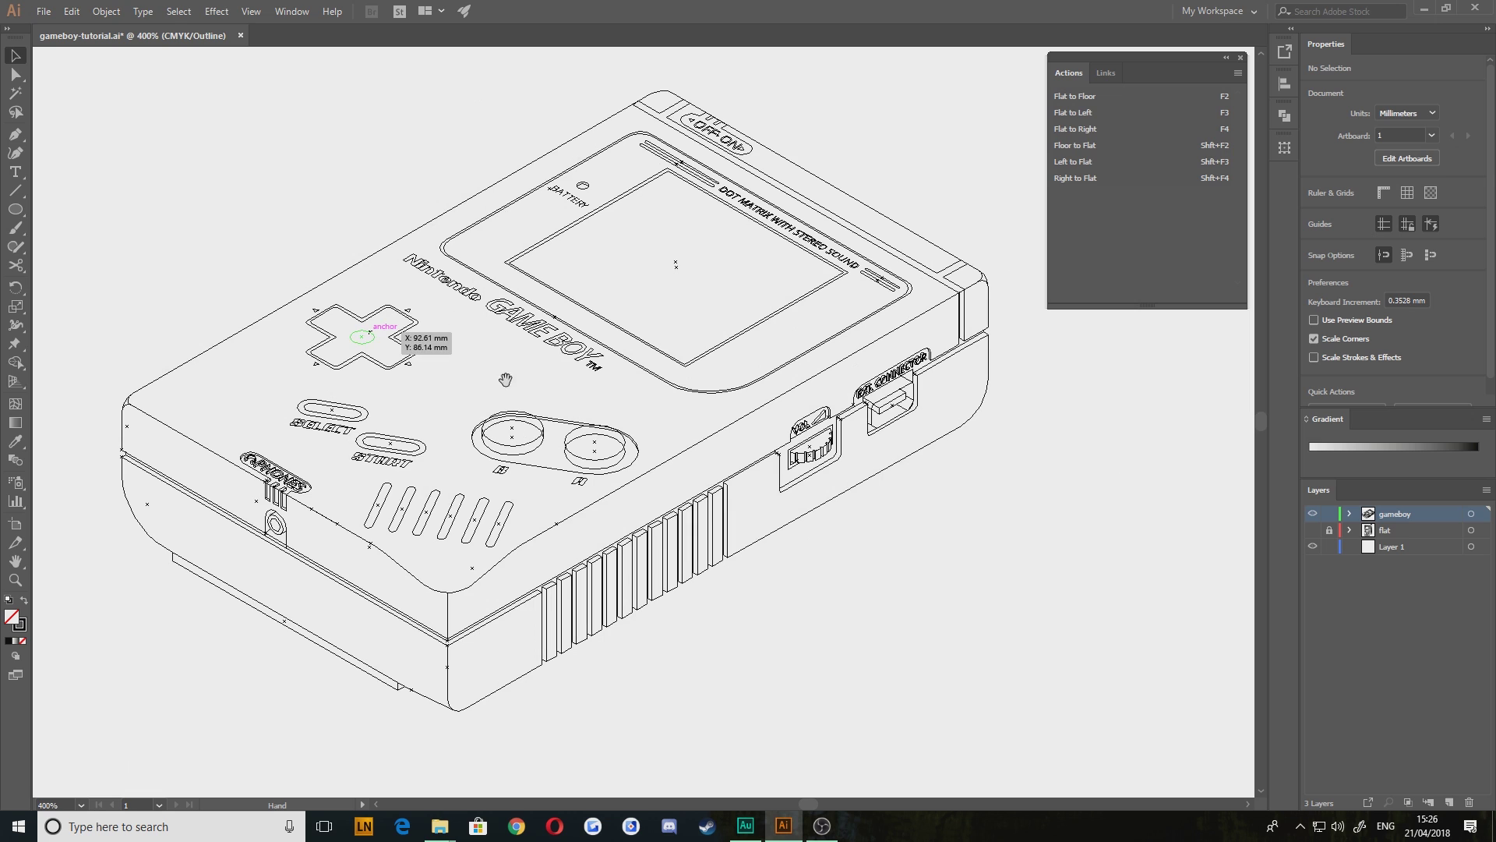
Draw a vertical pen line about 1 mm long joining the left edges of the A button's upper and lower ellipses
drag(423, 440, 548, 420)
scroll(631, 455, up, 6)
drag(754, 237, 634, 436)
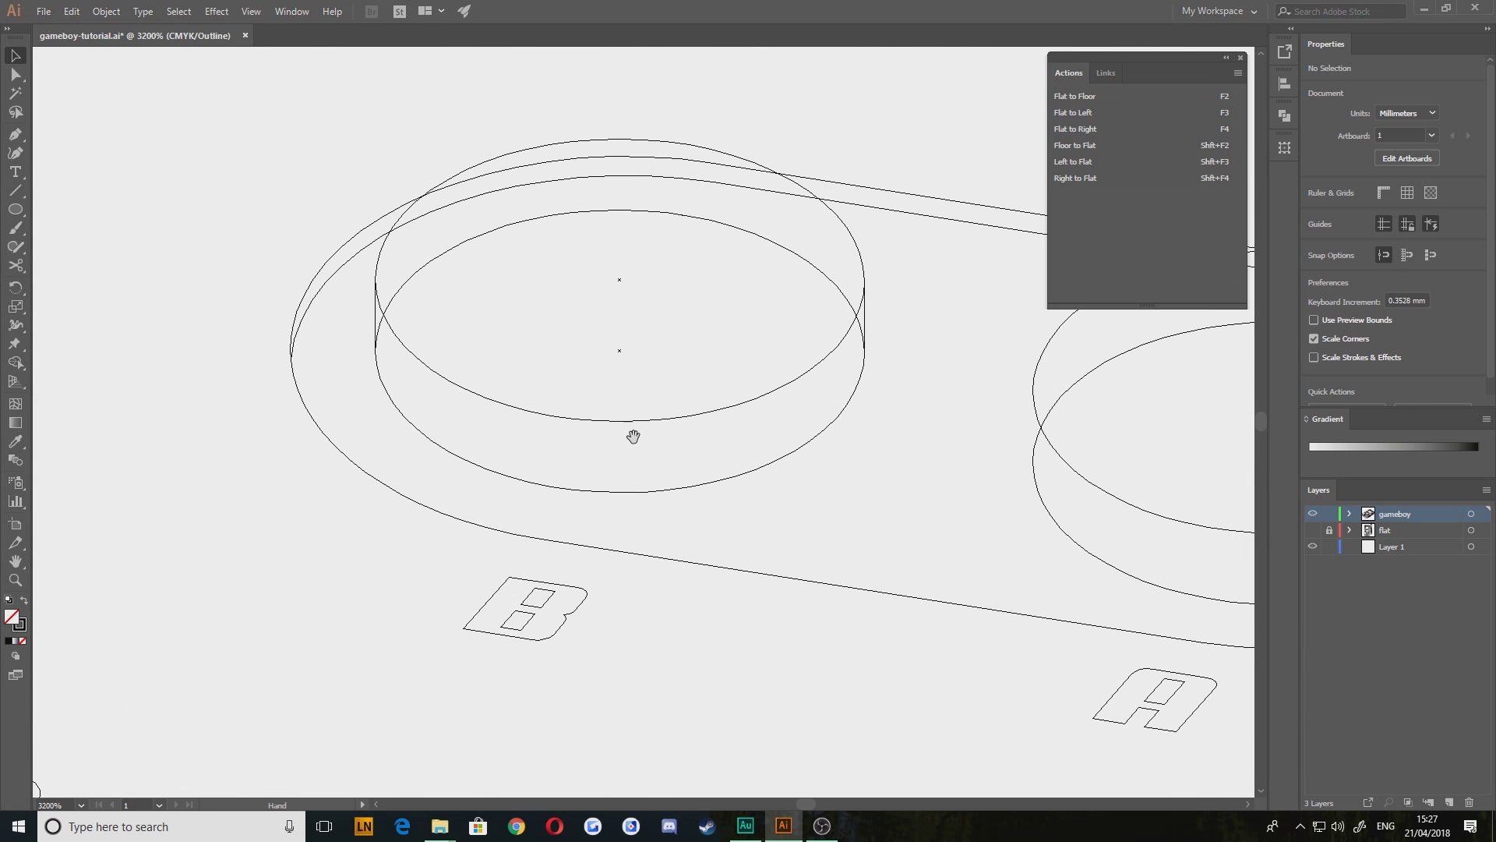
drag(664, 335, 685, 369)
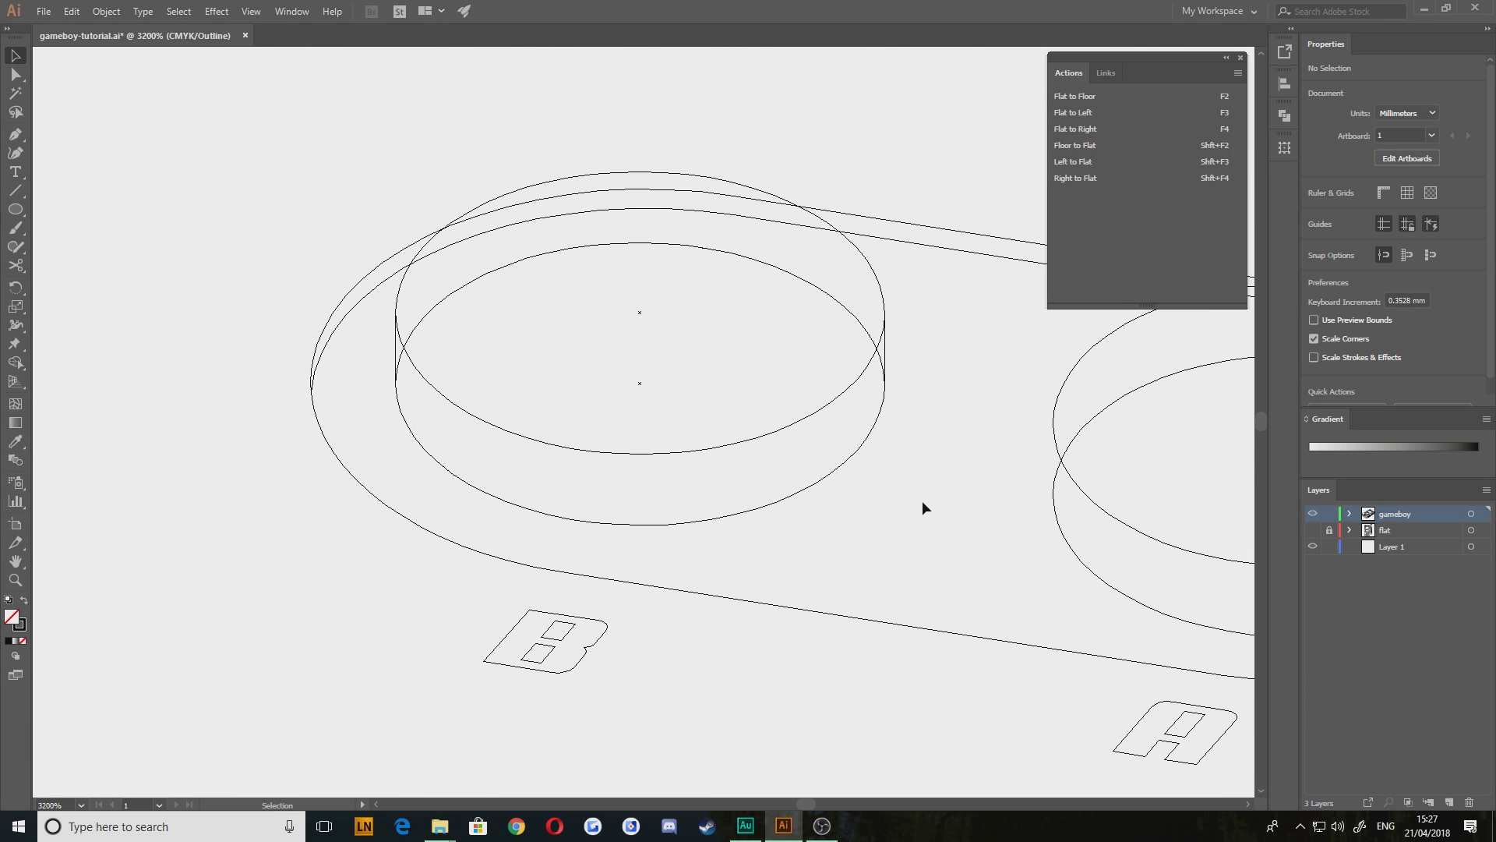
drag(908, 528, 403, 476)
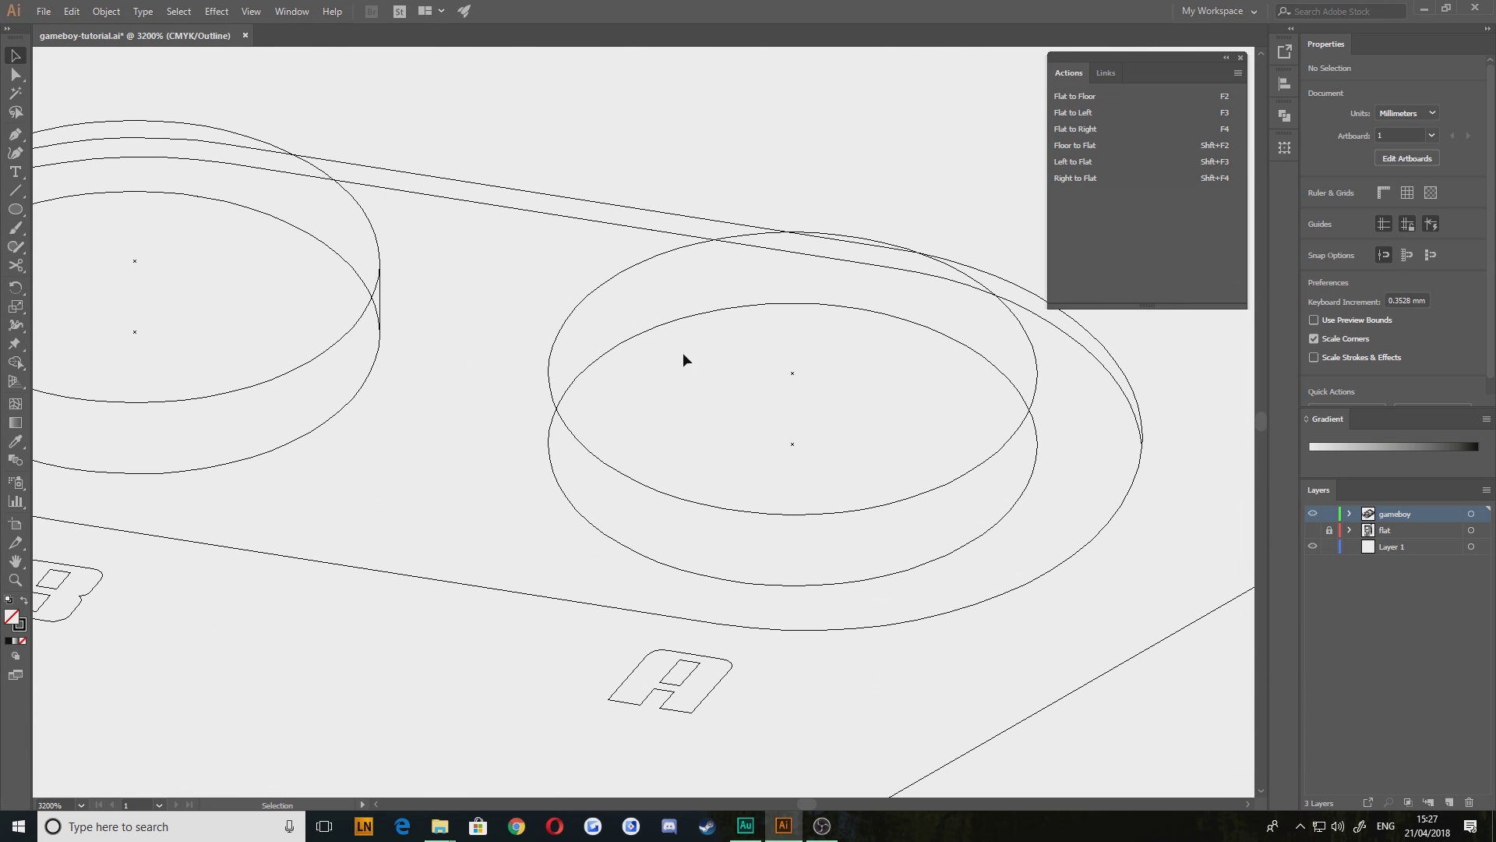
click(14, 139)
scroll(569, 468, up, 1)
drag(464, 375, 508, 378)
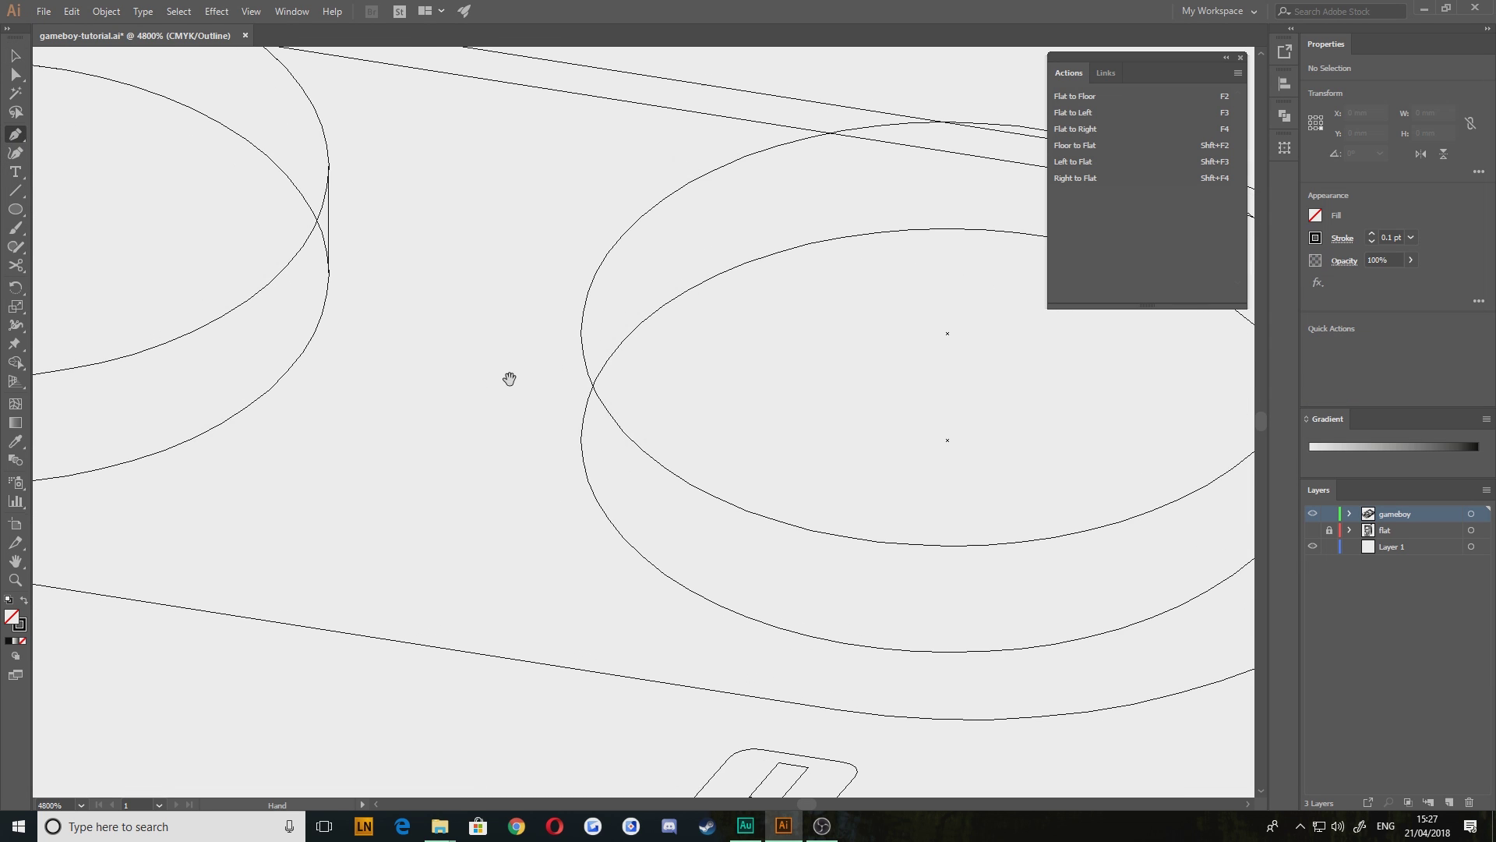
click(581, 334)
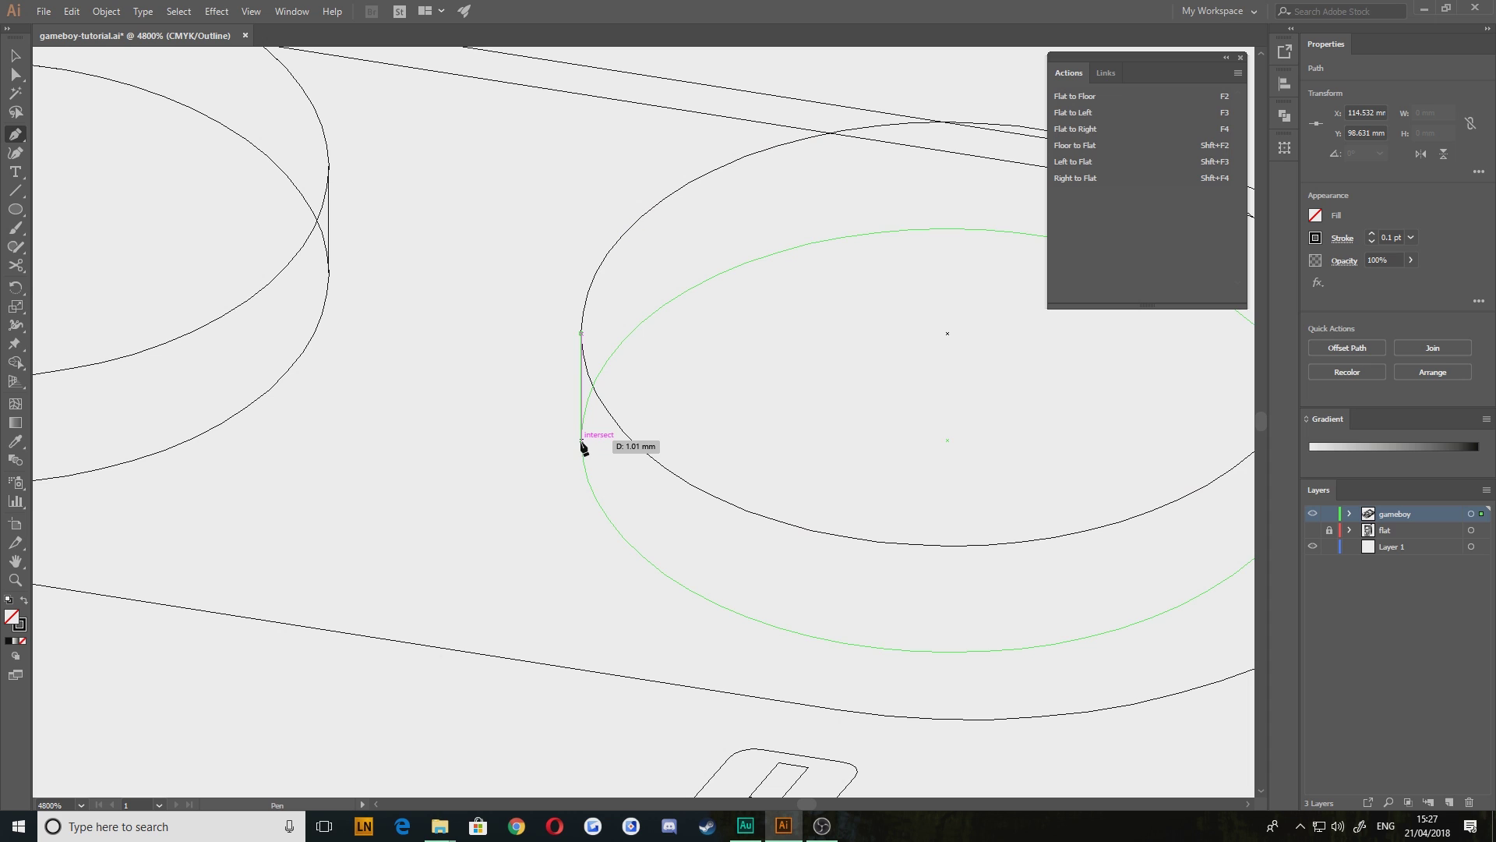
click(582, 441)
drag(868, 437, 428, 449)
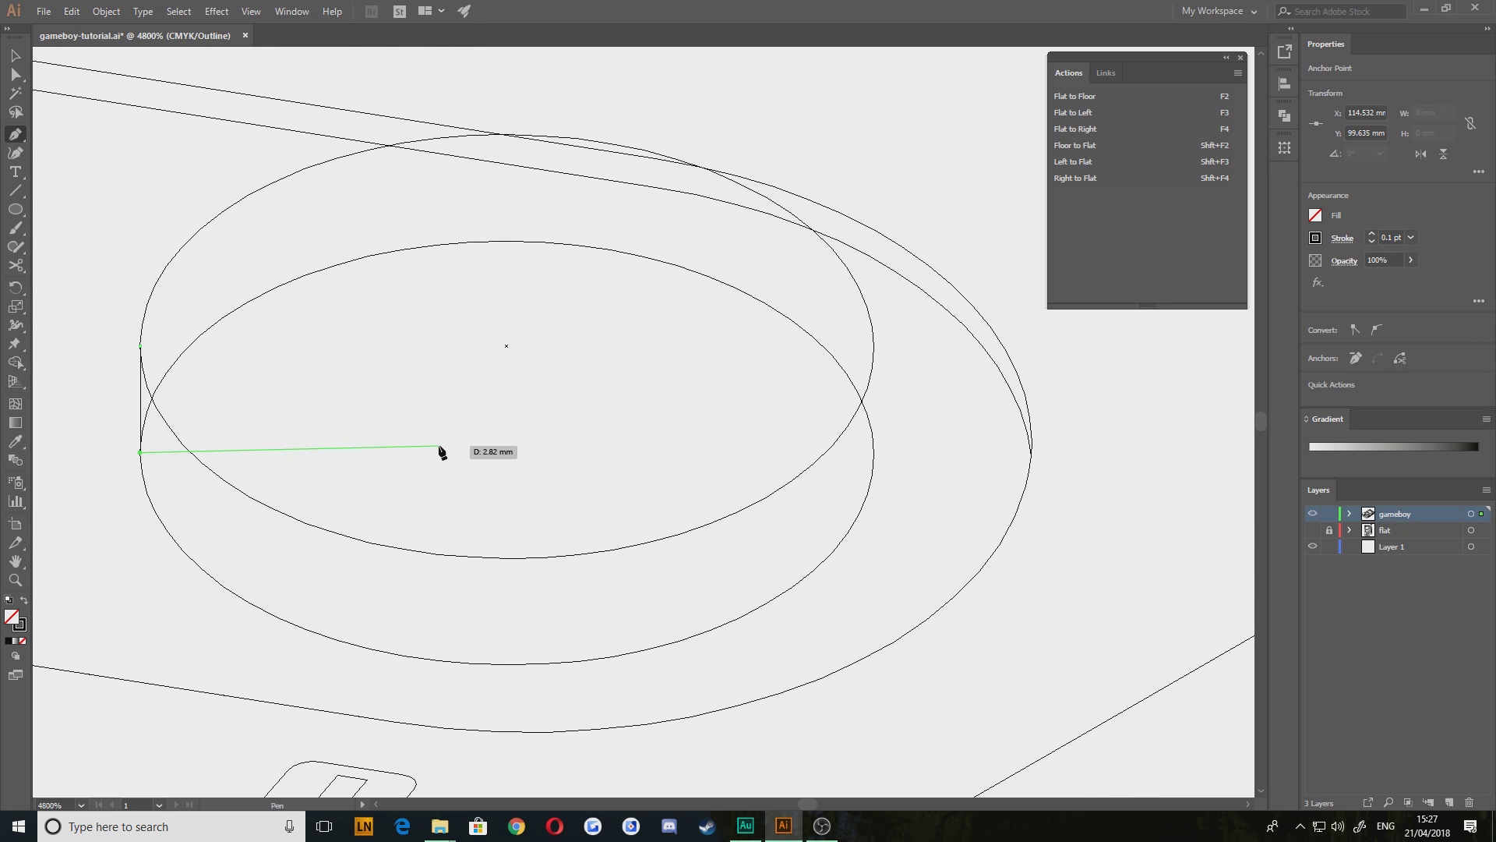
key(Escape)
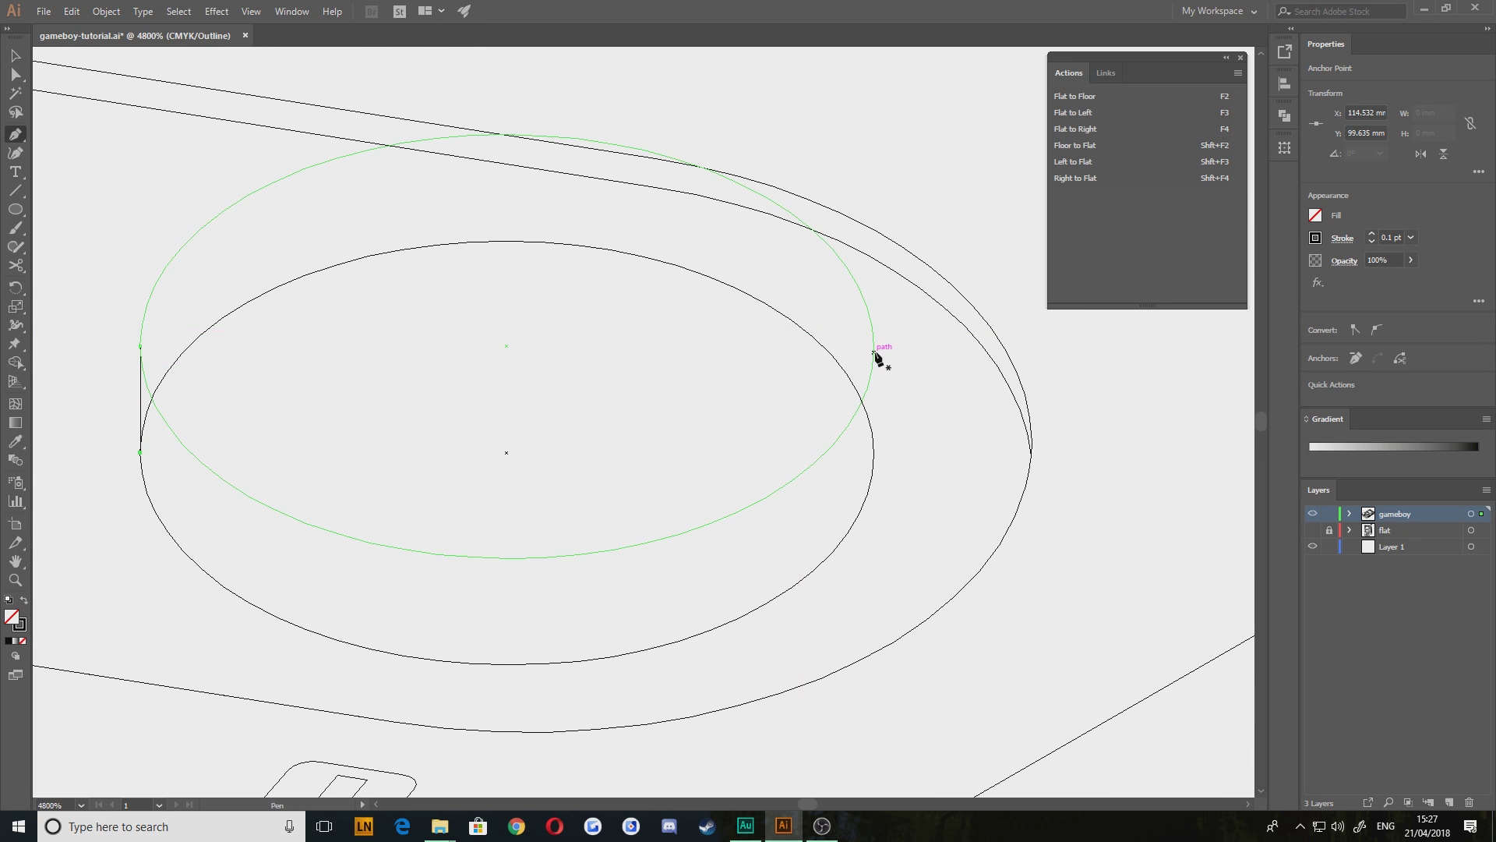
Draw a vertical pen line about 1 mm long joining the right edges of the A button's two ellipses, and deselect it
click(874, 345)
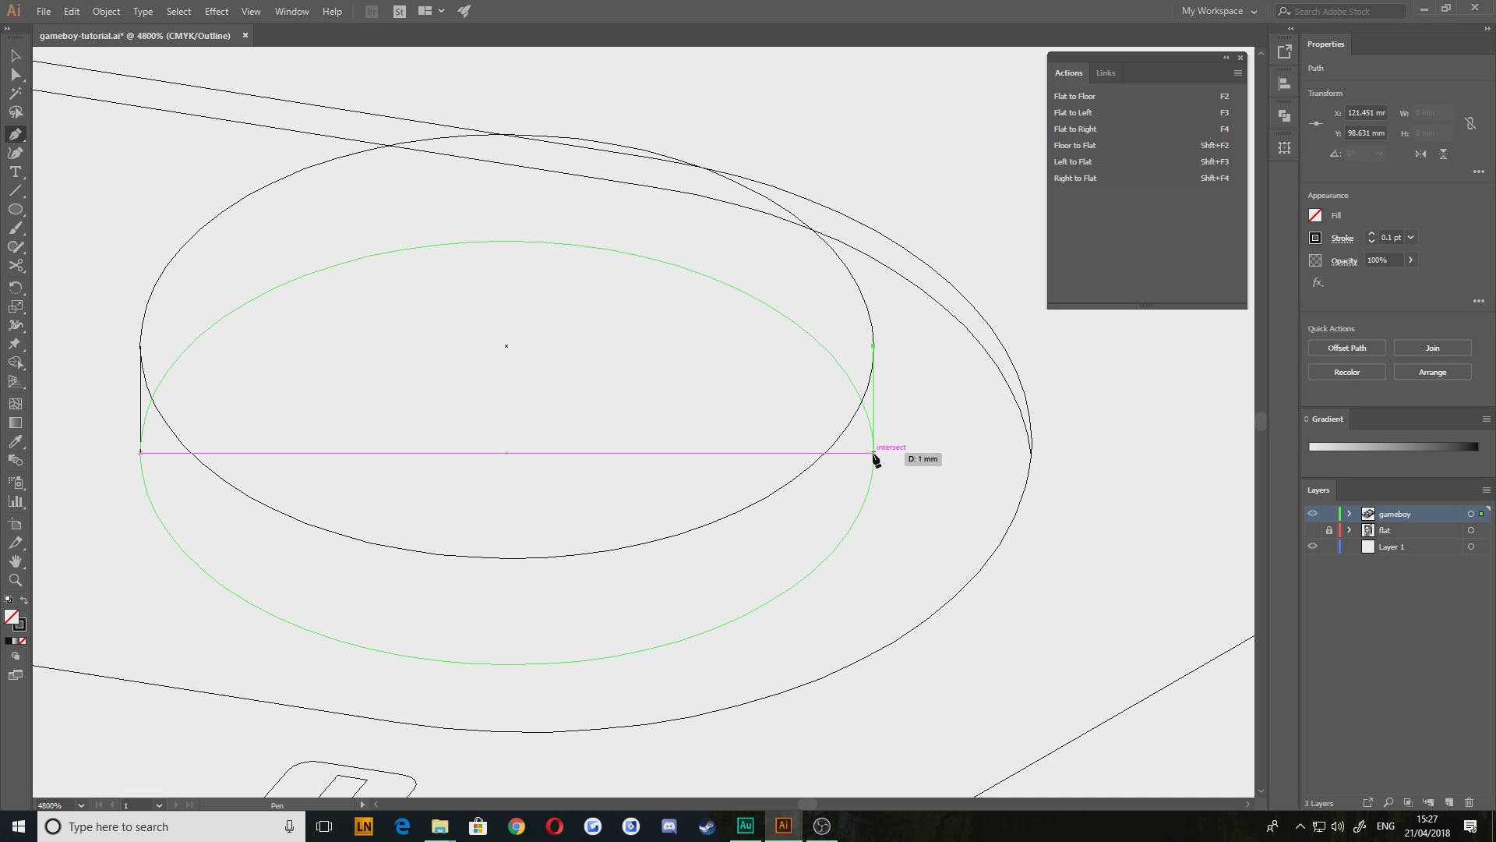
click(873, 453)
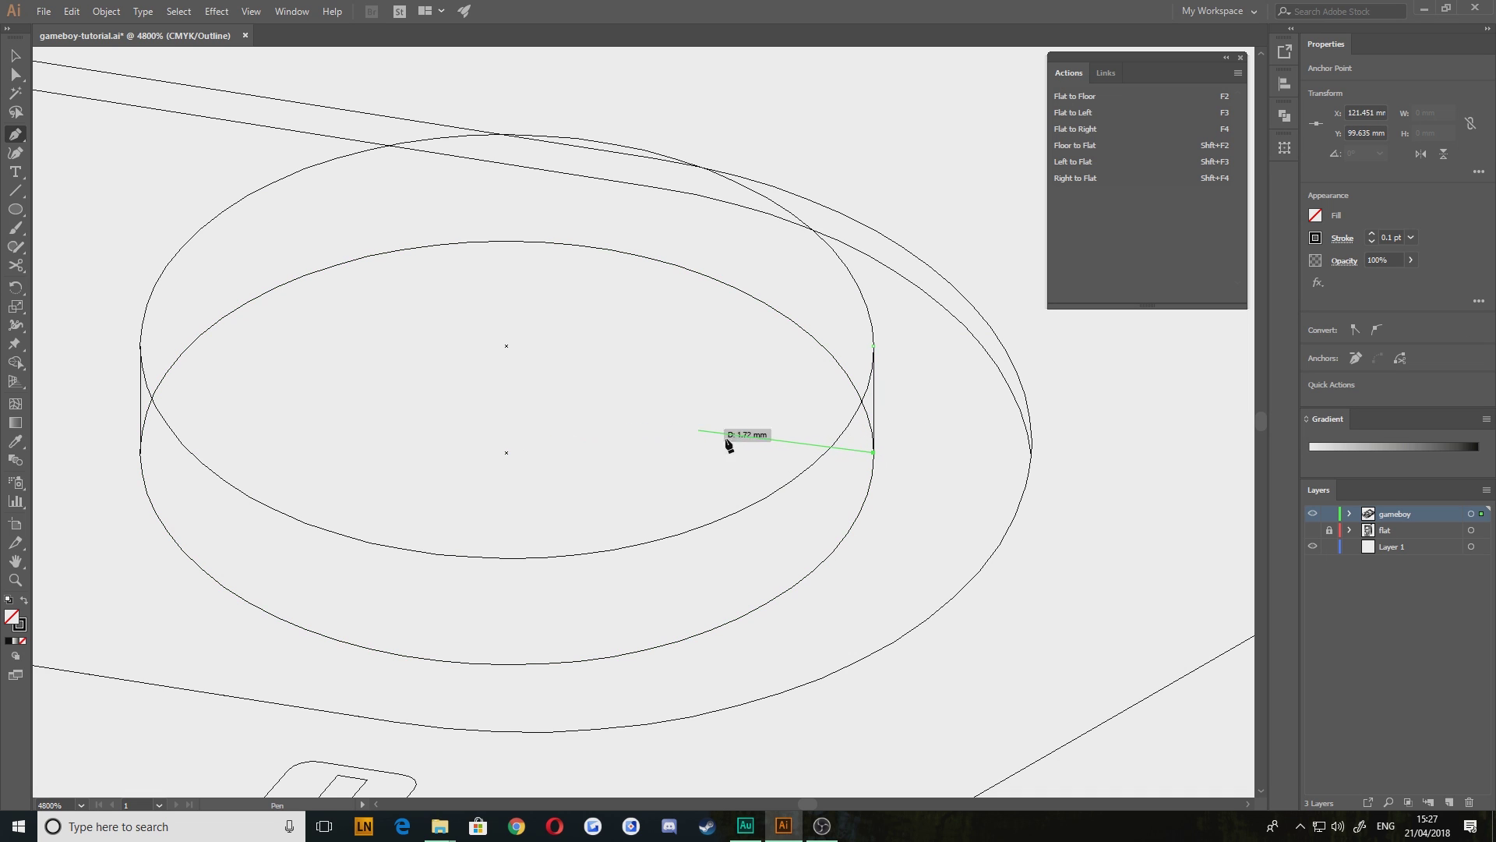
click(875, 454)
click(873, 454)
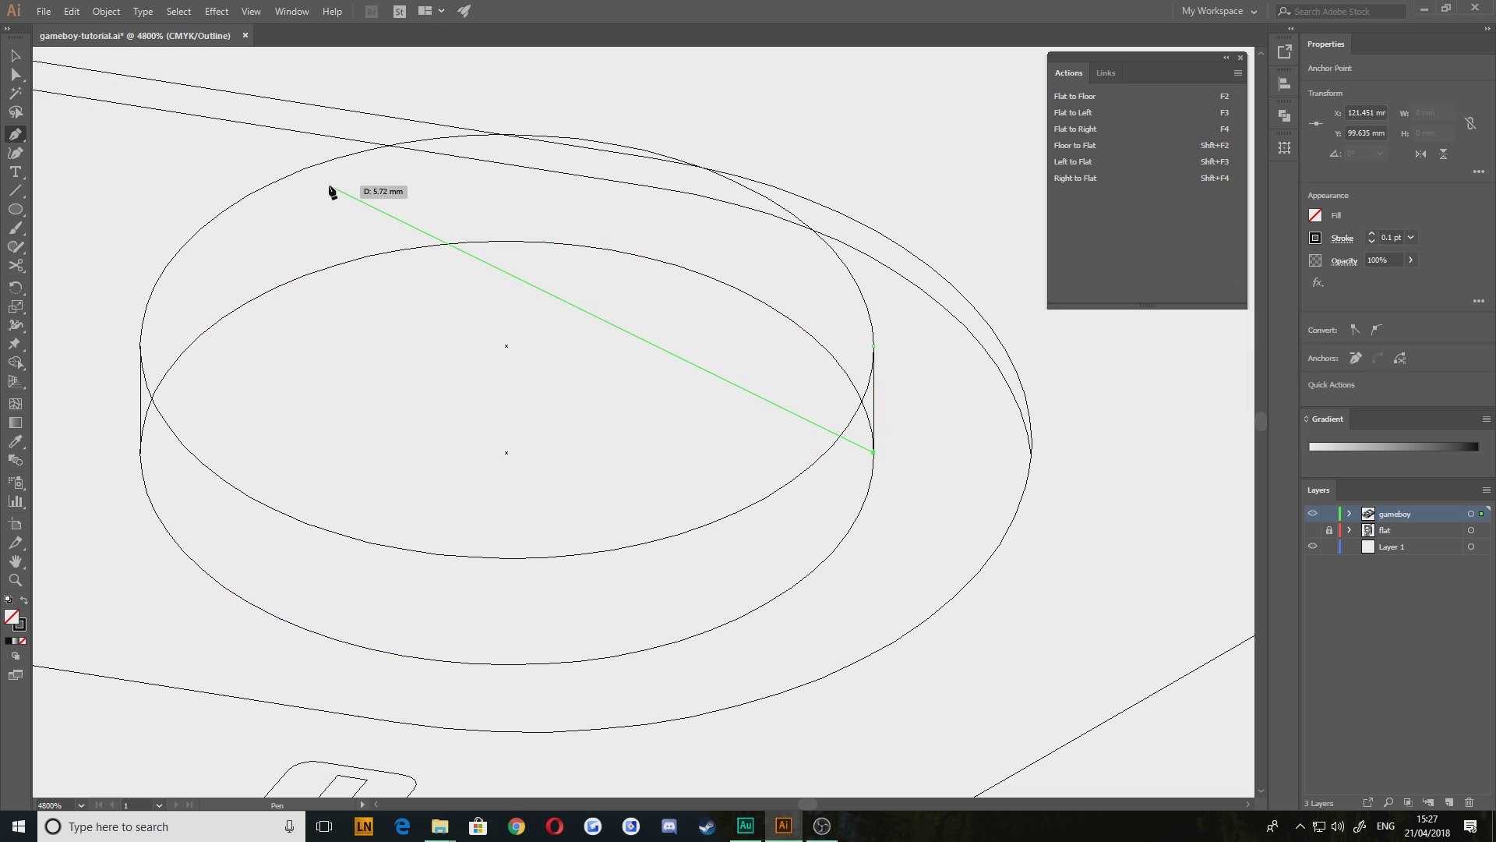
key(v)
click(282, 462)
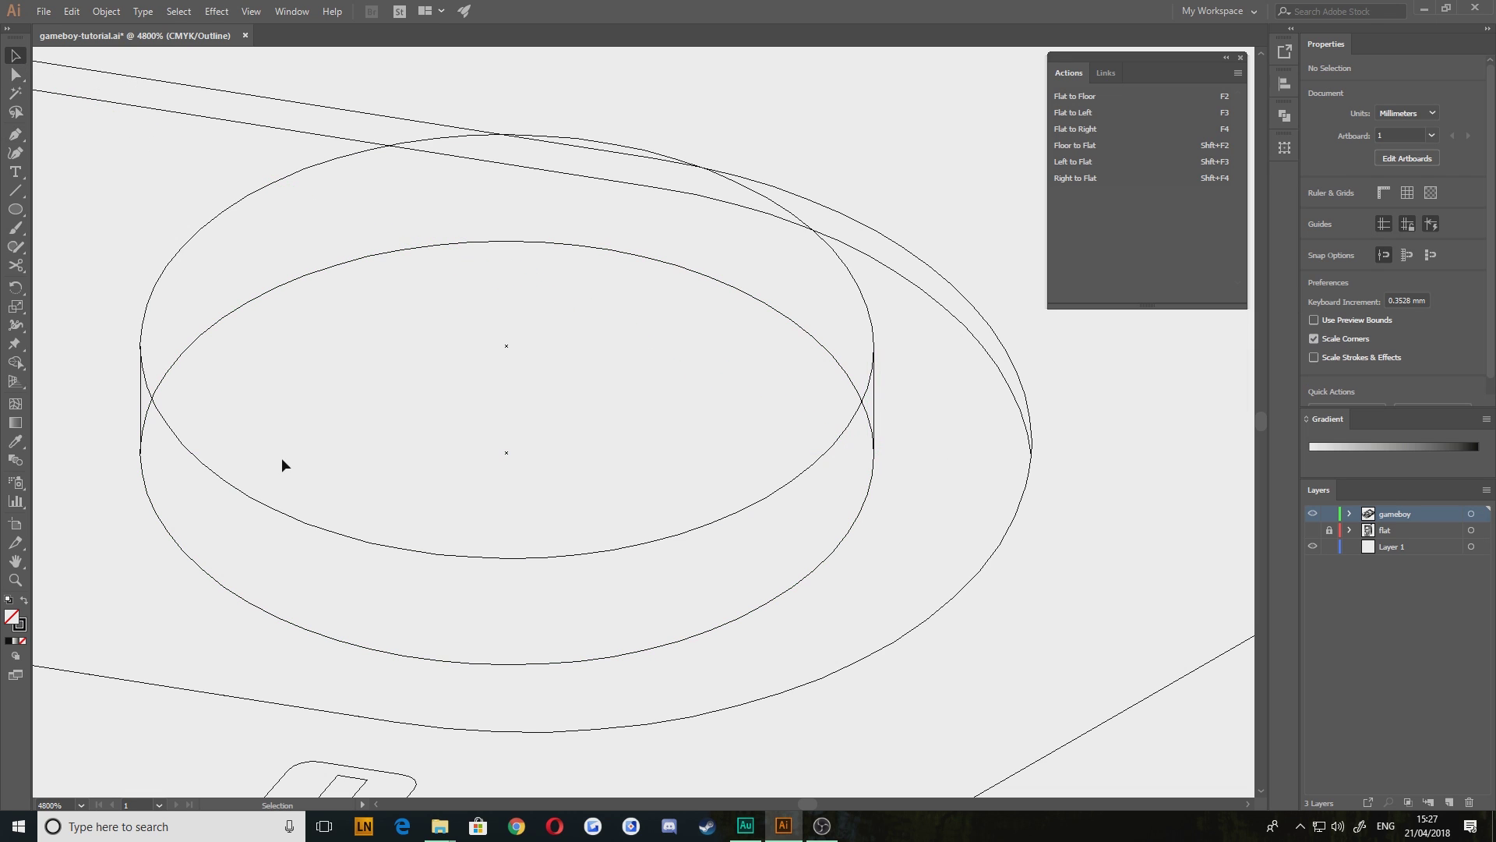
Try to add a smaller copy of the A button's upper ellipse, about 6.68 mm wide, slightly above the original
click(279, 508)
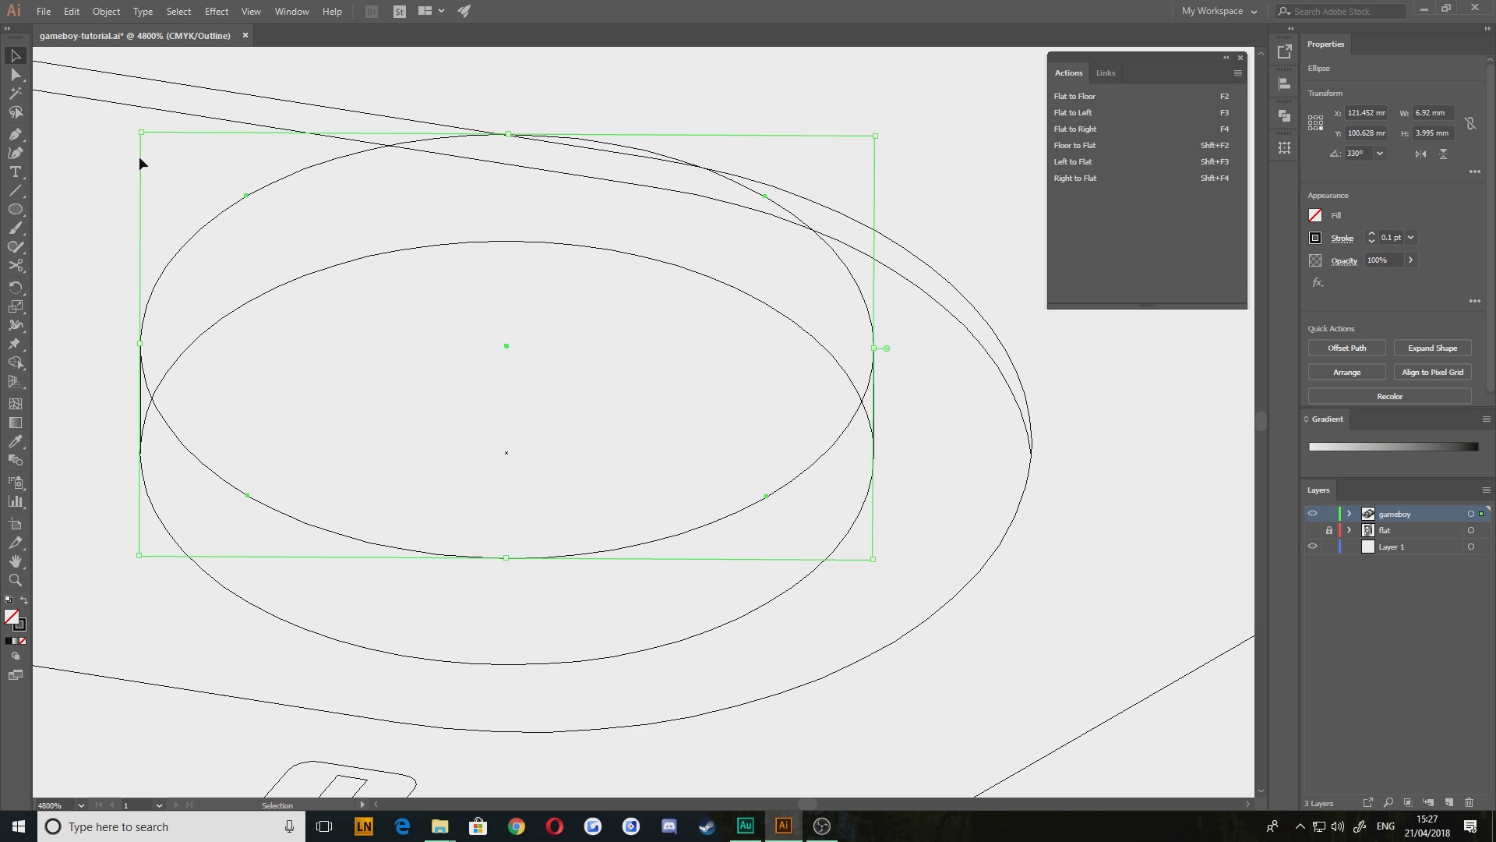
drag(142, 136, 149, 143)
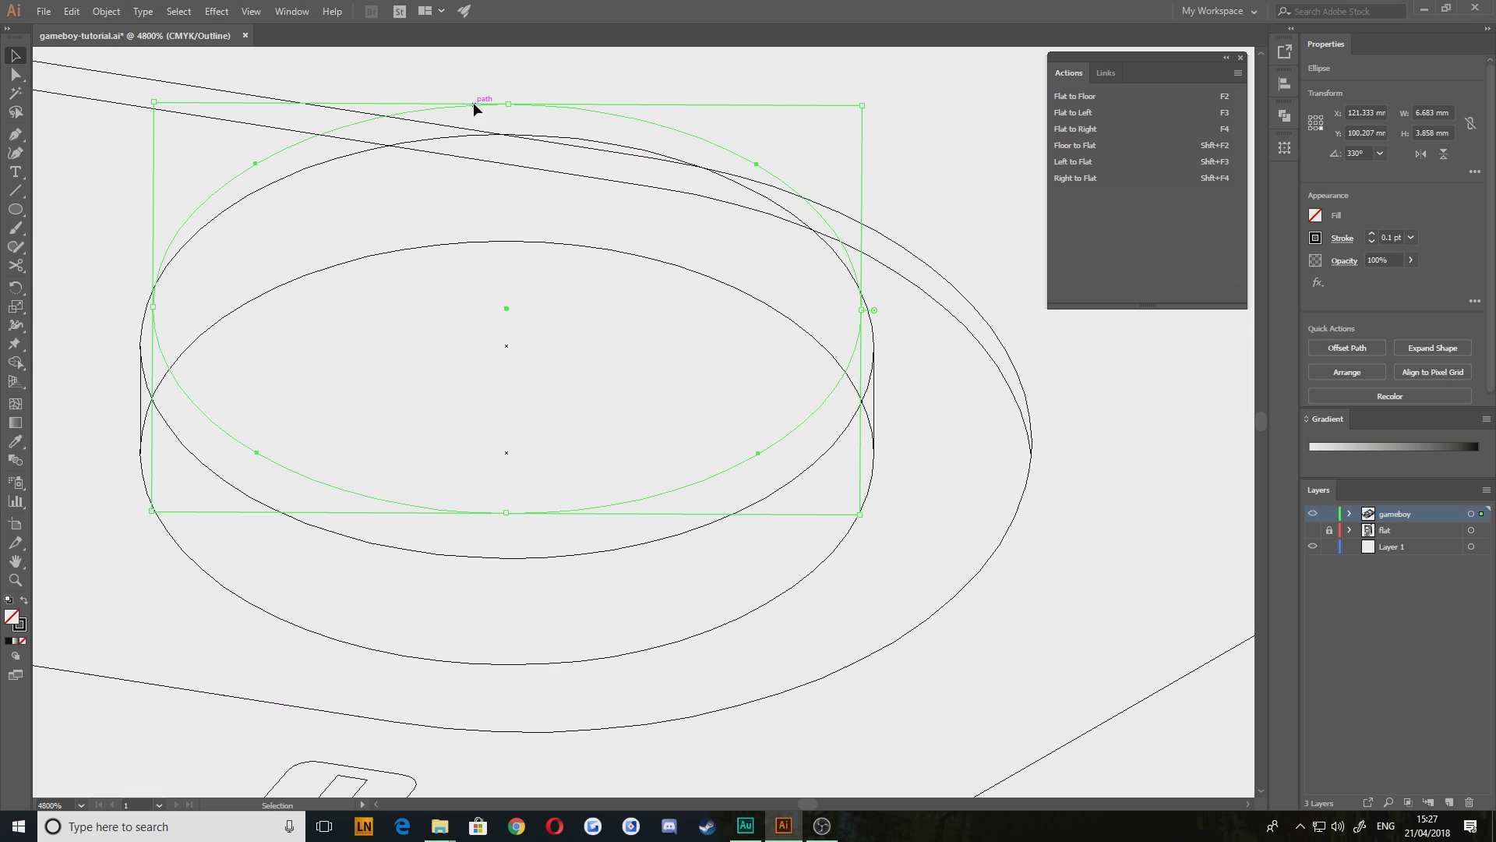
drag(474, 103, 483, 134)
drag(138, 335, 704, 371)
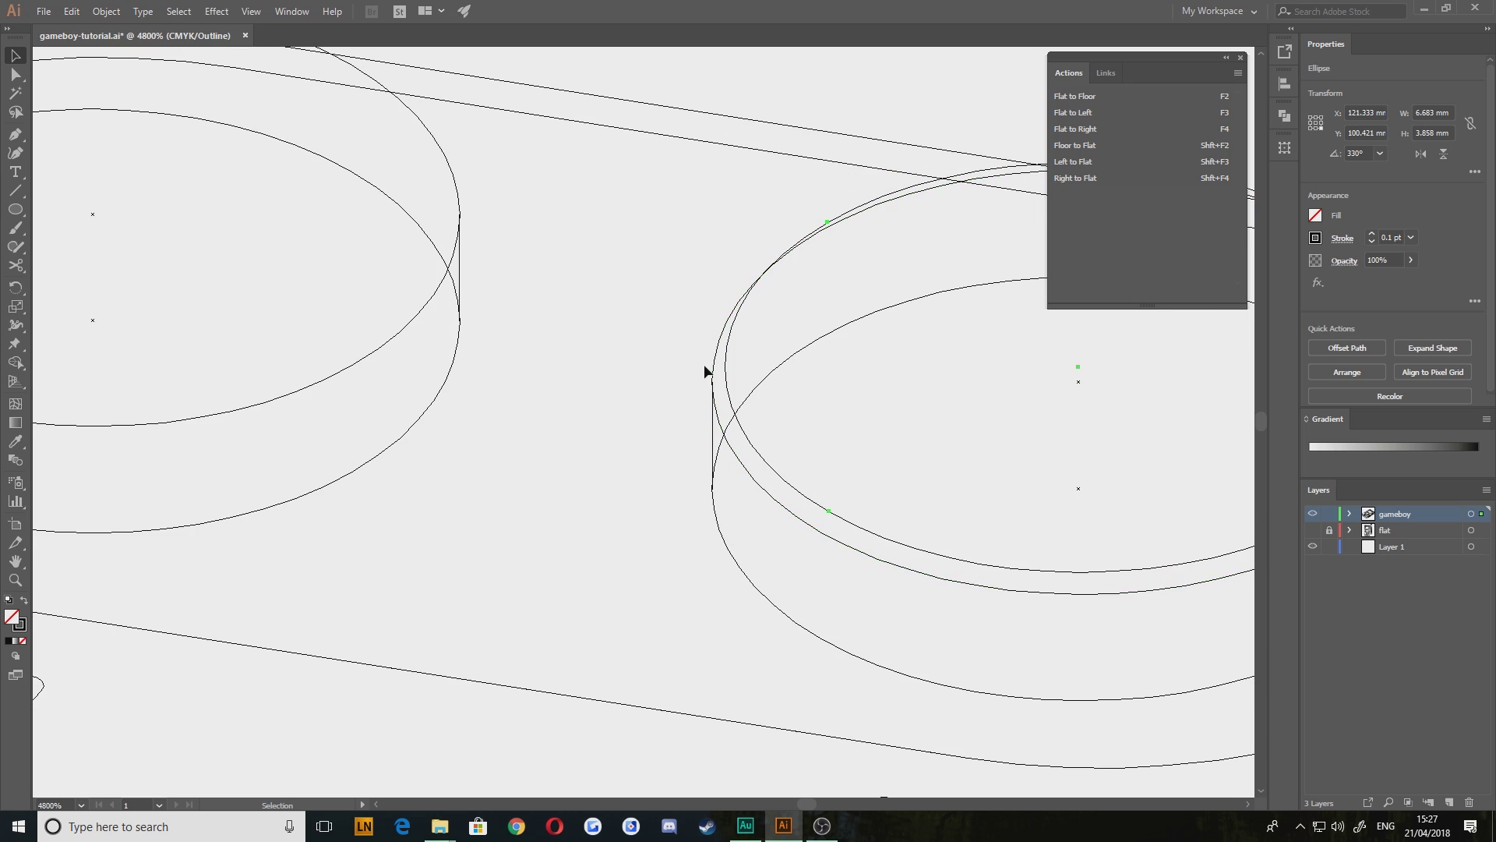
scroll(664, 381, down, 1)
click(735, 432)
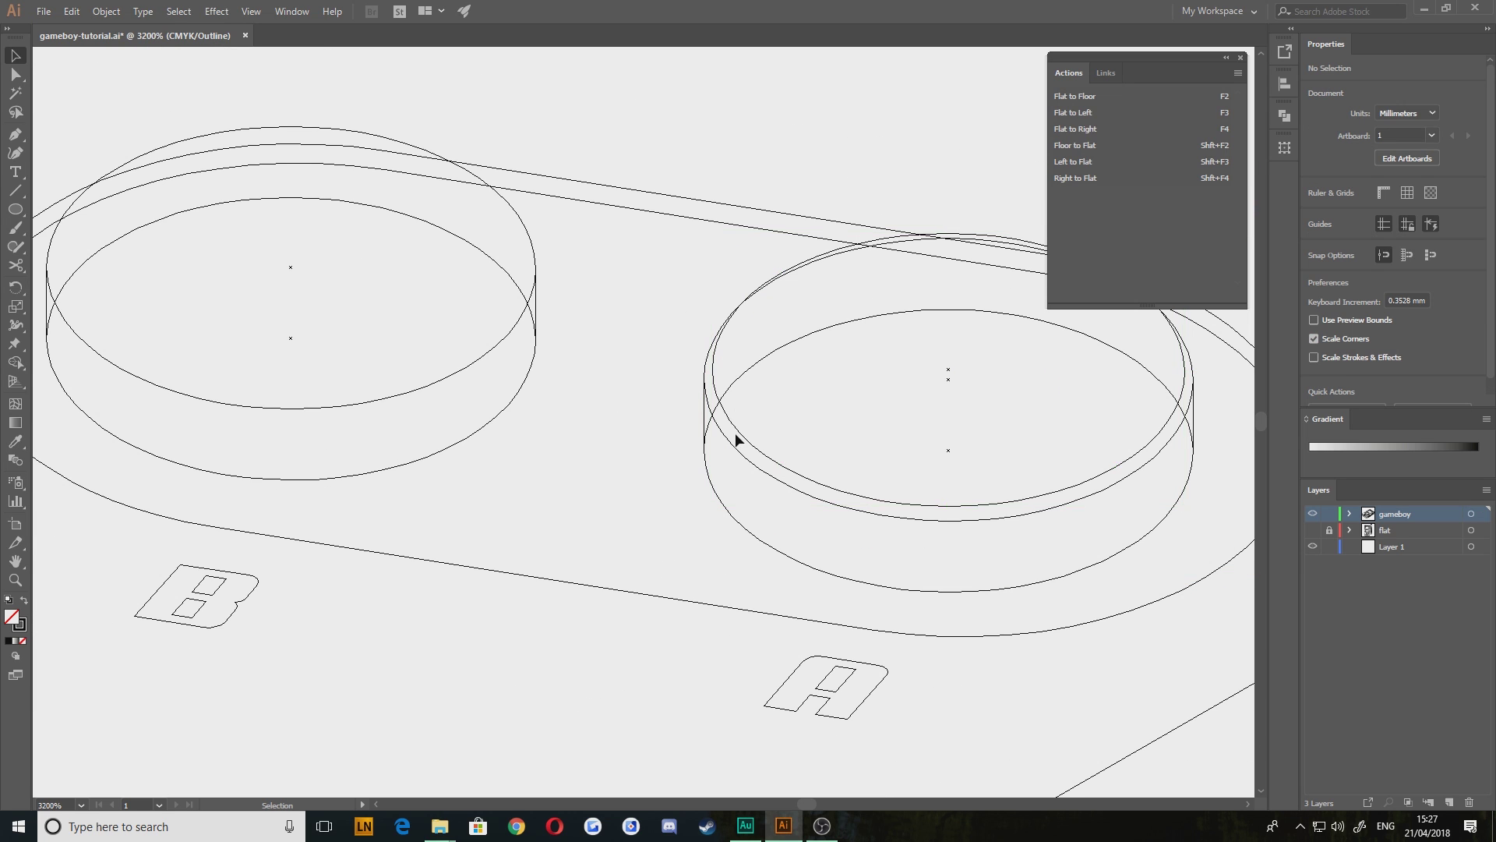
Duplicate the upper ellipses of the A and B buttons together, place the copies about 0.13 mm above the originals, and deselect them
click(727, 434)
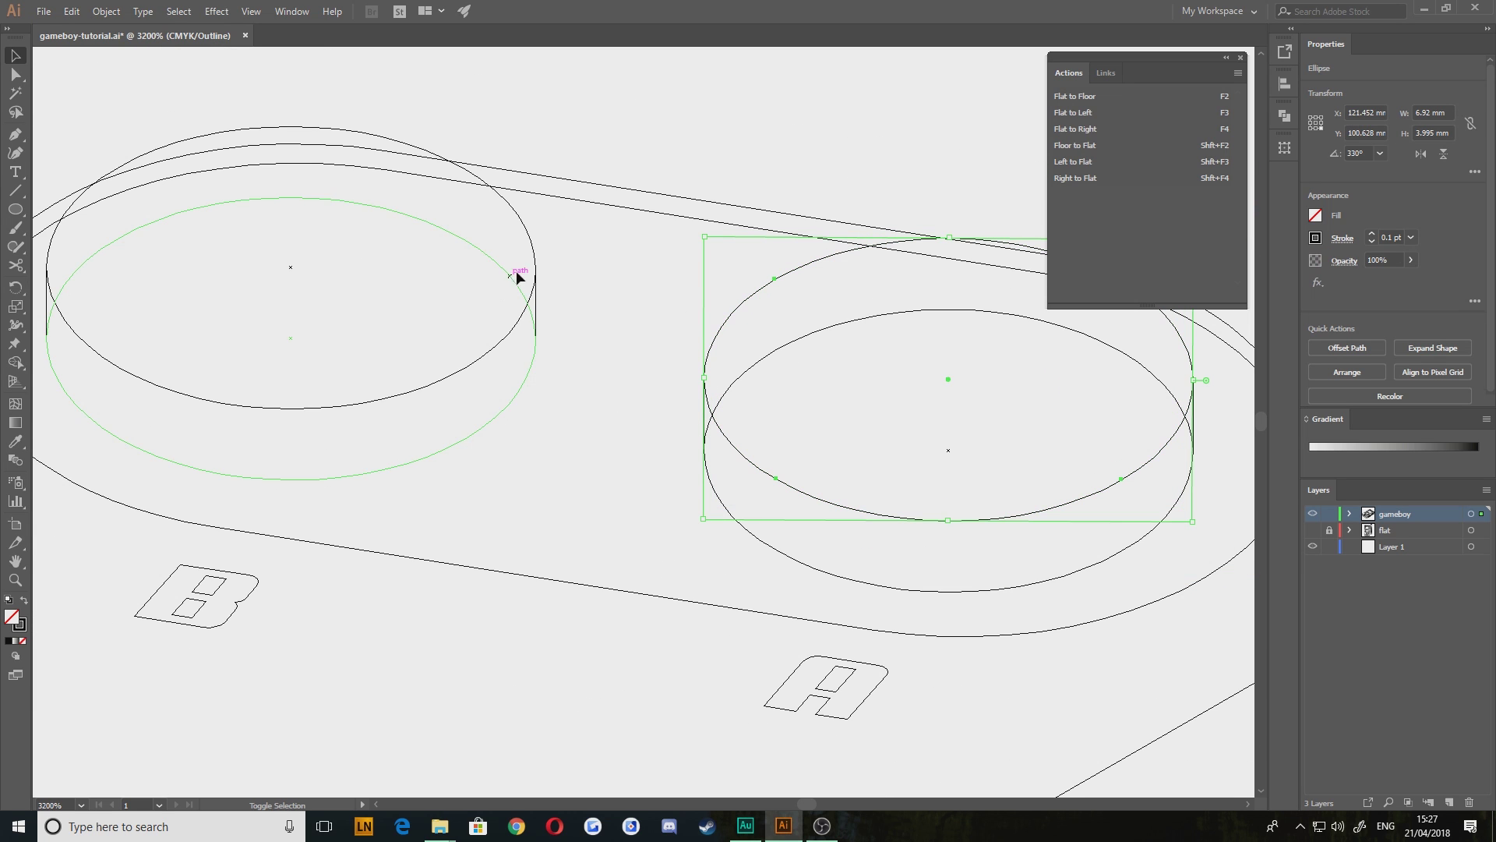
shift+click(534, 243)
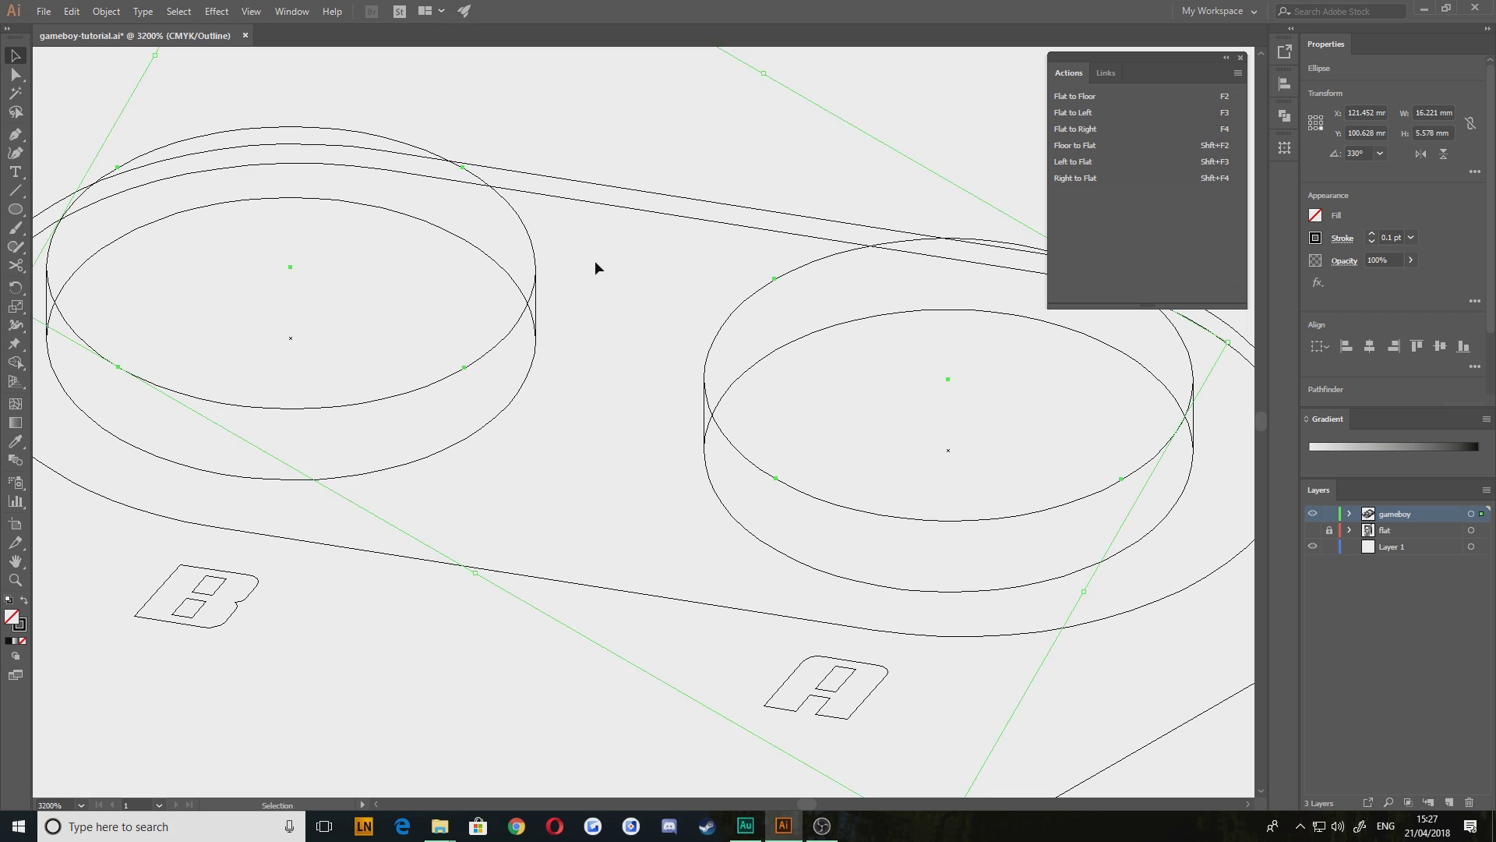
scroll(815, 689, down, 2)
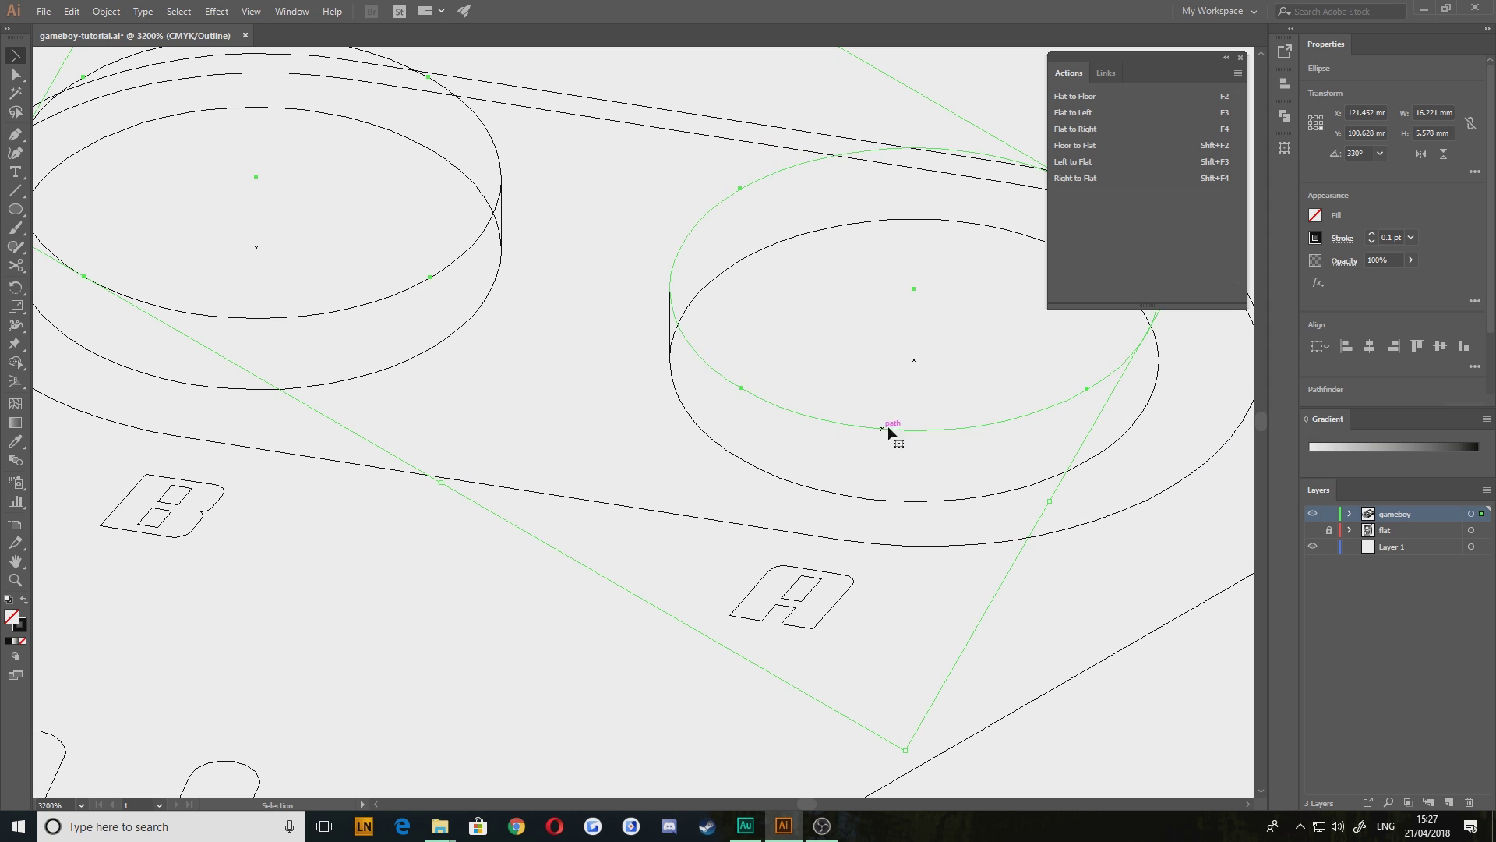
drag(1012, 441, 709, 487)
scroll(831, 424, up, 1)
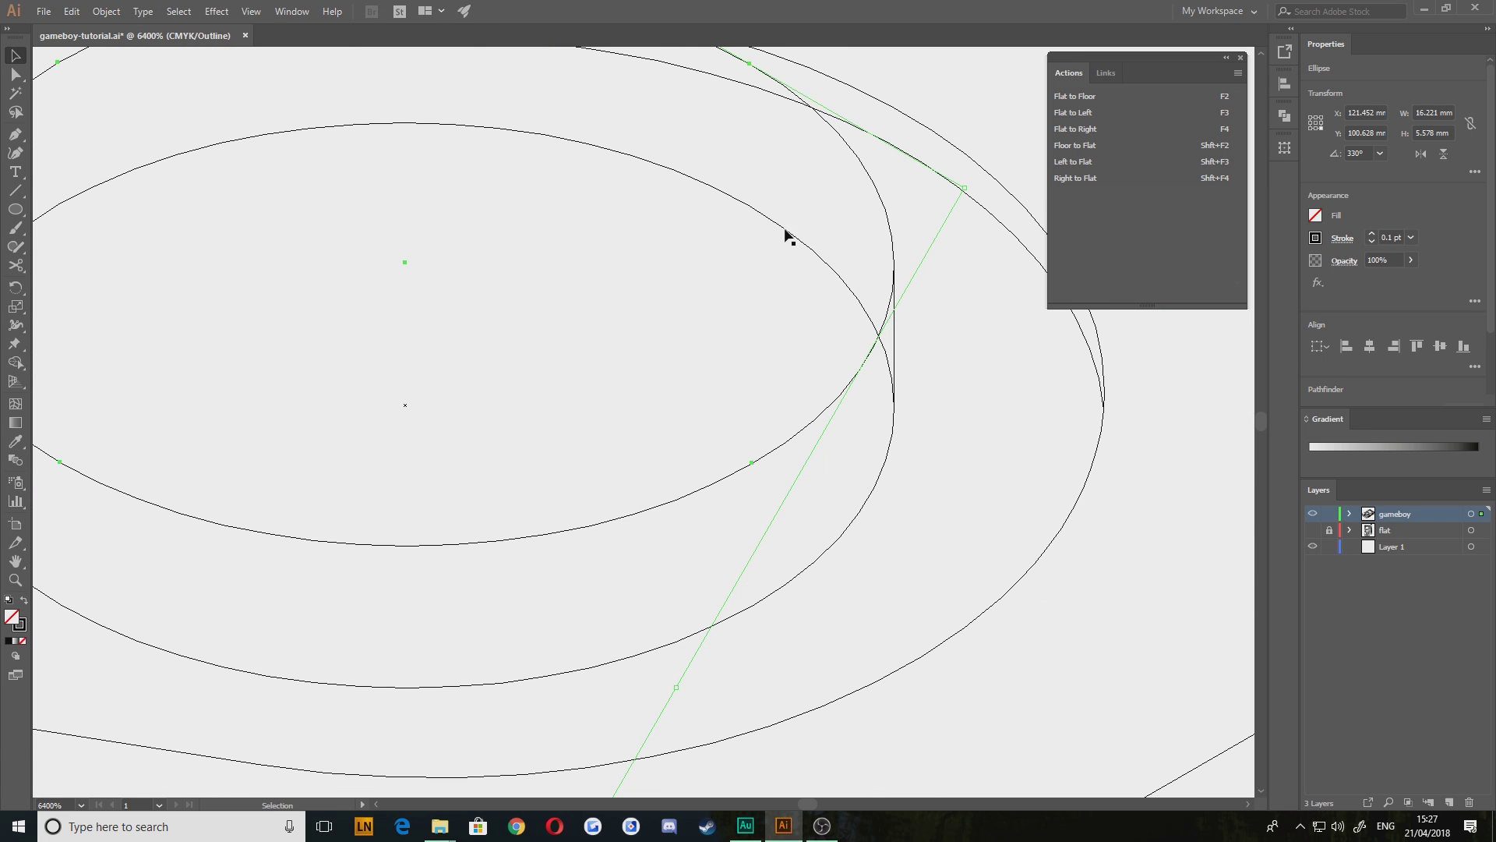
drag(805, 207, 812, 431)
key(Up)
drag(613, 179, 615, 224)
click(675, 177)
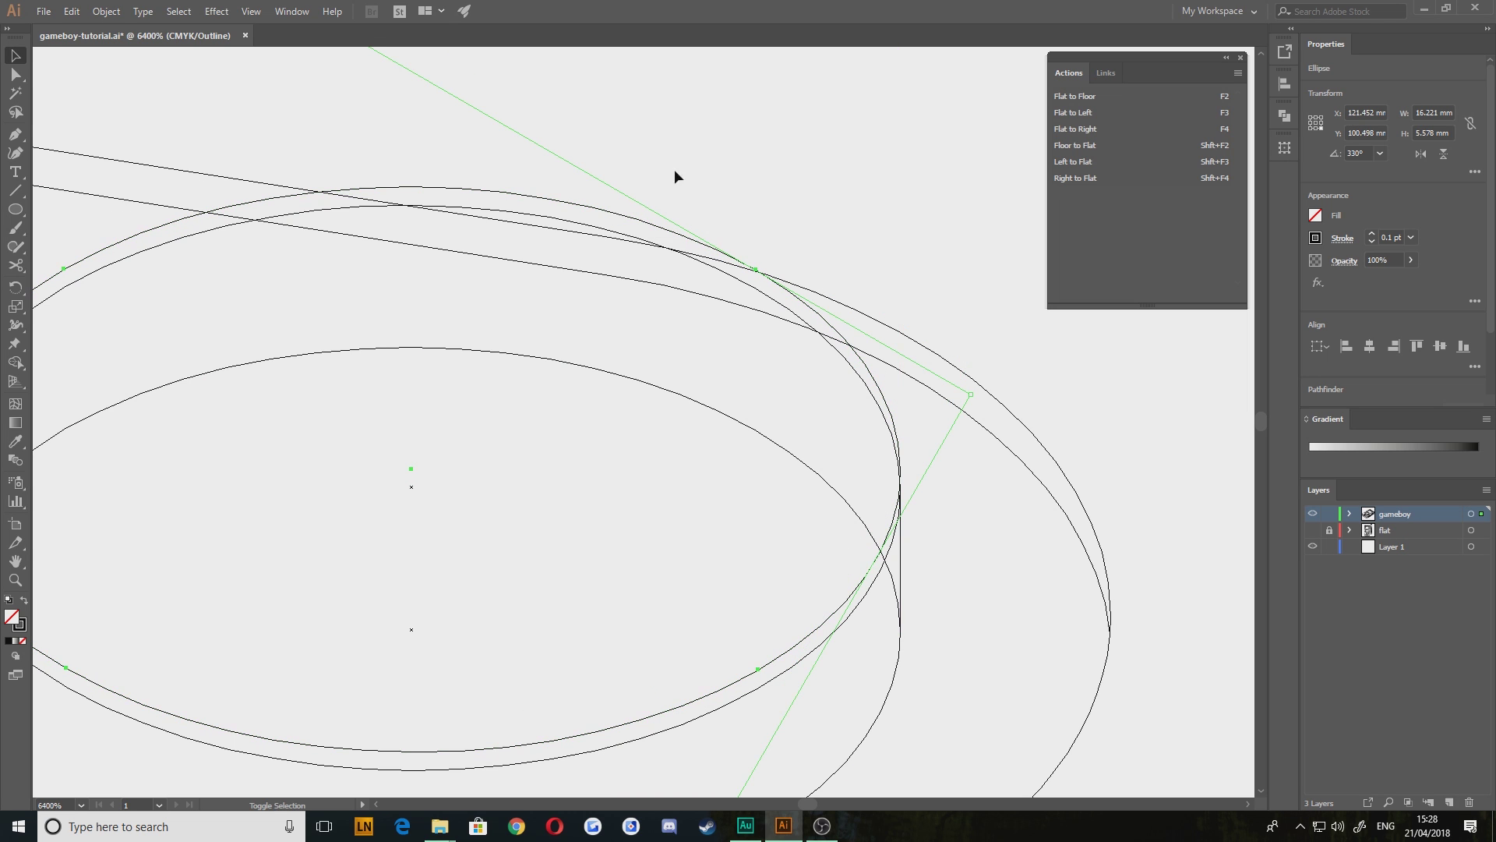
Shrink the A button's new topmost ellipse slightly and proportionally about its centre
click(606, 207)
scroll(577, 287, down, 1)
scroll(566, 295, down, 2)
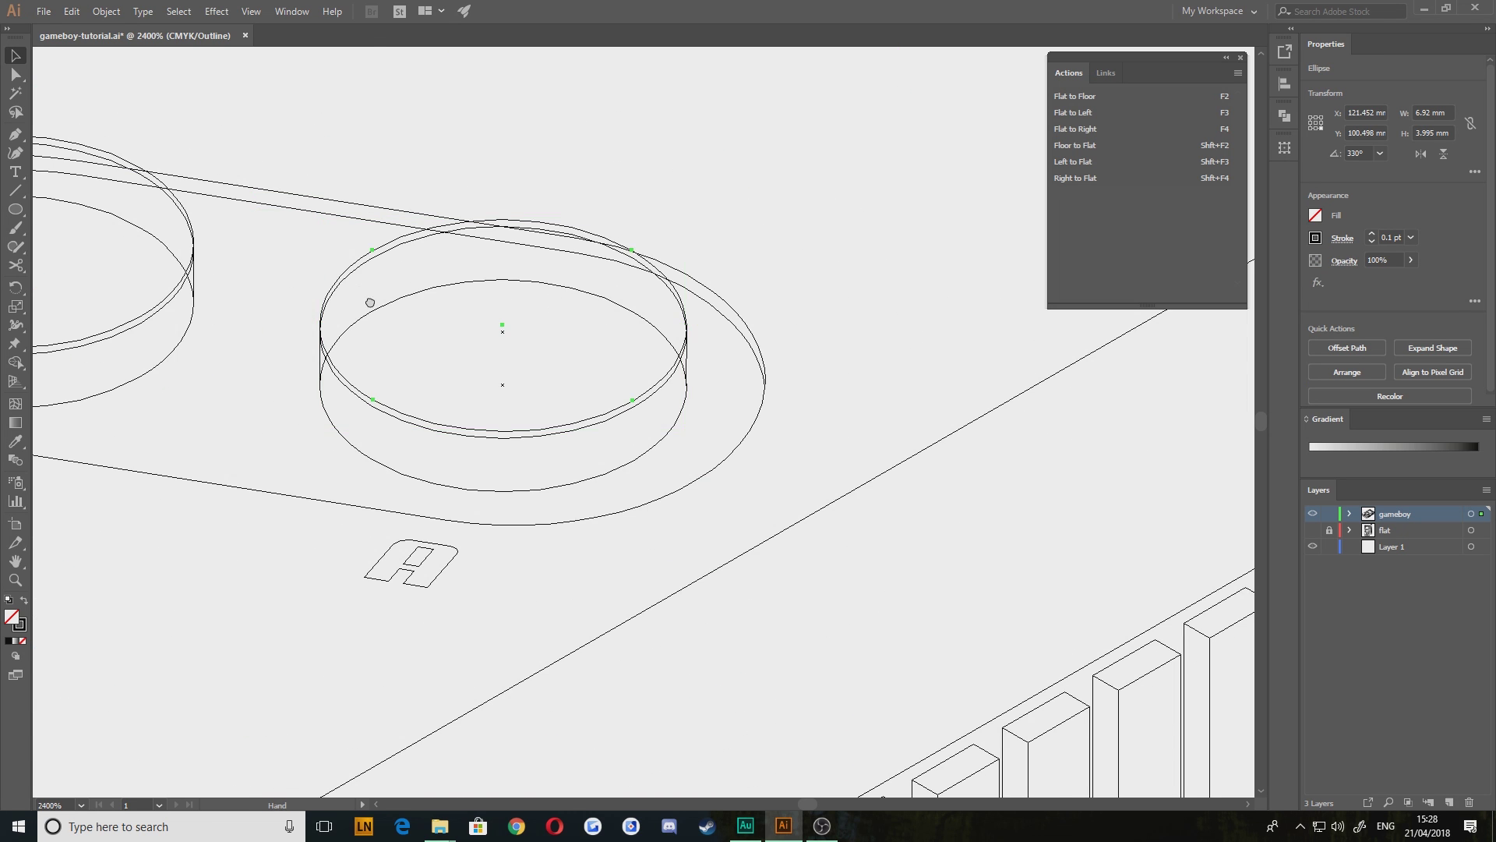
drag(369, 302, 577, 396)
scroll(598, 396, up, 1)
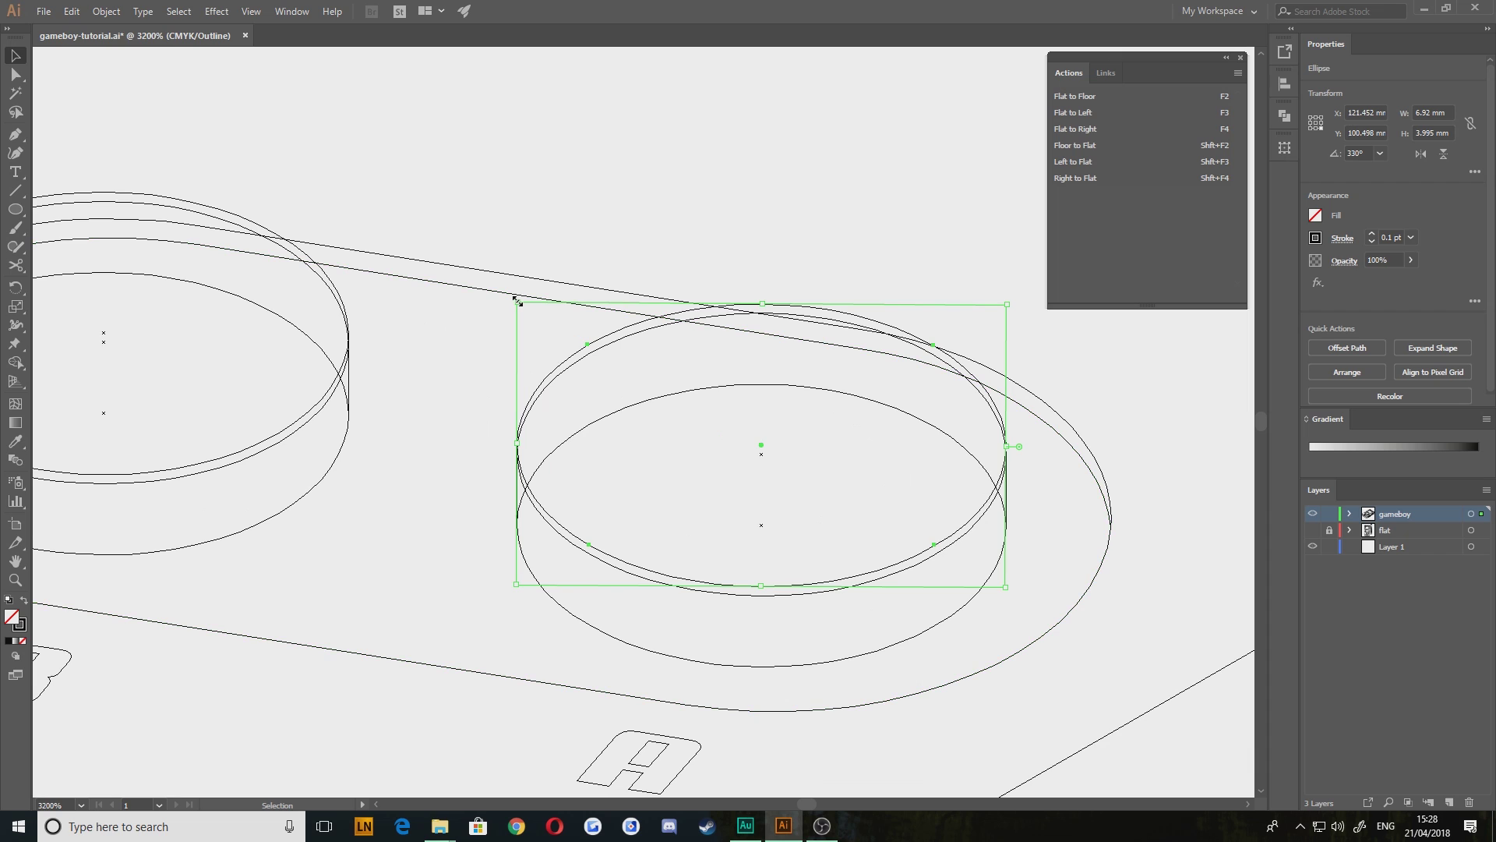
drag(517, 302, 522, 303)
key(ctrl+z)
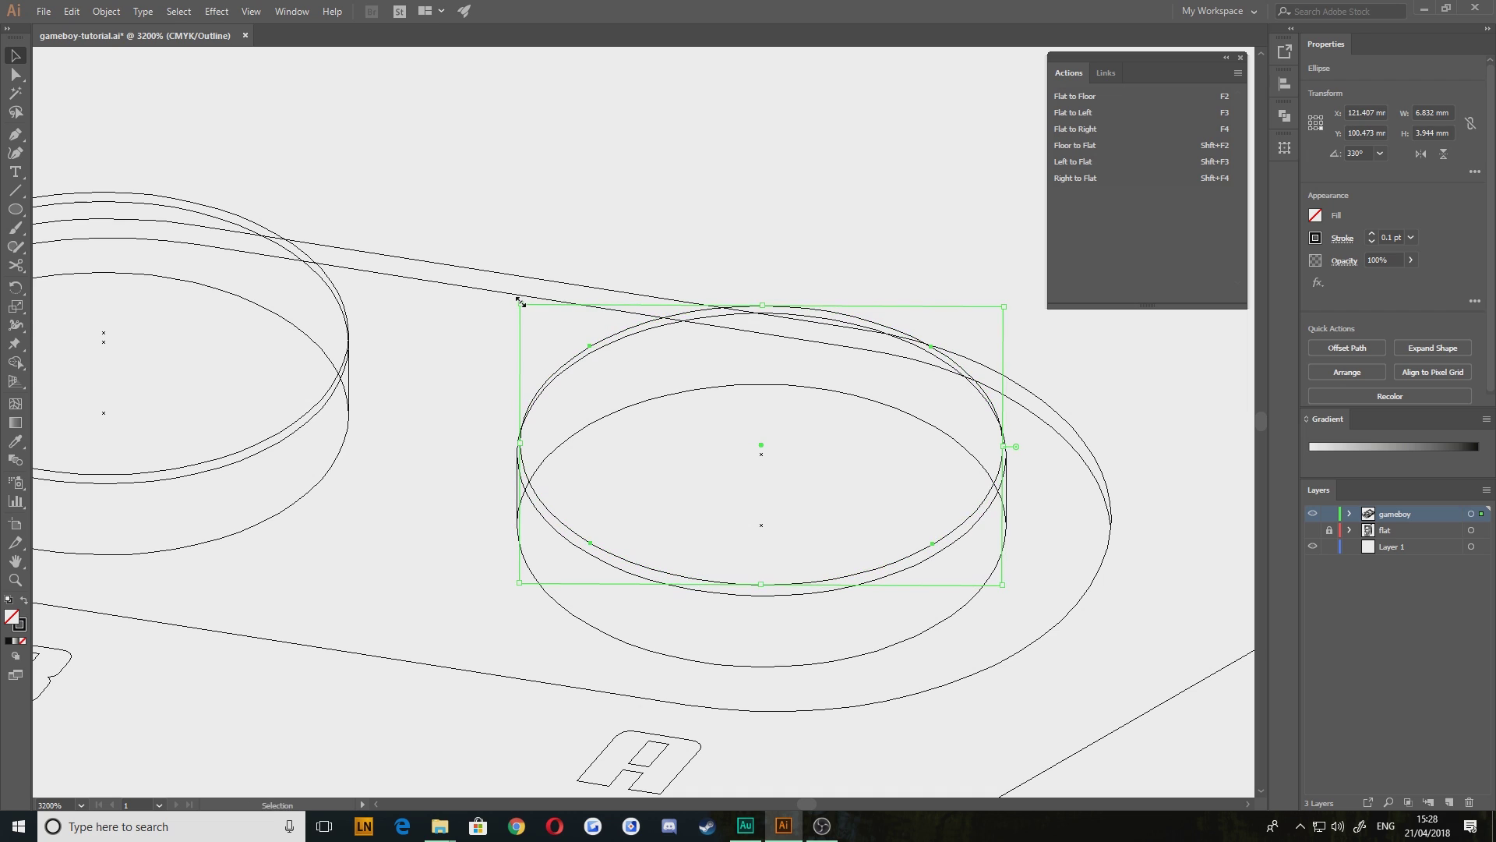
key(ctrl+z)
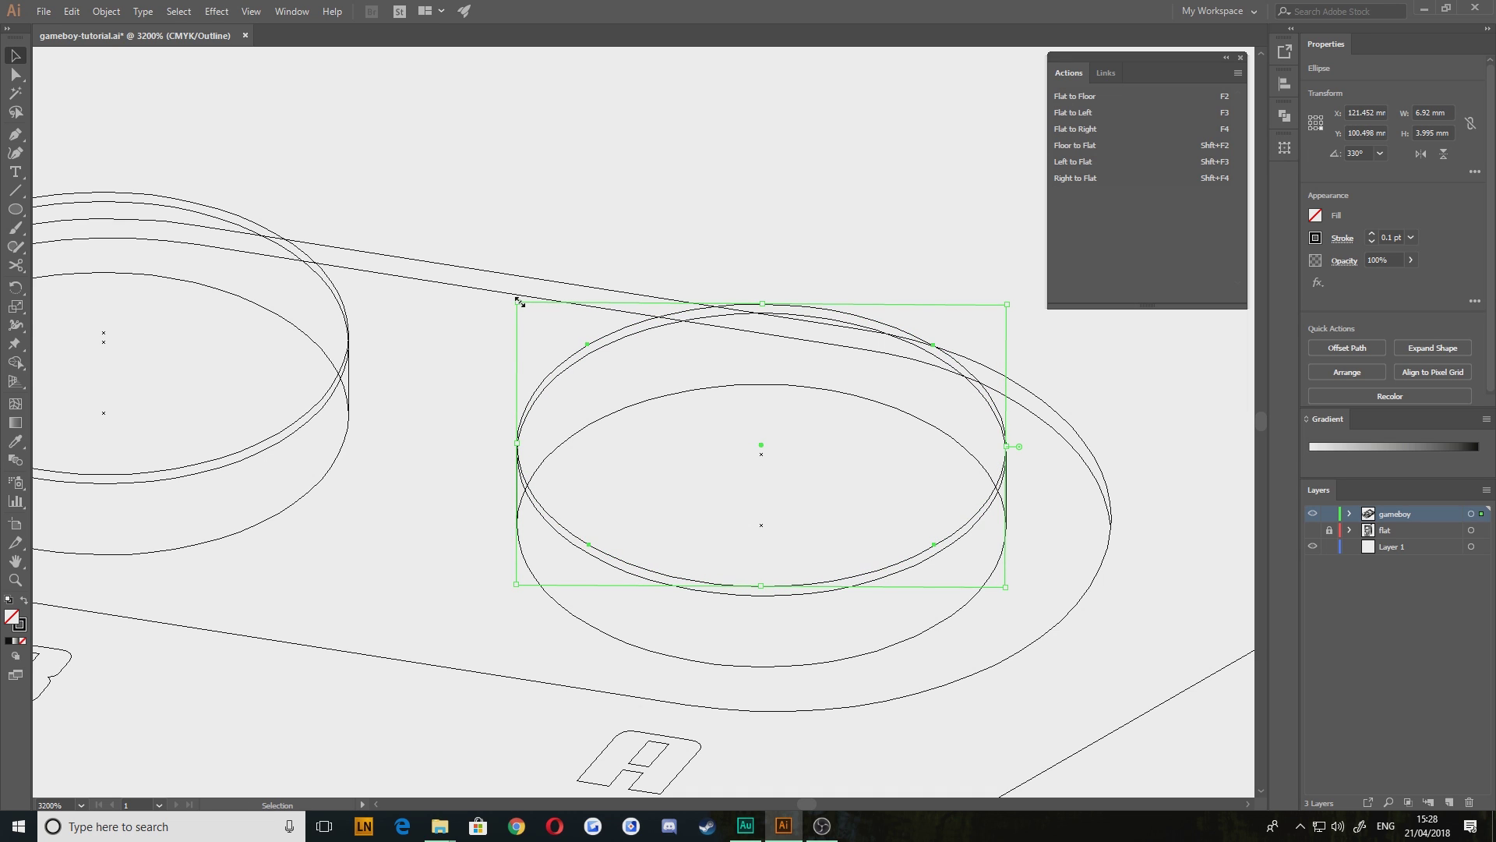
drag(518, 300, 528, 307)
Shrink the B button's topmost ellipse slightly about its centre to match the A button, and deselect it
drag(473, 416, 774, 437)
click(633, 404)
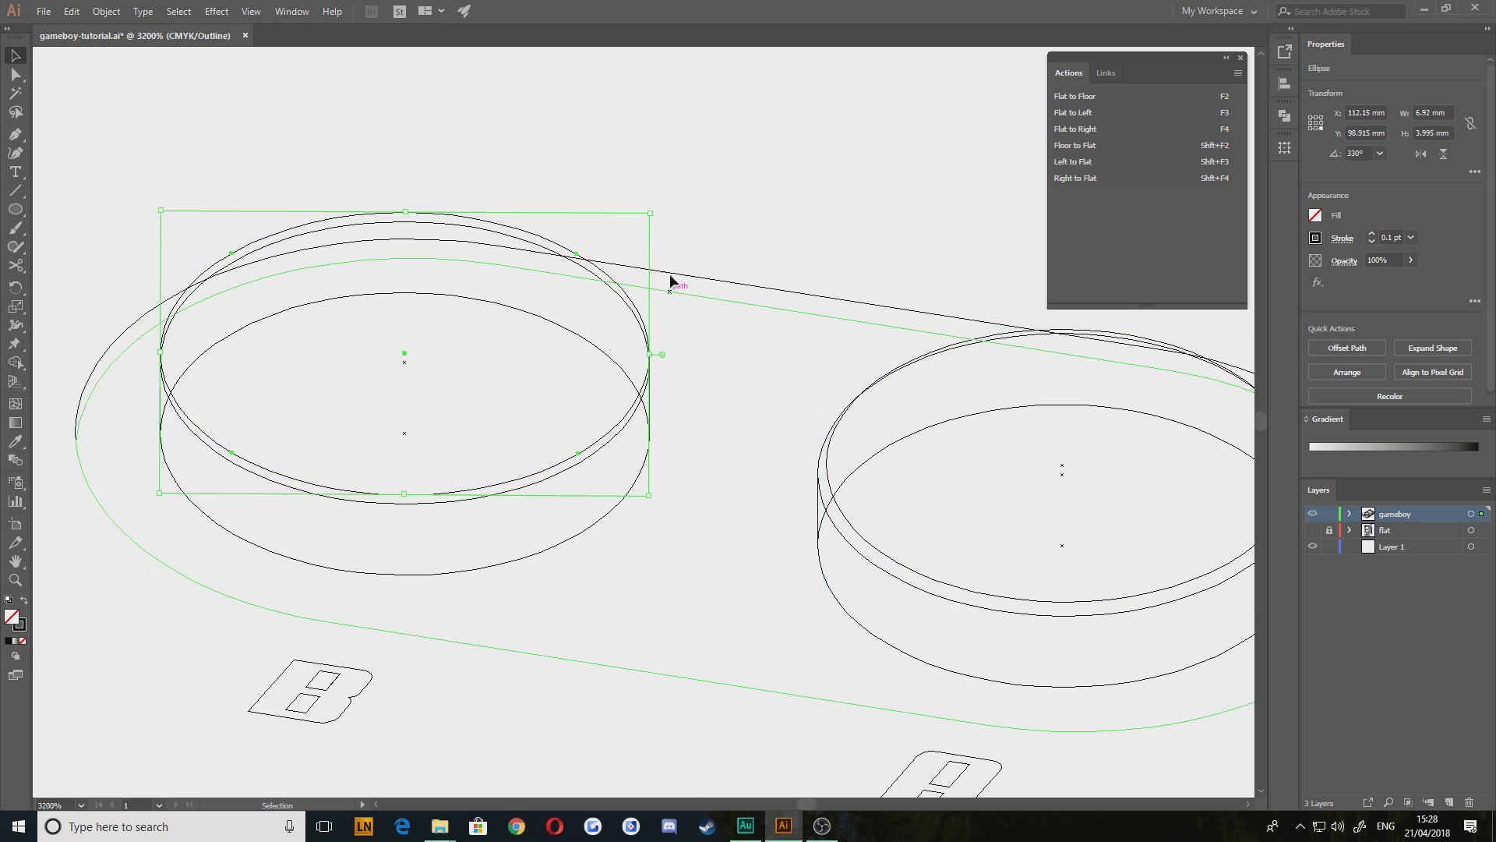
drag(652, 211, 648, 218)
click(869, 460)
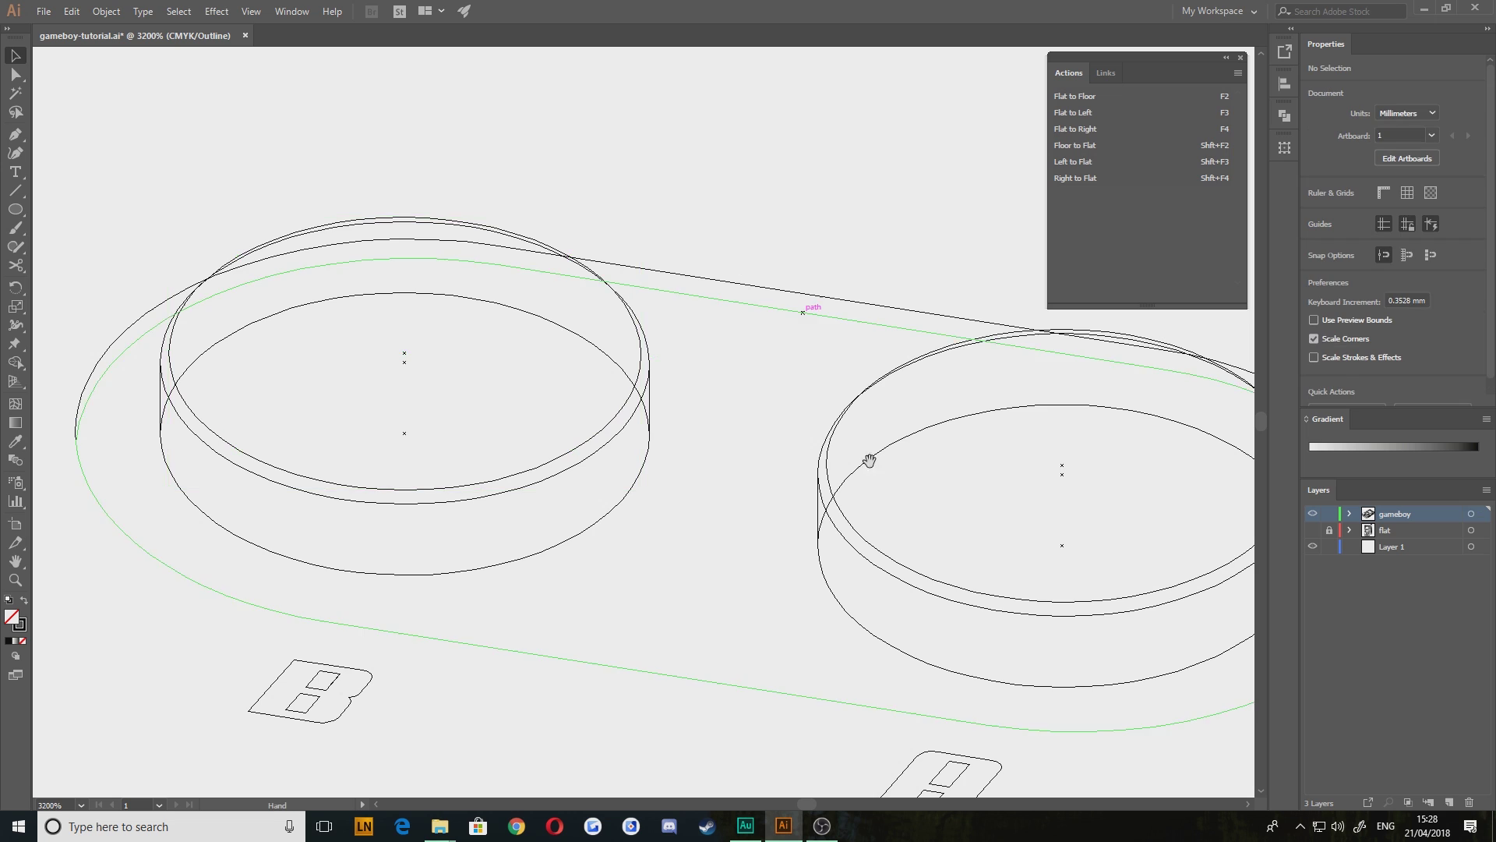
drag(868, 461, 569, 327)
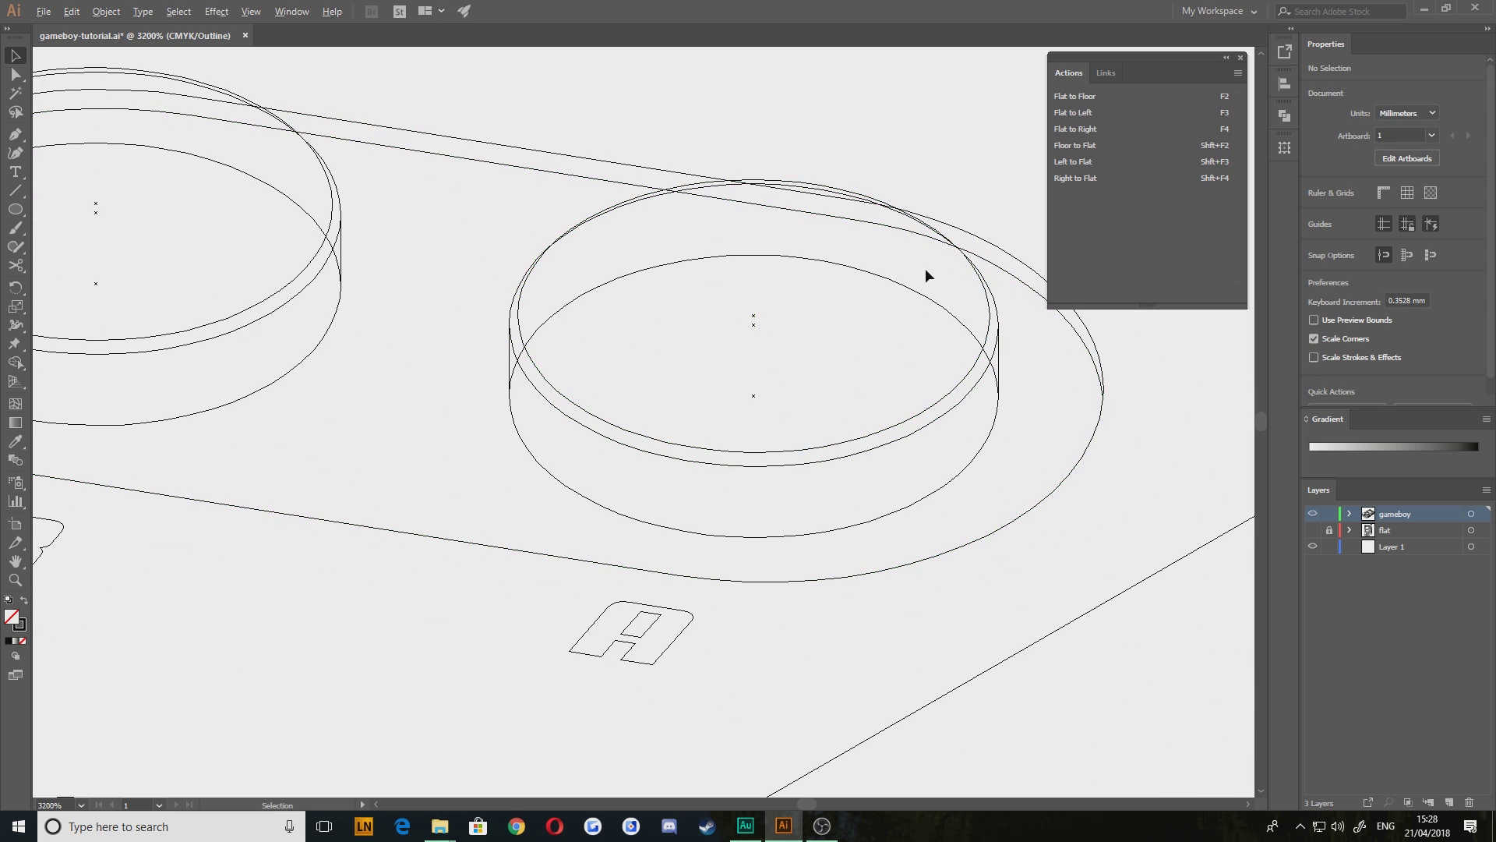
scroll(924, 268, up, 5)
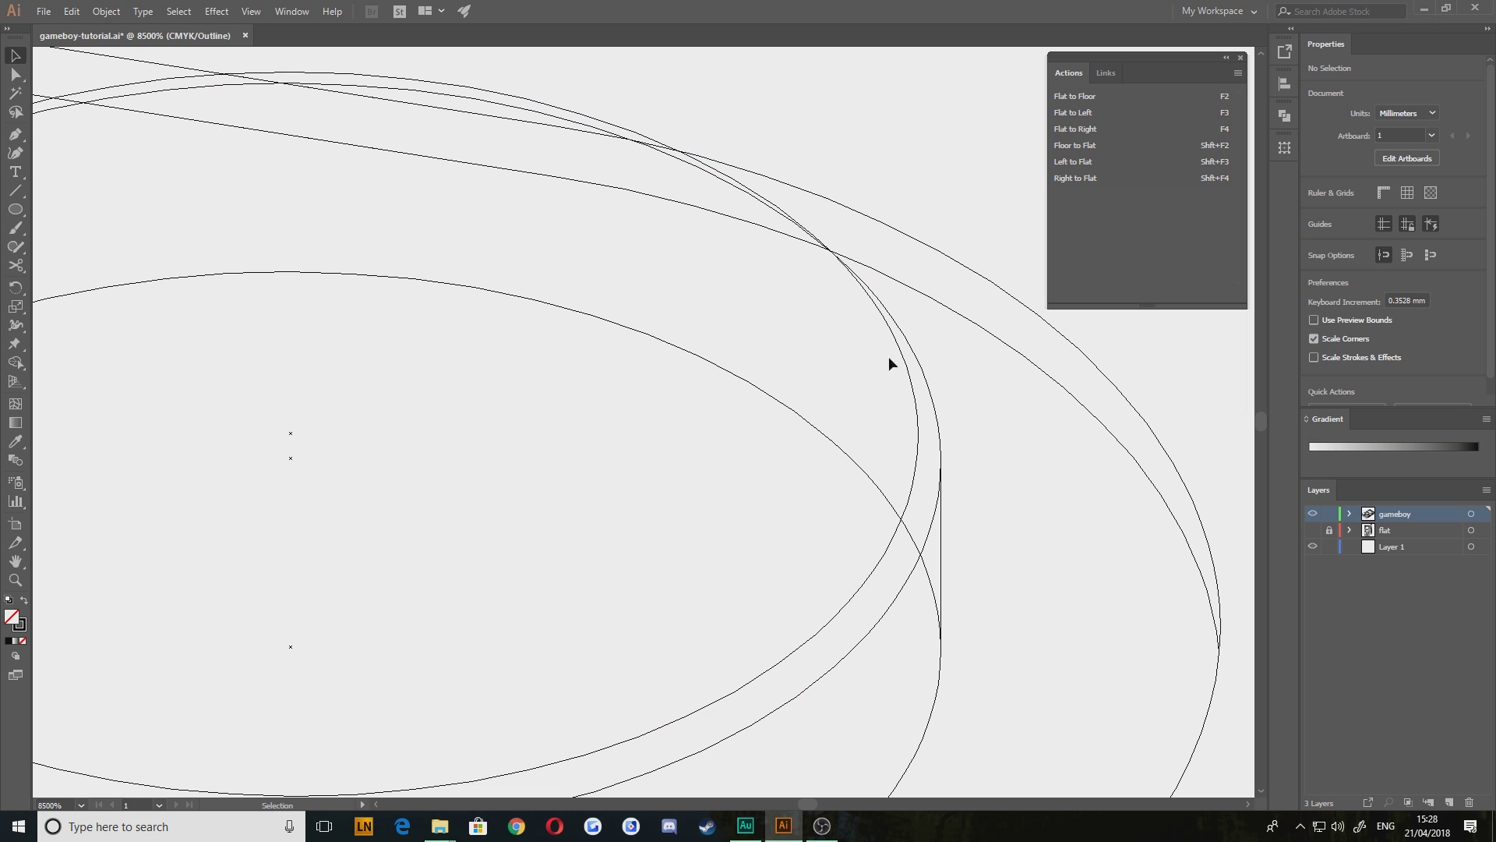
scroll(913, 612, down, 5)
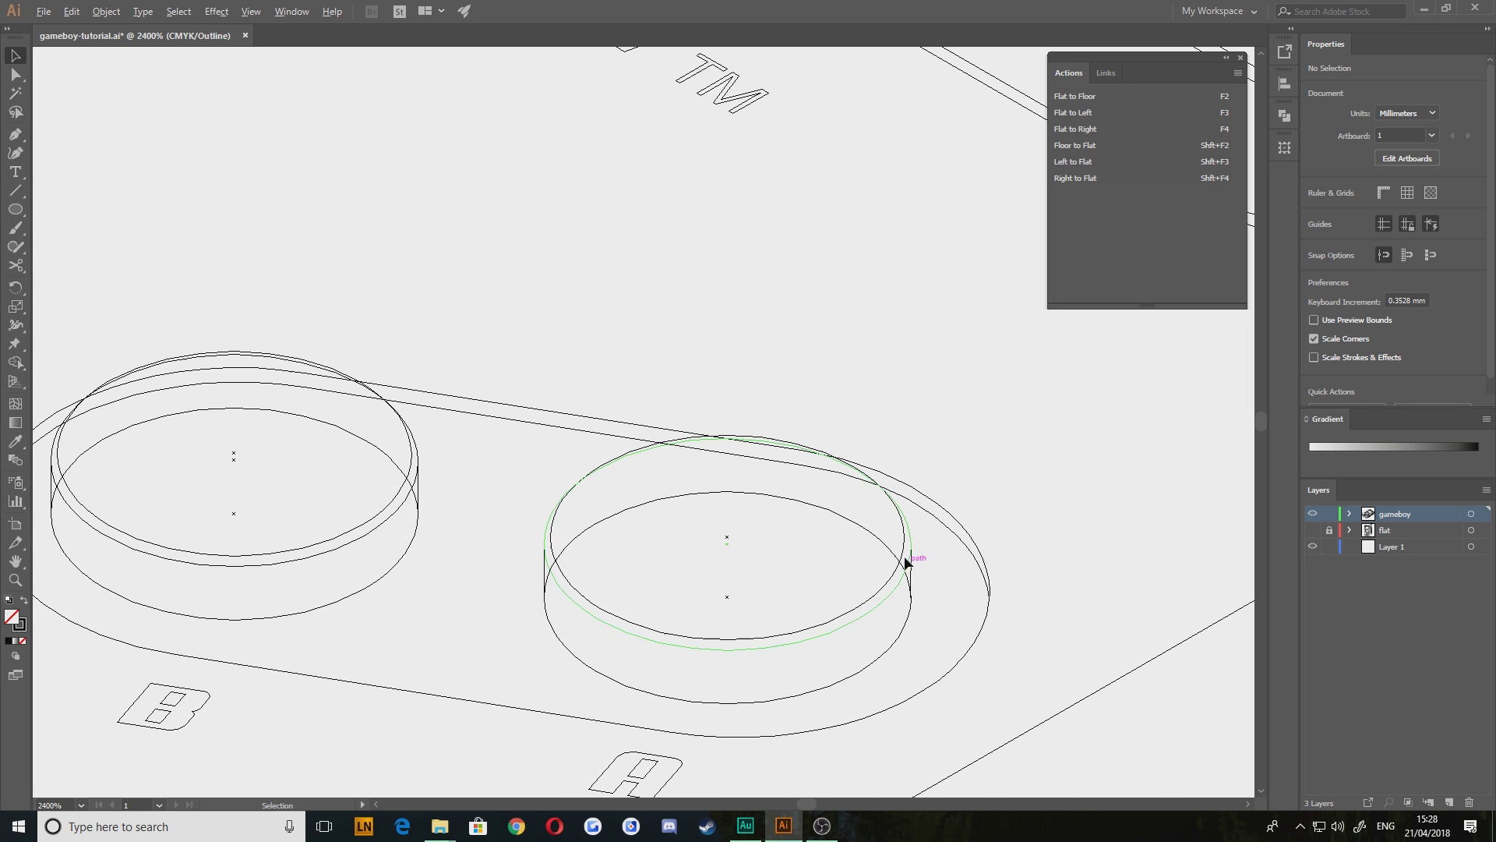
drag(546, 546, 657, 505)
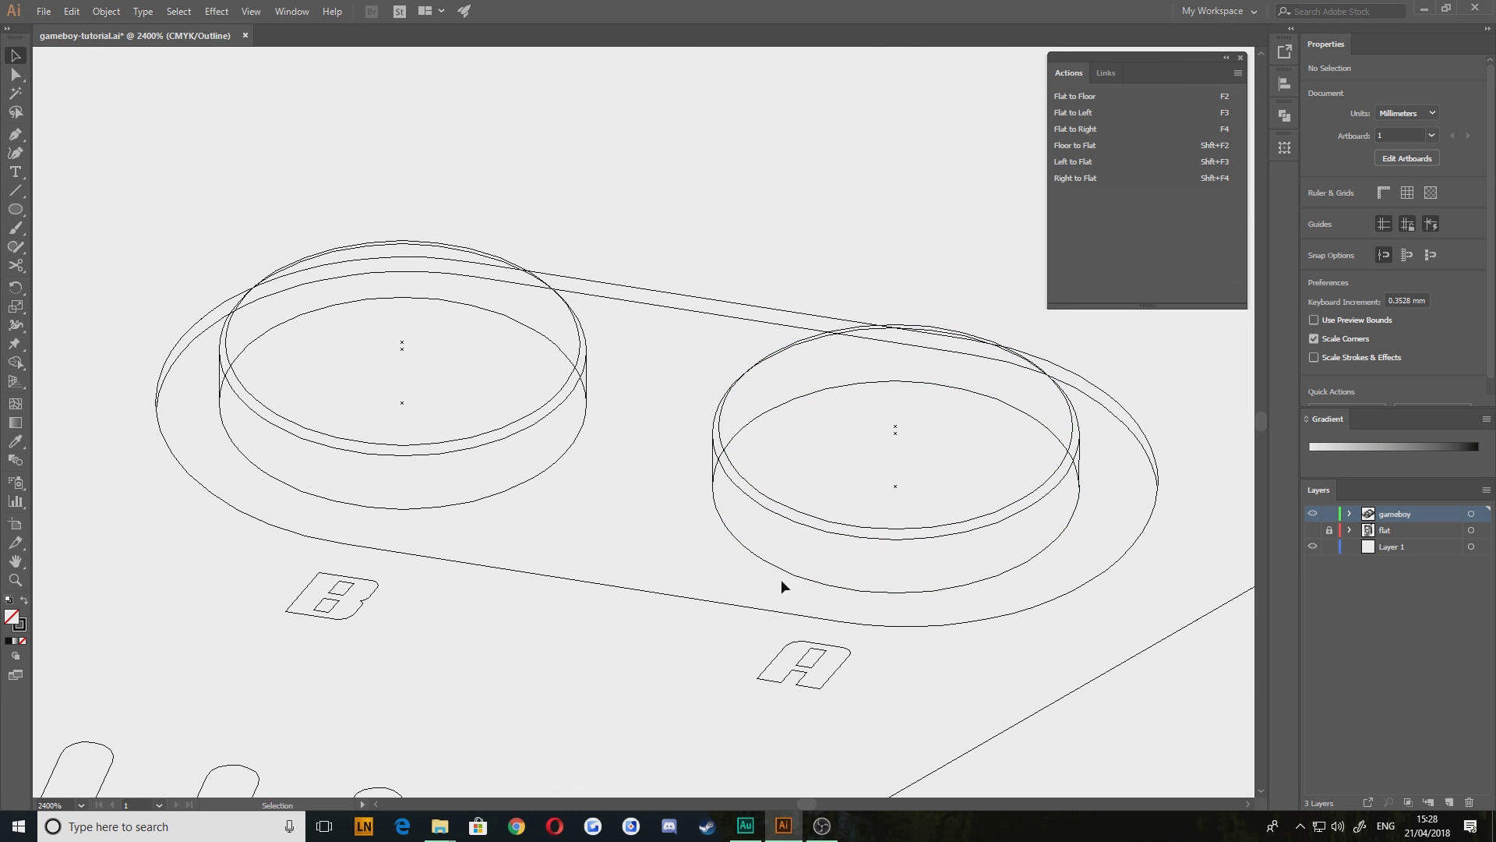
drag(731, 569, 848, 388)
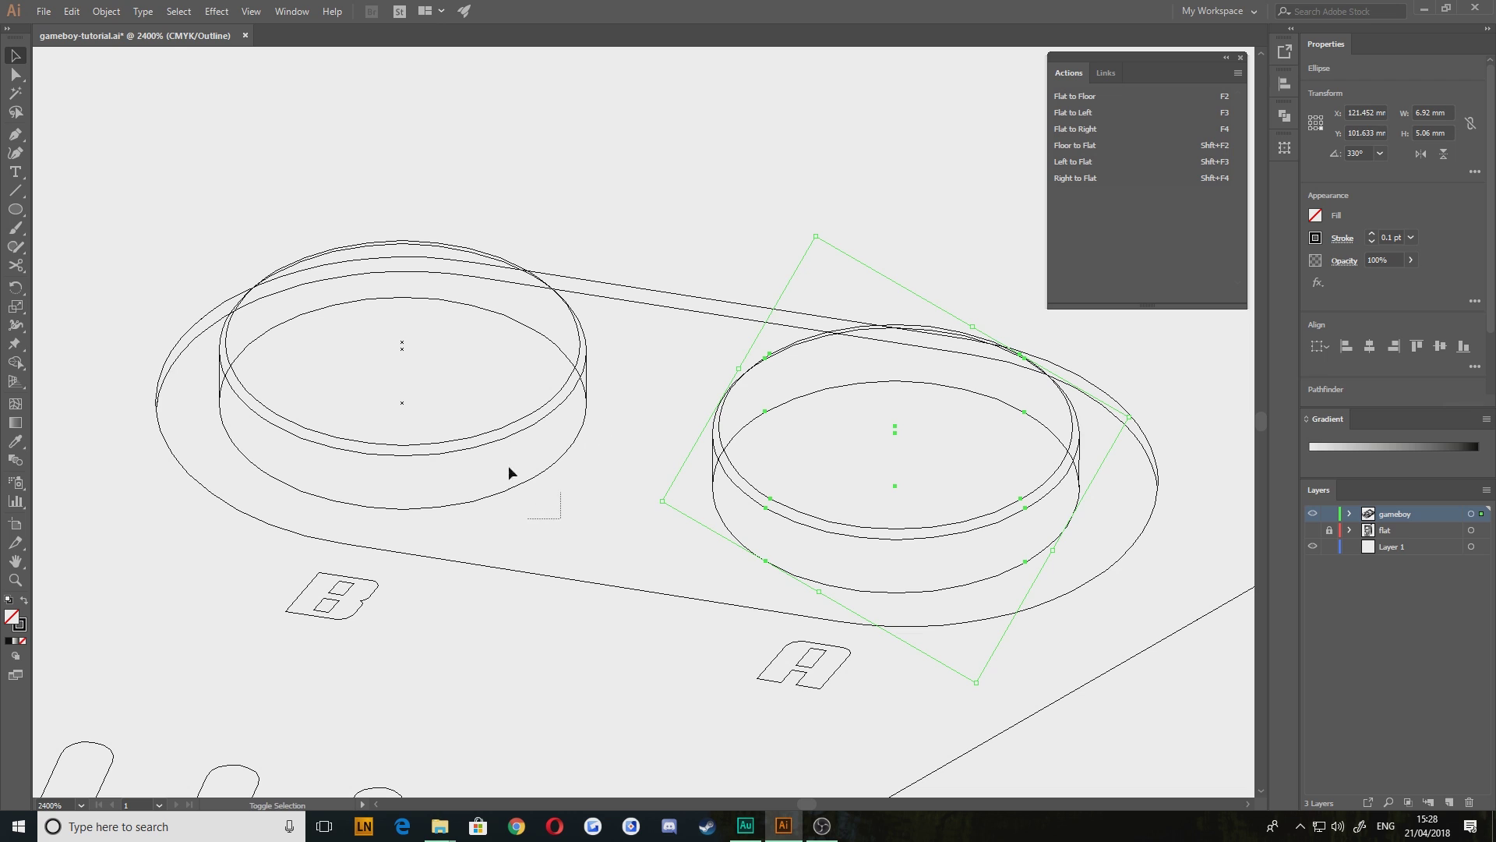
drag(412, 380, 411, 381)
click(16, 362)
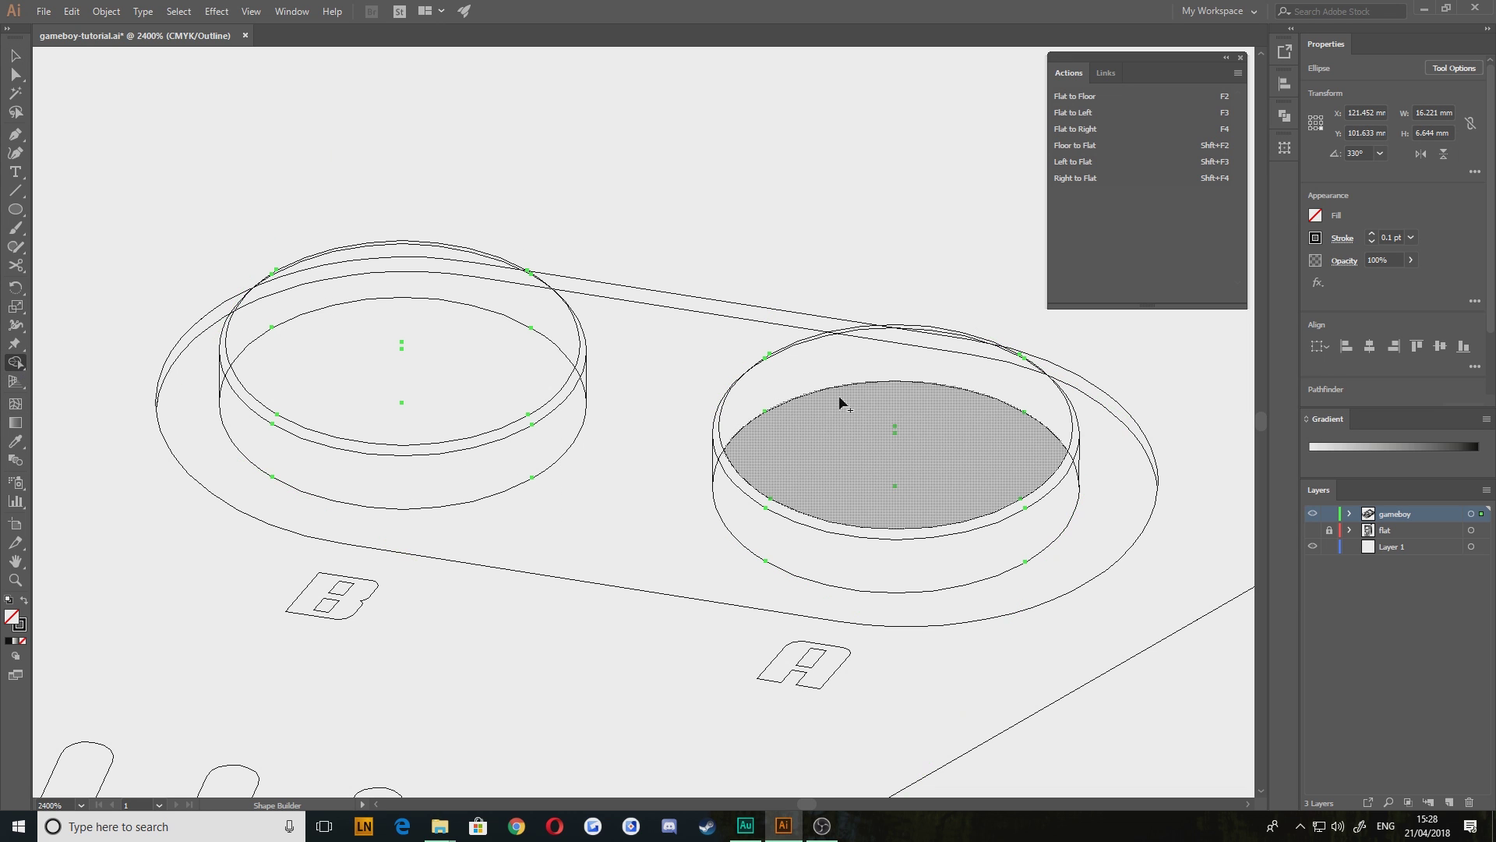
scroll(904, 473, up, 1)
drag(904, 473, 755, 424)
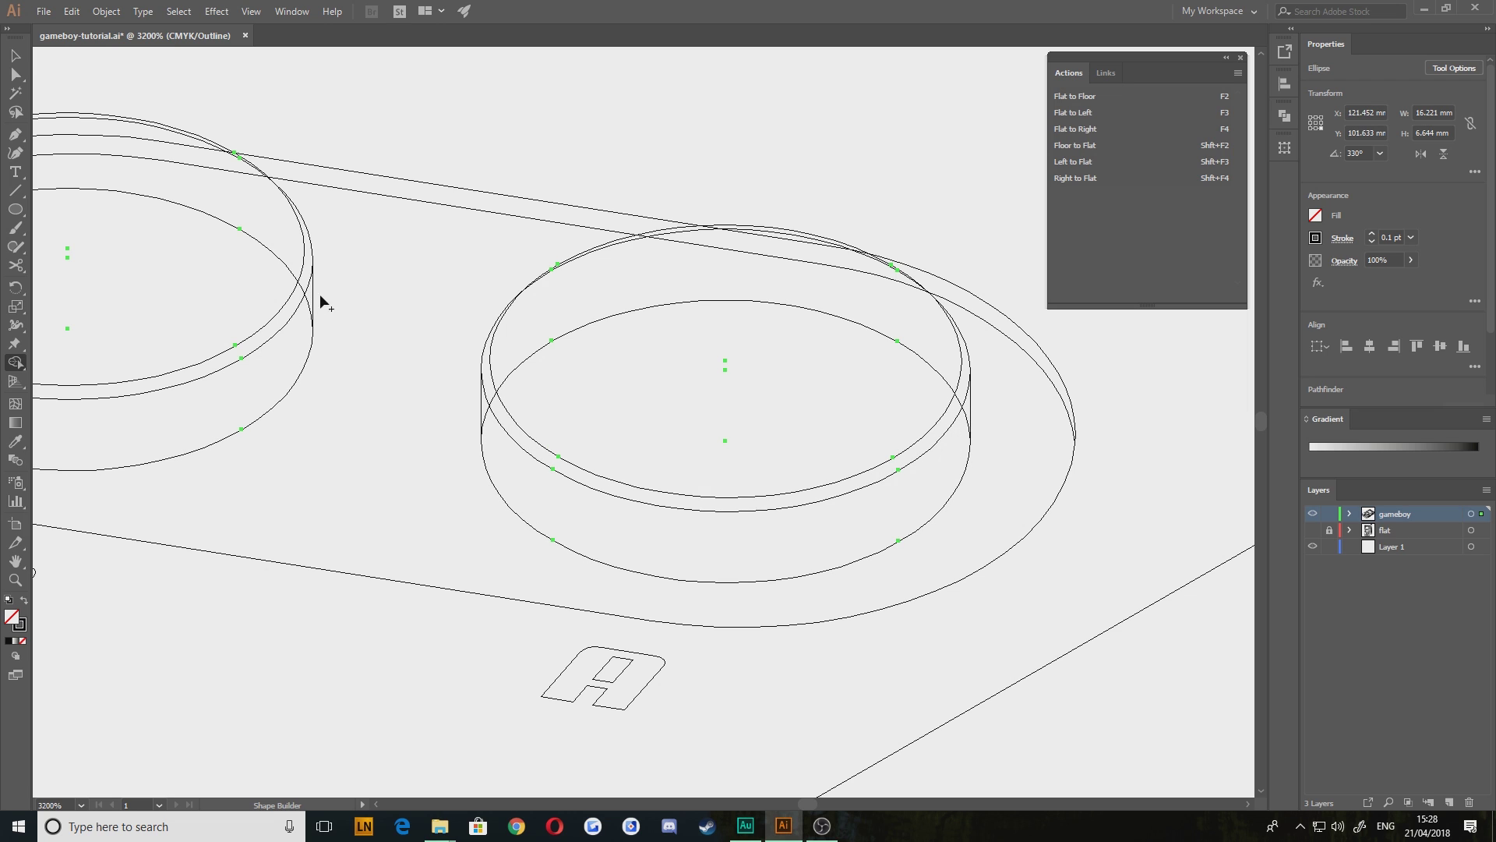
key(v)
click(451, 418)
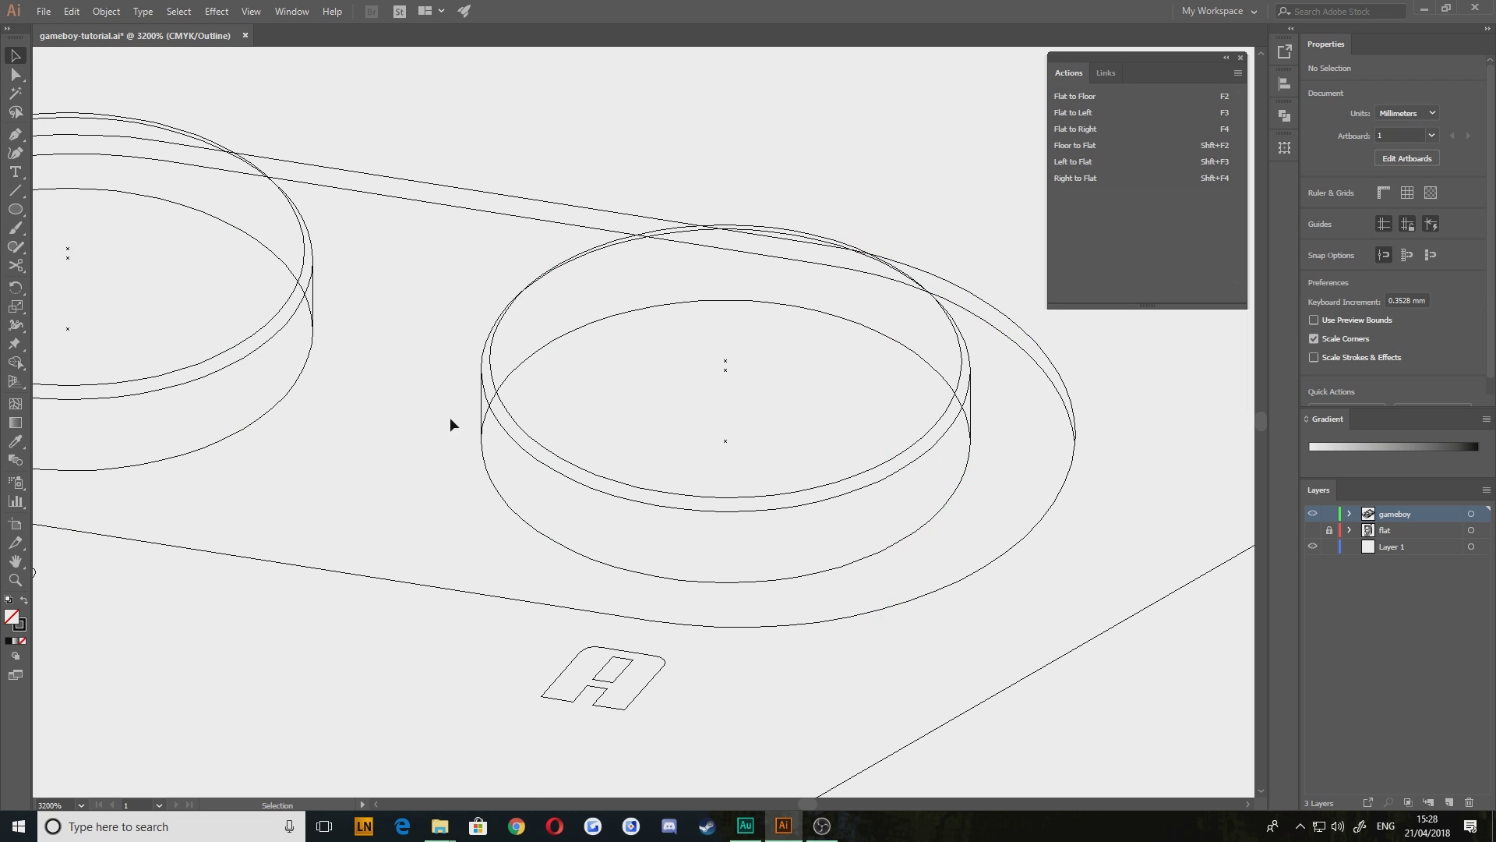
Shift the A button's left side line slightly inward so it overlaps the edges of the upper and lower ellipses
scroll(455, 463, up, 8)
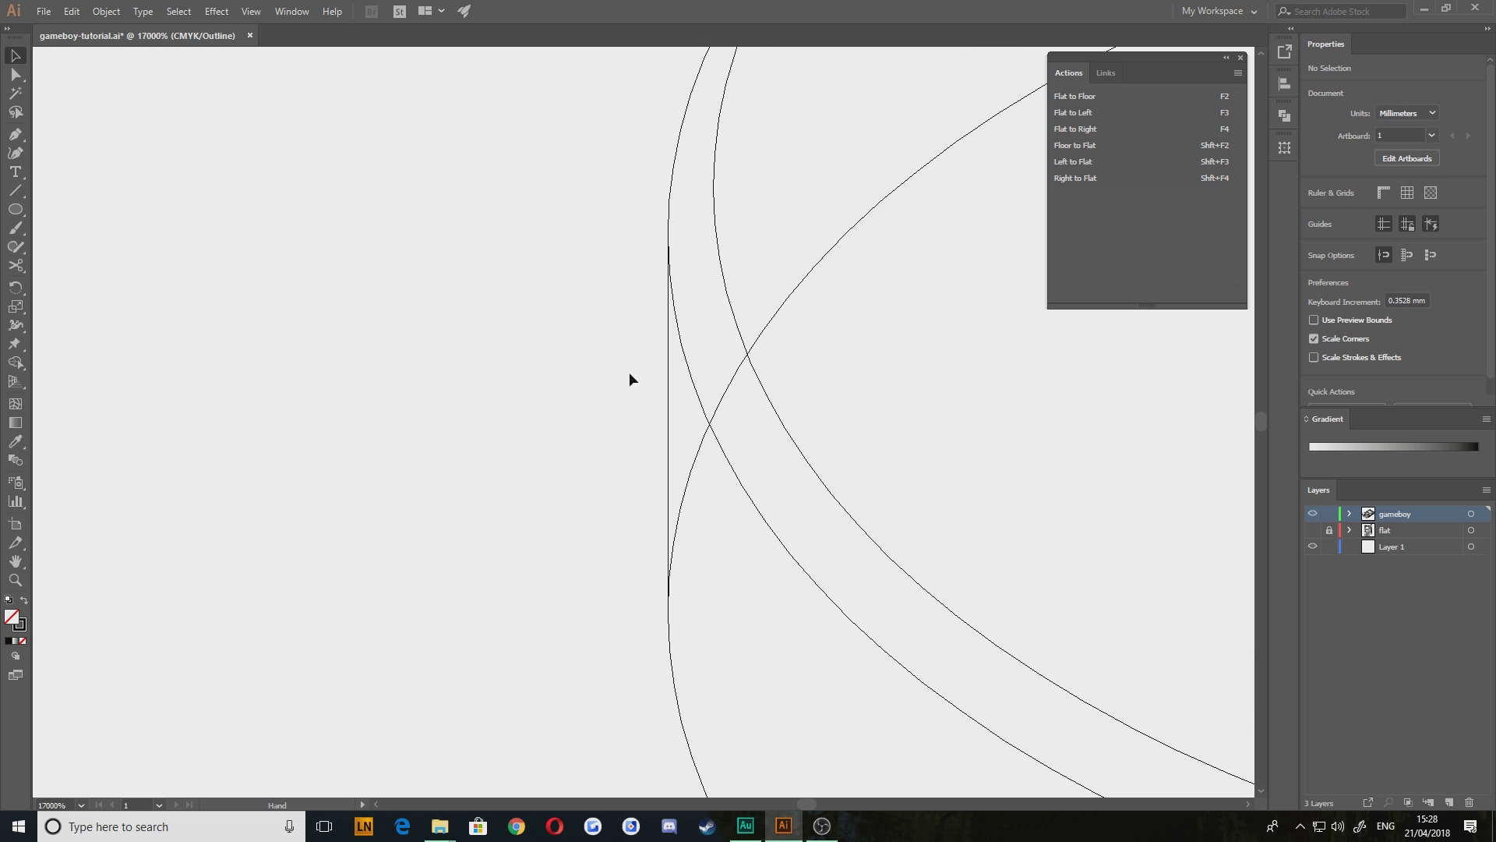
click(669, 358)
click(606, 403)
drag(670, 377, 671, 377)
click(615, 385)
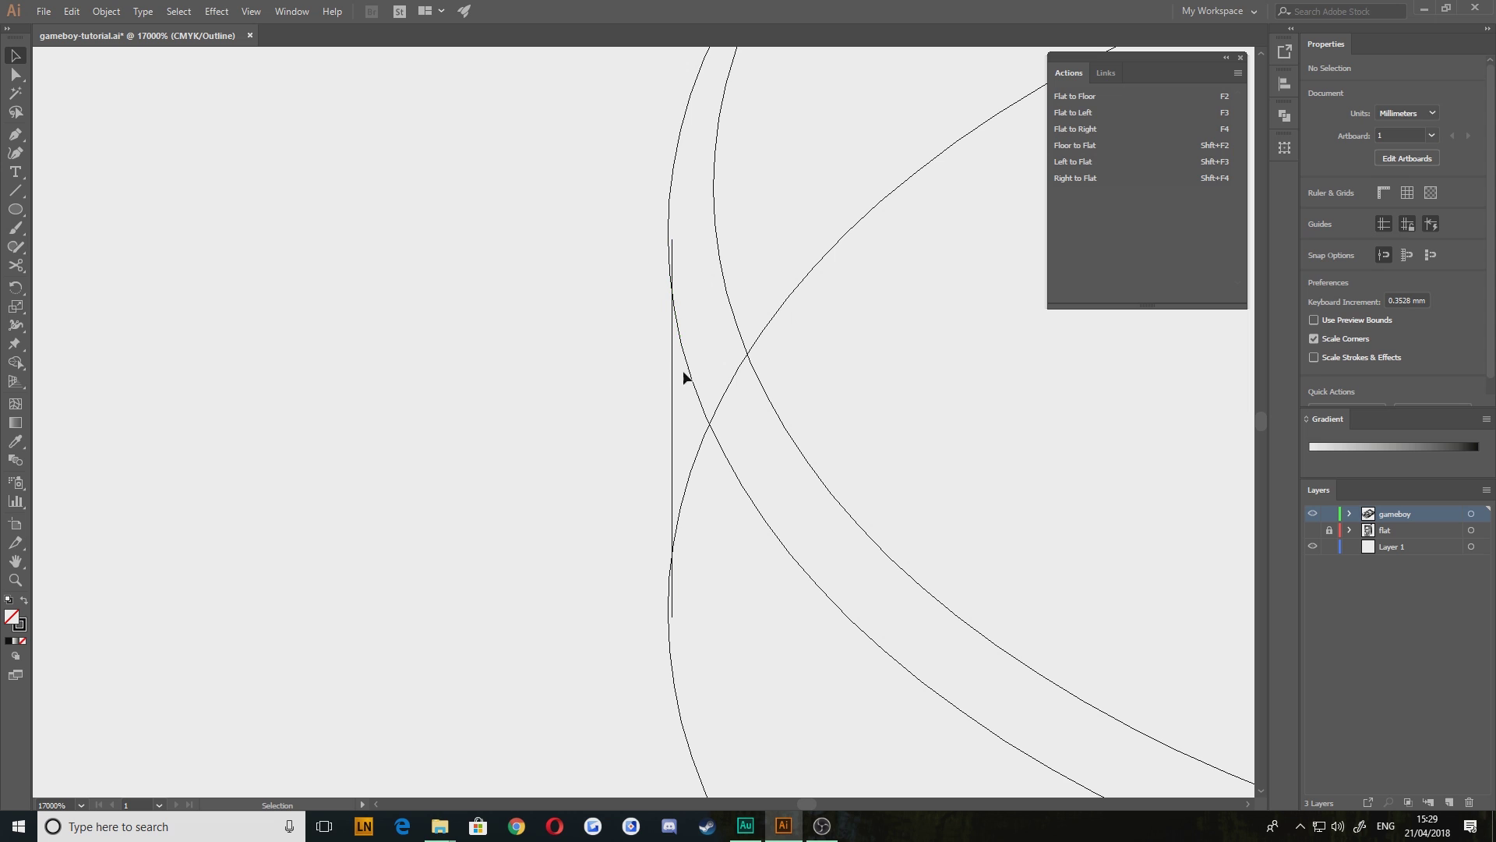
scroll(622, 508, up, 5)
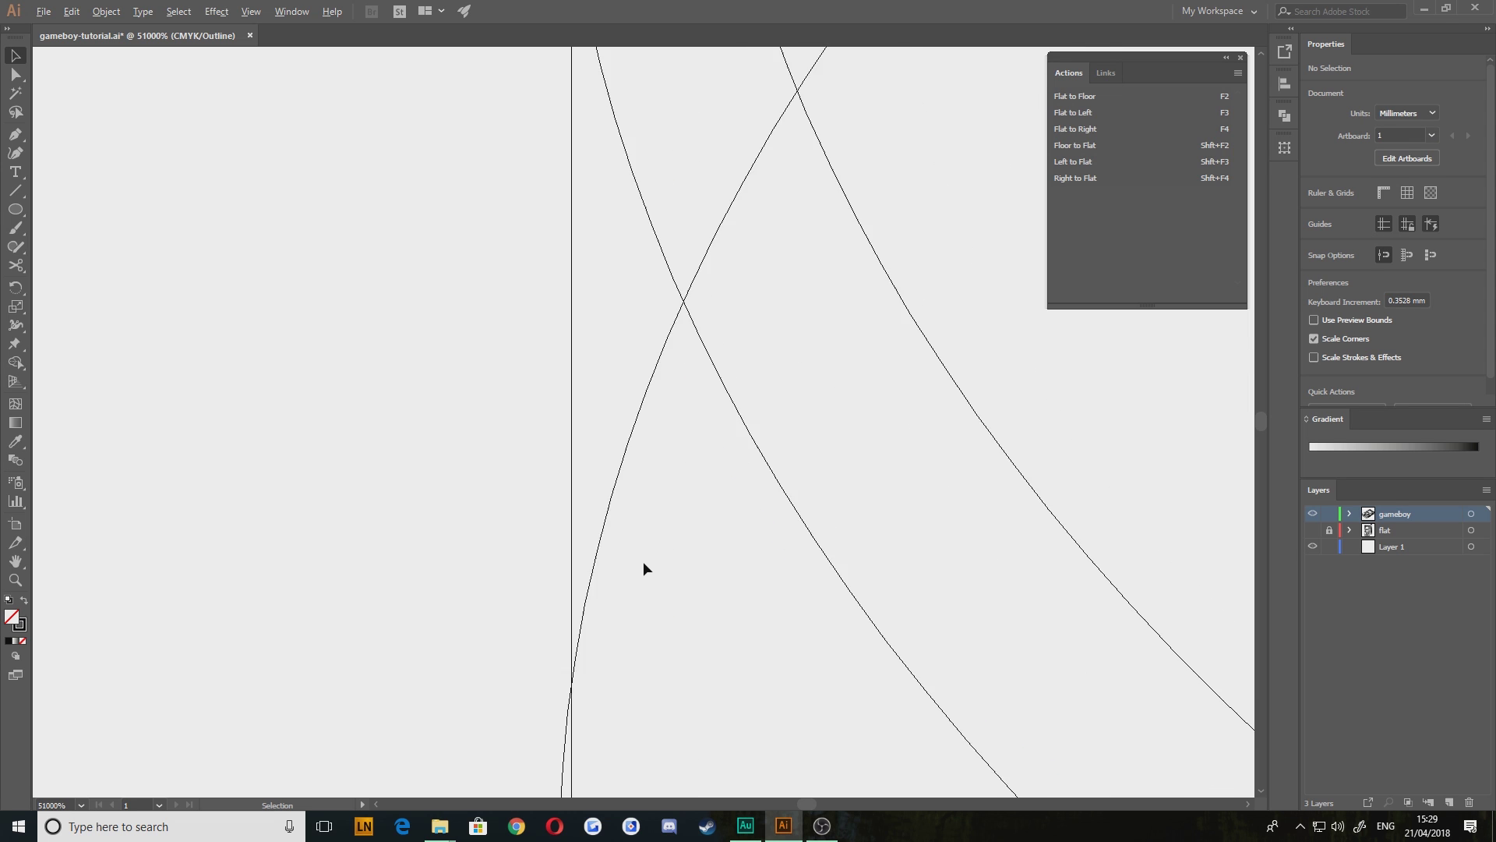
drag(529, 513, 522, 512)
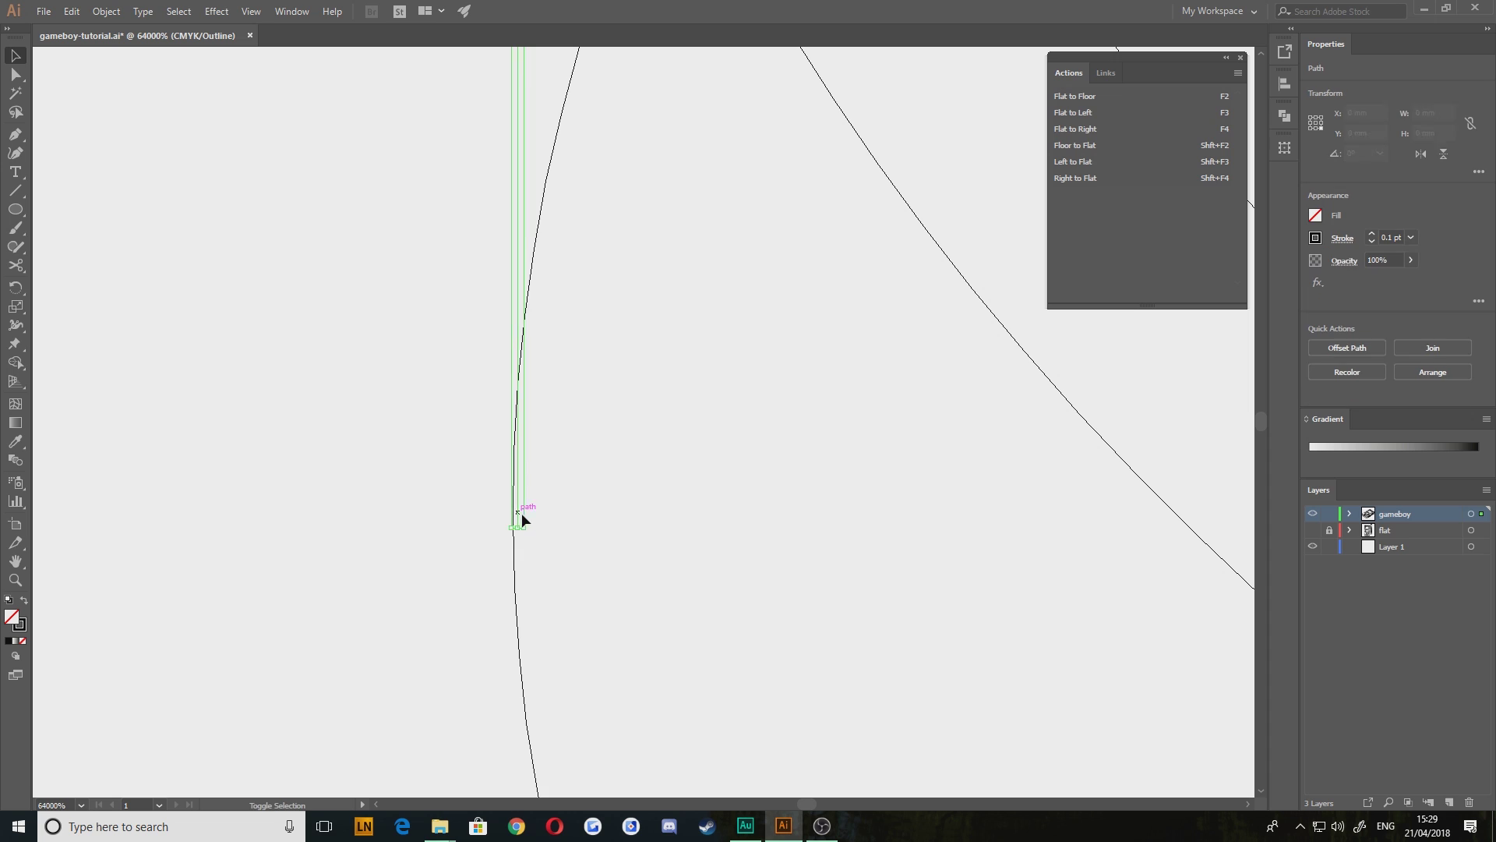
click(418, 517)
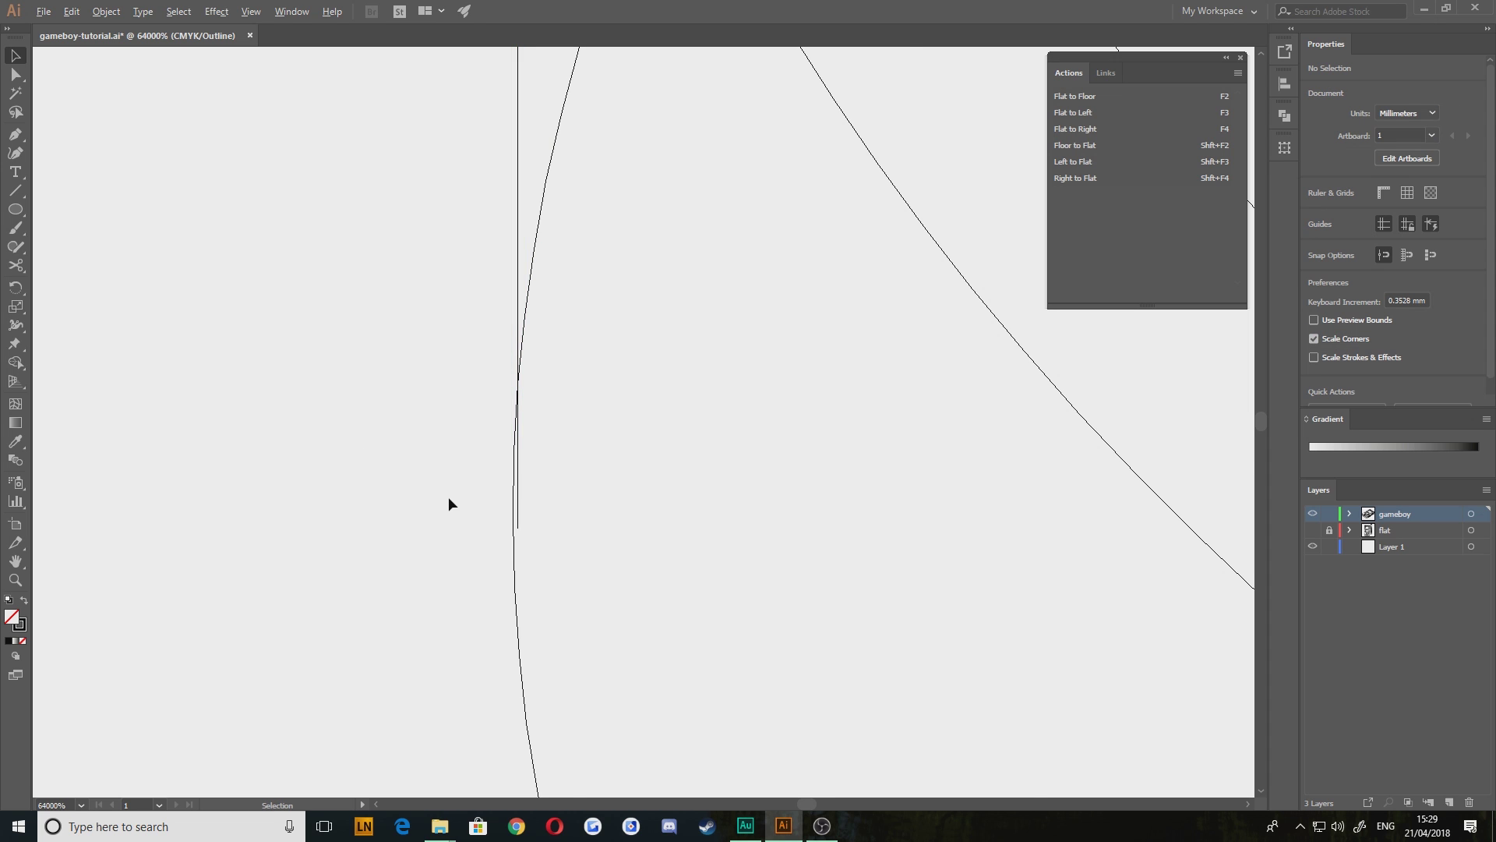
Examine how the A button's right side line meets the edges of the upper and lower ellipses
scroll(455, 505, down, 6)
drag(990, 624, 382, 521)
drag(1200, 647, 448, 524)
scroll(693, 520, down, 2)
drag(828, 513, 692, 494)
scroll(945, 448, up, 2)
key(alt+space)
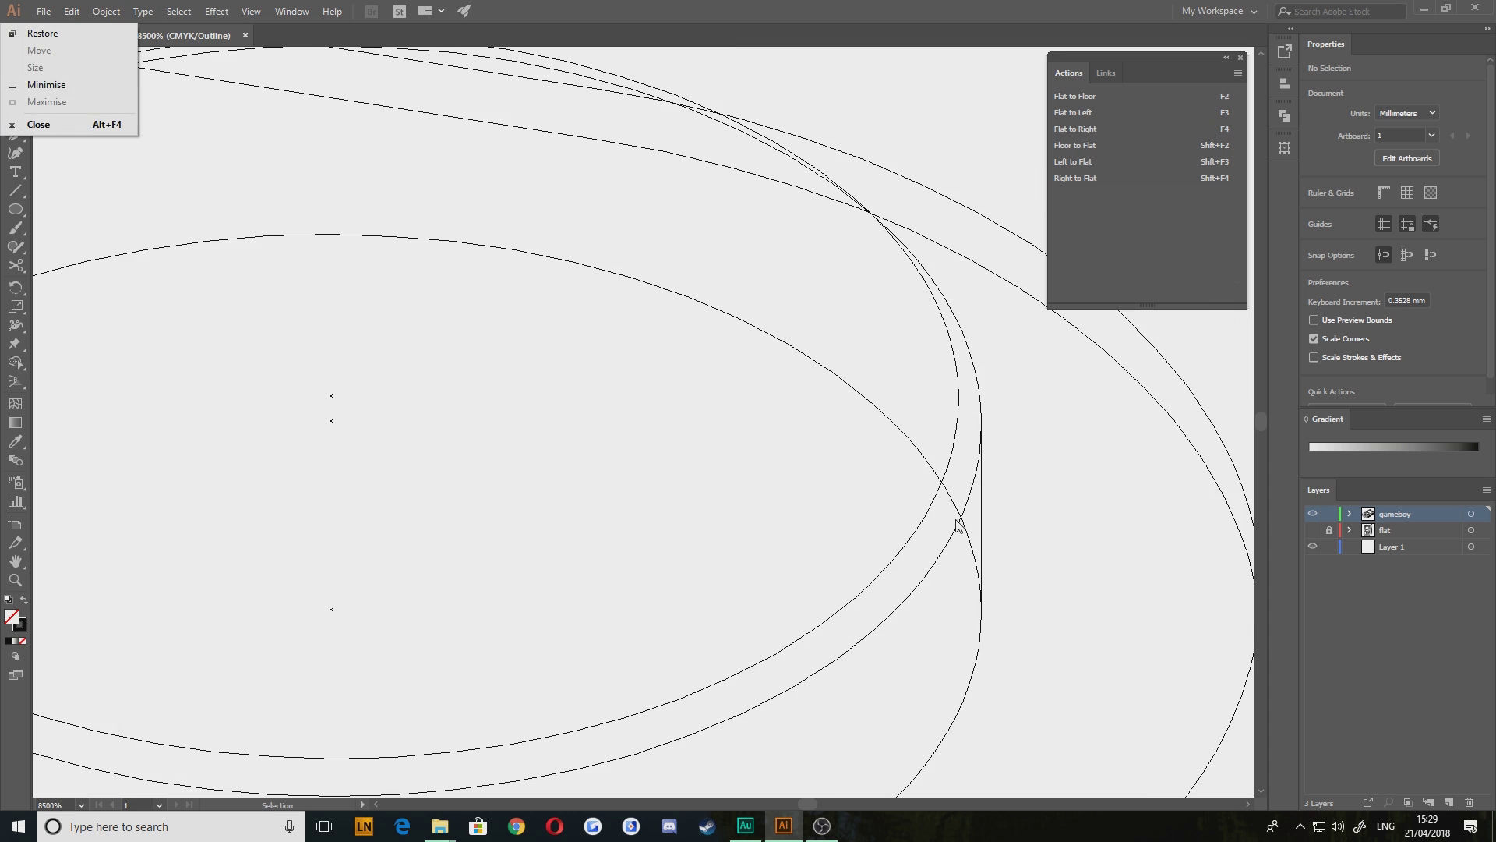
click(1074, 474)
scroll(1017, 574, up, 2)
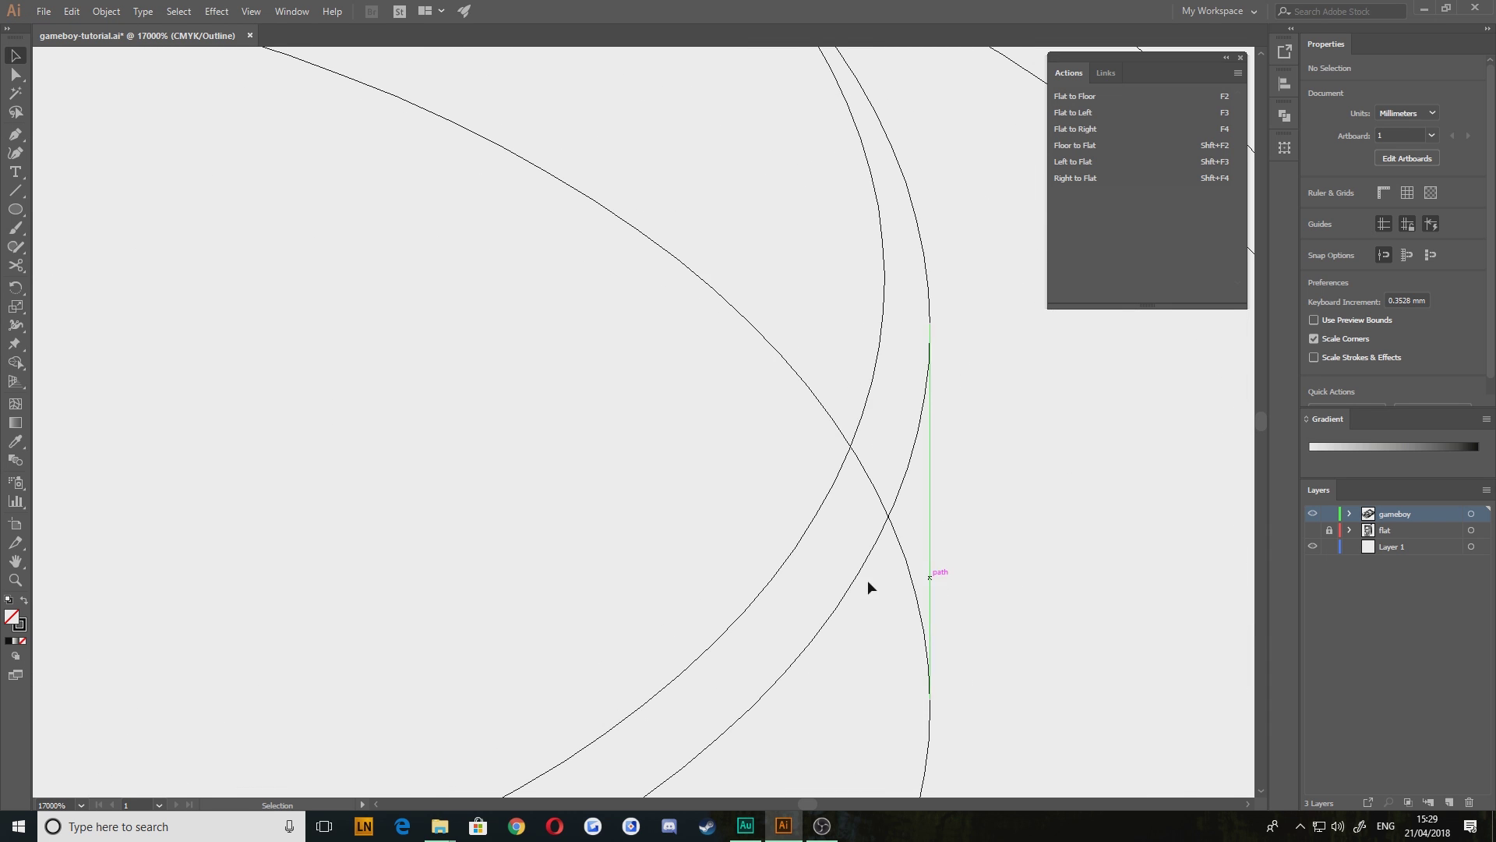
scroll(849, 580, down, 2)
scroll(767, 575, down, 6)
drag(539, 511, 719, 491)
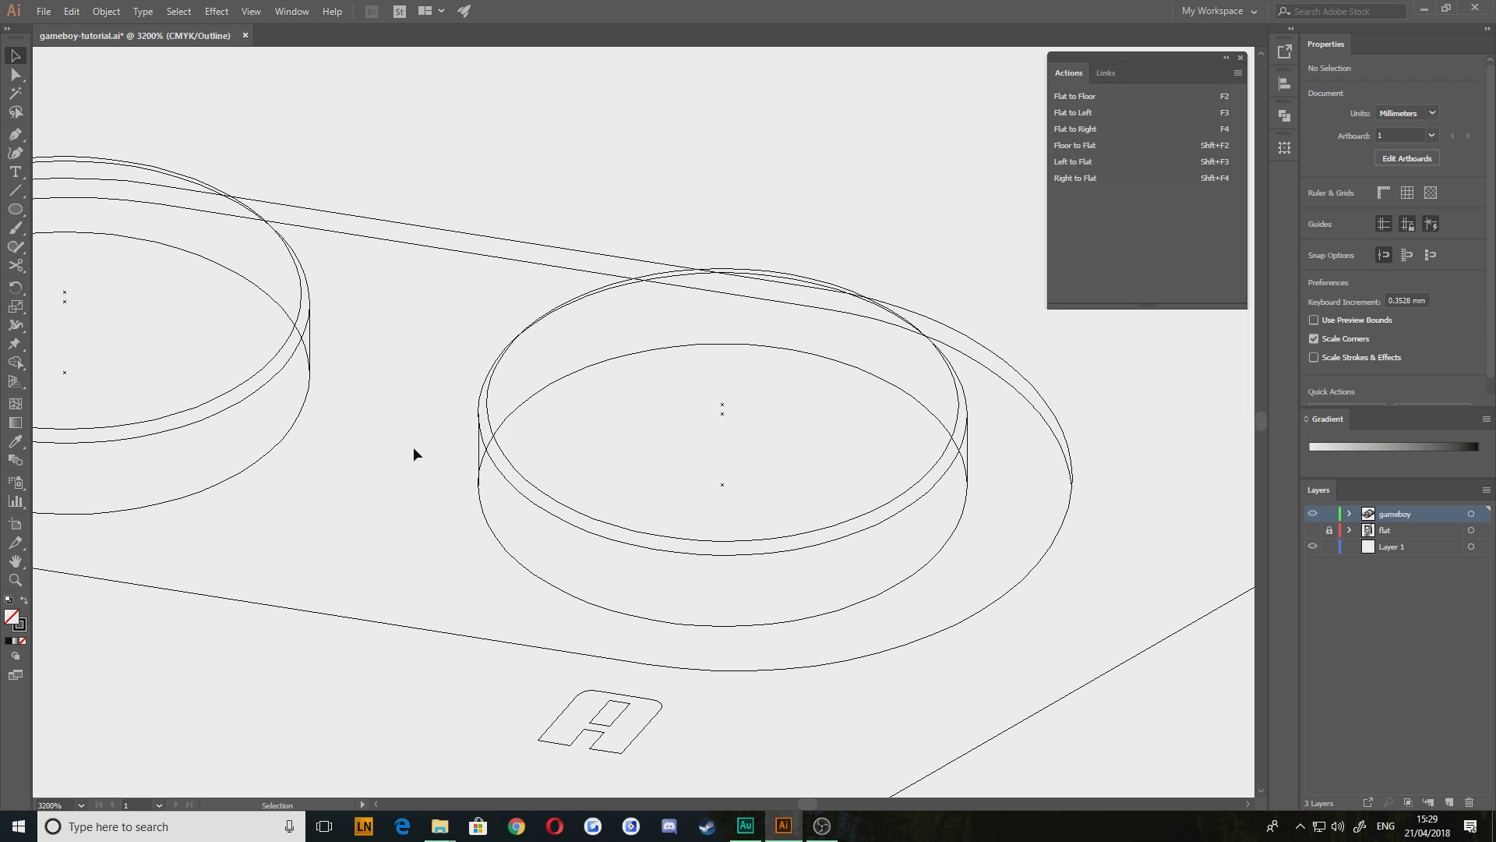
Select the A/B button and recess outlines and merge the A button's side wall regions into one shape with Shape Builder
scroll(421, 467, down, 1)
scroll(687, 515, down, 1)
drag(687, 516, 807, 534)
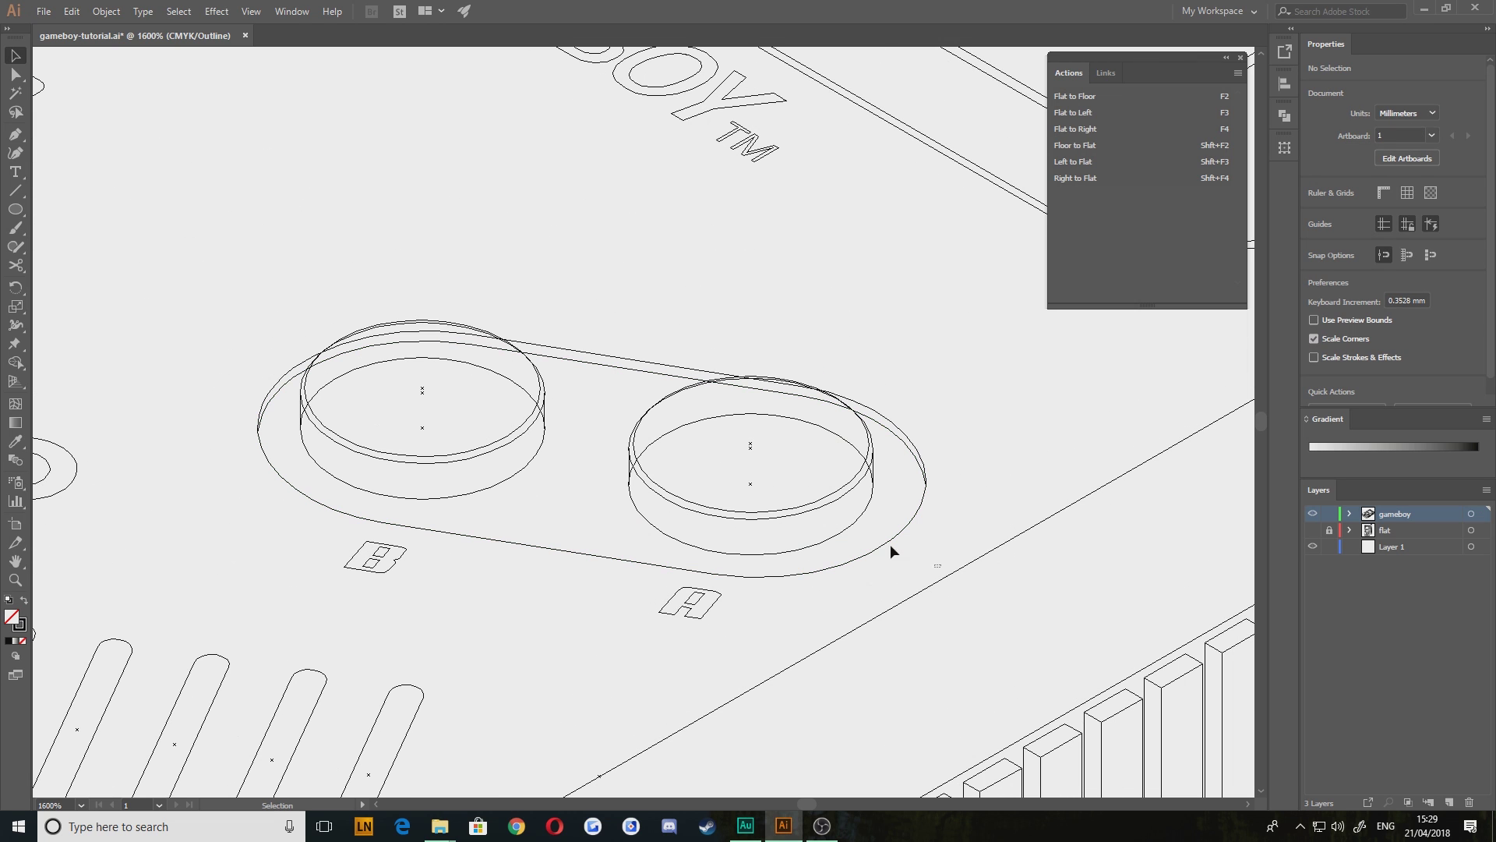
drag(938, 571, 161, 350)
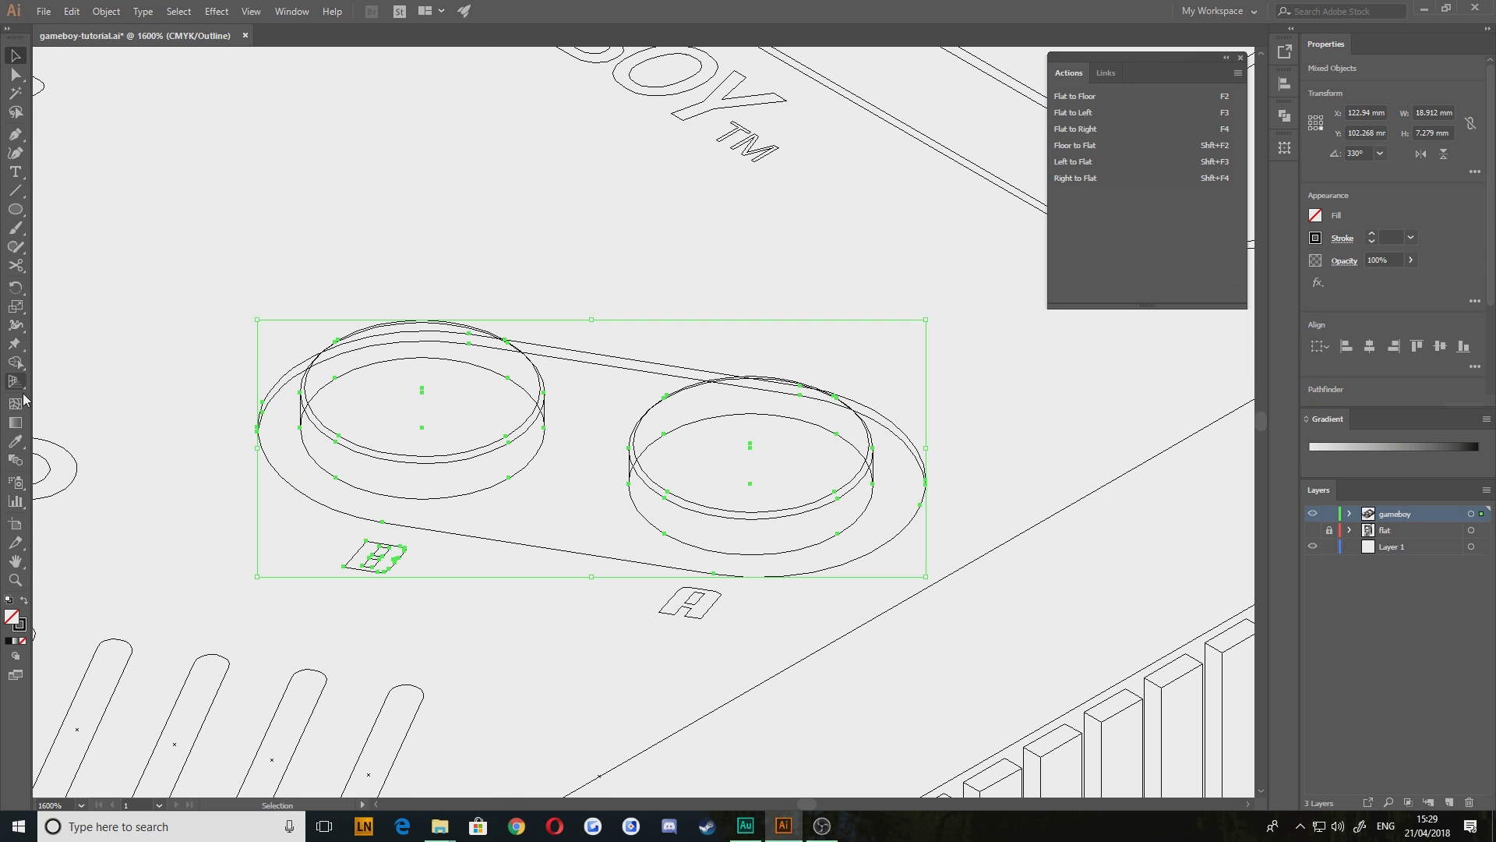
click(16, 362)
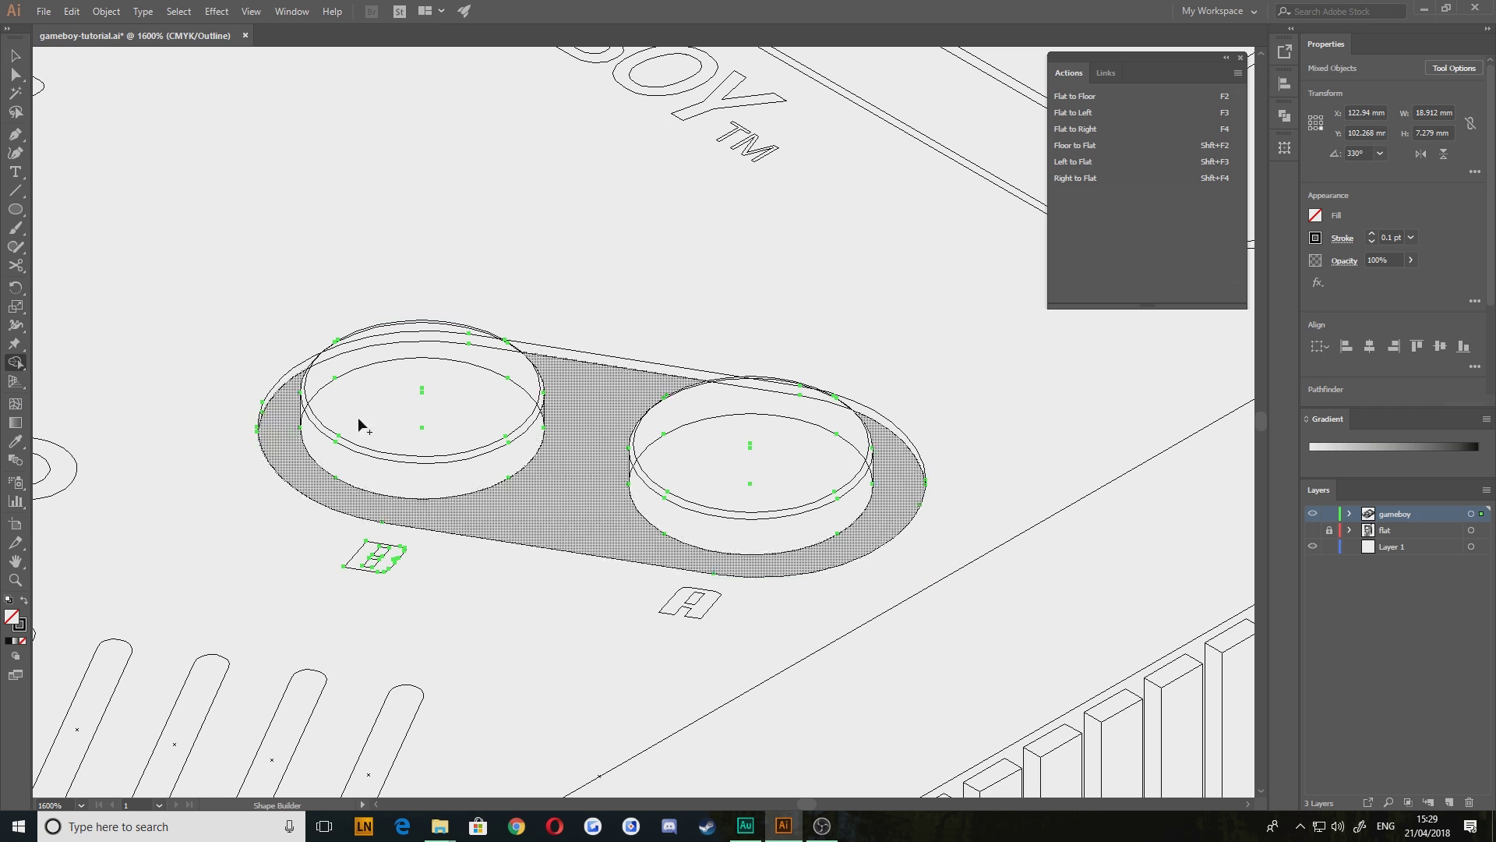
scroll(692, 484, up, 2)
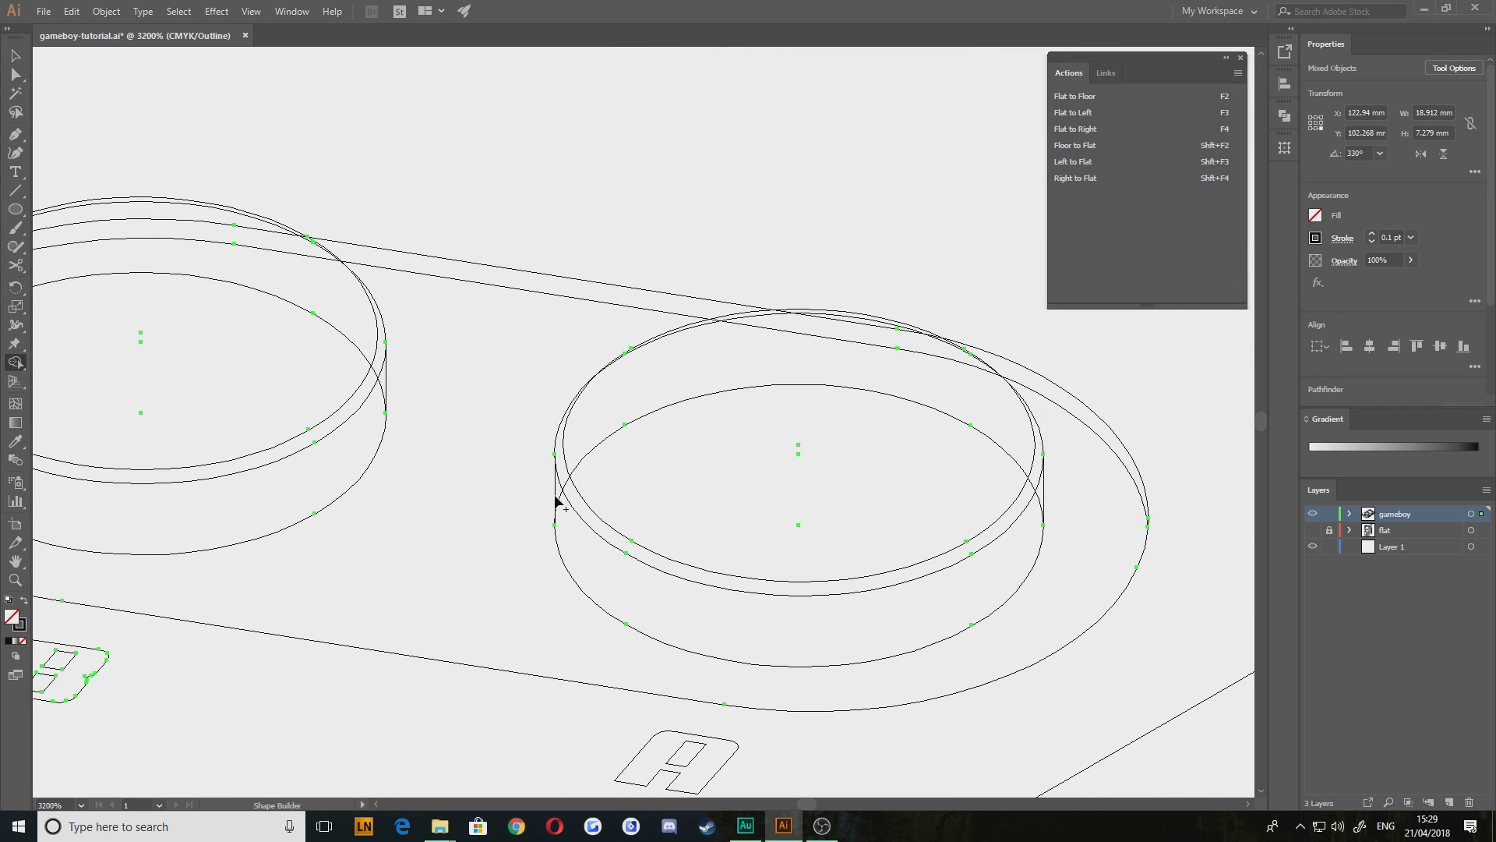
scroll(556, 500, up, 3)
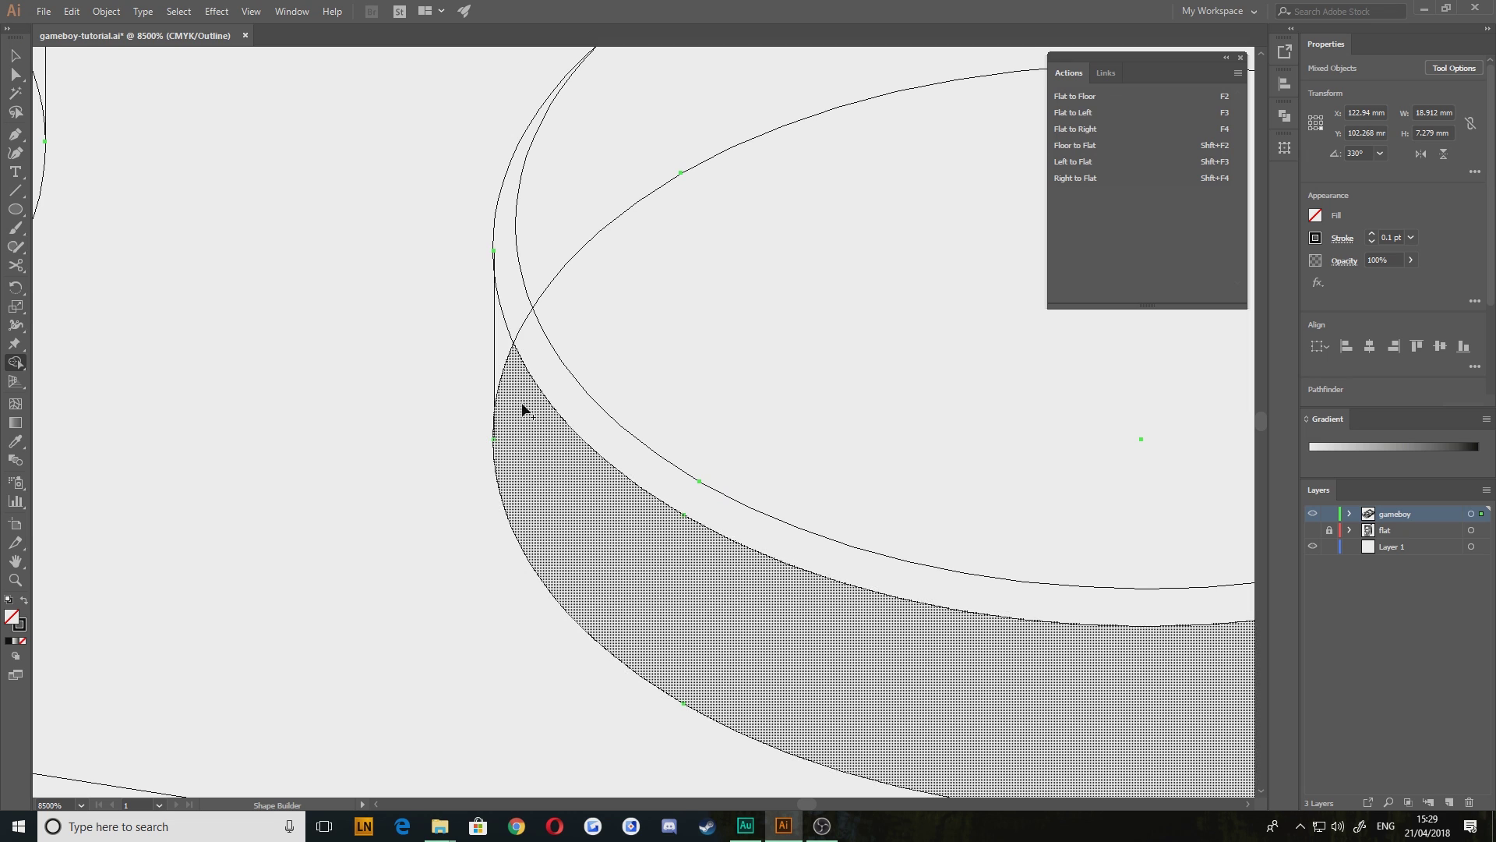
key(space)
drag(1106, 530, 50, 502)
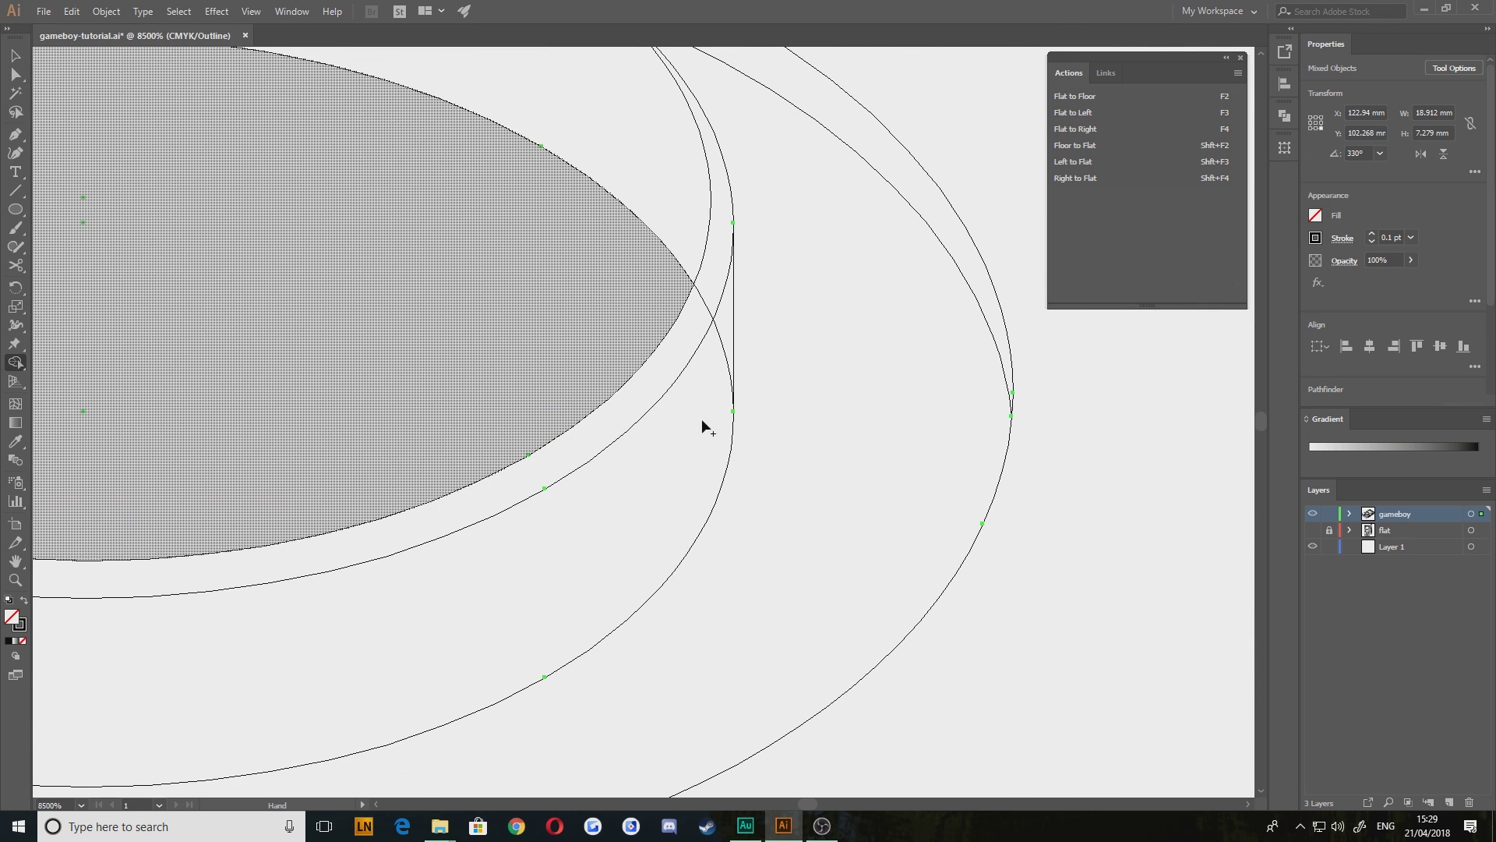
scroll(729, 347, down, 4)
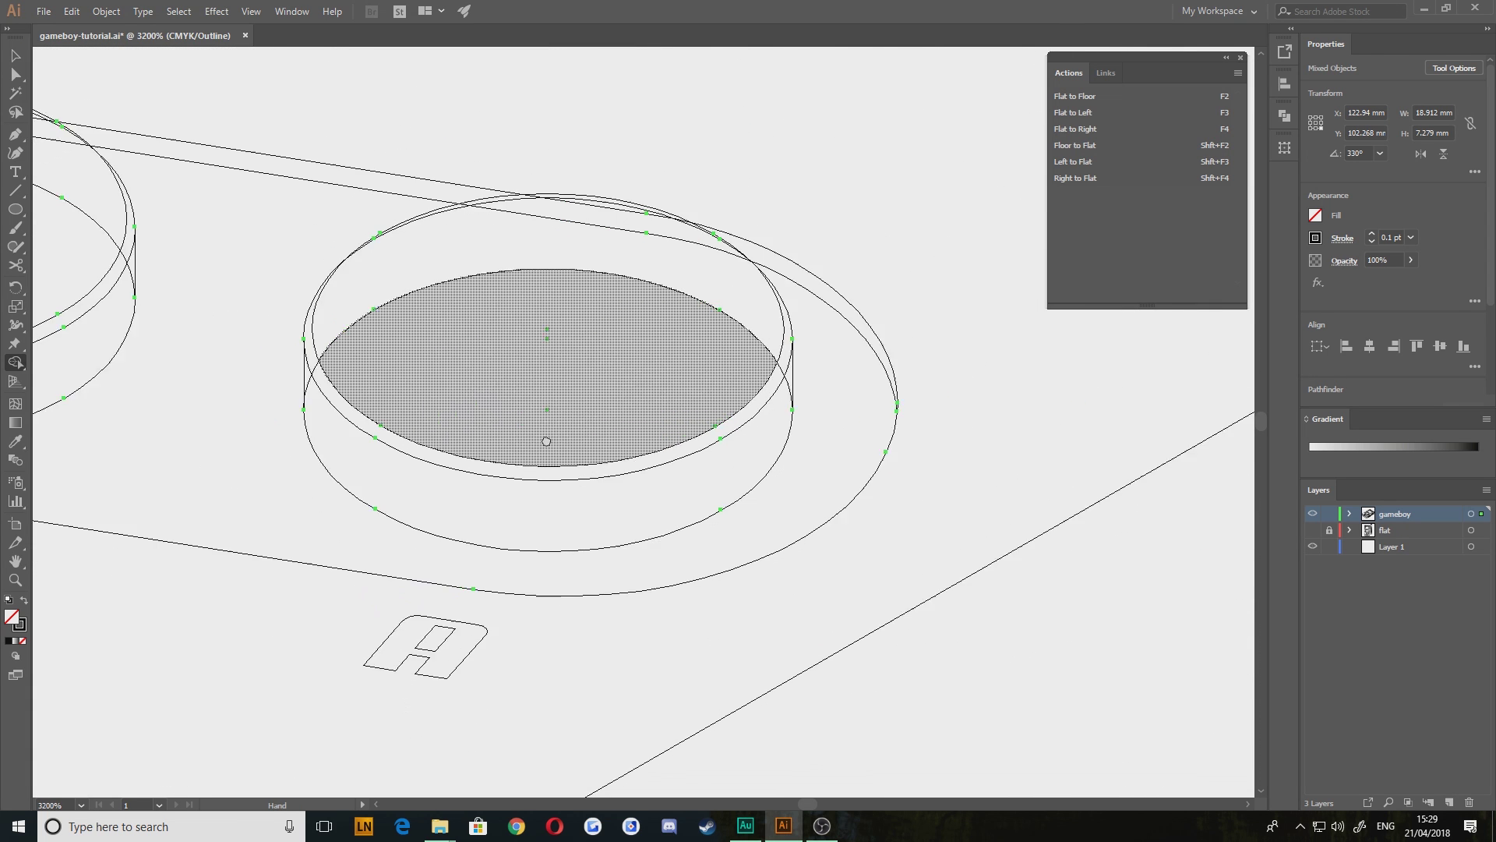
key(space)
drag(546, 441, 660, 404)
drag(562, 351, 621, 374)
scroll(673, 425, up, 1)
key(space)
drag(659, 316, 635, 390)
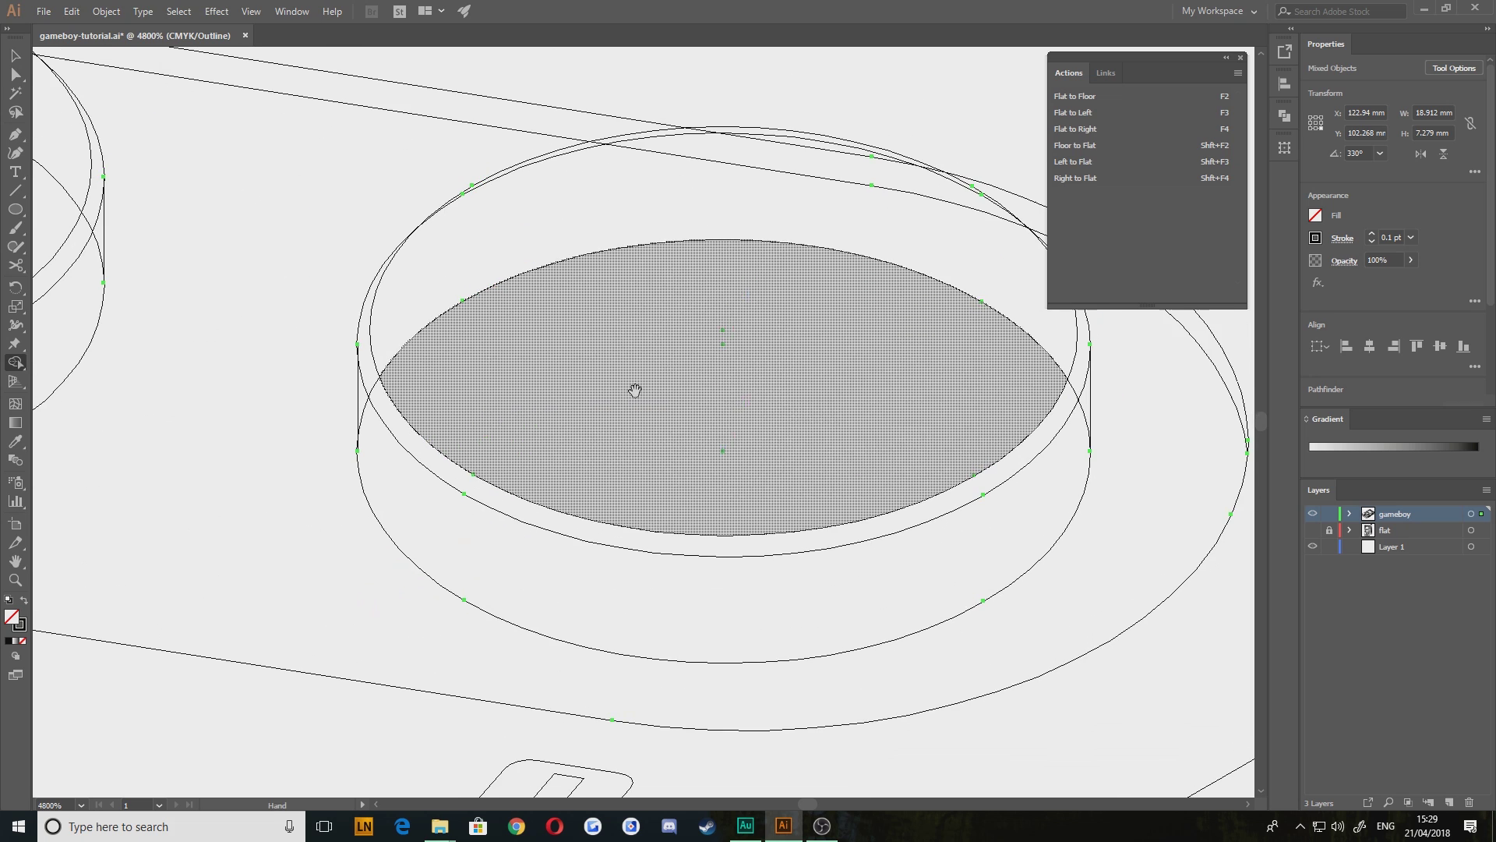
mouse_move(367, 409)
mouse_down()
mouse_move(445, 515)
mouse_move(655, 580)
mouse_move(889, 568)
mouse_move(1092, 417)
mouse_up()
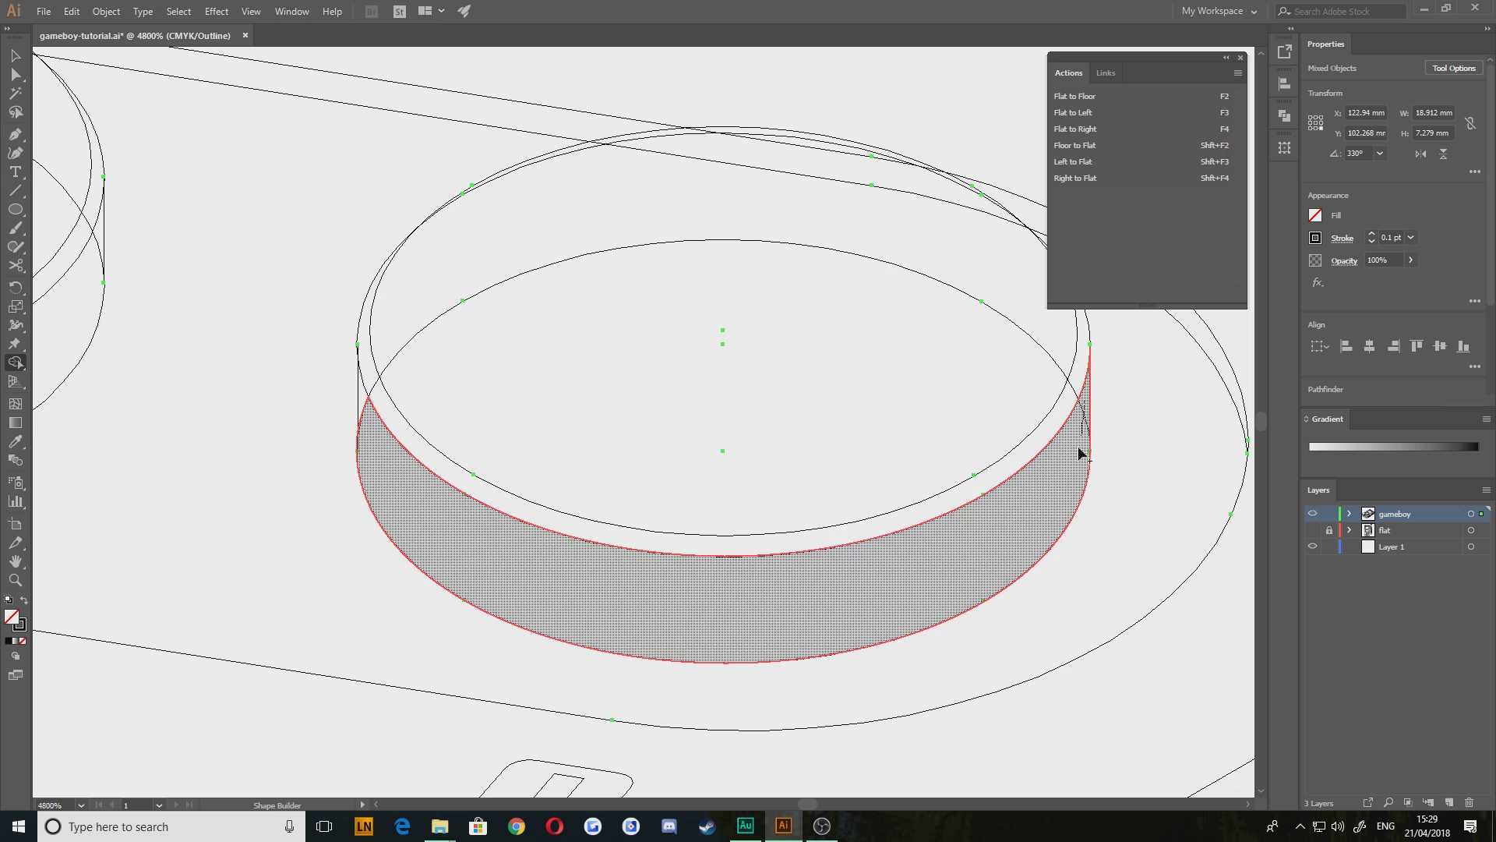
mouse_move(890, 585)
mouse_down()
mouse_move(687, 578)
mouse_move(558, 551)
mouse_up()
drag(421, 488, 361, 408)
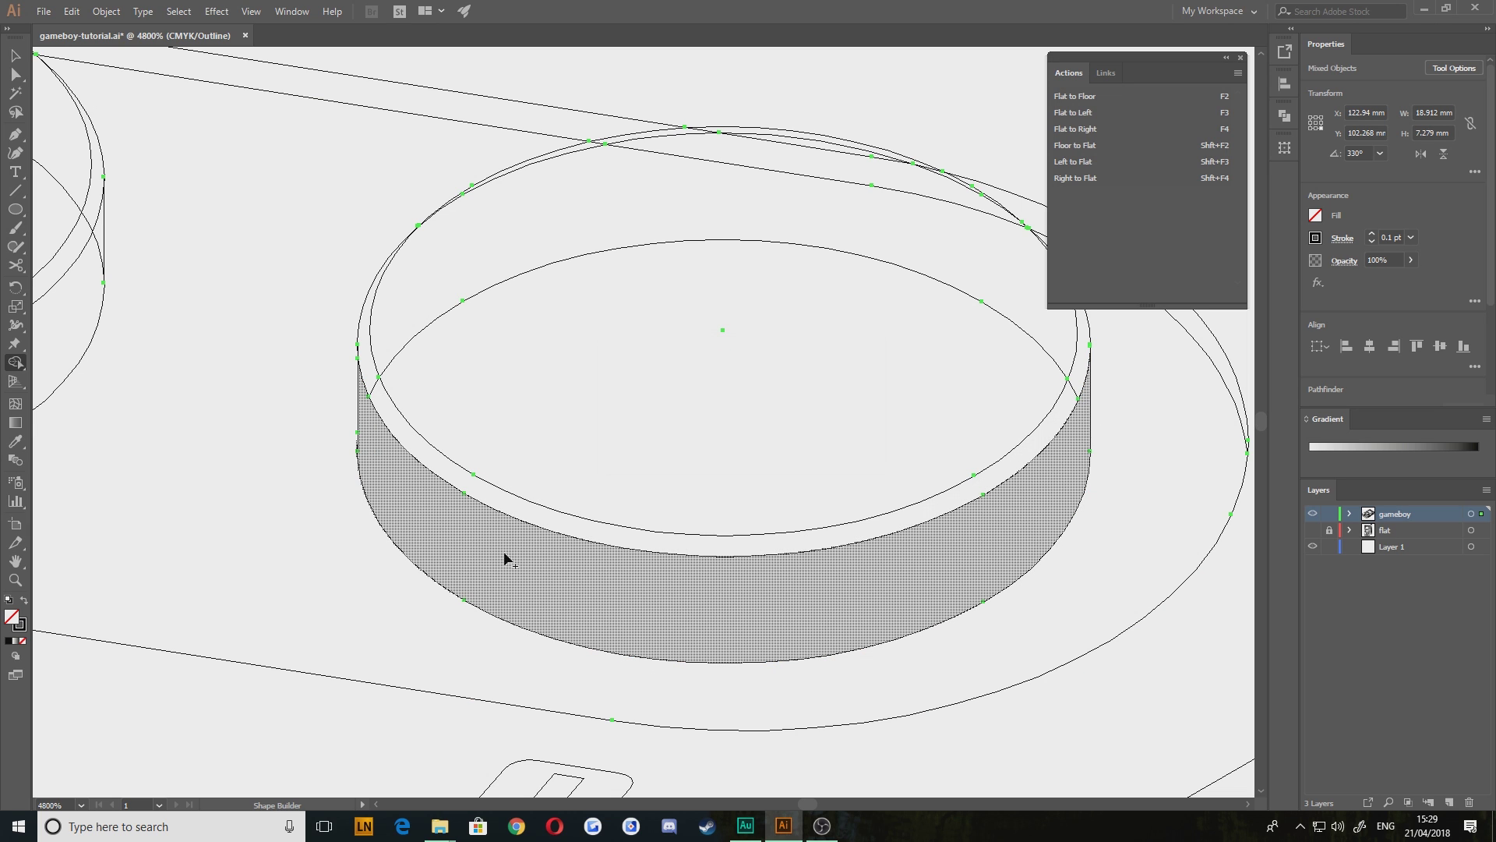
Merge the A button's rim pieces at both sides, and combine the regions inside its inset ellipse into one top face
drag(371, 376, 378, 400)
drag(1074, 375, 1069, 401)
scroll(875, 441, up, 4)
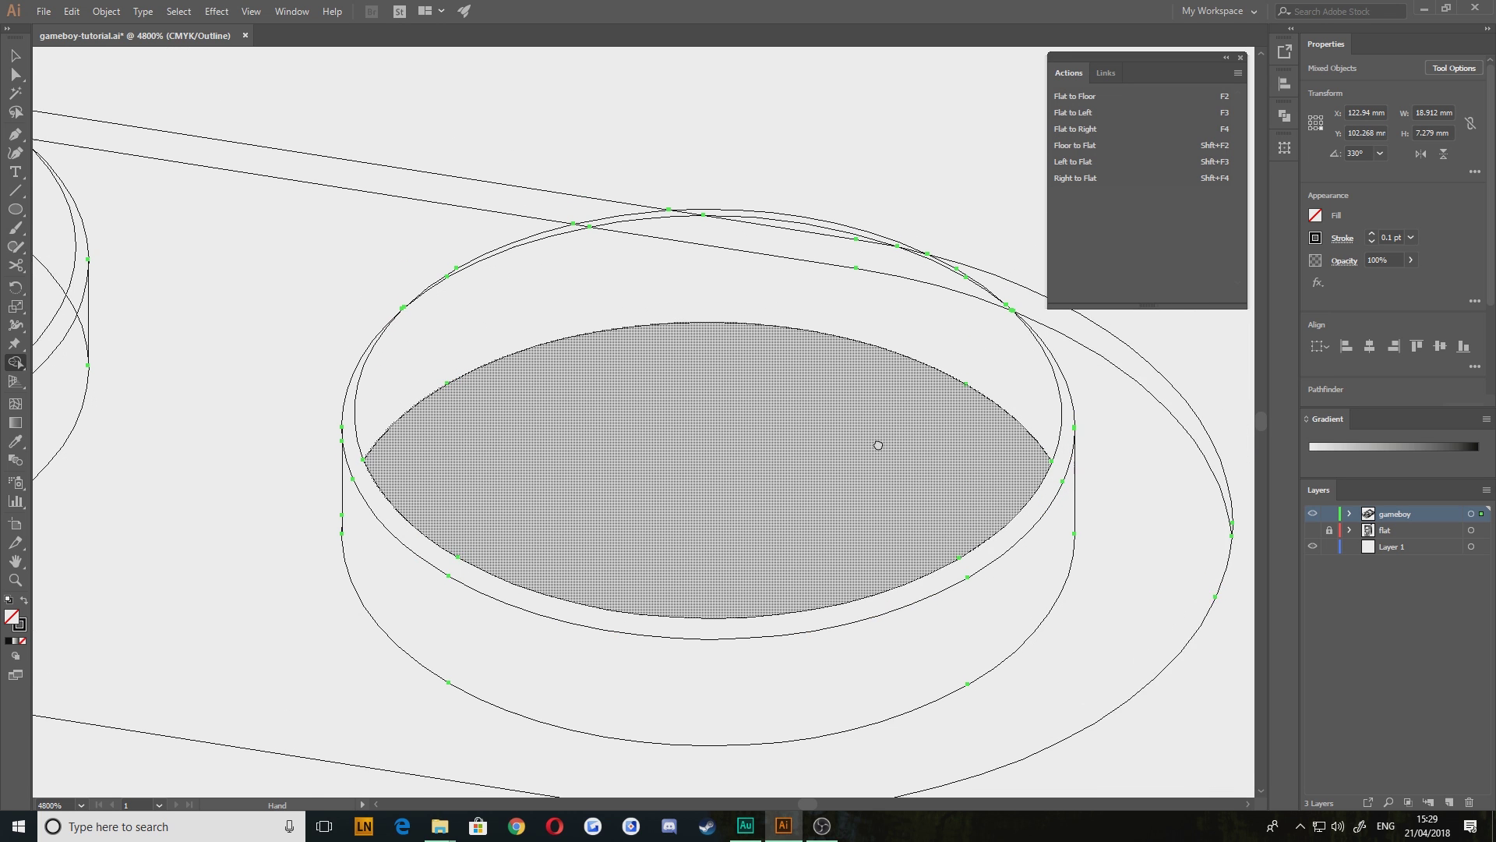
drag(675, 507, 785, 257)
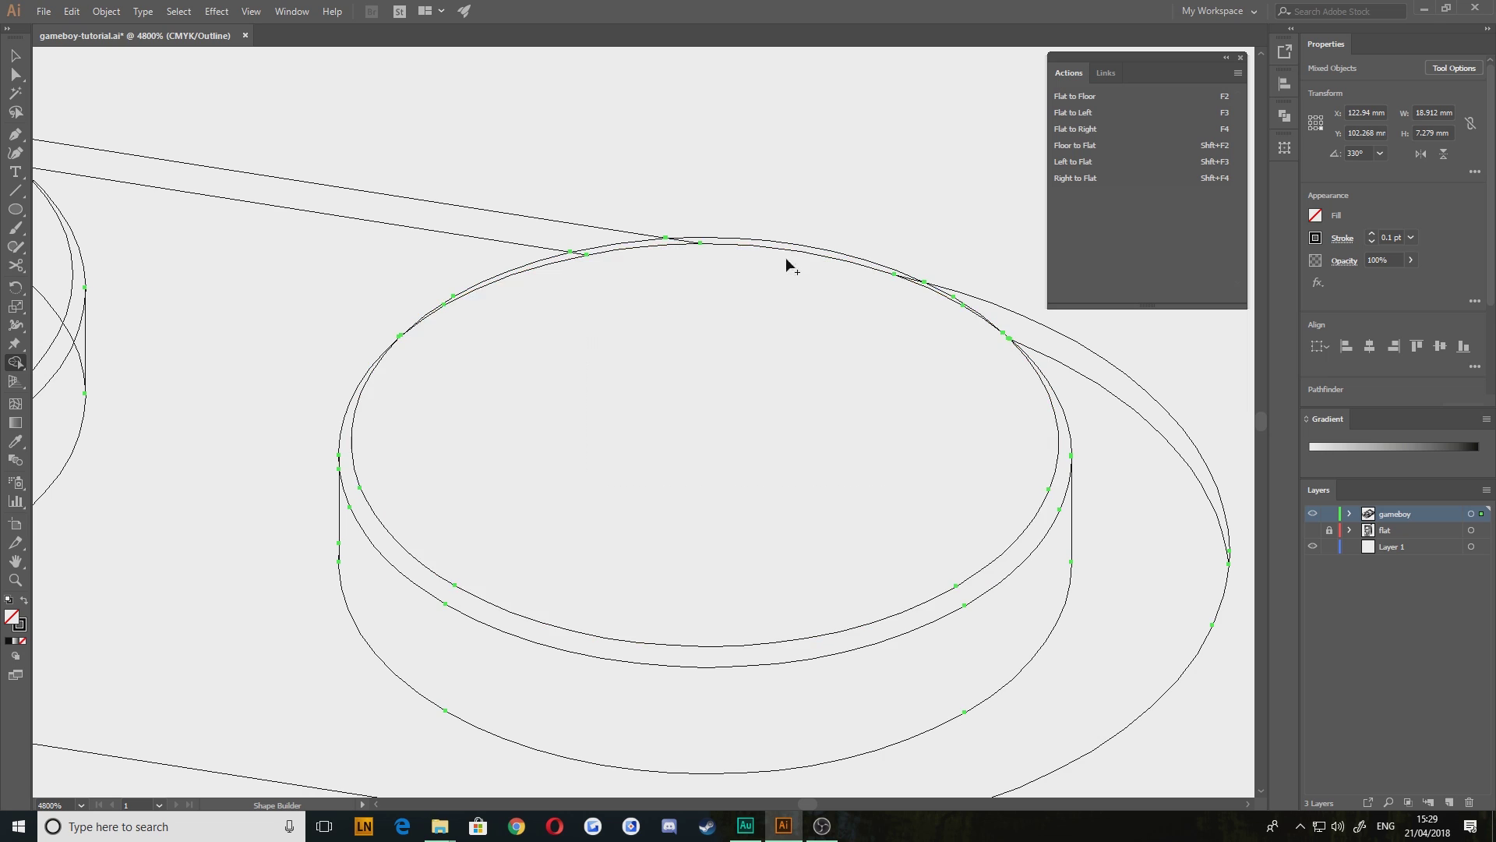
Merge the thin rim slivers along the A button's back edge where the recess lines cross it
scroll(592, 392, up, 3)
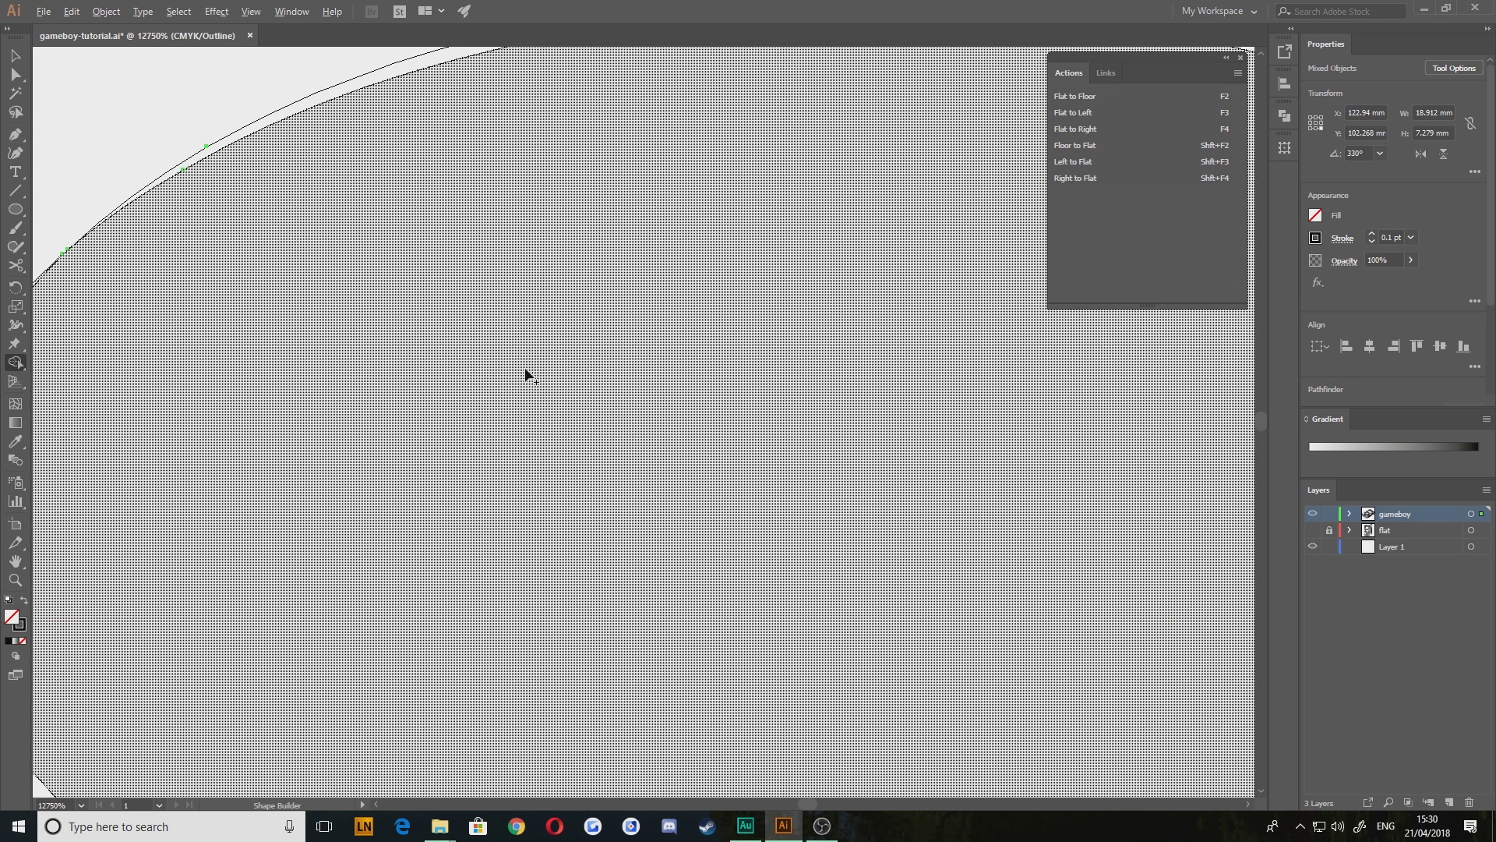
mouse_move(295, 236)
mouse_down()
mouse_move(410, 437)
mouse_move(680, 459)
mouse_move(449, 473)
mouse_up()
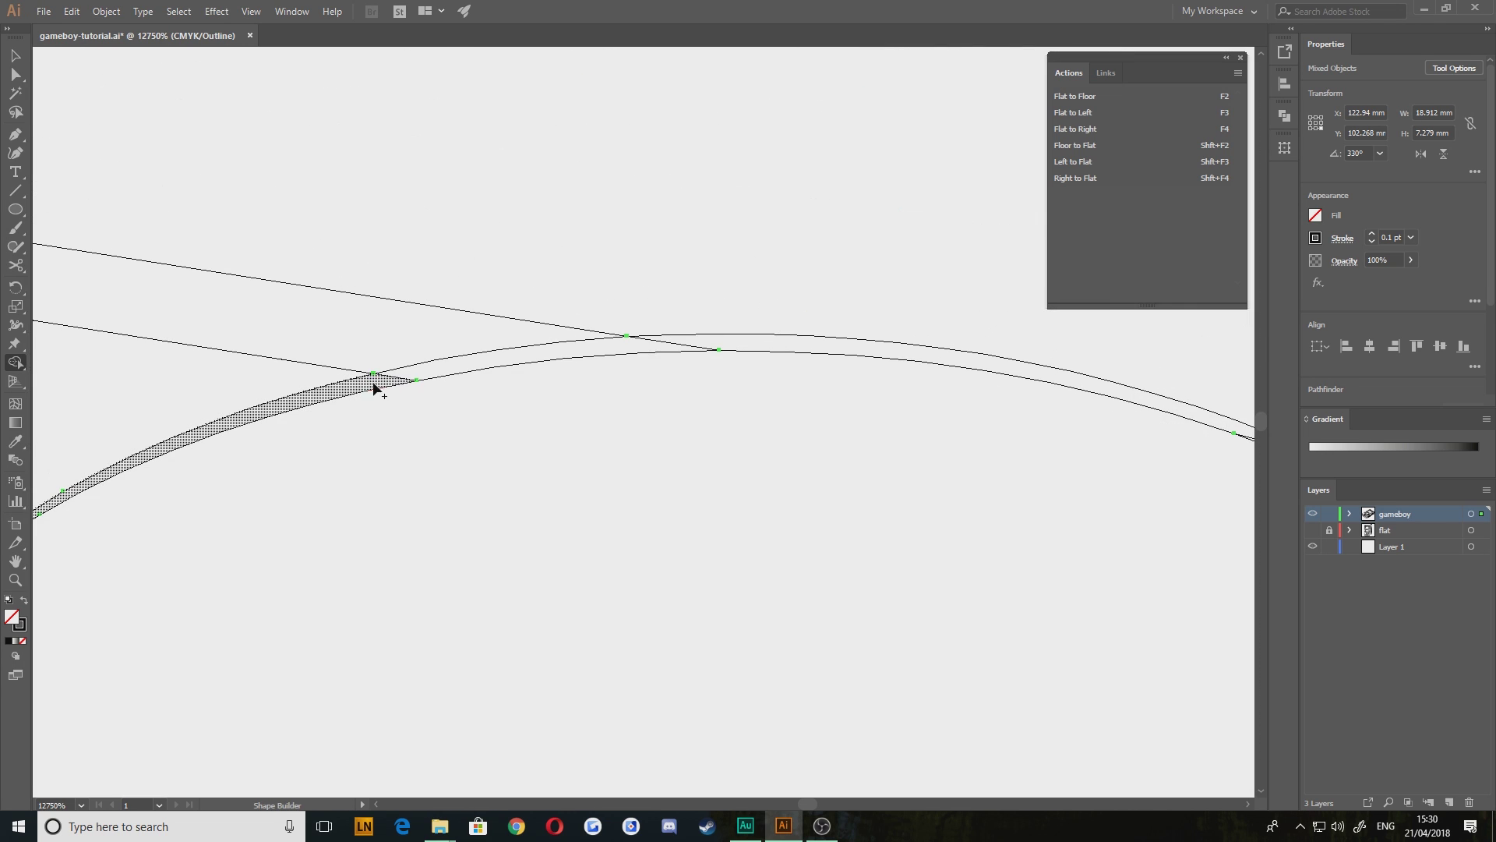
mouse_move(377, 387)
mouse_down()
mouse_move(438, 360)
mouse_move(407, 372)
mouse_up()
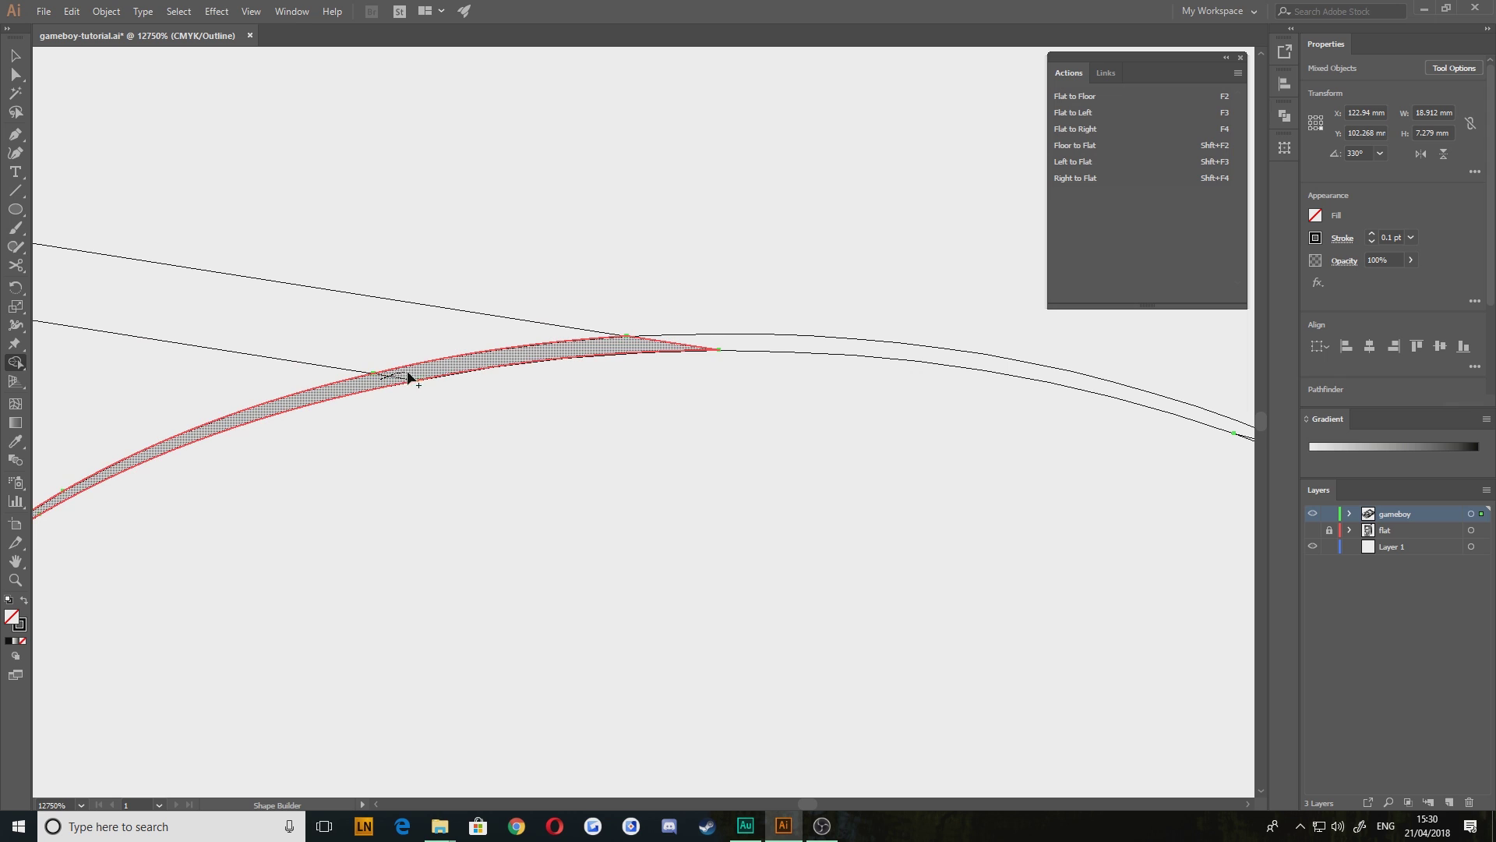
drag(588, 355, 687, 345)
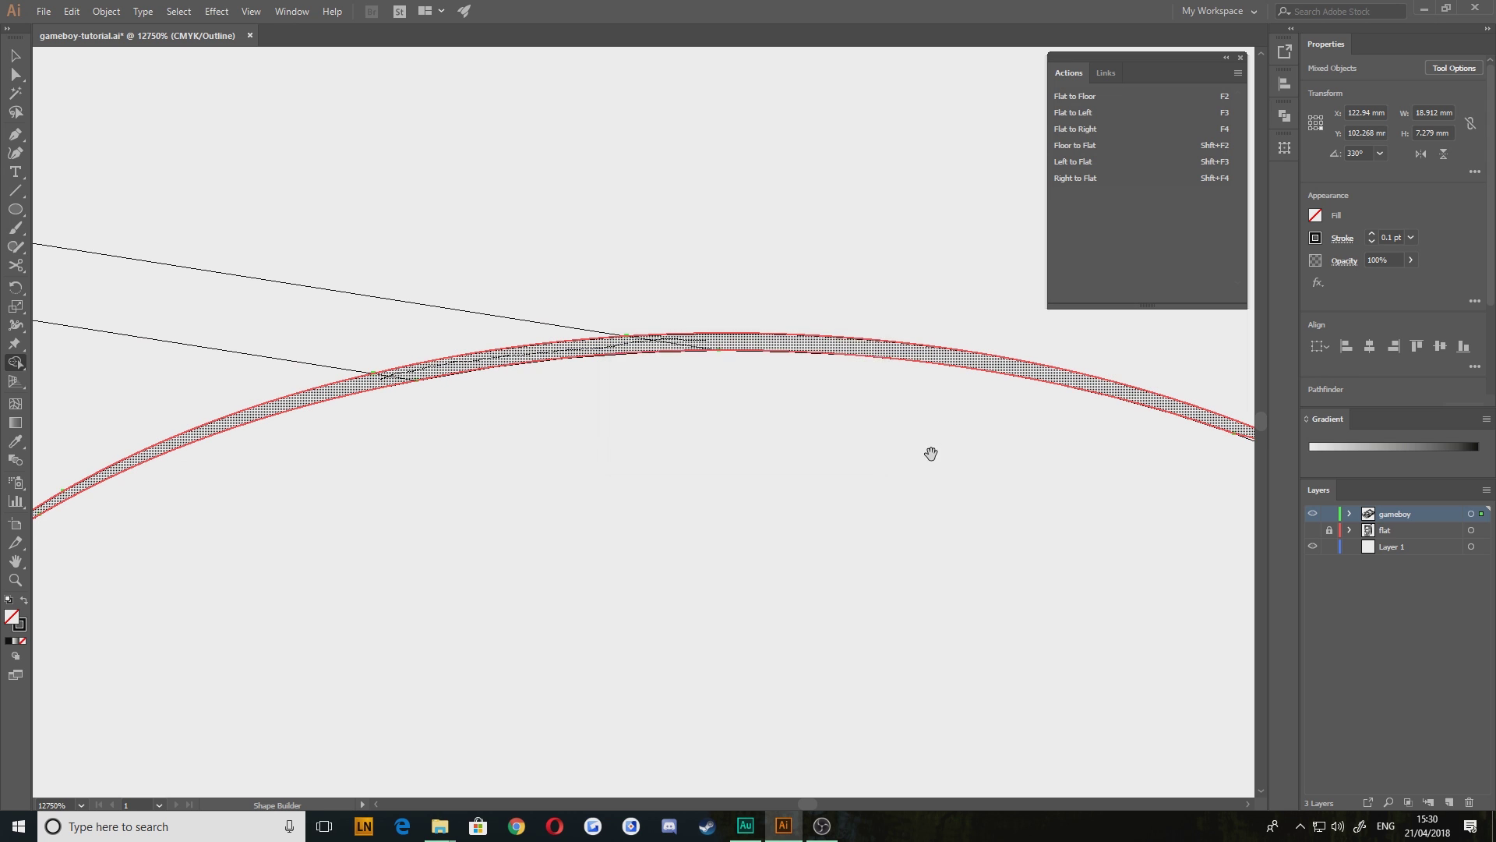
Merge the remaining rim slivers at the A button's back-right edge, and deselect the artwork
drag(1035, 514, 527, 381)
drag(842, 461, 594, 324)
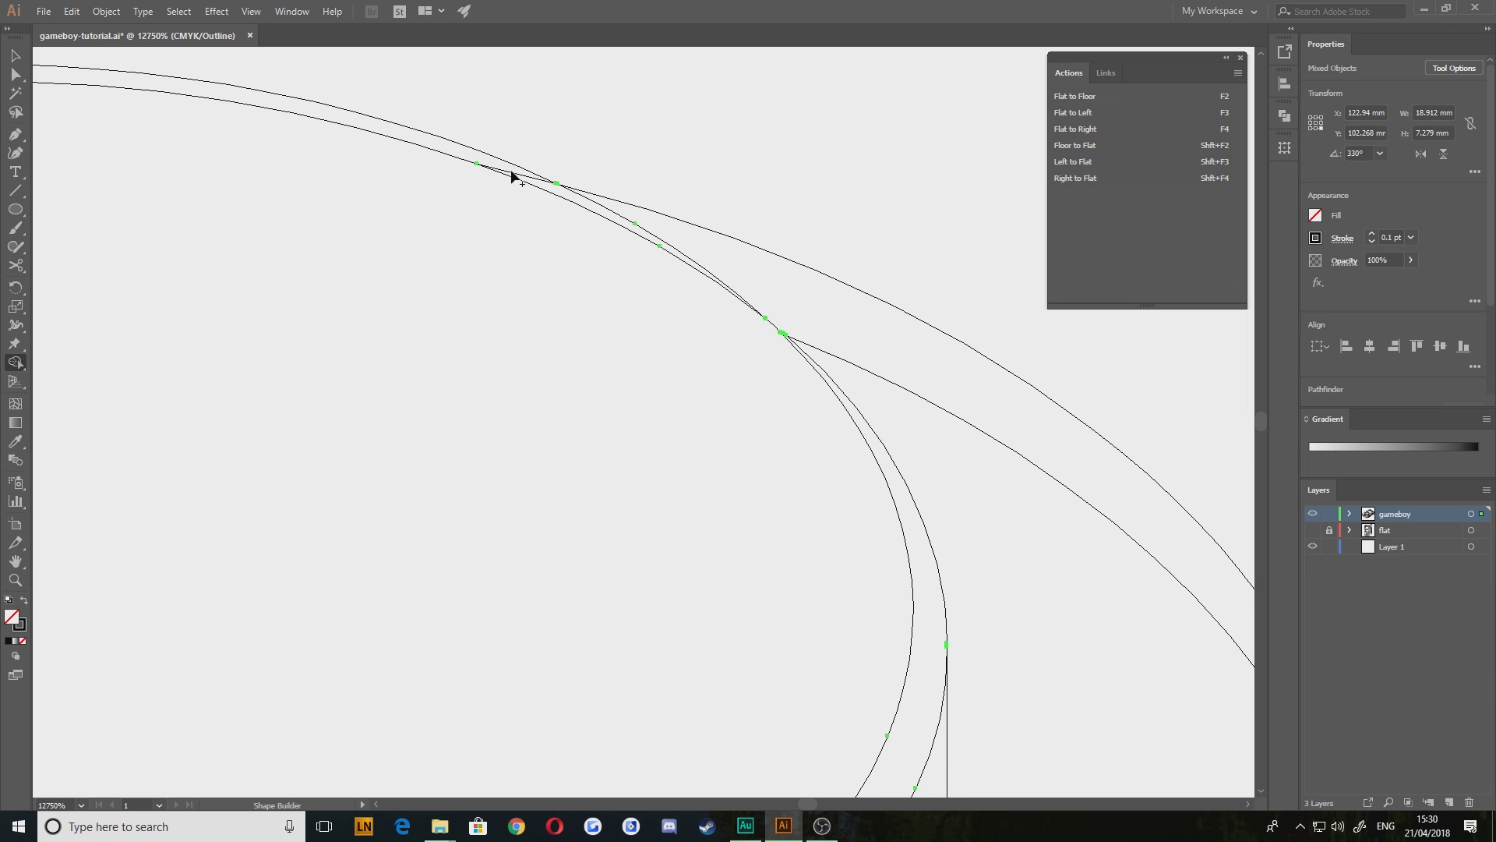
drag(511, 171, 552, 185)
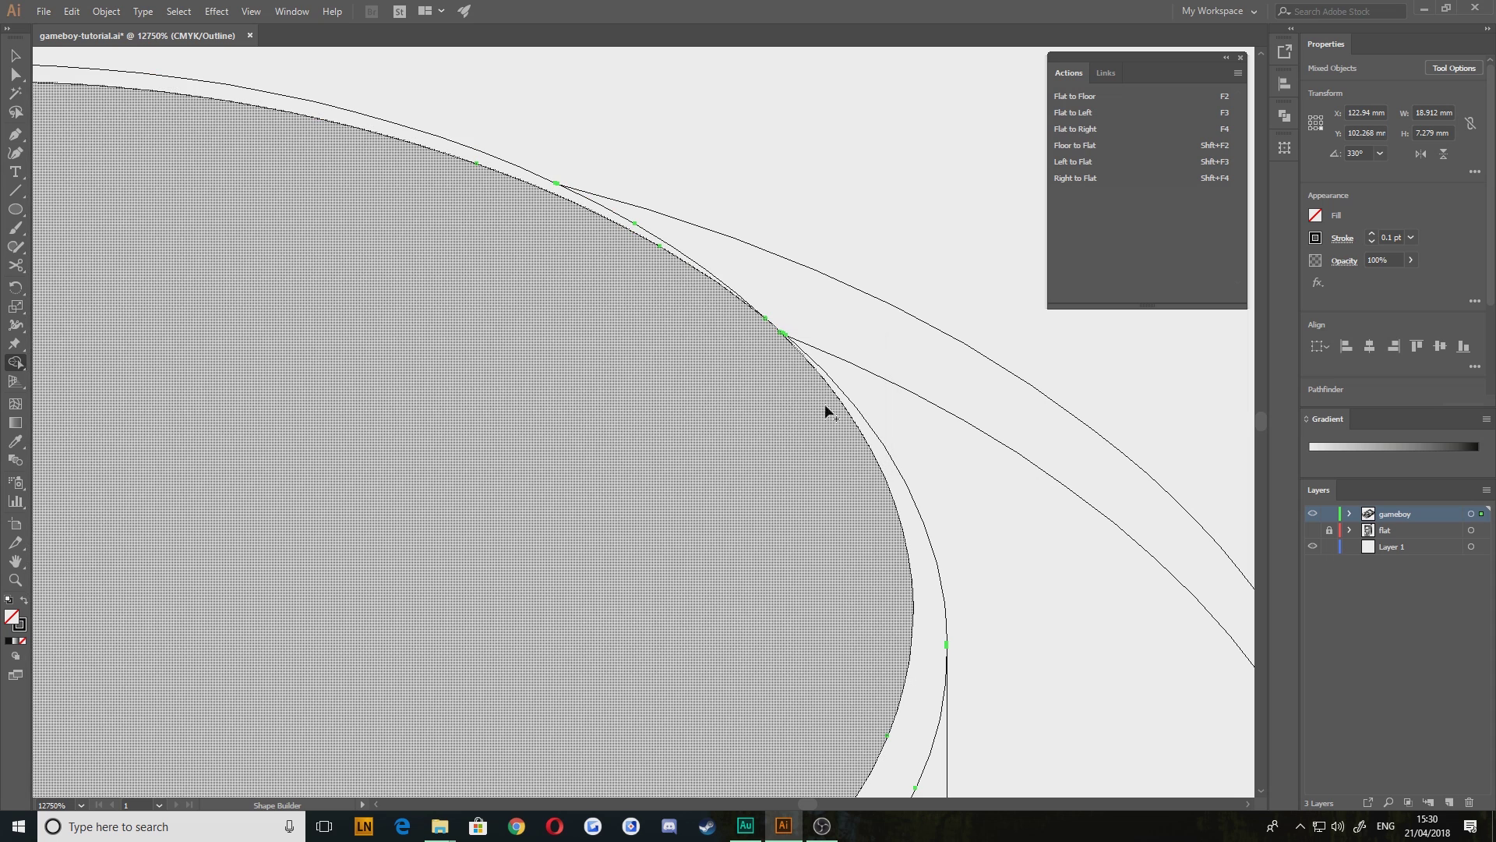
scroll(769, 372, up, 2)
drag(570, 279, 776, 562)
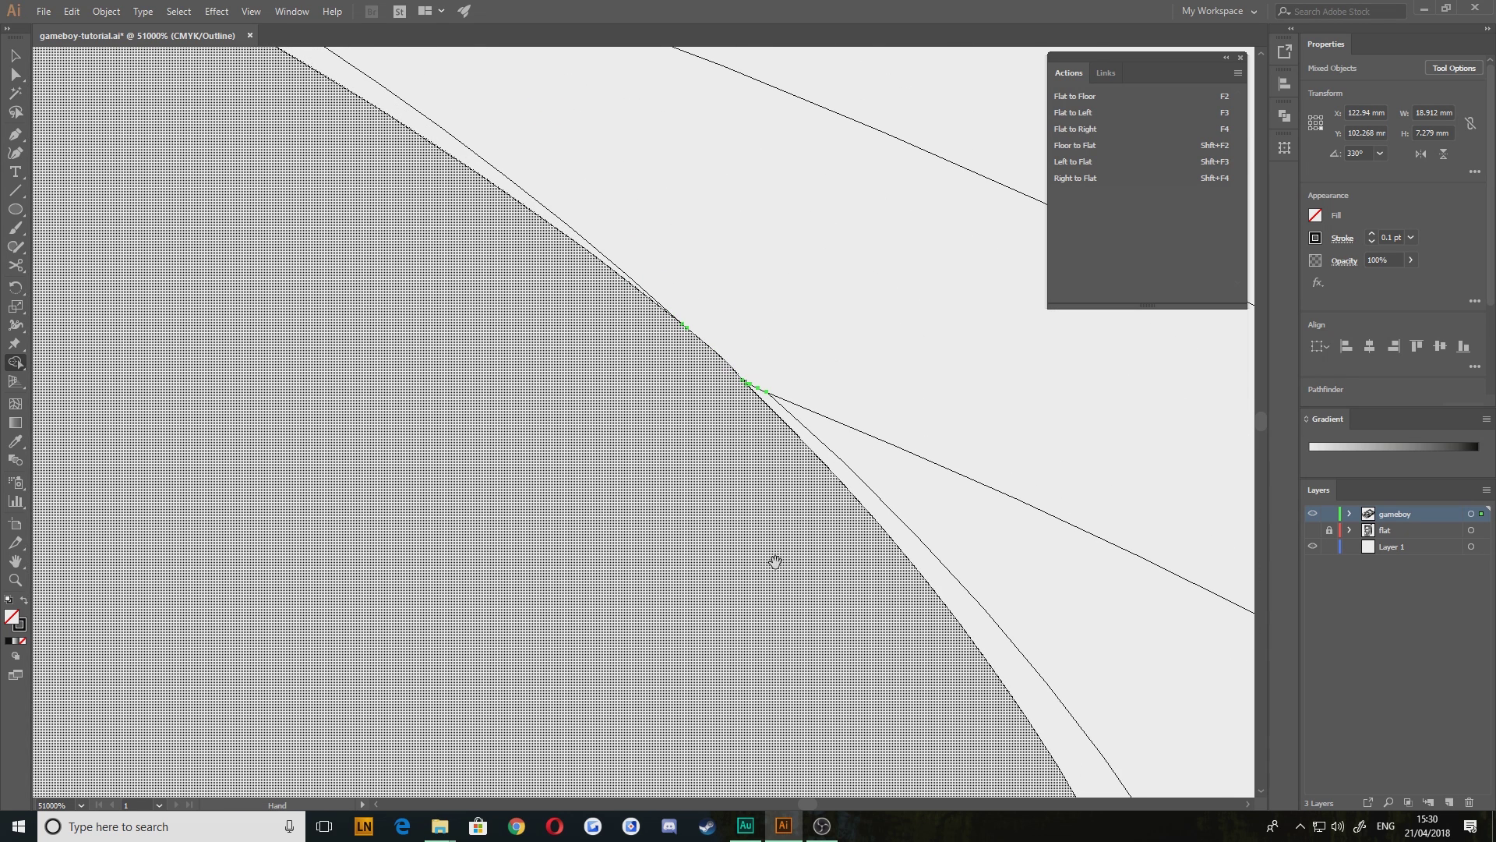
scroll(783, 471, down, 6)
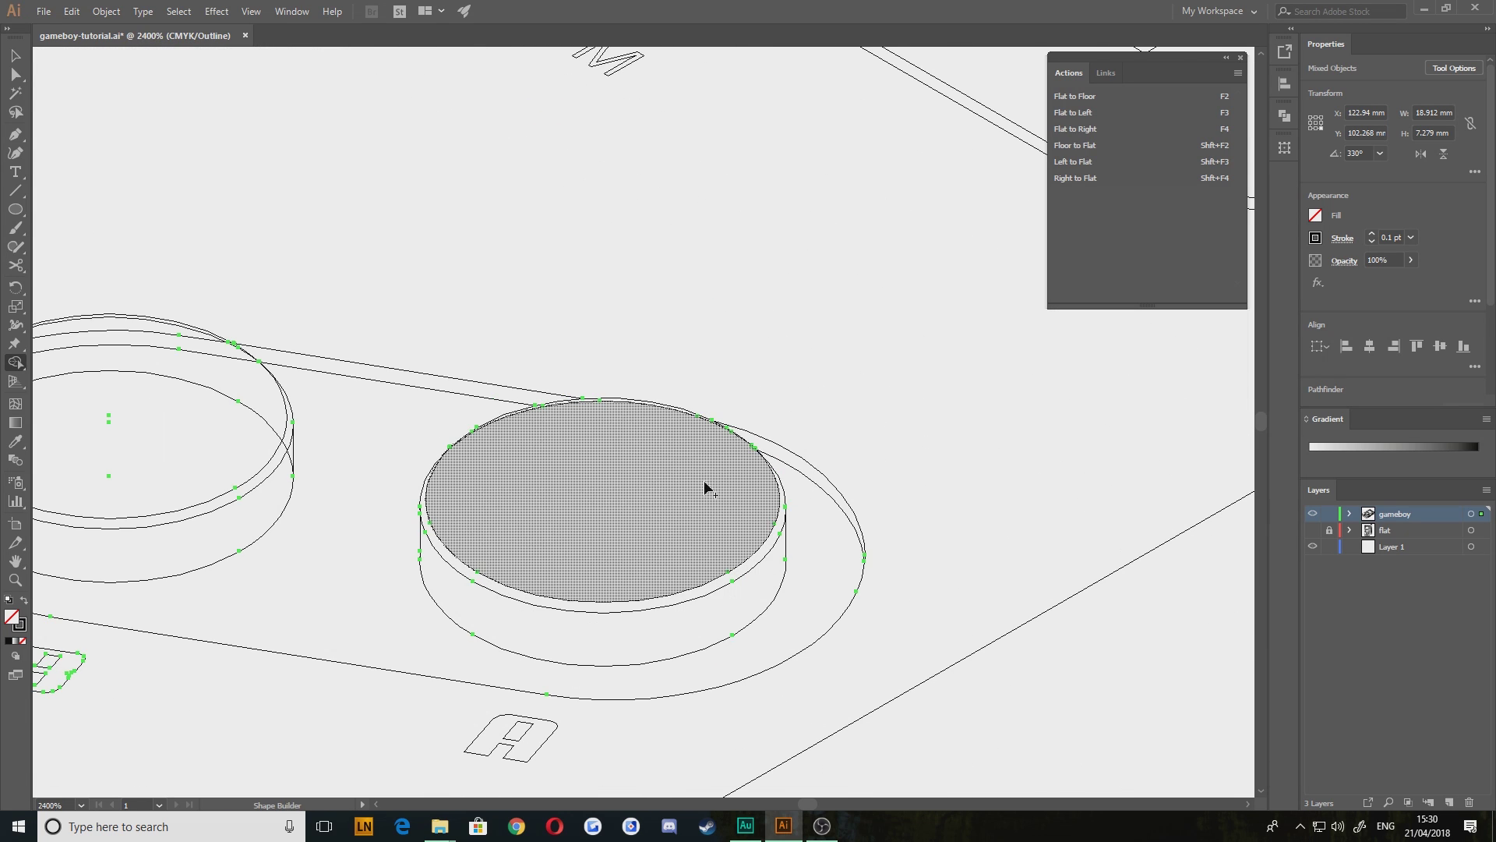
key(v)
click(709, 259)
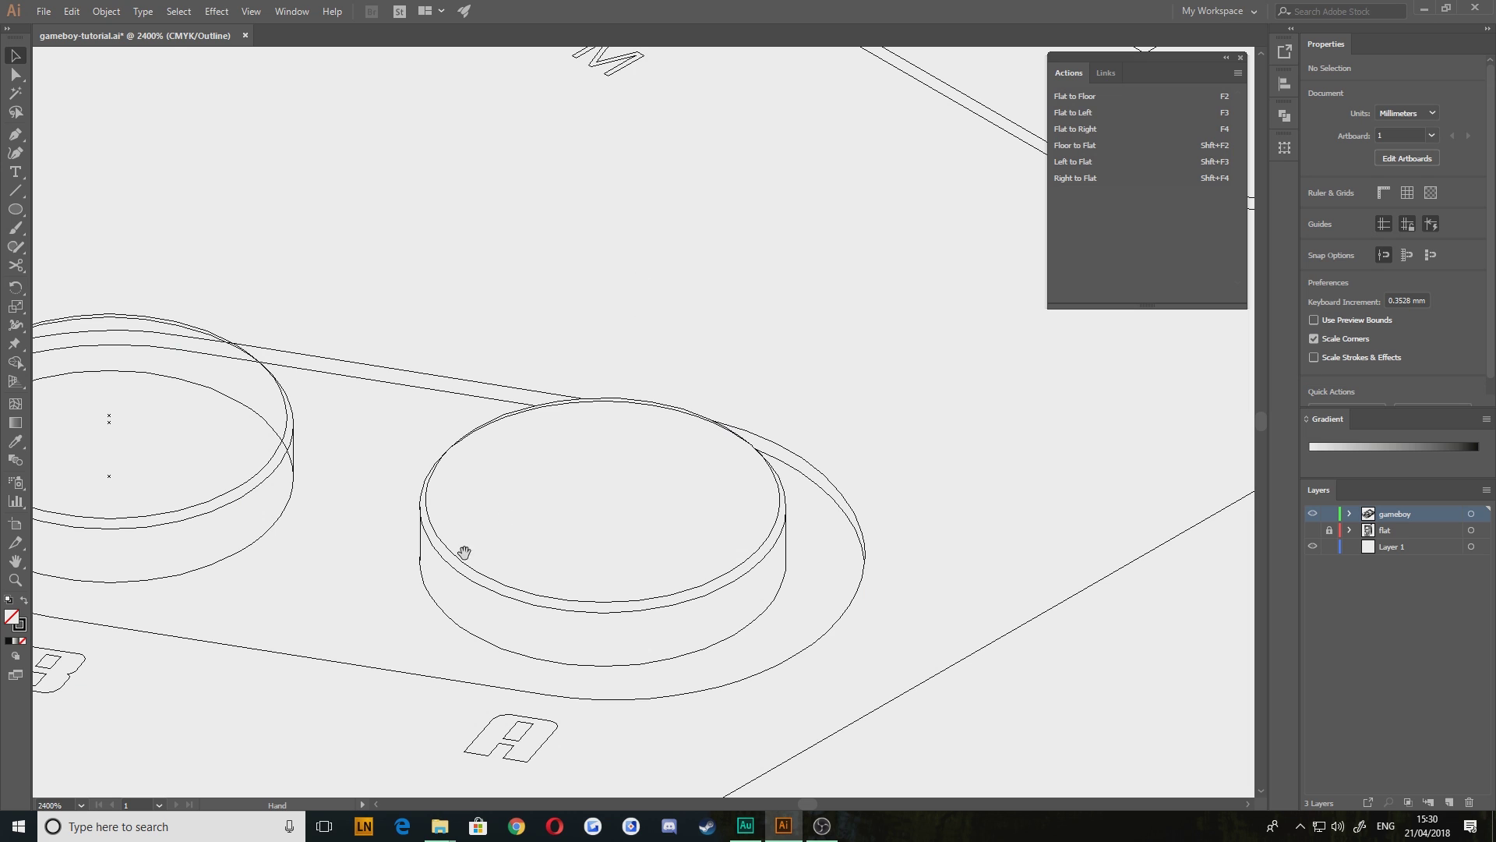
drag(464, 553, 670, 470)
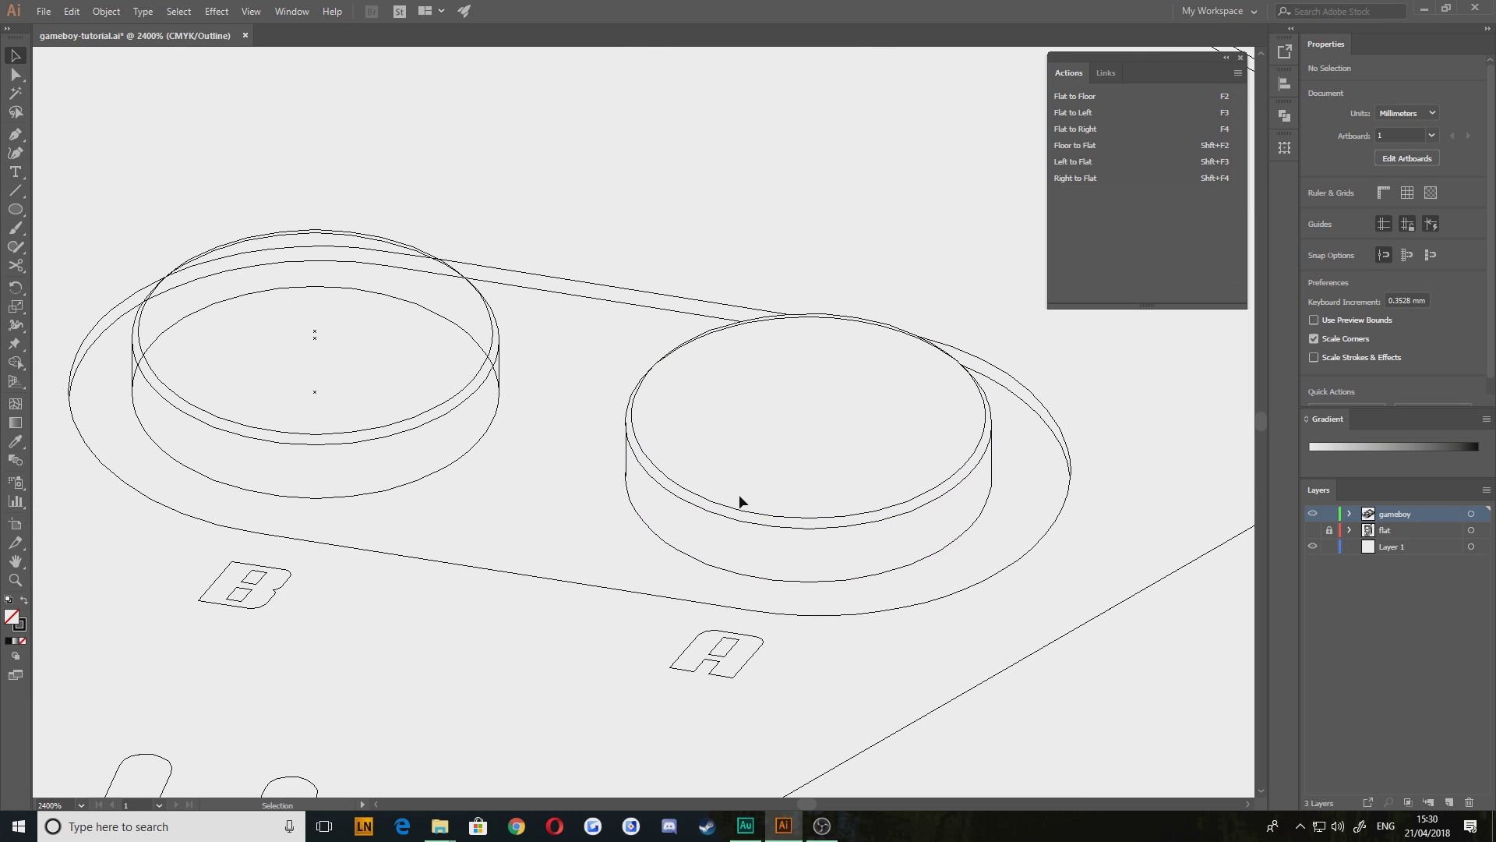
Check the A and B buttons in Preview mode and return to Outline view
drag(510, 416, 678, 461)
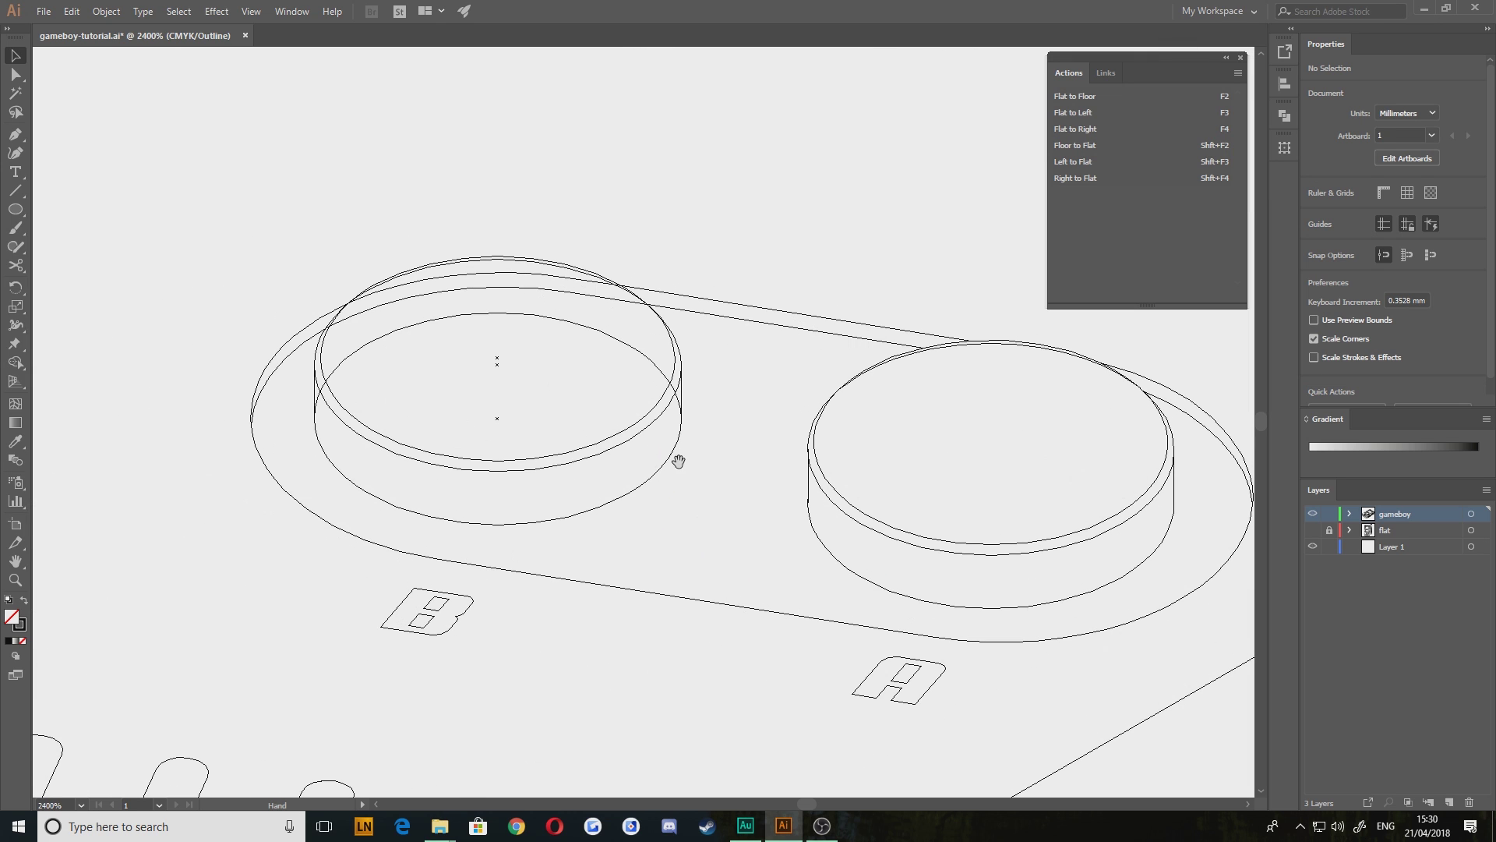
right_click(744, 385)
click(830, 410)
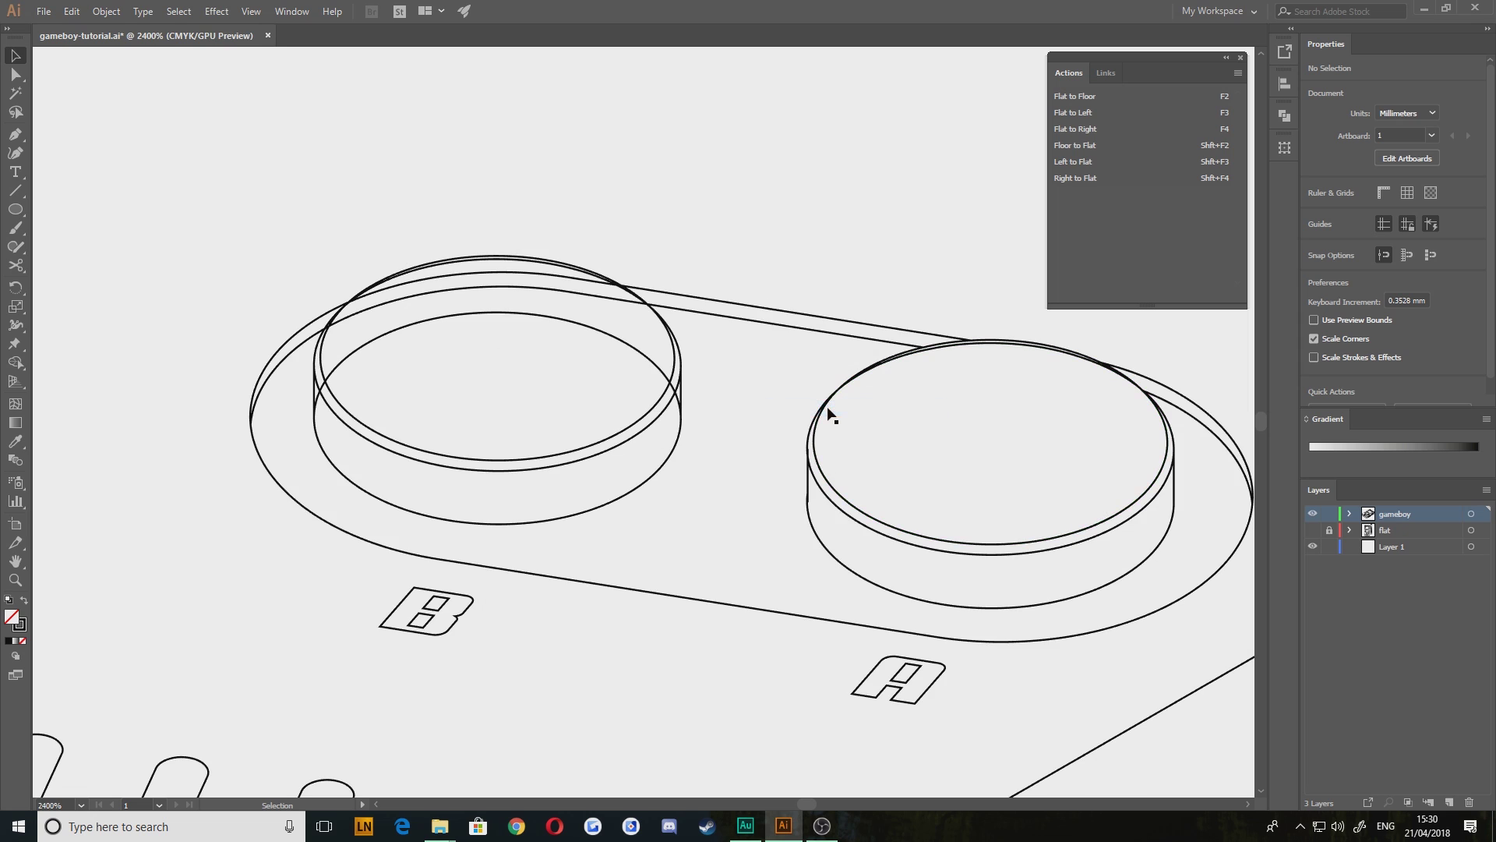
right_click(658, 201)
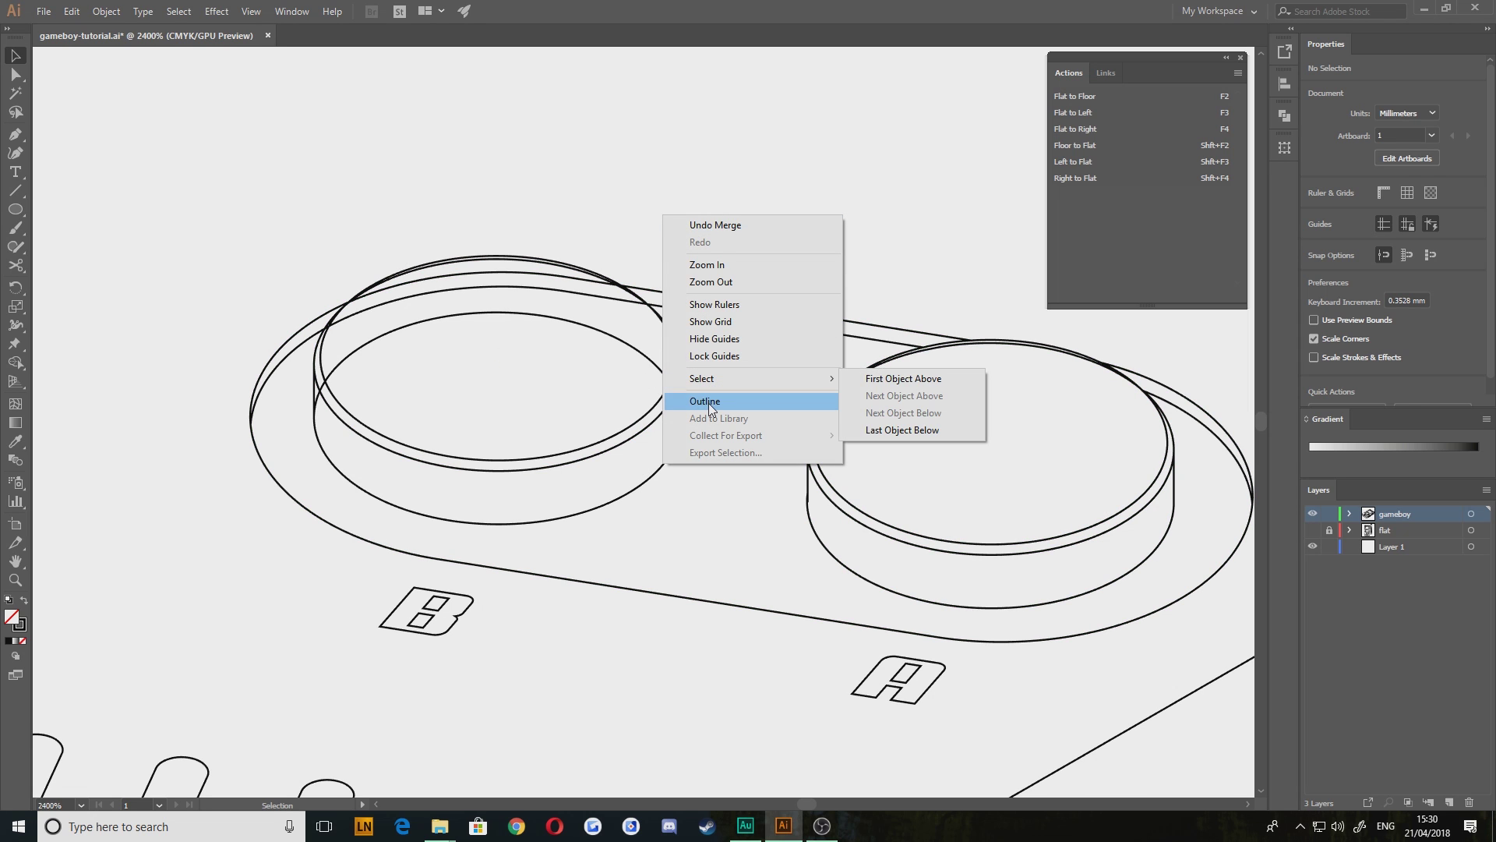
click(708, 403)
Select the B button and recess outlines and try to merge the button's side wall regions with Shape Builder
drag(497, 377, 636, 421)
drag(849, 601, 334, 232)
click(15, 363)
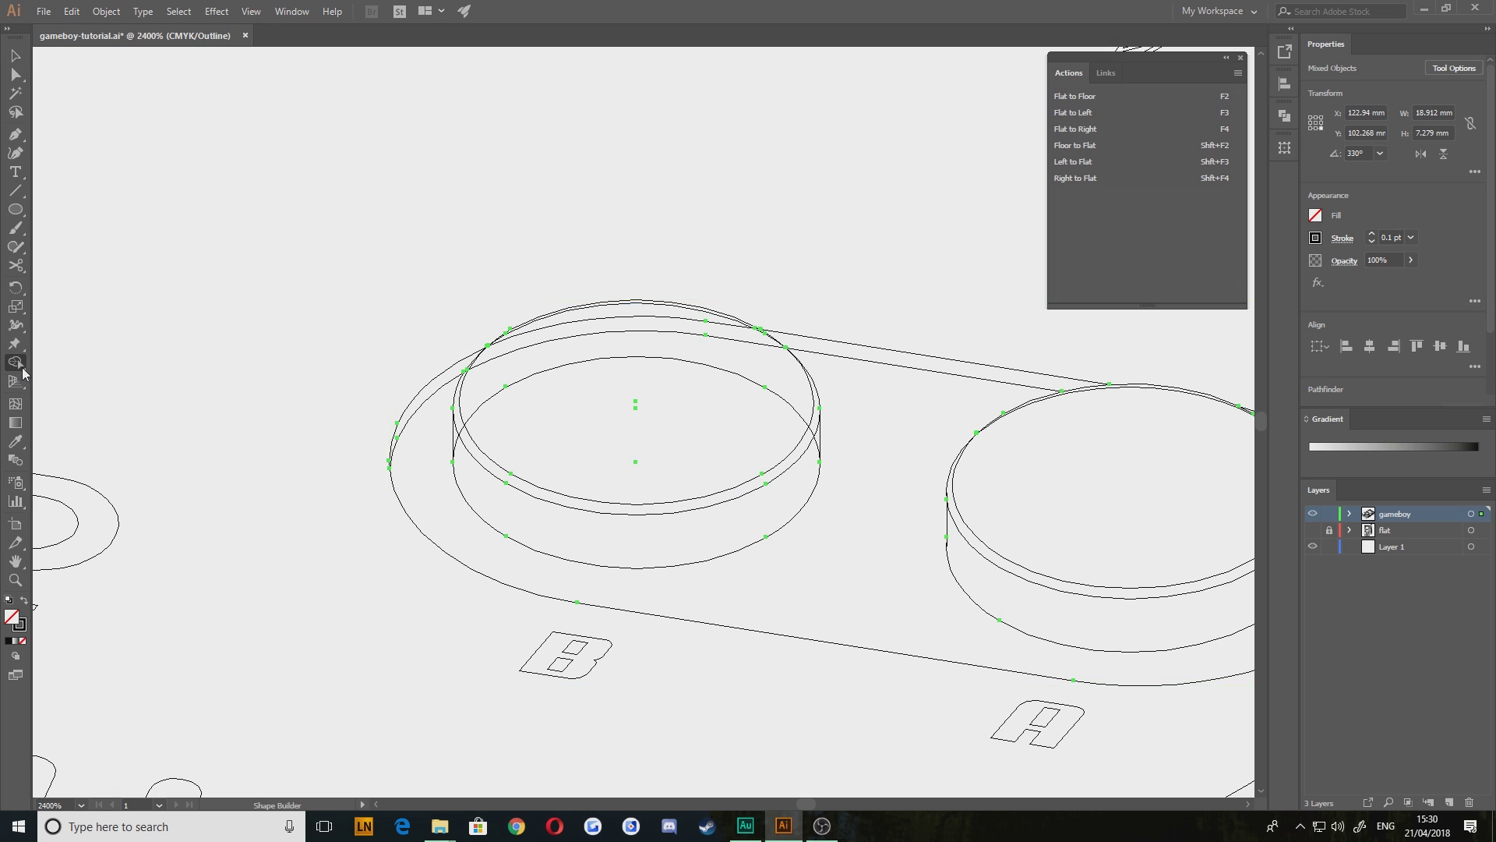
scroll(555, 510, up, 3)
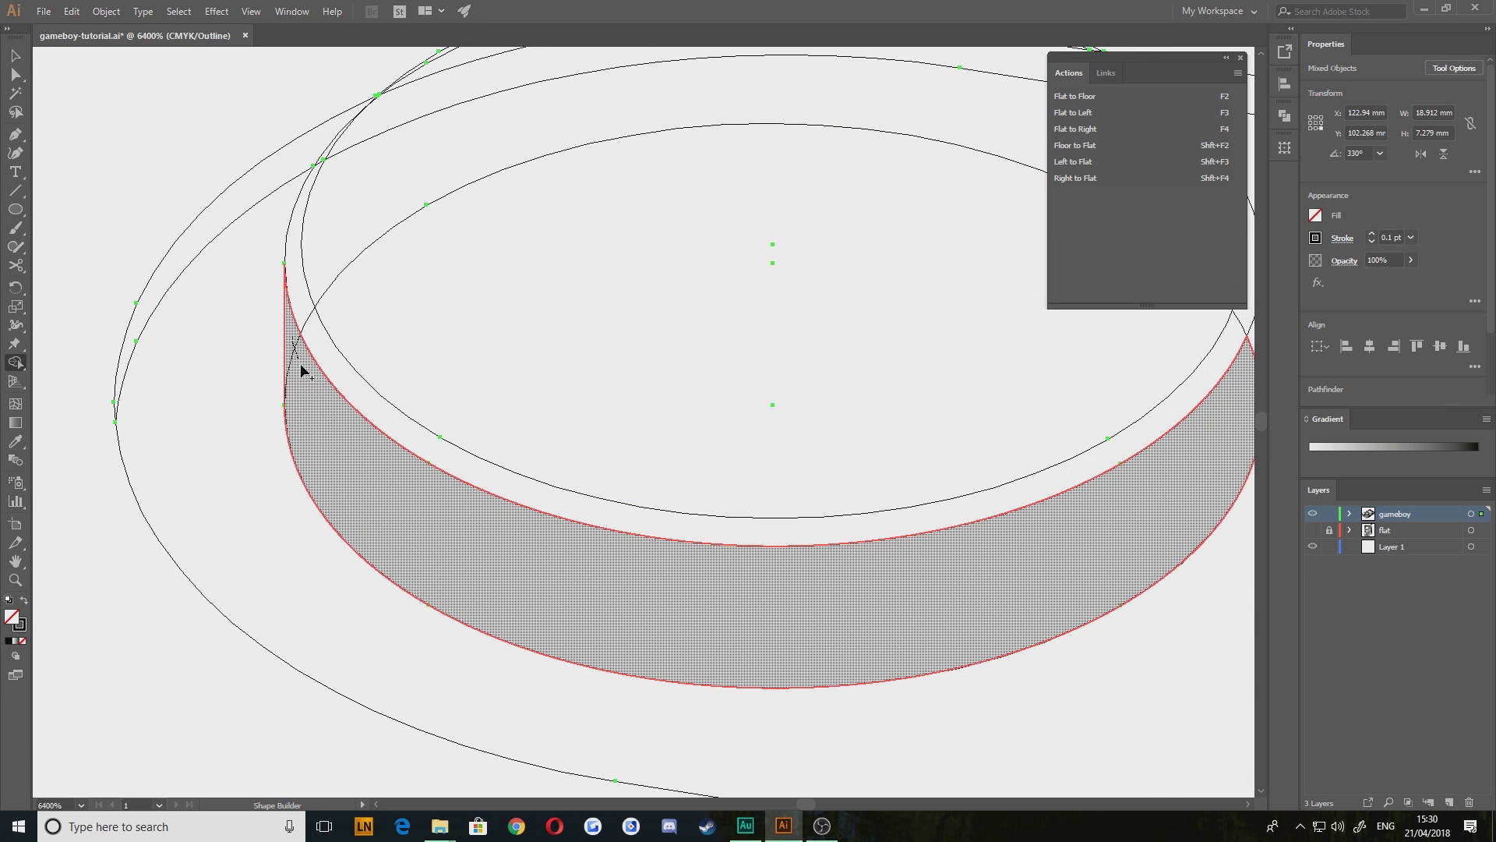
mouse_move(296, 355)
mouse_down()
mouse_move(395, 490)
mouse_move(615, 585)
mouse_move(898, 586)
mouse_move(1136, 518)
mouse_up()
drag(1250, 349, 1253, 348)
drag(833, 420, 692, 503)
key(ctrl+z)
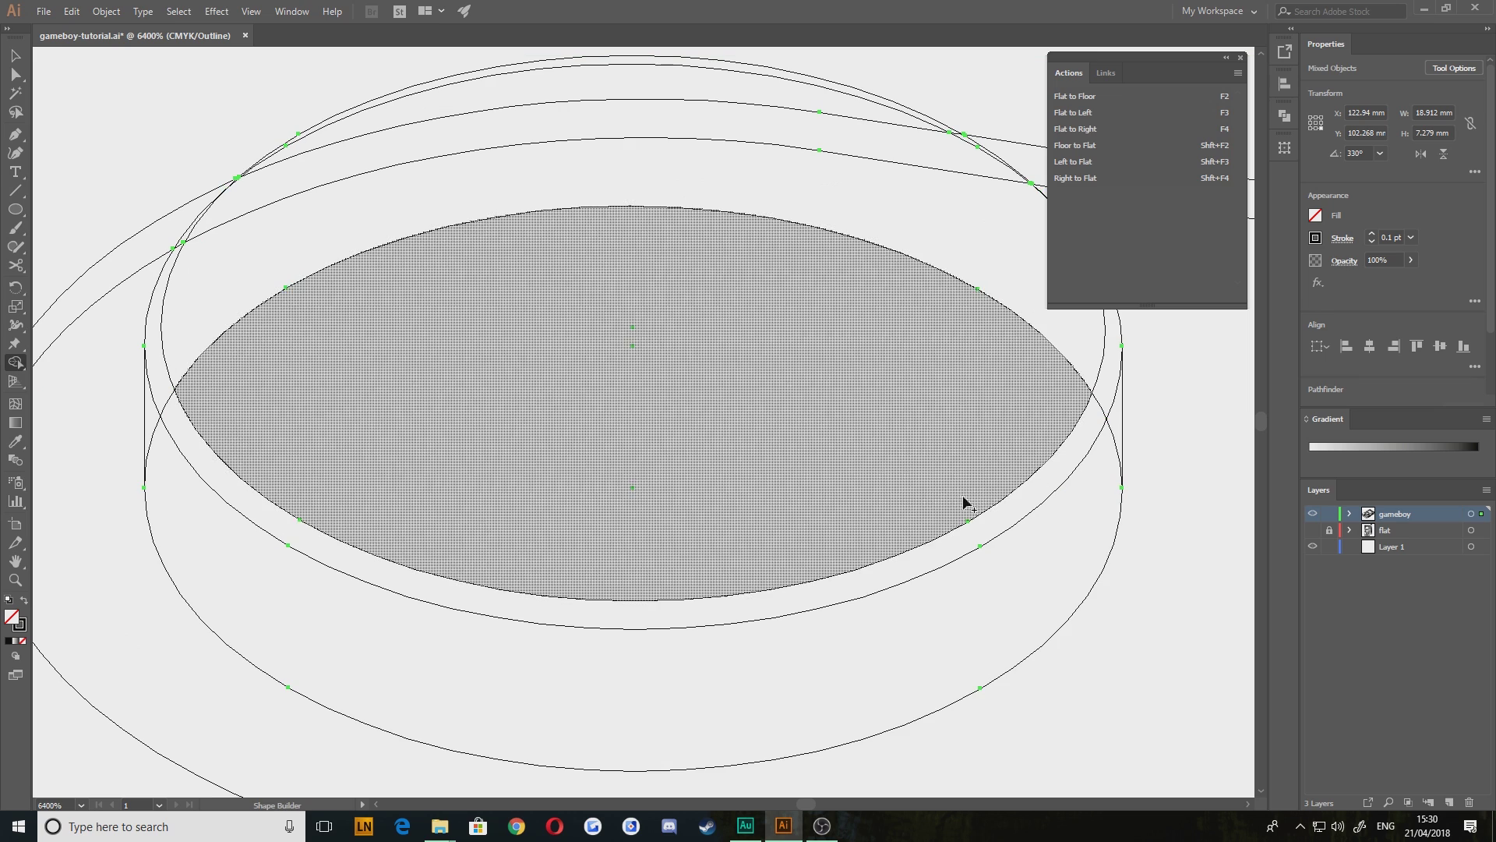
click(967, 503)
Extend the lower end of the B button's right vertical side line well past the edge of the base ellipse
click(15, 75)
drag(1136, 460, 1067, 442)
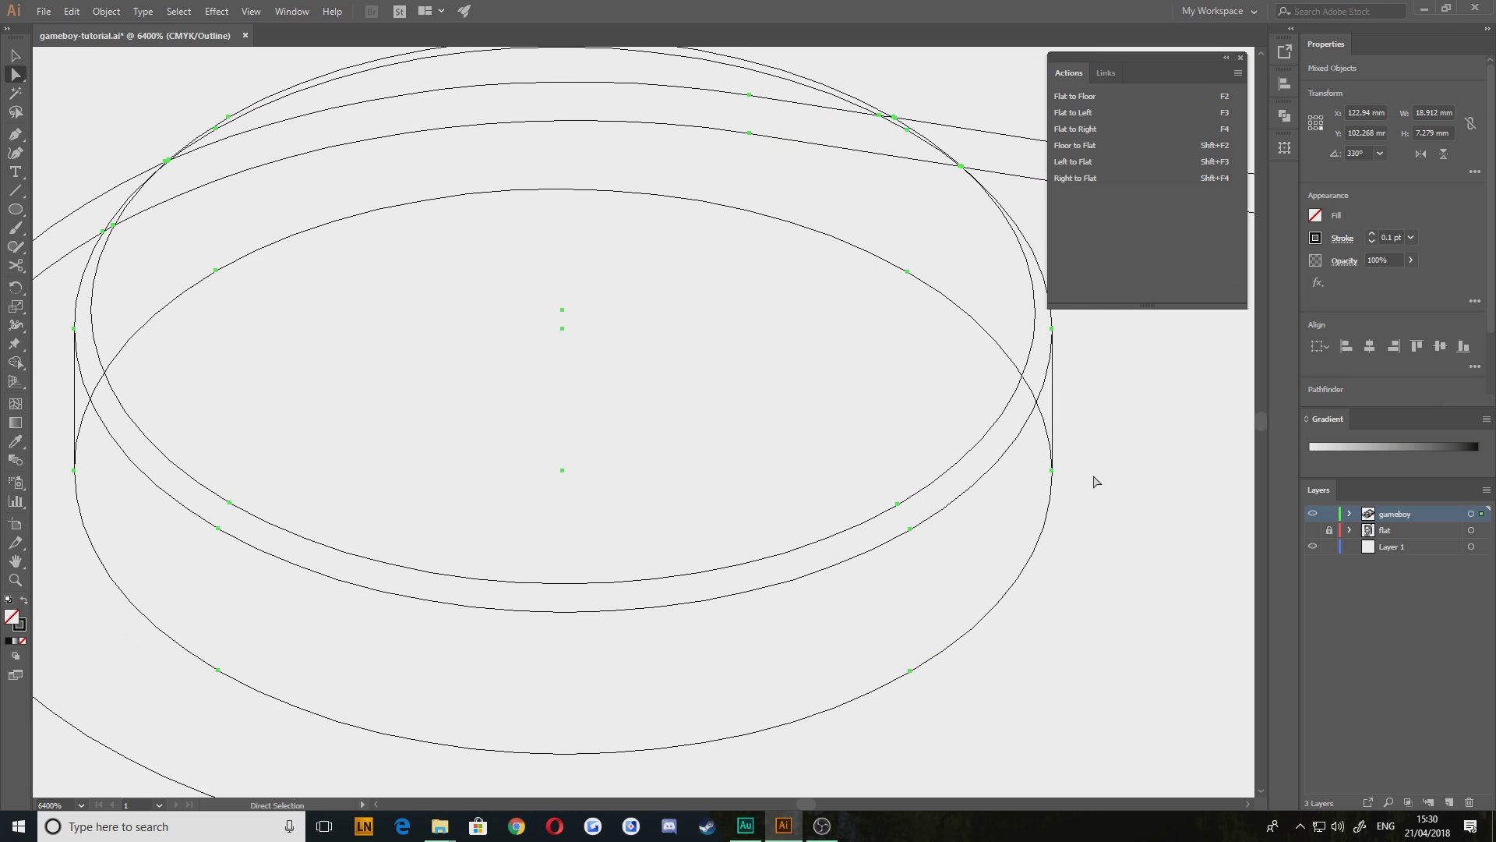
click(1097, 487)
scroll(1087, 503, up, 2)
click(1016, 464)
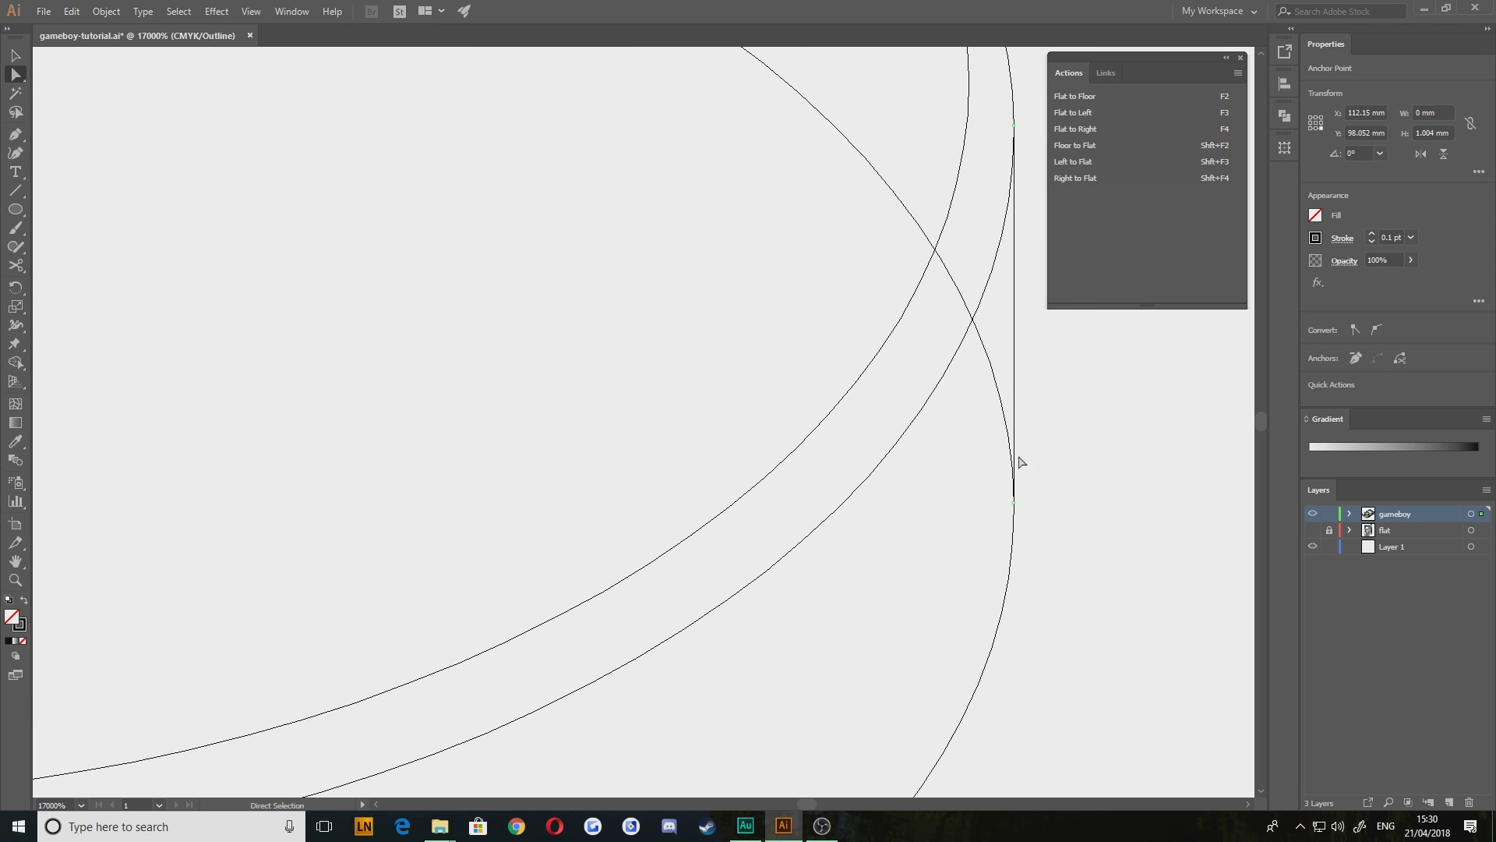
drag(1015, 502, 1040, 744)
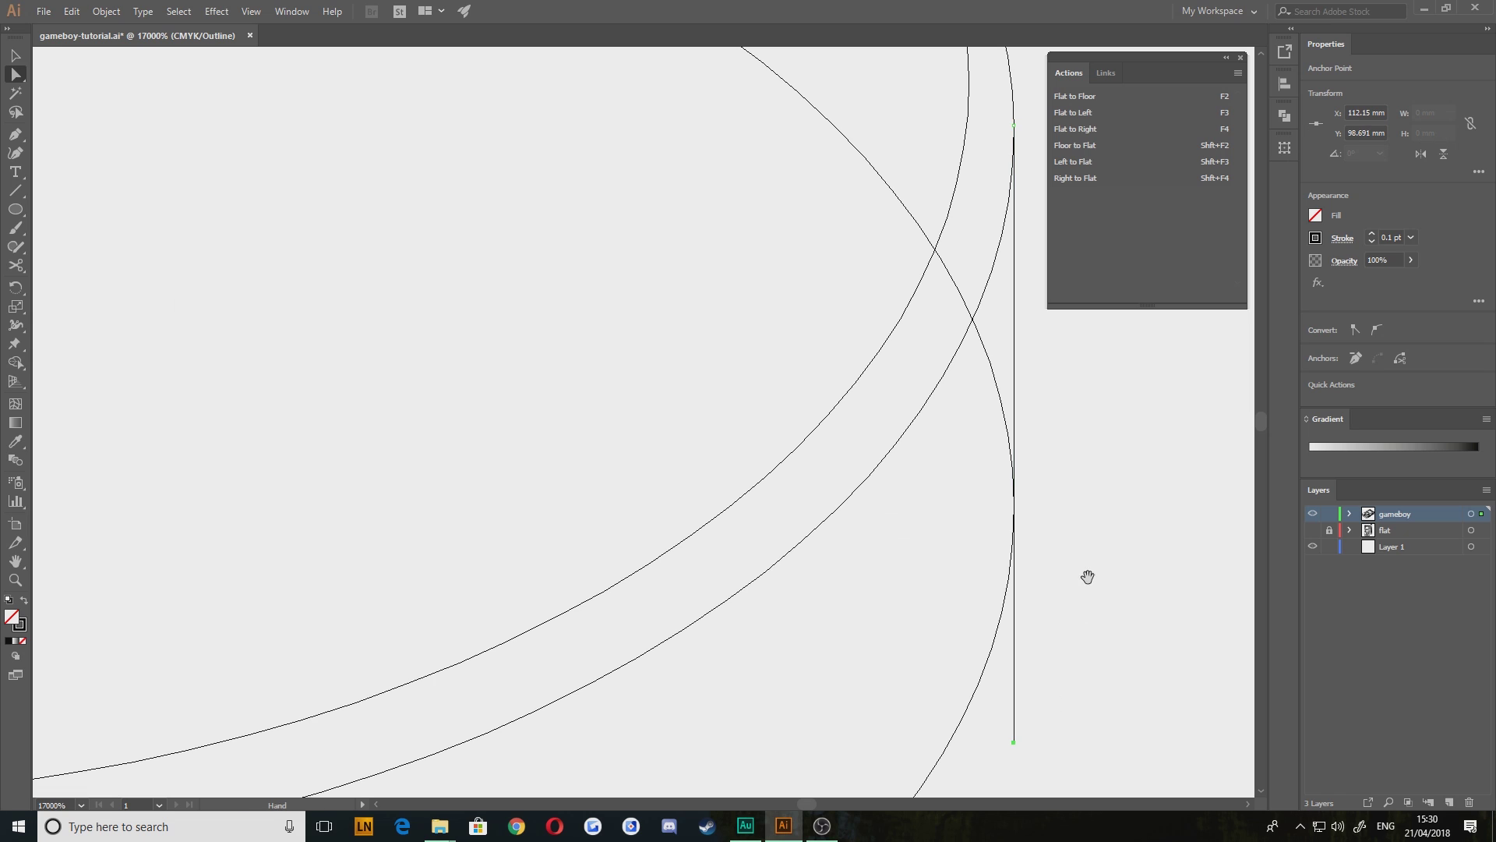
drag(1086, 574, 1116, 573)
scroll(1019, 575, down, 3)
drag(901, 655, 916, 571)
Move the lower end of the B button's right side line back up onto the base ellipse's side point
drag(1099, 699, 254, 133)
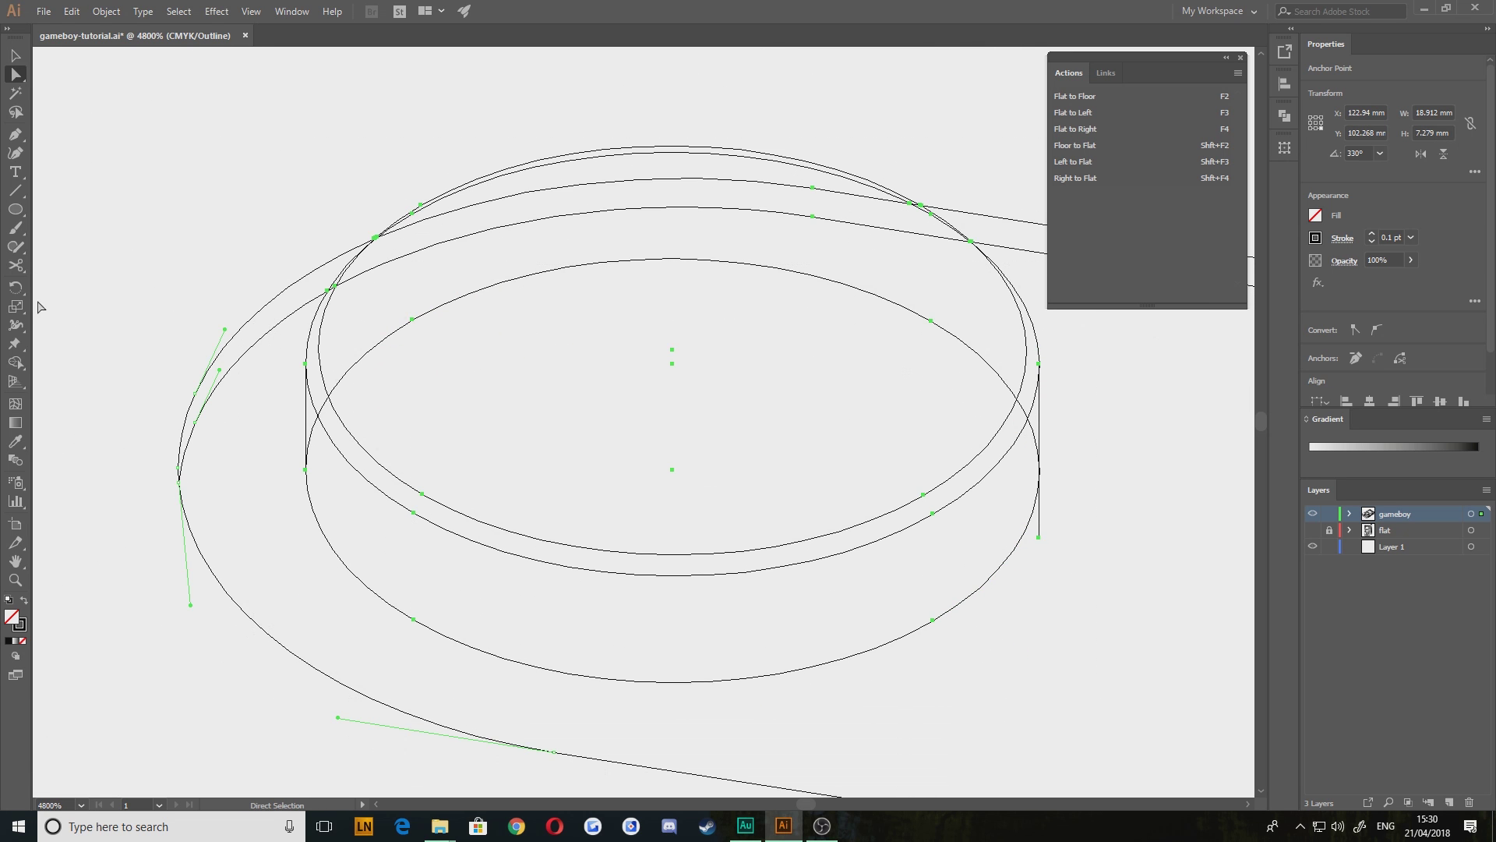
click(15, 363)
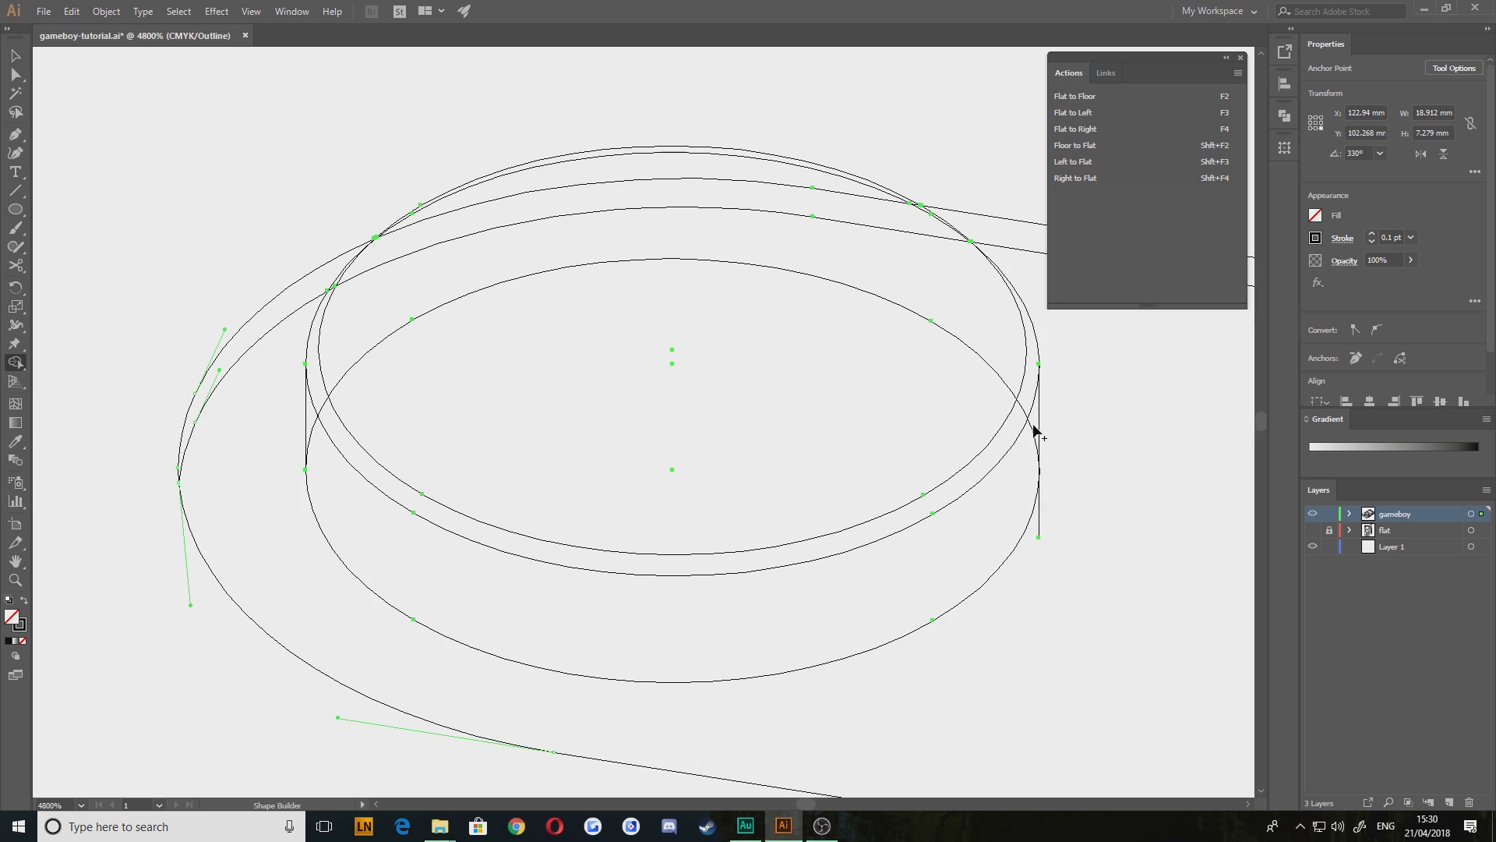
click(15, 72)
click(1089, 544)
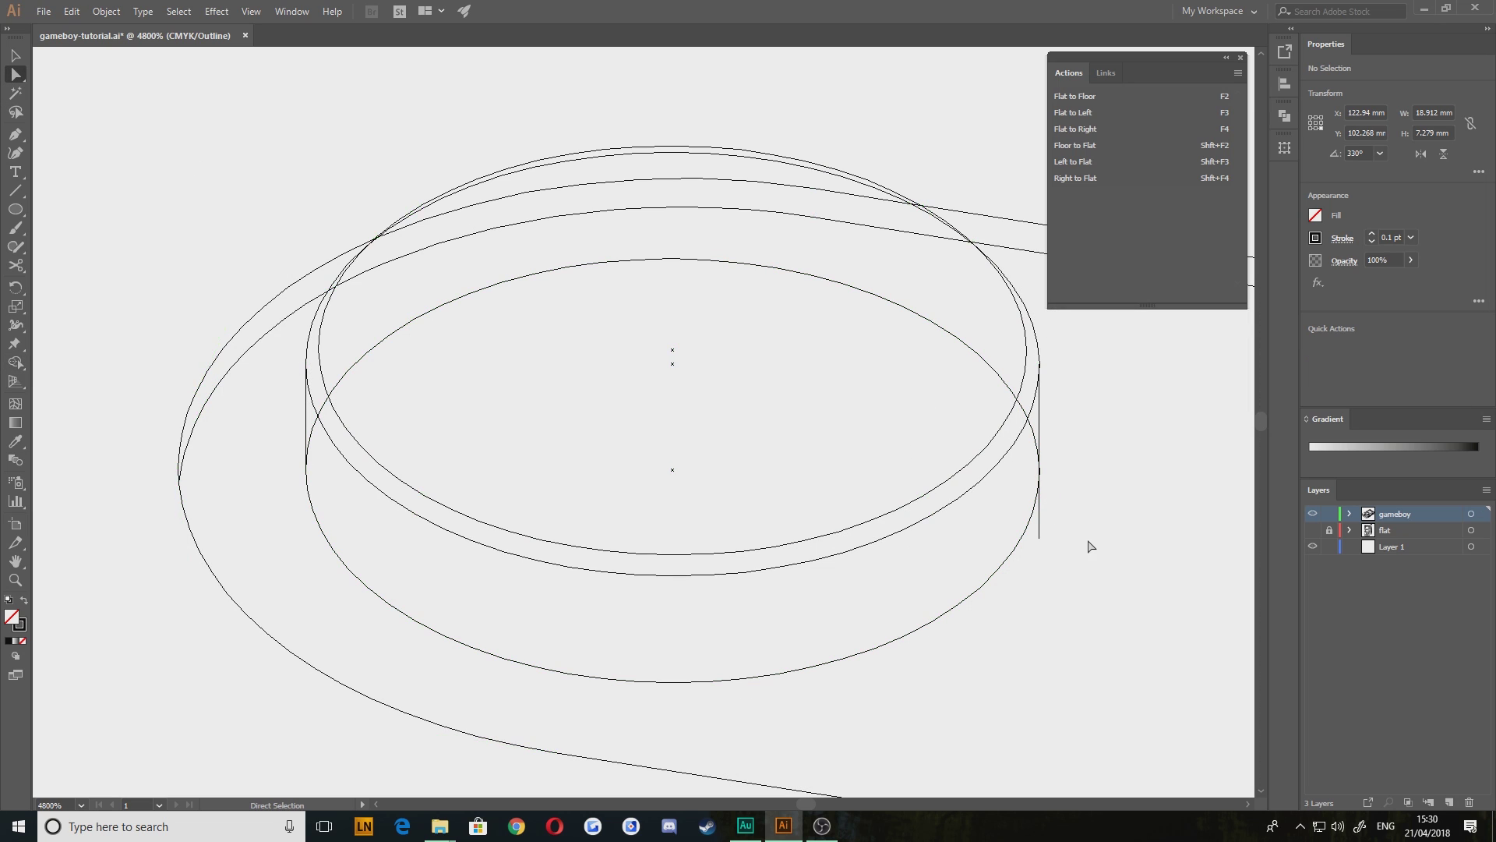
scroll(1070, 548, up, 5)
drag(942, 395, 882, 518)
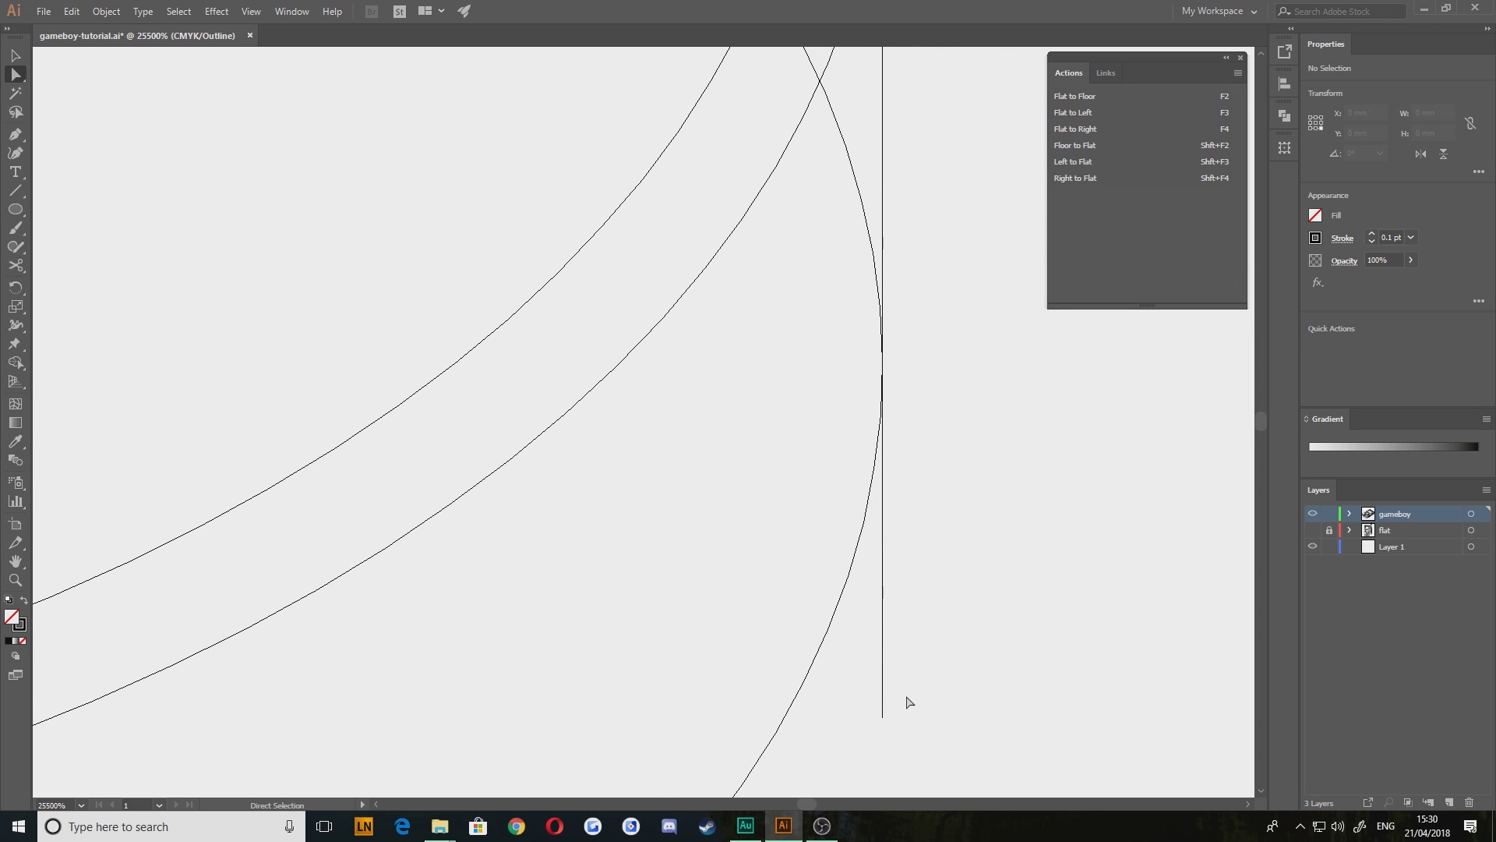
drag(882, 717, 883, 363)
scroll(918, 410, down, 4)
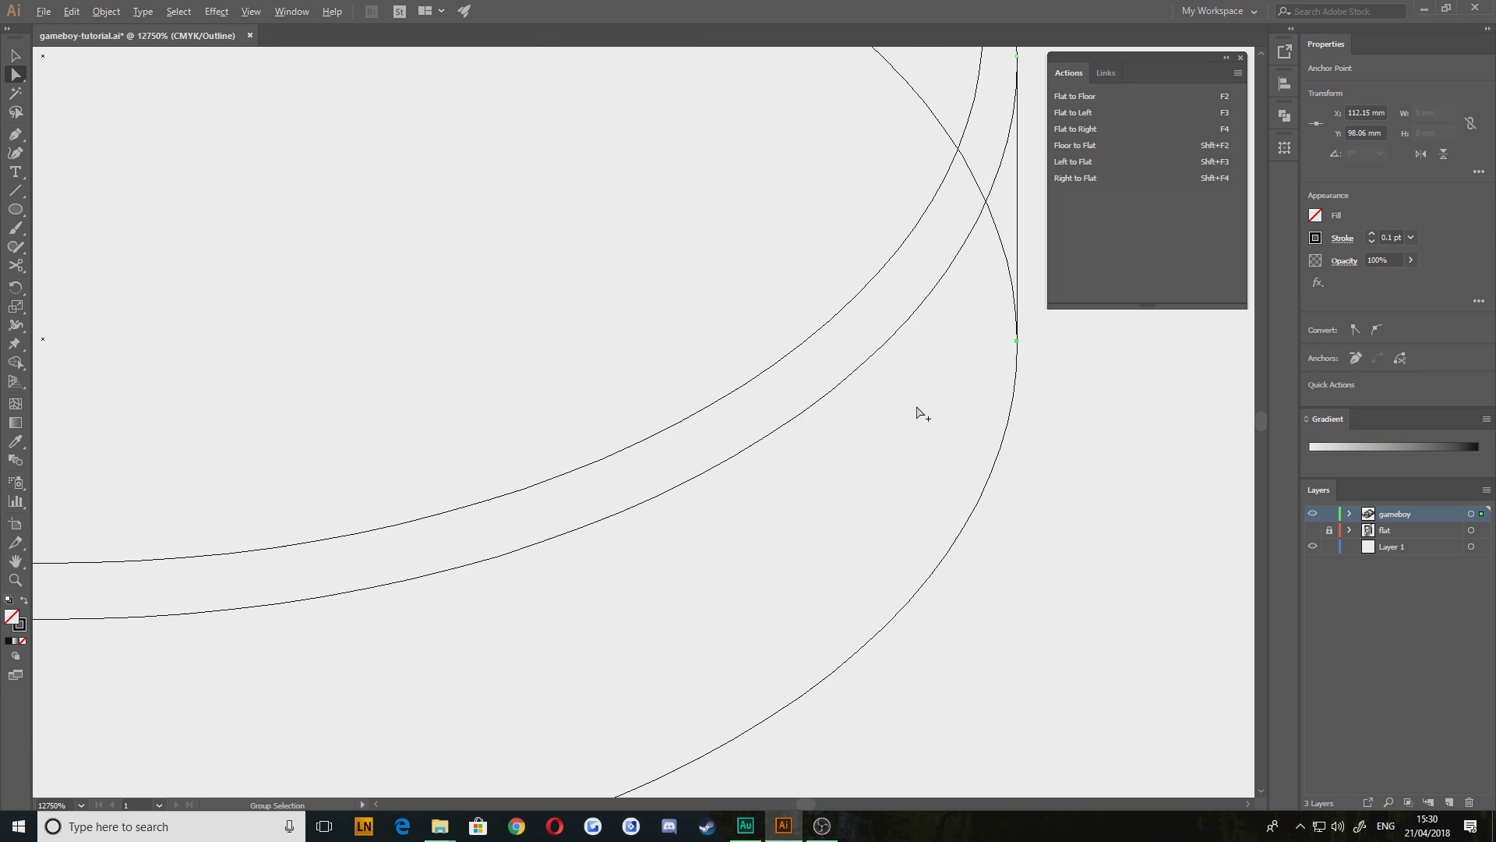
drag(748, 462, 949, 558)
key(ctrl+minus)
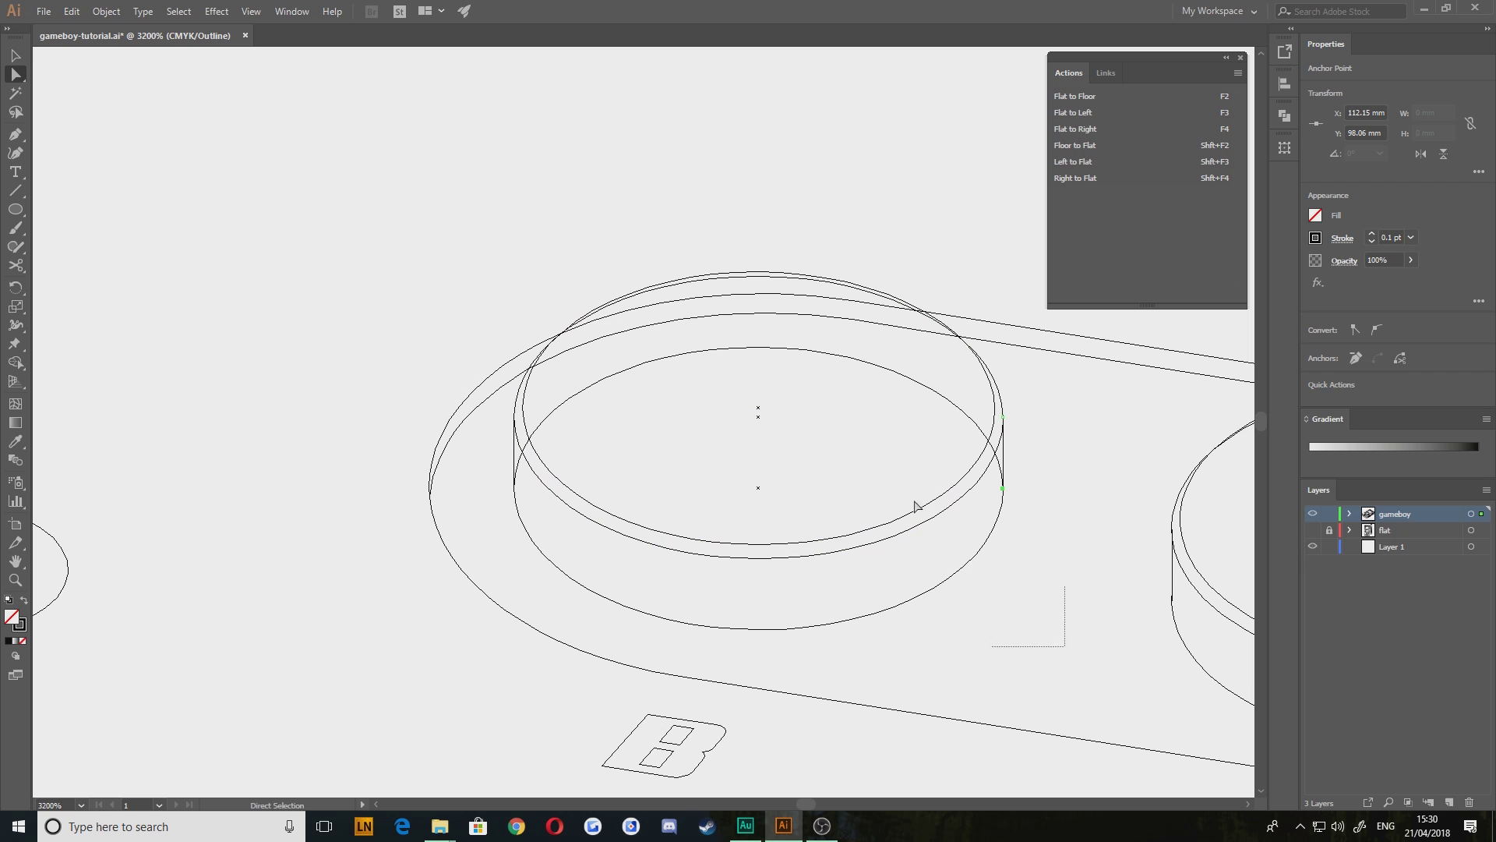
drag(916, 505, 472, 248)
click(15, 363)
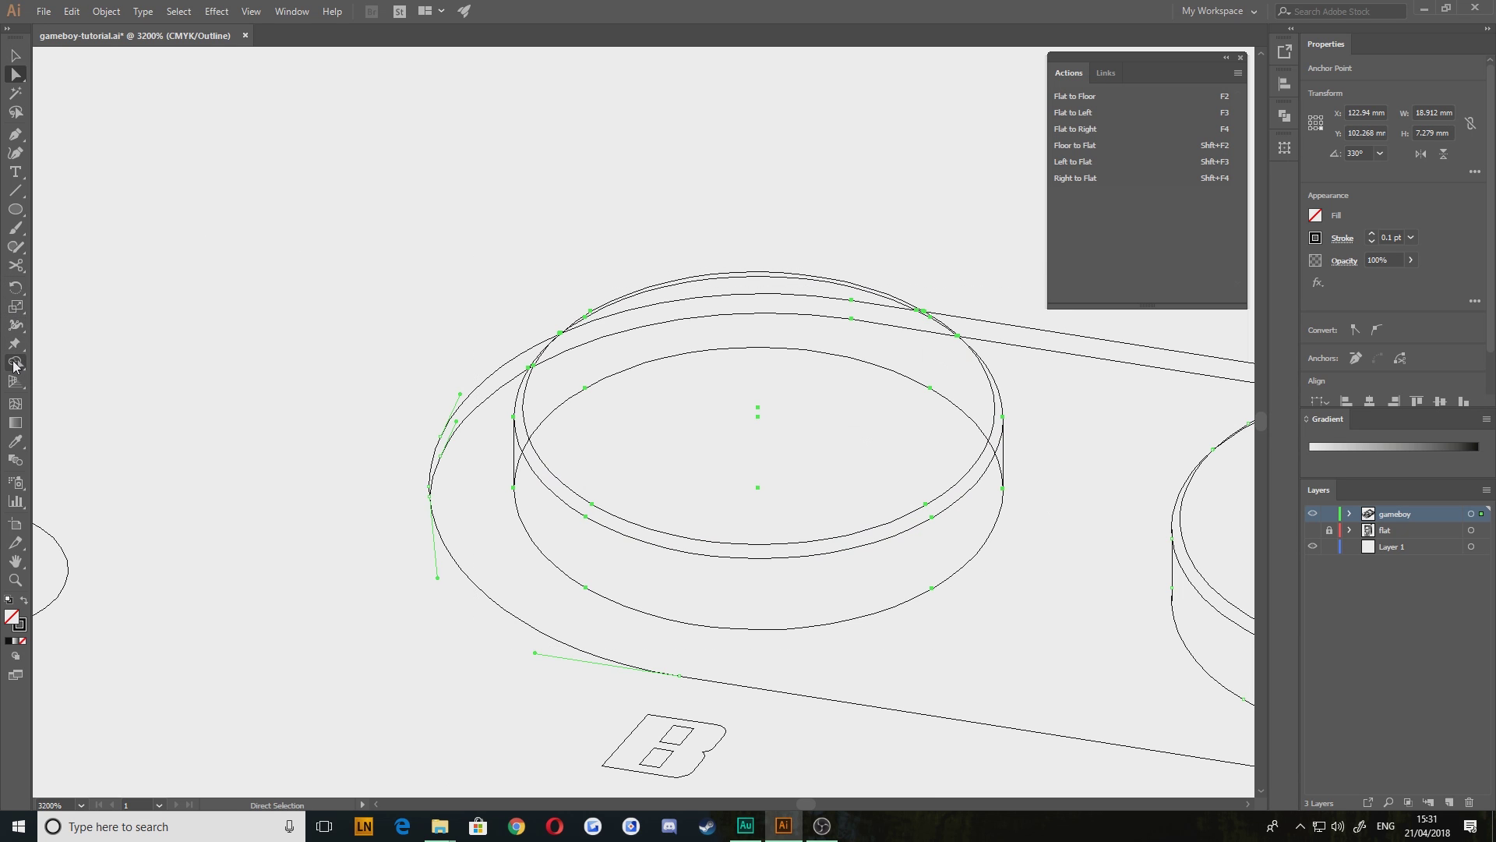
scroll(1027, 521, up, 10)
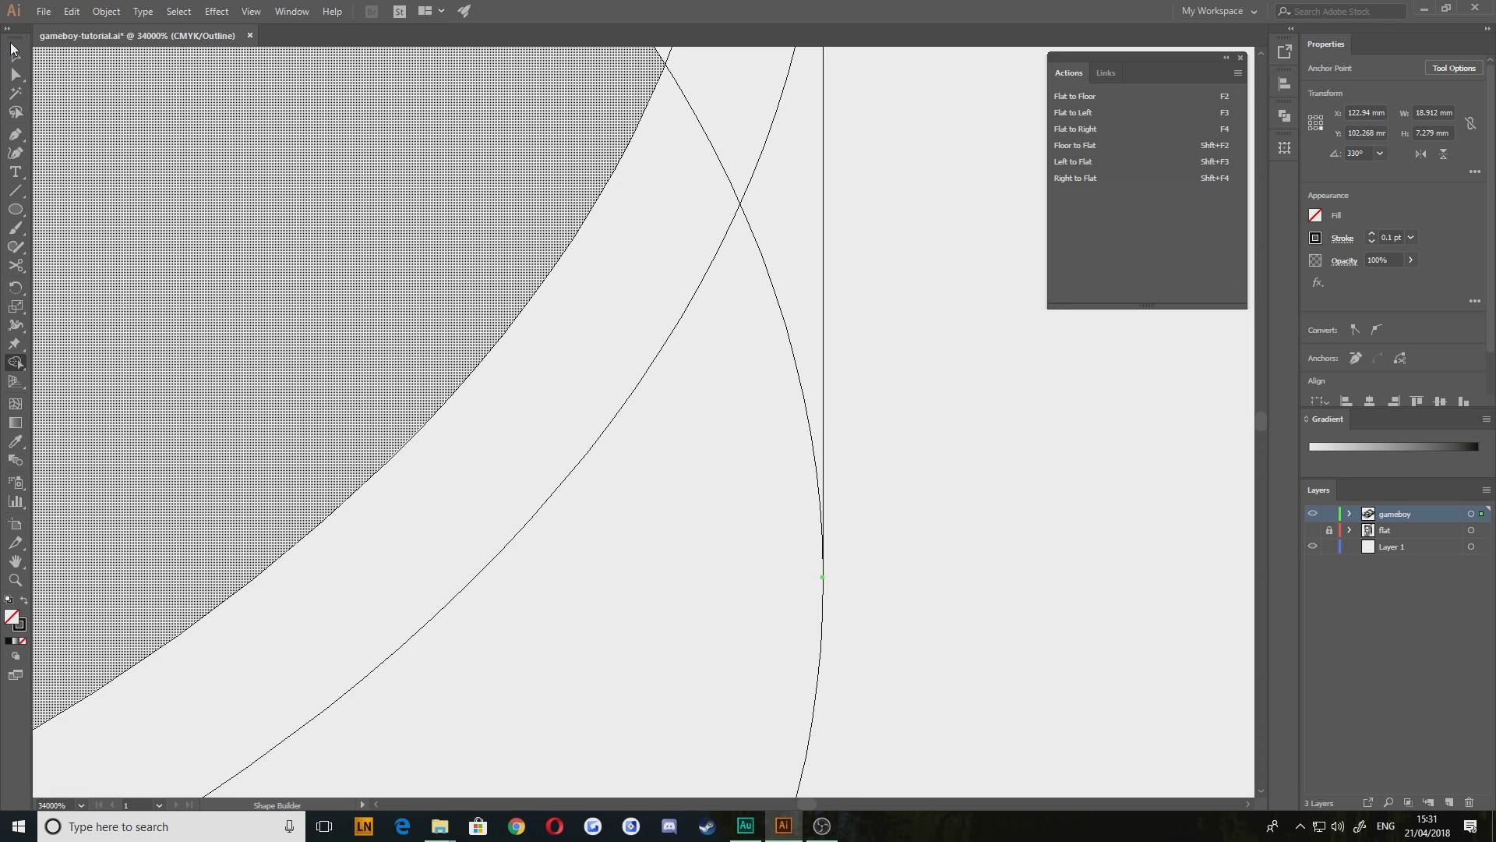
Select the B button's right side line and stretch it downward past the base ellipse to about 1.264 mm long
click(13, 52)
click(813, 240)
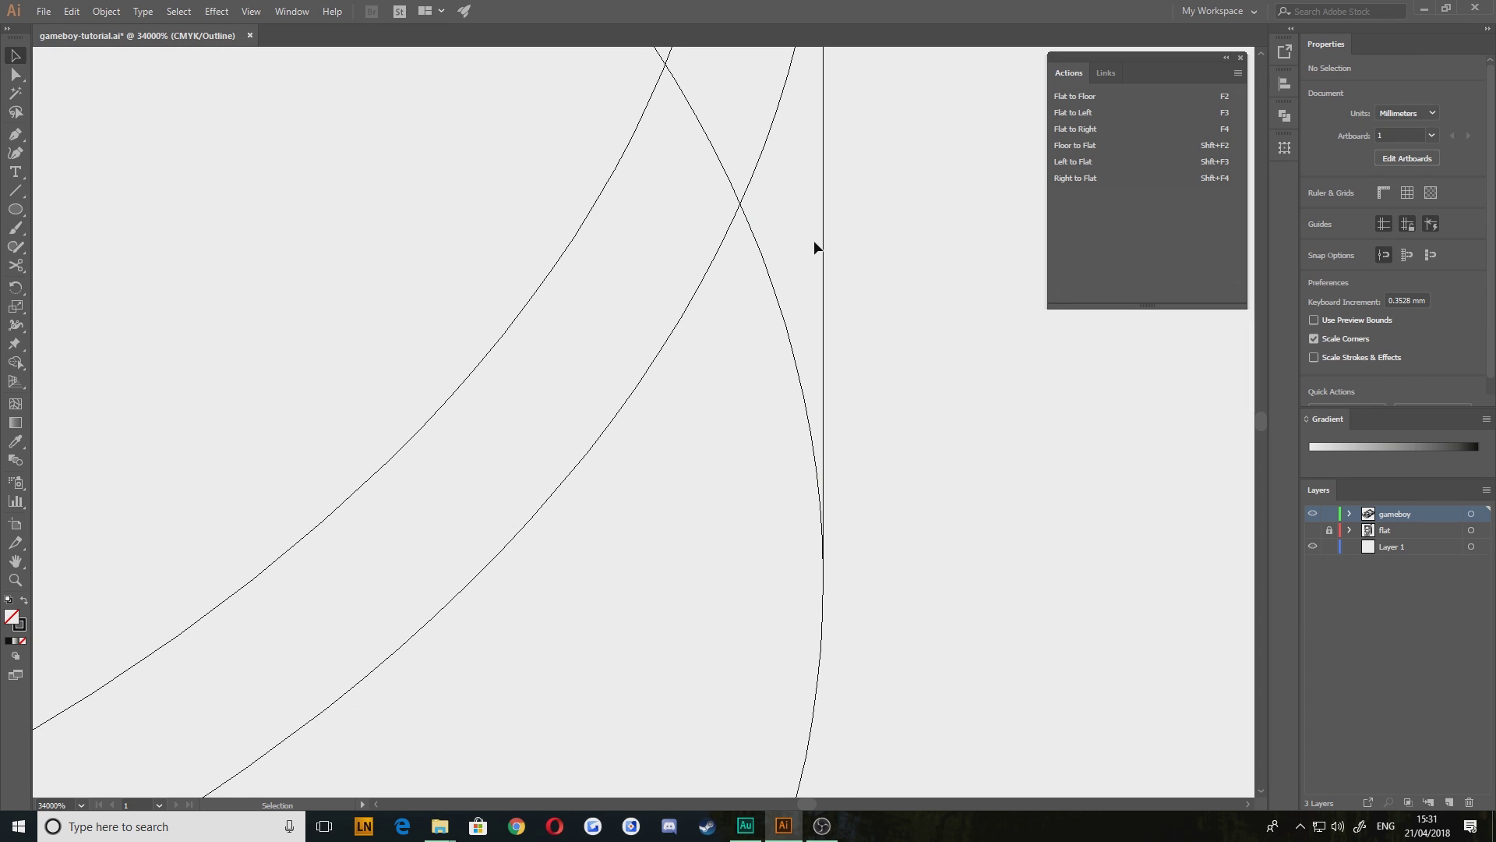
click(821, 239)
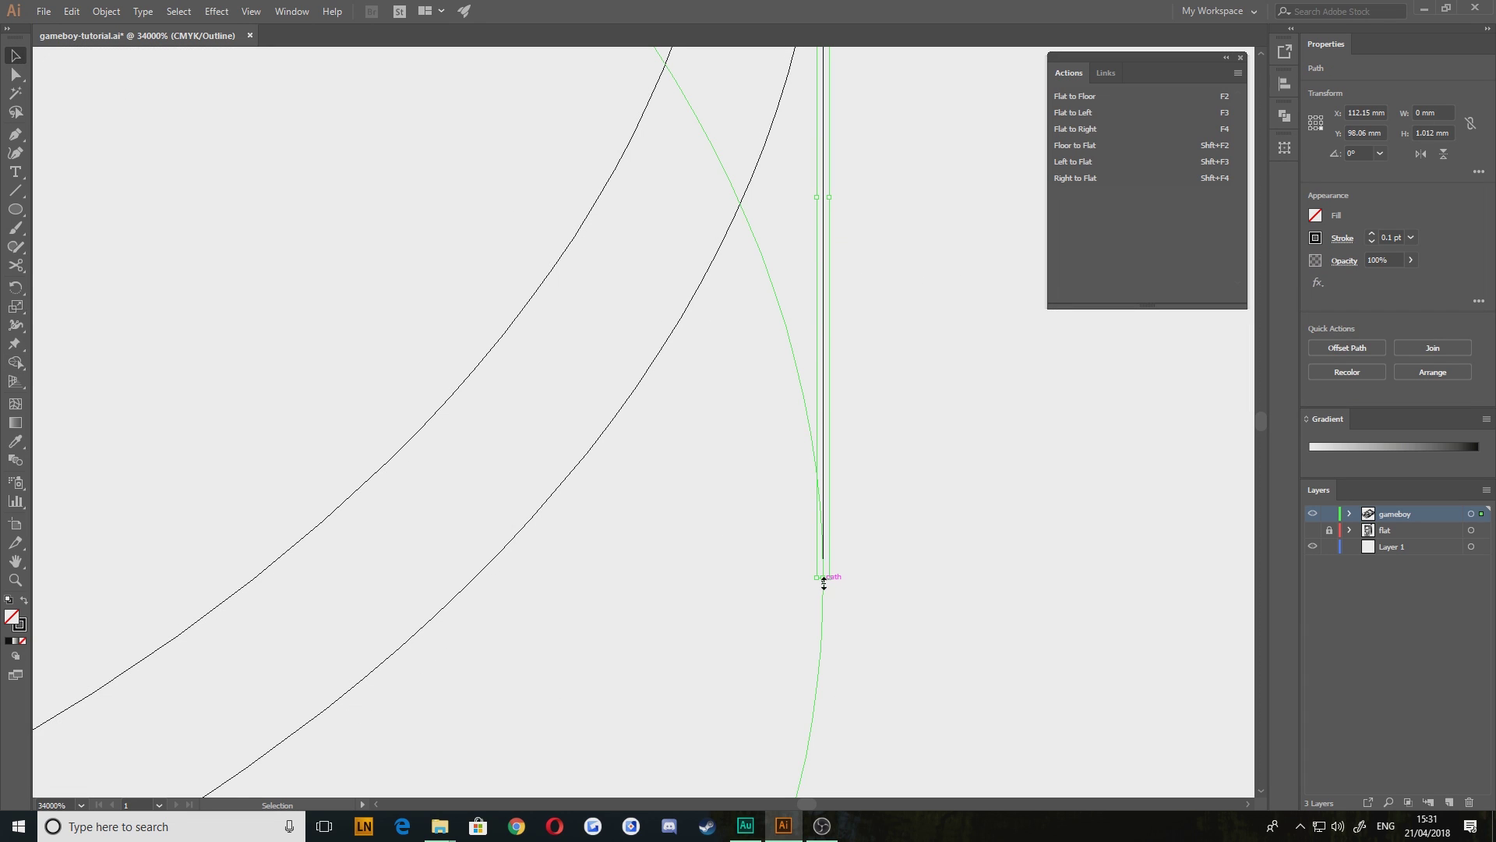
drag(823, 578, 825, 767)
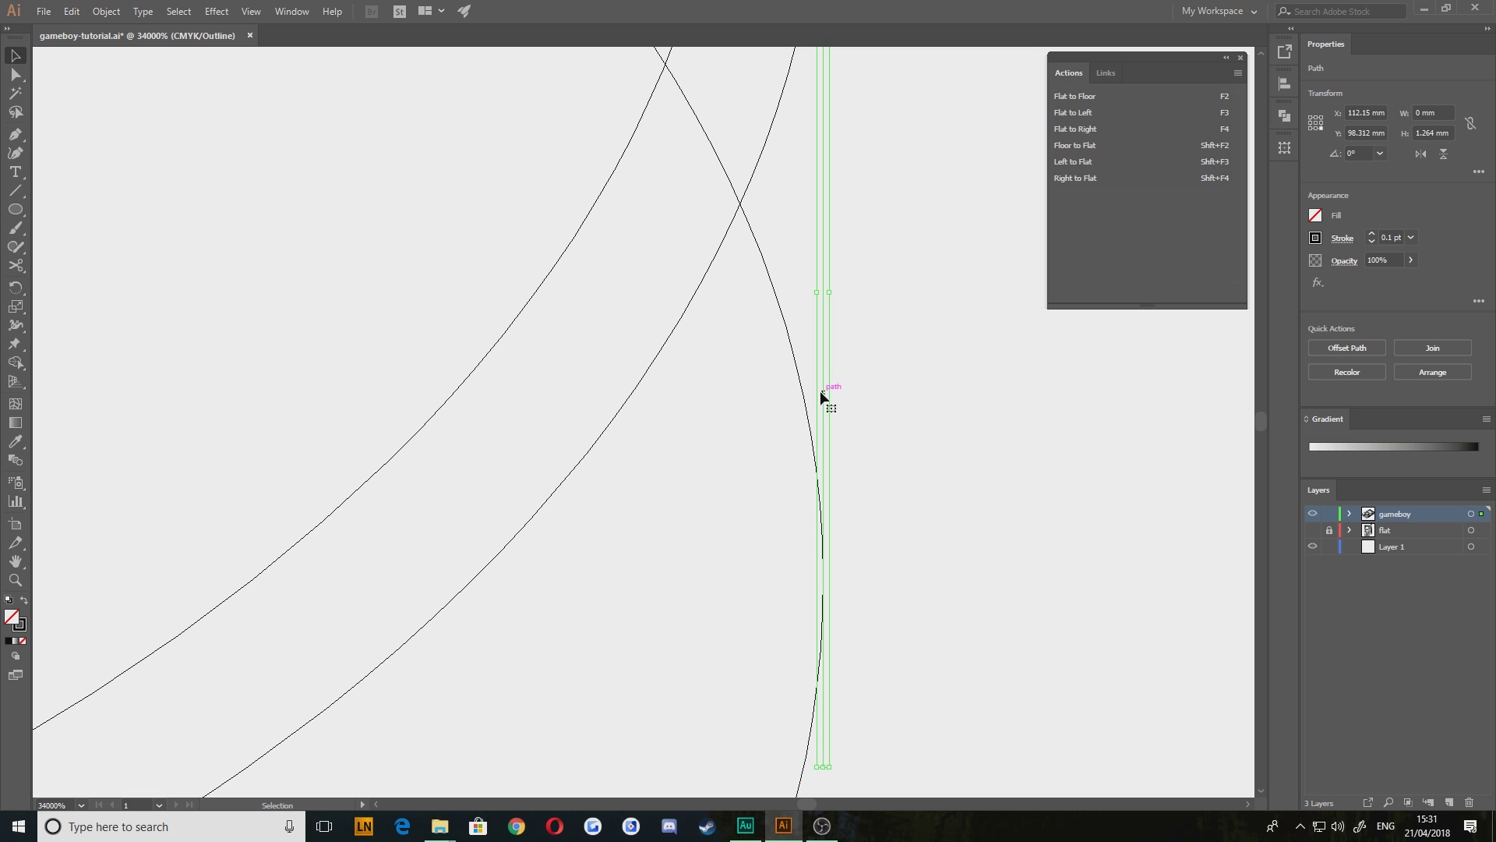
Undo a too large shift of the right side line, move it slightly left to about X 112.147 mm, and deselect it
drag(820, 395, 800, 397)
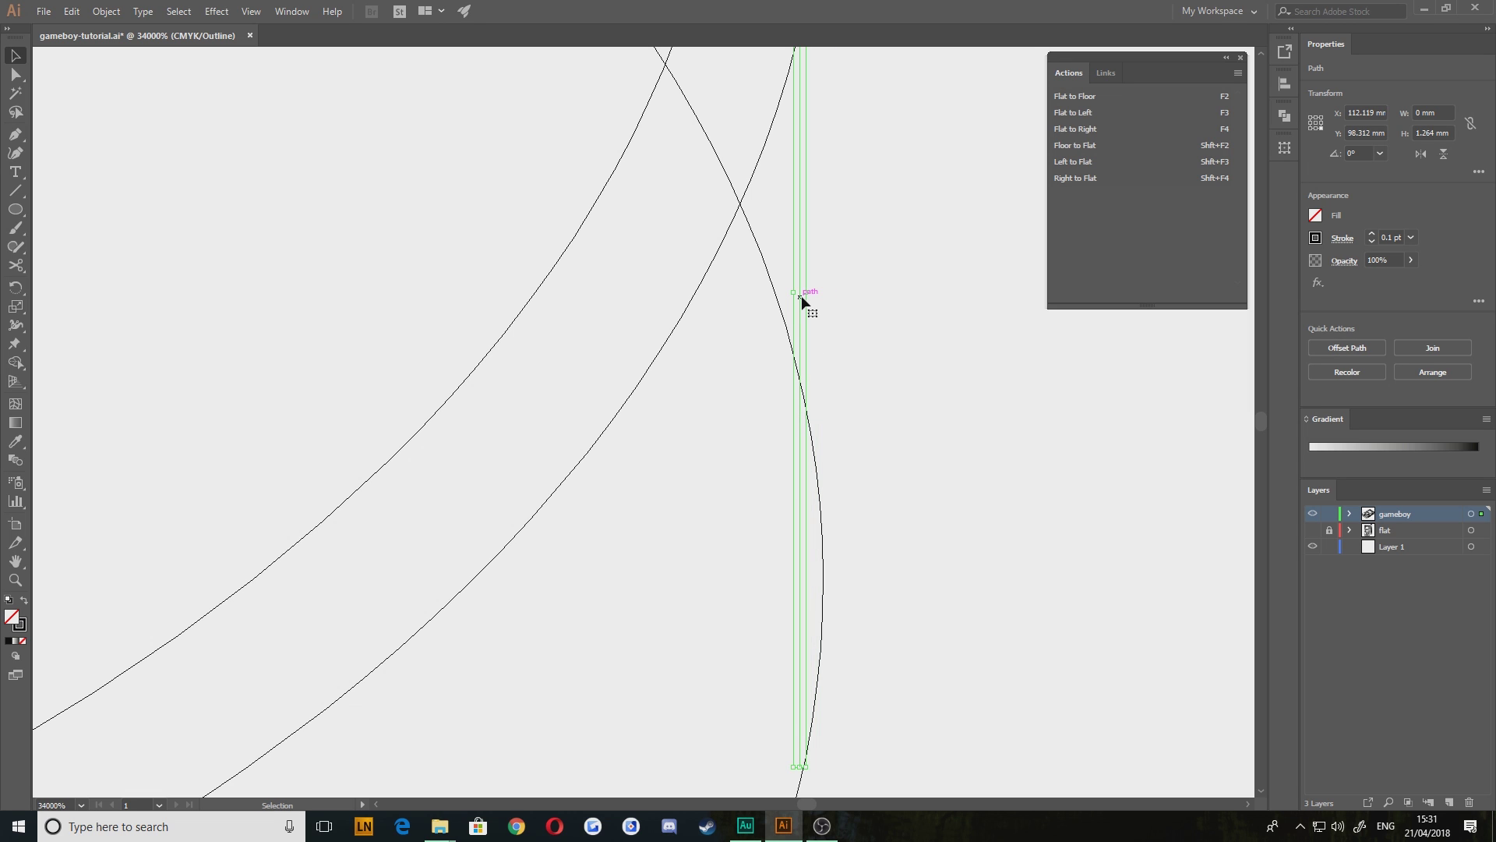
key(ctrl+z)
scroll(834, 461, up, 1)
drag(1060, 432, 771, 479)
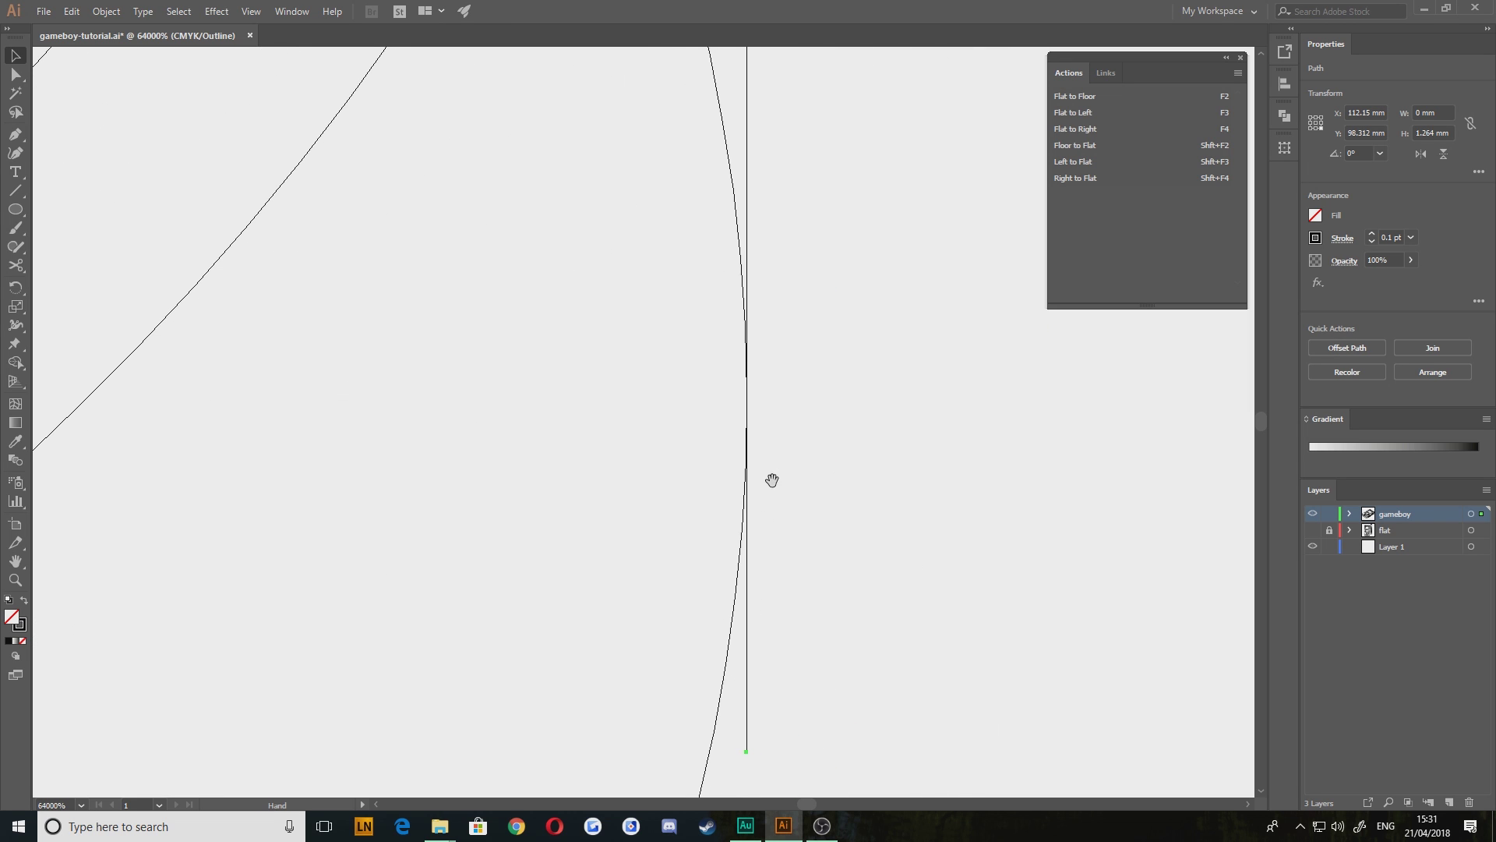
drag(745, 212, 739, 219)
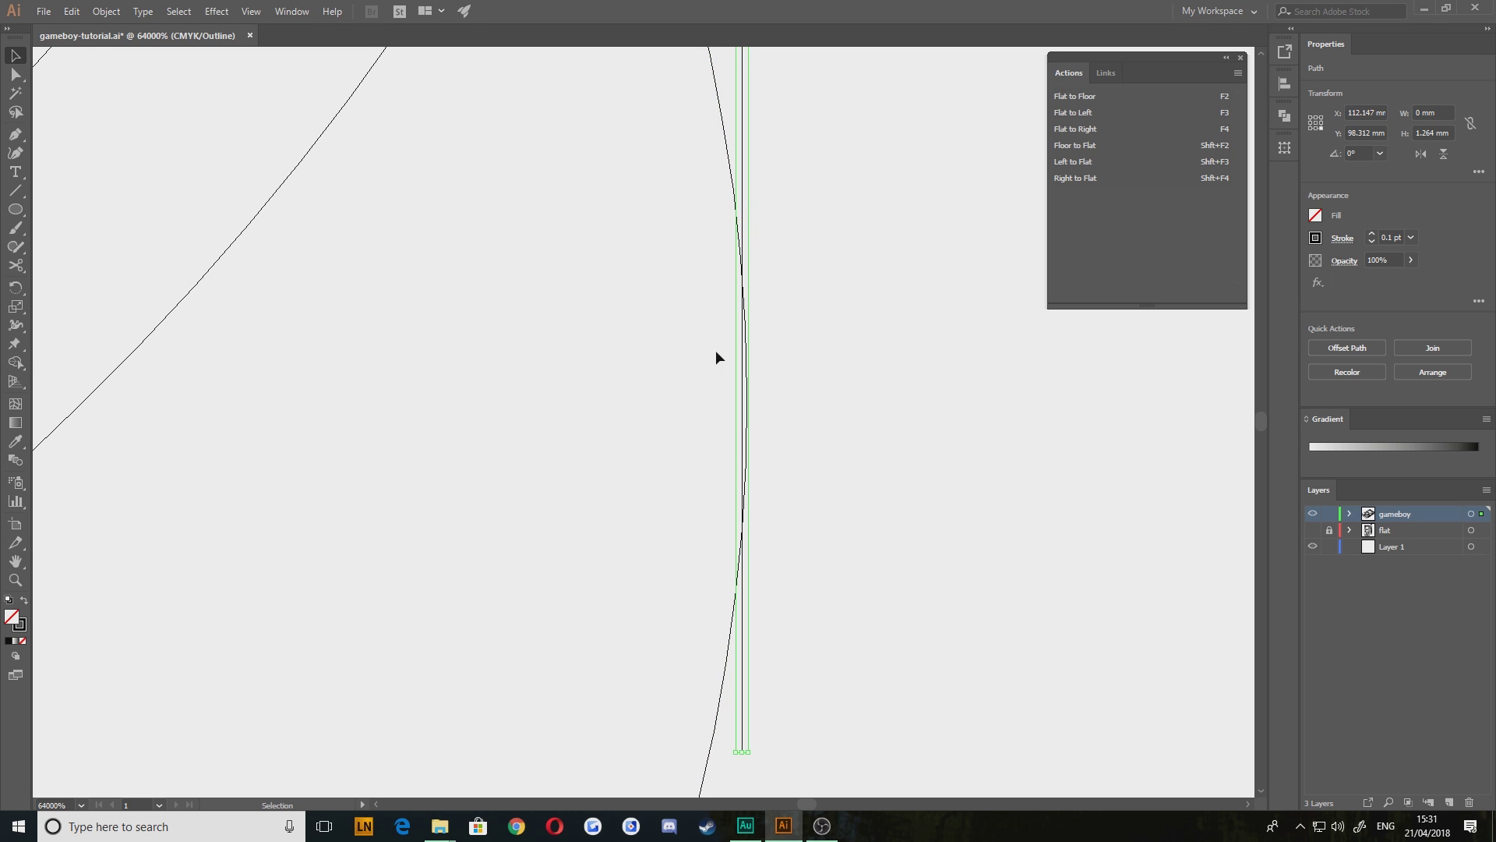
click(798, 371)
Select the B button and recess outlines and merge the B button's side wall regions into one shape with Shape Builder
scroll(826, 393, down, 8)
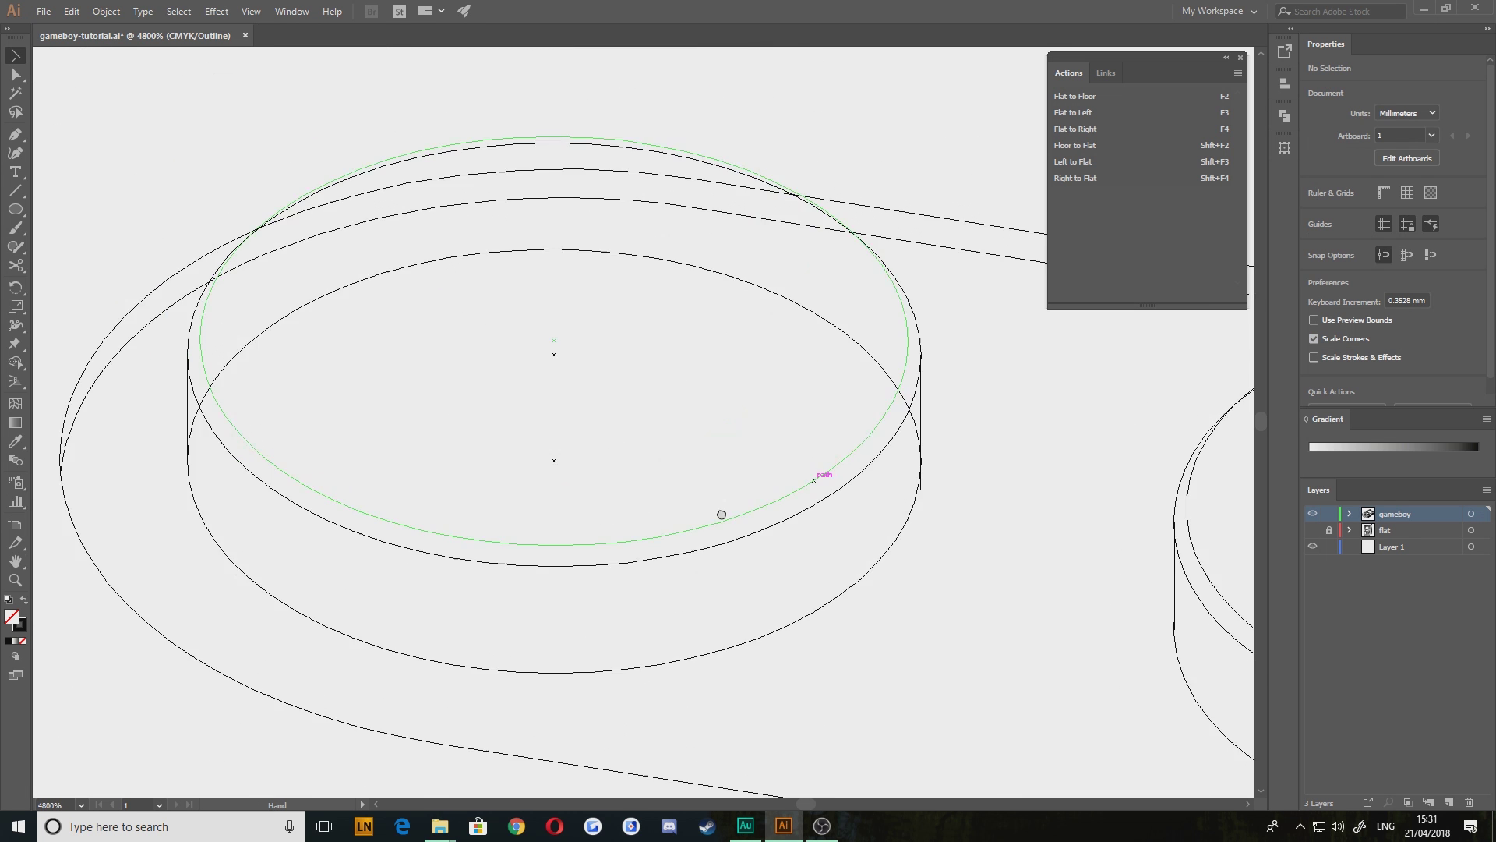
drag(1097, 721, 131, 249)
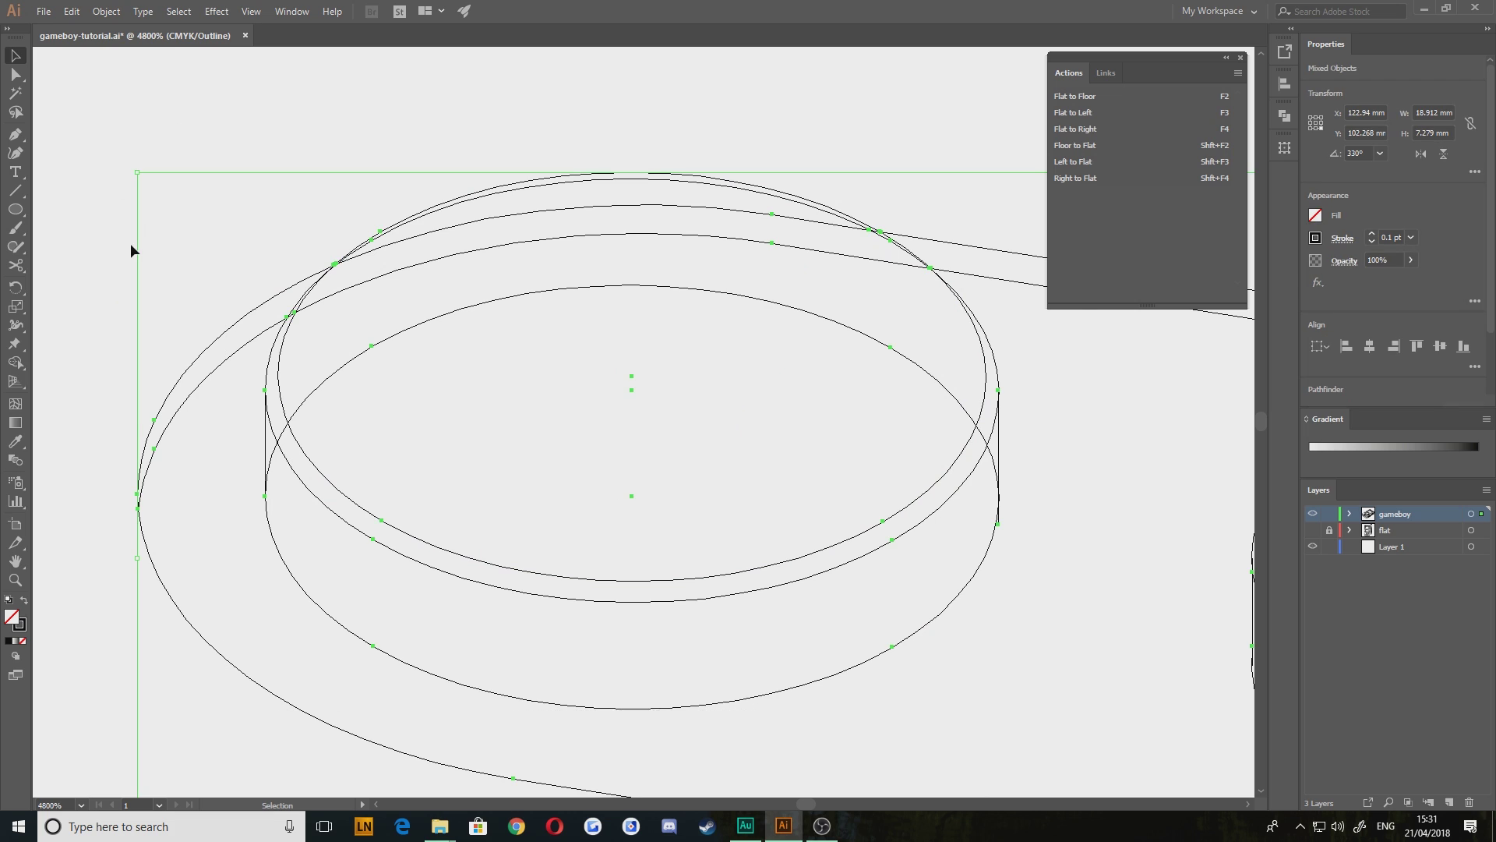
click(16, 363)
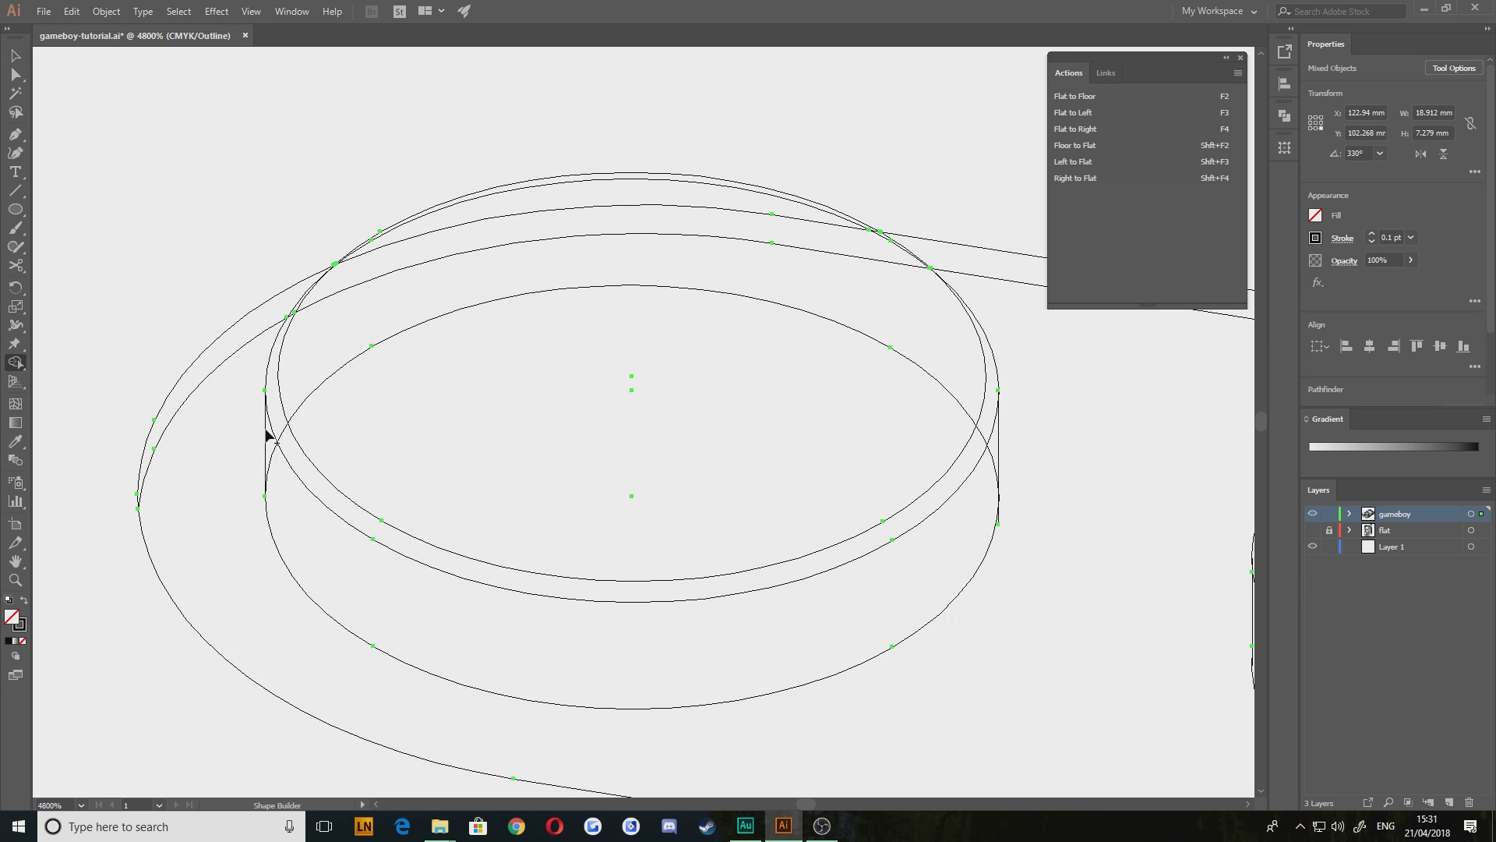
mouse_move(271, 449)
mouse_down()
mouse_move(422, 627)
mouse_move(645, 663)
mouse_move(859, 592)
mouse_up()
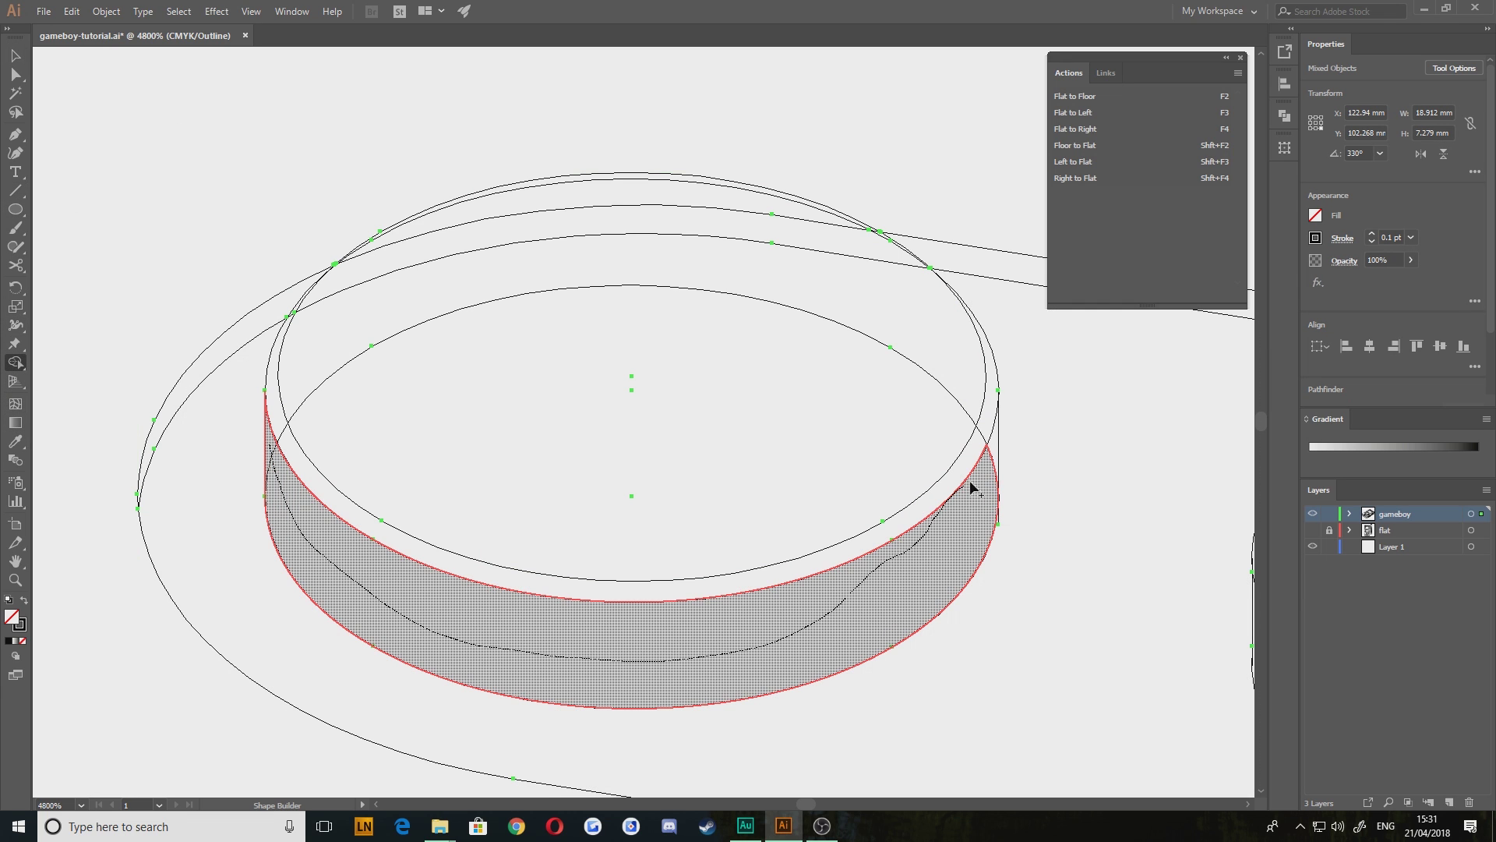
mouse_move(994, 460)
mouse_down()
mouse_move(995, 444)
mouse_move(990, 466)
mouse_move(969, 460)
mouse_up()
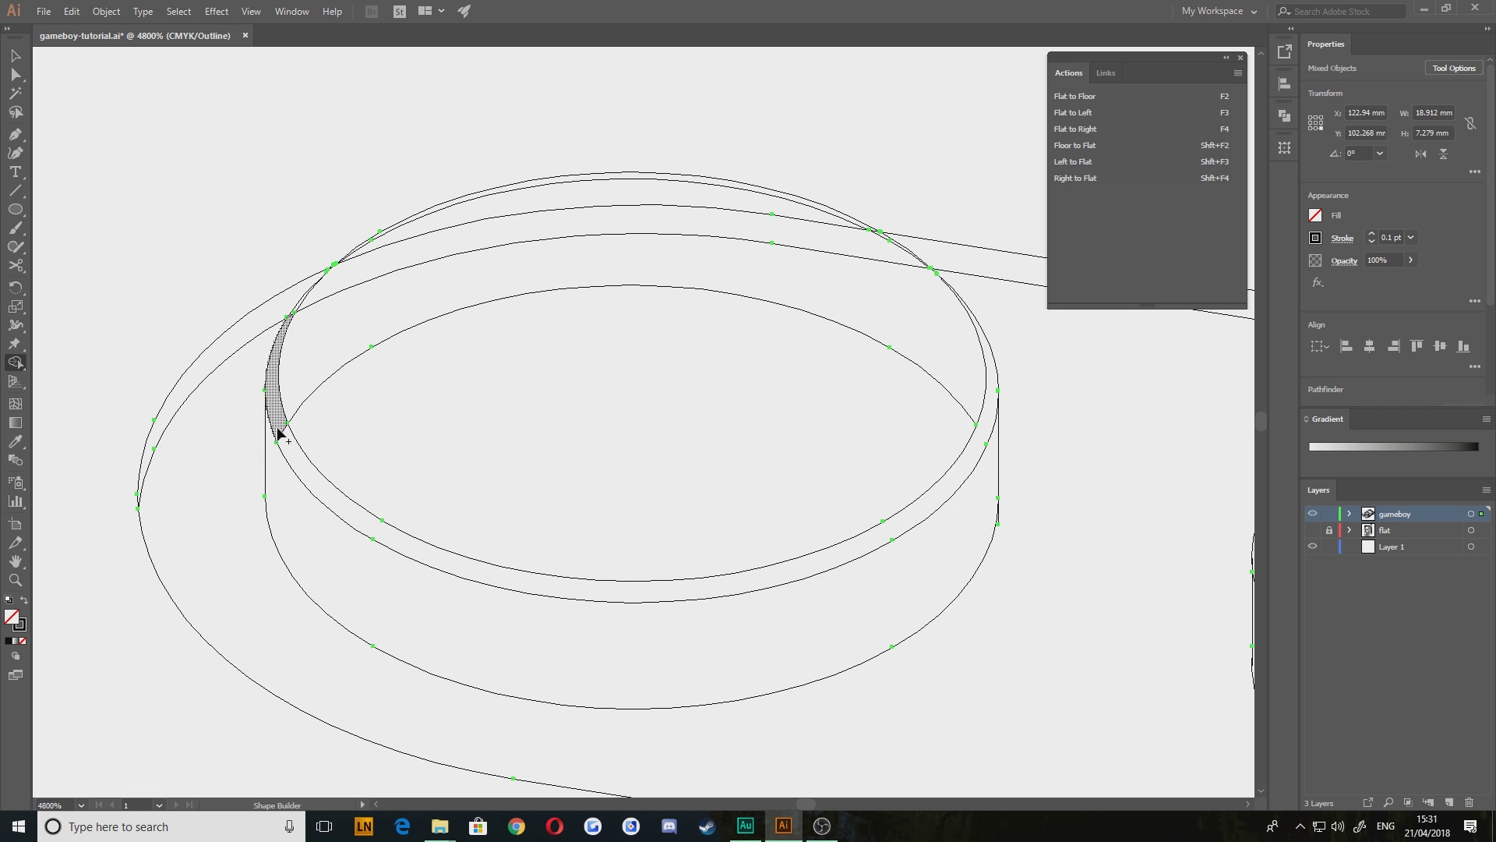
Merge the B button's rim pieces at the sides, and combine the regions inside its inset ellipse into one top face
mouse_move(277, 428)
mouse_down()
mouse_move(292, 436)
mouse_move(444, 361)
mouse_move(488, 227)
mouse_move(658, 203)
mouse_move(669, 224)
mouse_up()
drag(278, 420, 292, 446)
key(alt)
Merge the thin rim slivers along the B button's back edge where the recess lines cross it
scroll(302, 312, up, 4)
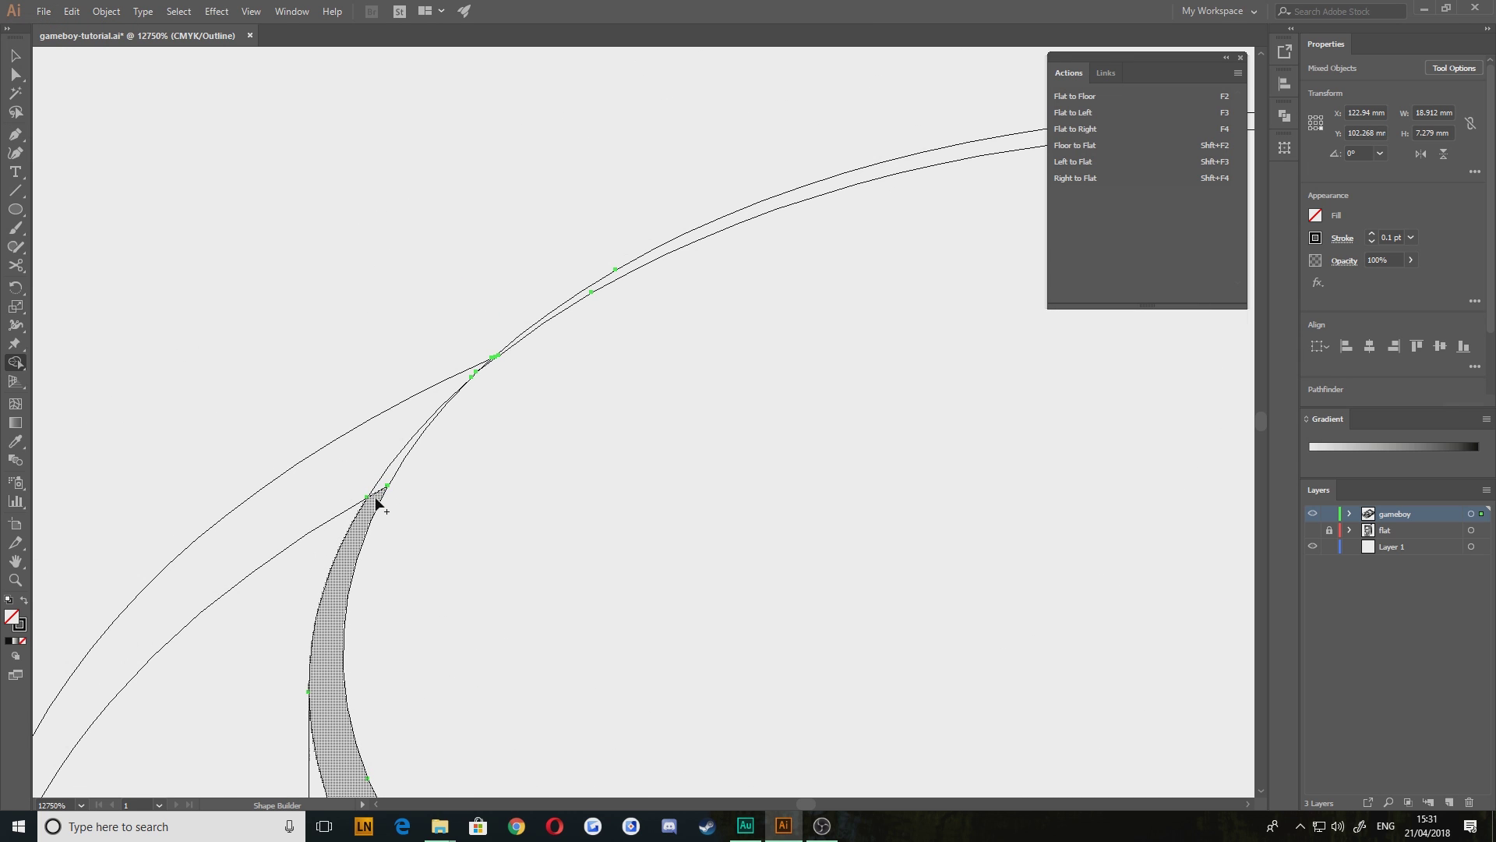
drag(384, 482, 388, 476)
key(space)
drag(528, 377, 183, 583)
key(space)
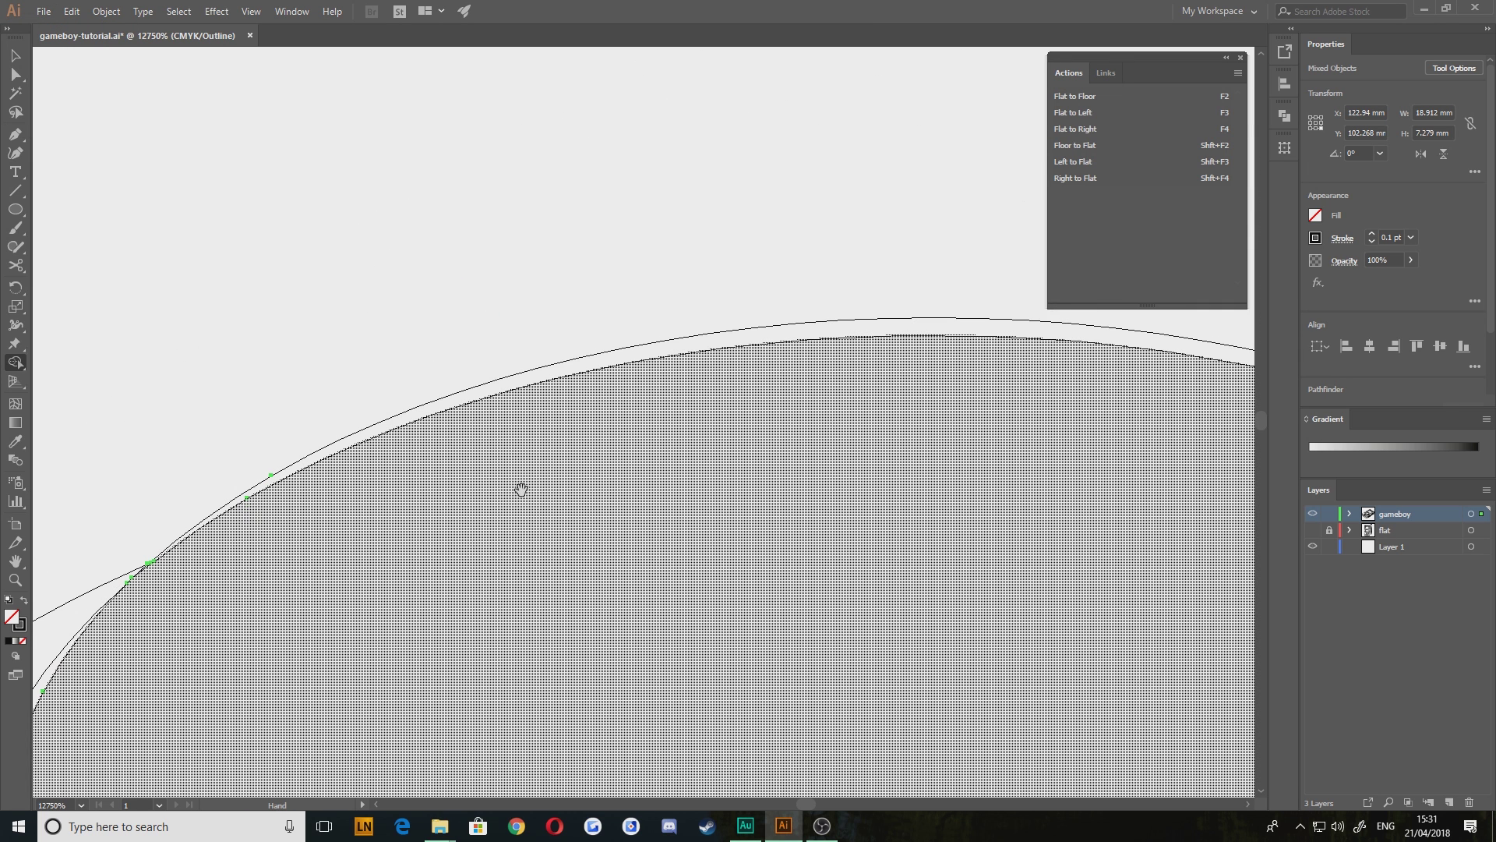
mouse_move(1143, 558)
mouse_down()
mouse_move(364, 441)
mouse_move(242, 394)
mouse_up()
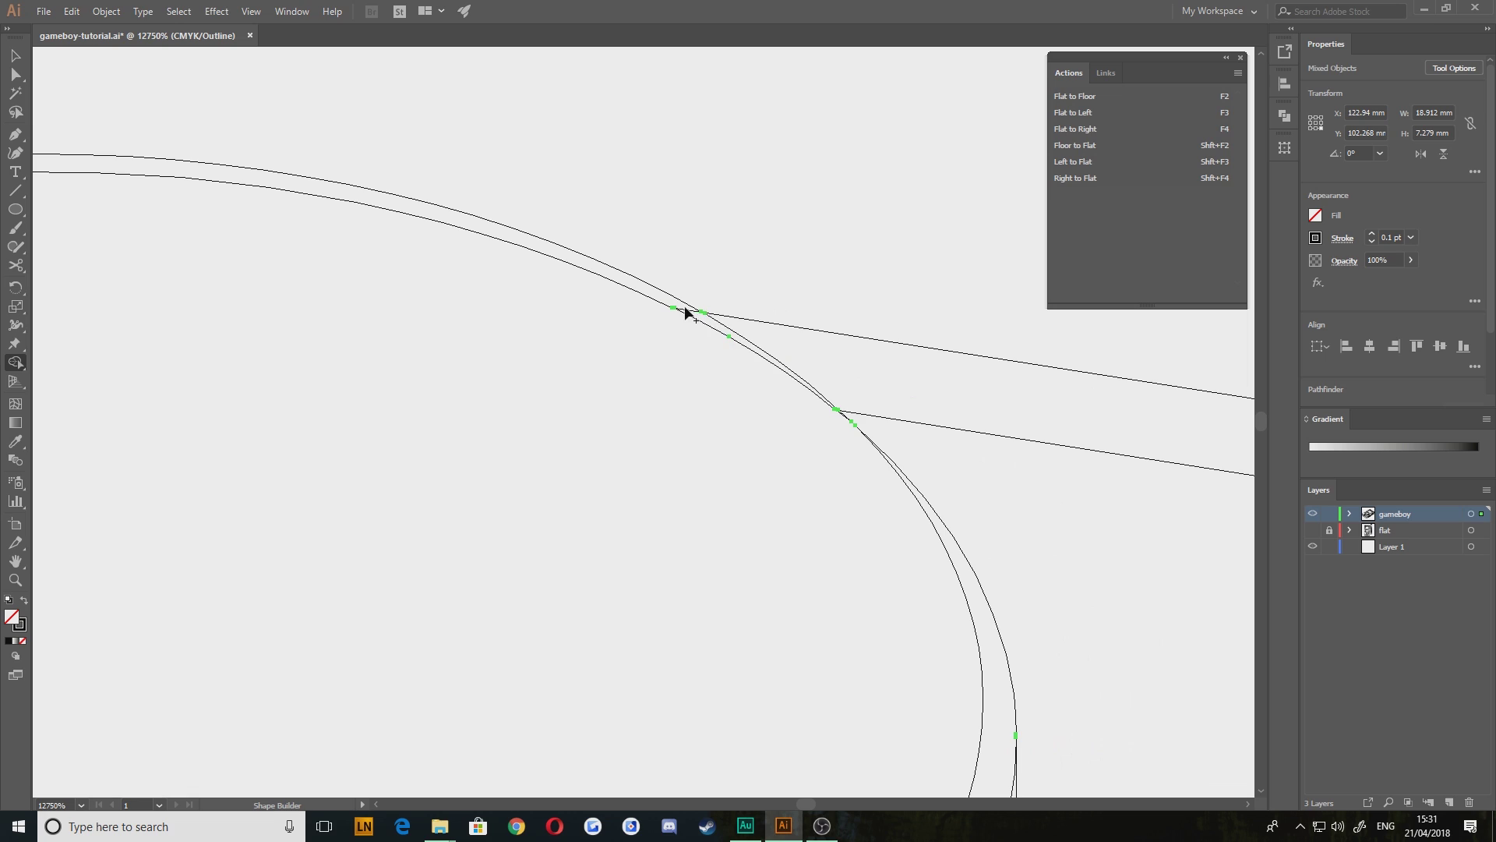
drag(686, 311, 700, 316)
Delete the stray end of the side line overhanging the B button's right wall with Shape Builder, and deselect the artwork
key(space)
drag(836, 741, 525, 262)
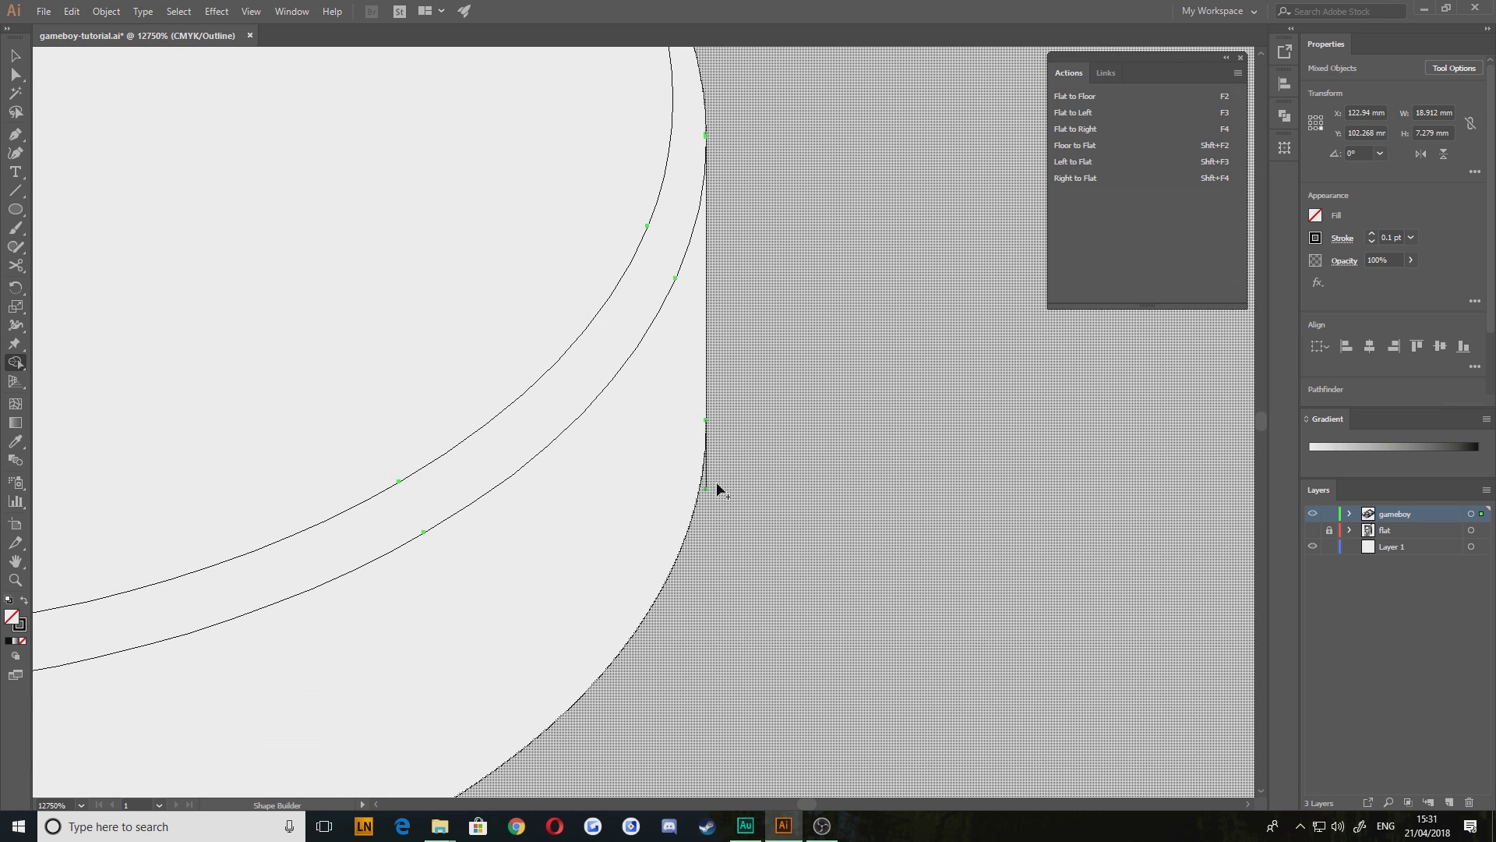
alt+click(707, 478)
key(space)
drag(561, 355, 702, 395)
scroll(702, 394, down, 5)
key(space)
drag(556, 462, 486, 388)
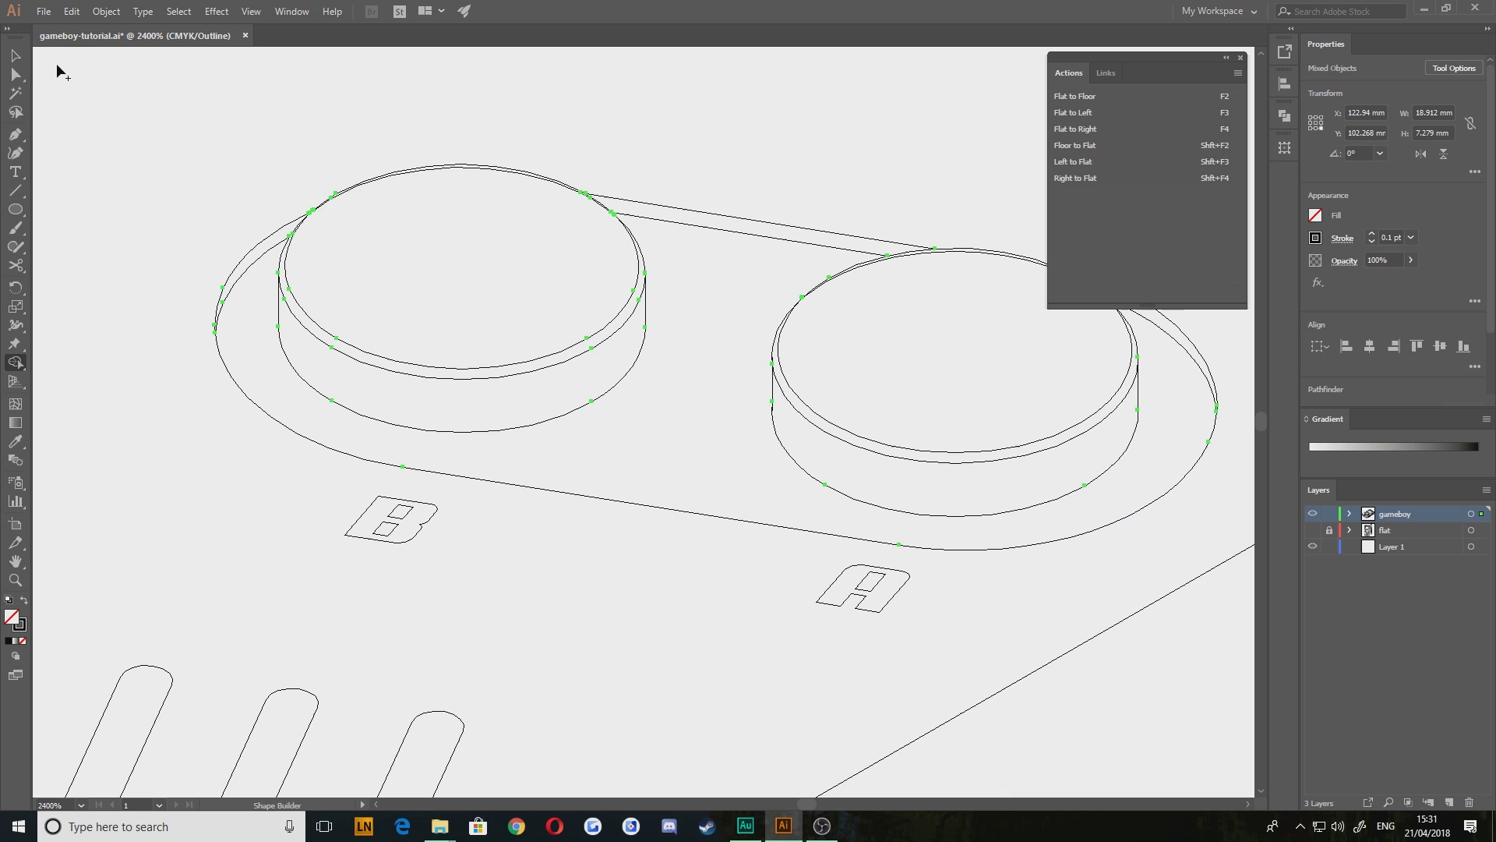
click(16, 59)
click(140, 173)
scroll(222, 308, down, 4)
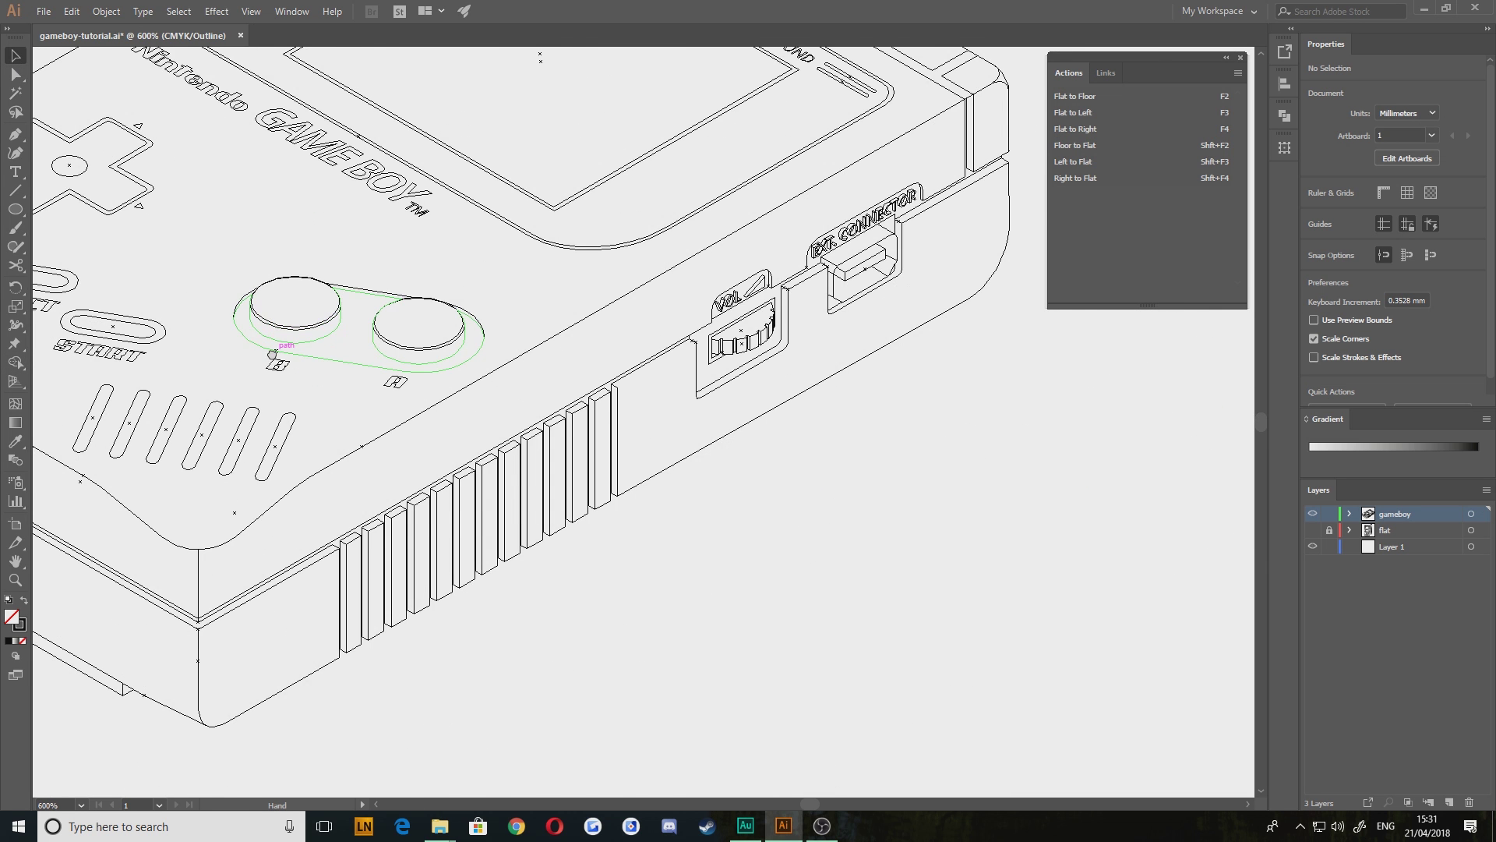
drag(577, 453, 764, 565)
drag(676, 450, 770, 502)
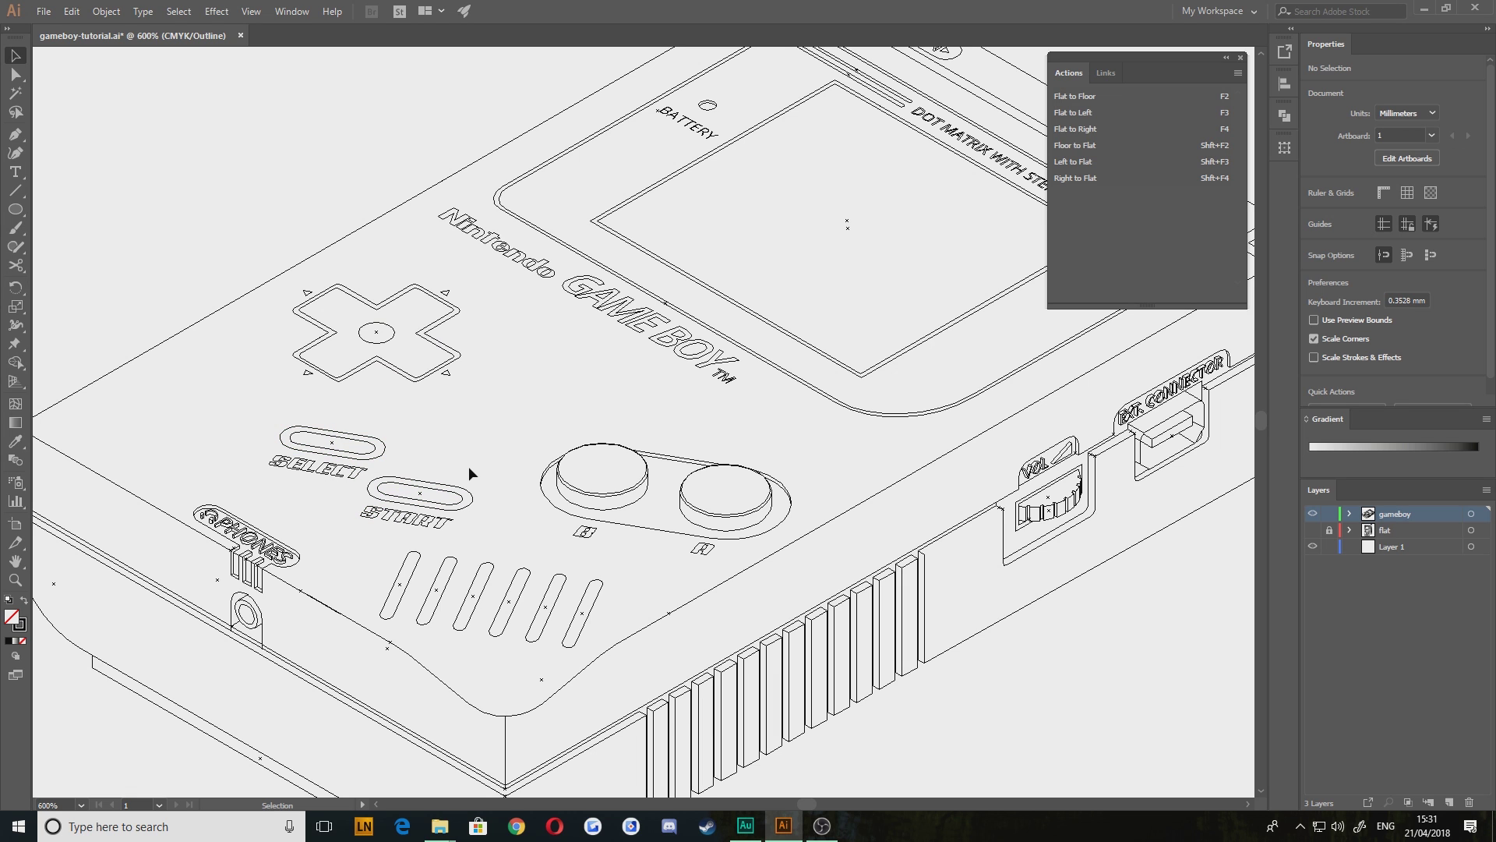
Inspect the front buttons, side grille, volume wheel, connector and D-pad for flat parts needing depth, ending at the SELECT and START buttons
drag(791, 247, 704, 339)
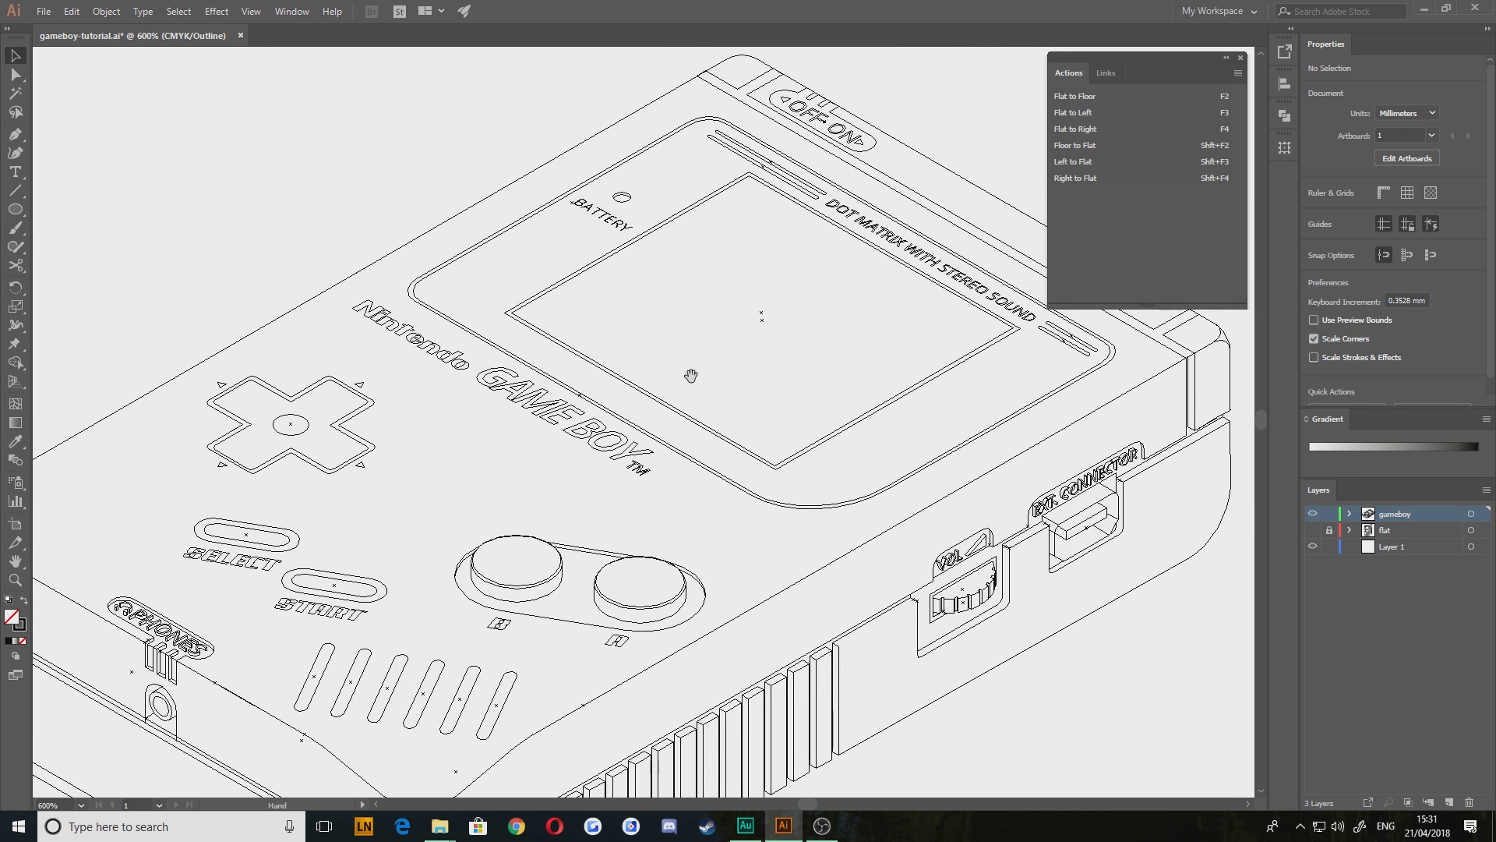
drag(467, 576, 552, 483)
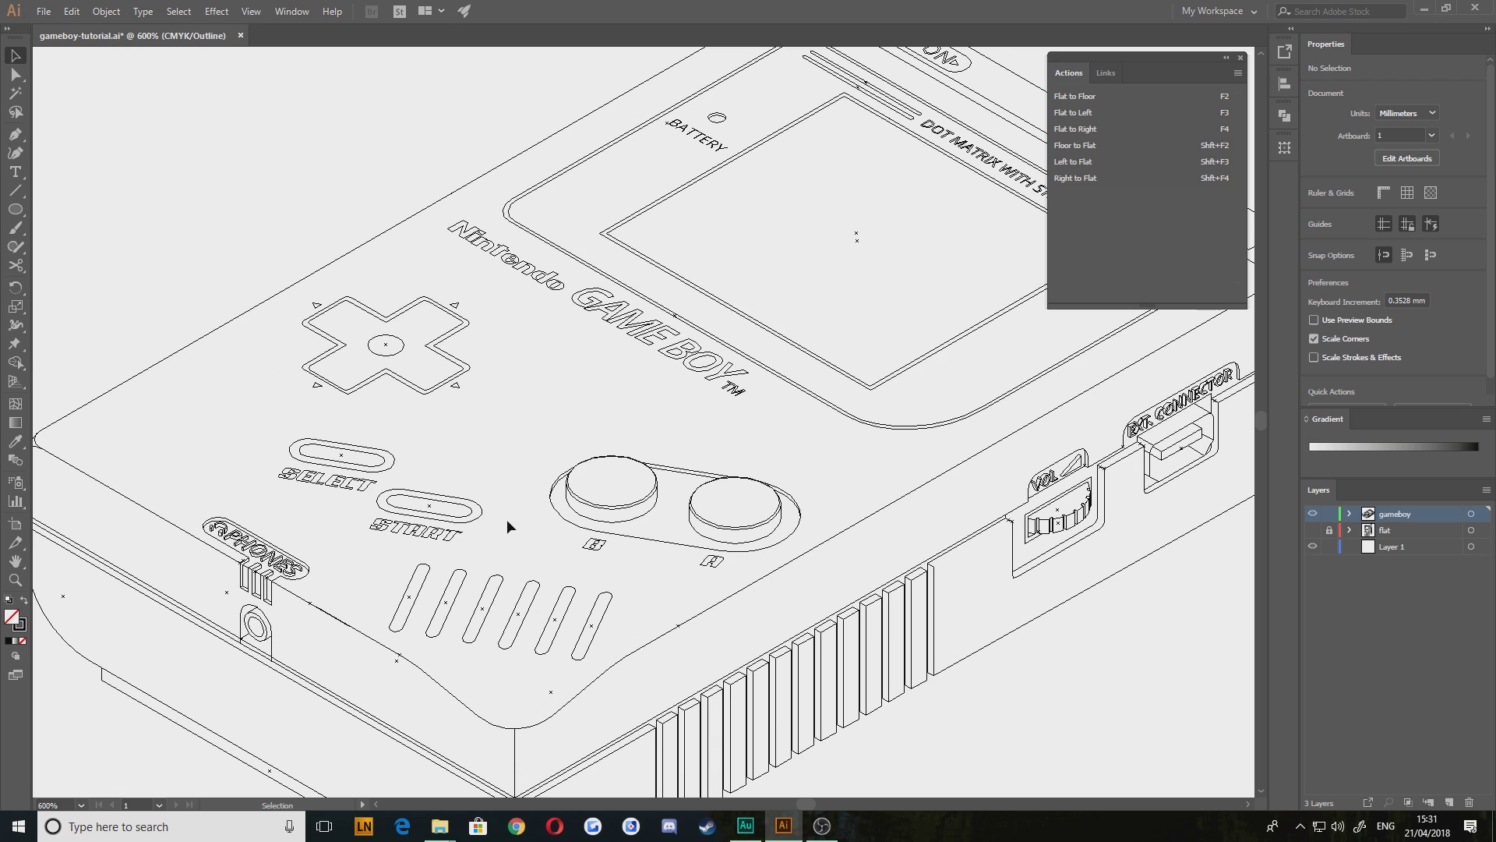
drag(569, 577, 558, 508)
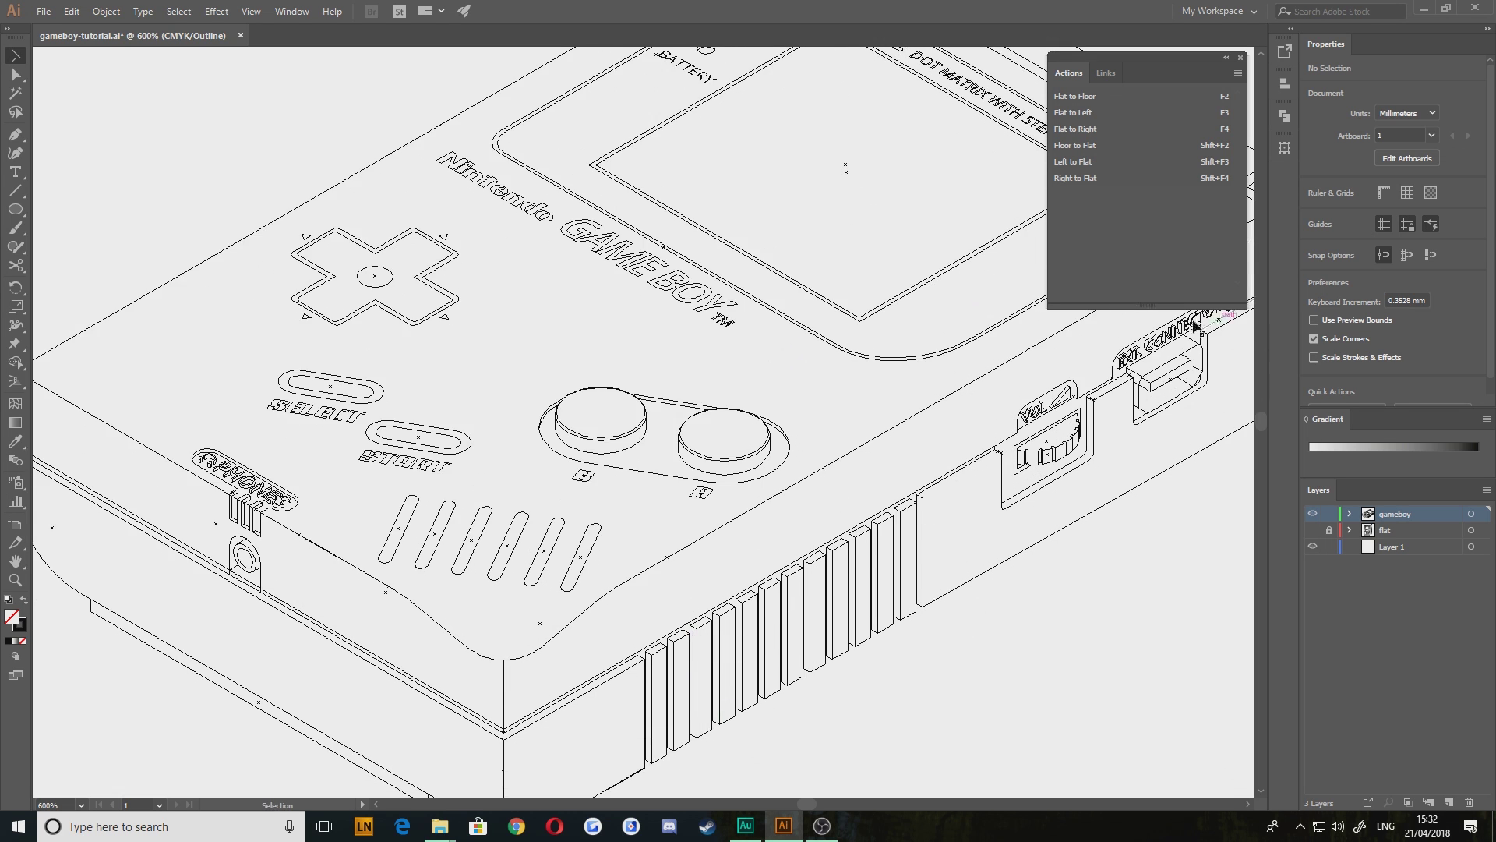
drag(1133, 359, 918, 437)
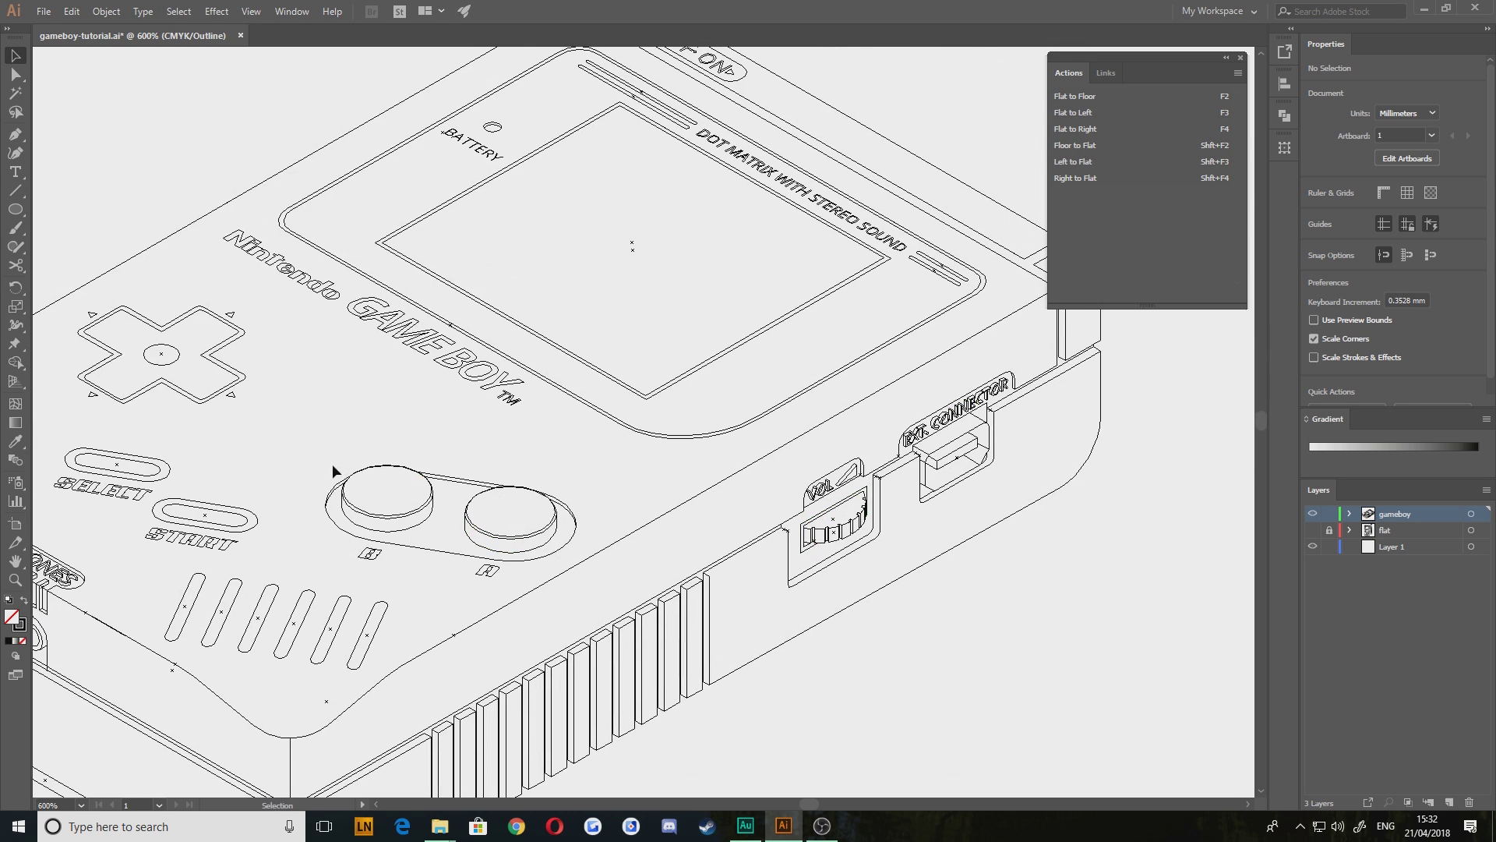
drag(574, 643, 473, 426)
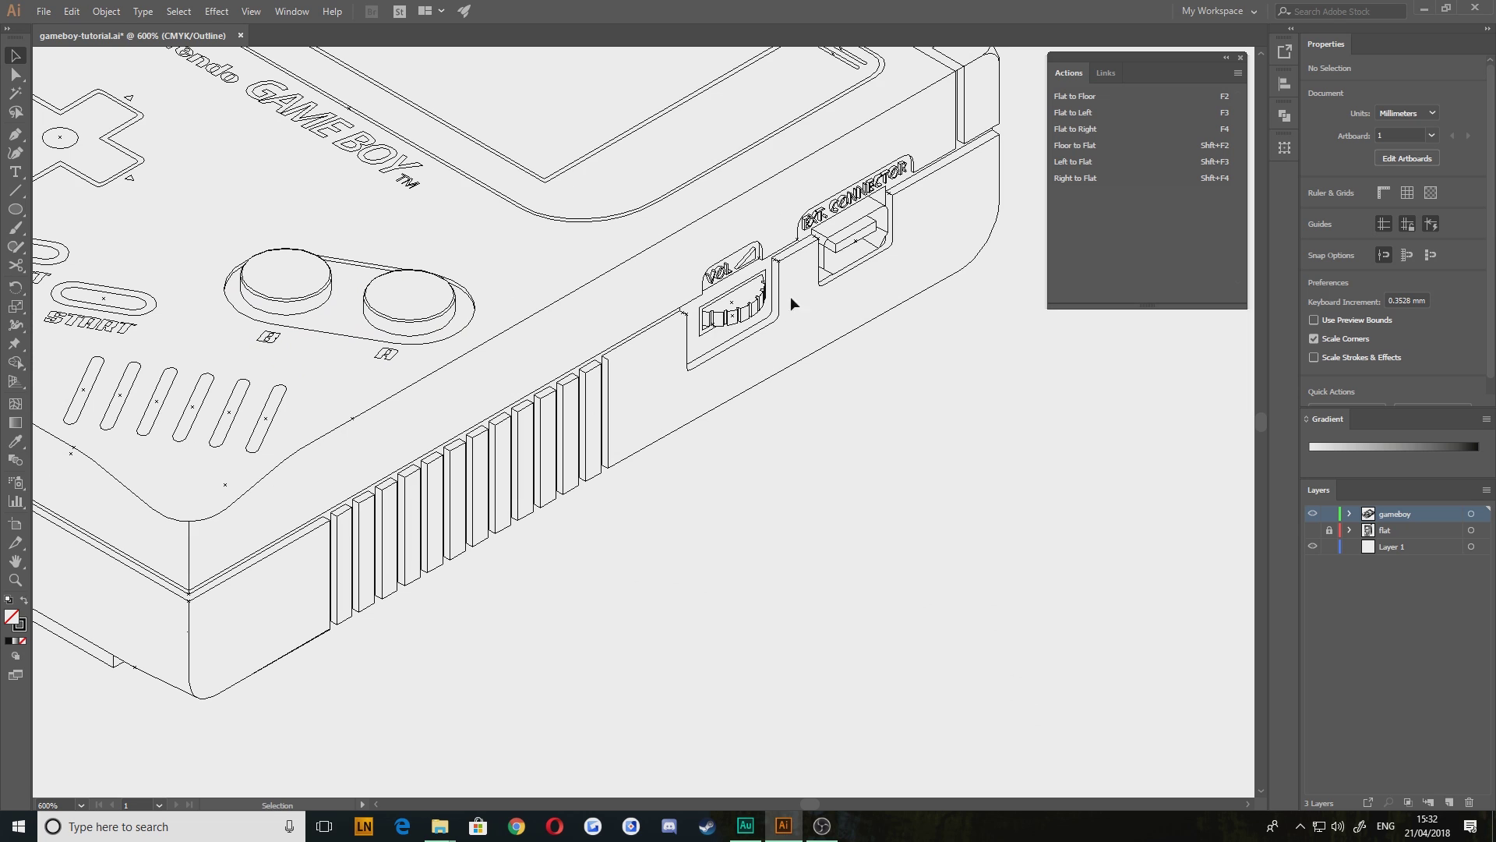
scroll(755, 315, up, 2)
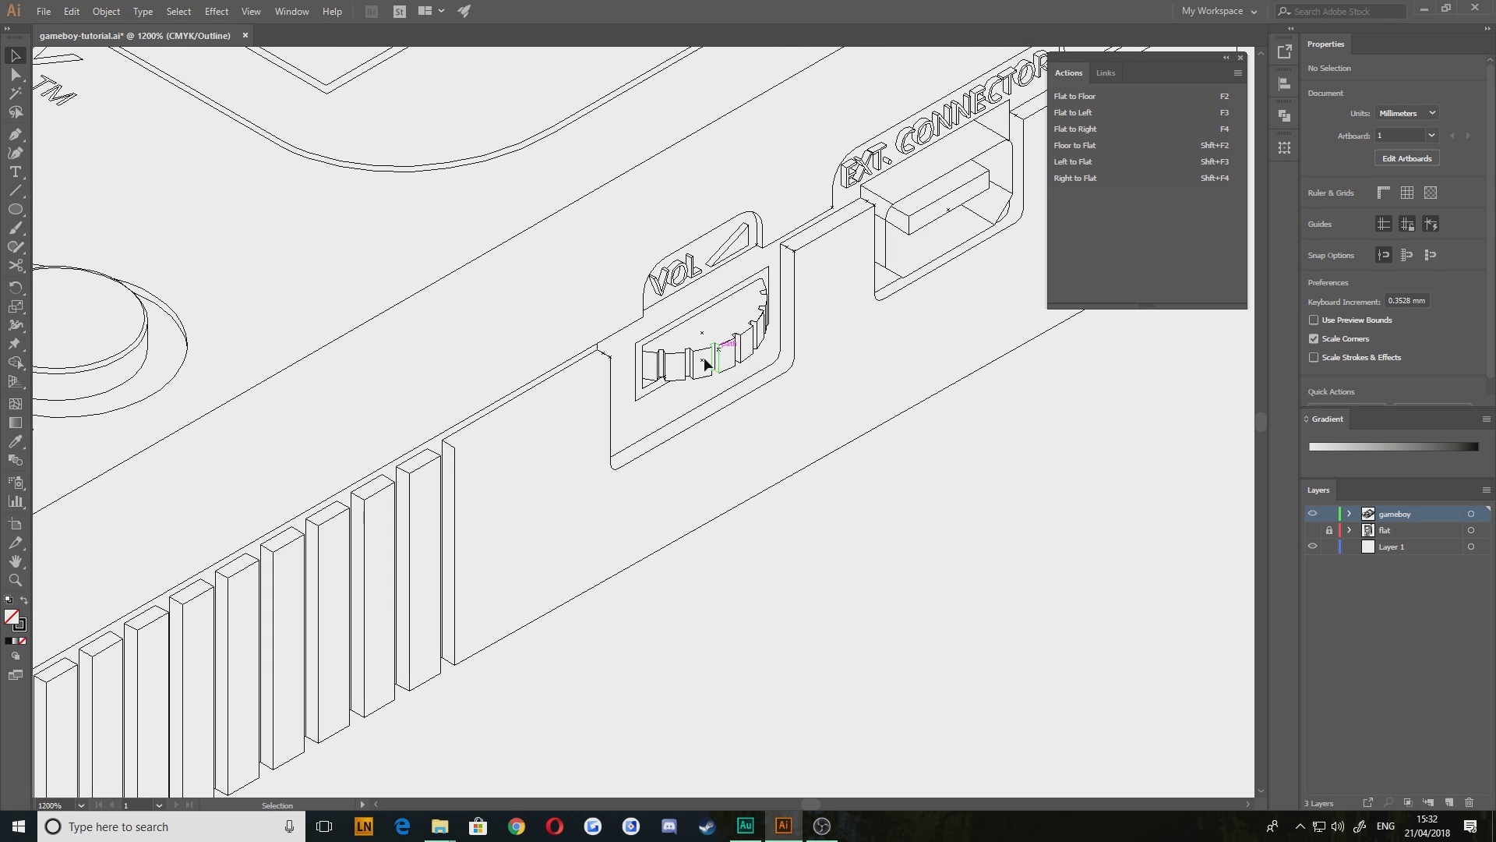
drag(473, 575, 625, 488)
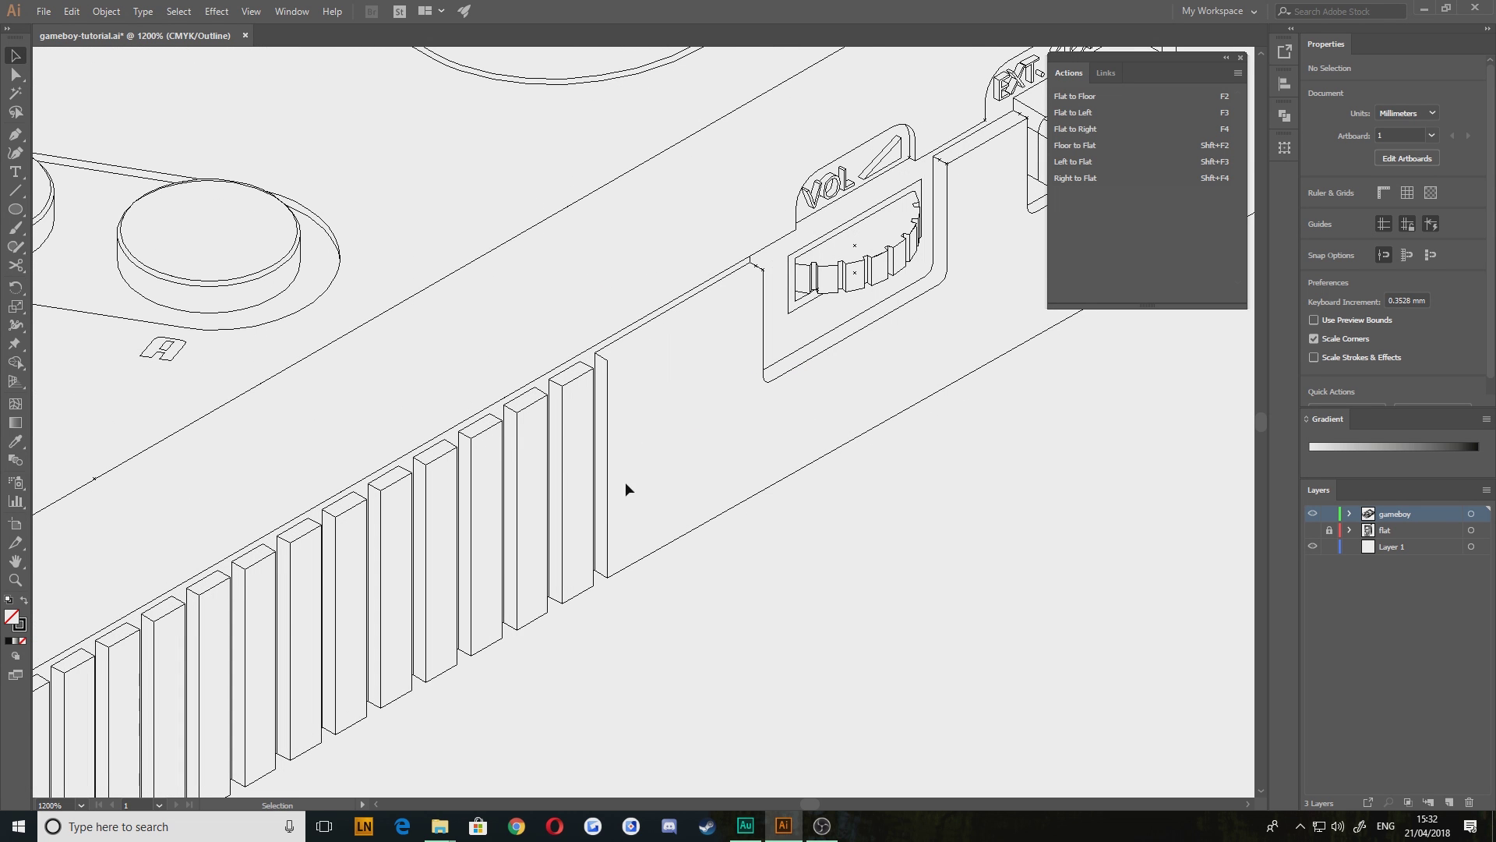
drag(730, 255, 958, 608)
drag(304, 401, 1045, 436)
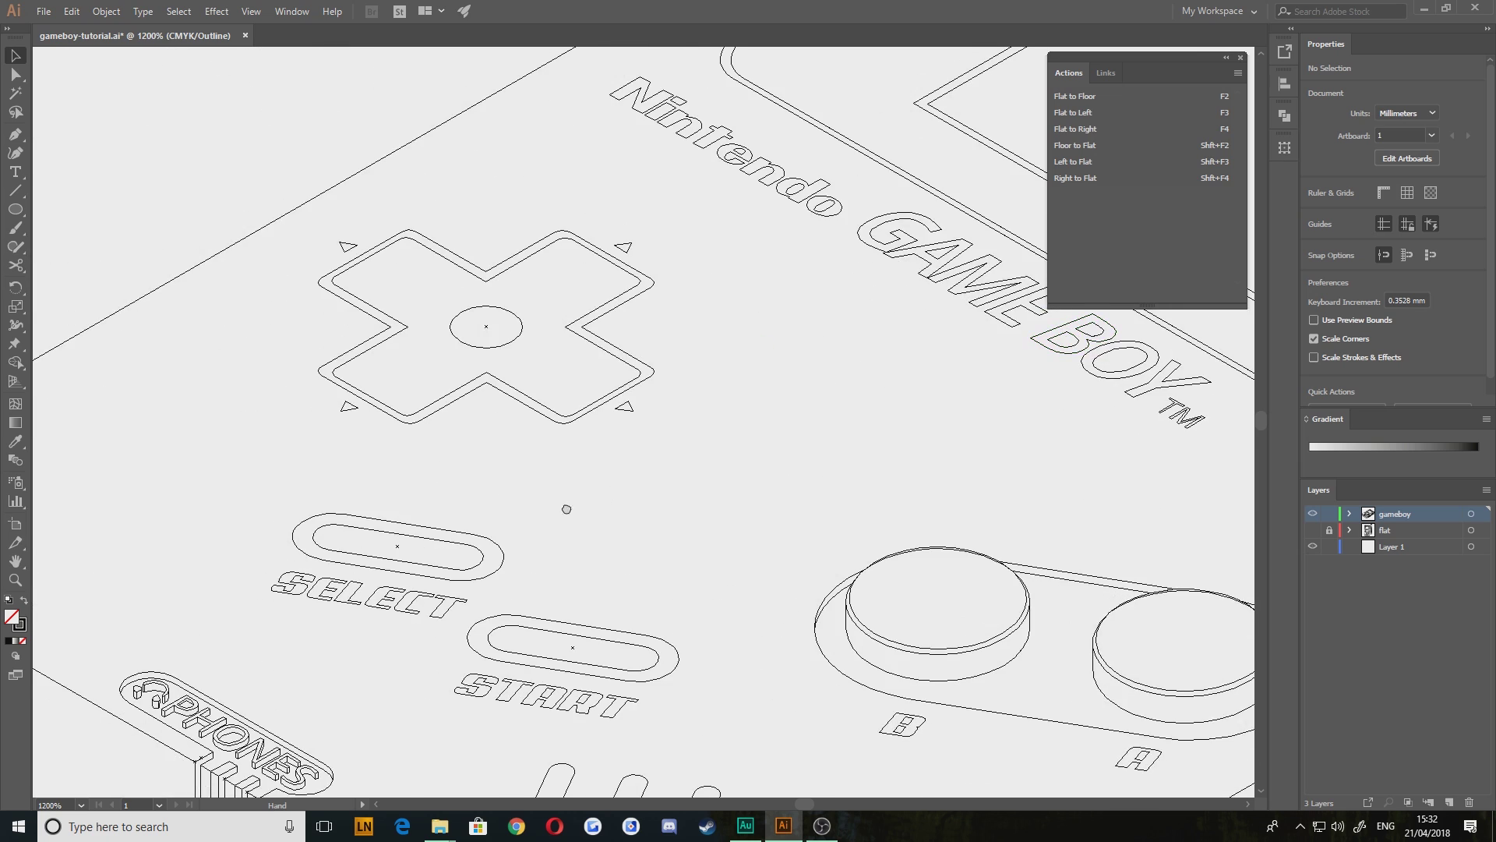
drag(627, 530, 750, 546)
drag(637, 583, 590, 528)
drag(783, 570, 454, 398)
drag(210, 504, 433, 514)
scroll(573, 531, up, 2)
drag(589, 534, 618, 554)
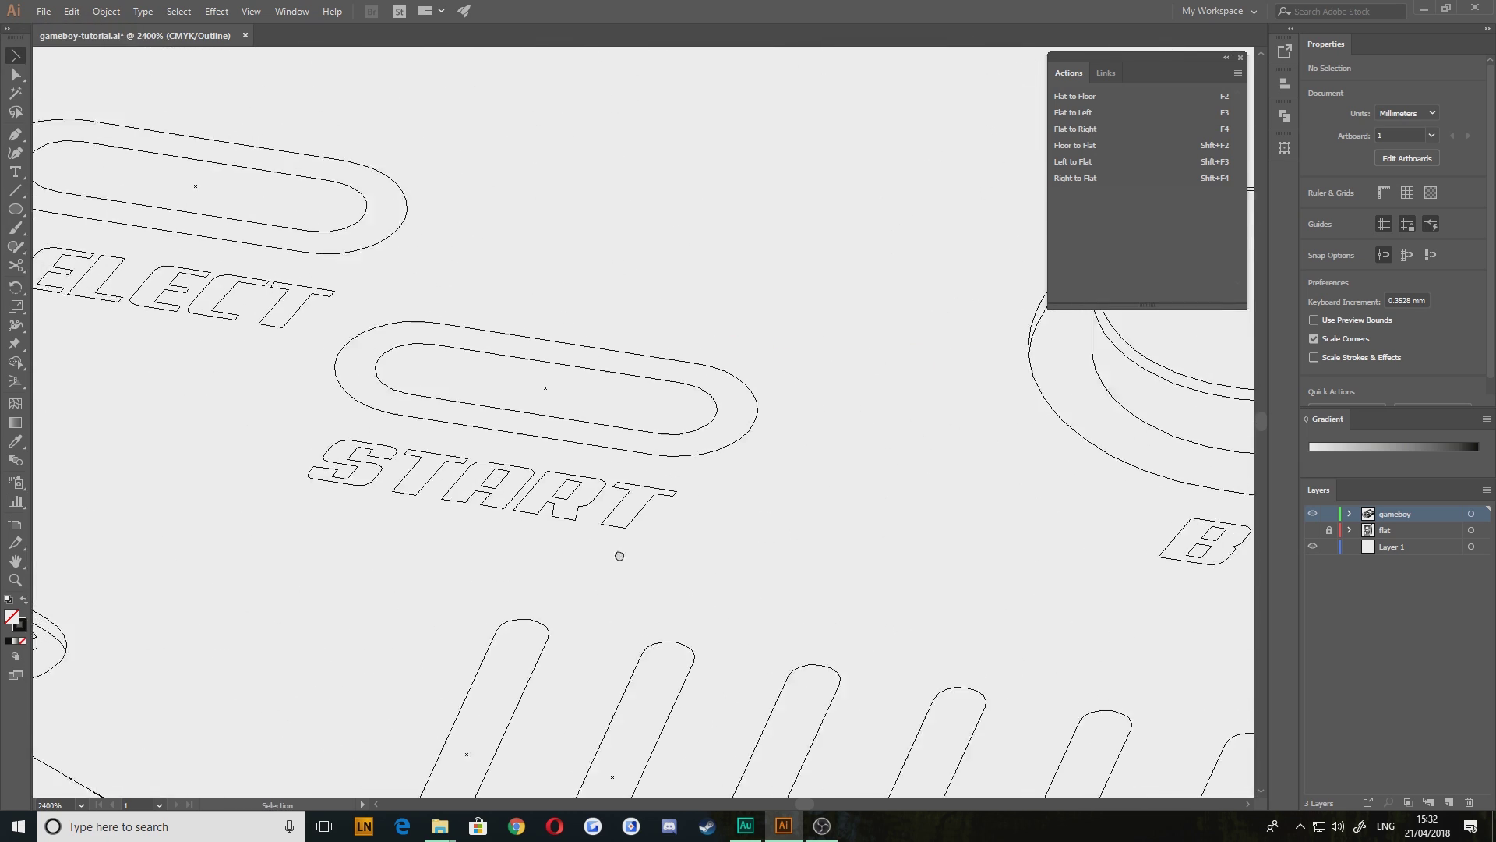
drag(490, 469, 691, 584)
click(711, 523)
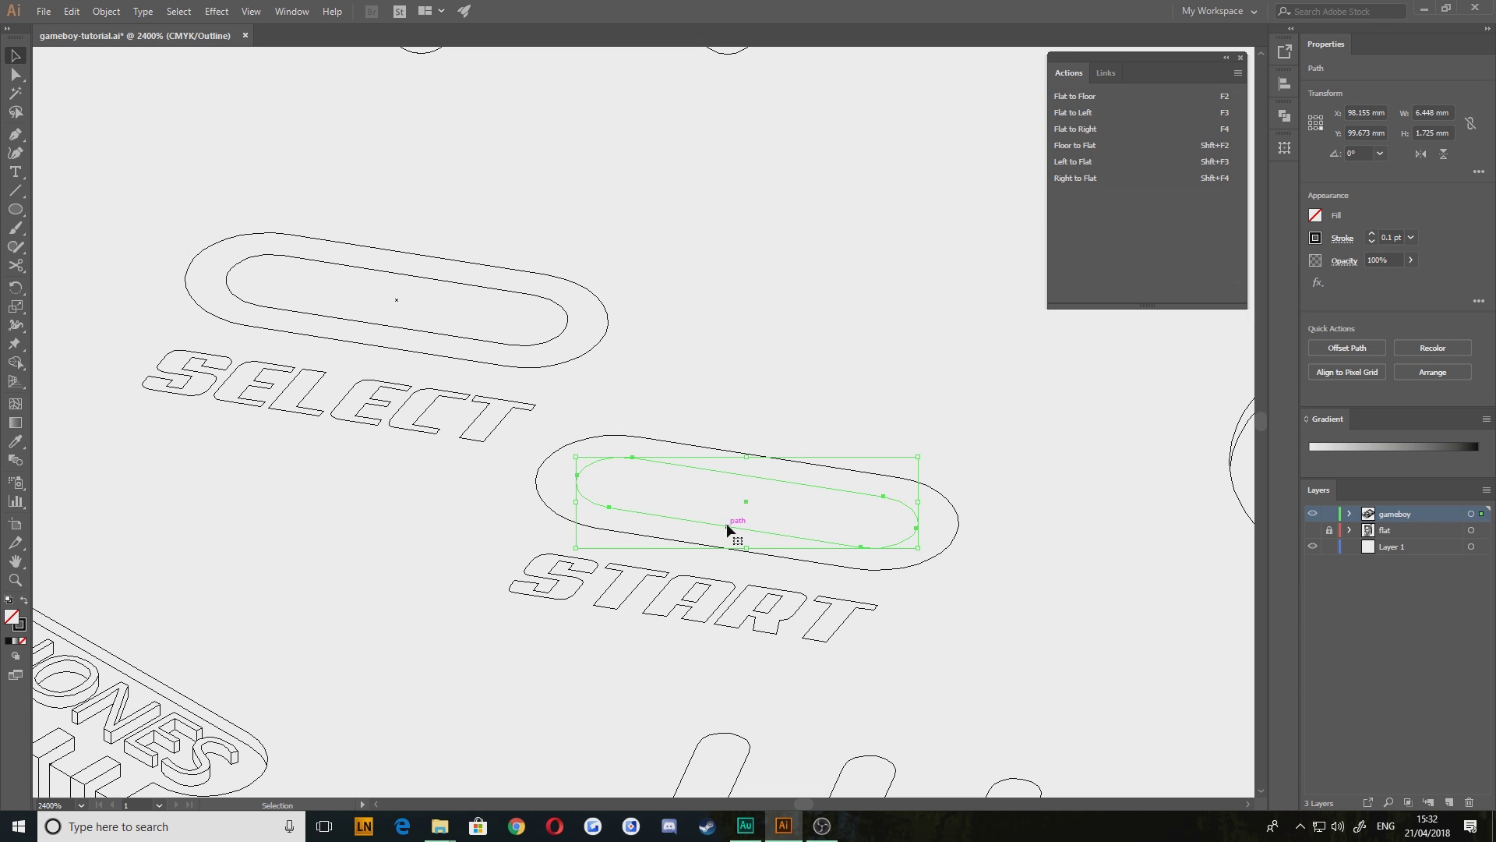
drag(725, 530, 718, 471)
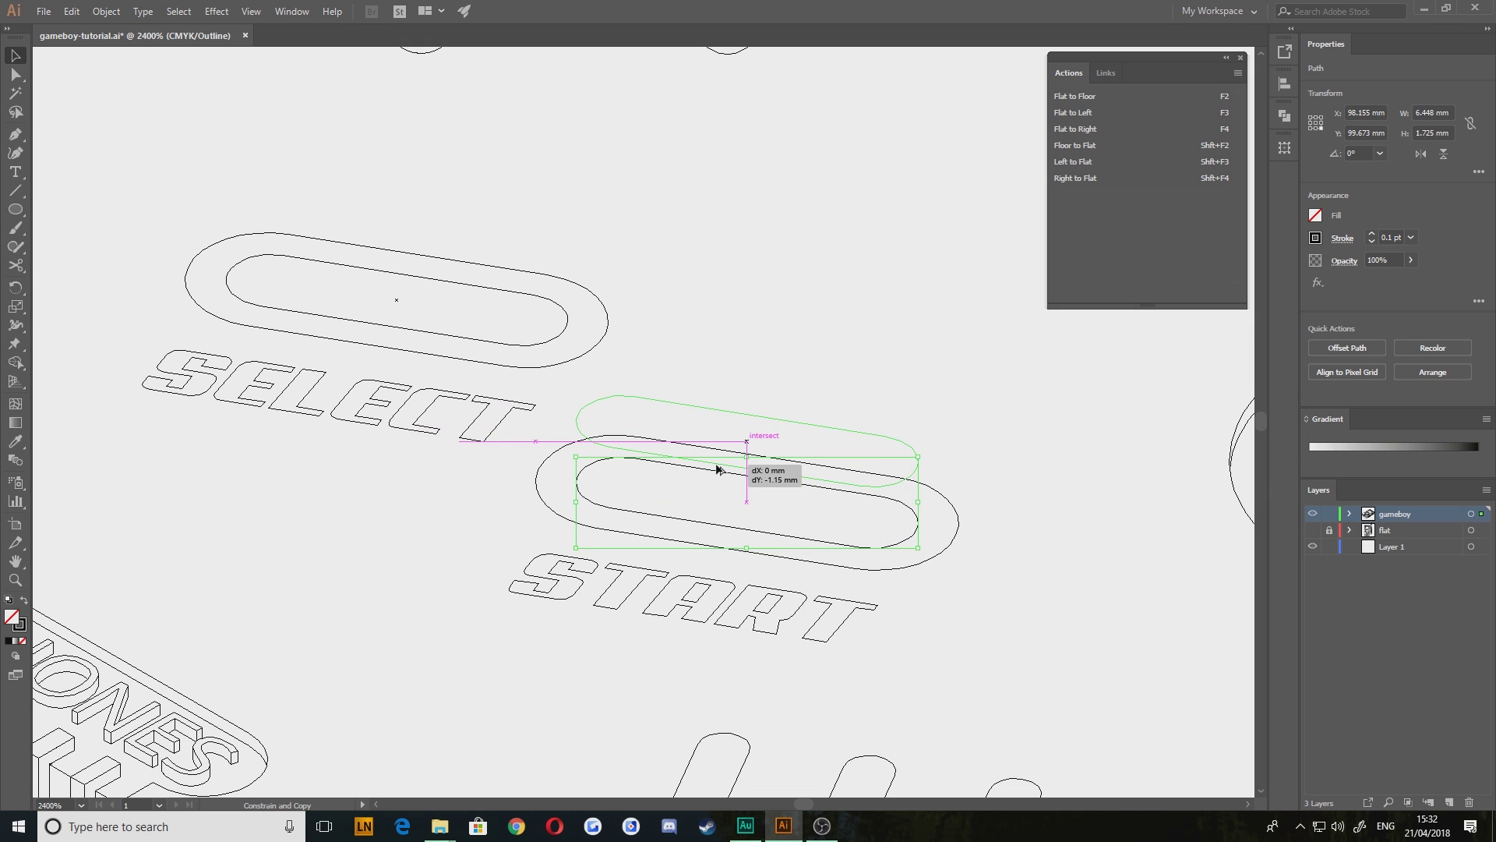
drag(718, 469, 718, 467)
key(ctrl+z)
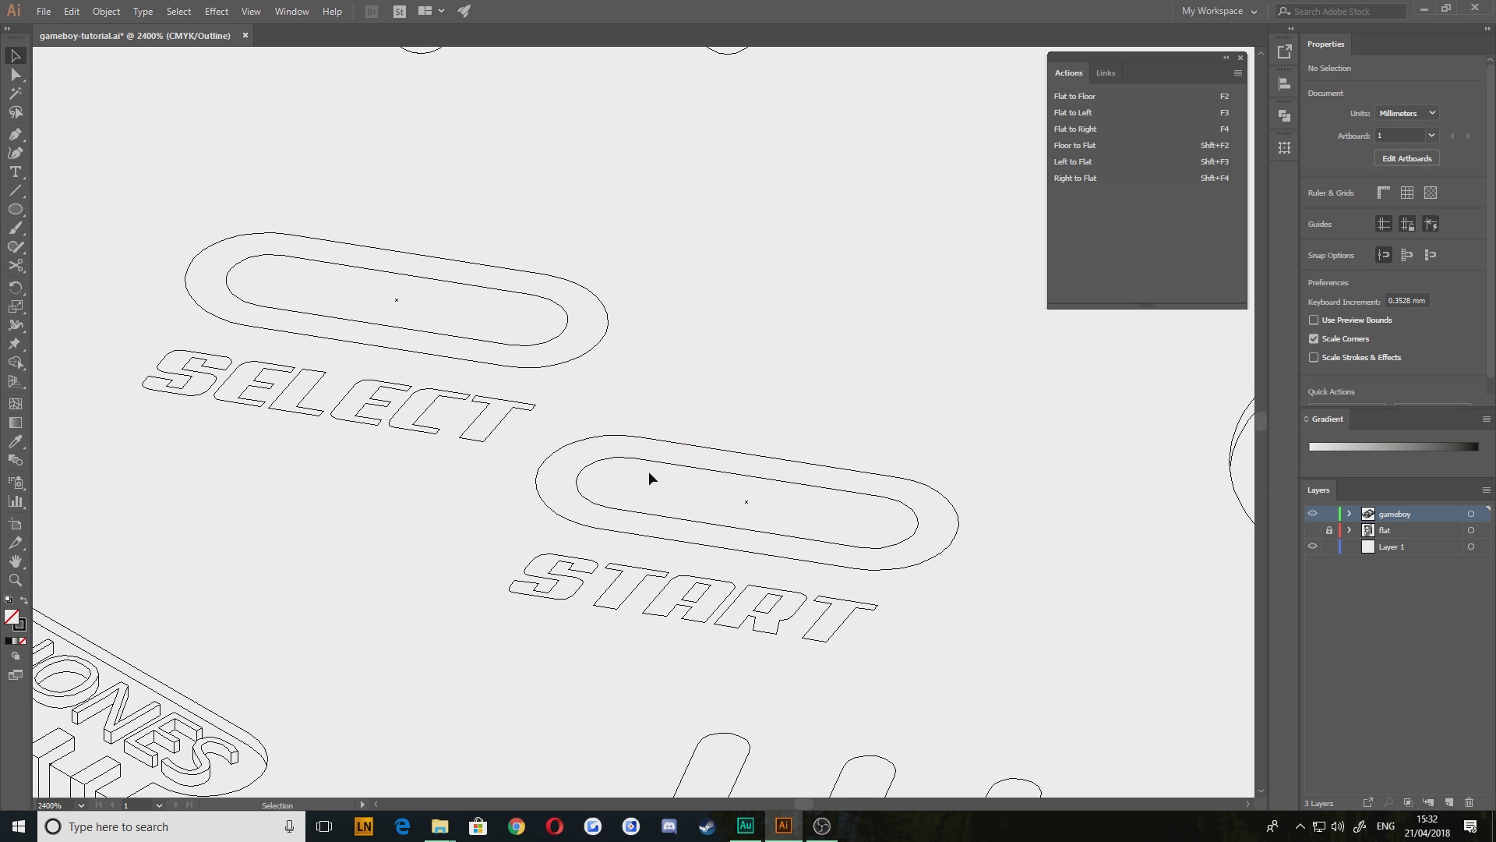
Copy the inner pill outlines of the SELECT and START buttons together, straight up by about 1.2 mm
click(647, 466)
shift+click(512, 292)
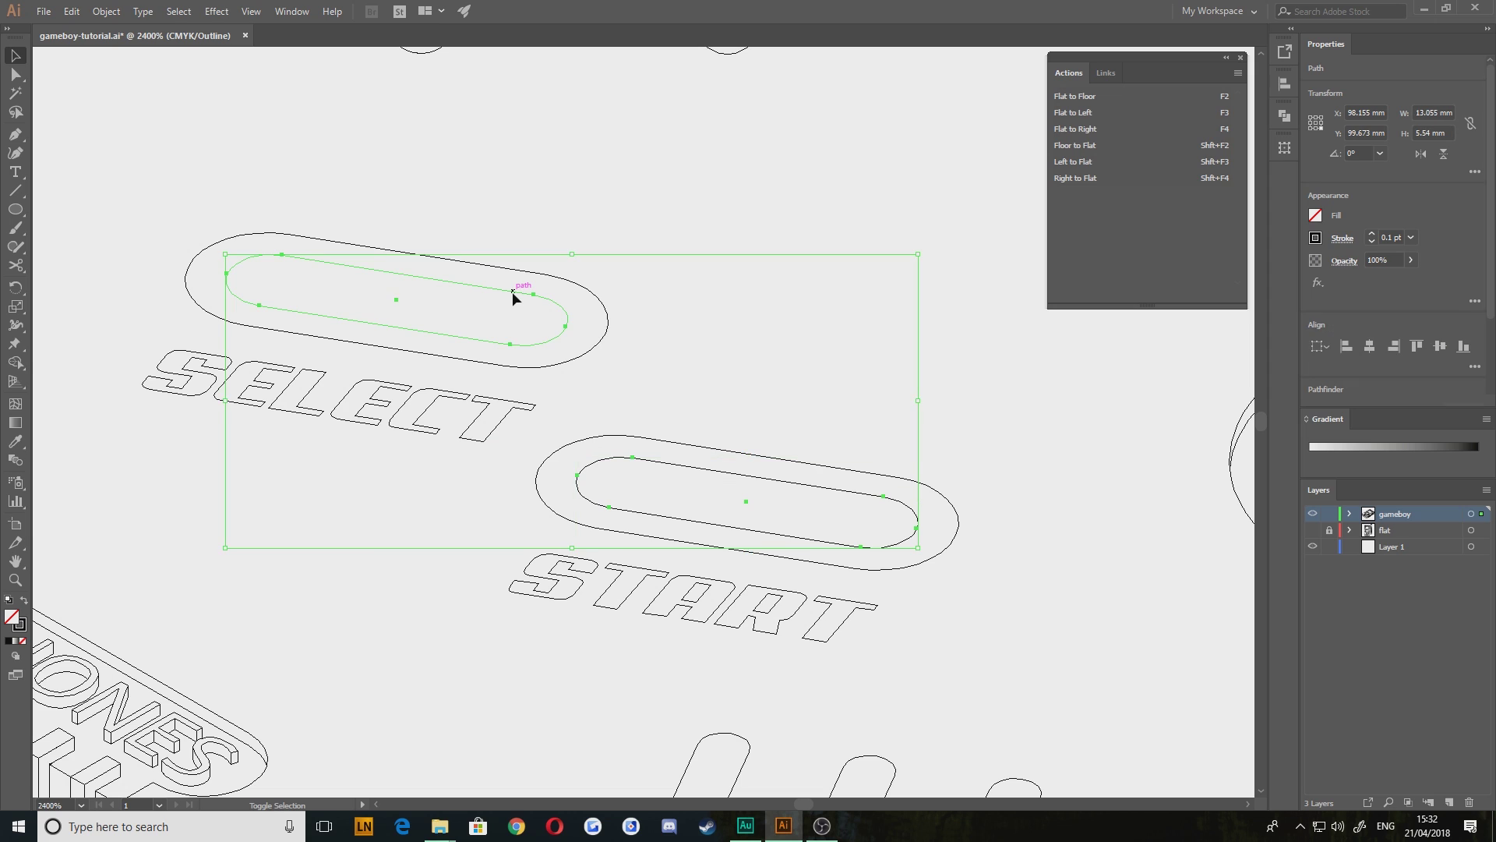
drag(517, 292, 505, 229)
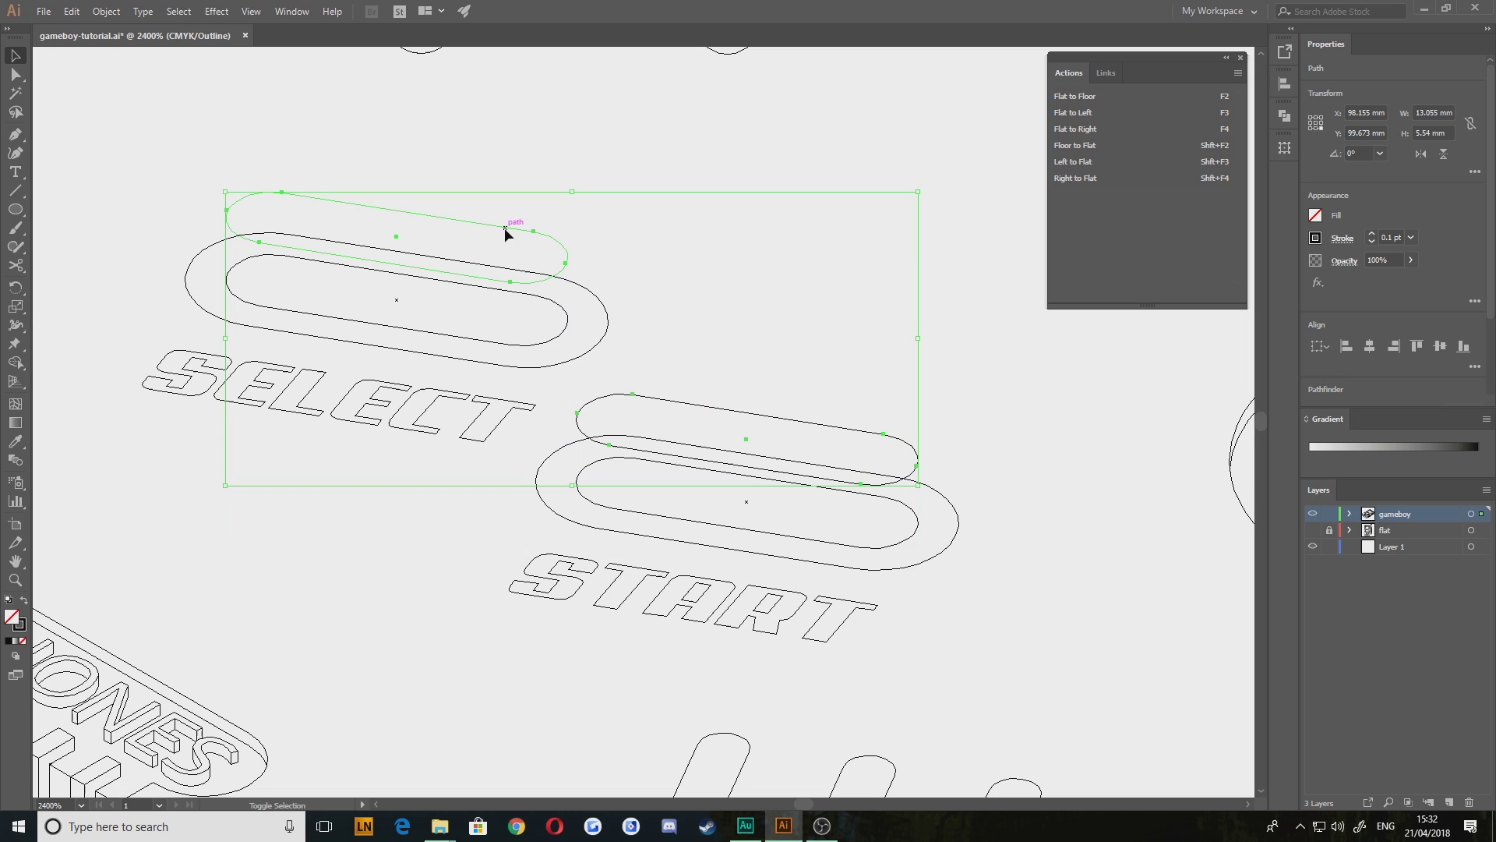
click(829, 314)
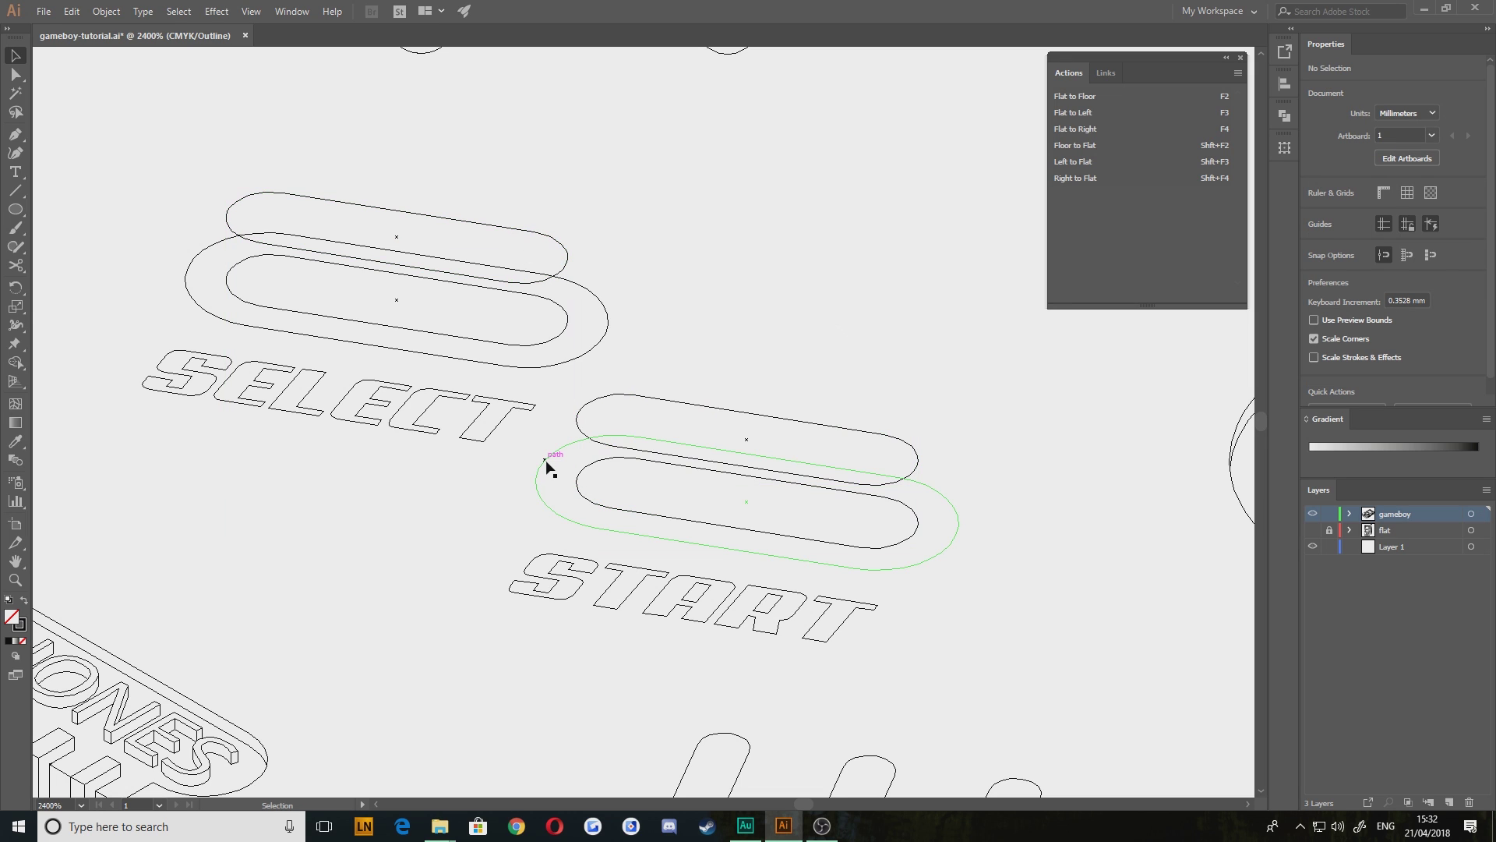
Copy the outer pill outlines around SELECT and START together, straight down by about 0.27 mm
click(548, 467)
shift+click(558, 364)
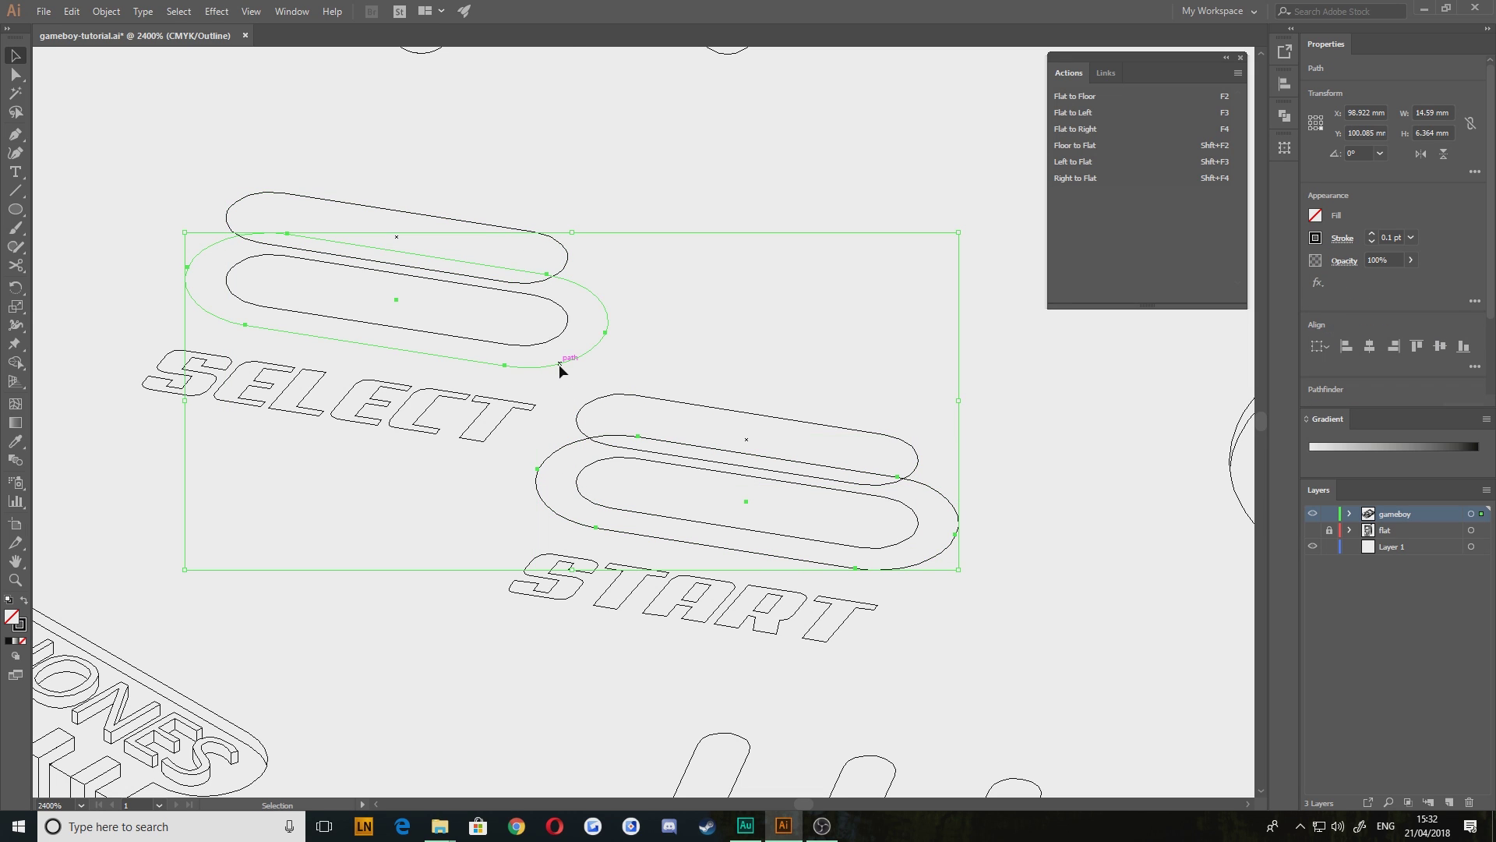
drag(559, 364, 558, 381)
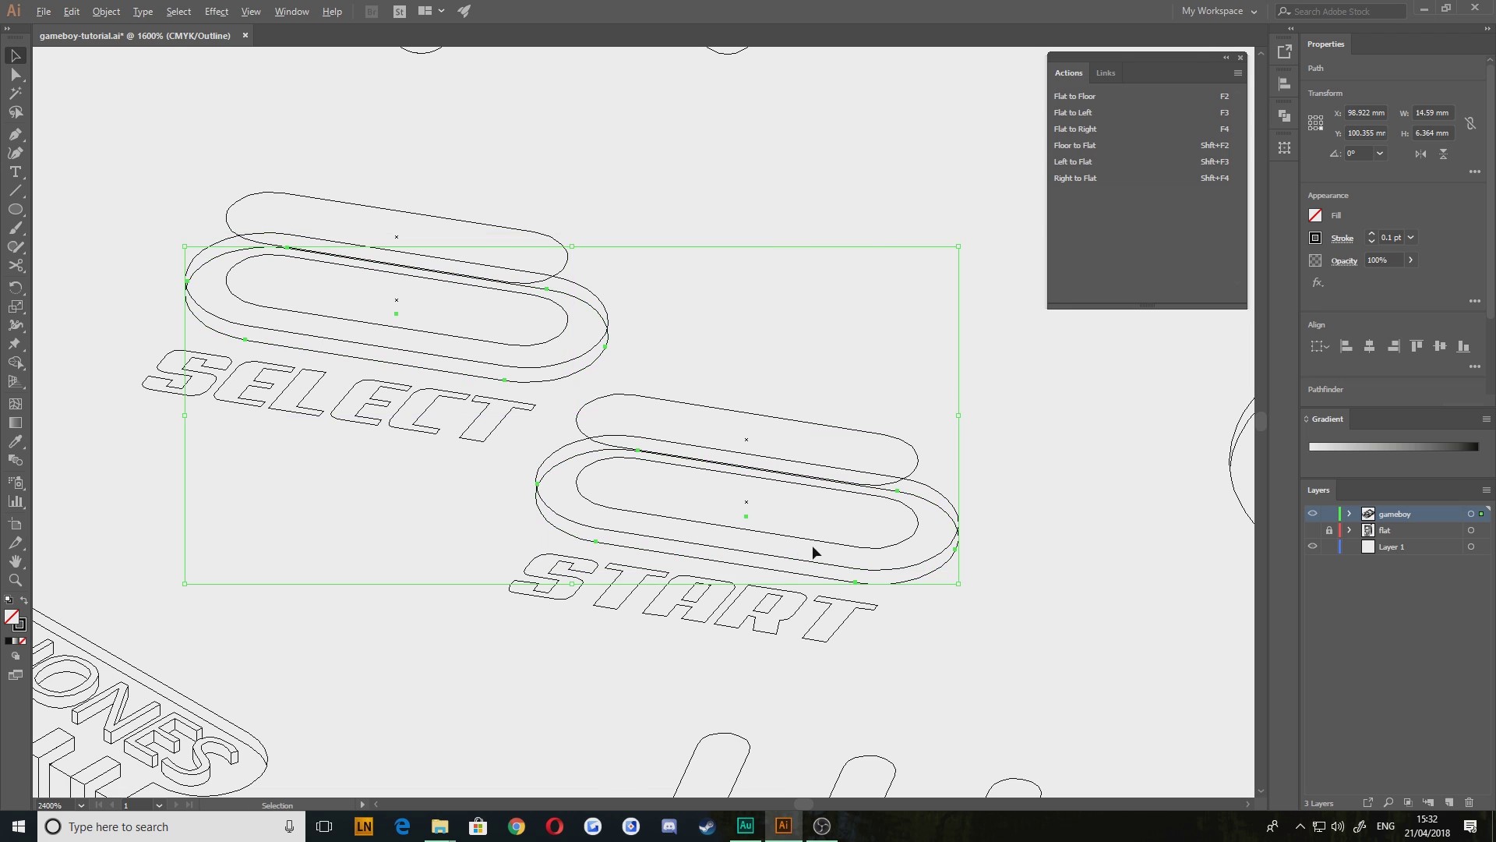
Select both pairs of outer pill outlines, delete the crescents overhanging below the SELECT and START recesses with Shape Builder, and deselect
scroll(811, 551, down, 3)
scroll(843, 572, up, 2)
drag(675, 439, 718, 485)
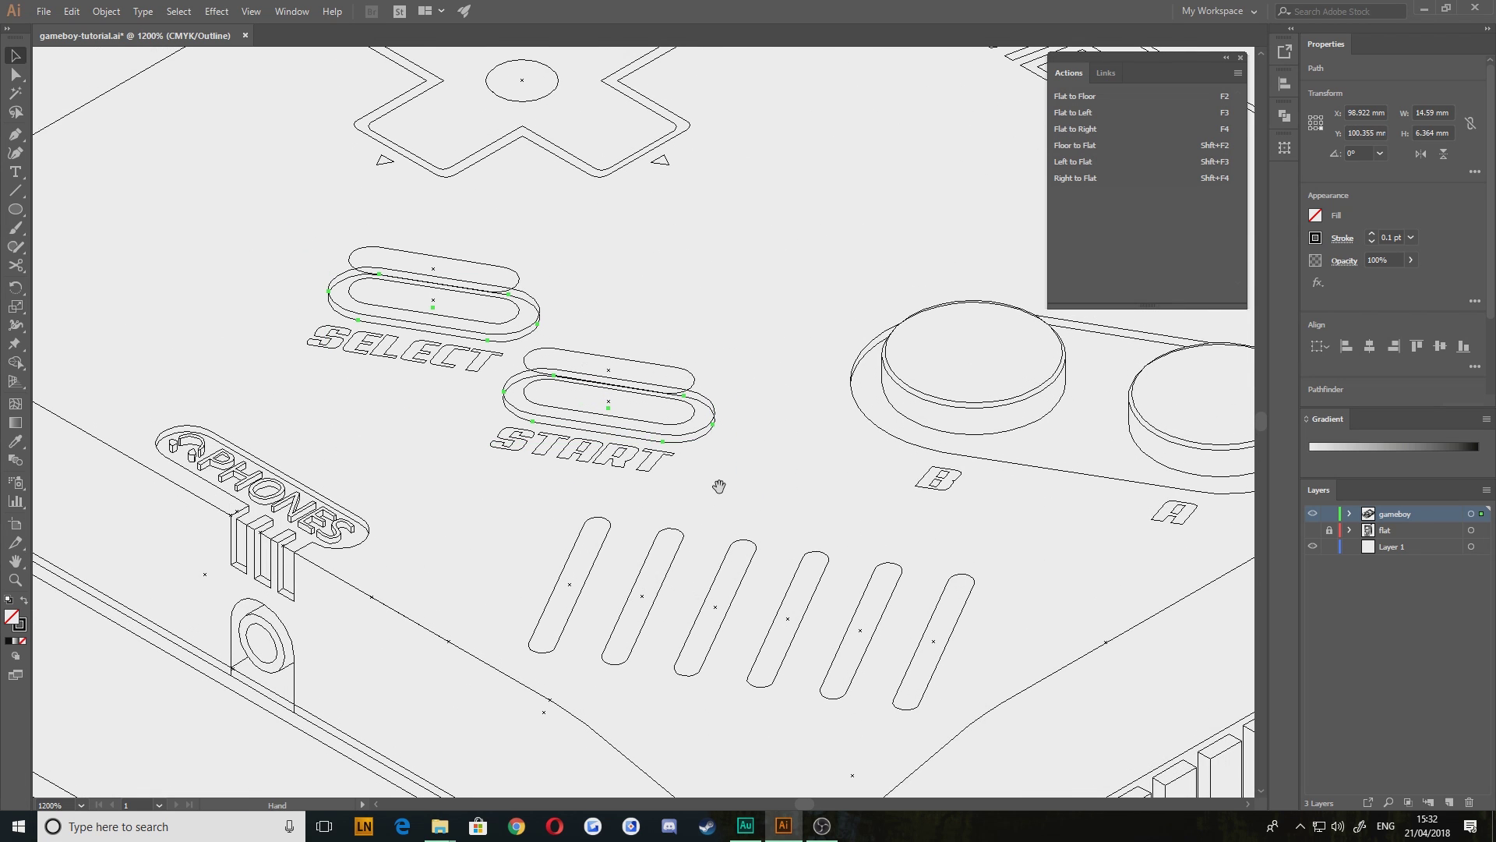
scroll(636, 524, up, 2)
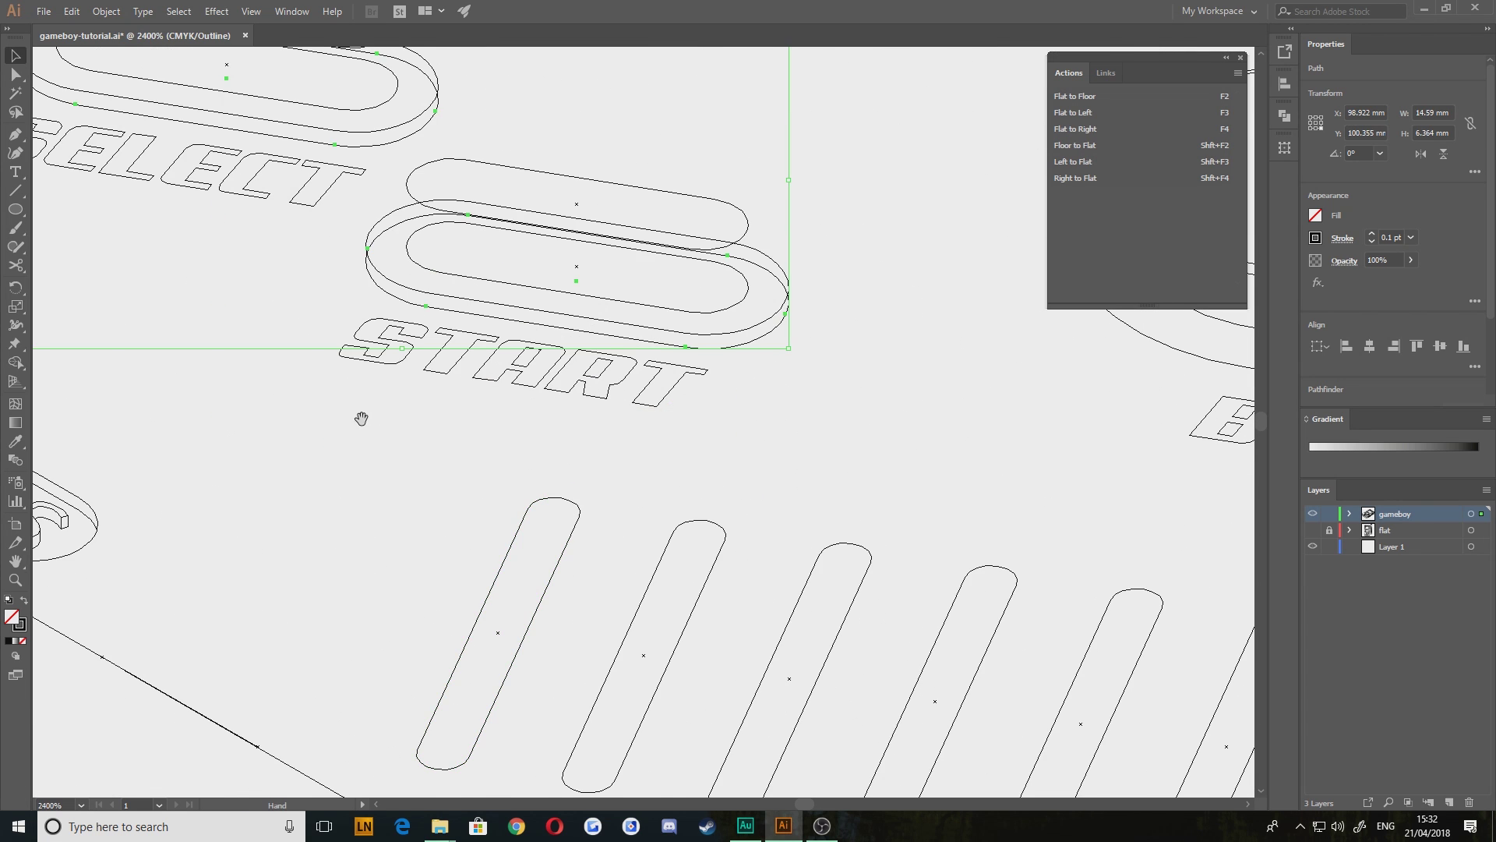
drag(361, 419, 524, 634)
click(506, 447)
drag(547, 485, 547, 485)
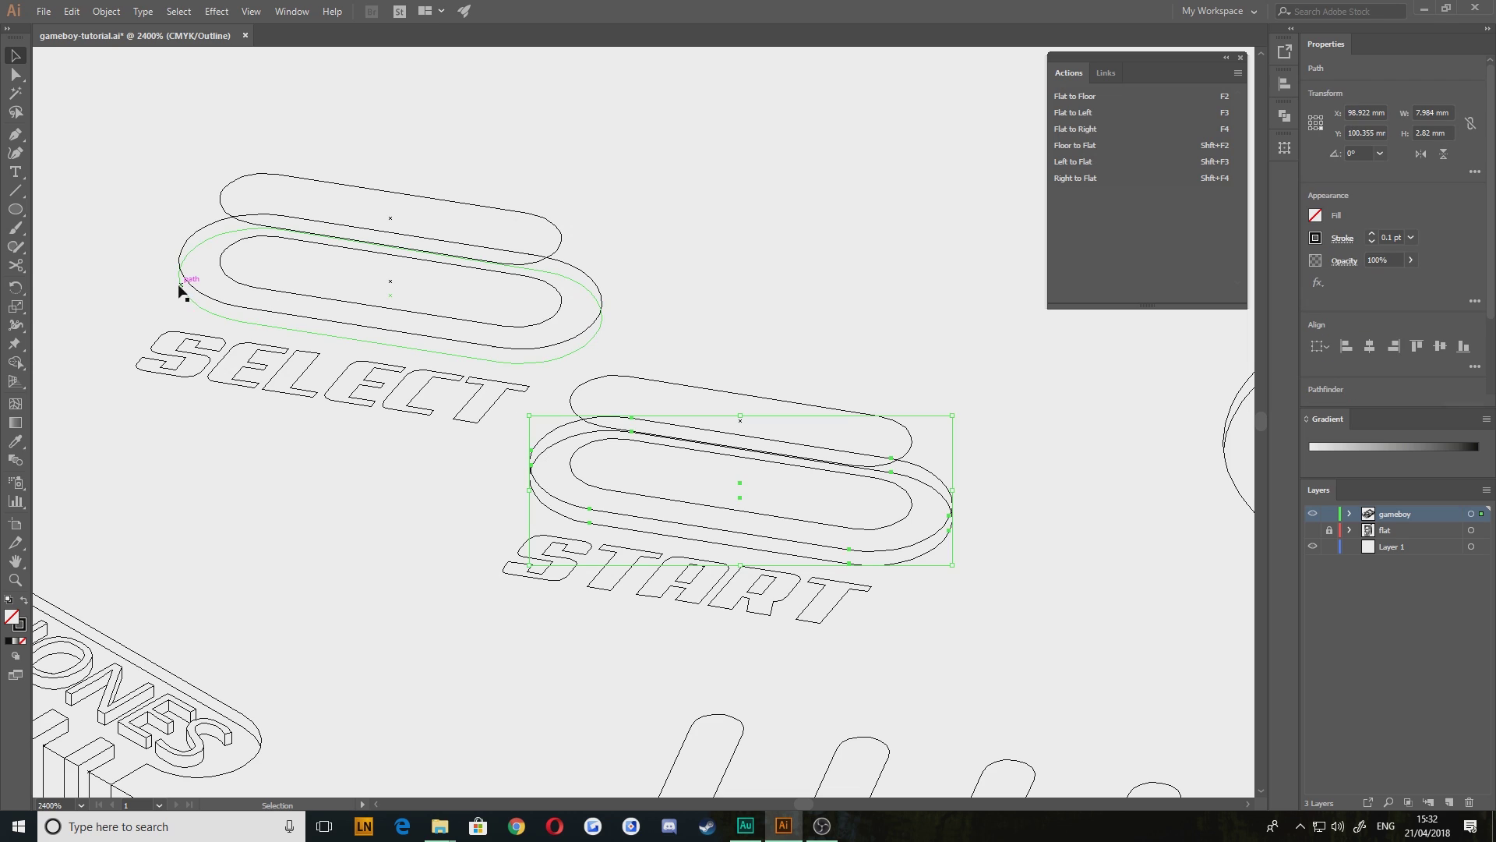
drag(150, 234, 191, 283)
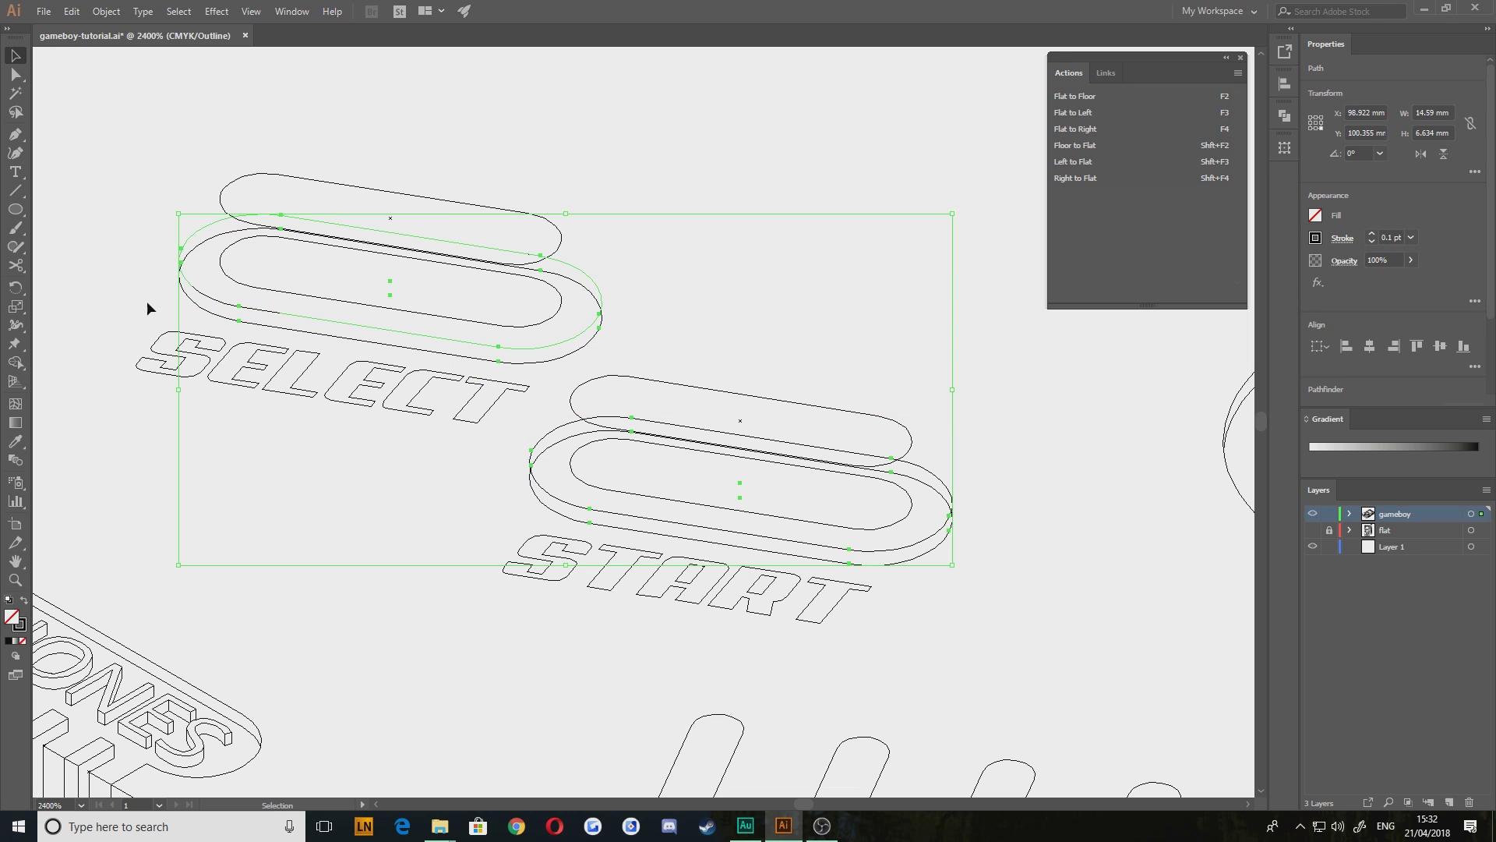
click(14, 362)
alt+click(247, 318)
alt+click(548, 508)
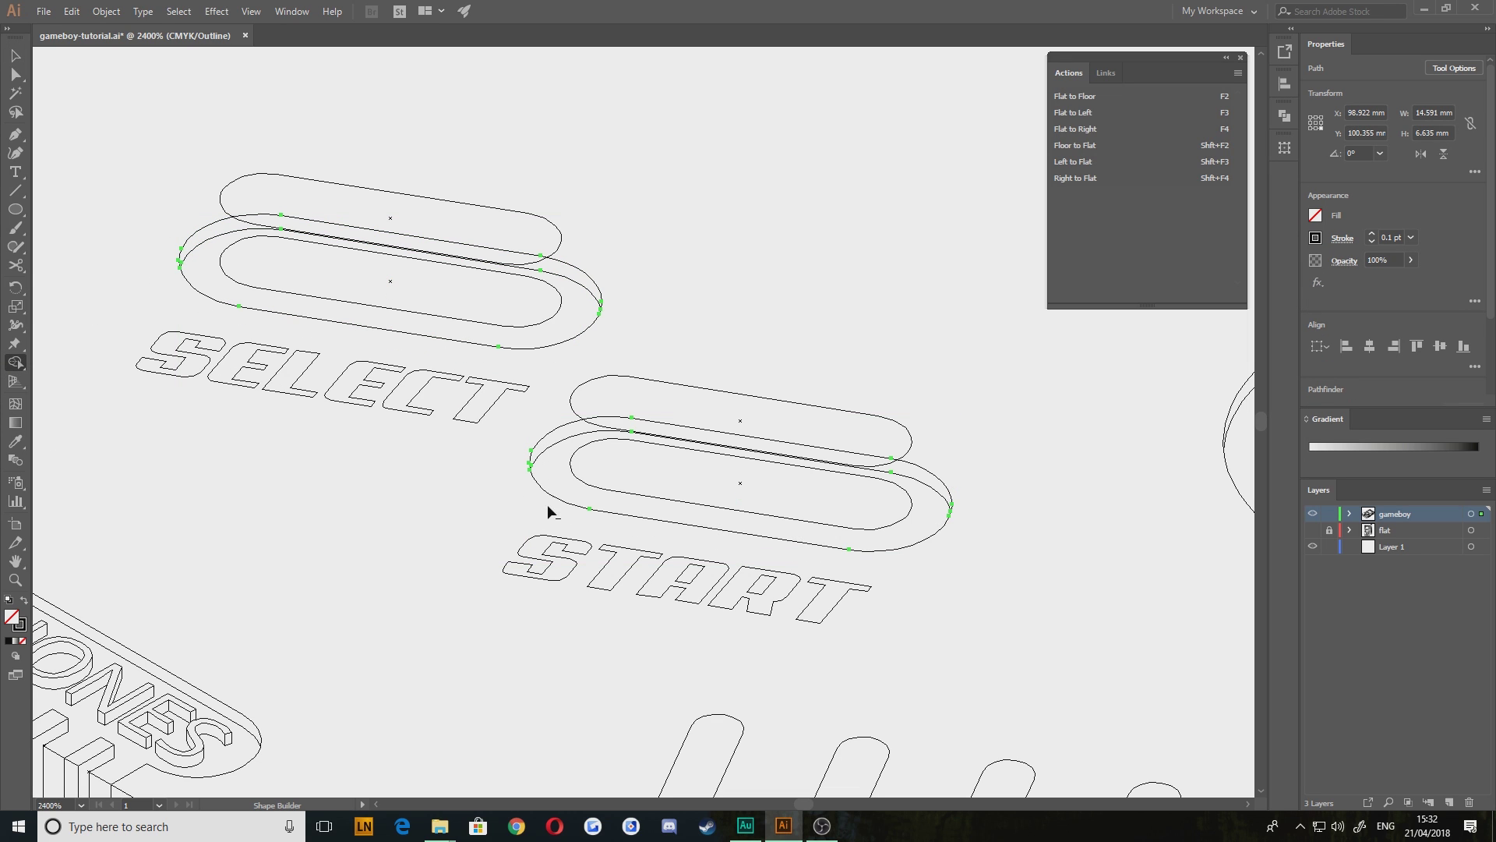
key(v)
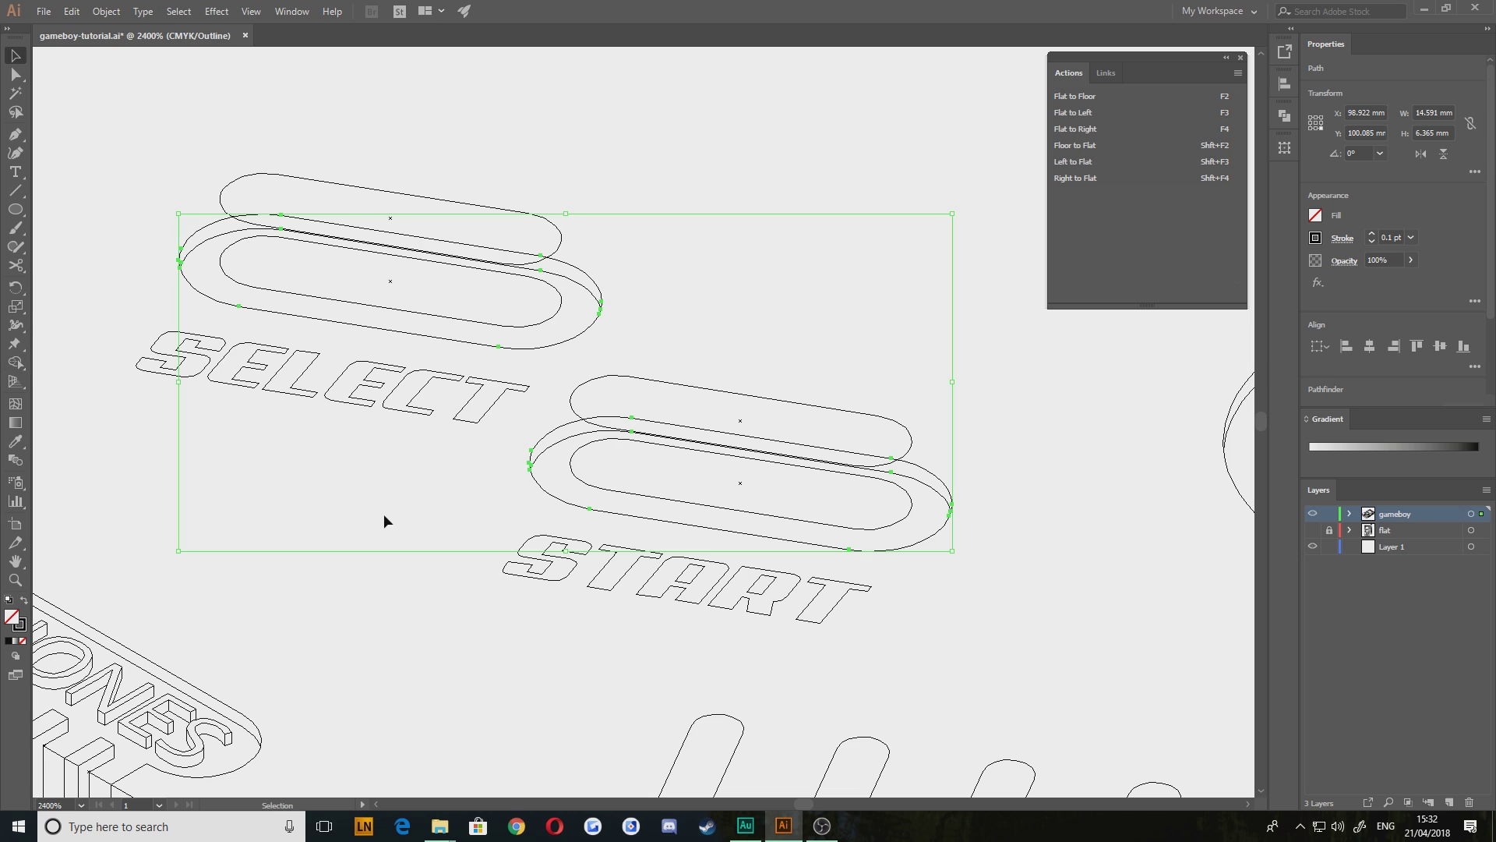
click(343, 527)
Scale the START button's raised pill outline down proportionally about its centre to 5.809 mm wide
scroll(395, 528, up, 1)
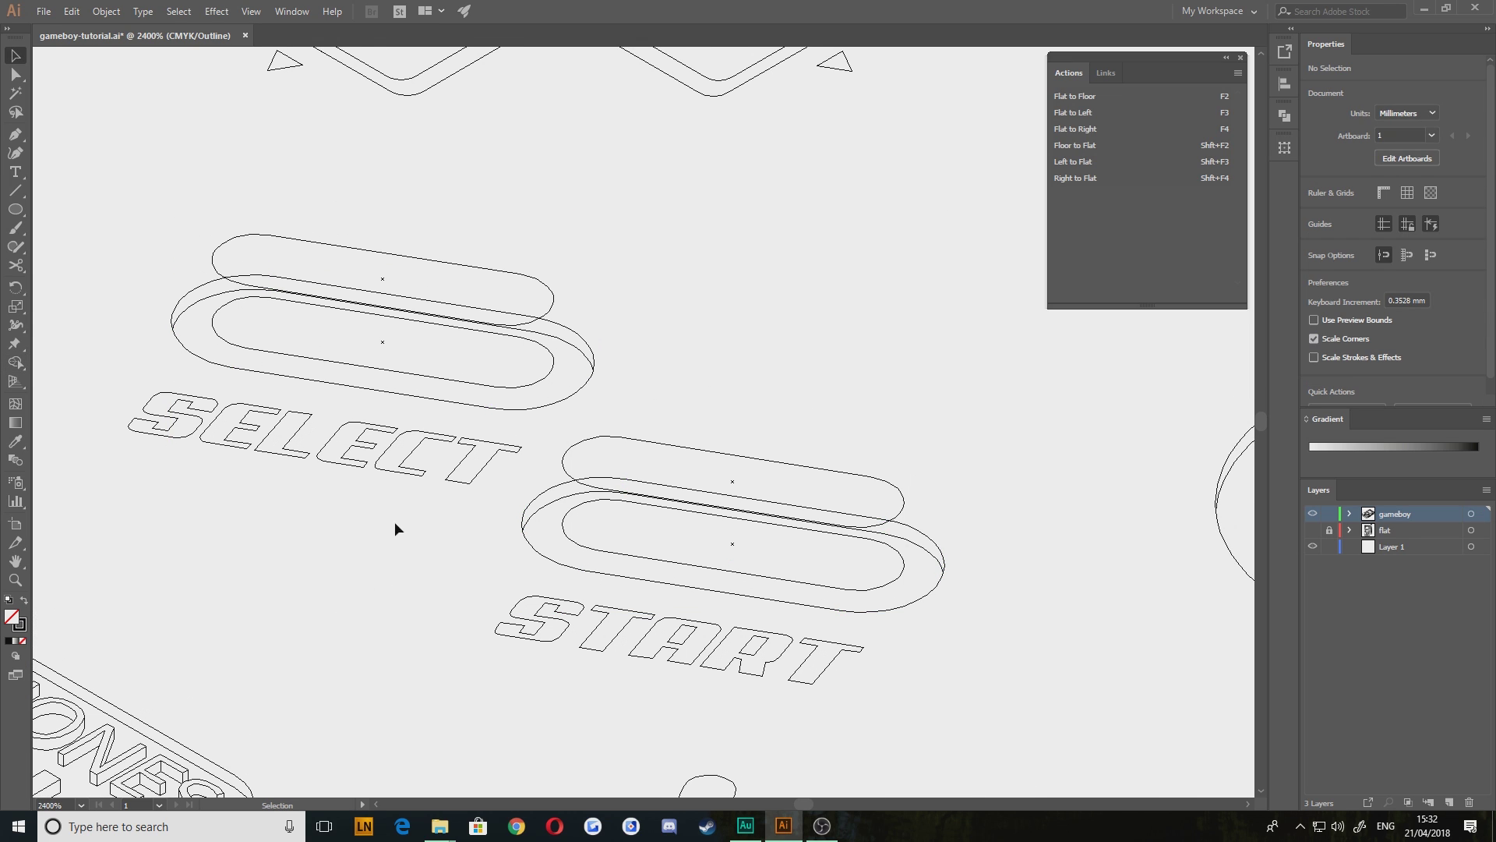
click(521, 275)
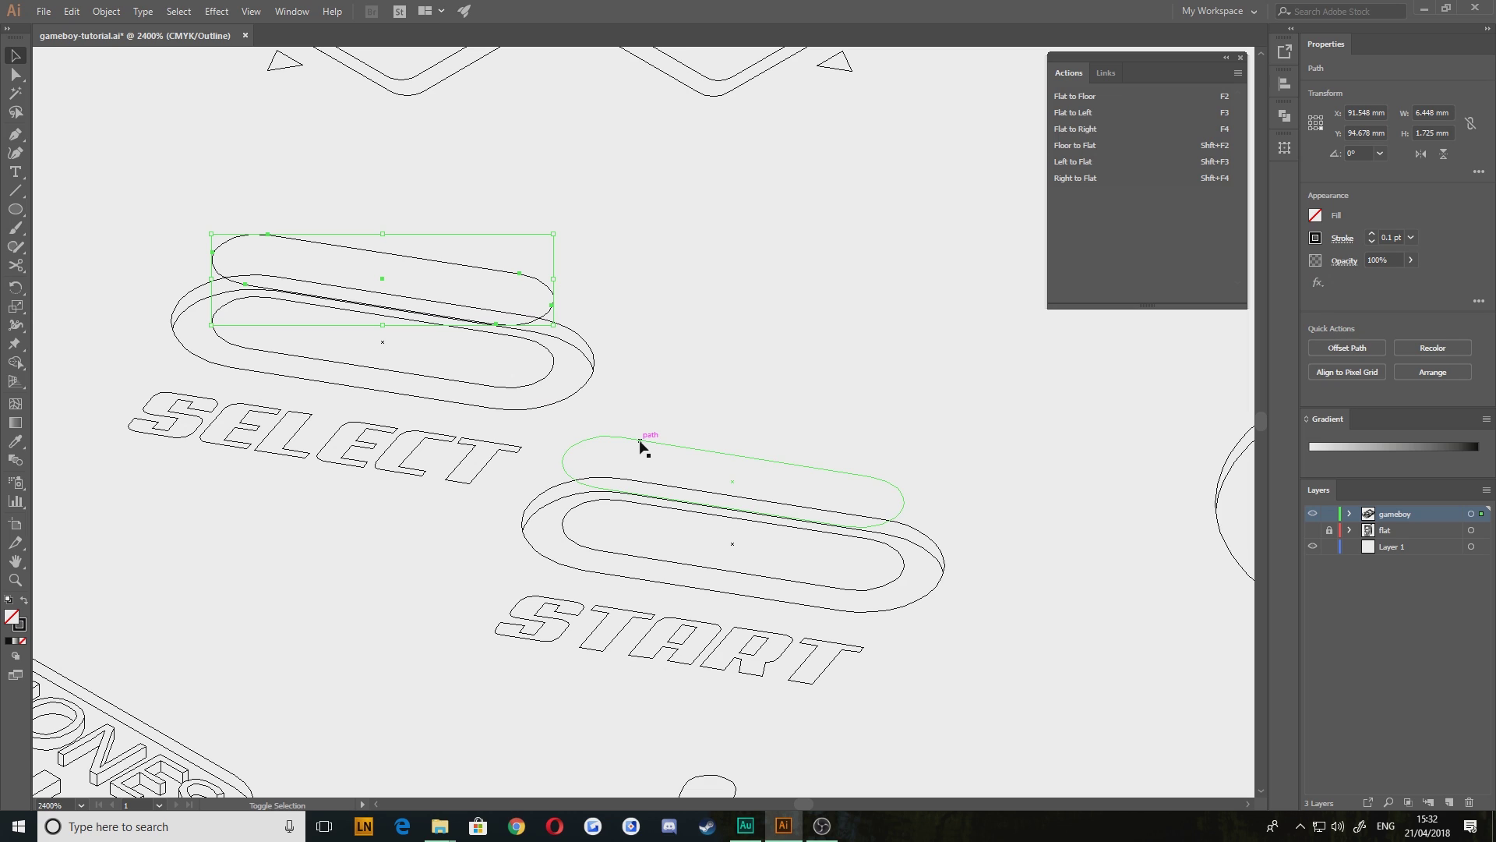
shift+click(640, 442)
click(788, 418)
click(810, 467)
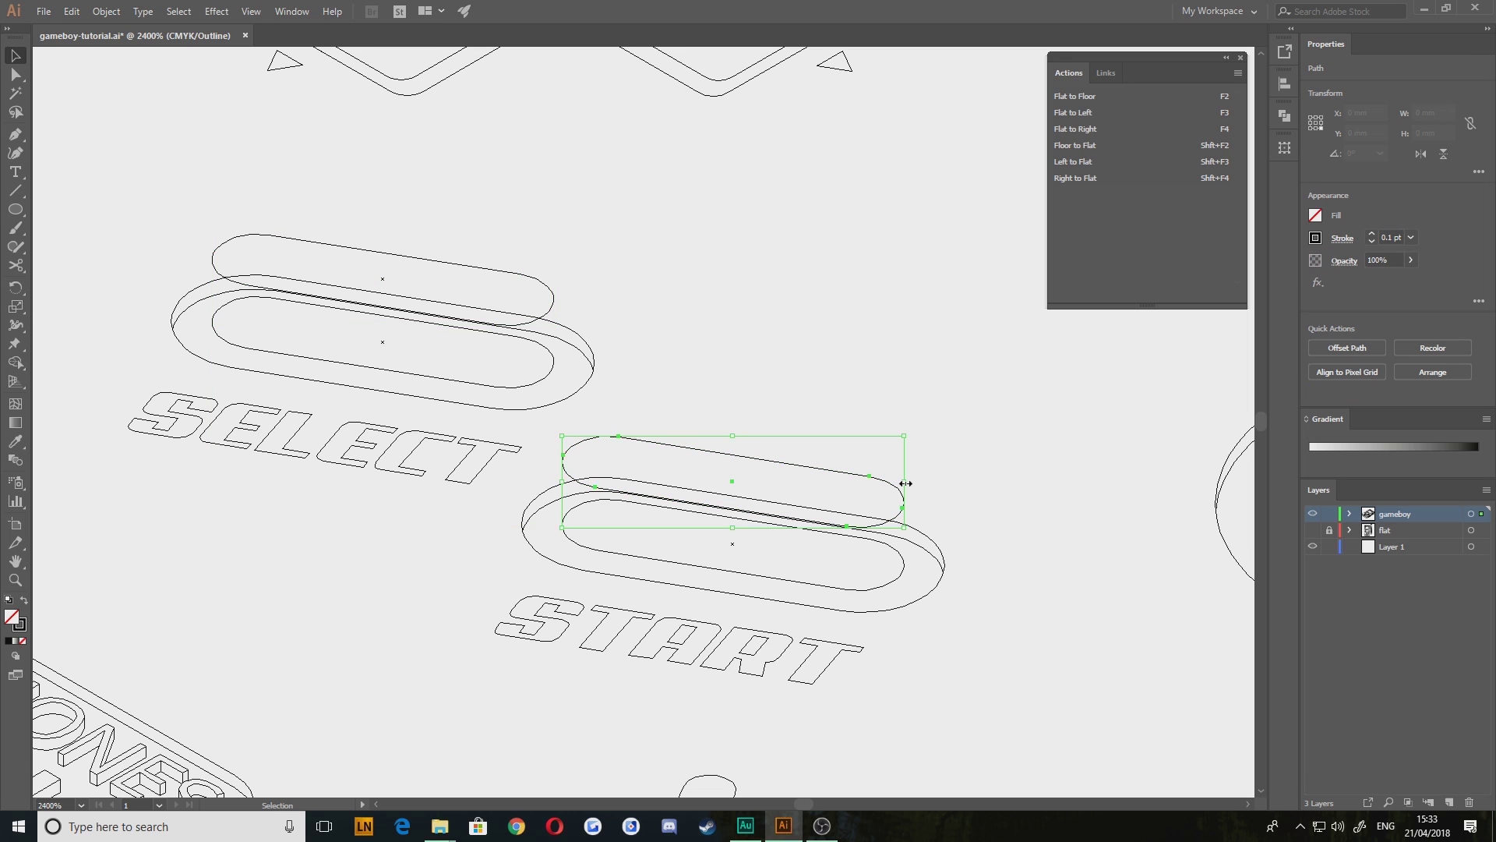
drag(904, 438, 893, 441)
Scale the SELECT button's raised pill outline down proportionally about its centre to about 5.8 mm wide, and deselect it
click(477, 269)
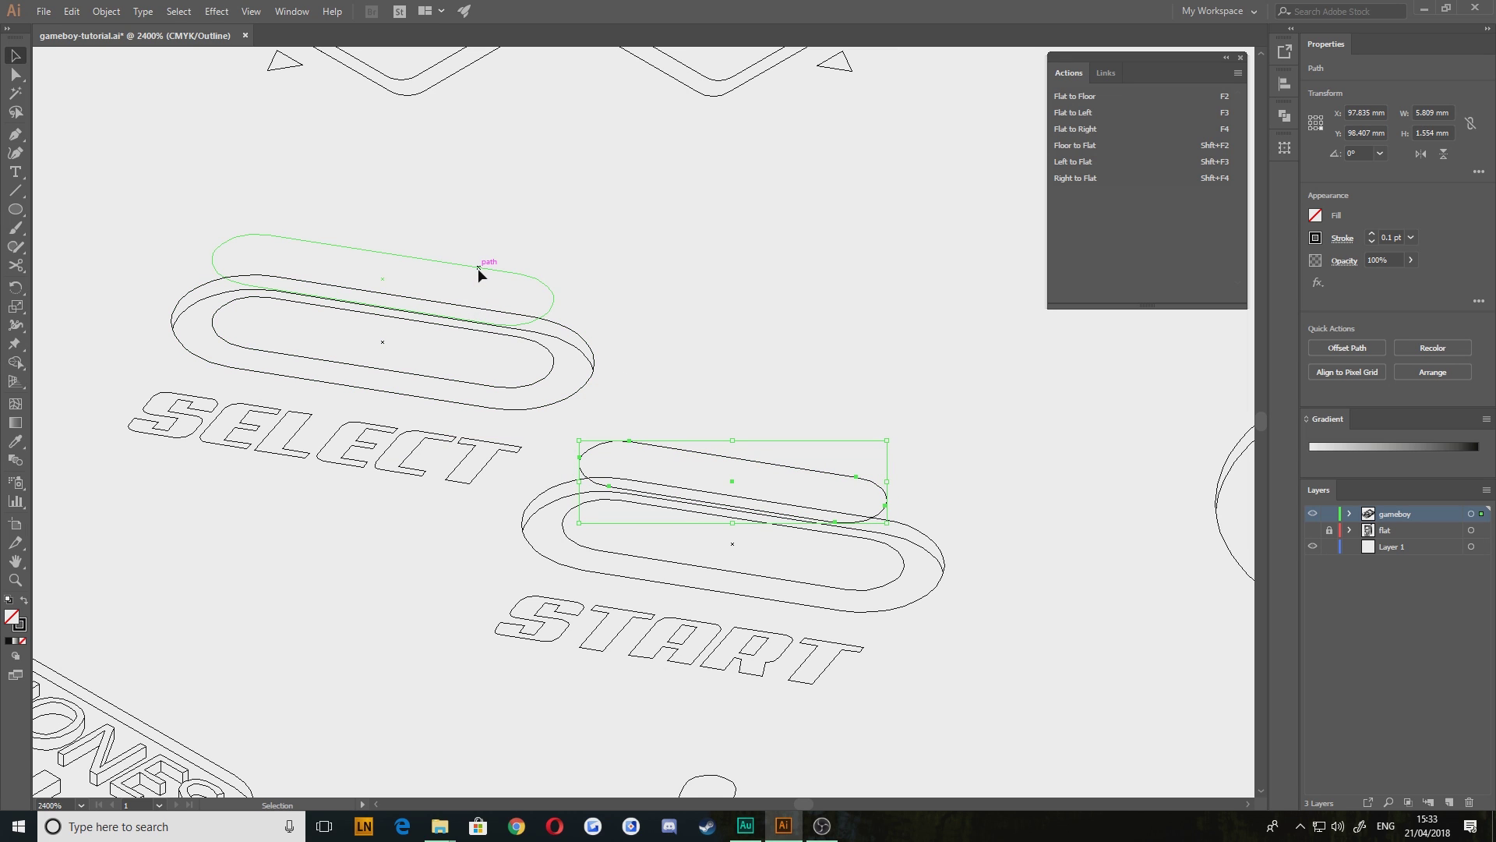
drag(553, 233, 535, 237)
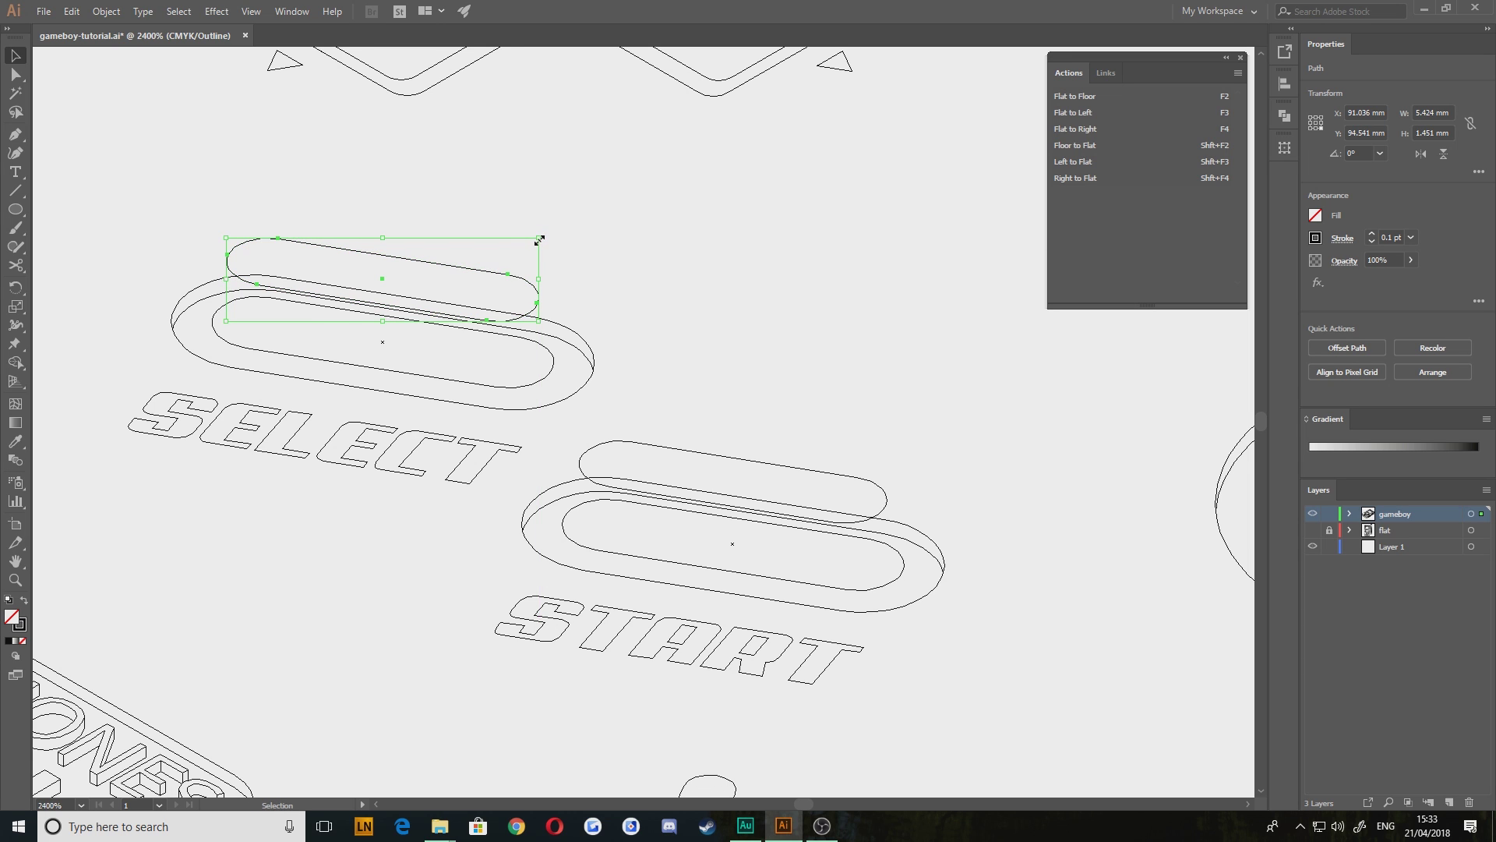
scroll(534, 277, up, 3)
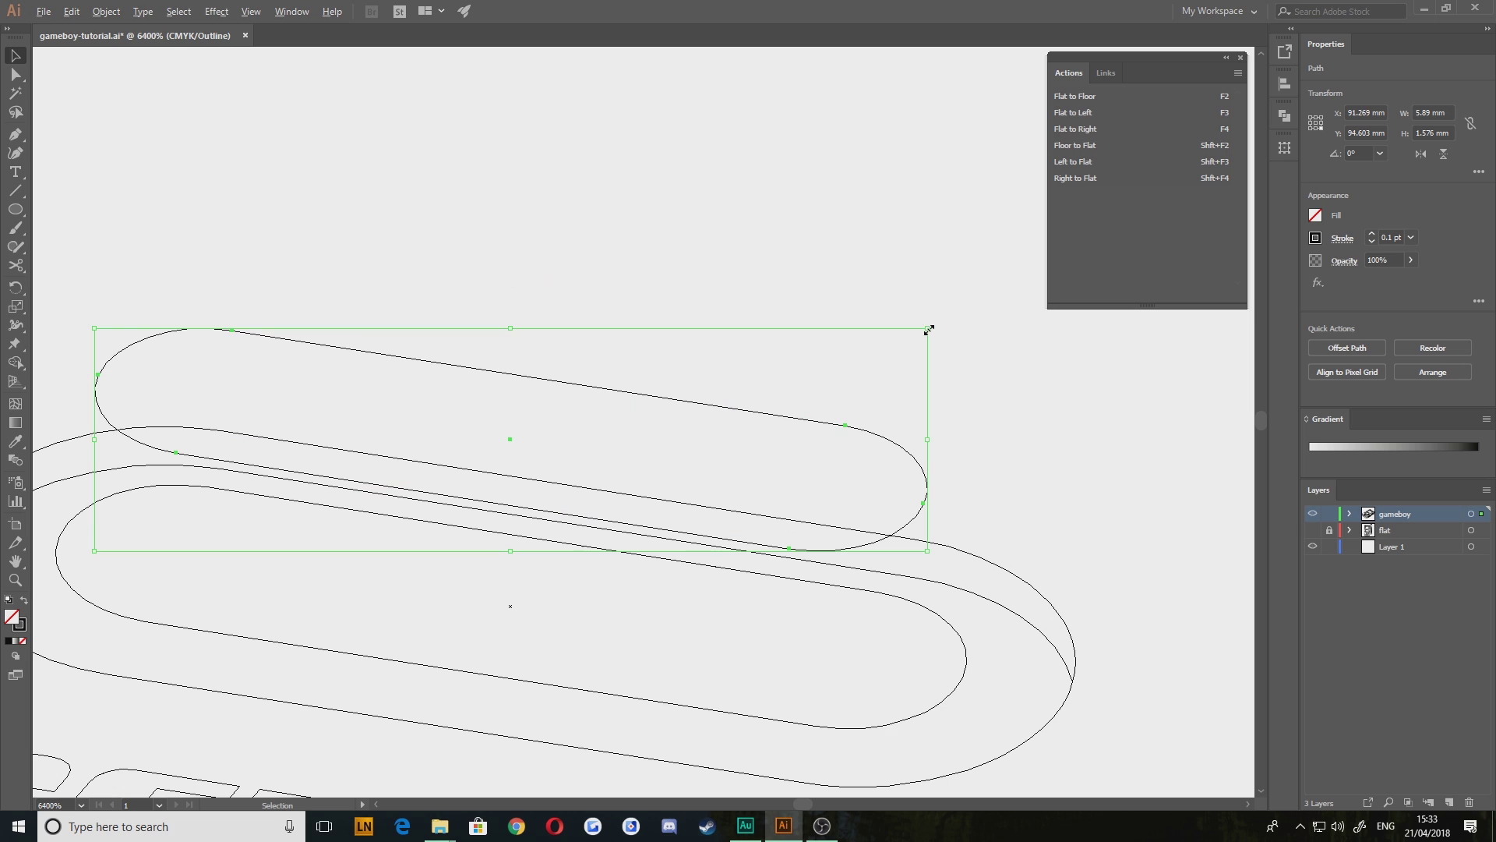
drag(929, 330, 774, 418)
scroll(968, 378, up, 1)
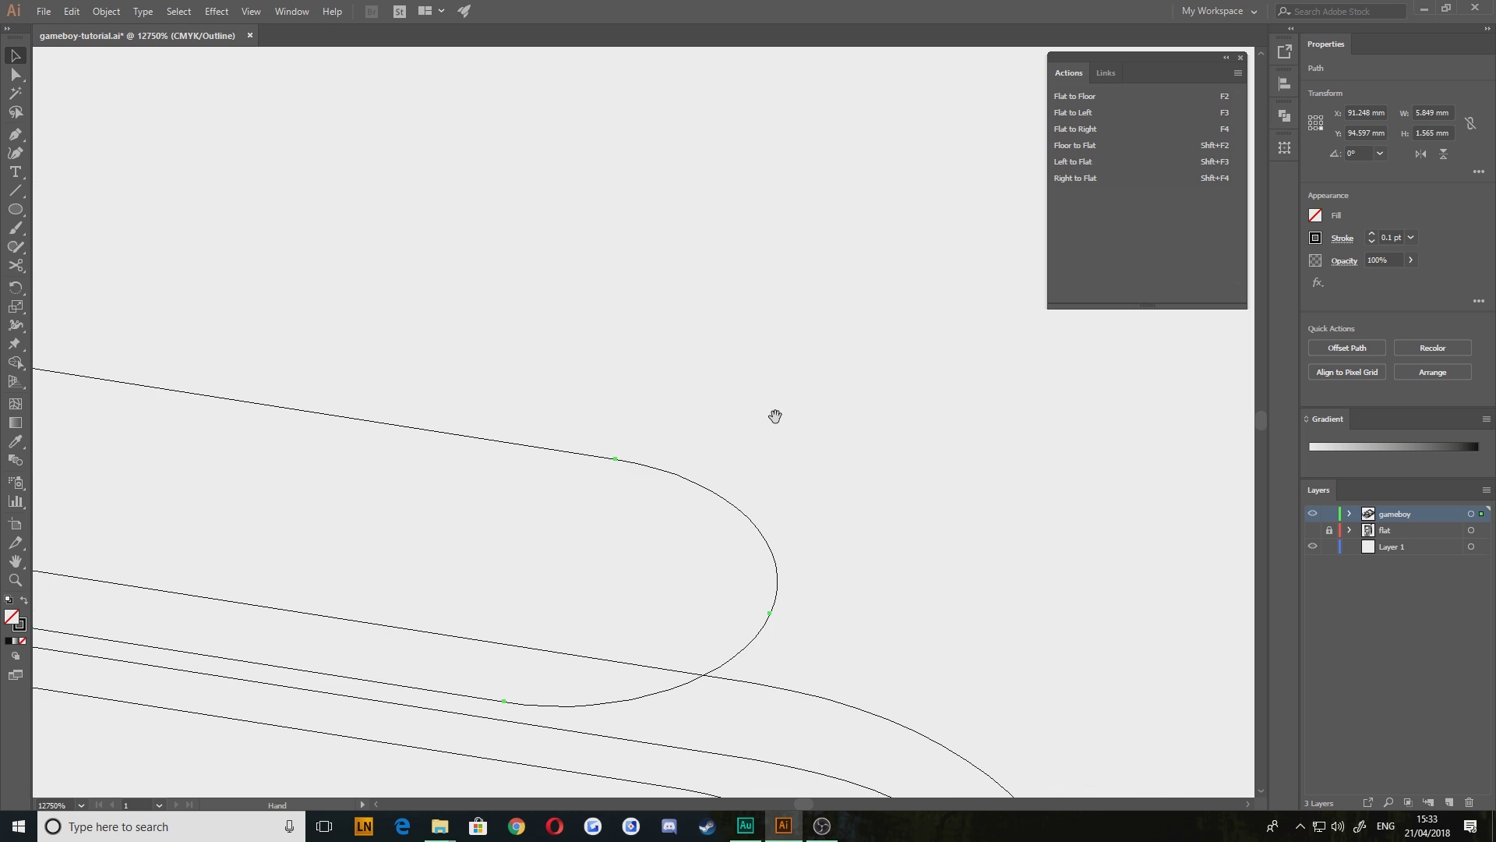
drag(783, 266, 777, 270)
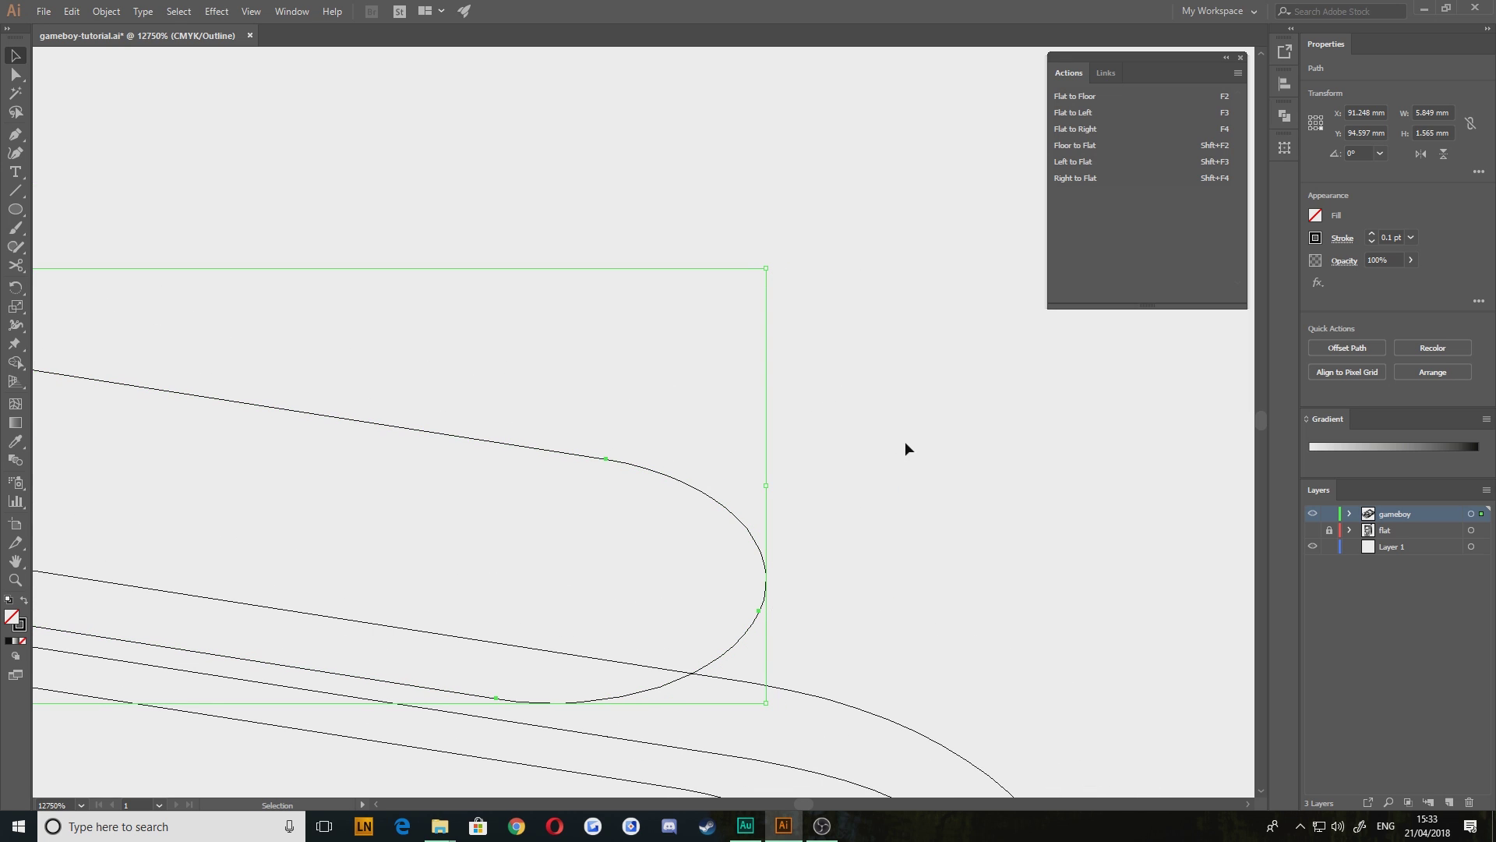
click(911, 443)
Draw a curved side line about 1.2 mm long from the START button's raised pill to its base pill at their right-hand ends
scroll(925, 452, down, 4)
drag(910, 544, 641, 395)
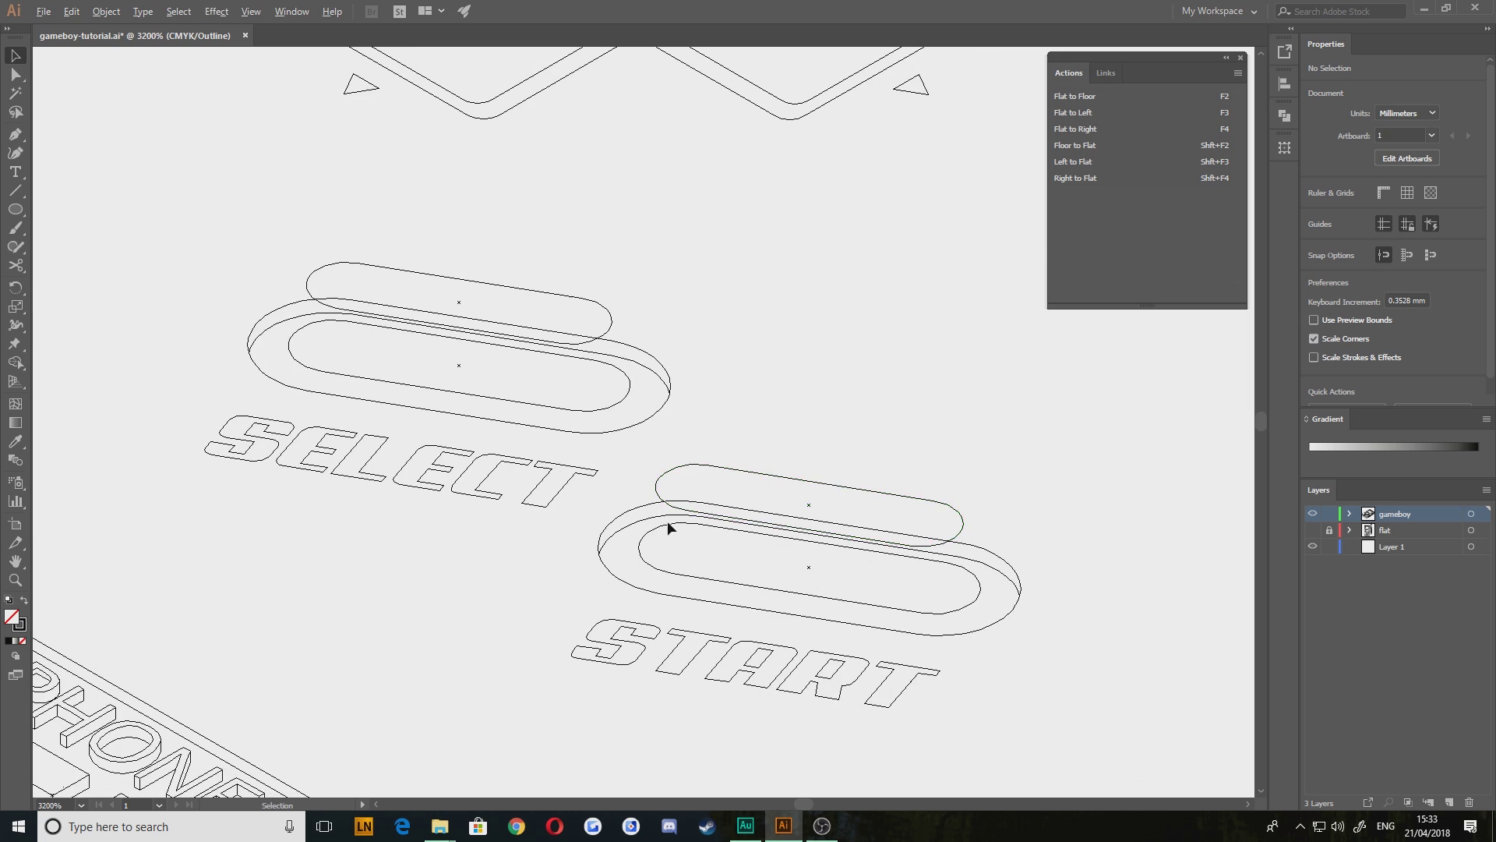
scroll(668, 521, up, 1)
drag(829, 585, 633, 478)
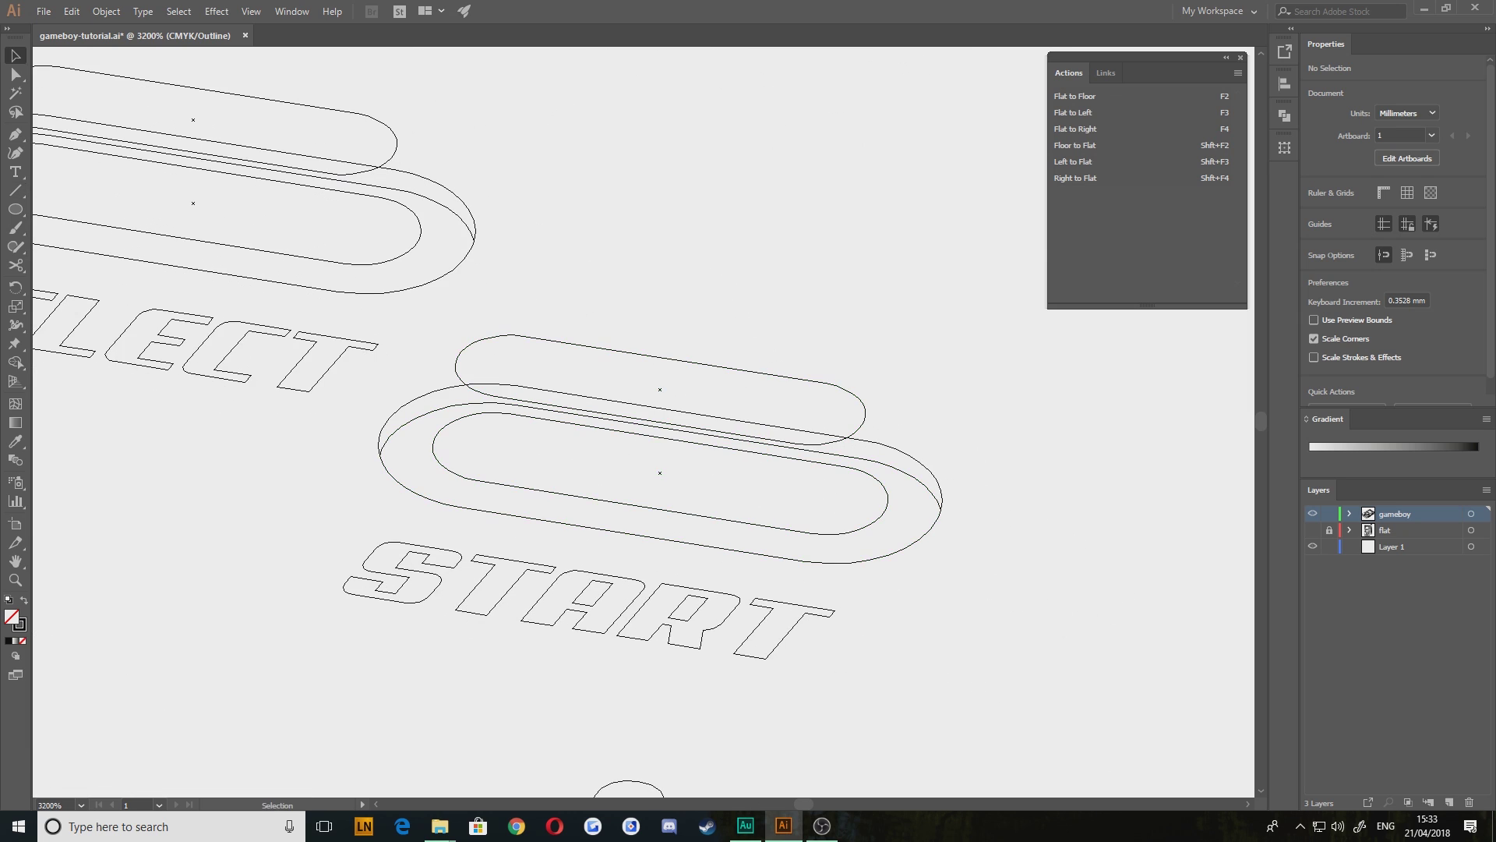
click(15, 134)
scroll(829, 507, up, 1)
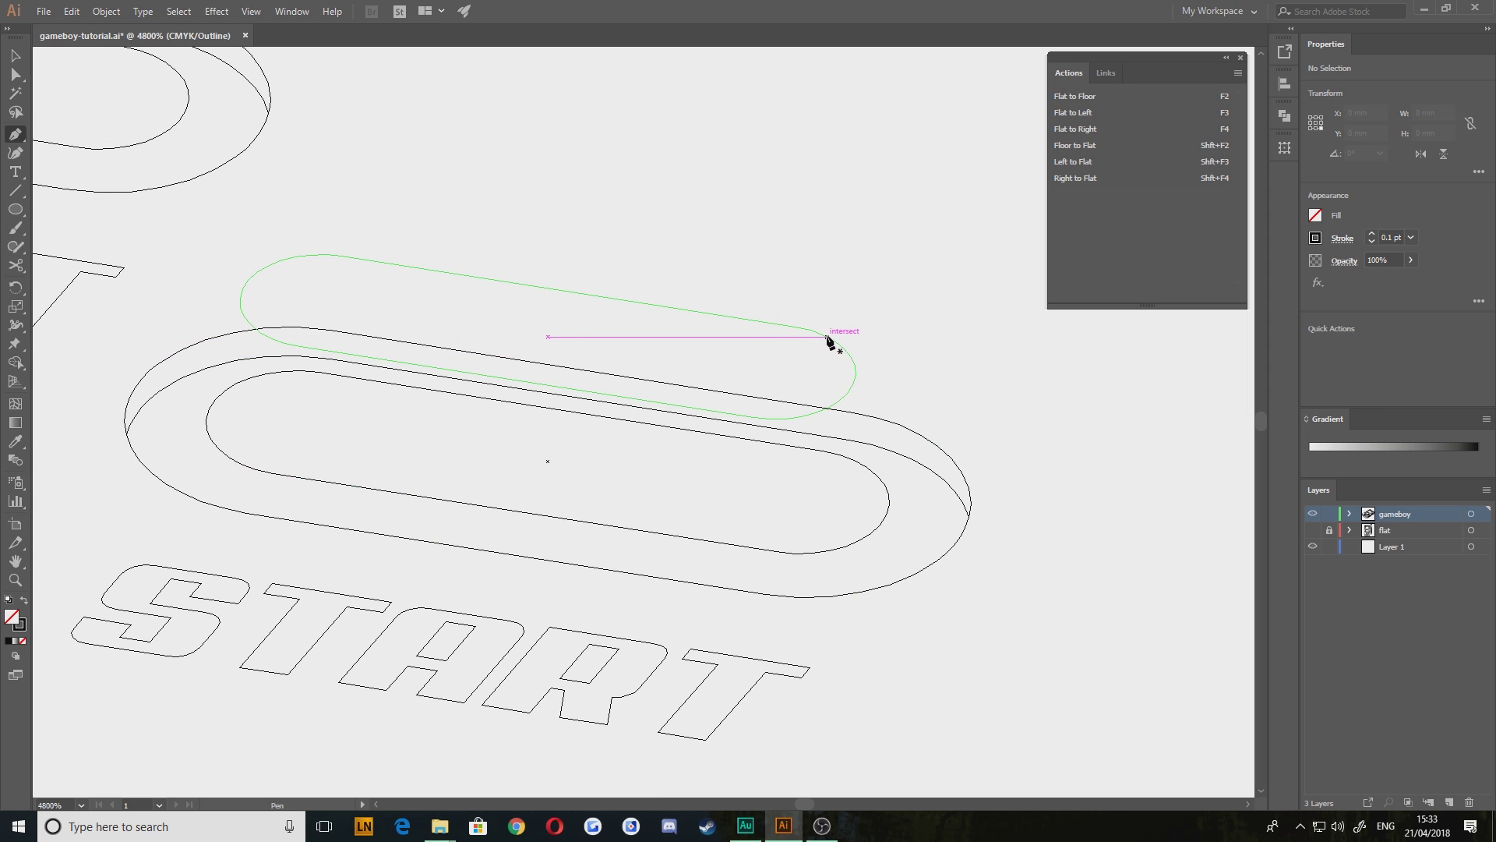
click(856, 370)
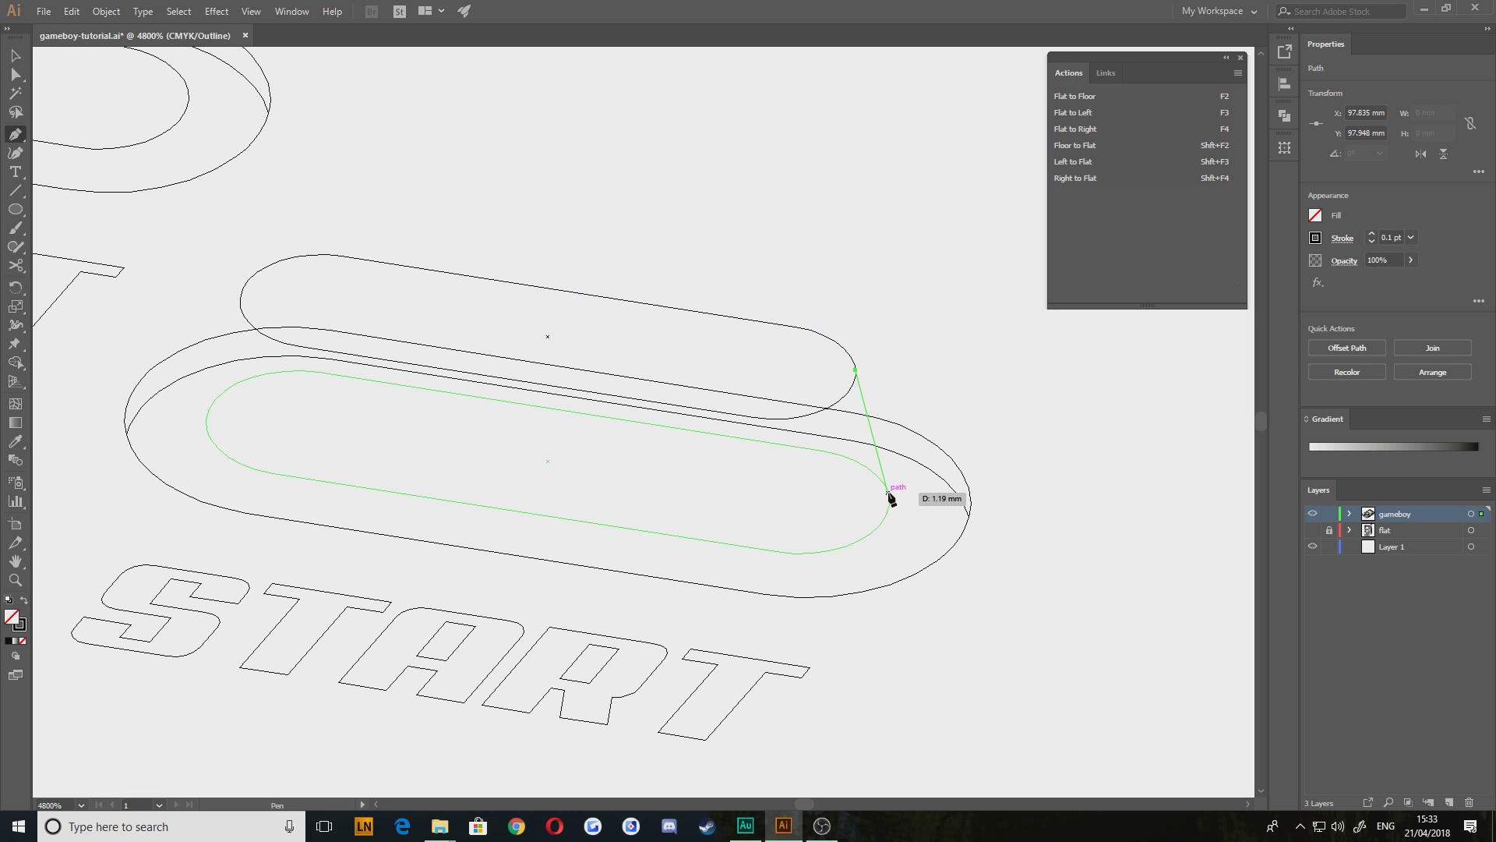
drag(890, 518, 890, 550)
drag(598, 421, 804, 542)
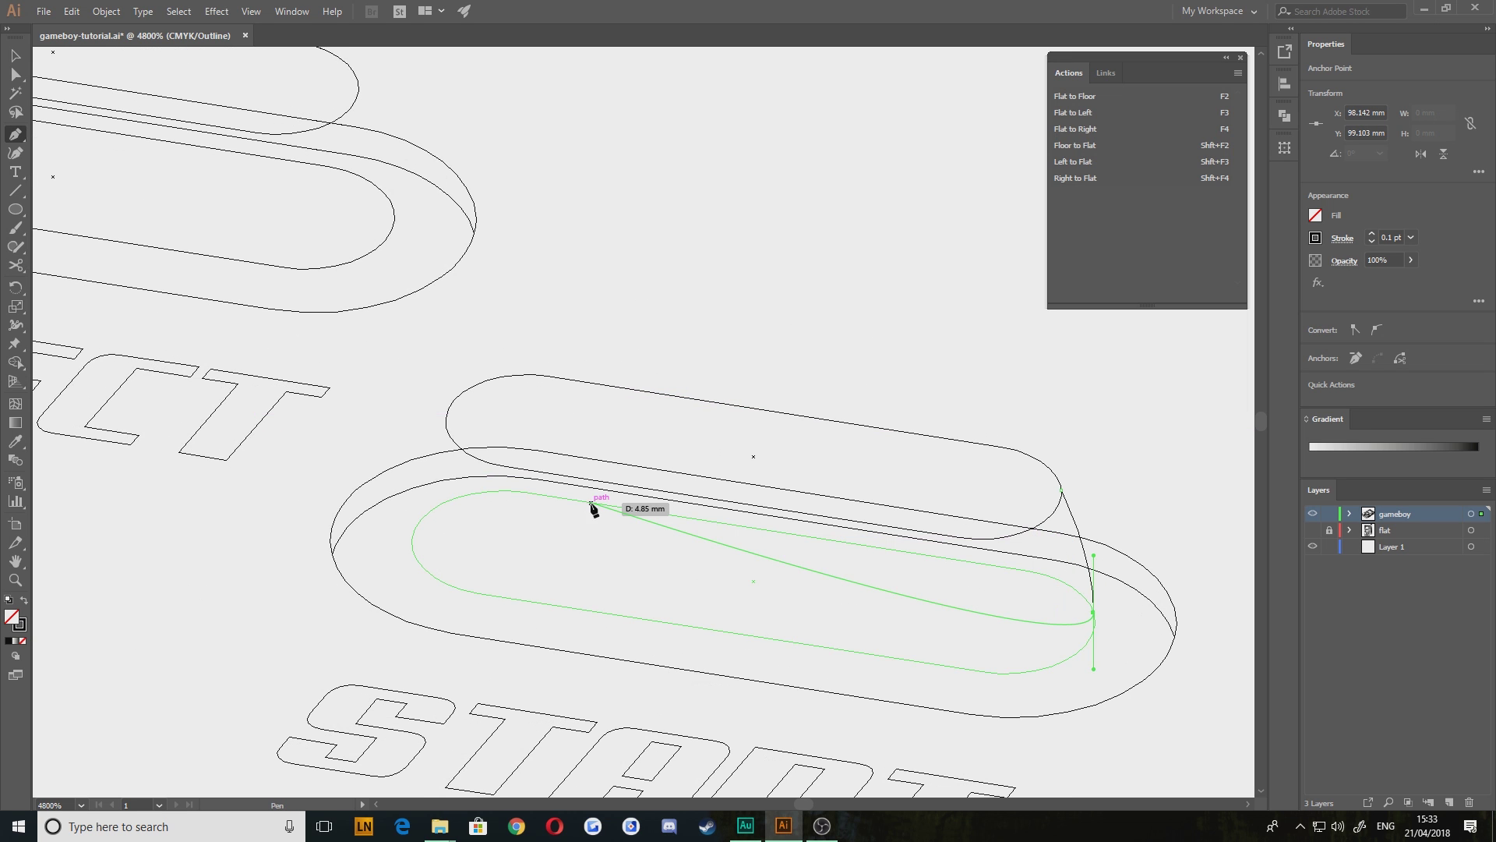
key(v)
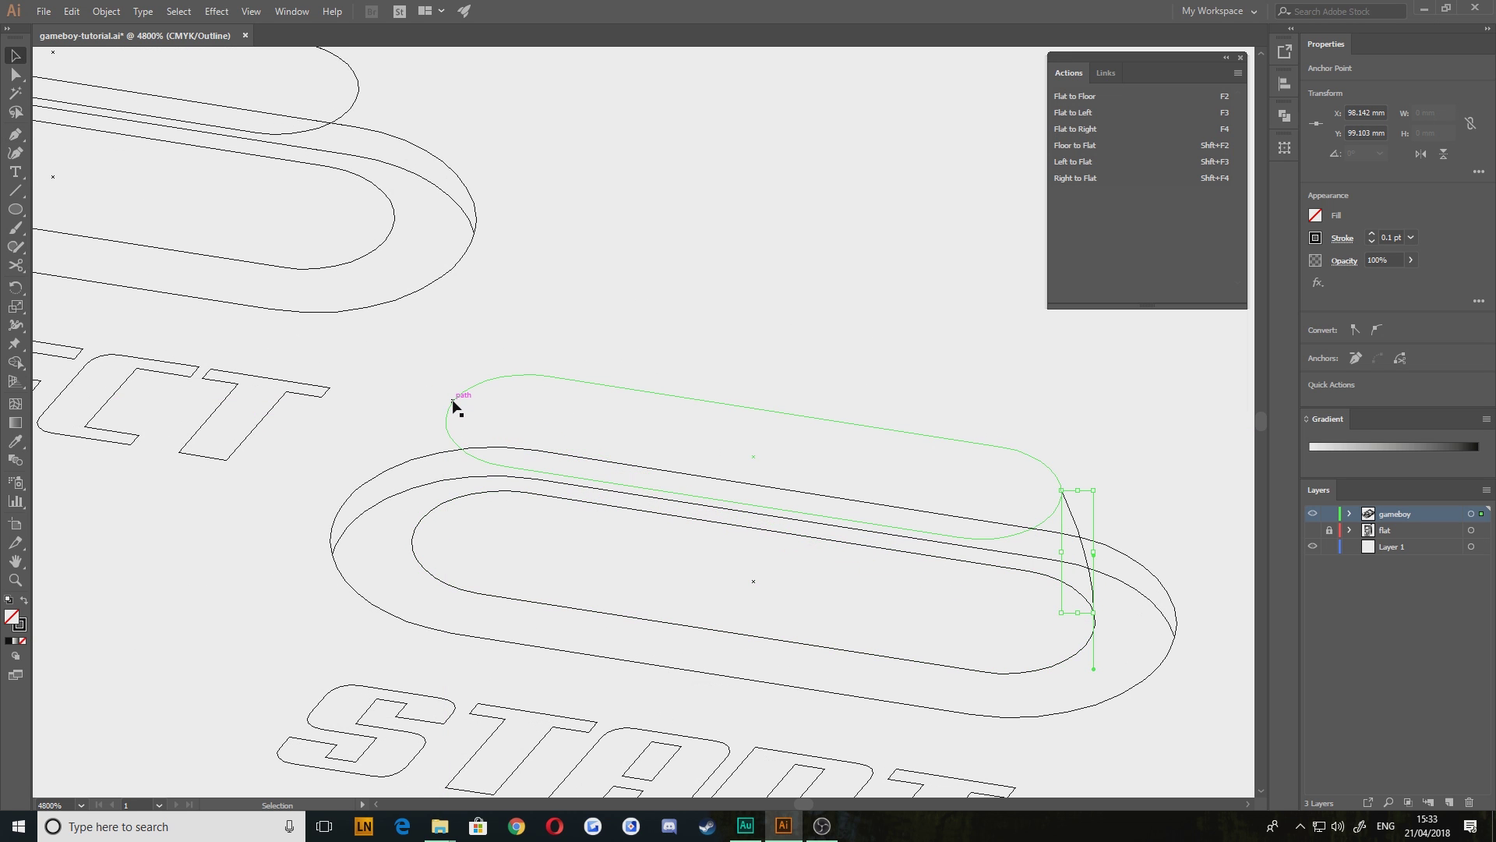
Draw the matching curved side line about 1.1 mm tall between the raised and base pills at the START button's left-hand end
key(p)
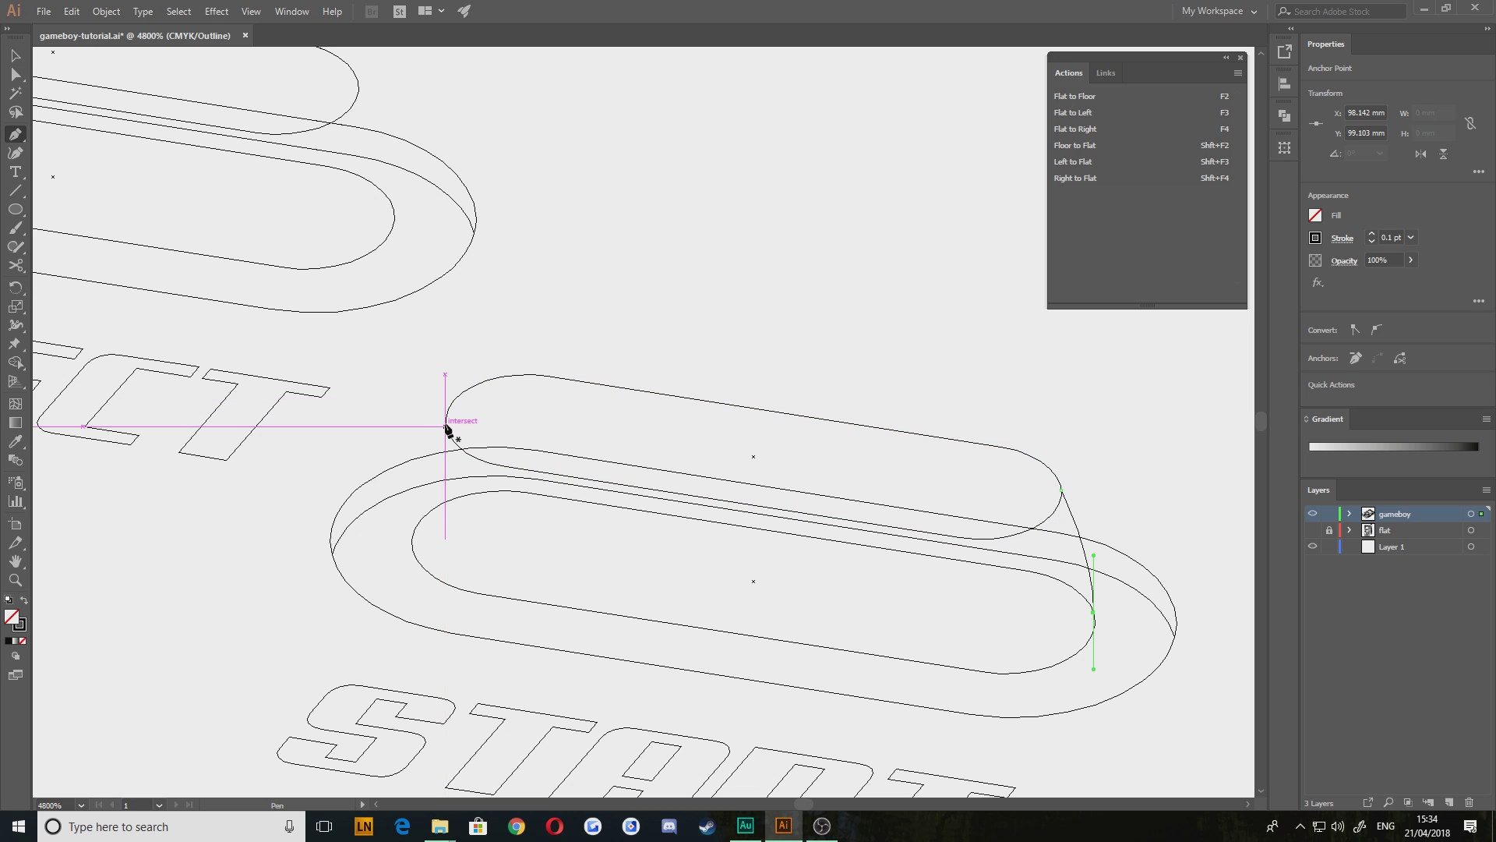
click(446, 414)
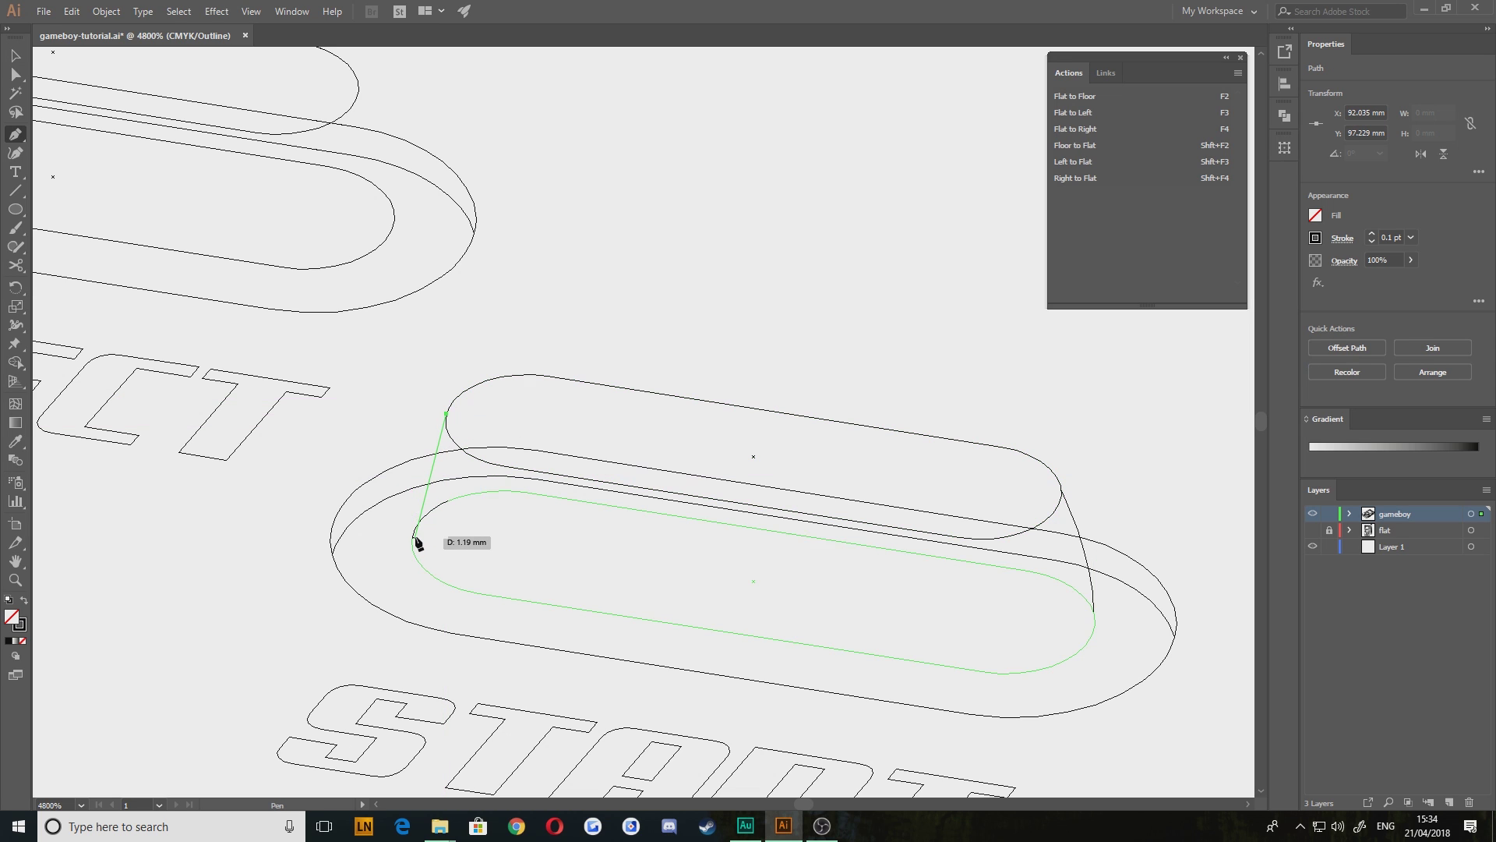
drag(415, 527, 401, 566)
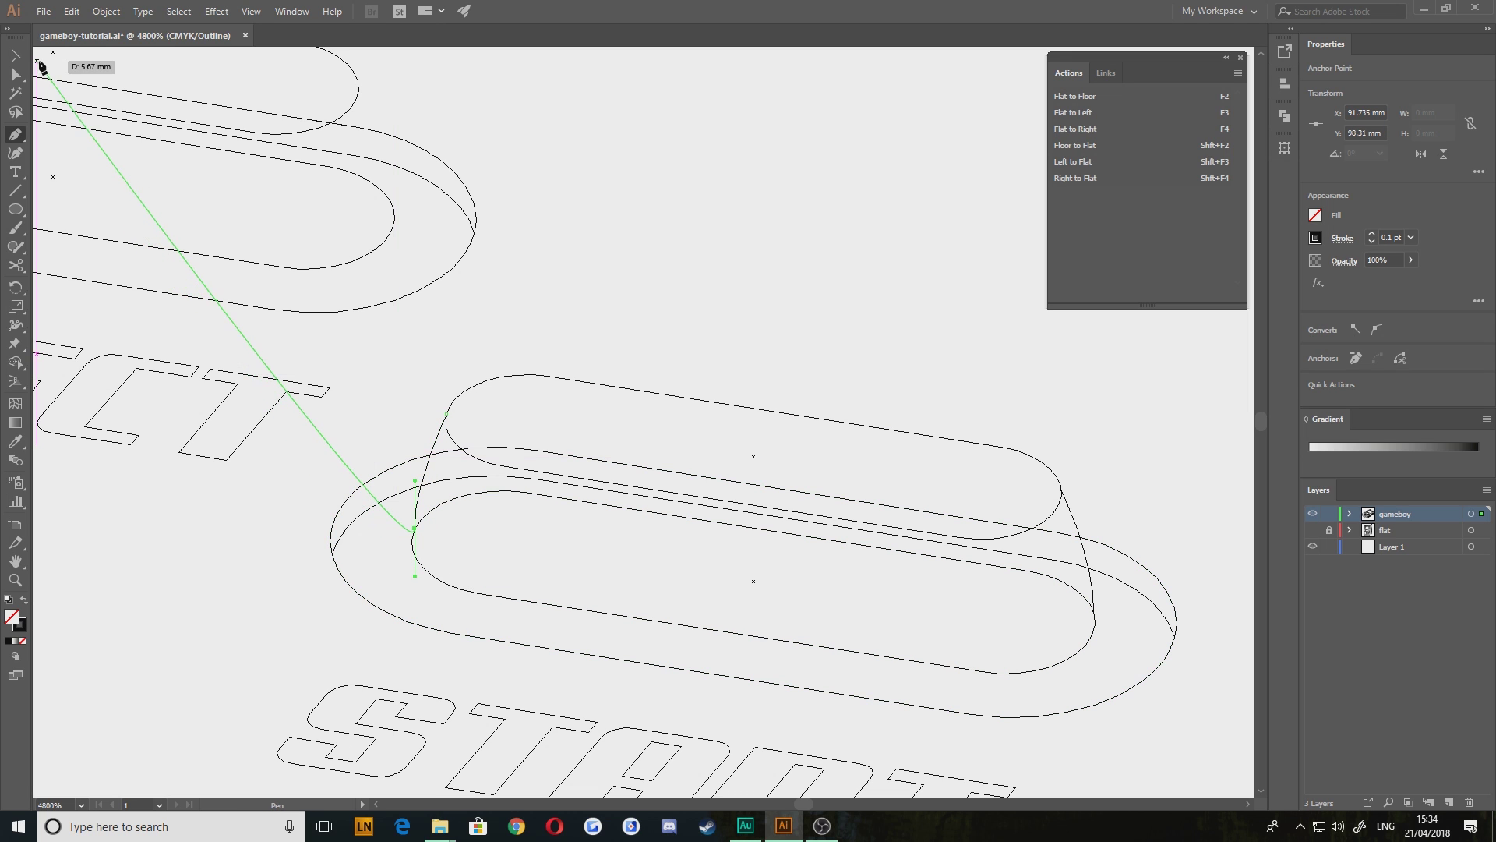
click(15, 56)
Delete the raised pill outline above the SELECT recess
drag(377, 154, 508, 245)
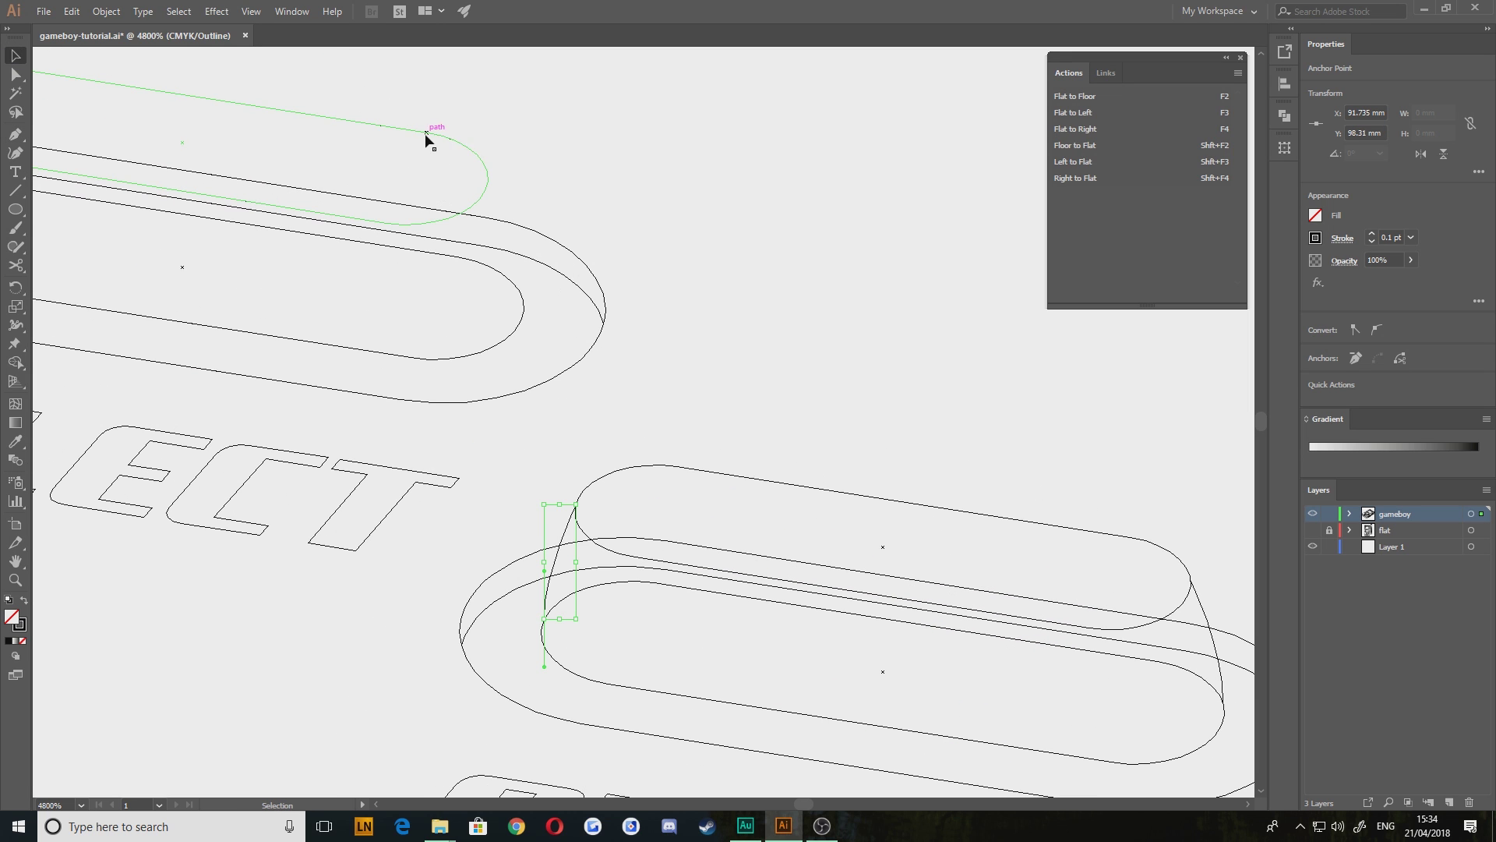
click(425, 136)
key(Delete)
Select all the START button and recess outlines and merge the regions between the raised and base pills into one side wall with Shape Builder
key(space)
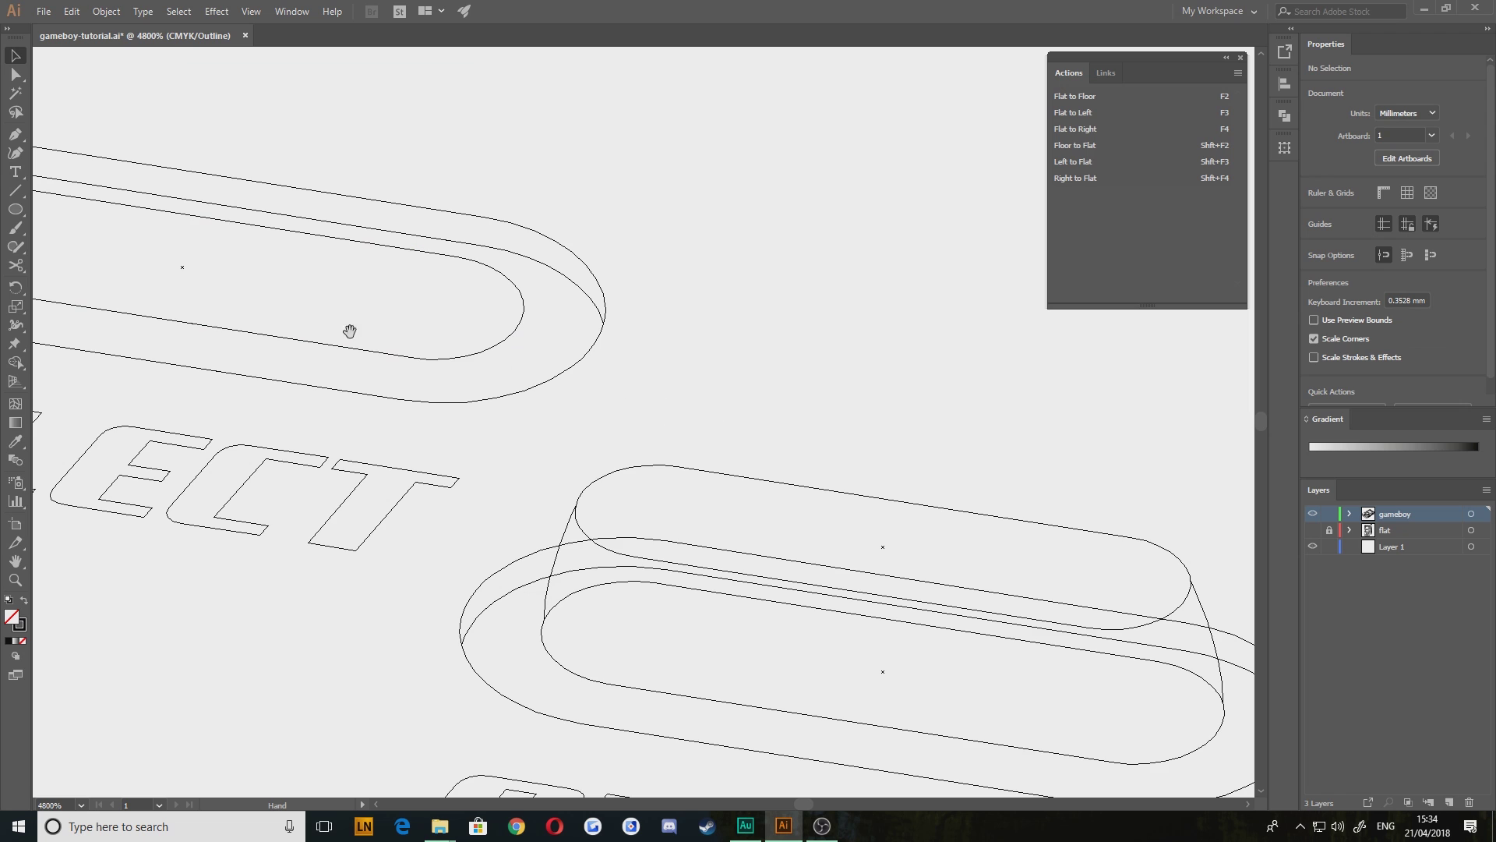
drag(272, 344, 340, 334)
drag(794, 544, 410, 387)
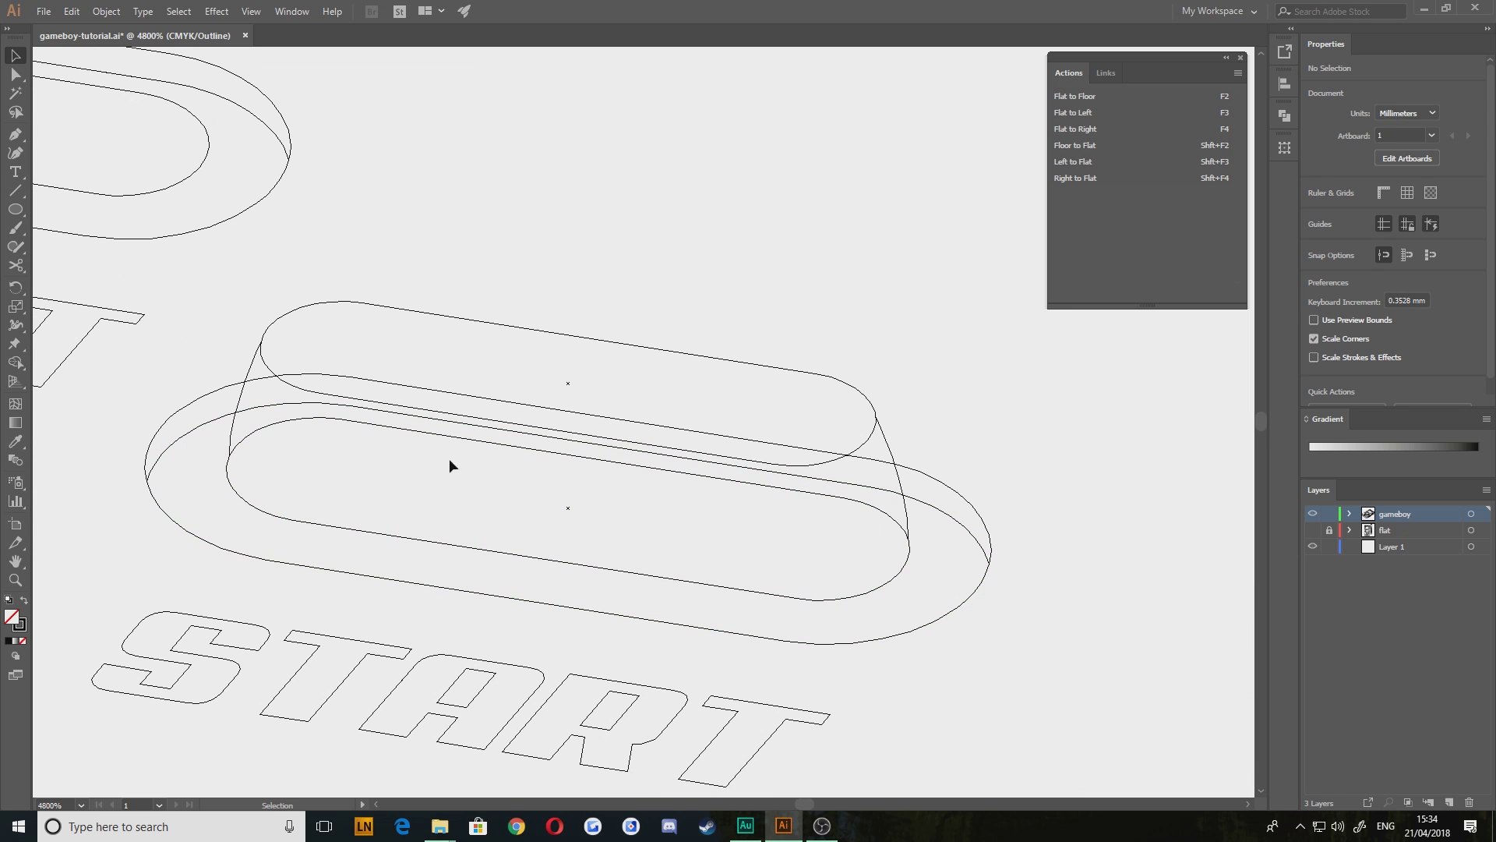
click(231, 446)
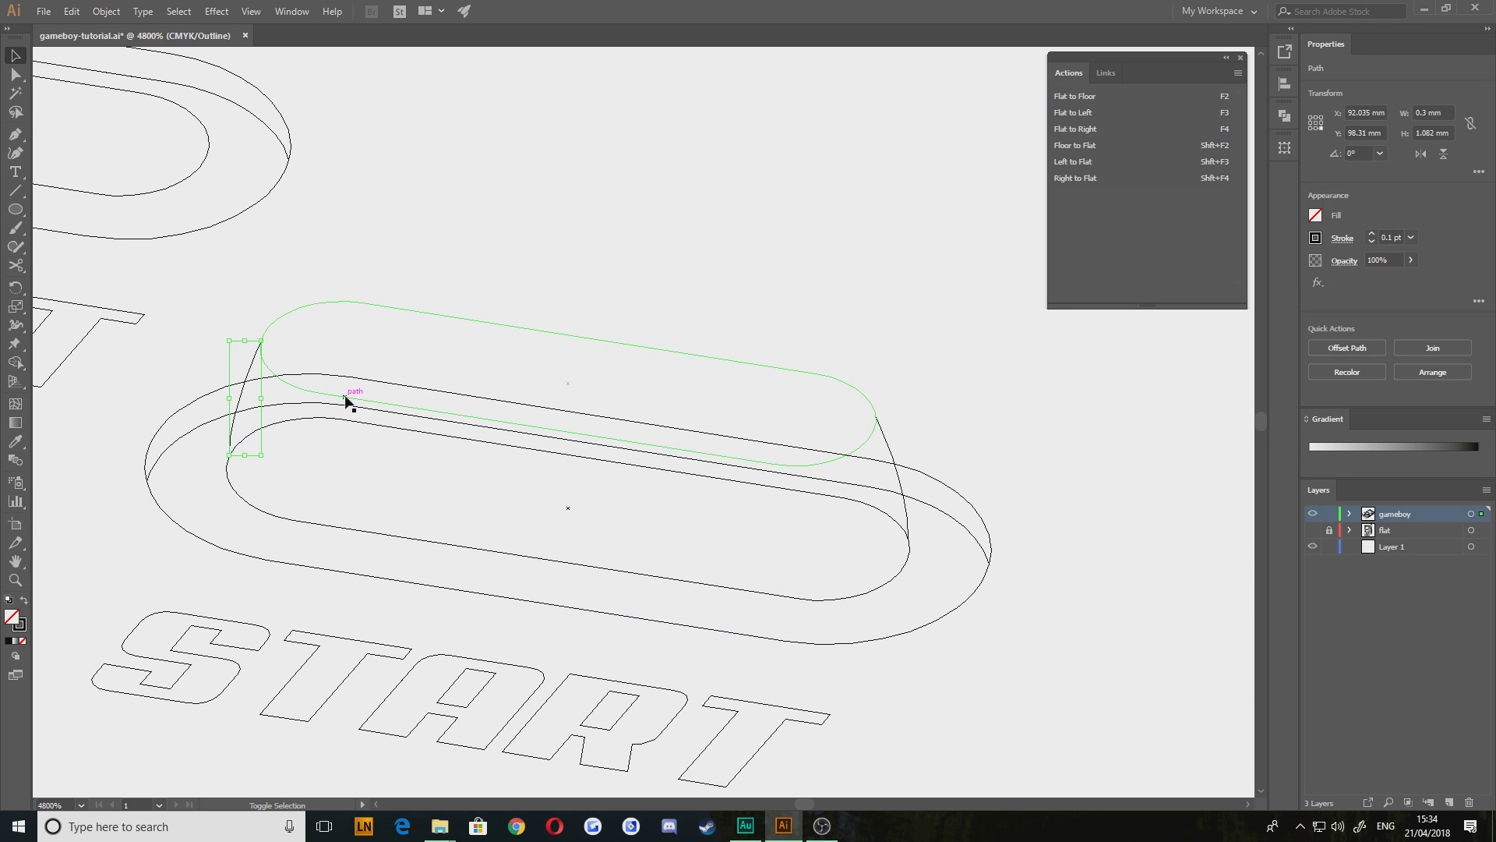
shift+click(902, 489)
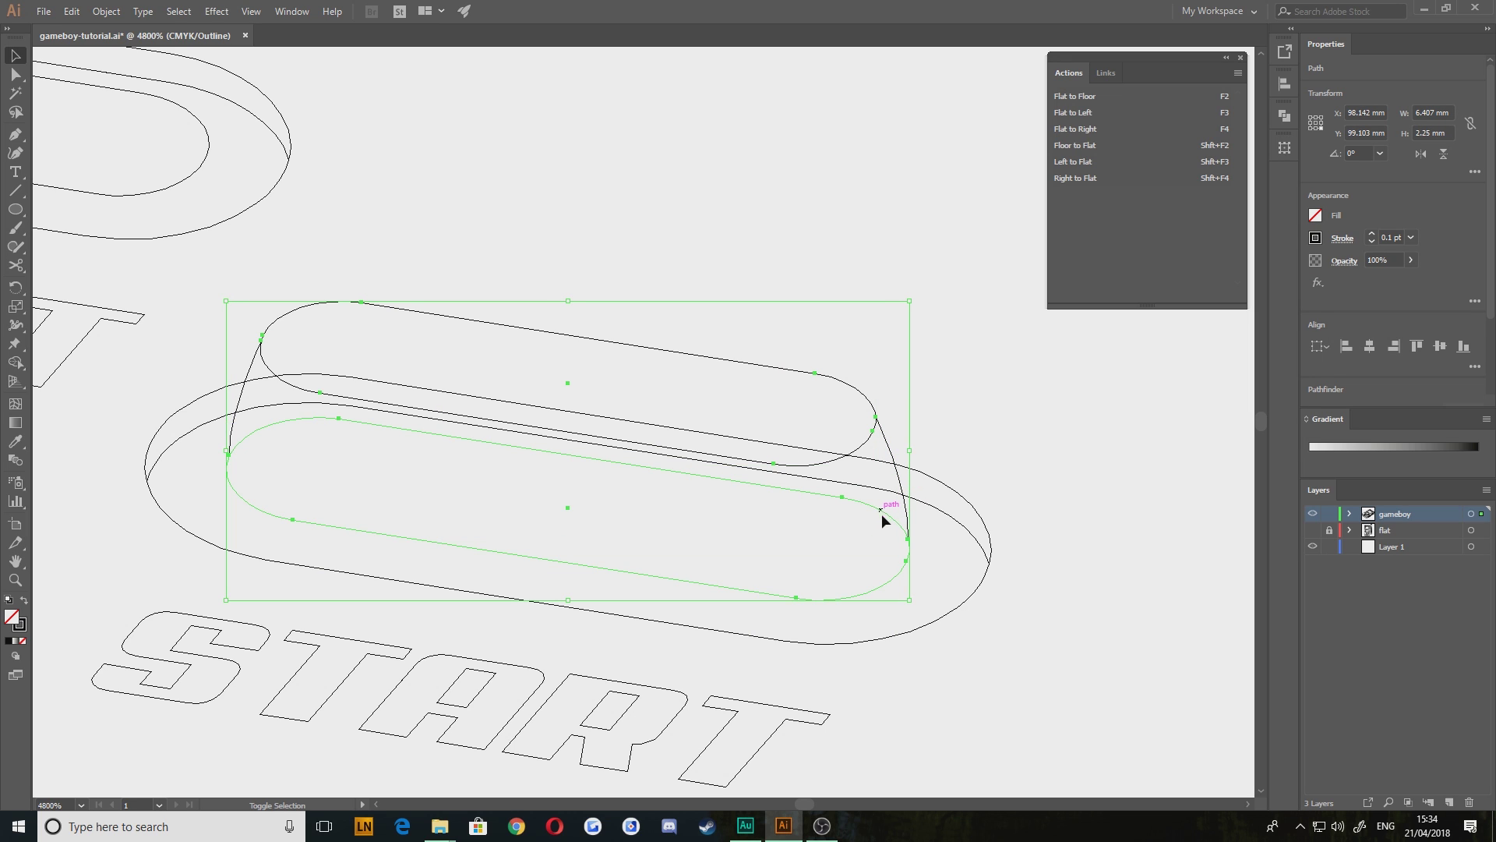
shift+click(881, 514)
drag(1033, 606, 216, 290)
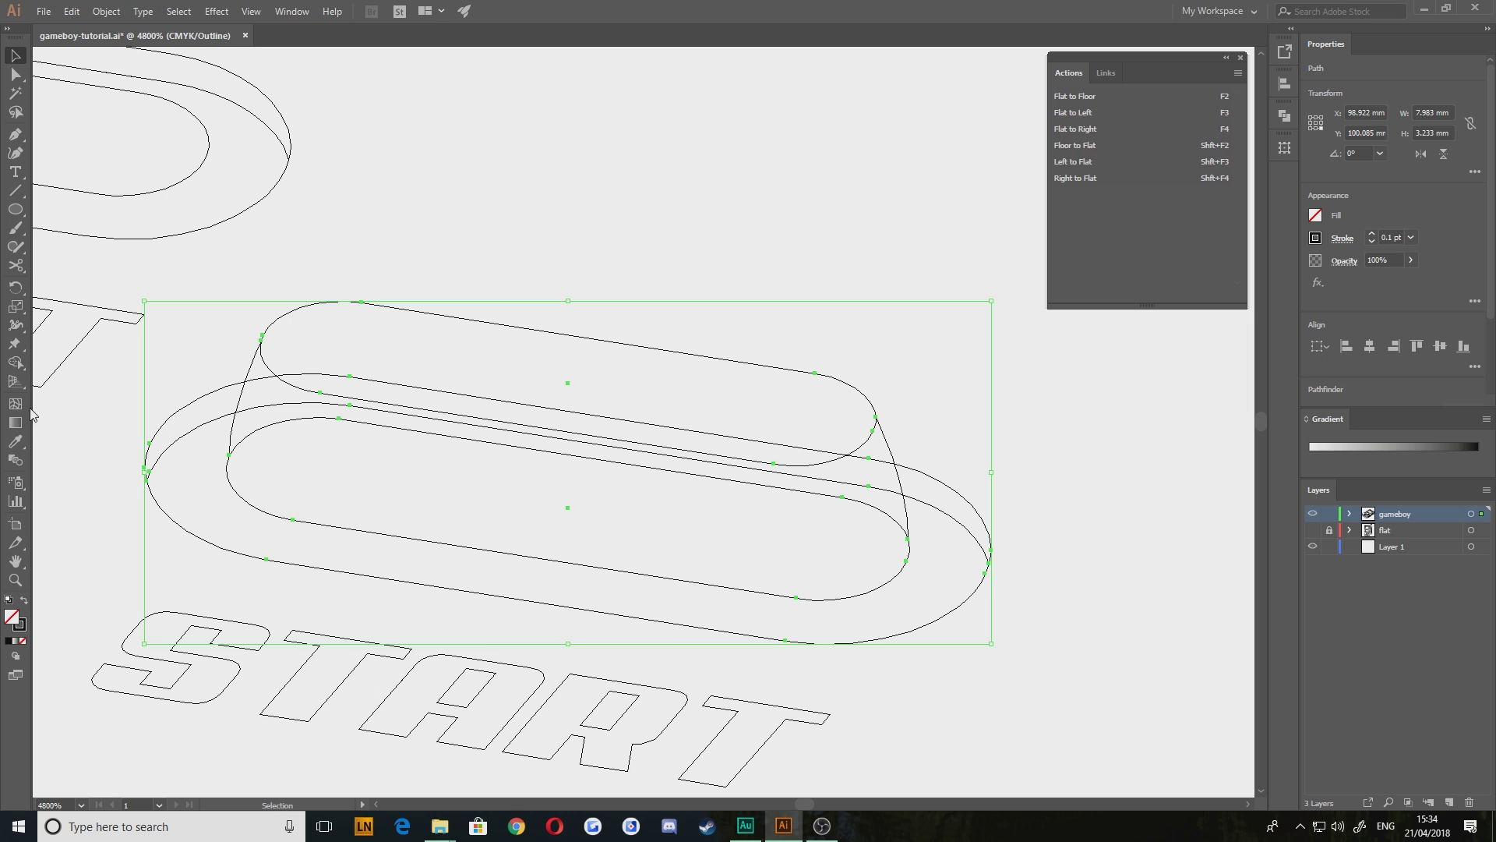
key(shift+m)
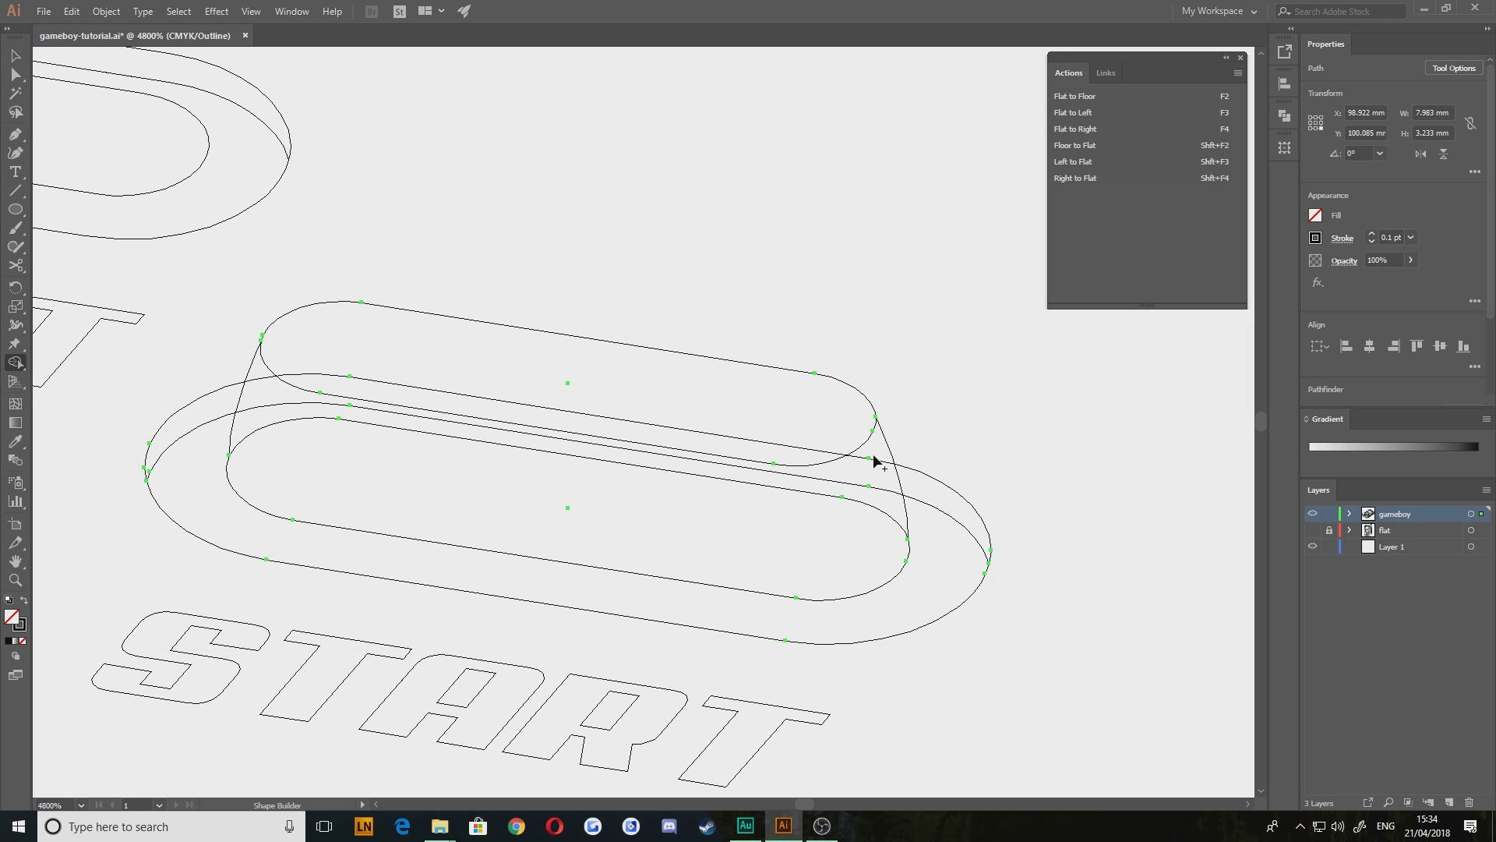
mouse_move(878, 461)
mouse_down()
mouse_move(721, 535)
mouse_move(377, 471)
mouse_move(268, 398)
mouse_move(260, 371)
mouse_up()
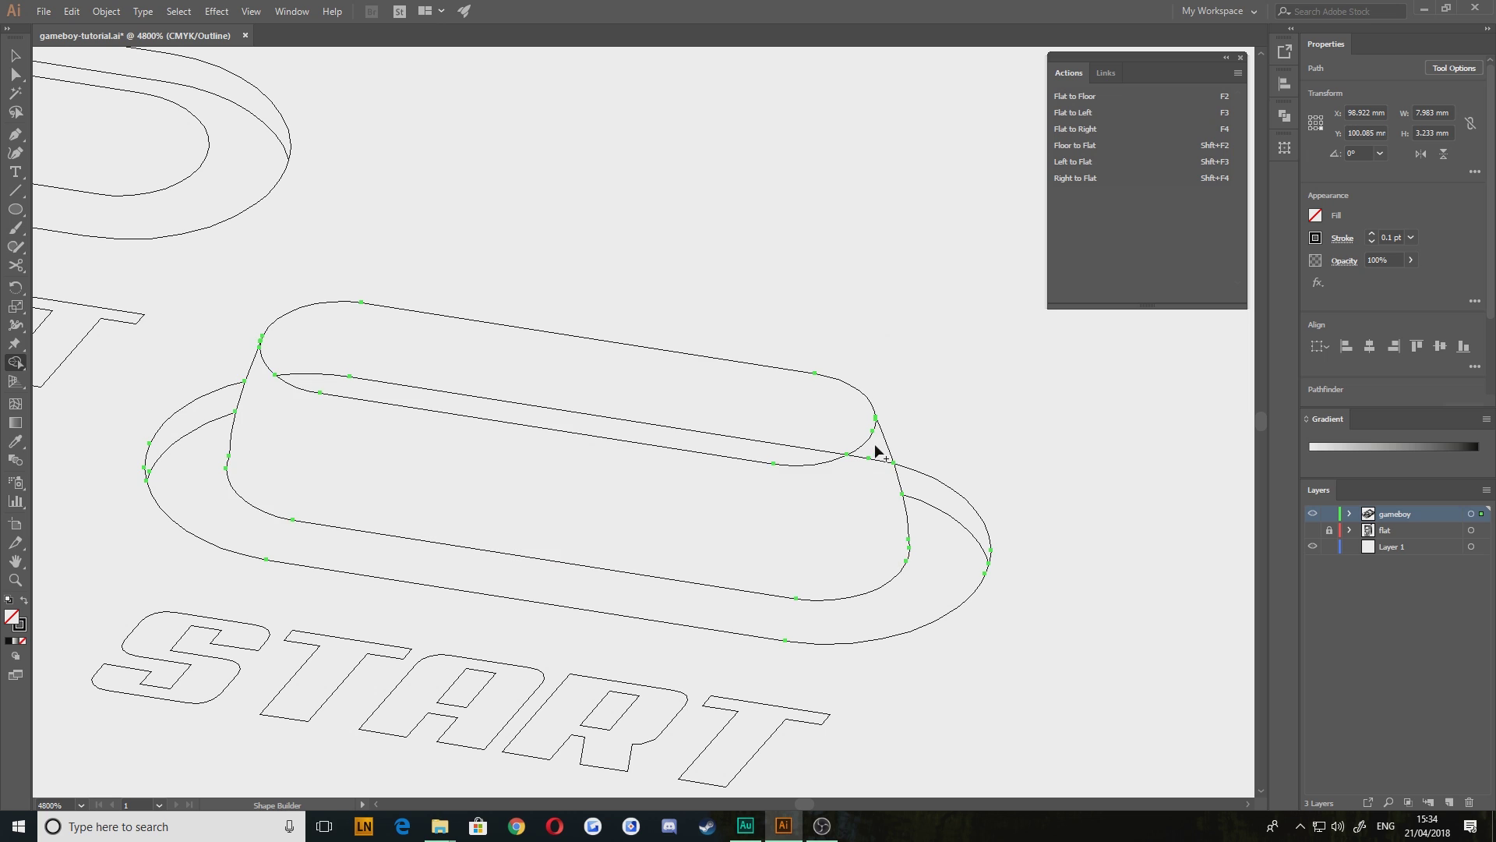
Adjust the upper anchor of the START button's right-hand side line so it slightly overlaps the raised pill's edge
scroll(865, 476, up, 8)
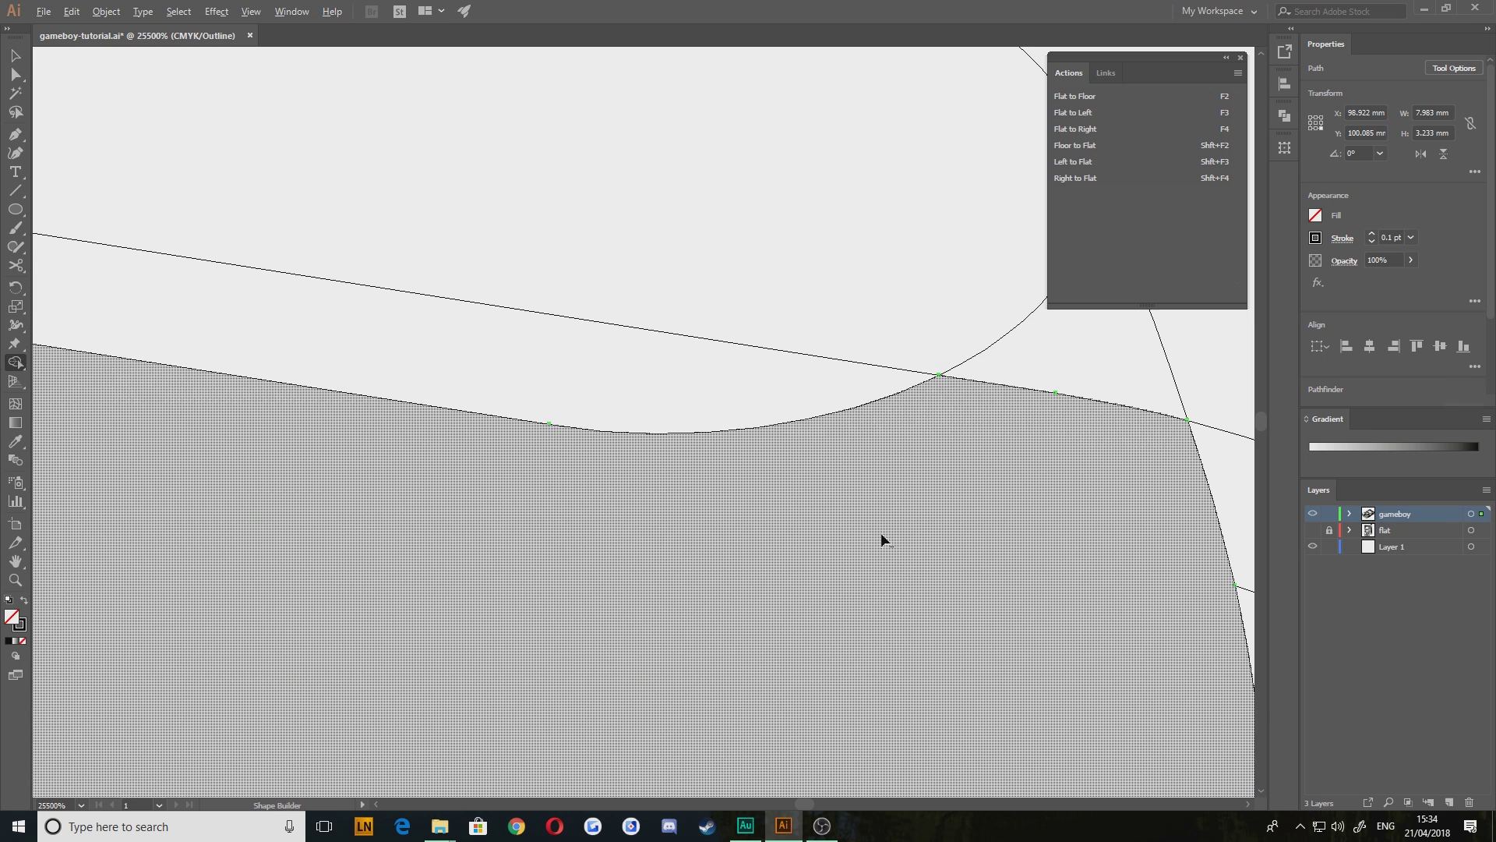
drag(486, 671, 472, 678)
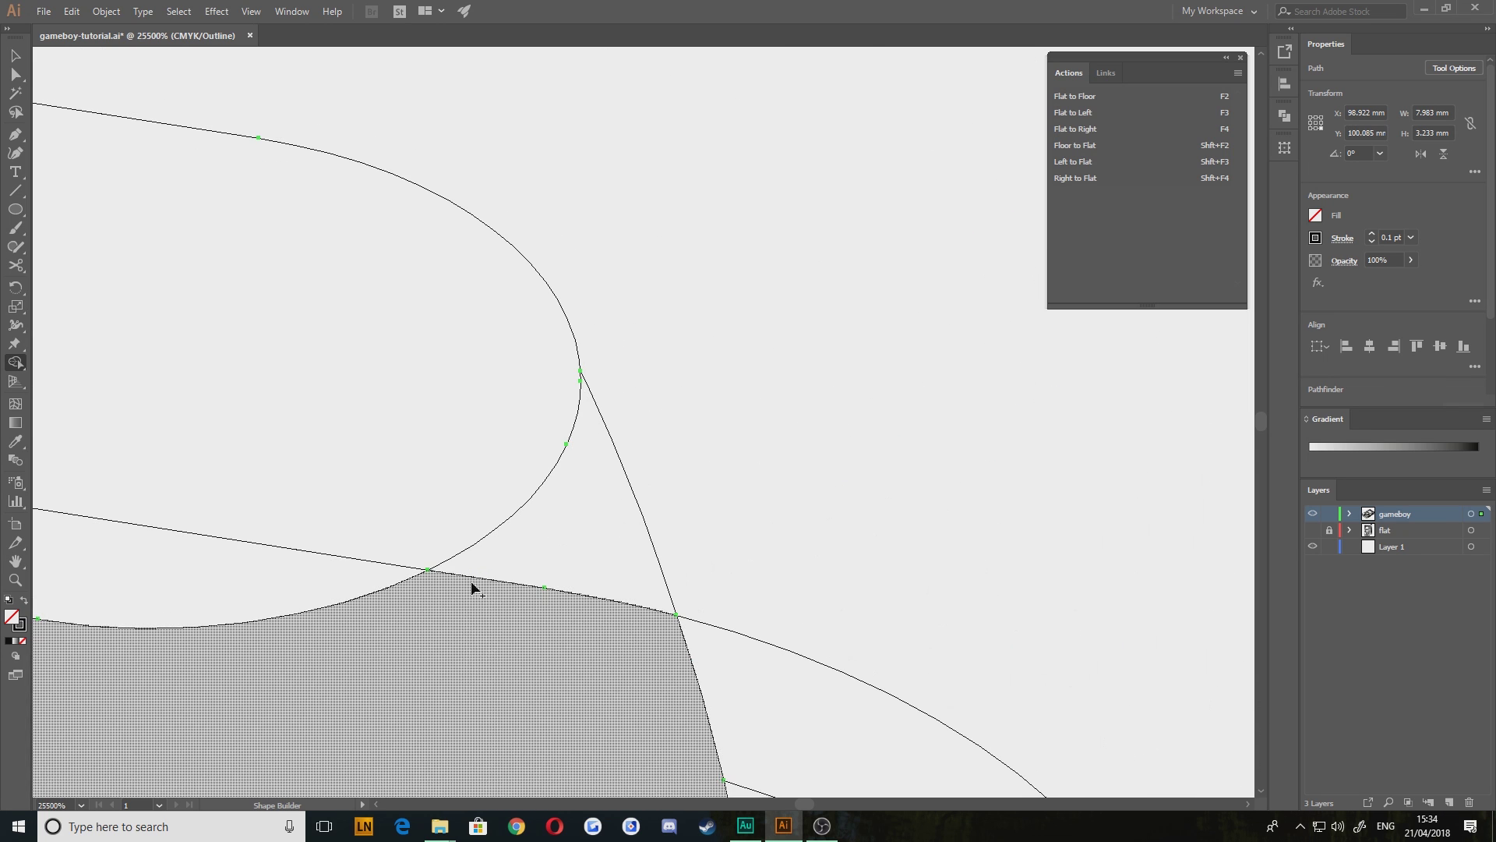
click(15, 75)
click(602, 385)
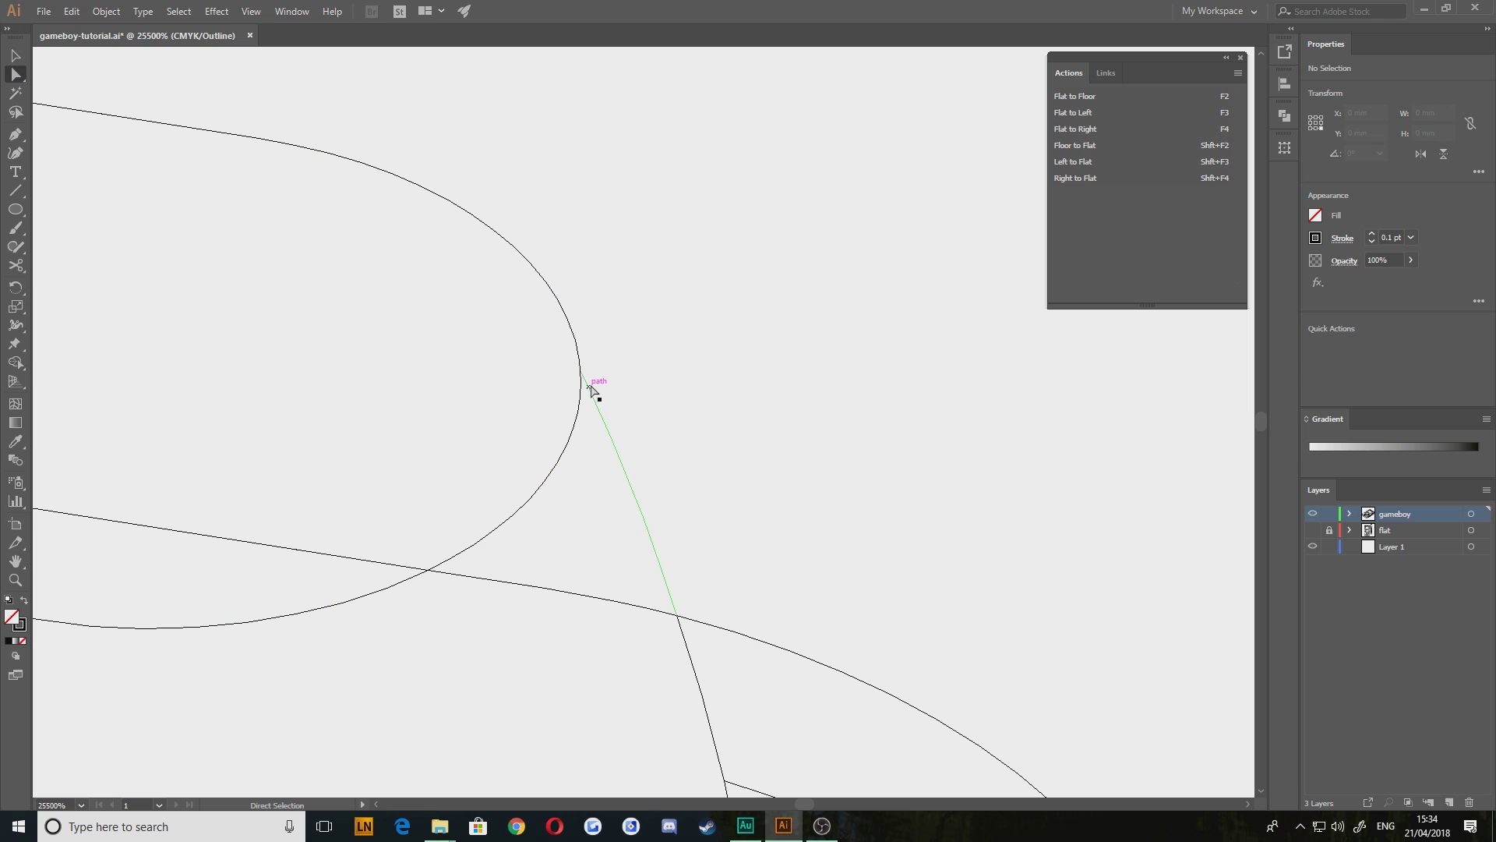
click(580, 373)
mouse_move(581, 373)
mouse_down()
mouse_move(560, 352)
mouse_move(582, 375)
mouse_move(573, 347)
mouse_up()
key(ctrl+z)
click(411, 470)
scroll(411, 471, down, 3)
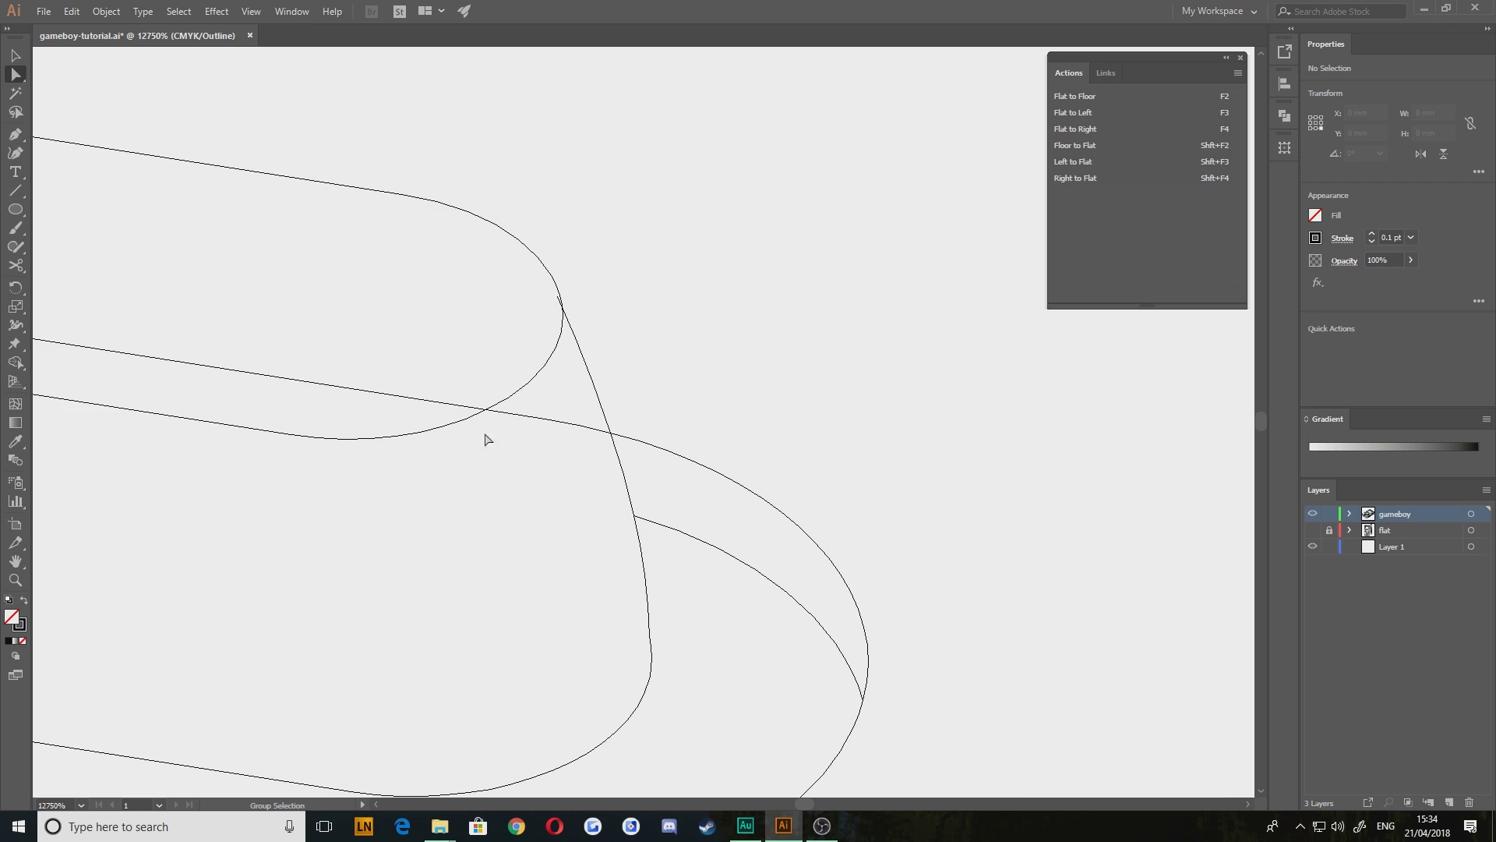
scroll(619, 513, down, 5)
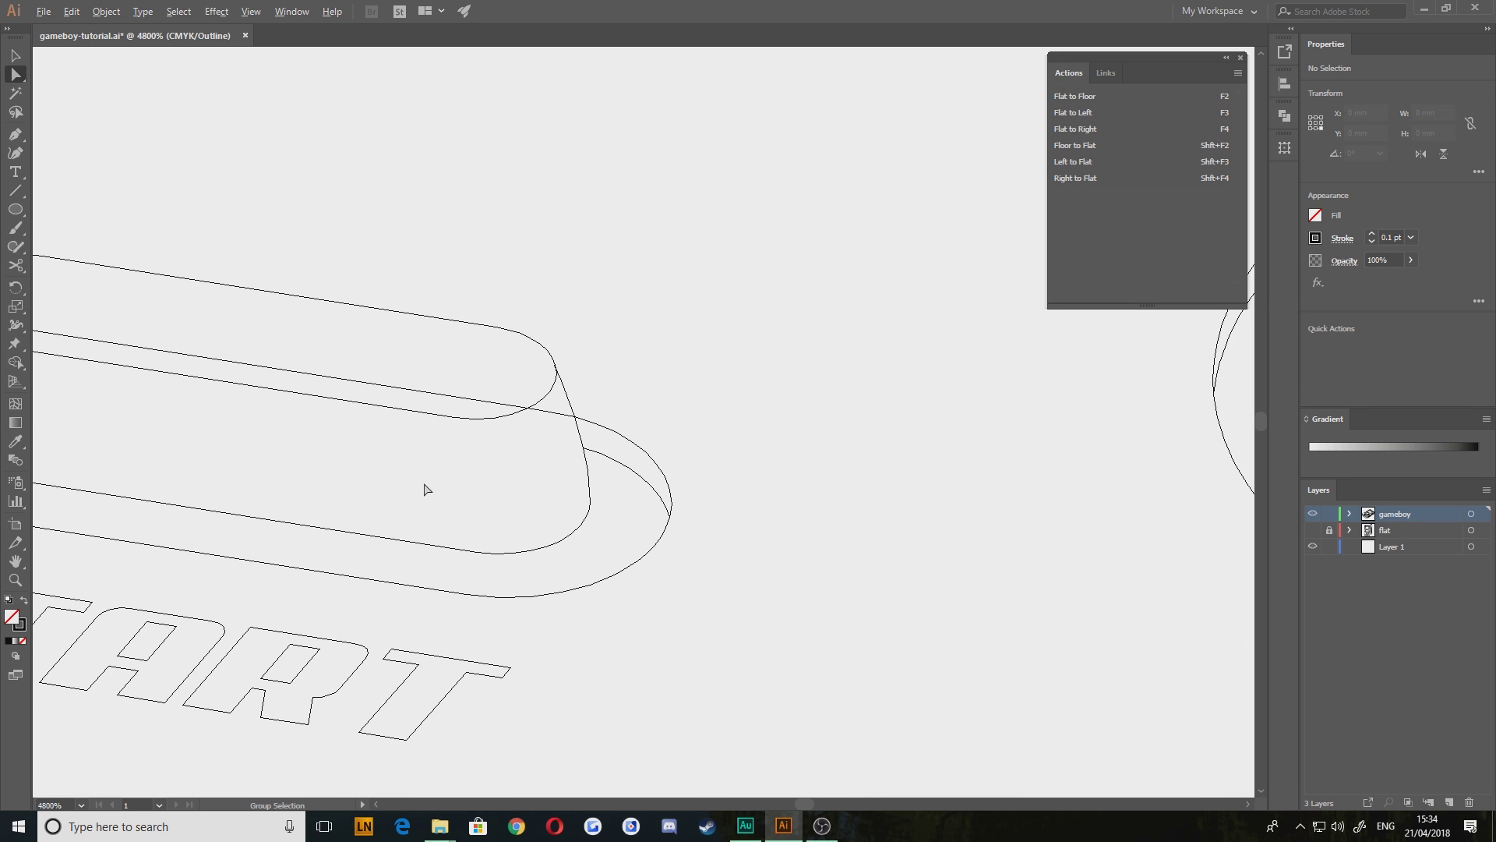
Select the START button pieces, merge the leftover regions crossing its side wall and raised face with Shape Builder, and deselect
drag(1064, 594, 491, 357)
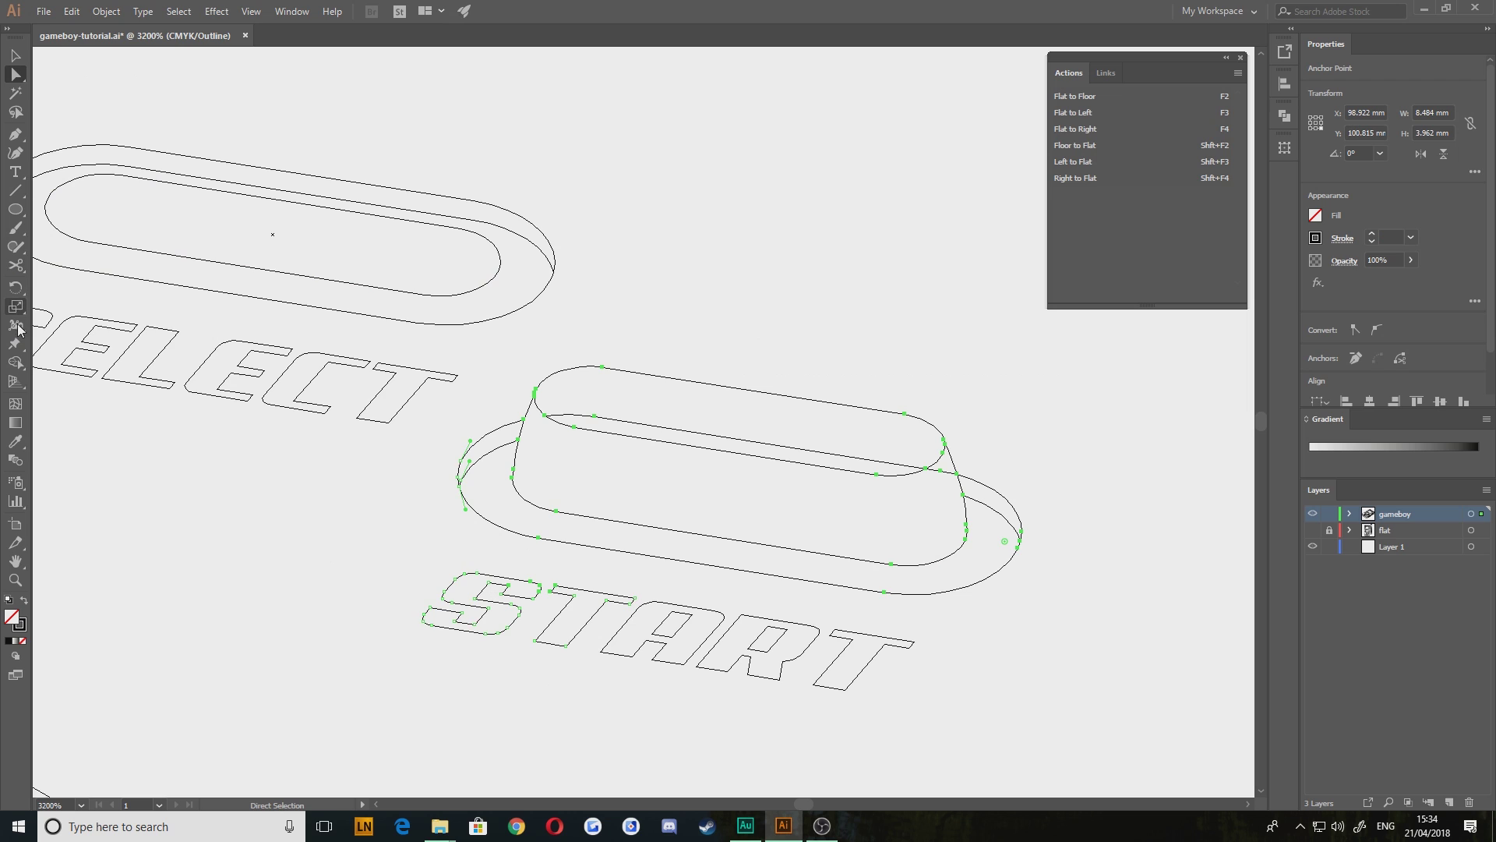
click(16, 363)
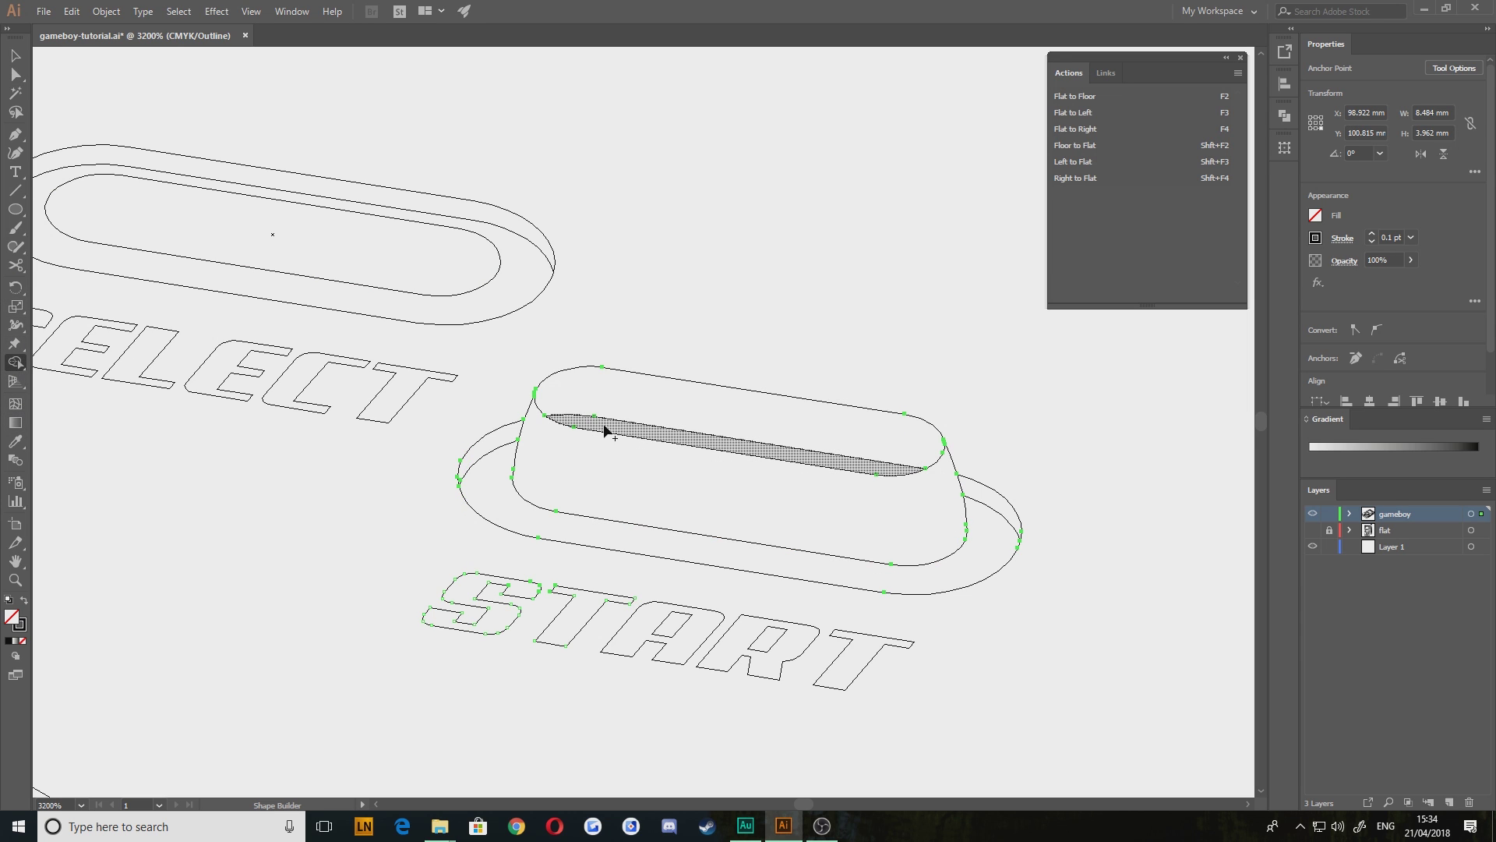
drag(604, 427, 658, 438)
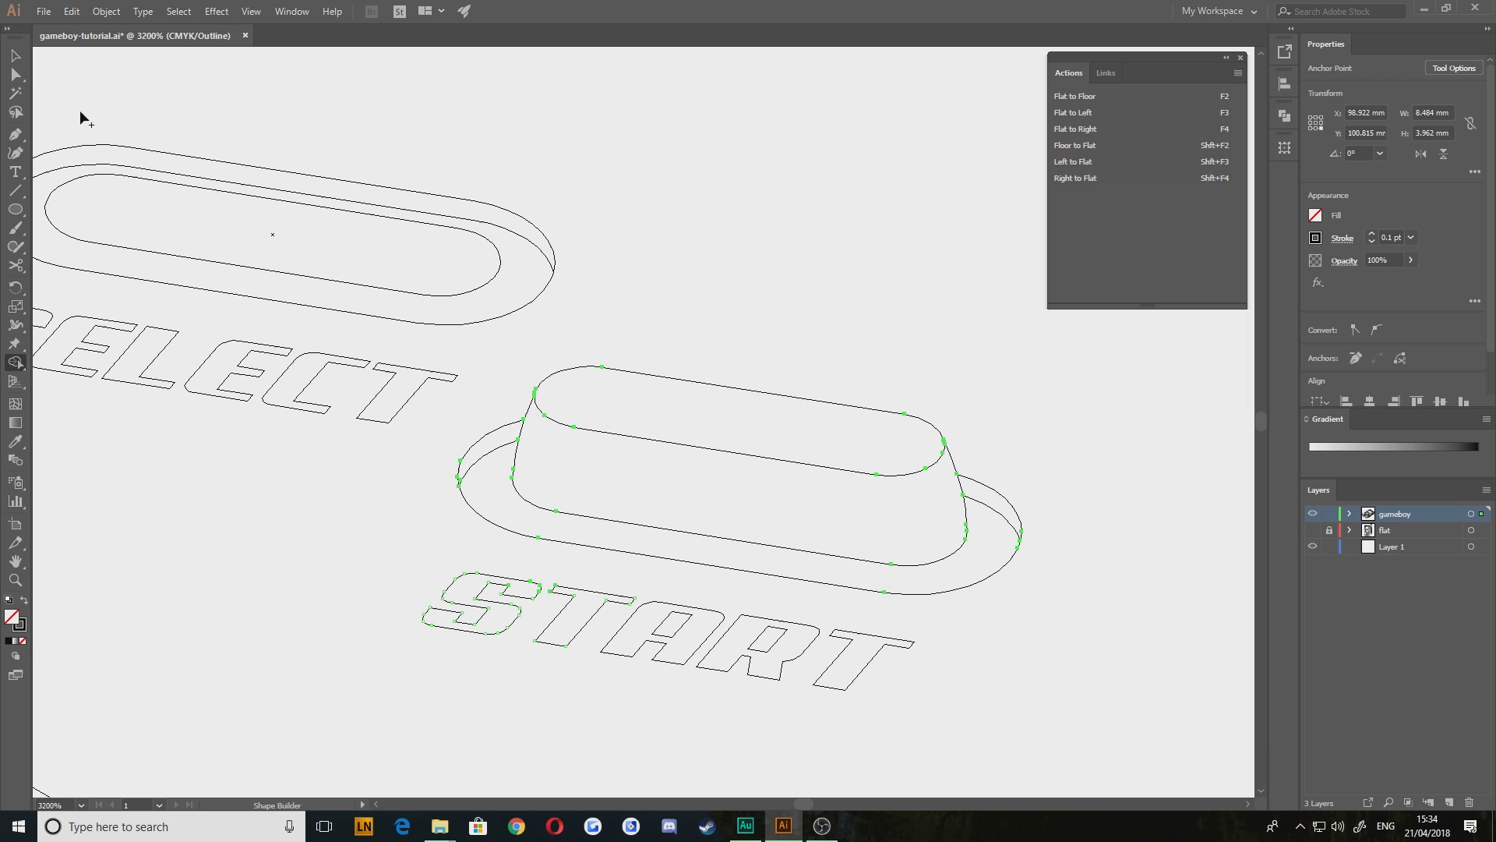
click(15, 57)
click(701, 348)
Select the START button and recess without the START lettering and group them
drag(625, 329, 692, 325)
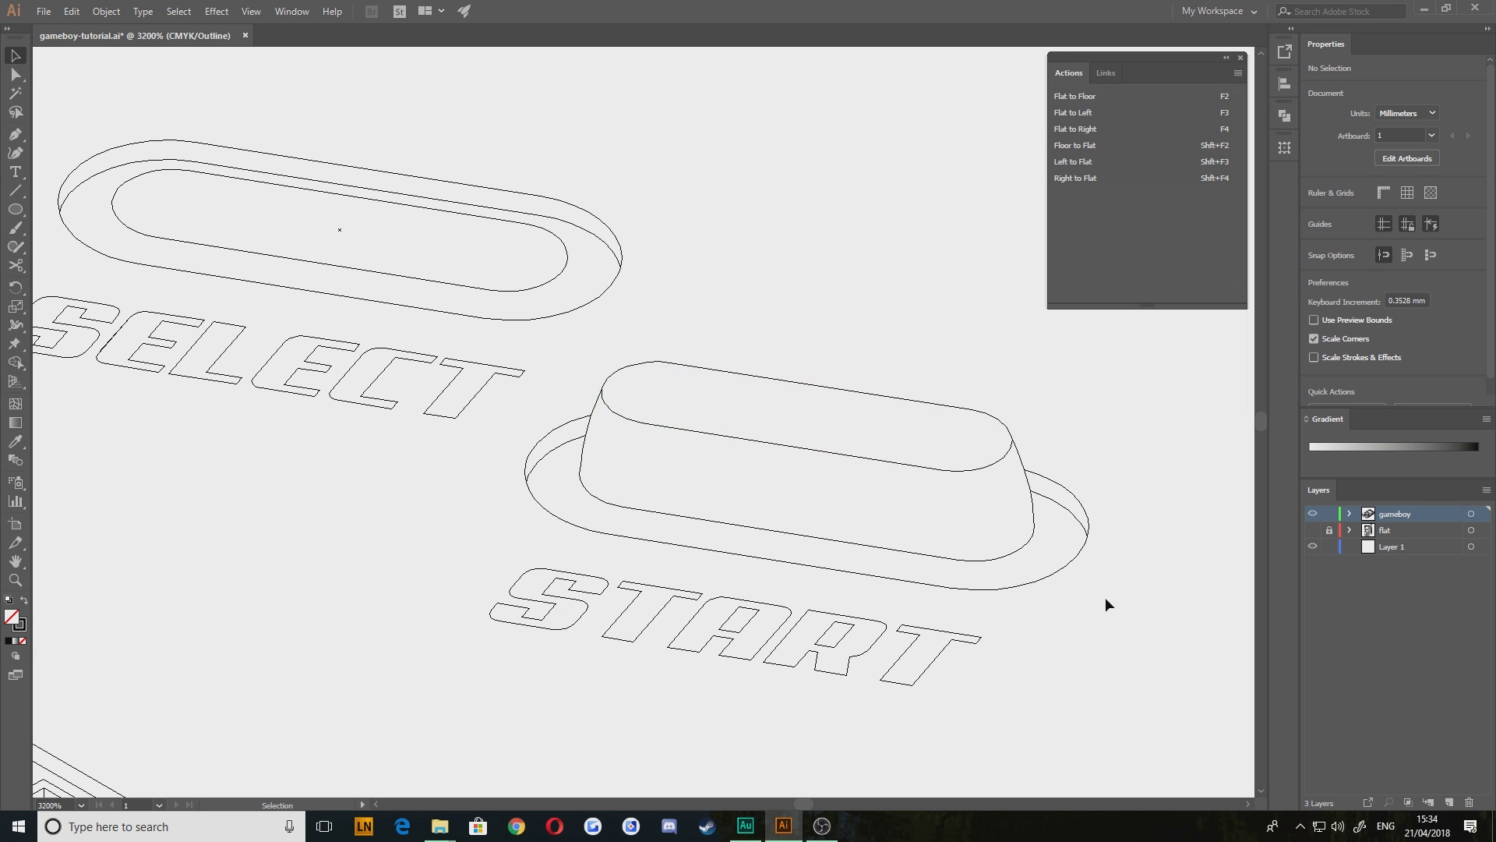
drag(1108, 605, 549, 346)
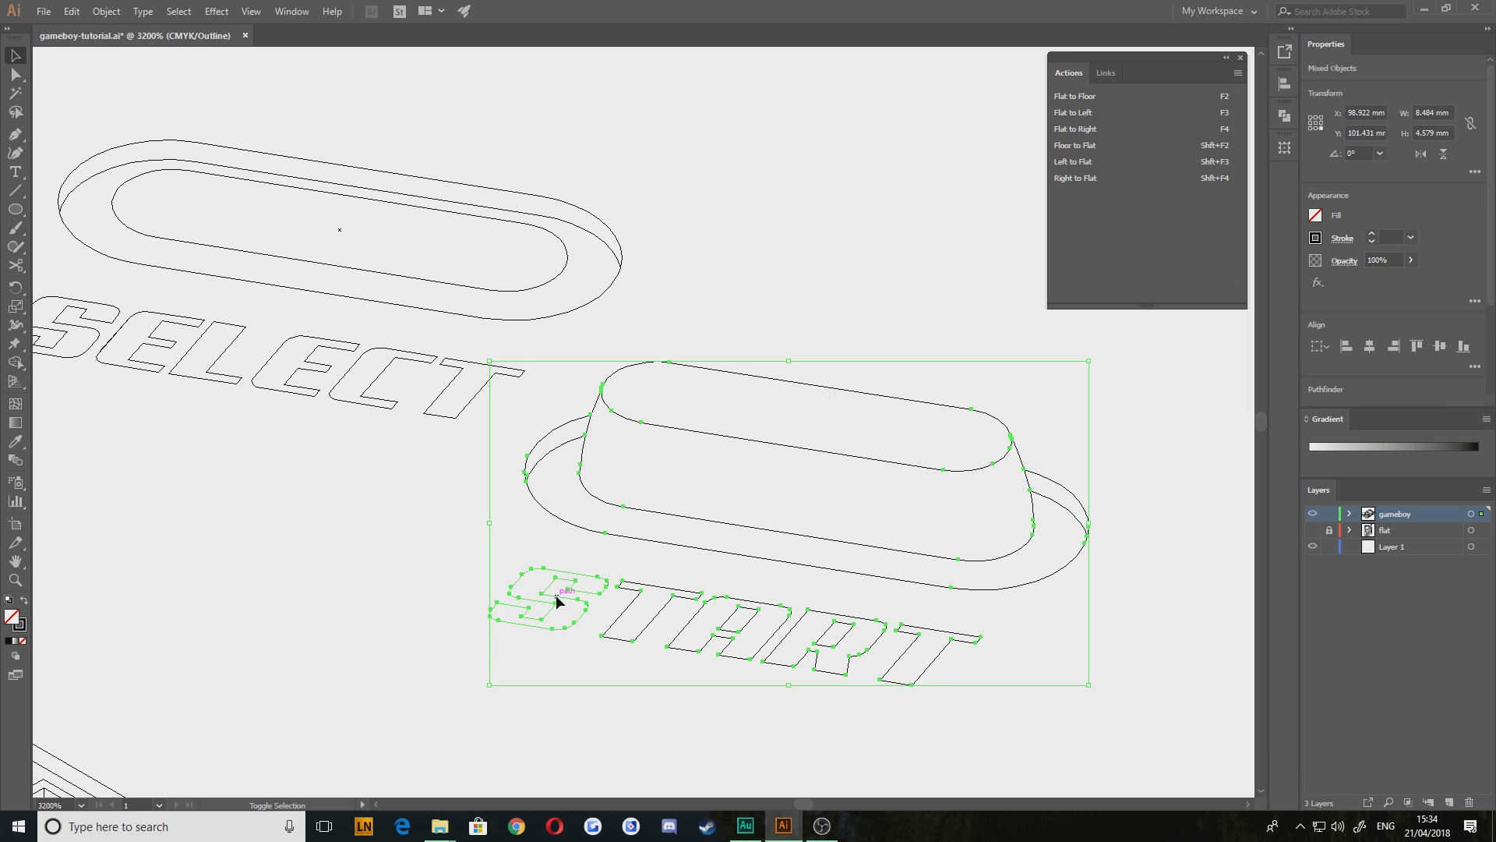
shift+click(558, 601)
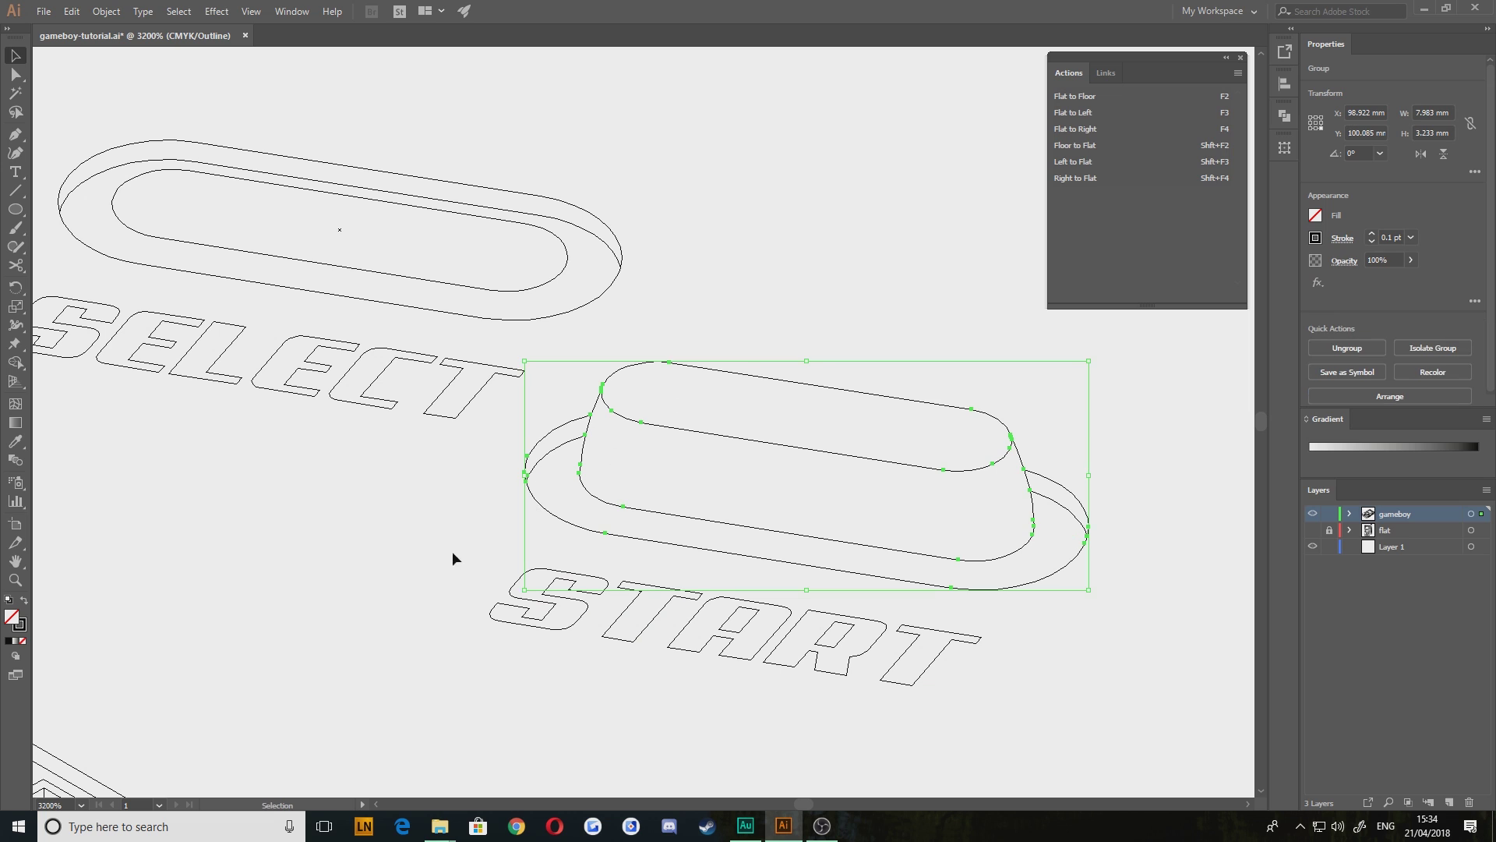
Place a copy of the grouped START button directly above the SELECT recess, aligned with its ends
drag(568, 518, 344, 200)
drag(241, 217, 778, 464)
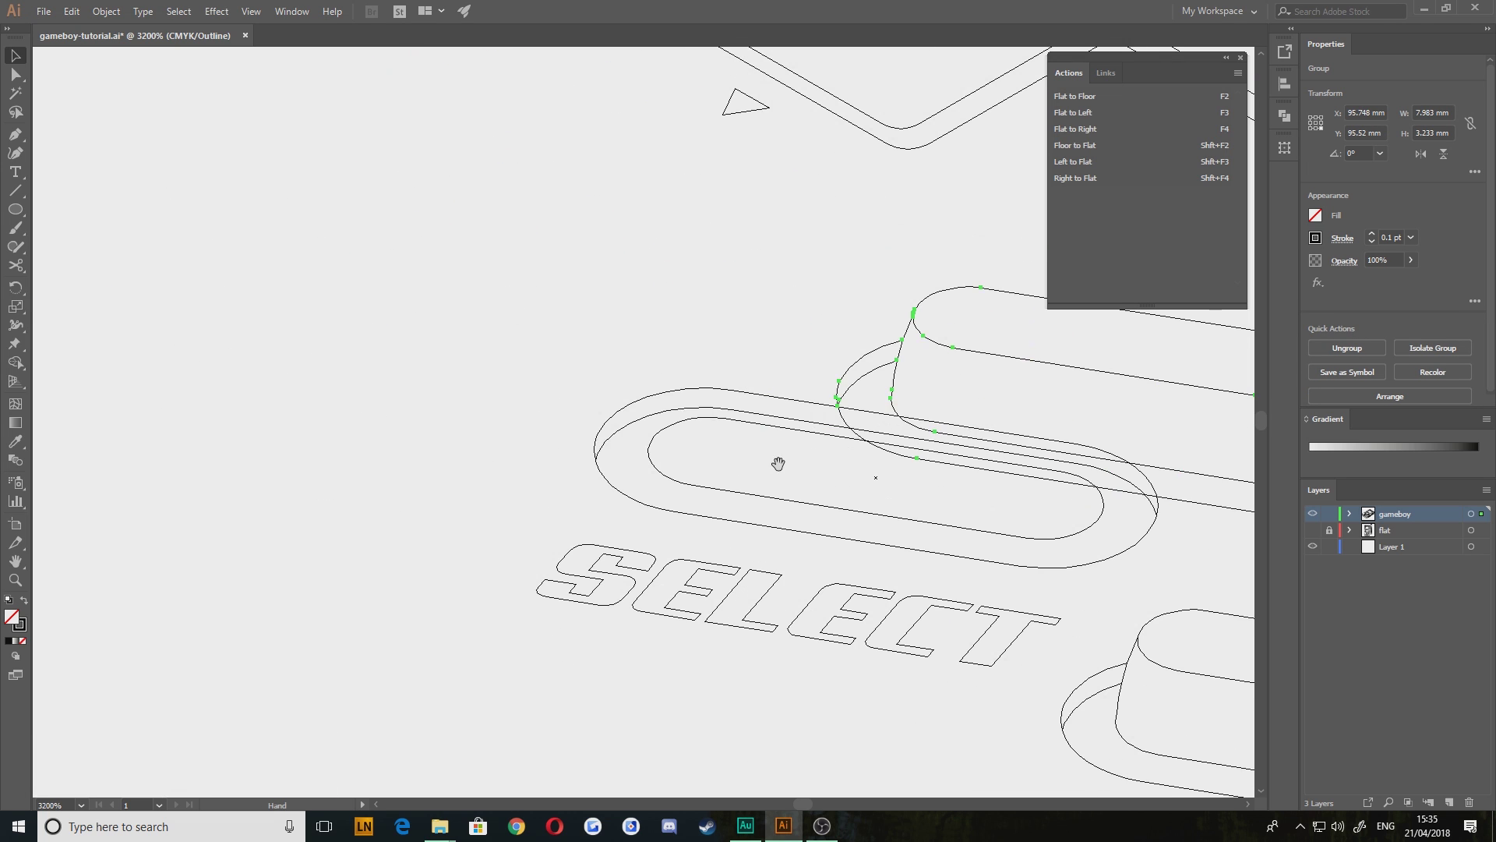
drag(850, 378, 611, 427)
key(ctrl+z)
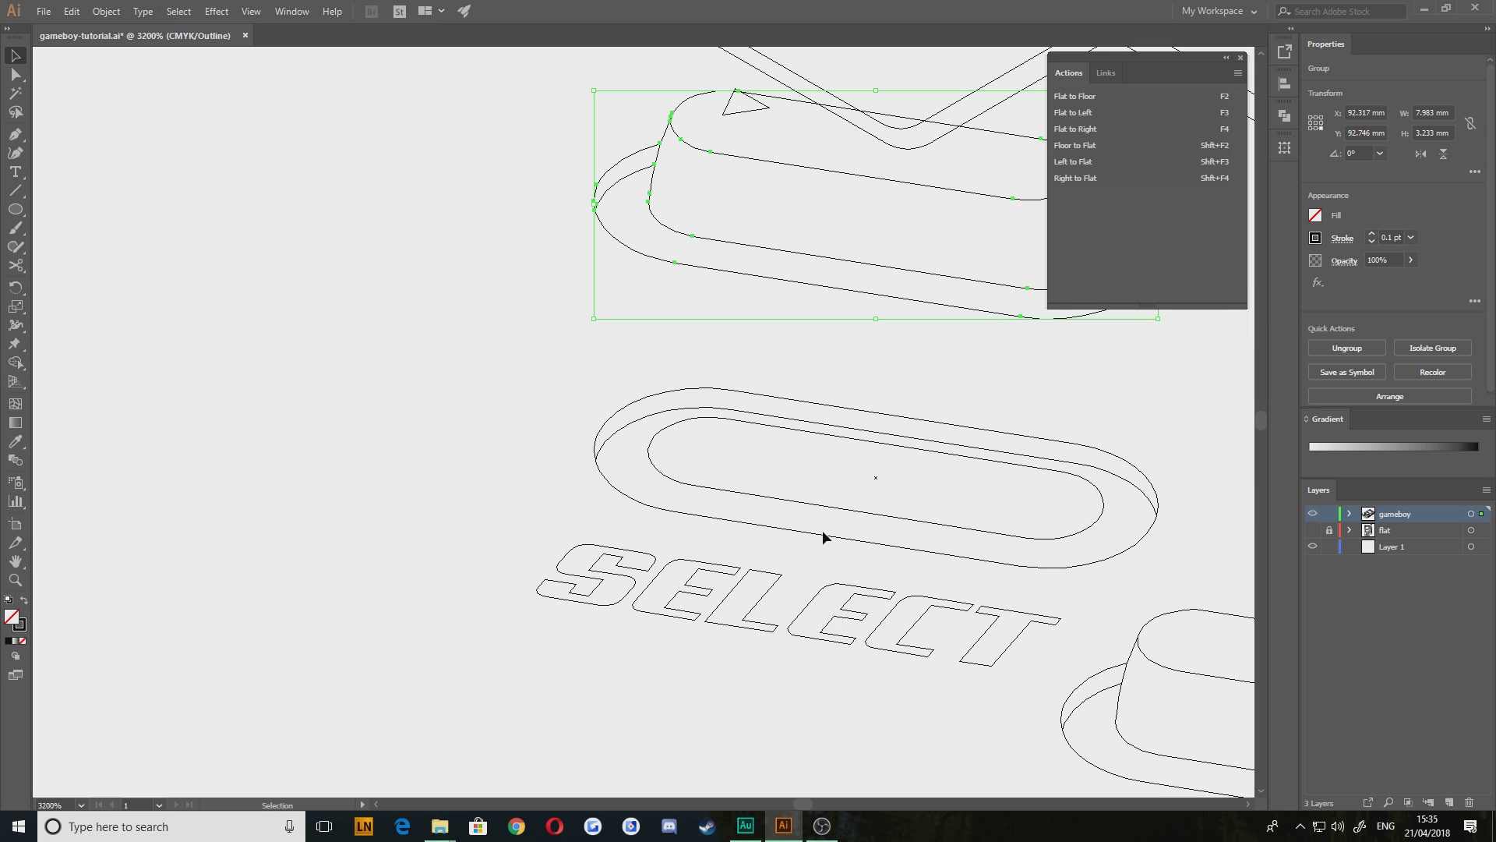
Delete the old SELECT recess outlines and inner pill, keeping the SELECT lettering
key(ctrl+shift+a)
click(836, 257)
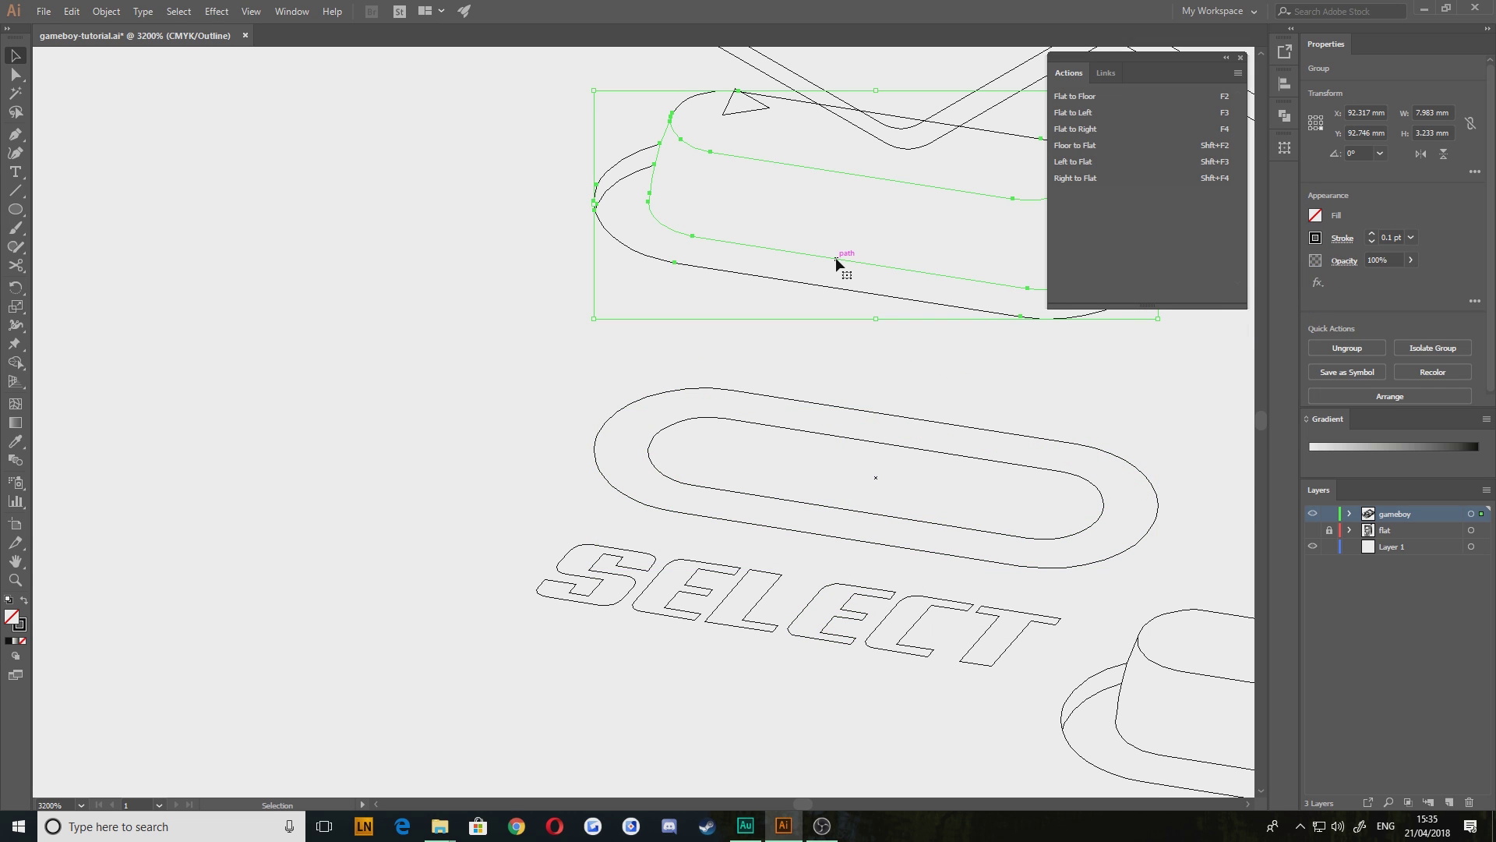
click(651, 441)
key(Delete)
Move the copied button group straight down into the empty place above the SELECT lettering and deselect it
click(743, 250)
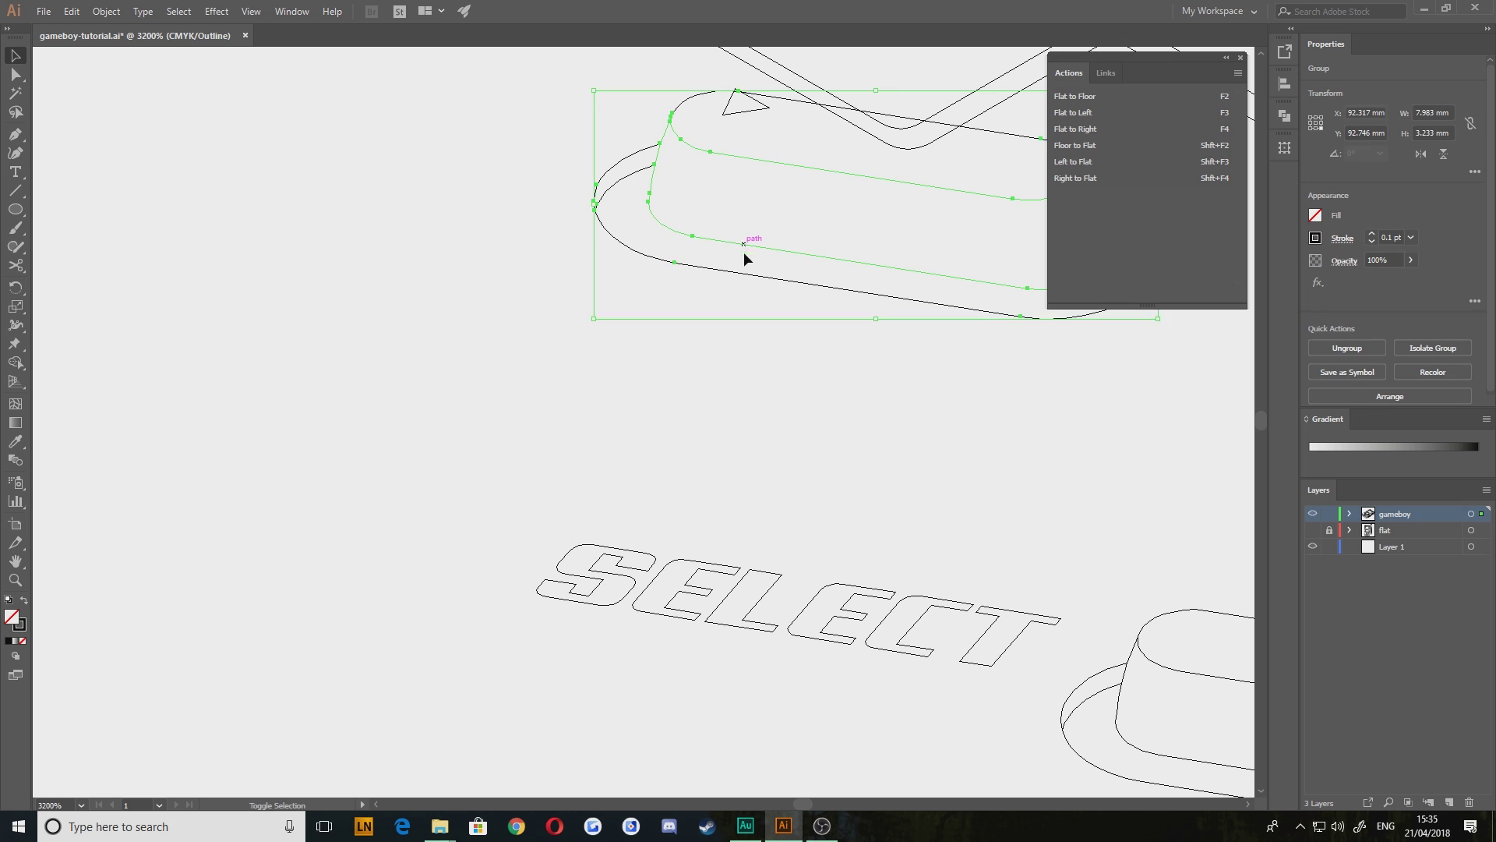
key(ctrl+d)
click(457, 431)
drag(902, 701, 368, 474)
scroll(466, 503, down, 4)
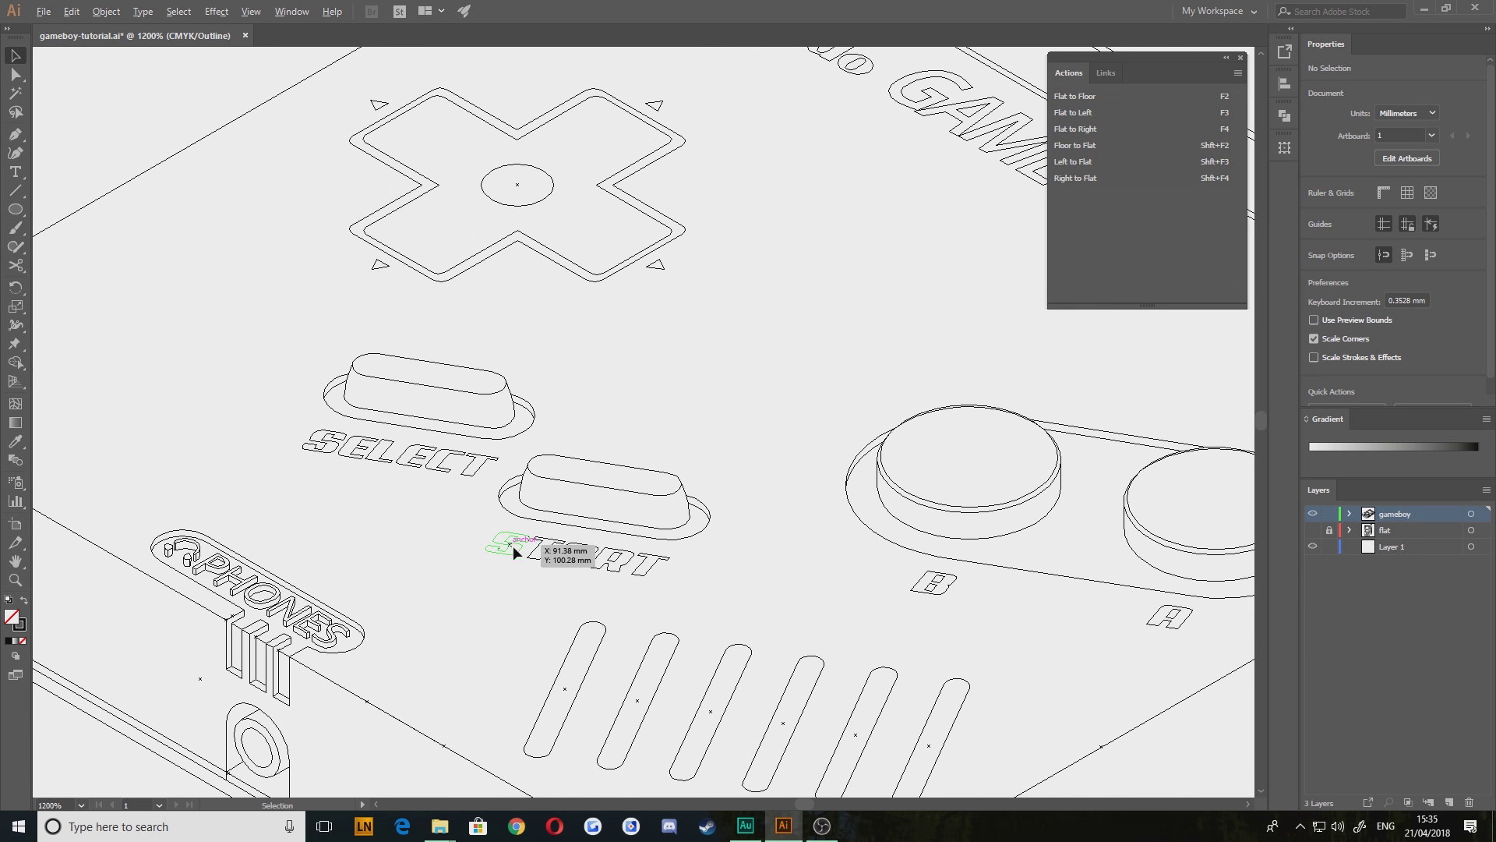
Select the six speaker slots below the START button and paste a copy of them in front, in the same place
drag(473, 708, 526, 672)
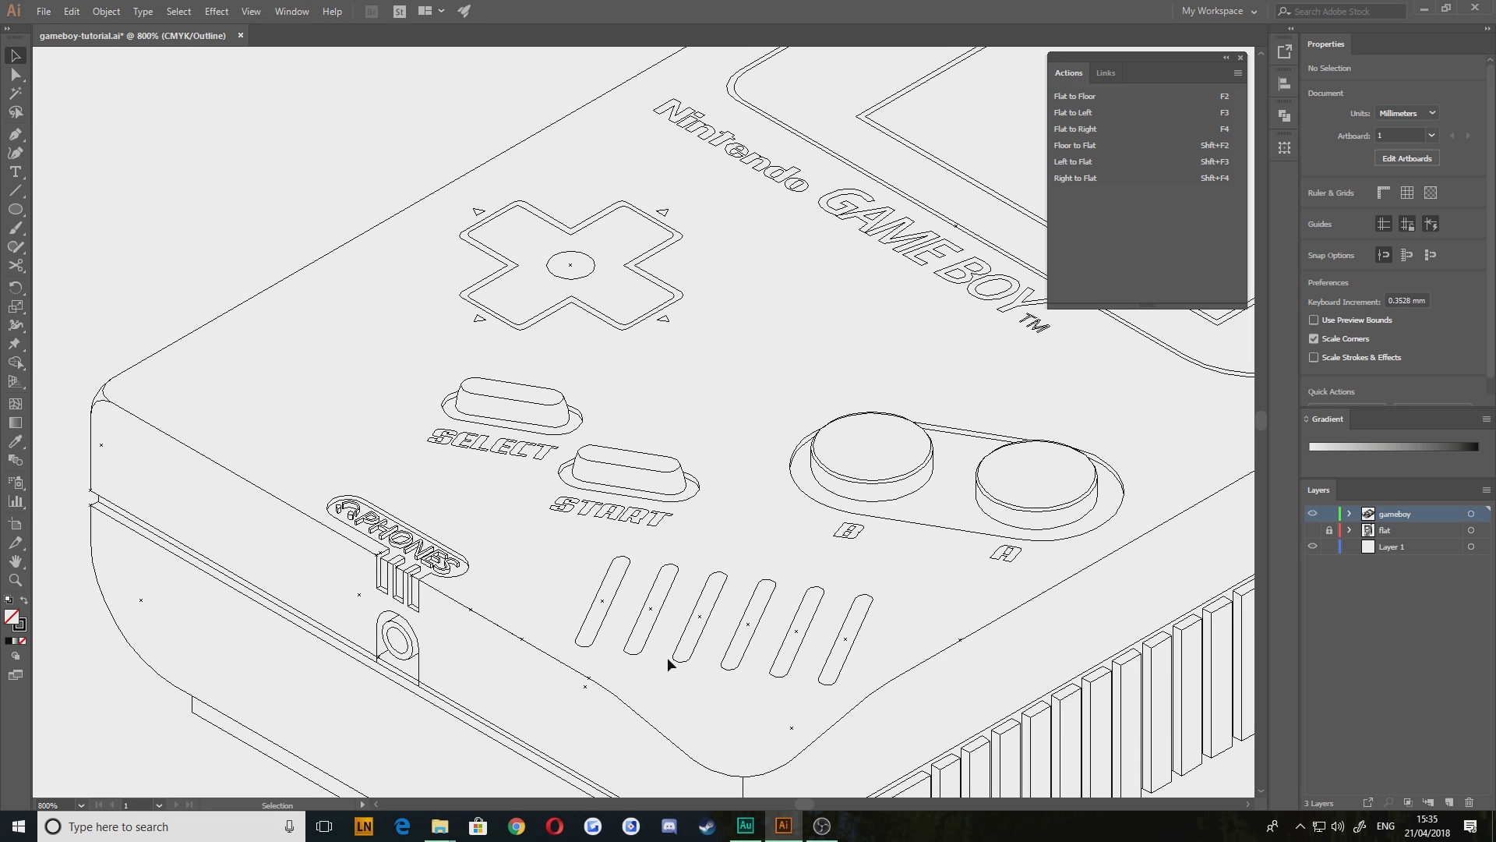
drag(386, 389, 406, 430)
drag(509, 539, 438, 370)
scroll(616, 499, up, 3)
drag(568, 478, 587, 410)
click(505, 376)
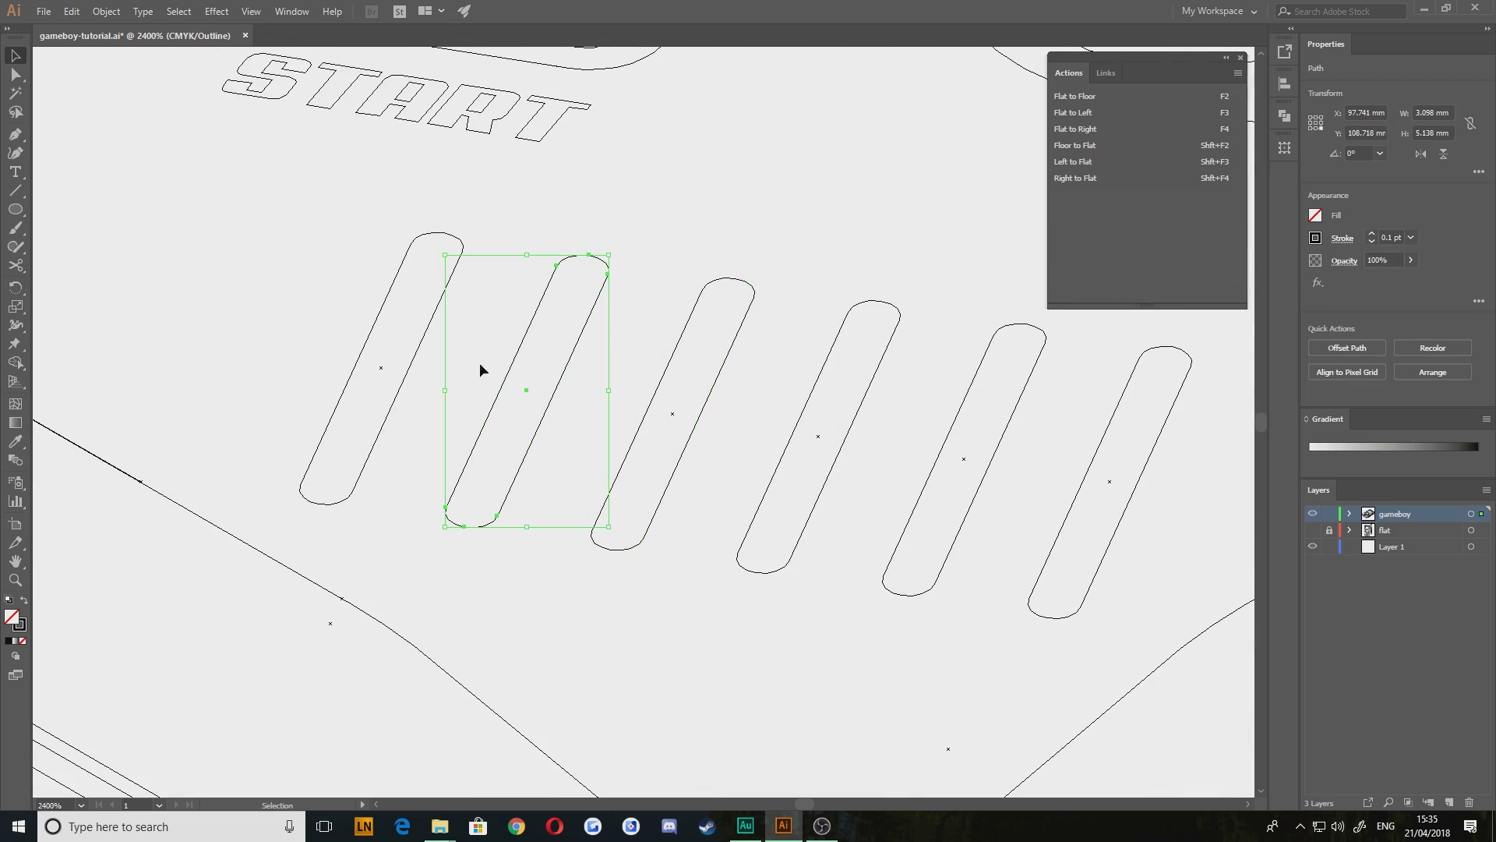
drag(496, 530, 371, 466)
scroll(471, 491, down, 1)
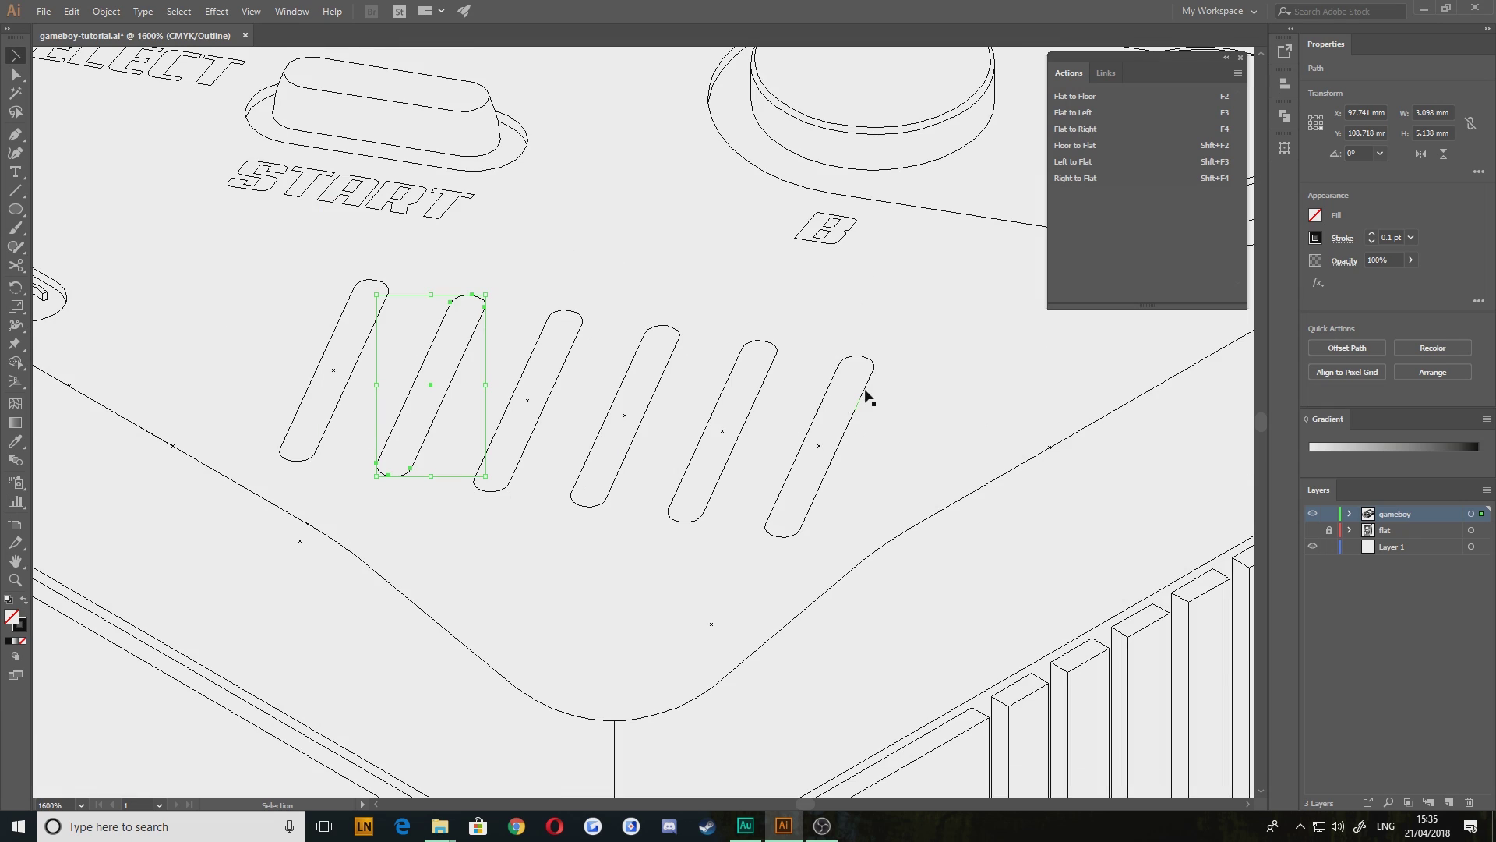
drag(895, 390, 283, 291)
key(ctrl+c)
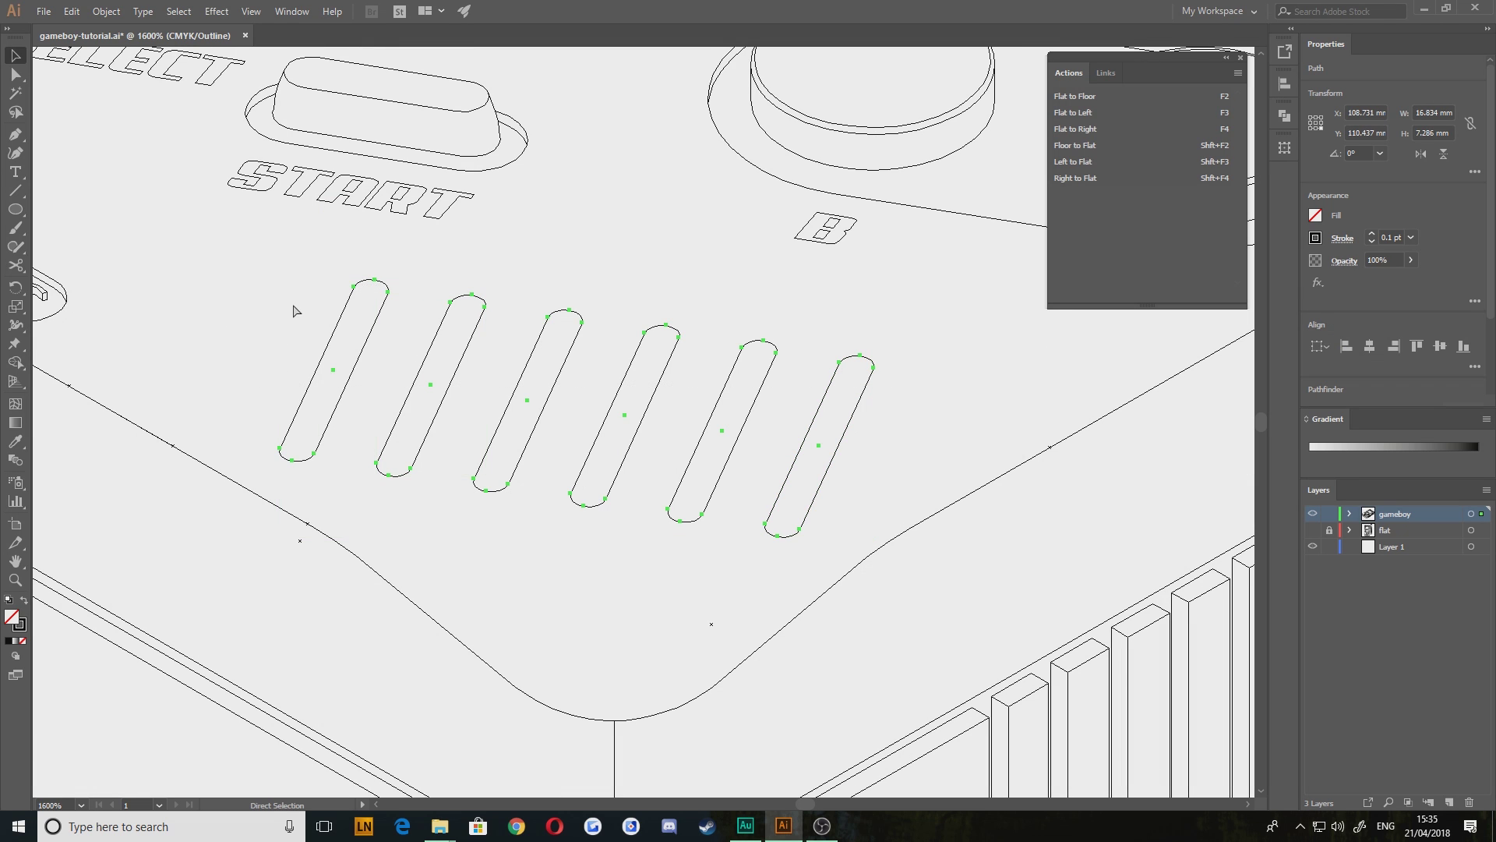
key(ctrl+f)
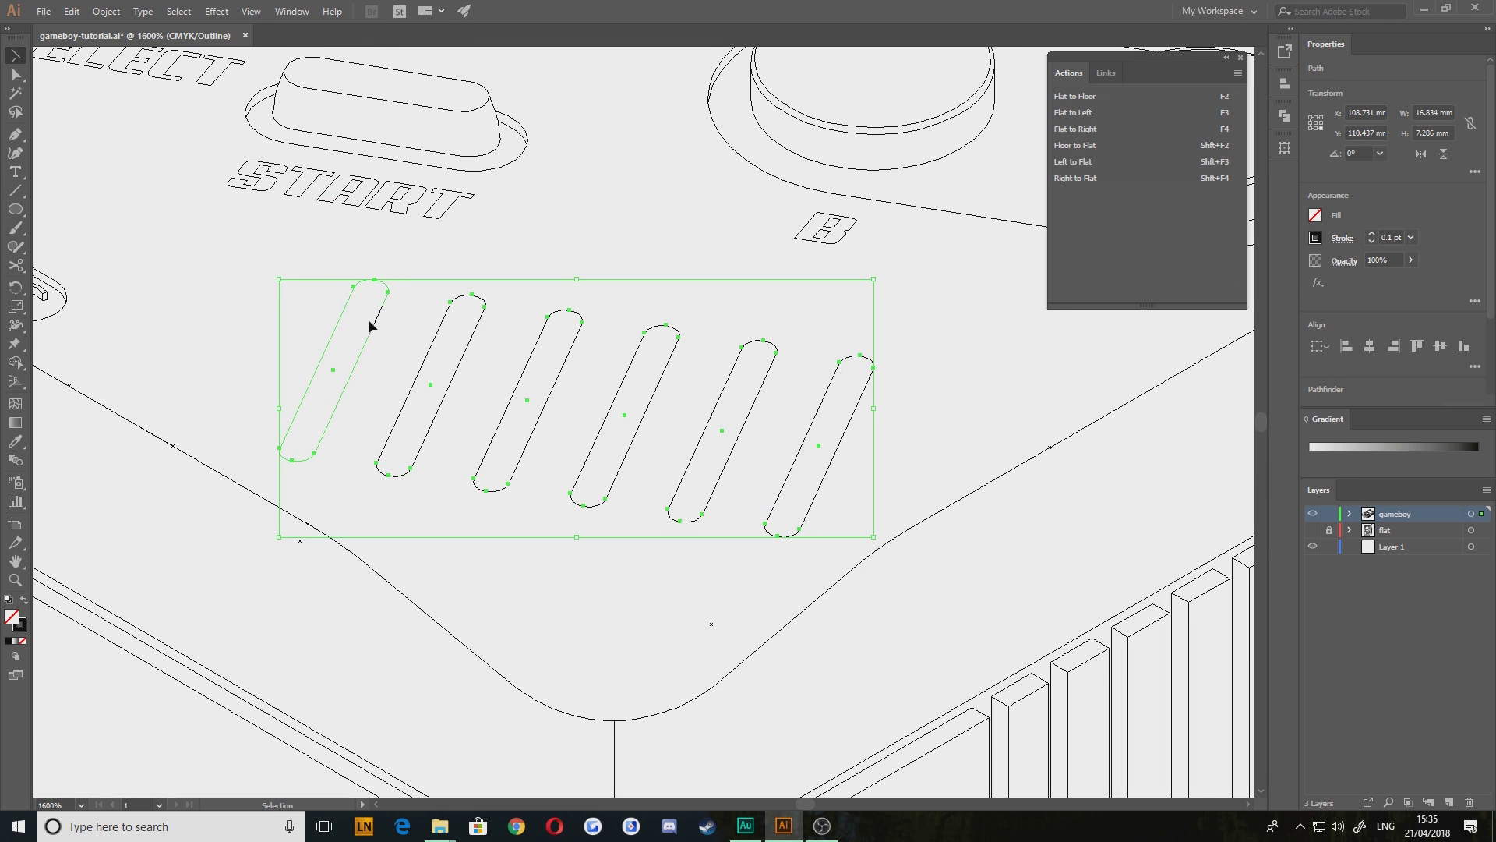
Move the copied speaker slots straight down by about 0.64 mm
drag(225, 307, 445, 434)
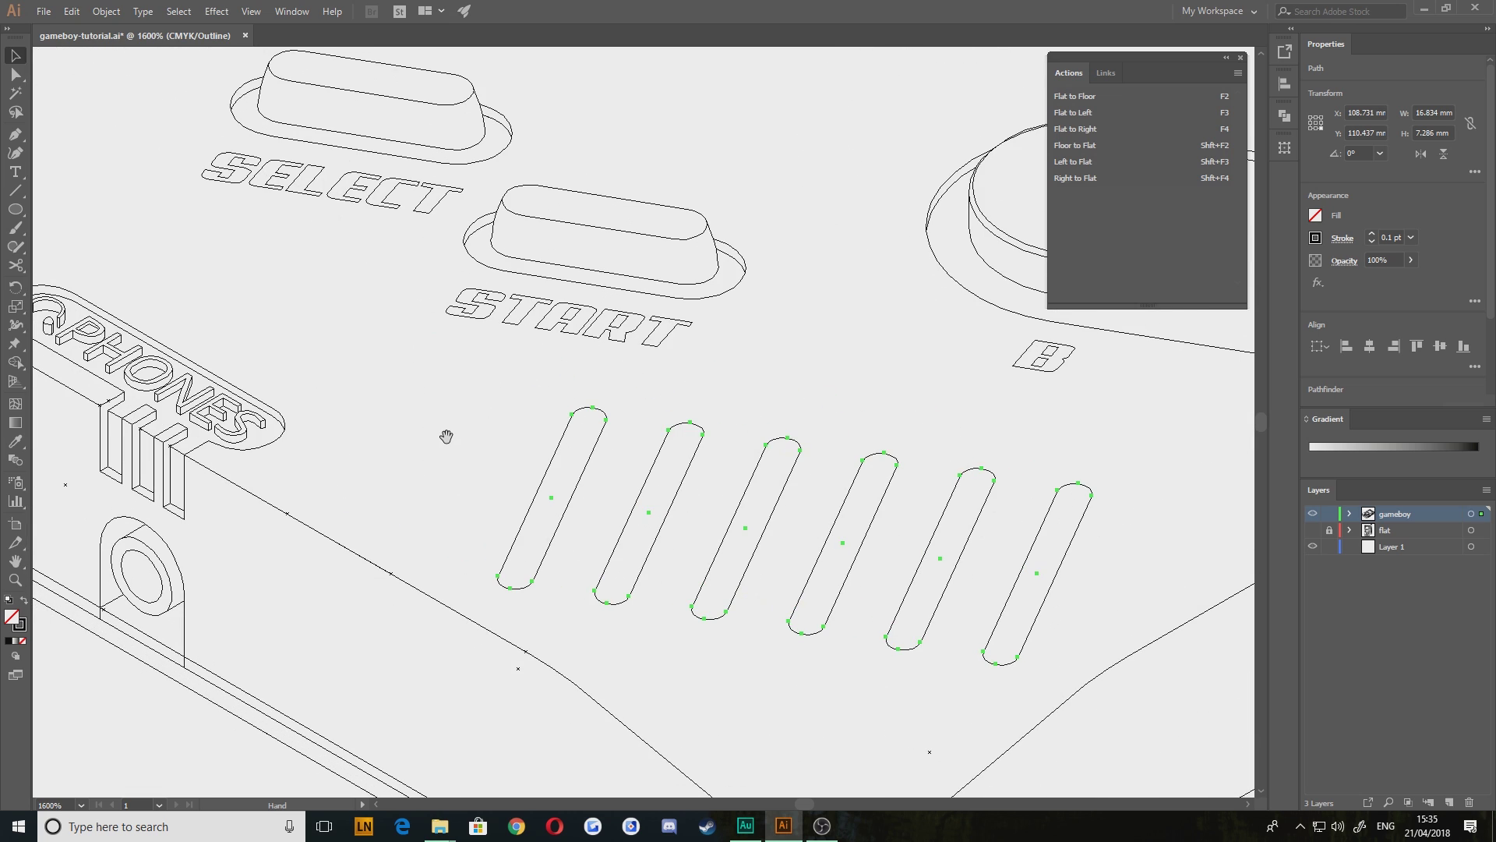
mouse_move(594, 438)
mouse_down()
mouse_move(589, 483)
mouse_move(590, 467)
mouse_up()
drag(671, 561, 517, 436)
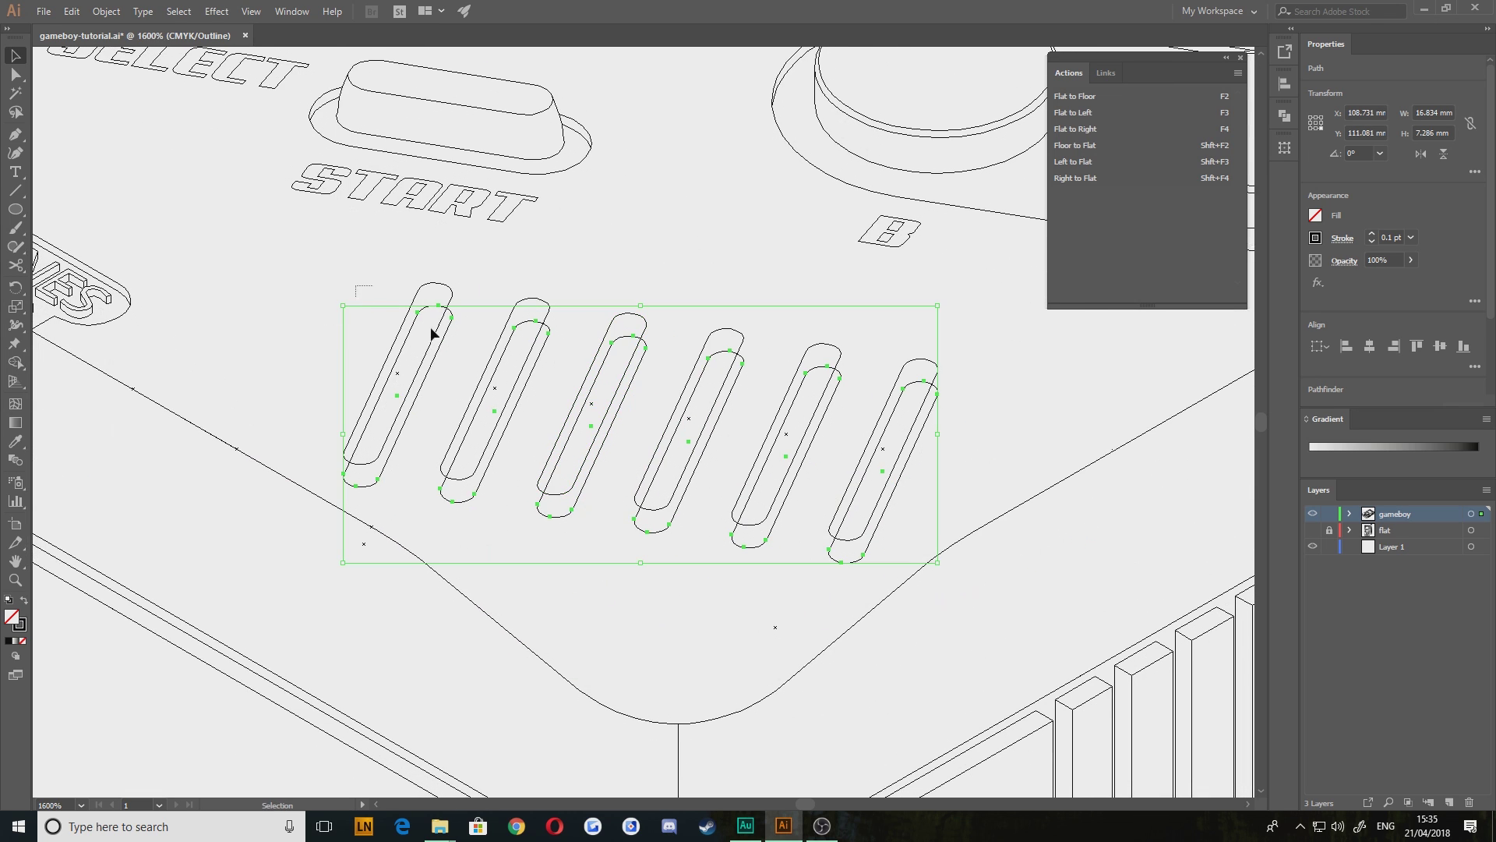
Erase the parts of the copied slots sticking out below the original slots with the Shape Builder and deselect
drag(431, 326, 945, 430)
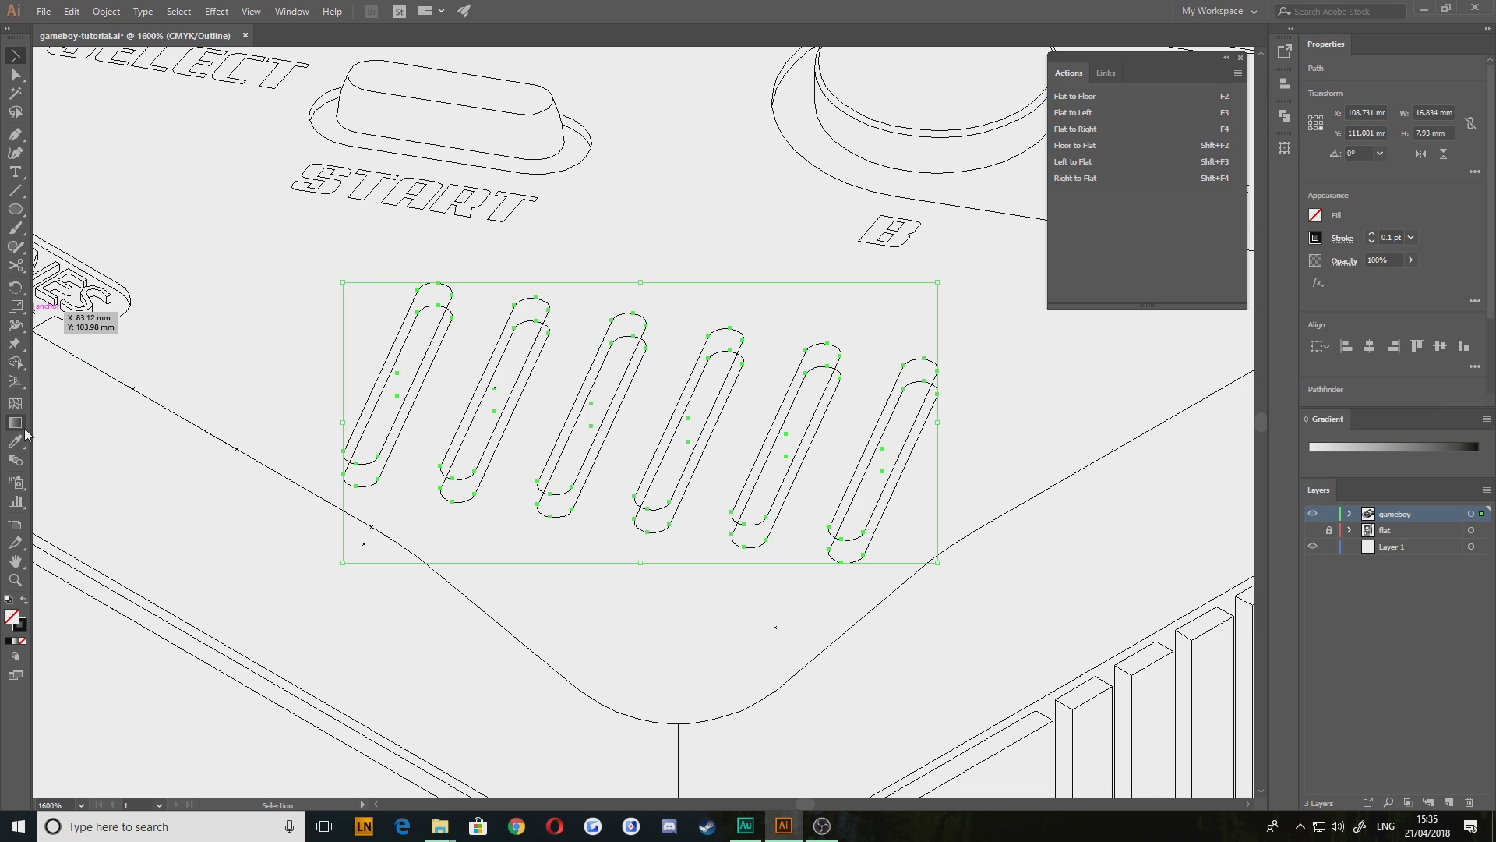
click(15, 363)
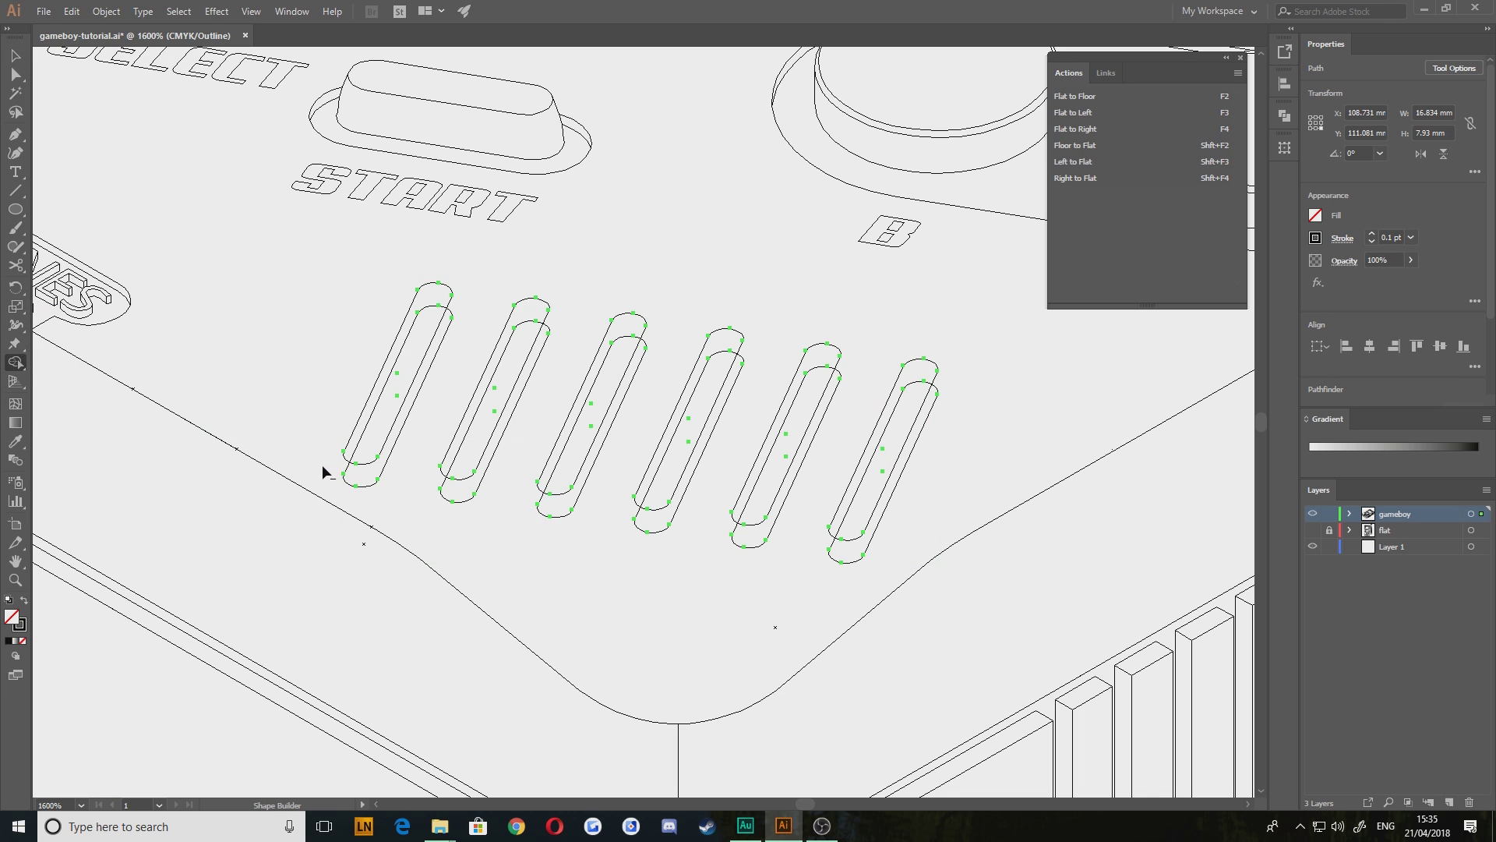
drag(321, 464, 849, 552)
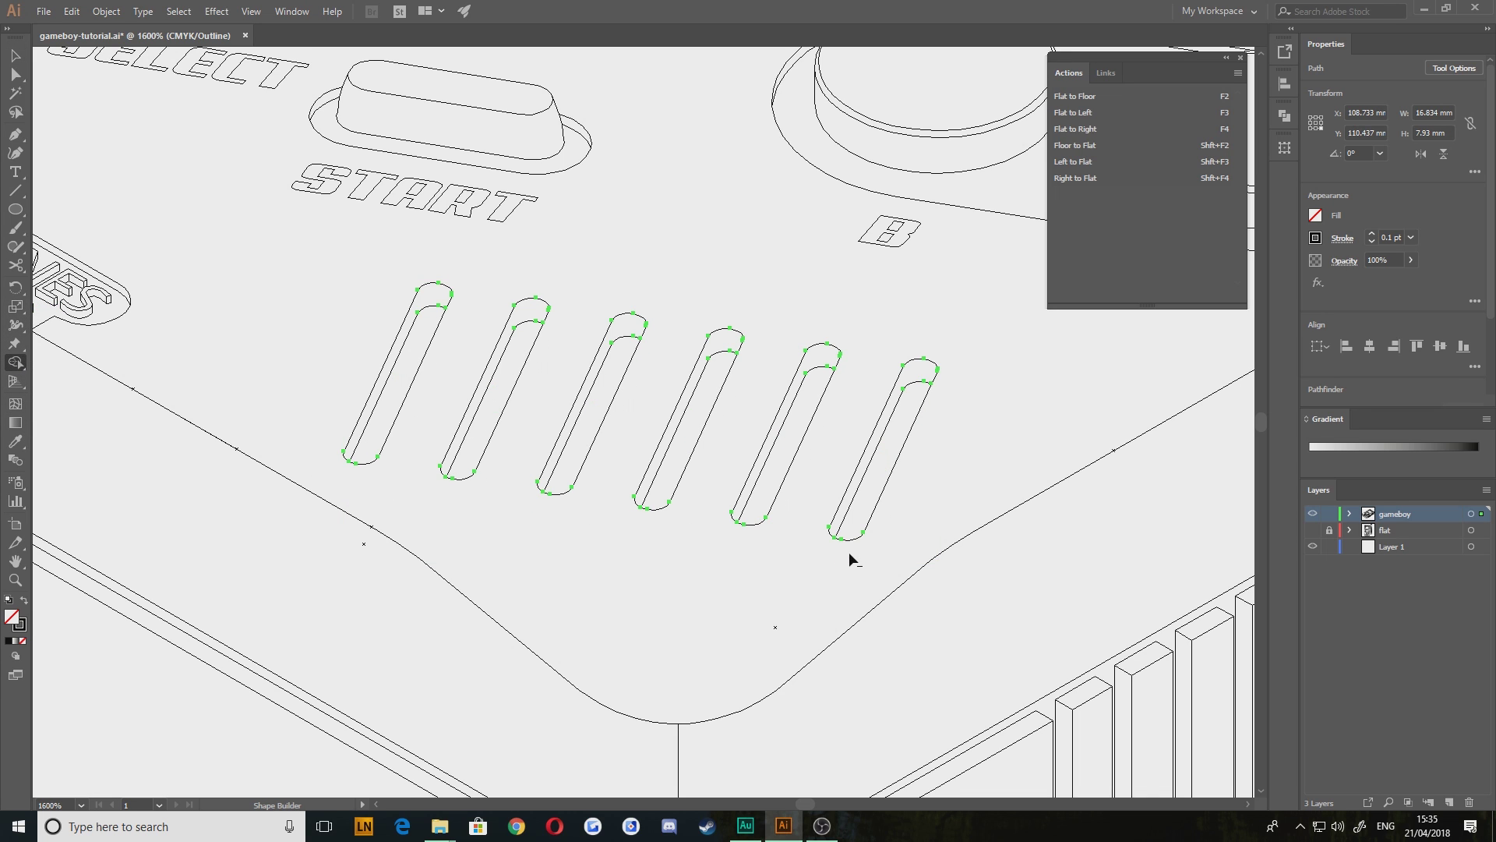
key(v)
click(274, 292)
Select the complete D-pad with its centre circle and four direction triangles, and isolate it as a group for editing
scroll(534, 469, down, 3)
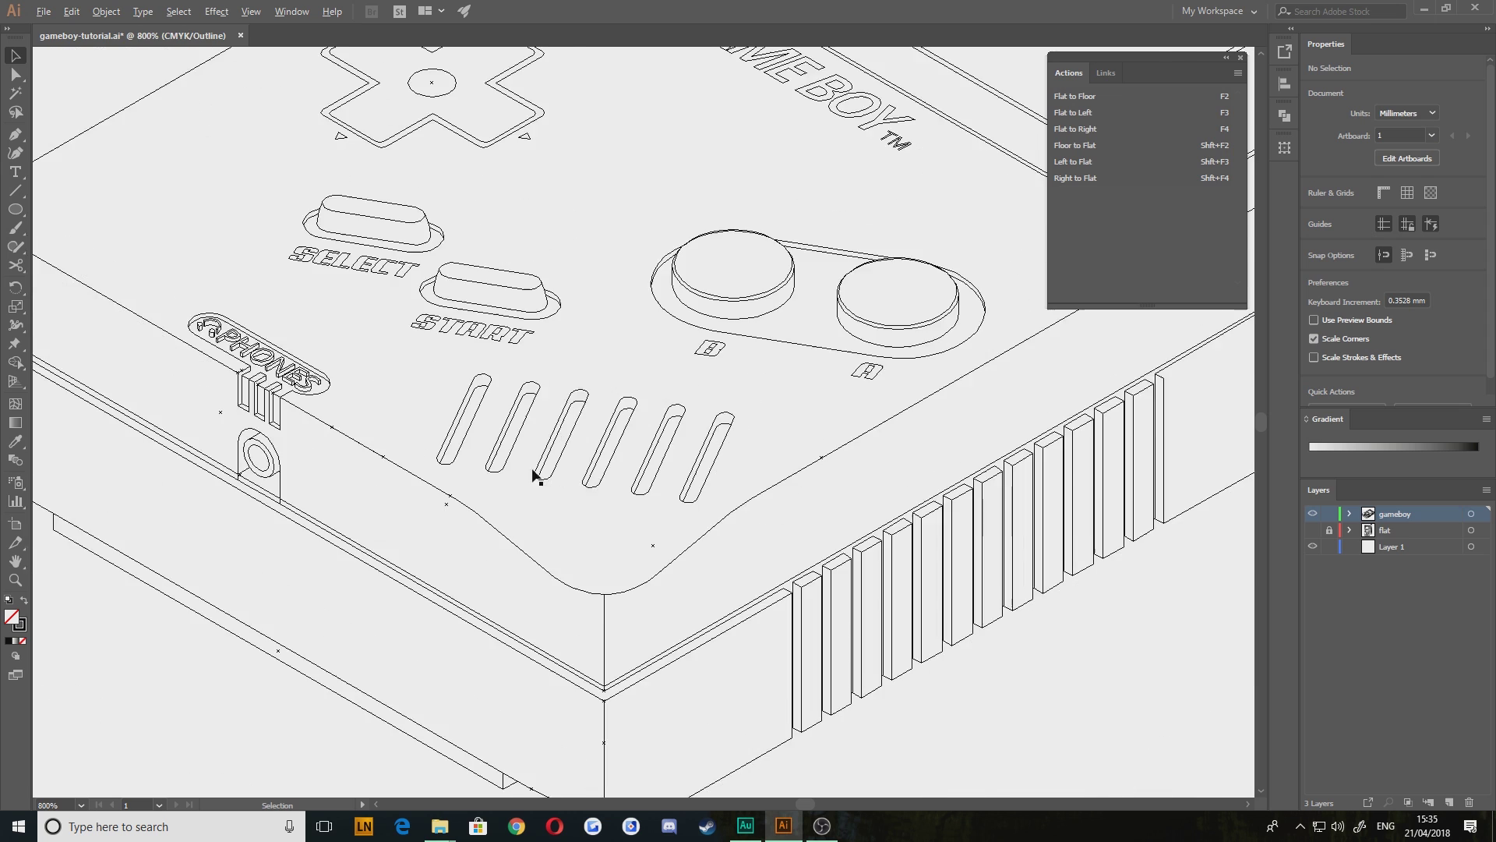
key(space)
drag(343, 353, 412, 594)
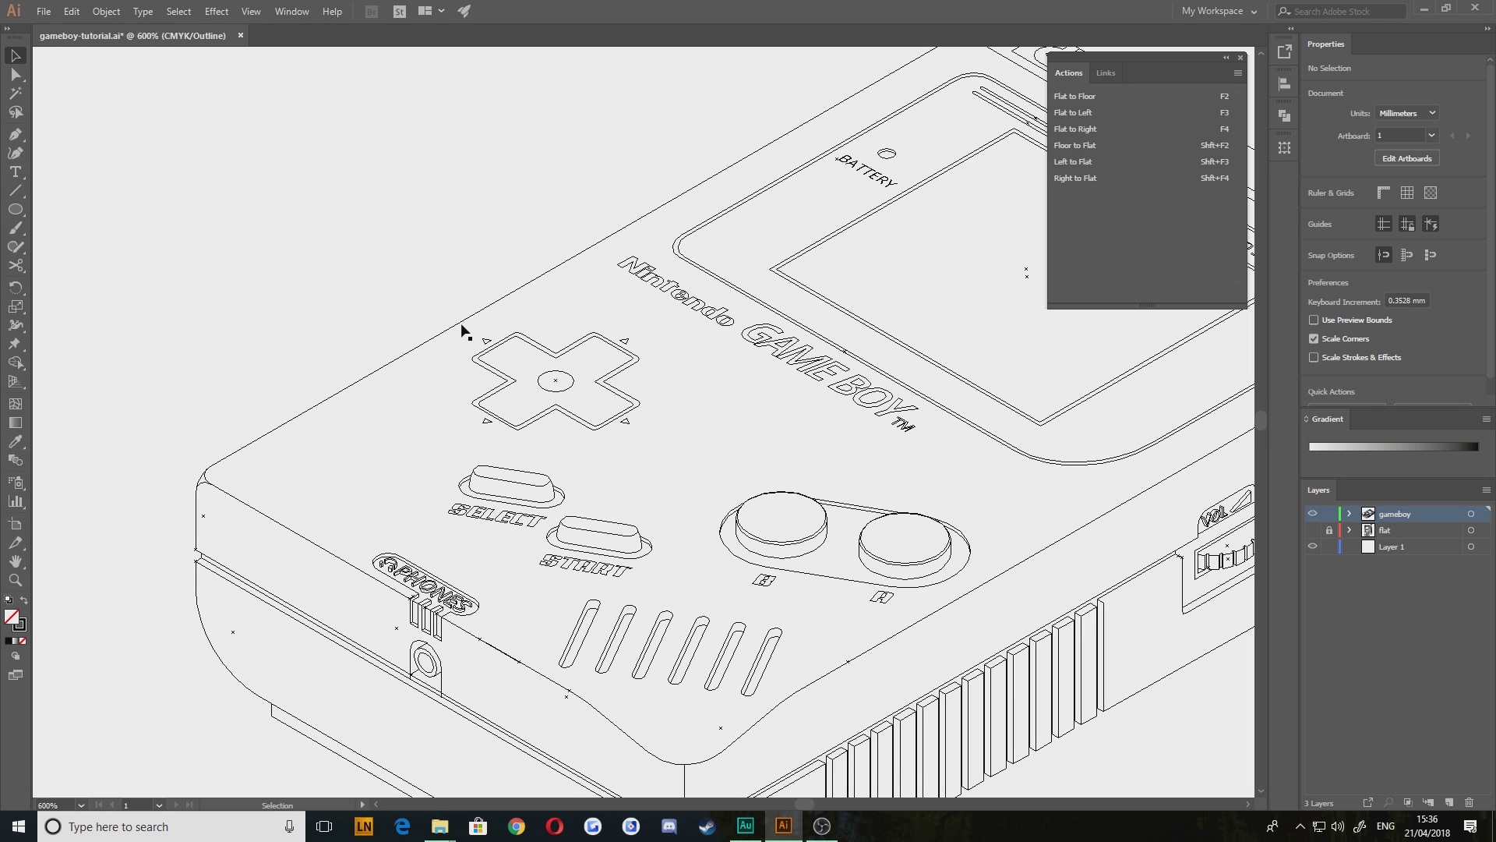
scroll(527, 432, up, 4)
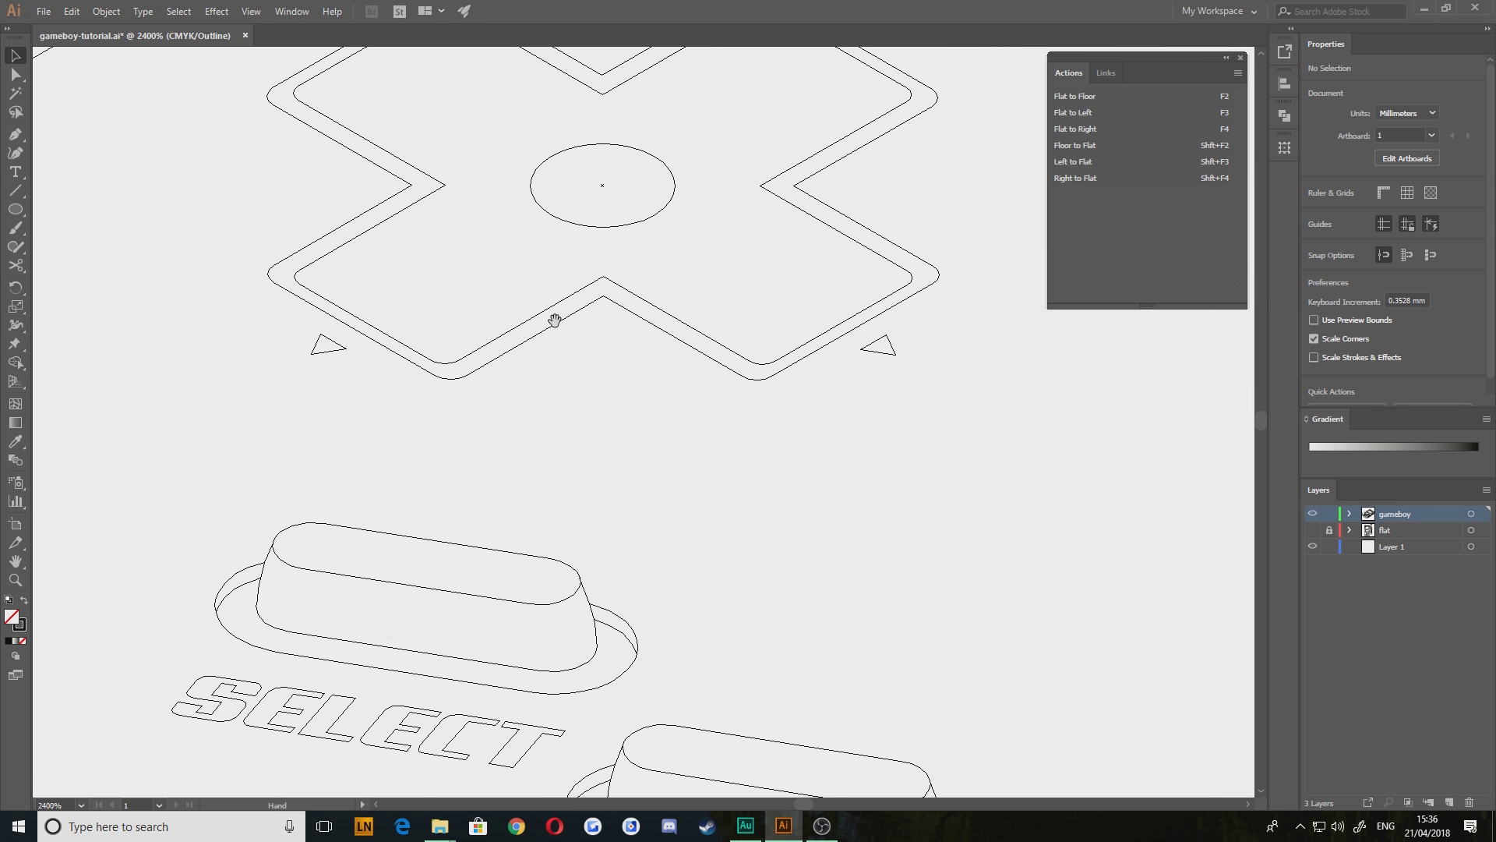
drag(554, 320, 561, 470)
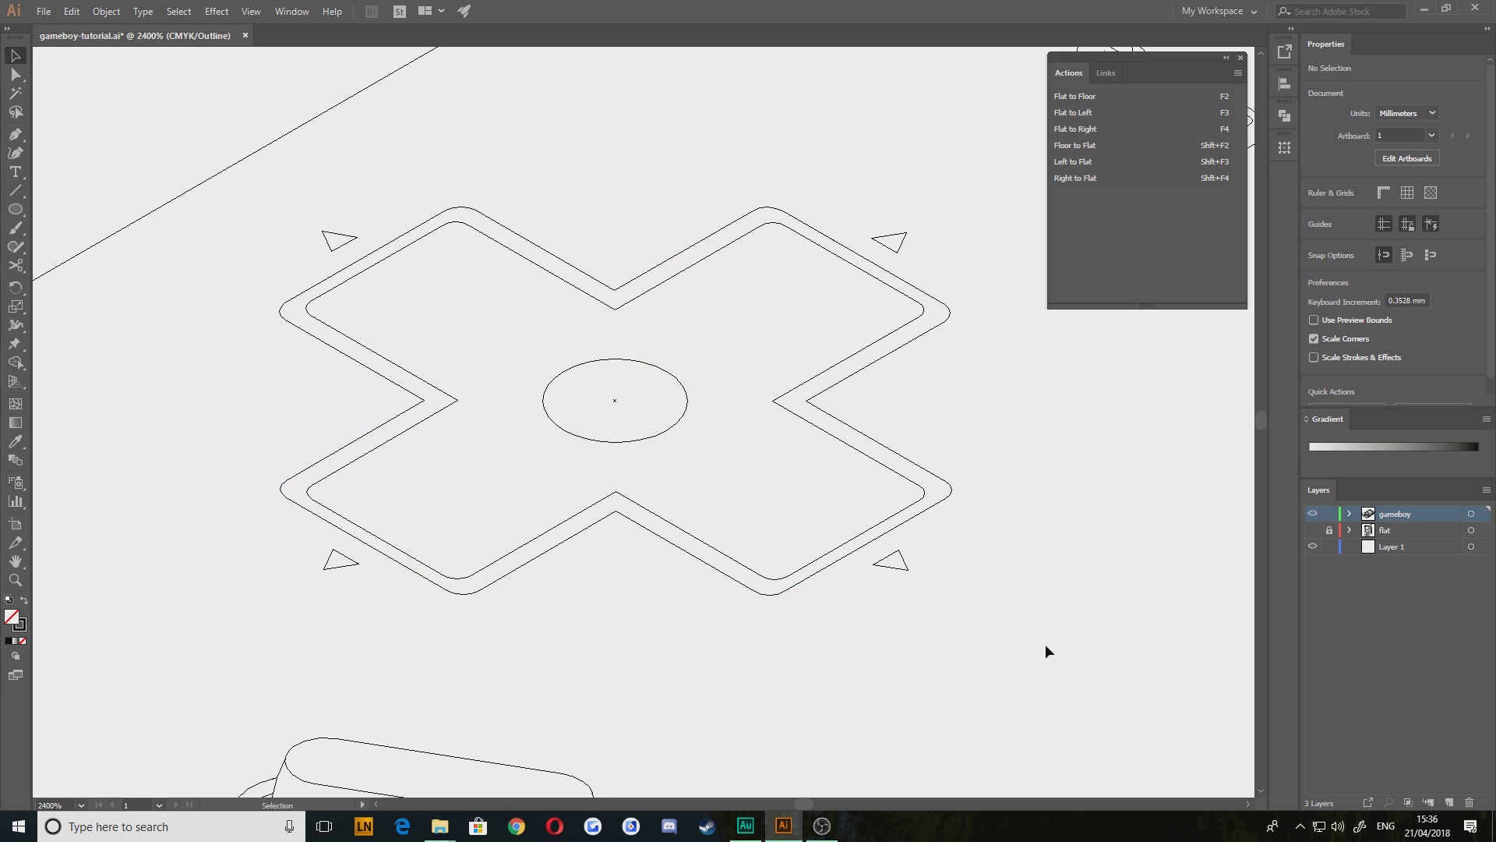
key(a)
drag(1045, 644, 257, 194)
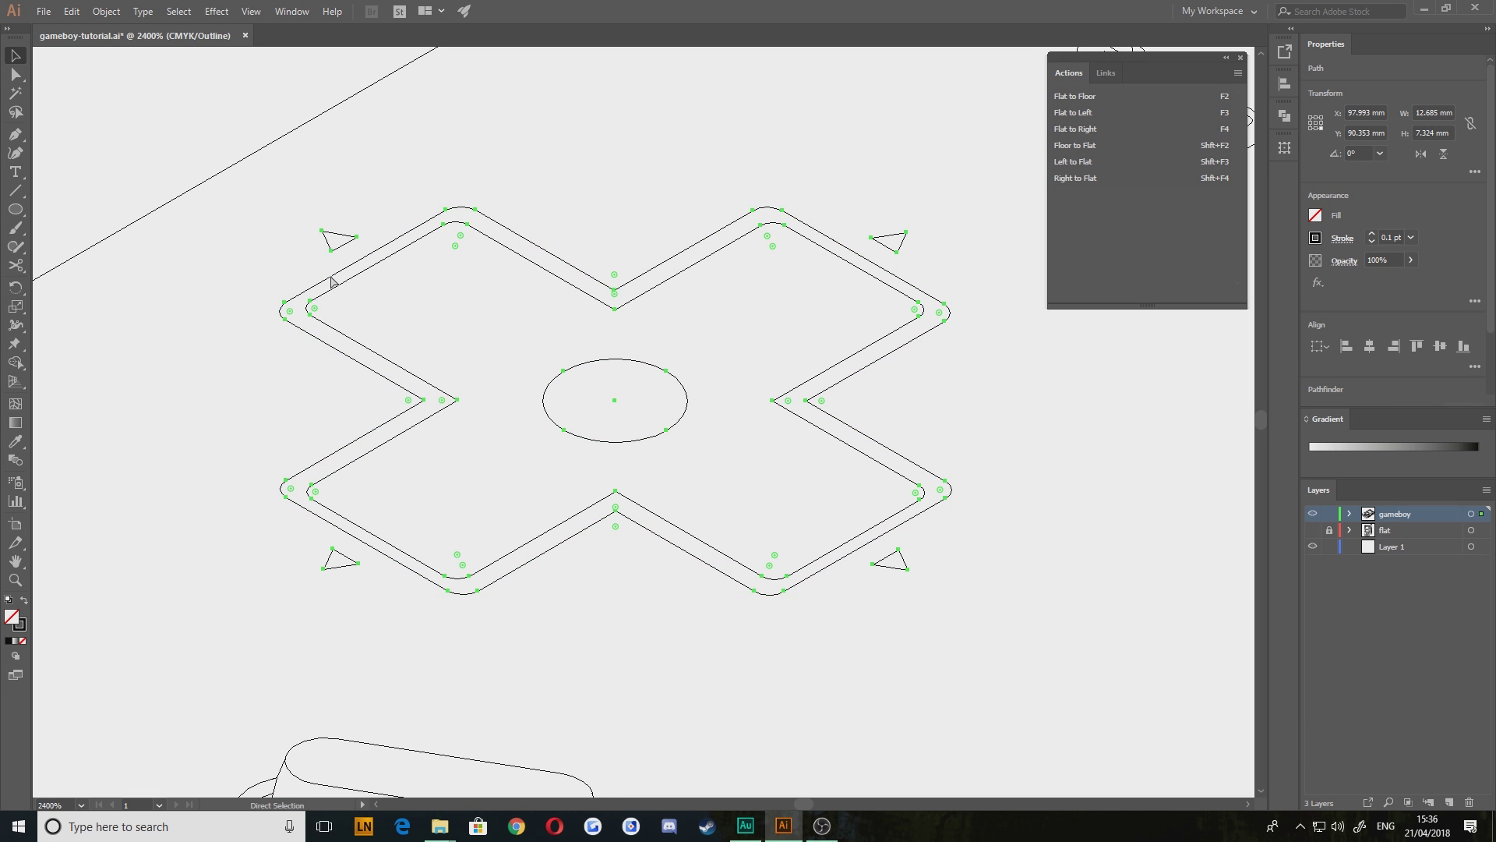
key(v)
double_click(327, 344)
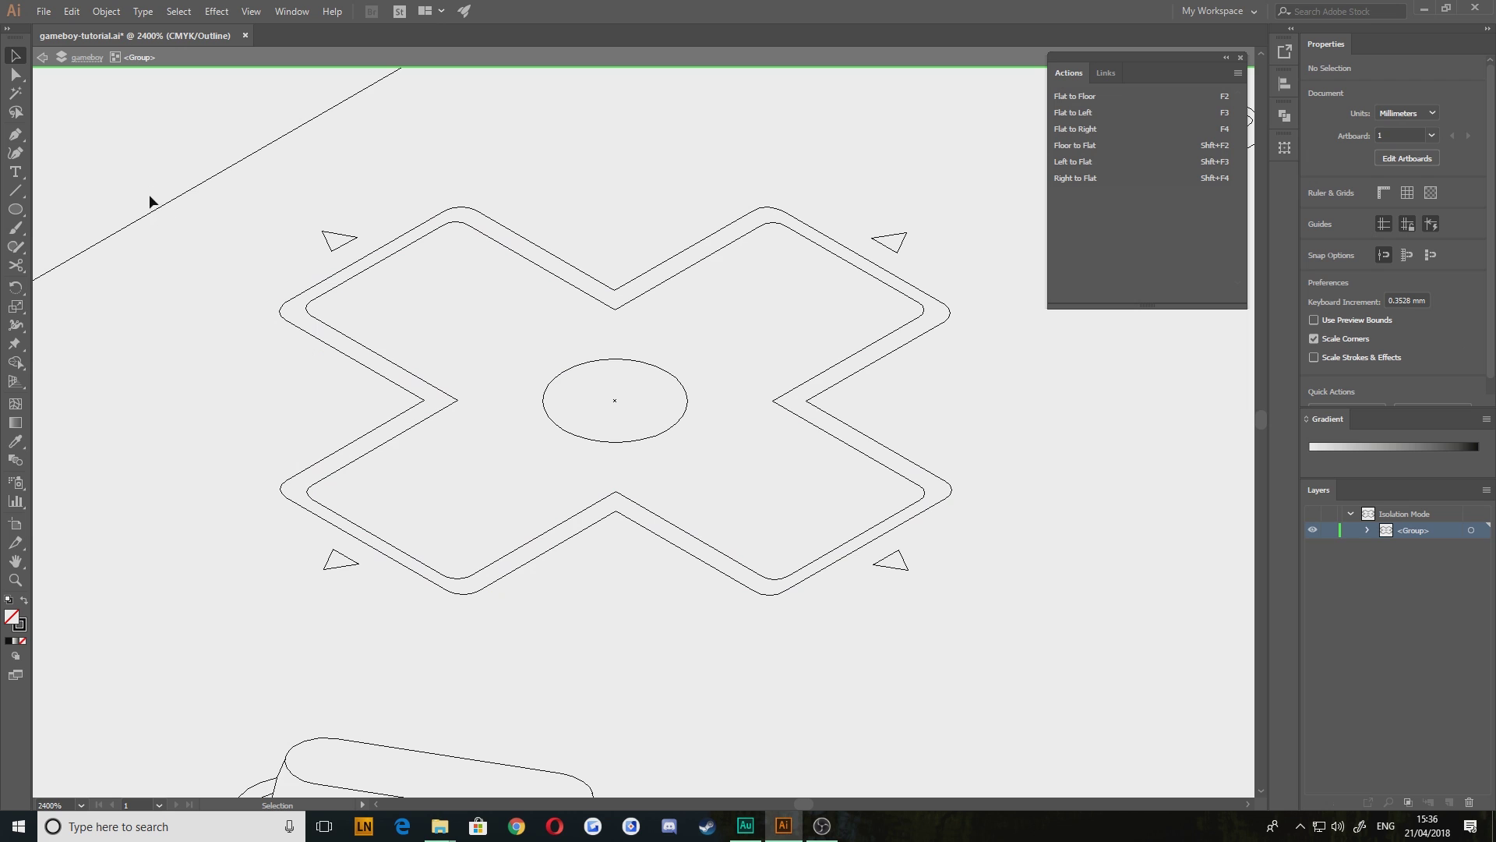
key(space)
drag(260, 370, 331, 409)
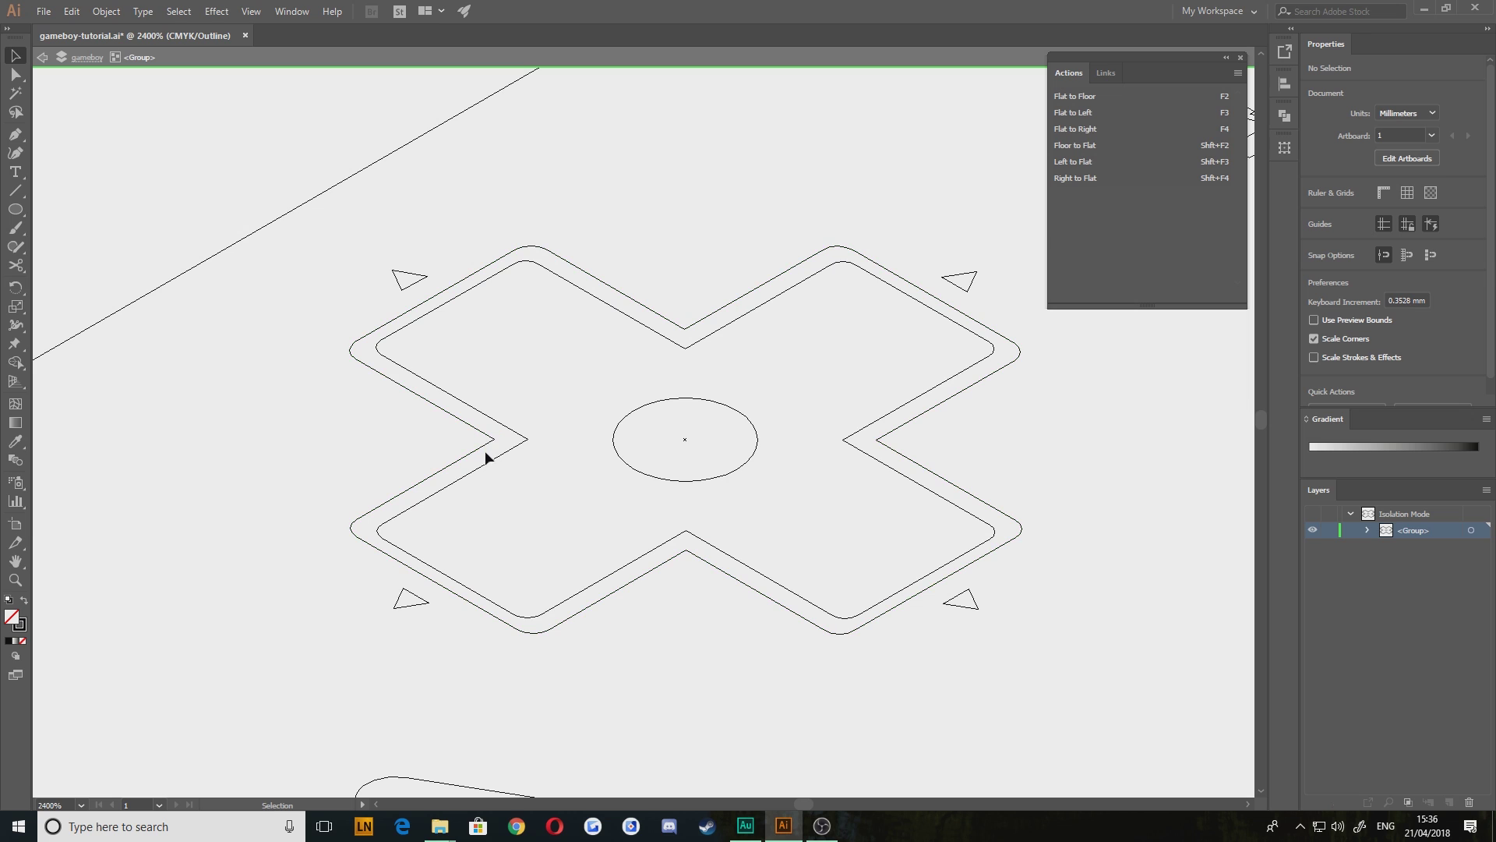
Measure the height of the B button's side wall with the Pen tool
click(660, 549)
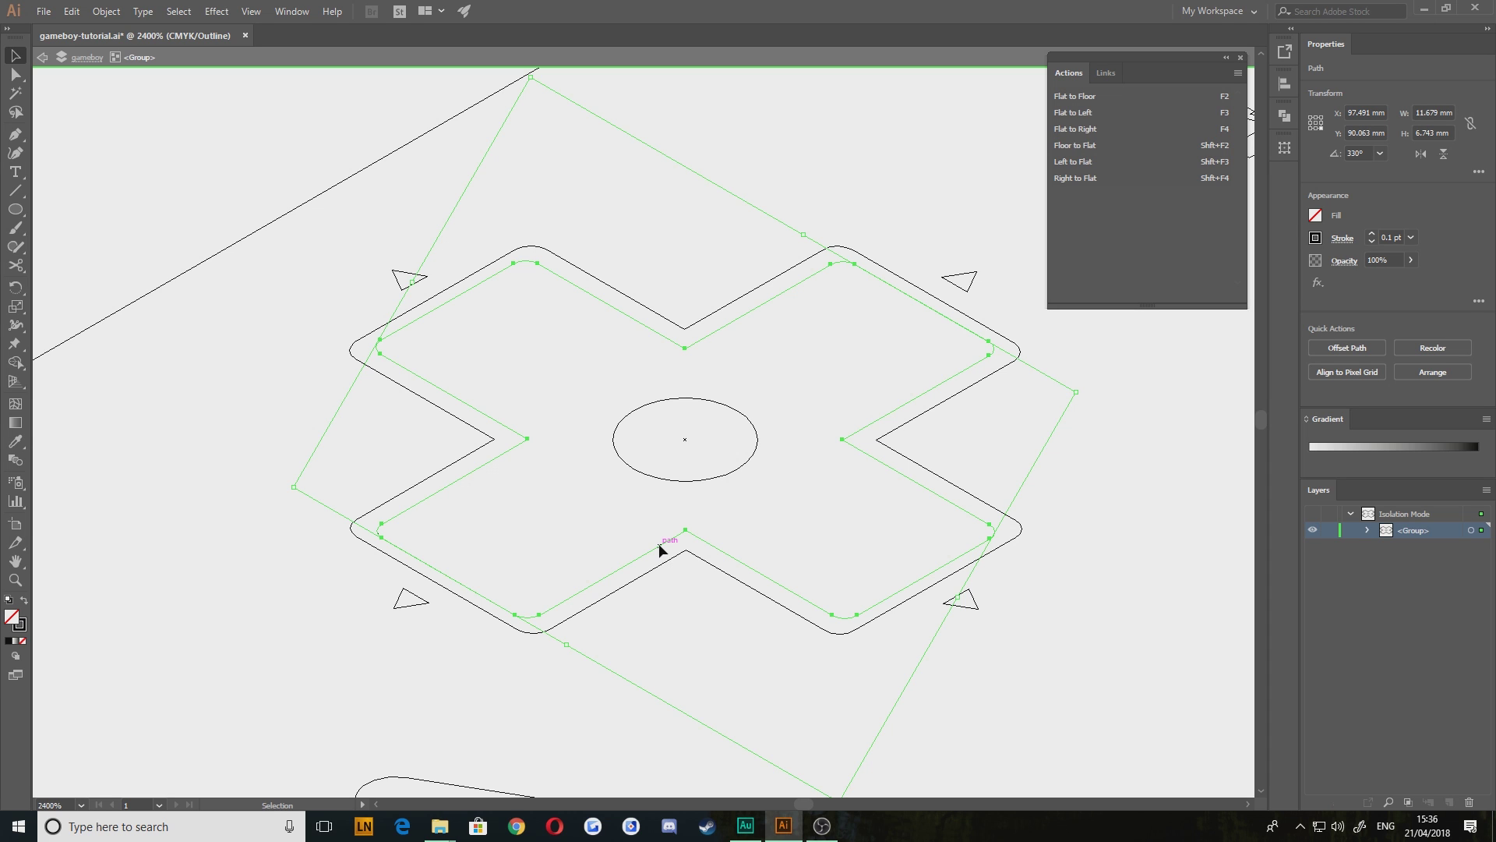
scroll(1040, 632, down, 2)
scroll(1039, 630, down, 3)
drag(1070, 700, 600, 464)
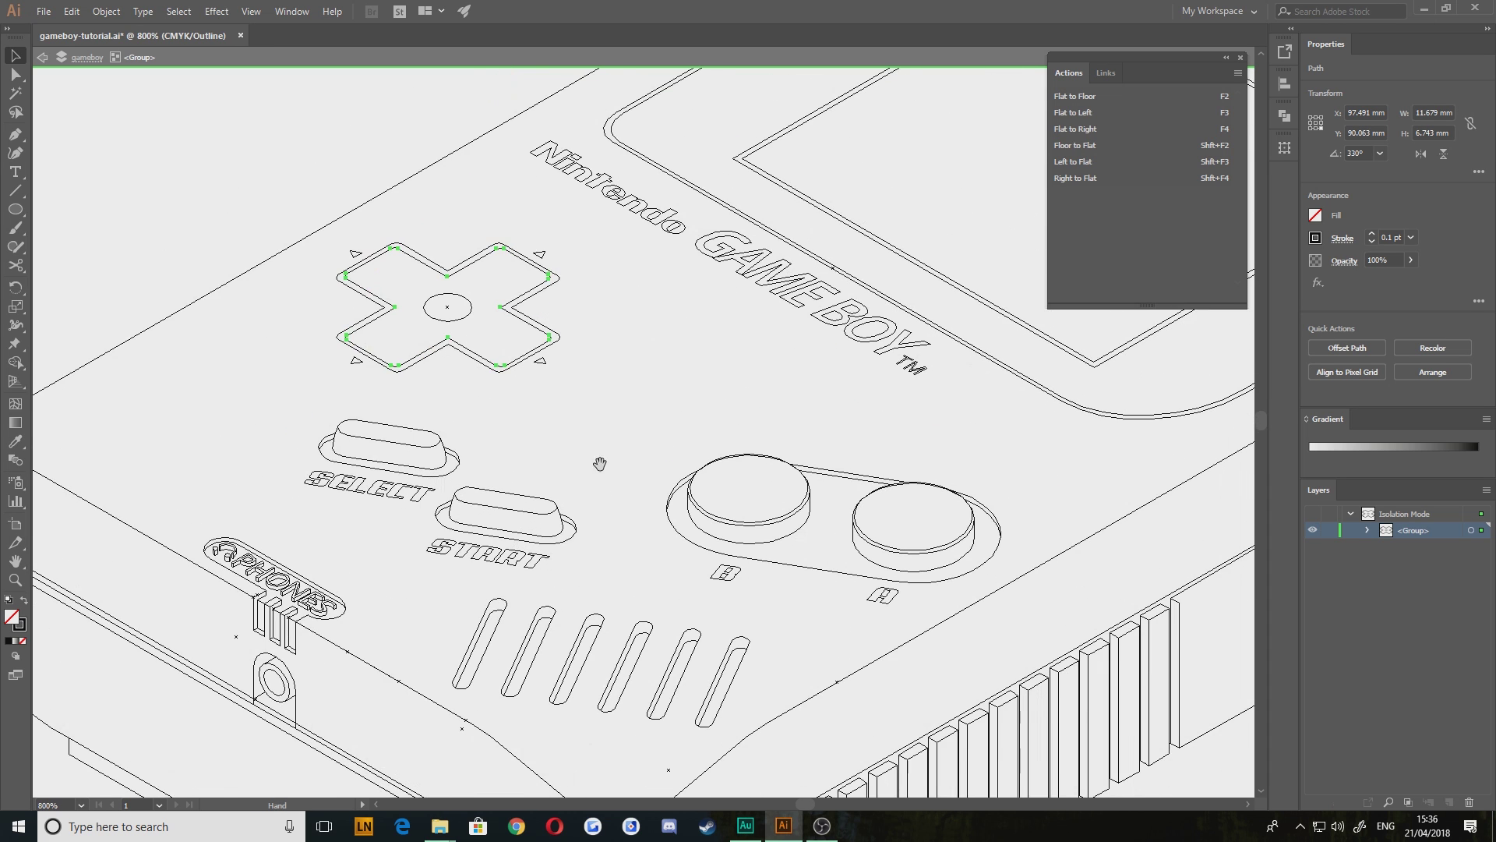
scroll(686, 555, up, 3)
click(15, 134)
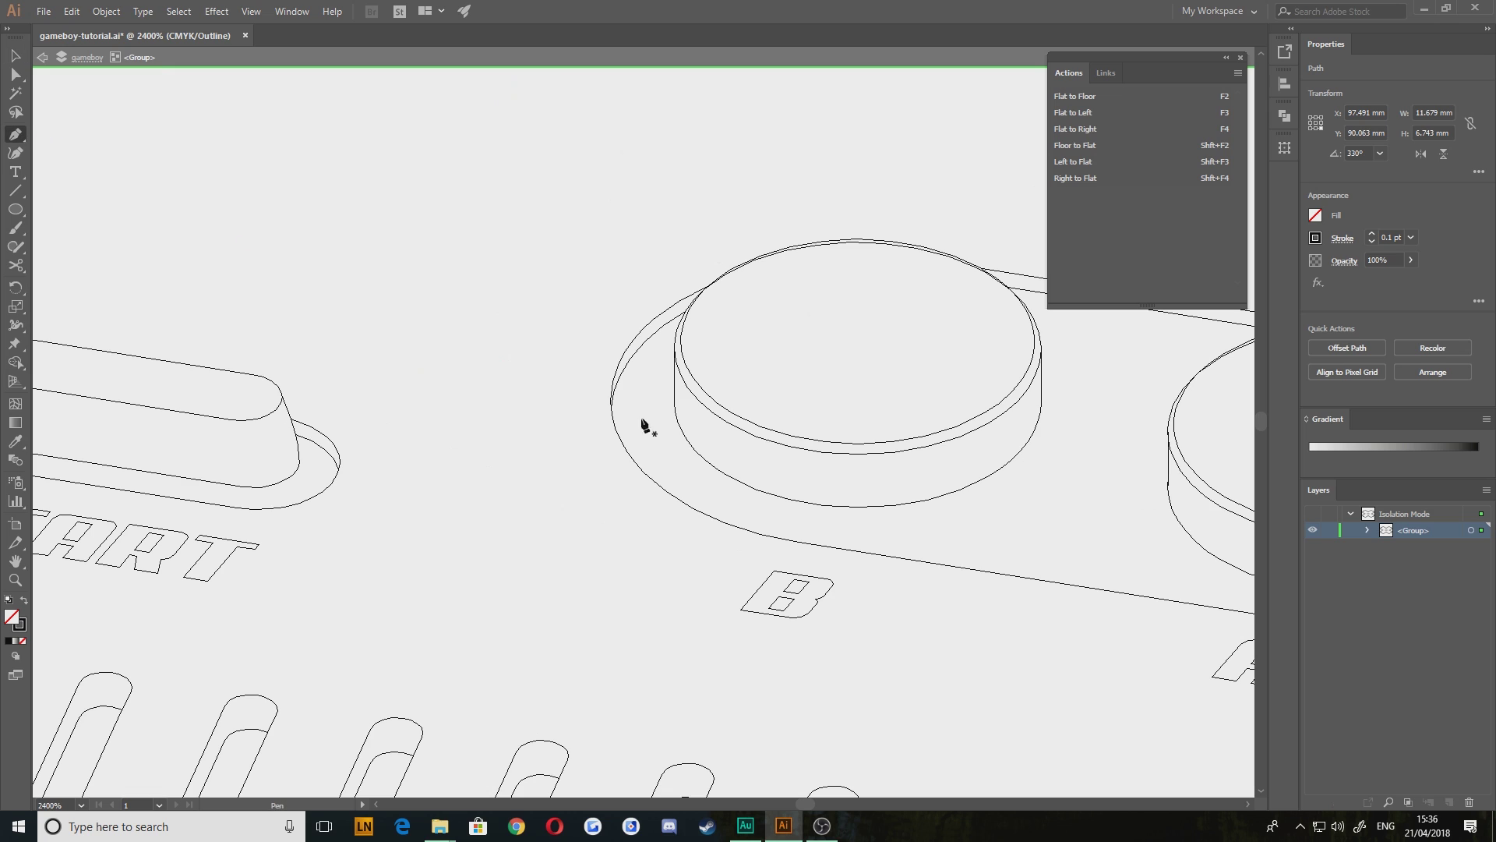
click(857, 506)
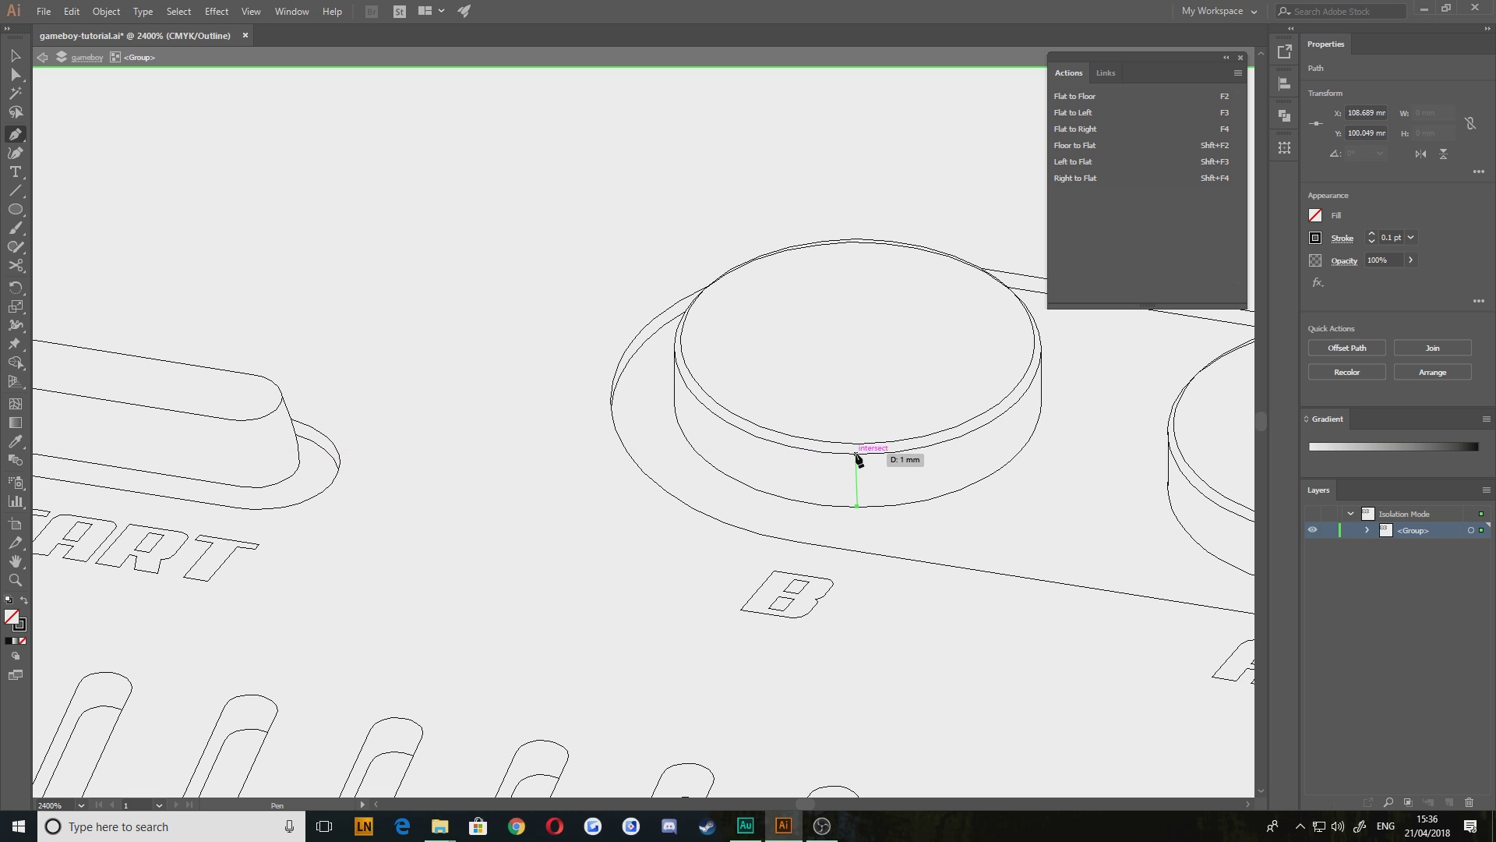
key(ctrl+z)
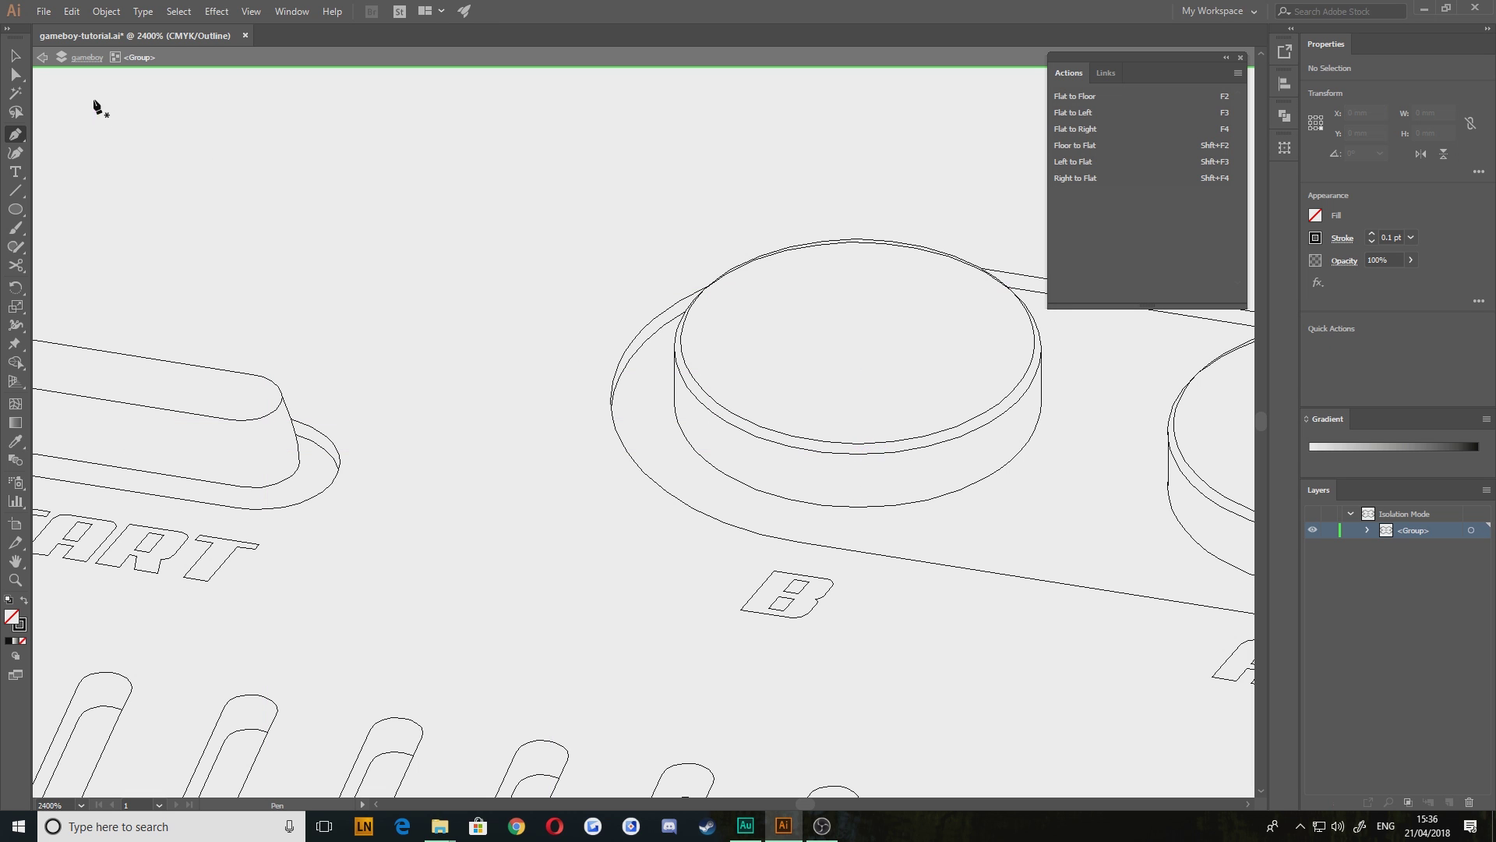
Place a copy of the inner D-pad cross and its centre circle about 1 mm straight above the originals
click(14, 55)
drag(246, 215, 991, 588)
drag(555, 127, 540, 362)
click(643, 516)
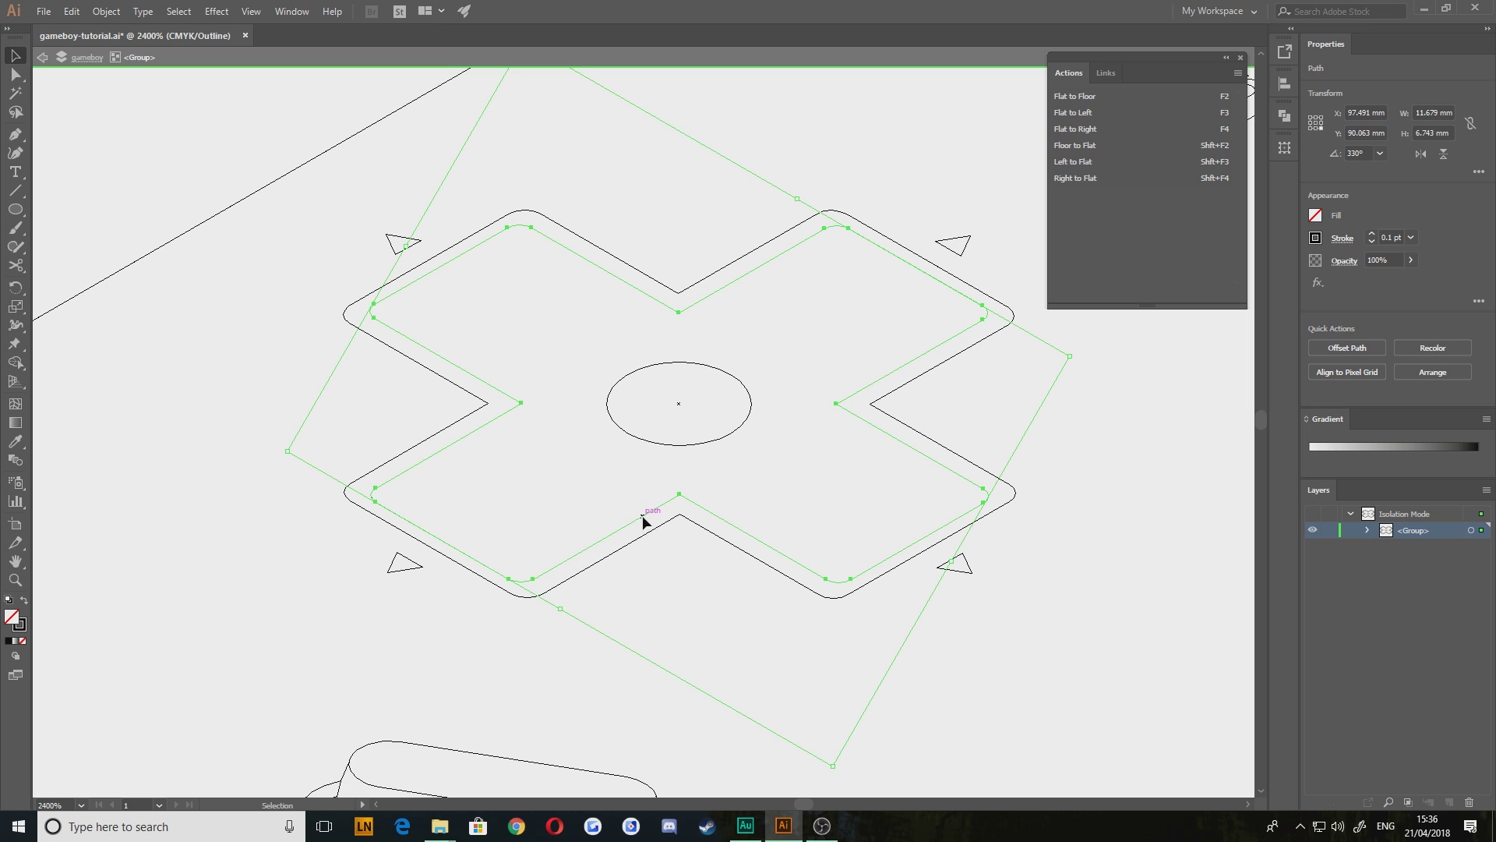
drag(643, 521, 643, 461)
key(ctrl+z)
shift+click(648, 441)
drag(647, 445, 646, 391)
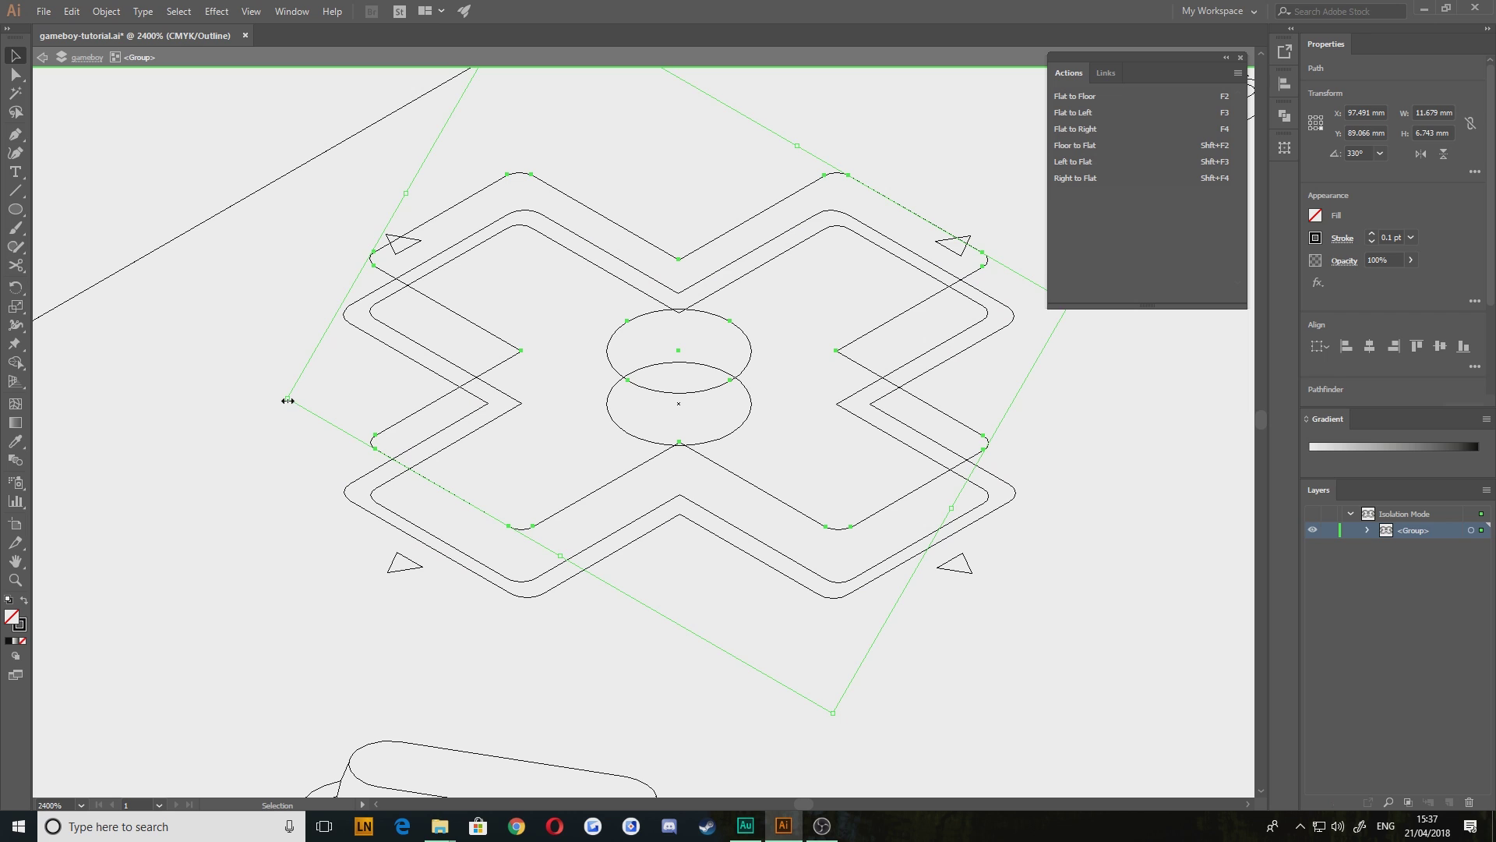
Add a smaller copy of the raised cross and circle, scaled to about 10.98 mm wide, and move it up about 0.2 mm
mouse_move(288, 401)
mouse_down()
mouse_move(381, 404)
mouse_move(309, 395)
mouse_up()
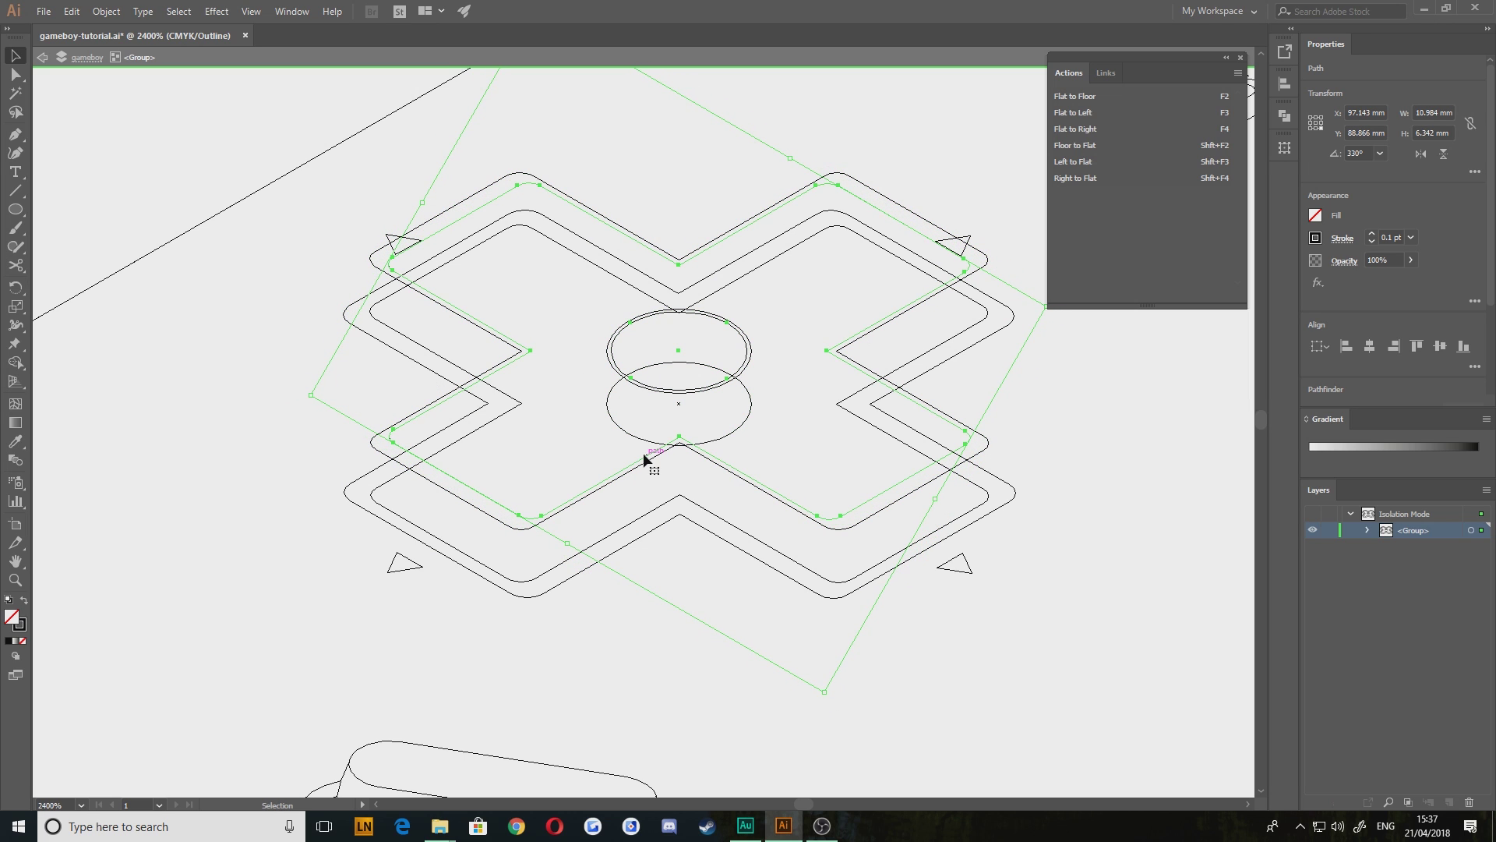
drag(653, 468, 644, 450)
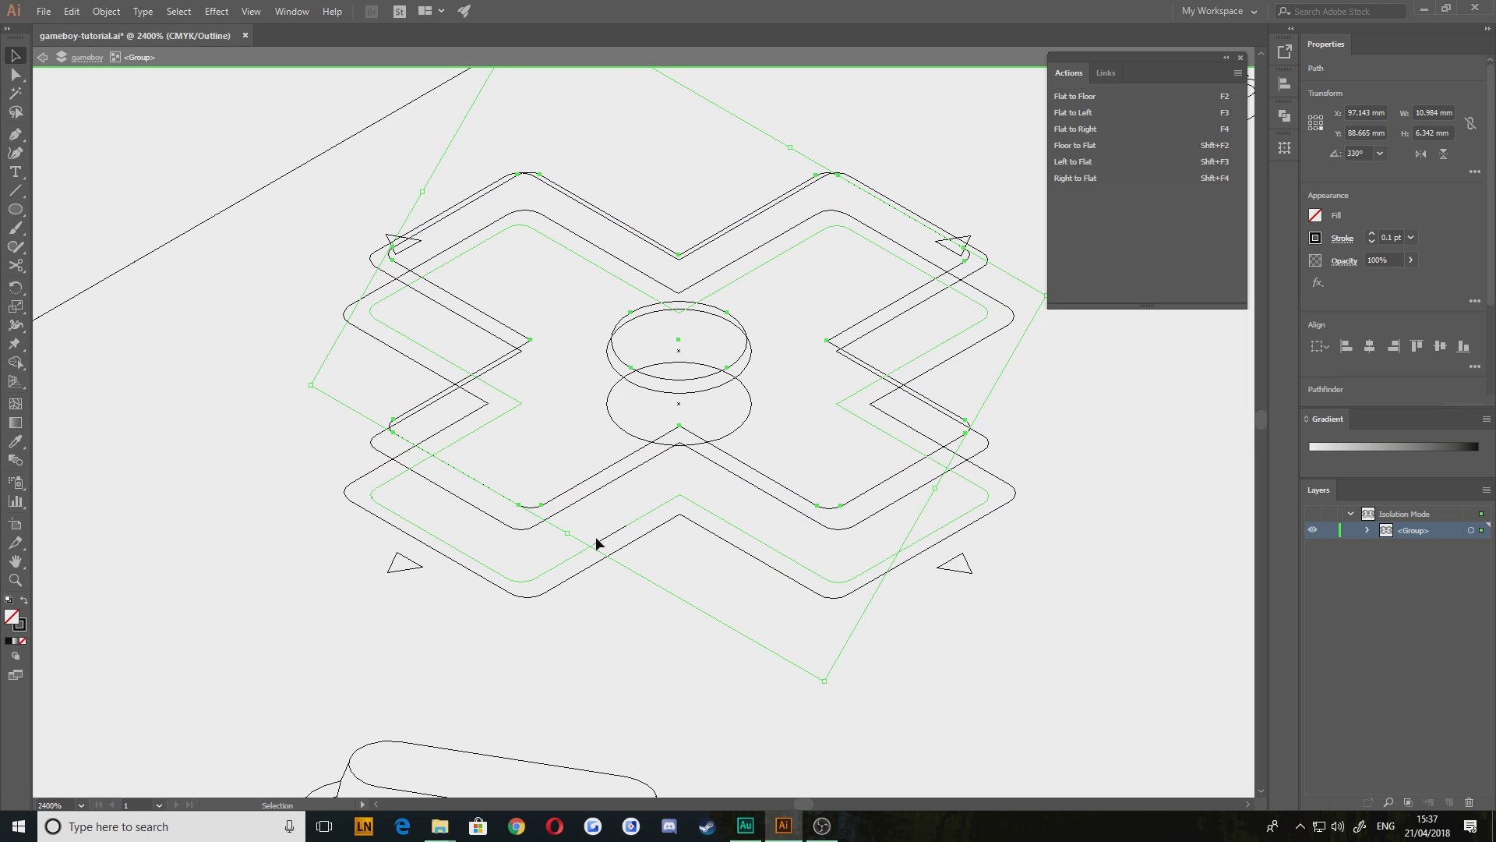
click(242, 491)
drag(210, 540, 234, 583)
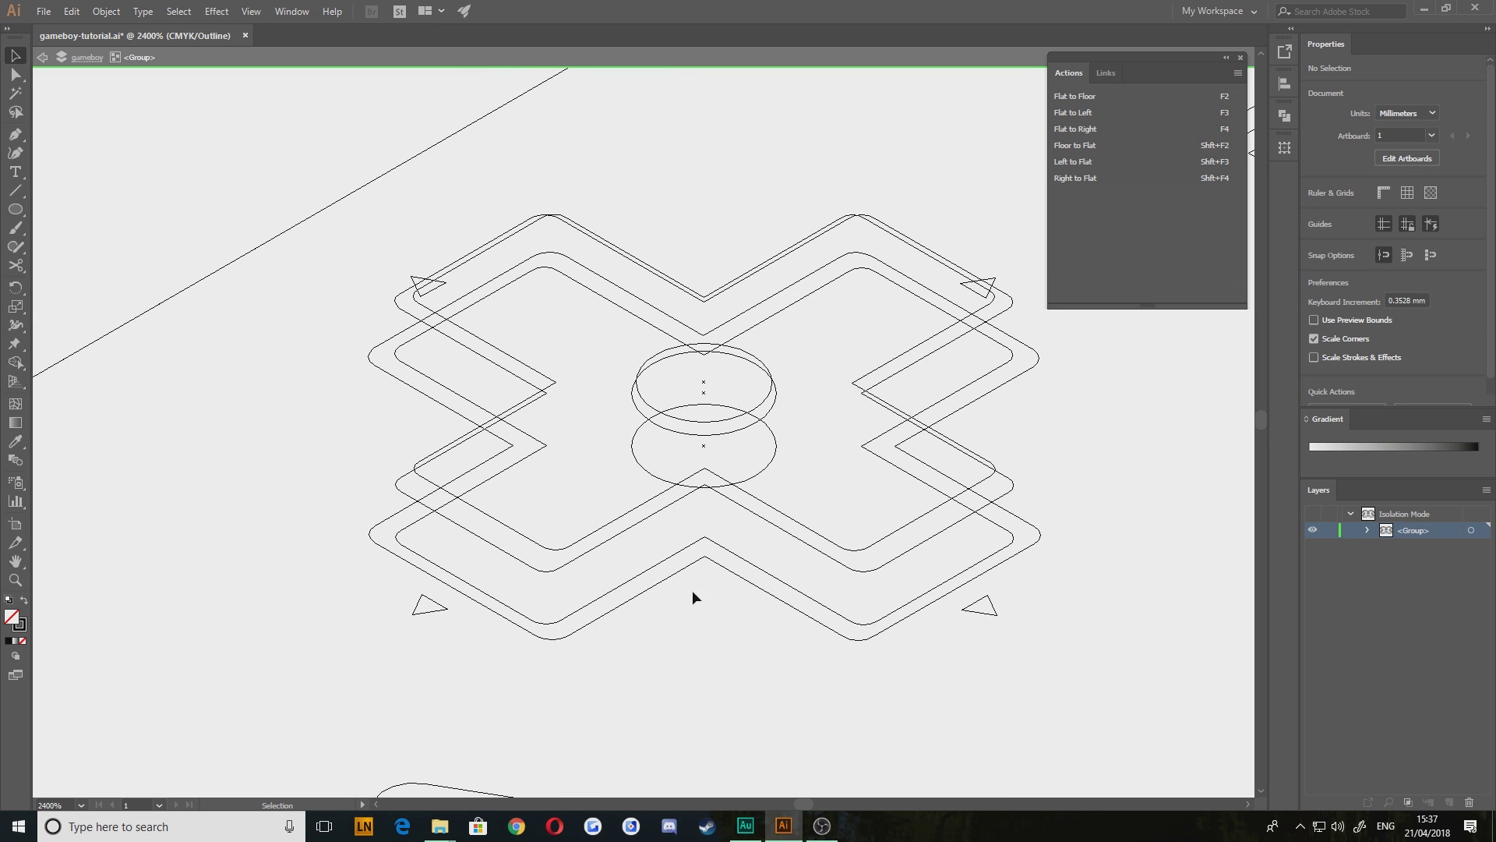
Hide the four direction triangles of the D-pad group and delete the lowest centre circle
click(1365, 530)
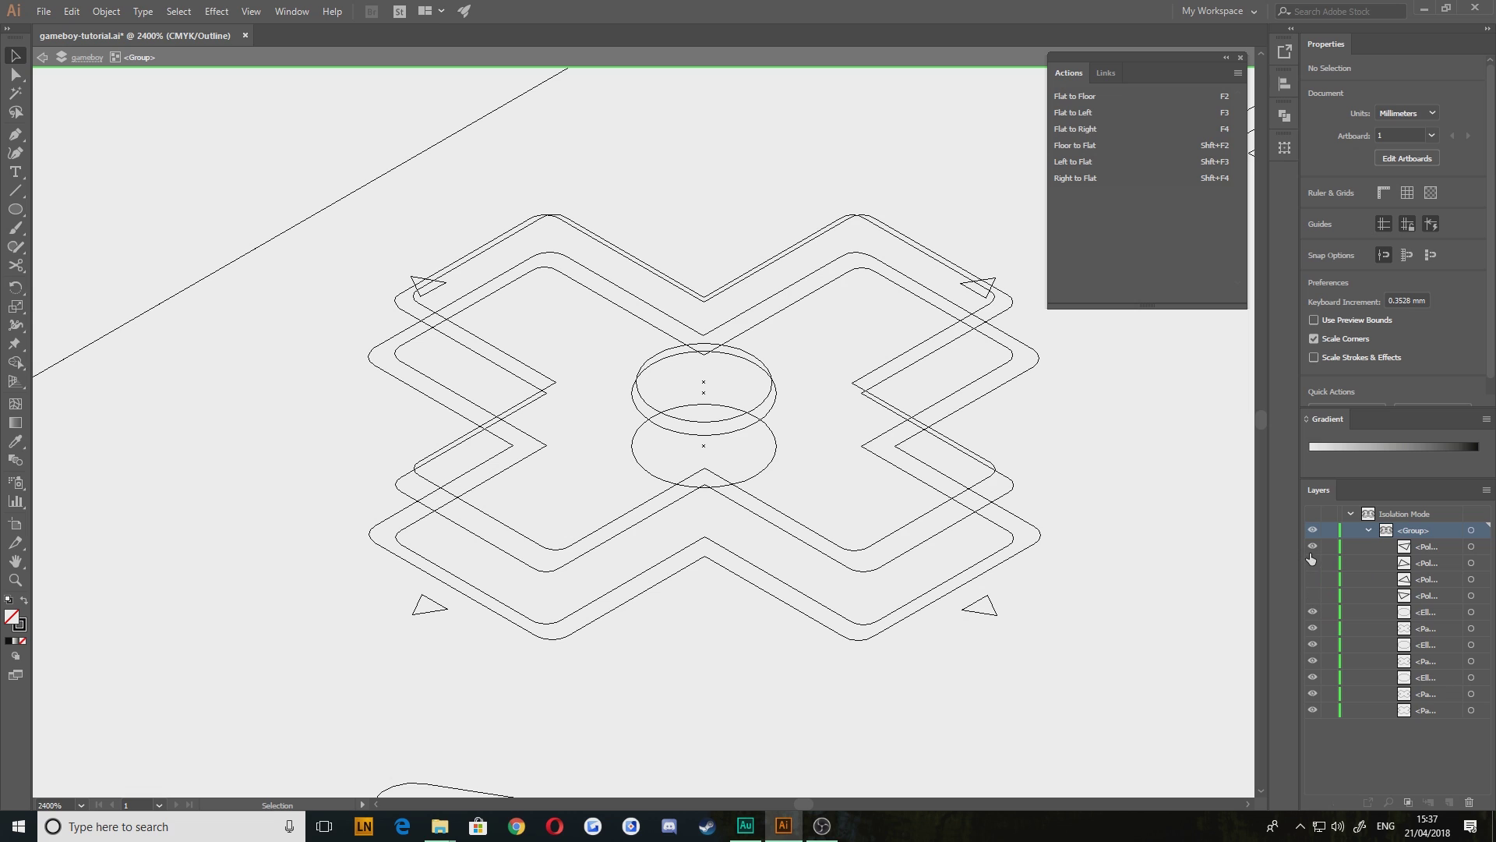
drag(1311, 555, 1316, 558)
click(641, 464)
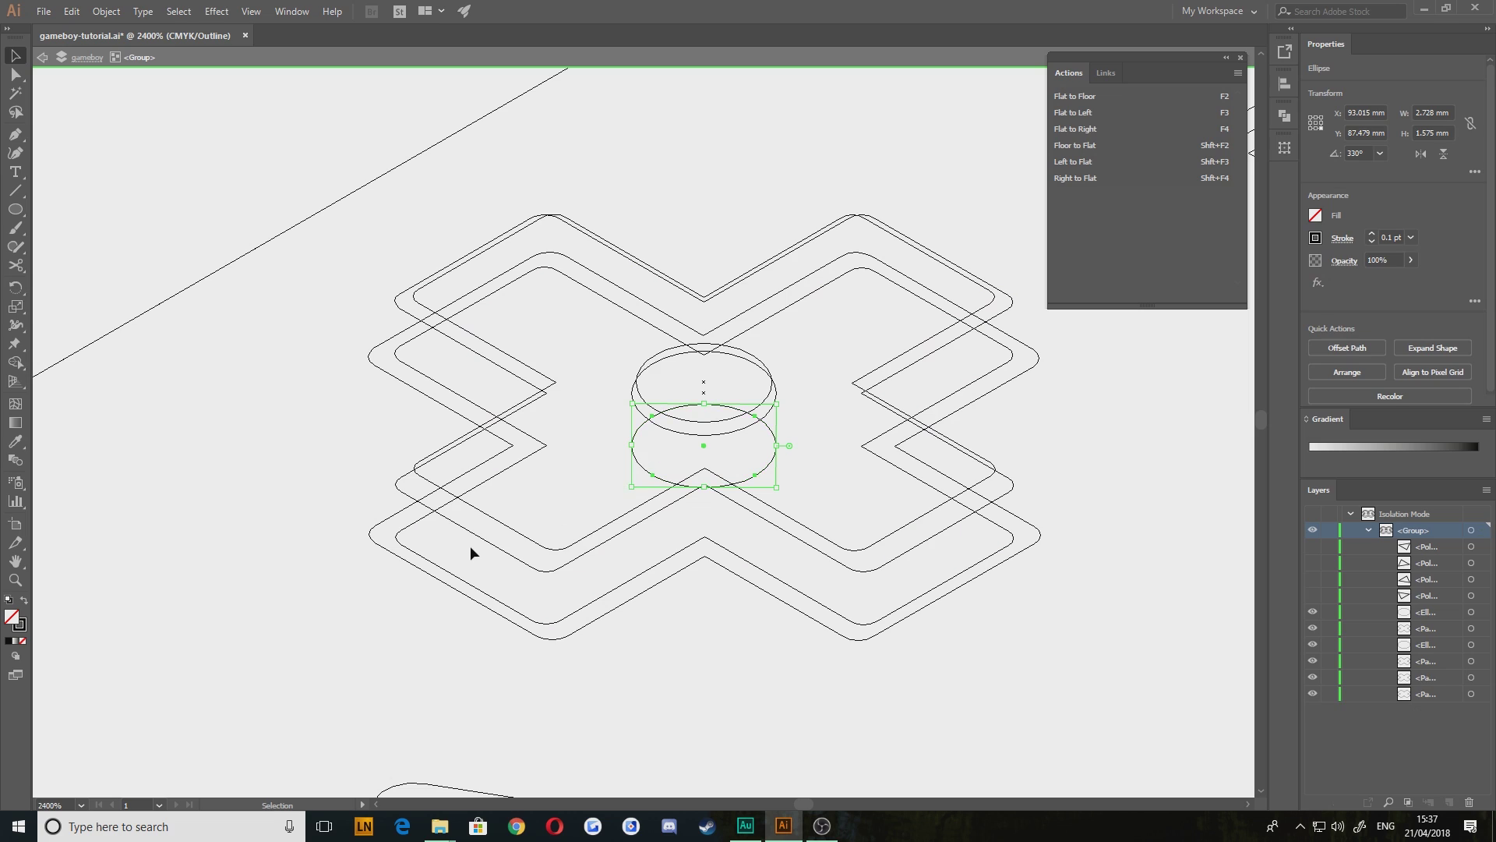
key(Delete)
key(space)
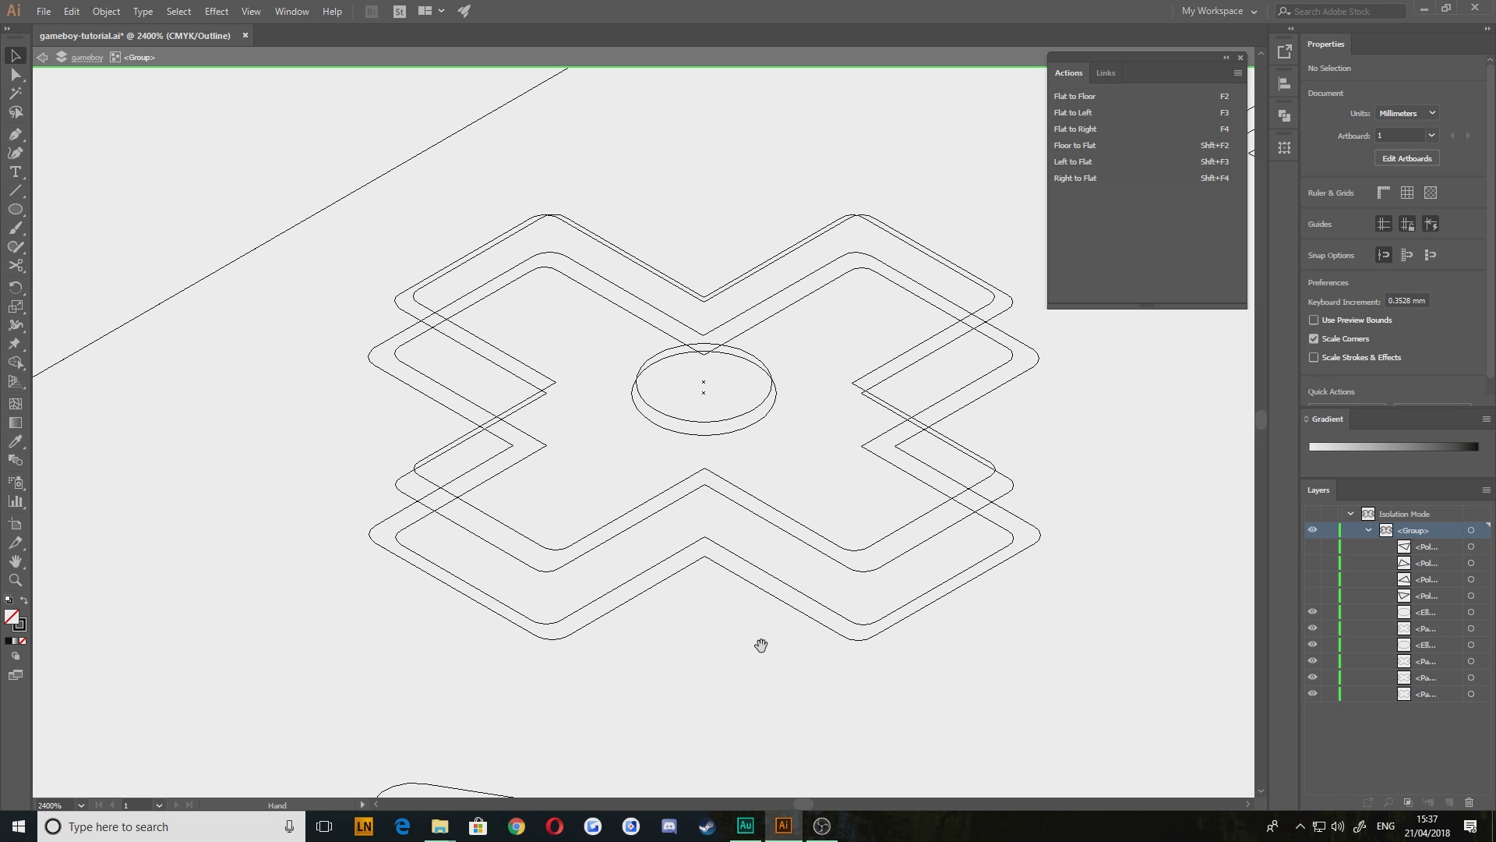
Draw a Pen line joining the two raised D-pad crosses at the left rounded corner of the lower-left arm
drag(655, 660, 643, 645)
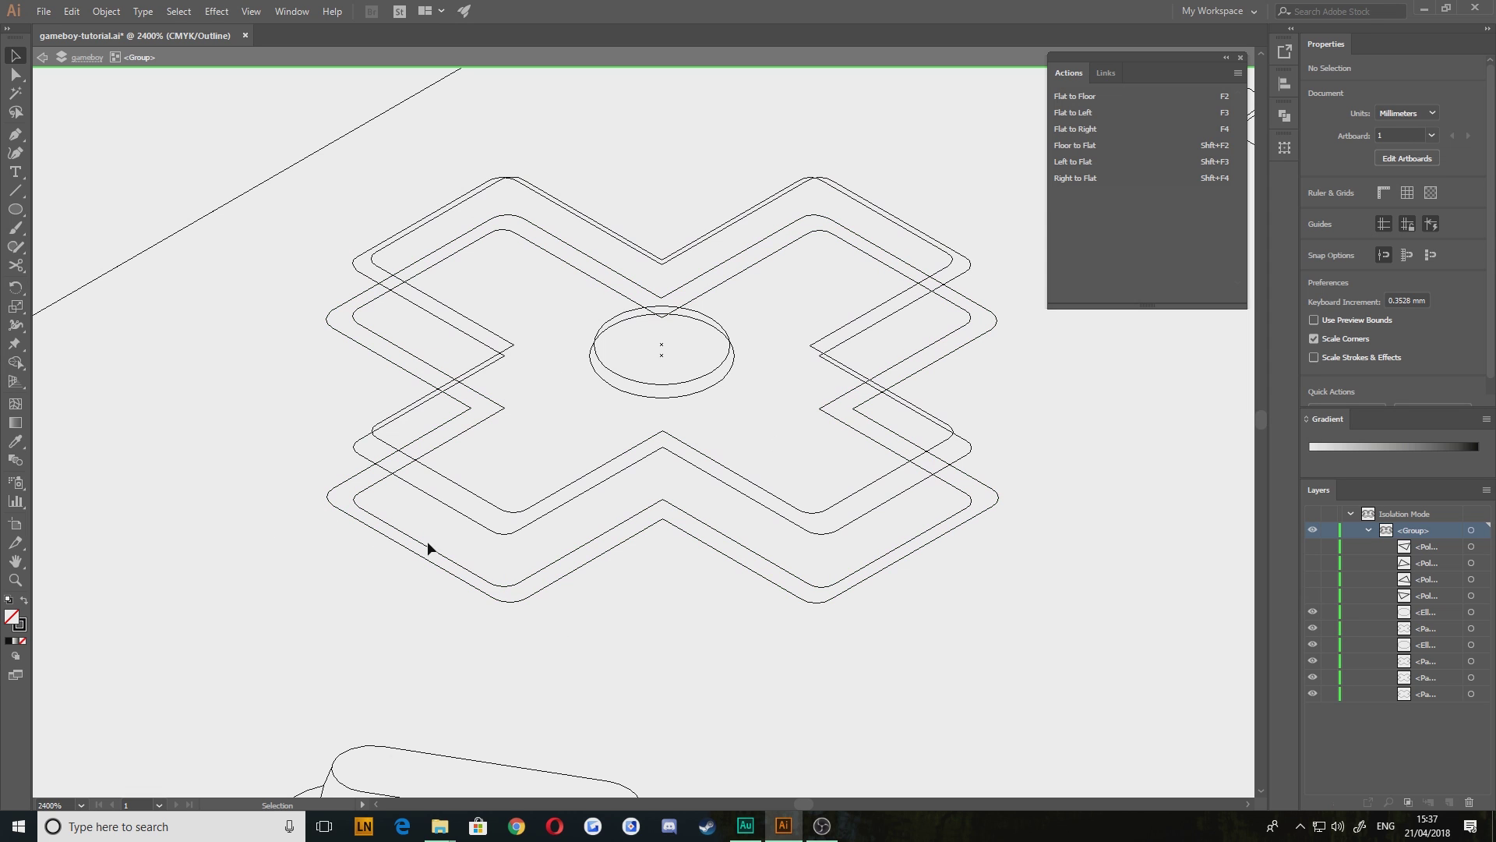
scroll(374, 544, up, 2)
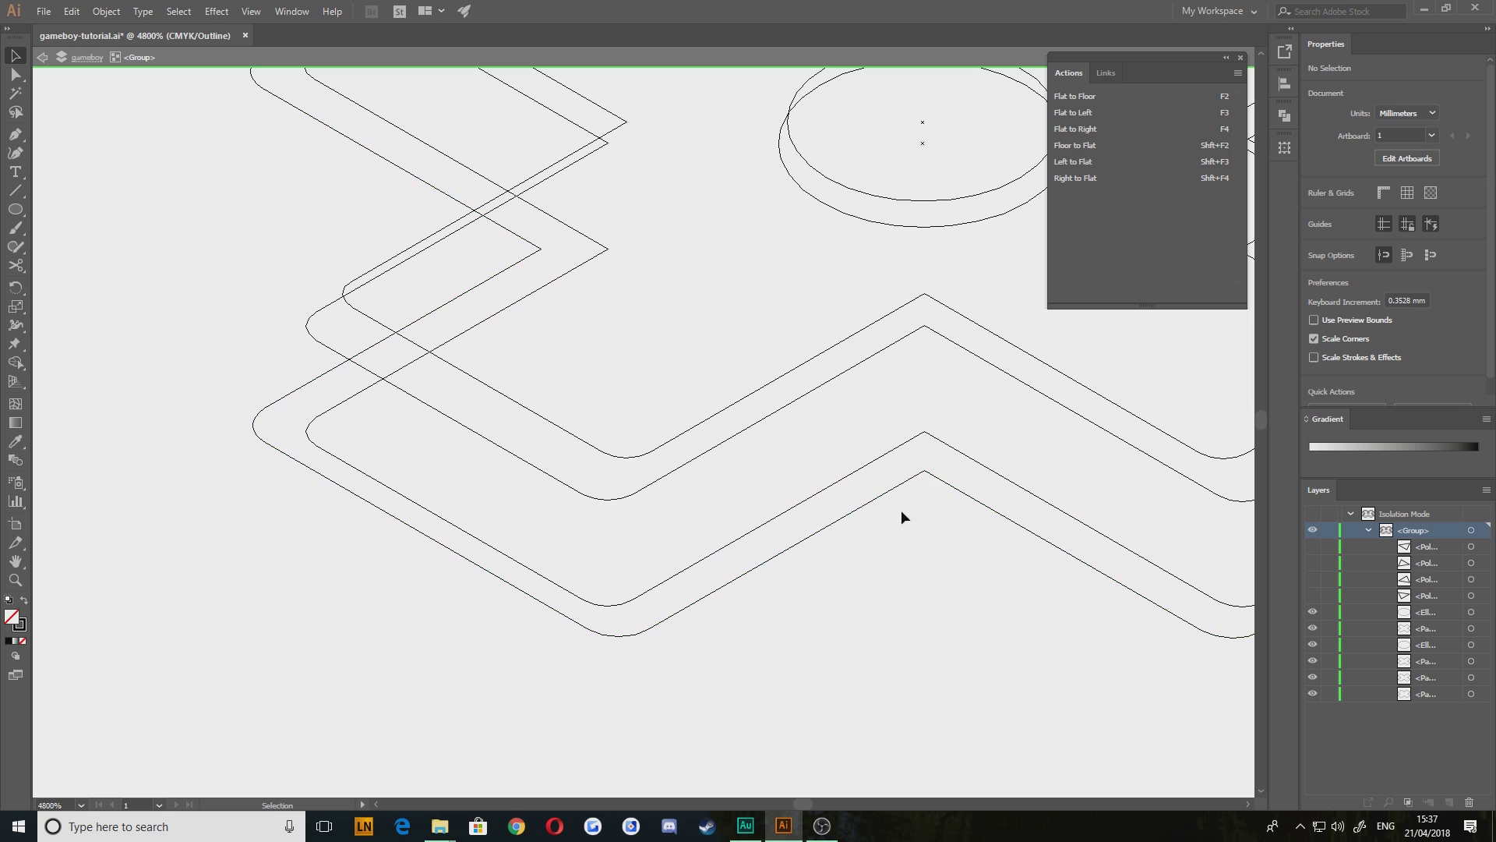
drag(361, 445, 408, 542)
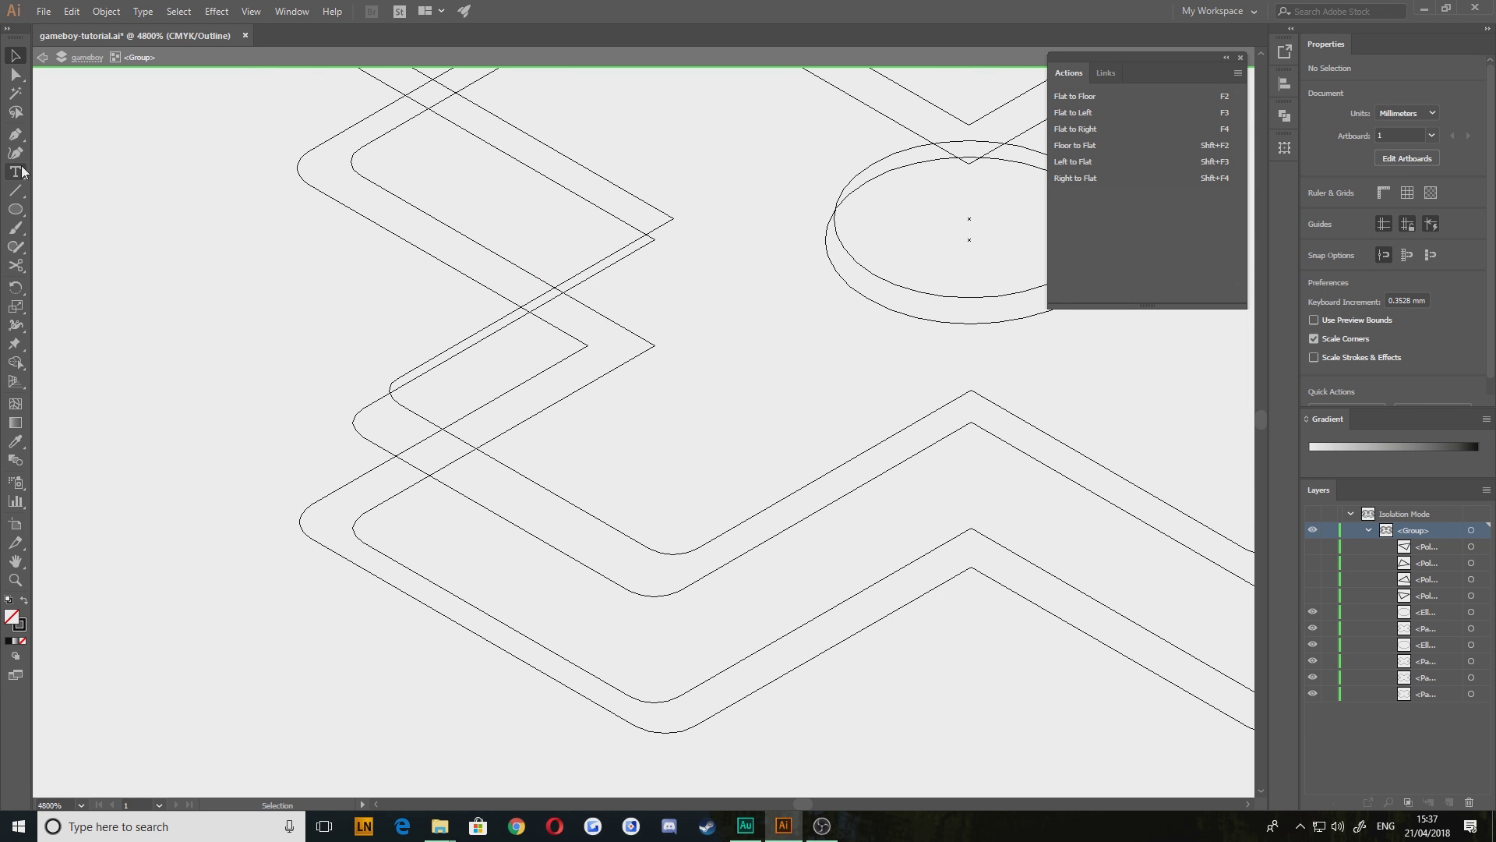
drag(293, 472, 469, 429)
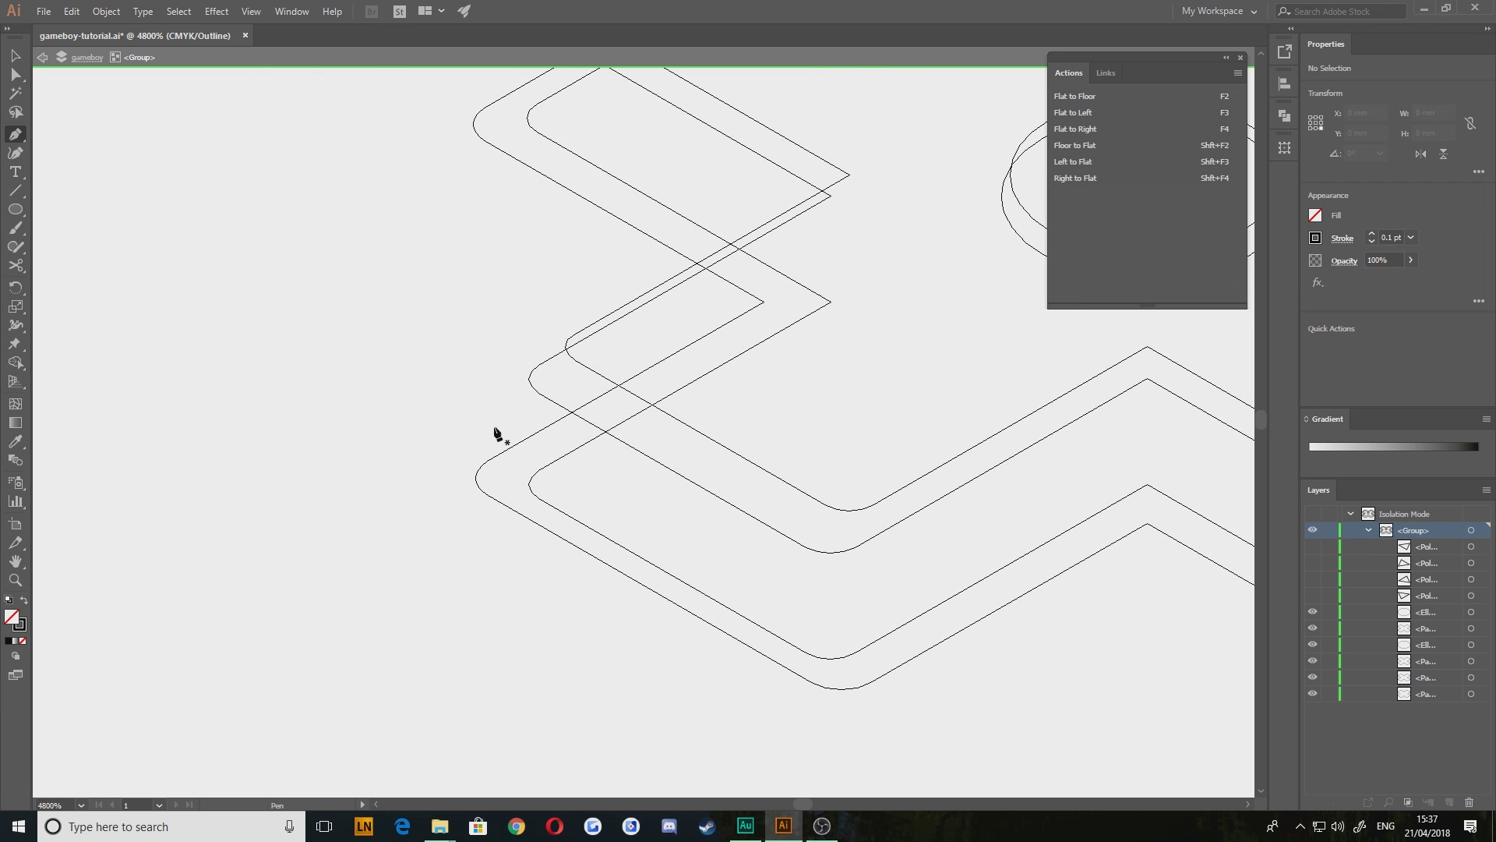
scroll(527, 409, up, 3)
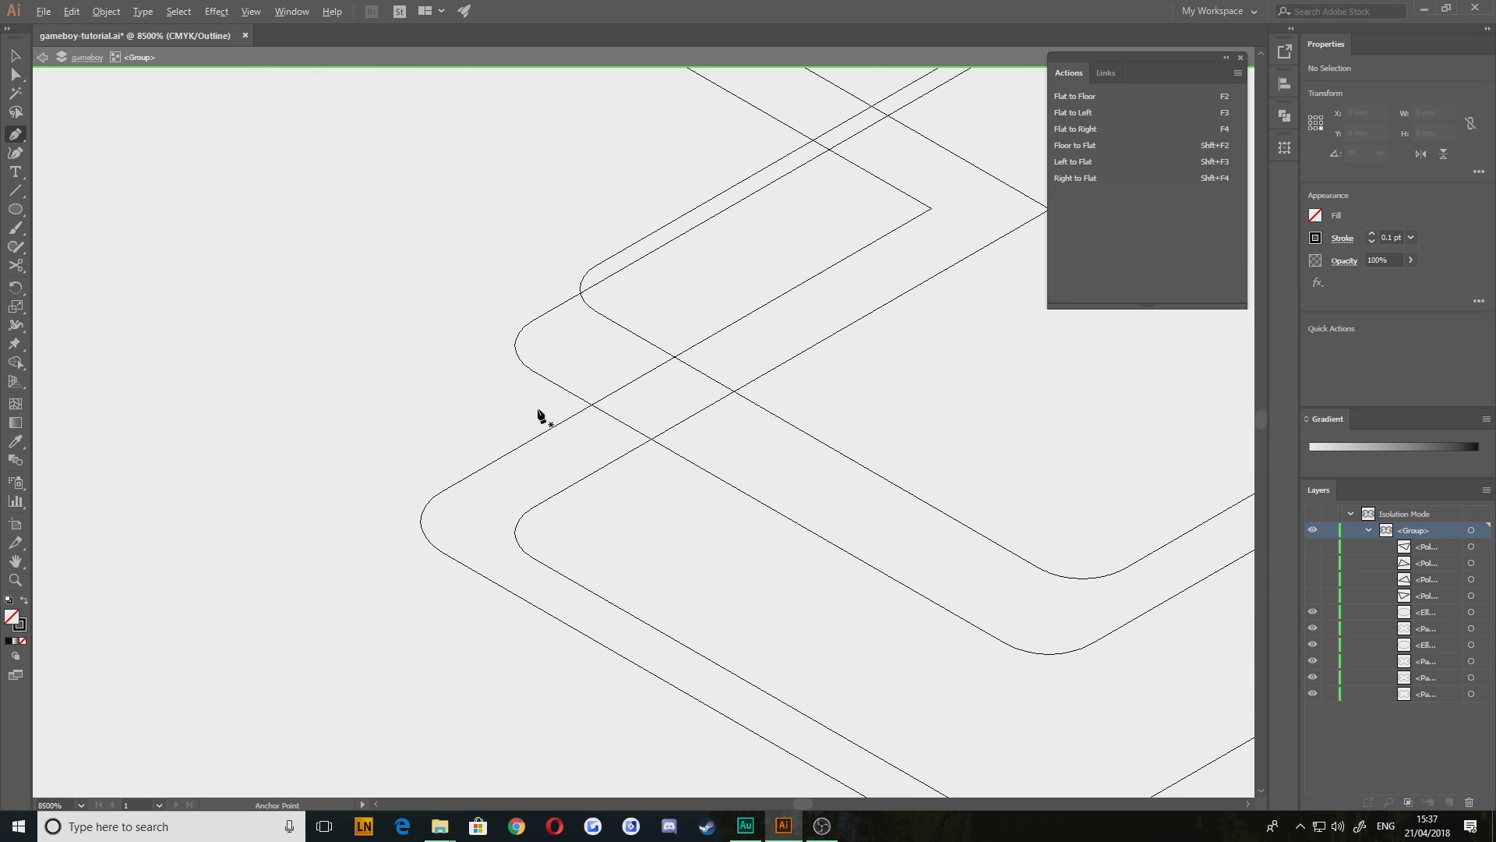
click(586, 272)
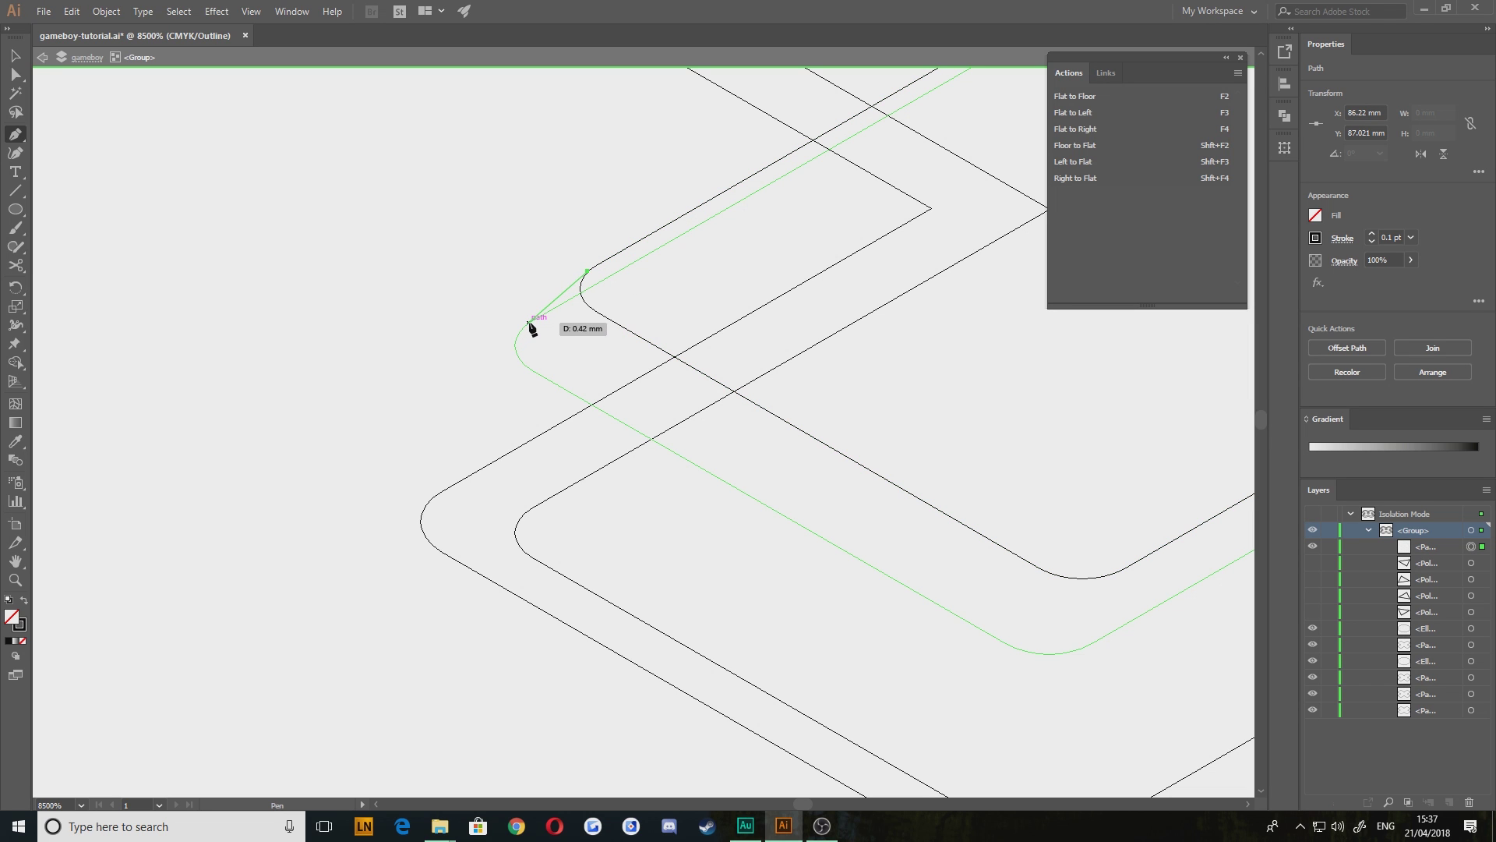
drag(526, 325, 639, 325)
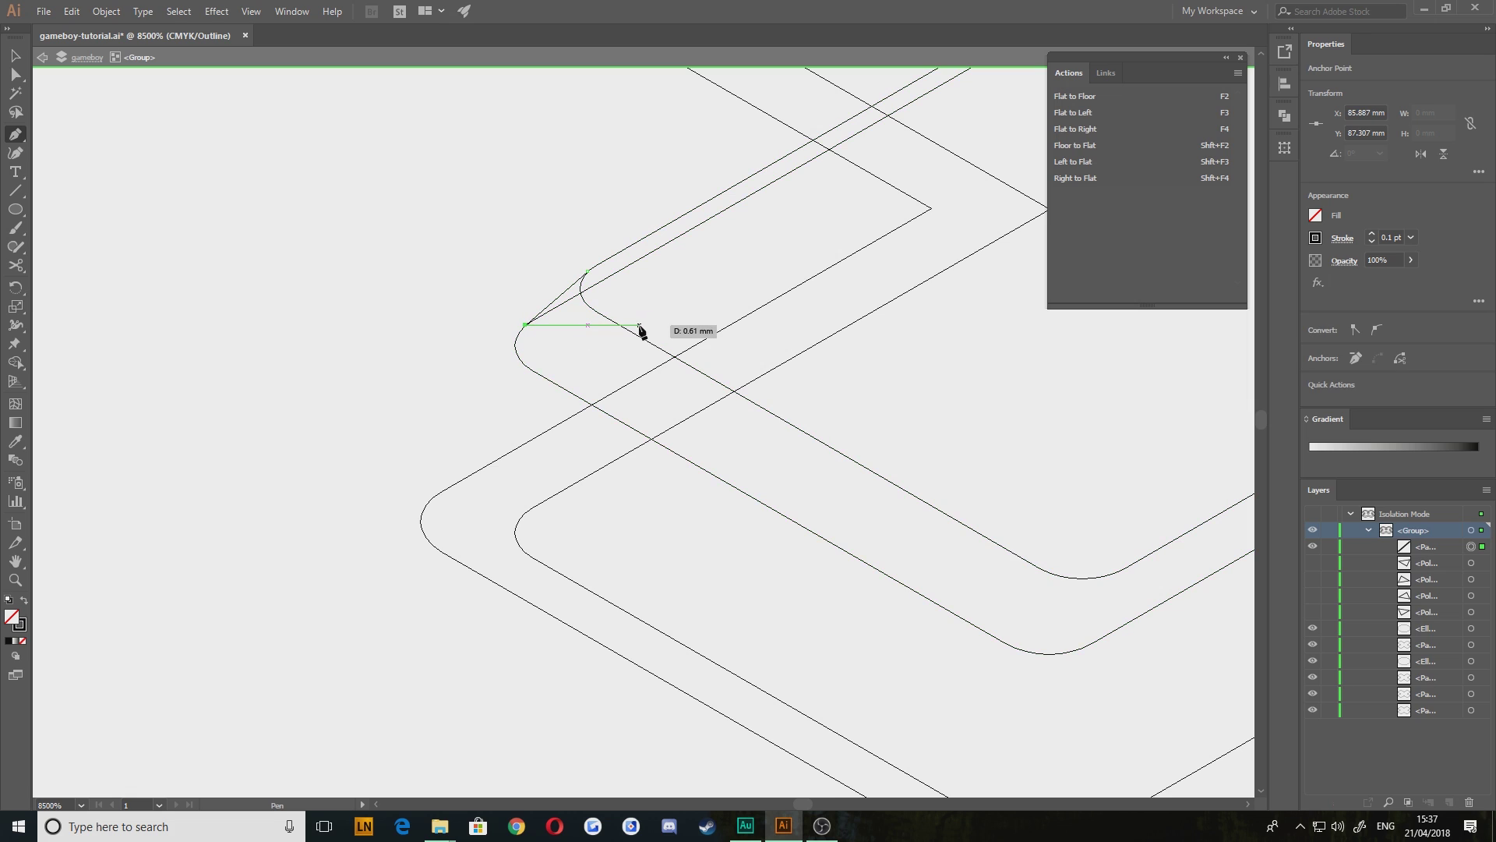
key(v)
key(p)
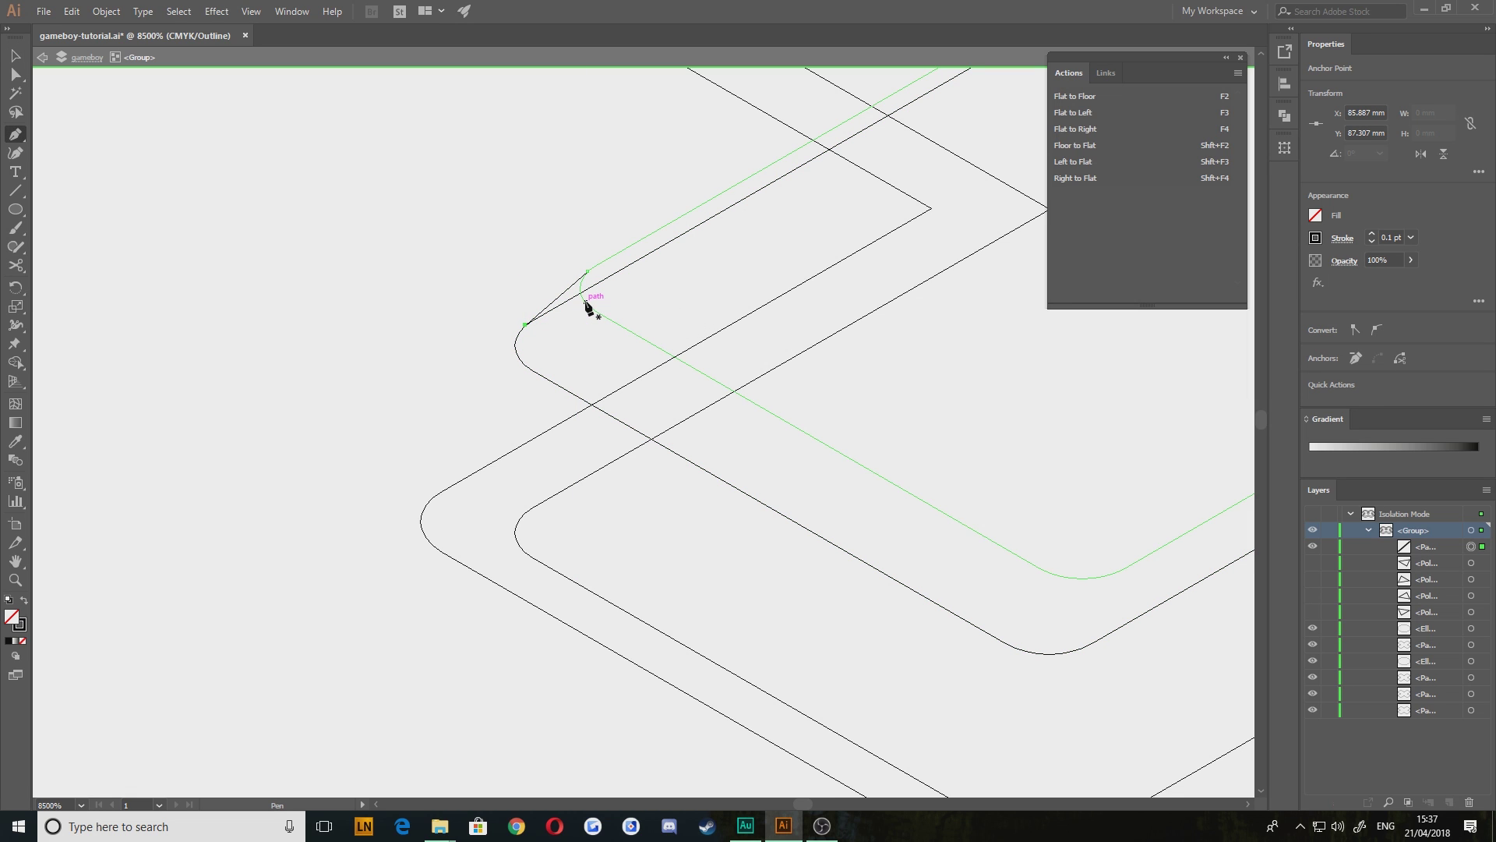
Add a second connecting line between the two raised crosses just below the first one on the same rounded corner
click(587, 306)
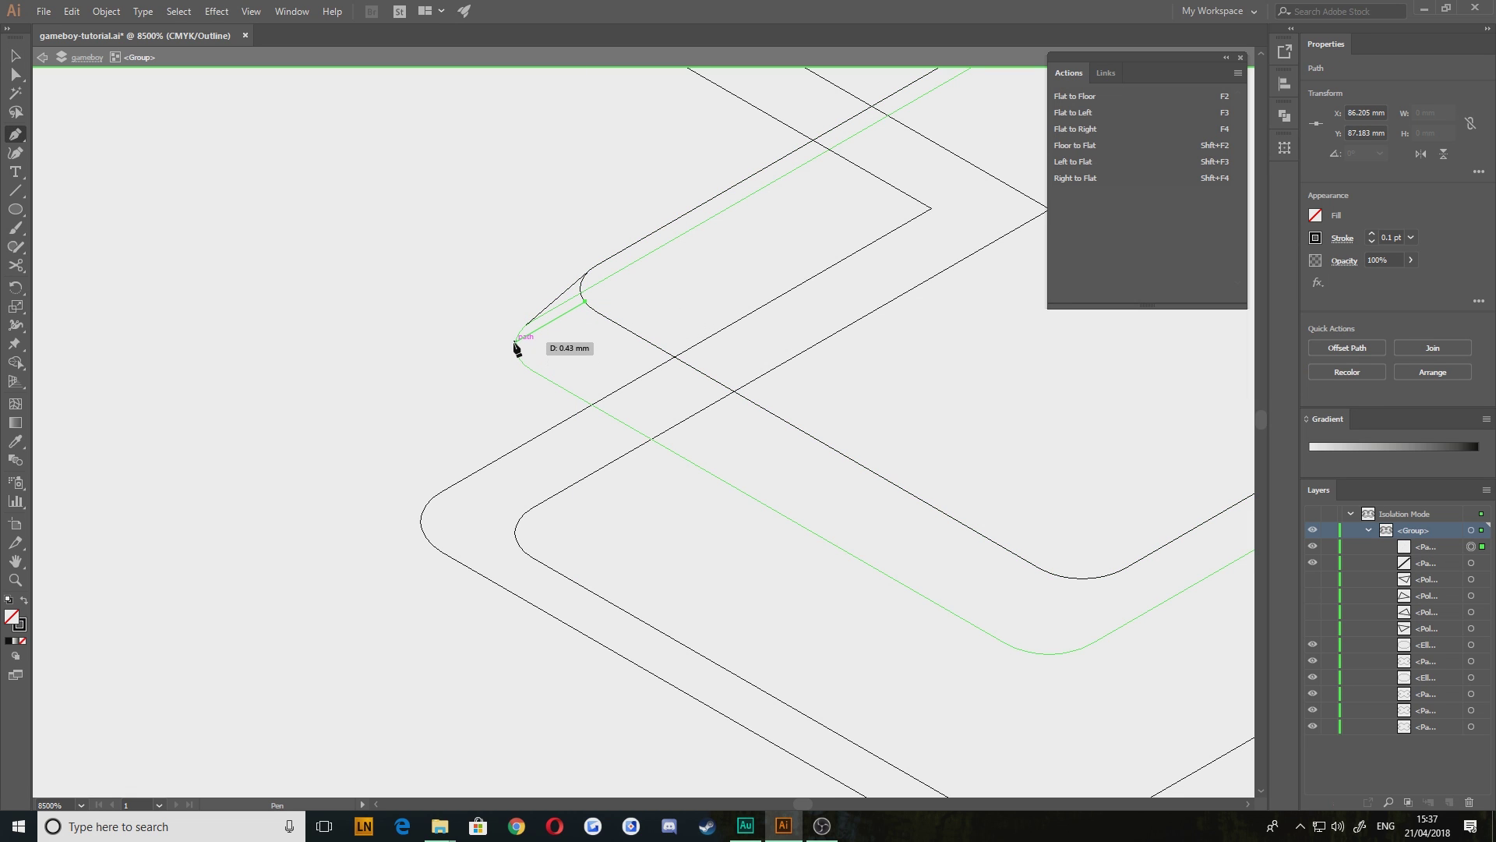
drag(517, 347, 522, 364)
click(519, 358)
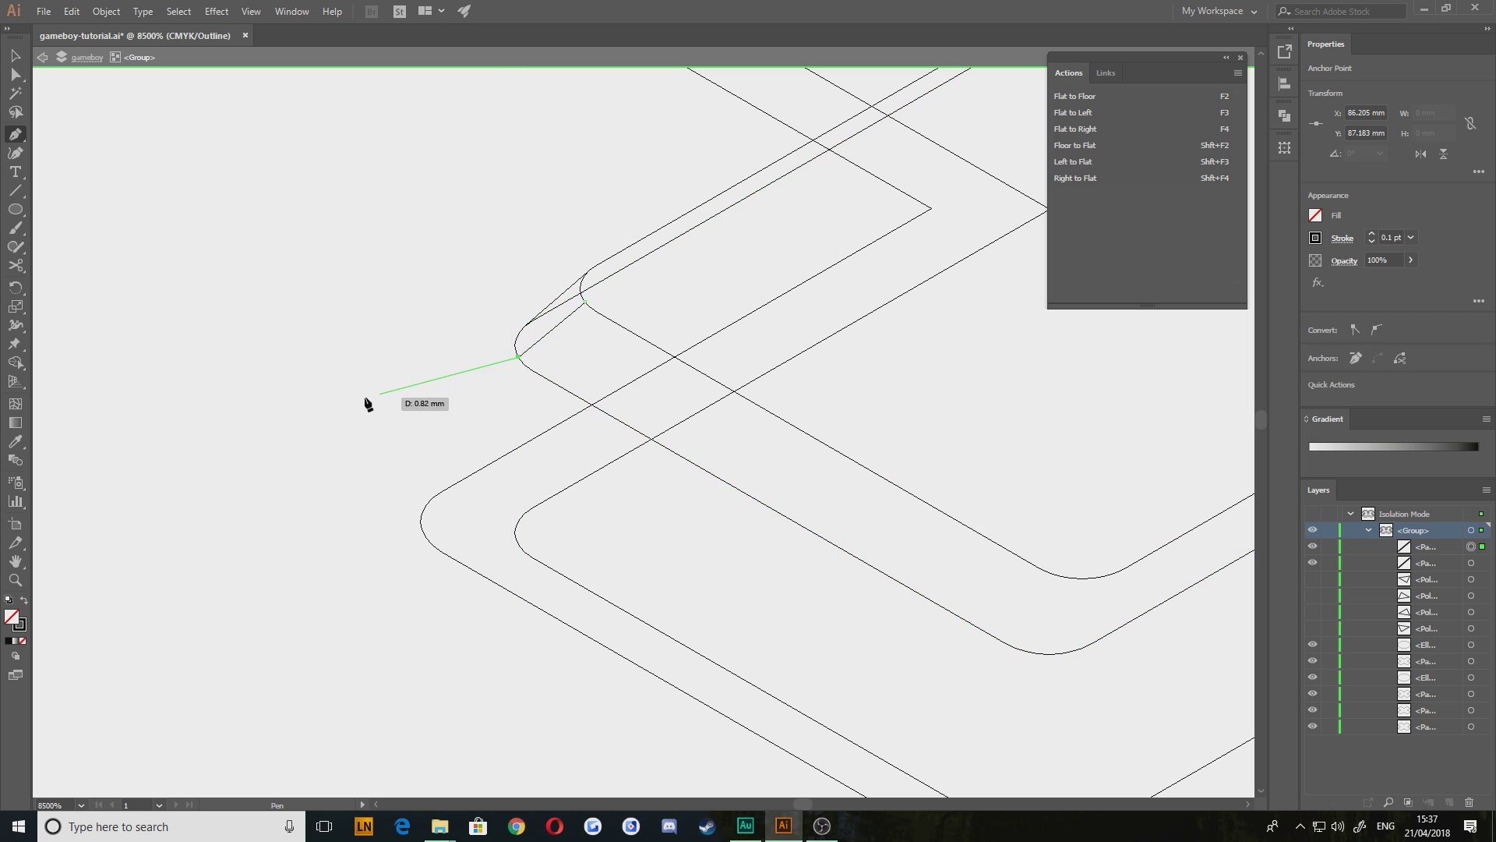
key(v)
click(475, 428)
scroll(475, 428, down, 3)
scroll(476, 459, down, 1)
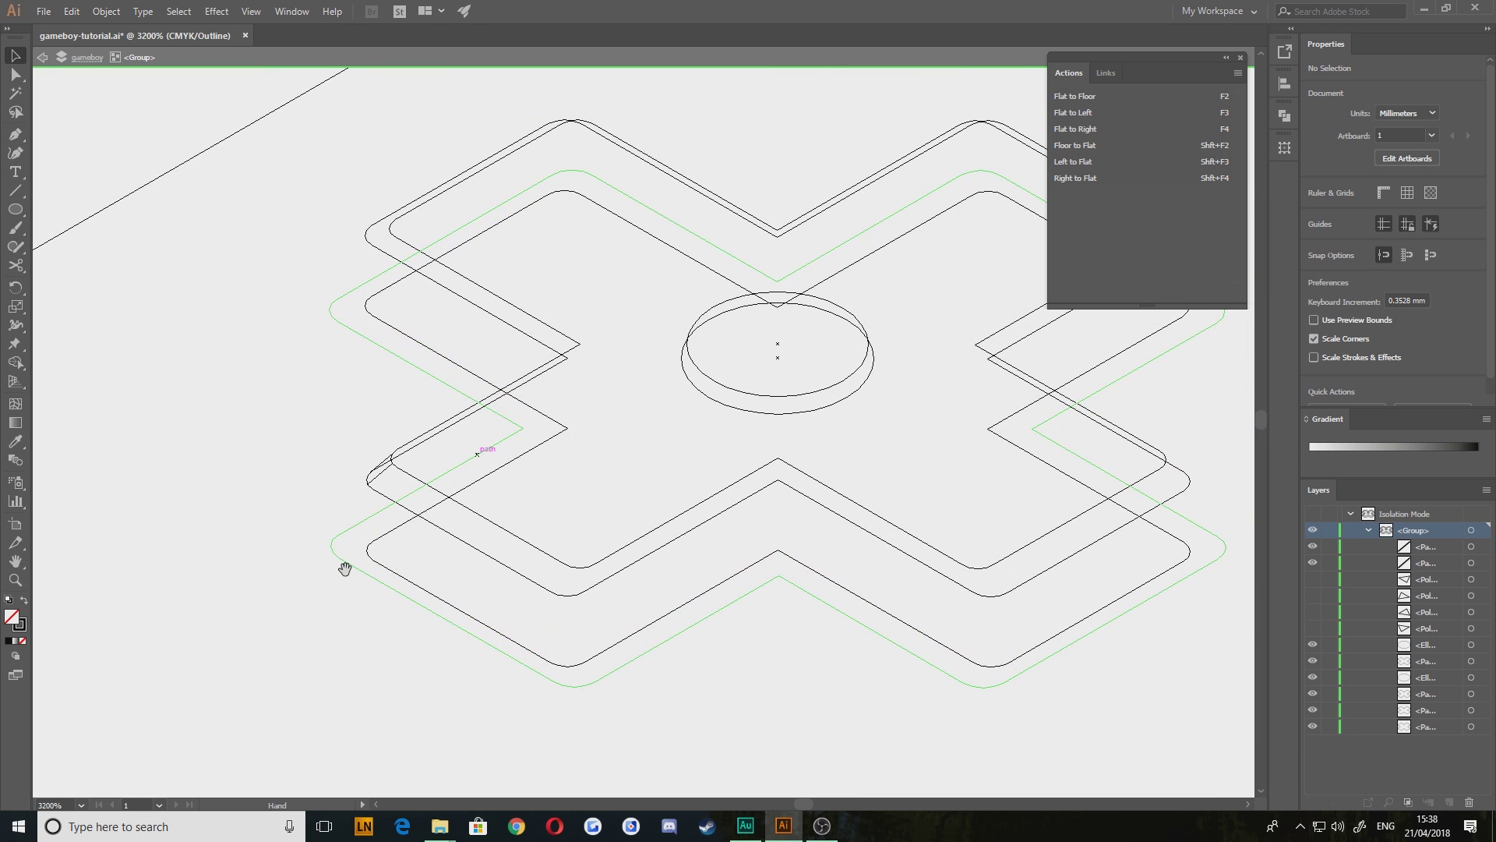
Delete both connecting lines from the left rounded corner of the lower-left arm
scroll(451, 551, up, 4)
drag(593, 586, 527, 524)
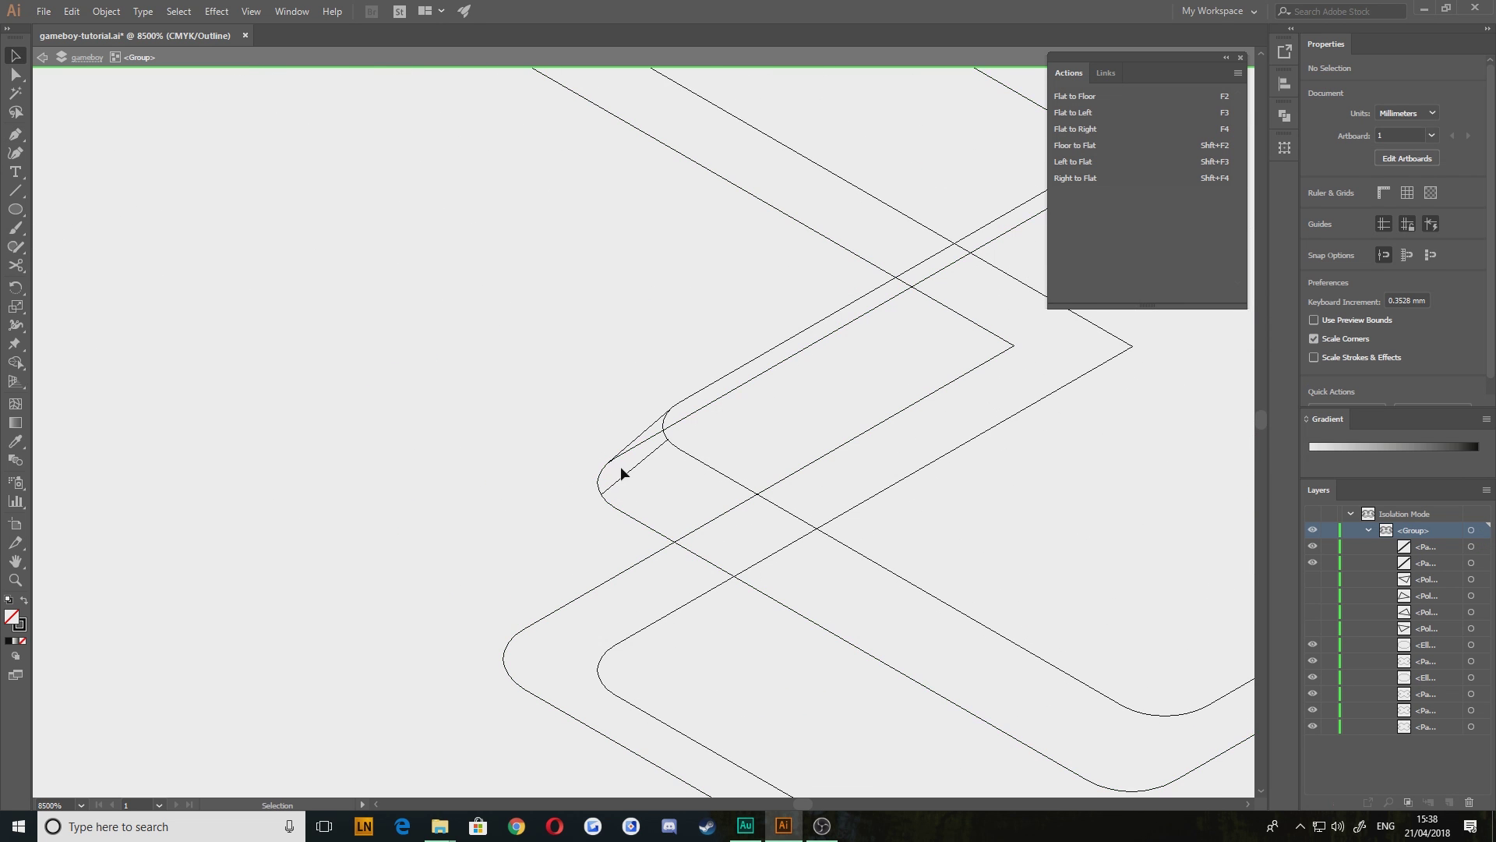
key(Delete)
scroll(581, 502, up, 5)
click(651, 357)
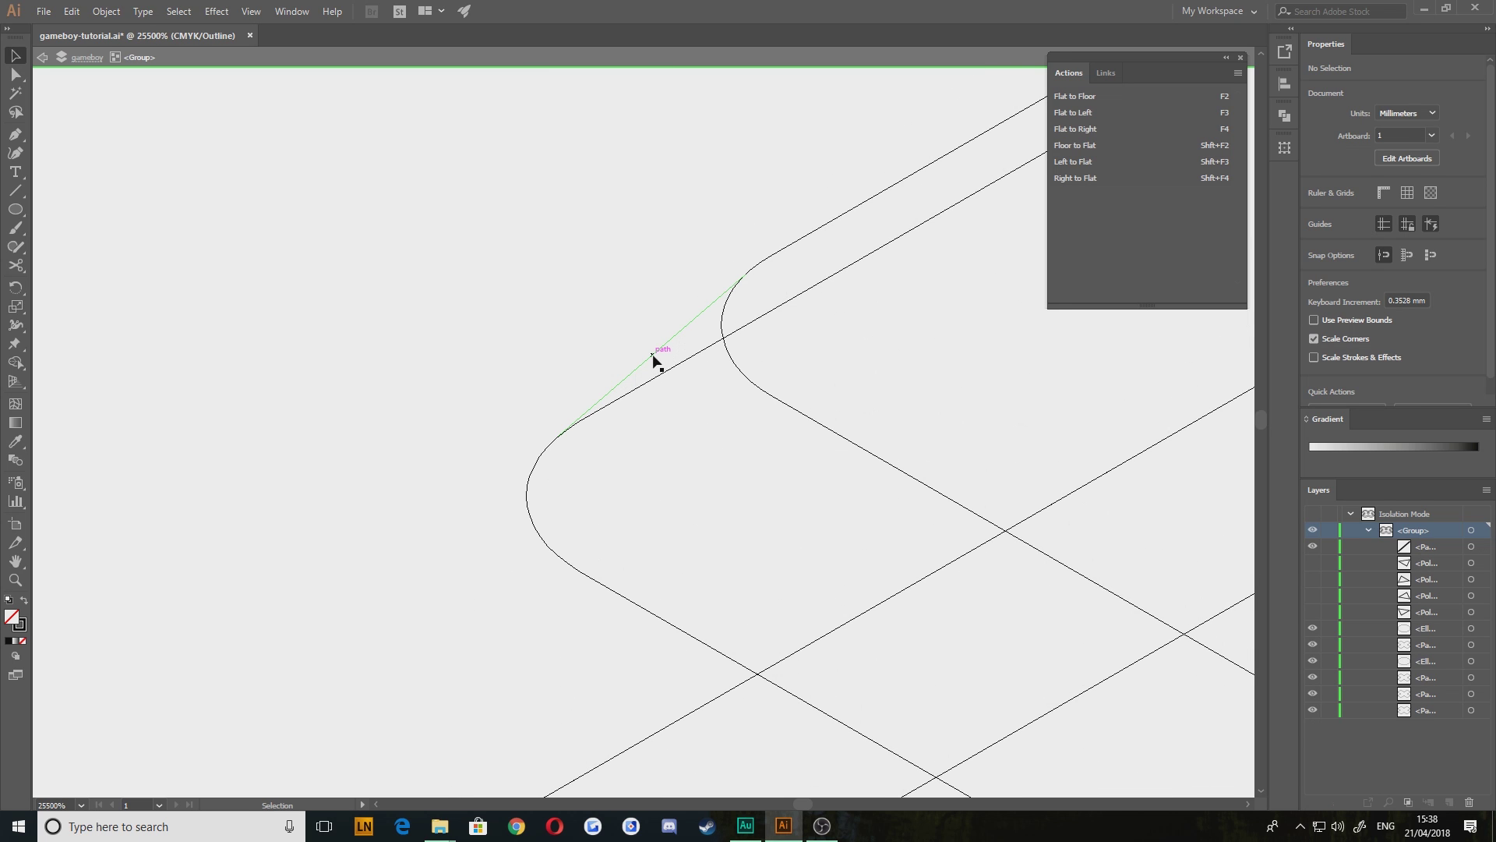
click(128, 204)
Redraw a single Pen line along the outer tangent of the two raised crosses at the lower-left arm's left corner
click(16, 140)
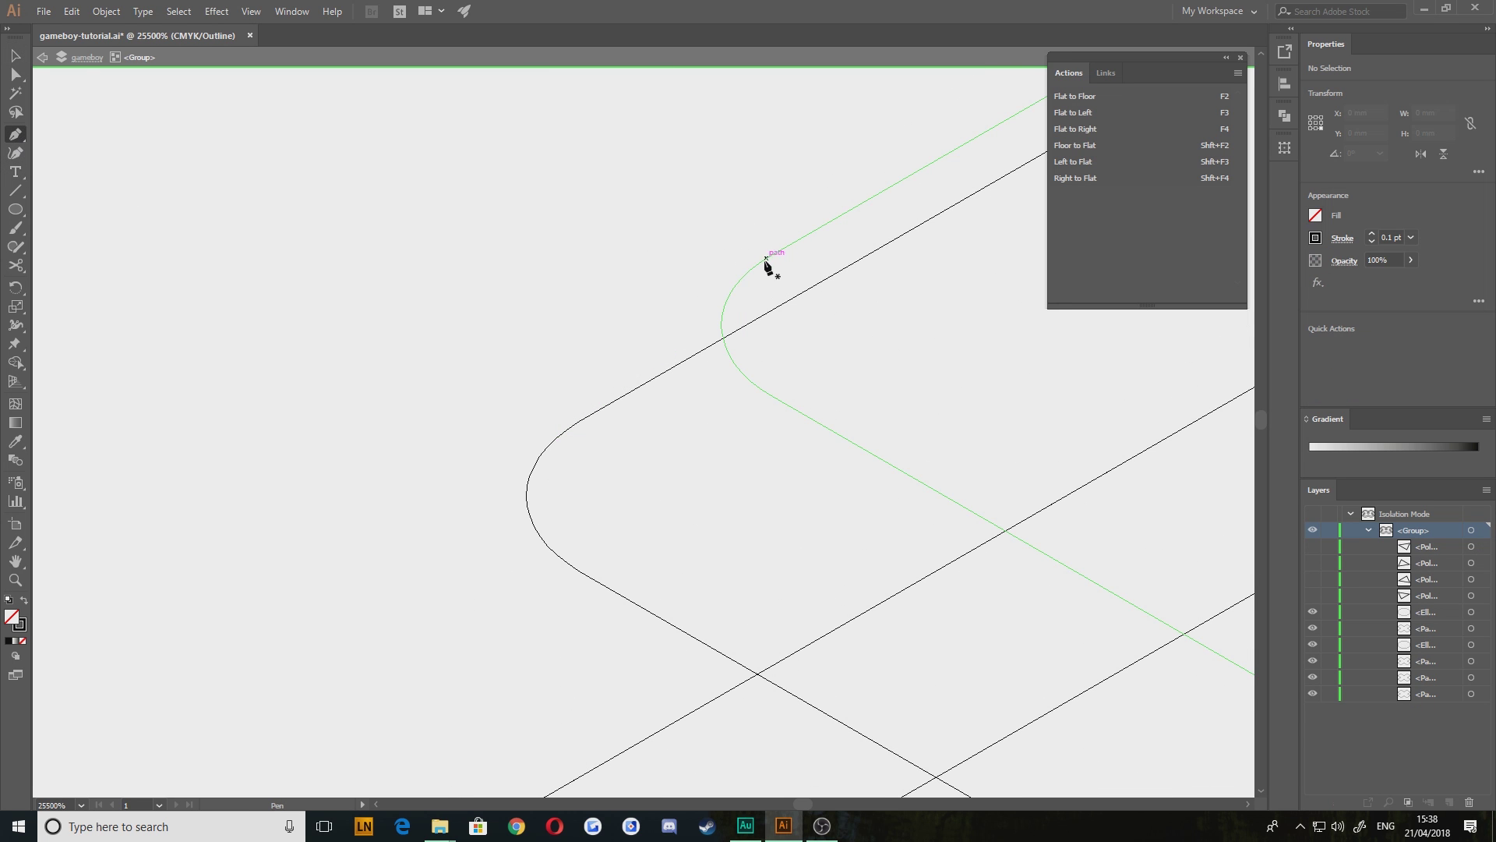
click(559, 435)
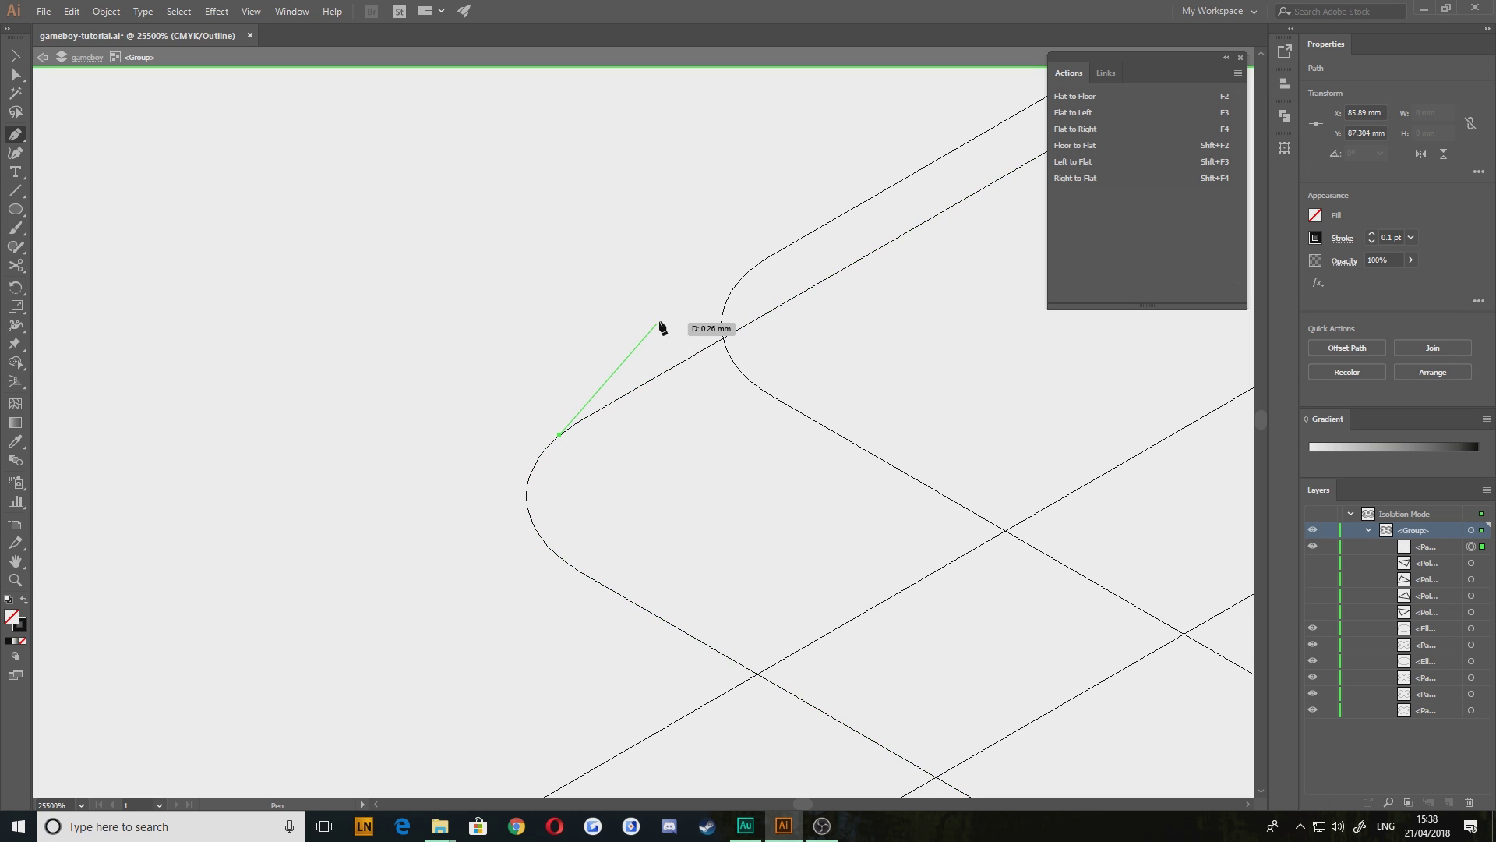
click(759, 268)
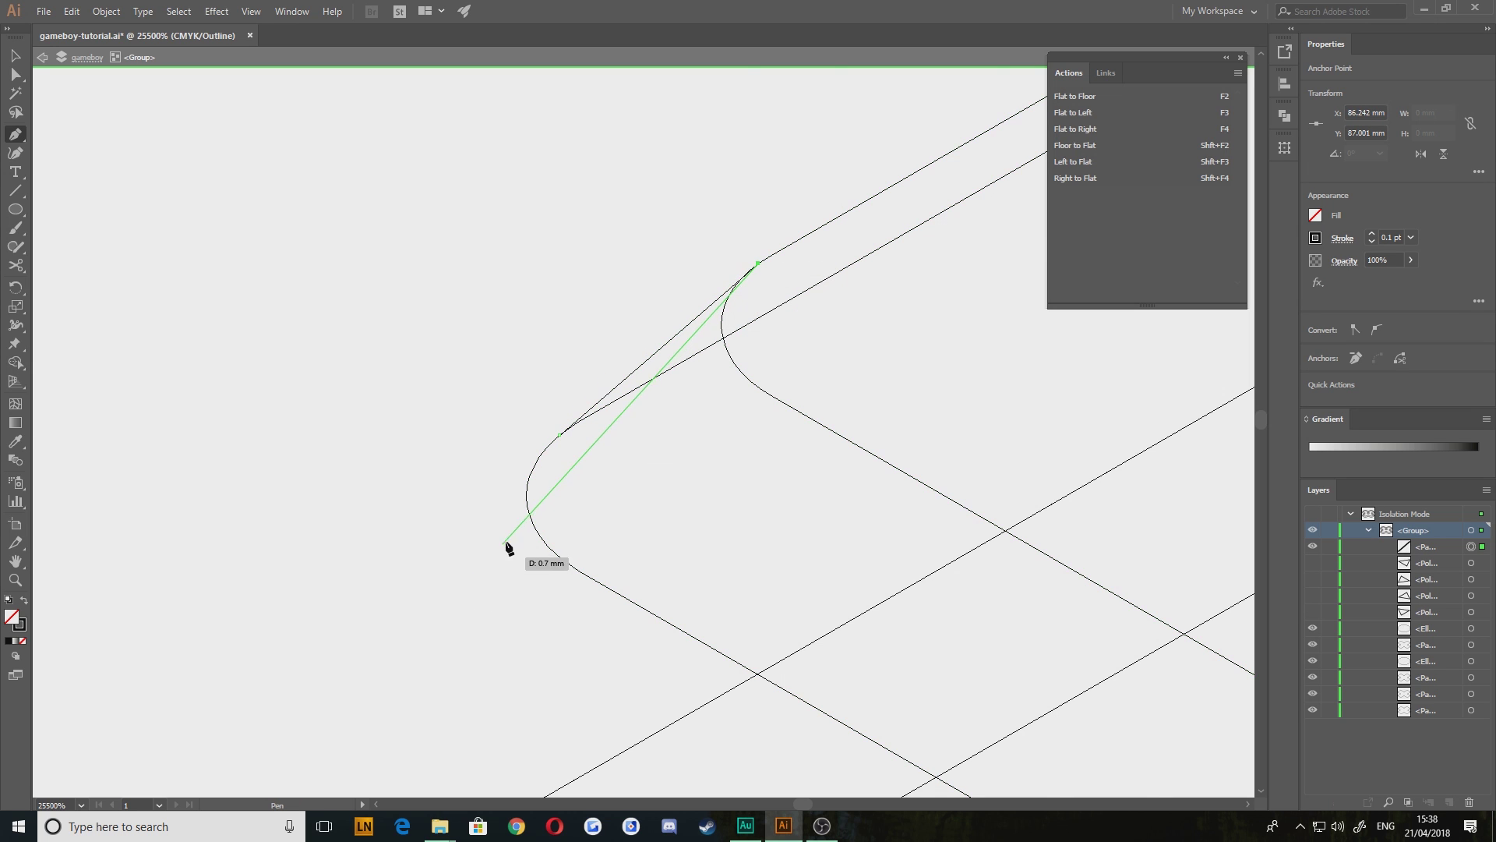
key(ctrl+minus)
drag(769, 595, 532, 458)
drag(608, 559, 554, 504)
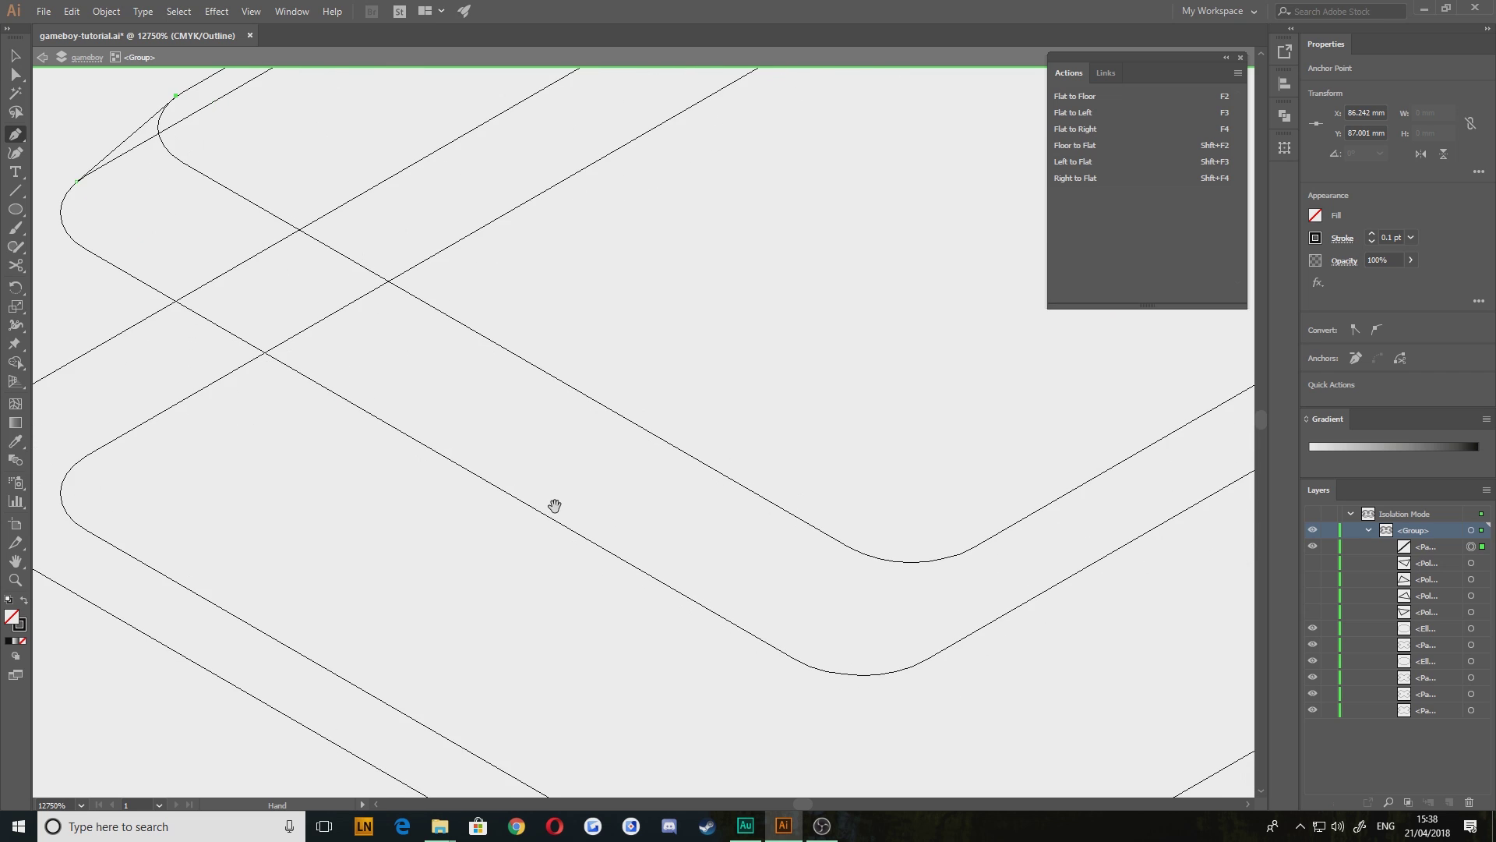
key(v)
key(p)
Draw a vertical Pen line joining the two raised crosses at the bottom notch between the lower arms
drag(787, 531, 588, 412)
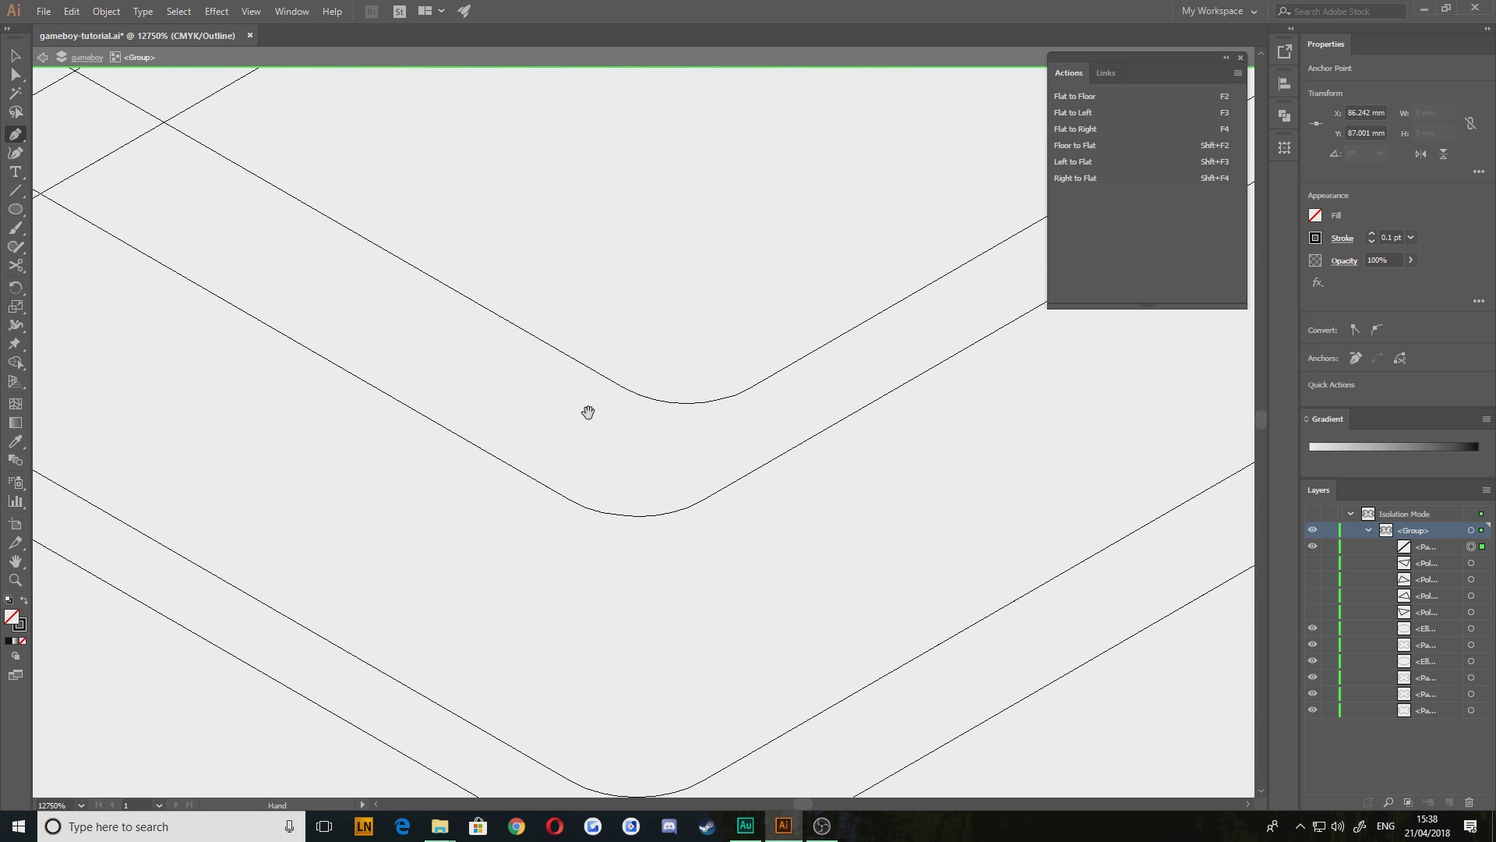
scroll(706, 485, down, 3)
drag(761, 497, 719, 493)
scroll(652, 495, up, 3)
drag(564, 411, 662, 495)
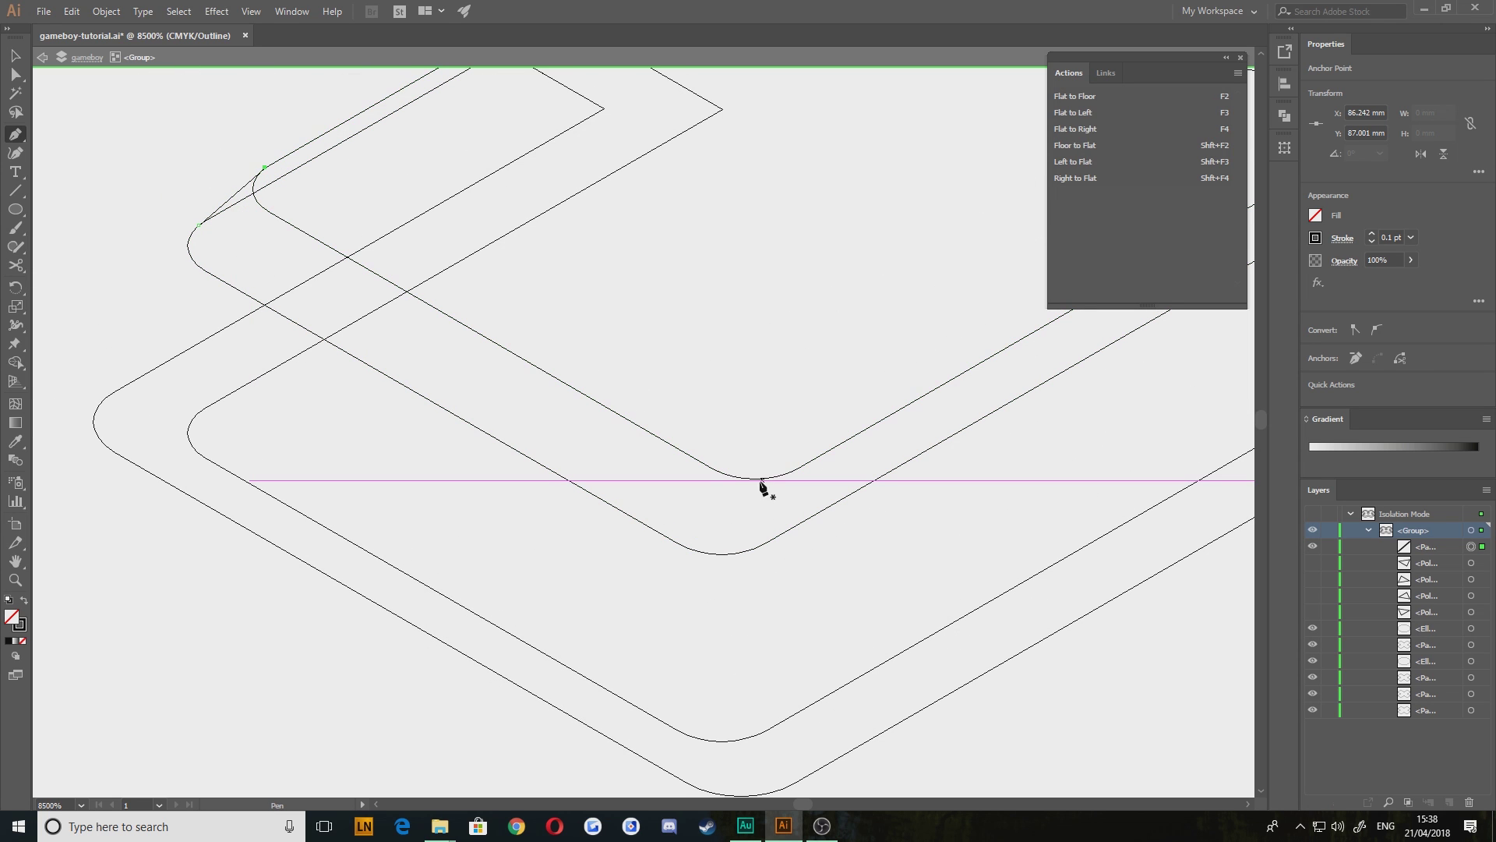
drag(495, 416, 318, 455)
drag(902, 401, 540, 544)
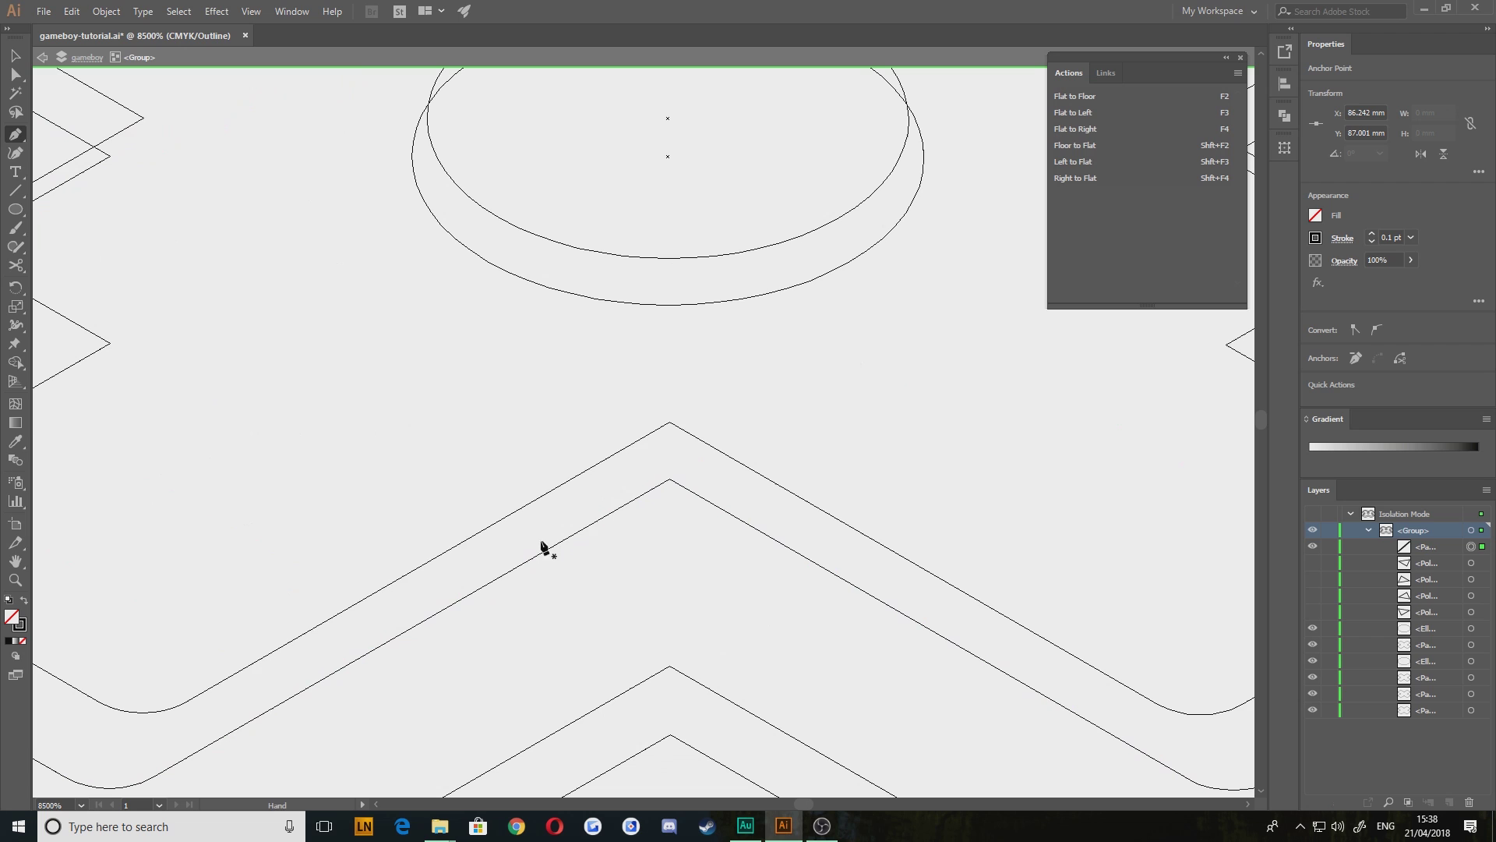
click(669, 422)
click(671, 480)
drag(463, 590, 779, 459)
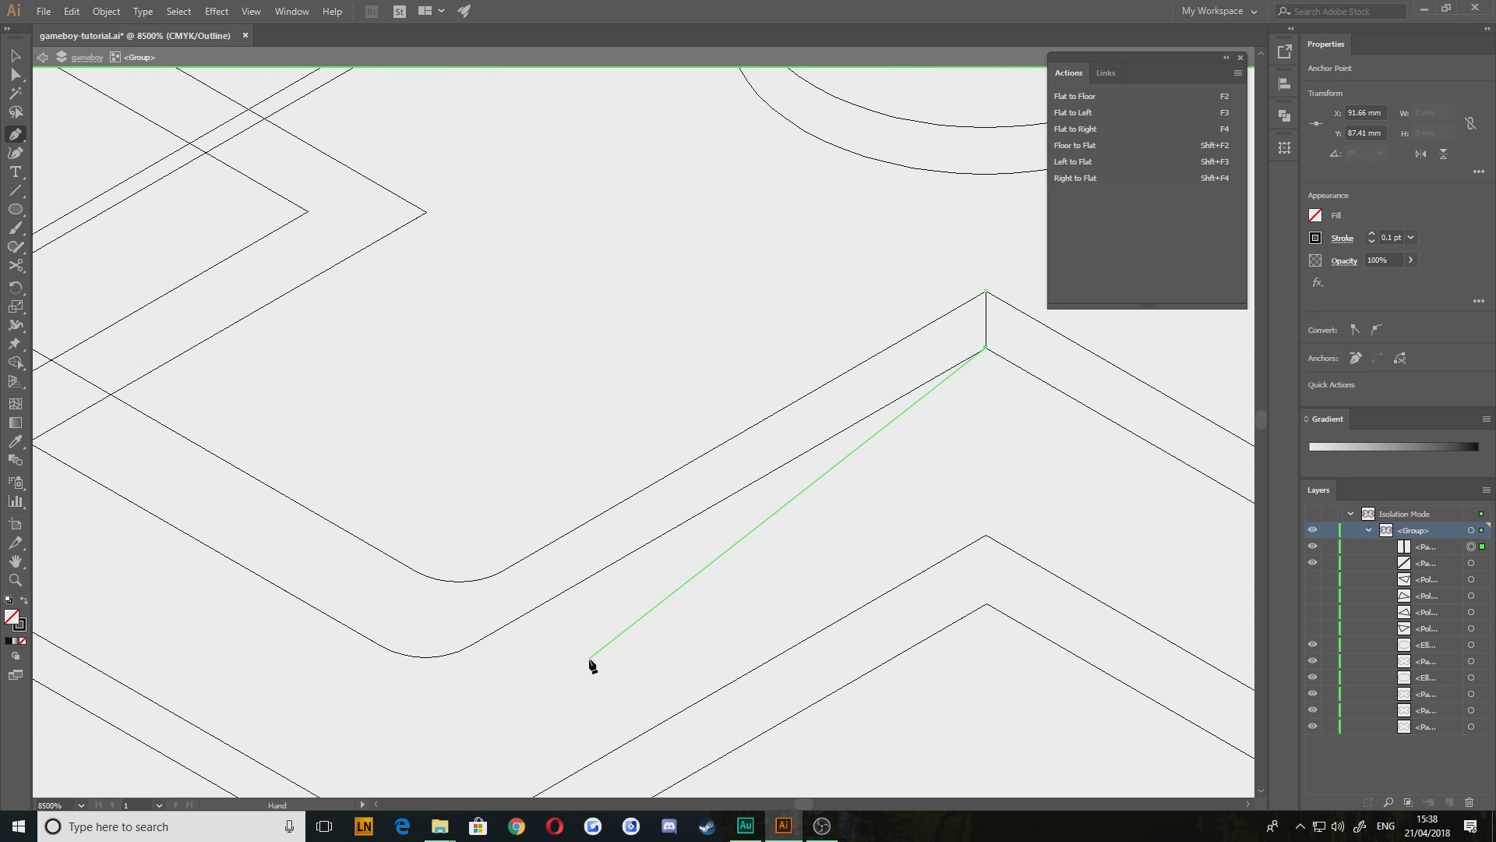
key(v)
key(p)
Connect the two raised crosses with a Pen line along the rounded right corner of the lower-right arm
drag(1244, 662, 583, 476)
drag(910, 400, 621, 499)
drag(859, 390, 668, 520)
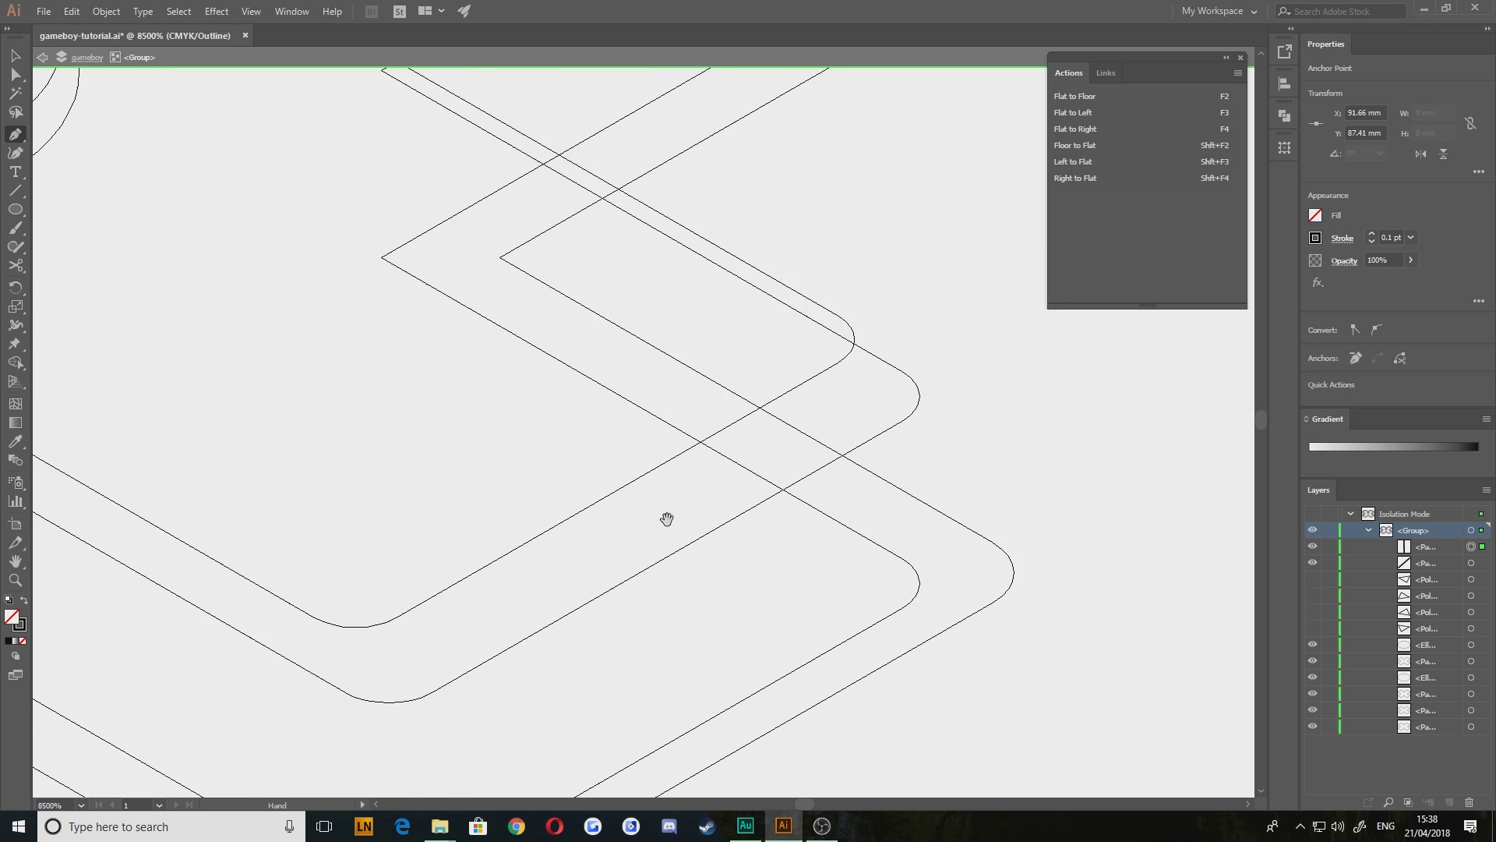
click(844, 320)
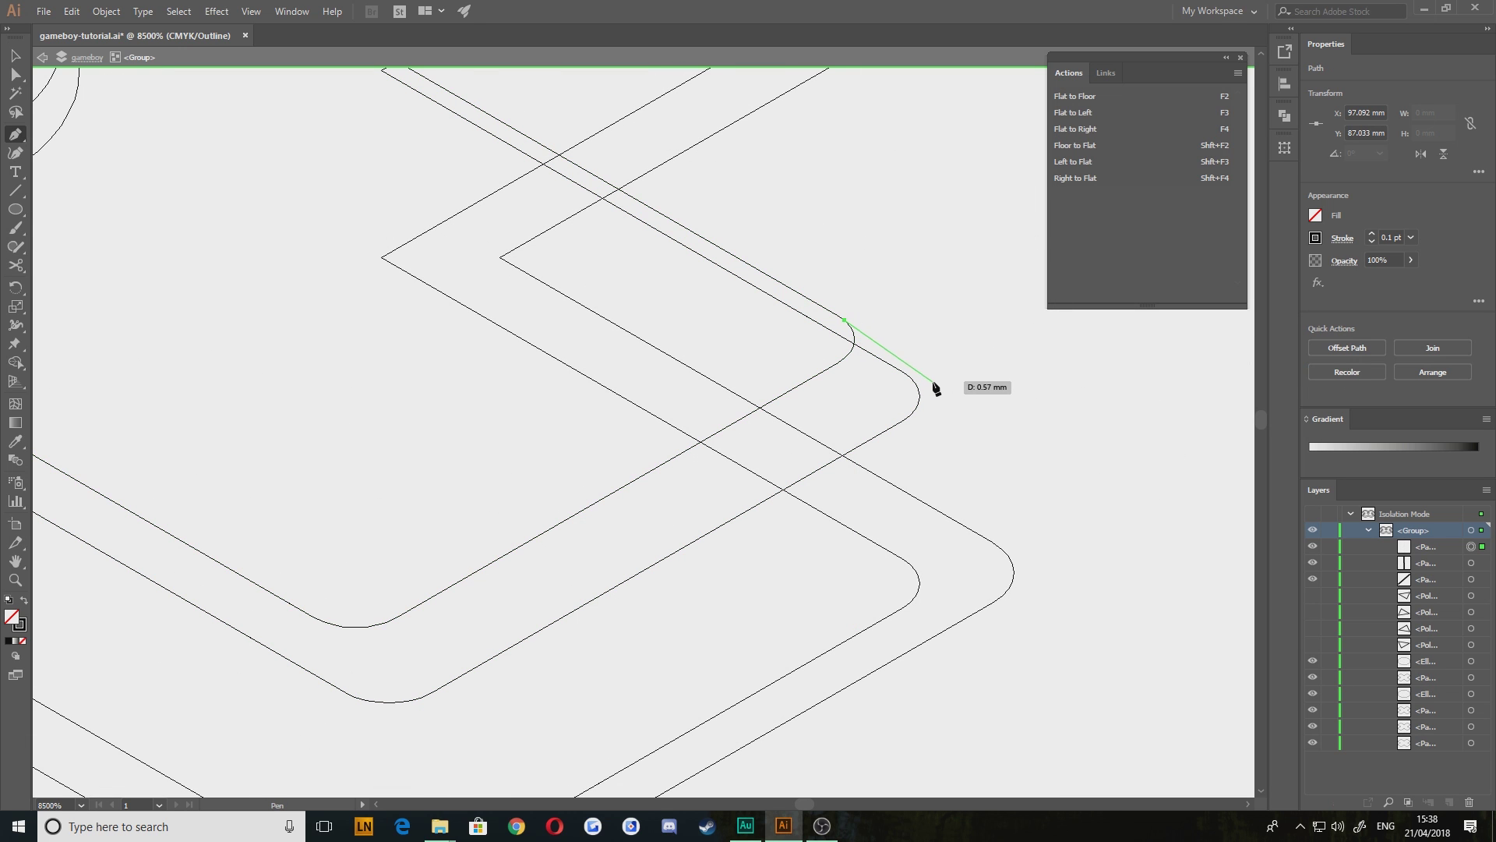
click(911, 379)
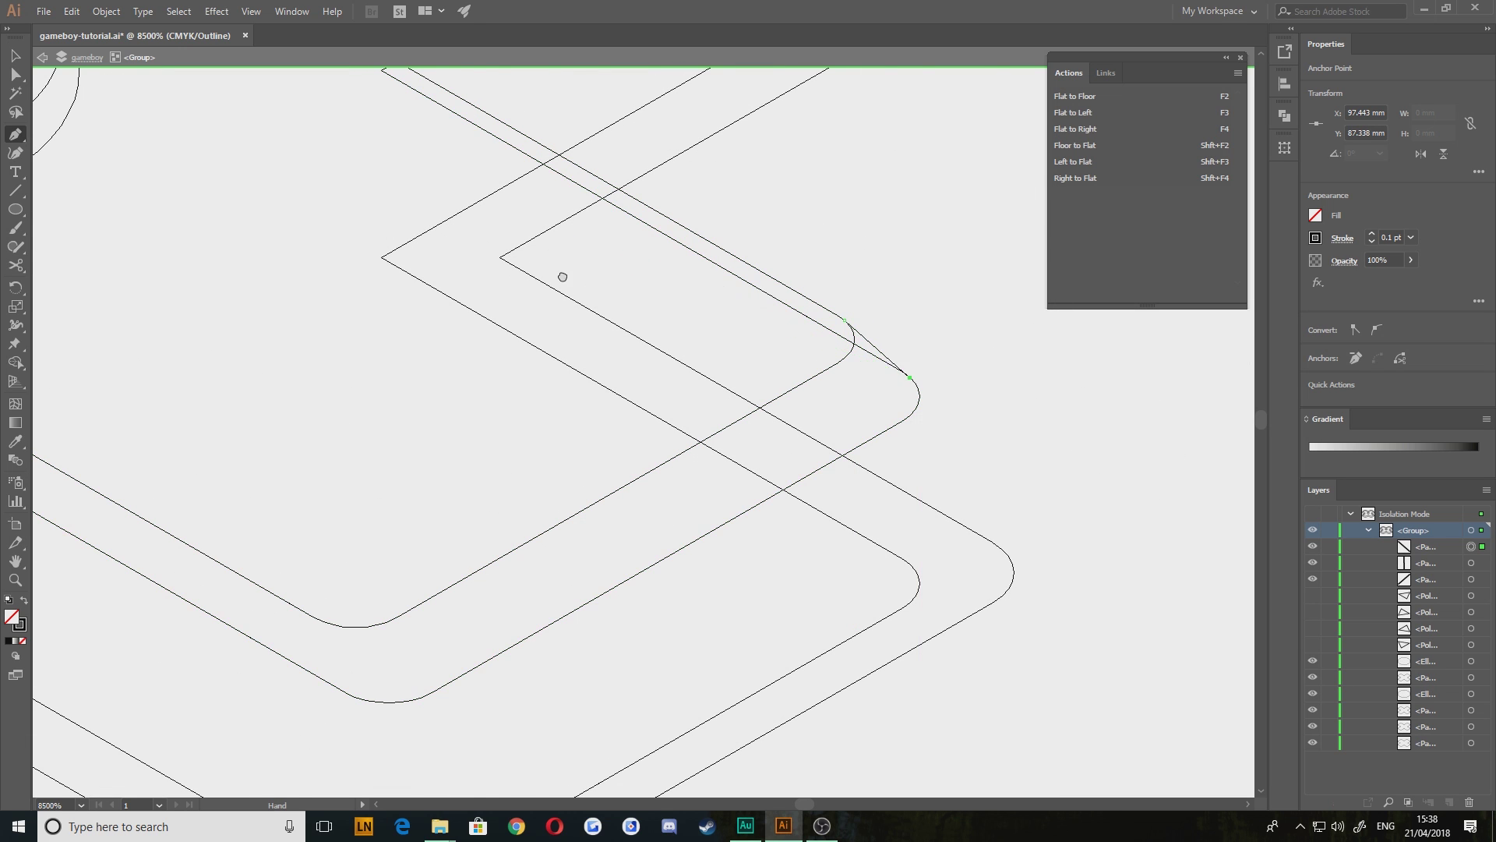
Draw a Pen line about 0.27 mm long joining the two raised crosses at the right-hand inner notch
drag(550, 252, 582, 546)
drag(542, 456, 561, 555)
key(p)
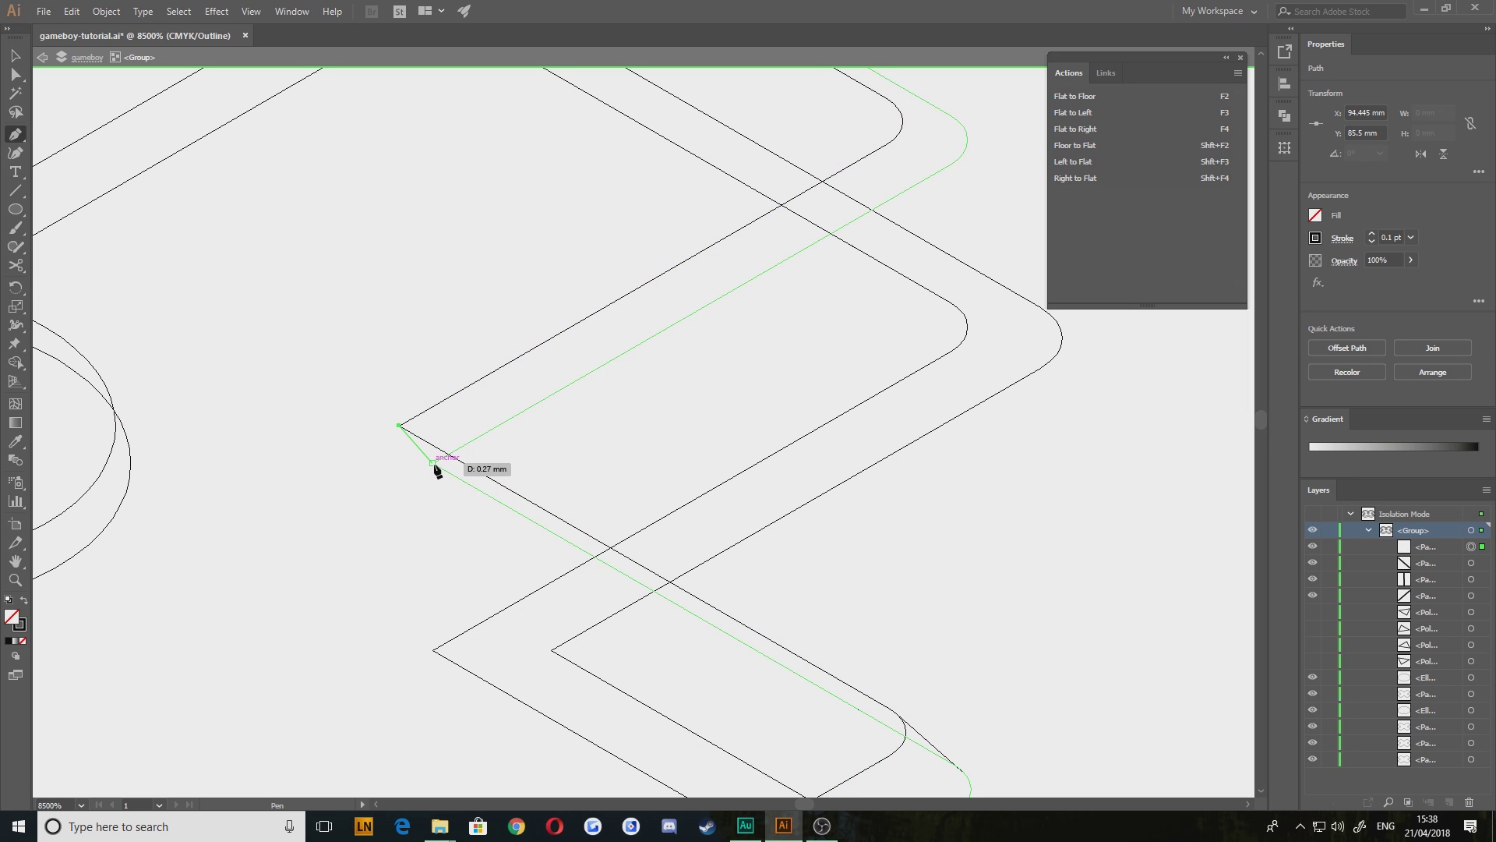
click(434, 463)
ctrl+click(428, 561)
Draw a short horizontal Pen line across the tops of the two raised crosses at the upper-right arm's rounded top corner
drag(718, 365, 498, 679)
drag(675, 417, 825, 375)
scroll(704, 359, up, 3)
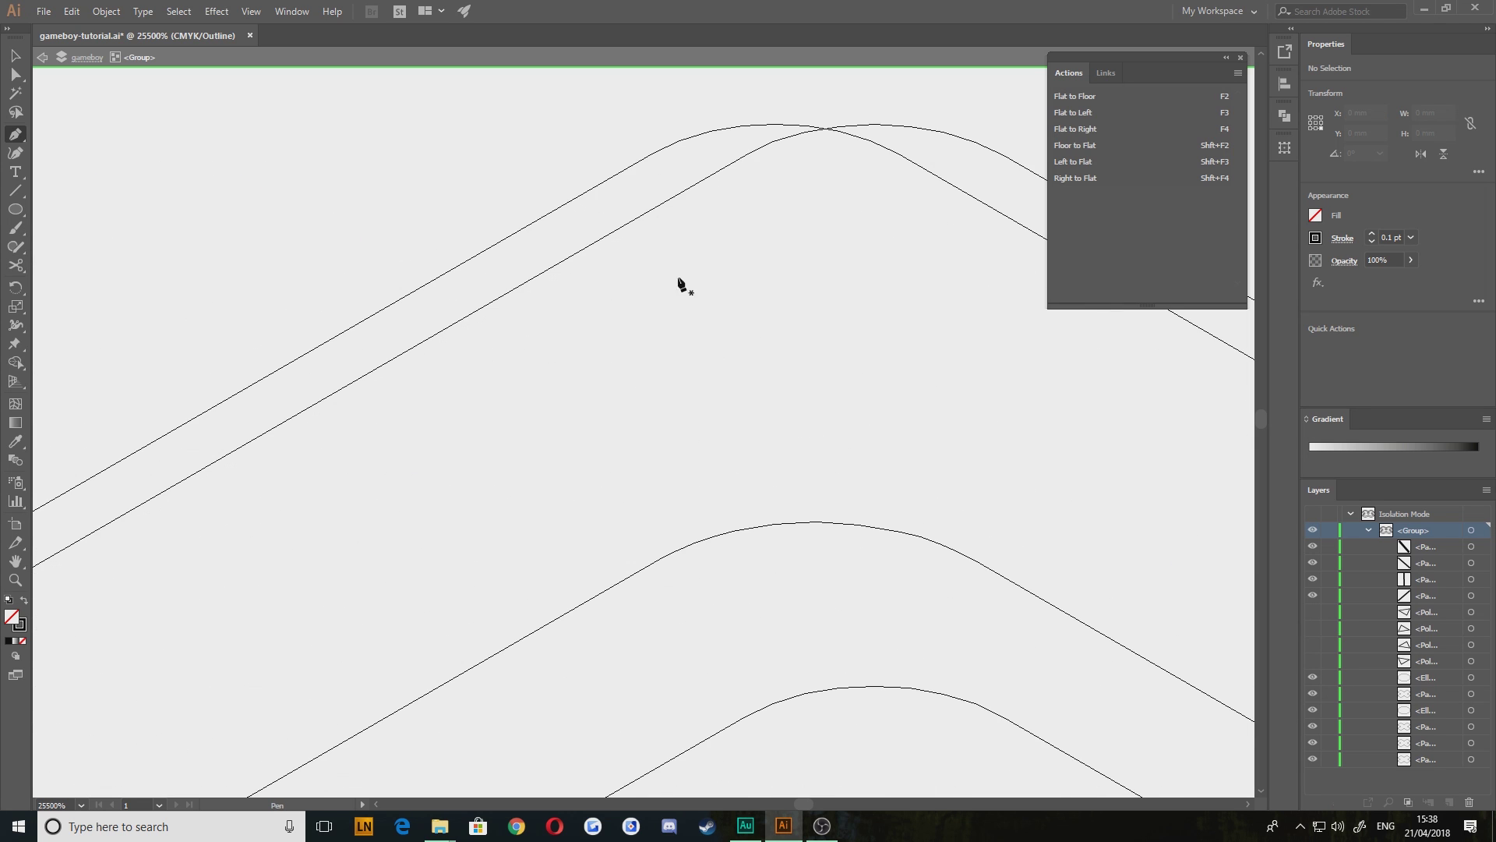
drag(685, 284, 631, 514)
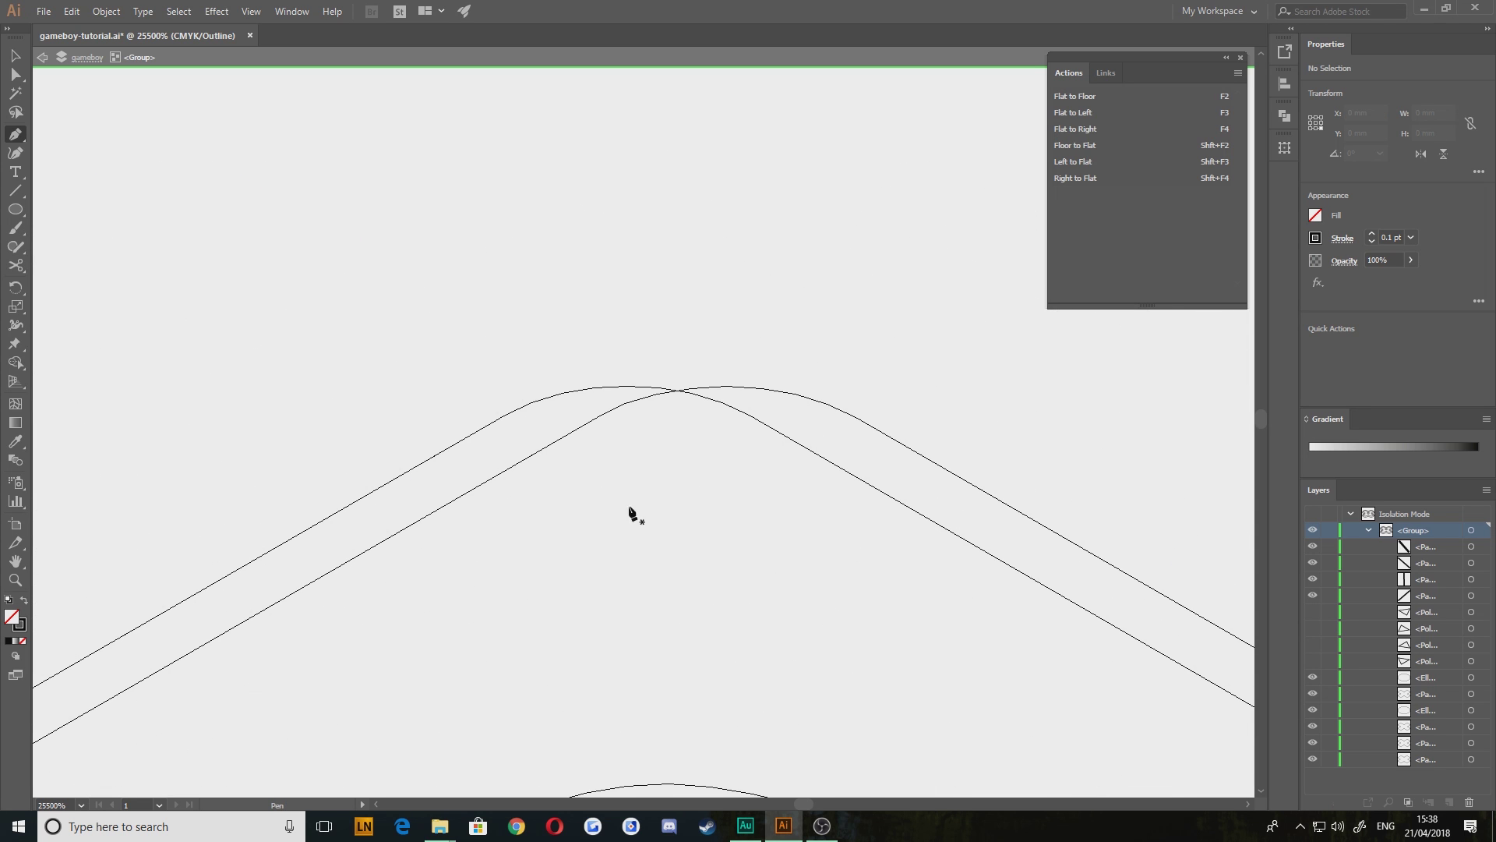
click(735, 385)
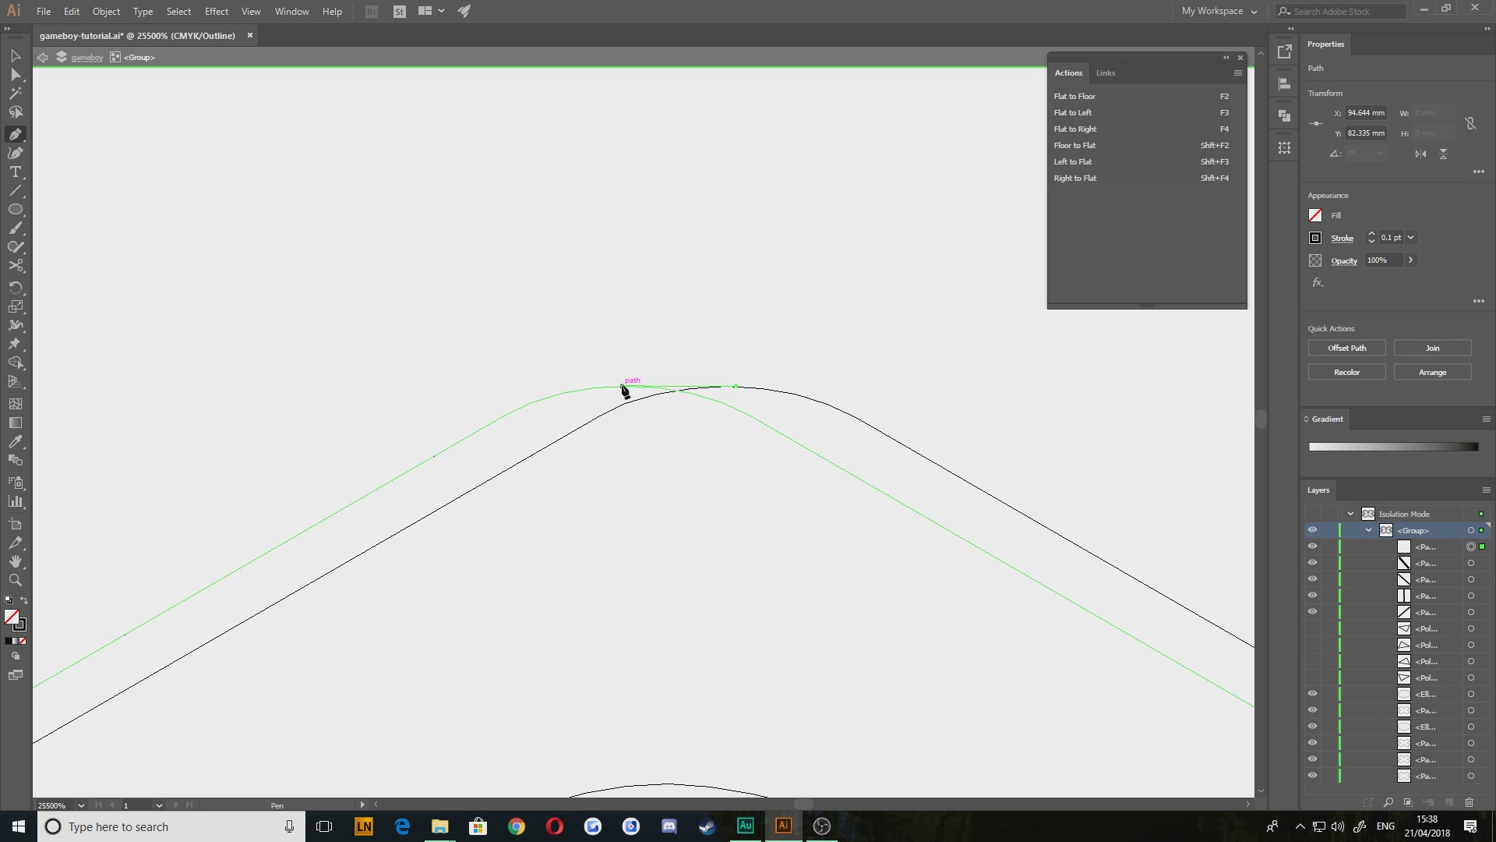
click(622, 385)
key(v)
click(436, 330)
scroll(438, 343, down, 1)
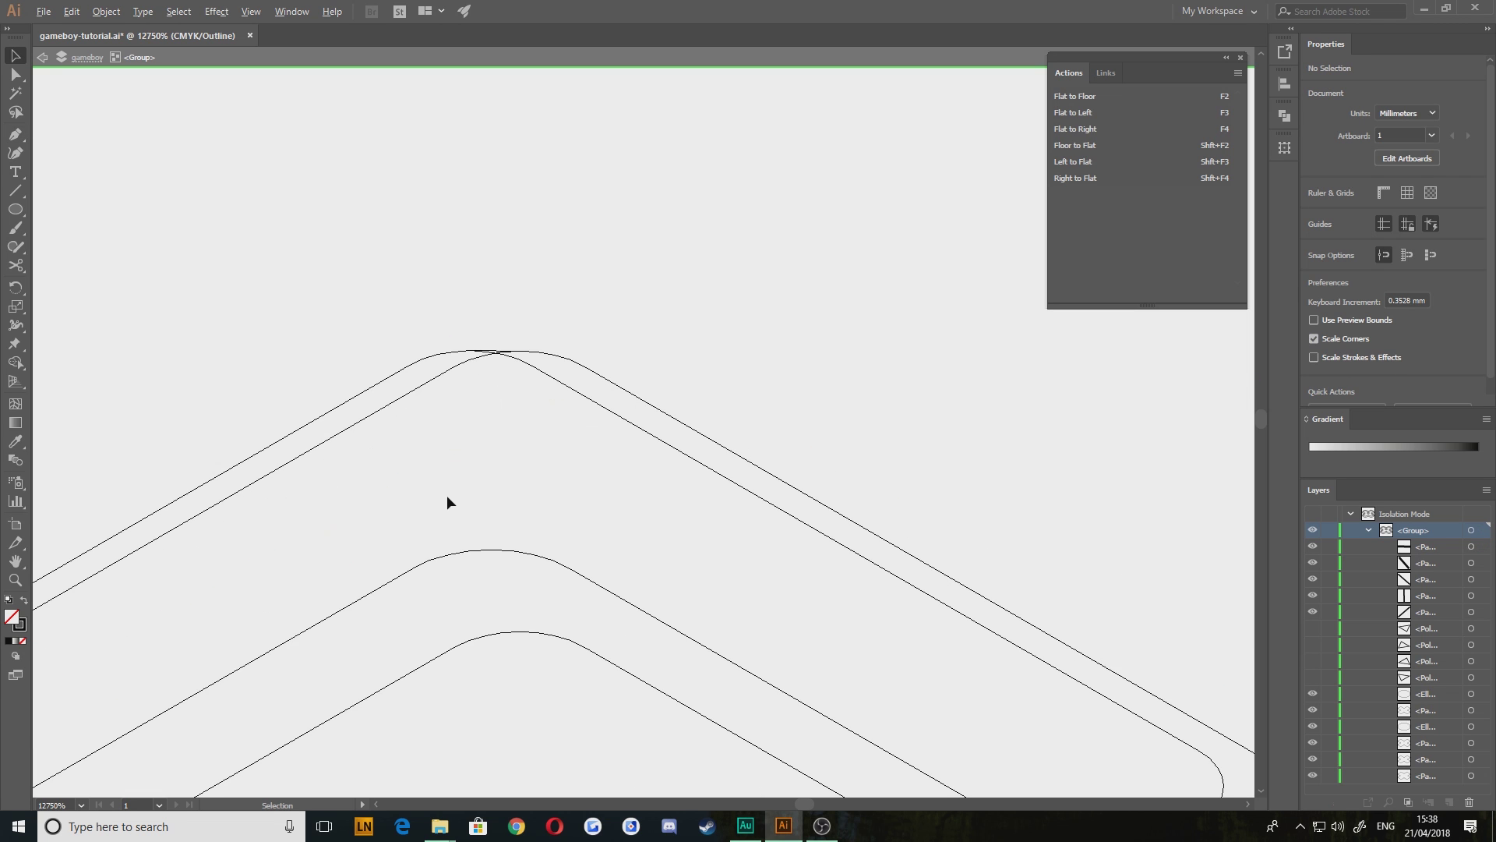
Join the two raised crosses with a vertical Pen line about 0.1 mm long at the top notch
drag(320, 596, 919, 444)
drag(408, 541, 586, 490)
key(p)
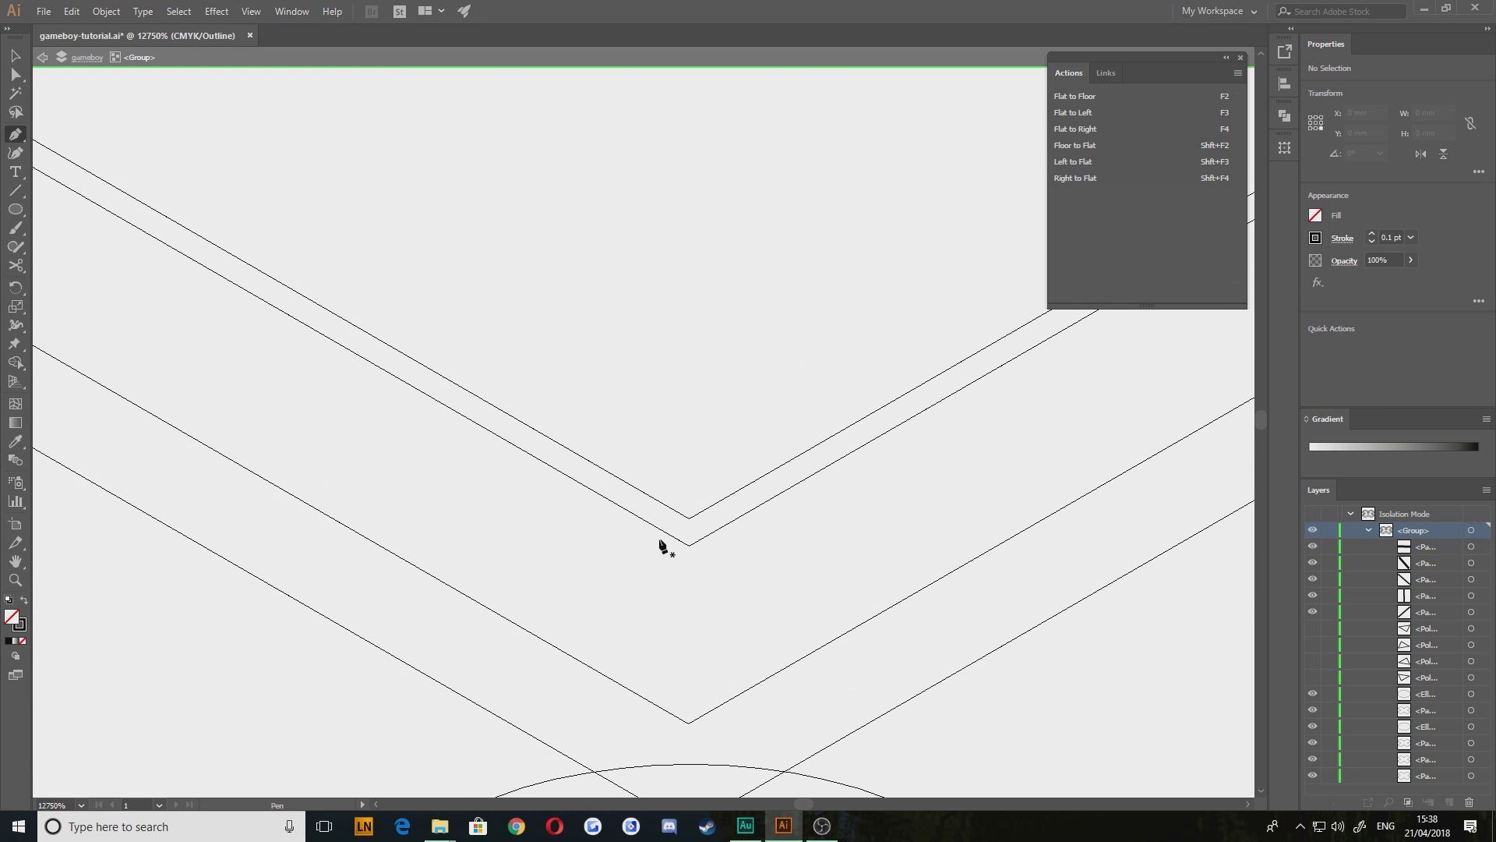
click(687, 518)
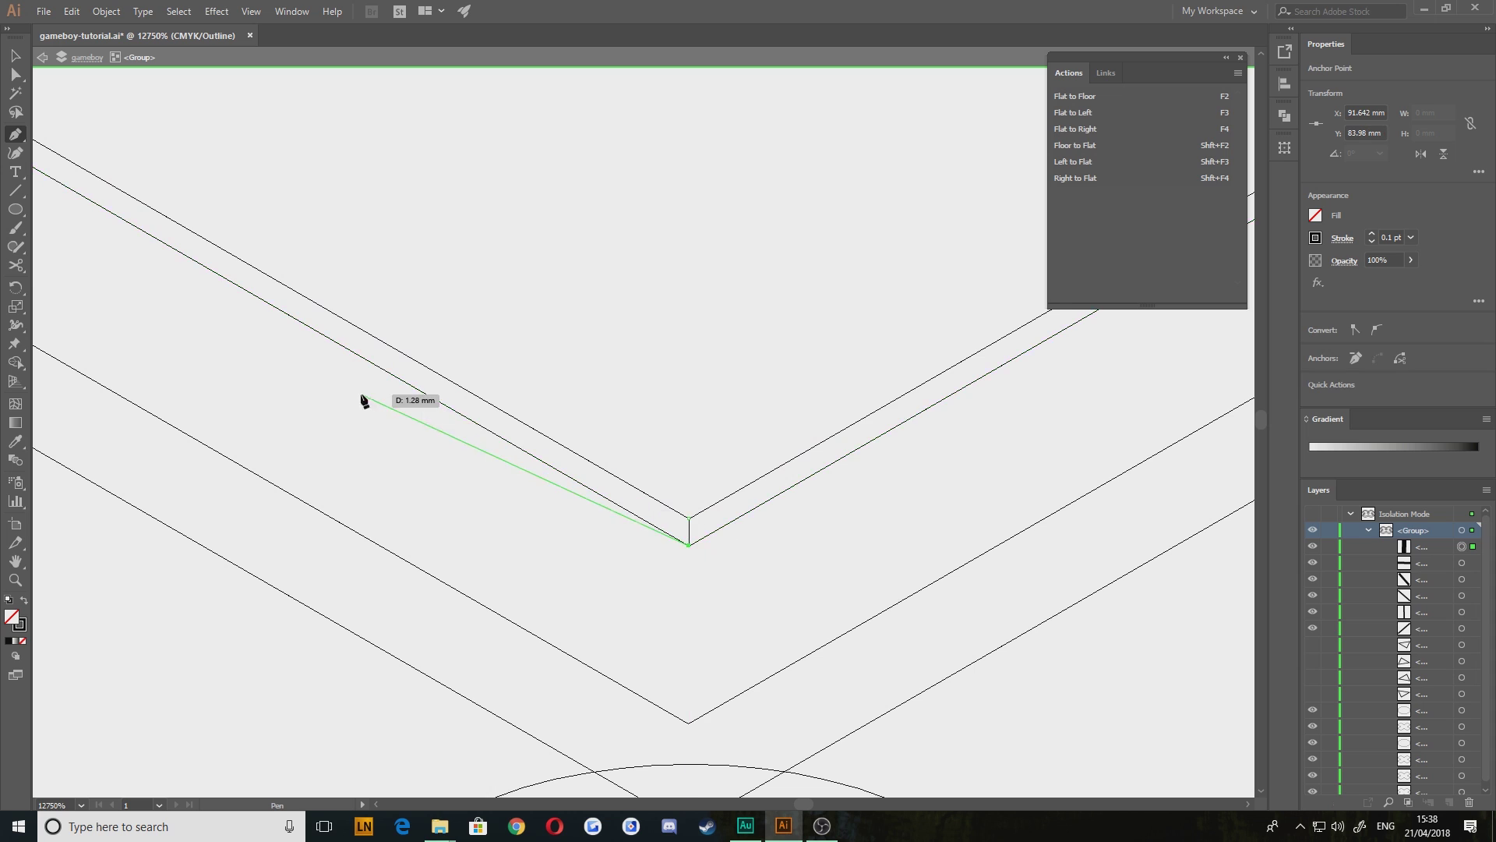
drag(360, 398, 752, 570)
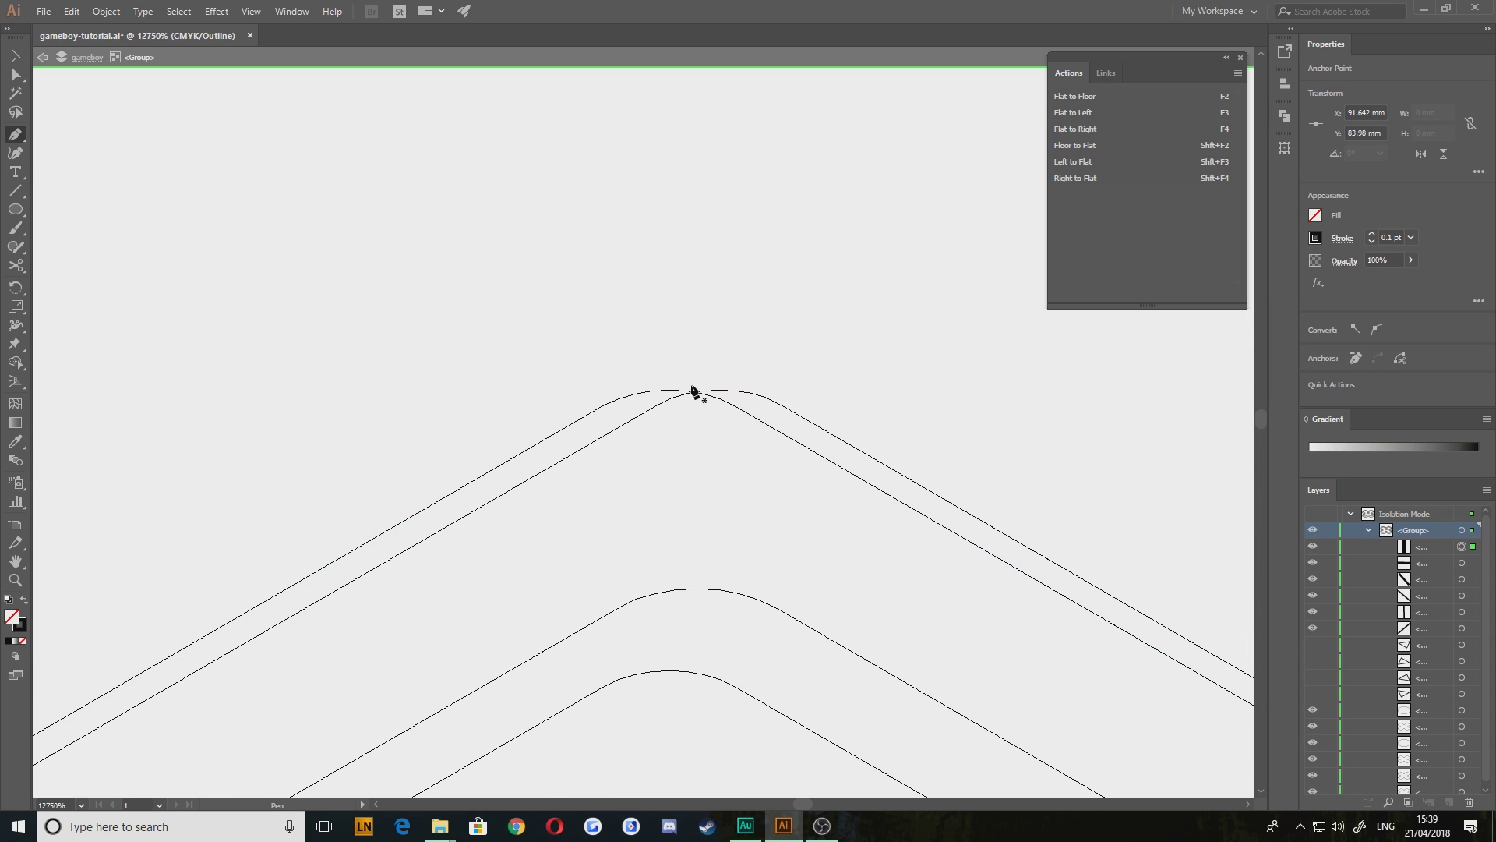
Bridge the two raised crosses with a short horizontal Pen line at the upper-left arm's rounded top corner
click(696, 392)
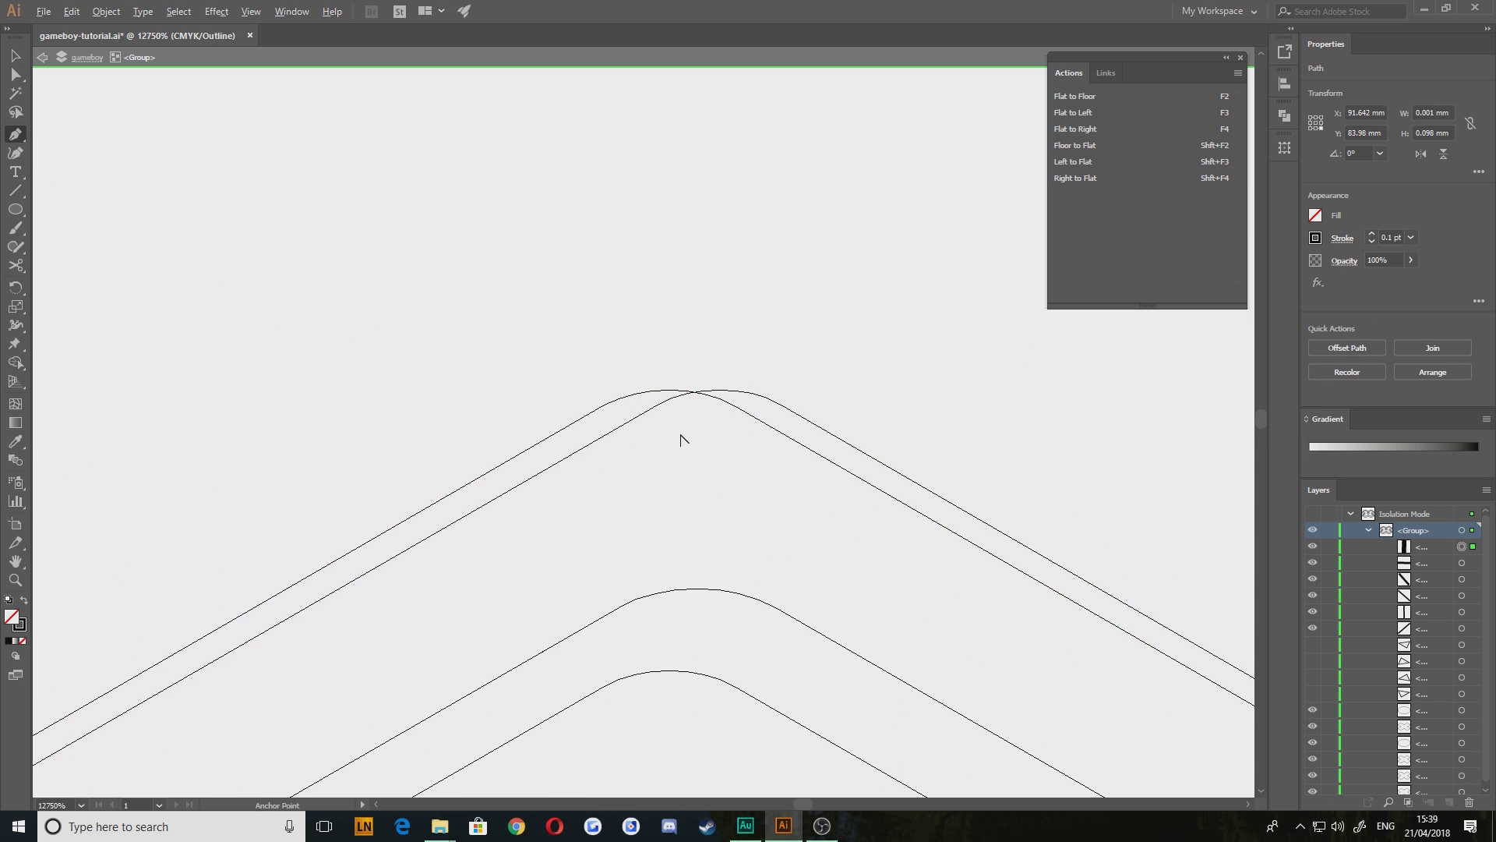
scroll(739, 317, up, 3)
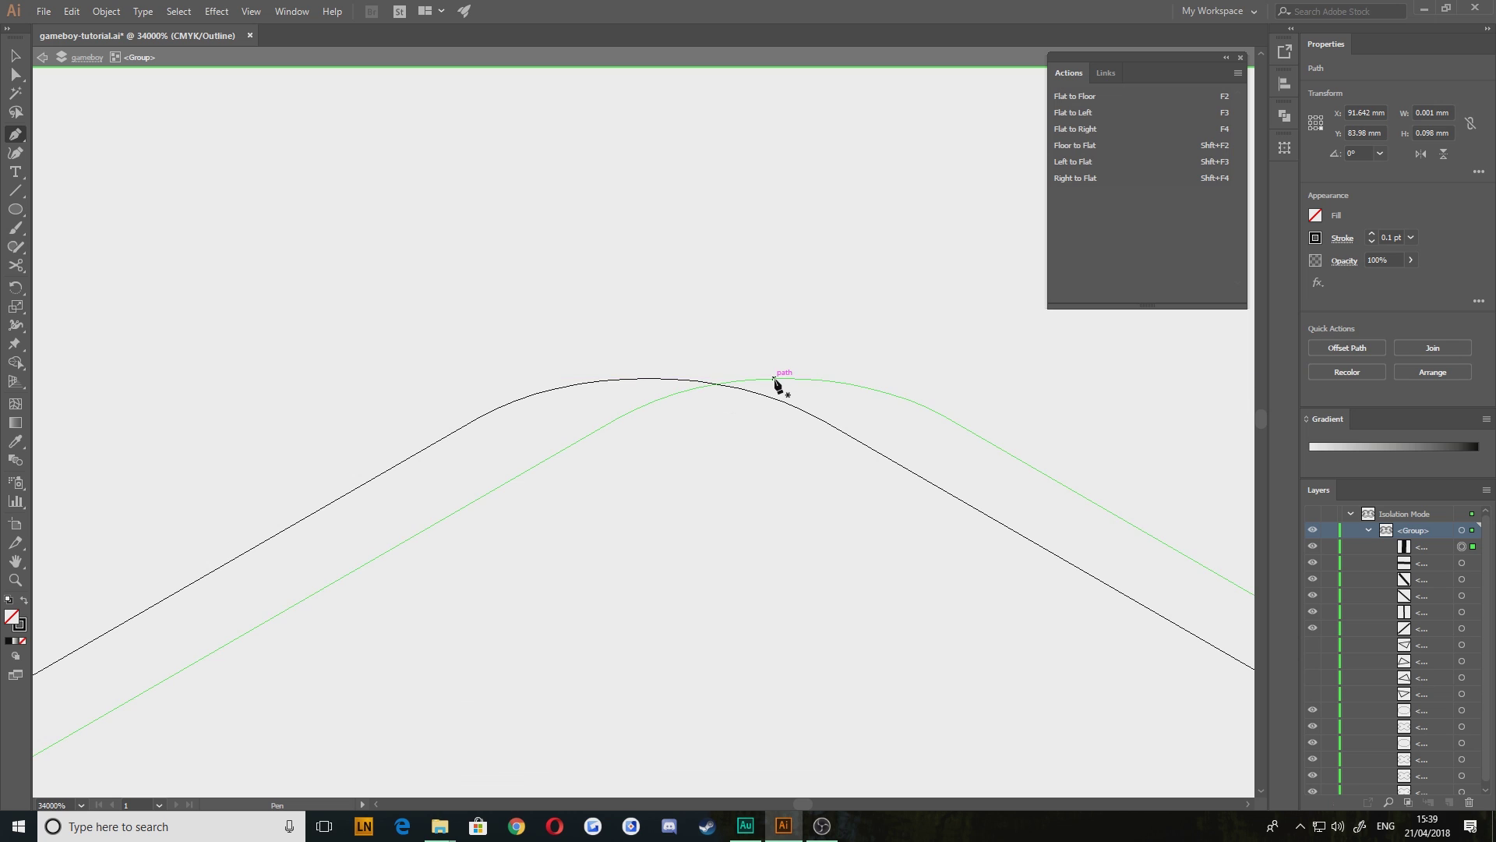
drag(774, 379, 664, 379)
click(664, 379)
scroll(590, 623, down, 2)
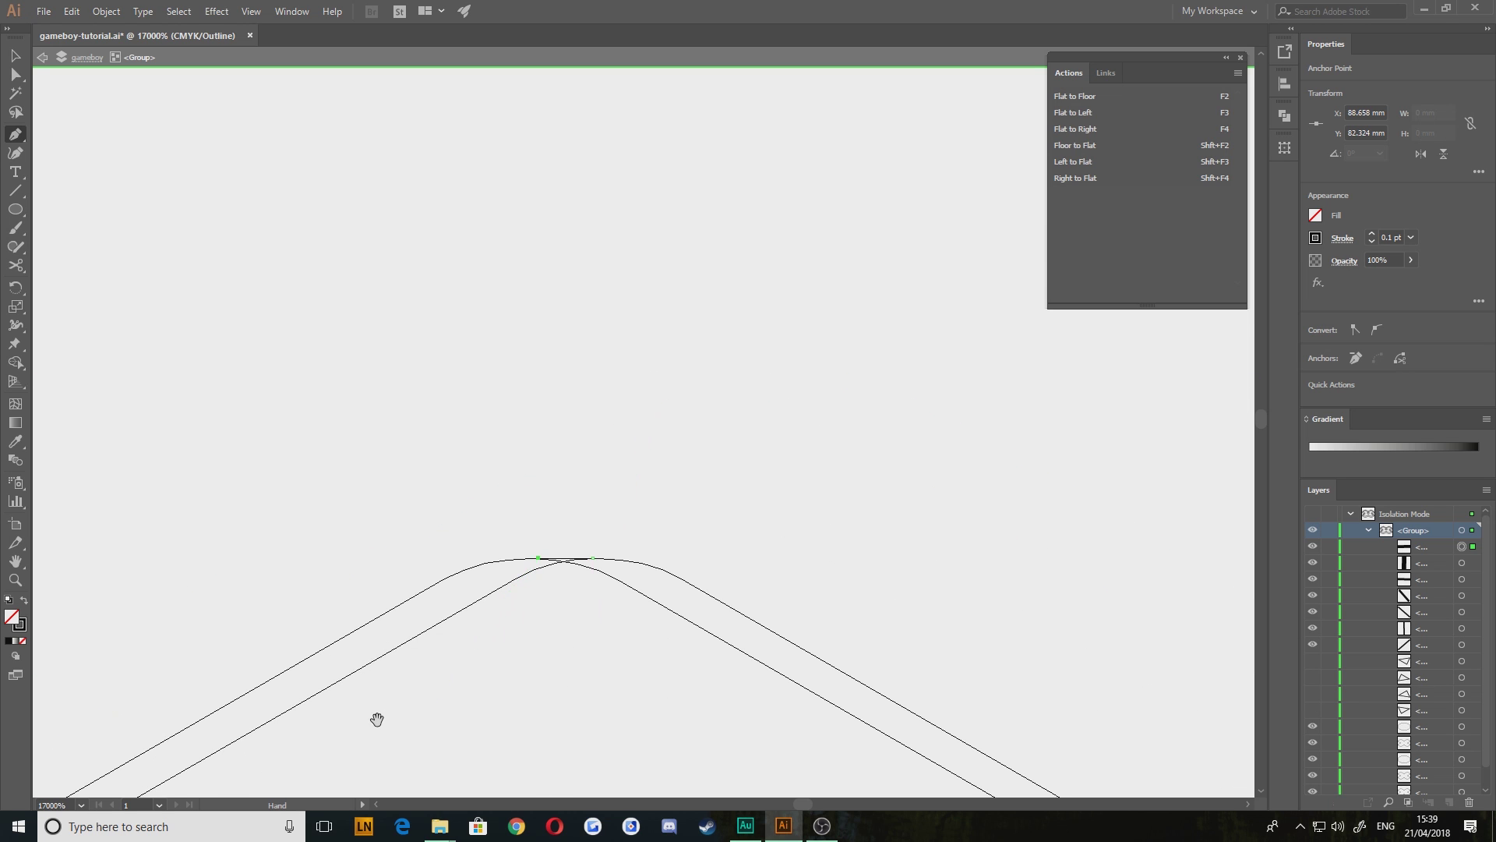
Draw a diagonal Pen line joining the two raised crosses at the left-hand inner notch
drag(377, 718, 901, 398)
drag(546, 596, 879, 302)
drag(554, 590, 815, 394)
key(v)
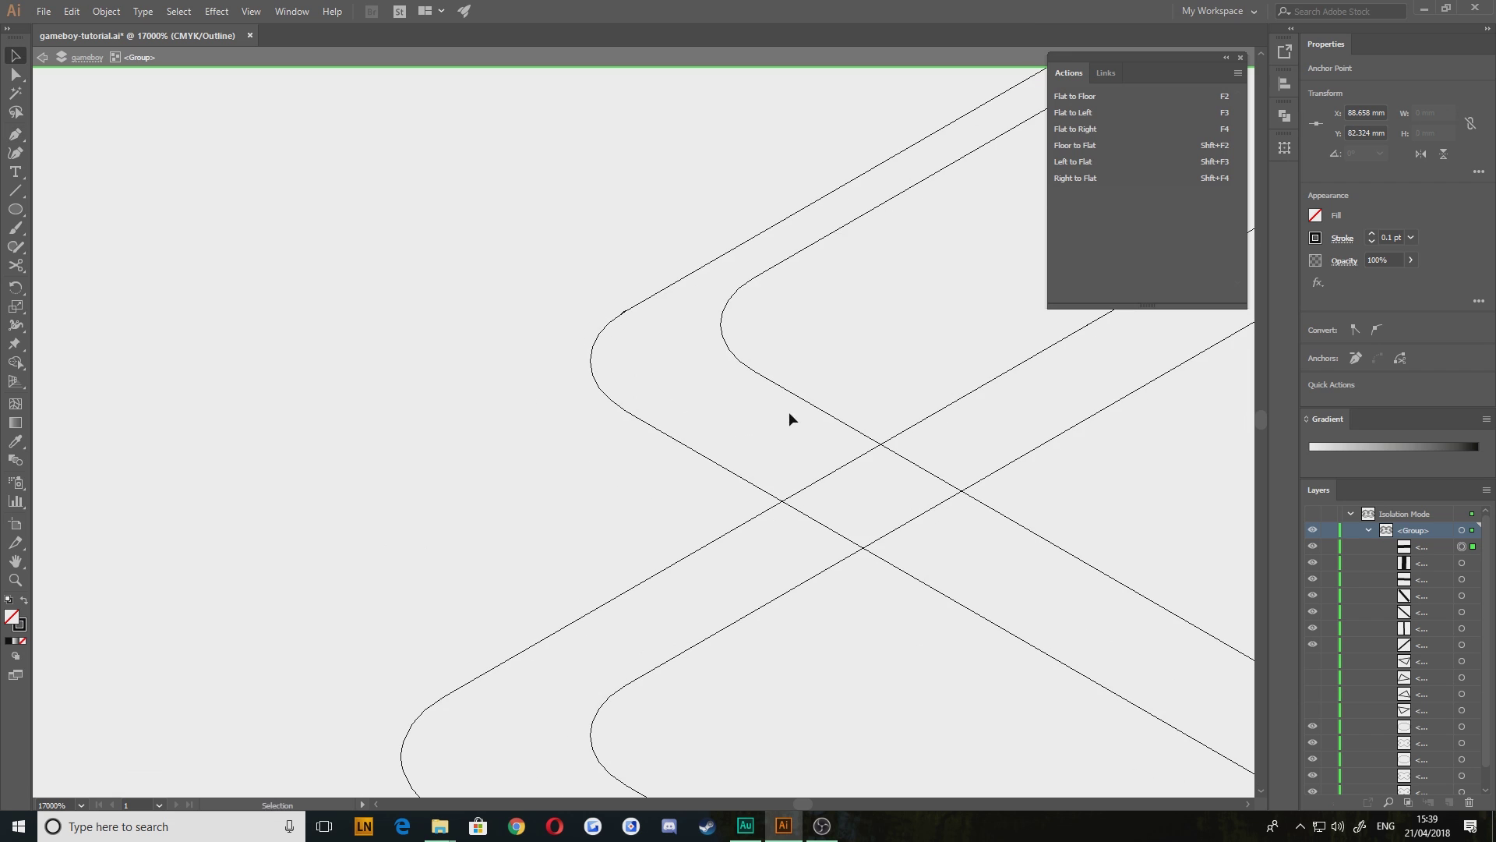
drag(588, 497, 583, 446)
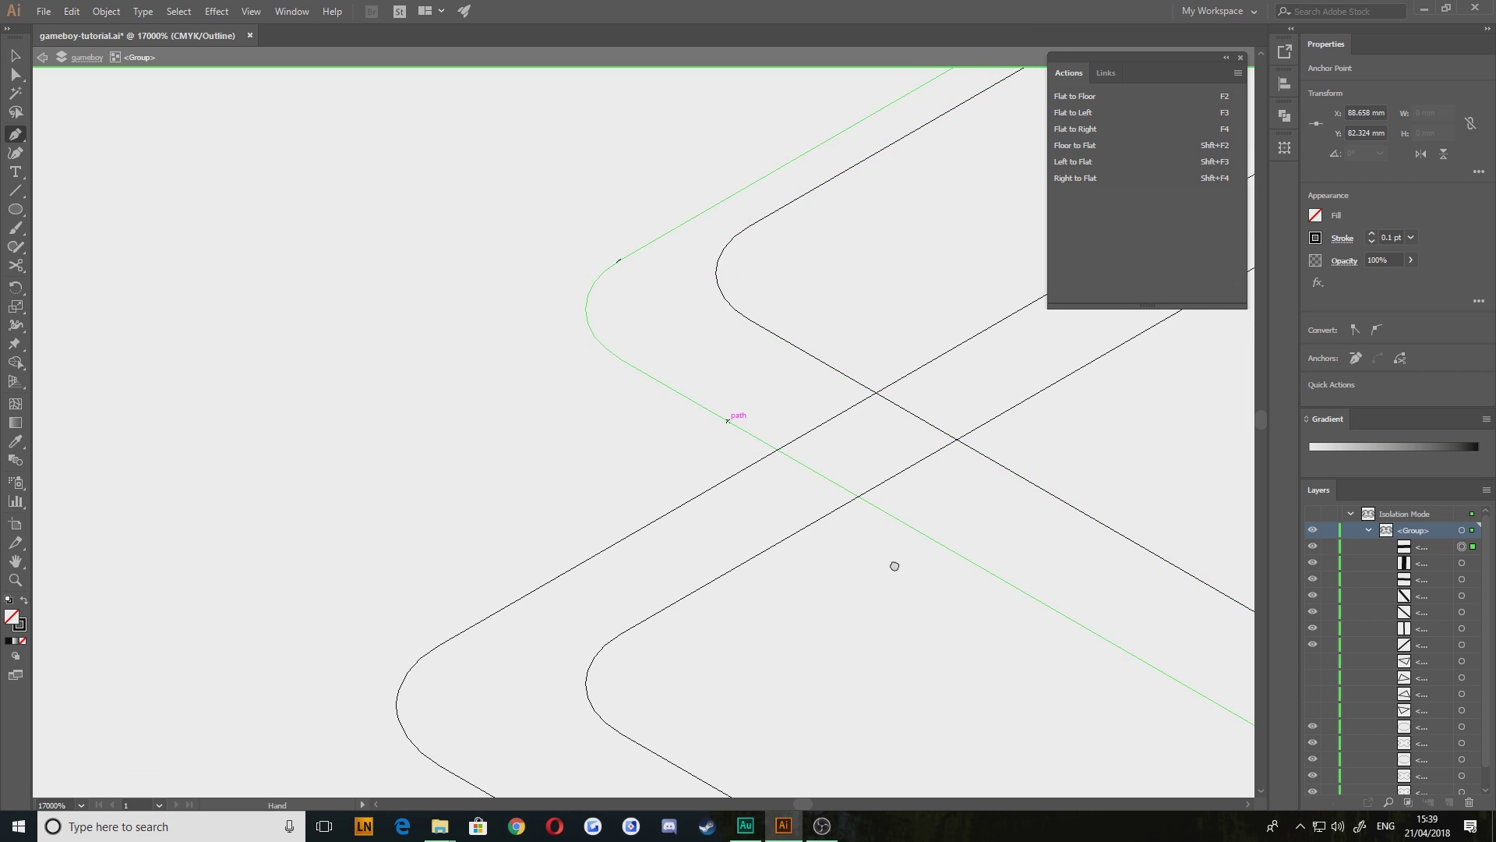
drag(895, 564, 441, 304)
drag(722, 507, 431, 243)
click(917, 435)
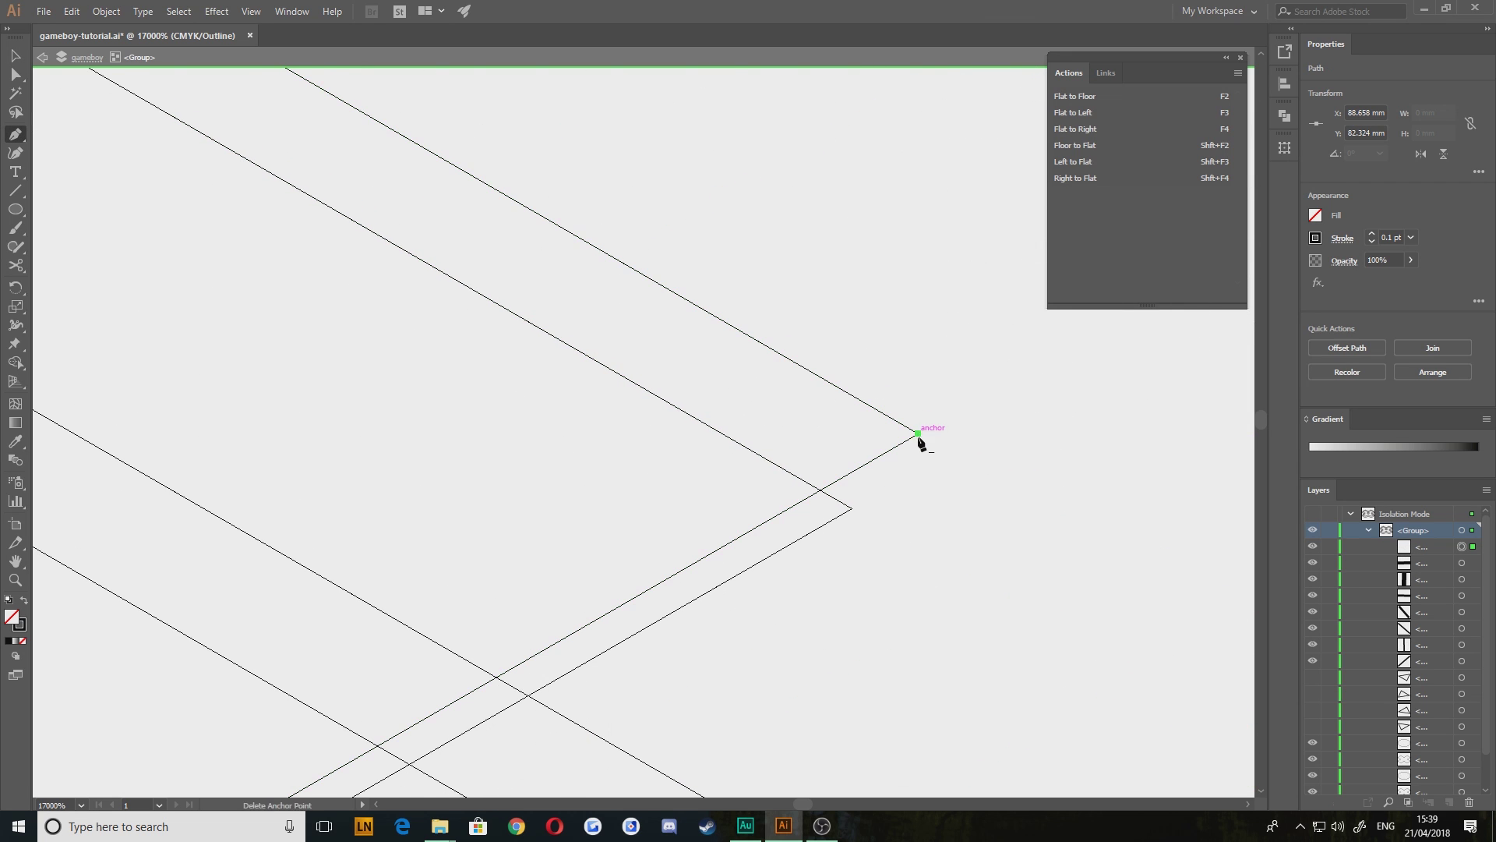
click(851, 507)
scroll(961, 408, down, 5)
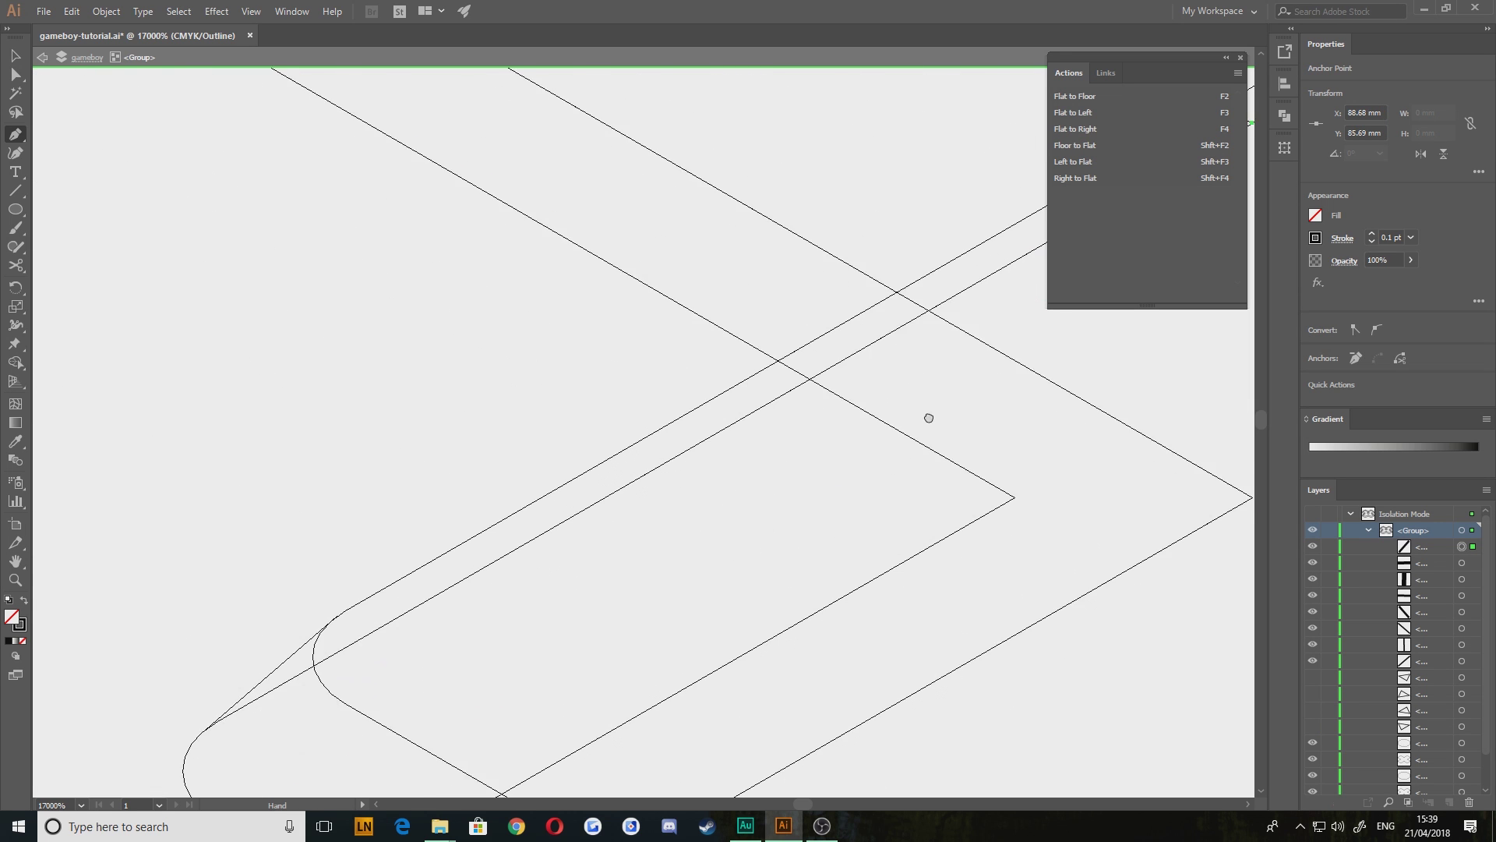
drag(863, 611, 517, 558)
key(v)
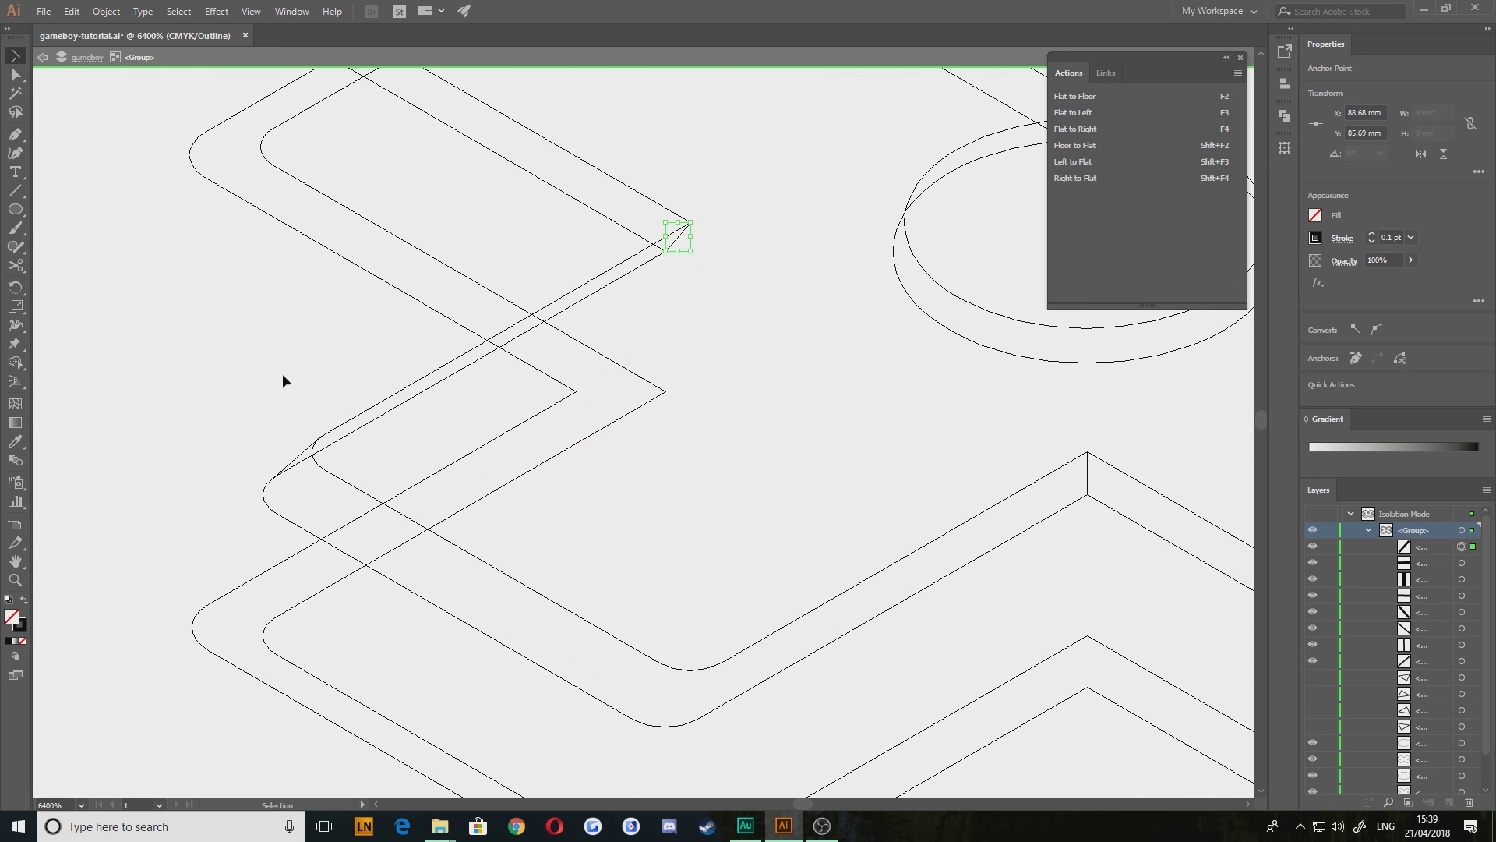
click(282, 374)
Draw a Pen line about 0.24 mm long joining the D-pad's two centre ellipses on their left side
drag(371, 567, 275, 625)
drag(763, 510, 418, 641)
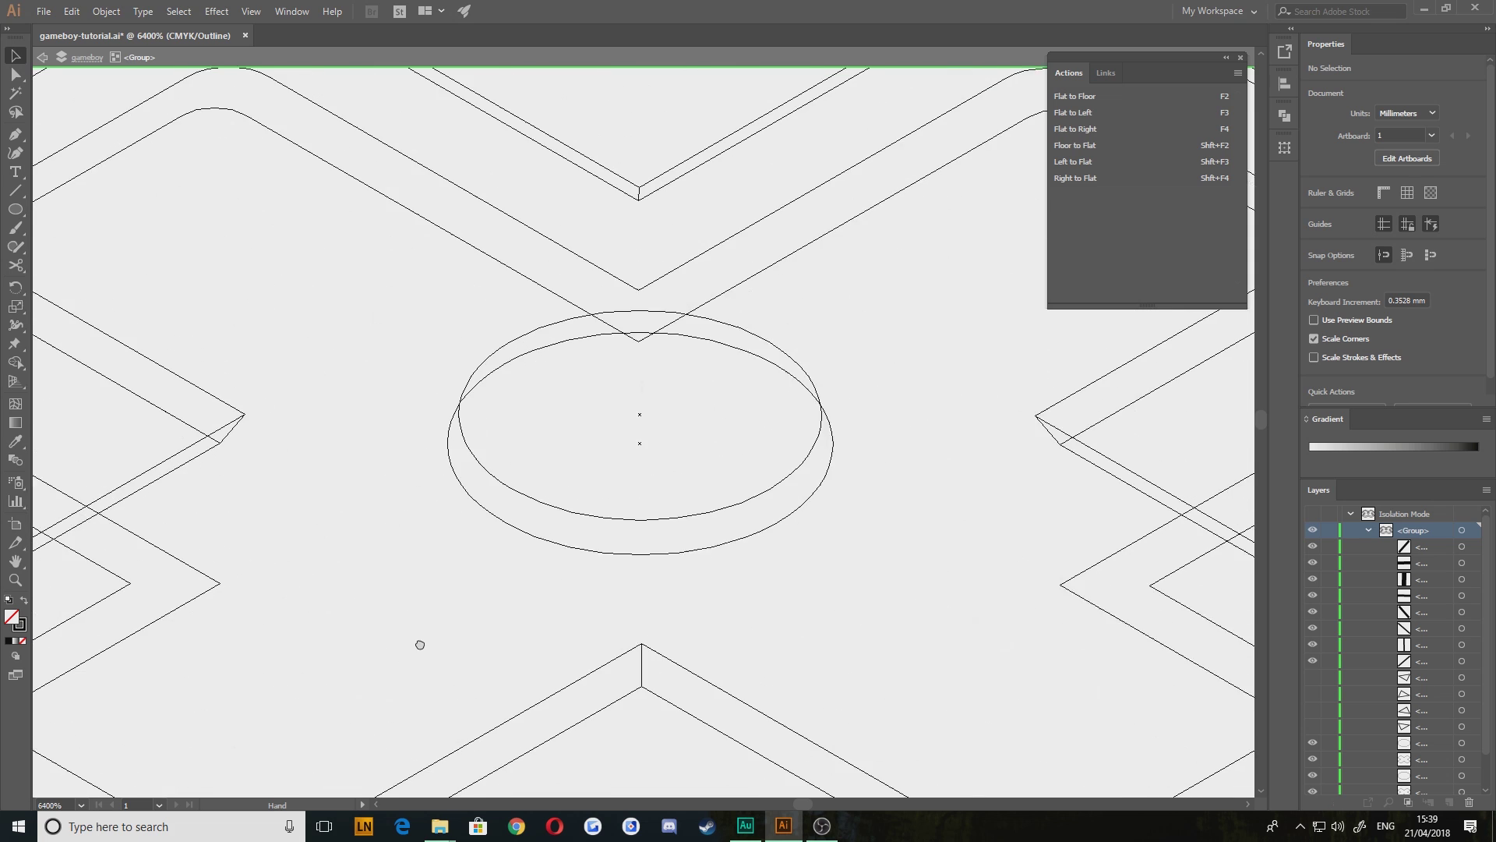
scroll(736, 455, up, 4)
drag(358, 374, 869, 386)
key(p)
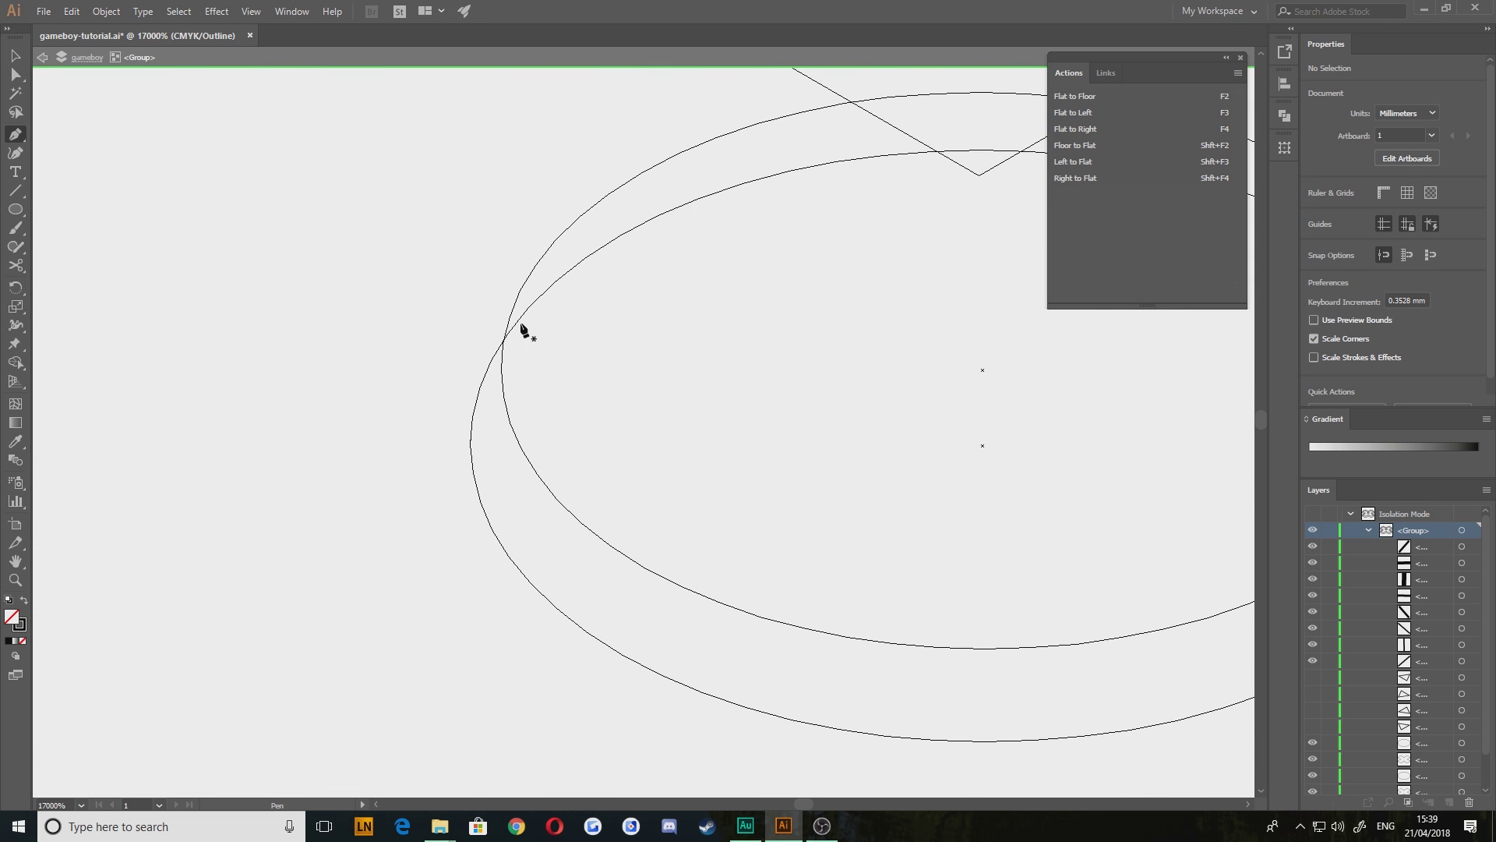
click(516, 298)
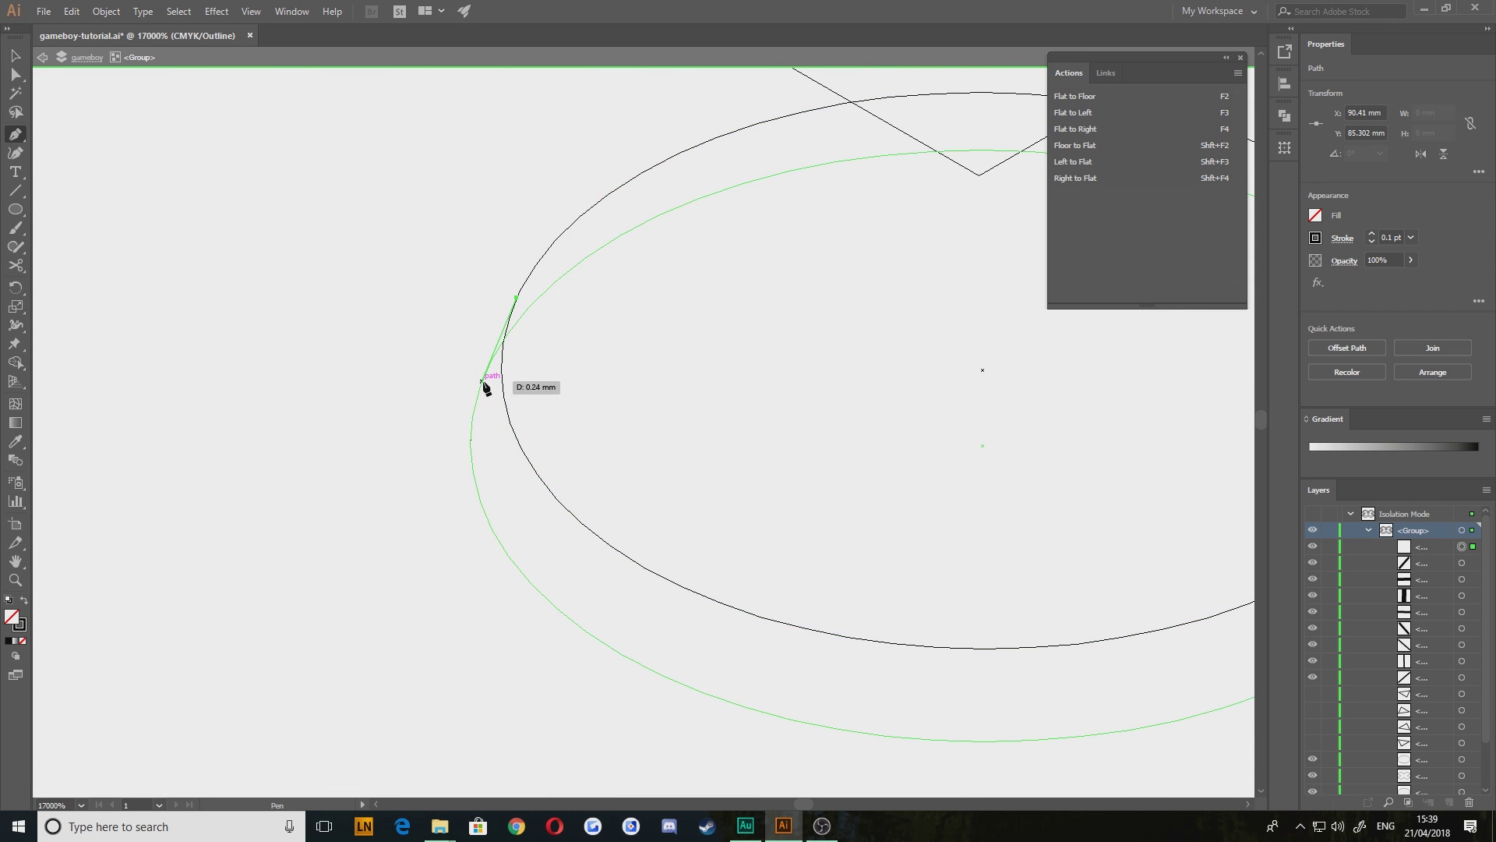
click(484, 375)
Join the two centre ellipses on their right side with a Pen line about 0.25 mm long
drag(834, 441, 302, 438)
key(v)
click(762, 303)
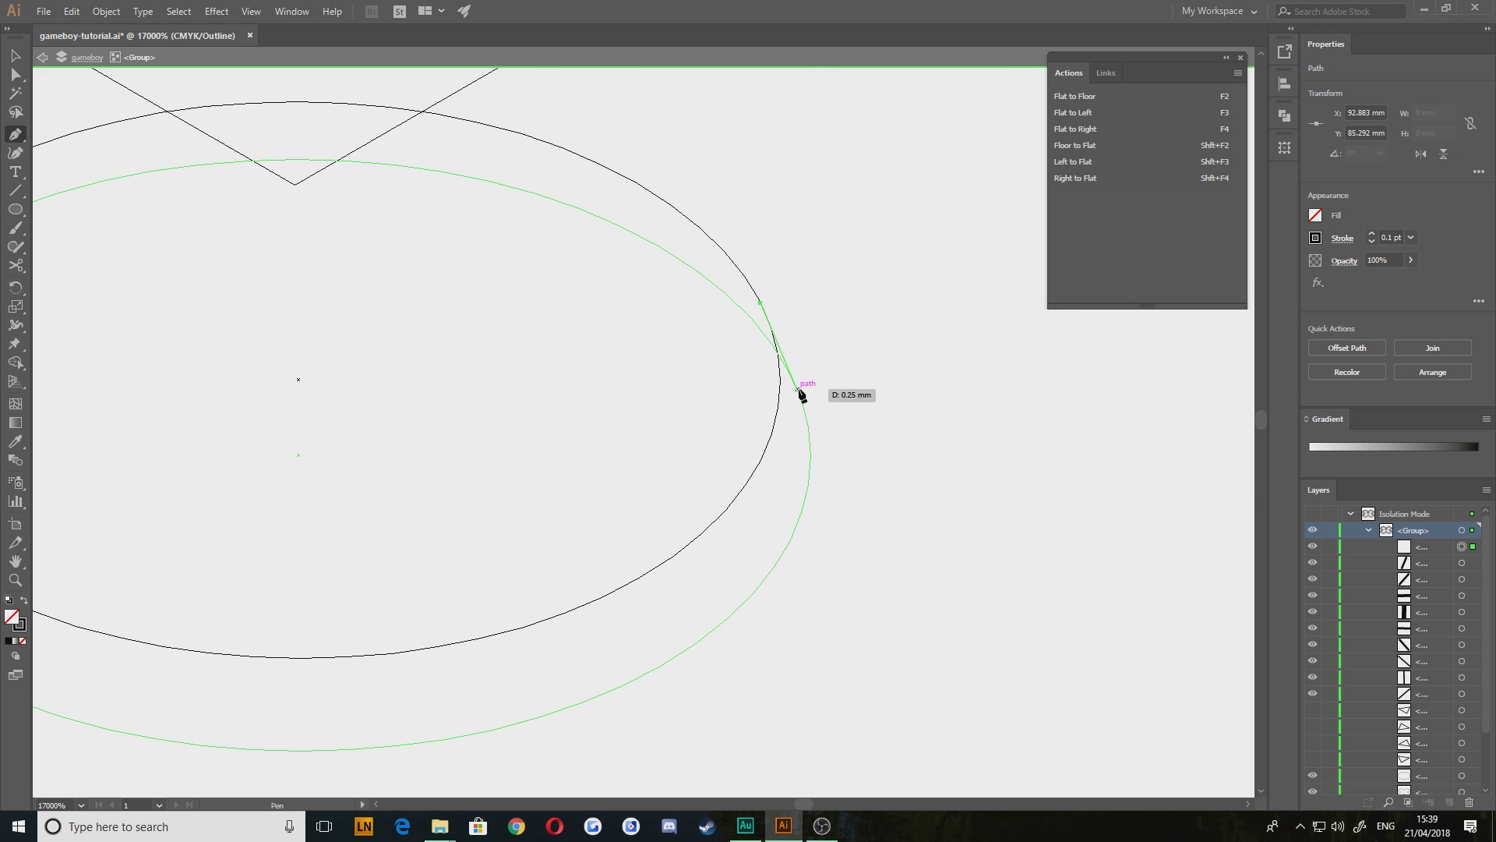
click(798, 388)
ctrl+click(870, 409)
Draw a vertical Pen line about 1.01 mm long from the raised cross to the inner base cross at the lower-left arm's left rounded corner
drag(636, 498, 772, 466)
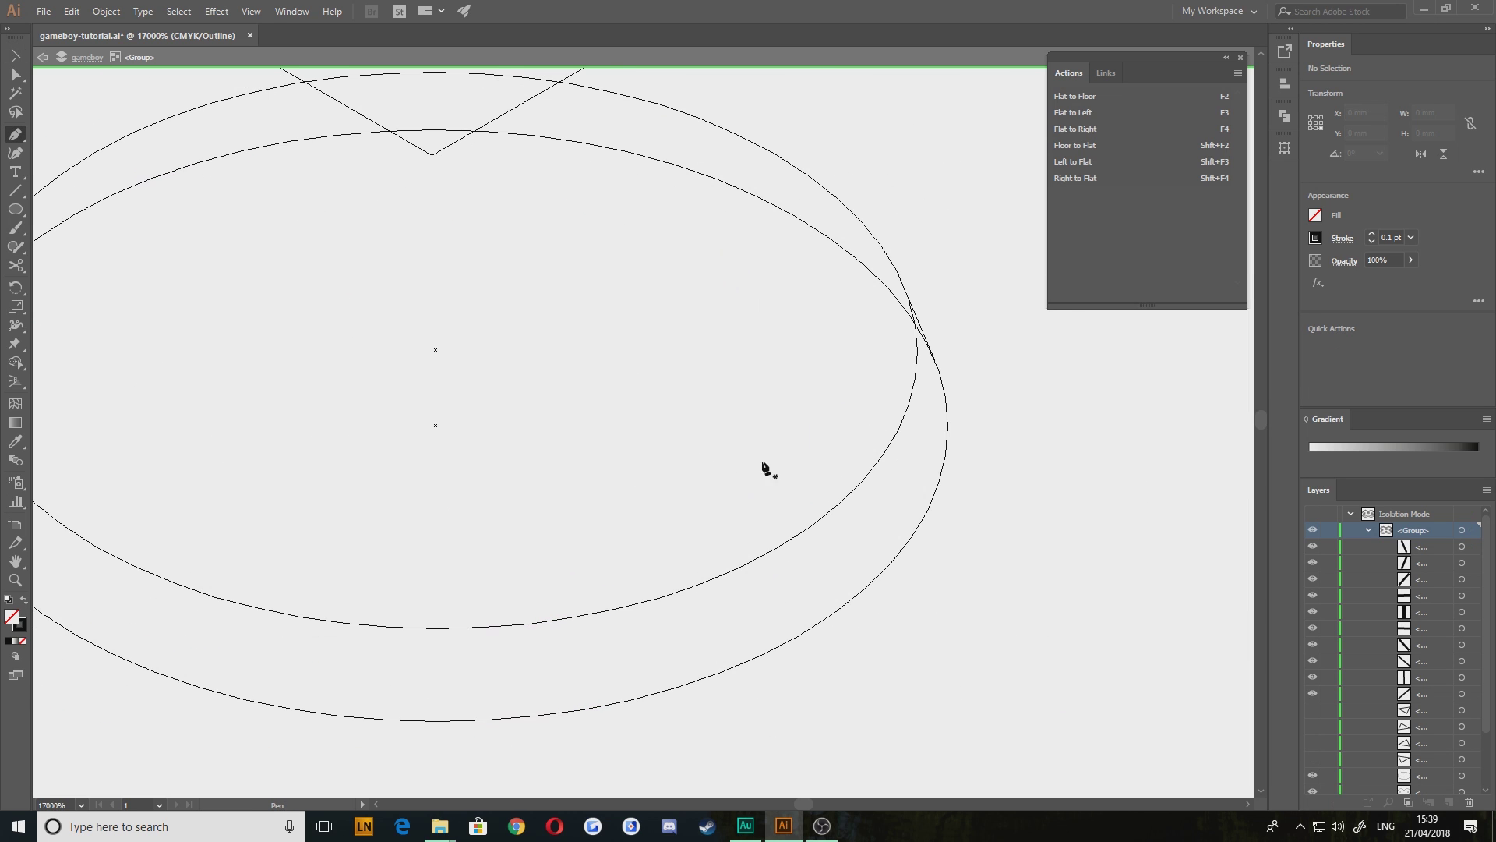
scroll(693, 475, down, 4)
drag(350, 599, 606, 459)
drag(384, 669, 648, 481)
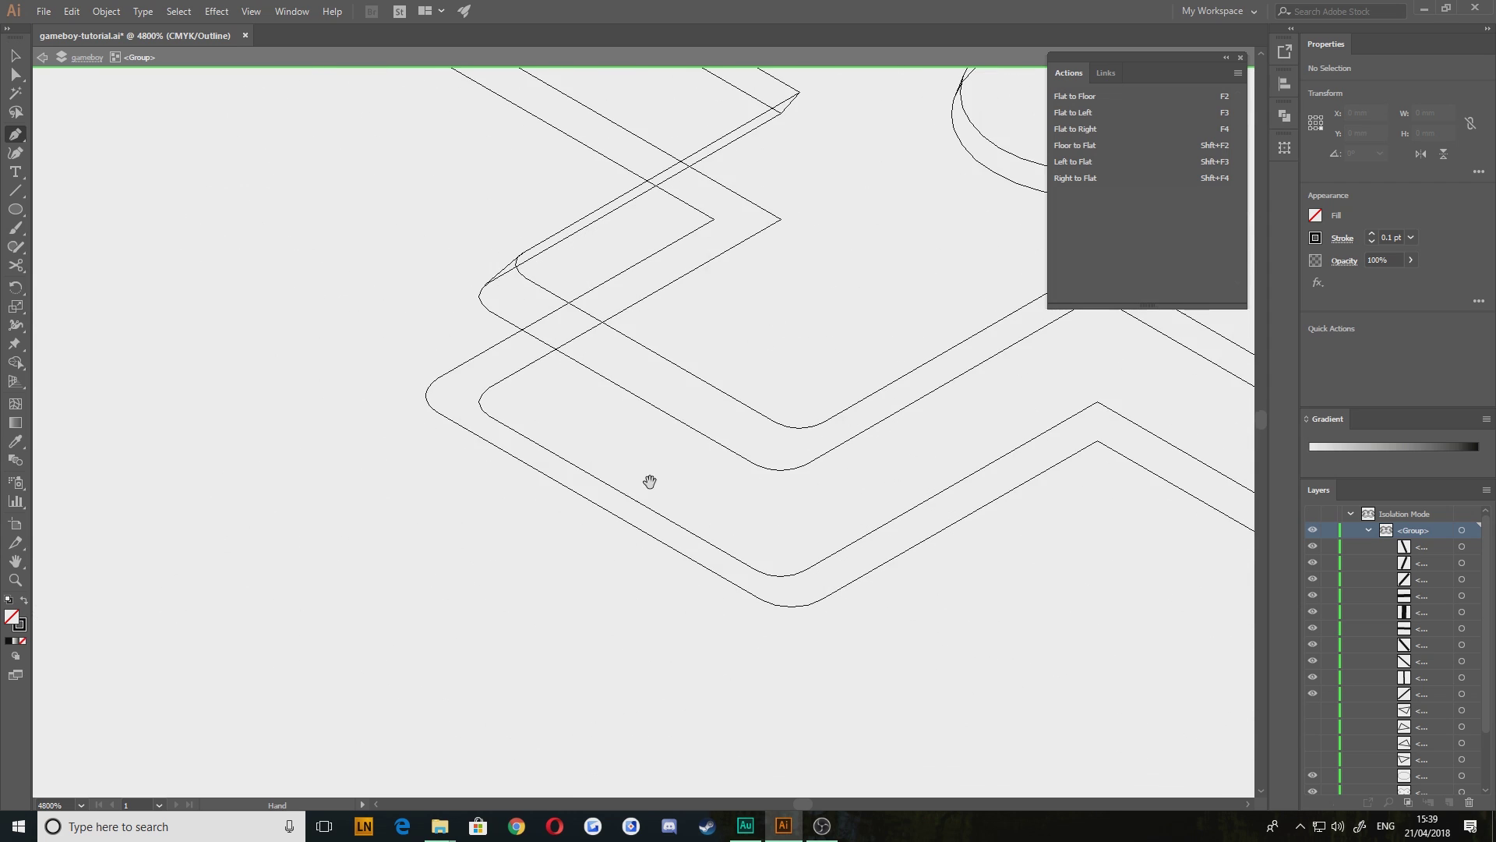
mouse_move(538, 459)
mouse_down()
mouse_move(592, 404)
mouse_move(621, 479)
mouse_up()
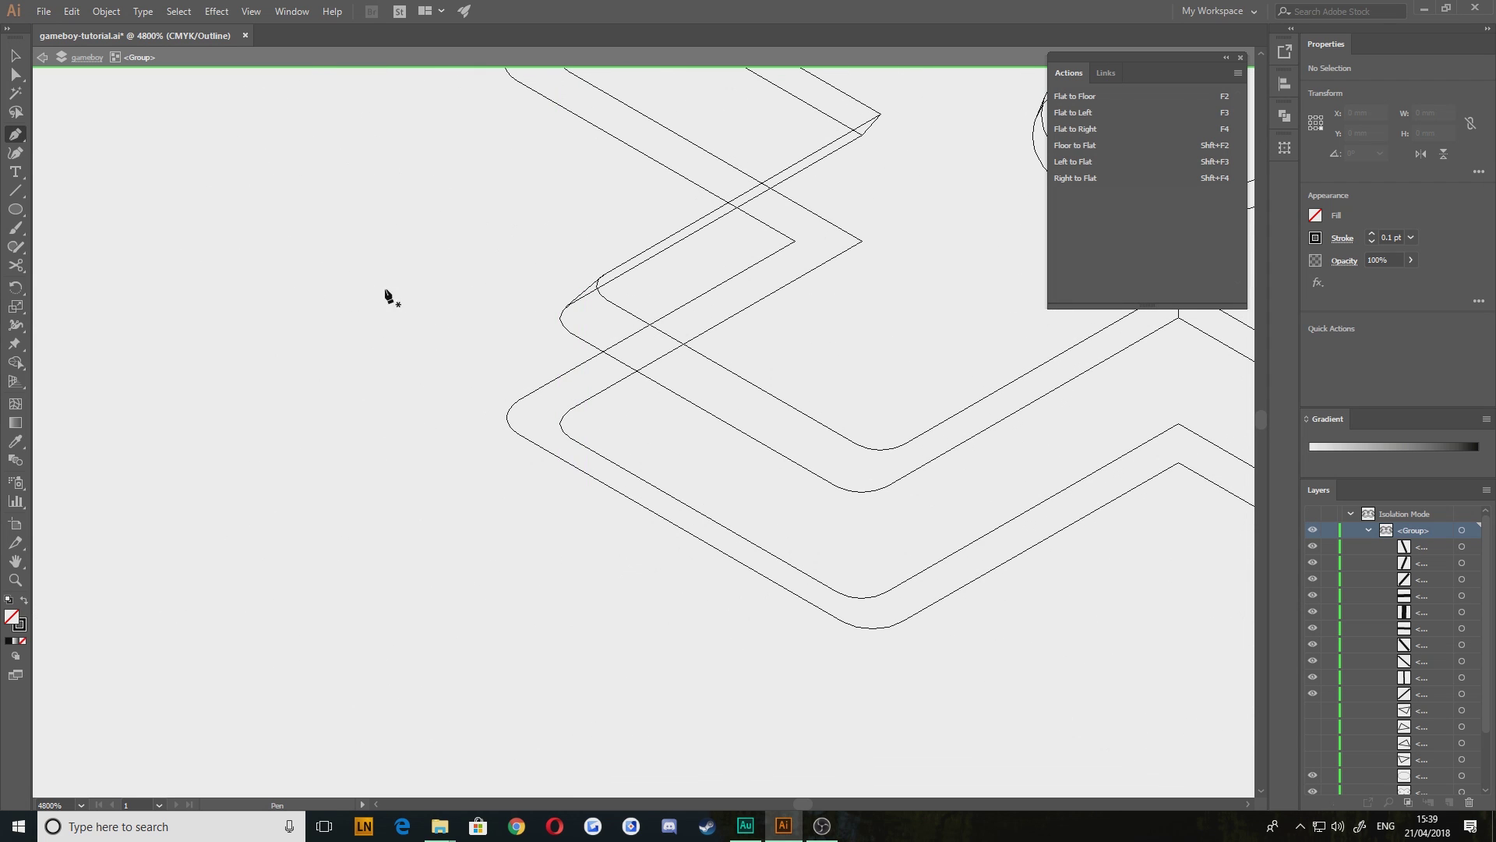
scroll(533, 409, up, 3)
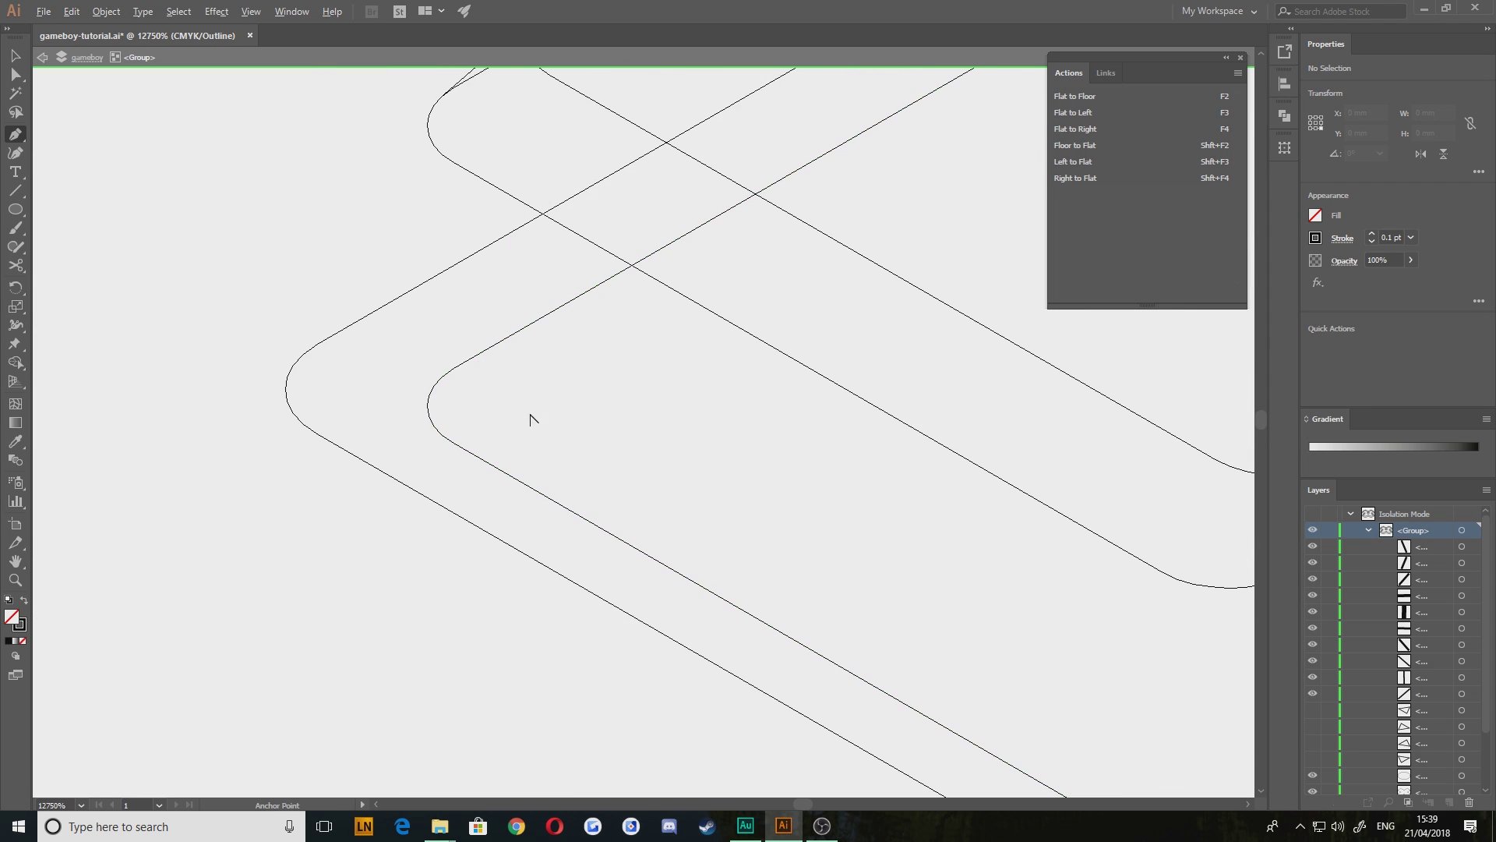
drag(393, 212, 524, 344)
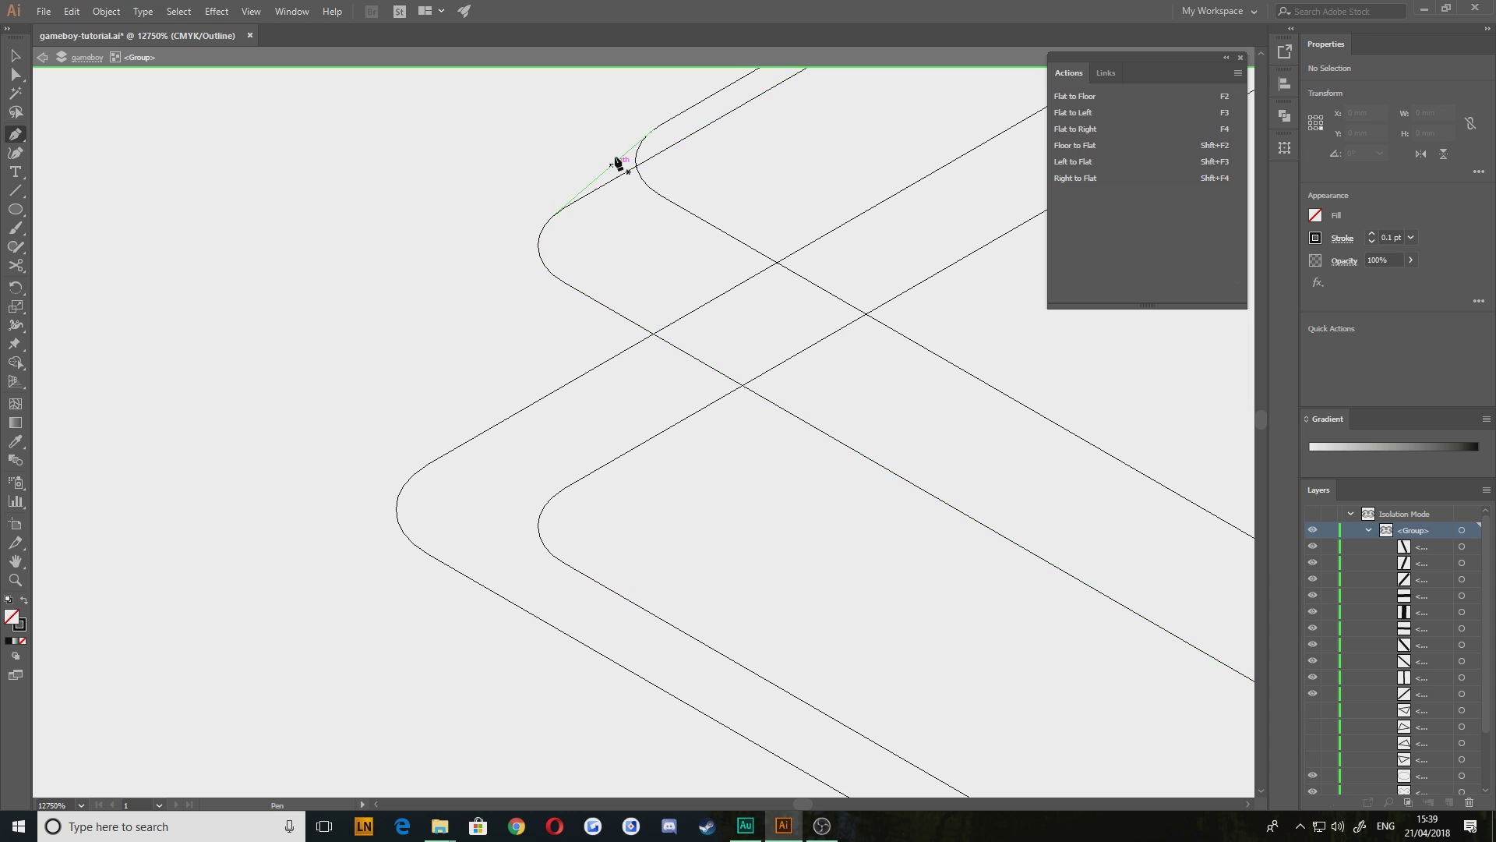
click(537, 244)
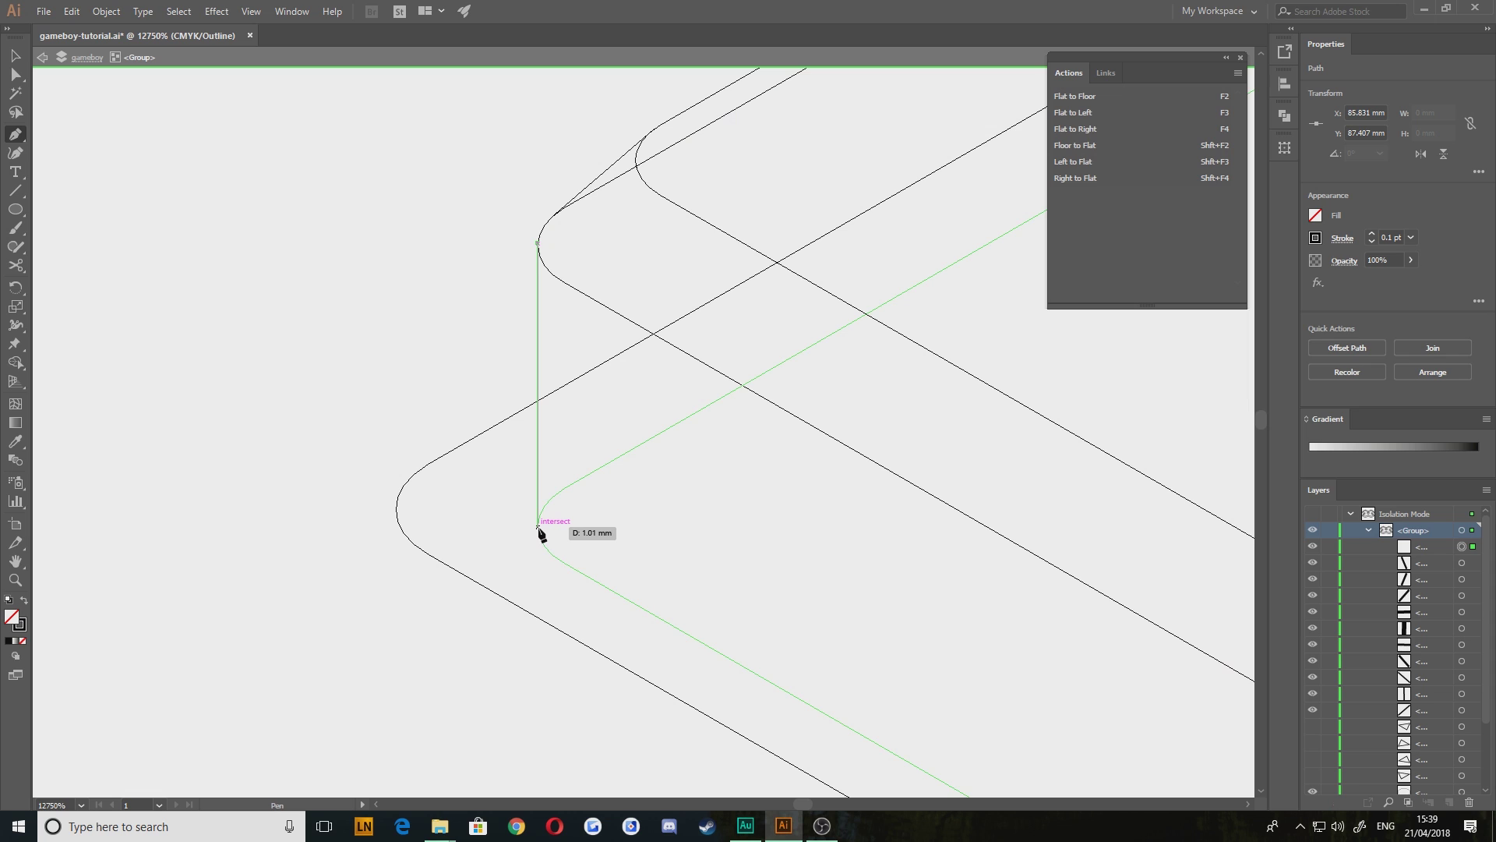
click(538, 527)
key(v)
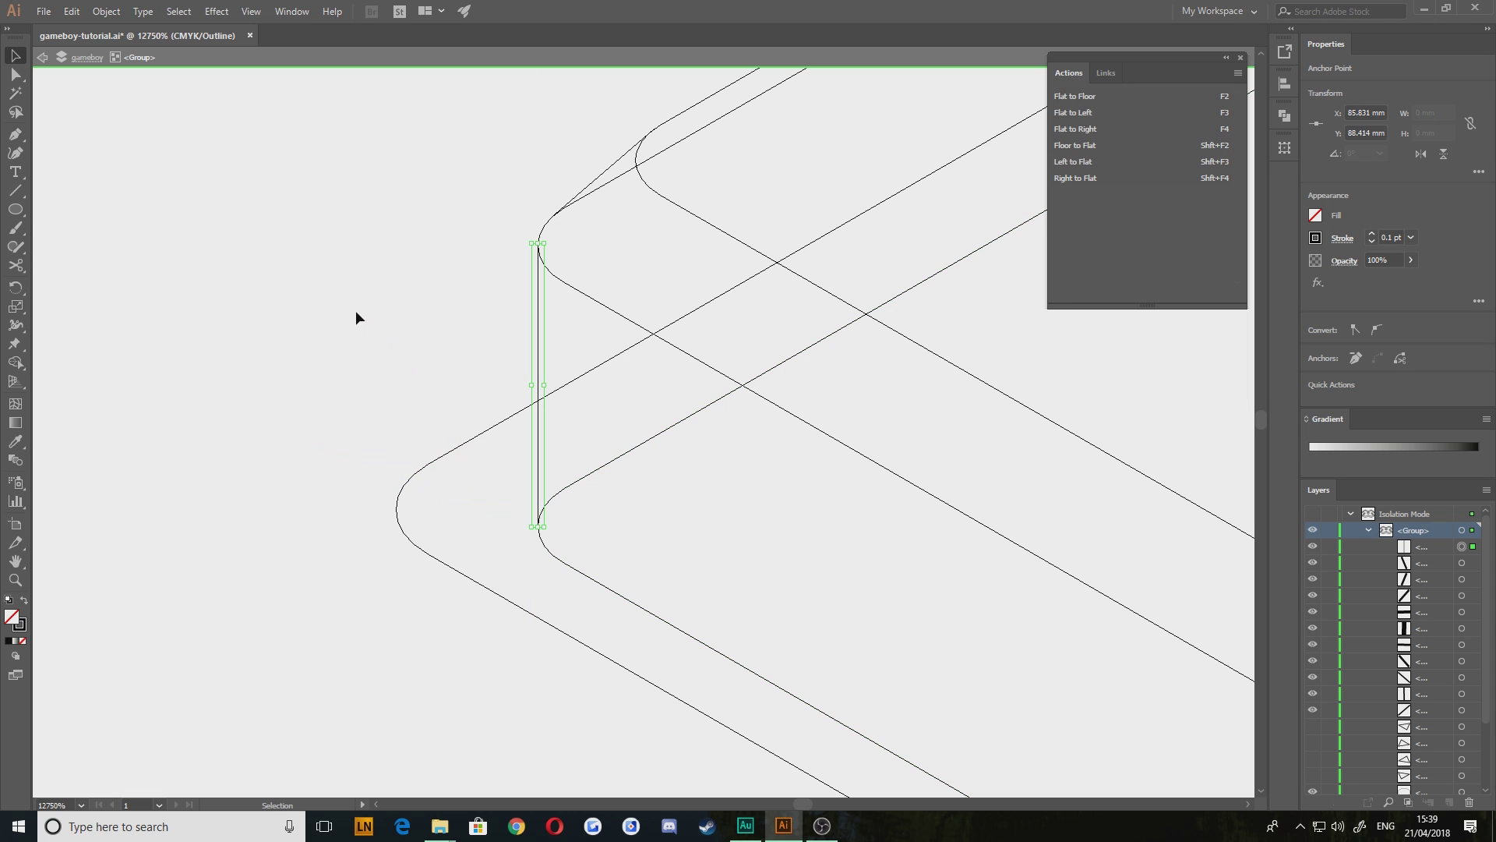
click(495, 580)
scroll(512, 573, up, 3)
drag(974, 263, 638, 608)
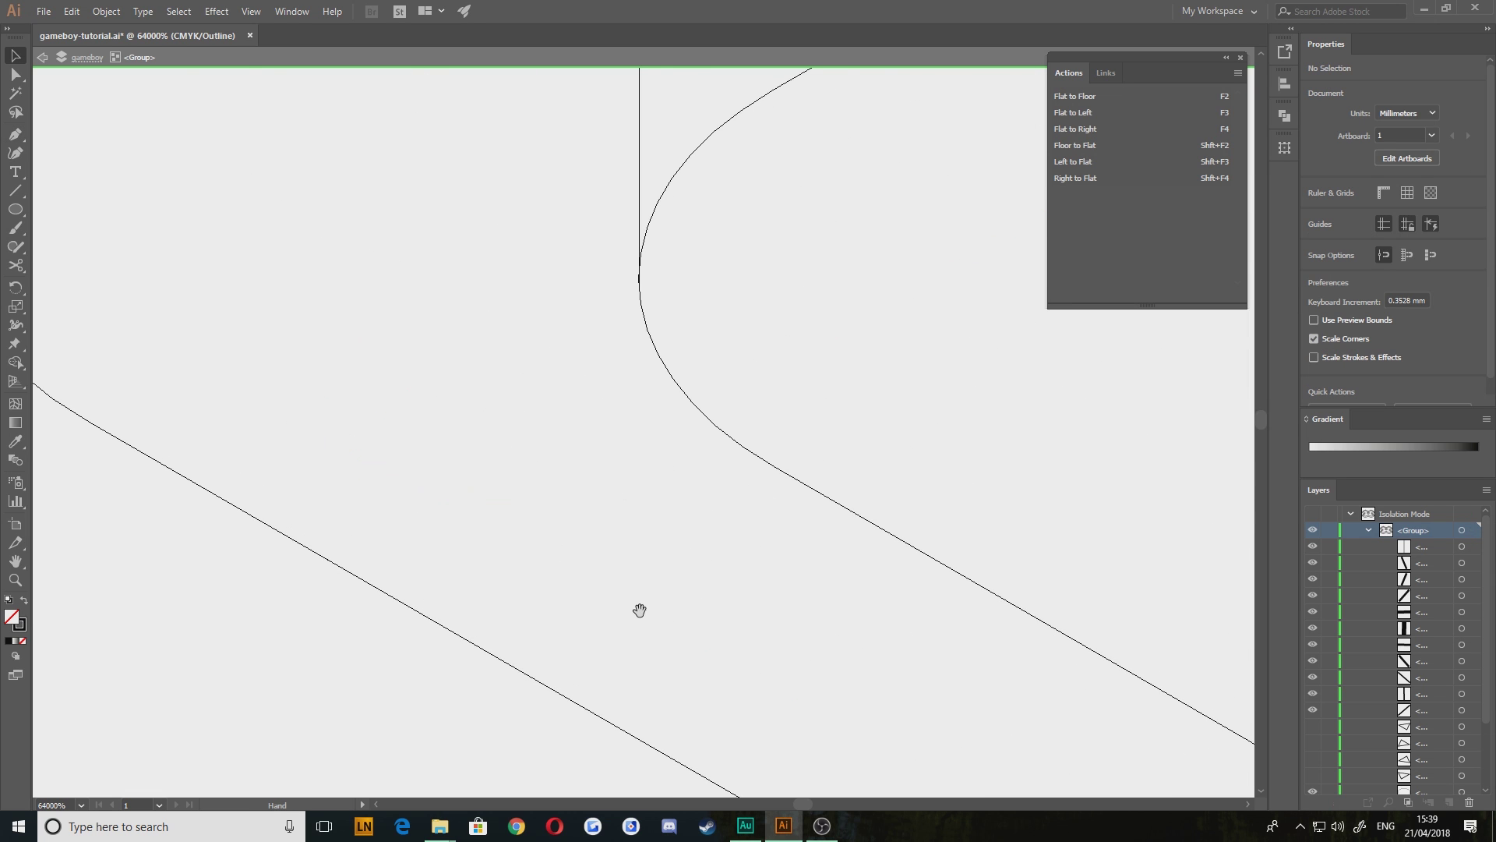
drag(647, 285, 642, 376)
scroll(632, 363, down, 6)
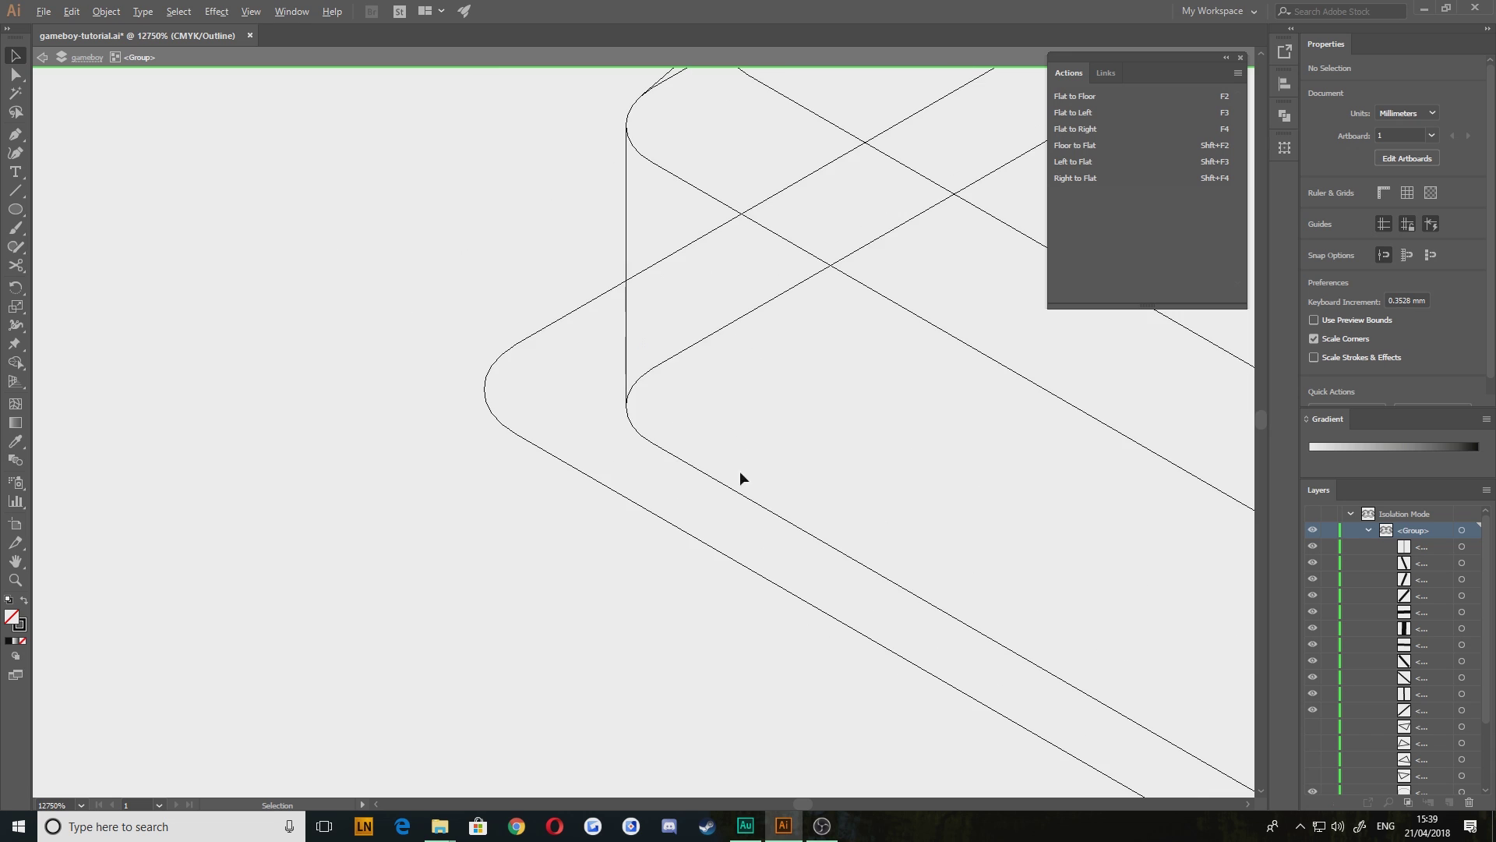
Connect the raised cross to the inner base cross with a 1 mm vertical Pen line at the lower-left arm's bottom rounded corner
drag(367, 442, 341, 420)
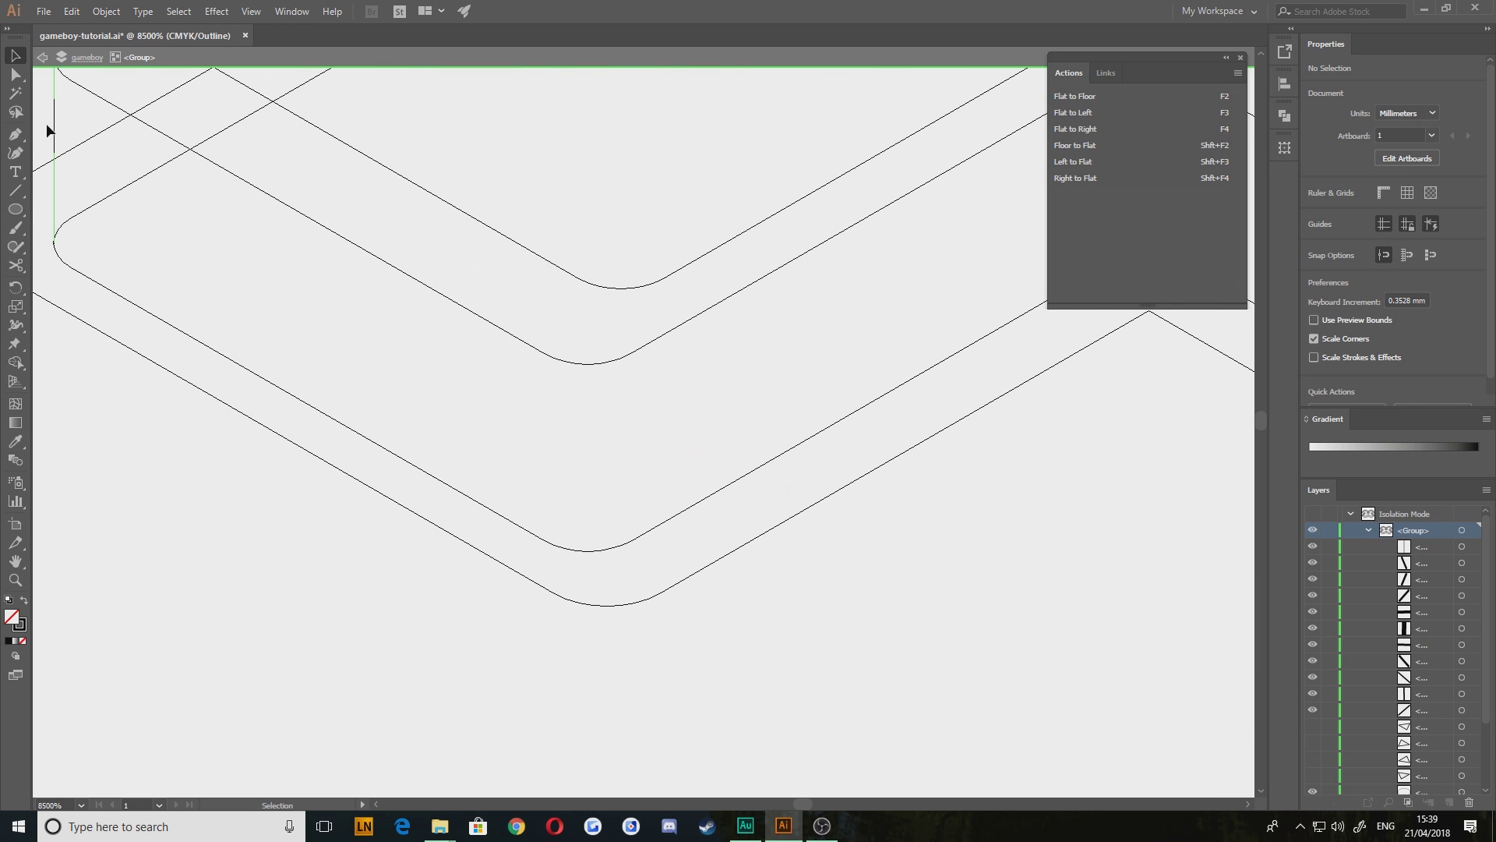
click(16, 136)
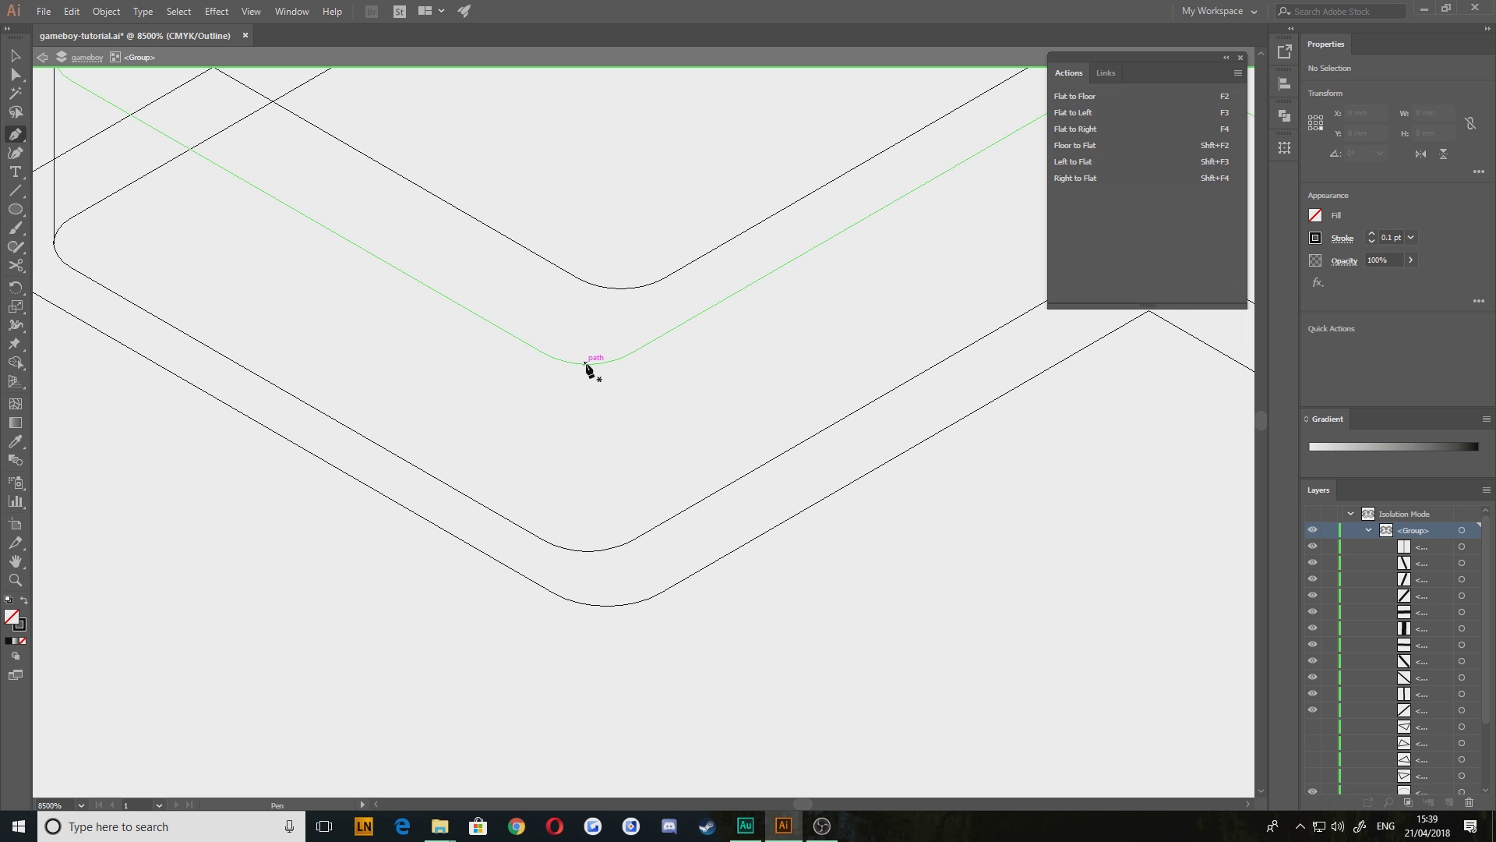
click(586, 363)
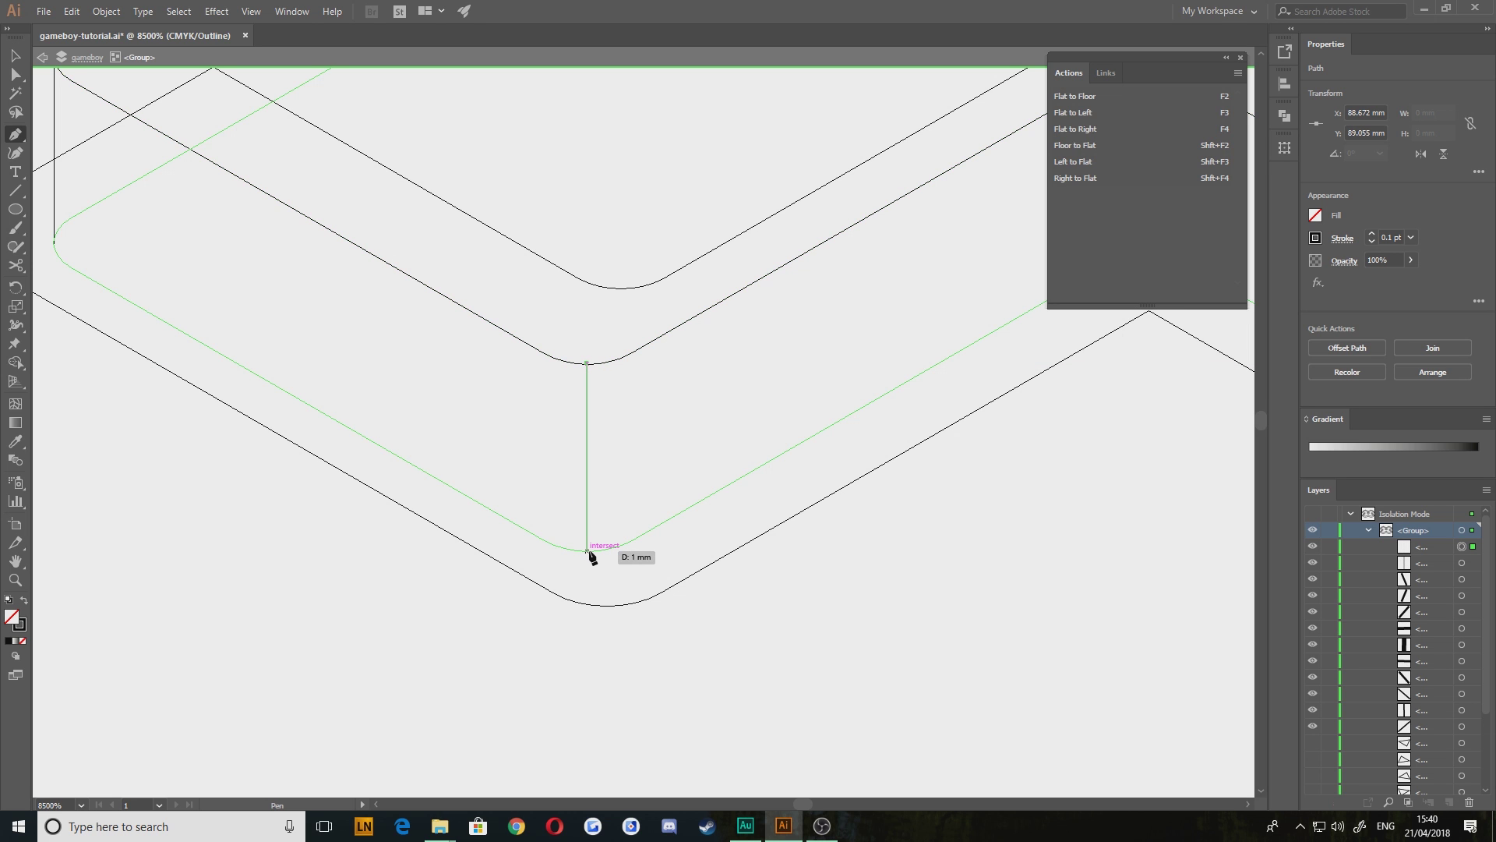
click(588, 551)
scroll(619, 620, down, 5)
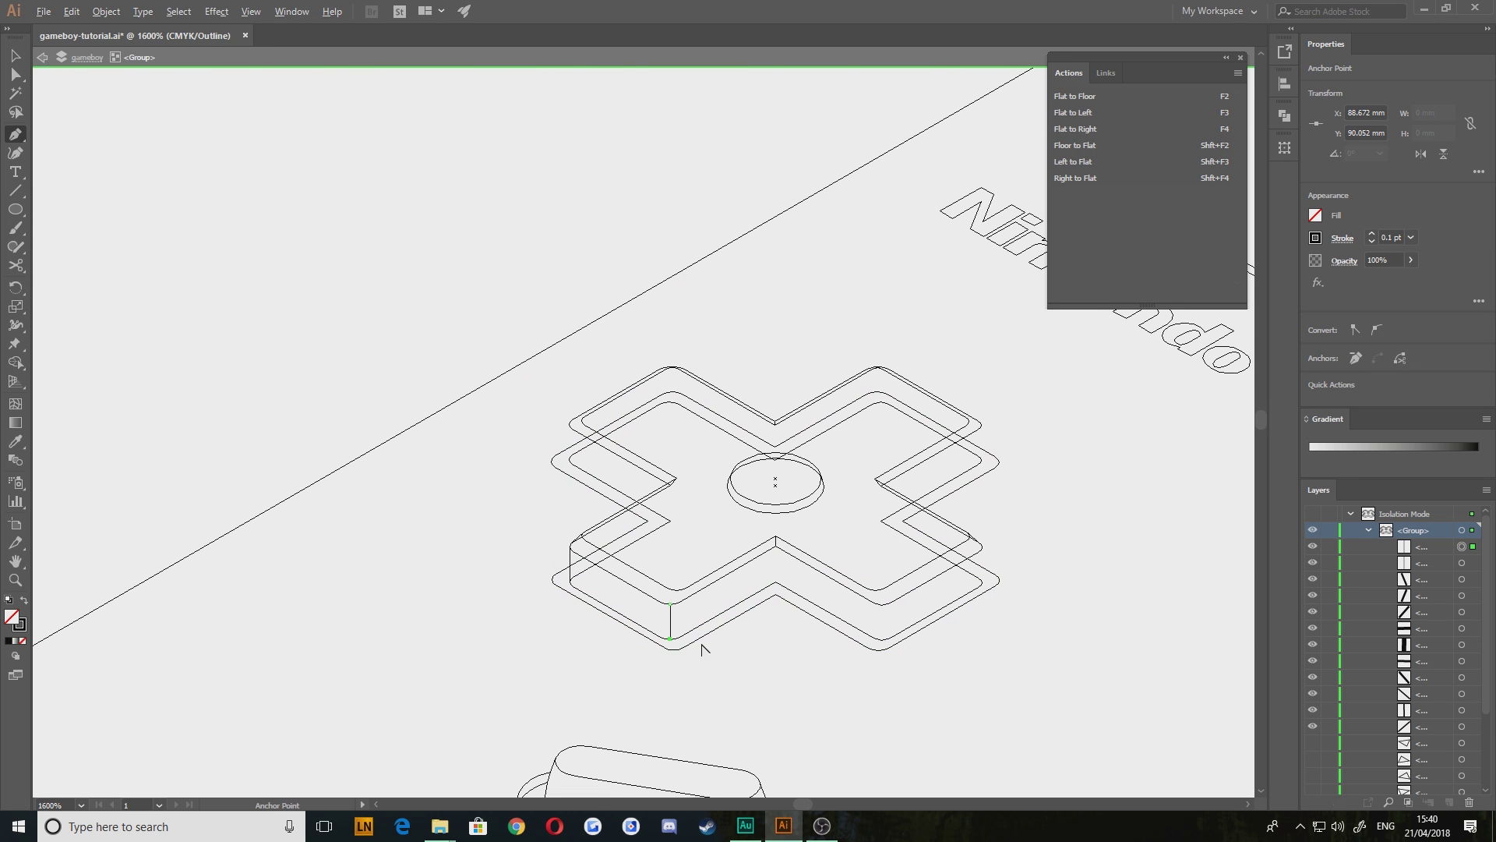
Extend the bottom notch's edge line 1 mm straight down to the inner base cross's anchor
scroll(810, 674, up, 3)
key(v)
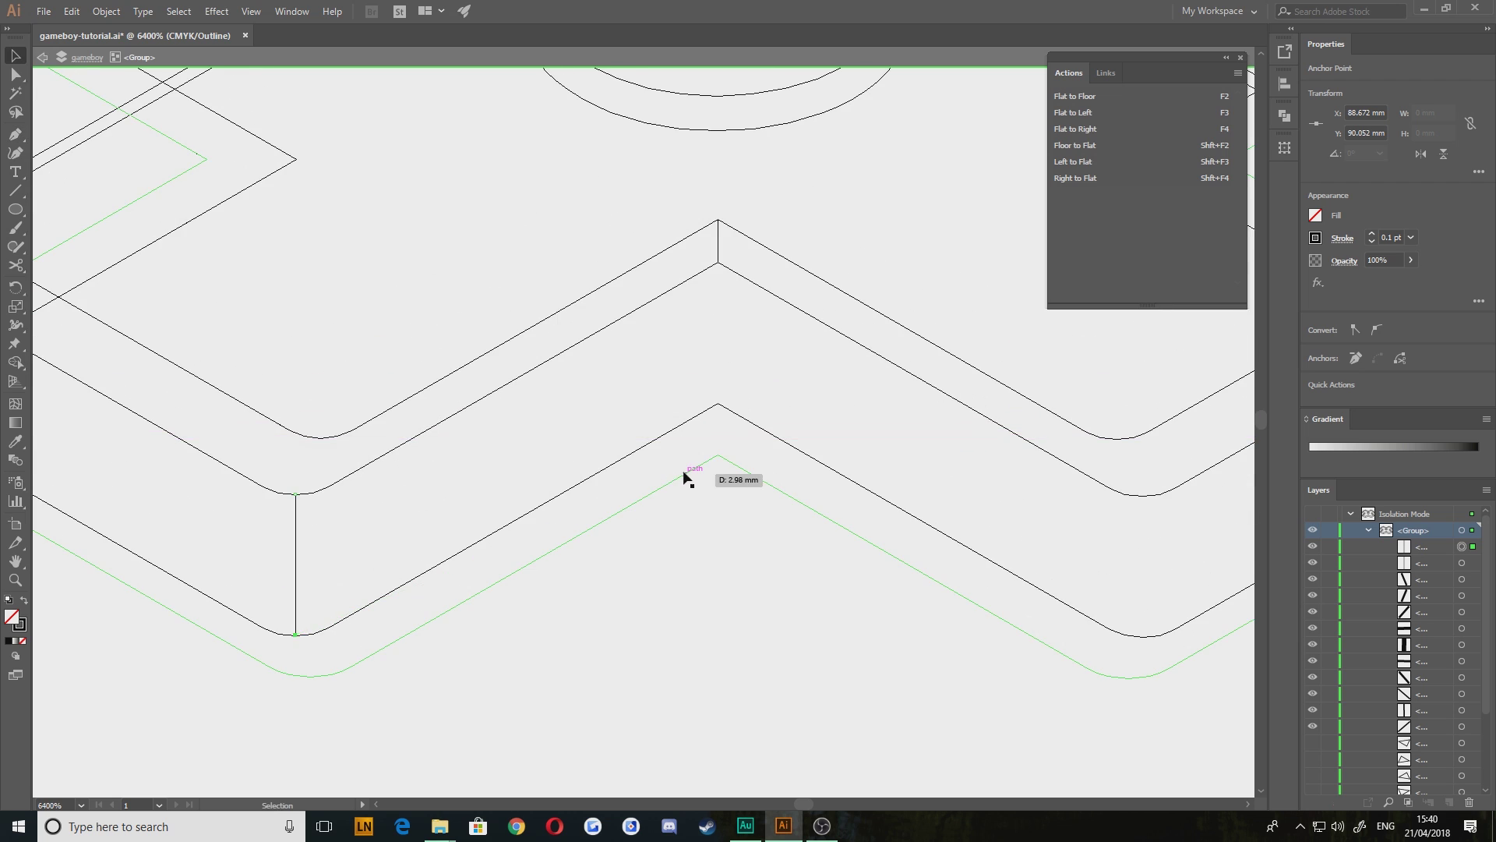
key(p)
click(718, 261)
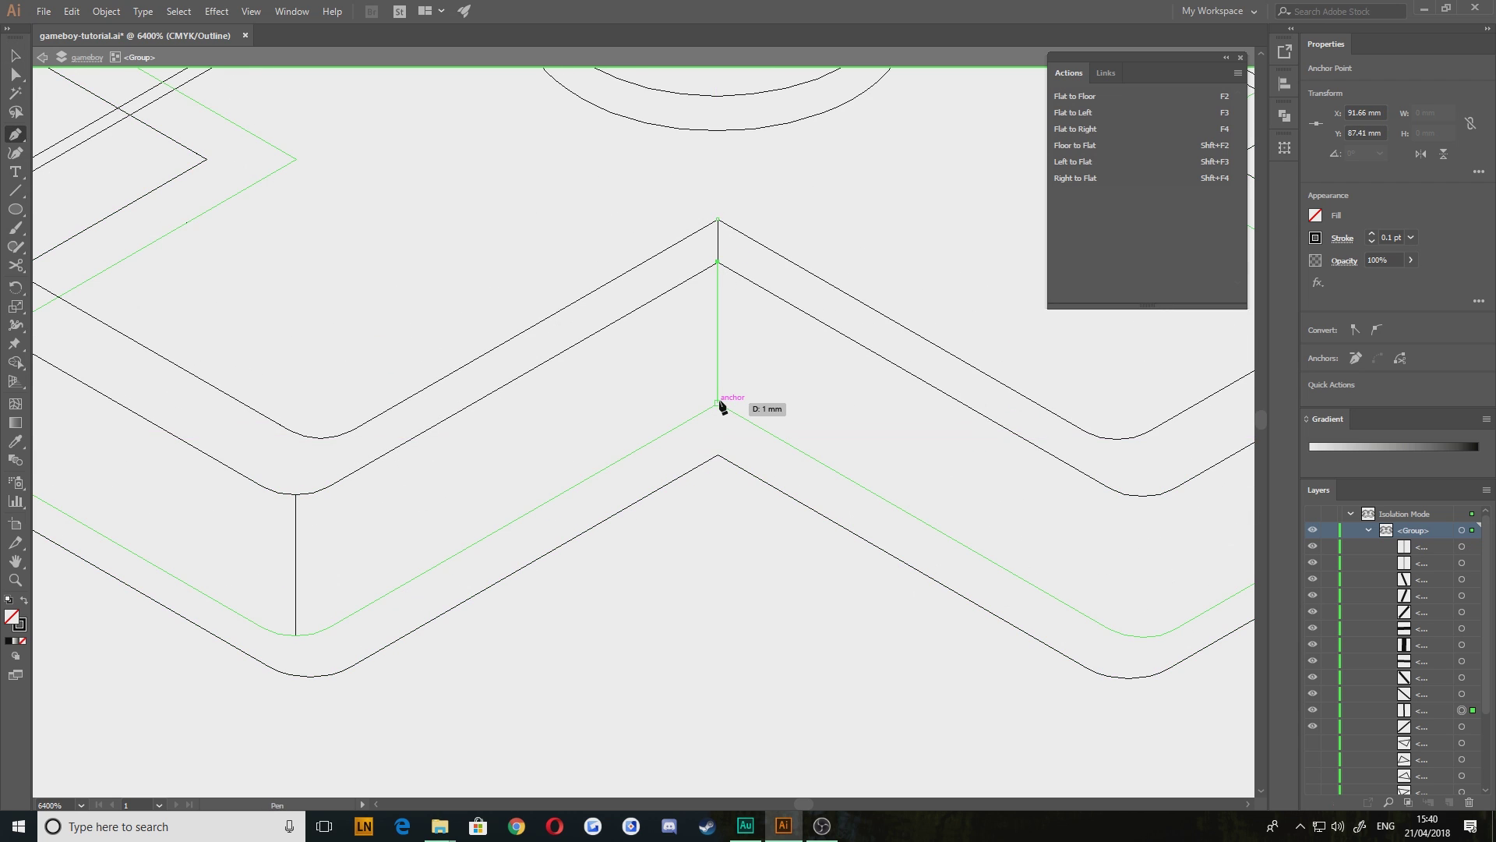
click(718, 403)
Draw a vertical Pen line about 1 mm long between the raised and inner base crosses at the lower-right arm's bottom rounded corner
drag(878, 523, 348, 375)
key(v)
click(399, 462)
key(p)
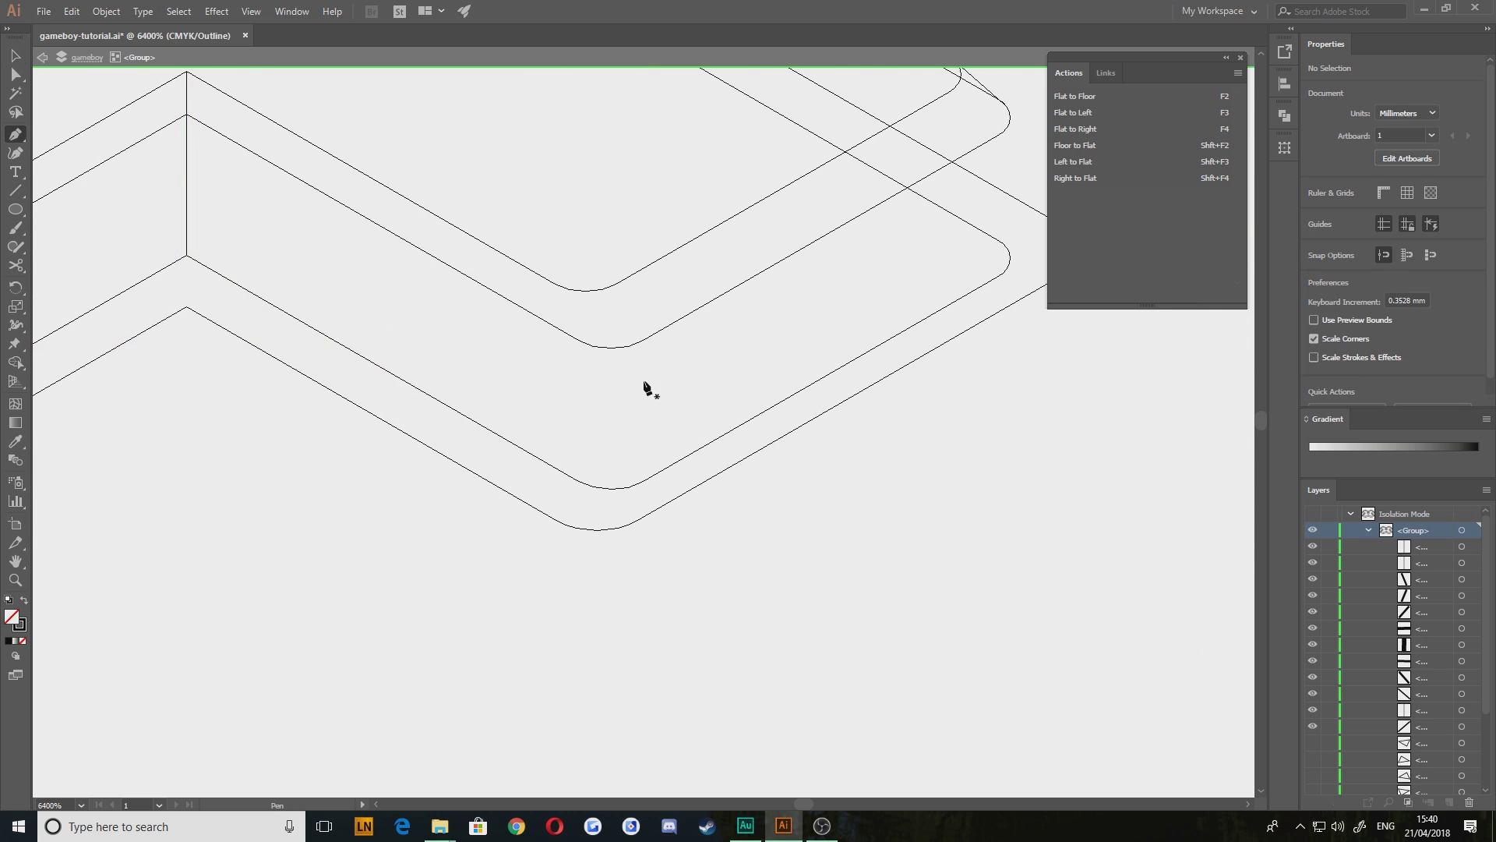
click(611, 347)
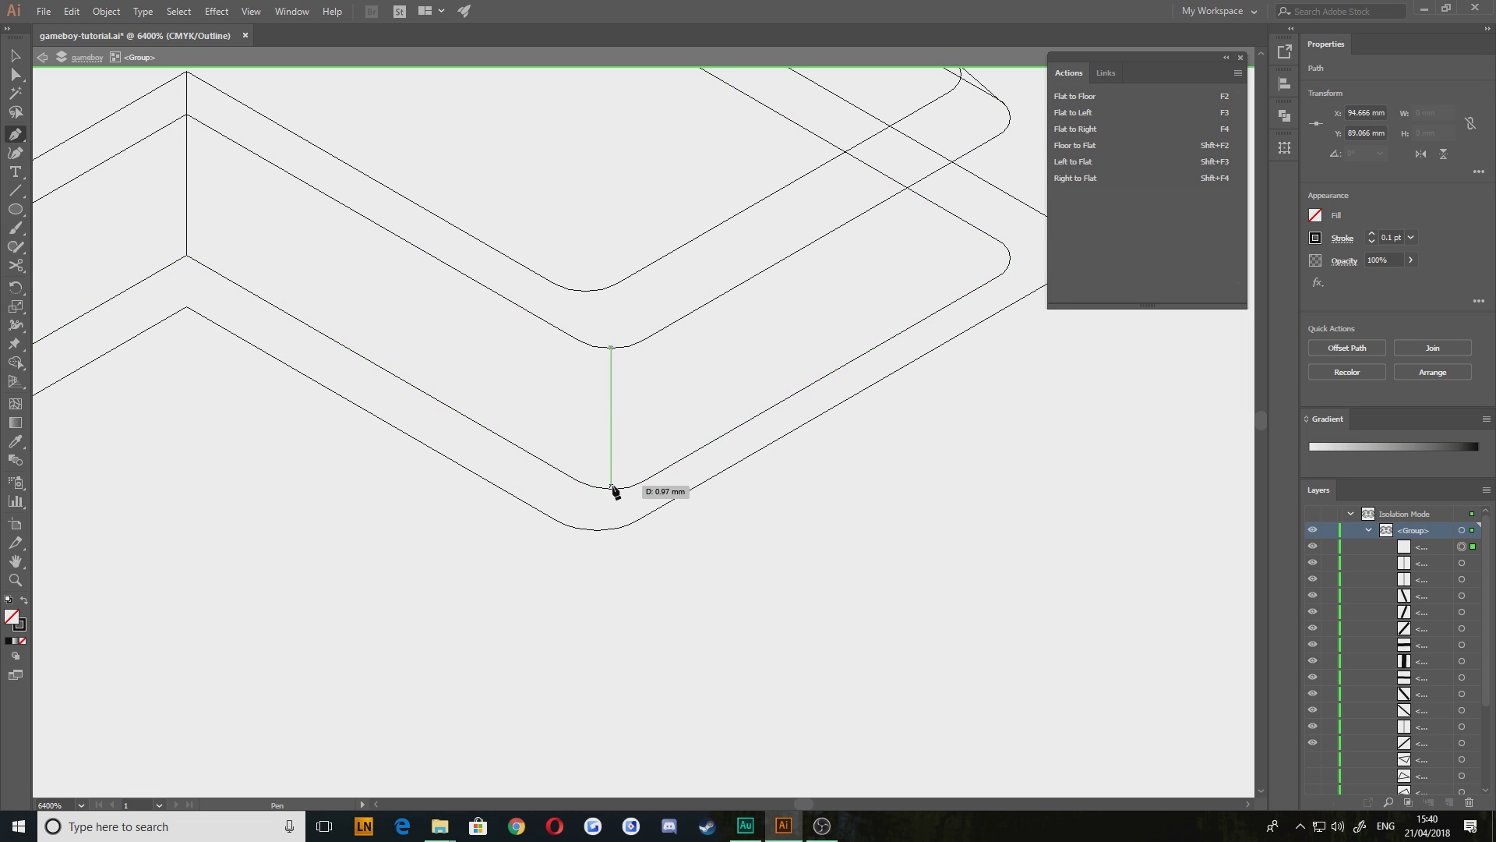
key(v)
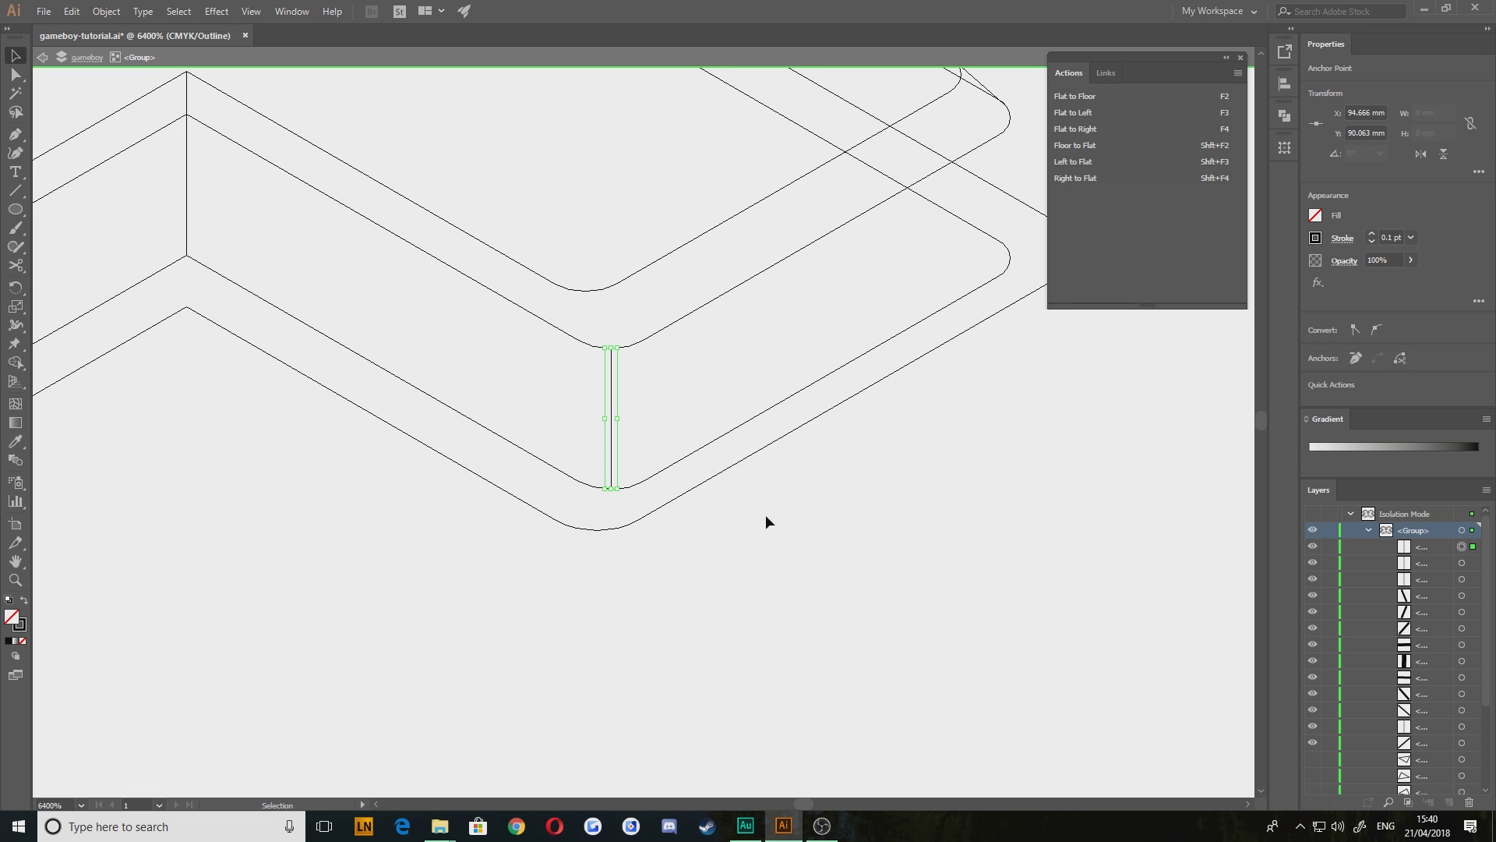
click(766, 514)
Draw a vertical Pen line from the raised cross to the inner base cross at the lower-right arm's right rounded corner
key(p)
drag(884, 246, 727, 399)
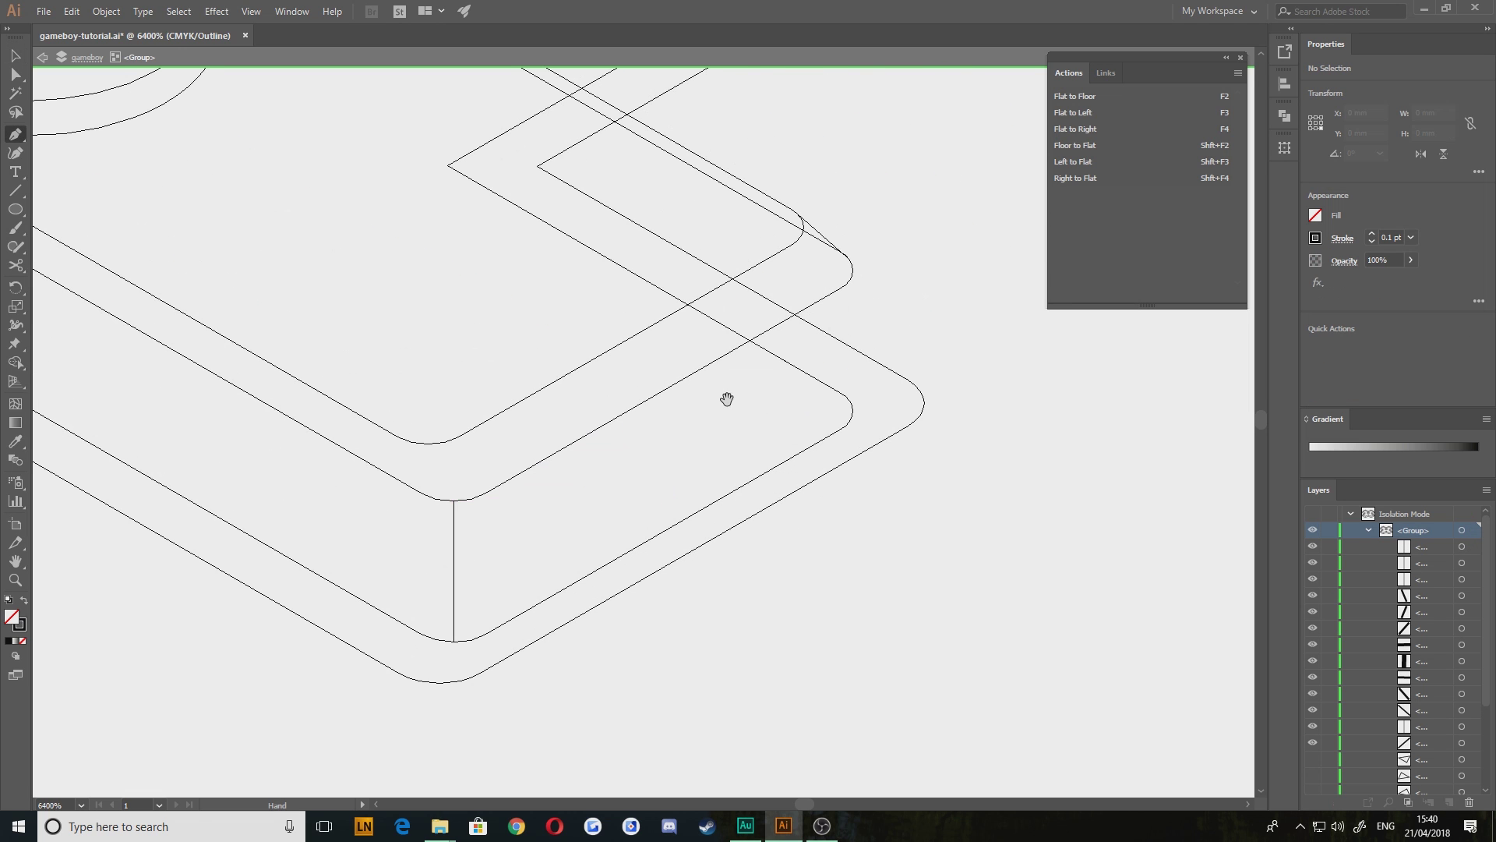
click(853, 270)
click(851, 411)
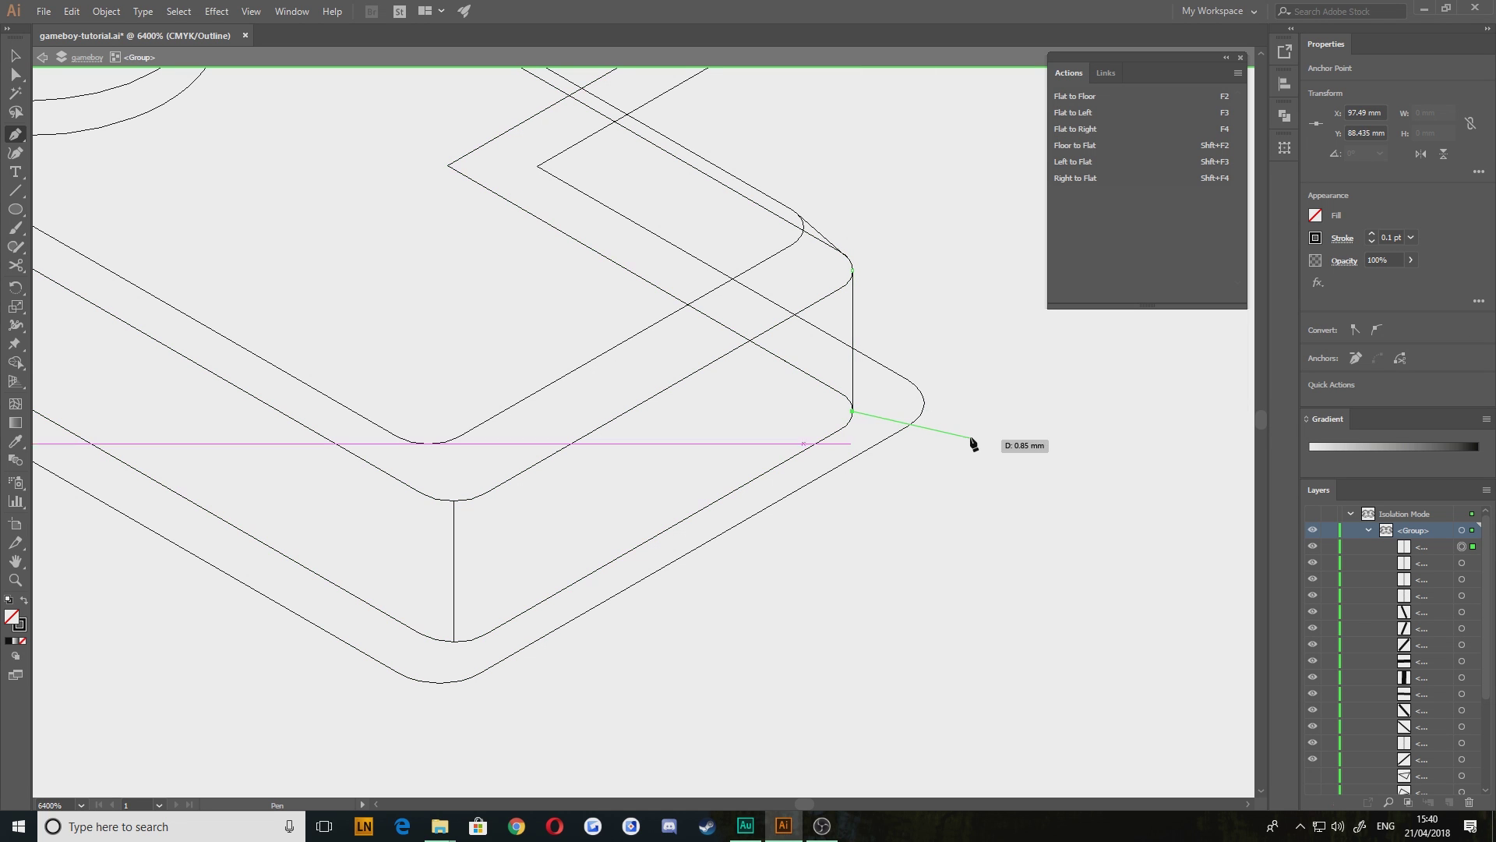
ctrl+click(984, 275)
Extend the right-hand notch's edge line about 1 mm straight down to the inner base cross's anchor
drag(831, 216, 829, 563)
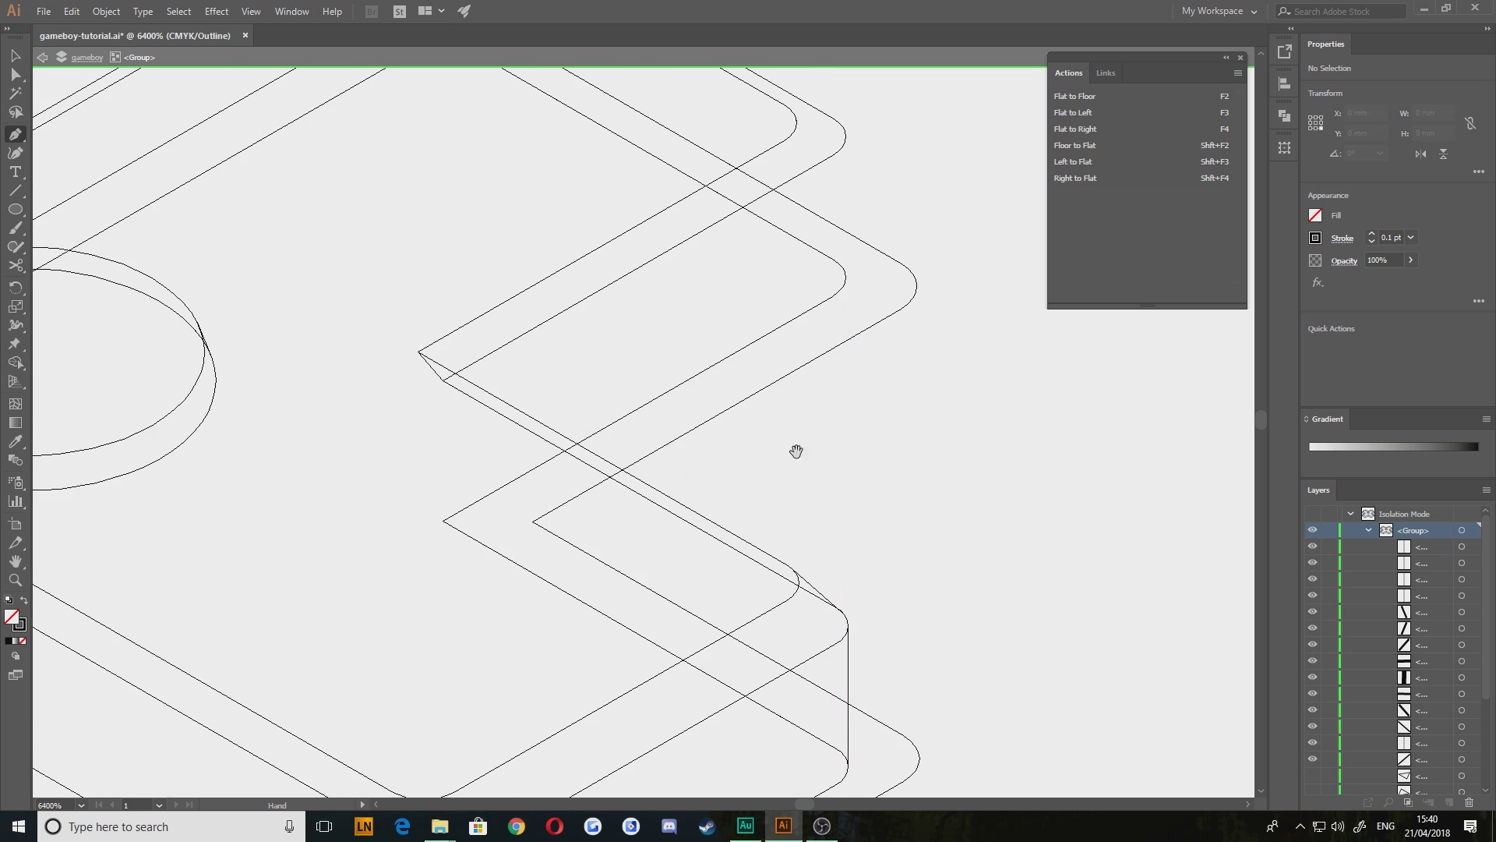
drag(488, 463, 723, 443)
click(677, 362)
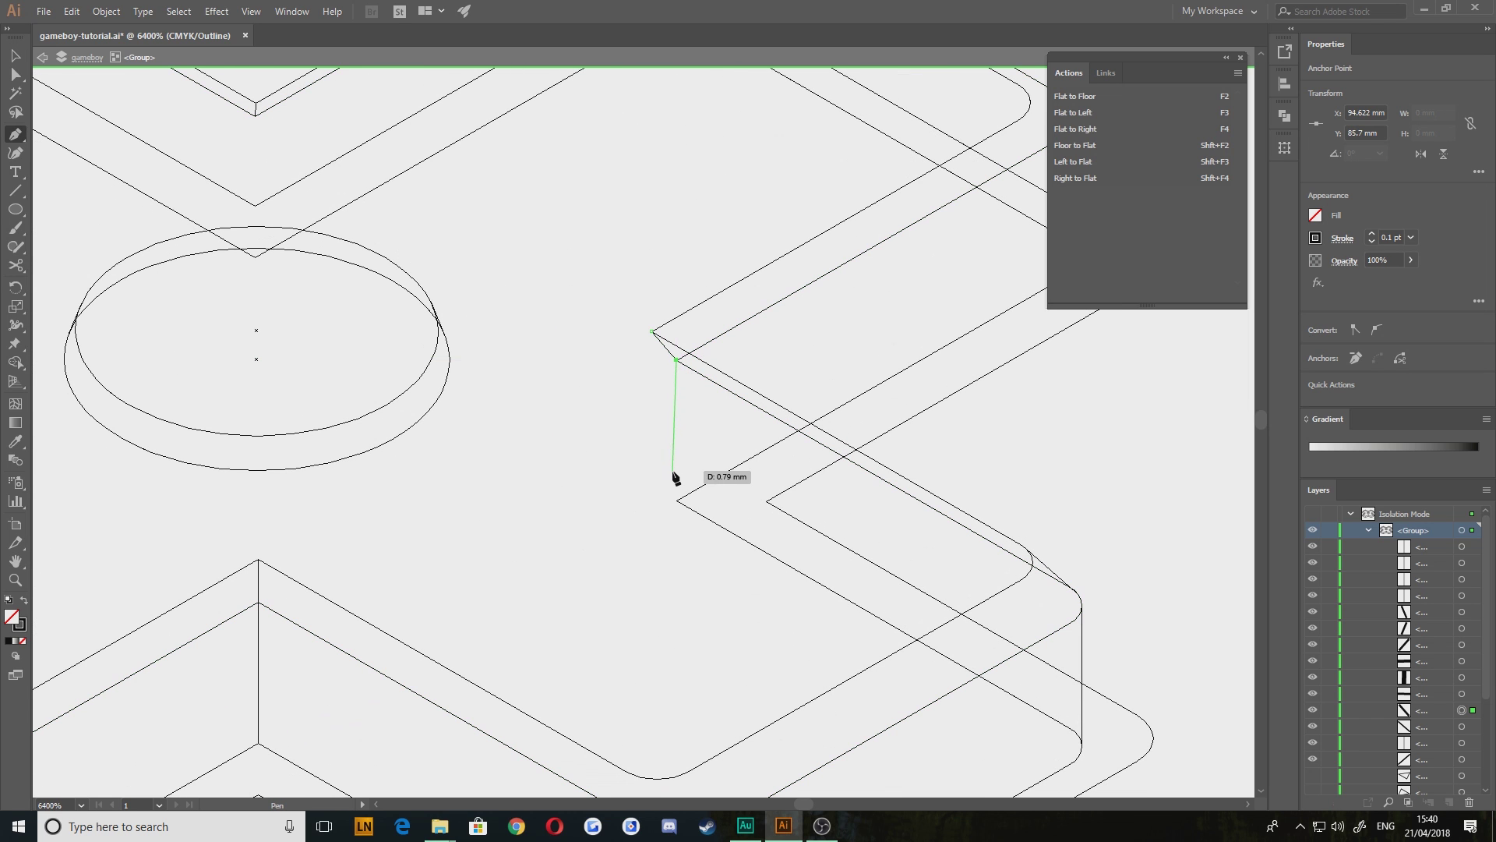
click(678, 501)
drag(904, 372, 589, 405)
key(v)
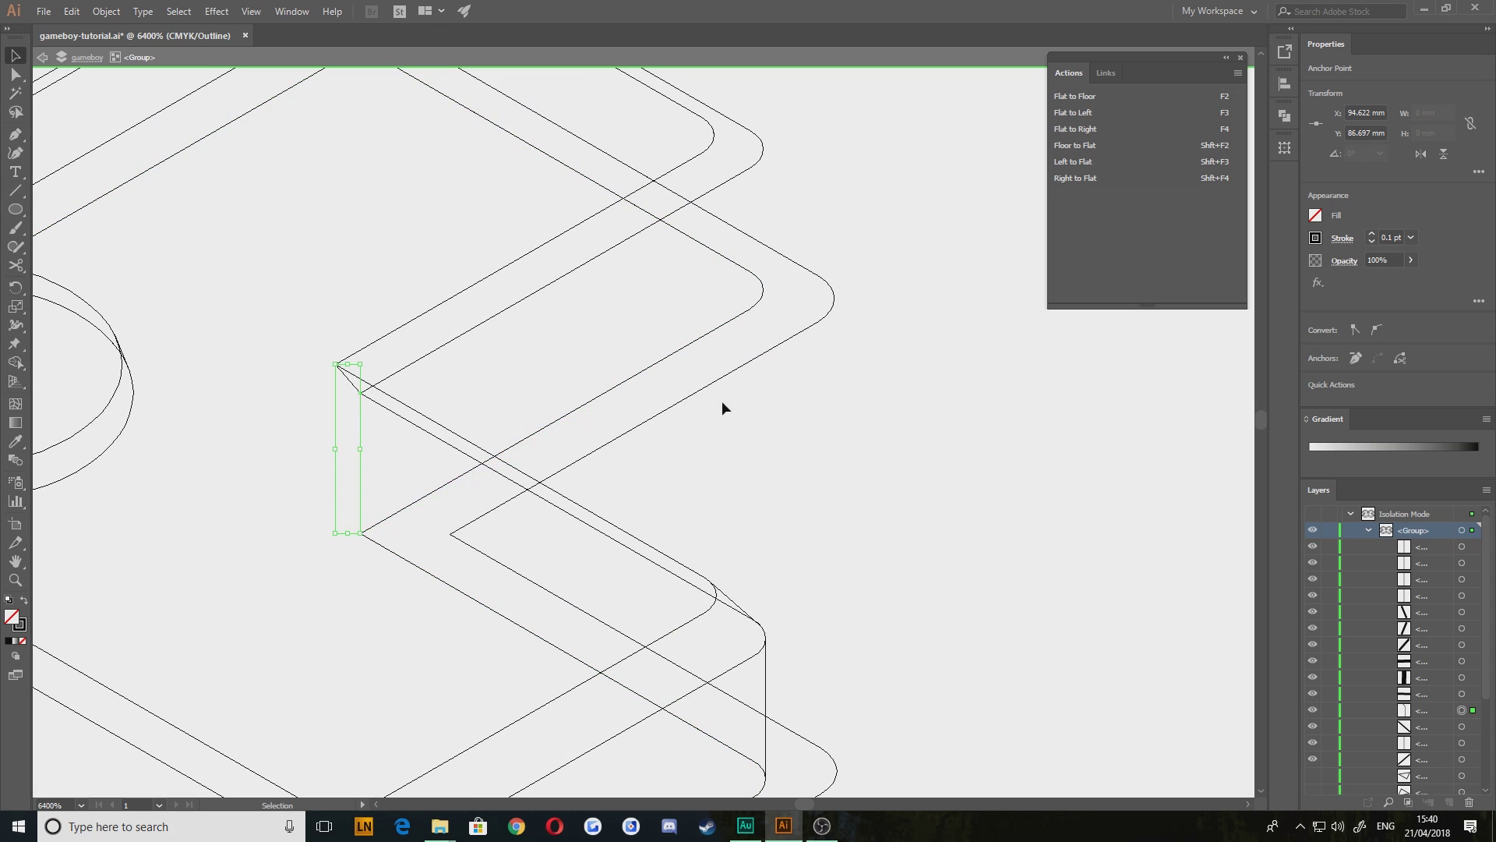
click(857, 392)
Join the raised and inner base crosses with a vertical Pen line about 1 mm long at the upper-right arm's right rounded corner
key(p)
drag(719, 228, 732, 324)
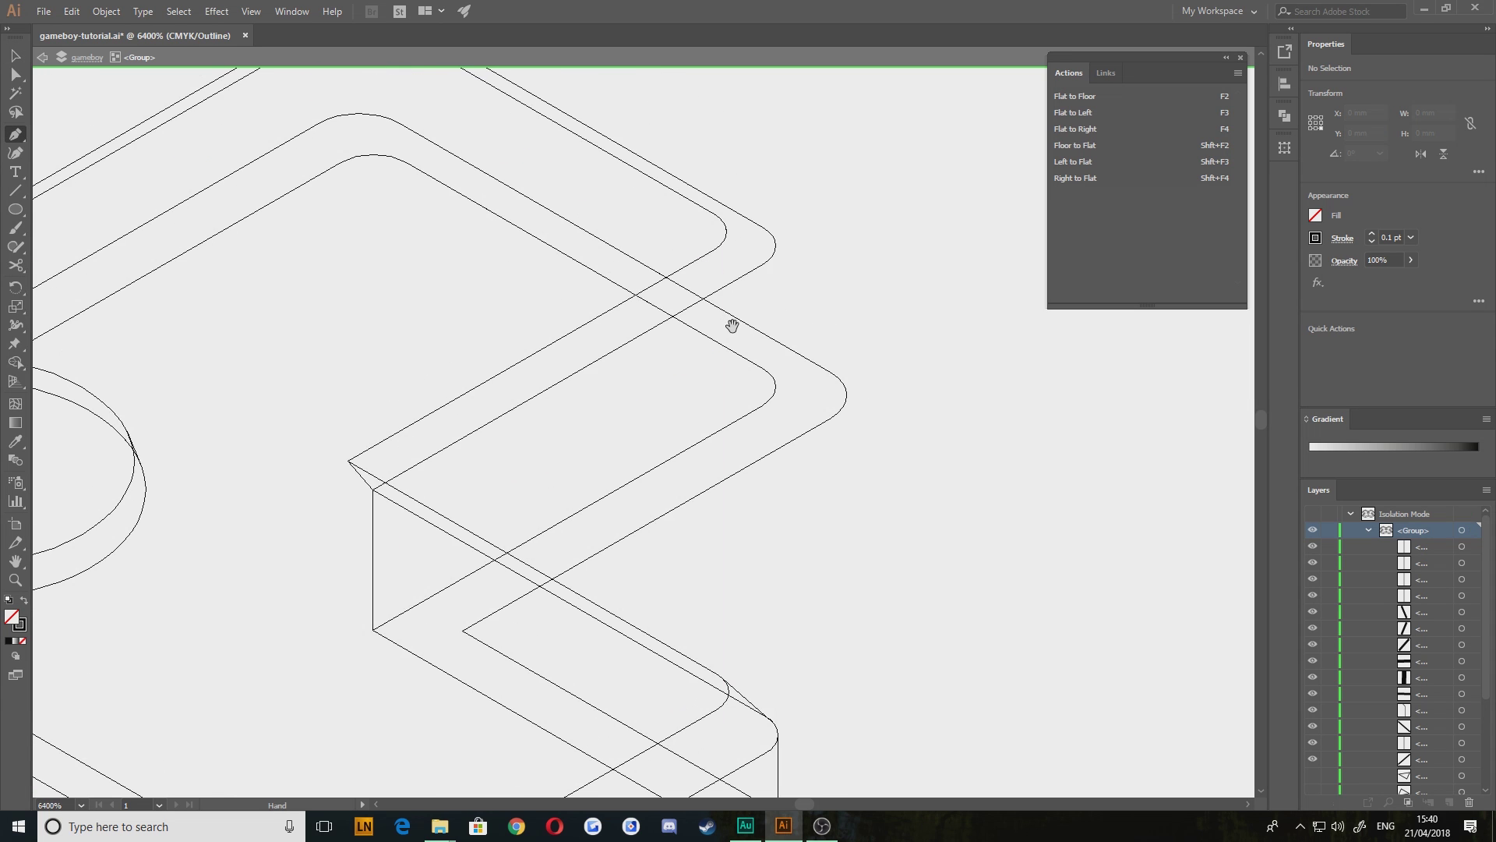
click(776, 246)
click(775, 390)
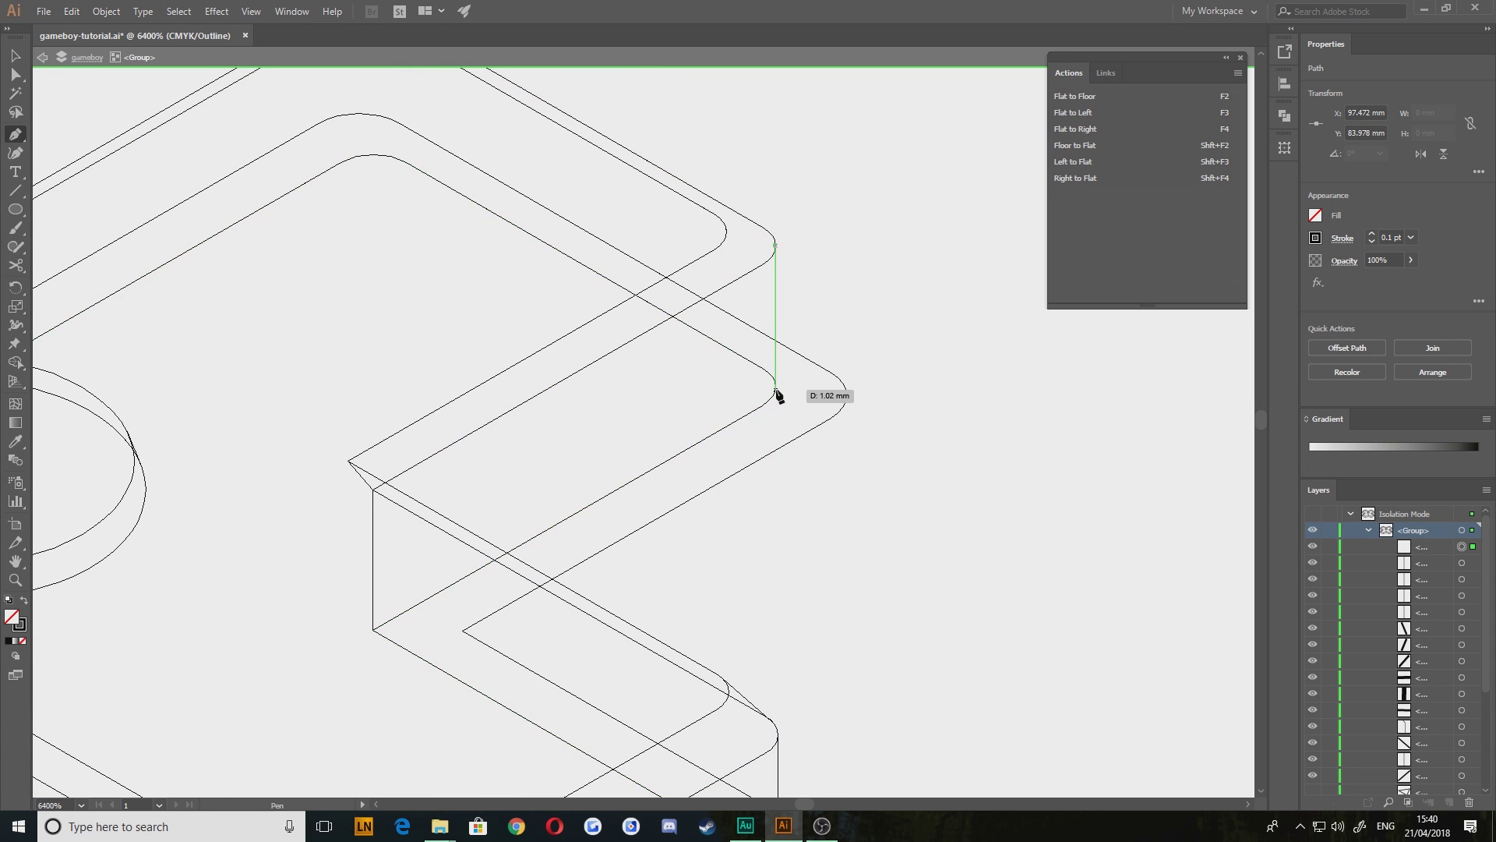
click(775, 387)
key(v)
drag(530, 247, 955, 472)
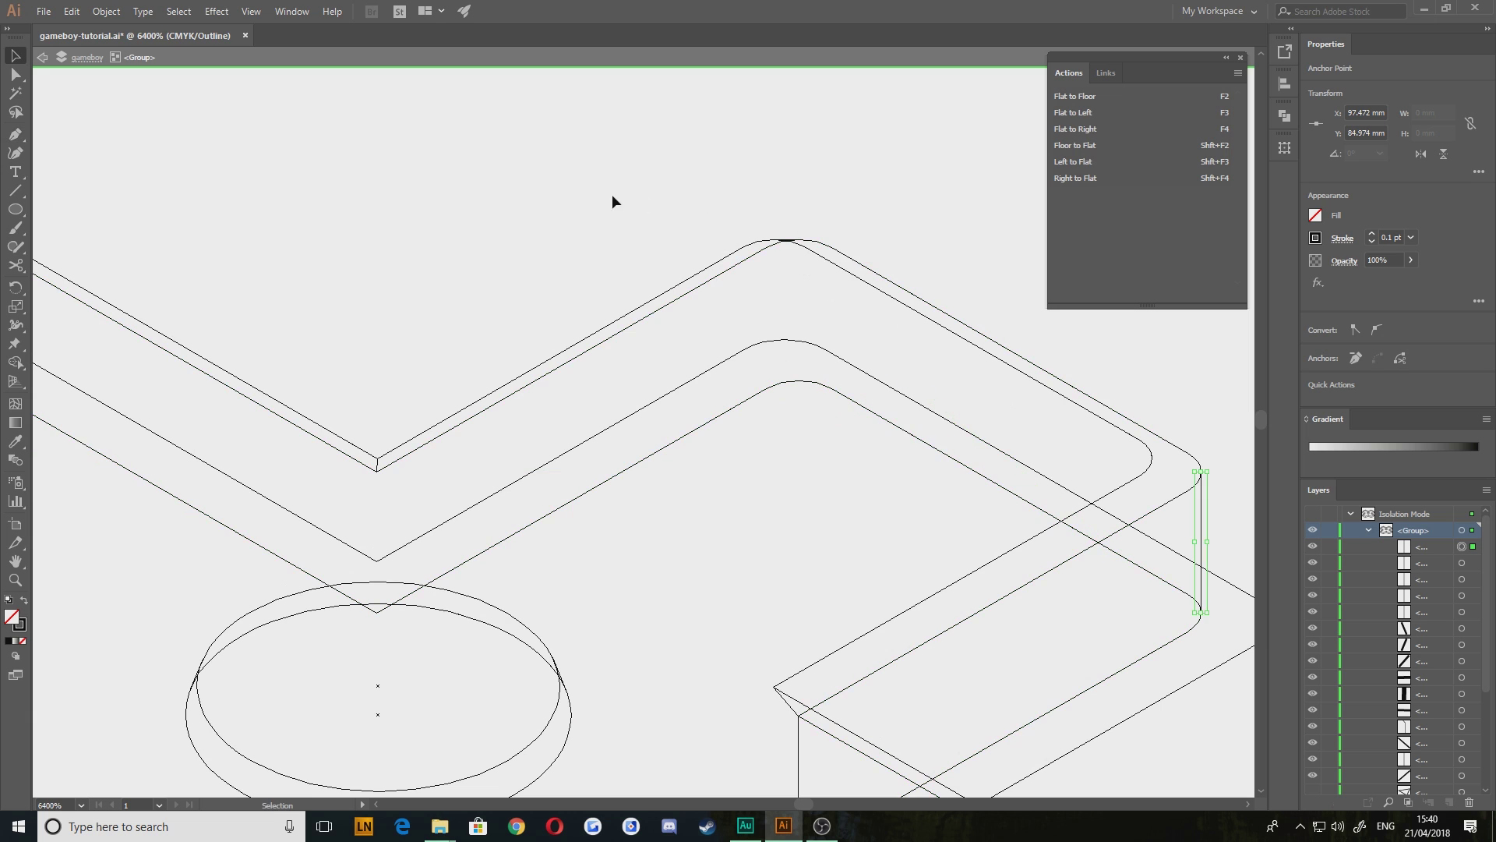
Draw a vertical Pen line about 1 mm long between the raised and inner base crosses at the upper-left arm's left rounded corner
click(612, 198)
key(p)
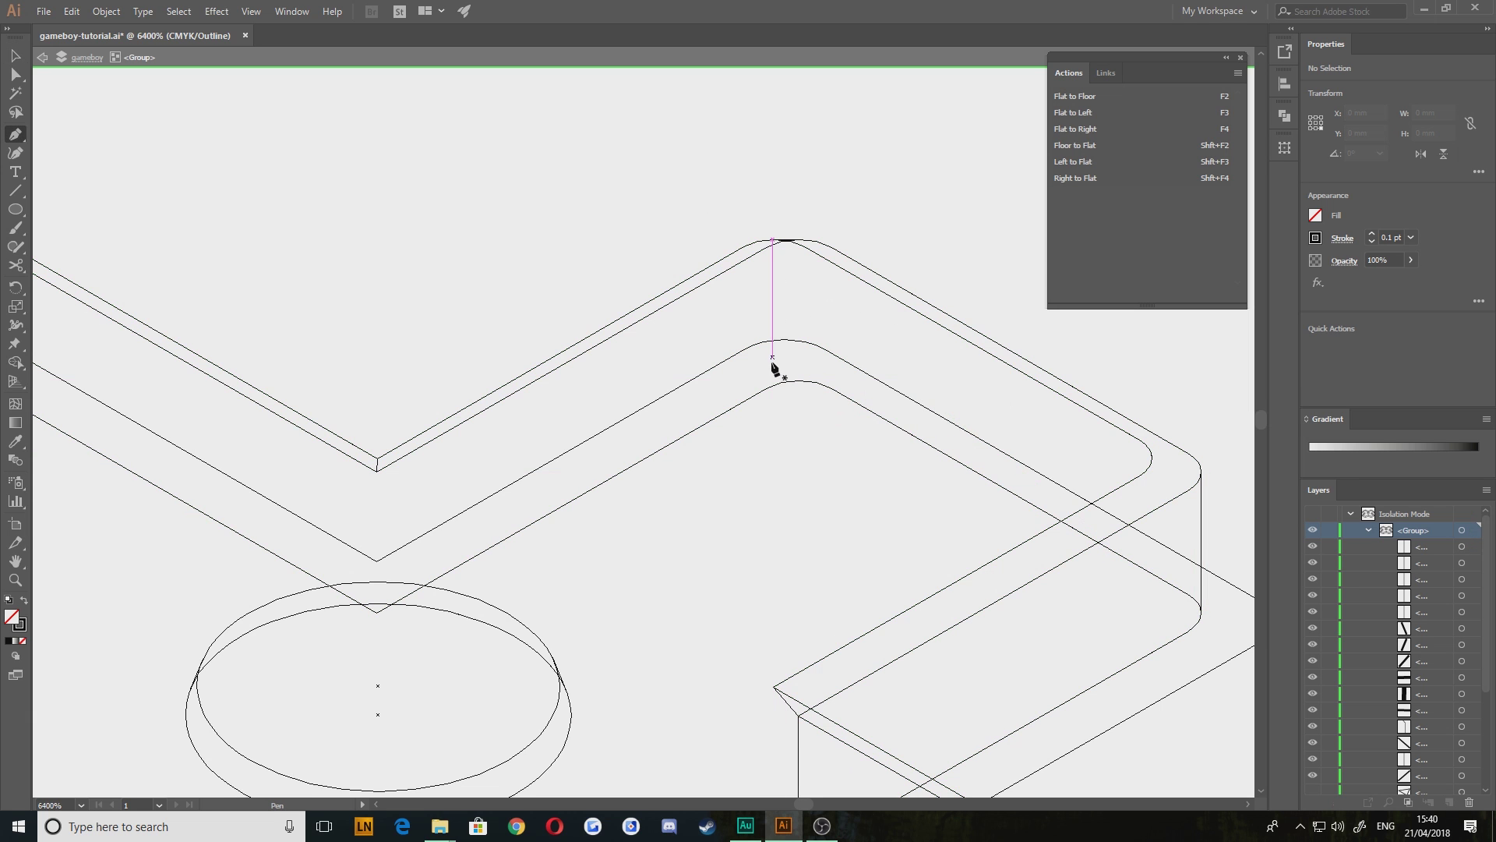
drag(405, 516, 855, 432)
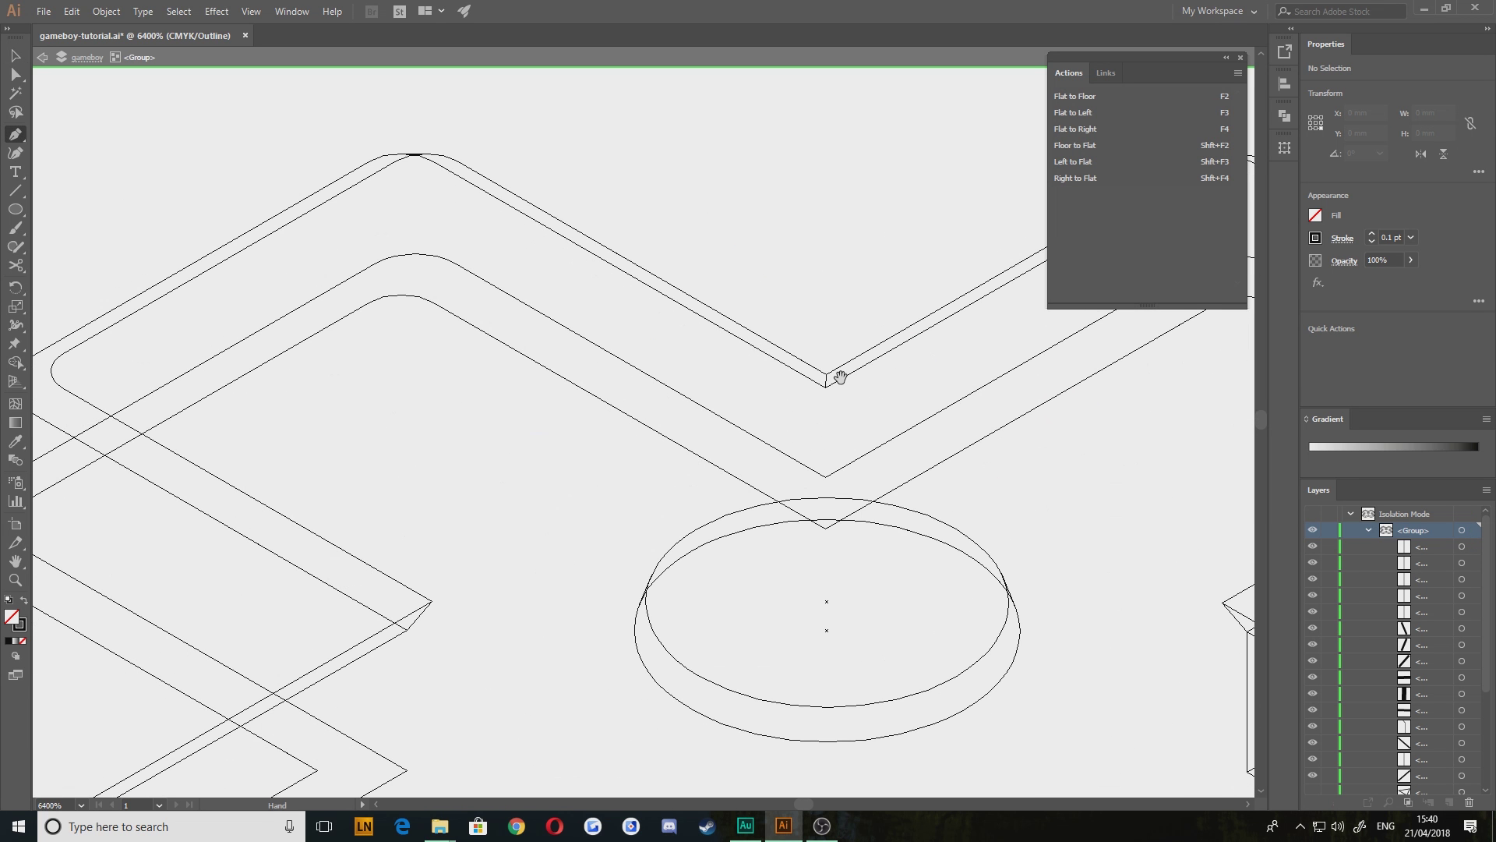
drag(319, 463, 685, 458)
drag(561, 461, 926, 238)
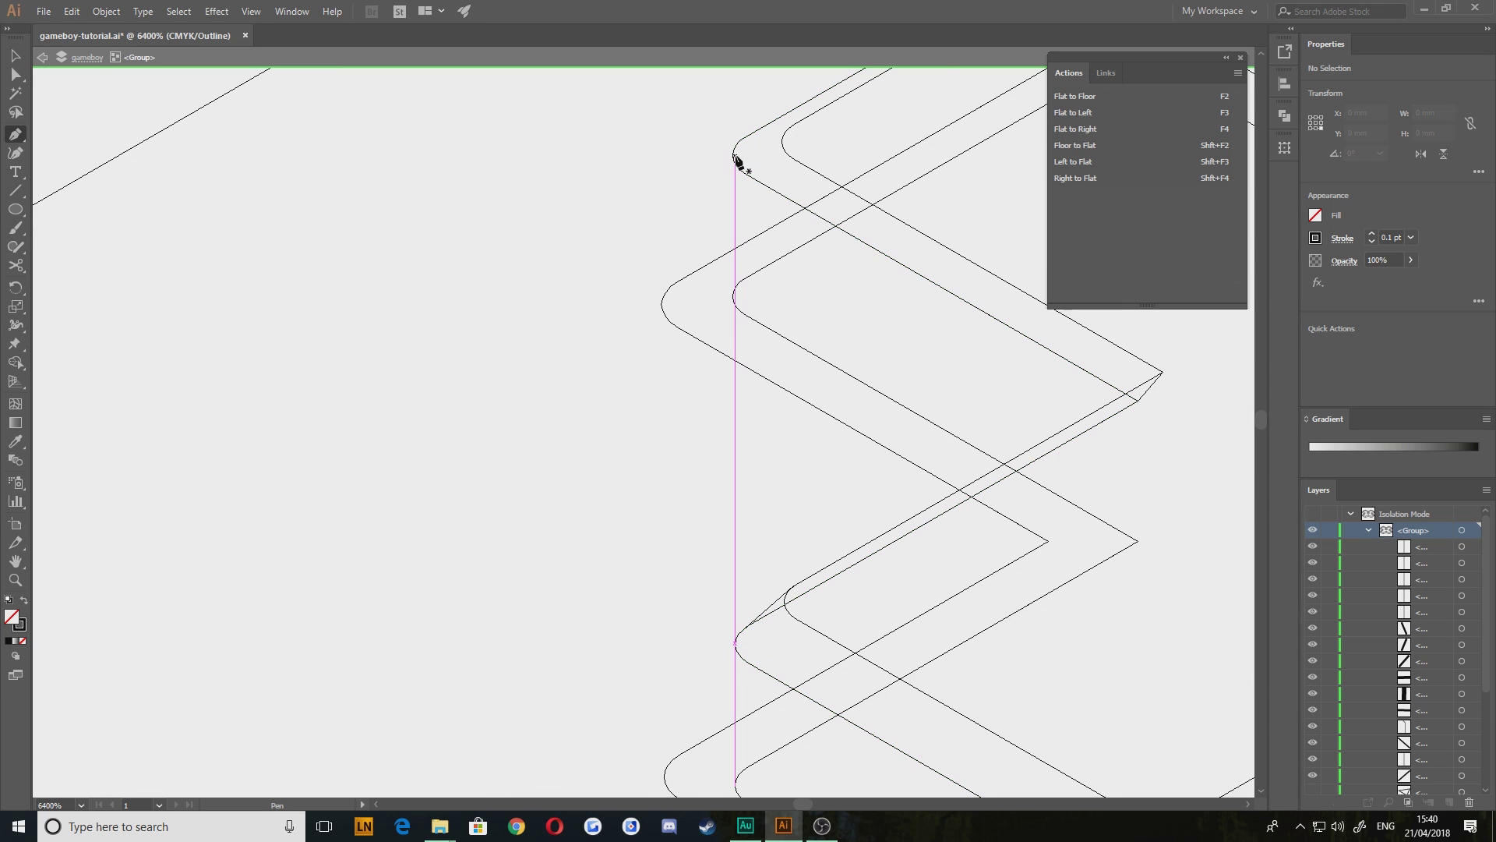
click(733, 157)
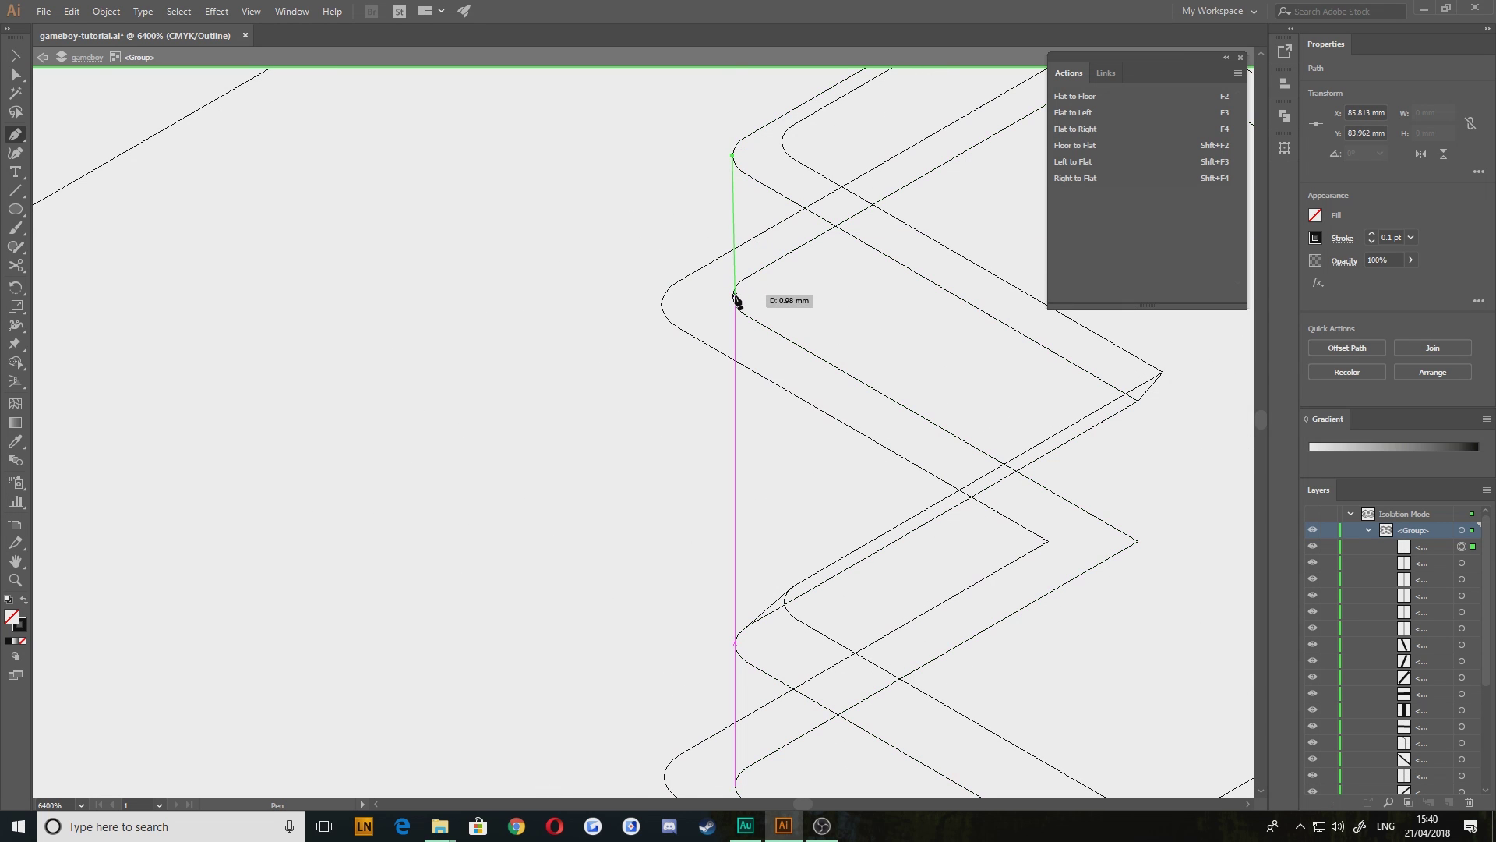
click(732, 297)
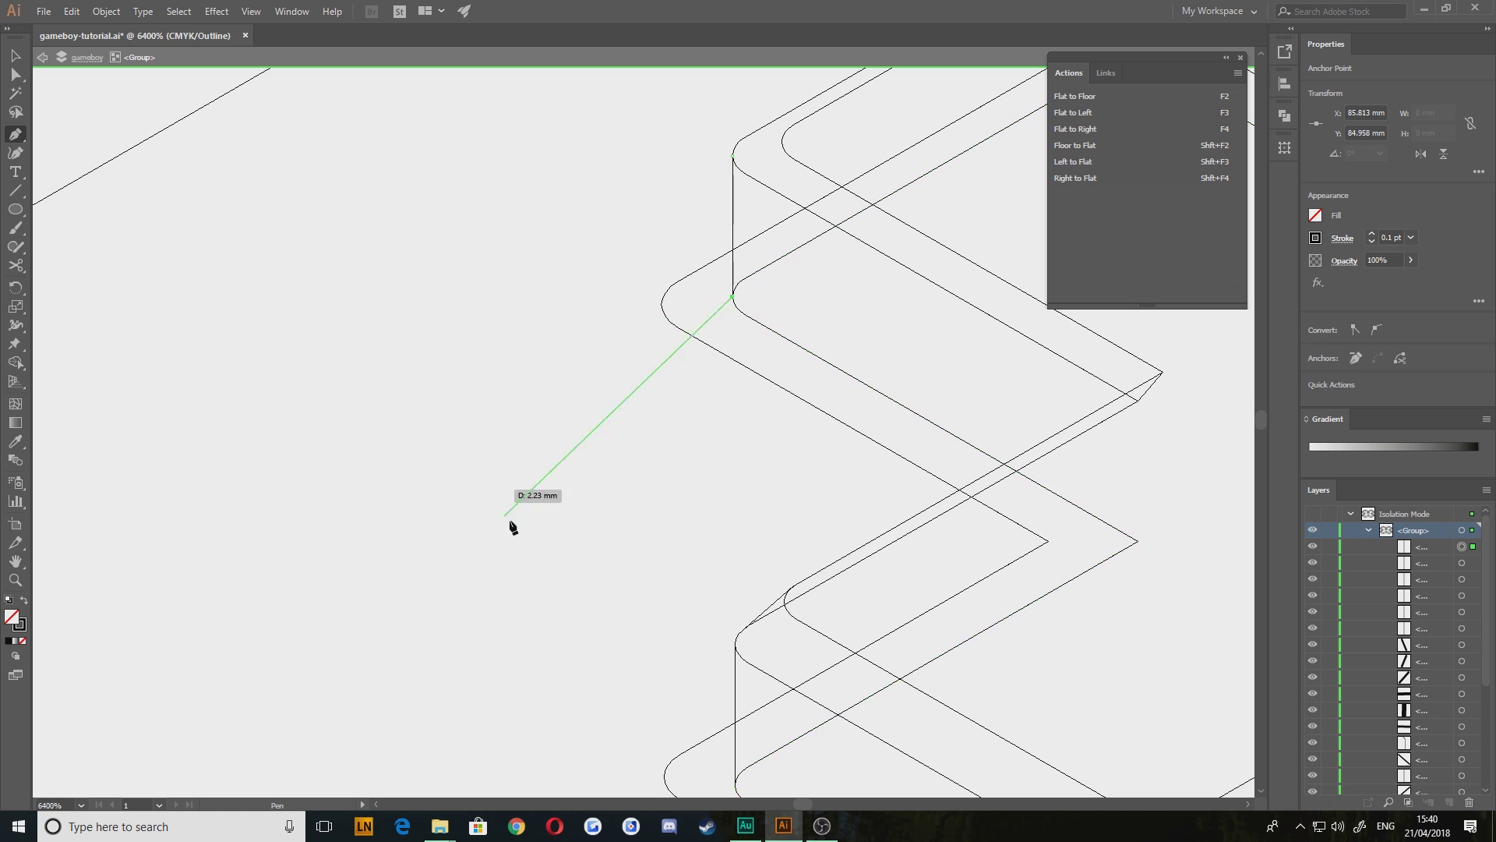
drag(657, 589, 539, 362)
key(b)
key(v)
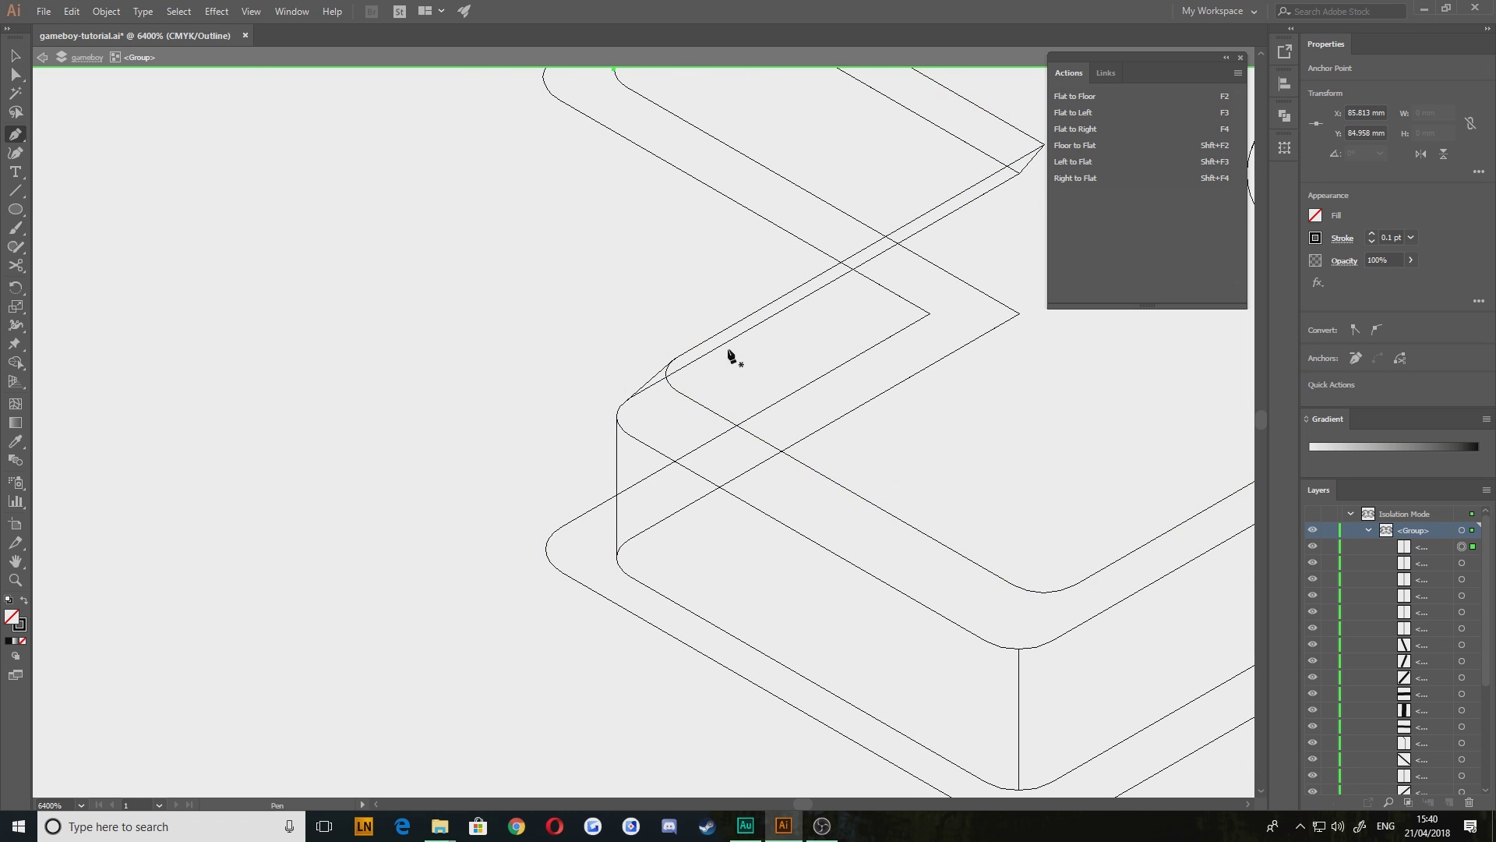
Select the outermost base cross outline around the D-pad and hide it
drag(729, 352, 575, 393)
drag(402, 595, 576, 419)
scroll(695, 419, down, 3)
drag(803, 469, 563, 558)
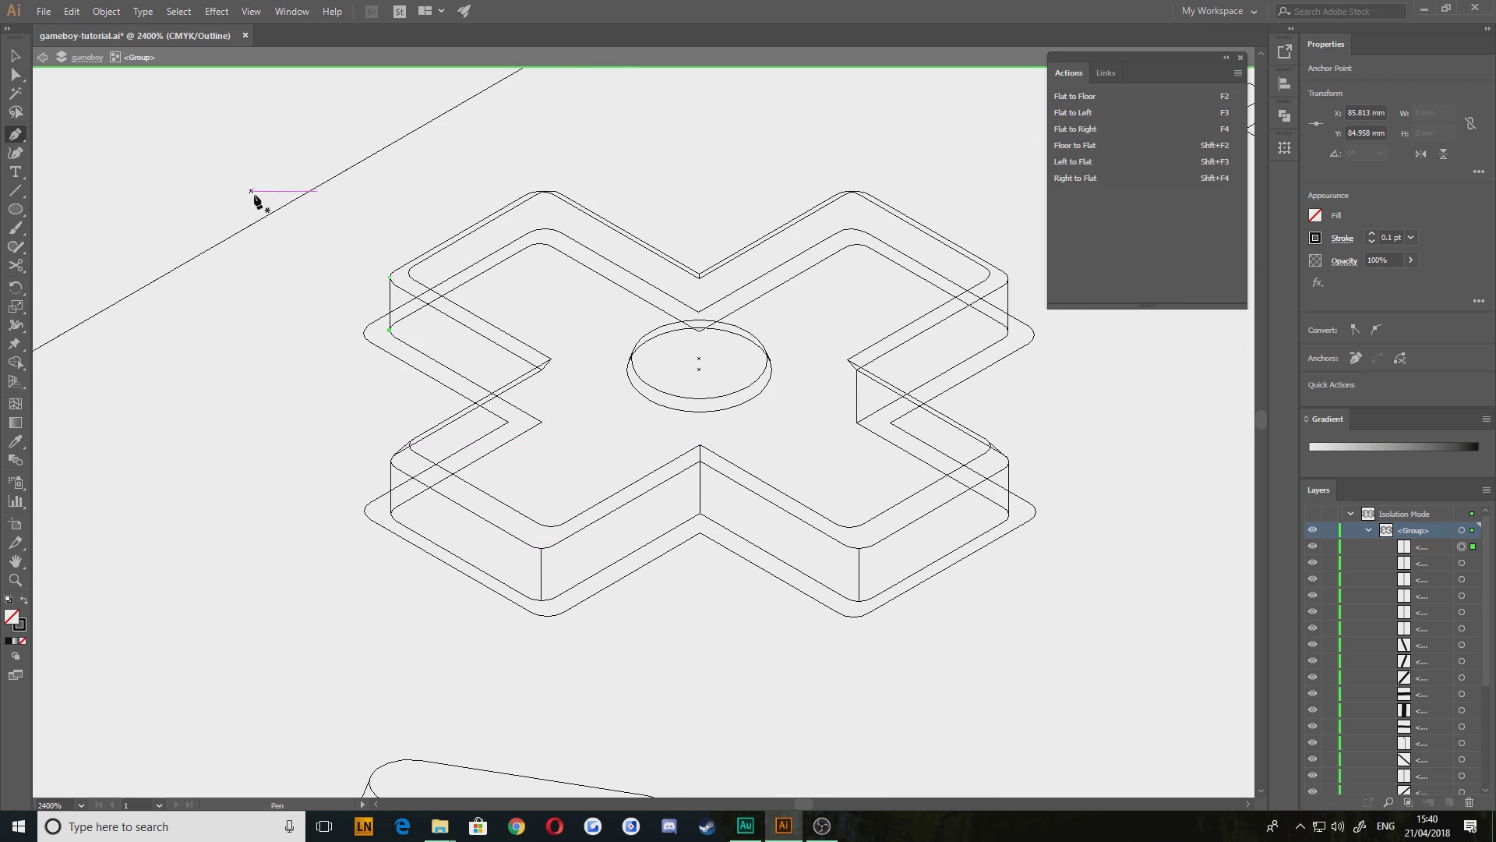
click(360, 517)
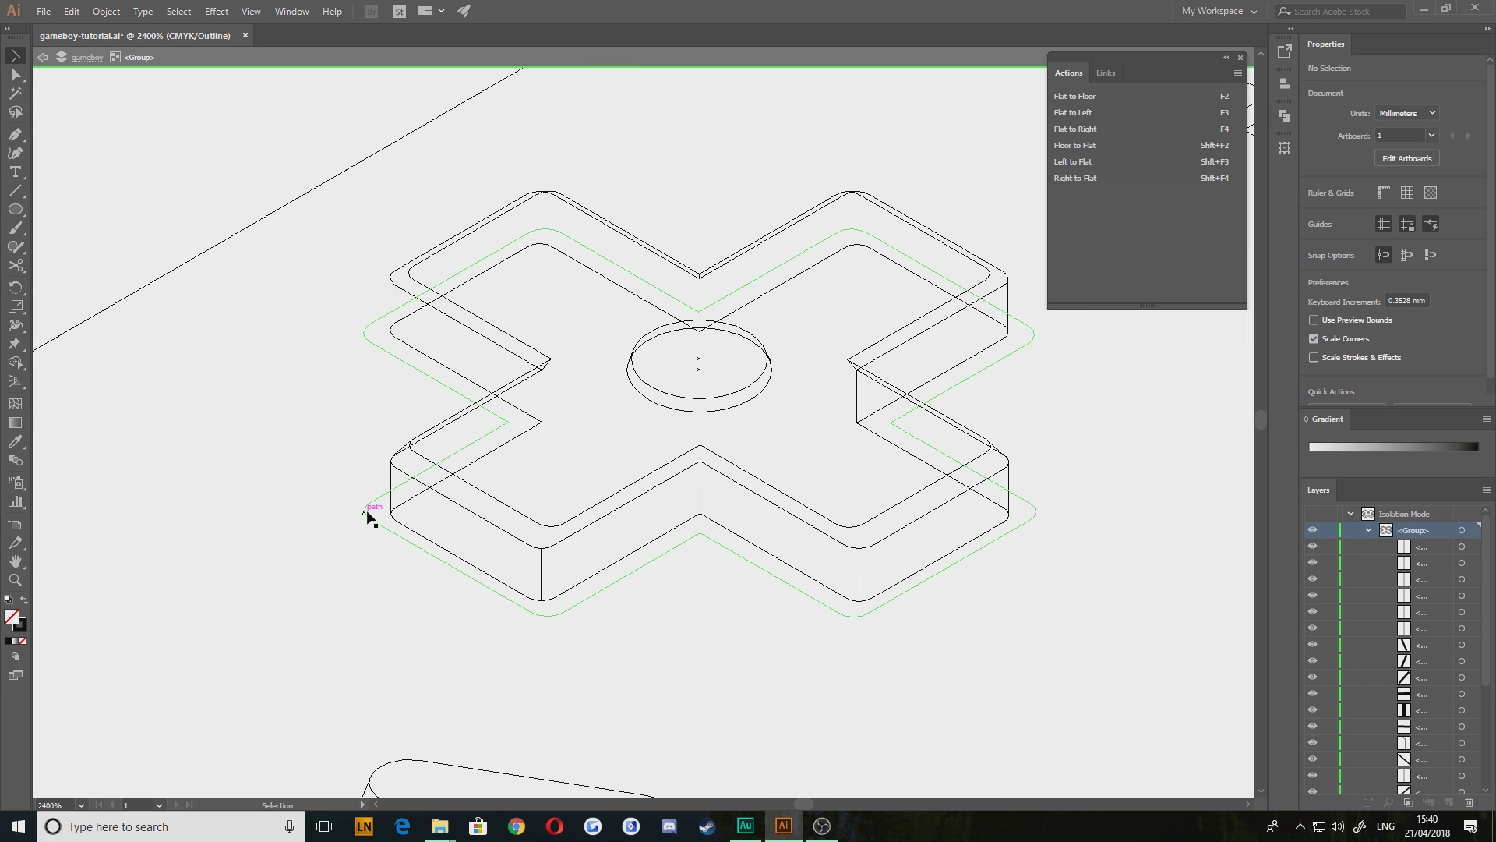
click(367, 510)
scroll(1391, 645, down, 5)
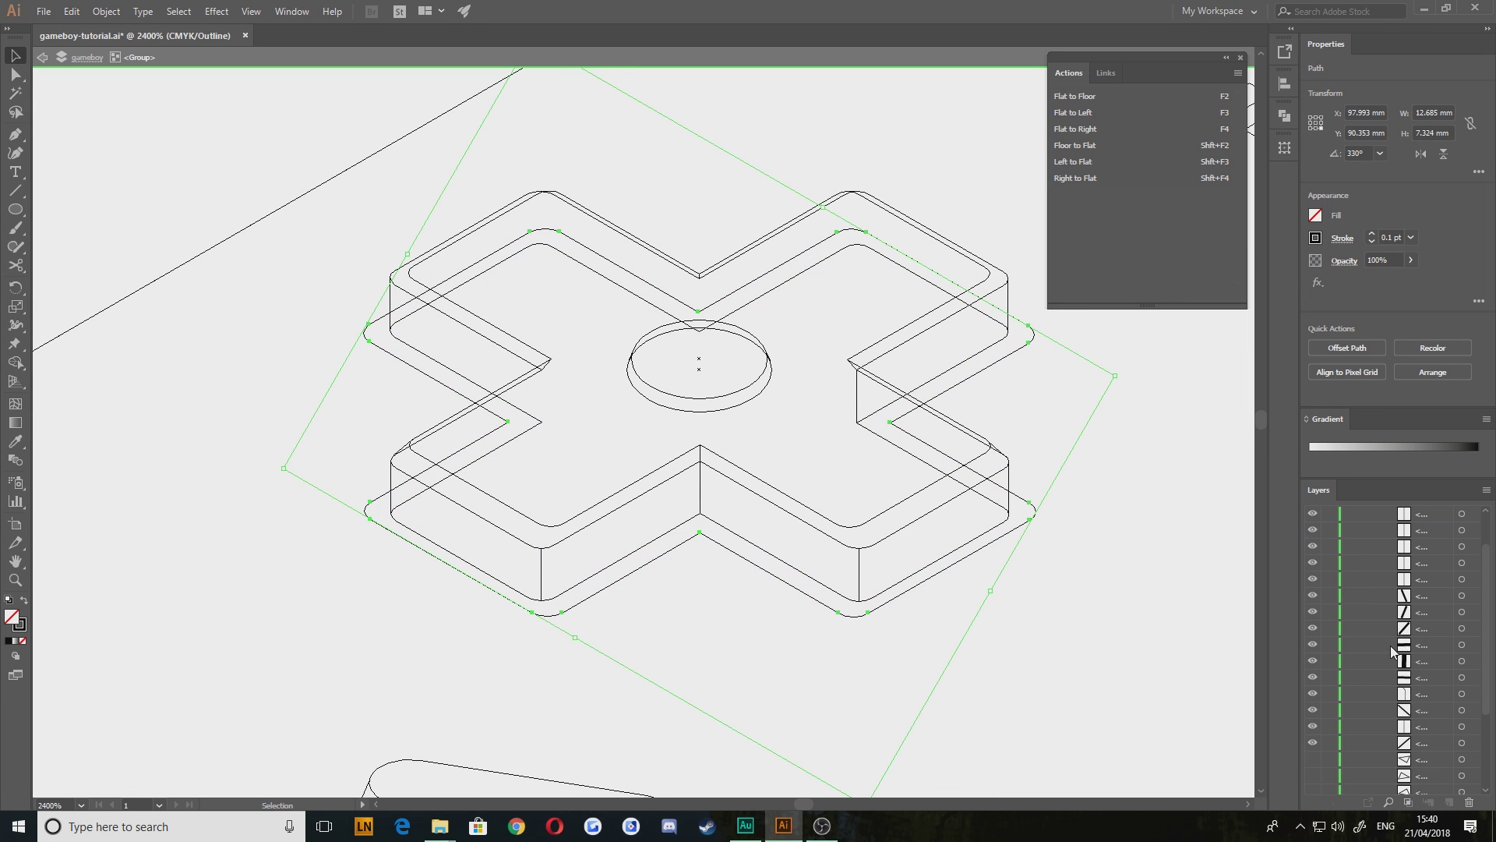
click(1312, 787)
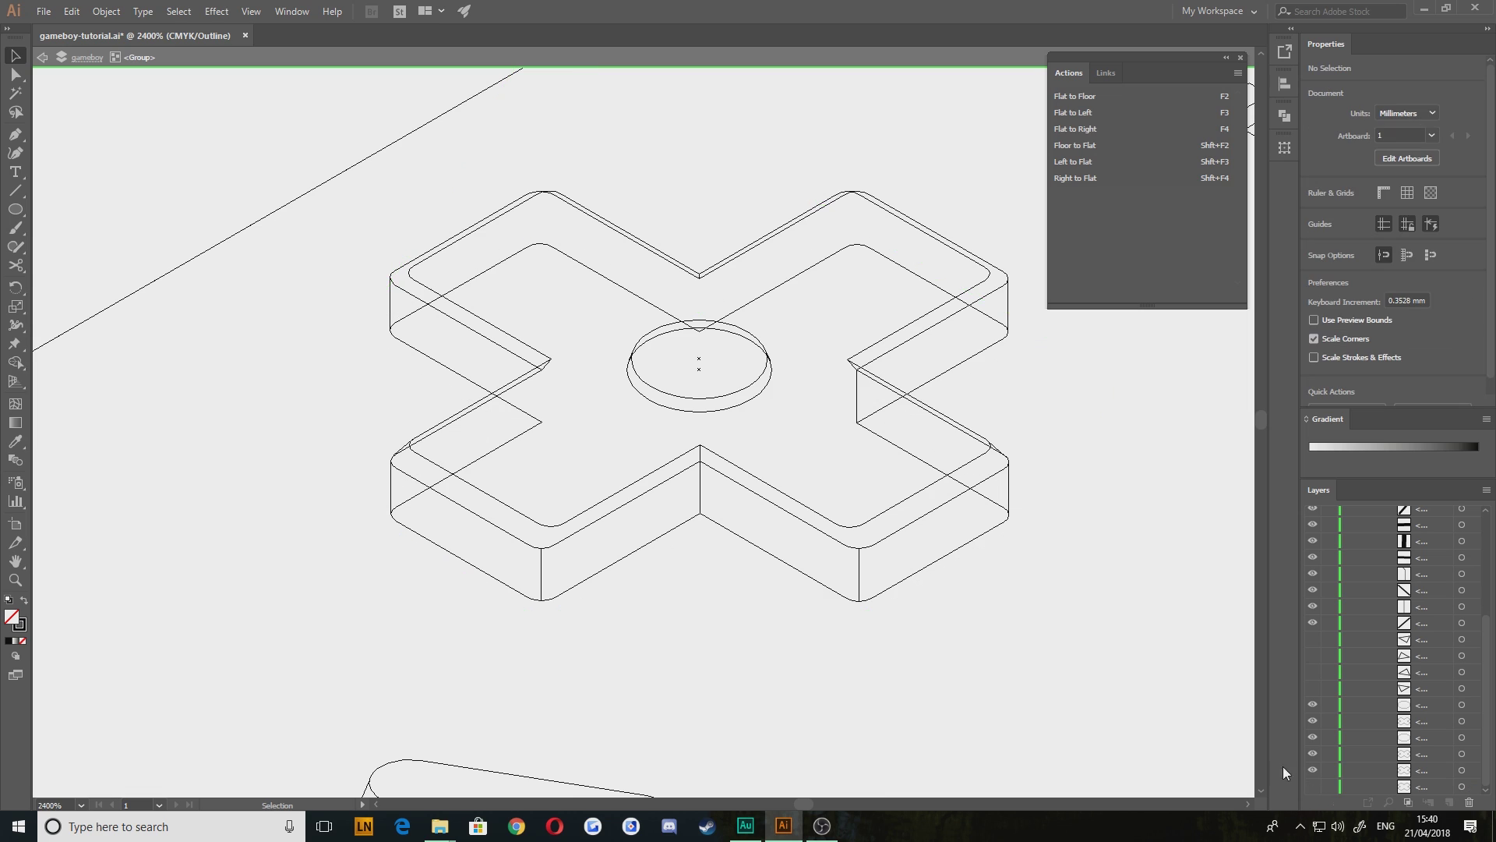
Select all visible D-pad paths and merge the overlapping regions of the central circle's top face with Shape Builder
drag(1078, 699, 804, 682)
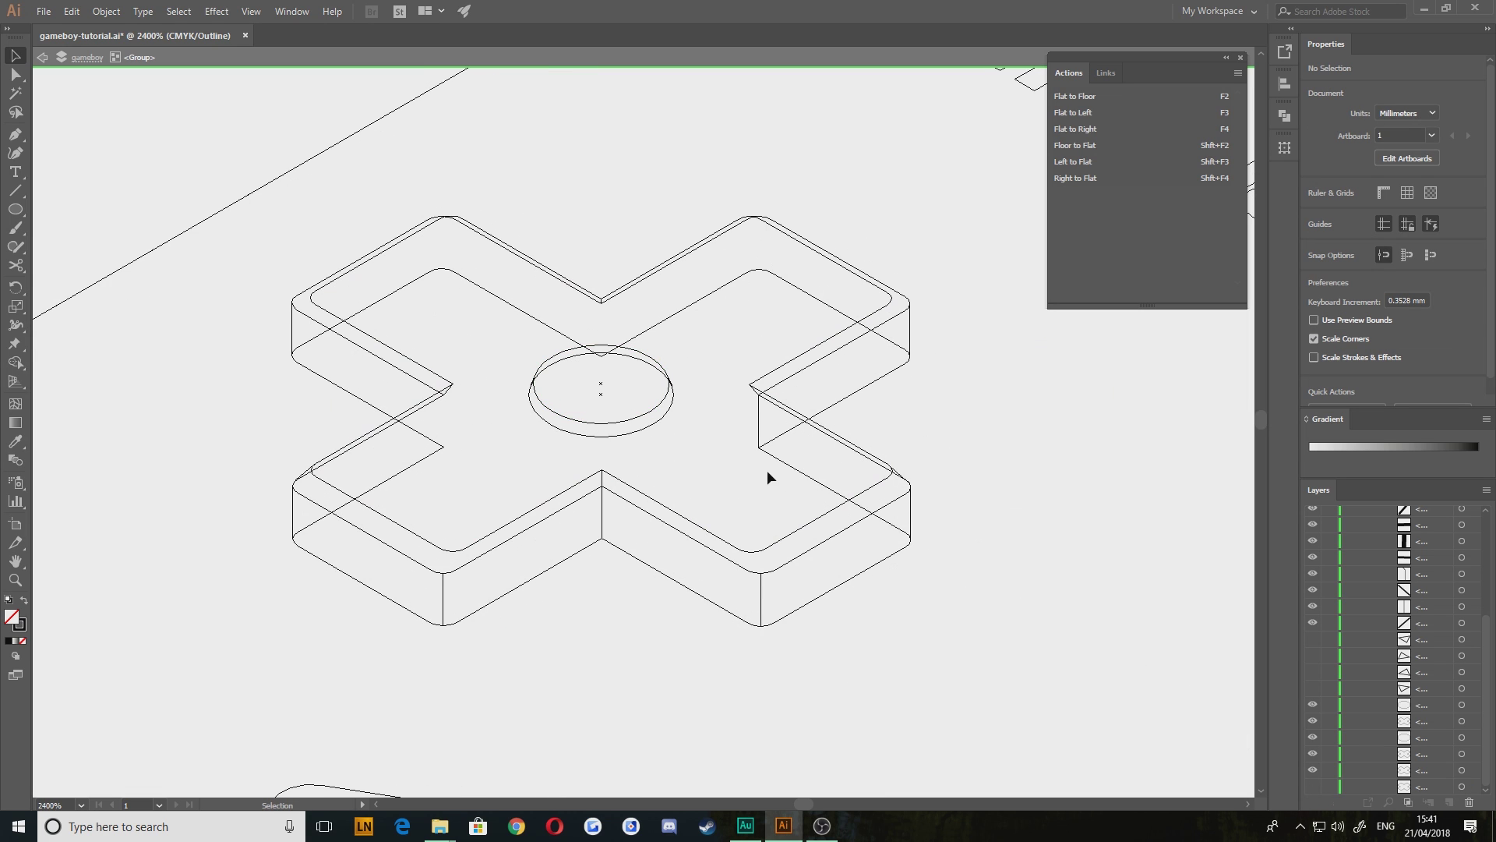
drag(1008, 674, 363, 260)
drag(277, 215, 274, 207)
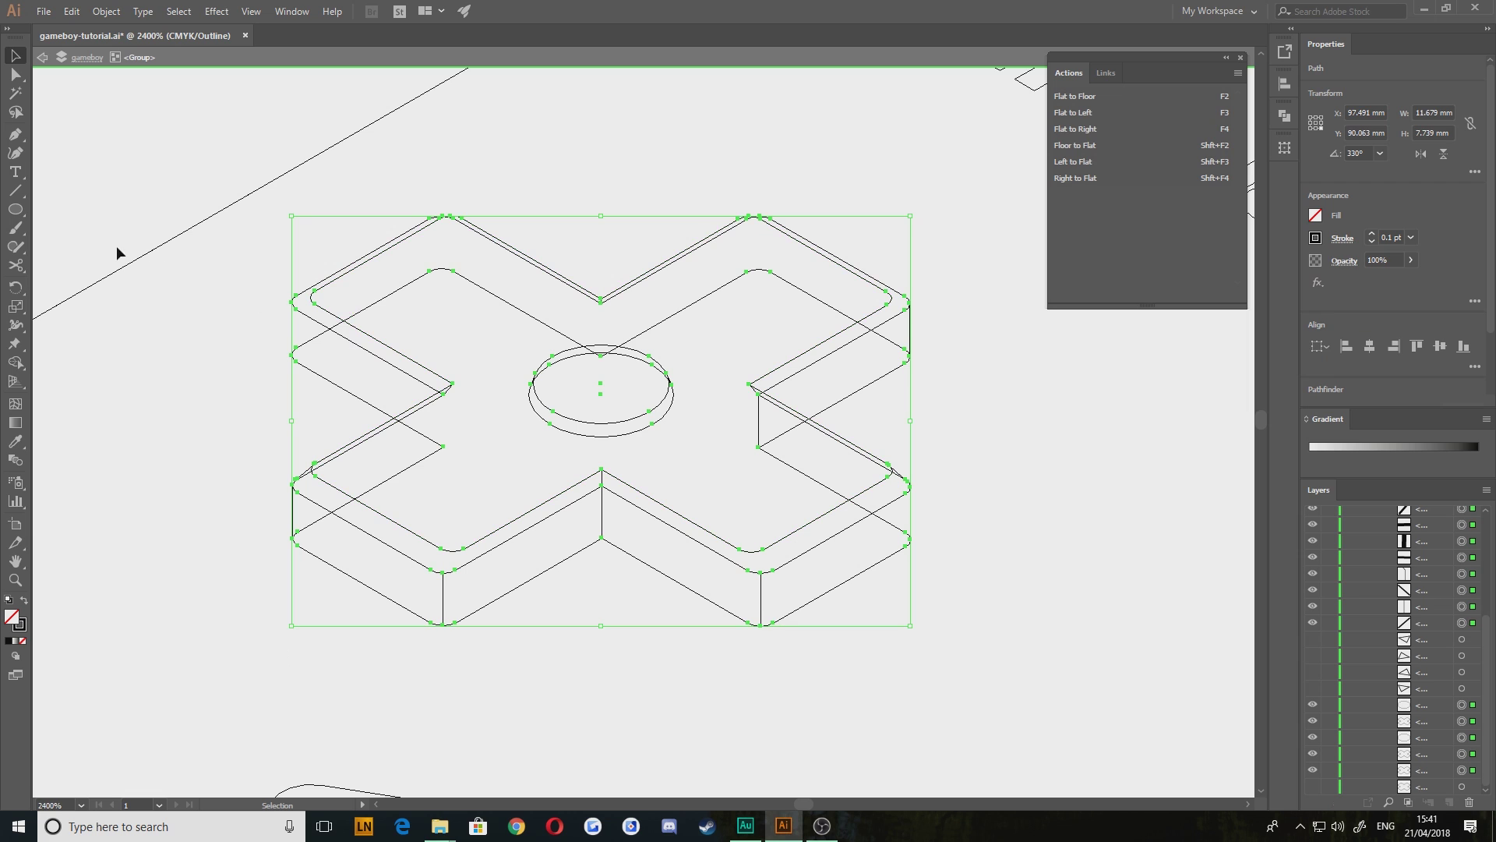
click(15, 362)
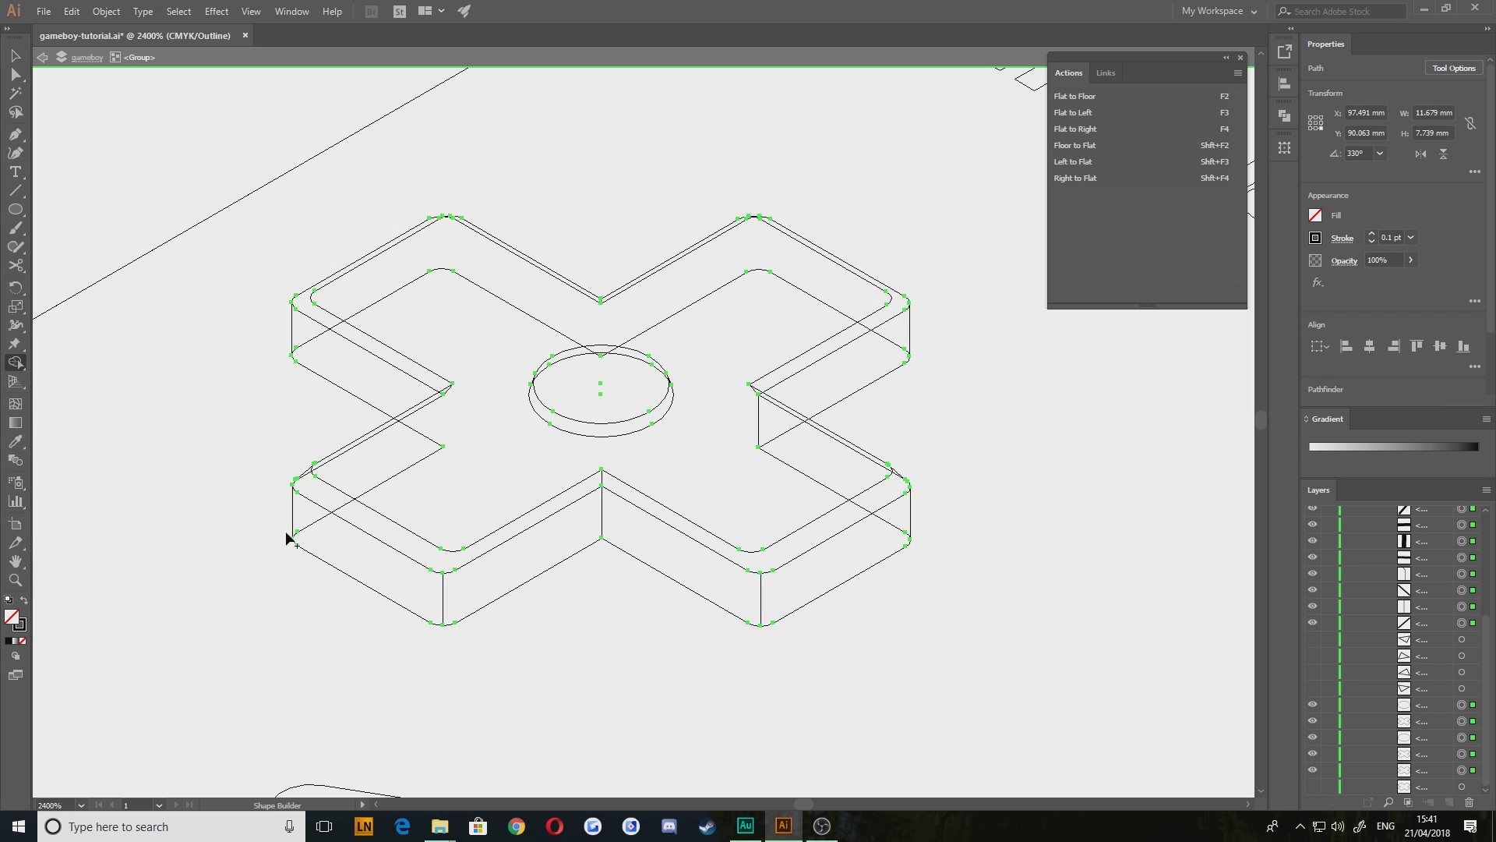
scroll(584, 623, up, 2)
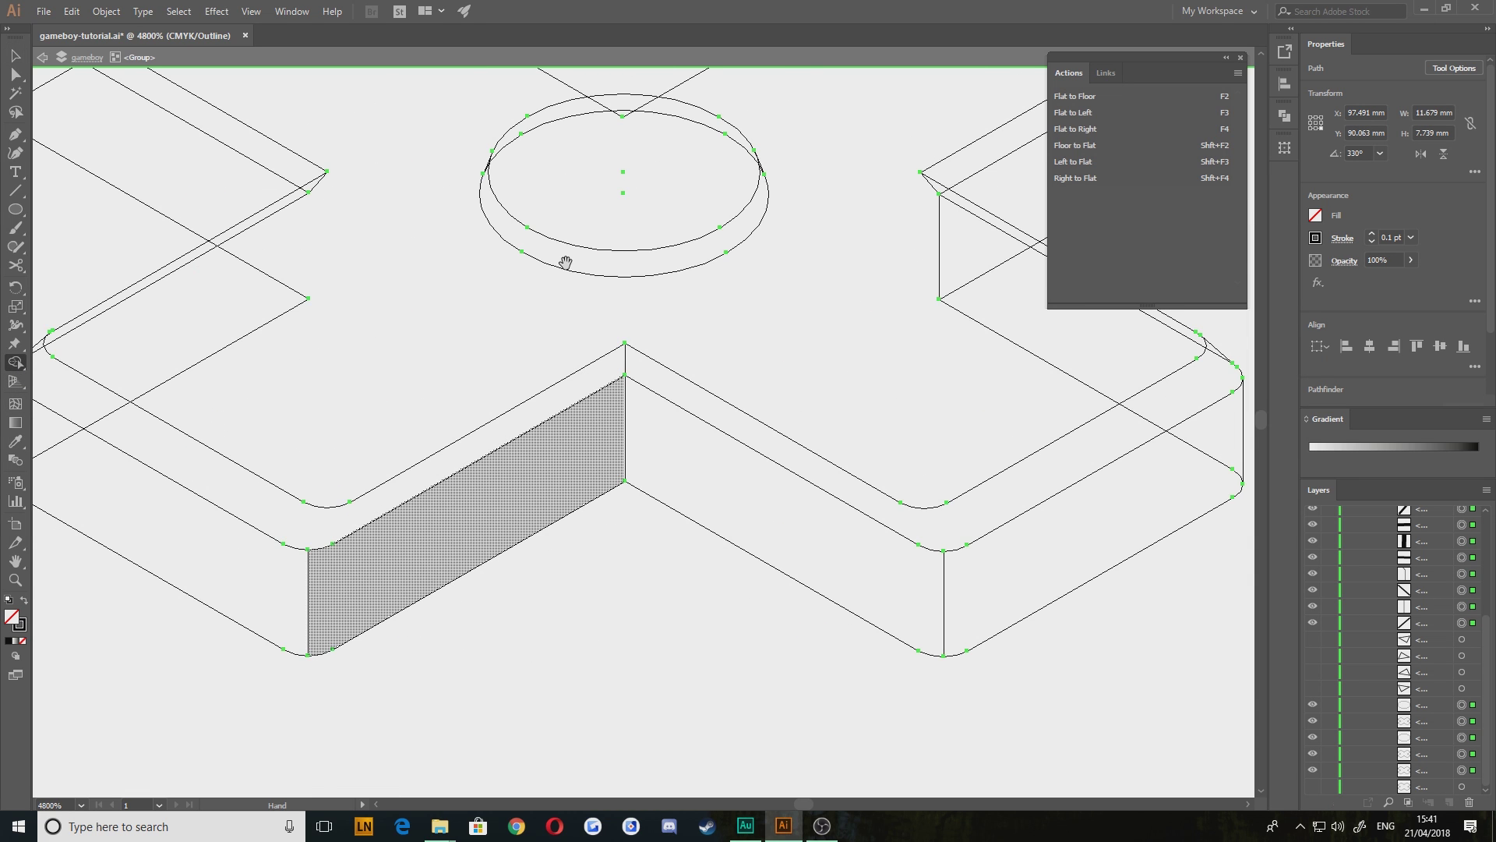
drag(565, 260, 589, 493)
scroll(583, 499, up, 2)
drag(616, 320, 499, 374)
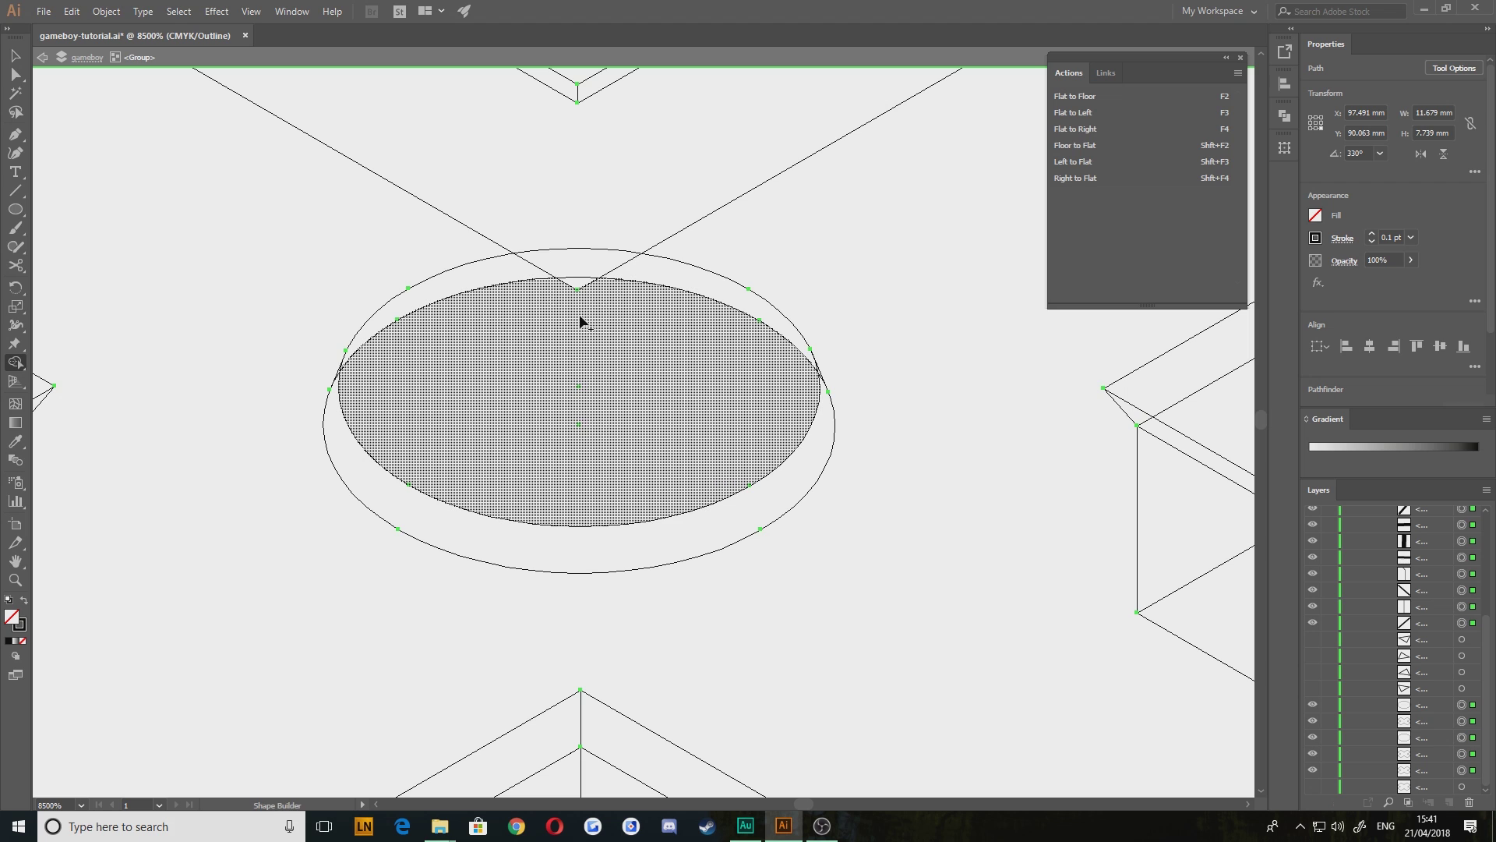
mouse_move(378, 335)
mouse_down()
mouse_move(494, 288)
mouse_move(645, 300)
mouse_move(688, 544)
mouse_up()
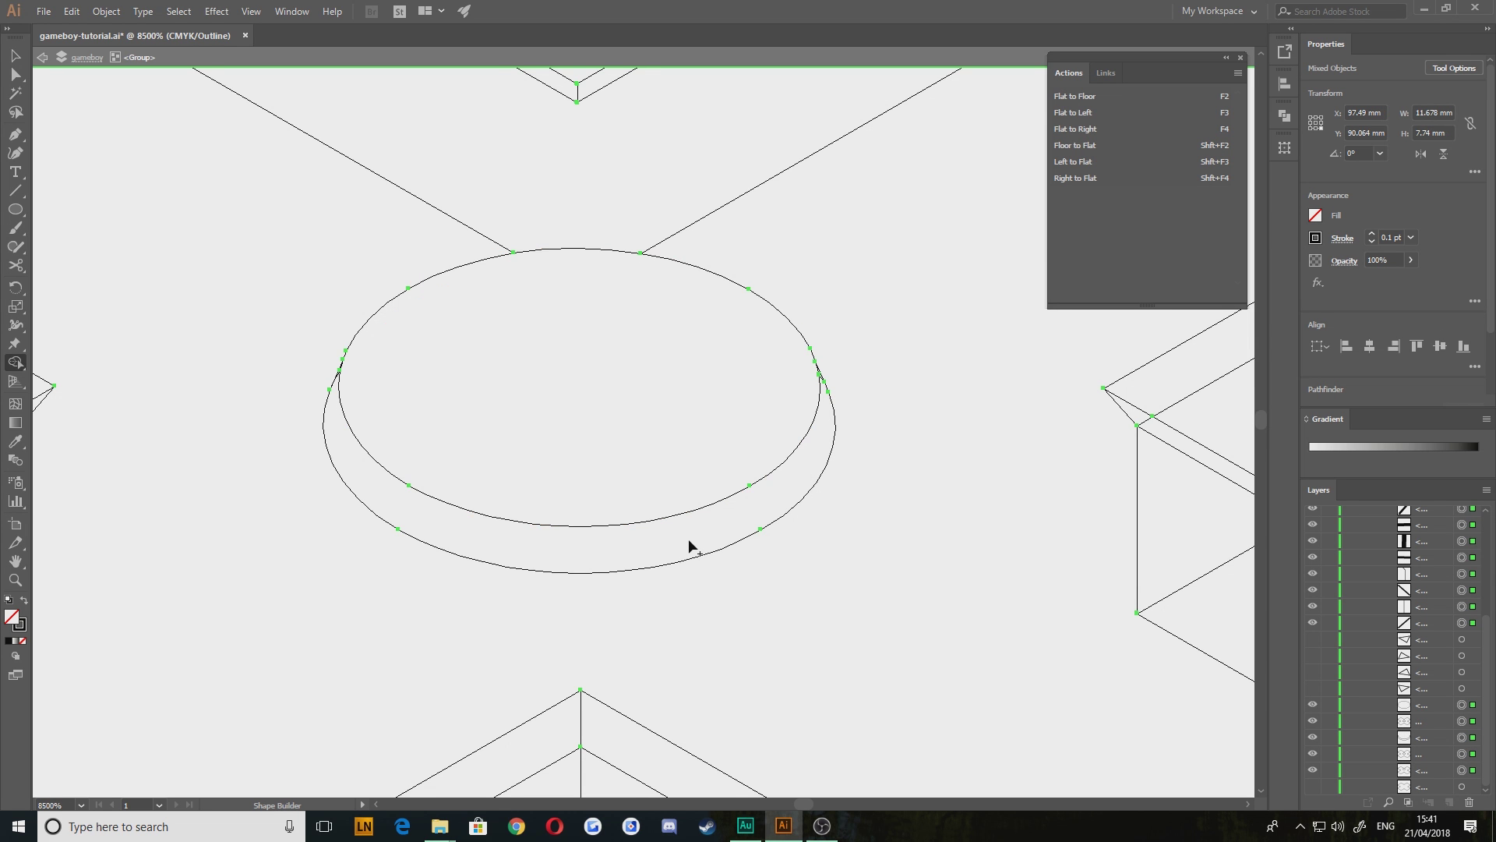
Merge the tiny slivers at both side ends of the central ellipse into its crescent rim with Shape Builder
scroll(310, 437, up, 3)
drag(311, 437, 407, 532)
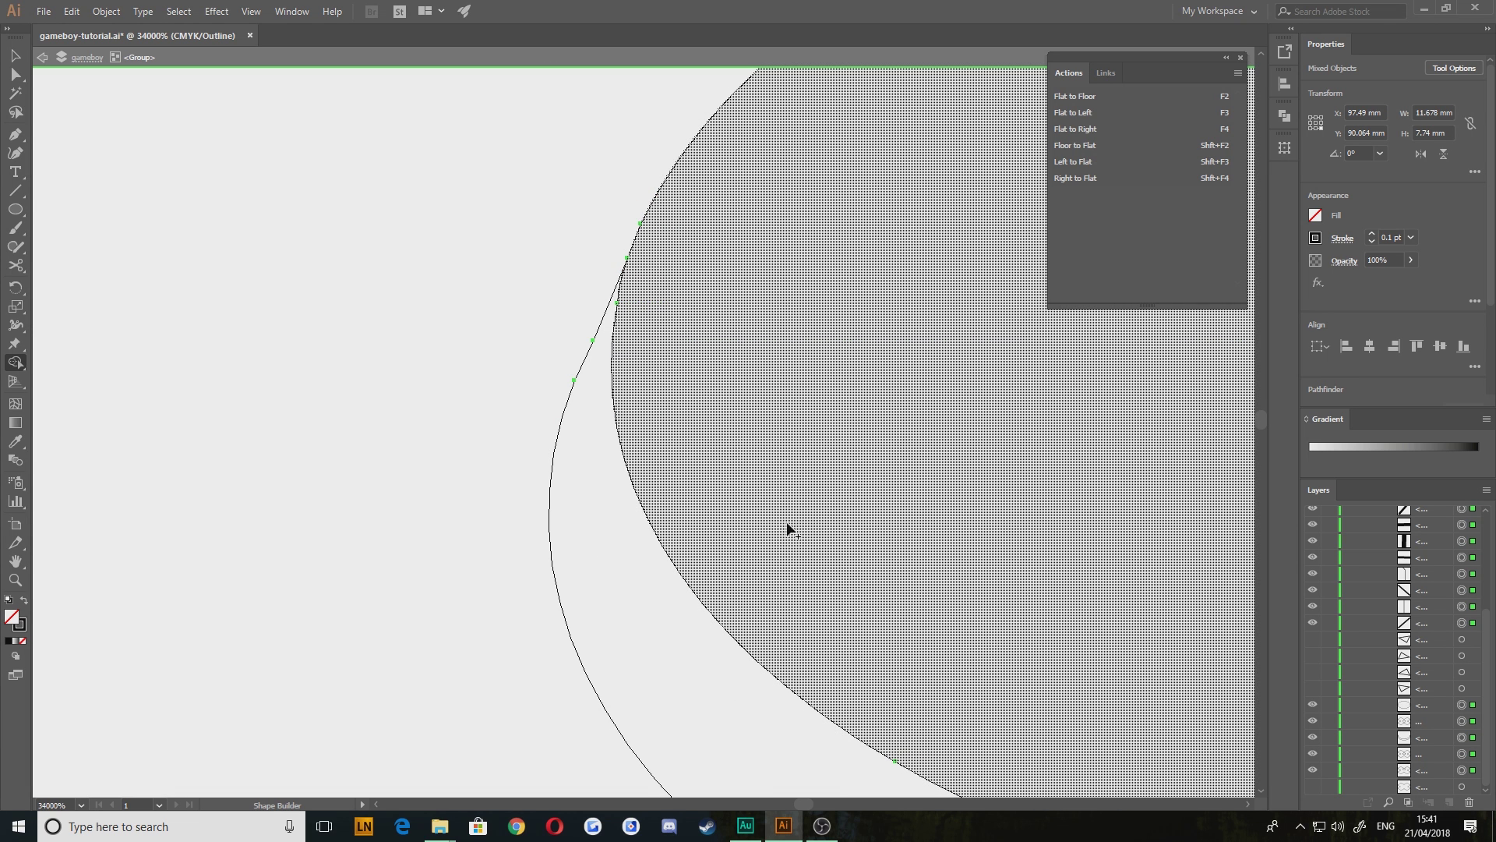
scroll(857, 537, down, 3)
scroll(887, 553, down, 3)
scroll(809, 350, up, 4)
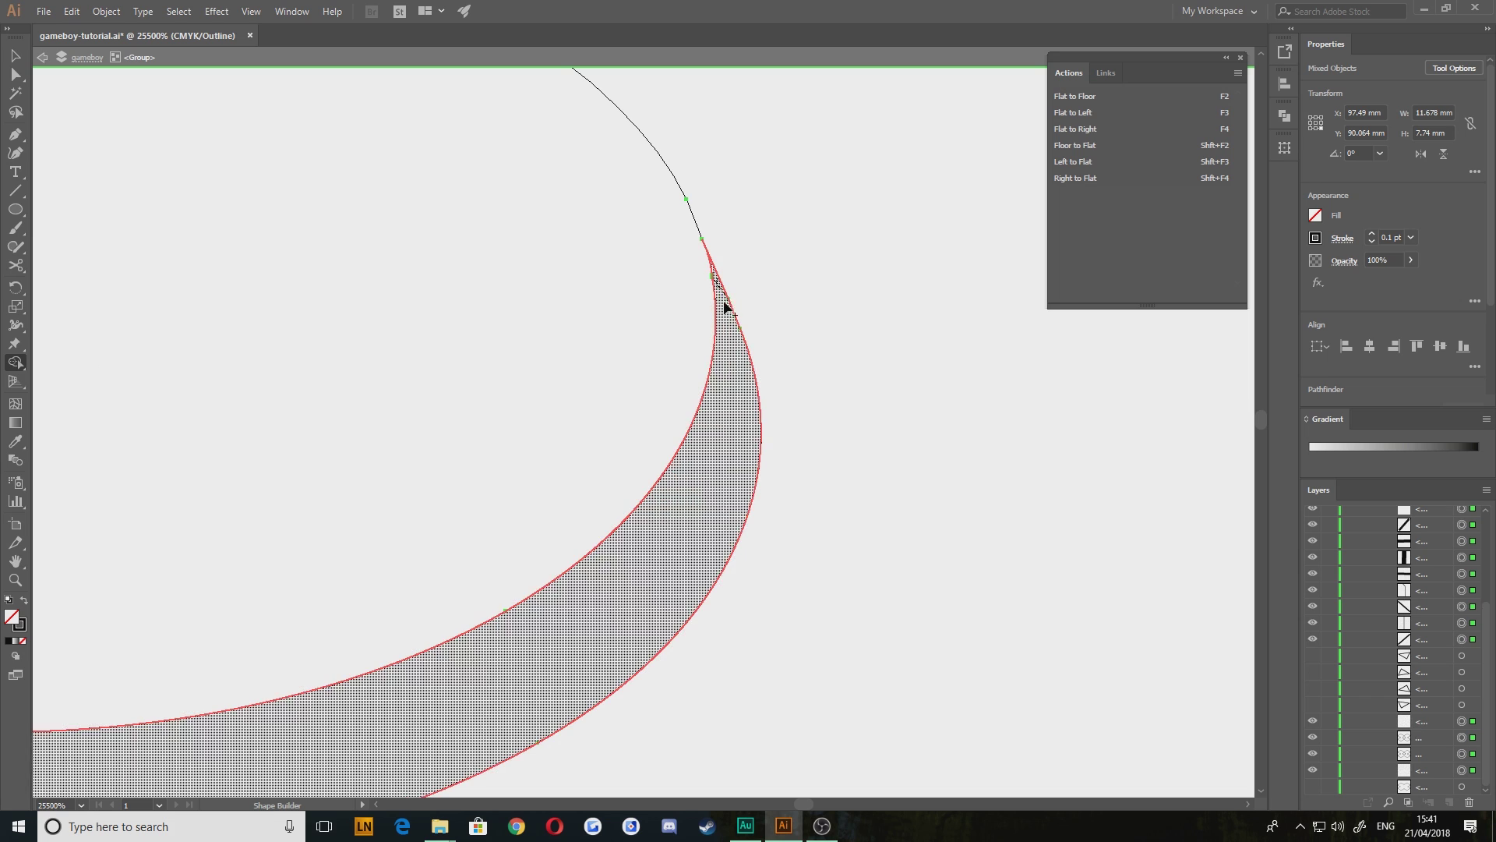
scroll(721, 301, down, 5)
scroll(678, 473, down, 2)
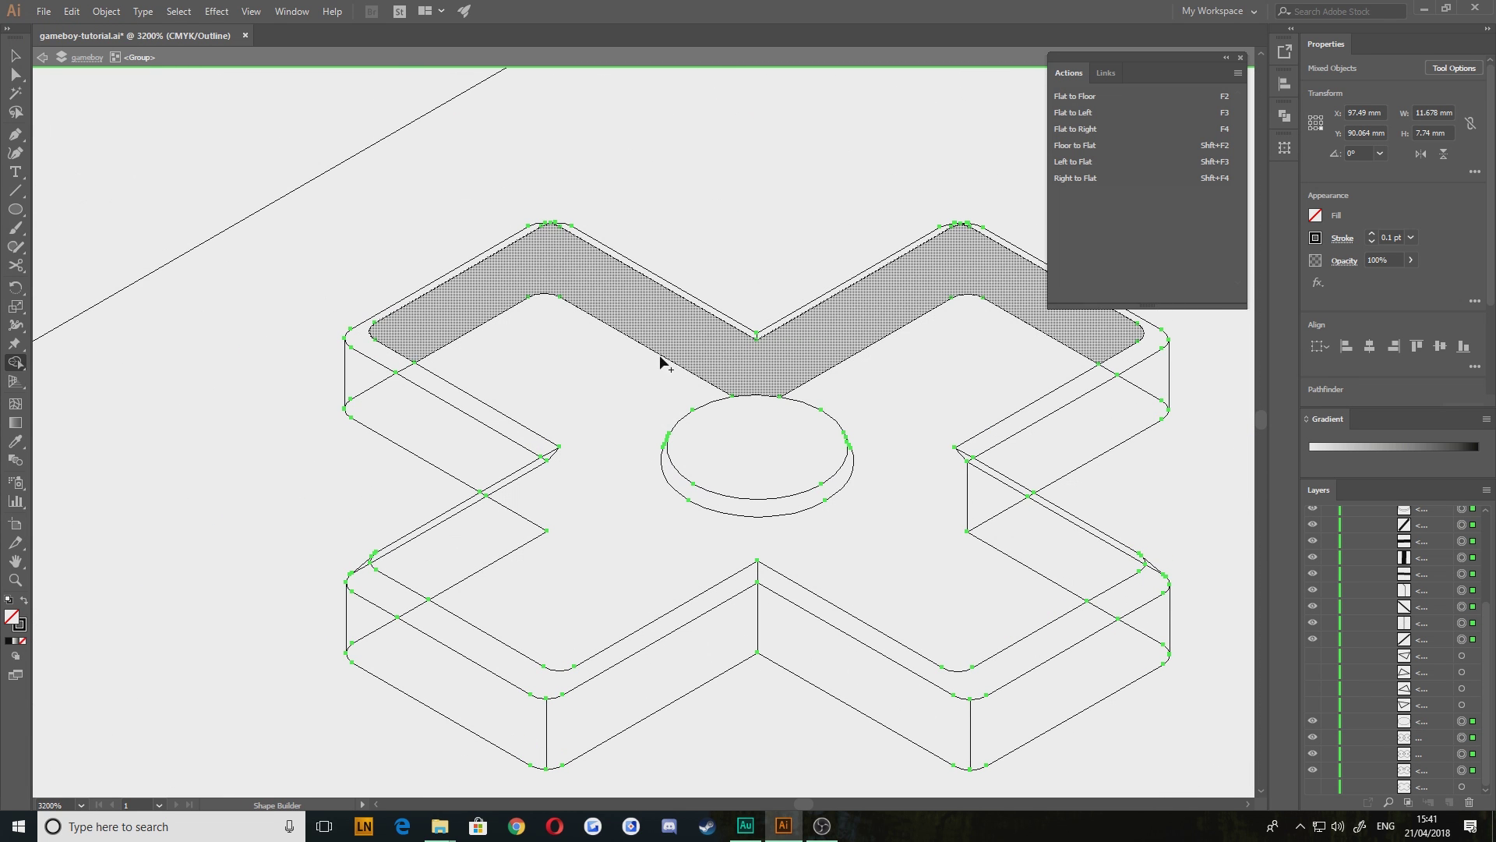
Merge the D-pad's top-face regions across the back arms and beside the right-hand notch into one face
drag(515, 366, 505, 286)
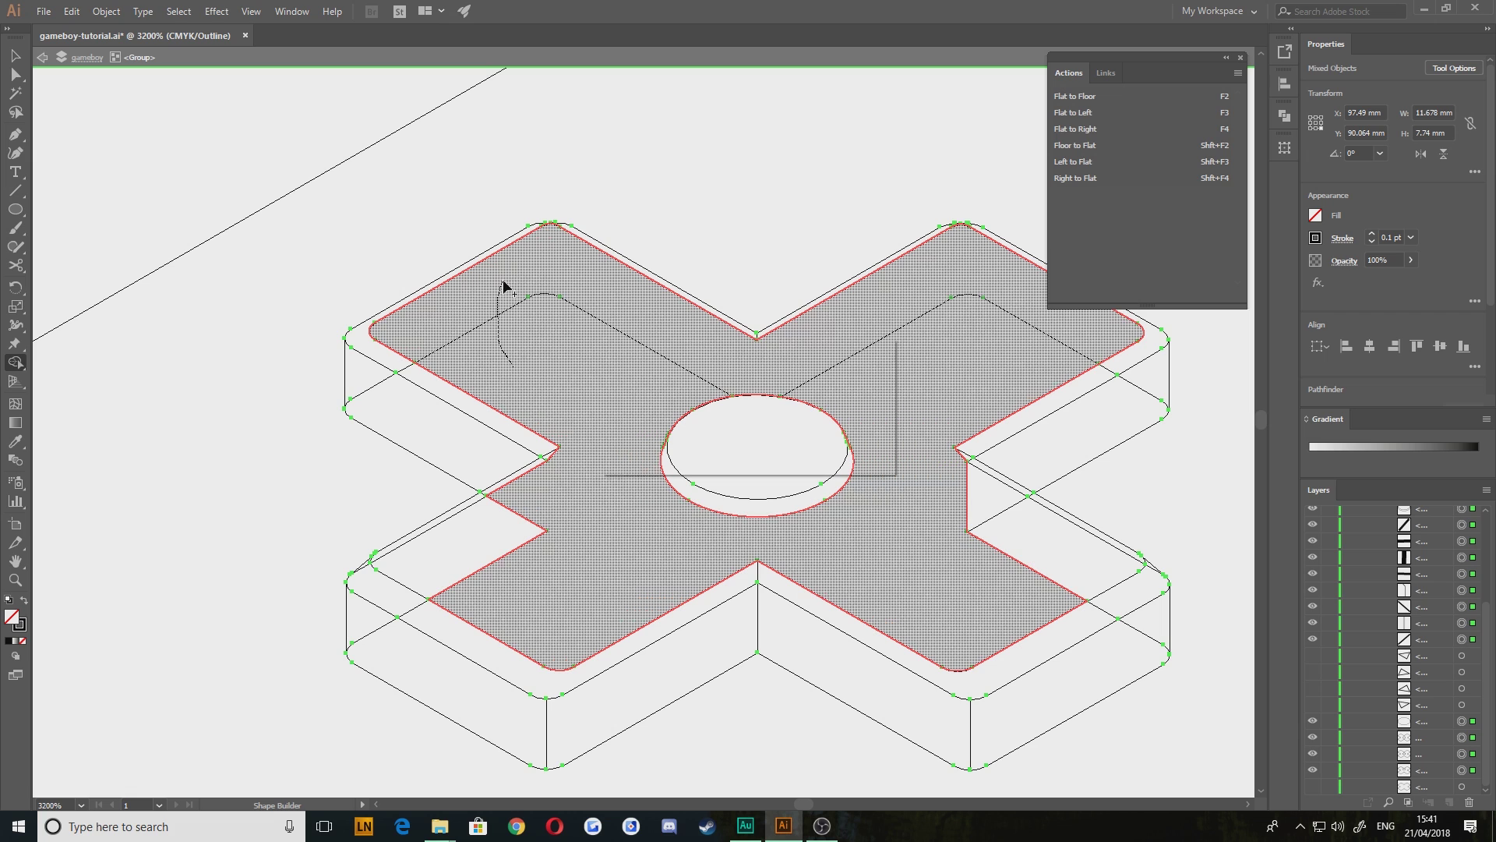
drag(968, 517, 667, 455)
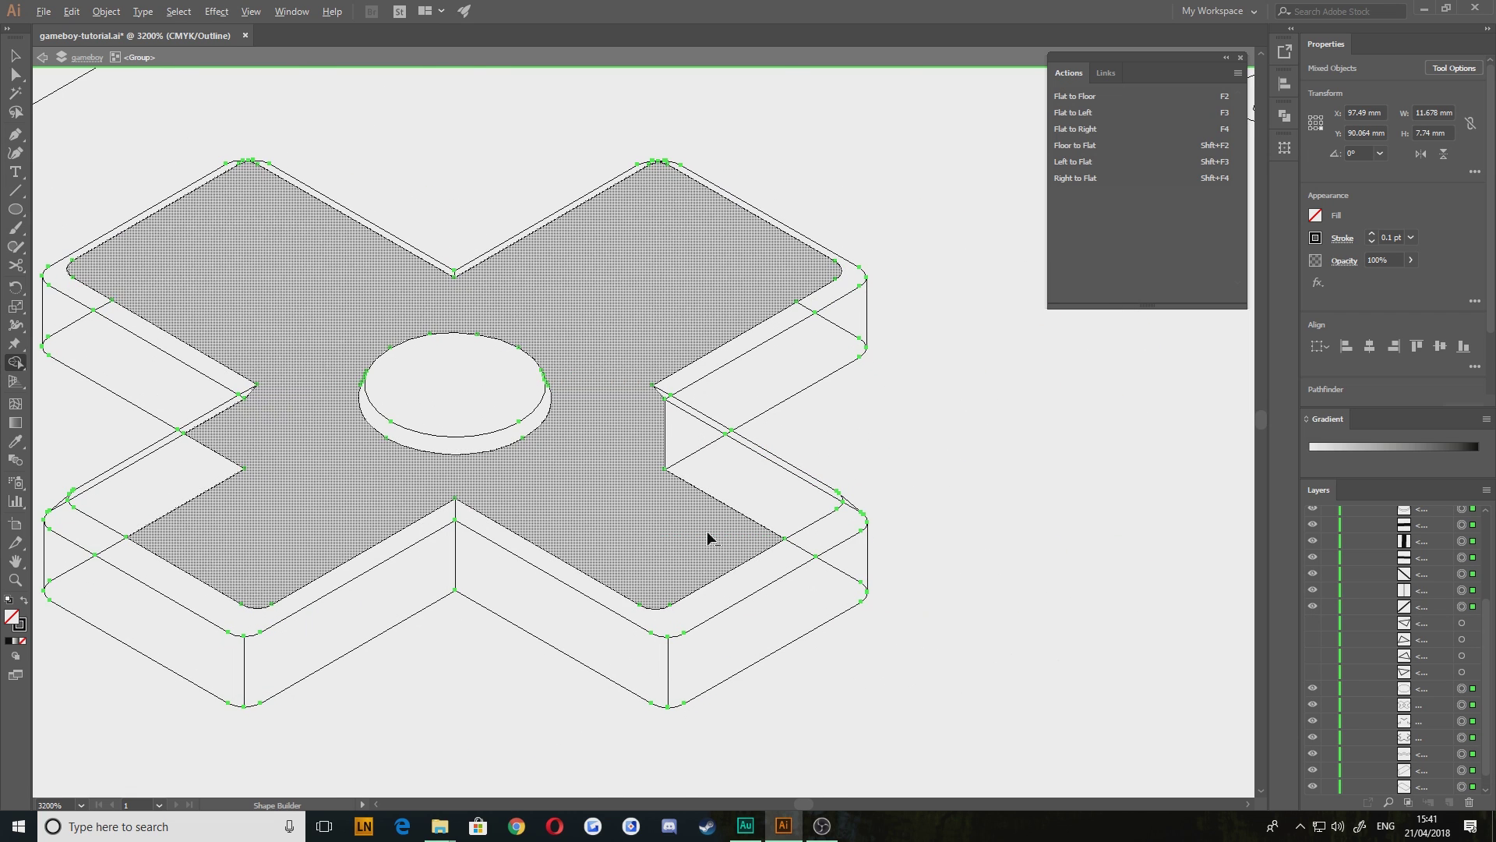
scroll(615, 411, up, 4)
mouse_move(452, 331)
mouse_down()
mouse_move(630, 534)
mouse_move(714, 480)
mouse_move(815, 561)
mouse_up()
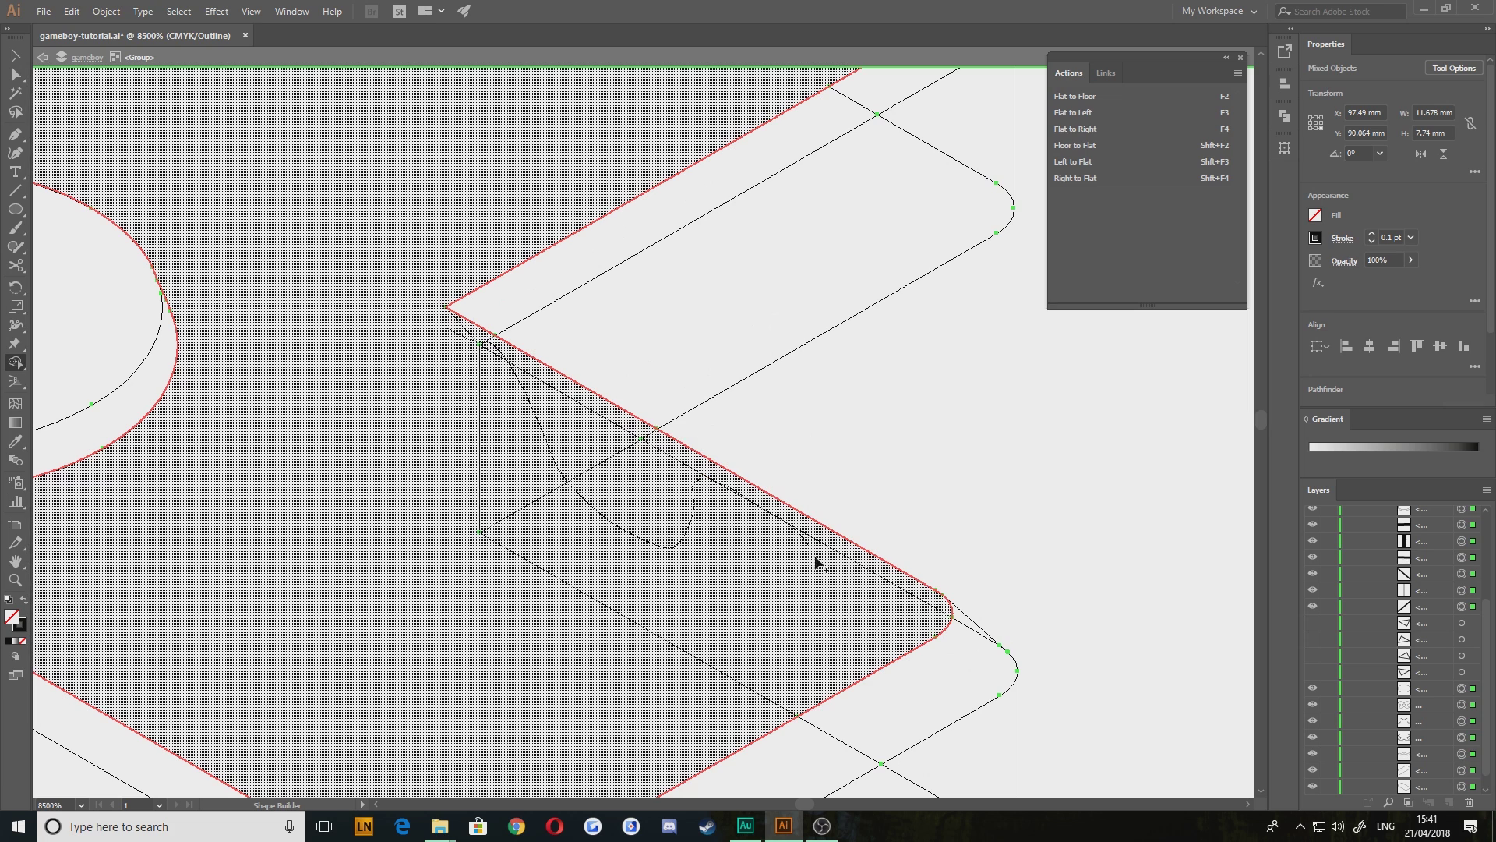
drag(726, 639, 725, 640)
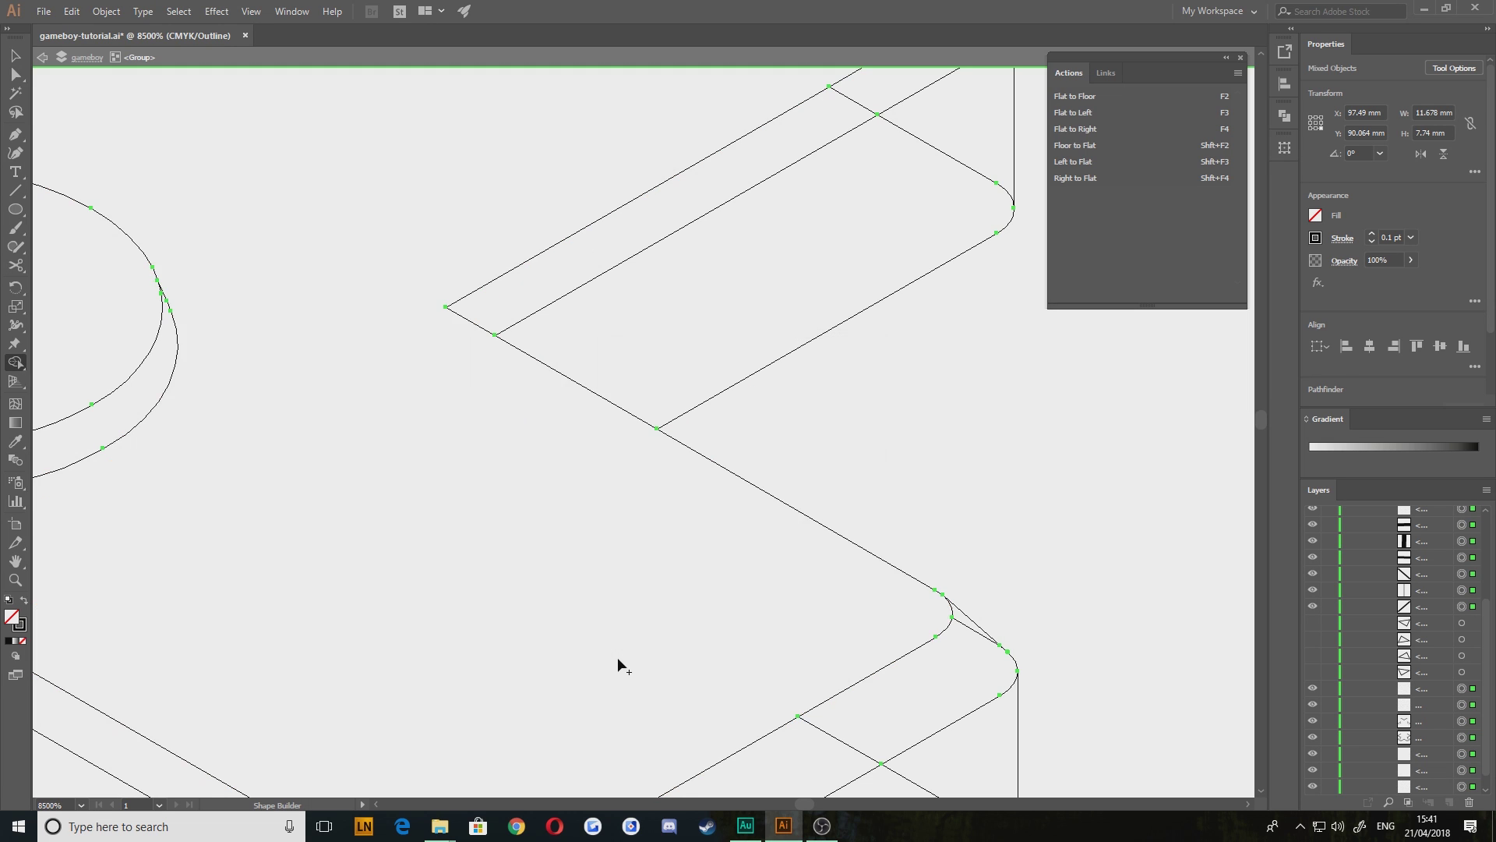
Merge the leftover regions beside the left-hand notch and across the lower-left arm into the D-pad's top face
mouse_move(364, 341)
mouse_down()
mouse_move(418, 530)
mouse_move(374, 660)
mouse_up()
drag(410, 497, 522, 608)
drag(480, 533, 643, 487)
drag(379, 454, 798, 468)
drag(444, 520, 788, 365)
drag(516, 587, 511, 377)
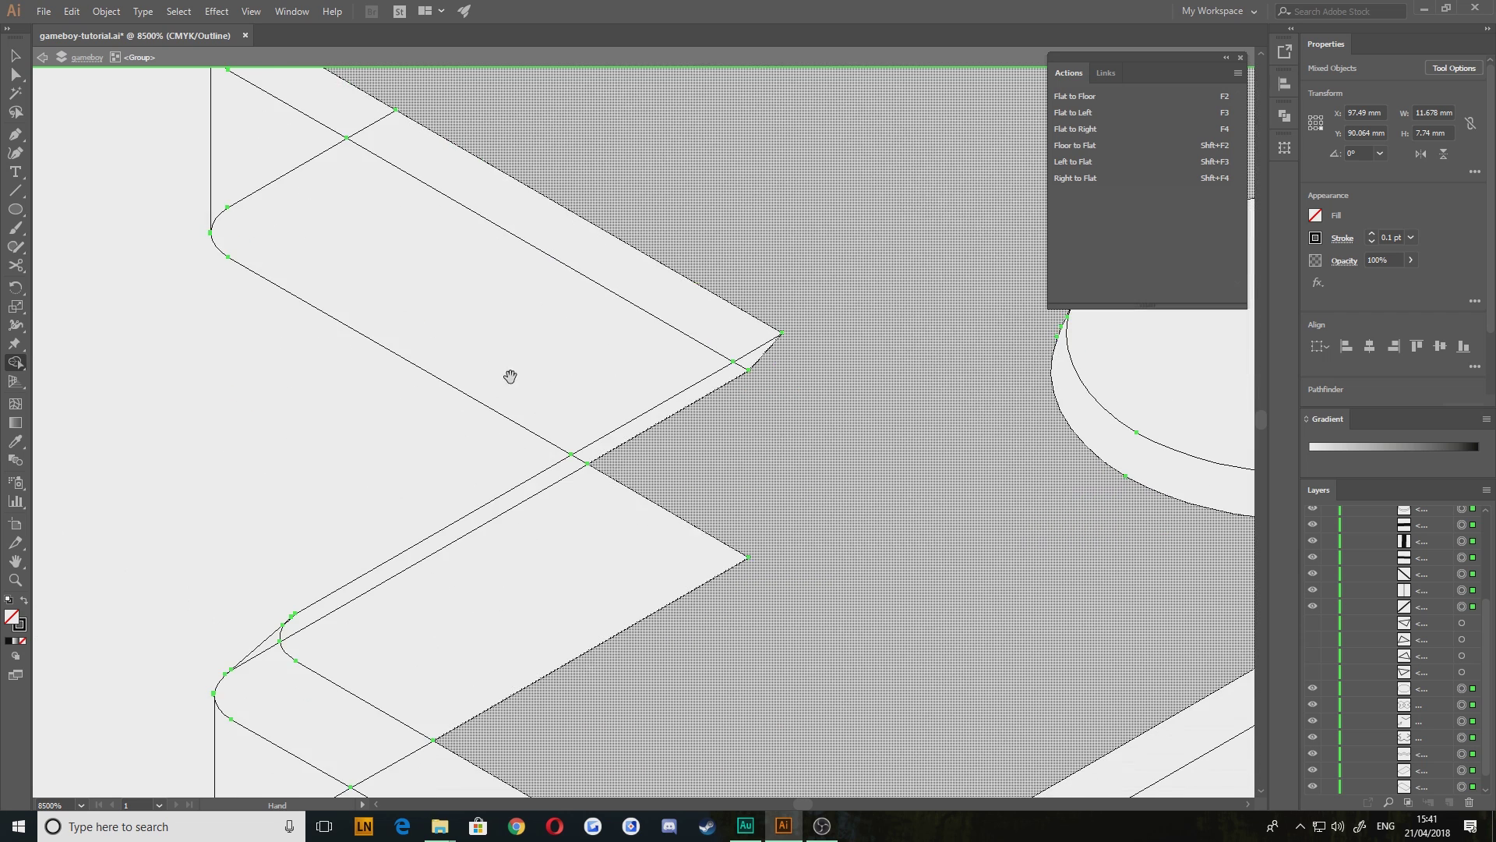
drag(727, 511, 653, 407)
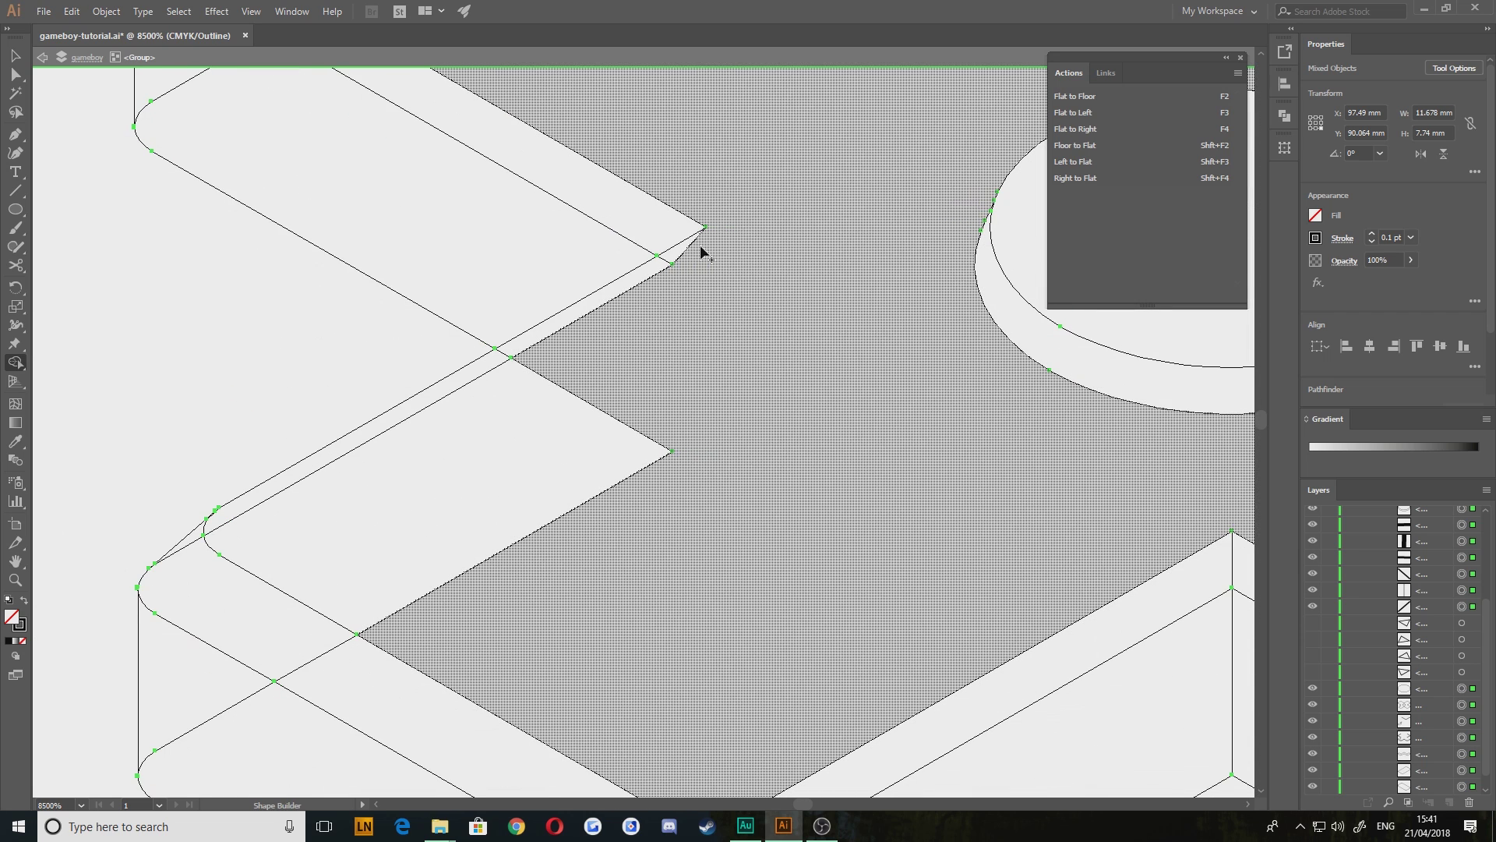
drag(702, 252, 621, 300)
mouse_move(515, 359)
mouse_down()
mouse_move(511, 487)
mouse_move(547, 526)
mouse_up()
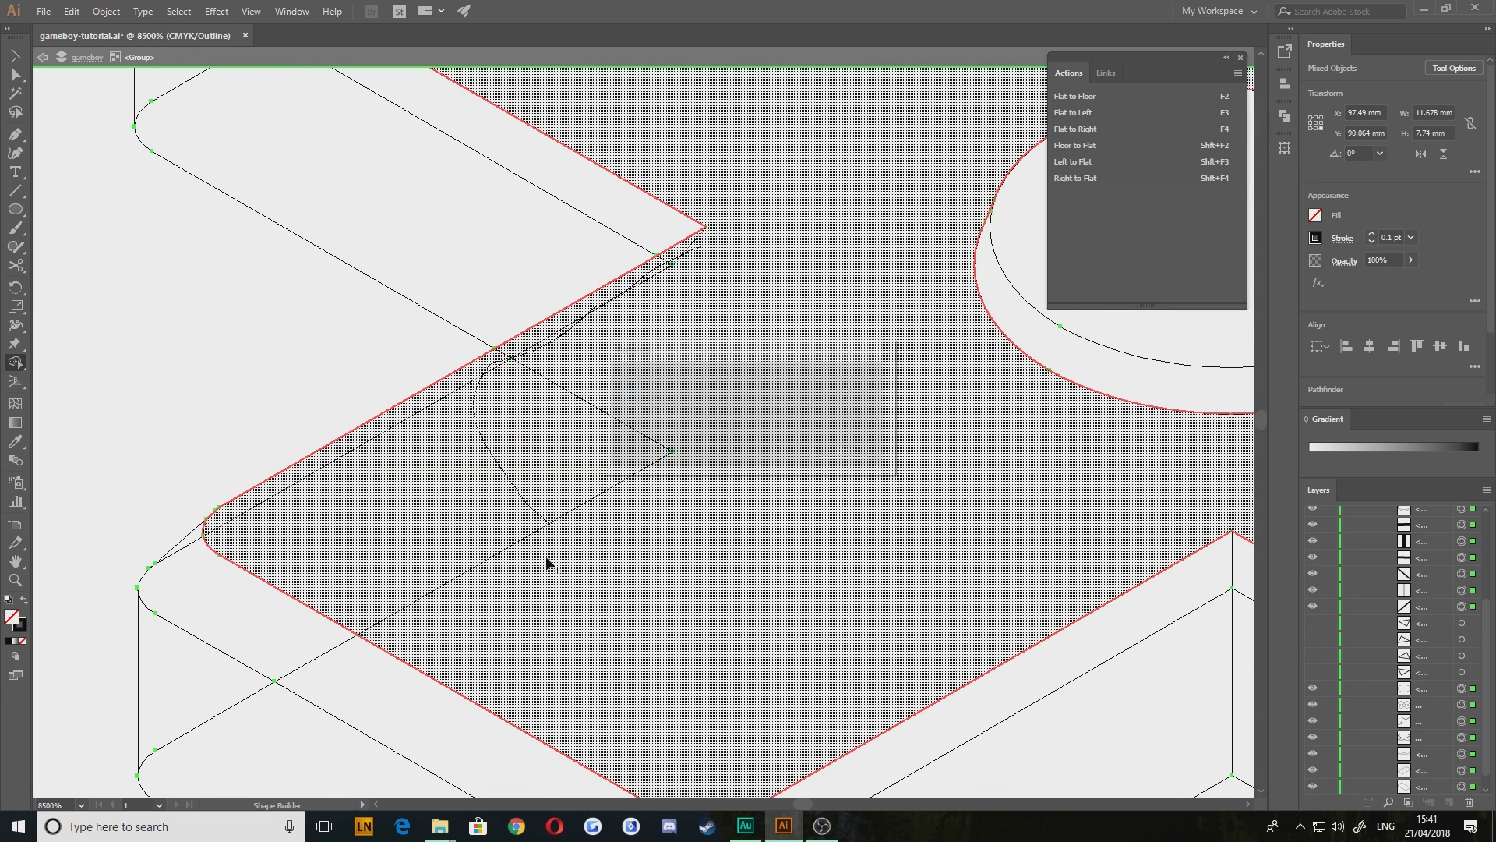
mouse_move(428, 667)
mouse_down()
mouse_move(528, 675)
mouse_move(492, 633)
mouse_up()
scroll(621, 615, down, 3)
drag(773, 515, 493, 512)
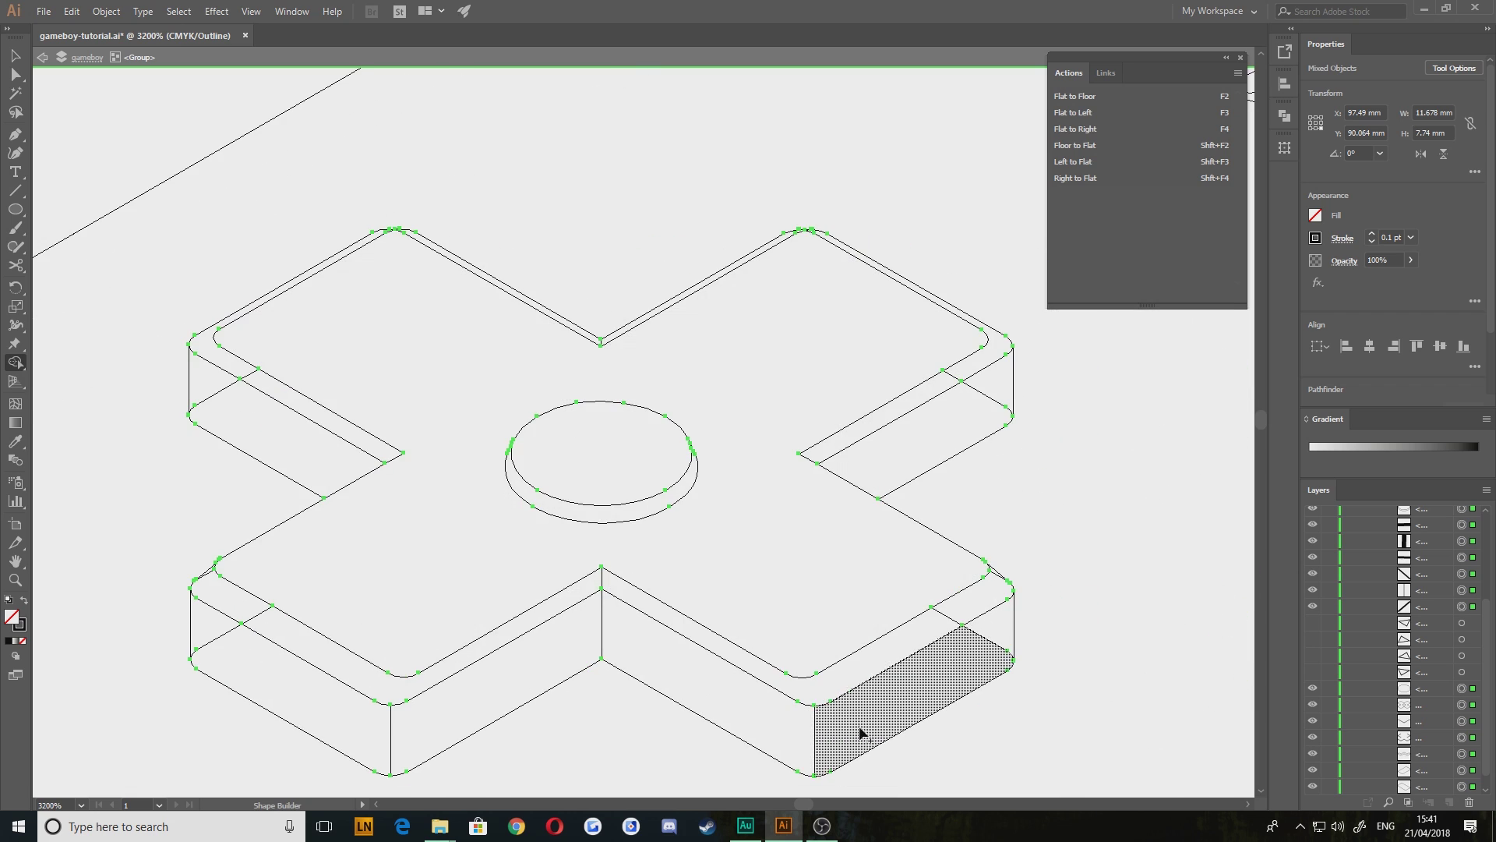
Merge the split bevel regions along the upper-left arm's front edge with Shape Builder
drag(1035, 690, 1077, 609)
key(shift+m)
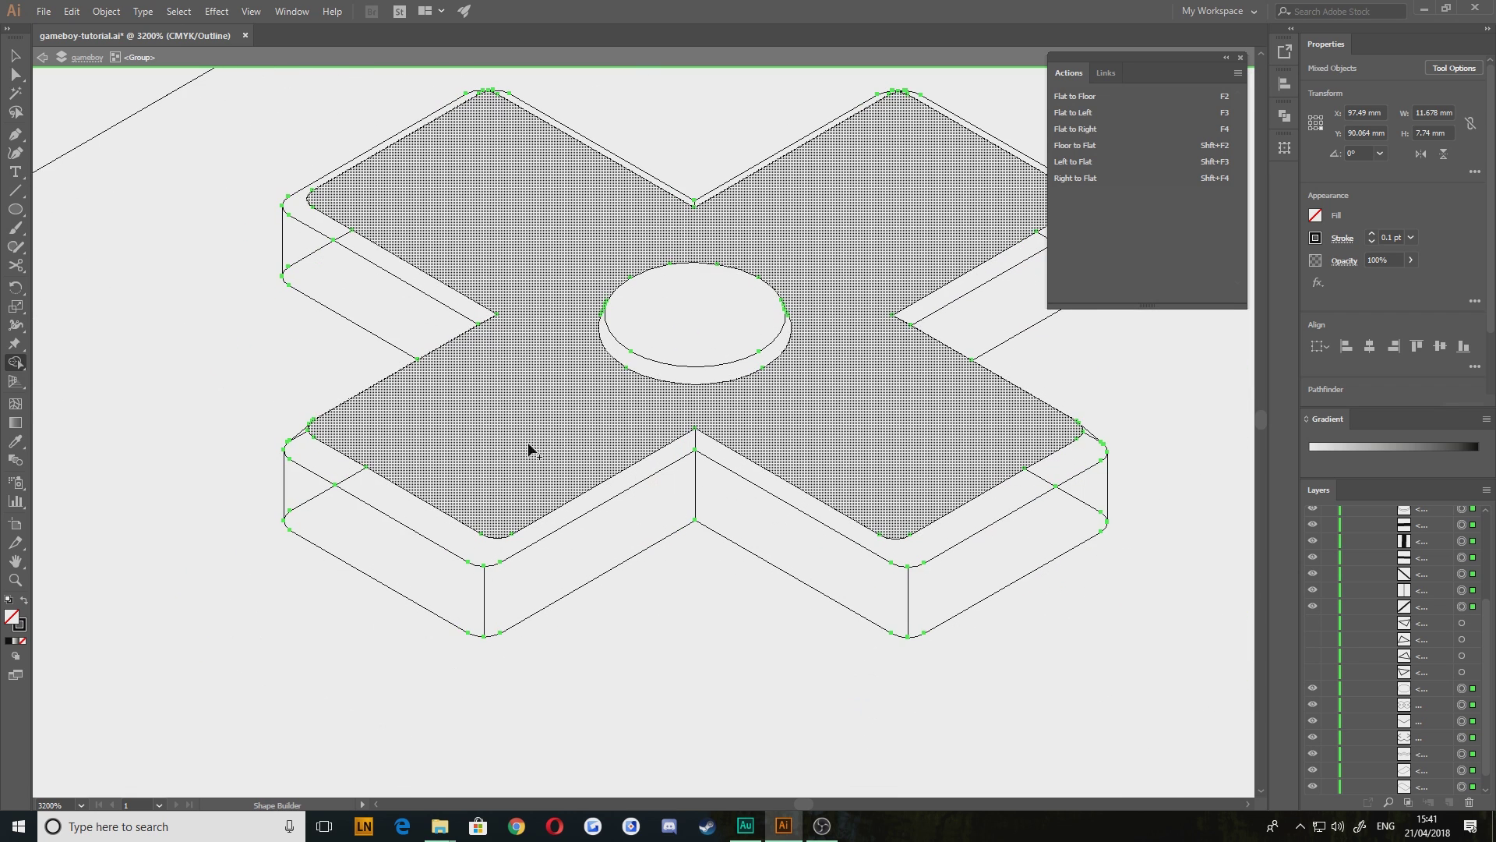
drag(380, 405, 803, 657)
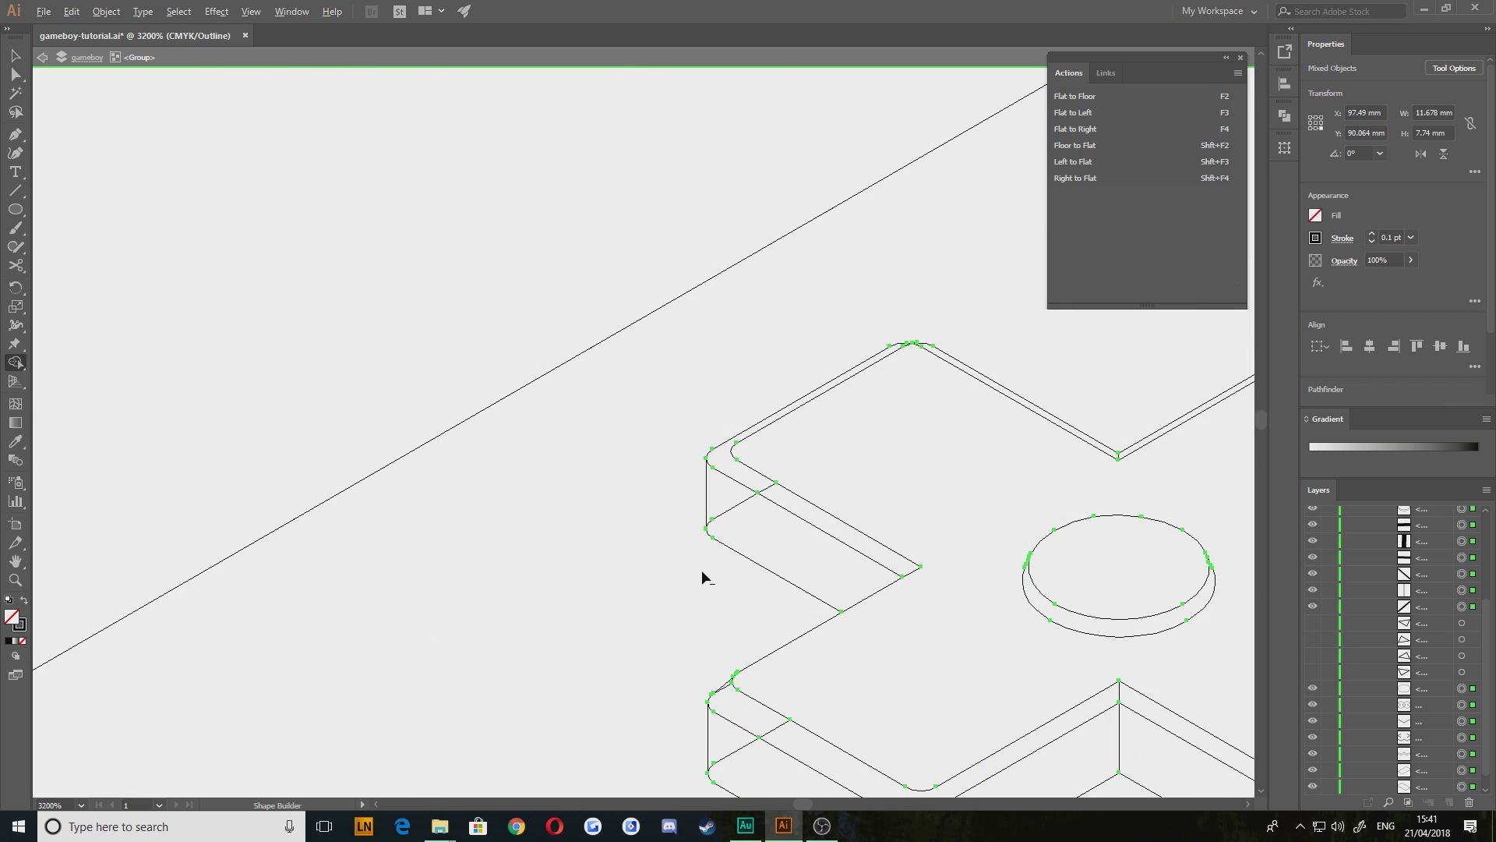
scroll(701, 569, up, 2)
drag(622, 615, 250, 735)
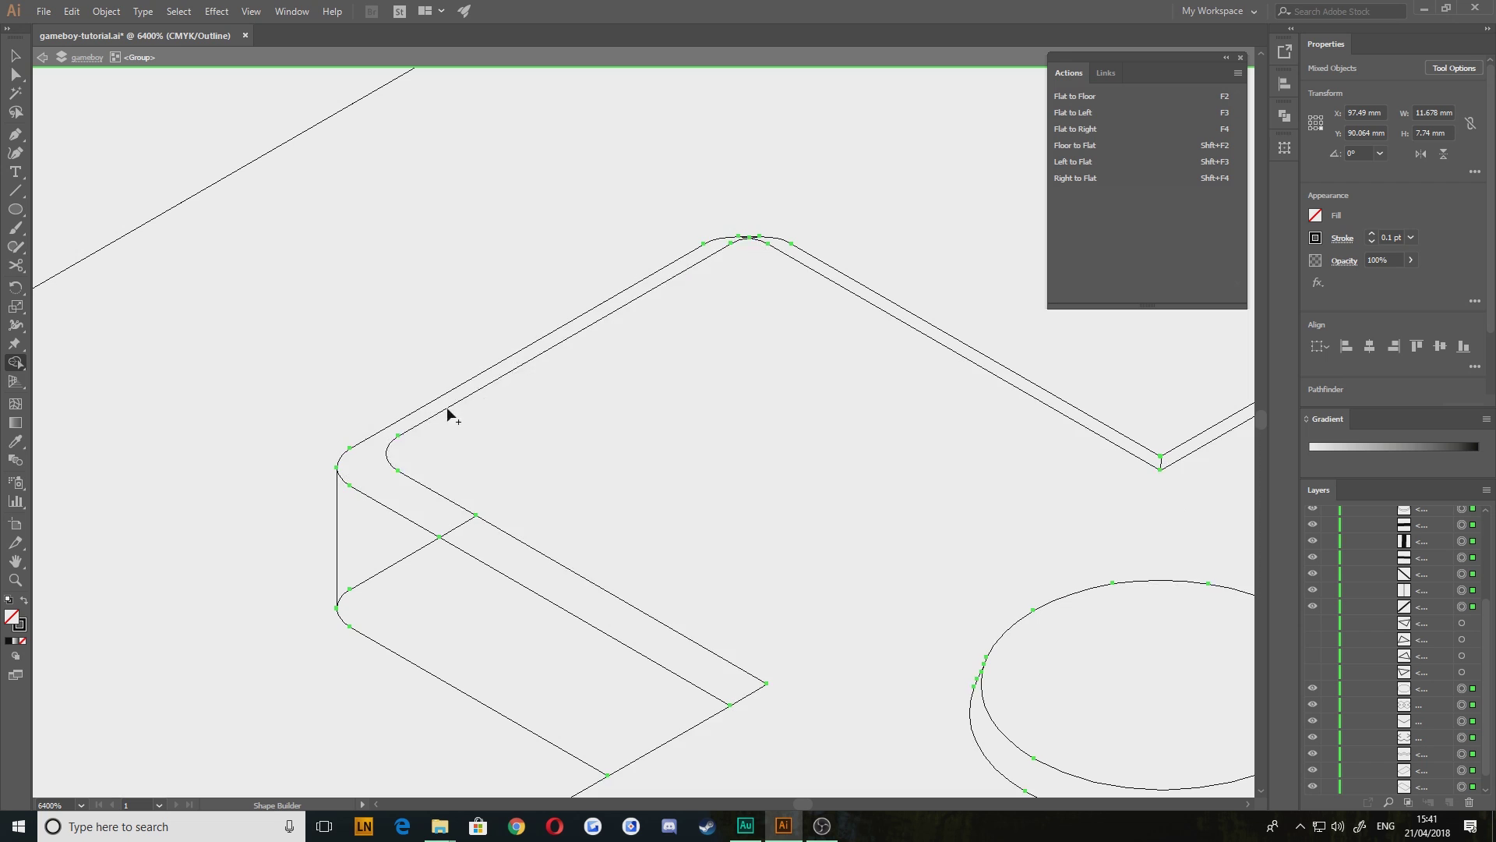
drag(412, 505, 493, 553)
Merge the lower-left arm's corner sliver and split bevel regions into one bevel strip
mouse_move(590, 637)
mouse_down()
mouse_move(639, 234)
mouse_move(685, 130)
mouse_up()
drag(565, 481, 533, 377)
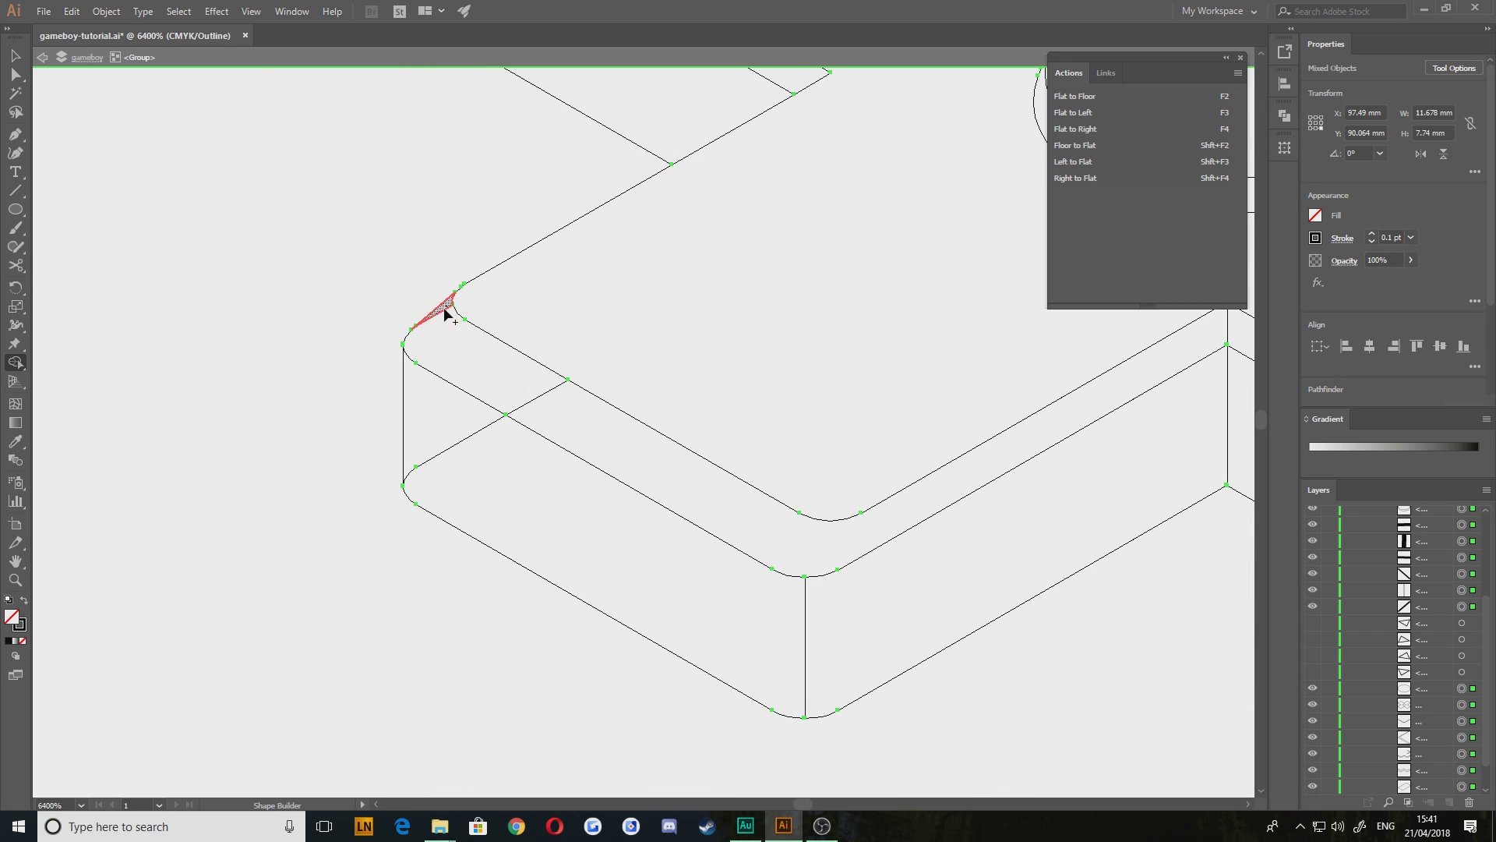
mouse_move(445, 309)
mouse_down()
mouse_move(625, 441)
mouse_move(748, 494)
mouse_up()
Merge the lower-right arm's split bevel regions and right corner sliver into one bevel strip
drag(919, 478, 334, 457)
drag(668, 583, 403, 592)
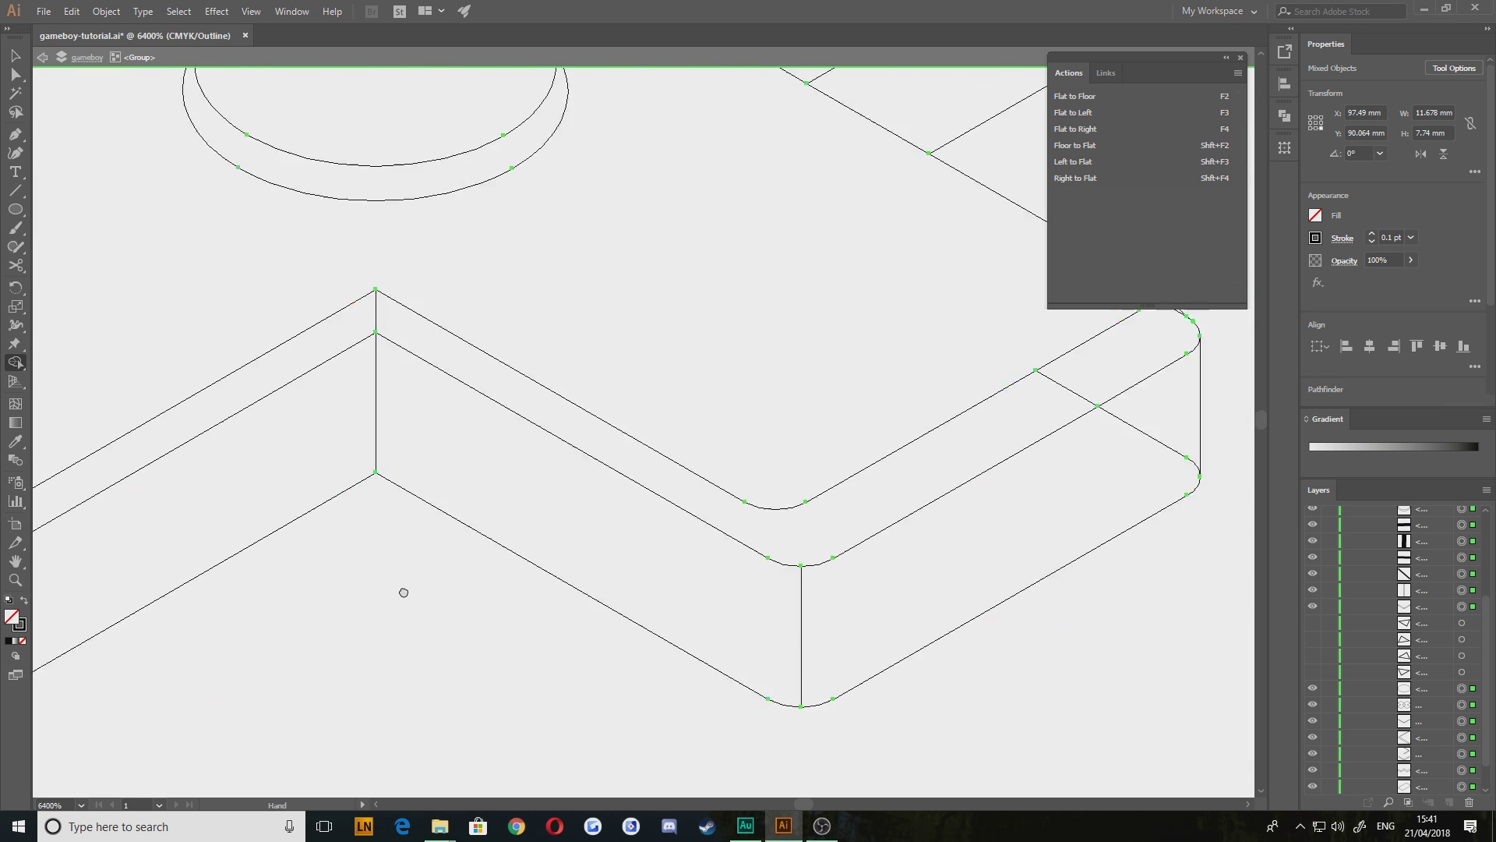
mouse_move(986, 452)
mouse_down()
mouse_move(811, 530)
mouse_move(925, 459)
mouse_move(990, 377)
mouse_up()
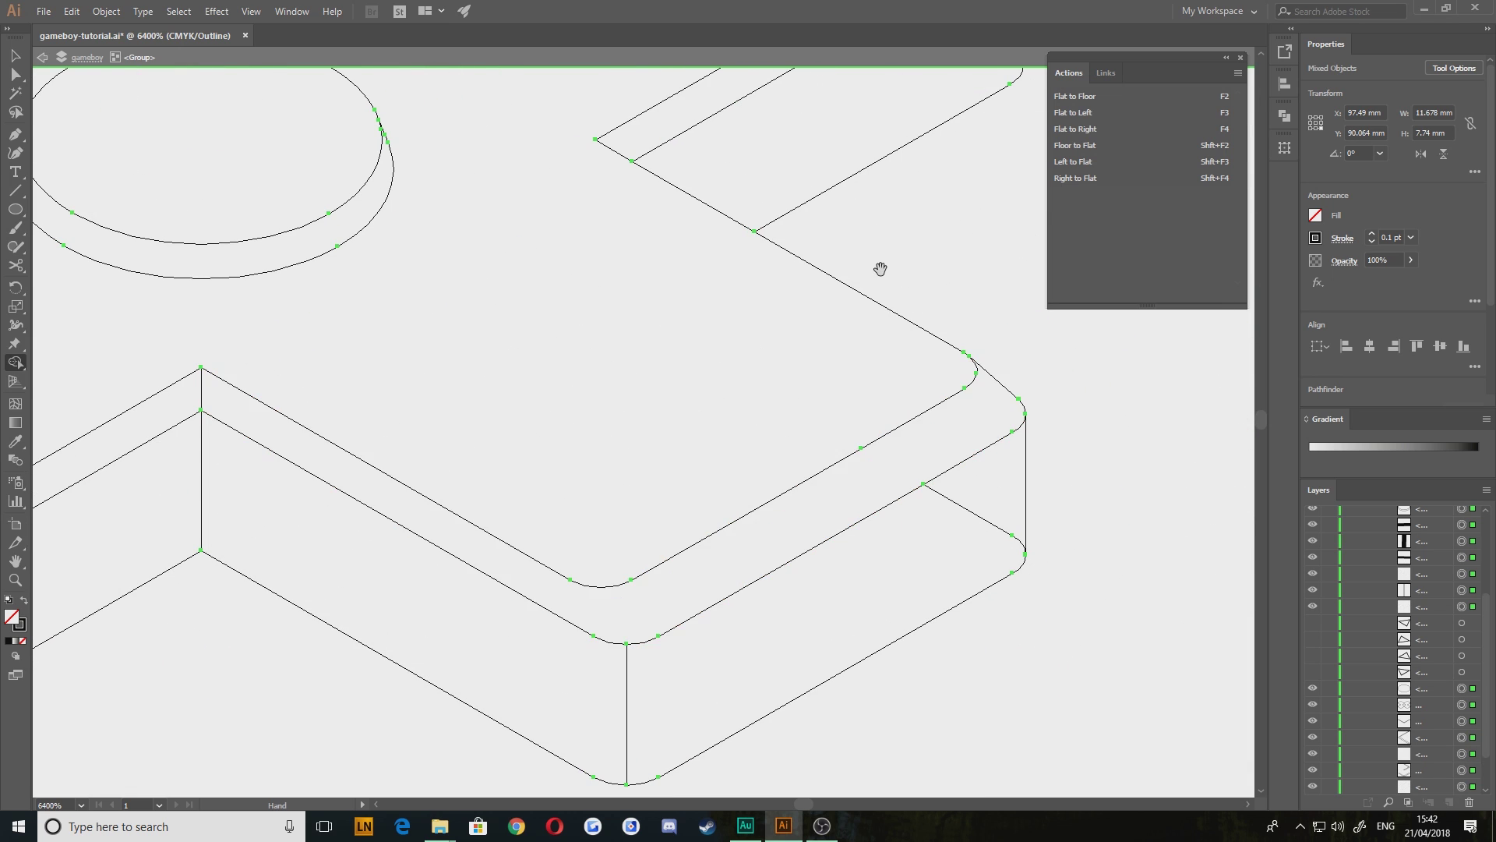
Merge the split bevel regions along the upper-right arm's front edge with Shape Builder
drag(803, 196, 755, 578)
drag(877, 425, 871, 524)
drag(820, 475, 891, 442)
Merge the tiny overlapping slivers at the upper-right arm's top rounded corner into the adjoining bevel
drag(527, 289, 724, 447)
scroll(729, 398, up, 3)
drag(698, 204, 708, 498)
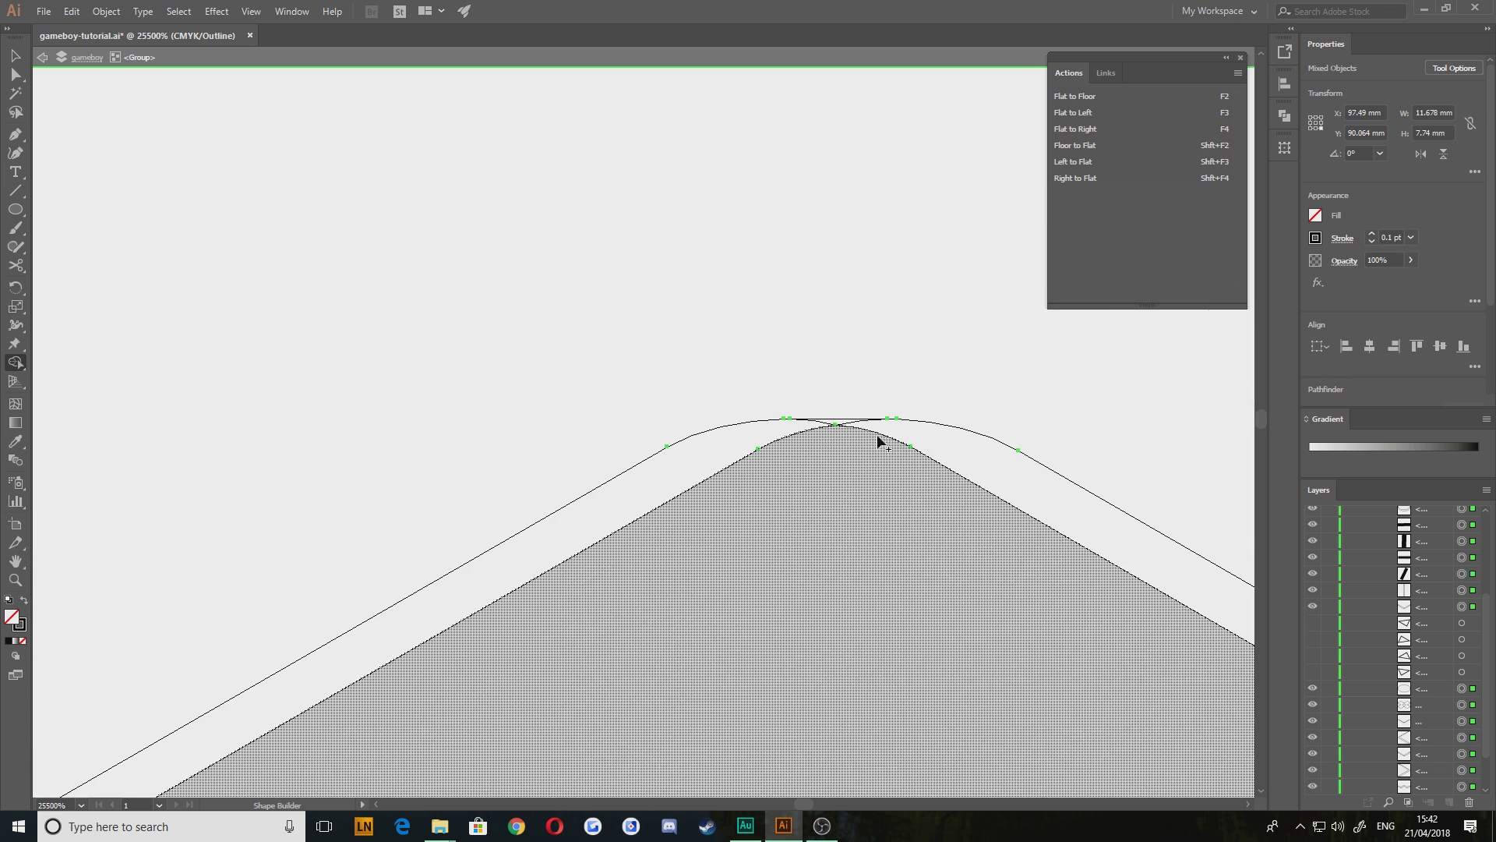
drag(868, 423, 826, 425)
scroll(364, 627, down, 2)
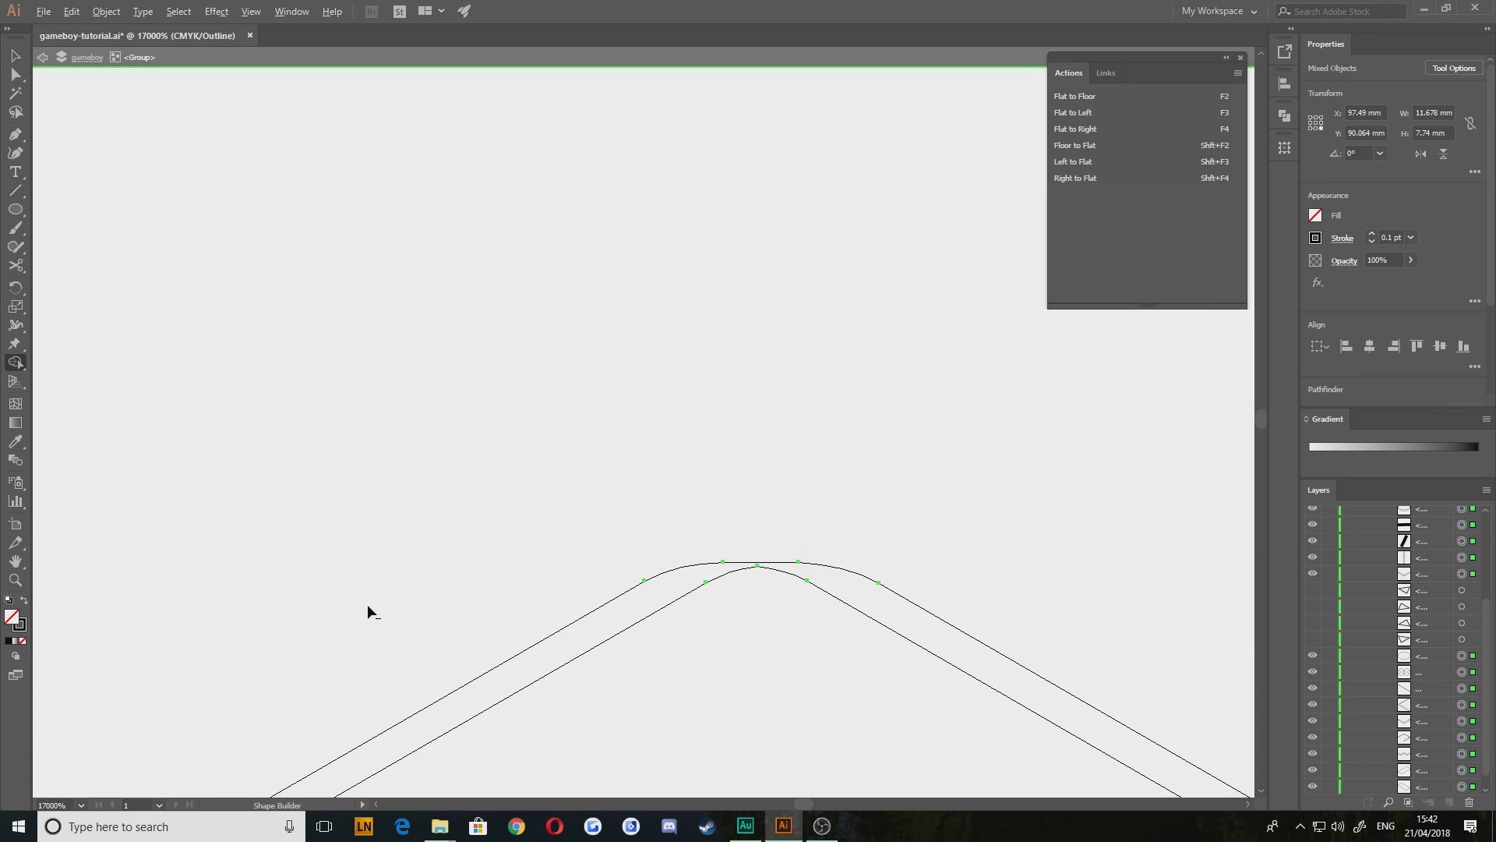
Merge the remaining crossing sliver at the upper-right arm's top corner into the bevel with Shape Builder
scroll(351, 632, down, 1)
drag(321, 667, 842, 465)
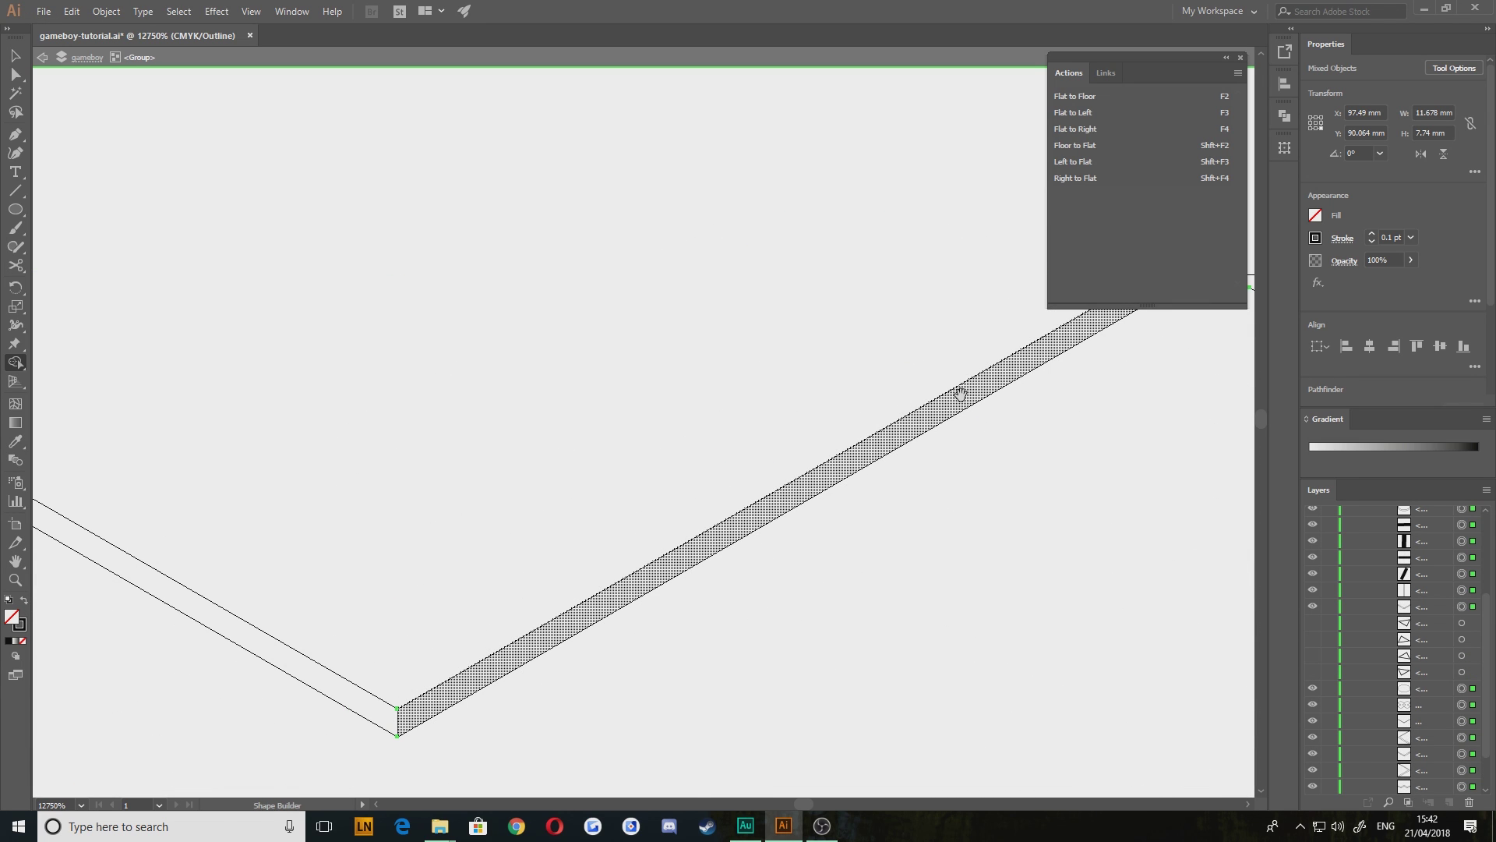
drag(959, 391, 678, 512)
scroll(882, 427, up, 2)
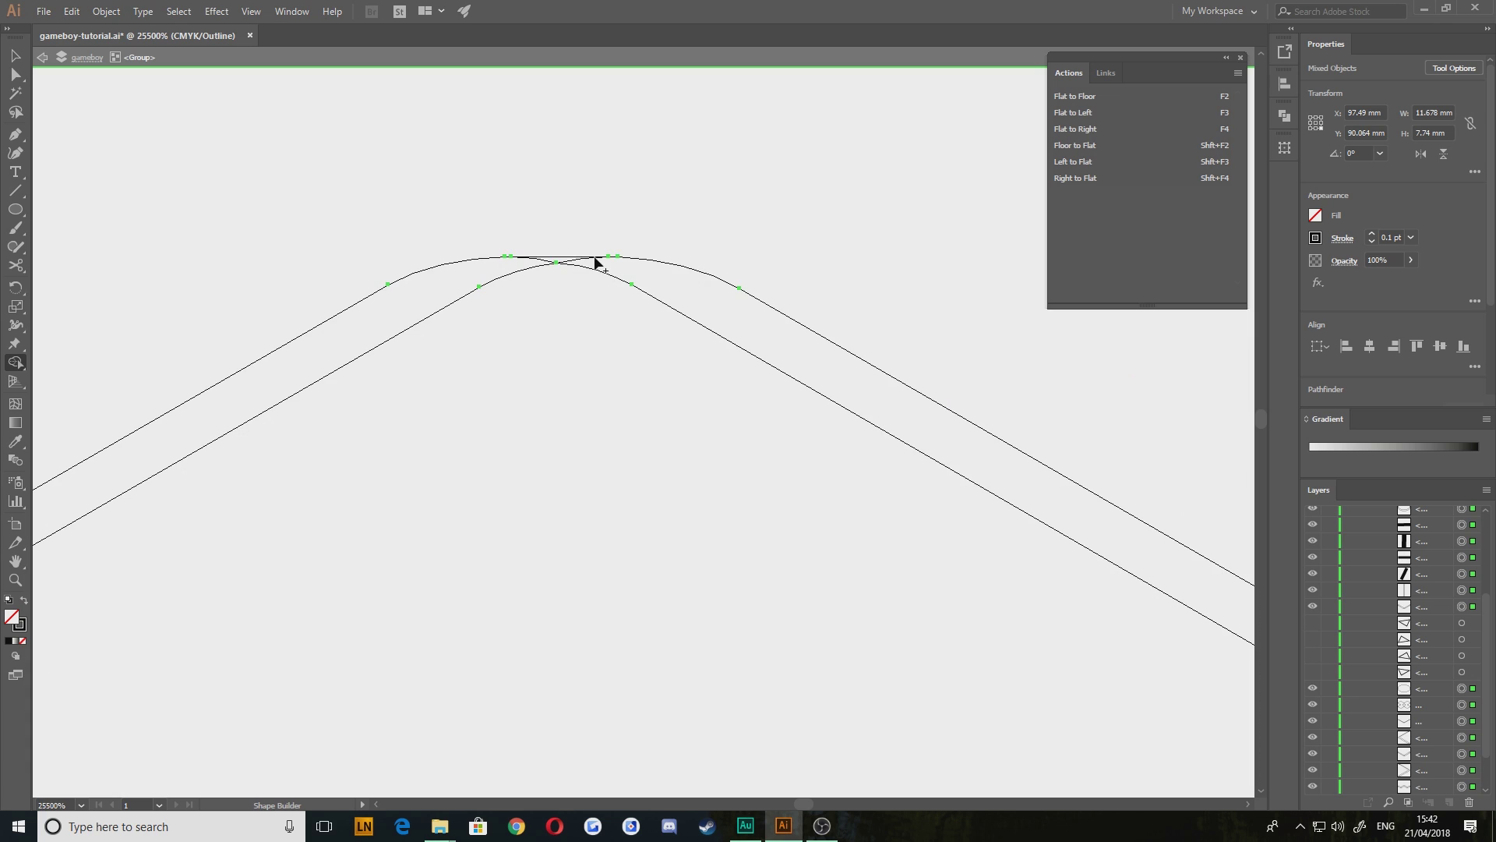
mouse_move(587, 263)
mouse_down()
mouse_move(527, 260)
mouse_move(547, 265)
mouse_up()
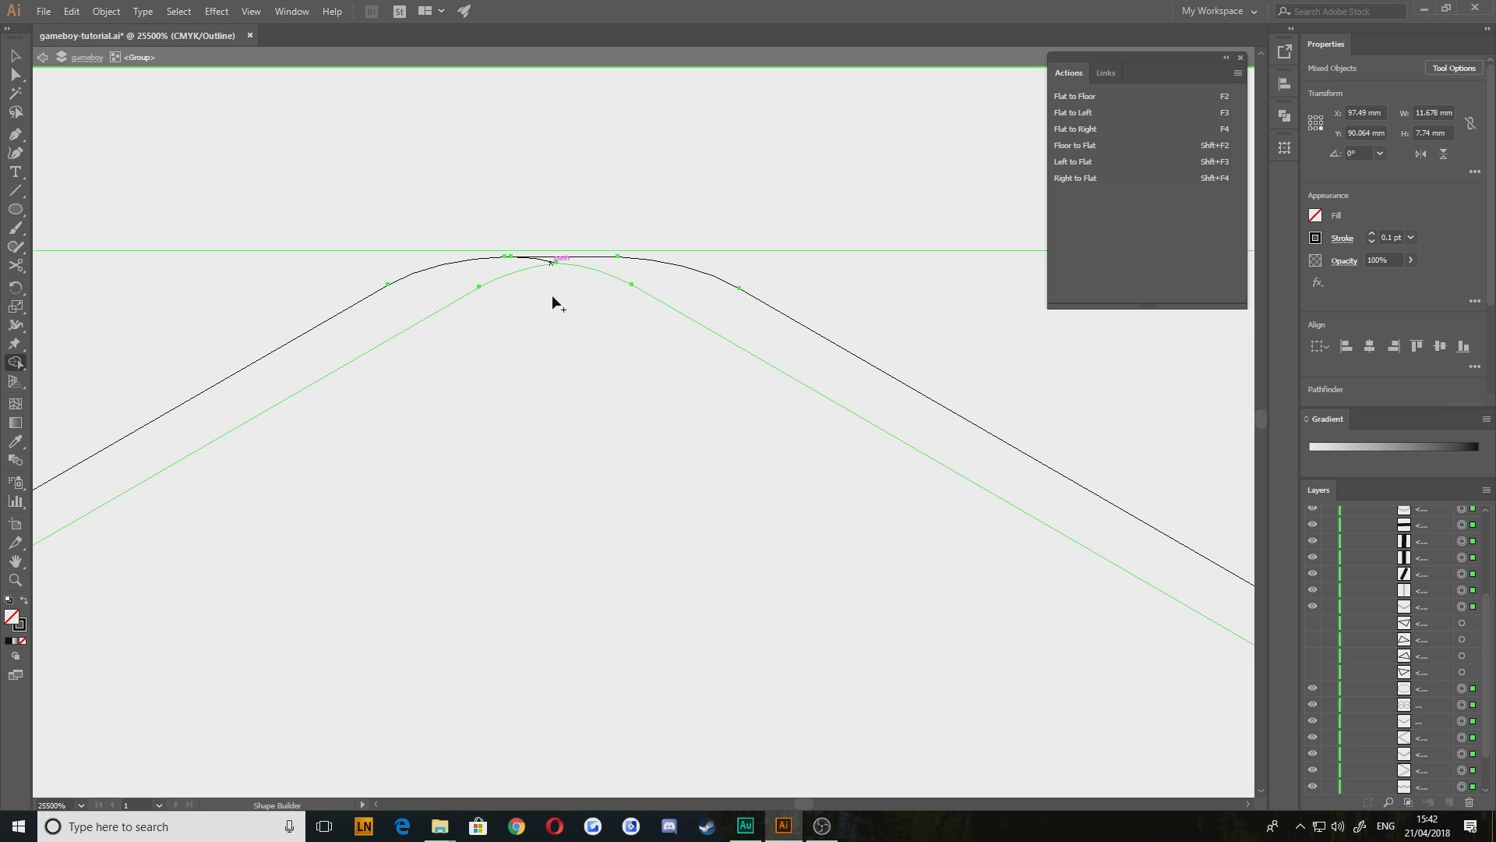
Merge the crossing slivers at the upper-left arm's top rounded corner into the bevel strip running to the inner notch
scroll(551, 295, down, 4)
drag(441, 644, 630, 529)
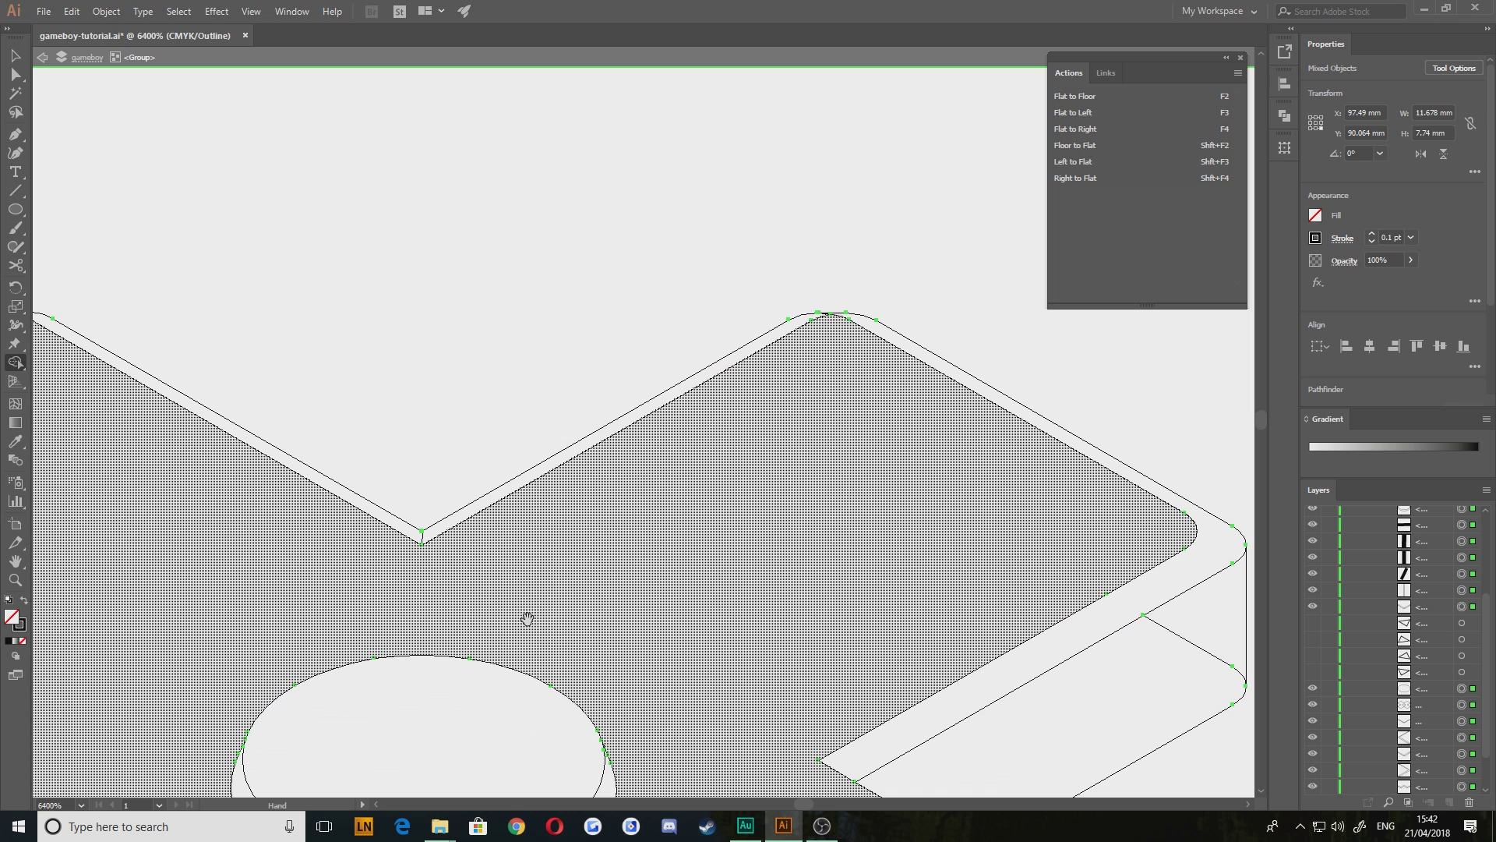
drag(354, 545, 779, 558)
drag(658, 621, 678, 441)
drag(541, 251, 835, 461)
scroll(774, 406, up, 3)
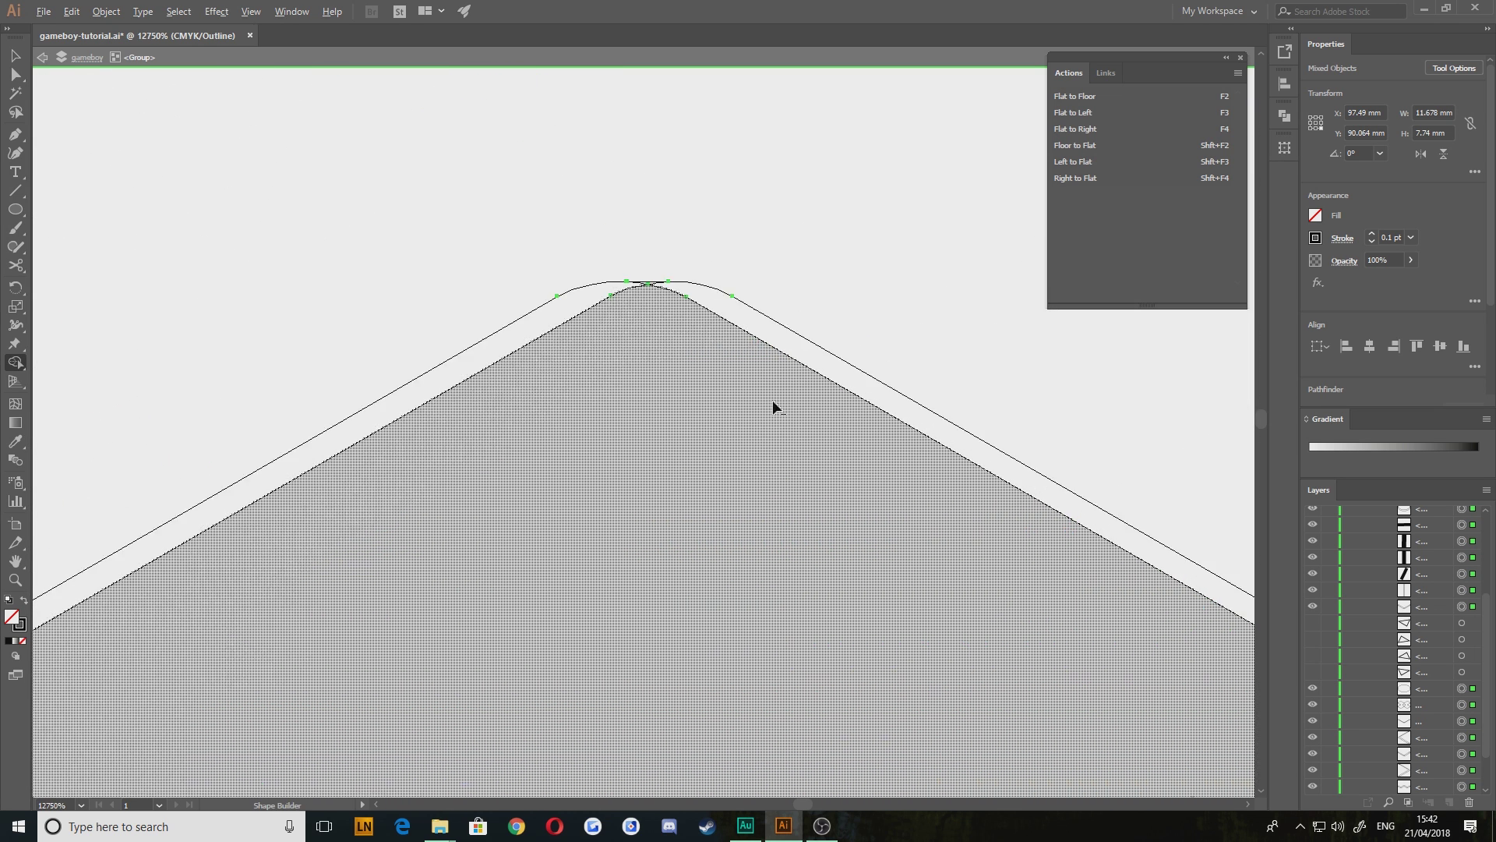
drag(729, 426, 768, 516)
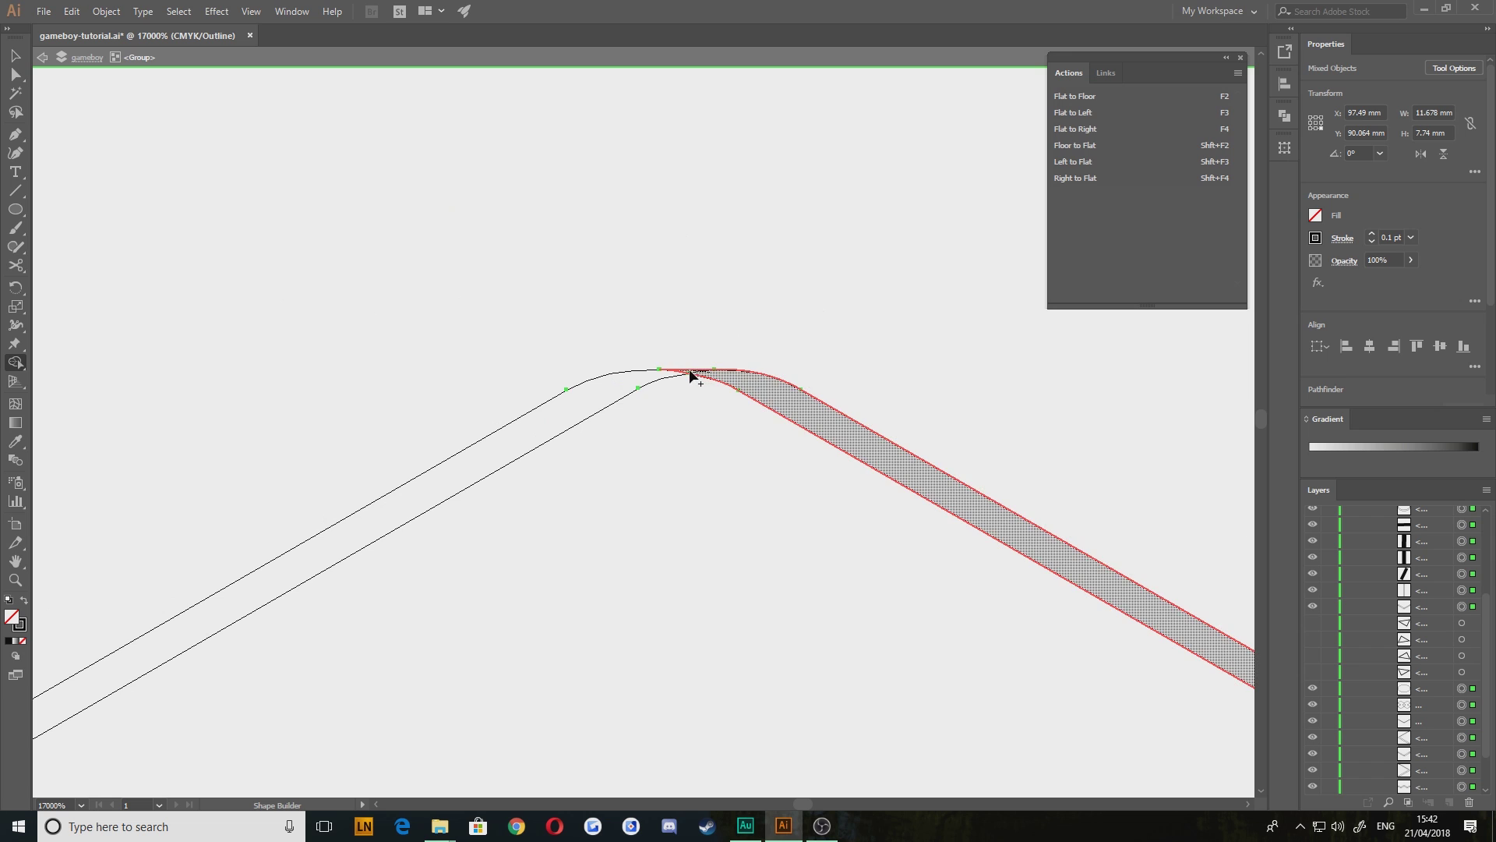
Merge the two split regions of the upper-left arm's side wall into one face
scroll(738, 458, down, 3)
drag(679, 539, 616, 290)
scroll(616, 290, down, 3)
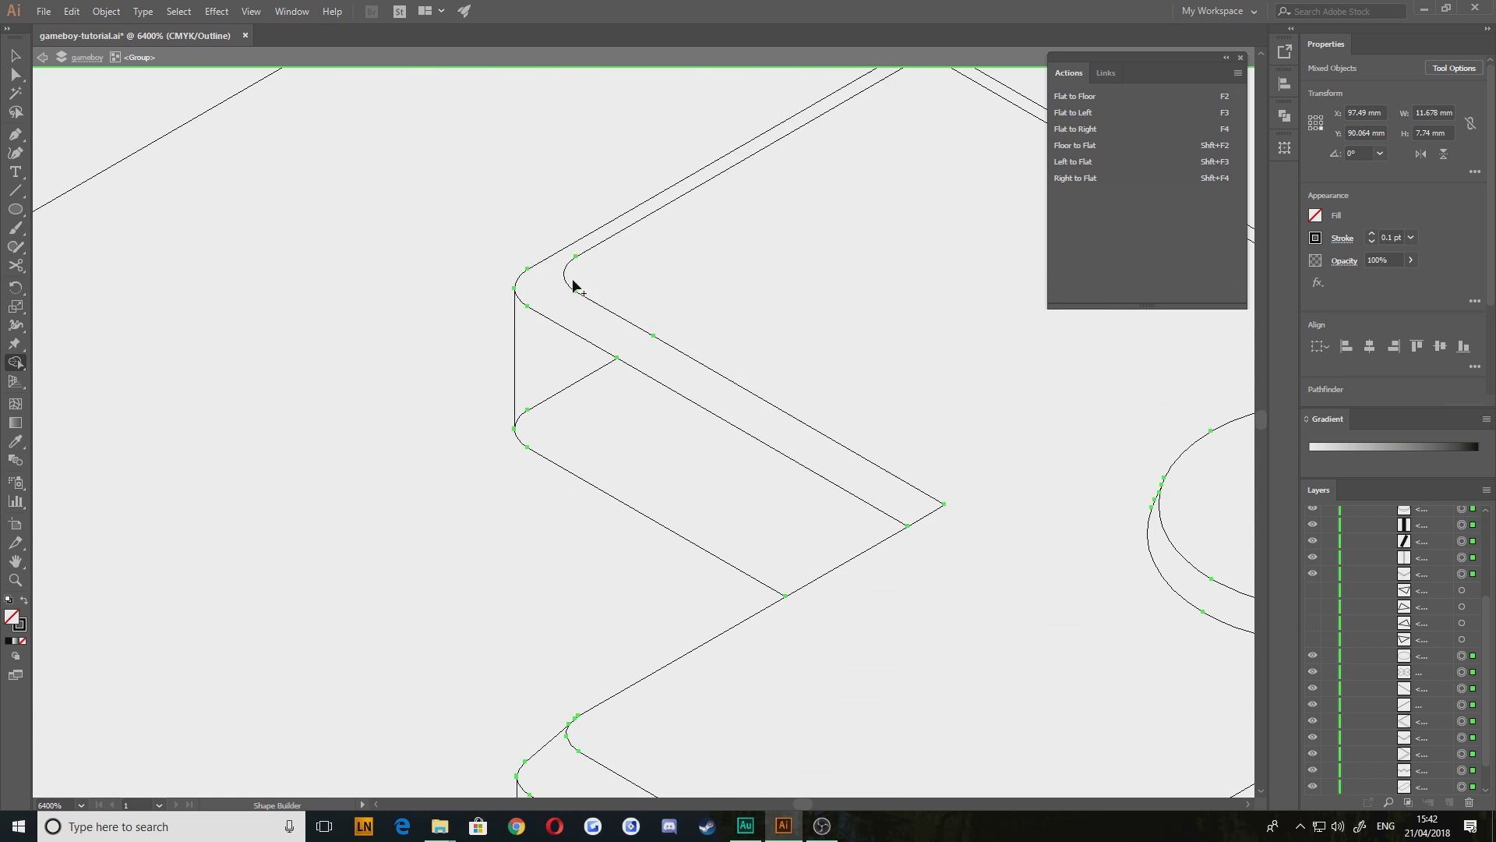
drag(688, 587, 618, 490)
drag(457, 245, 548, 314)
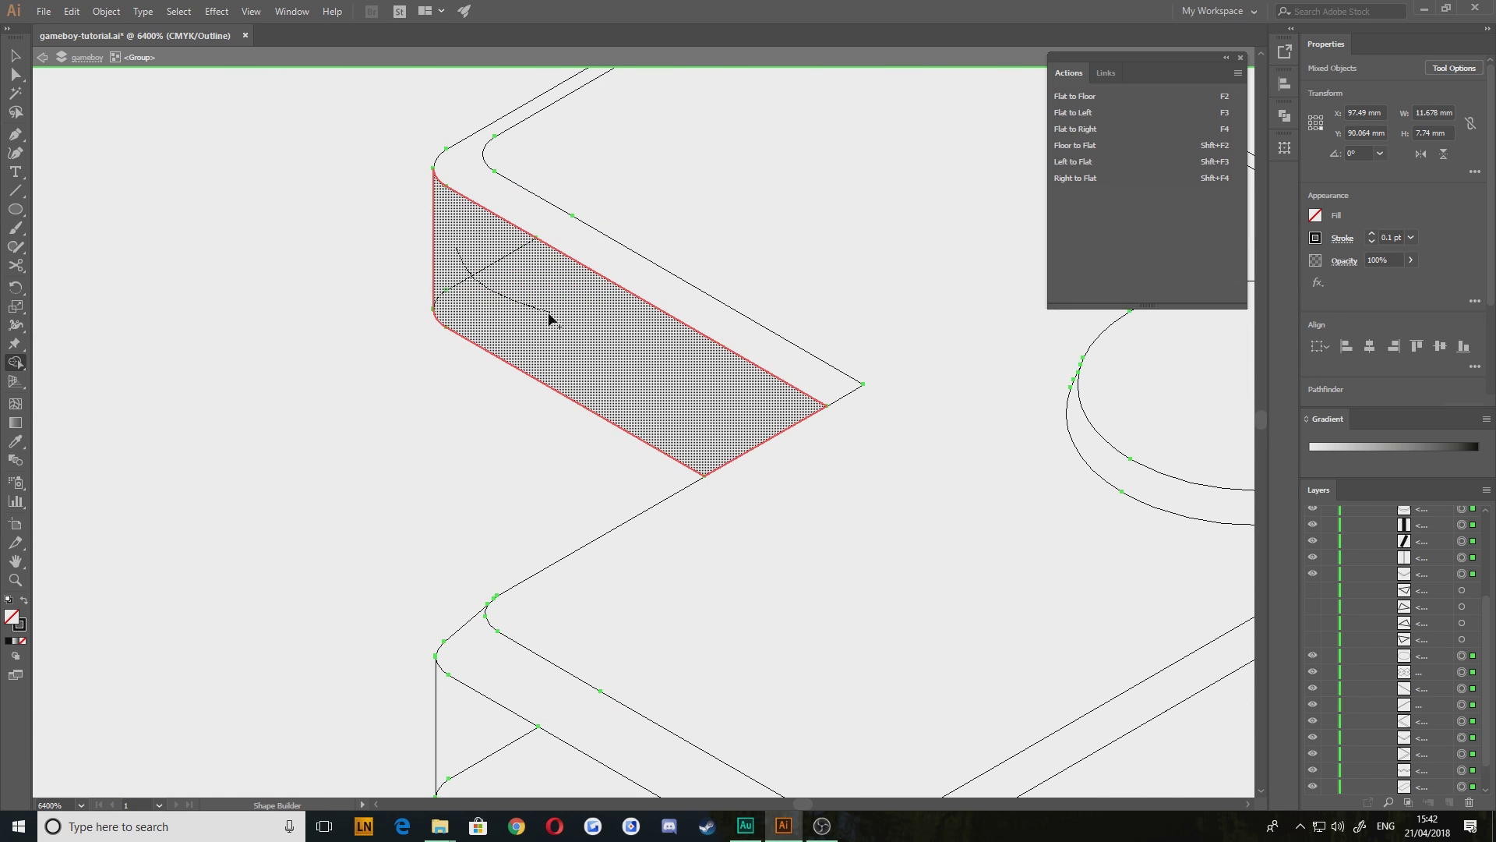
Merge the split side-wall regions at the outer ends of the lower-left and lower-right arms into single faces
drag(442, 503, 438, 304)
drag(453, 604, 428, 411)
drag(425, 356, 558, 477)
drag(1005, 577, 327, 633)
mouse_move(935, 522)
mouse_down()
mouse_move(731, 501)
mouse_move(463, 598)
mouse_up()
mouse_move(790, 428)
mouse_down()
mouse_move(749, 451)
mouse_move(712, 513)
mouse_up()
Merge the upper-right arm's split side-wall regions into one face and clear the D-pad selection
drag(749, 632, 789, 570)
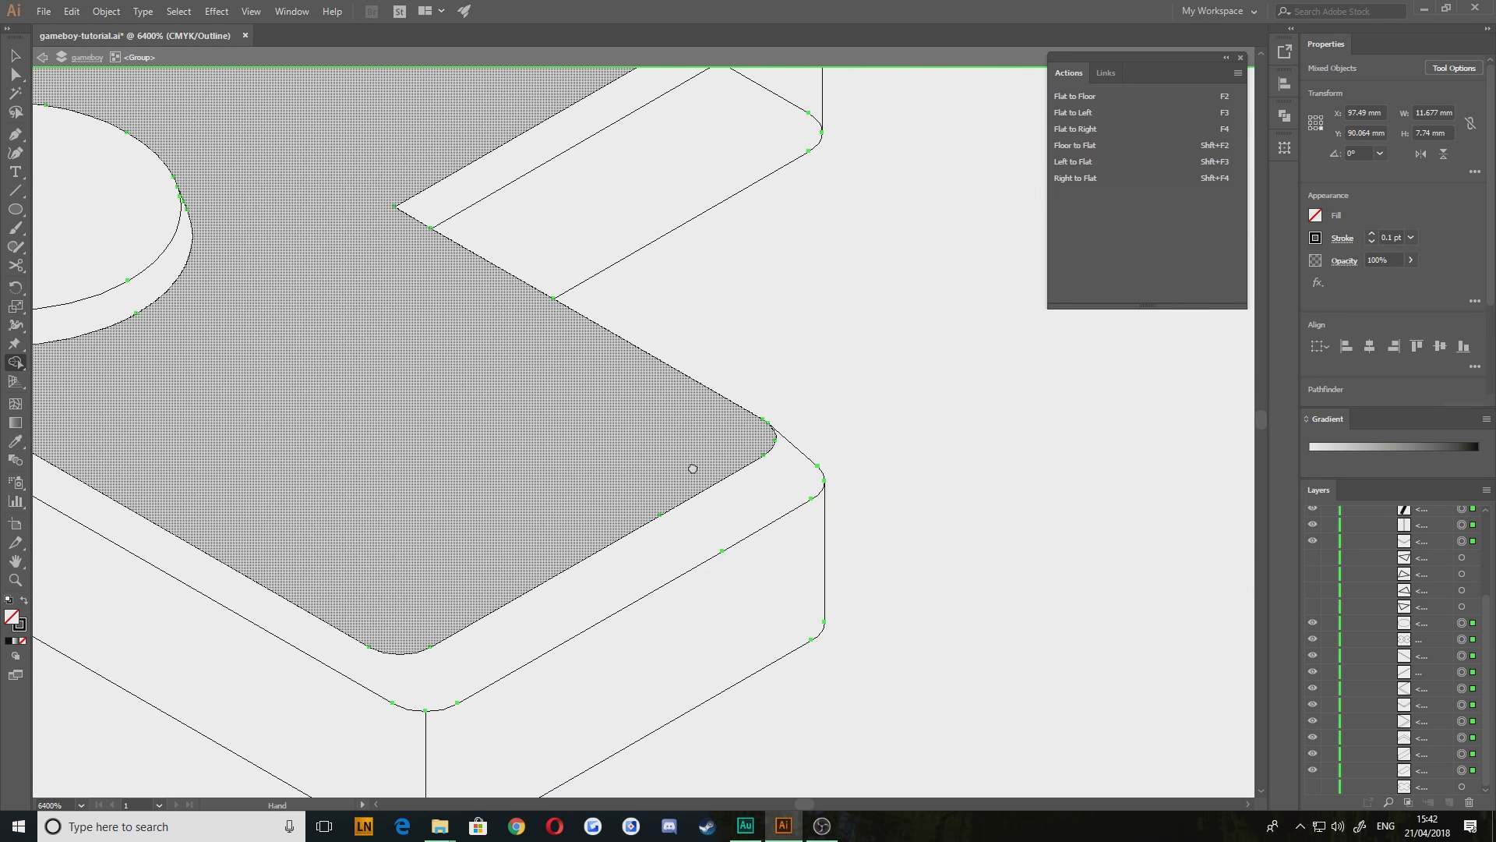
drag(691, 467, 772, 749)
drag(845, 438, 865, 366)
drag(621, 320, 753, 365)
scroll(778, 541, down, 4)
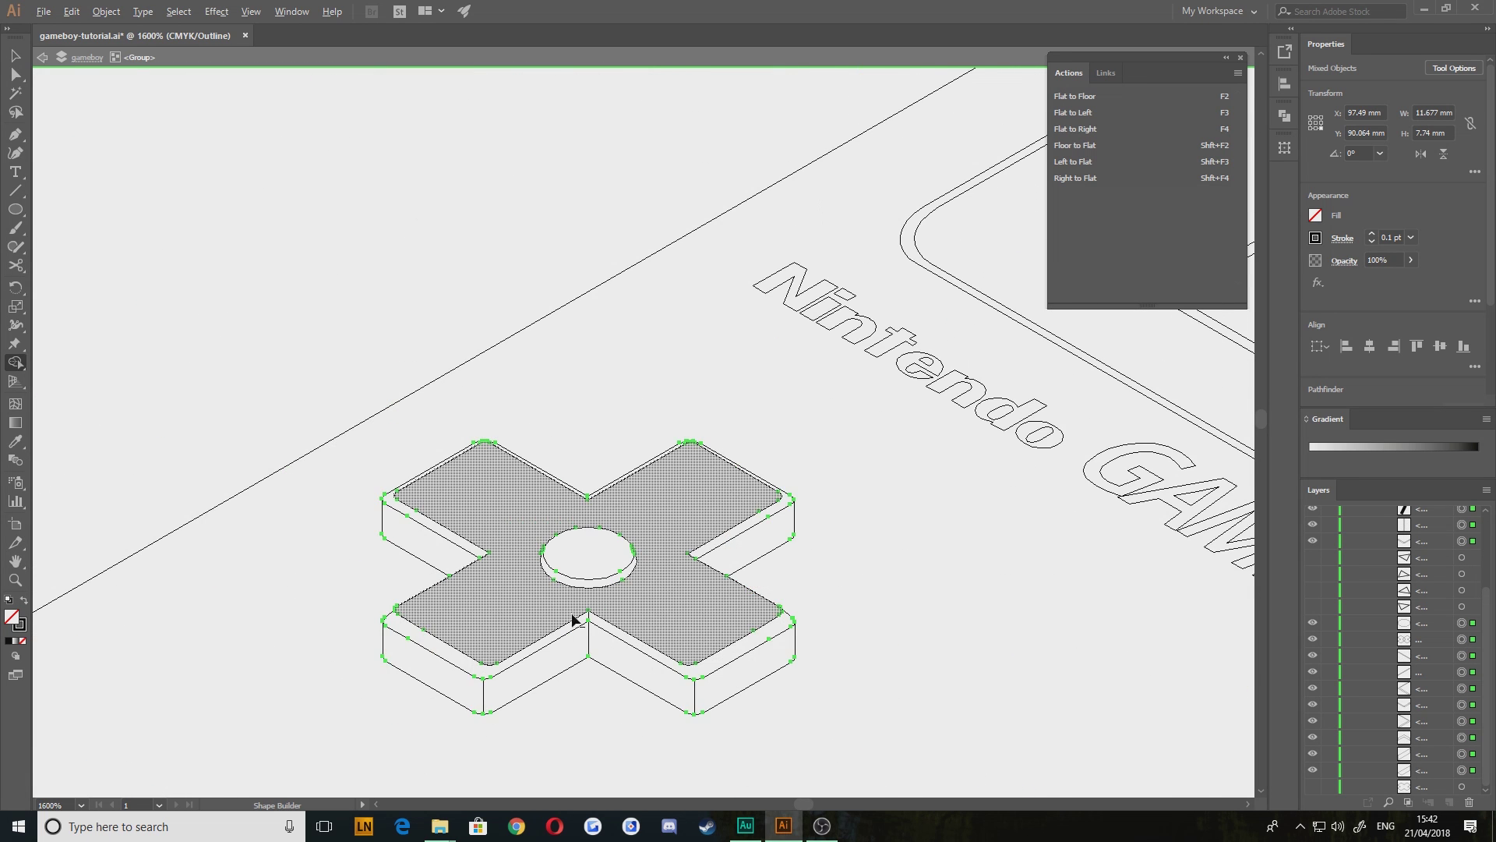
drag(572, 618, 716, 503)
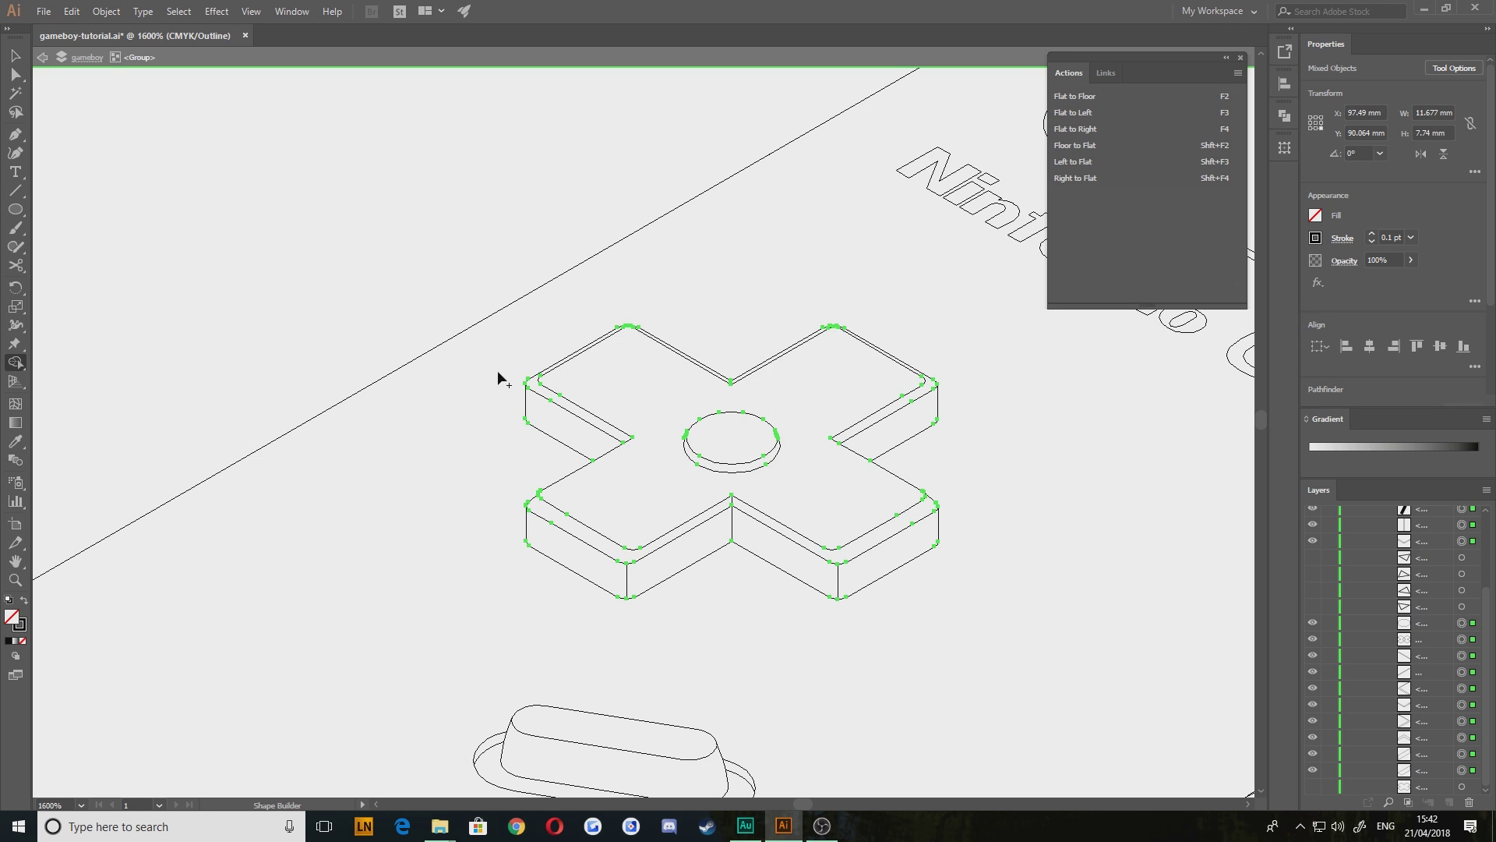
key(v)
click(377, 480)
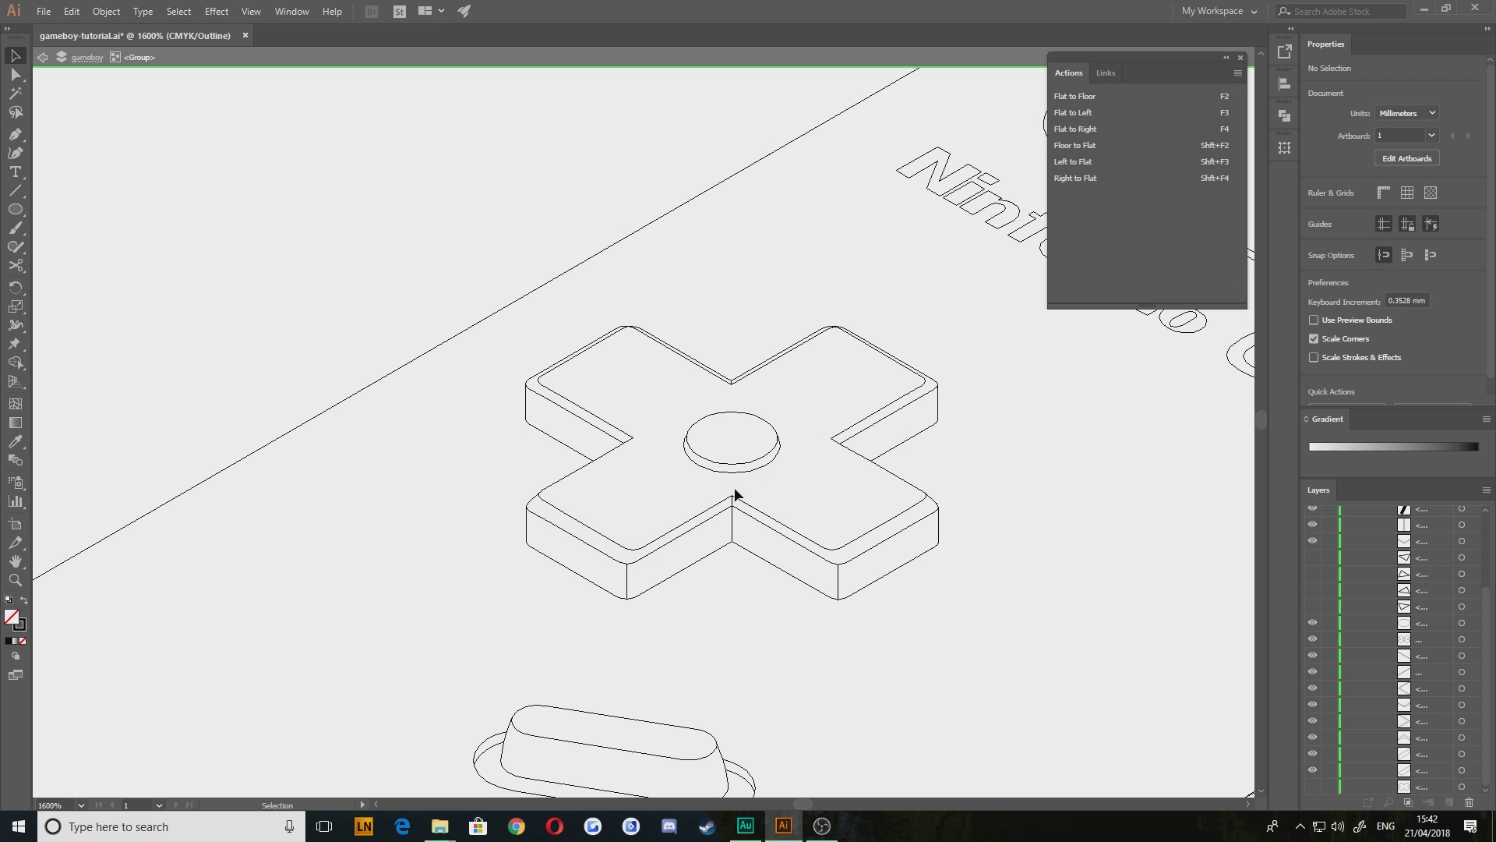
scroll(732, 487, up, 2)
drag(832, 476, 708, 328)
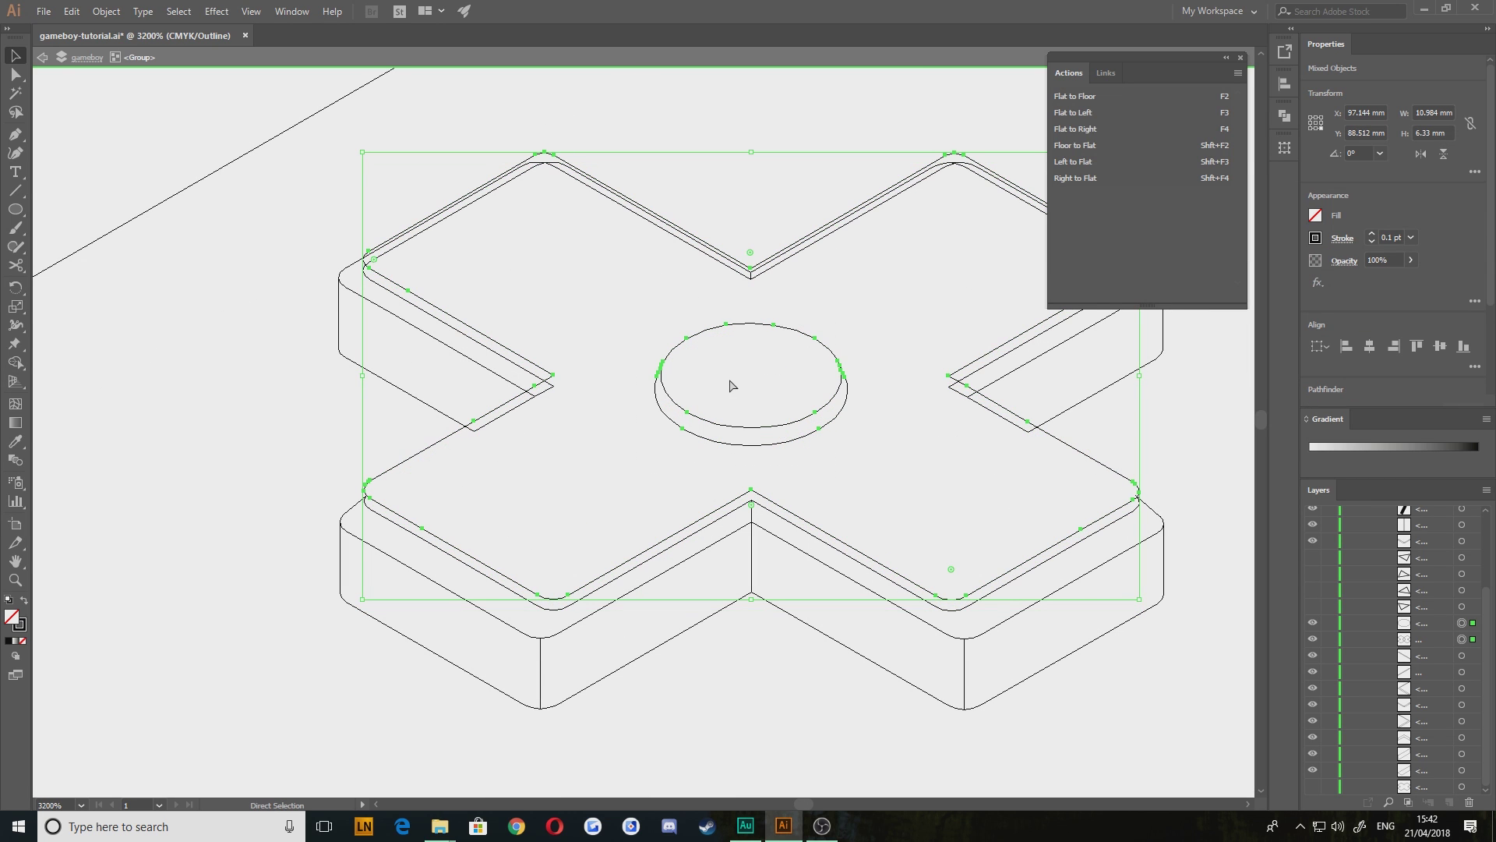
key(ctrl+z)
click(207, 444)
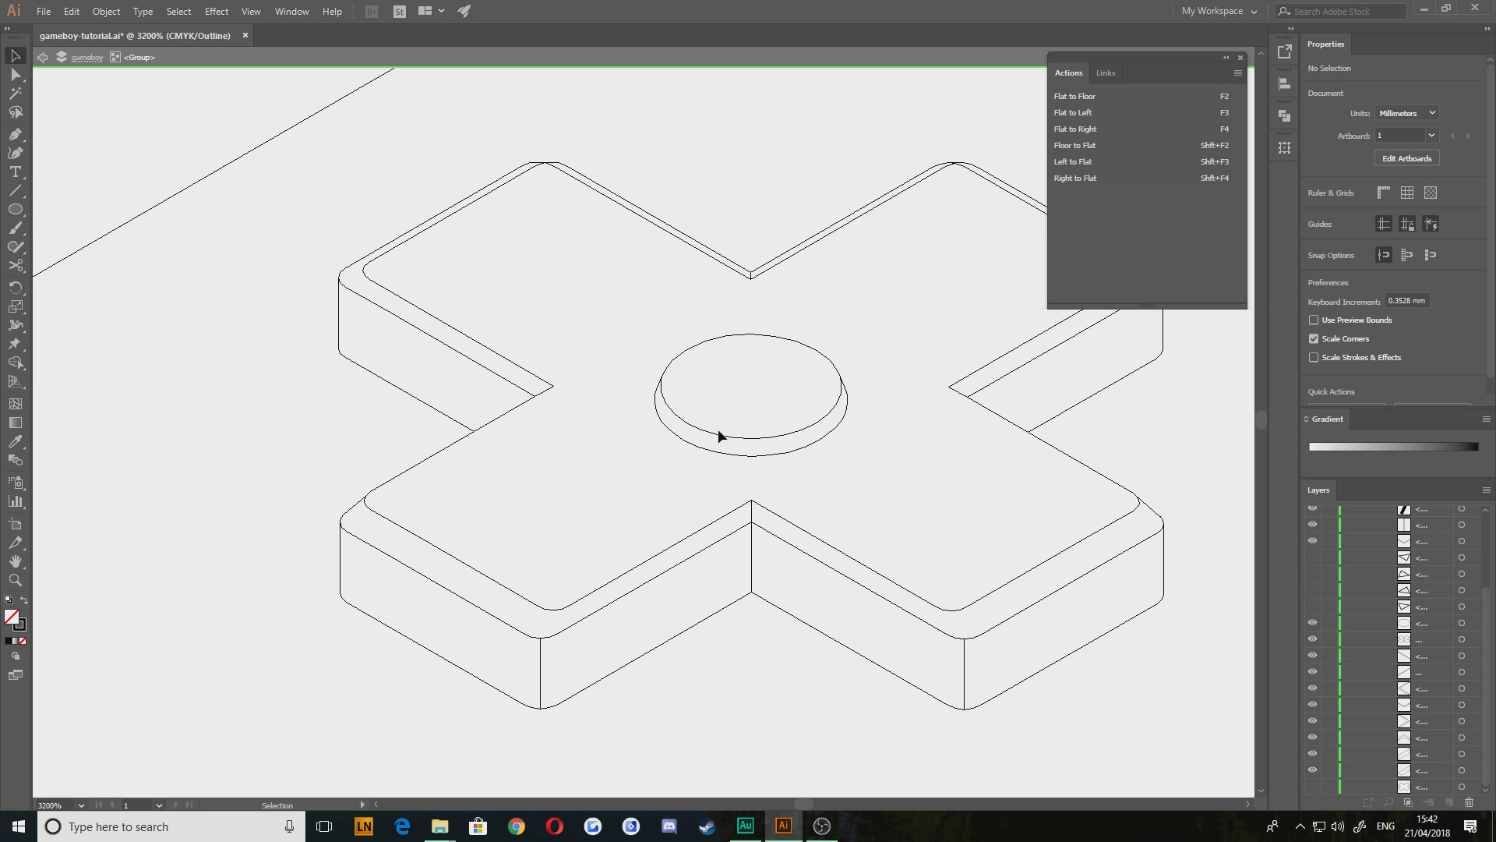
click(755, 435)
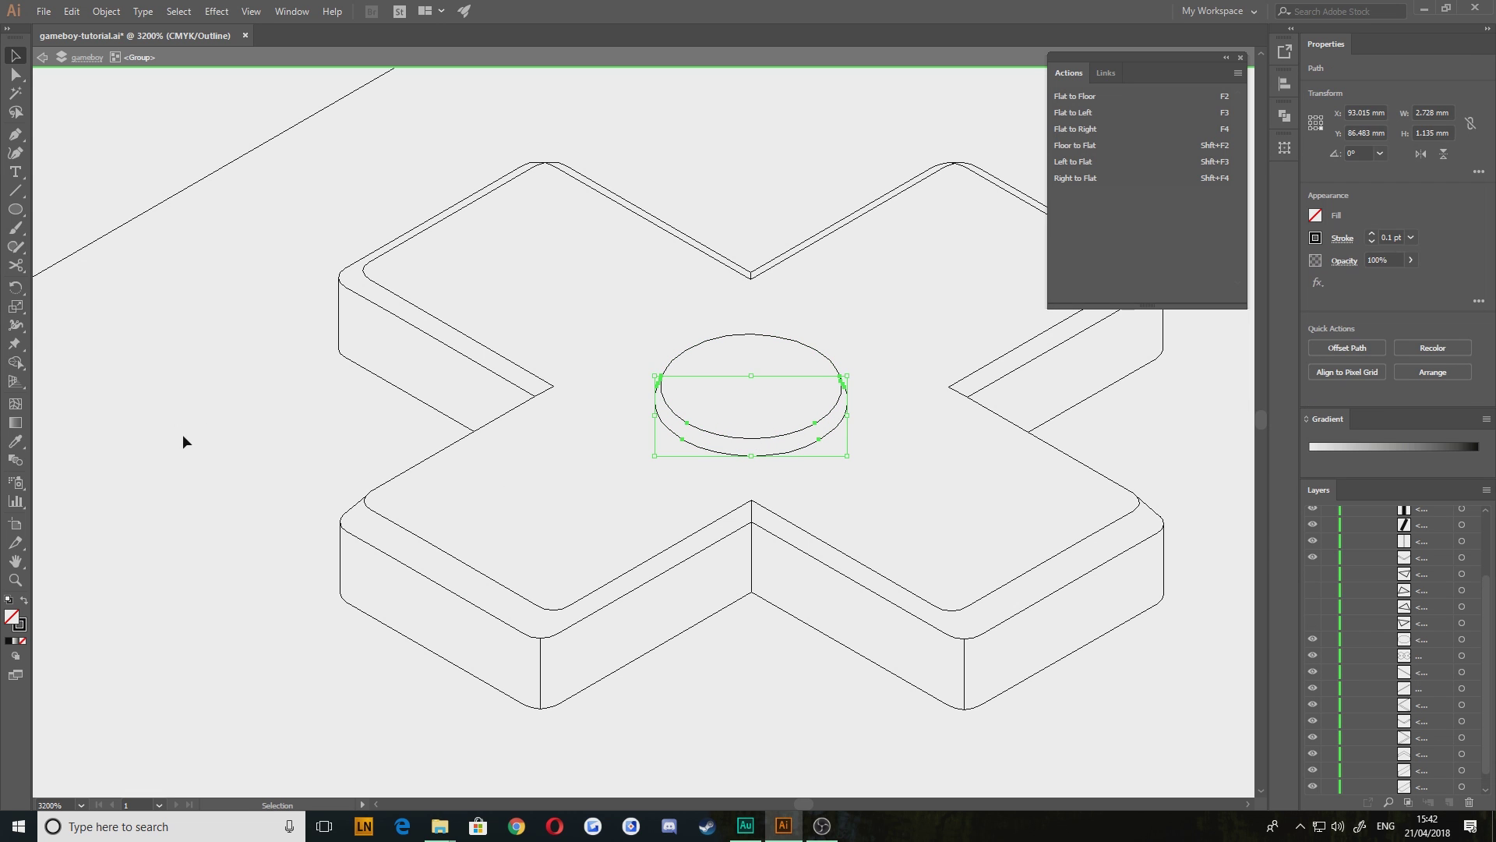
click(185, 441)
Show the hidden base outline path around the foot of the D-pad
scroll(485, 546, down, 2)
drag(568, 702, 578, 572)
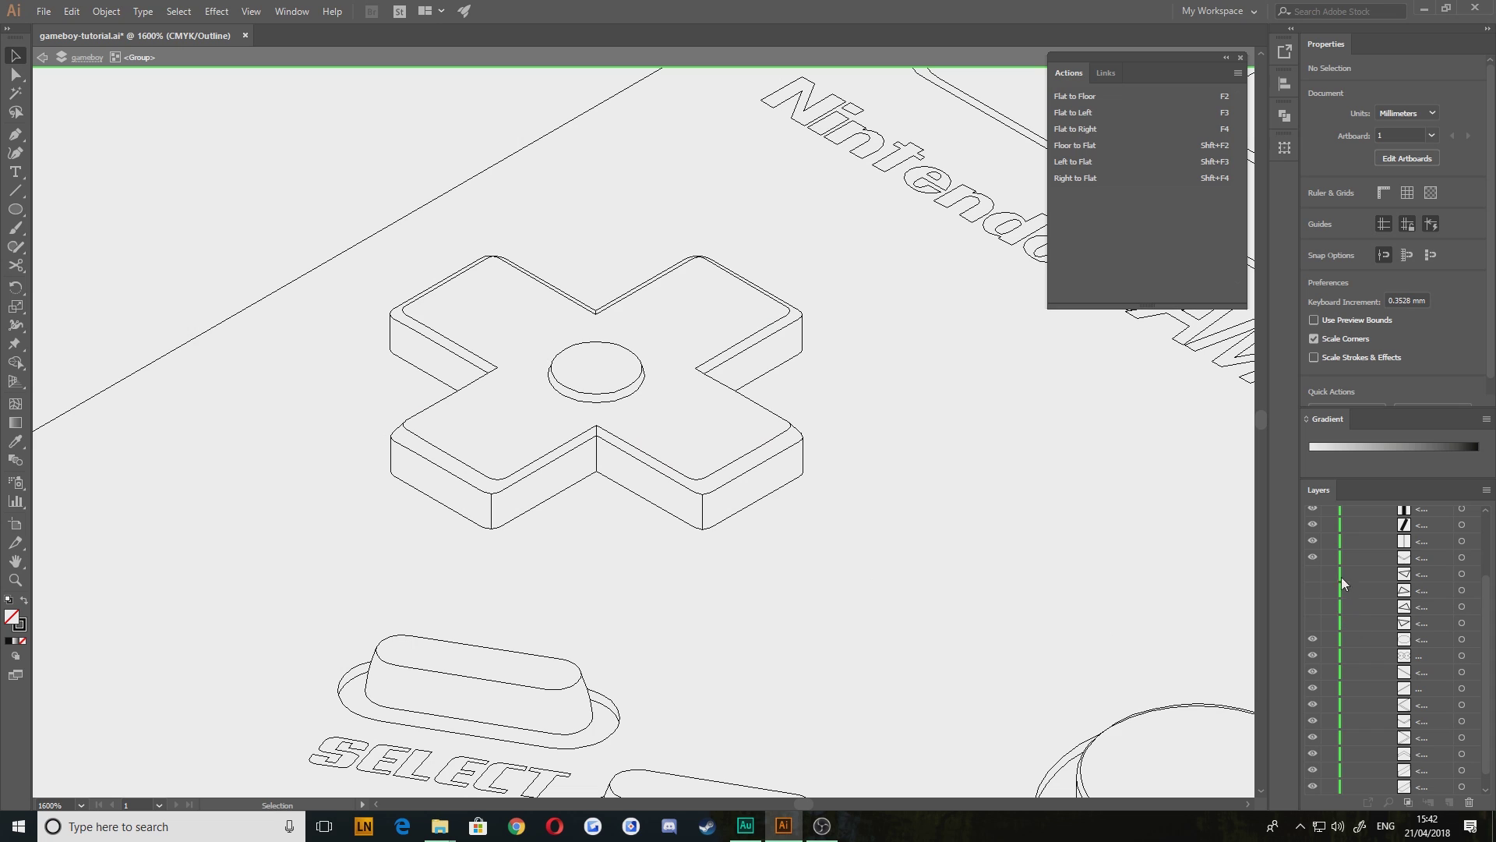
scroll(1315, 633, down, 1)
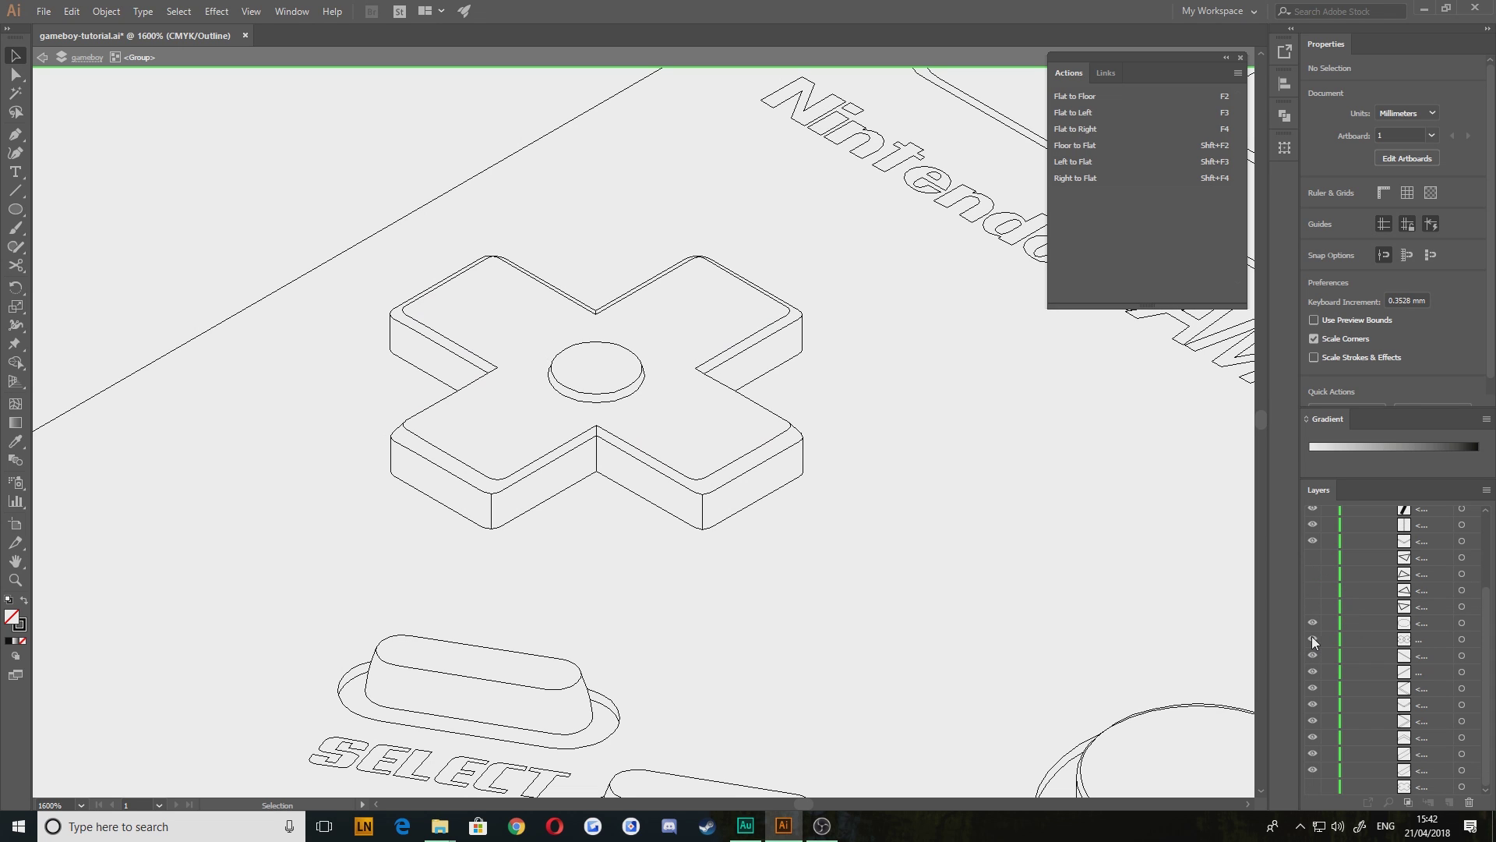
click(1310, 783)
scroll(477, 487, up, 1)
drag(662, 389, 639, 449)
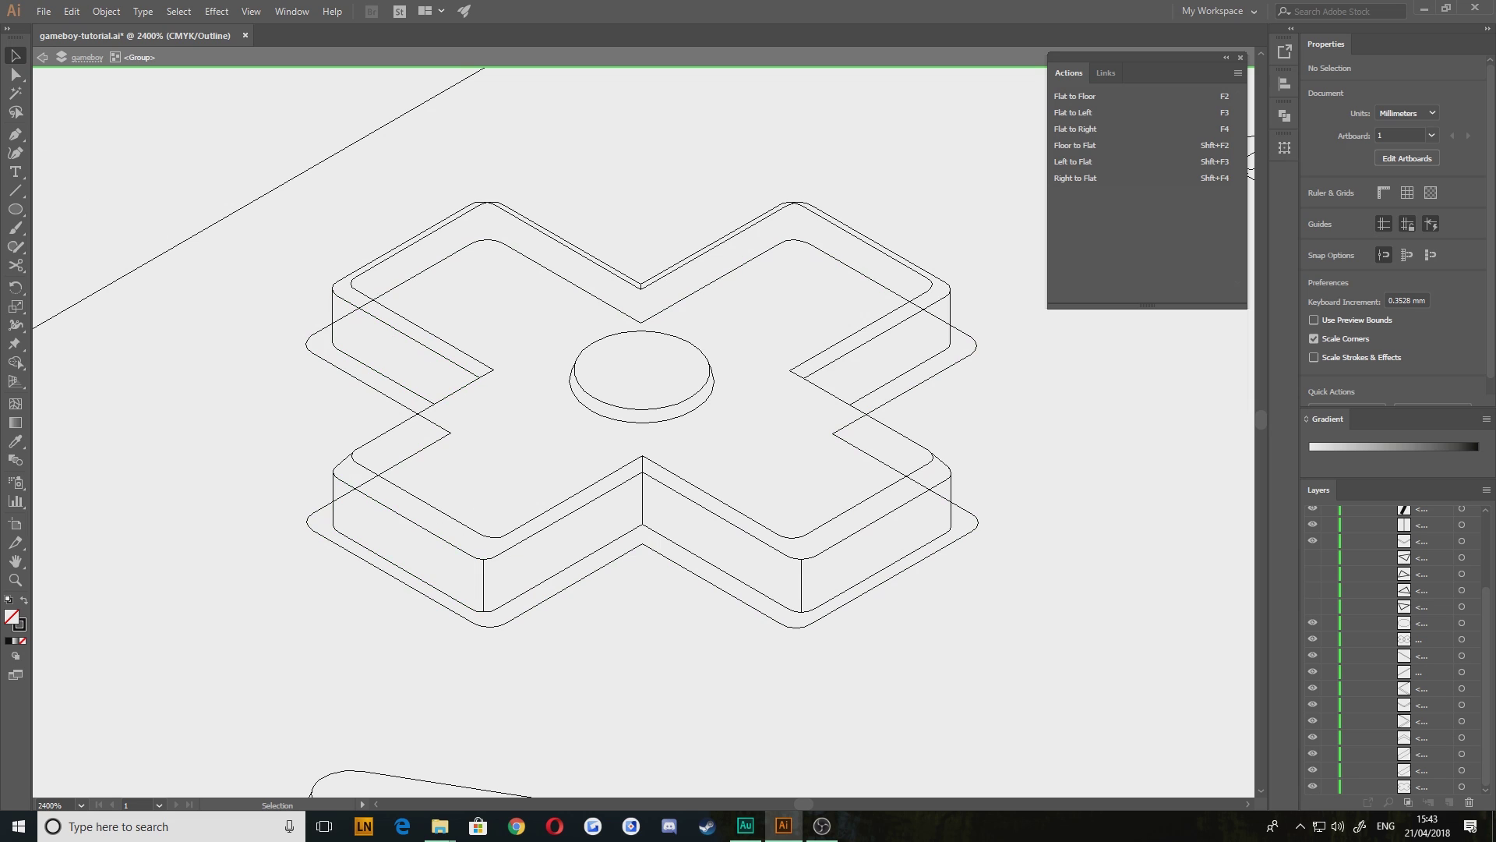
scroll(705, 583, down, 1)
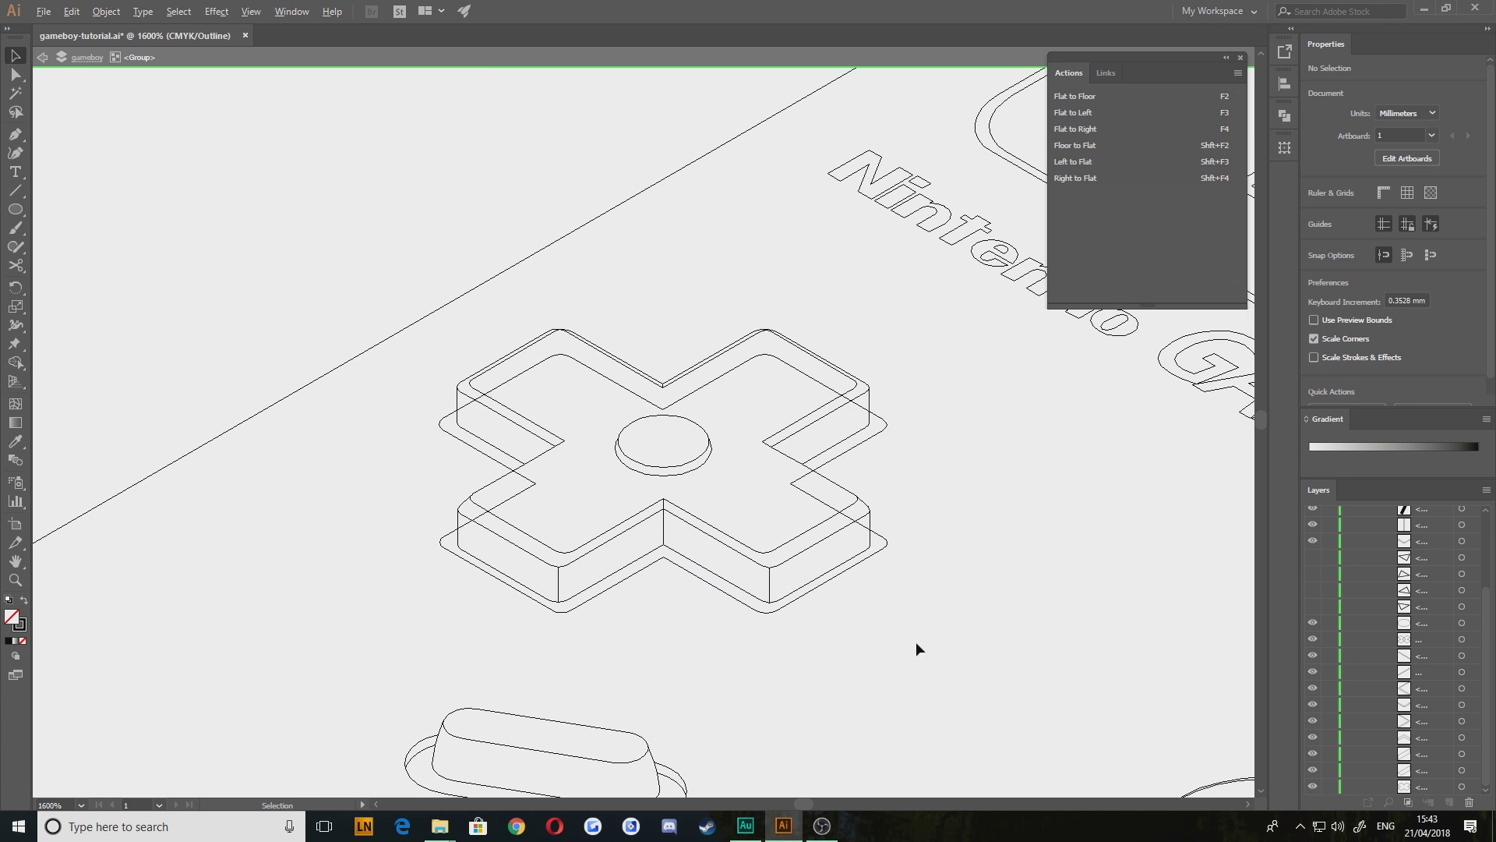
Show the four hidden arrow triangles around the D-pad to check them, and hide them again
click(1313, 556)
scroll(483, 662, down, 3)
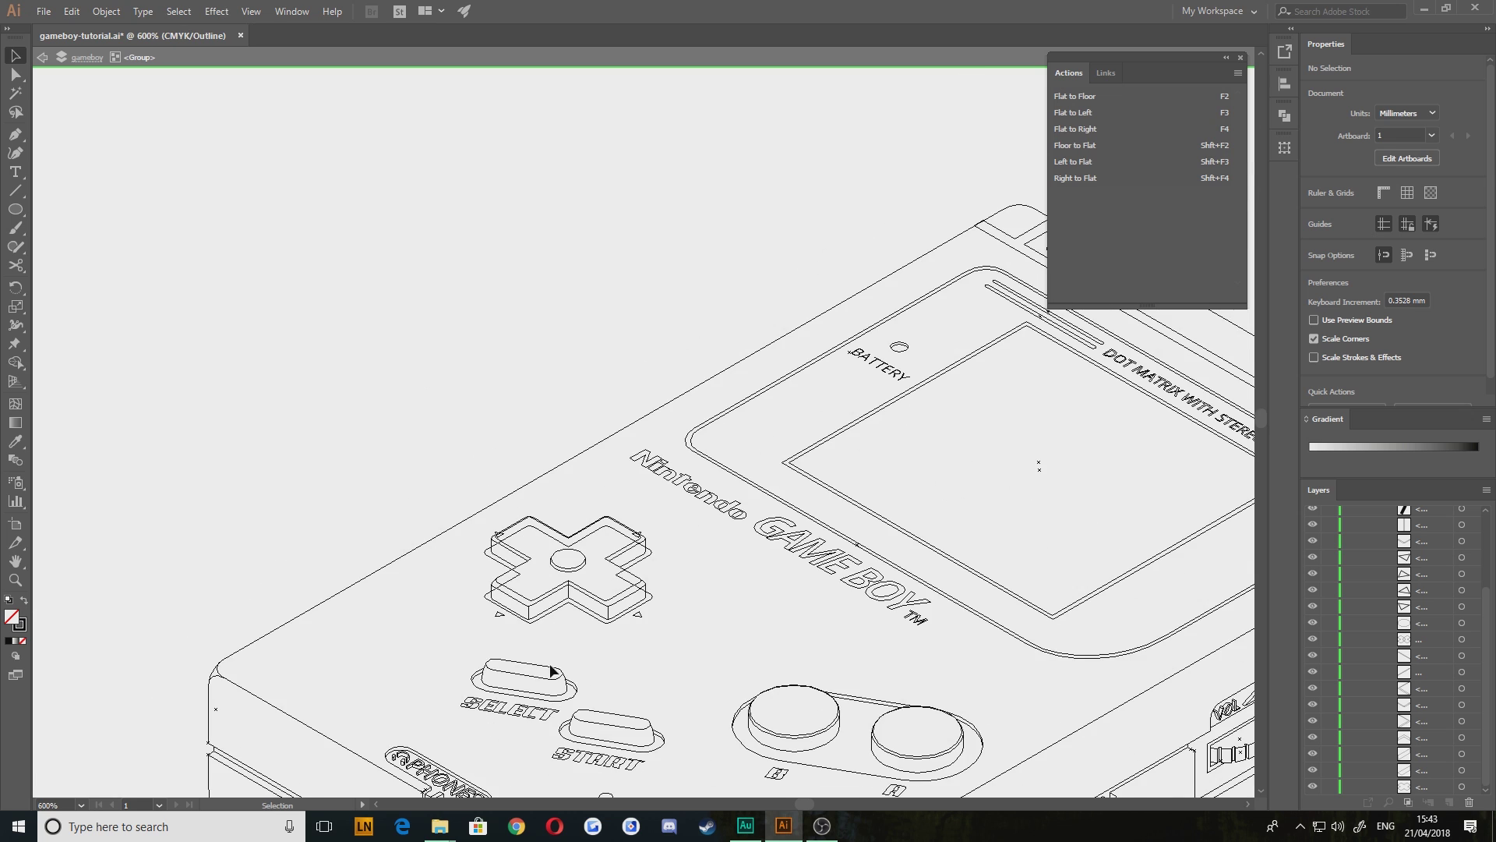
drag(549, 664, 590, 619)
scroll(598, 558, up, 3)
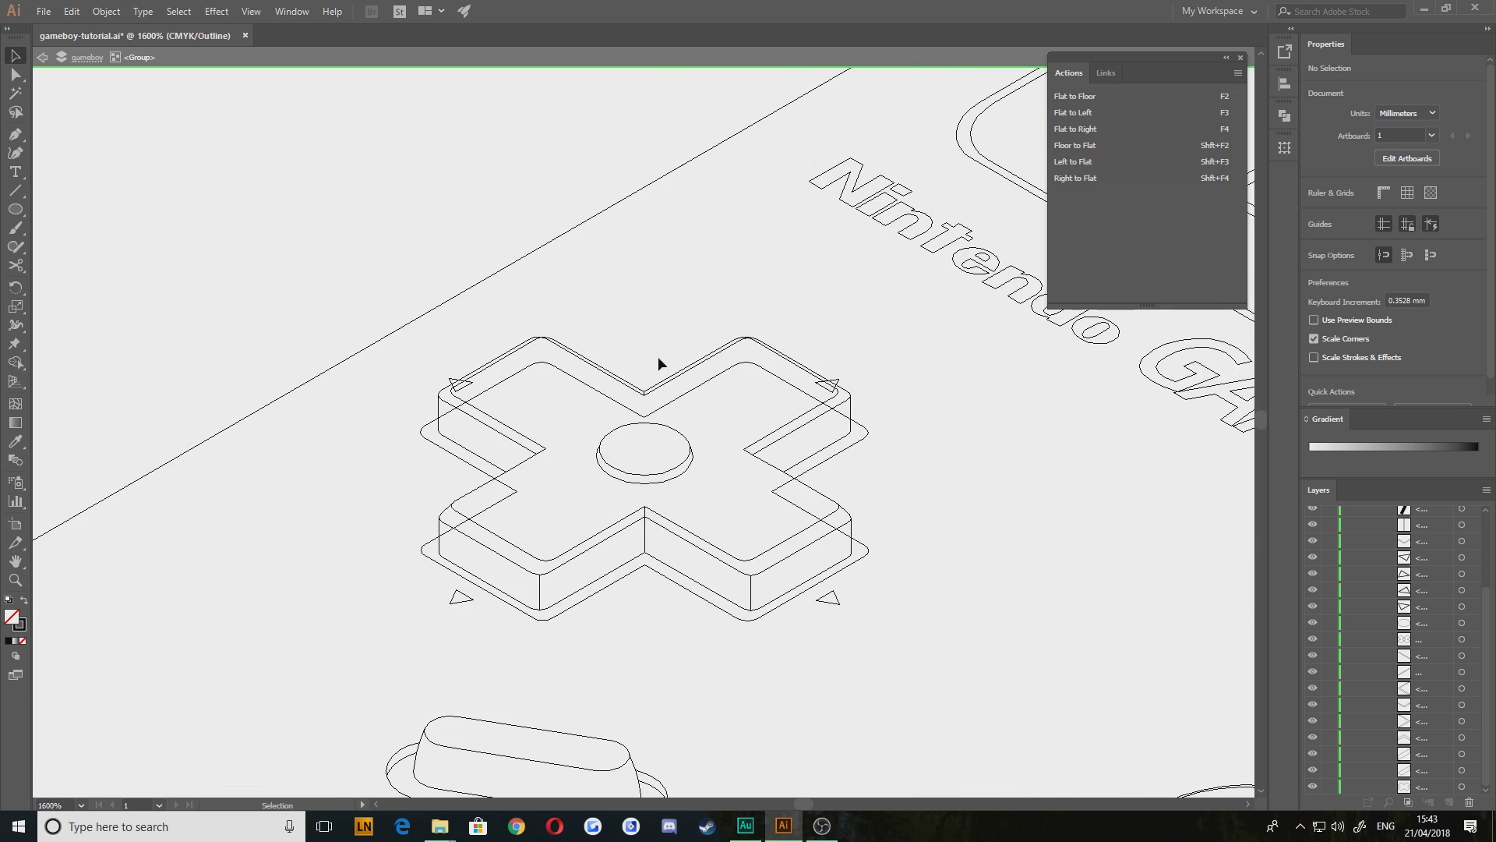
scroll(1372, 616, up, 2)
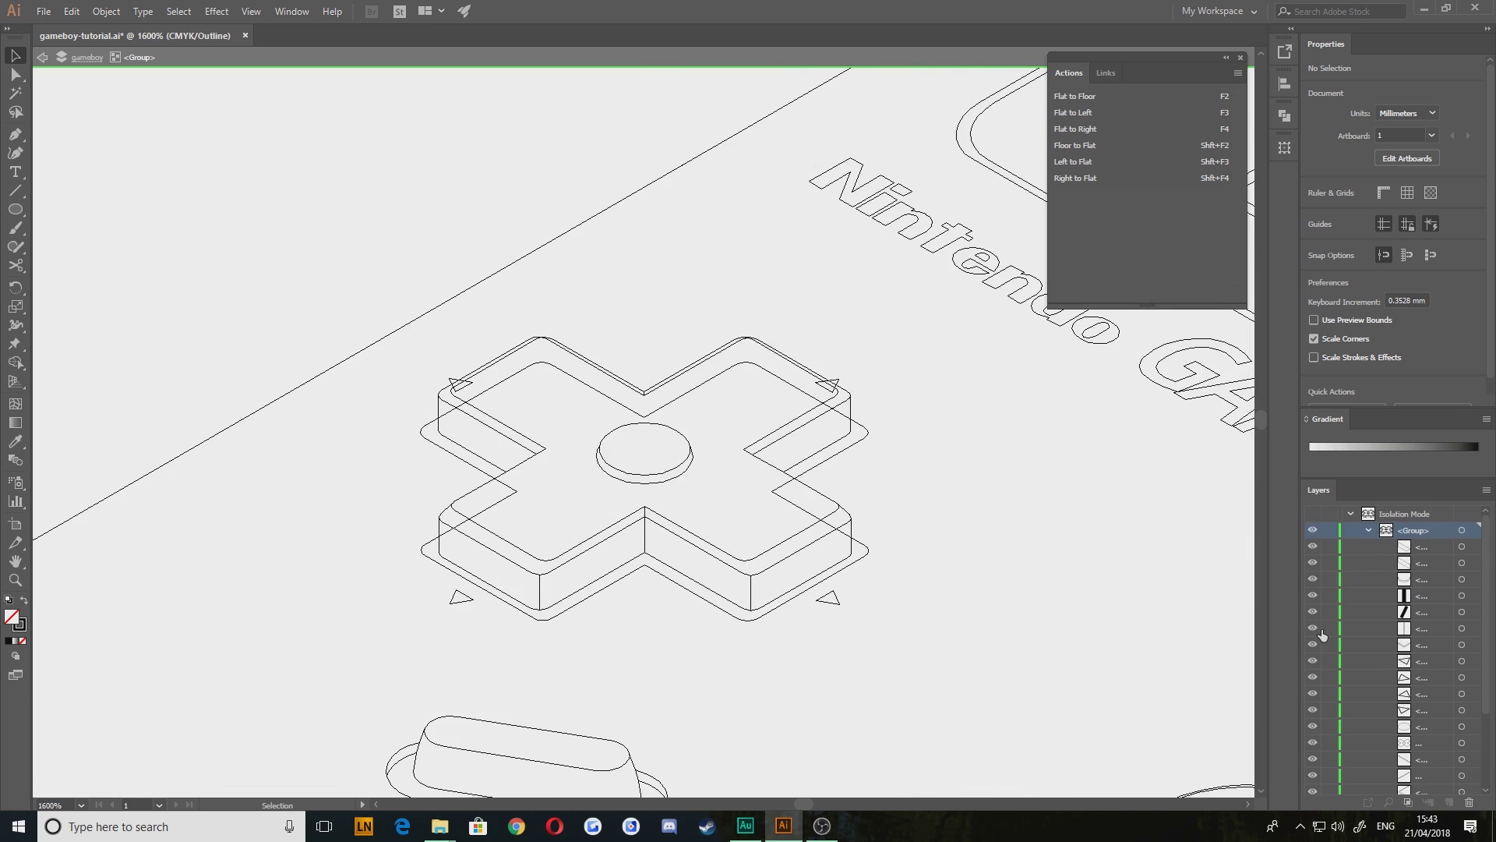
scroll(1327, 635, down, 2)
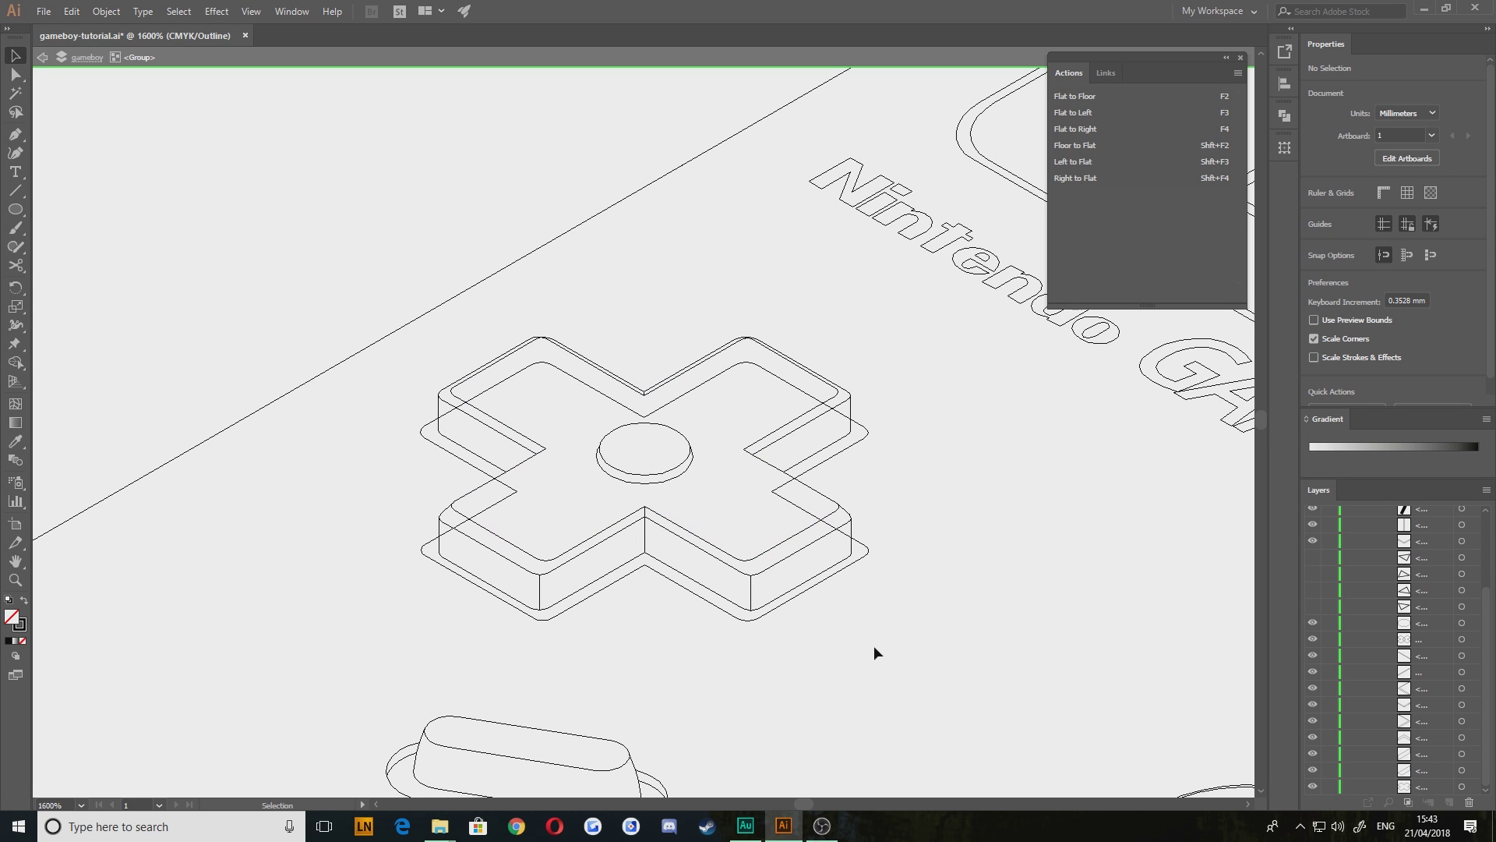
Select the D-pad with its base outline, merge the regions that outline splits across the top and side faces, and exit isolation mode
drag(923, 669, 418, 330)
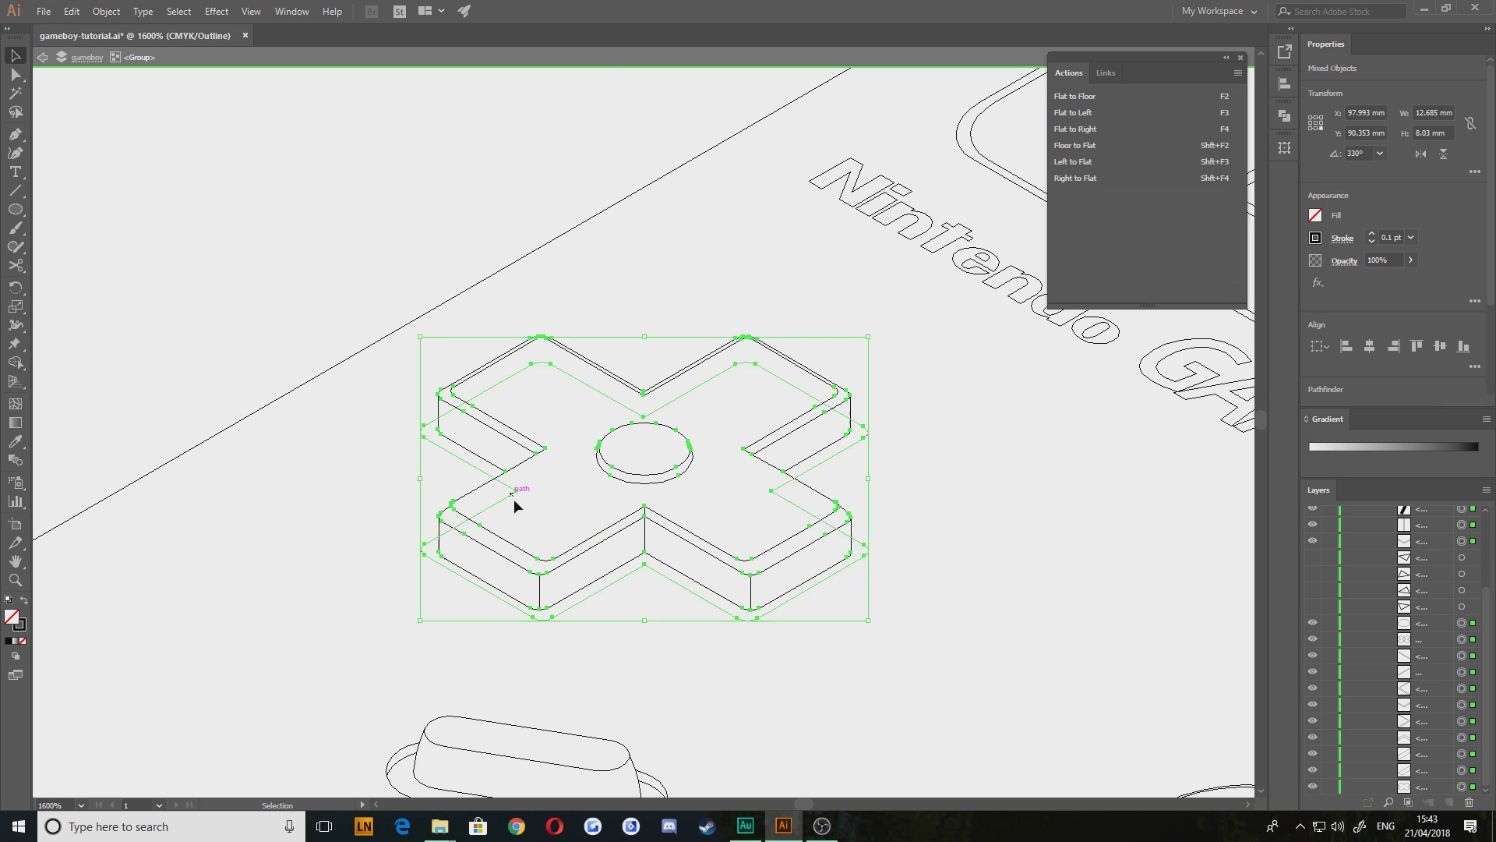
scroll(515, 503, up, 1)
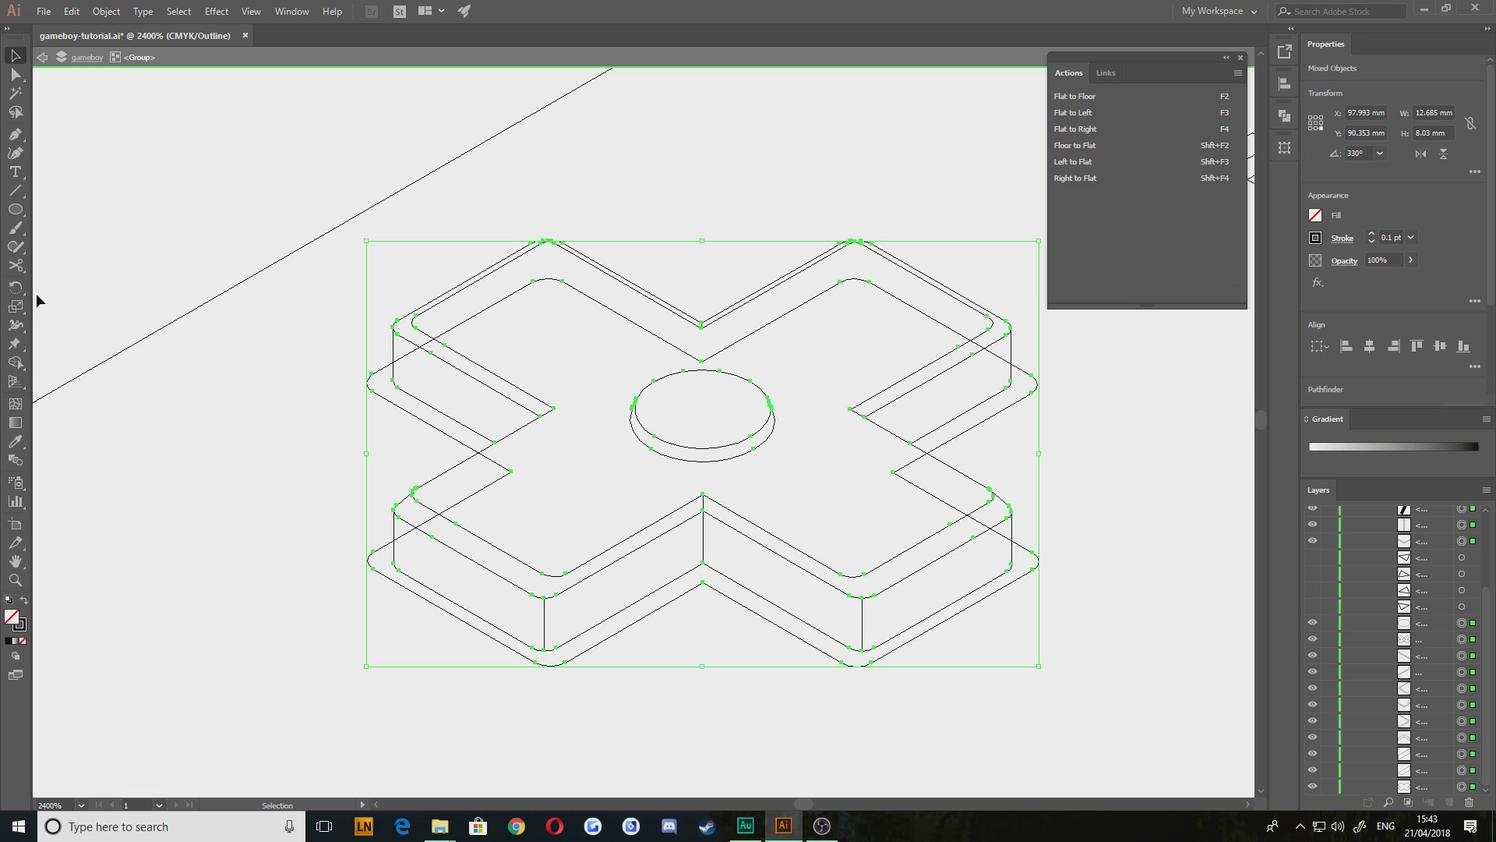
click(15, 365)
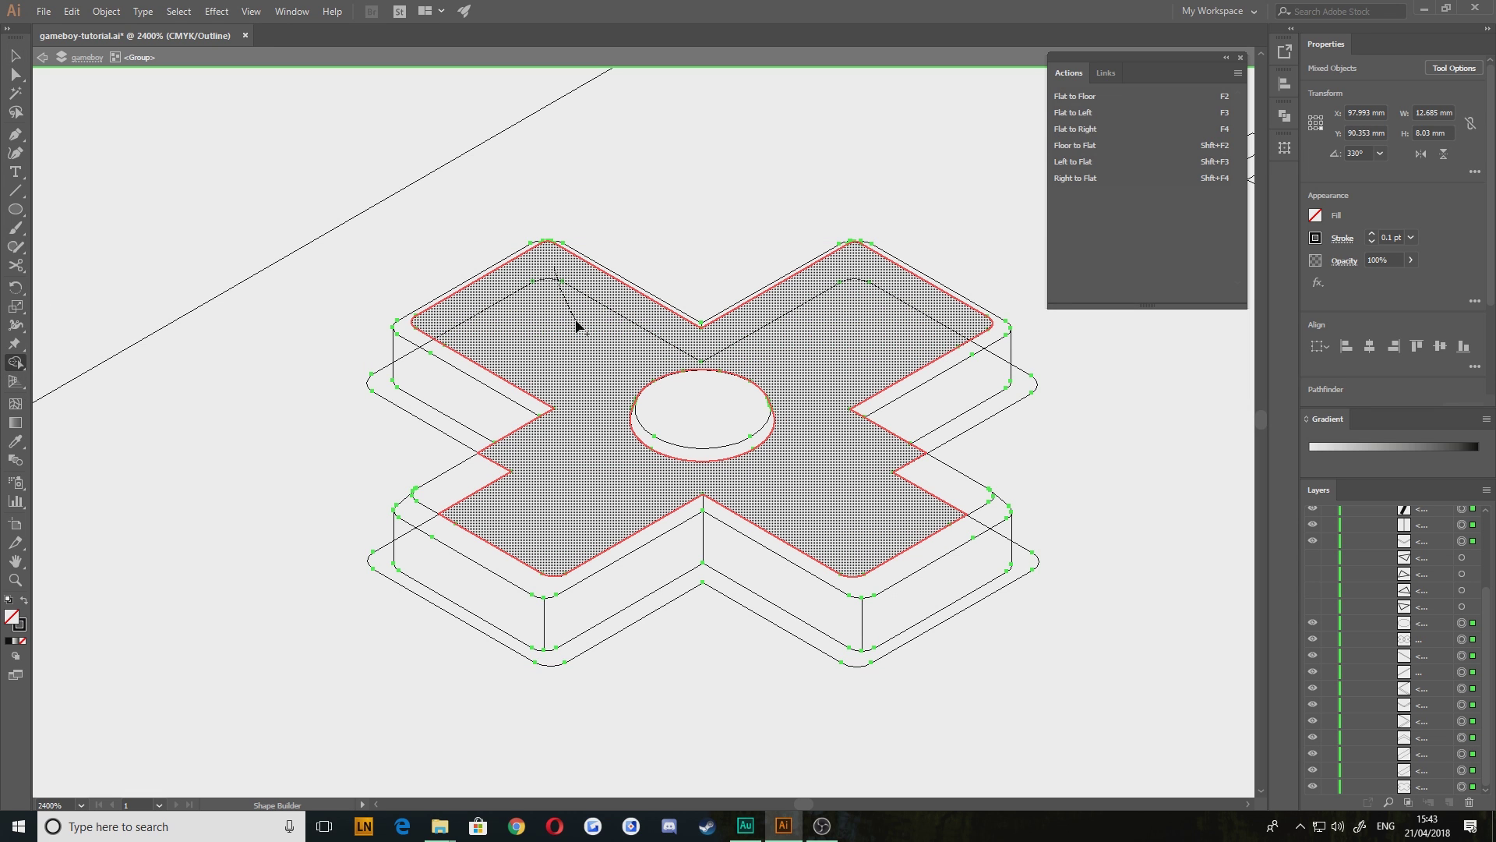
drag(578, 326, 517, 501)
mouse_move(891, 468)
mouse_down()
mouse_move(919, 484)
mouse_move(1002, 334)
mouse_up()
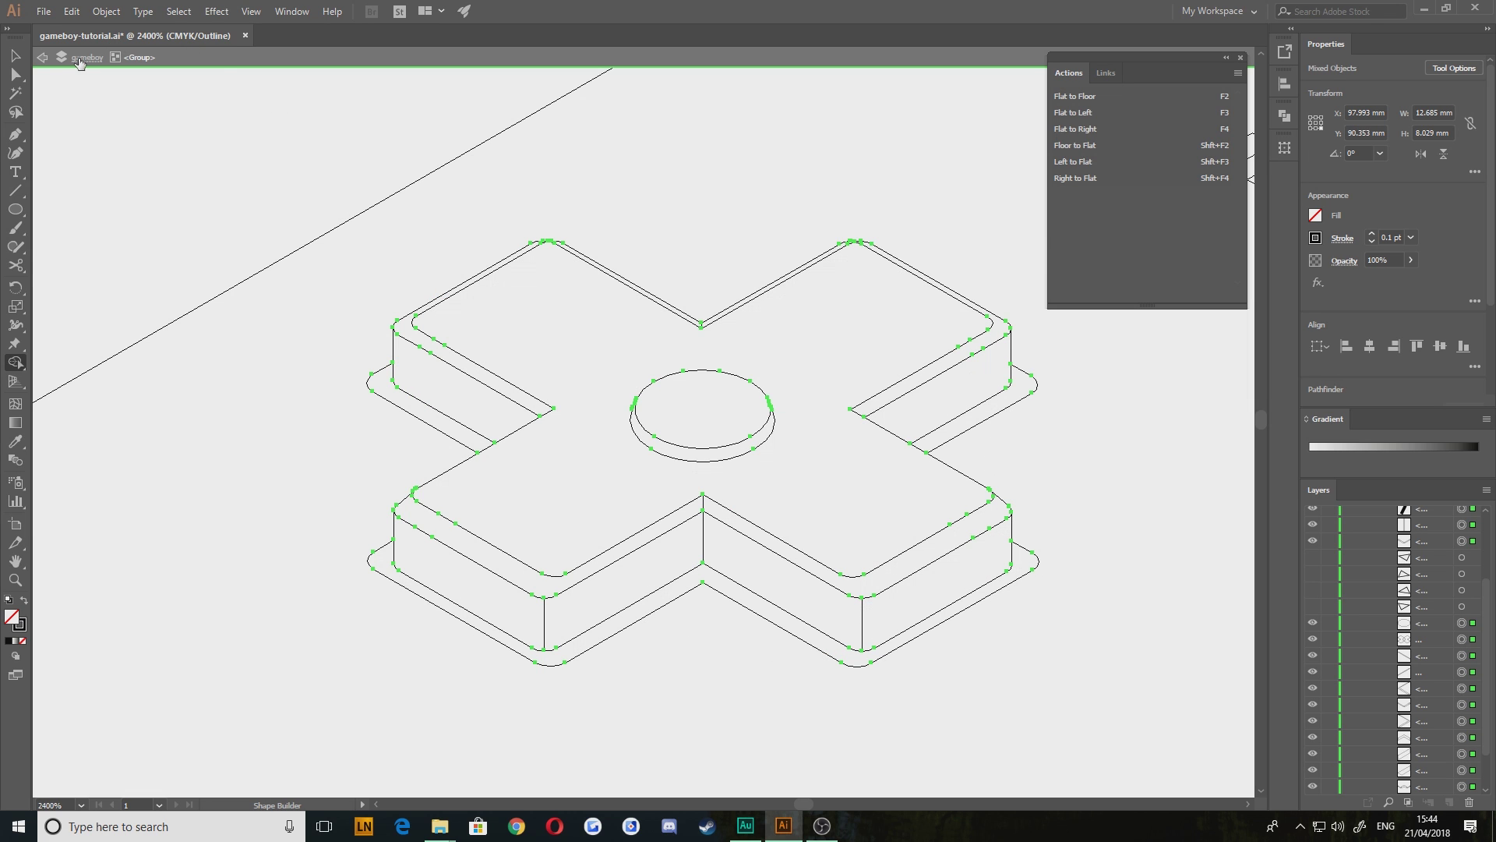
click(17, 56)
double_click(208, 465)
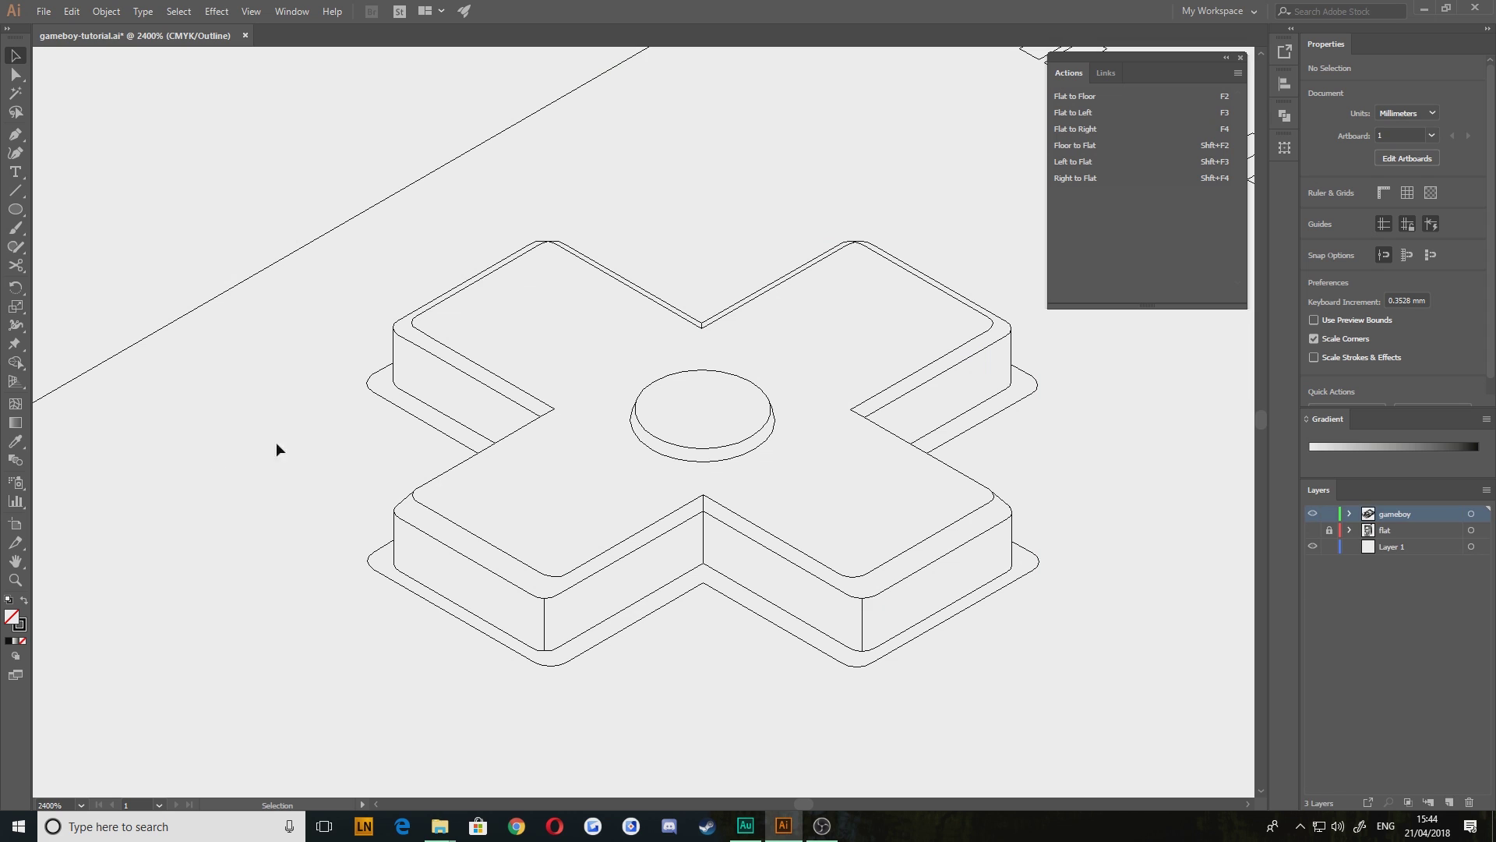
Inspect the Game Boy drawing around the D-pad, buttons, screen, power-switch strip and rear corner for parts still lacking depth
scroll(370, 436, down, 2)
scroll(423, 528, down, 2)
drag(423, 528, 402, 415)
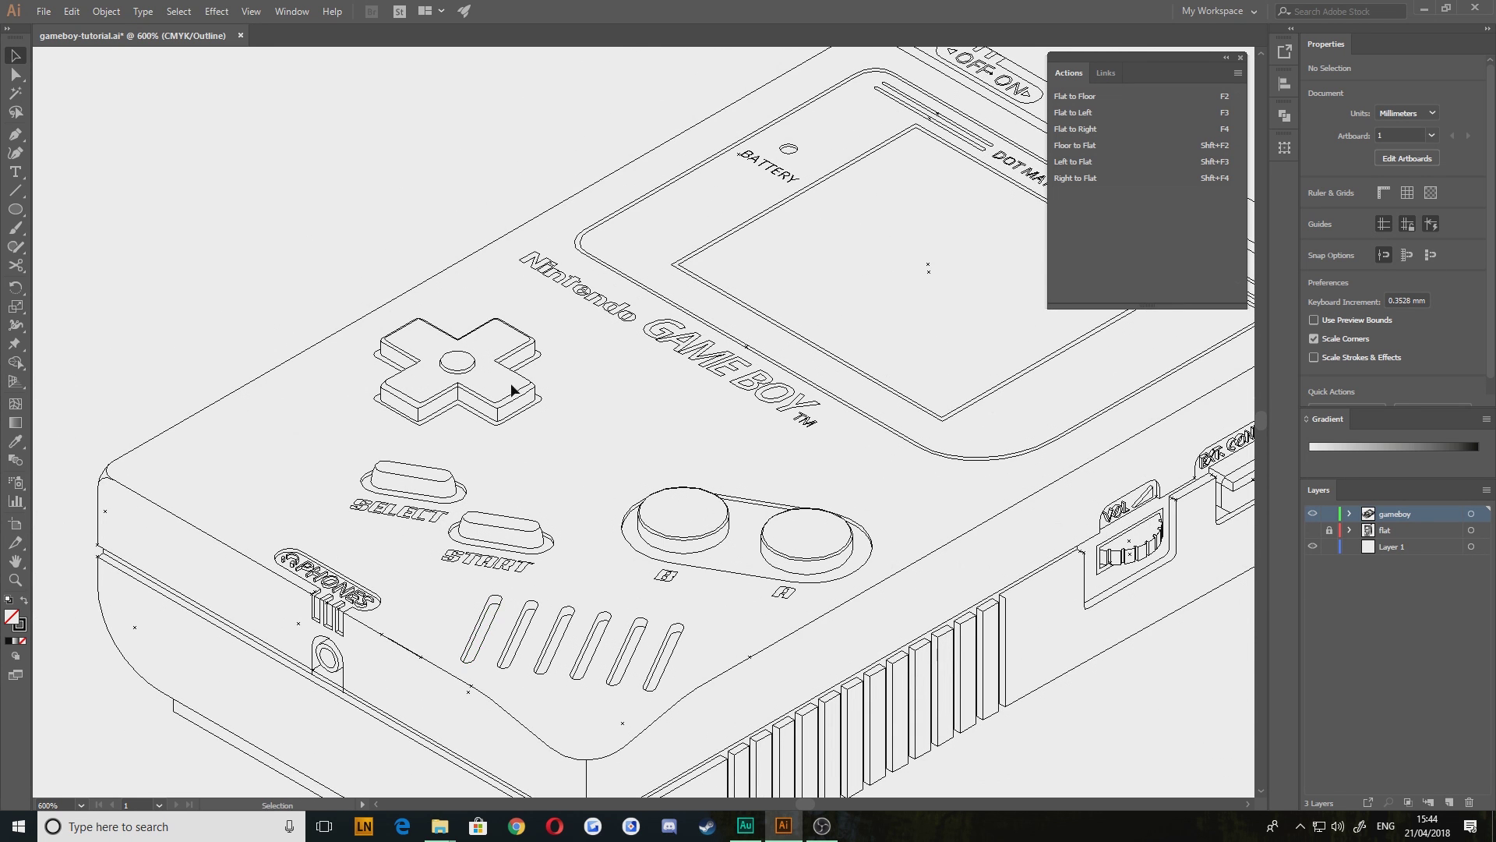
mouse_move(455, 679)
mouse_down()
mouse_move(413, 594)
mouse_move(424, 643)
mouse_up()
drag(609, 501, 444, 572)
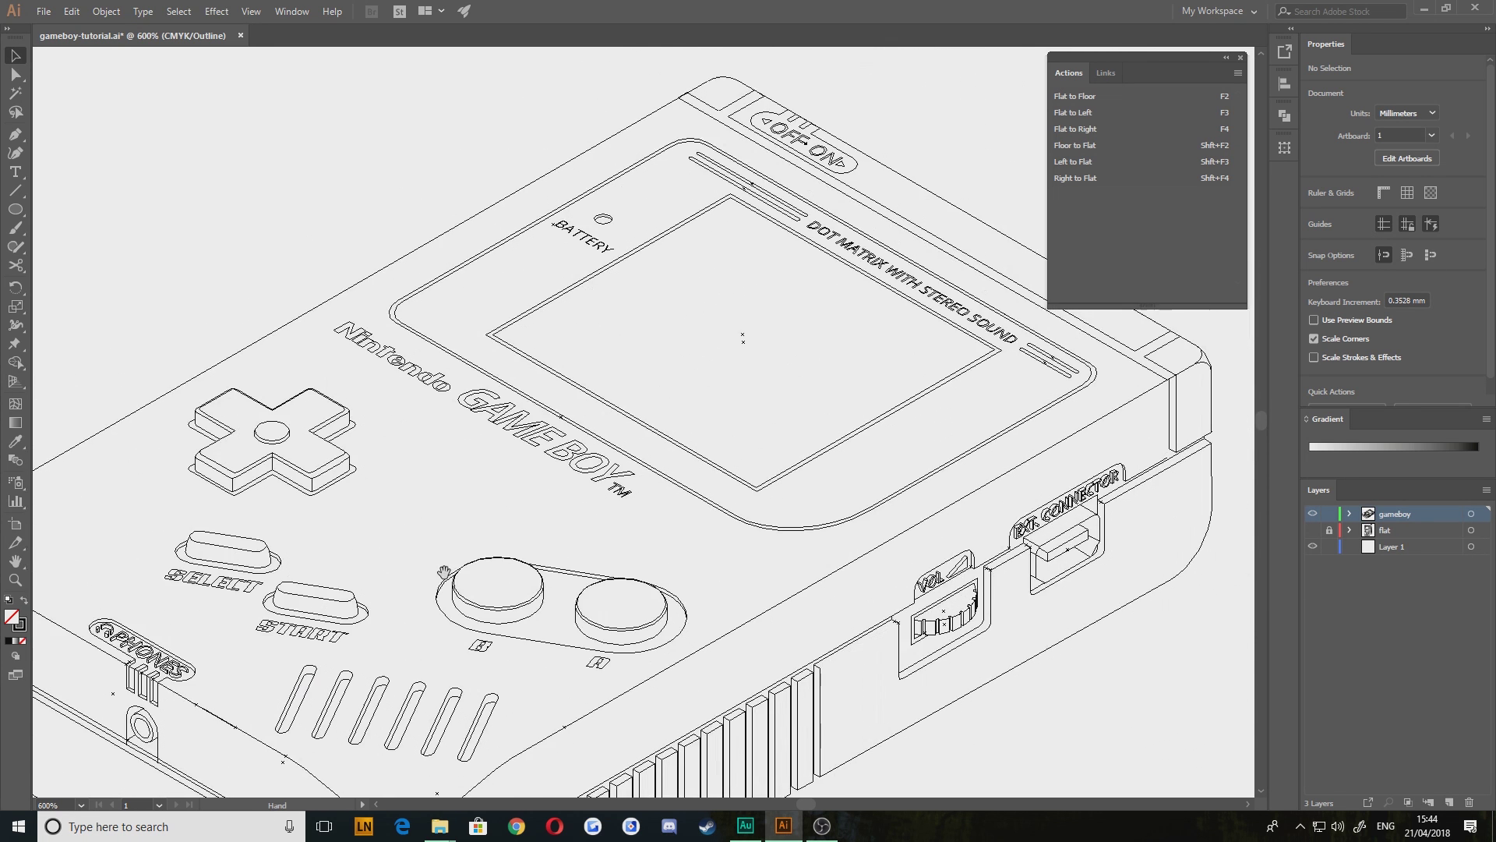
mouse_move(294, 650)
mouse_down()
mouse_move(400, 613)
mouse_move(390, 619)
mouse_up()
mouse_move(577, 547)
mouse_down()
mouse_move(714, 507)
mouse_move(205, 744)
mouse_up()
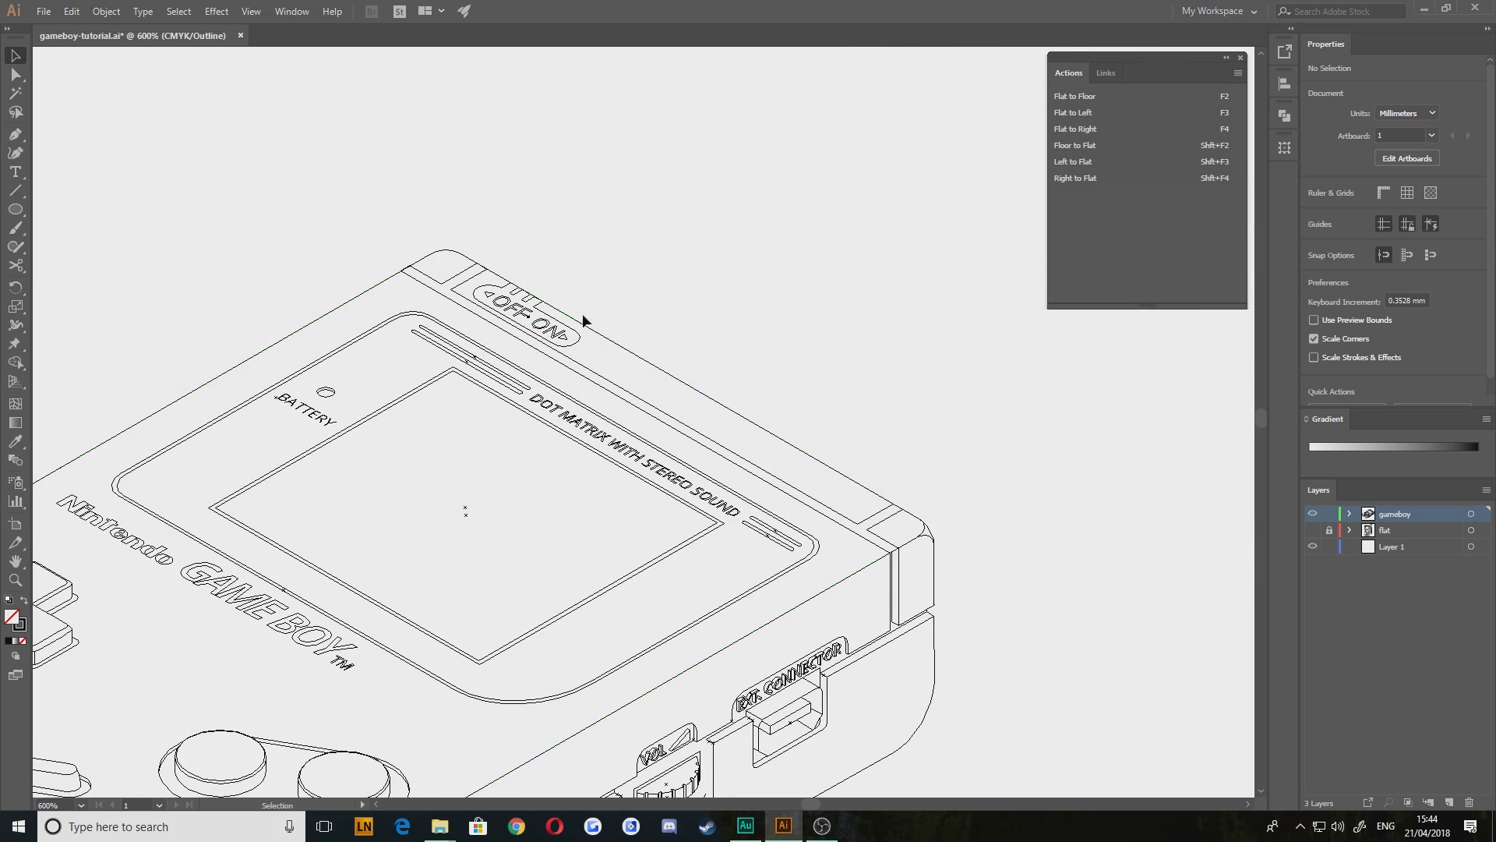
drag(411, 476, 569, 400)
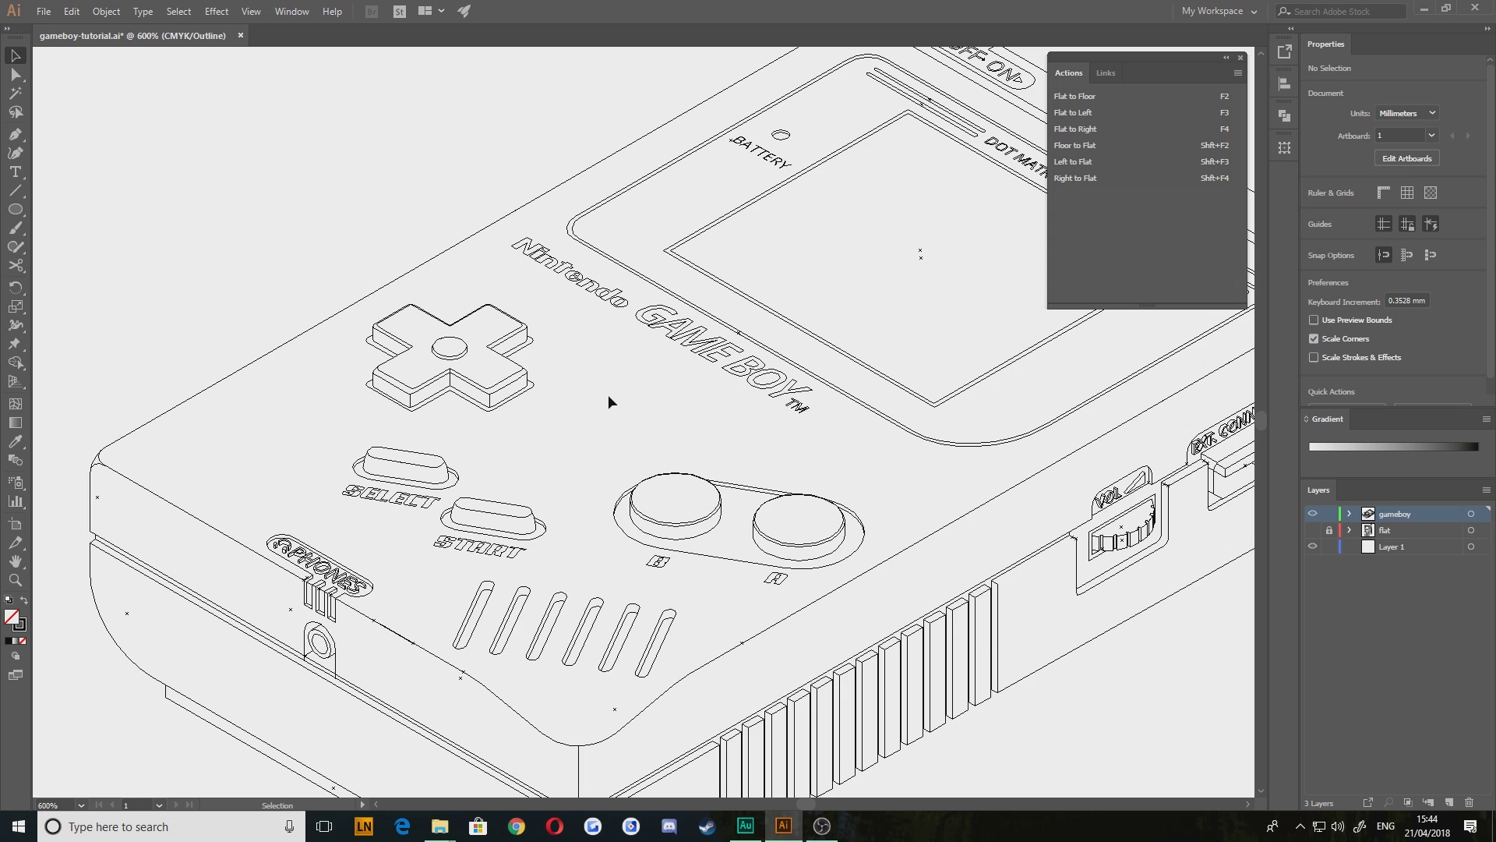
drag(601, 401, 355, 575)
drag(541, 586, 783, 413)
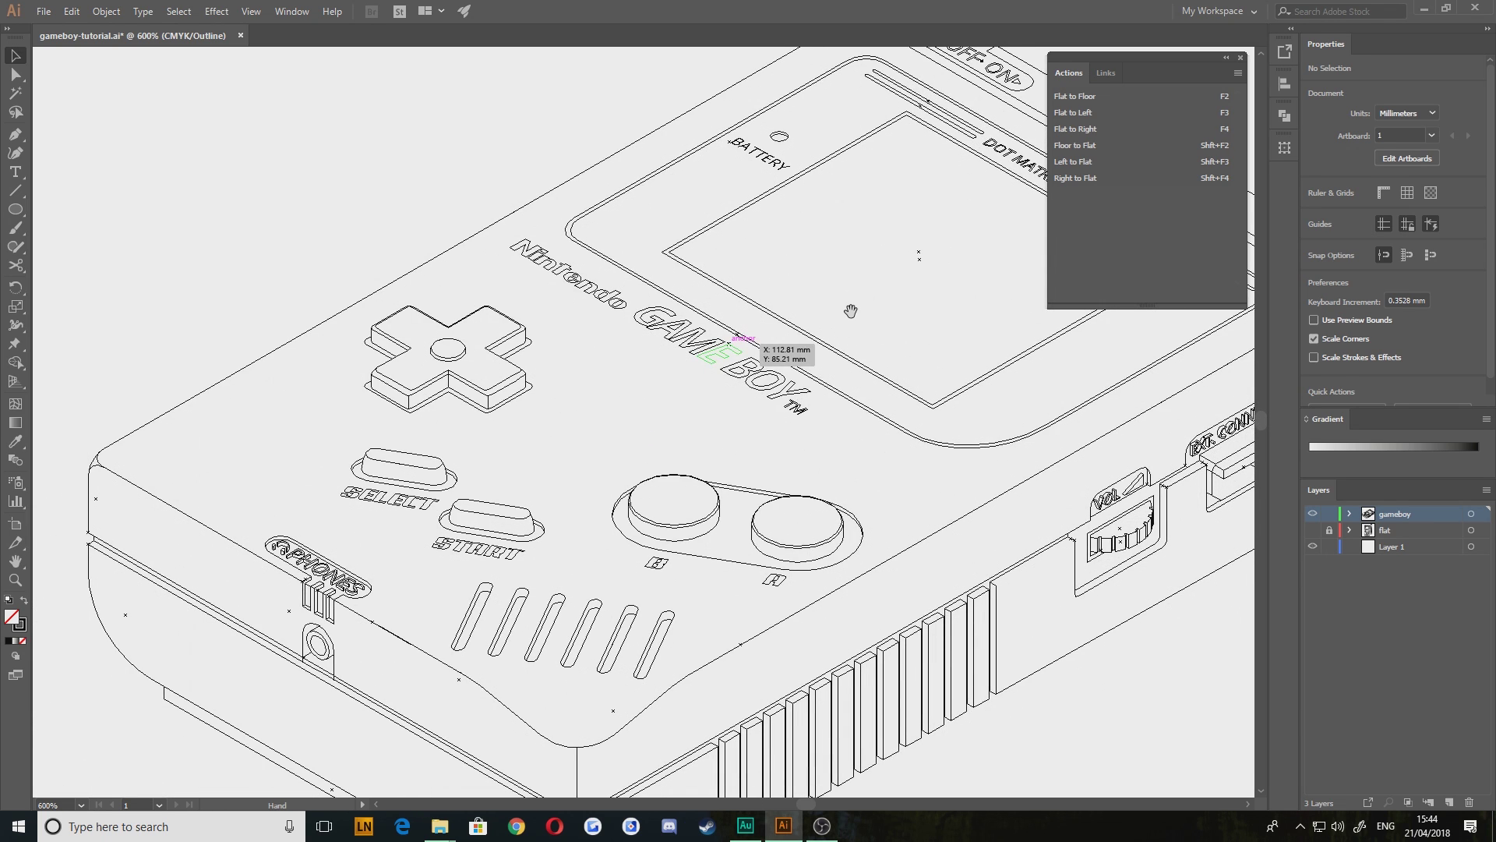
drag(851, 310, 600, 491)
drag(621, 496, 607, 503)
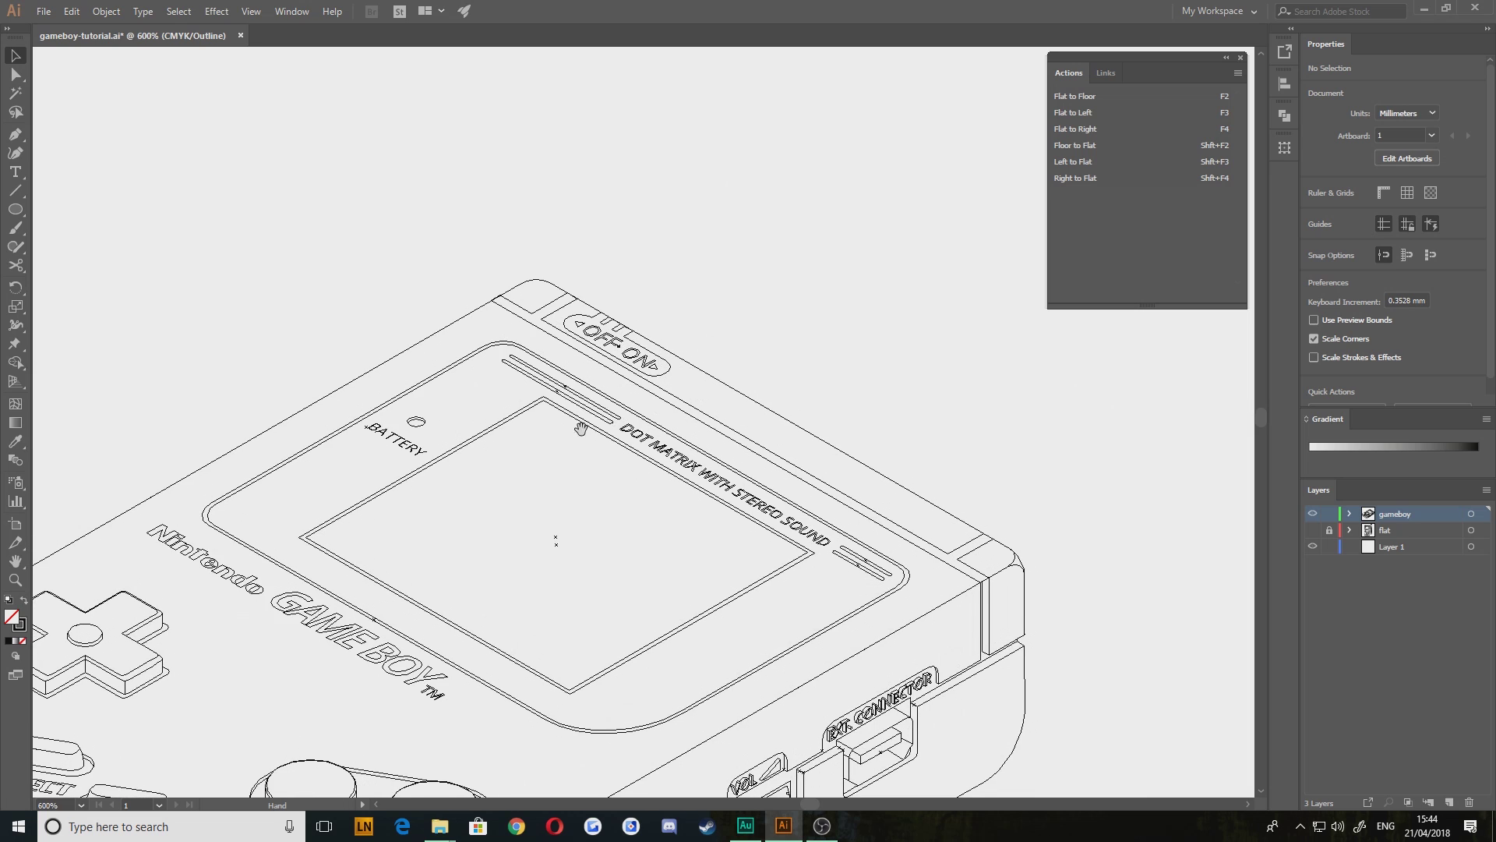
scroll(978, 604, up, 4)
drag(810, 374, 848, 477)
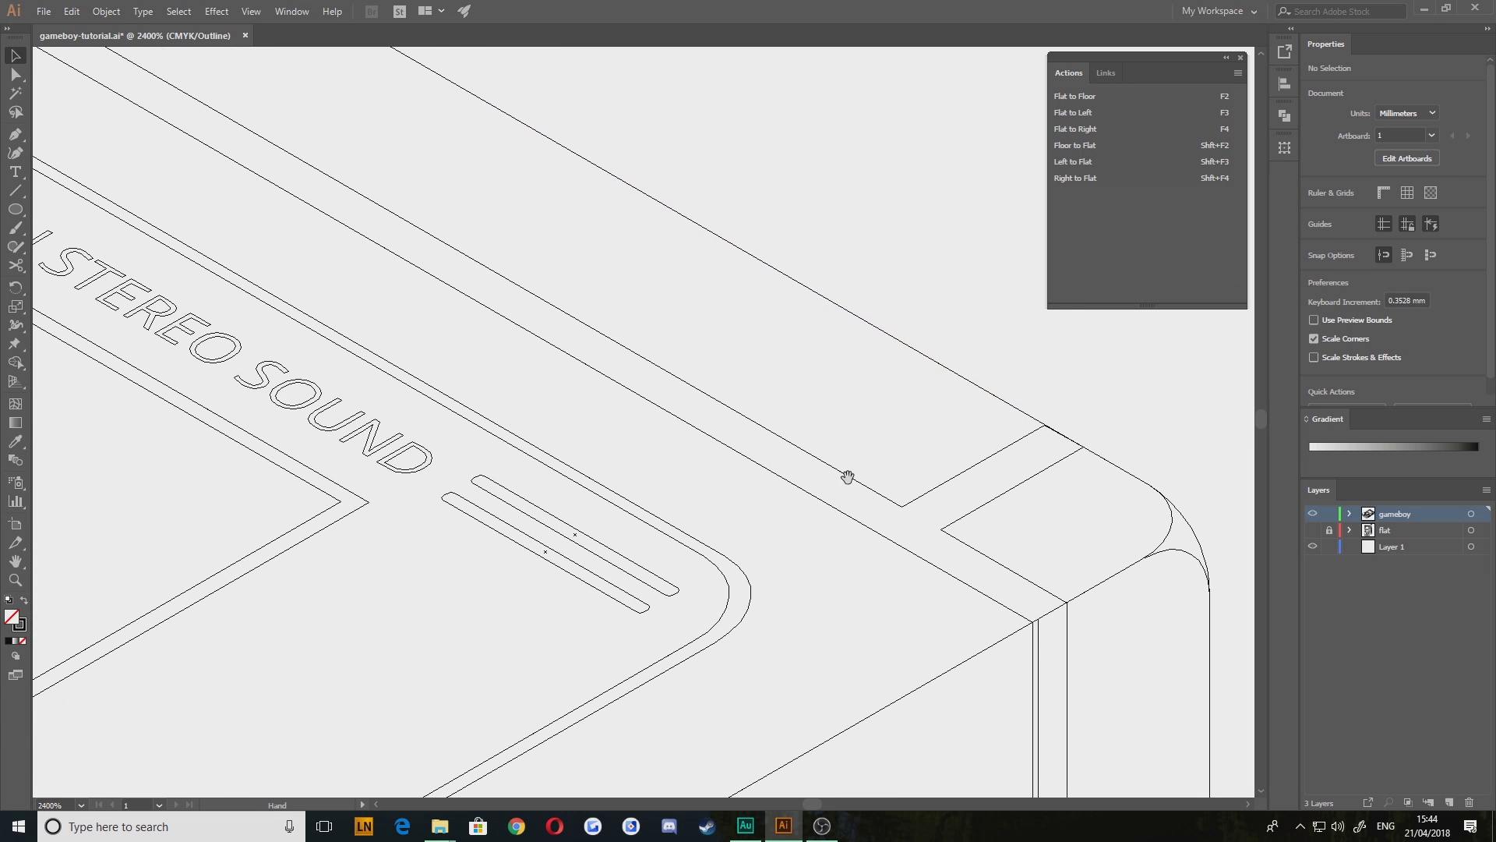
Copy the short diagonal line that closes the body's seam groove at the corner on the PHONES side
drag(908, 562, 728, 413)
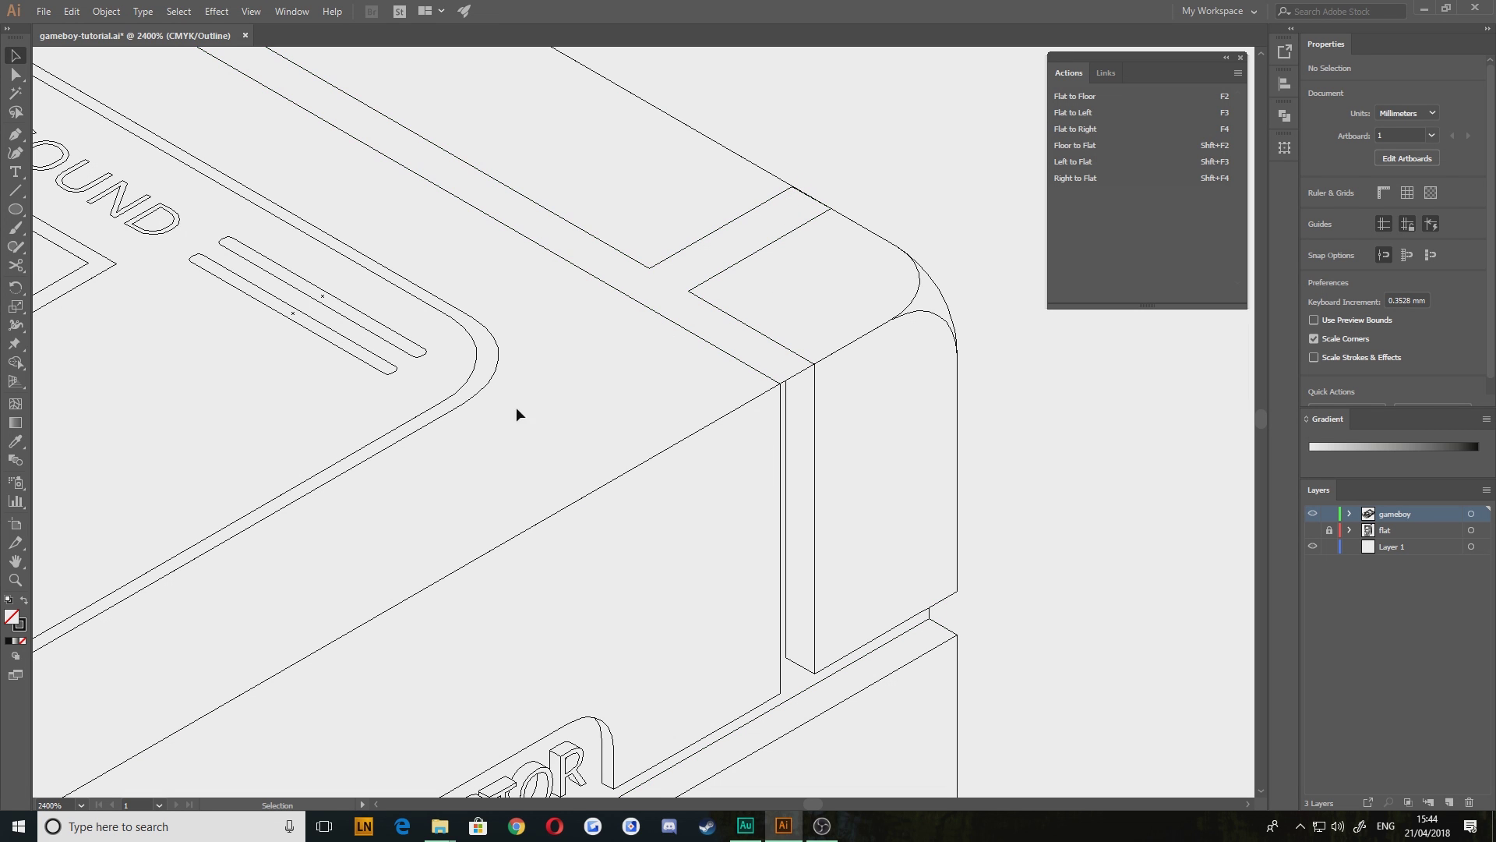
scroll(575, 508, down, 3)
drag(373, 593, 665, 452)
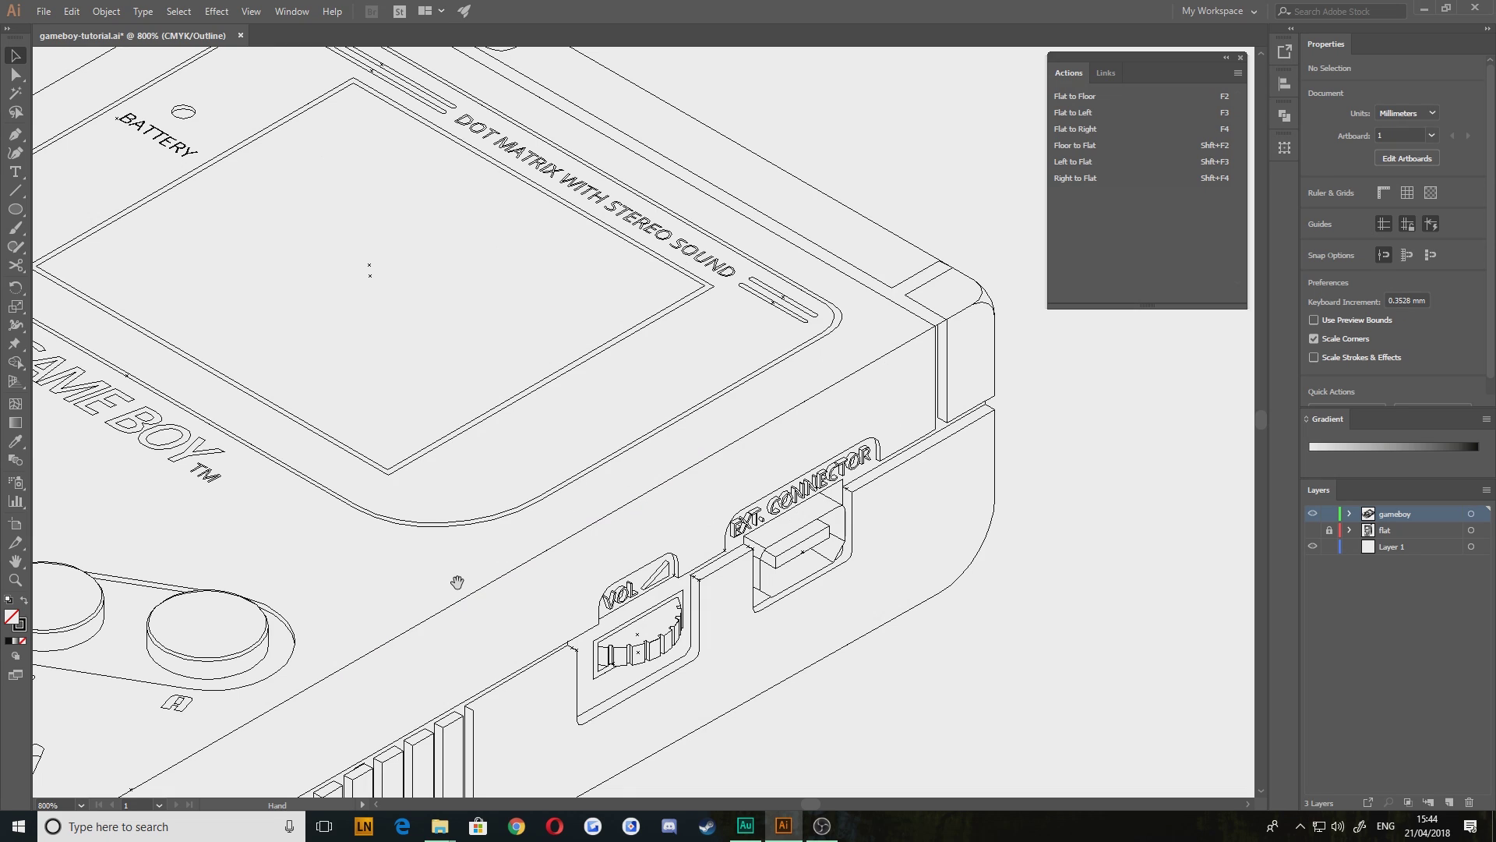
drag(353, 700, 866, 435)
drag(316, 613, 835, 565)
drag(468, 425, 508, 451)
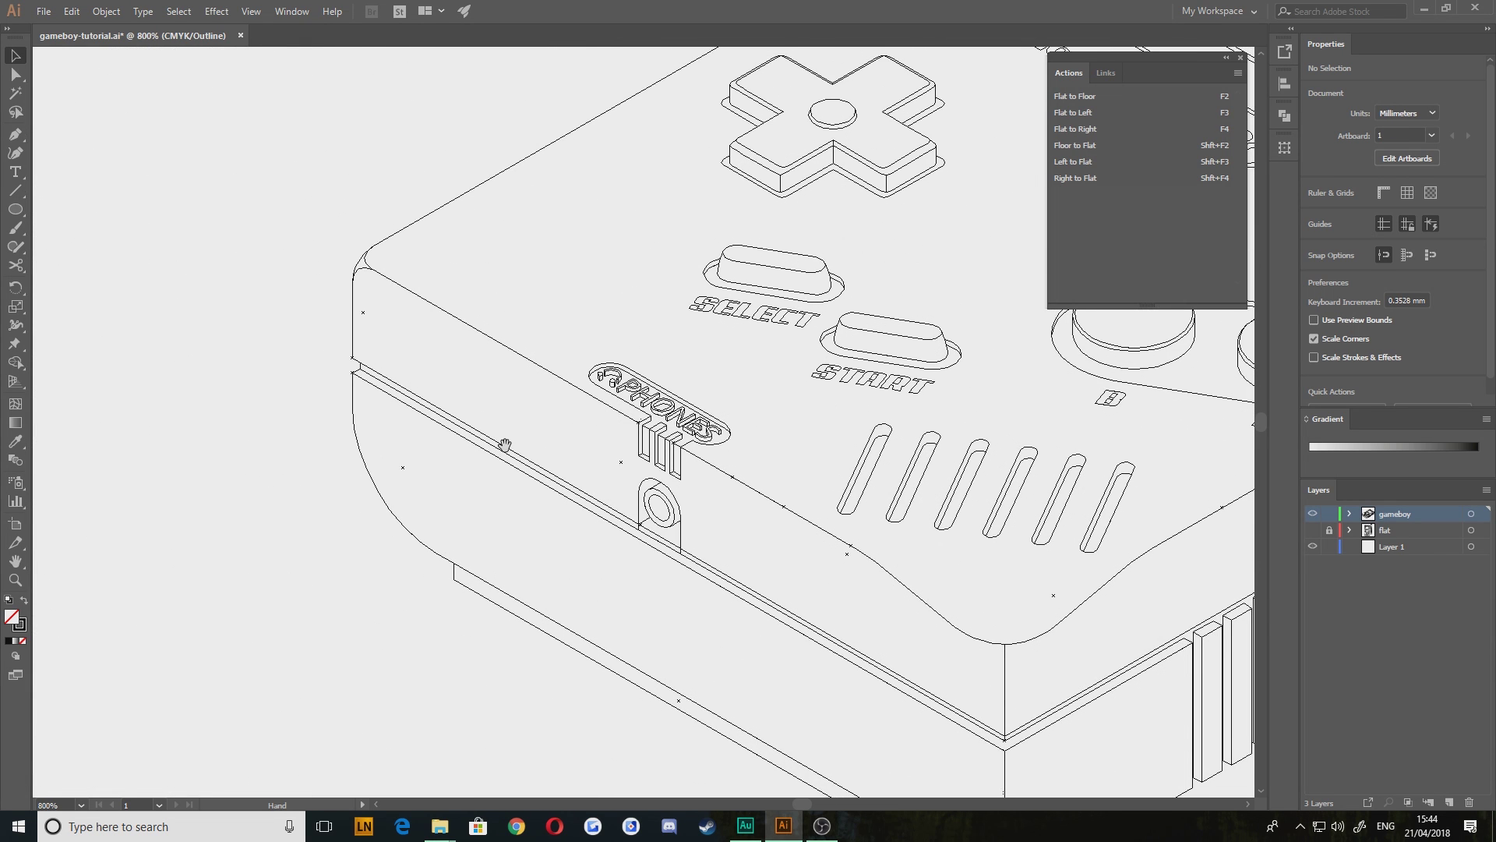
click(356, 372)
scroll(304, 428, up, 3)
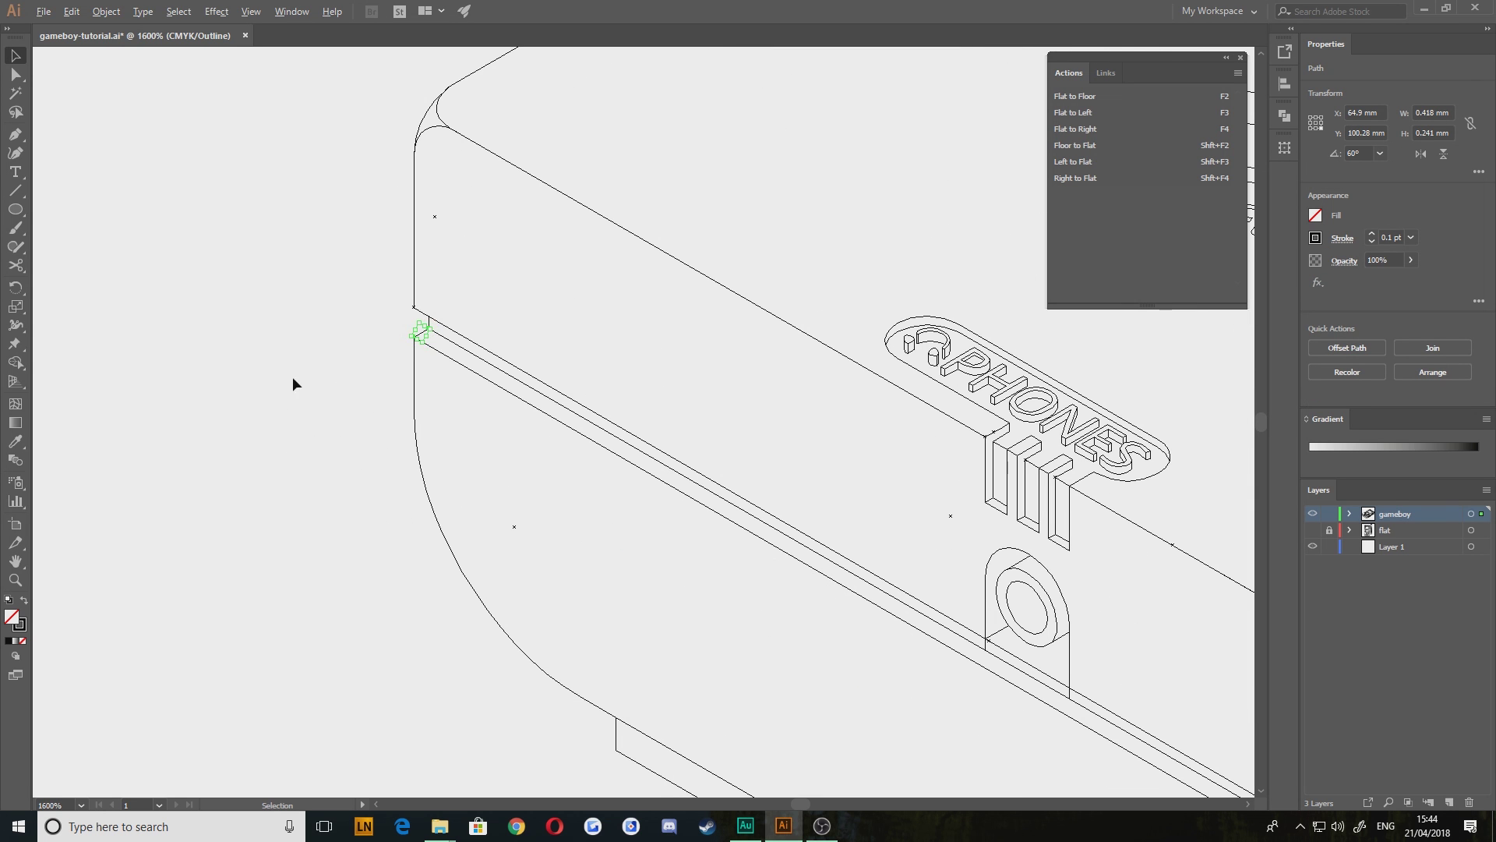
Paste the copied short line and place it just outside the body outline, where the power-switch strip begins near the OFF-ON label
drag(739, 52, 154, 666)
drag(1036, 156, 675, 408)
drag(1013, 257, 584, 537)
drag(1009, 309, 531, 495)
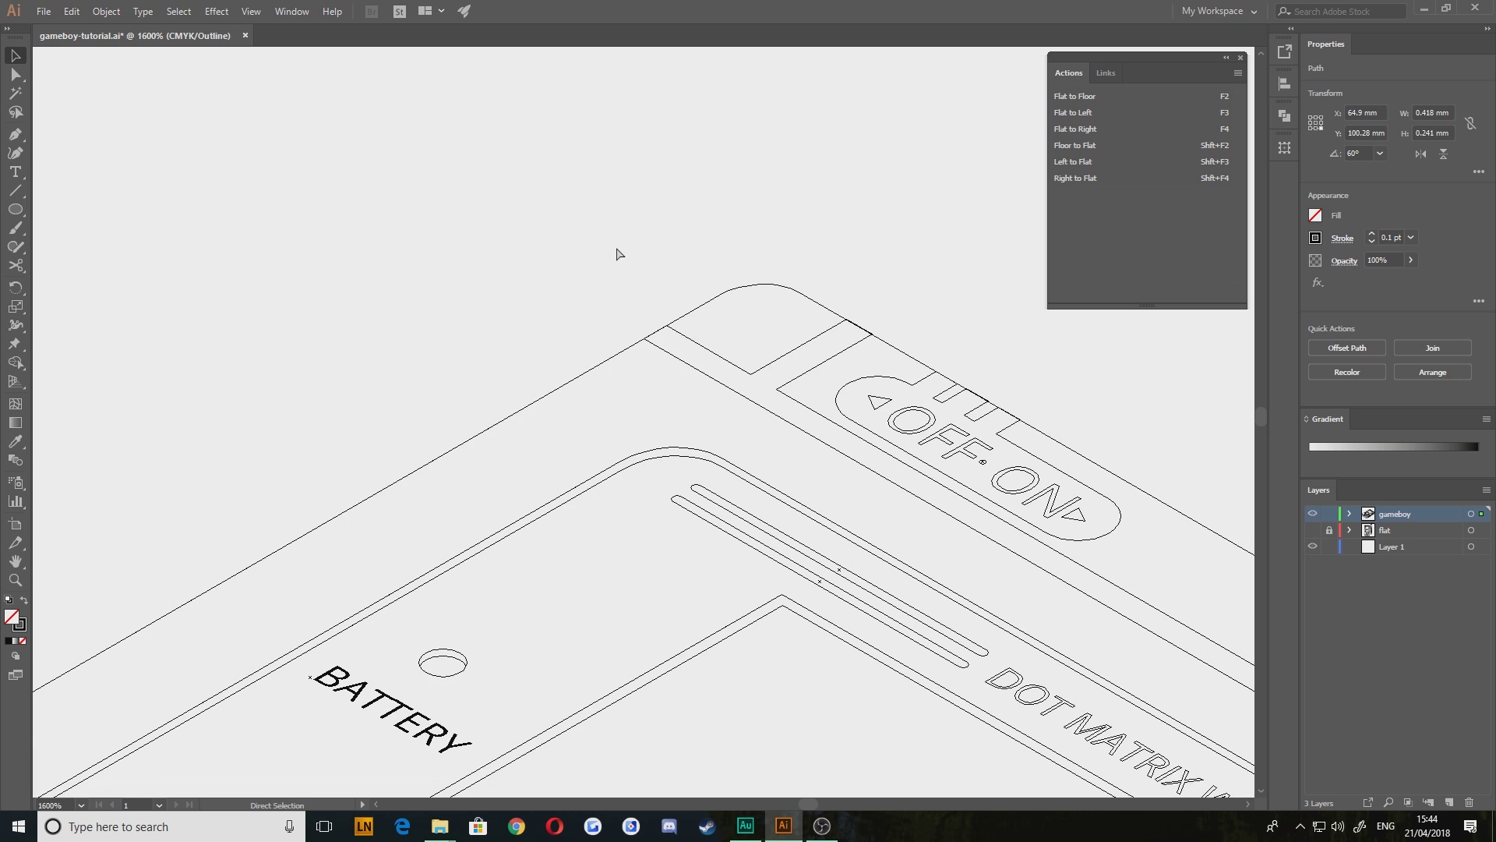
scroll(569, 426, up, 3)
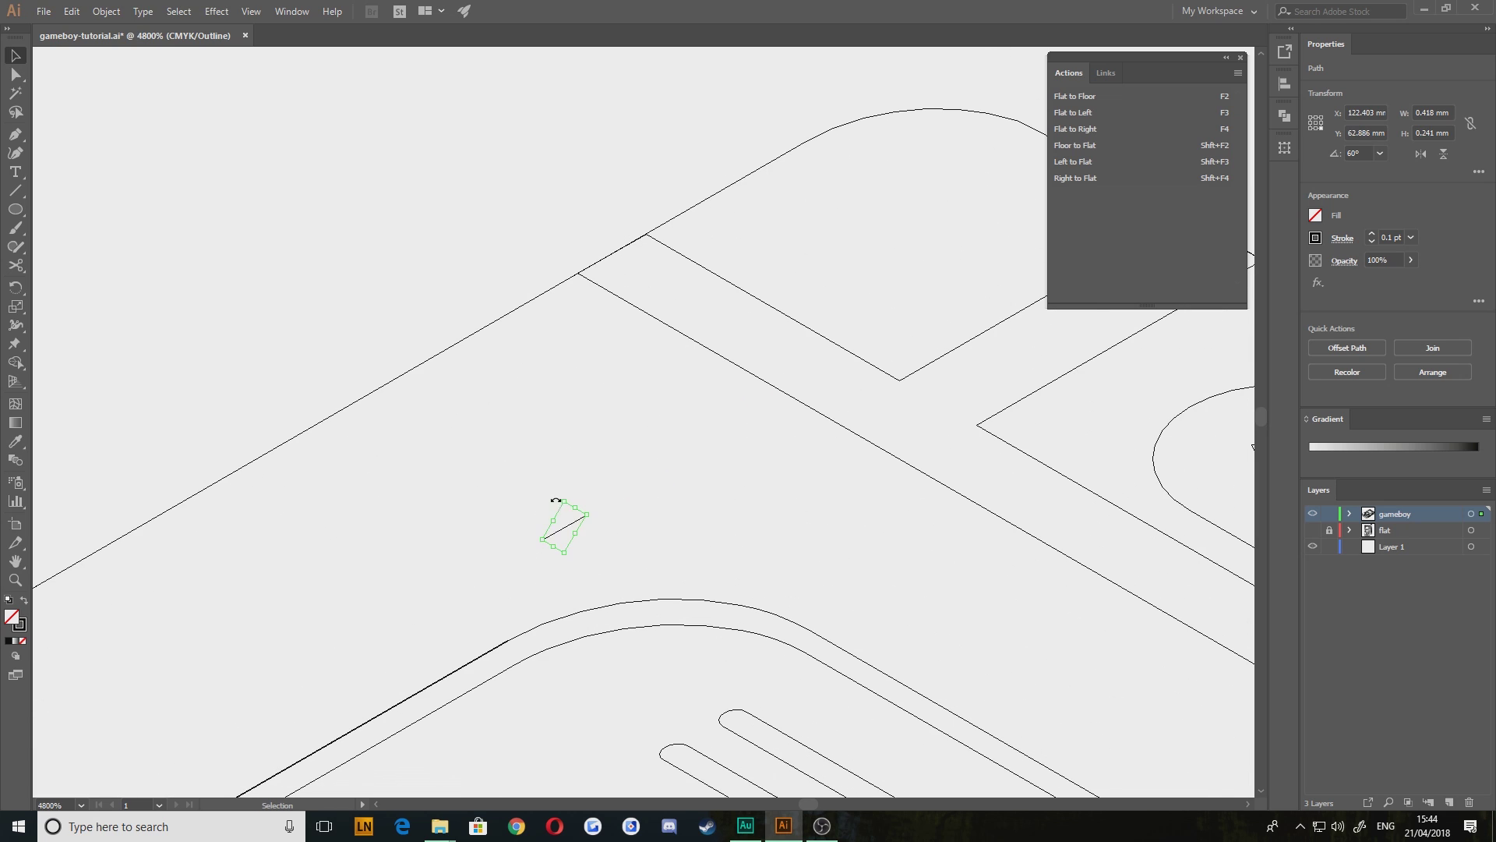
drag(570, 526, 543, 246)
scroll(678, 404, down, 2)
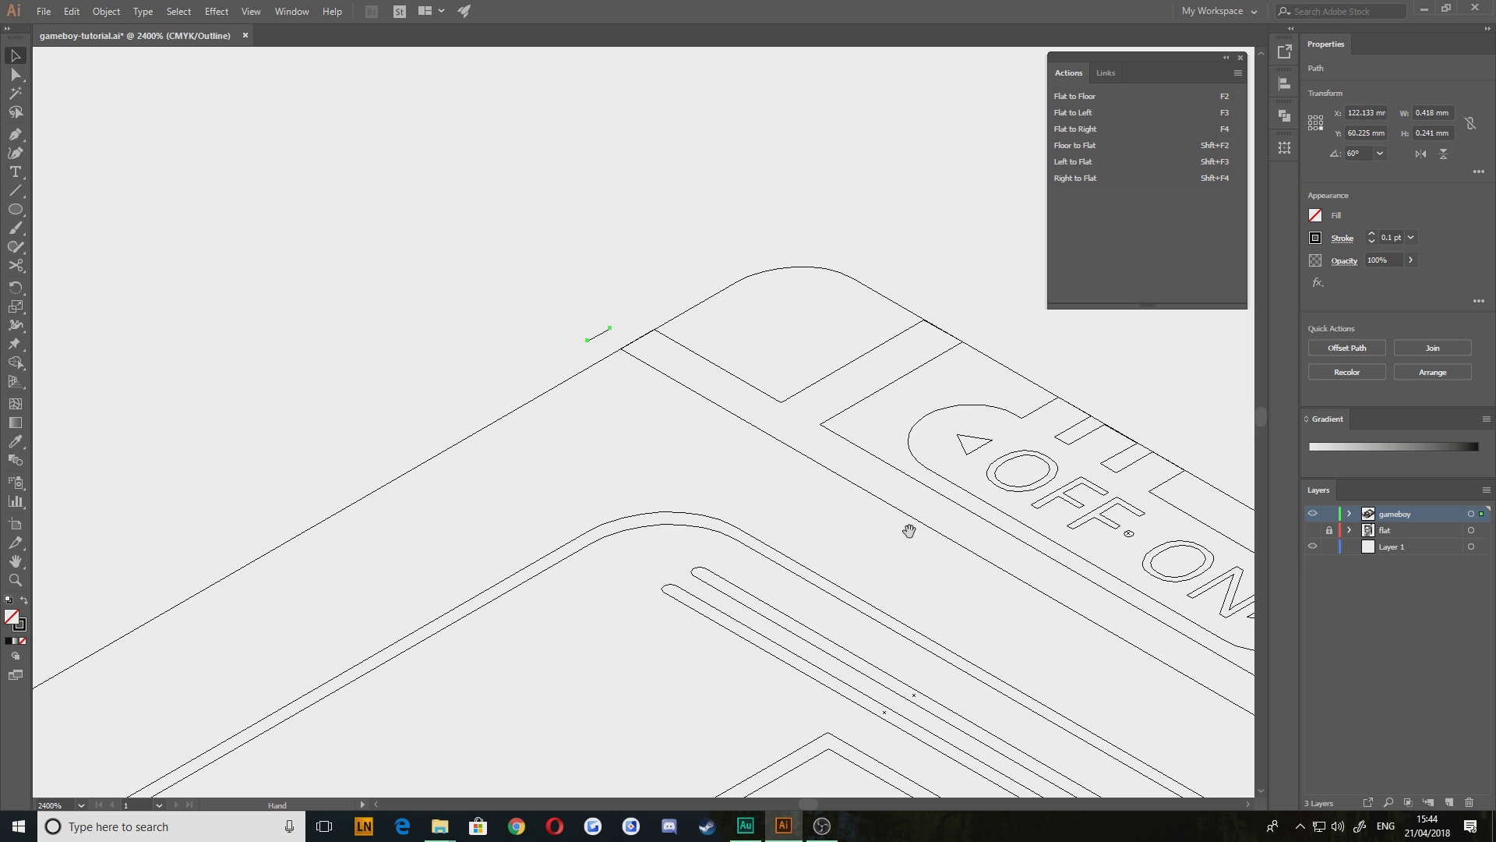
Draw a straight horizontal line in the empty area beside the Game Boy and apply Flat to Left, giving a slanted line about 38 by 22 mm
drag(909, 528, 562, 283)
drag(985, 643, 506, 346)
drag(1021, 732, 476, 316)
drag(1014, 701, 590, 414)
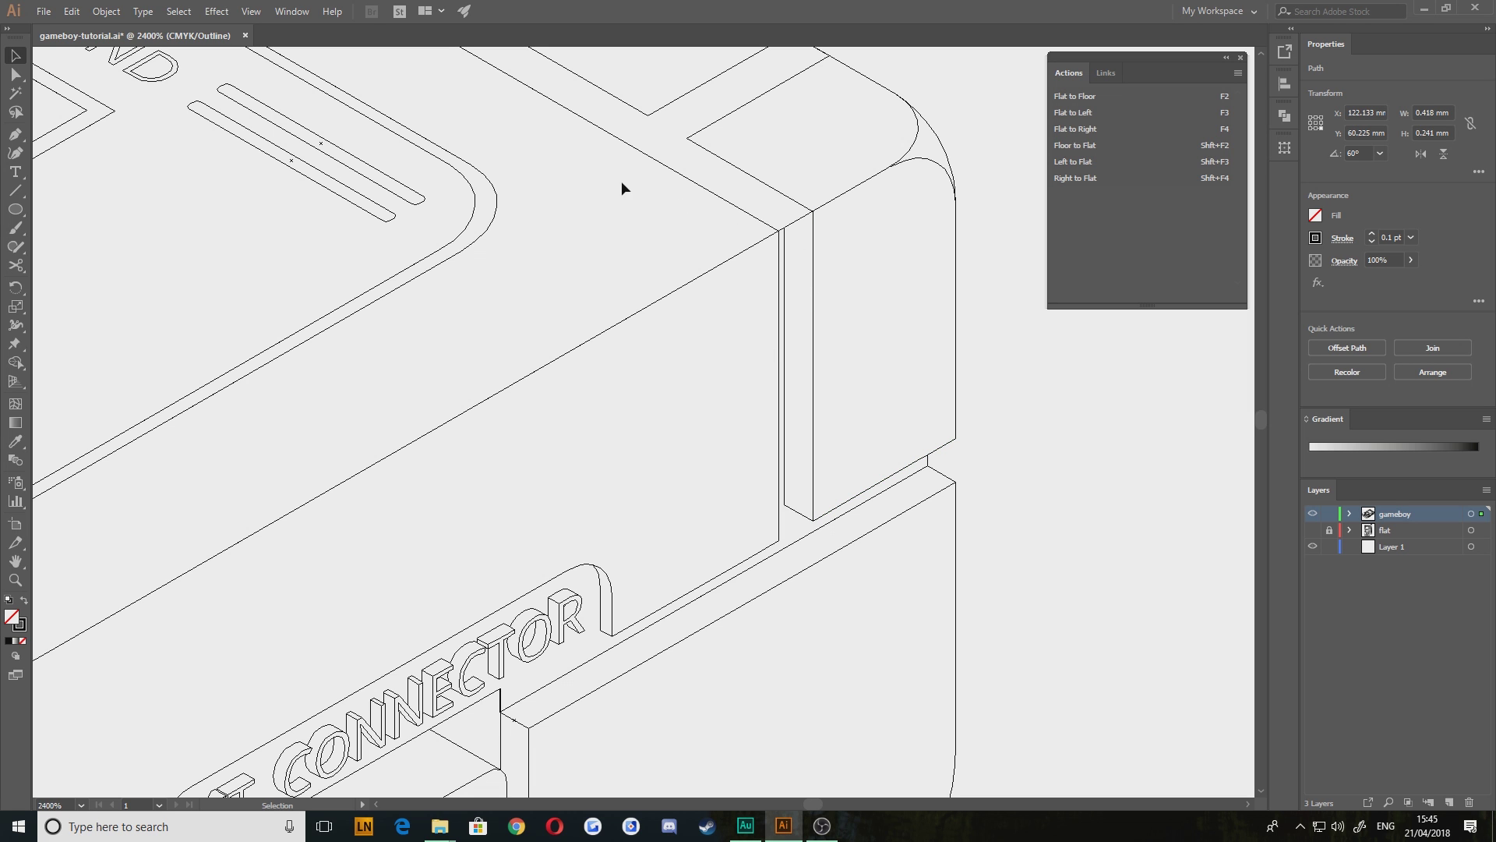
drag(582, 168, 759, 406)
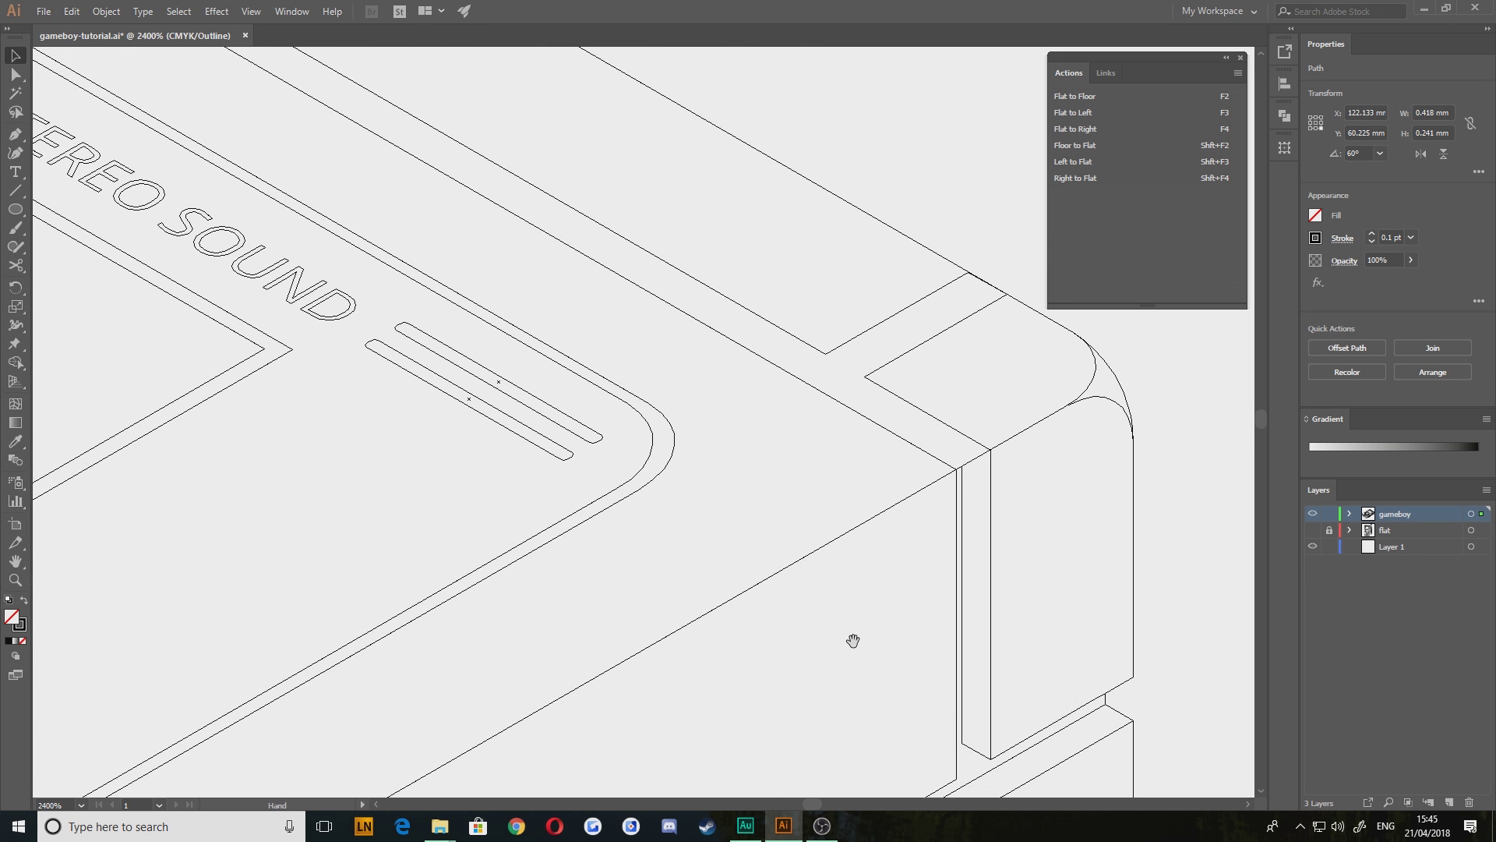
drag(854, 641, 772, 481)
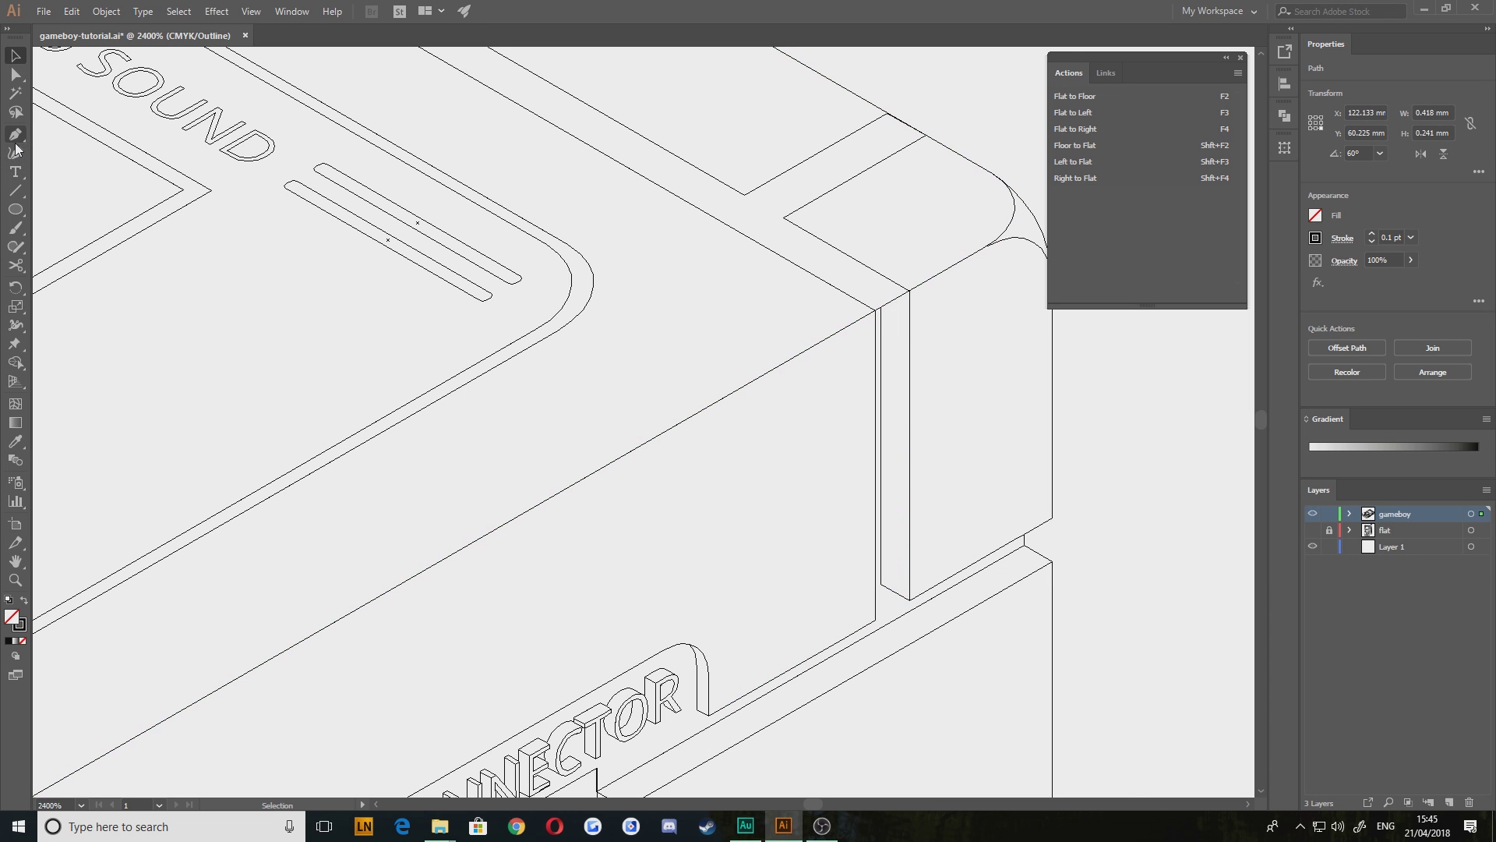
scroll(579, 484, down, 4)
click(597, 428)
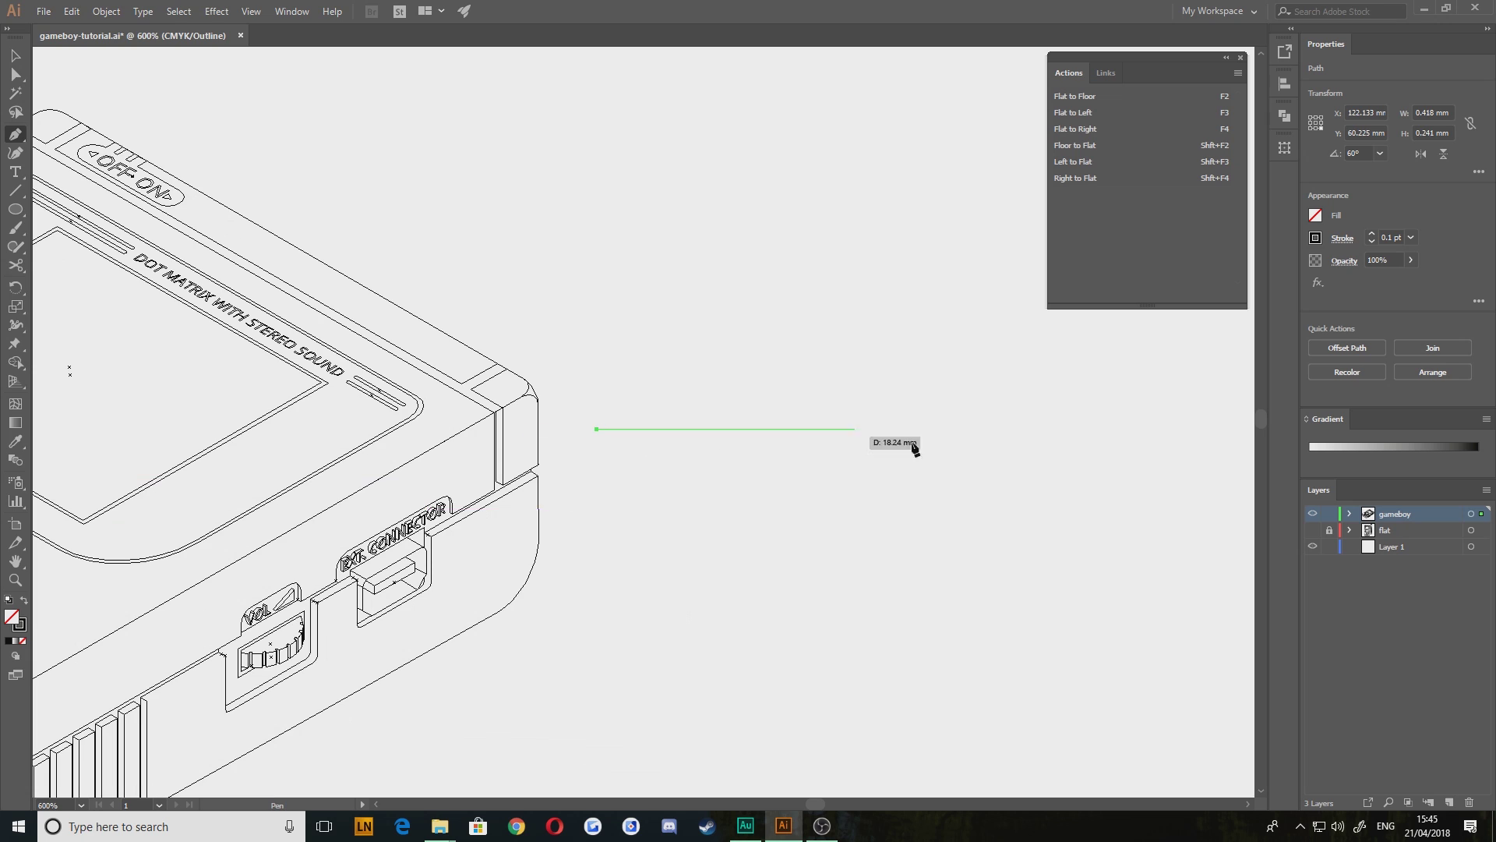
click(1185, 428)
click(15, 56)
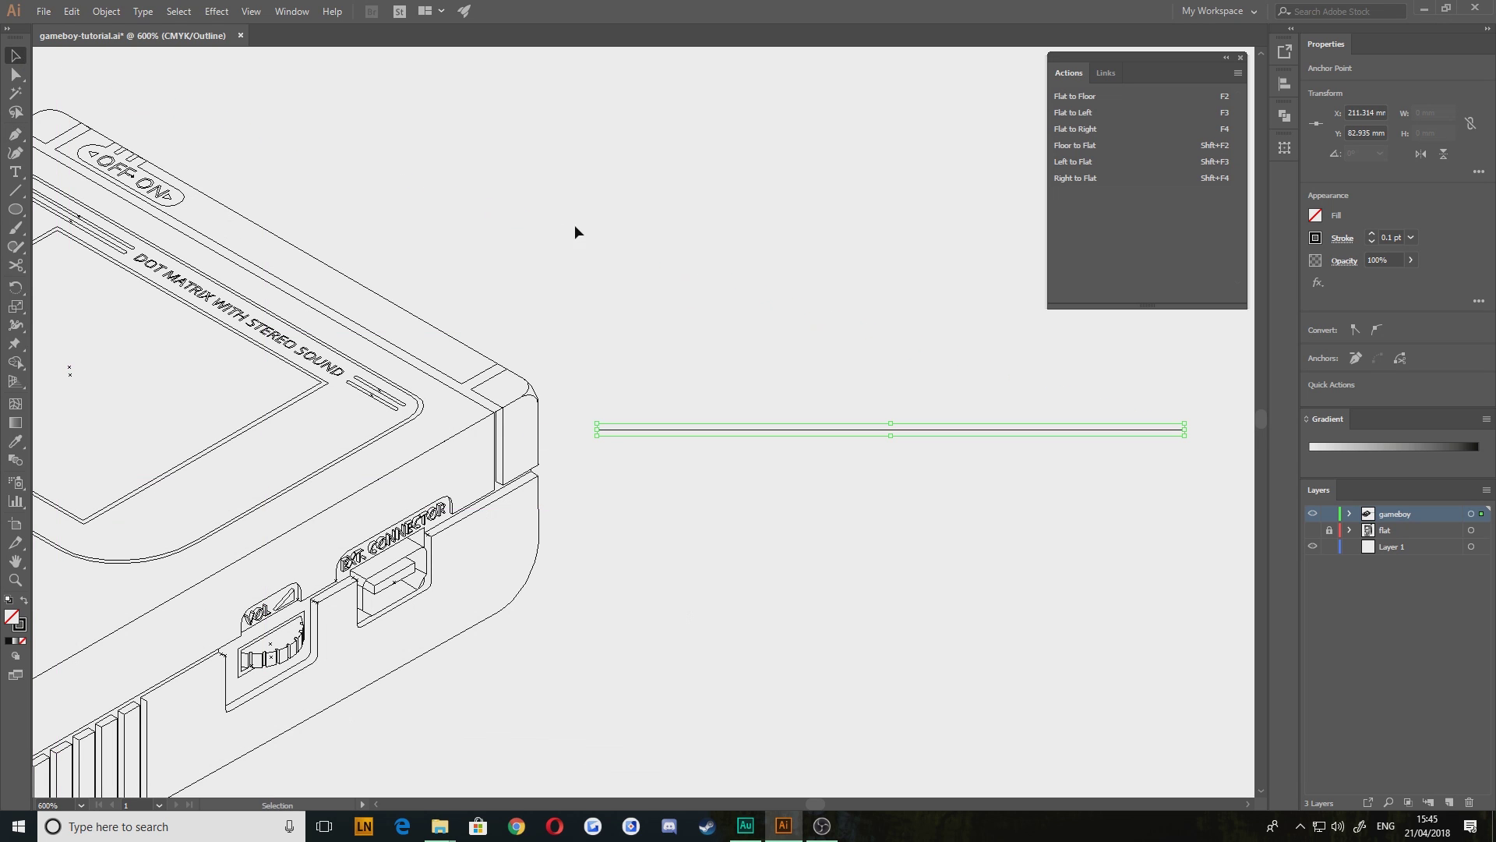
click(777, 356)
drag(777, 357, 900, 507)
click(1075, 115)
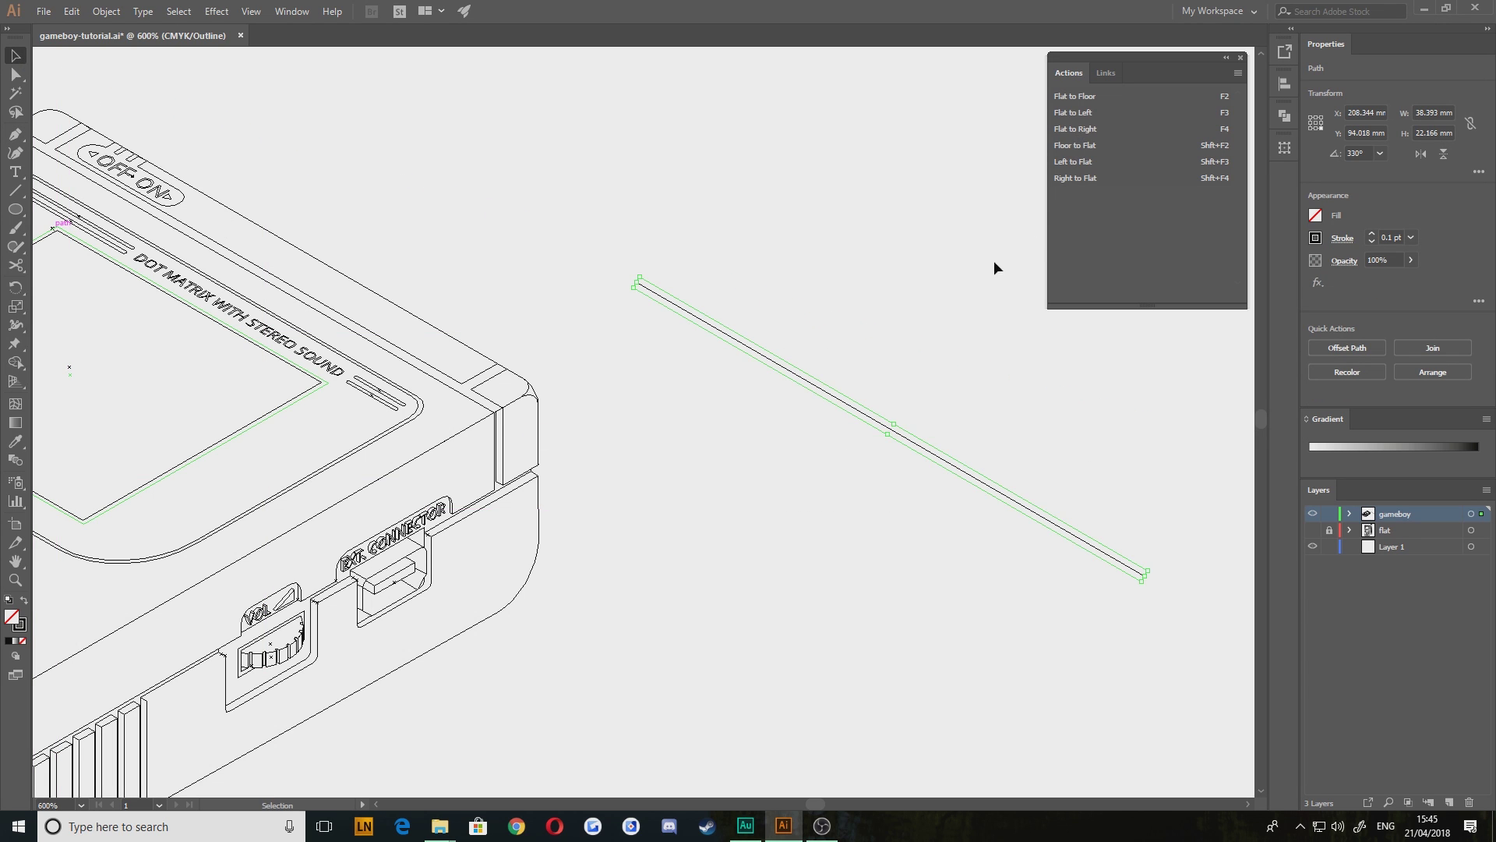
Move the slanted line so its lower end snaps to the upper anchor of the gap's second vertical line at the corner beyond EXT. CONNECTOR
click(1103, 568)
drag(1121, 562, 589, 328)
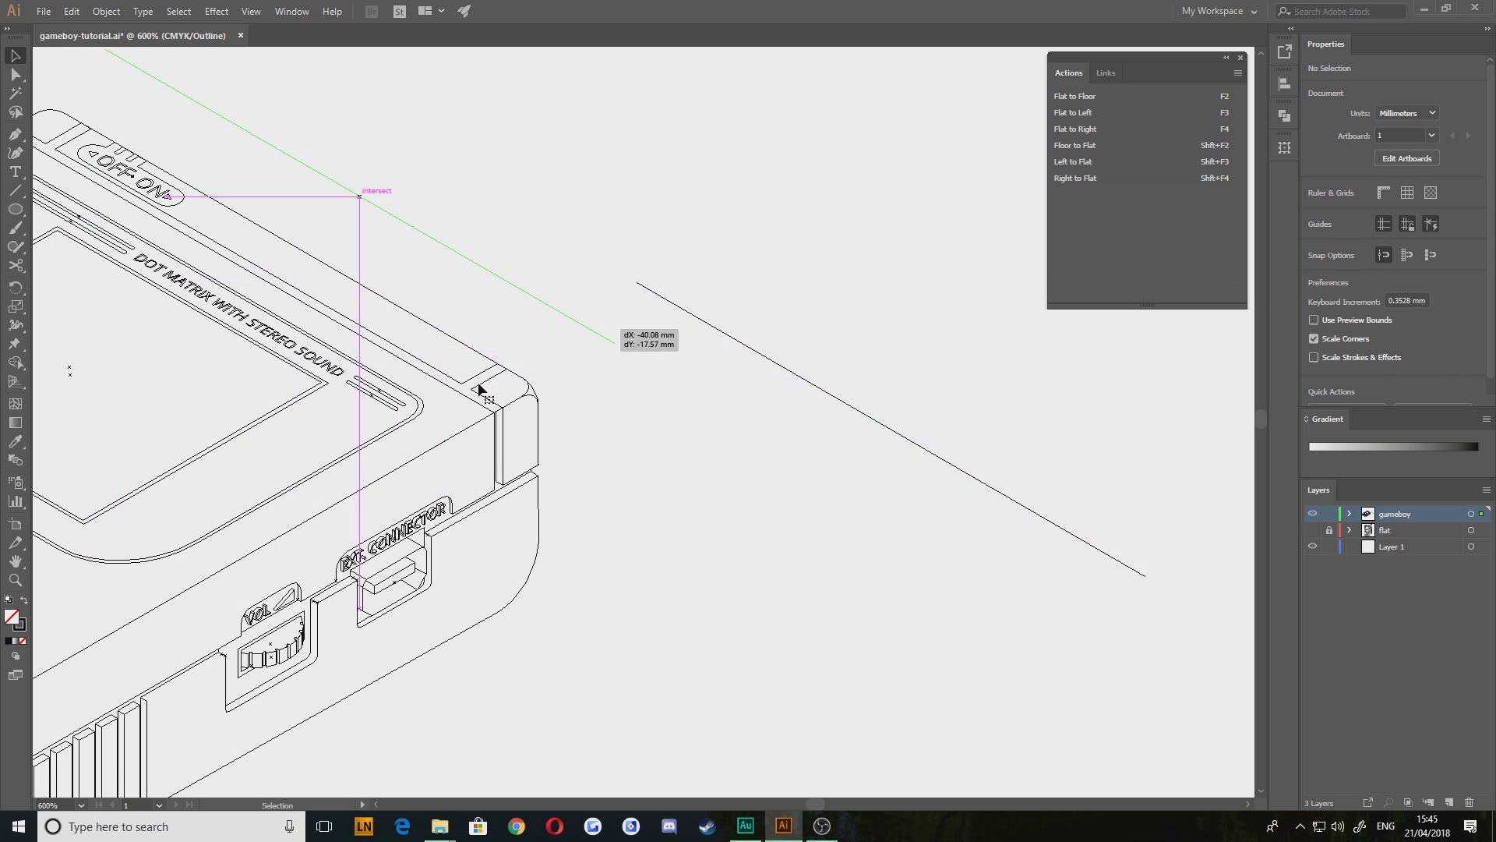
drag(475, 385, 867, 515)
drag(986, 466, 865, 512)
scroll(882, 544, up, 10)
drag(723, 291, 768, 357)
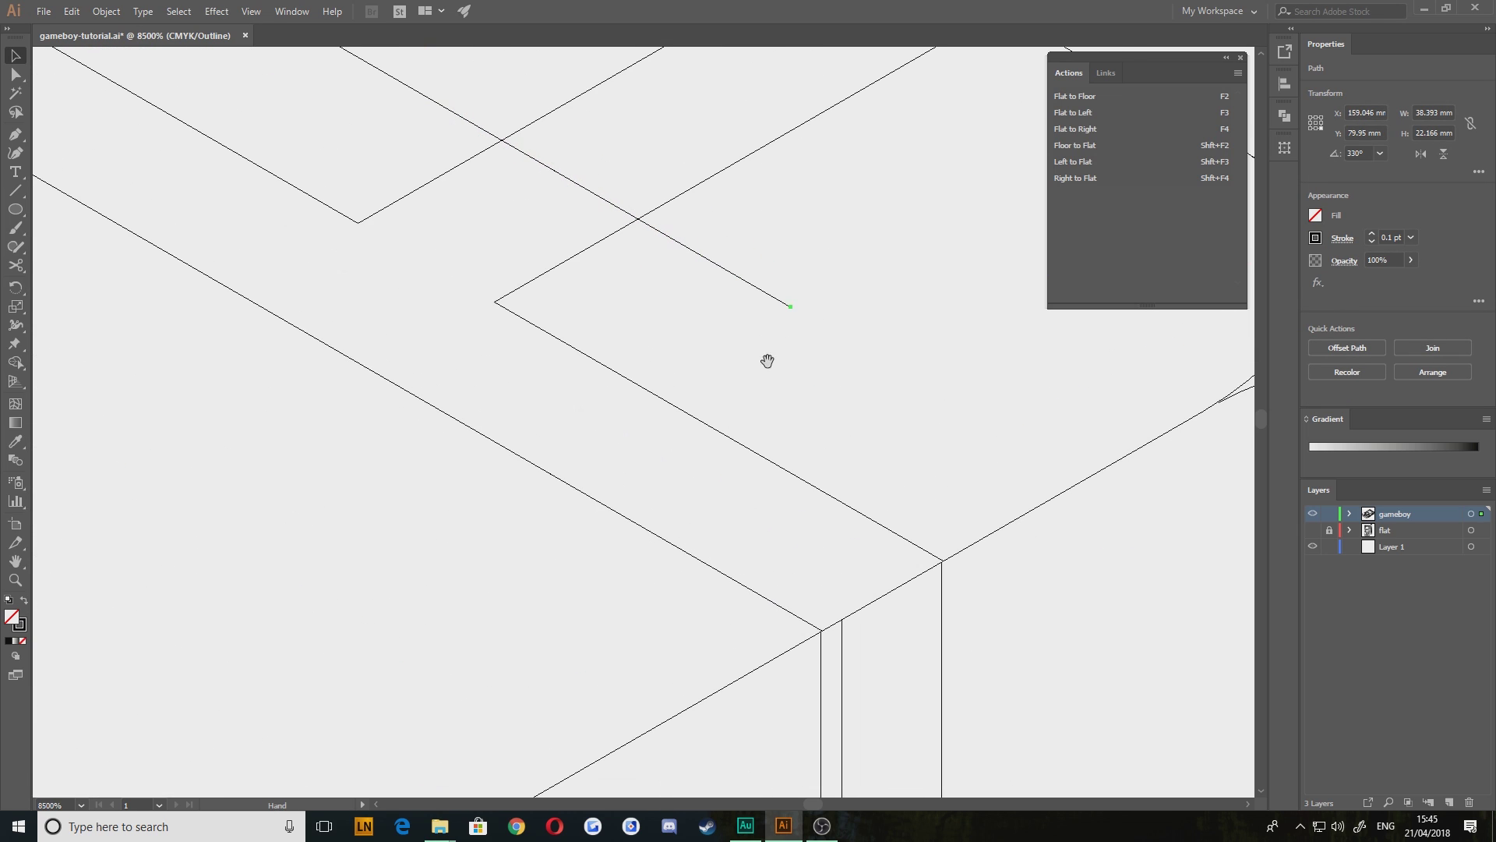
click(793, 314)
drag(792, 306, 842, 621)
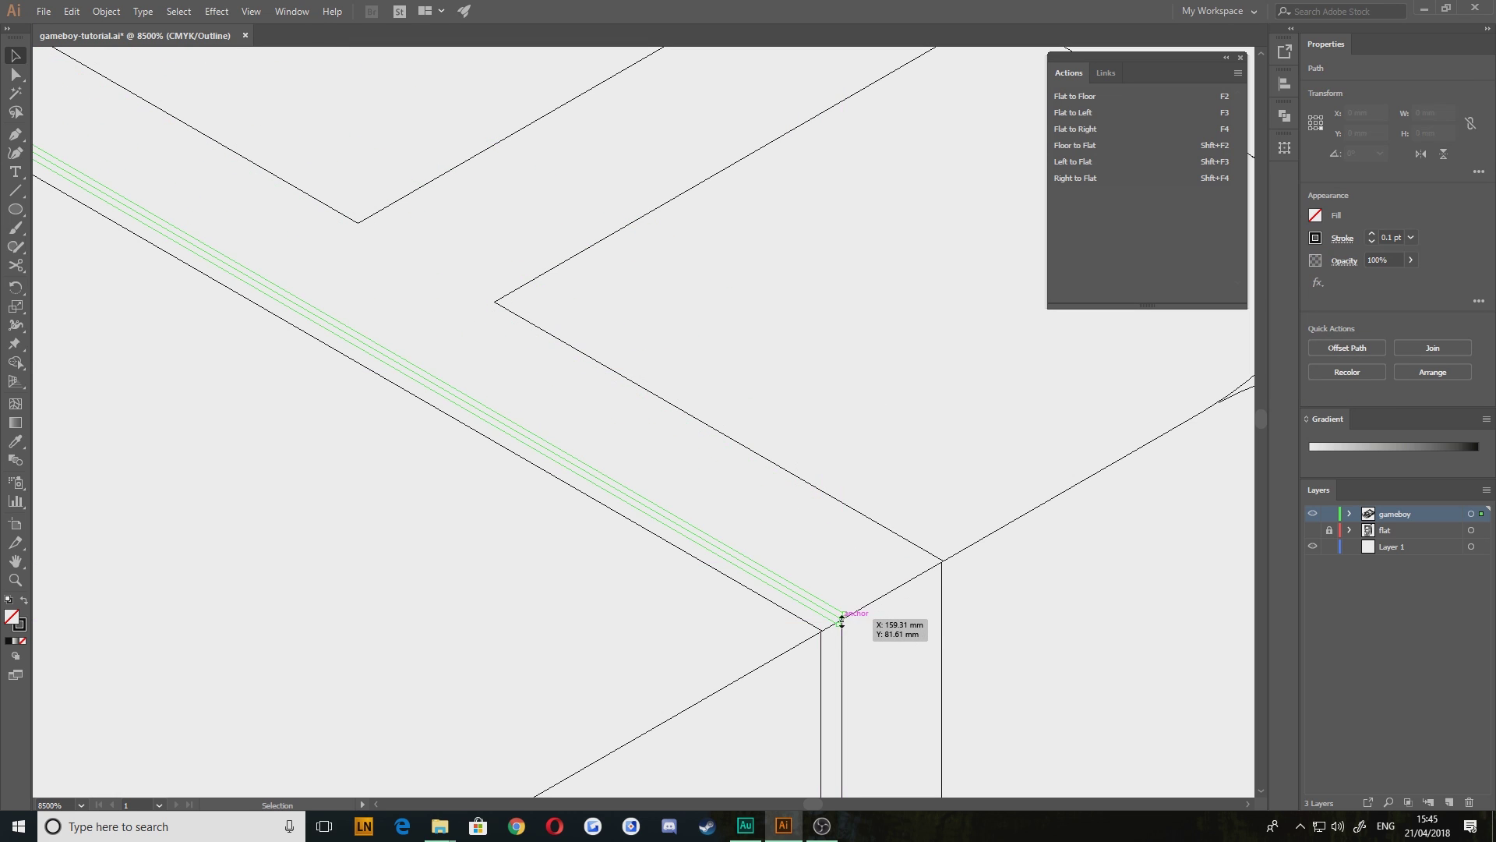
Draw a vertical line with the Pen tool from the groove outline's far-left corner down to the new inner diagonal line
scroll(803, 612, down, 4)
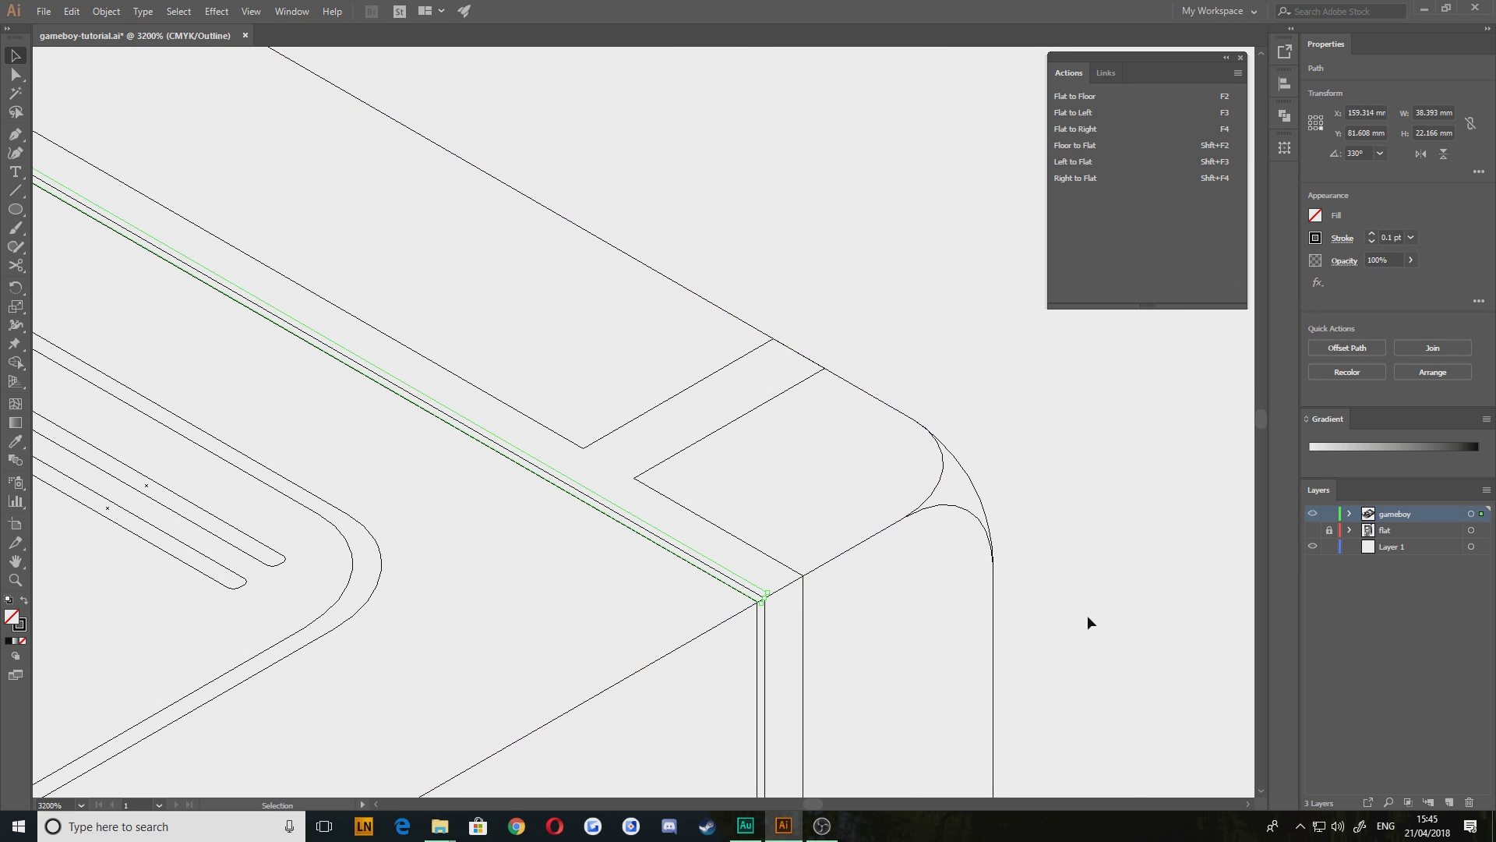
click(1088, 615)
drag(789, 652, 977, 557)
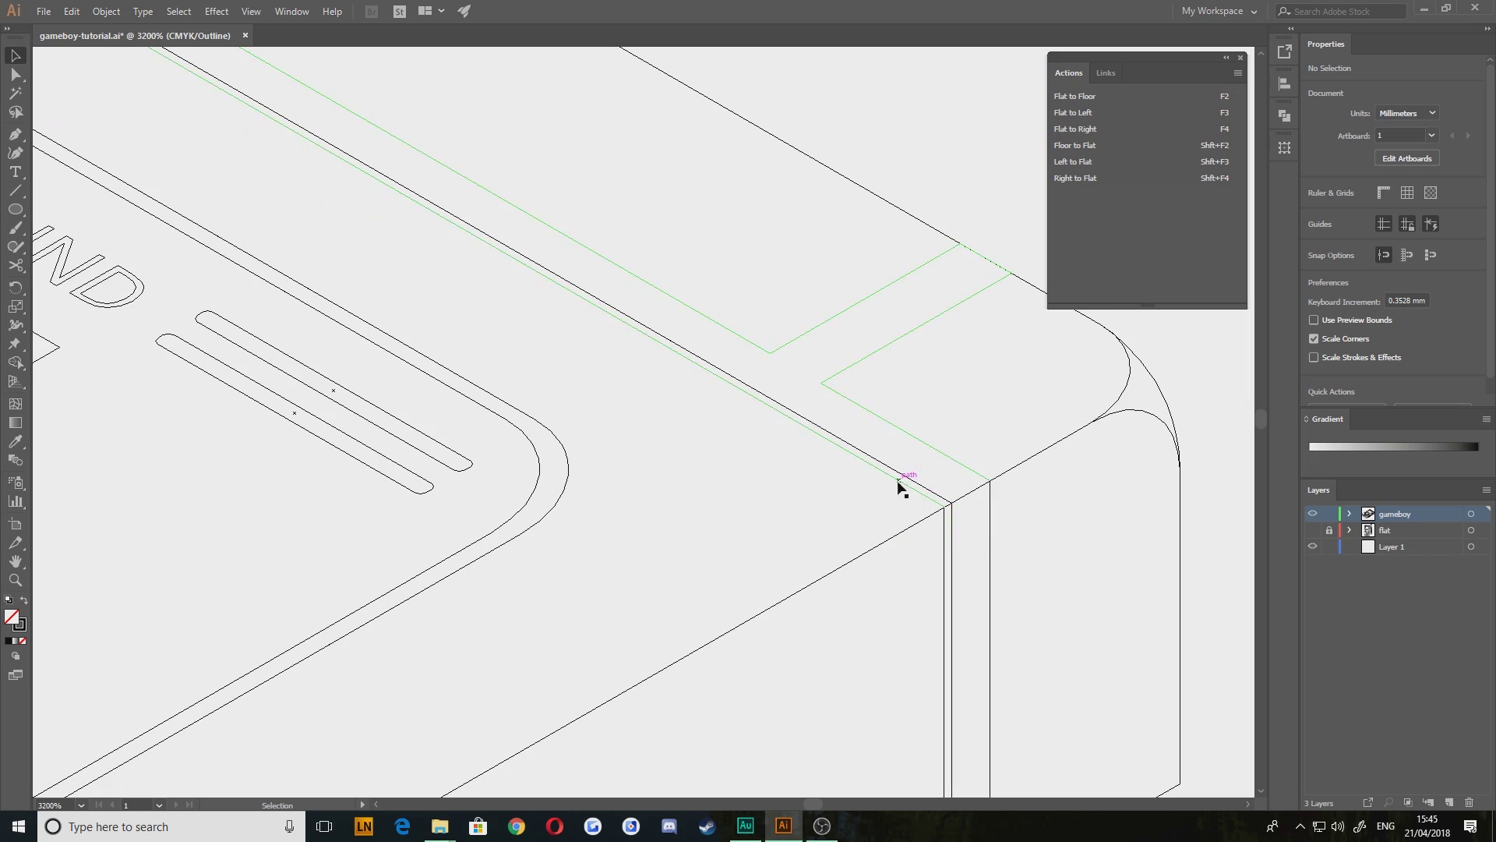
drag(564, 316, 944, 597)
drag(544, 342, 922, 541)
drag(434, 297, 913, 573)
drag(405, 346, 926, 642)
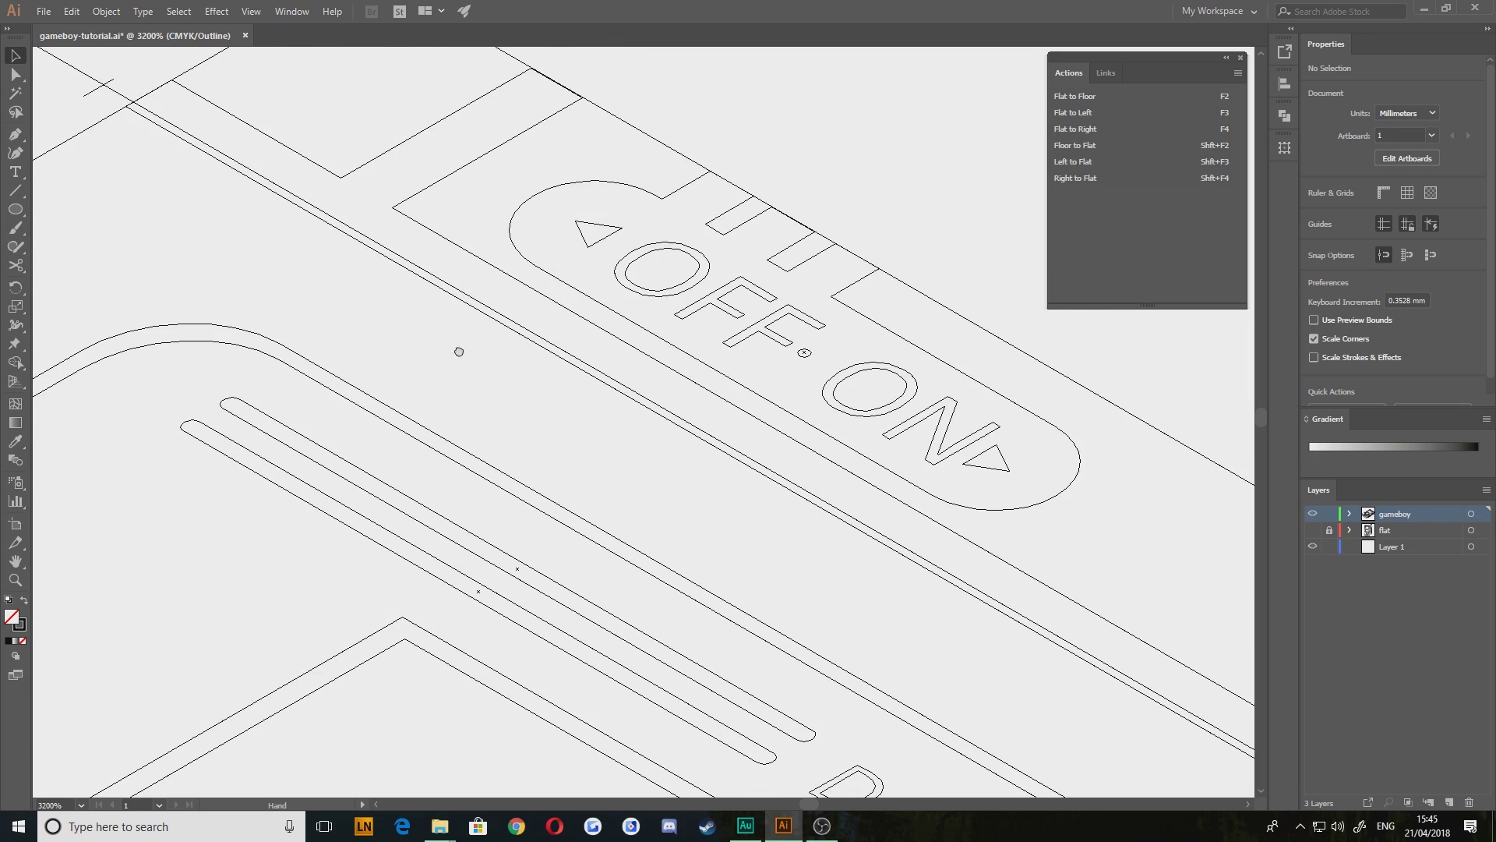
drag(459, 351, 762, 516)
drag(413, 305, 505, 381)
scroll(565, 414, up, 3)
drag(538, 254, 648, 433)
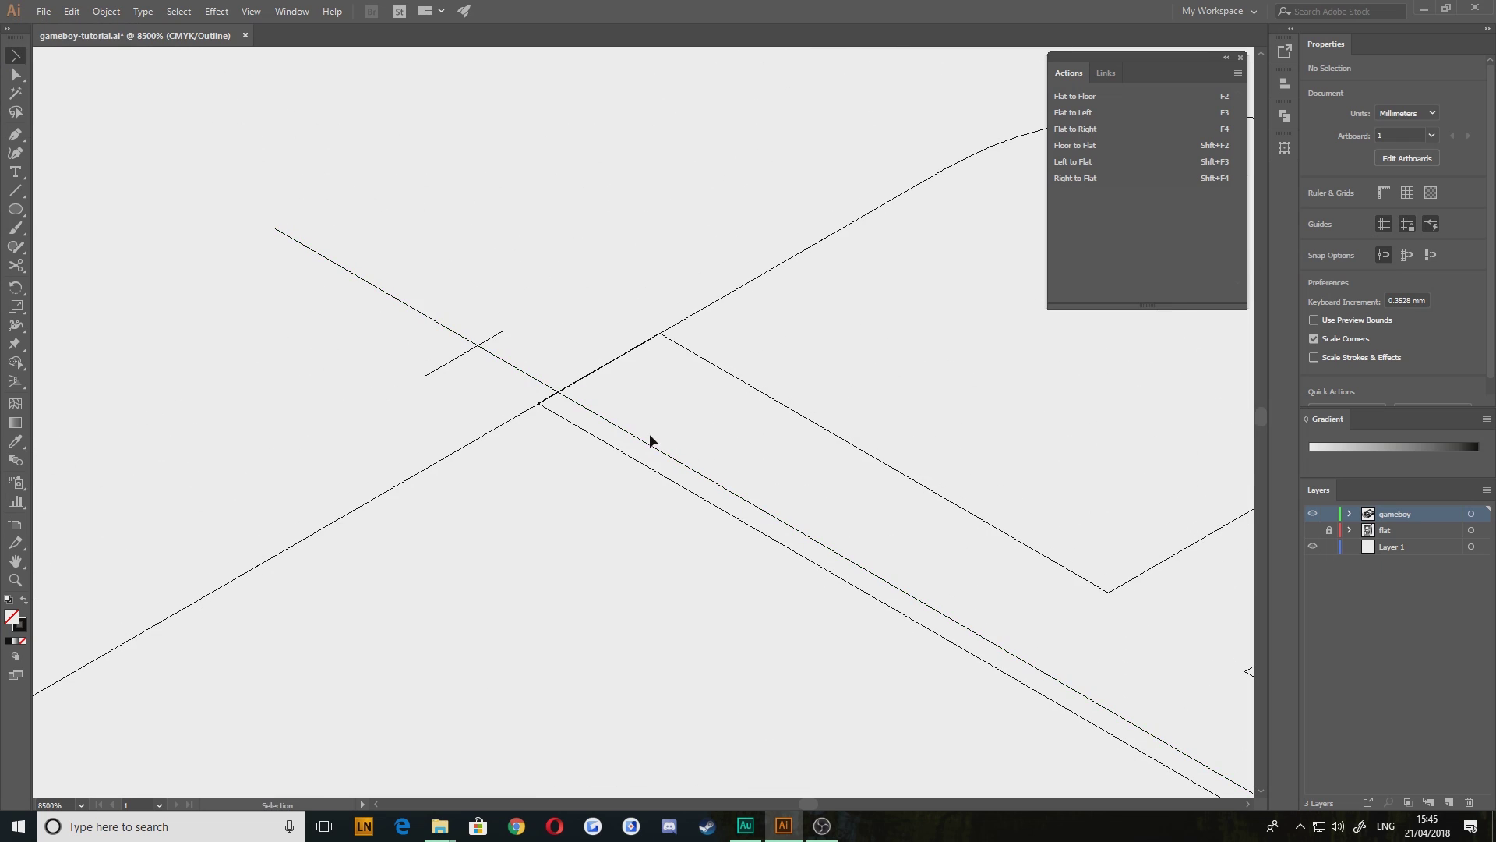
click(17, 134)
click(659, 333)
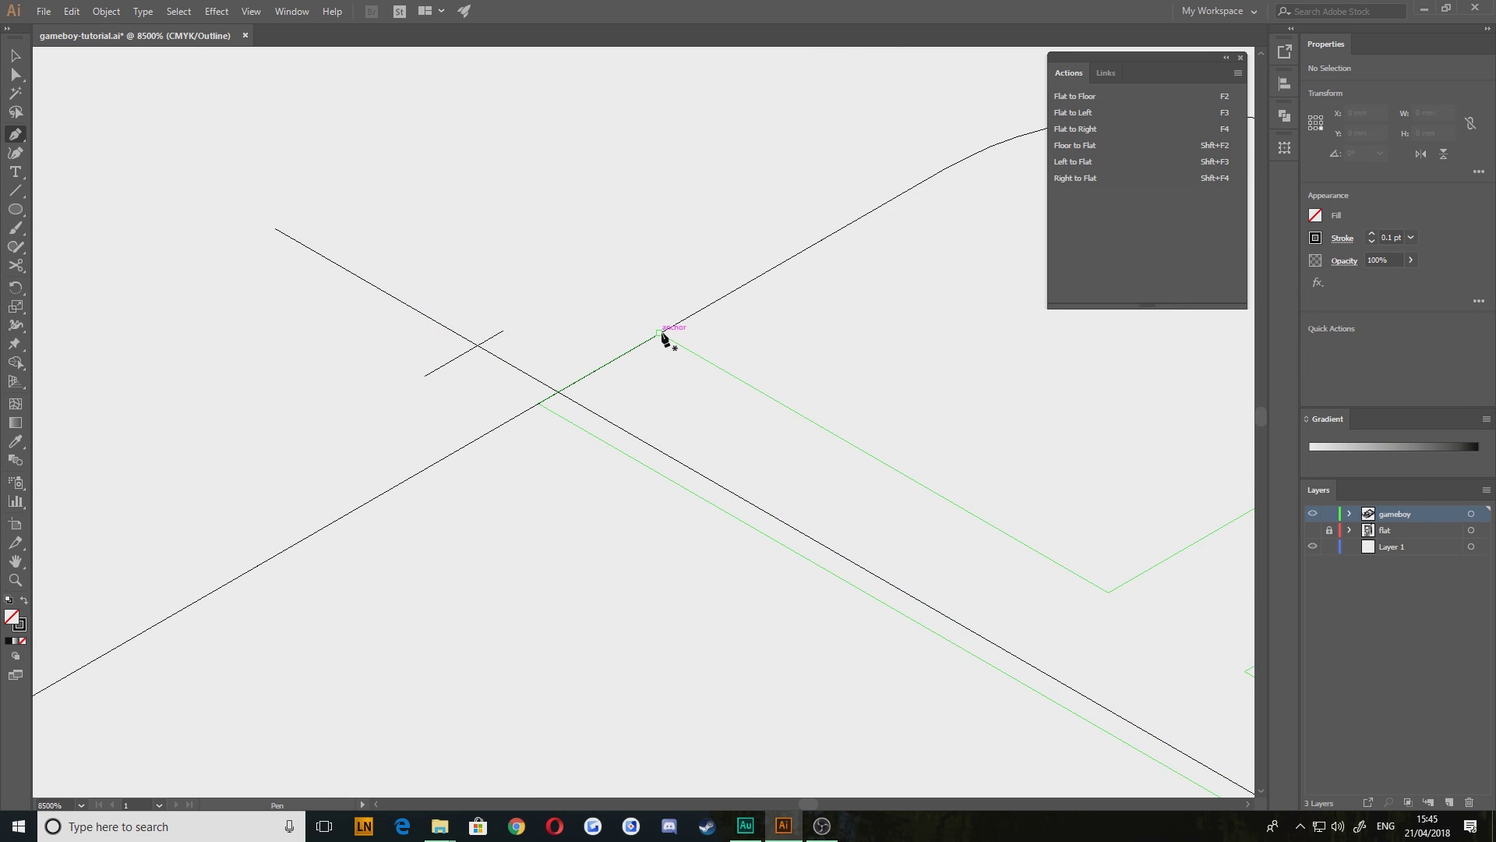
click(658, 449)
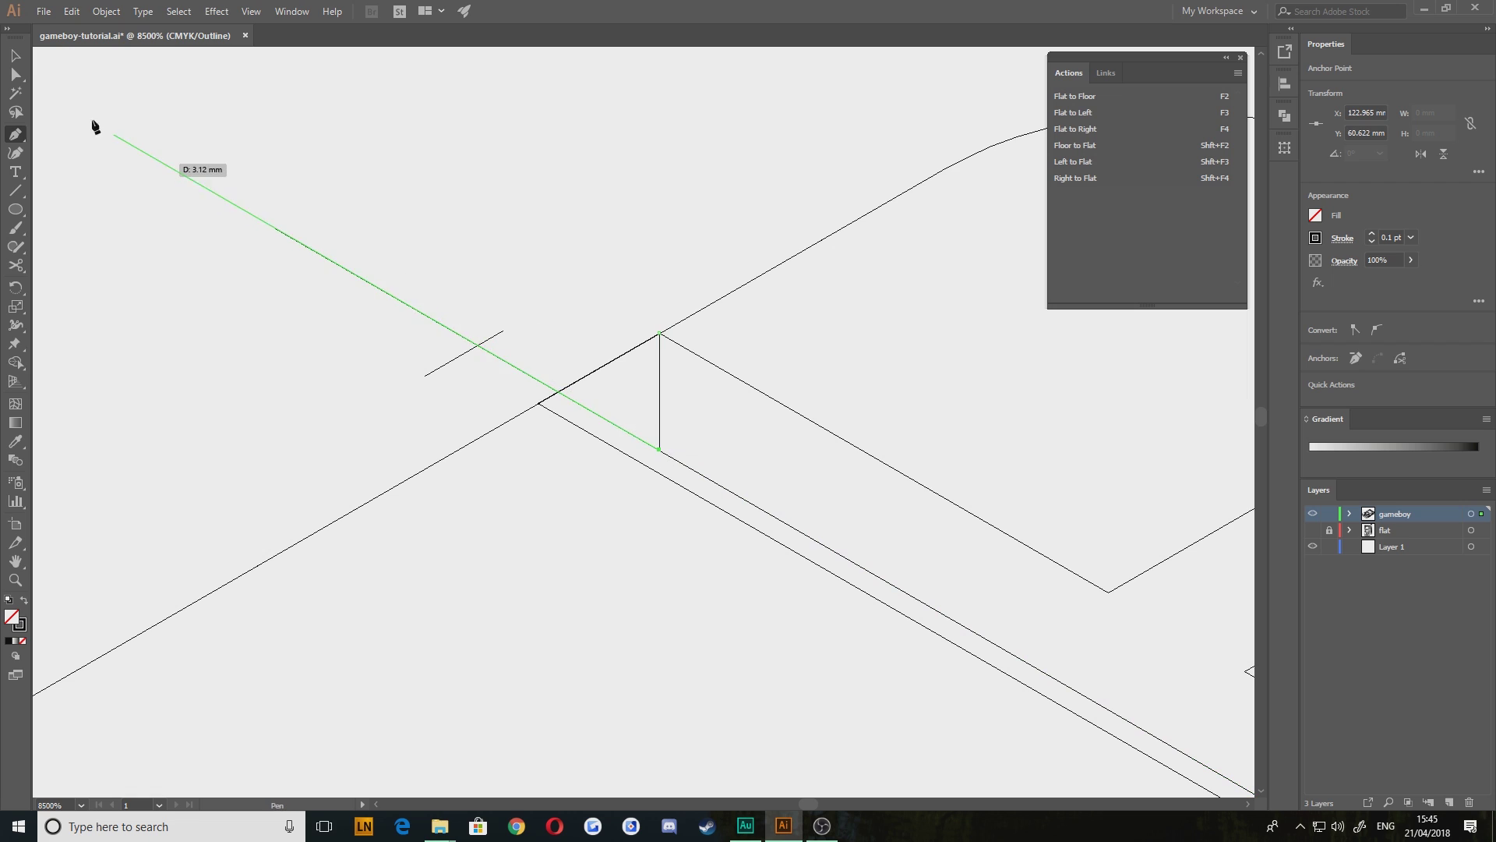
Move the short diagonal segment to the foot of the vertical line and shorten the long inner line to end there
click(16, 58)
drag(446, 365, 639, 466)
click(621, 515)
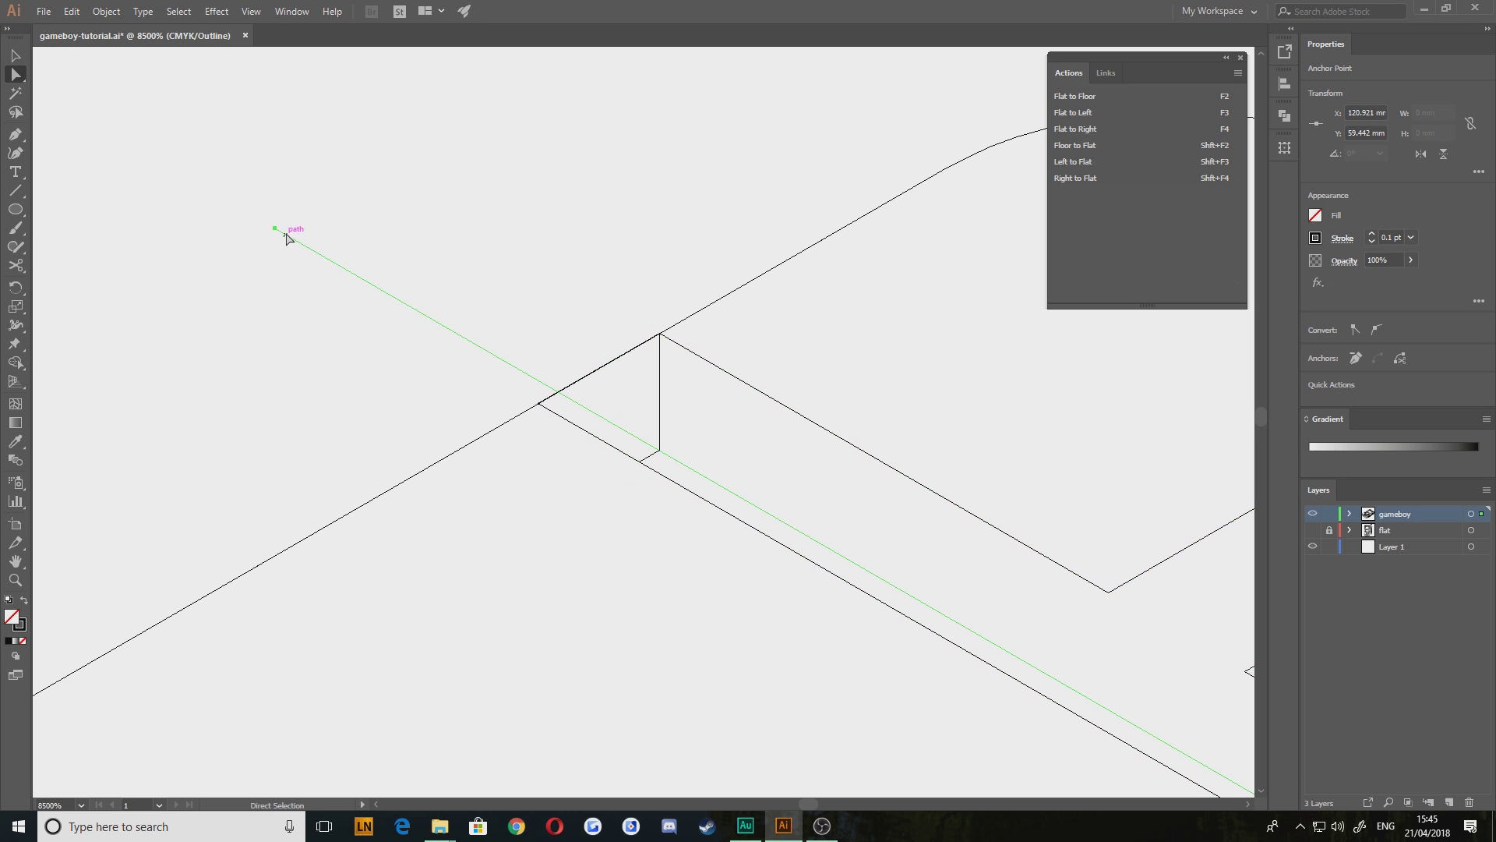
drag(309, 251, 662, 451)
click(496, 270)
drag(586, 549, 483, 456)
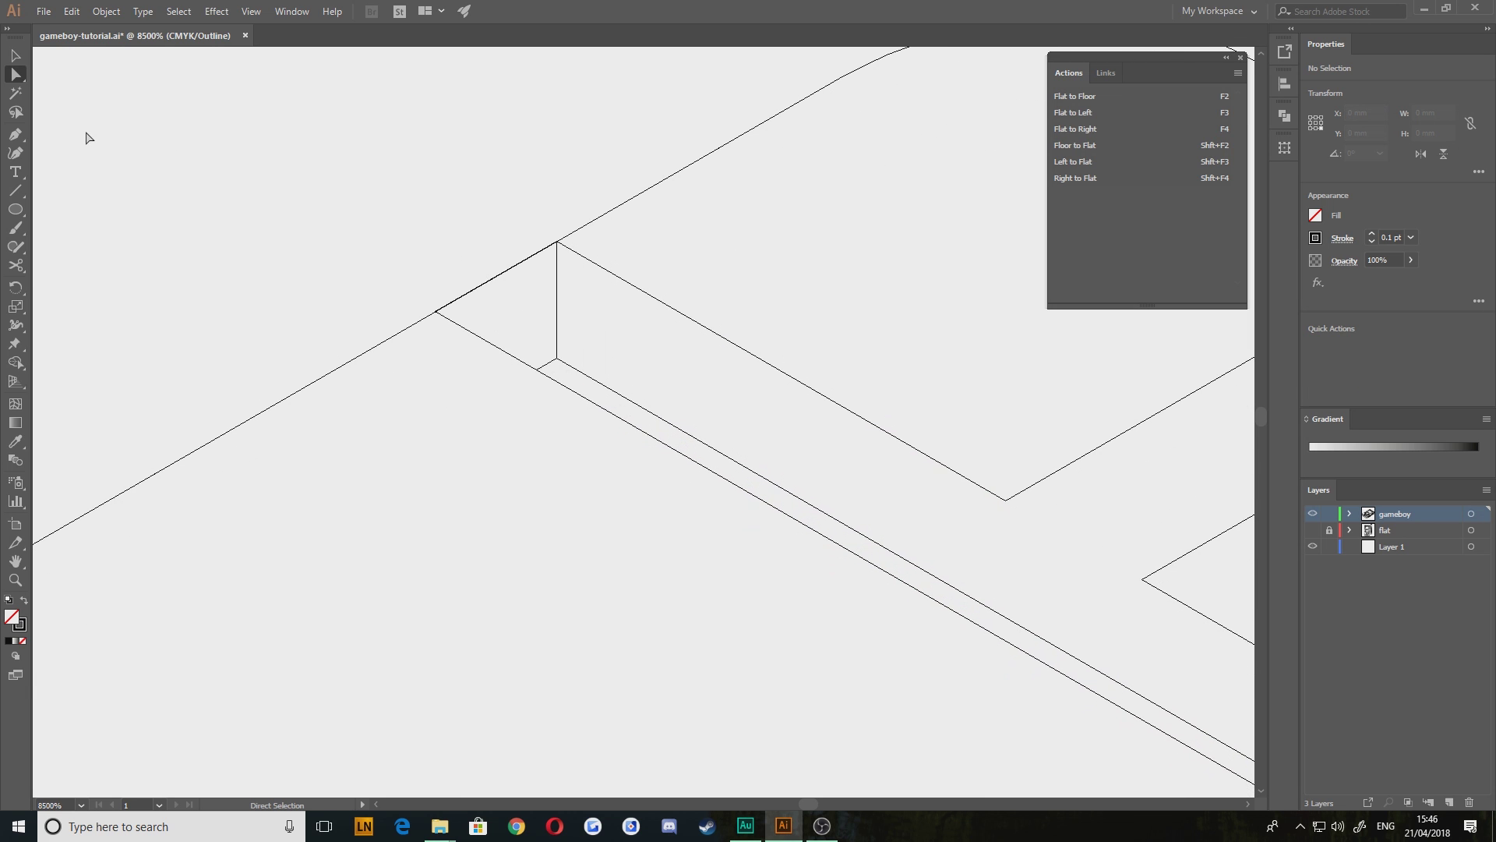
drag(496, 268, 520, 301)
key(Delete)
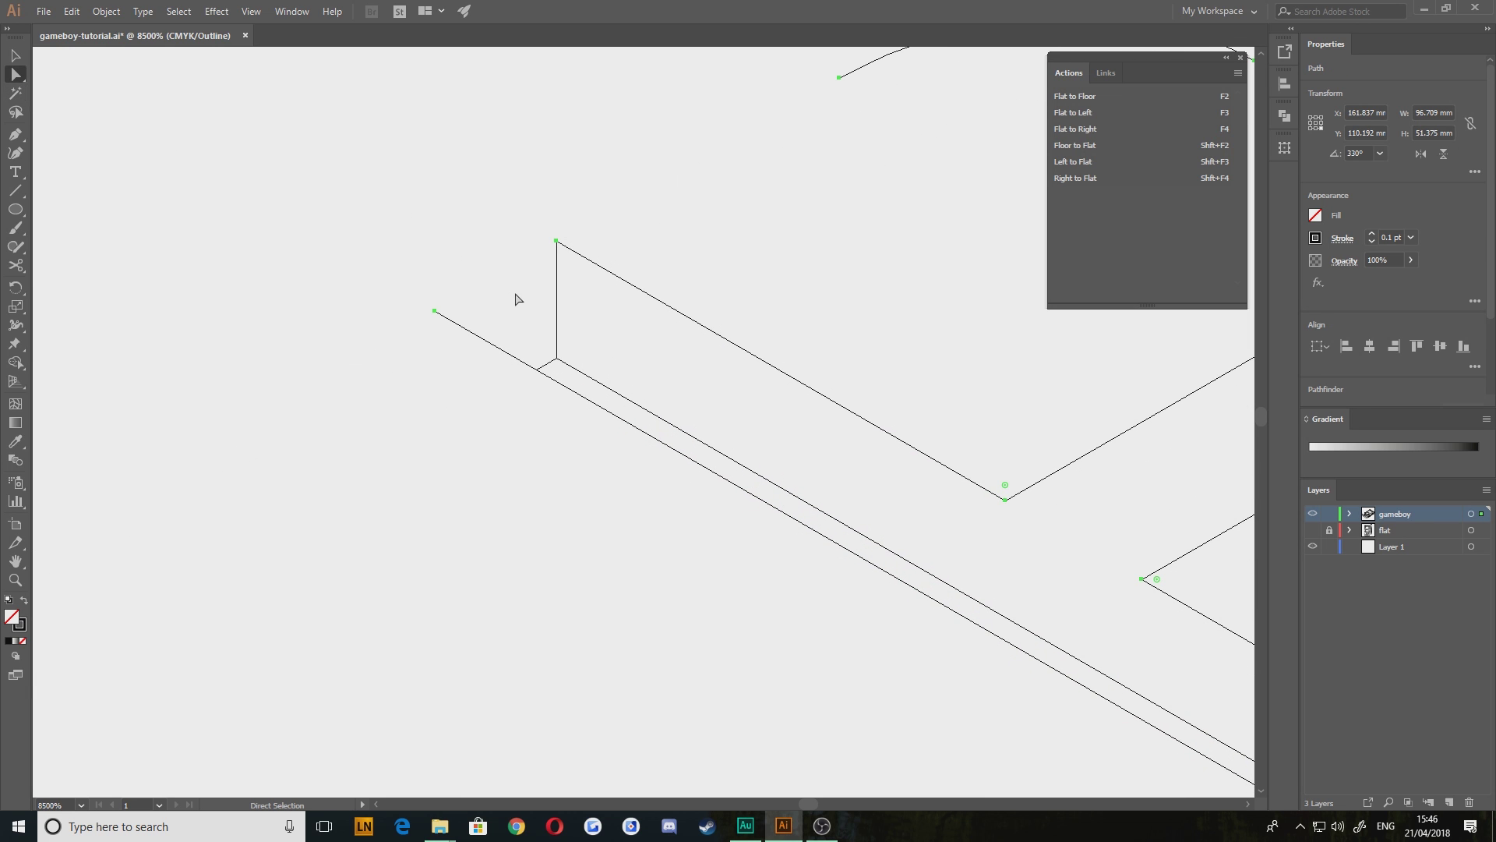
key(ctrl+z)
click(424, 204)
Cut the outer edge at two points between the groove's corners with the Scissors tool and delete the piece between the cuts
scroll(563, 363, up, 3)
drag(365, 153, 569, 422)
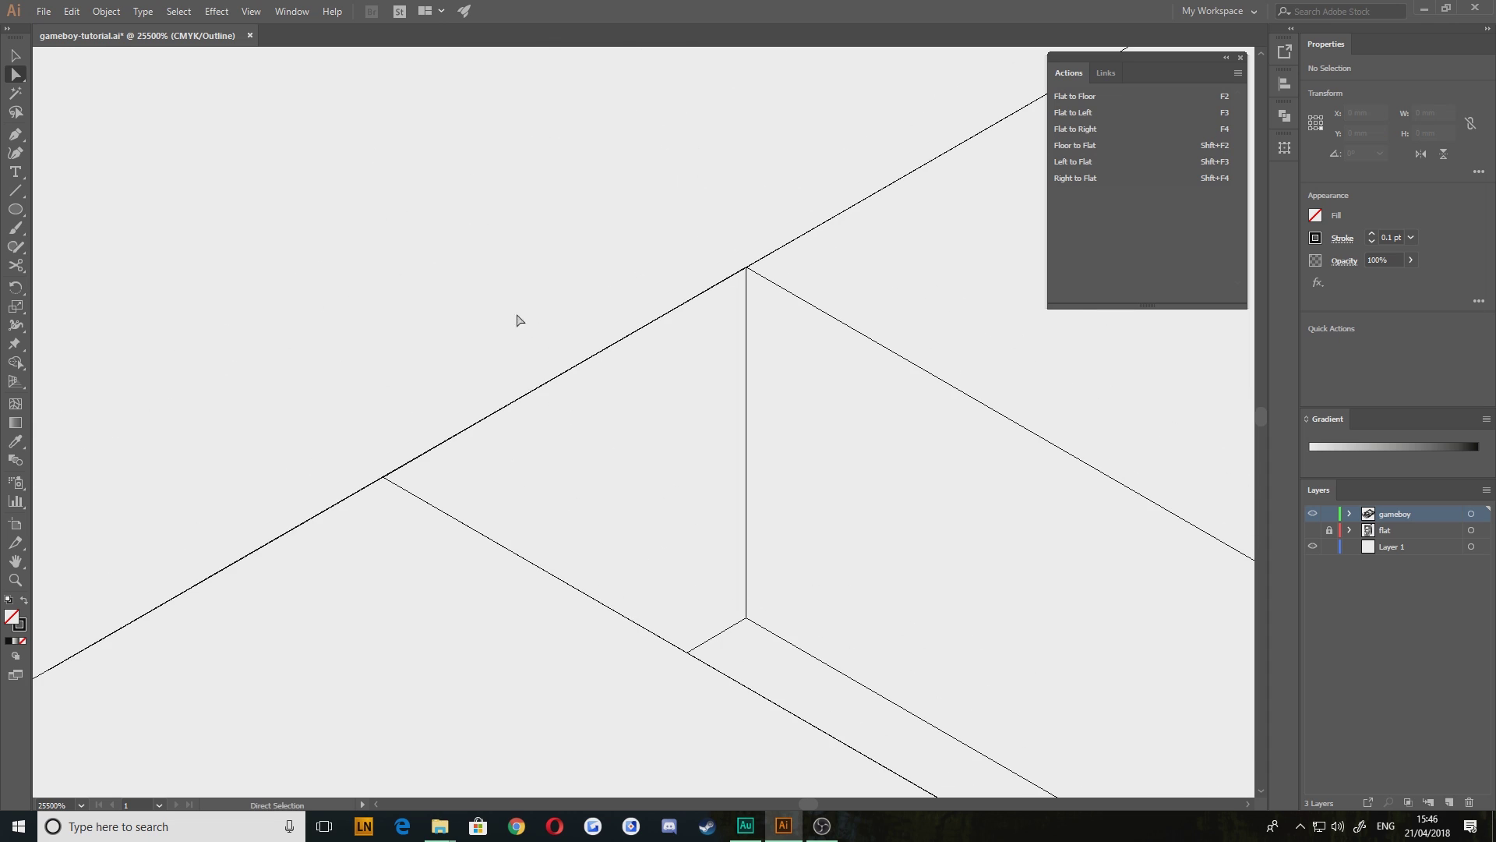
click(628, 336)
click(350, 247)
click(534, 389)
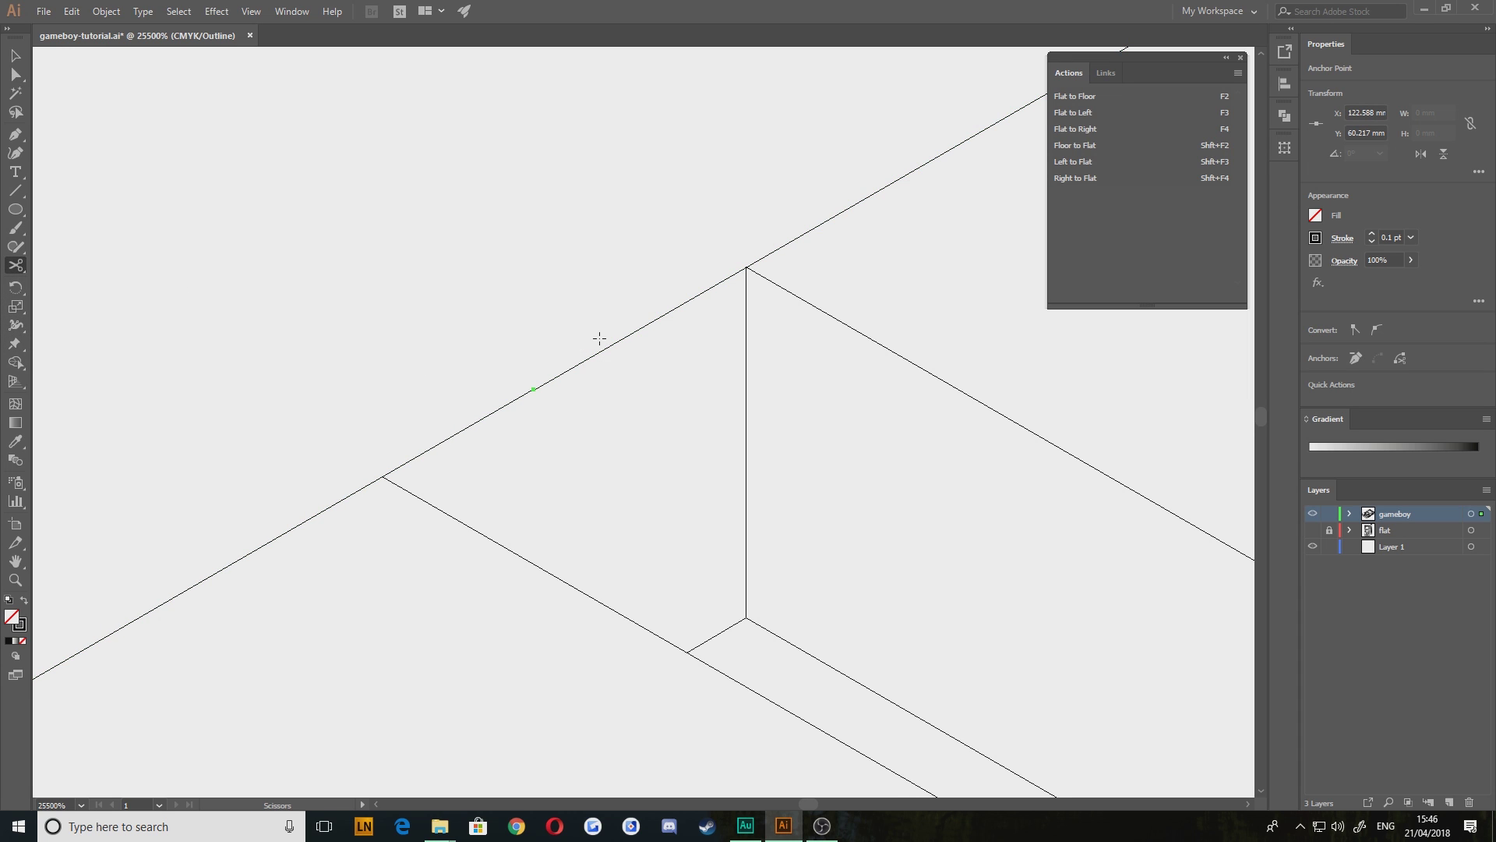
click(619, 341)
key(Delete)
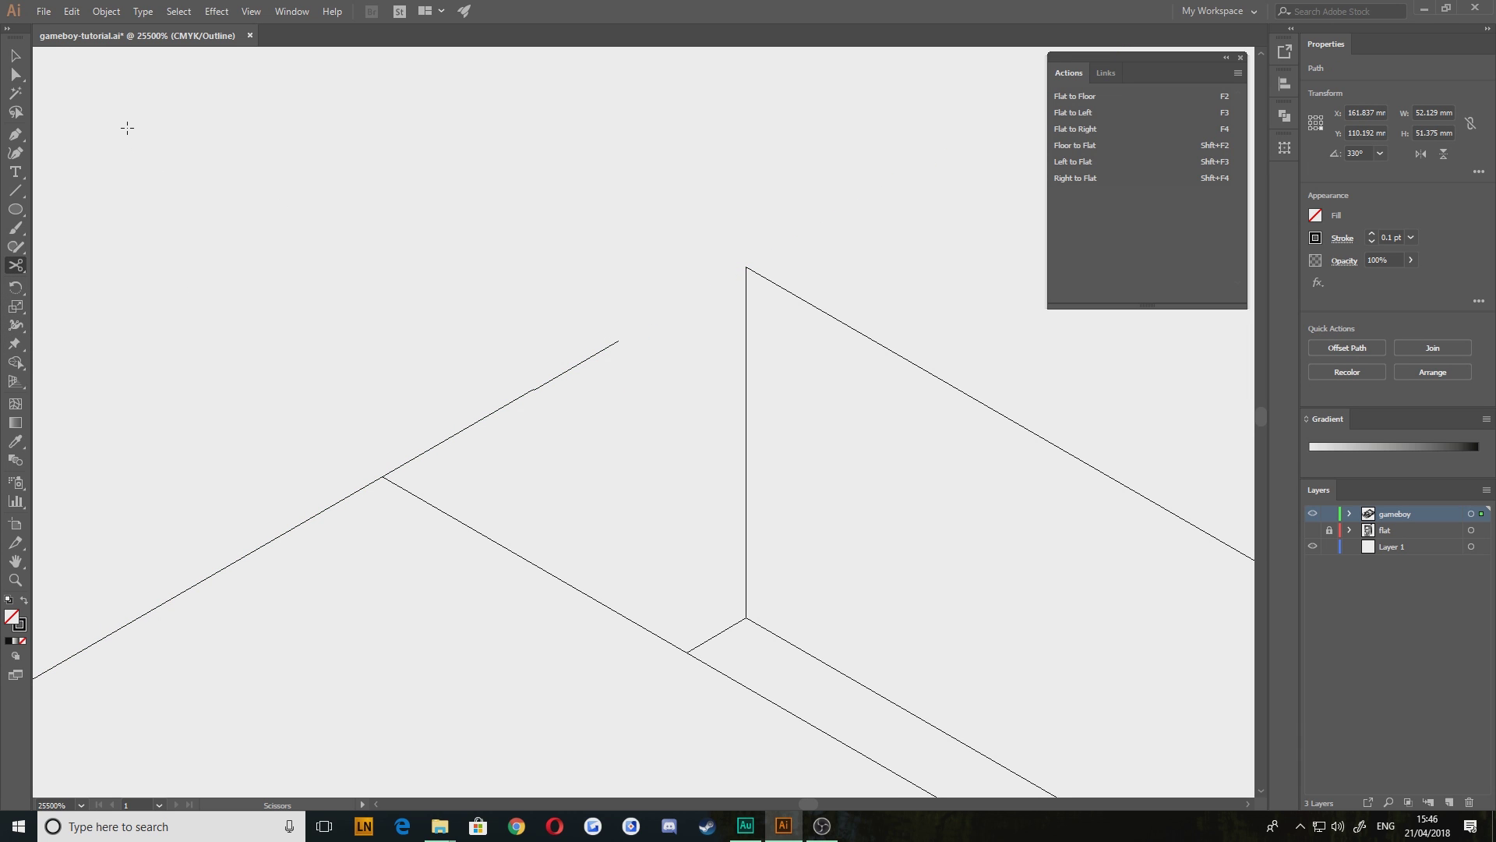
key(ctrl+z)
key(v)
key(Delete)
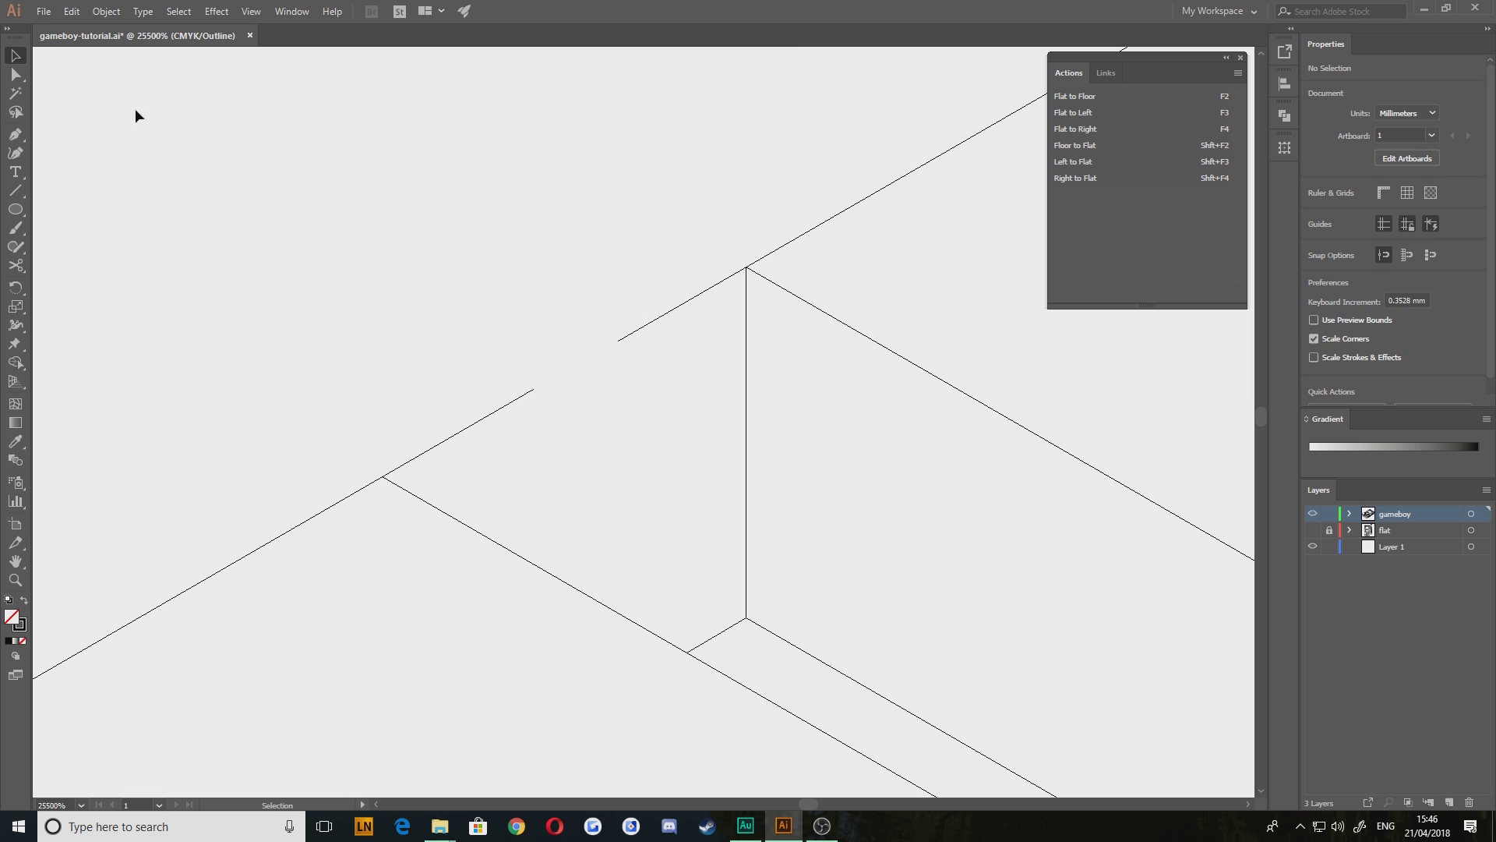
Pull the two cut ends back to the corner atop the vertical line and the corner of the front face
click(17, 74)
drag(621, 337, 746, 269)
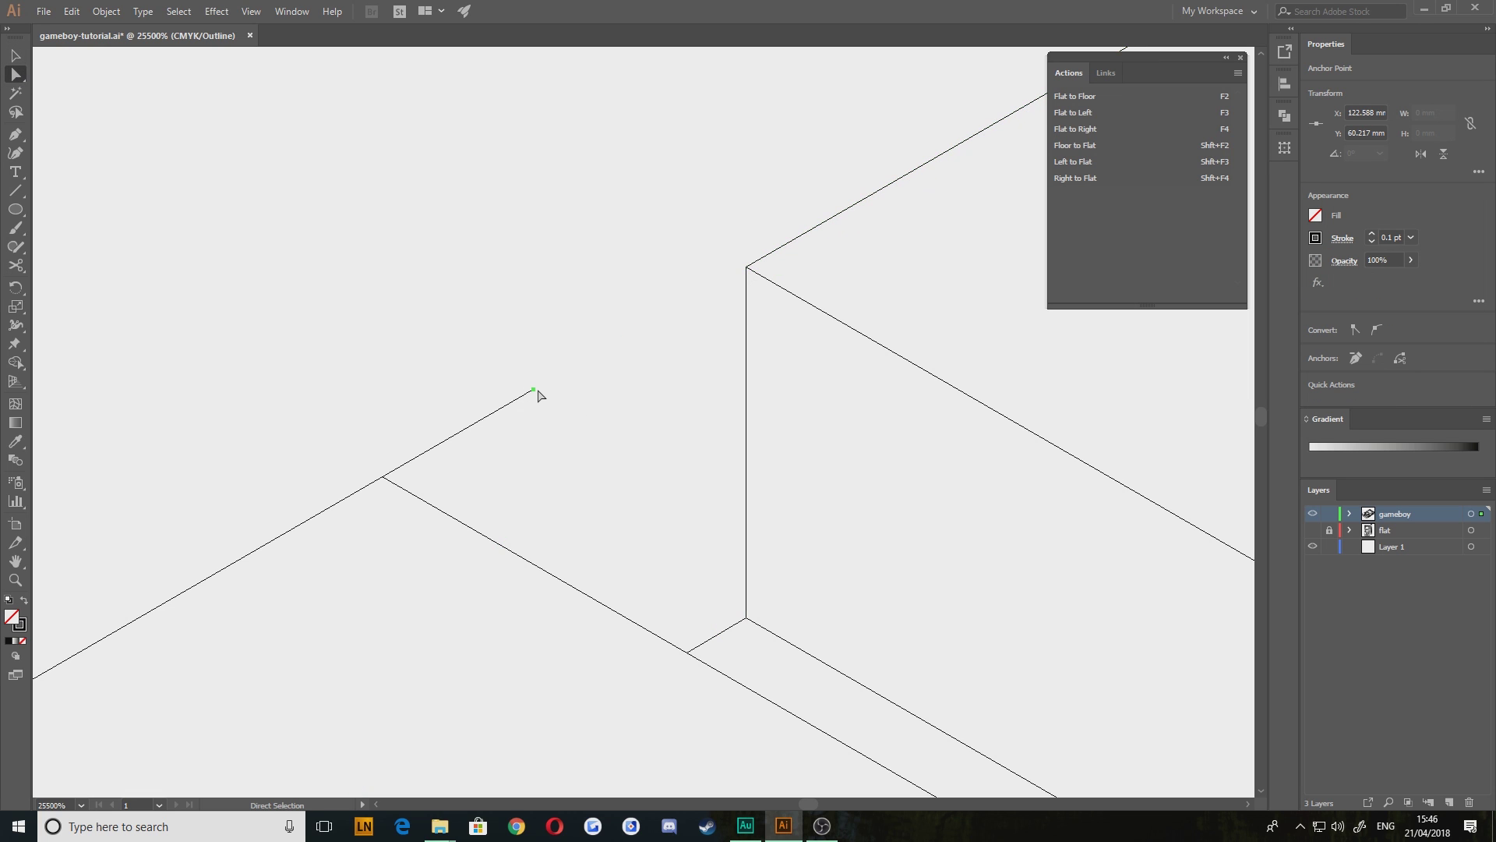
drag(538, 395, 383, 479)
click(525, 390)
Draw a vertical line about 0.62 mm long from the cross groove's near corner, at the groove's other end, down to the inner line
scroll(606, 460, down, 5)
drag(675, 627, 374, 385)
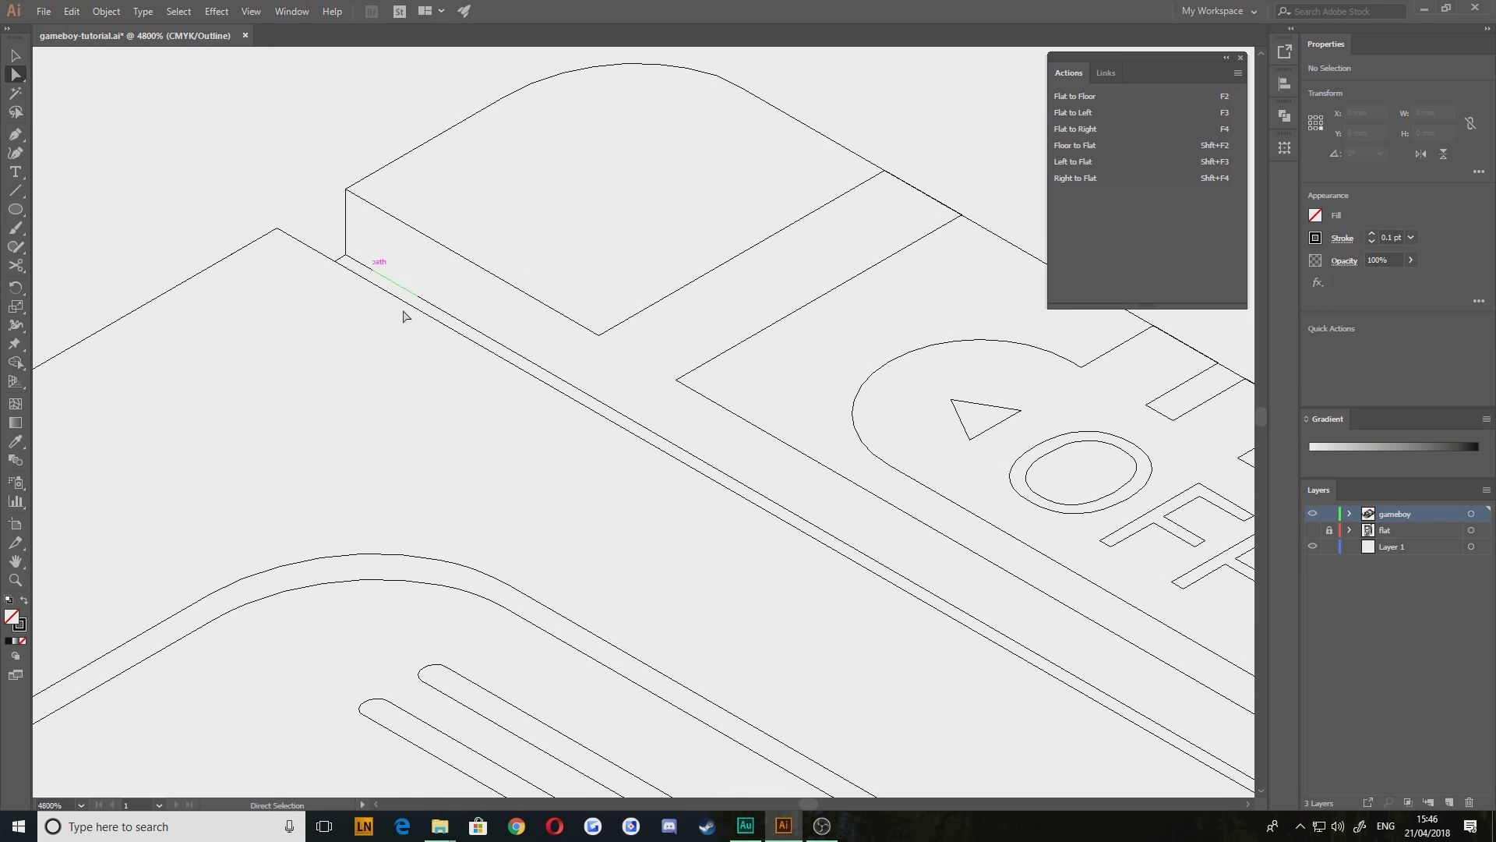
drag(545, 548, 249, 381)
scroll(661, 541, down, 1)
drag(662, 540, 331, 344)
drag(878, 715, 302, 372)
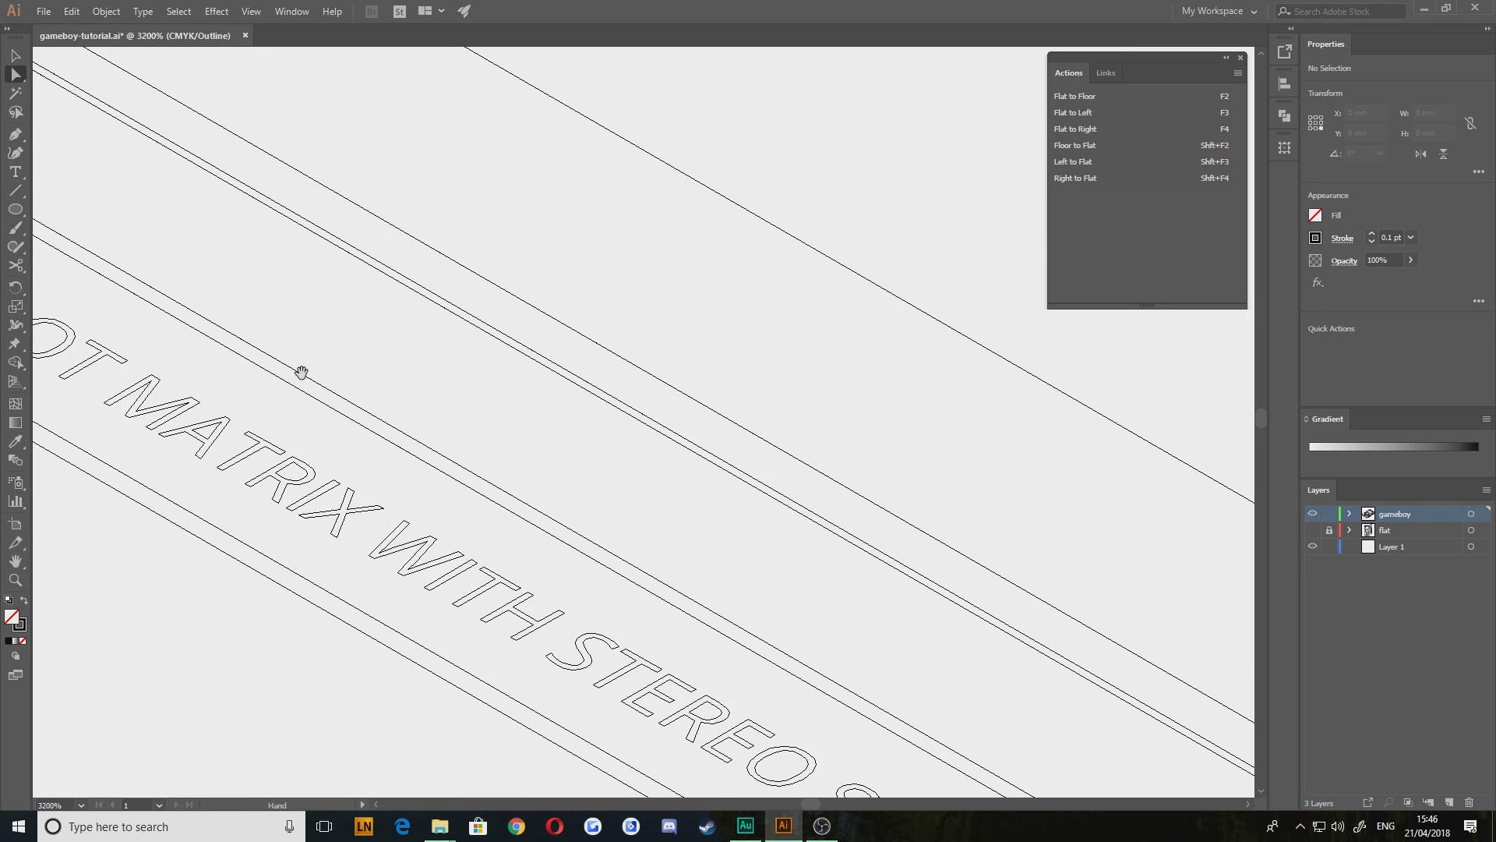
drag(1005, 783, 351, 401)
drag(810, 596, 480, 486)
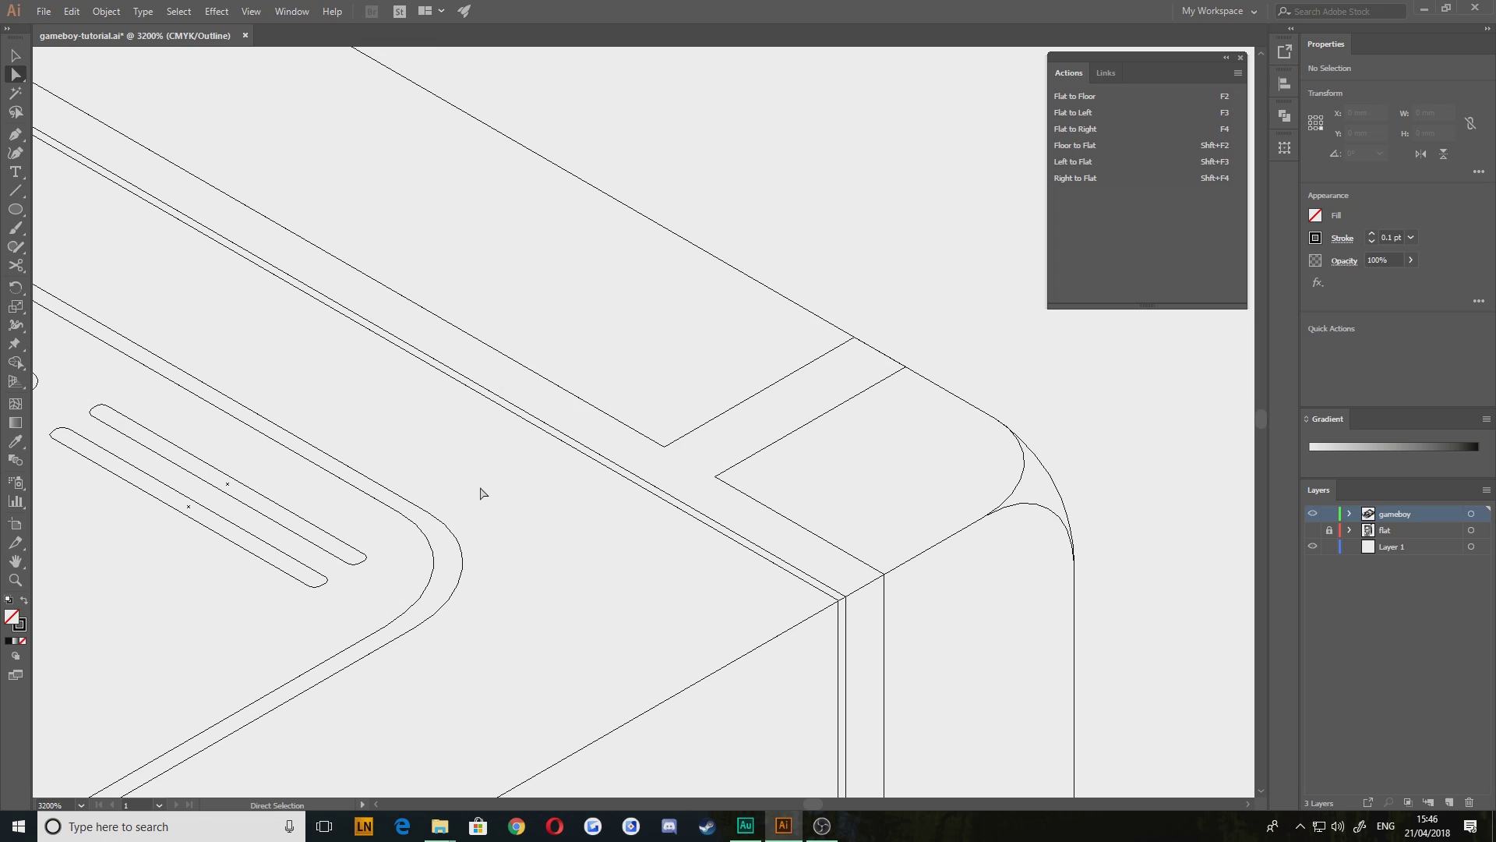
scroll(653, 545, up, 2)
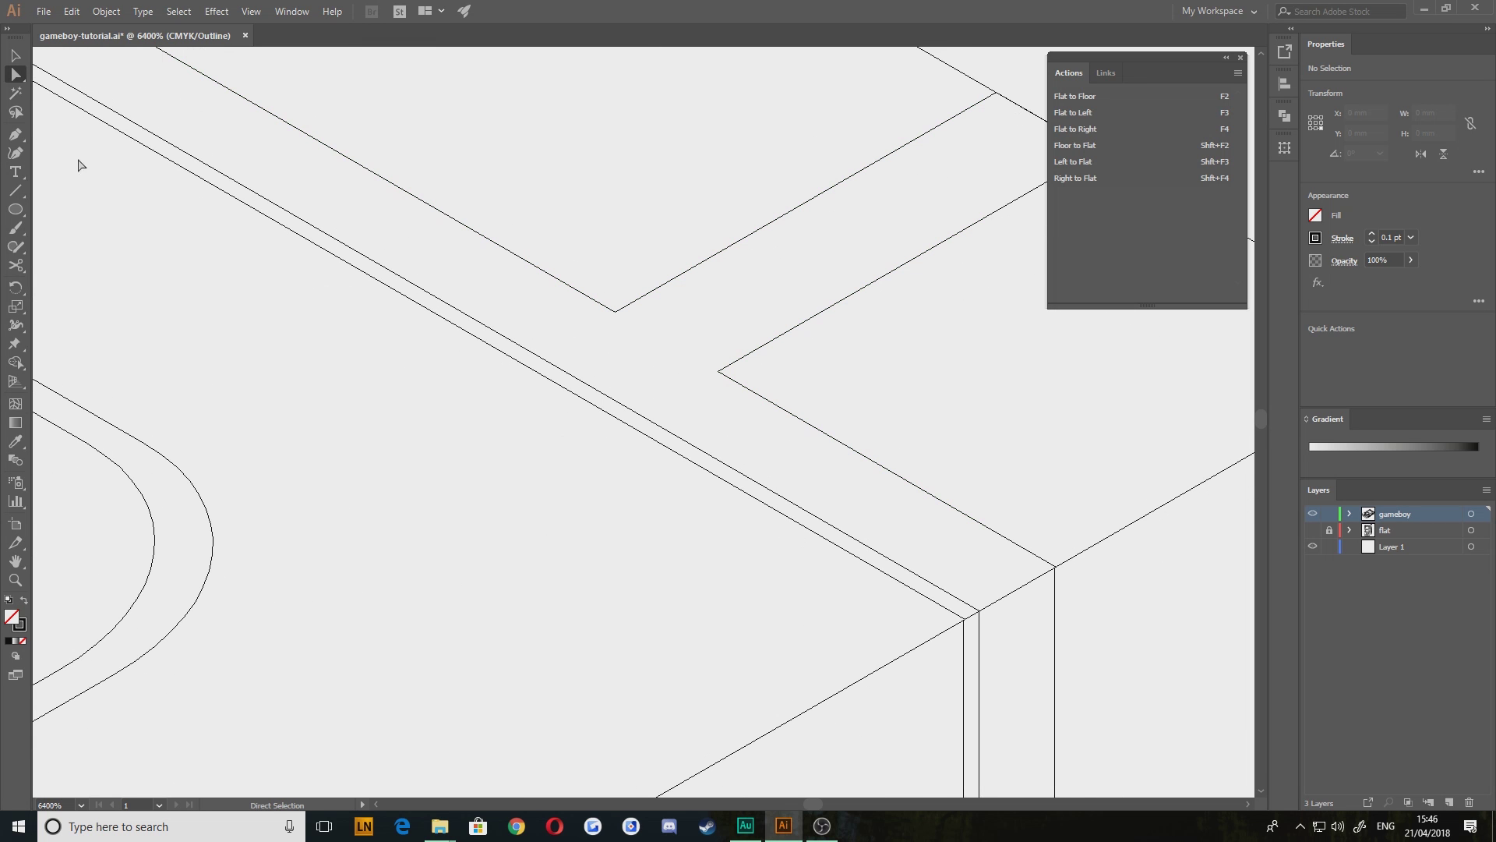
click(15, 134)
click(717, 372)
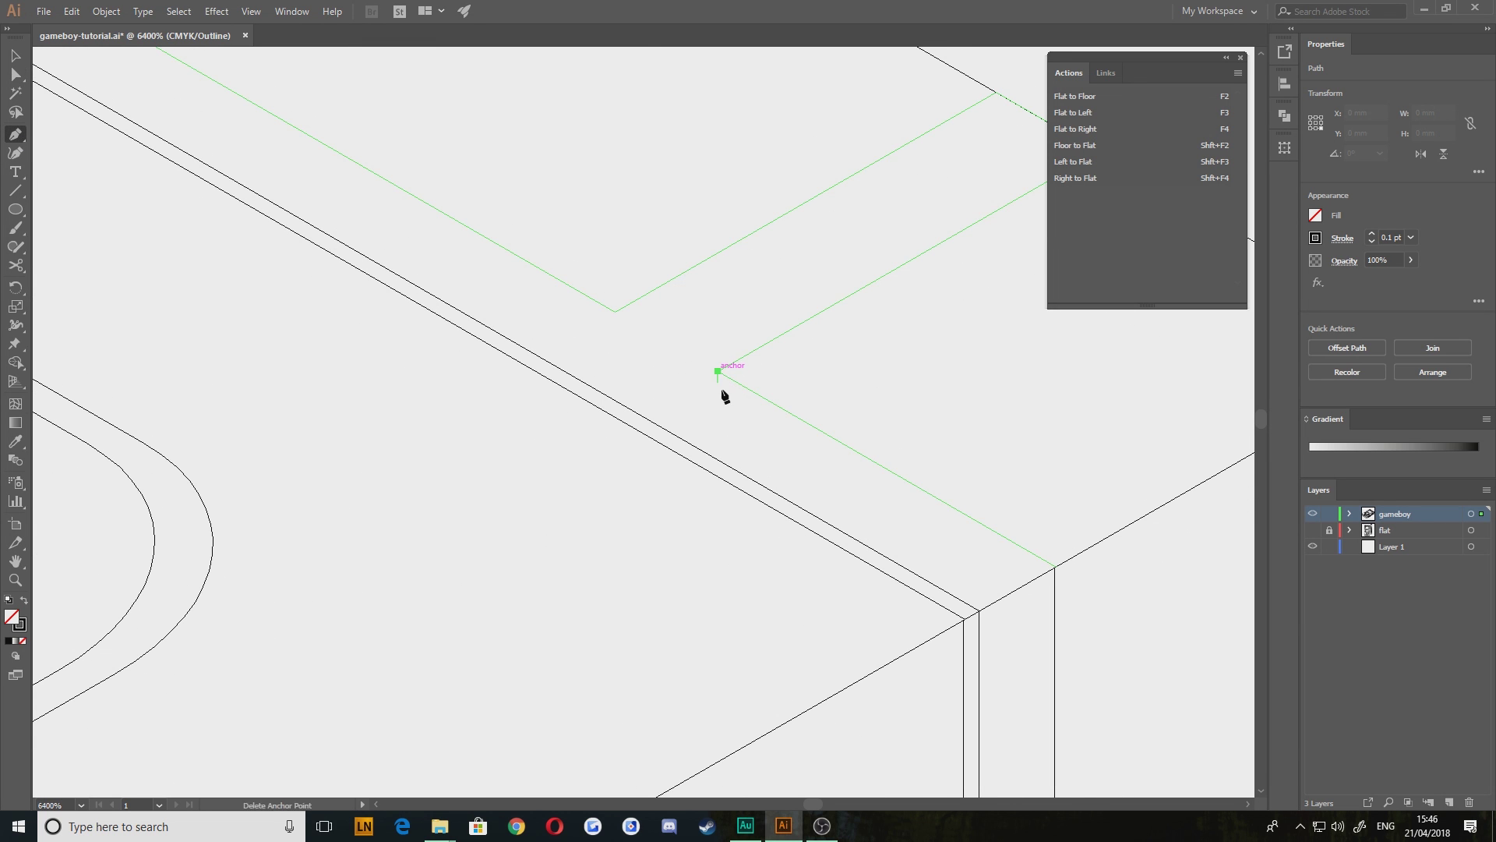
click(718, 458)
key(v)
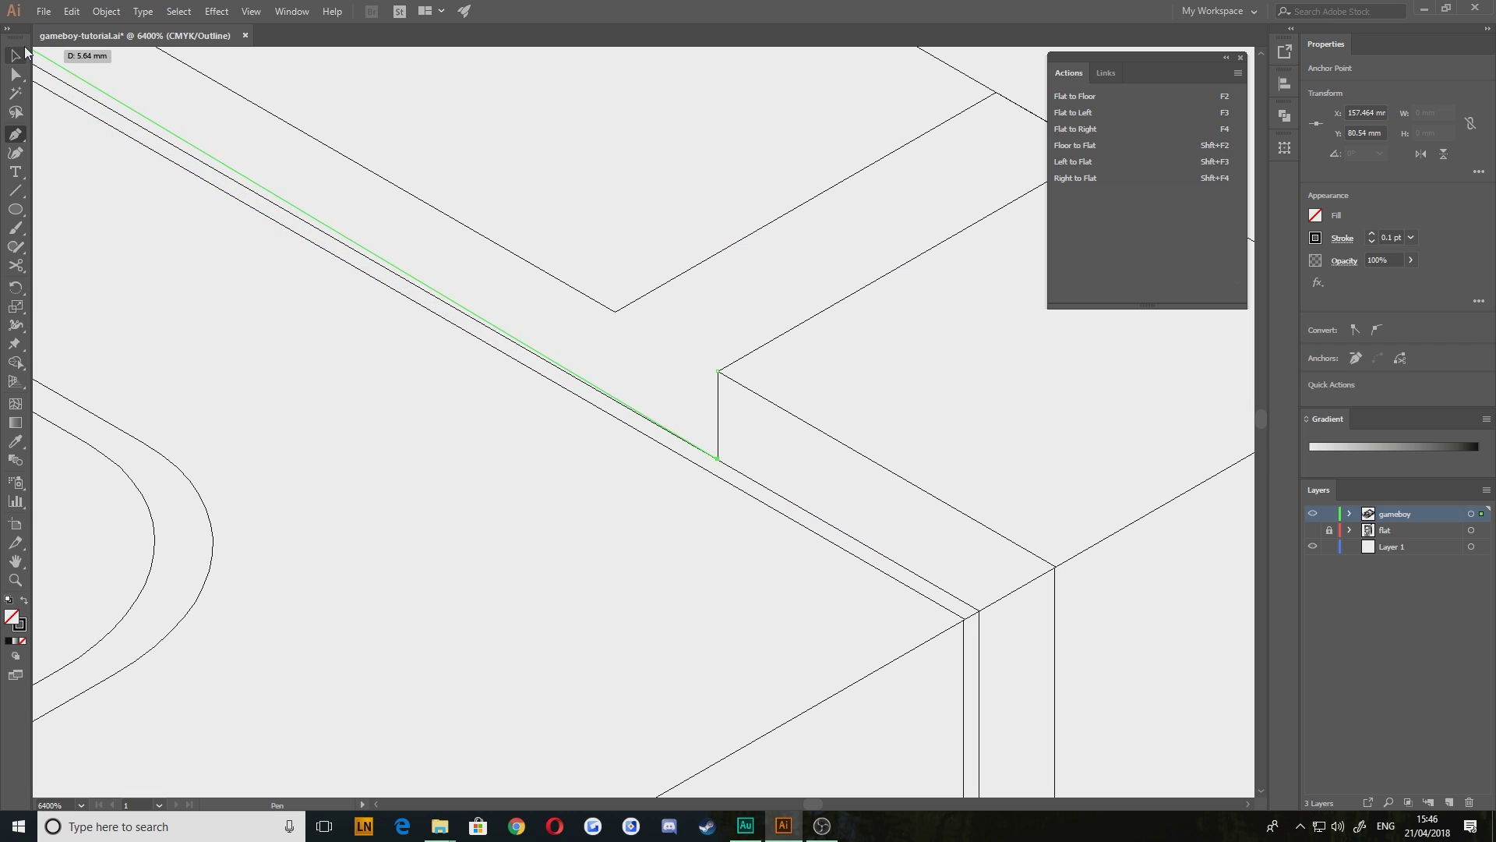
click(712, 411)
drag(718, 403, 632, 360)
scroll(633, 360, up, 1)
scroll(618, 360, up, 2)
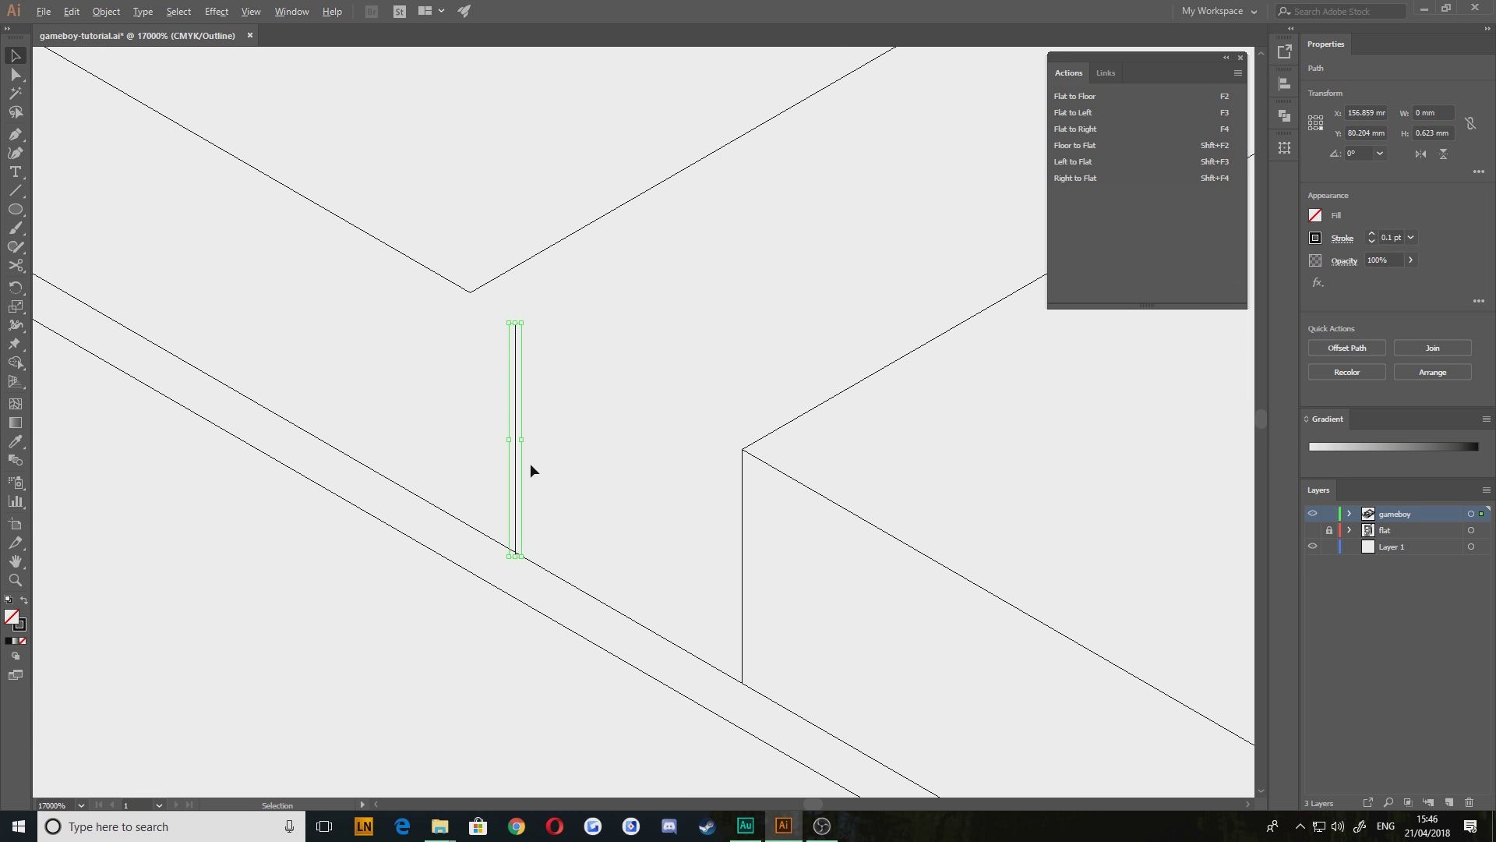
click(650, 428)
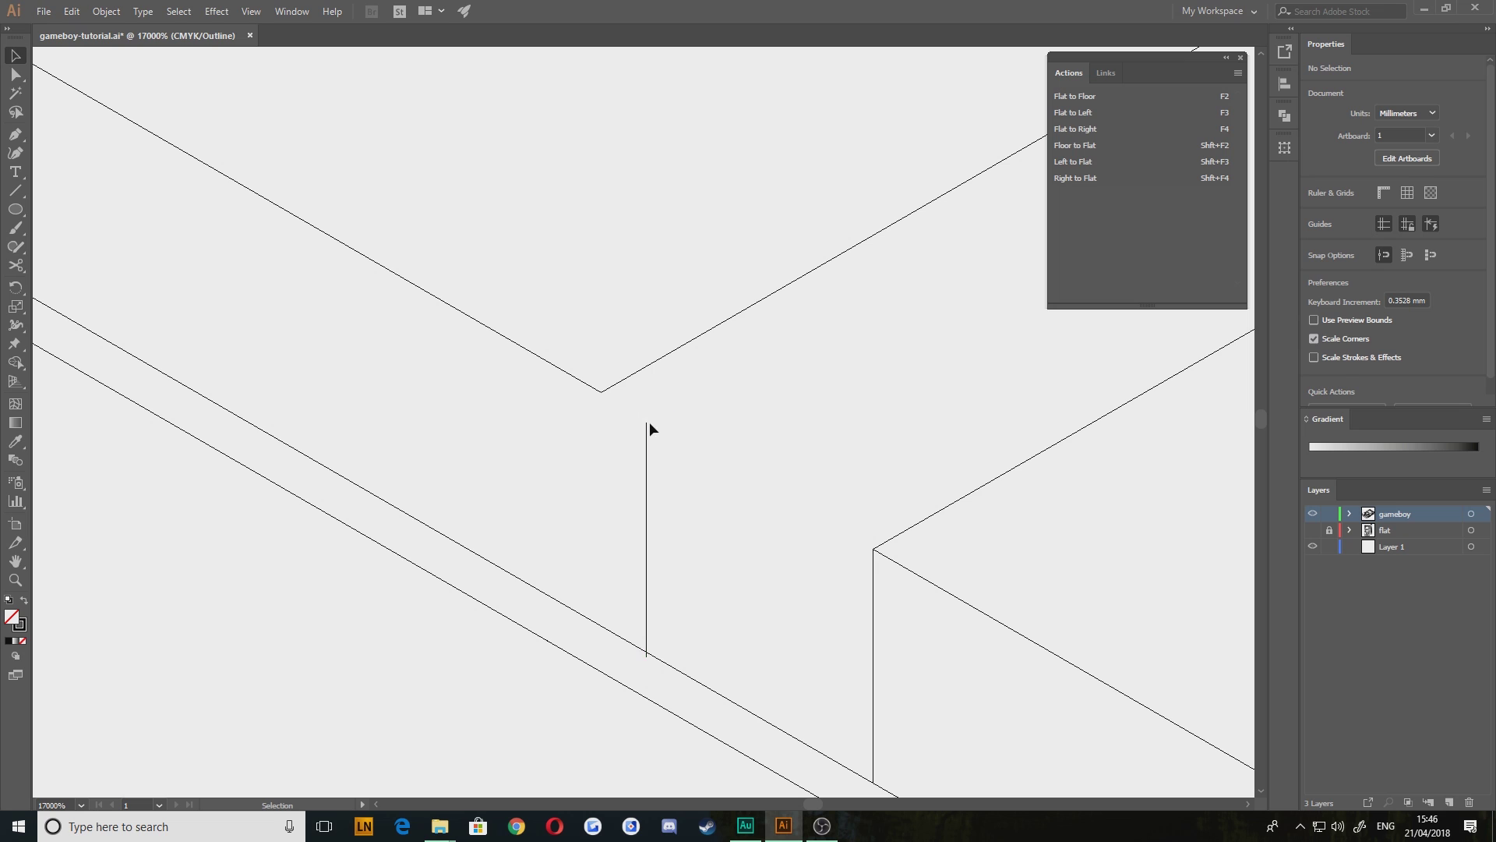
drag(649, 423, 612, 429)
key(Delete)
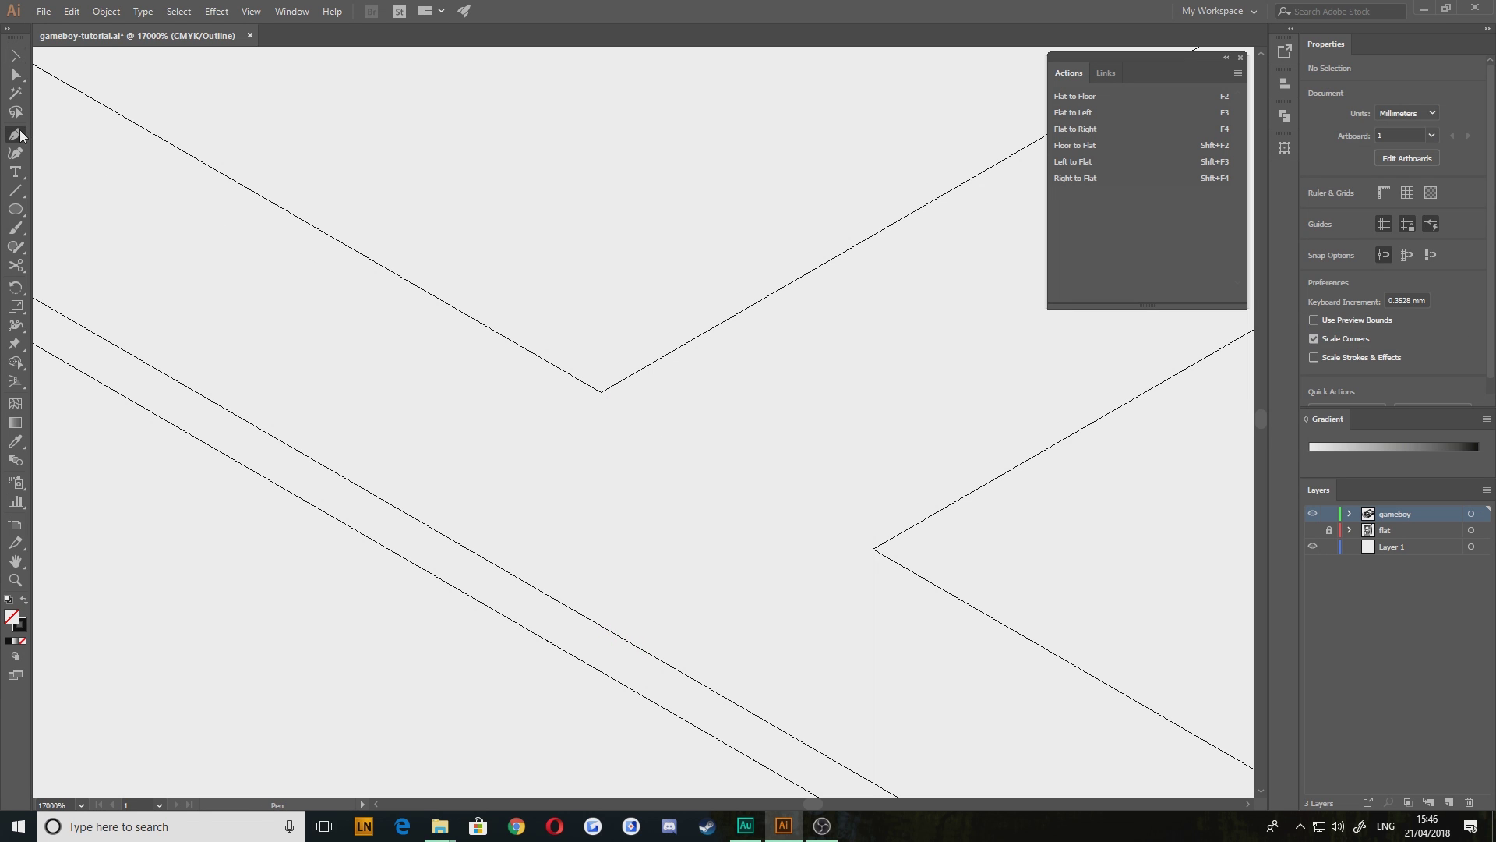
Draw a vertical line about 0.62 mm long with the Pen tool from the cross groove's opposite corner down to the inner line
click(602, 392)
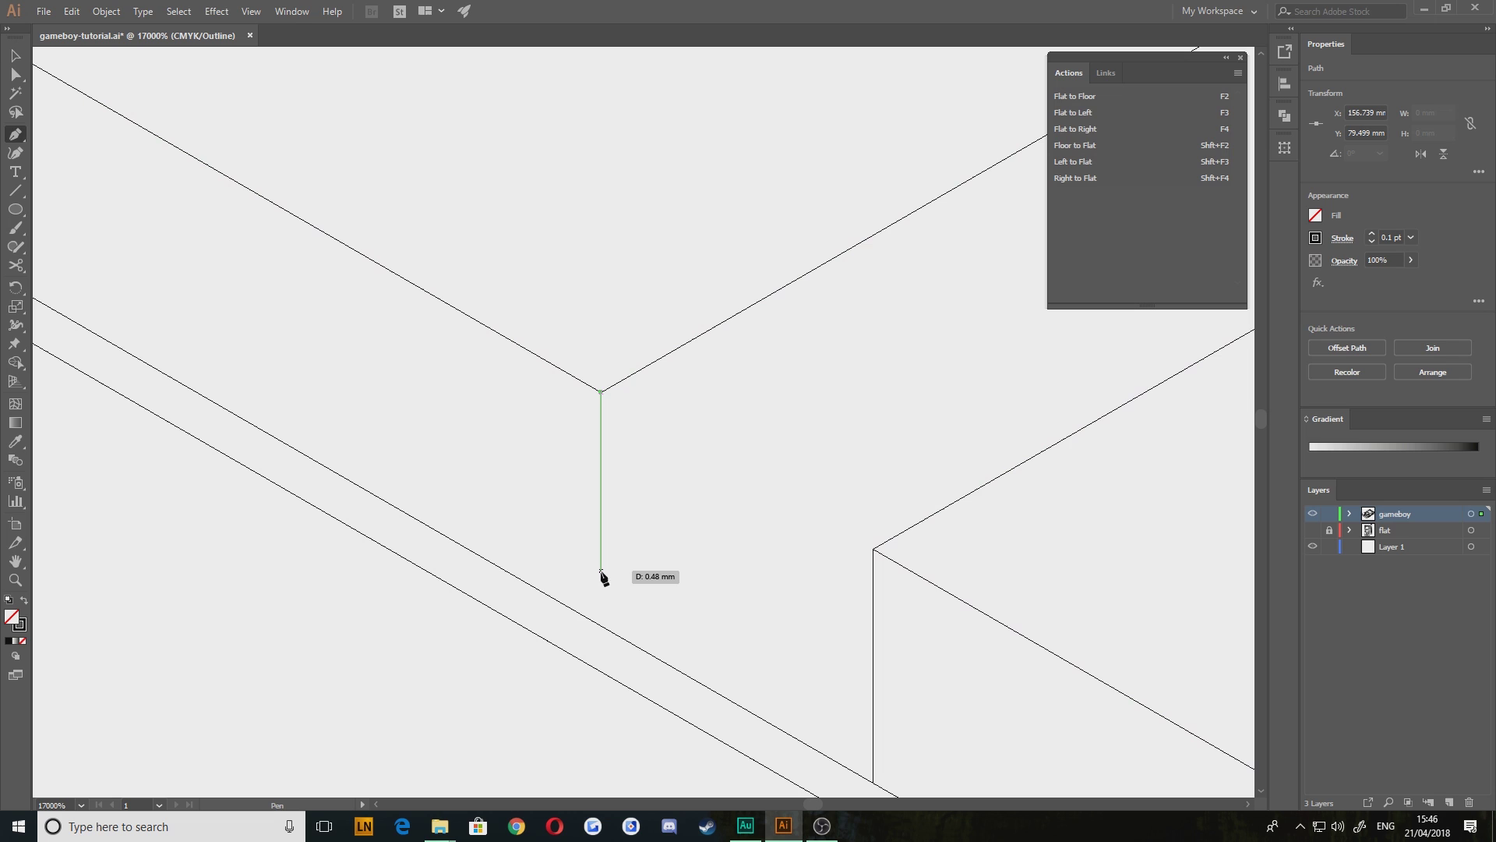
click(601, 624)
drag(820, 481, 662, 508)
key(v)
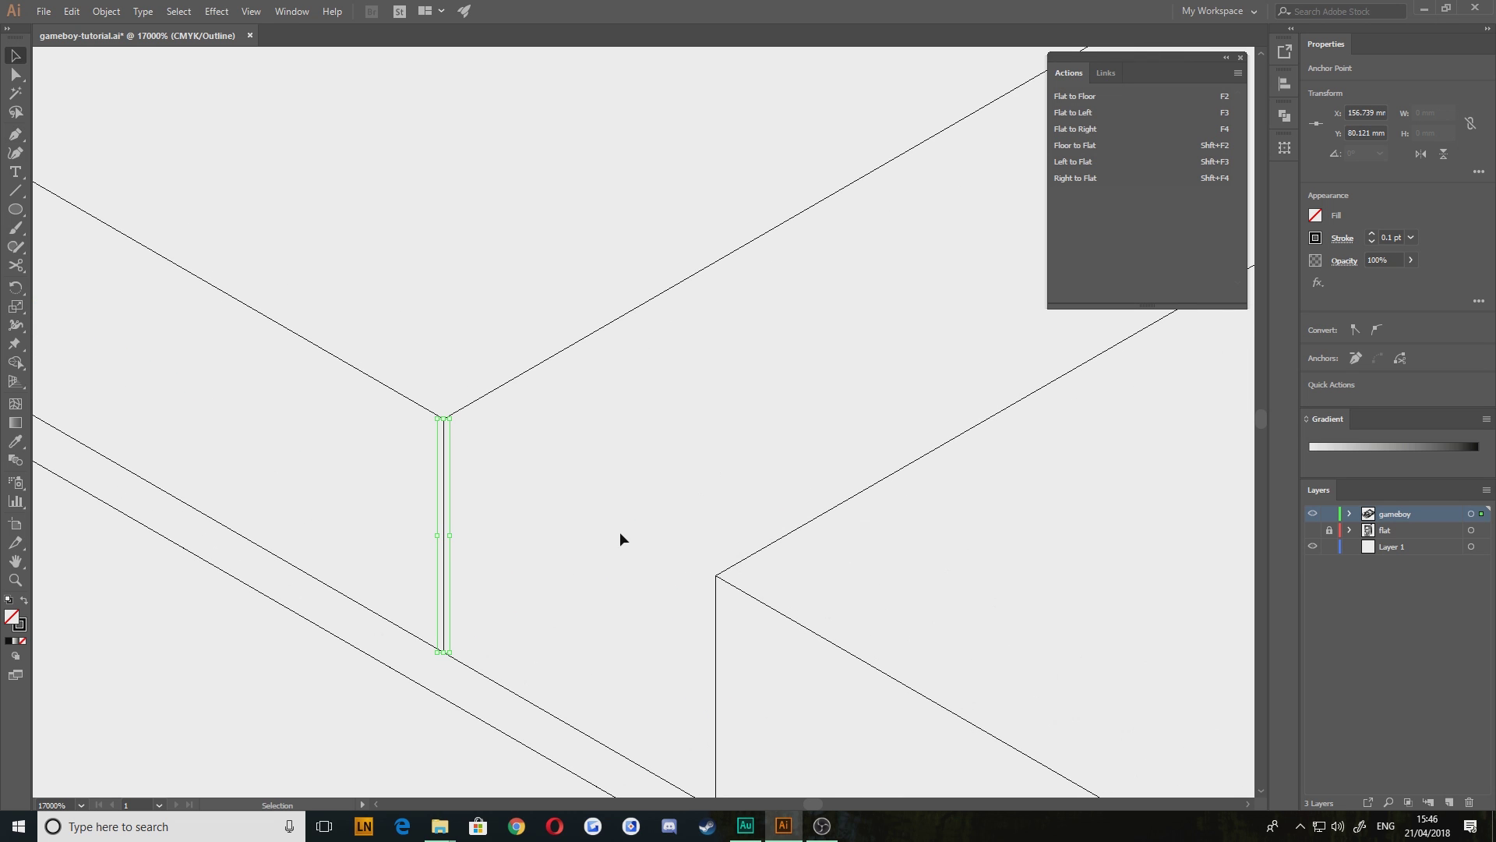
key(alt+space)
click(617, 532)
Draw a vertical line with the Pen tool from the cross groove's back corner down past its opposite edge
scroll(673, 525, down, 2)
drag(635, 596, 545, 575)
drag(773, 354, 734, 349)
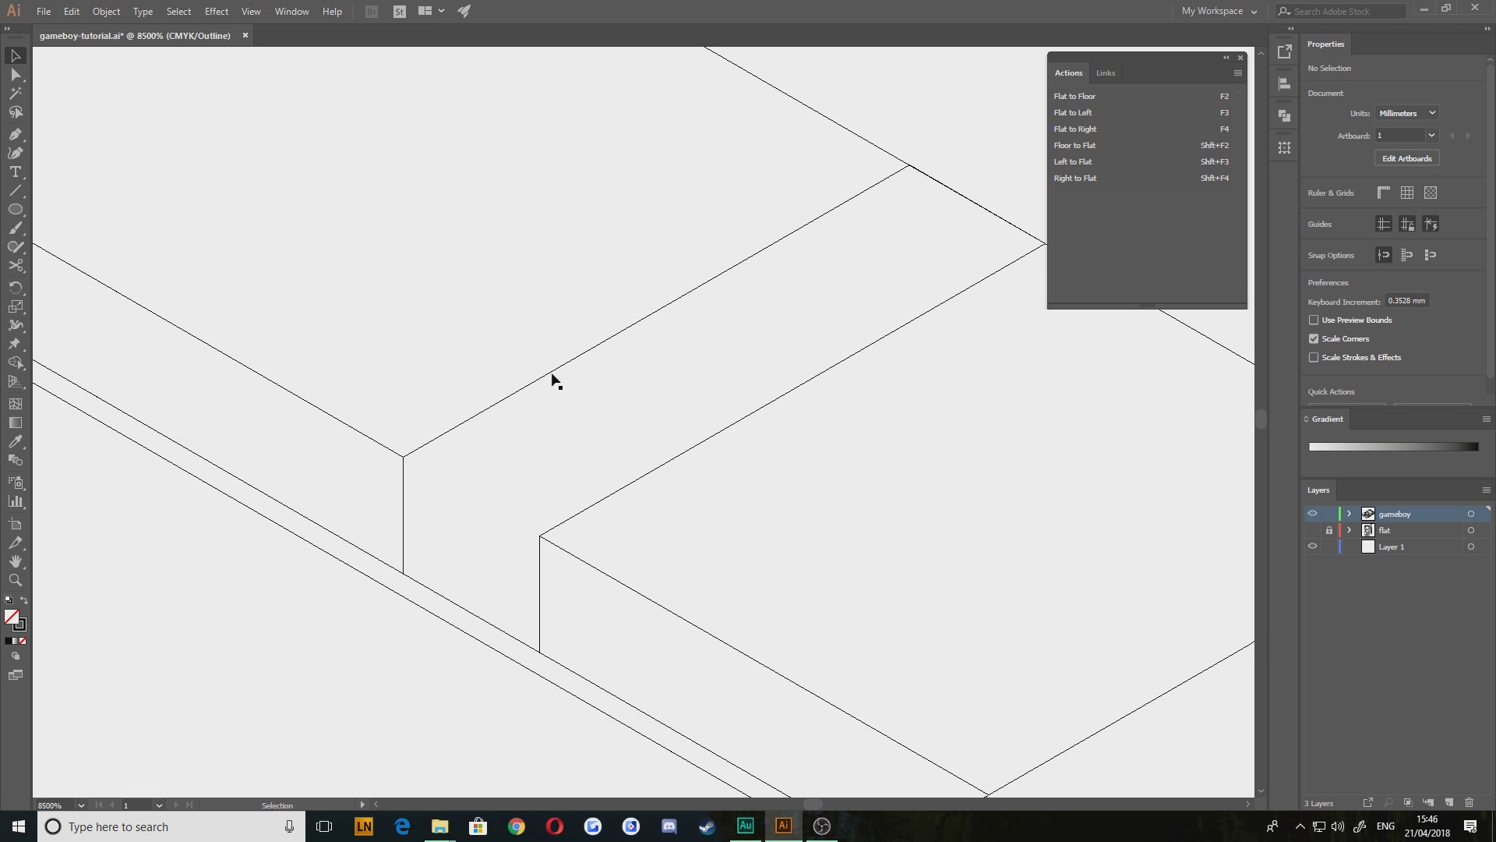
click(909, 164)
click(909, 412)
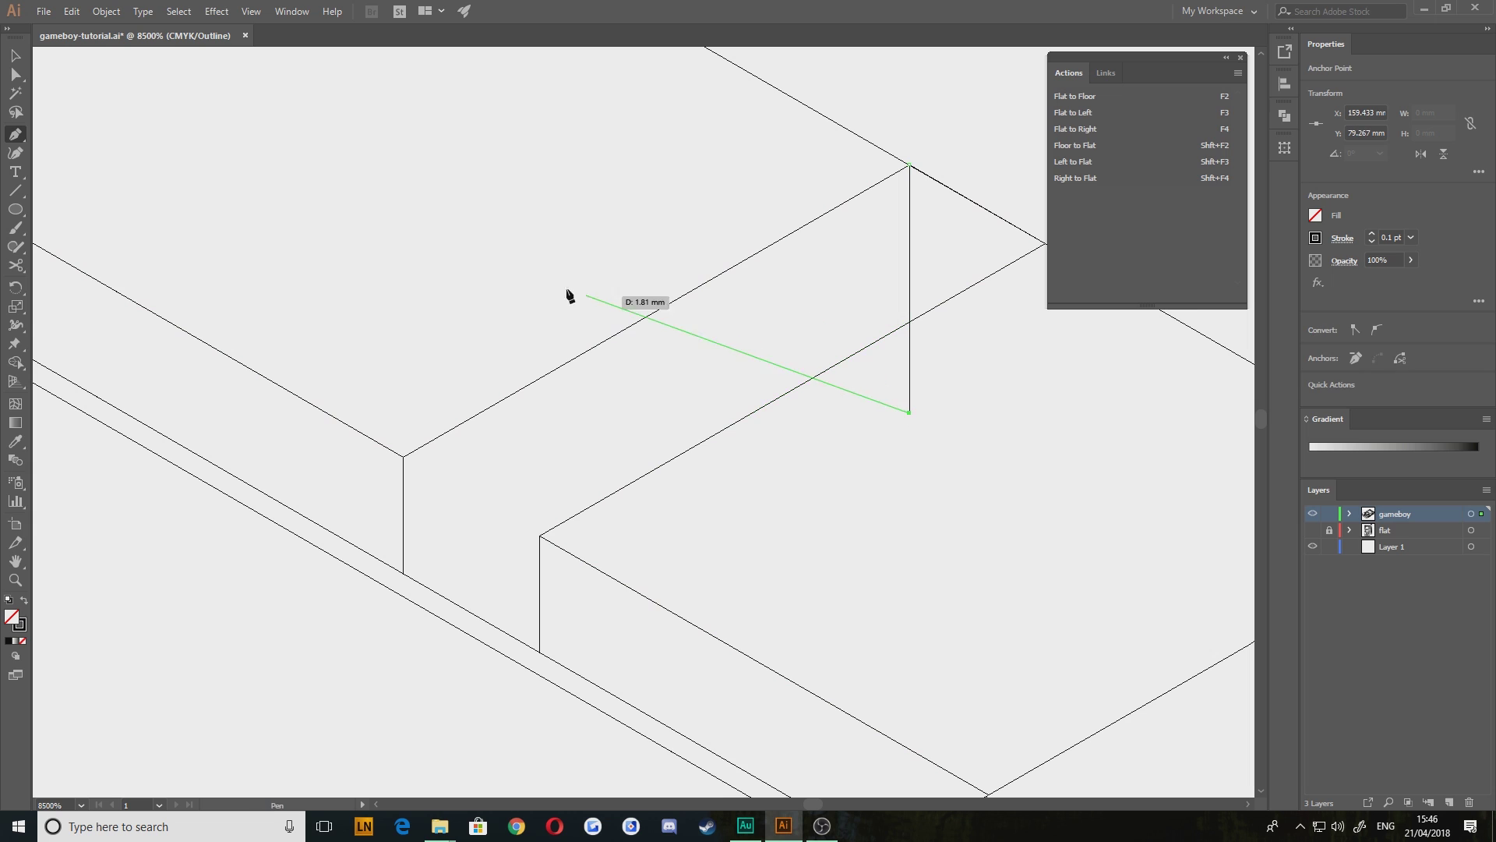
click(24, 58)
click(123, 134)
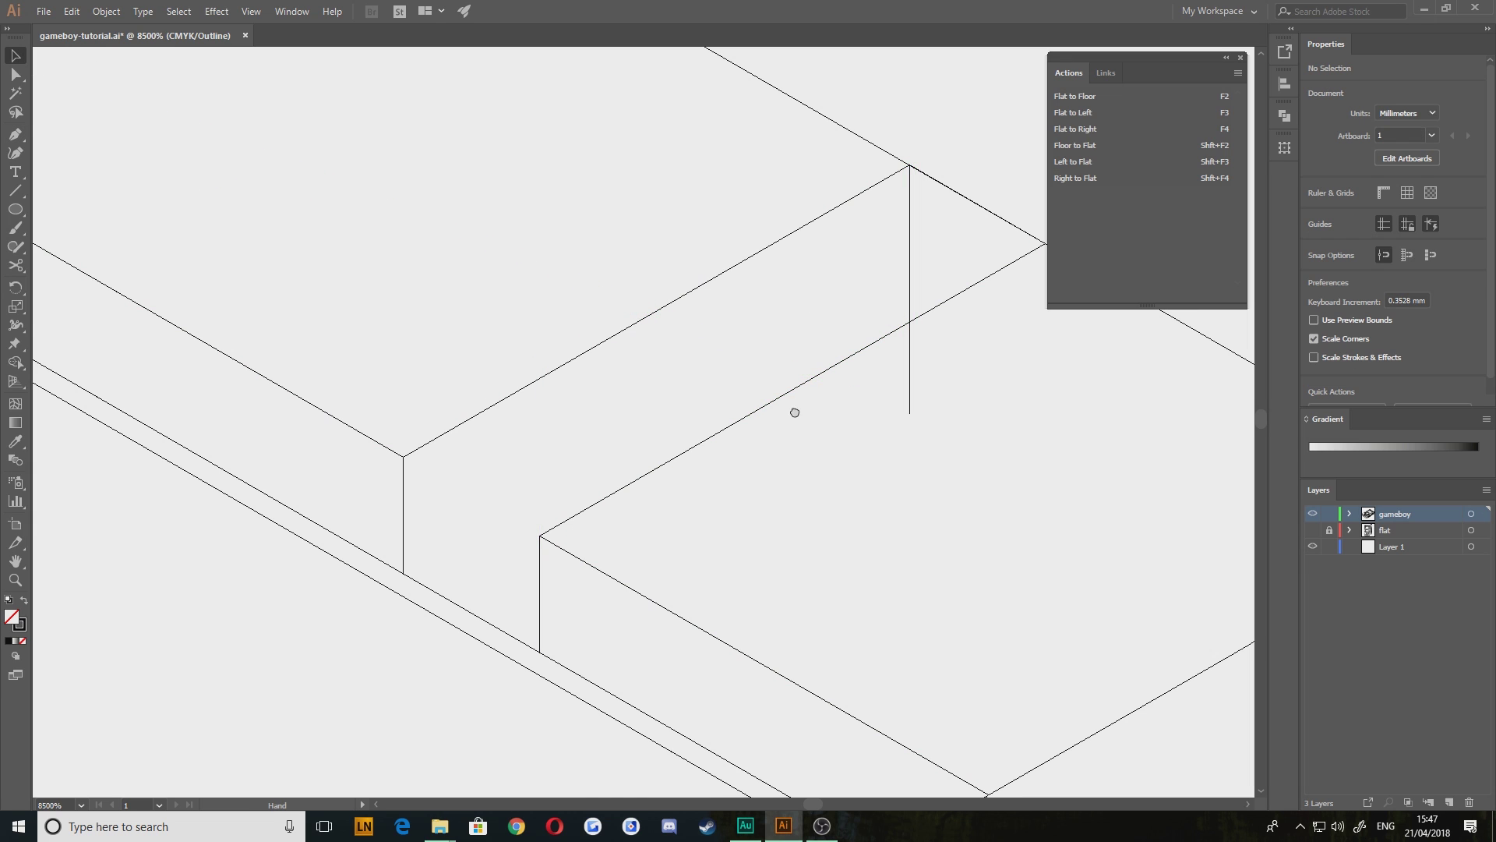
Draw a horizontal line about 3.6 mm long above the cross groove with the Line Segment tool
drag(823, 403, 676, 415)
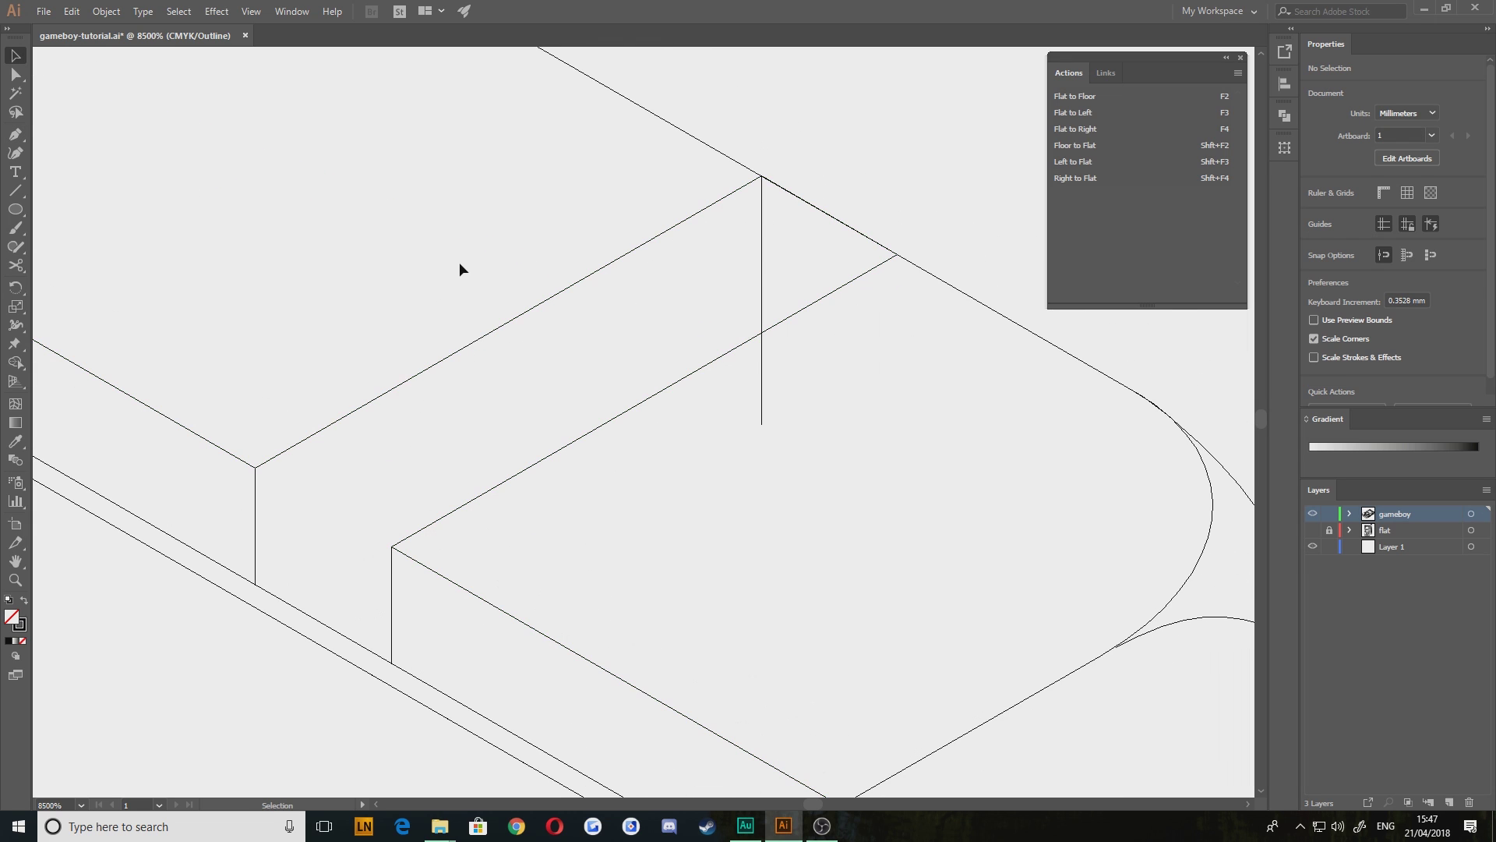
click(16, 190)
click(236, 227)
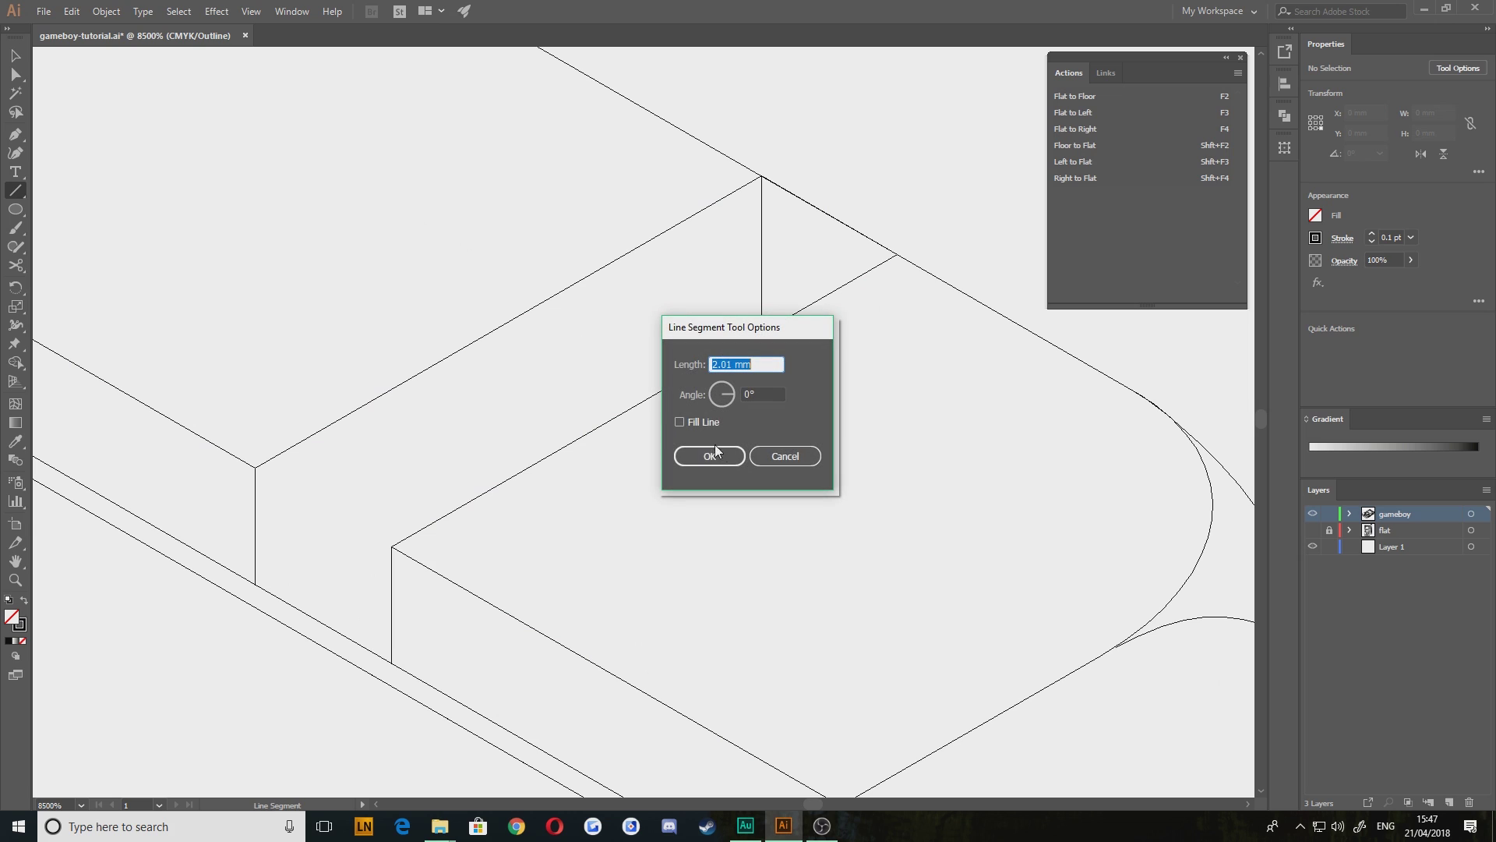
key(Escape)
drag(161, 143, 836, 142)
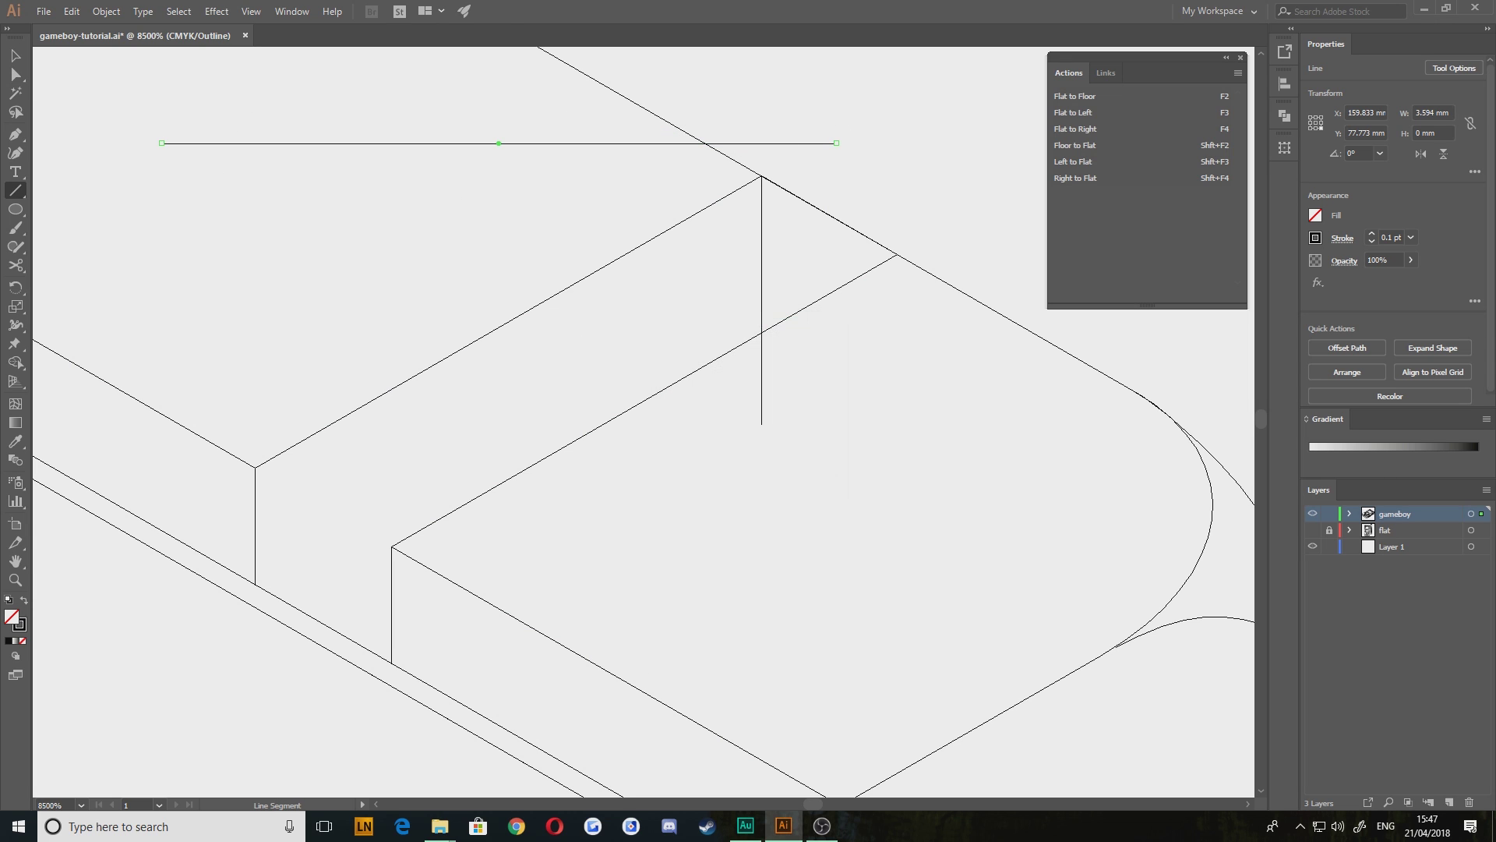
click(412, 191)
Slant the new horizontal line parallel to the cross groove using the Flat to Right action
click(416, 143)
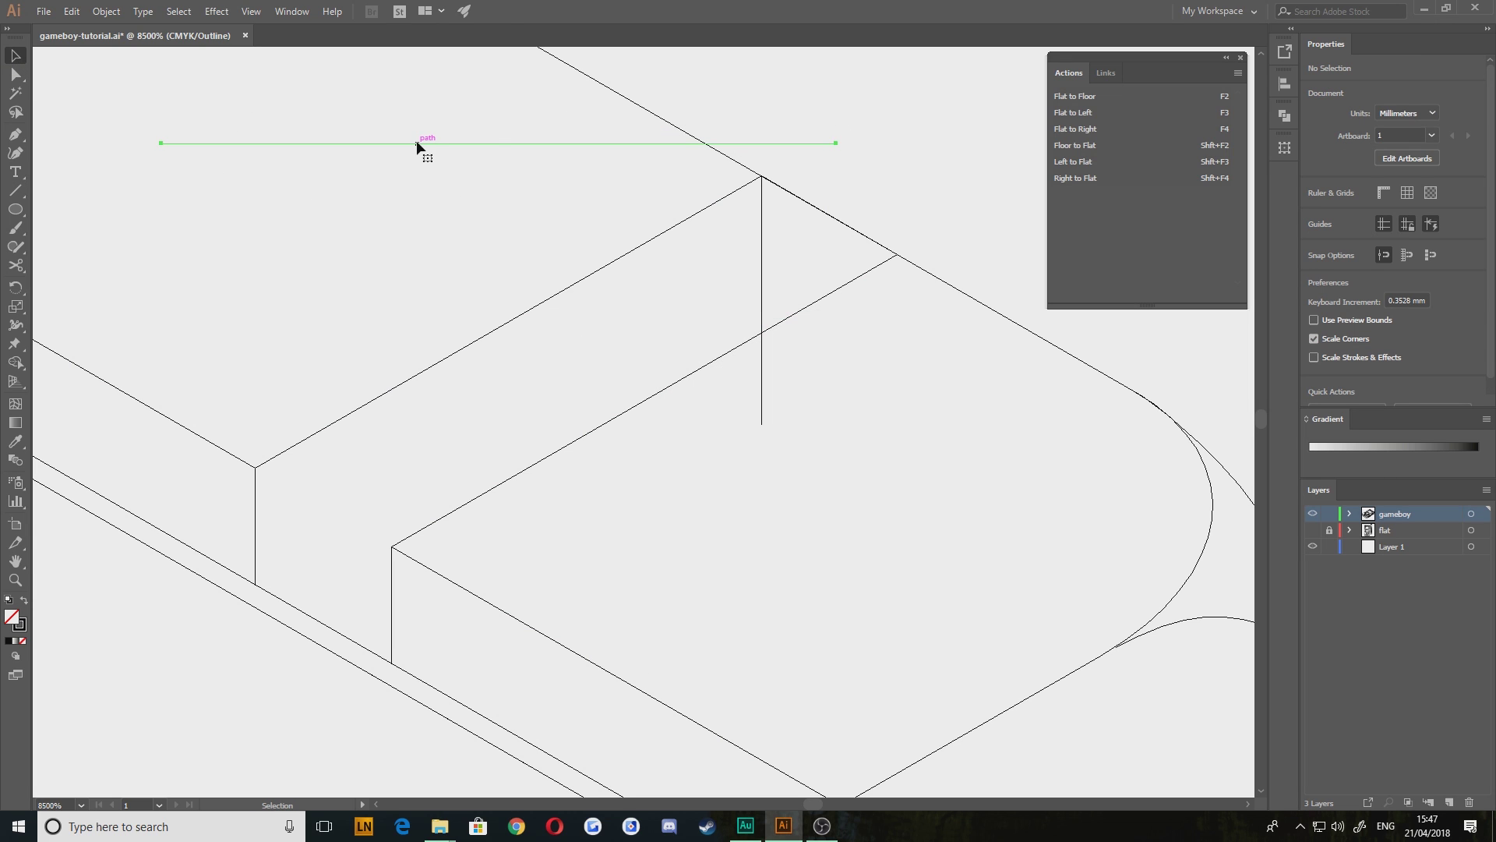
click(1072, 112)
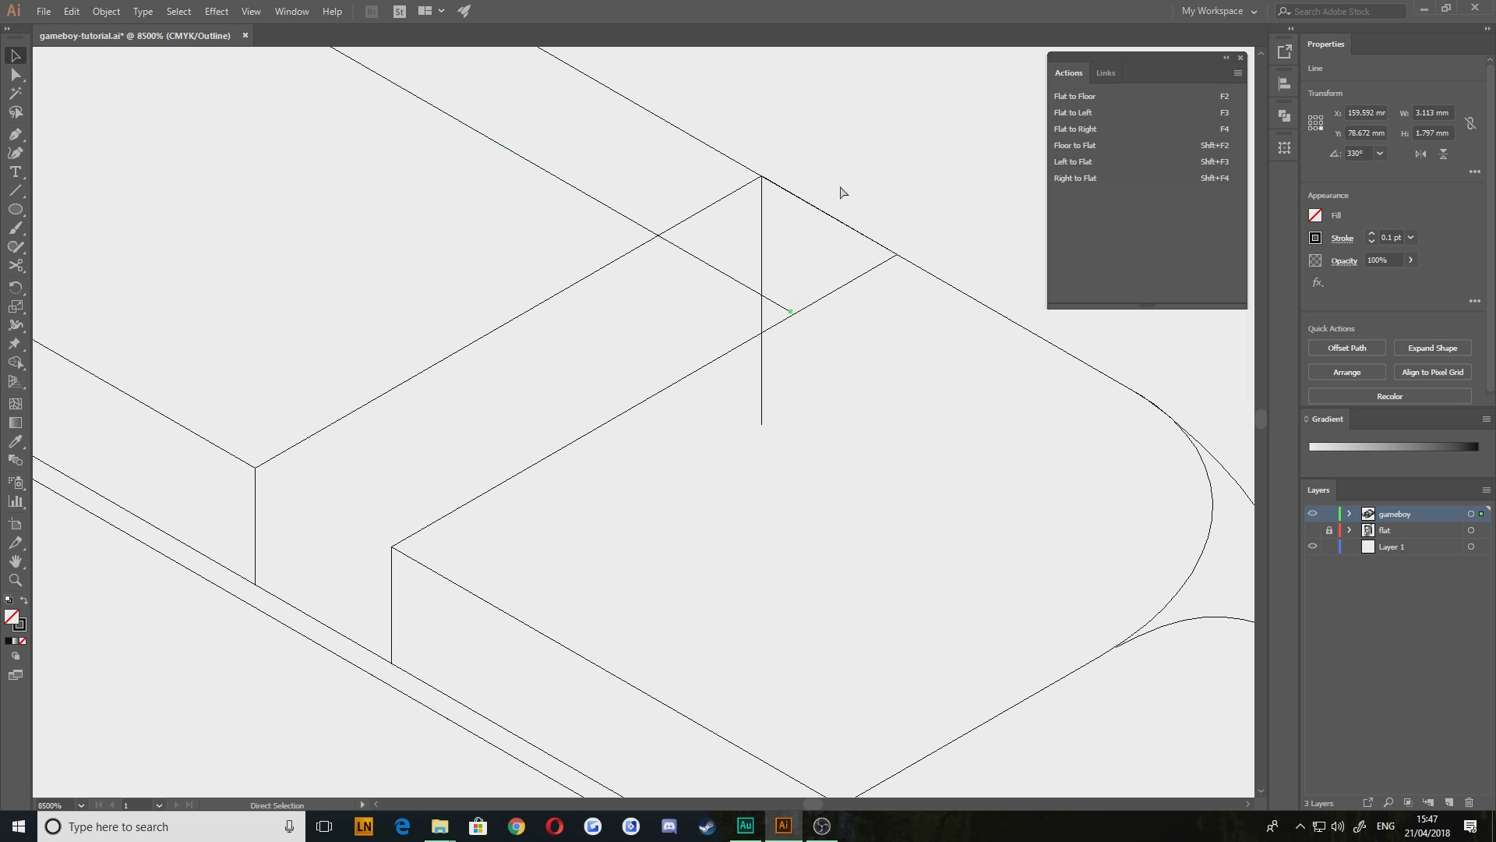
key(ctrl+z)
click(1074, 130)
click(245, 310)
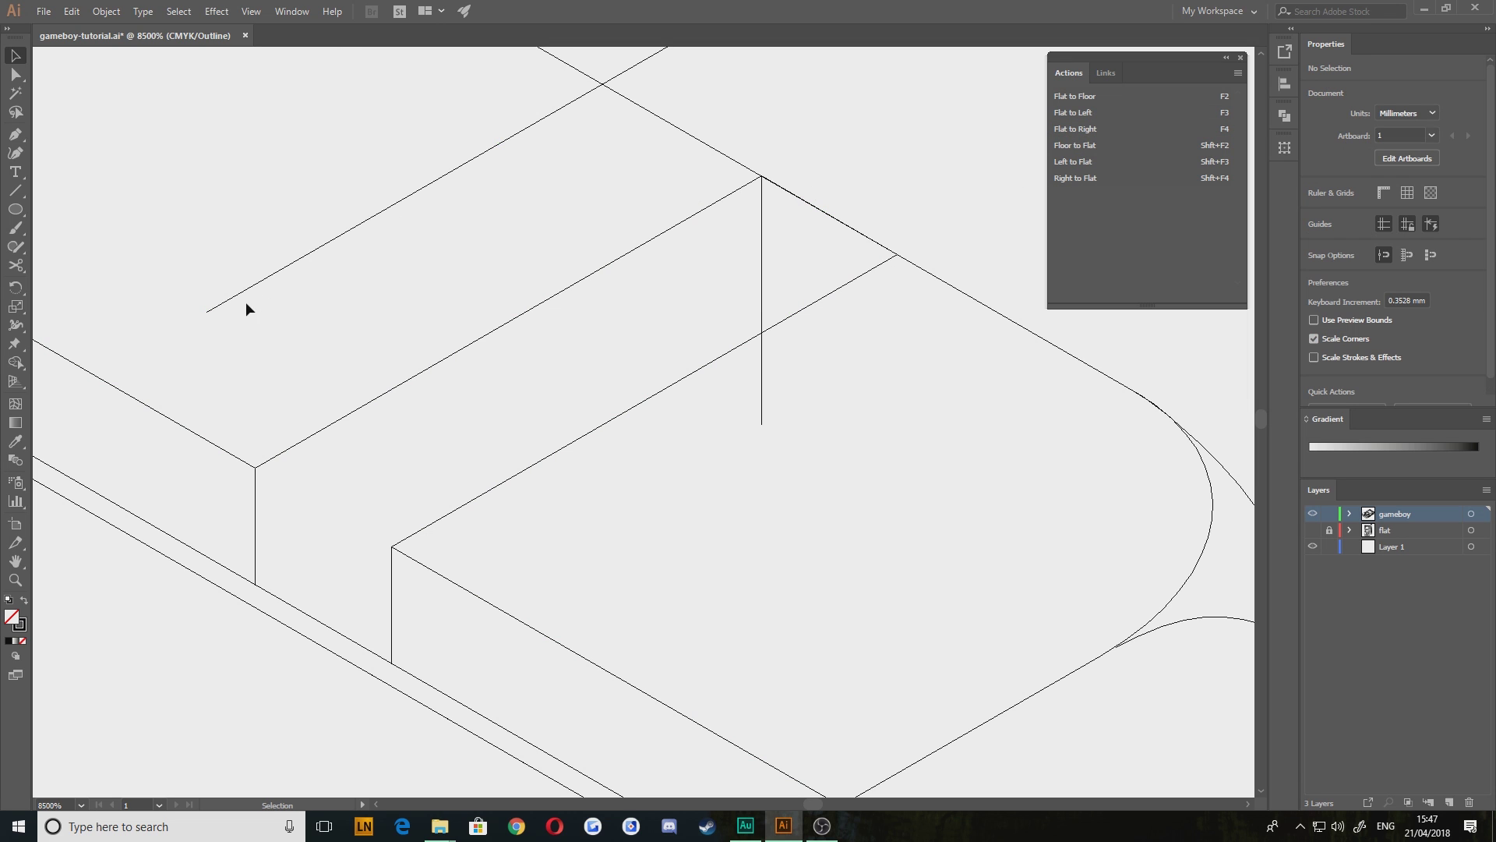
Move the slanted line so its lower end snaps to the foot of the cross groove's front vertical line
drag(207, 311, 262, 579)
click(867, 142)
drag(709, 325, 818, 317)
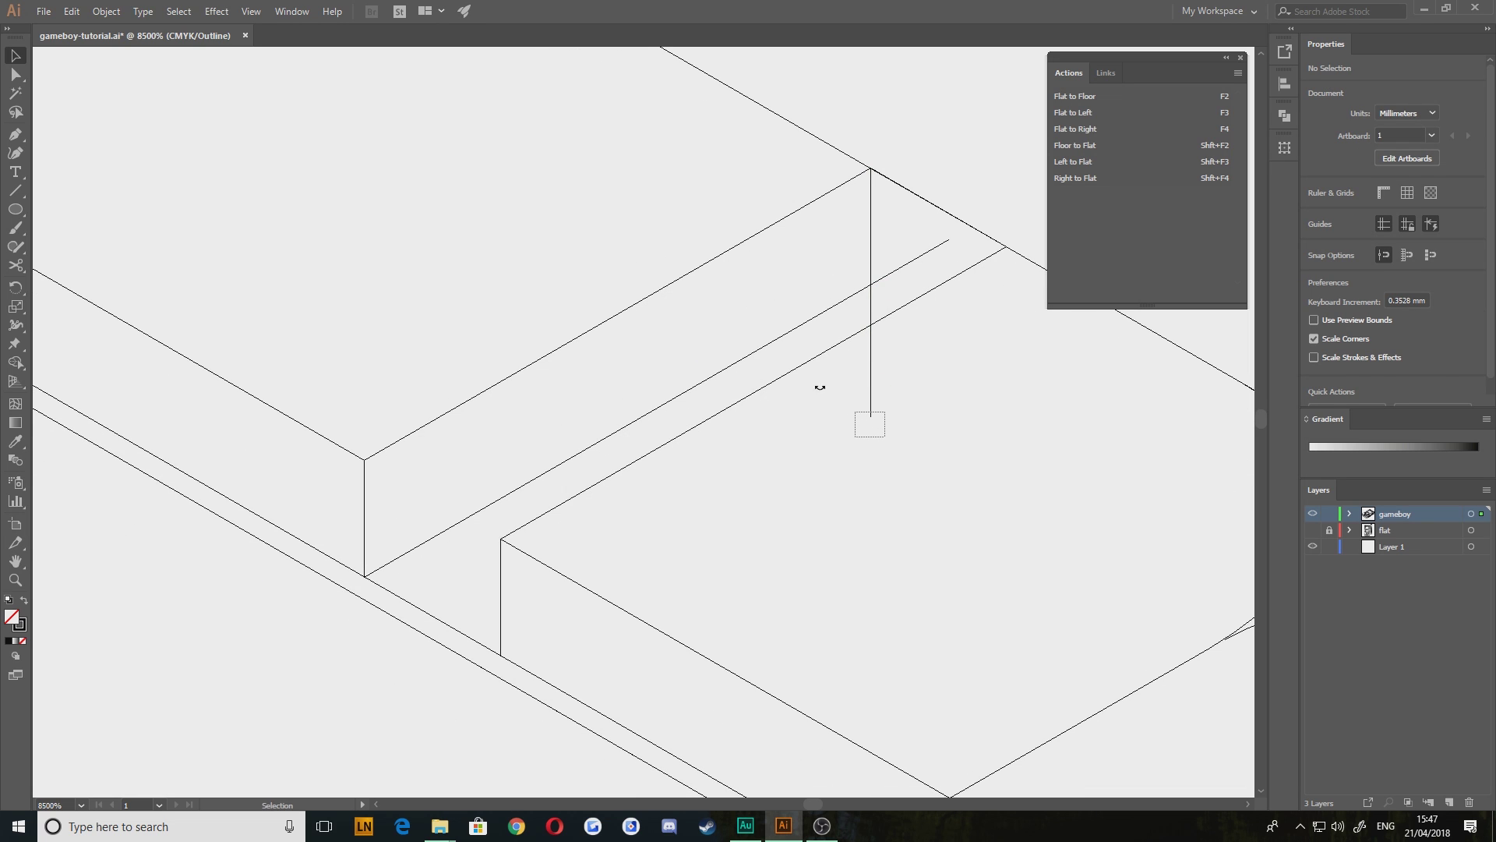
Trim the cross groove's back vertical line and the slanted line so their ends meet at one corner
click(16, 75)
drag(852, 406, 871, 287)
drag(950, 242, 873, 284)
click(820, 461)
Cut the inner long edge line at two points across the cross groove's front opening with Scissors and delete the middle piece
key(space)
drag(665, 527, 728, 531)
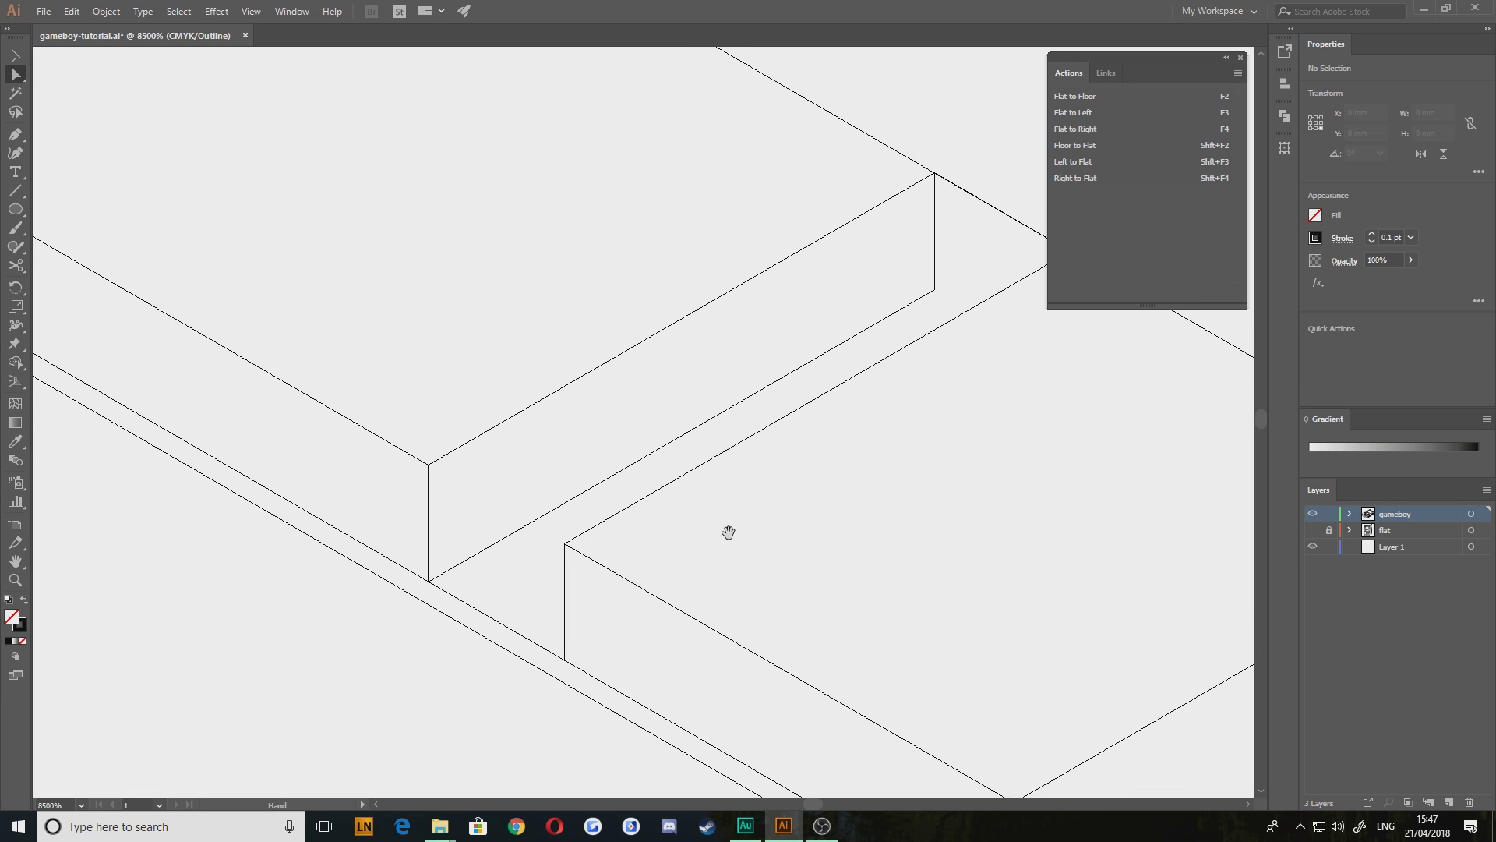
drag(521, 582, 563, 539)
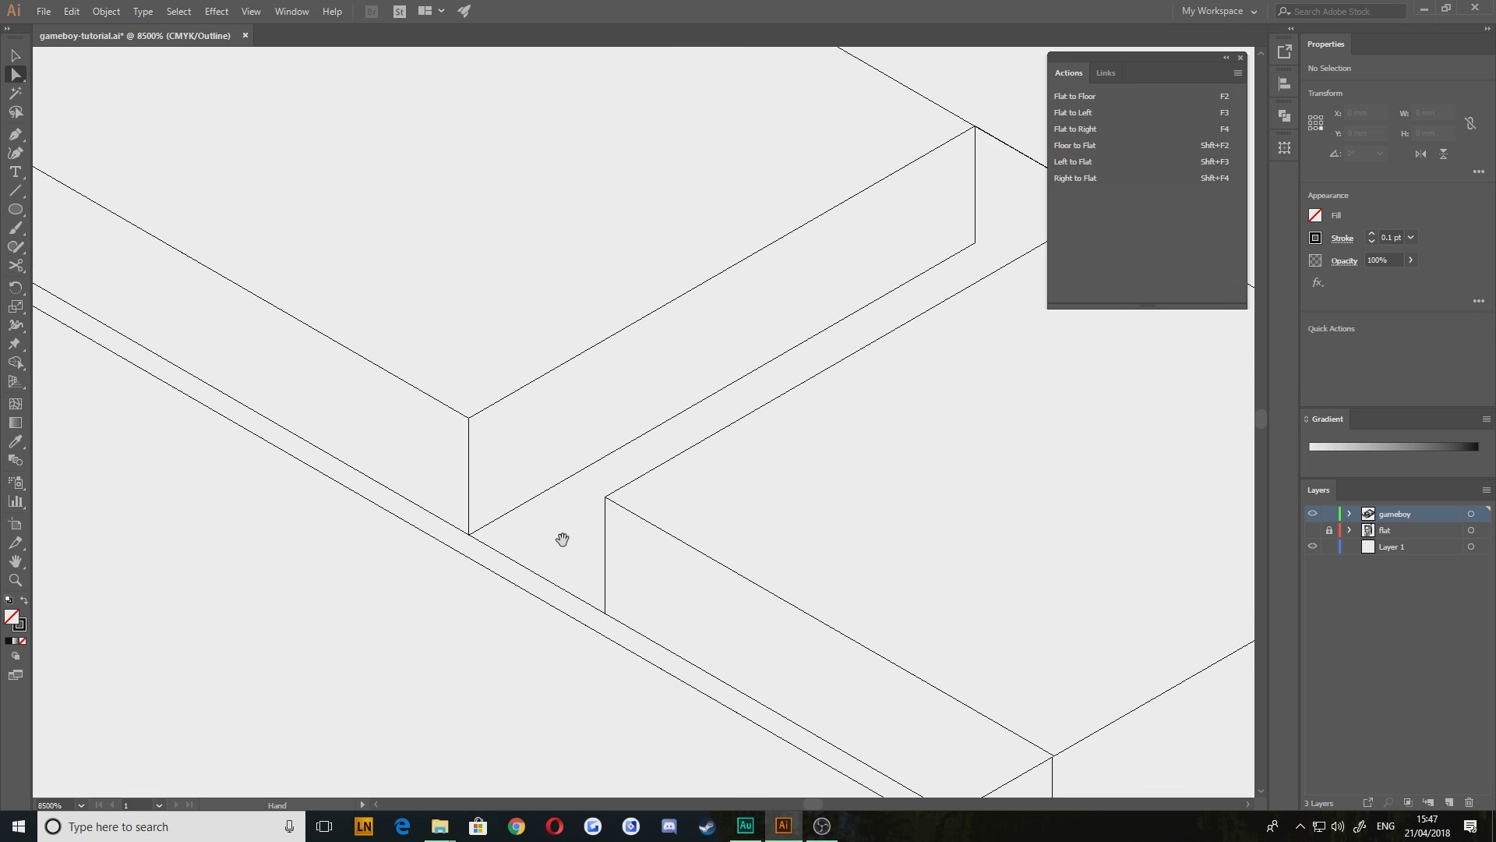
click(536, 577)
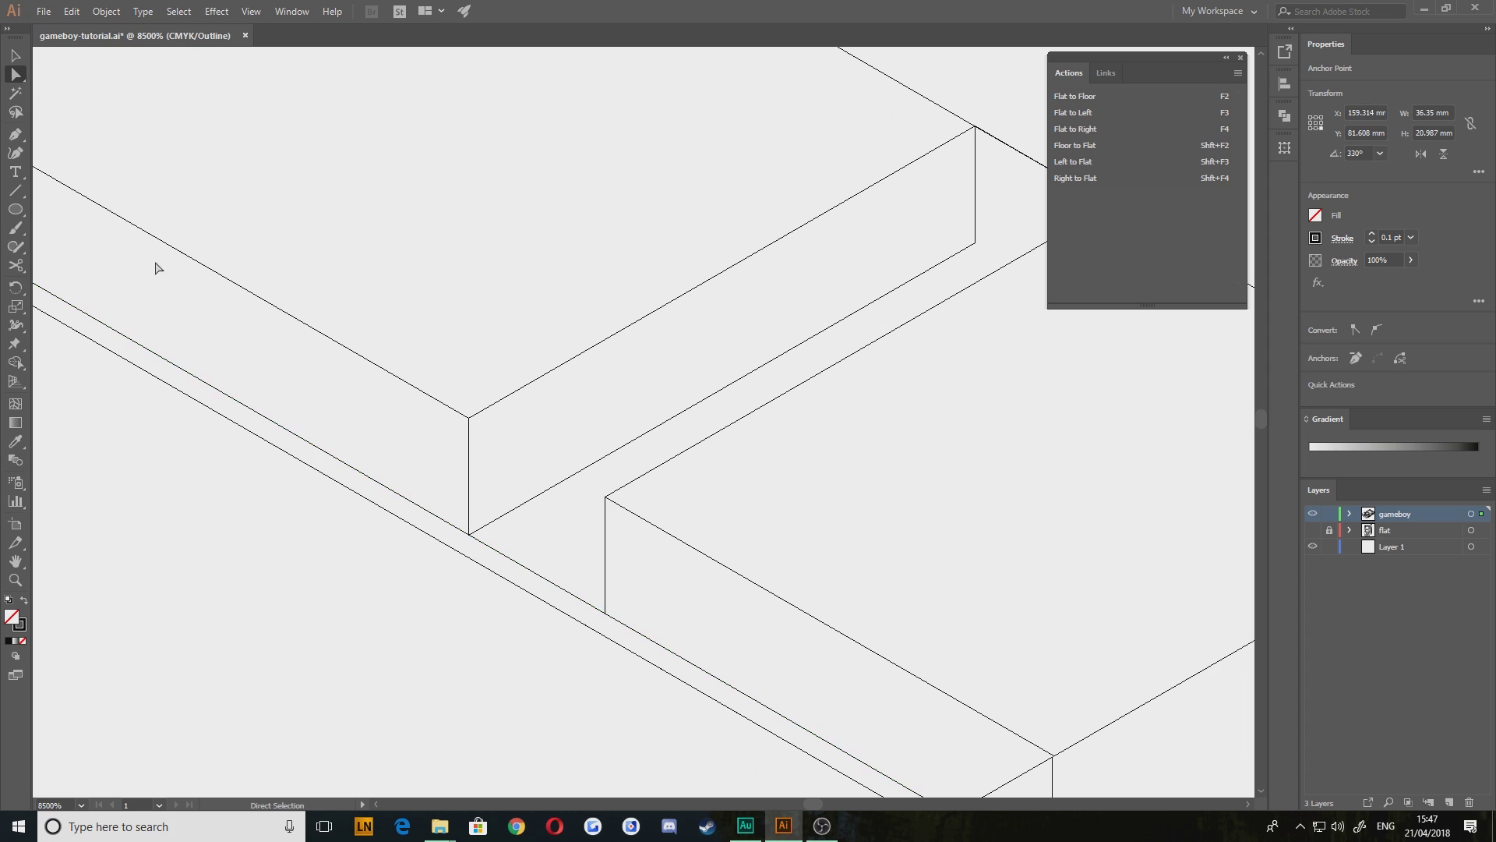
click(496, 550)
click(554, 583)
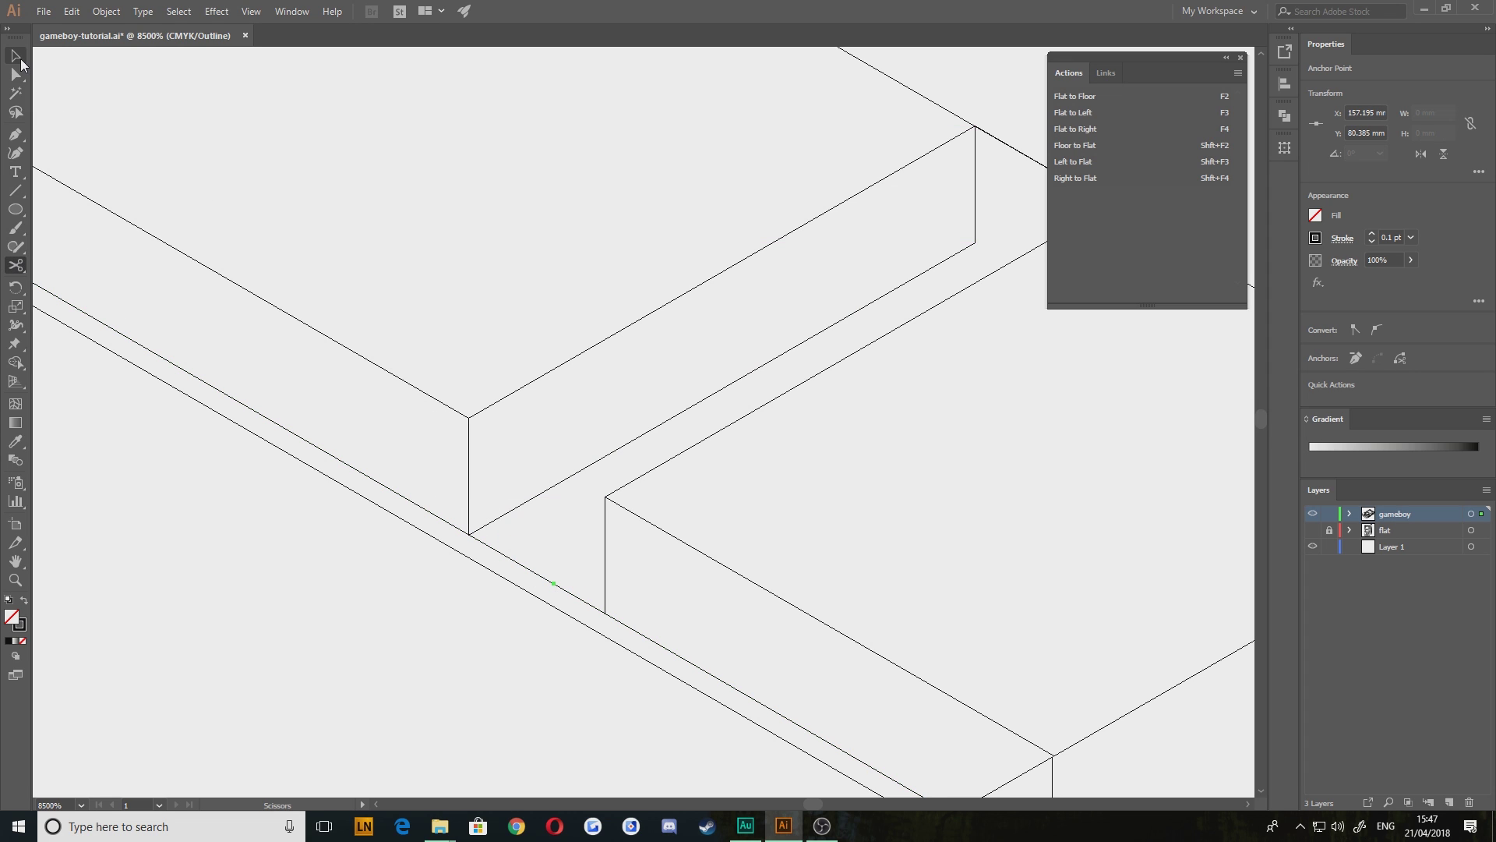
click(16, 57)
click(523, 570)
key(Delete)
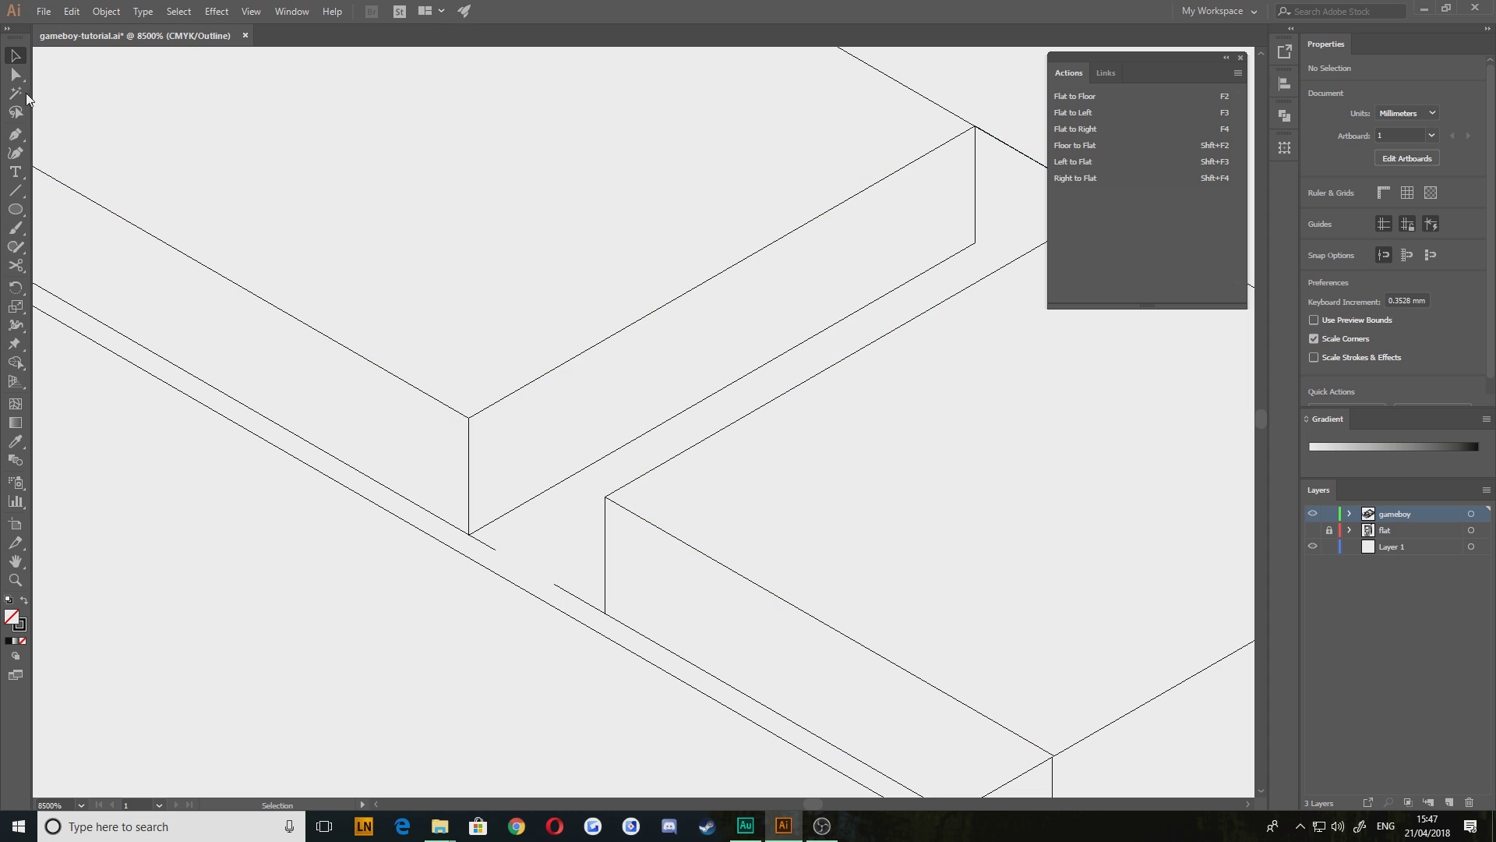
Pull the two loose ends of the cut edge line back to the feet of the cross groove's front vertical lines
drag(554, 585, 604, 615)
drag(493, 551, 470, 535)
click(725, 616)
Cut the top-face outline across the cross groove's back opening with Scissors and delete the middle piece
drag(940, 540, 795, 461)
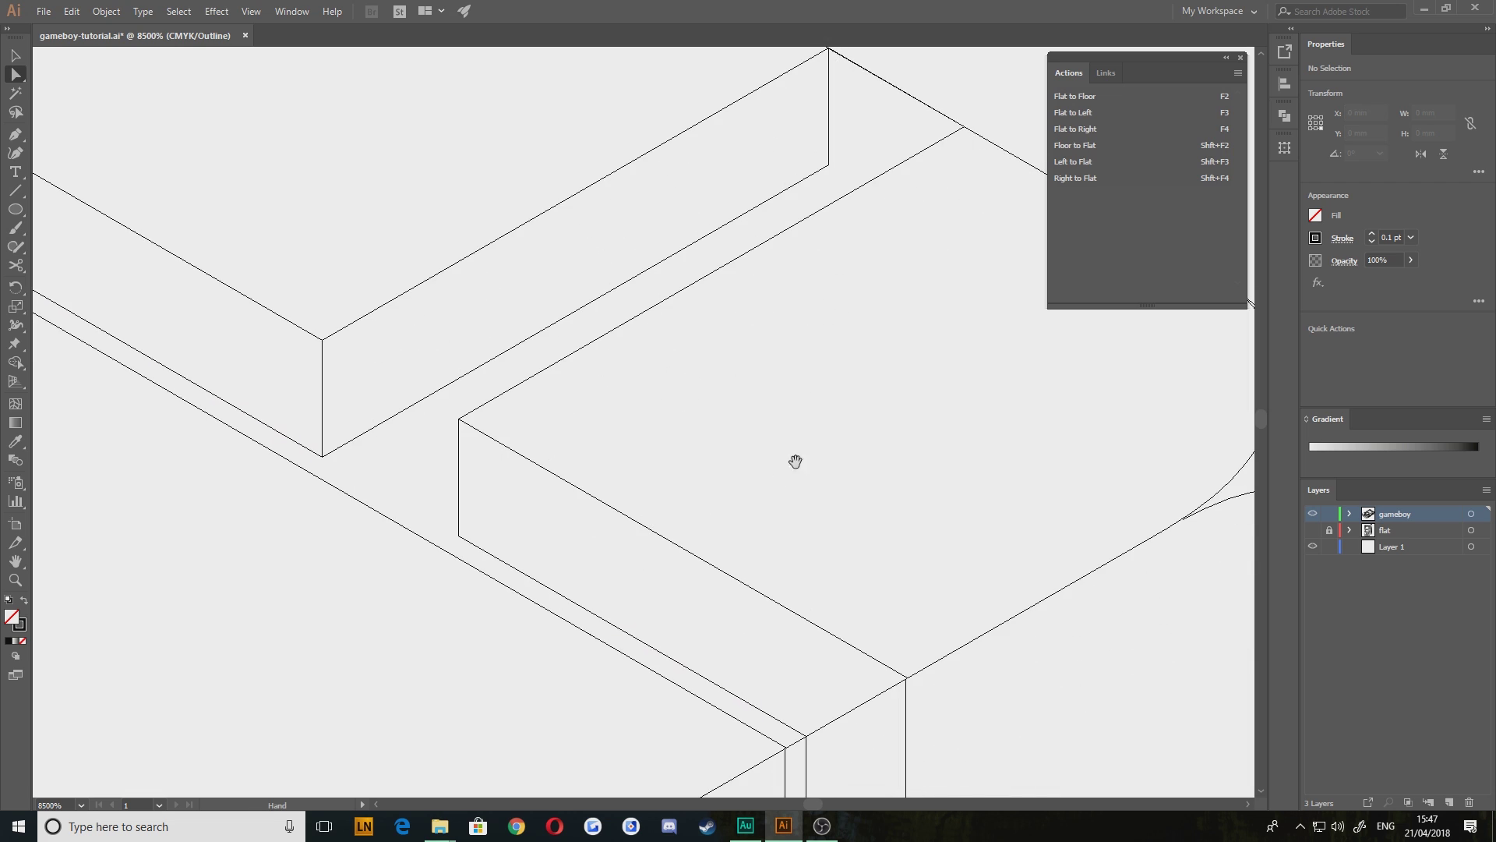
drag(888, 261, 634, 591)
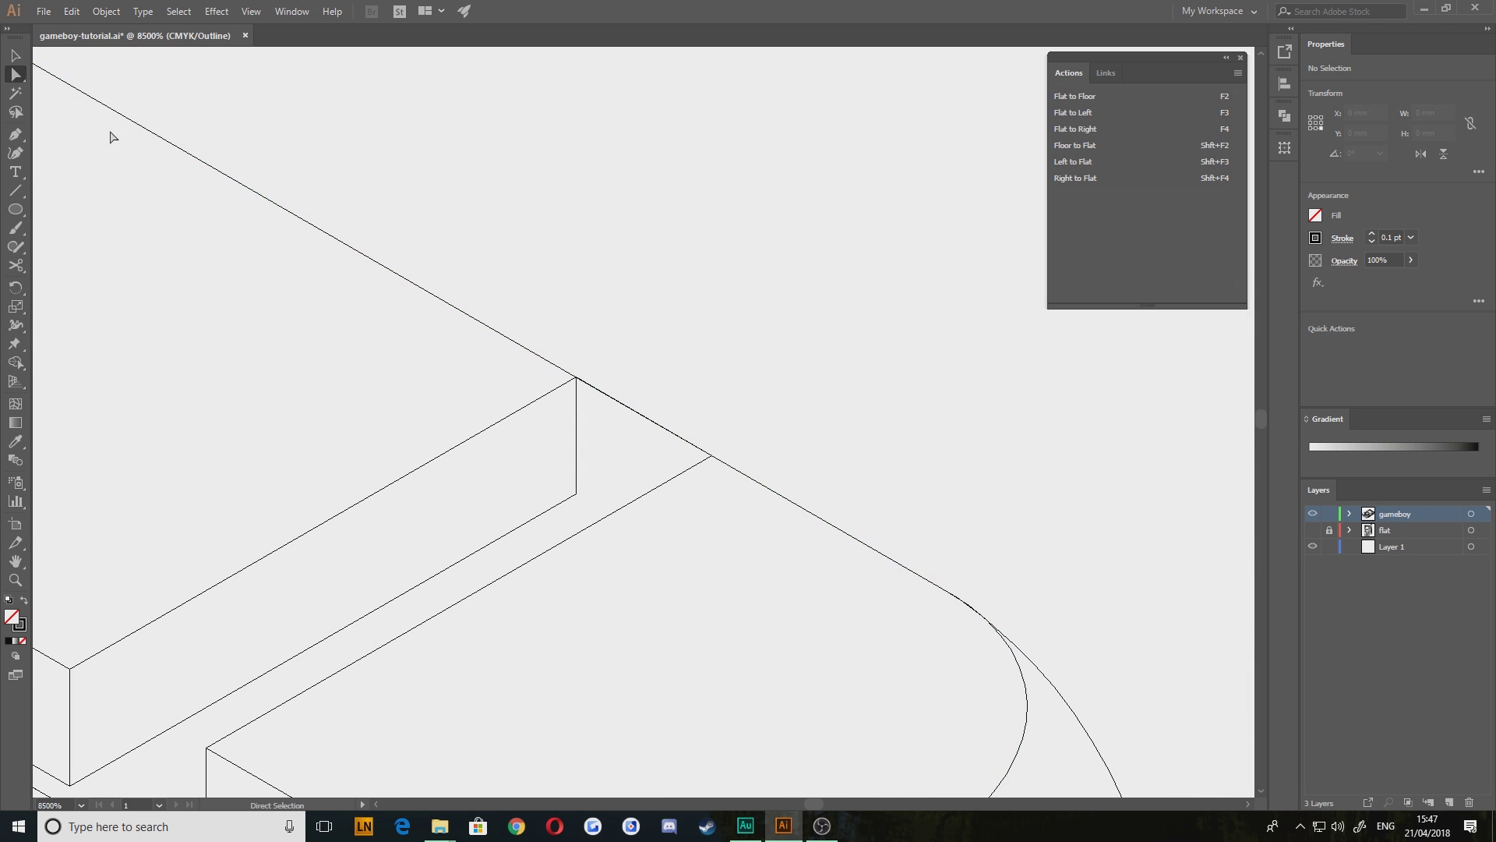
click(607, 392)
click(871, 436)
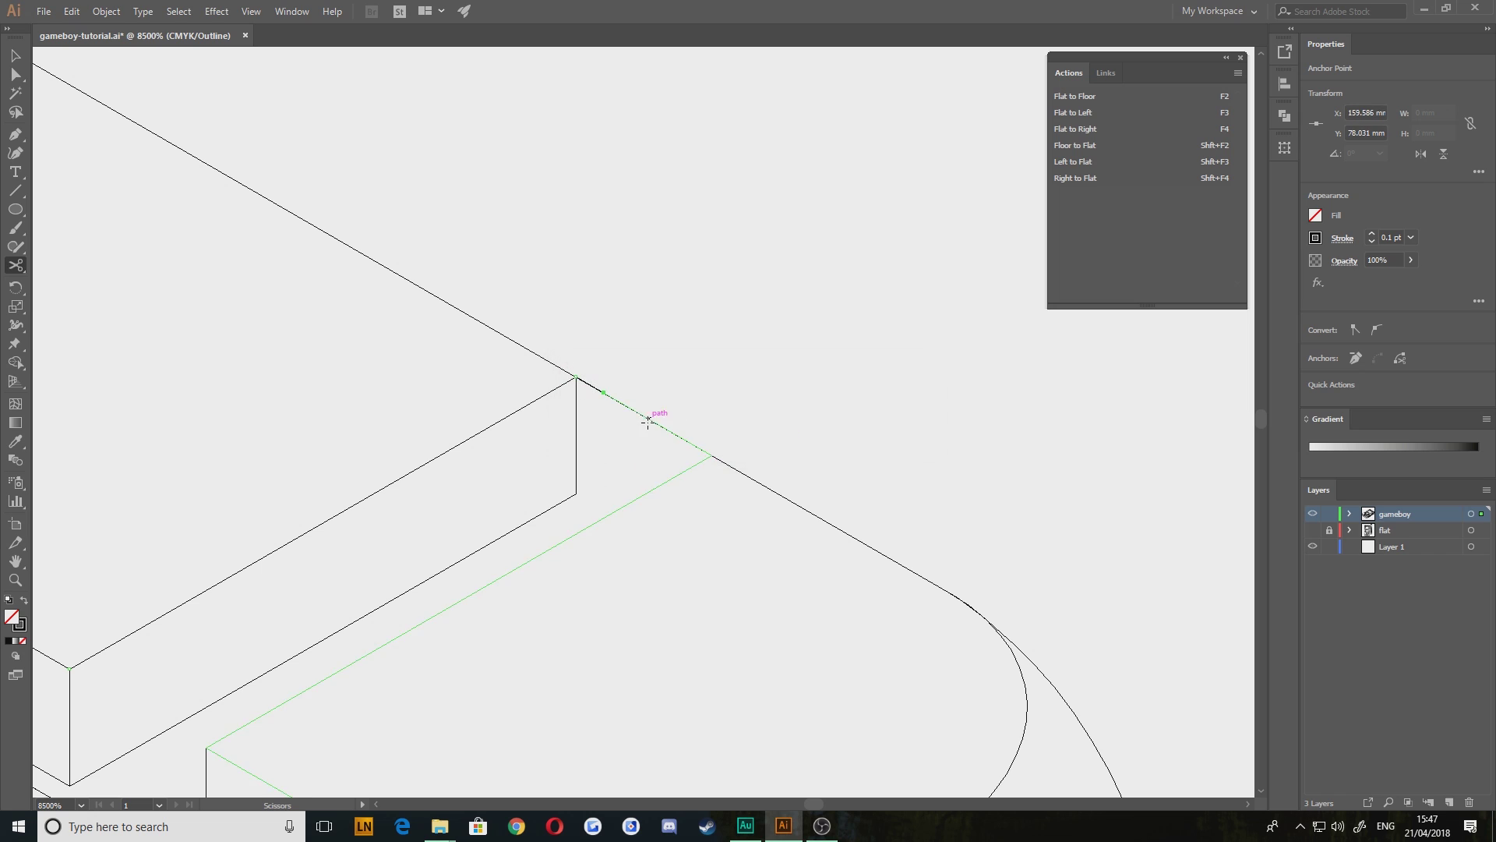
click(668, 430)
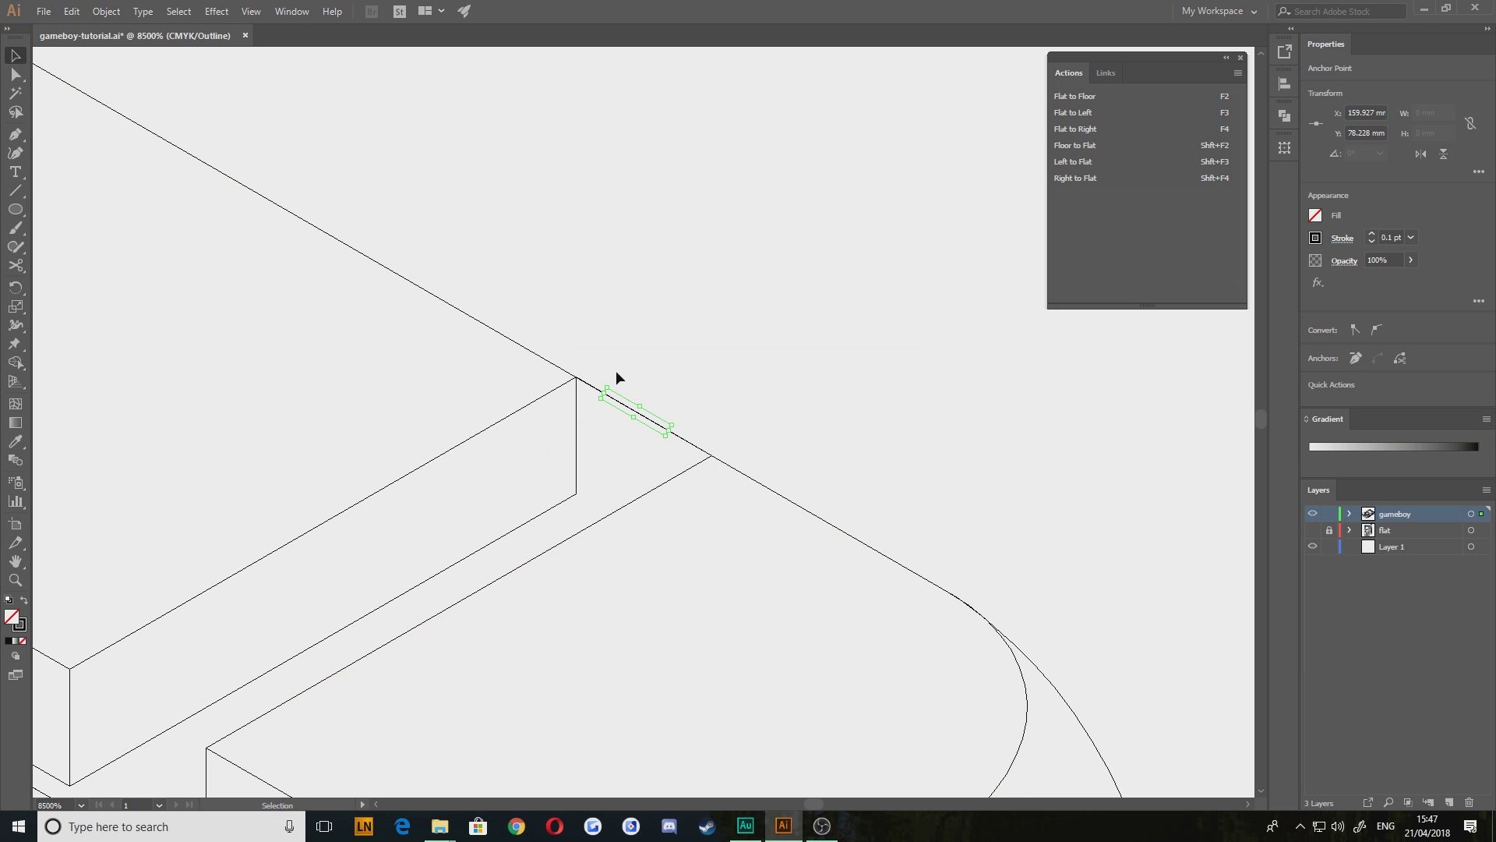
click(644, 383)
click(638, 410)
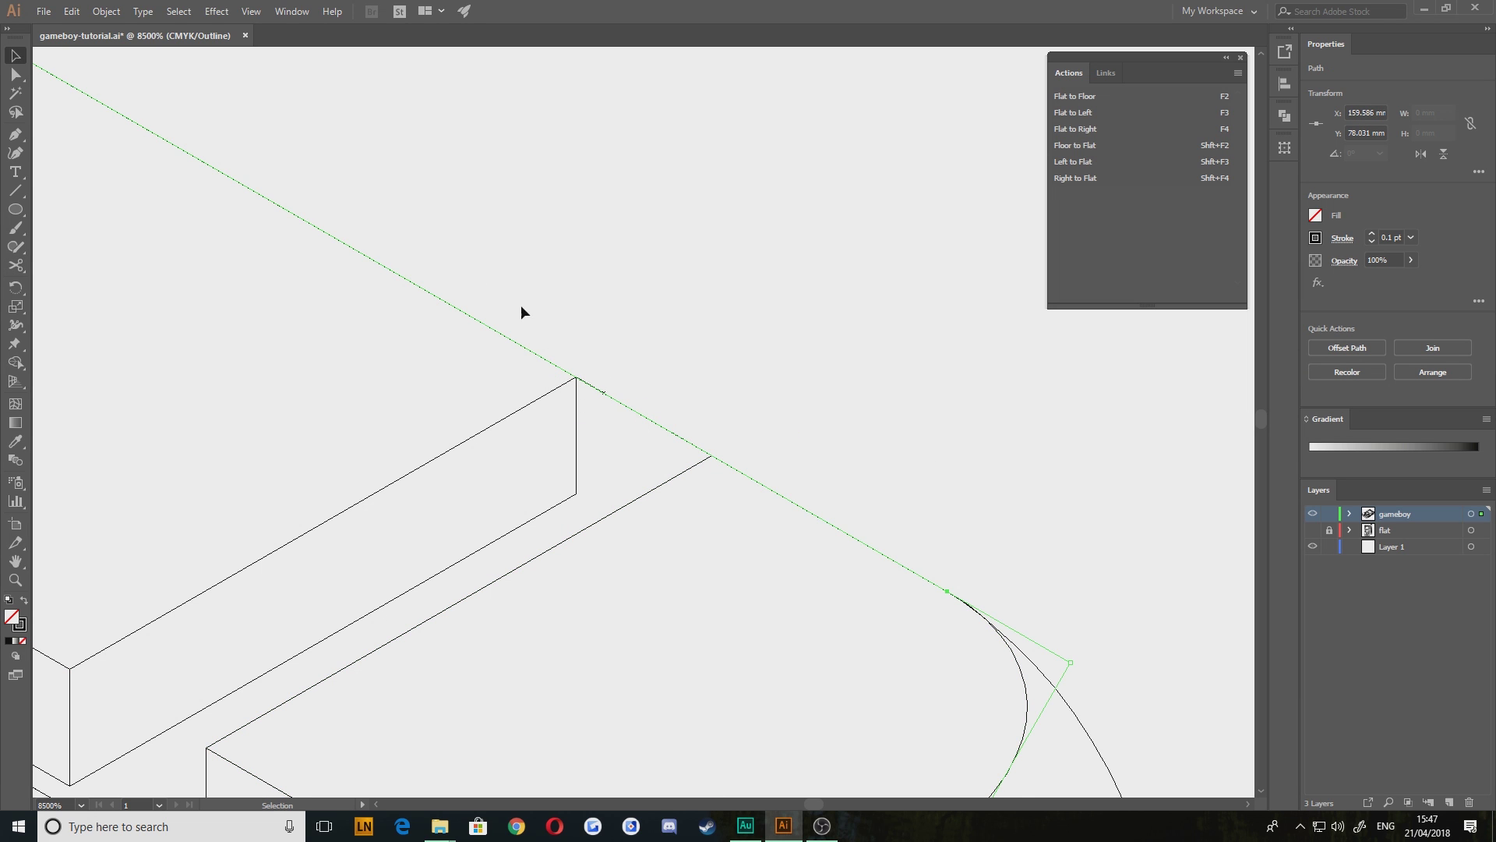
click(596, 344)
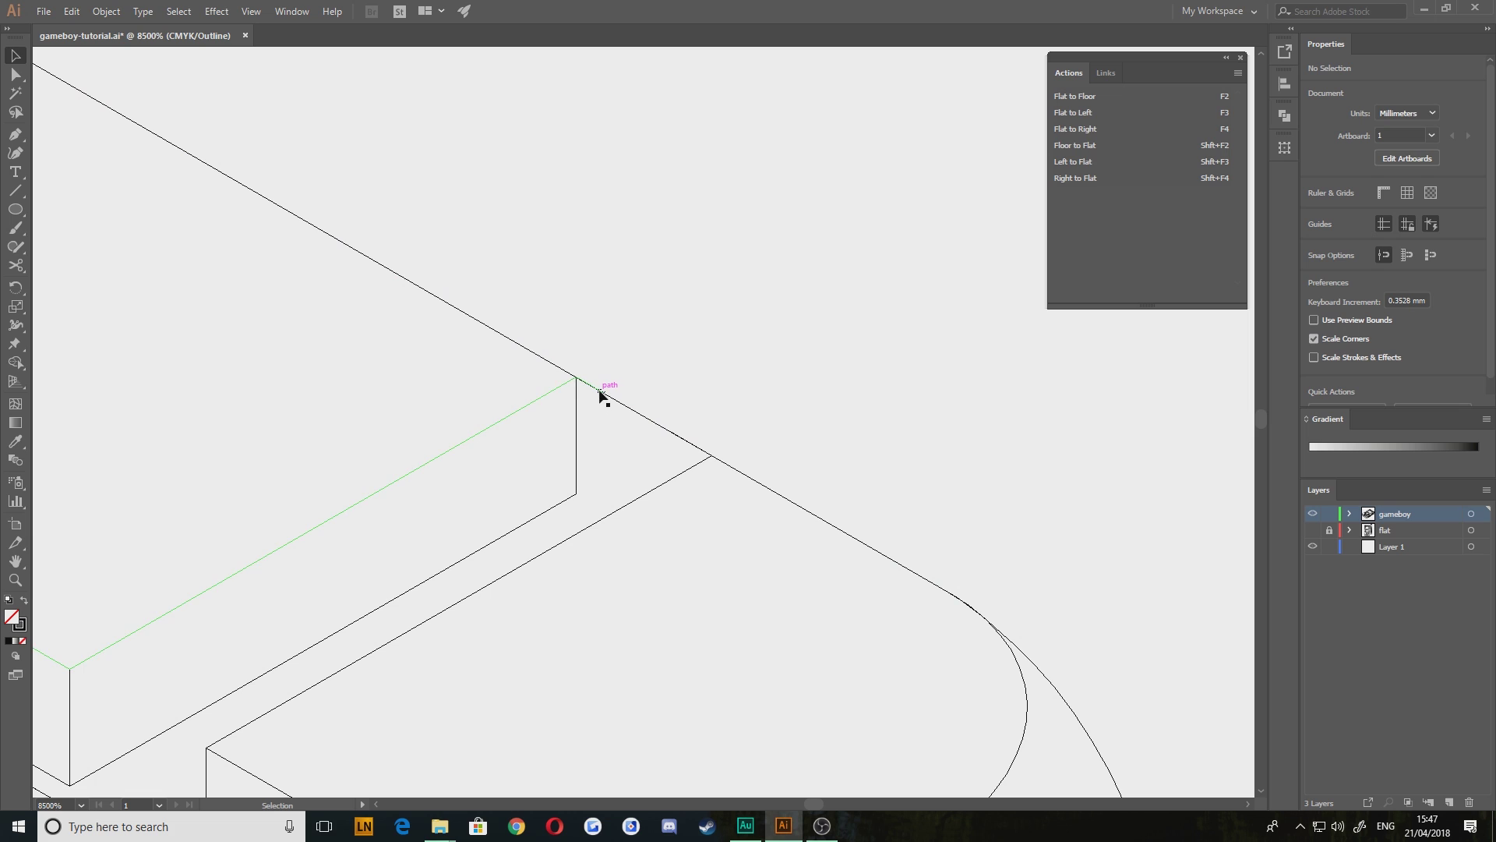
Delete the leftover stub anchors of the cut top-face outline beside the cross groove's two back corners
scroll(597, 423, up, 1)
drag(597, 424, 614, 367)
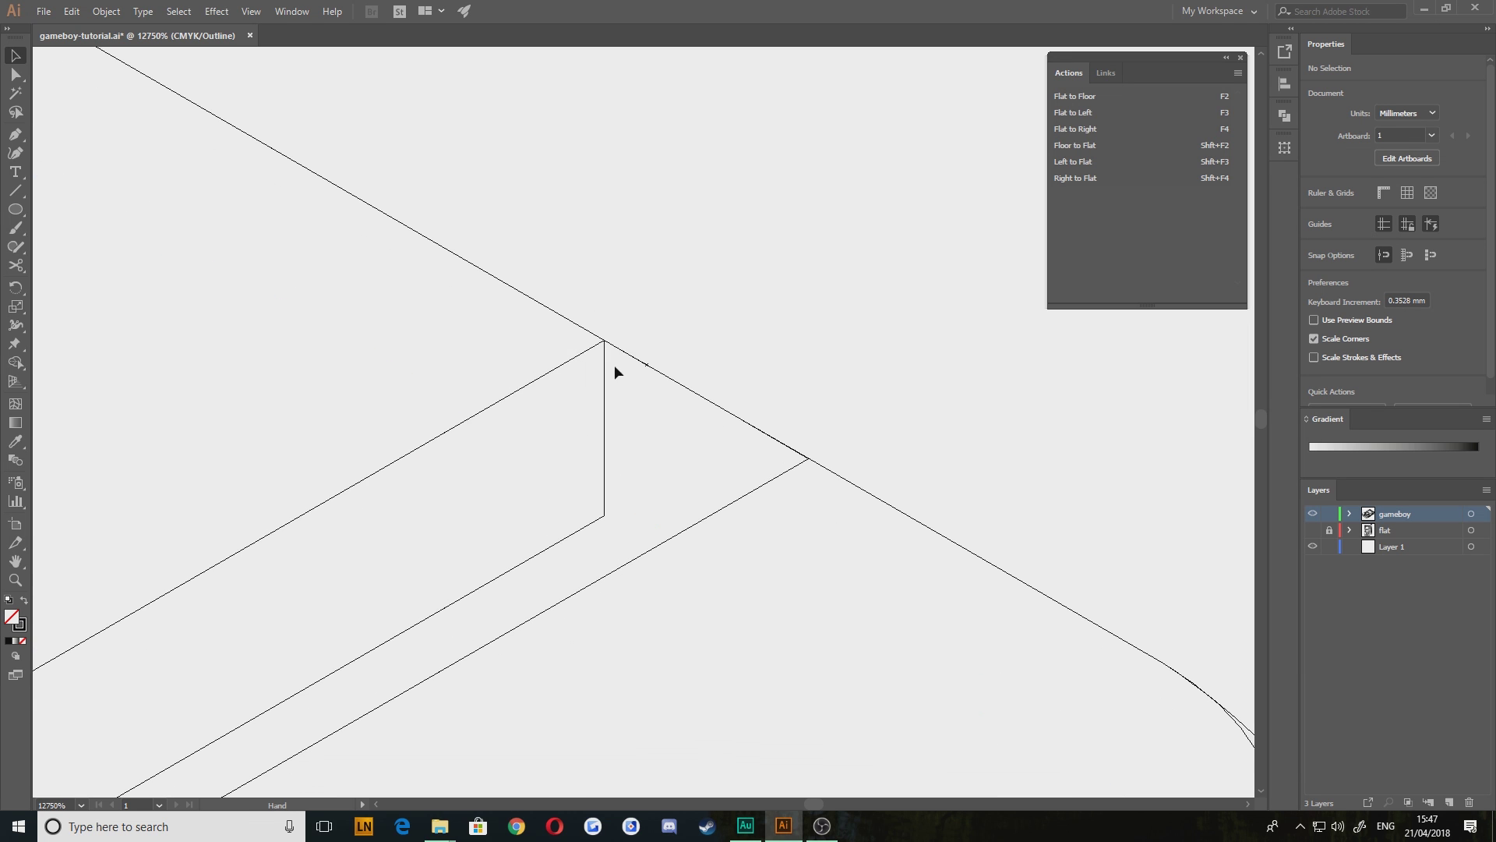
click(24, 79)
click(601, 348)
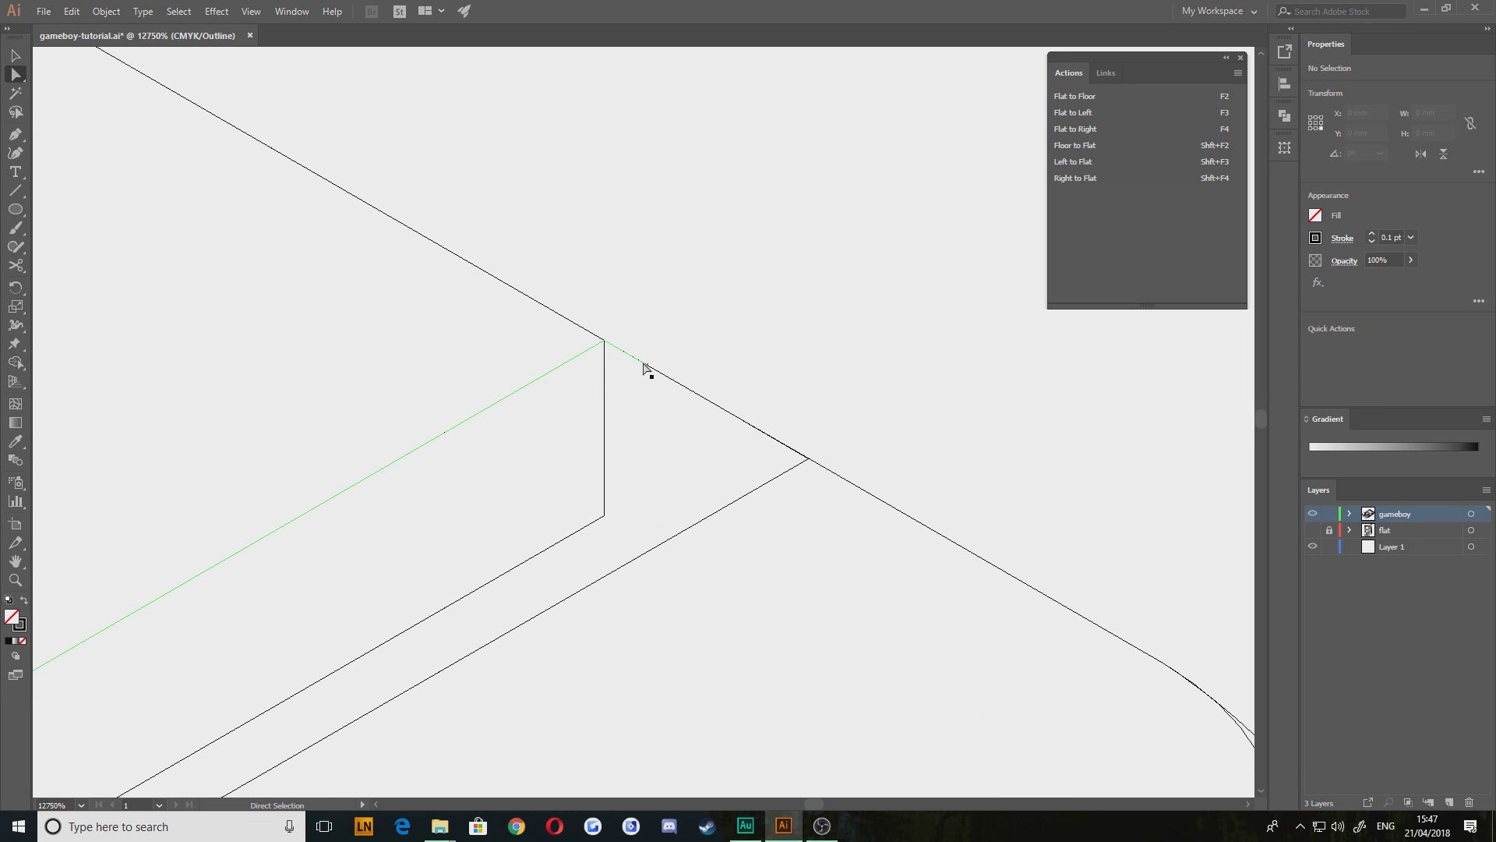
click(646, 364)
key(Delete)
click(745, 422)
key(Delete)
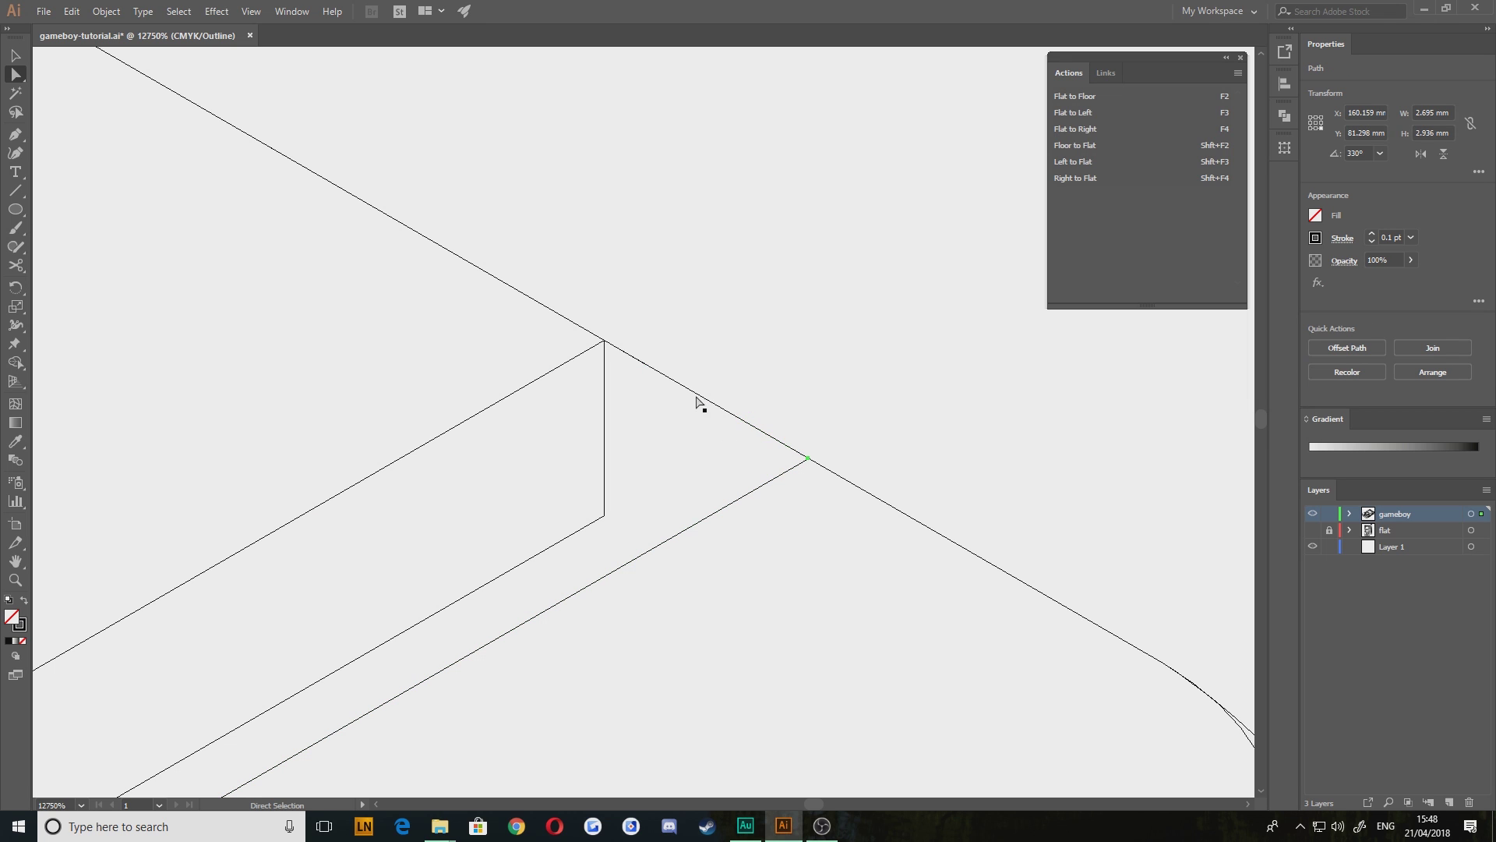
Cut the remaining overlapping outline across the cross groove's back opening with Scissors and delete the piece between the cuts
click(648, 366)
key(Delete)
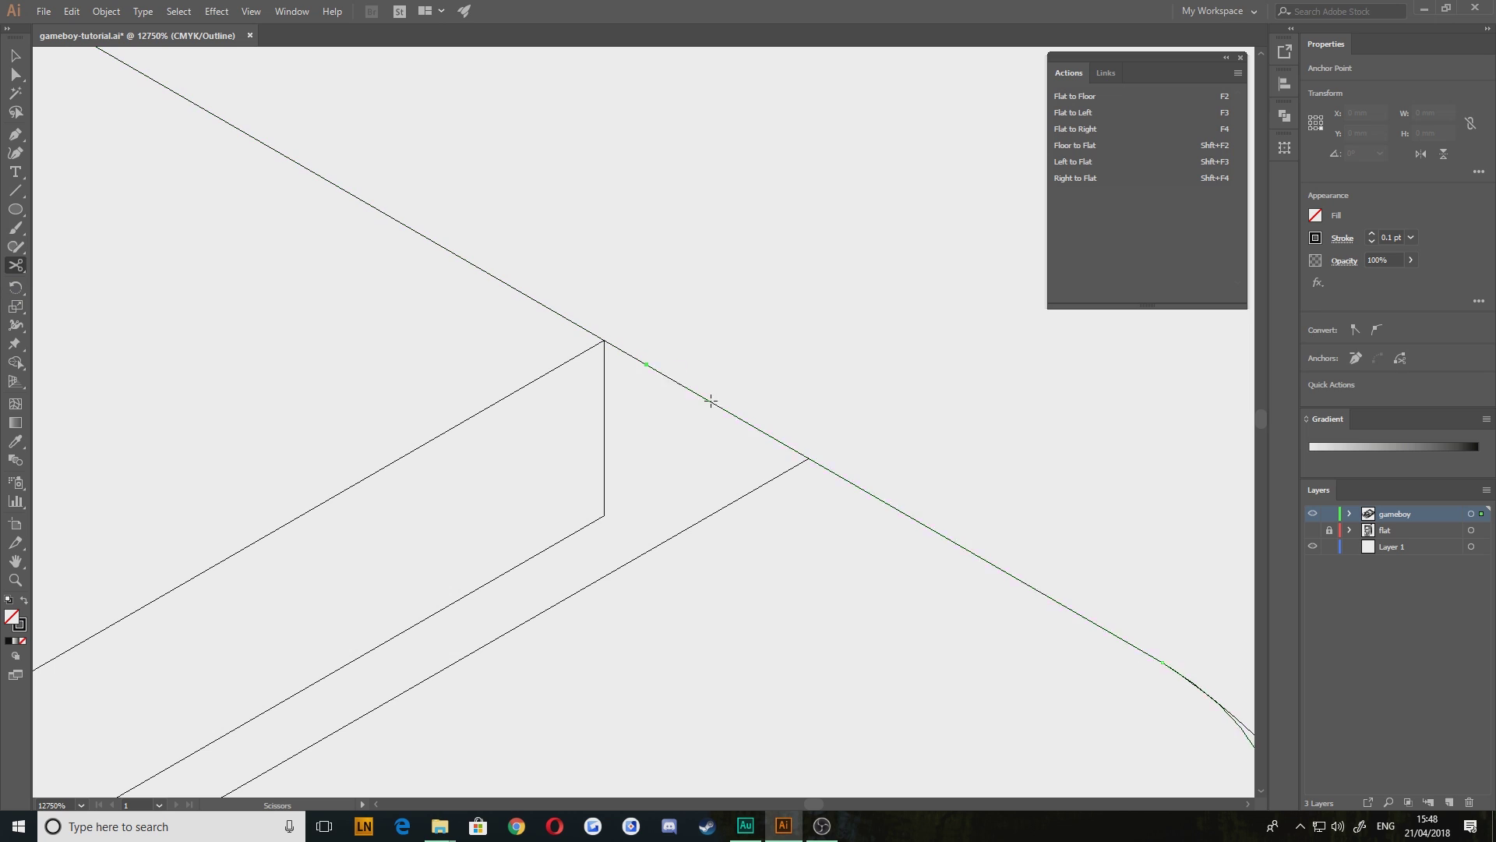
click(745, 422)
key(v)
key(Delete)
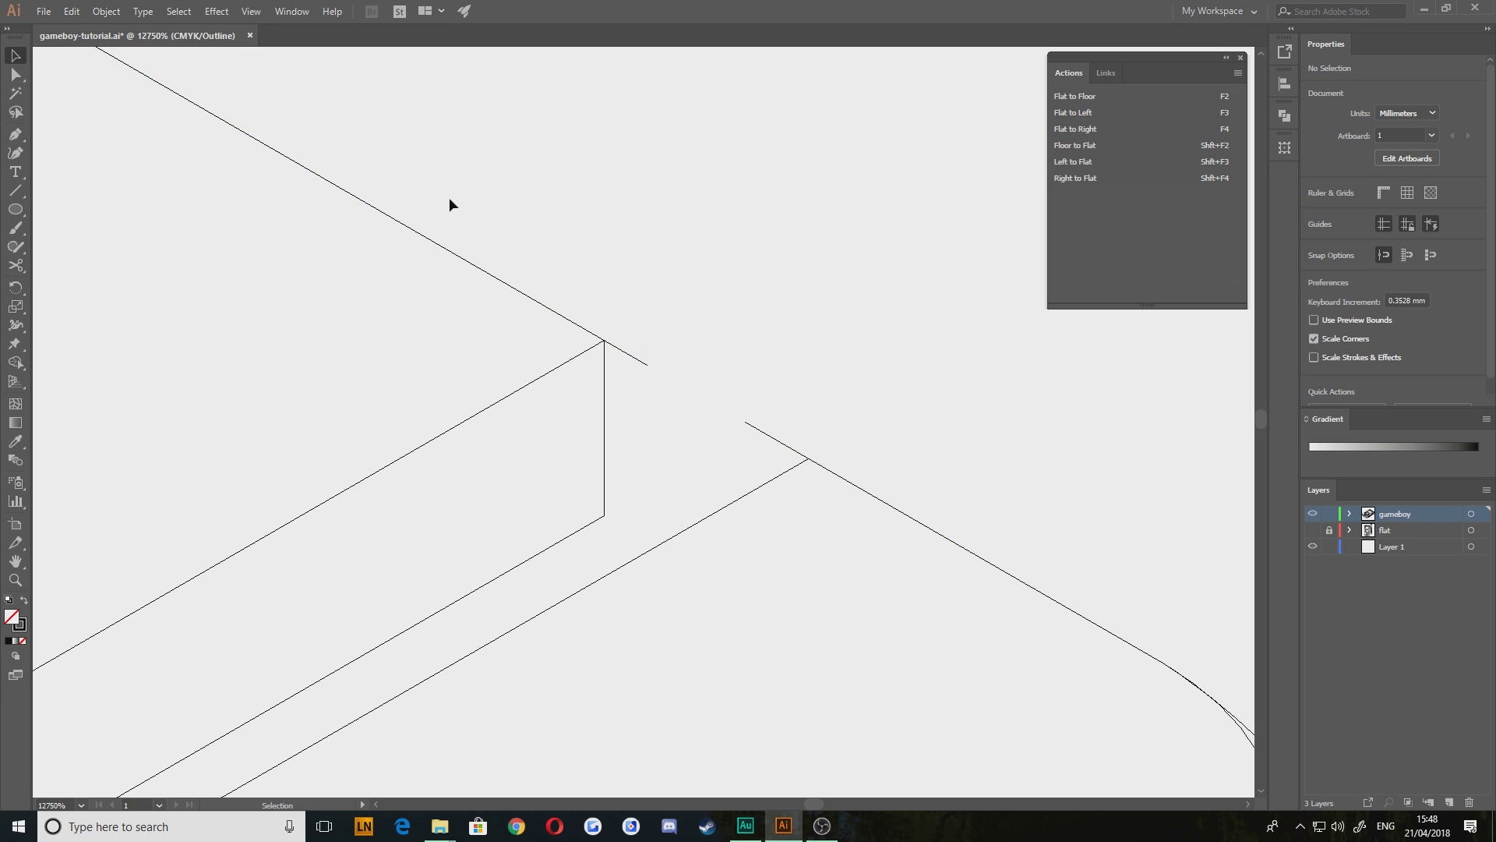
Snap the two loose ends of the cut back outline to the cross groove's back corners
click(15, 74)
drag(637, 354, 637, 354)
drag(646, 364, 605, 340)
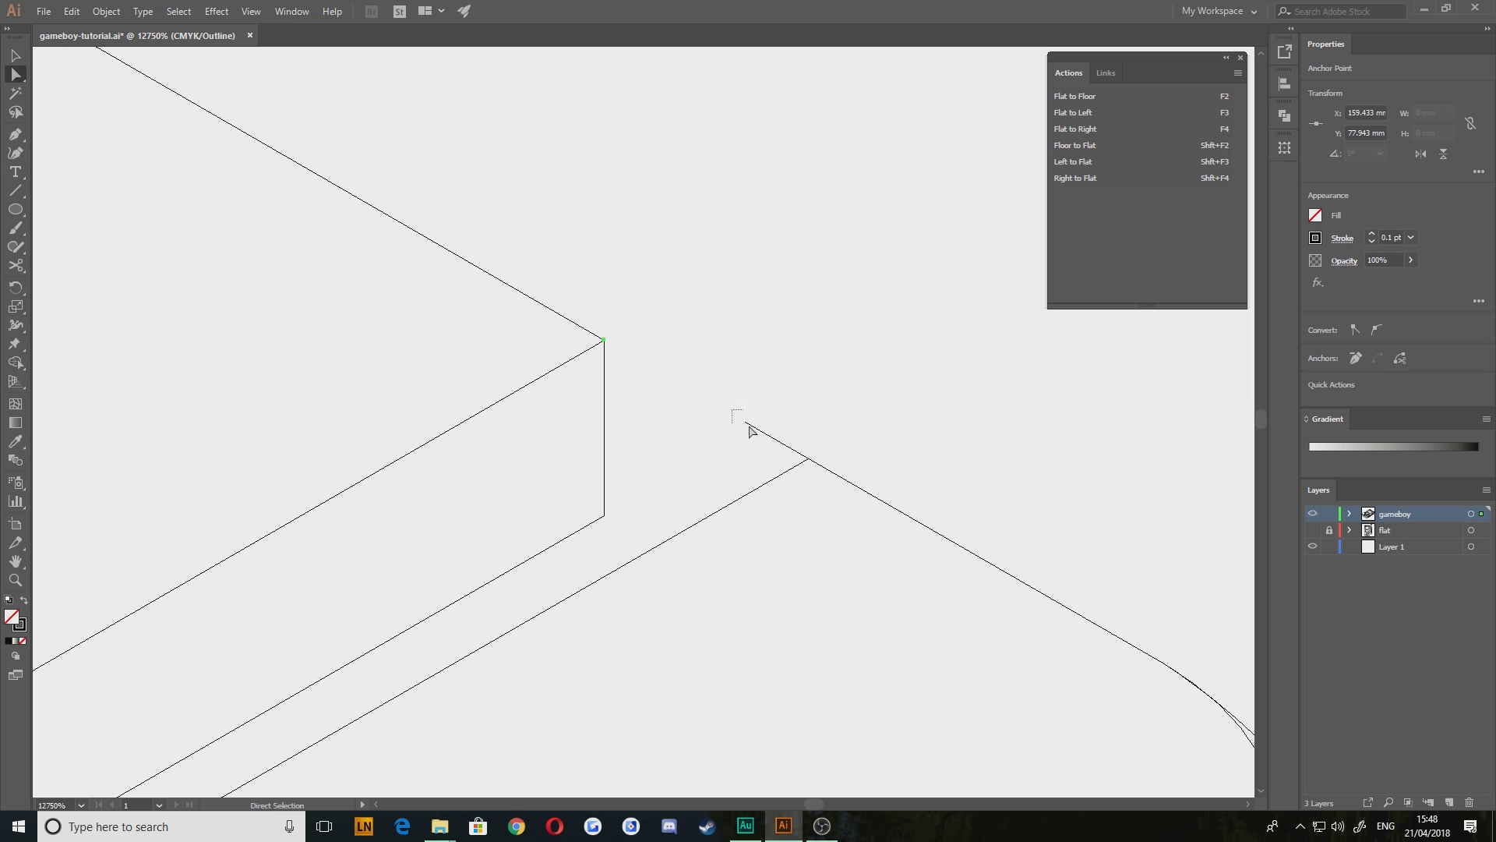
drag(750, 431, 810, 460)
click(797, 422)
scroll(829, 473, down, 2)
drag(600, 652, 802, 444)
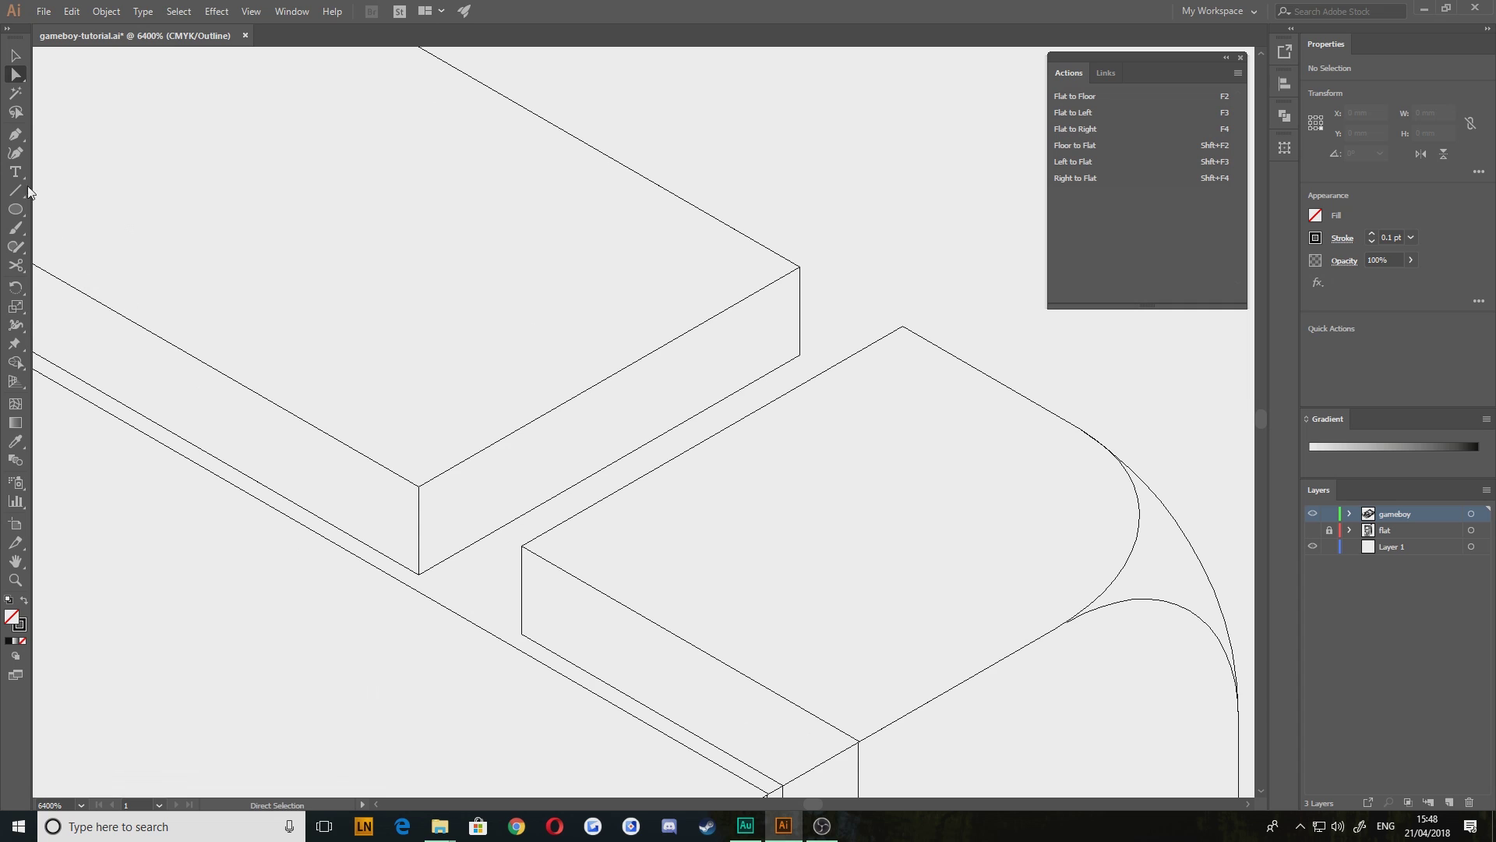
click(11, 141)
click(792, 190)
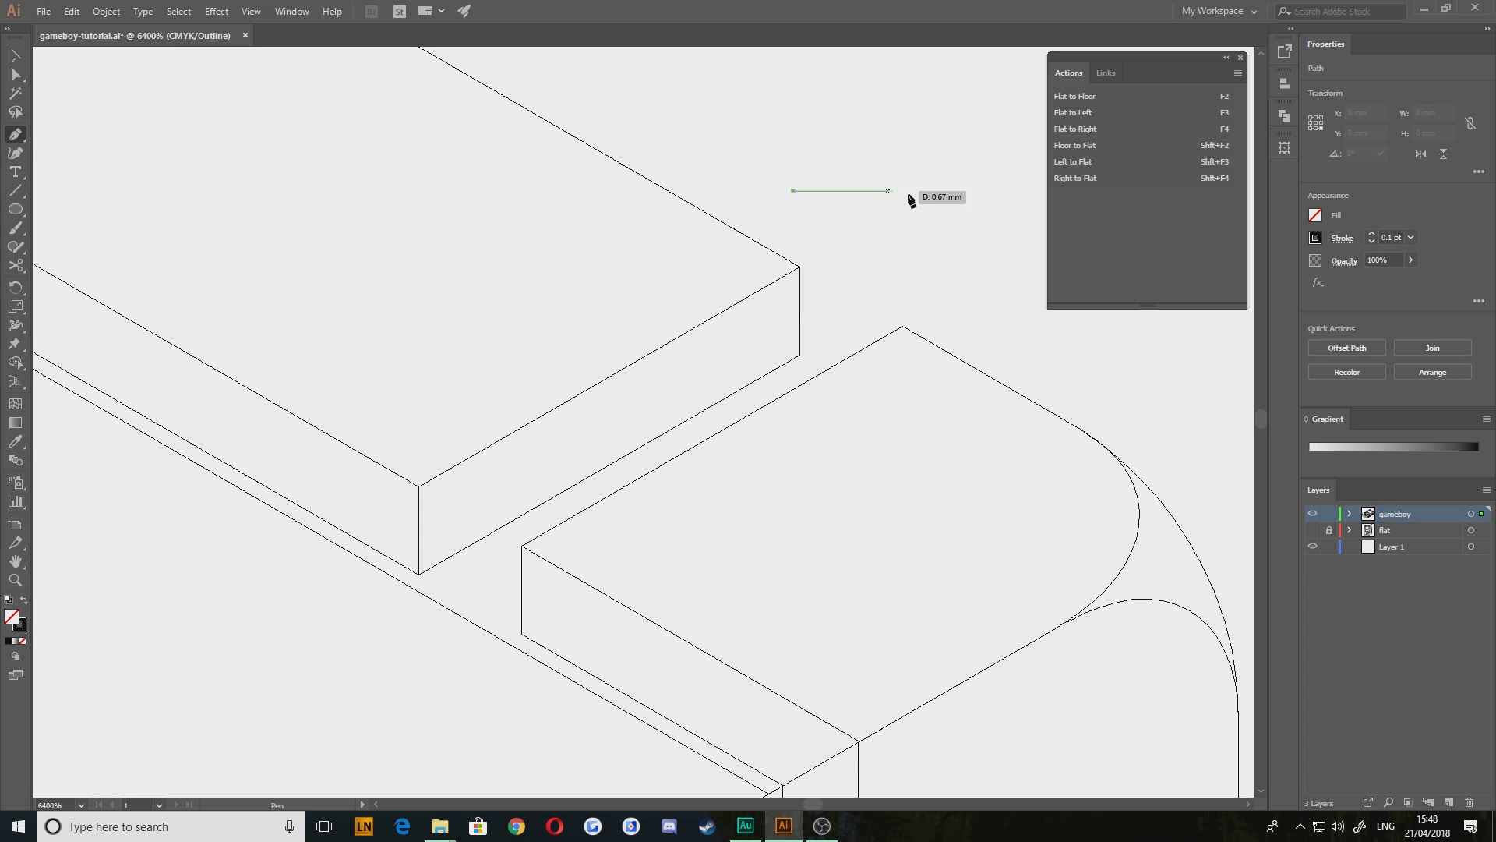
key(ctrl+z)
Draw a horizontal line about 0.89 mm long above the groove's back end and slant it with the Flat to Left action
click(15, 191)
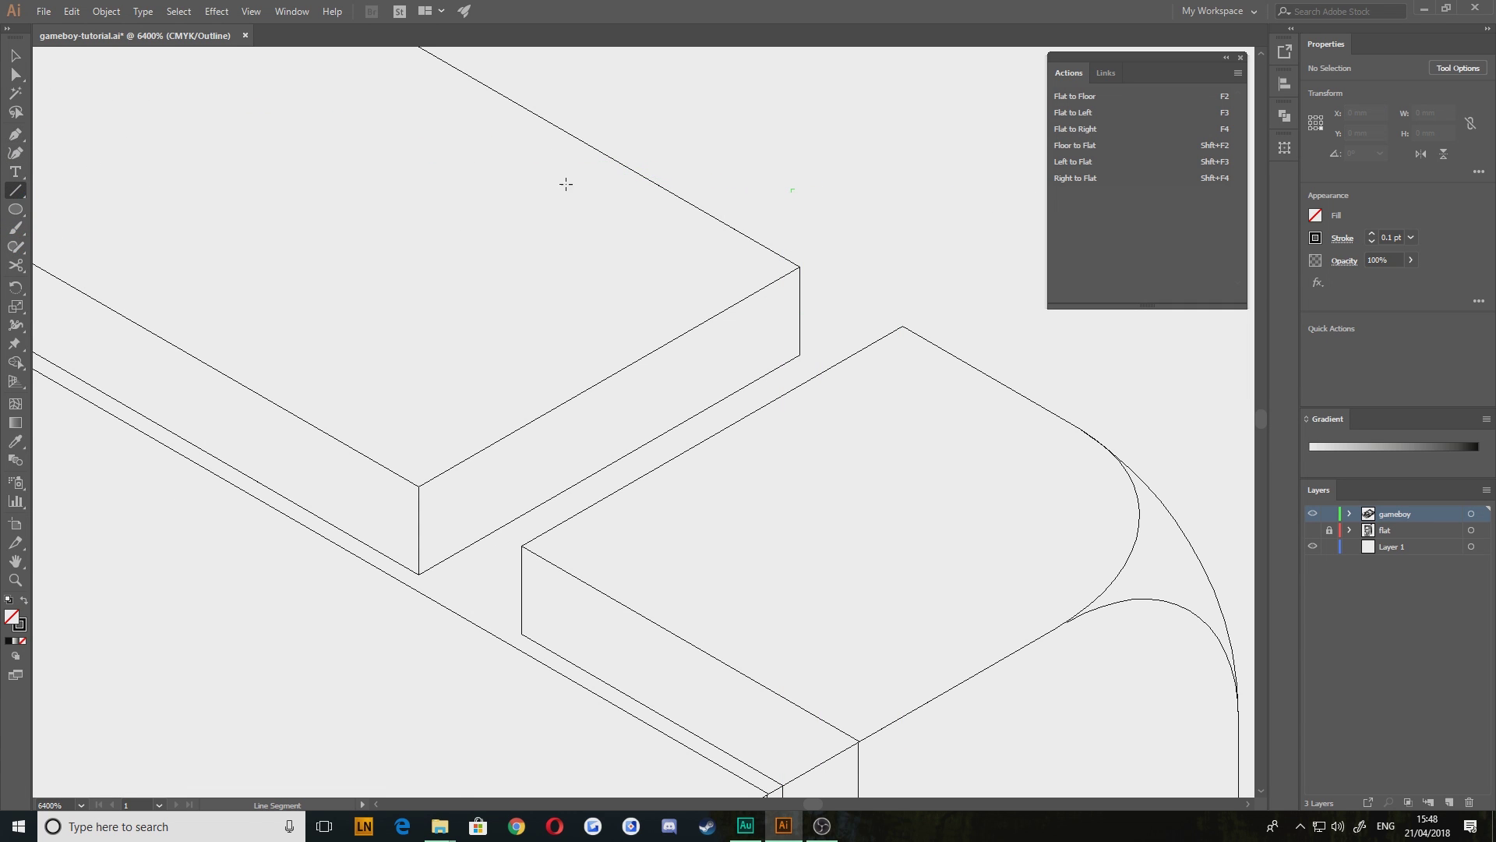
drag(759, 166, 885, 165)
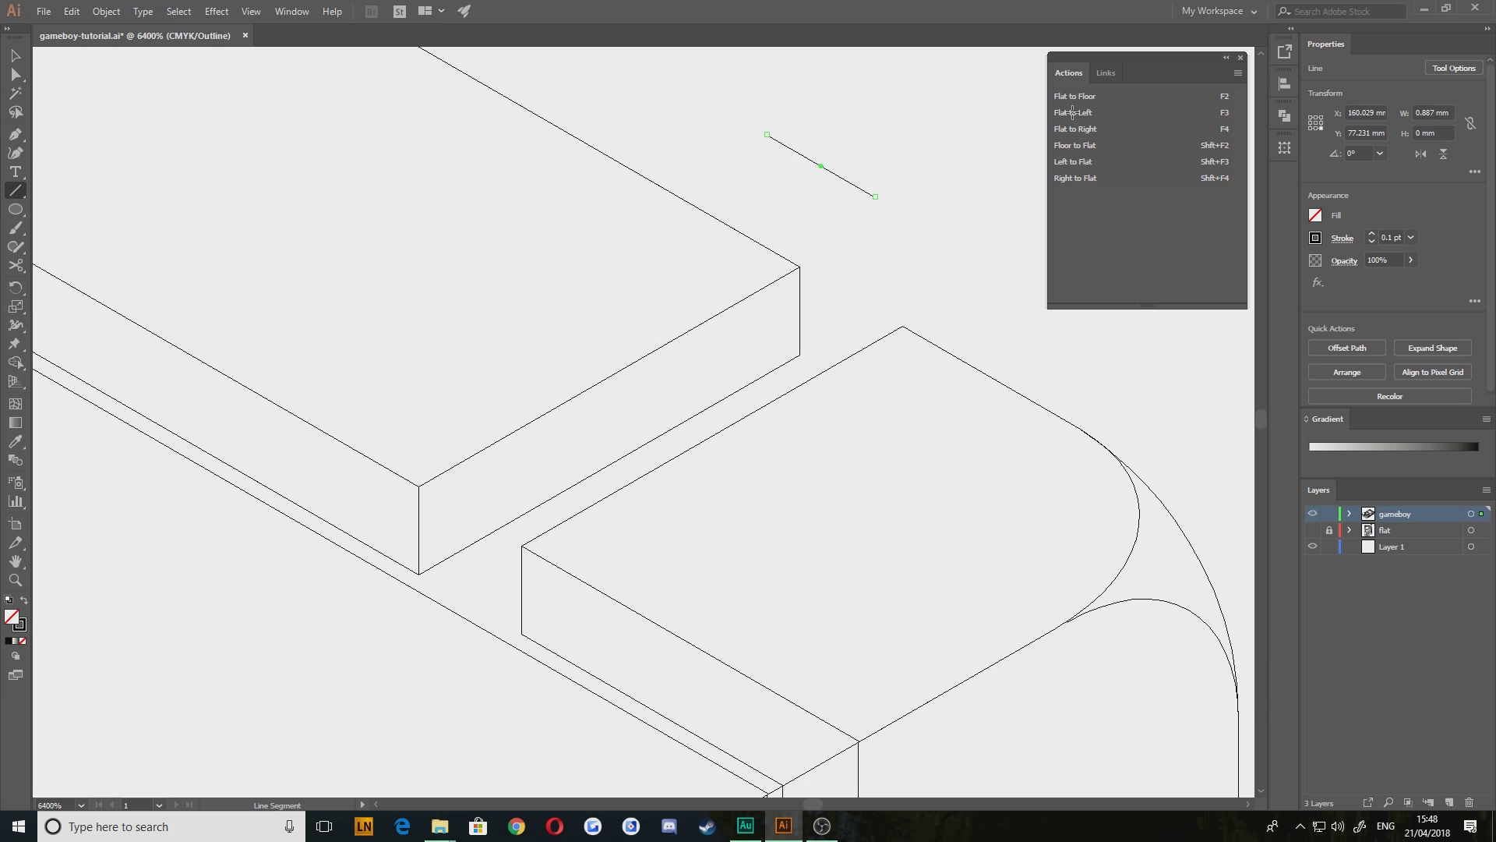
click(14, 56)
click(822, 153)
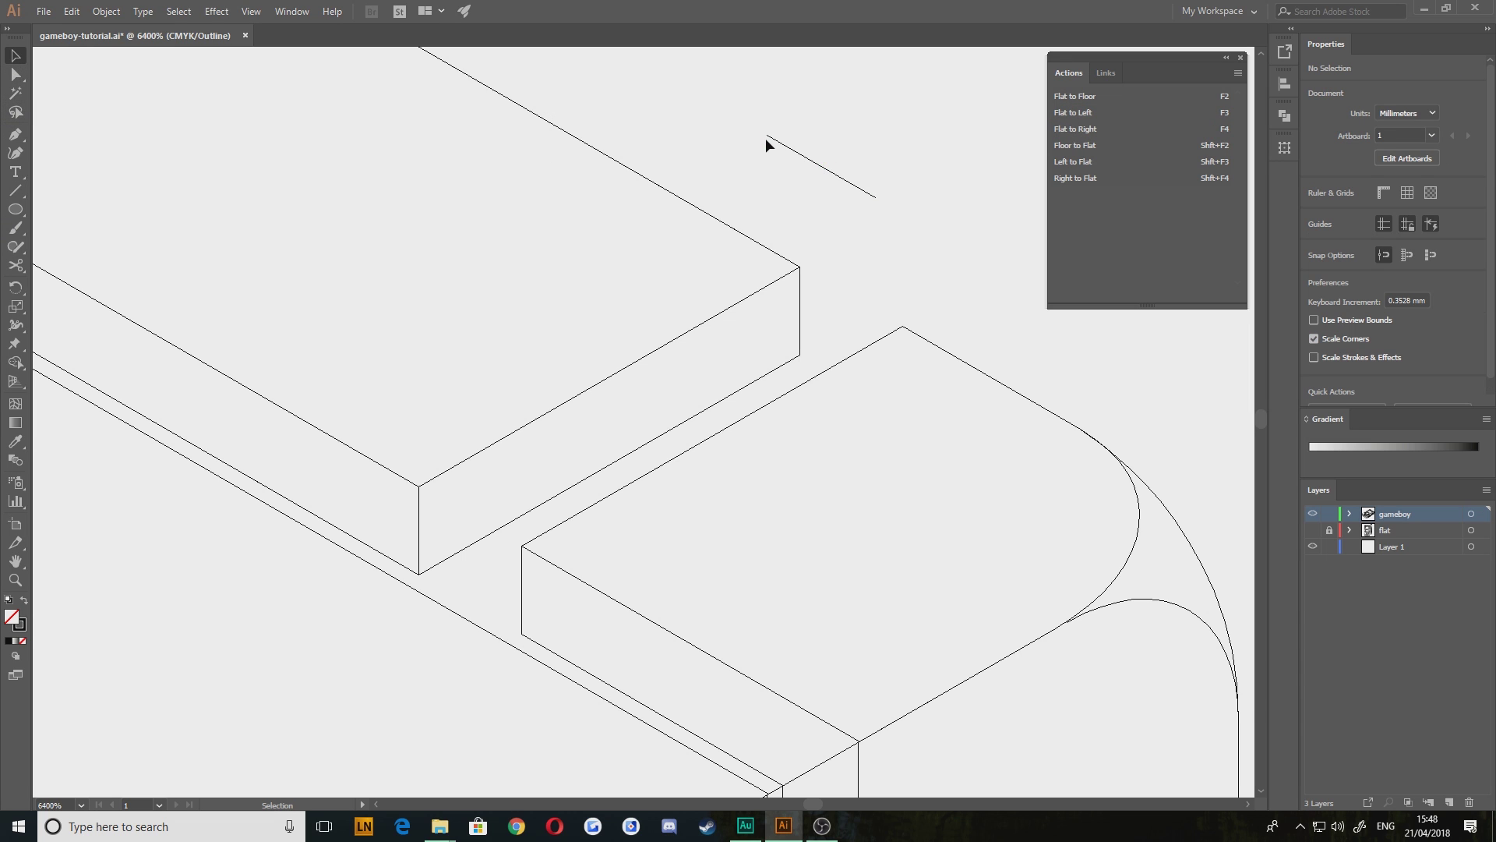
Snap the slanted line's upper end to the foot of the back vertical line and shorten its other end to the groove's opposite edge
drag(767, 137, 801, 355)
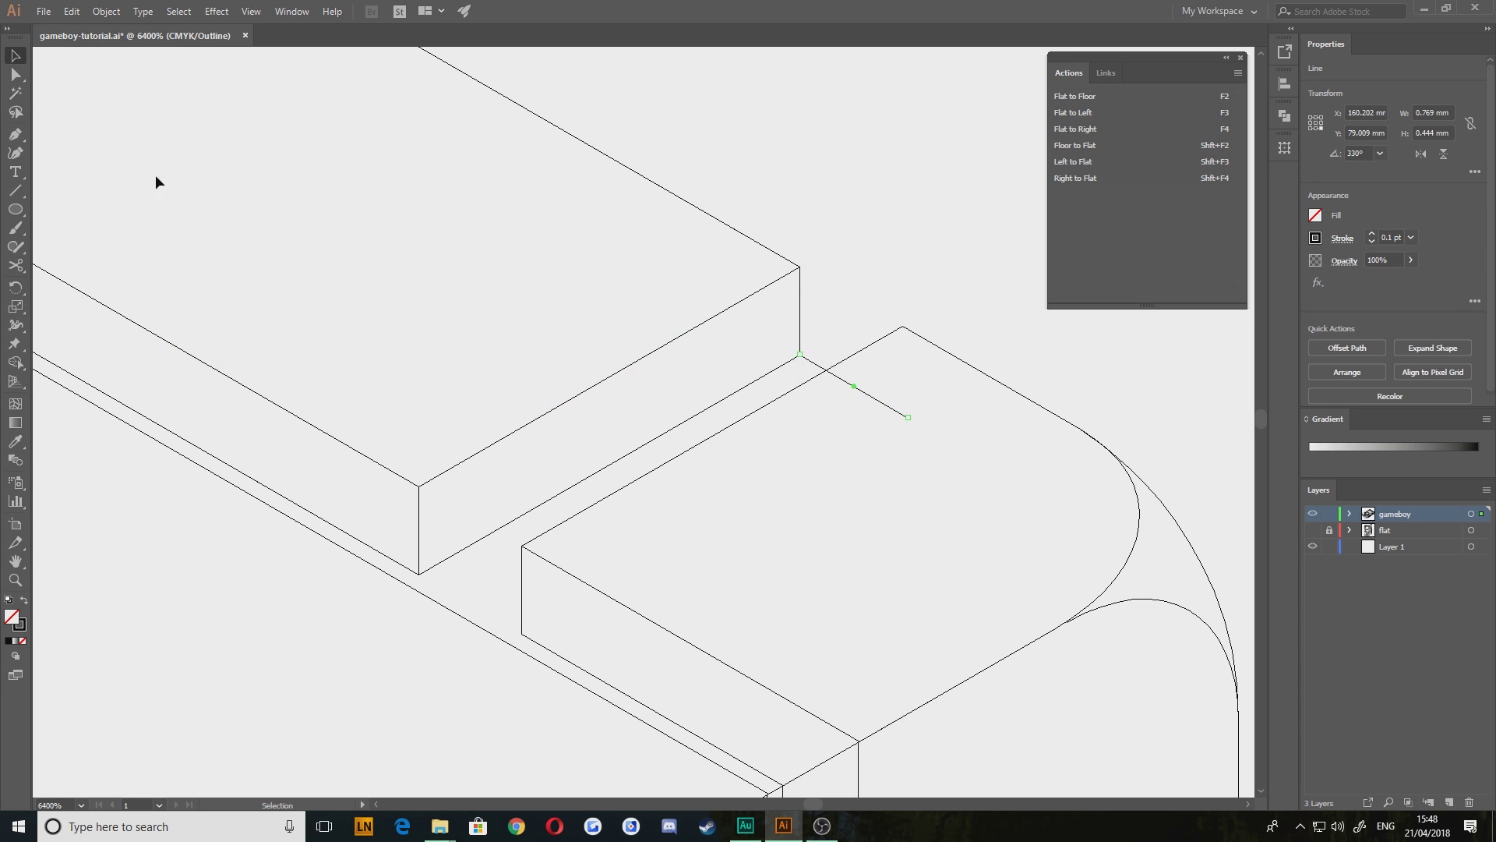
click(15, 74)
drag(908, 417, 827, 370)
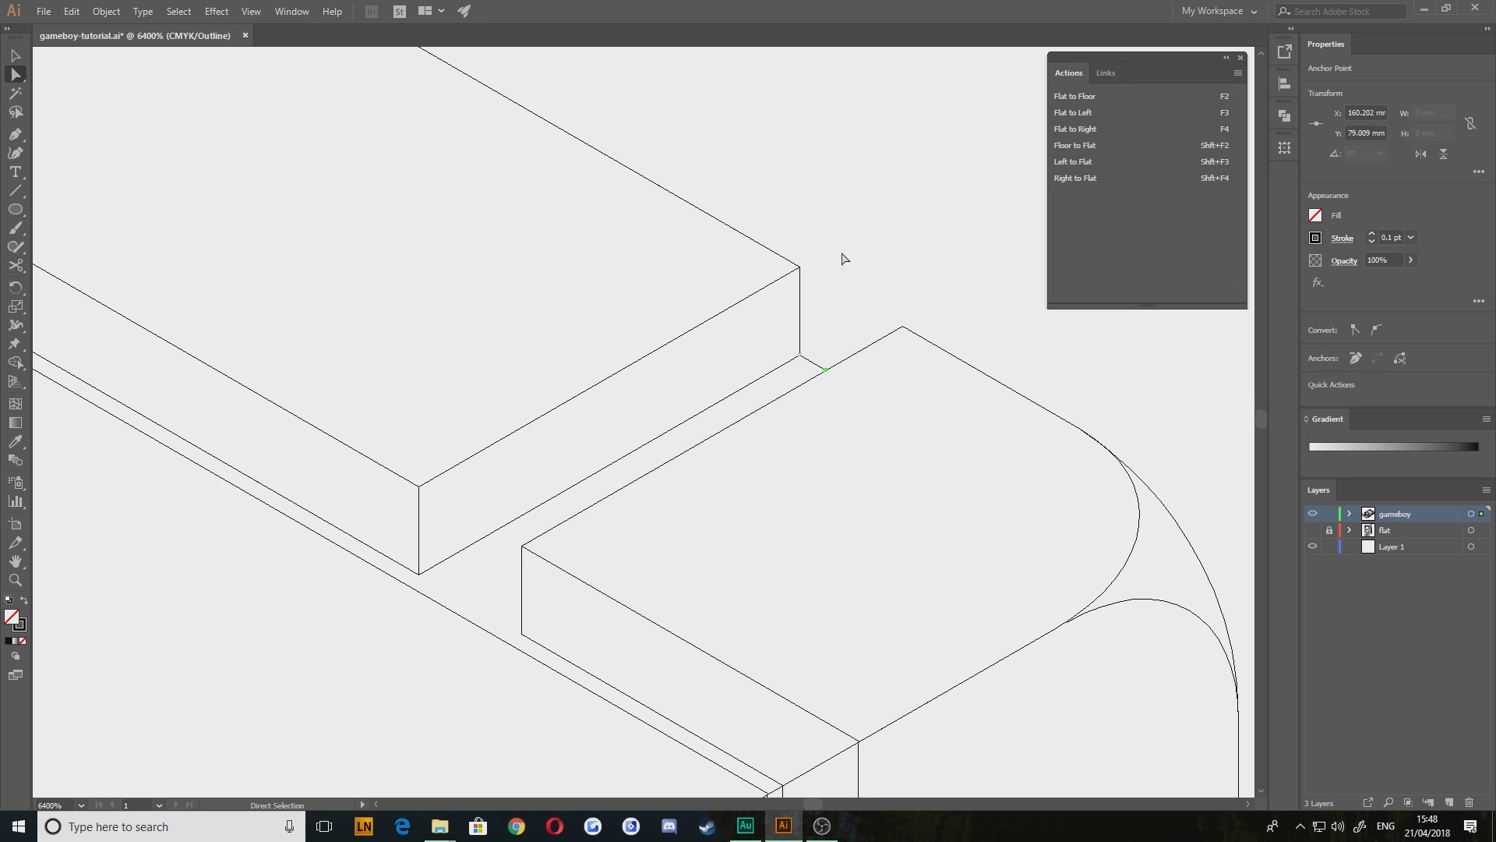
click(843, 255)
Cut the short edge segment spanning the end of the long side groove with Scissors and delete the middle piece
scroll(860, 370, down, 4)
drag(788, 597, 621, 528)
scroll(696, 501, up, 3)
drag(578, 383, 645, 440)
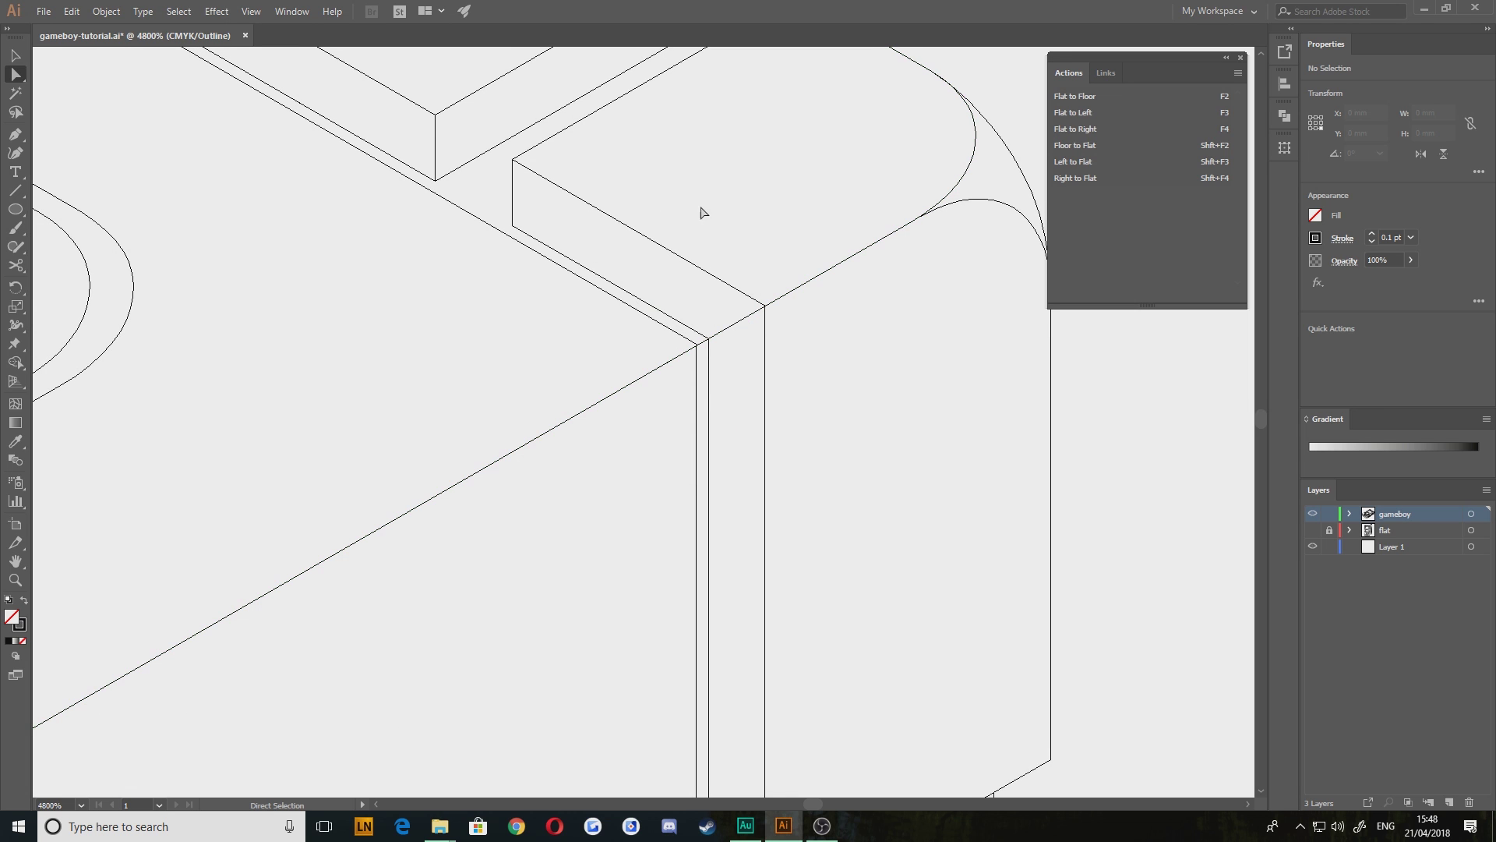
click(16, 269)
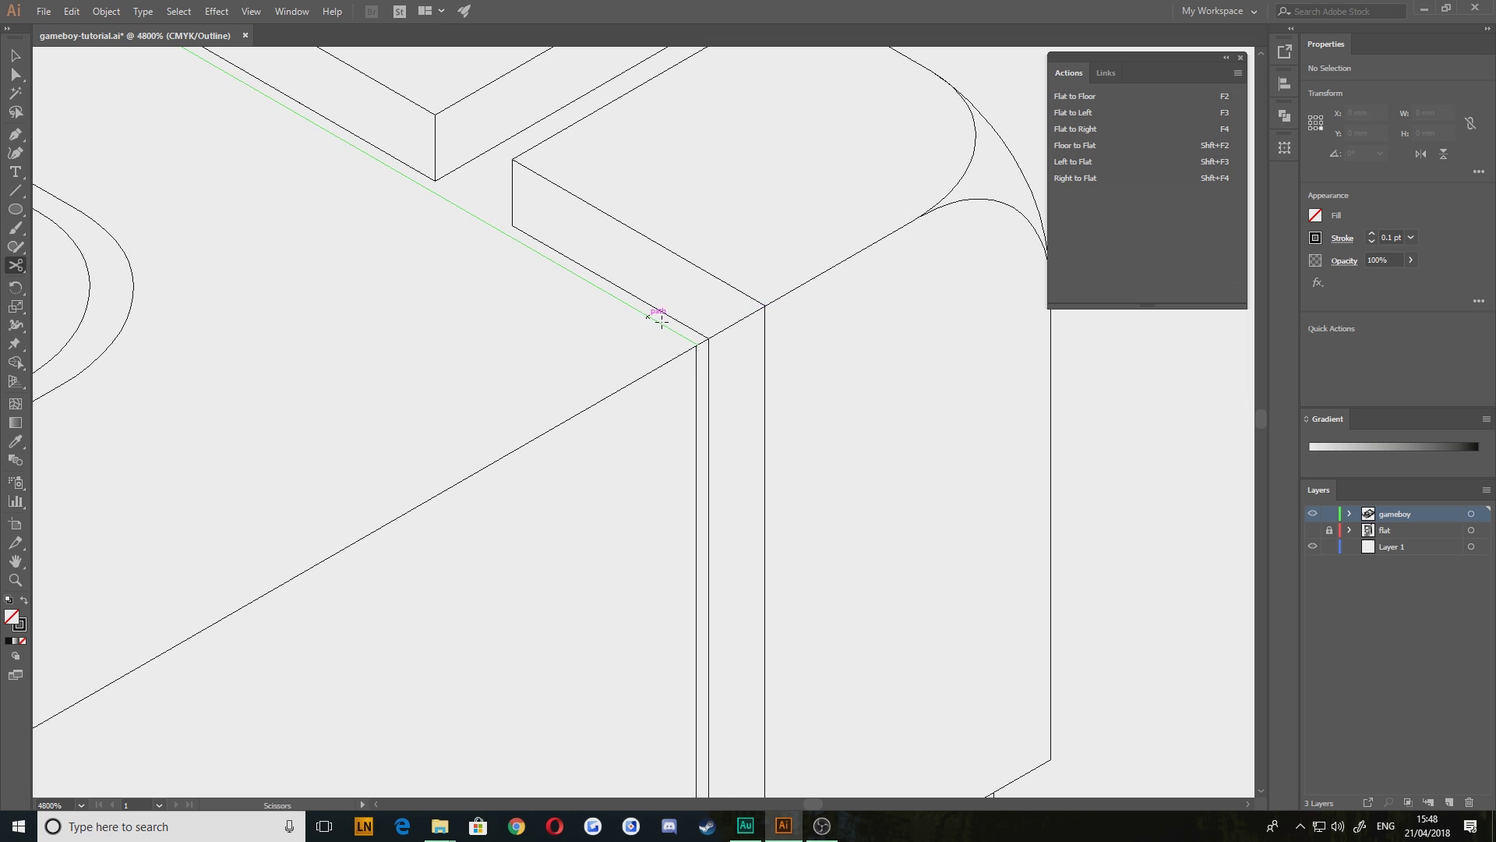
click(710, 338)
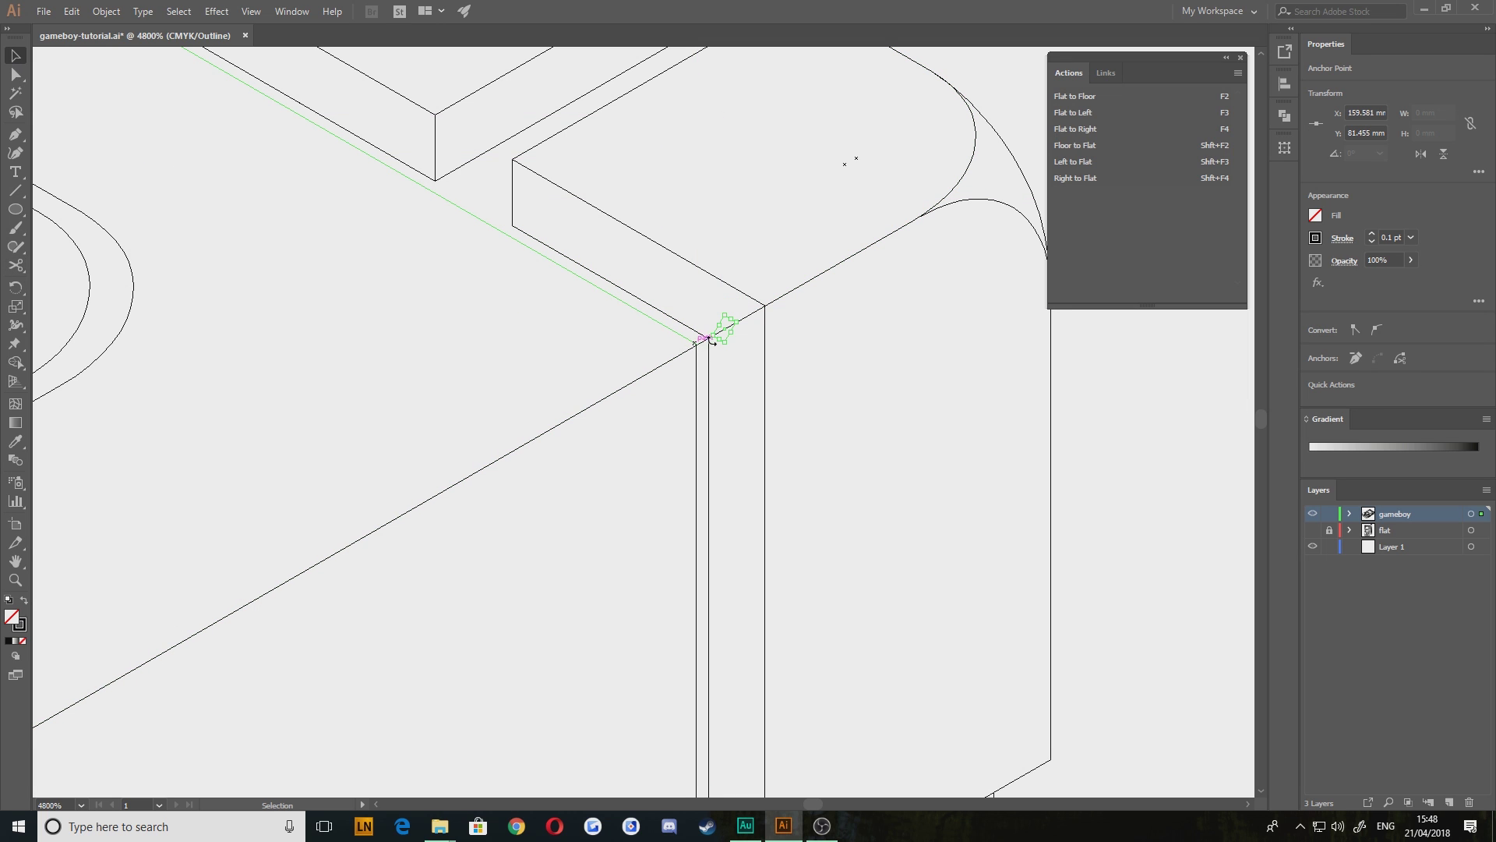
key(Delete)
Pull the cut edge's lower loose end back to the top of the side groove's inner vertical line
scroll(735, 347, up, 3)
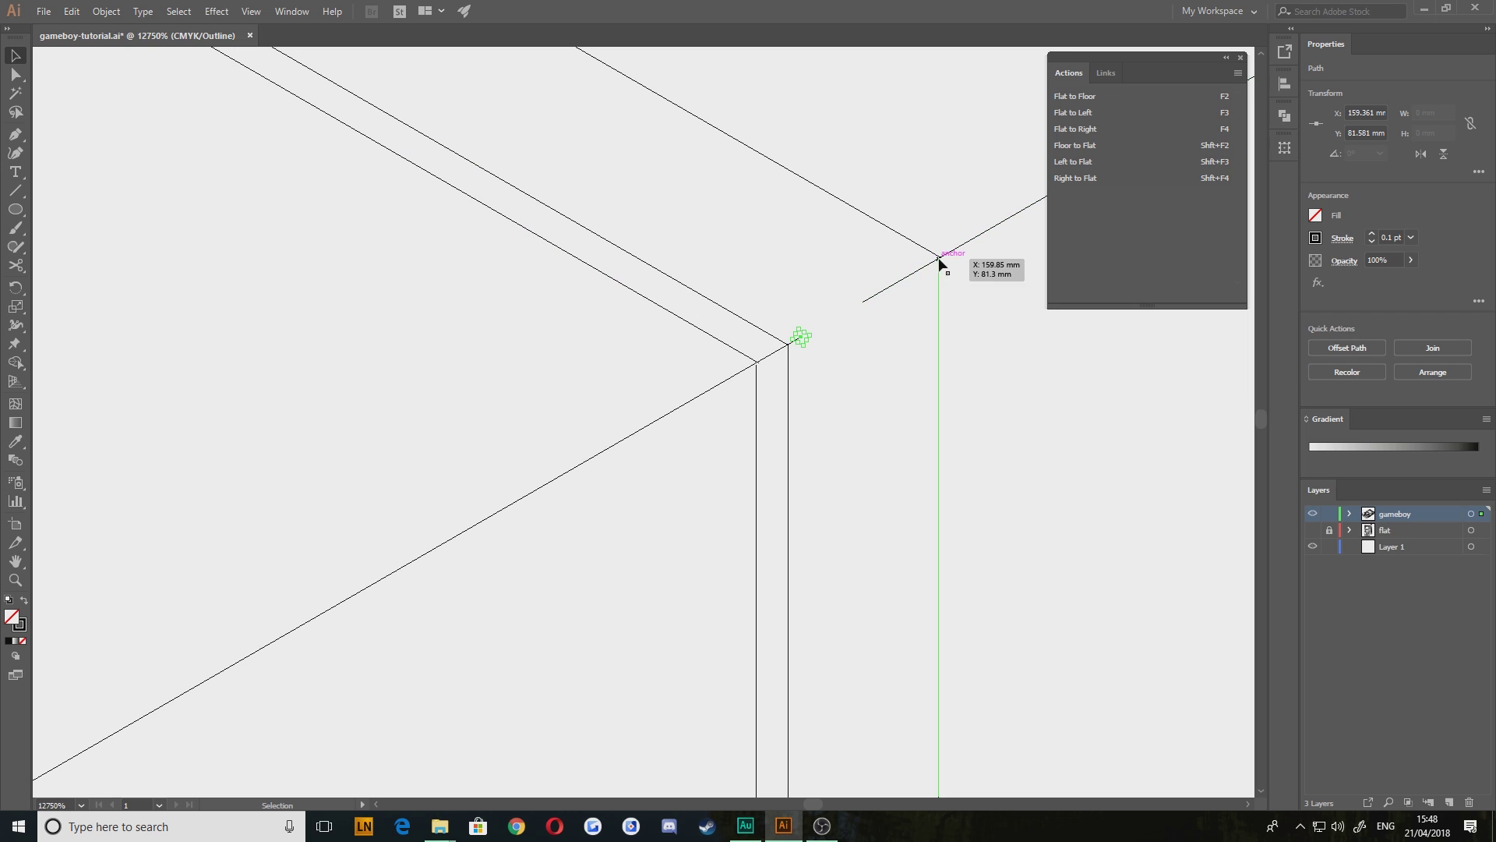
scroll(895, 364, up, 3)
drag(876, 387, 772, 630)
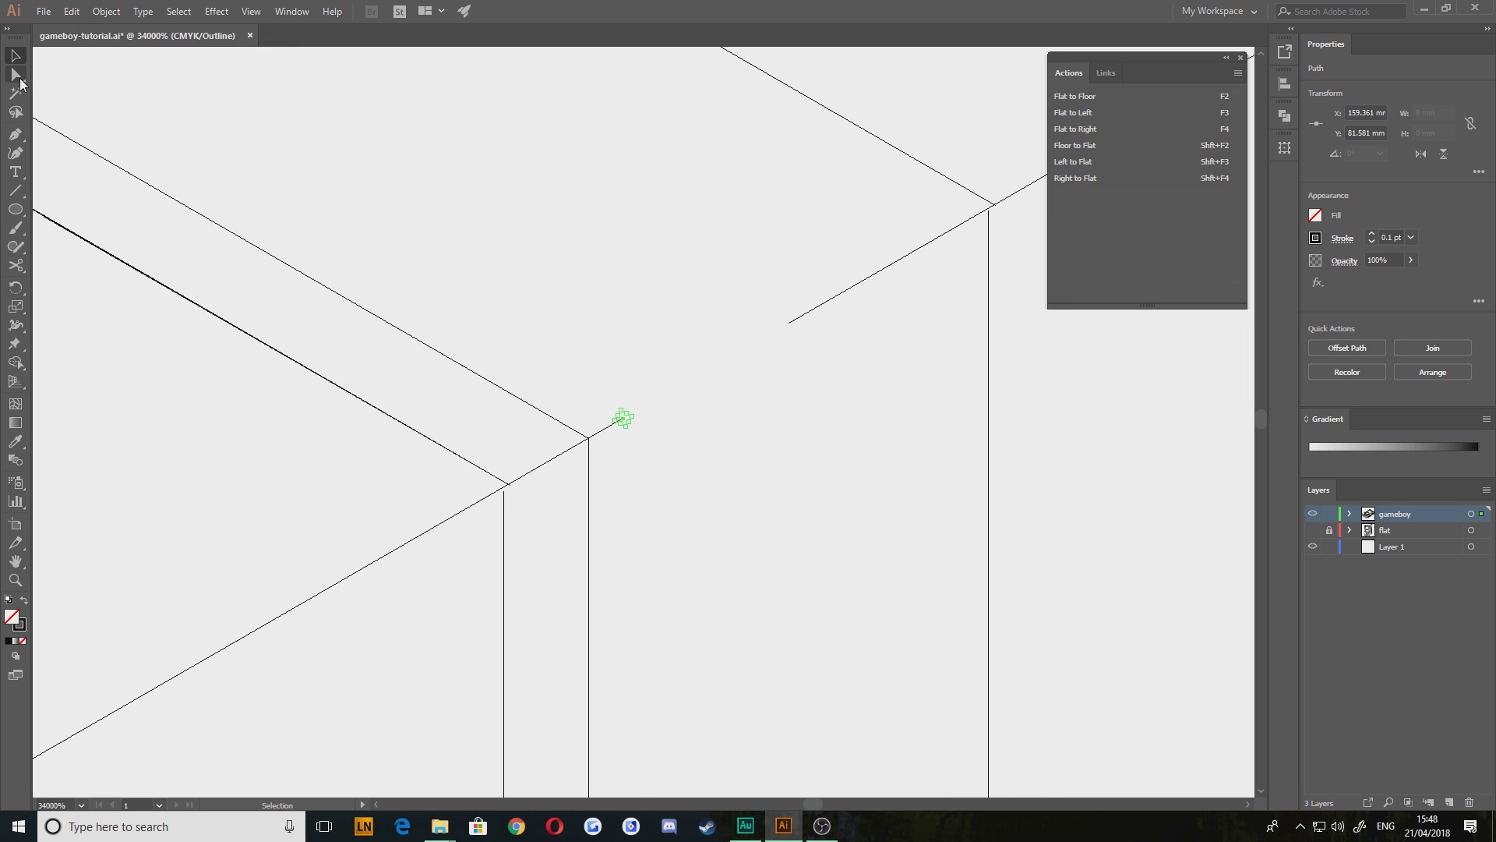
click(21, 80)
click(624, 420)
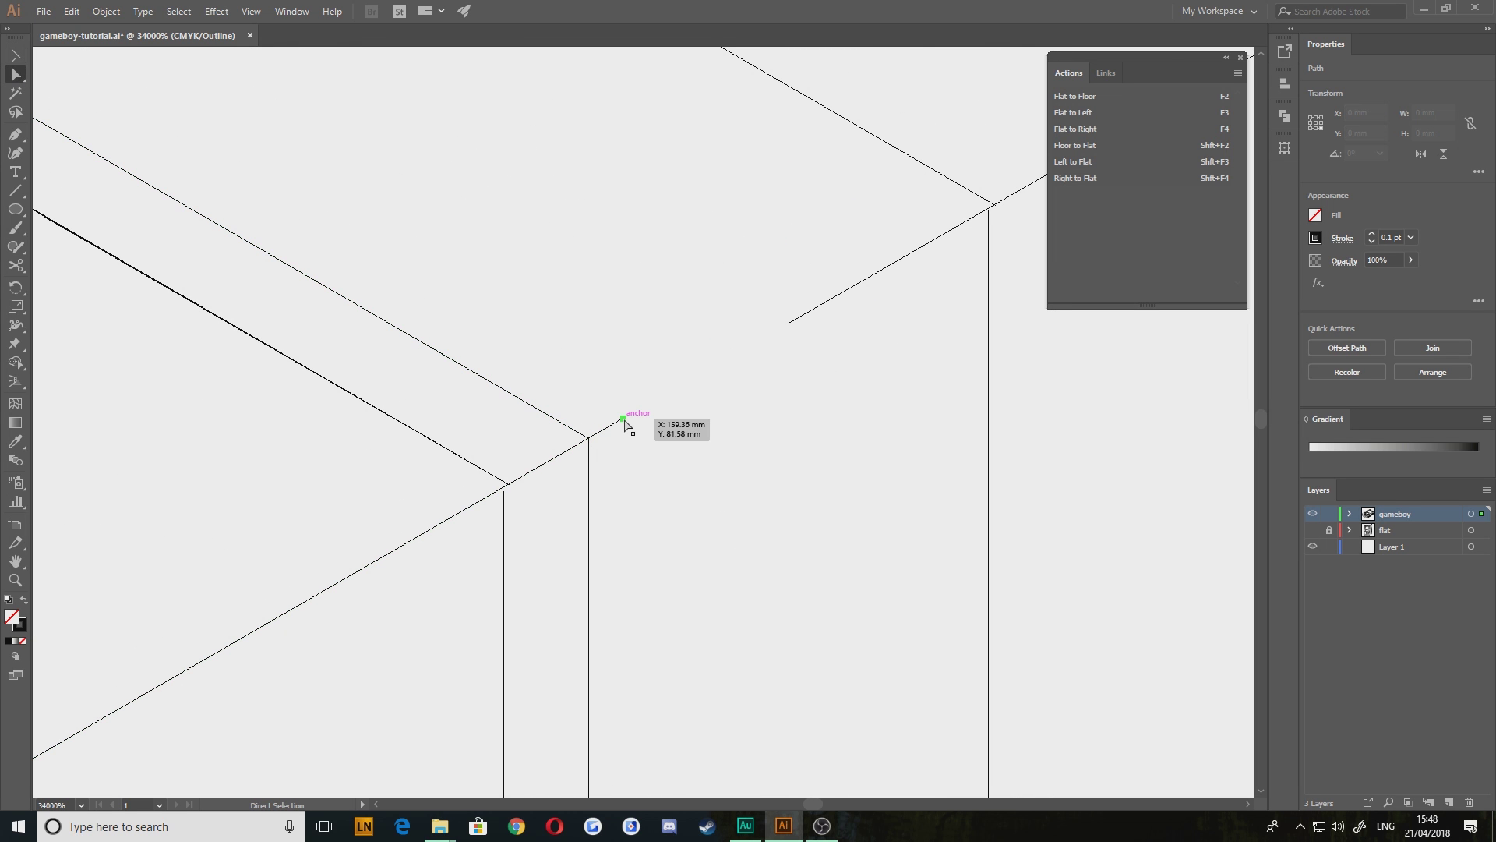
drag(624, 421, 589, 438)
key(ctrl+z)
Align the slanted line's end and the adjacent vertical line's top so they meet on the front edge at the neighbouring corner
click(563, 511)
drag(512, 485, 504, 487)
click(504, 494)
click(554, 491)
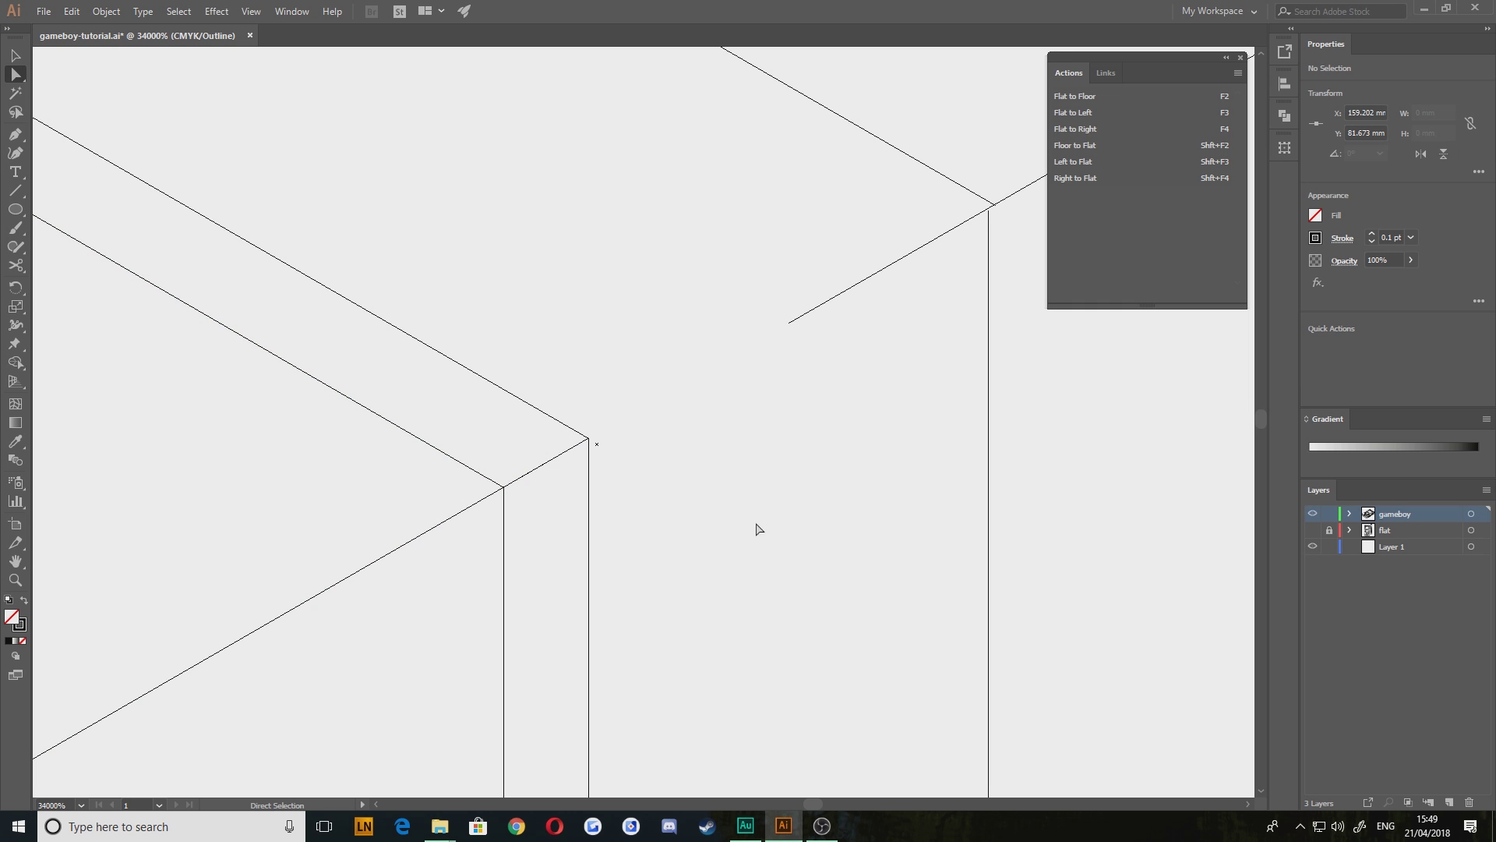
Snap the cut edge's other loose end to the side groove's outer corner above its vertical line
drag(598, 437, 613, 561)
scroll(740, 442, down, 4)
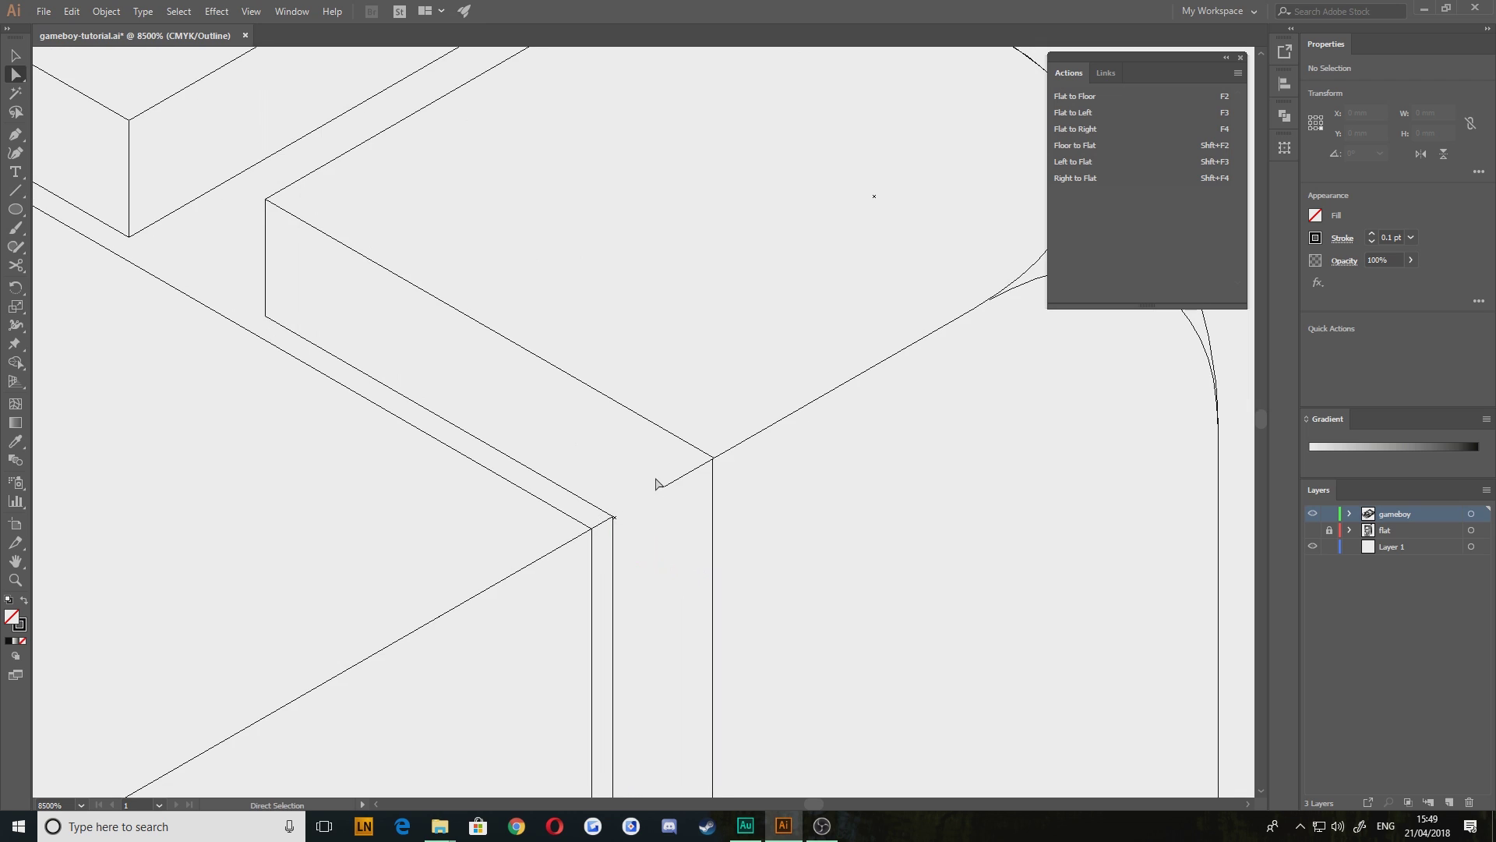
mouse_move(664, 491)
mouse_down()
mouse_move(712, 457)
mouse_move(668, 502)
mouse_up()
click(678, 501)
scroll(688, 527, up, 3)
scroll(689, 528, up, 1)
scroll(668, 503, down, 6)
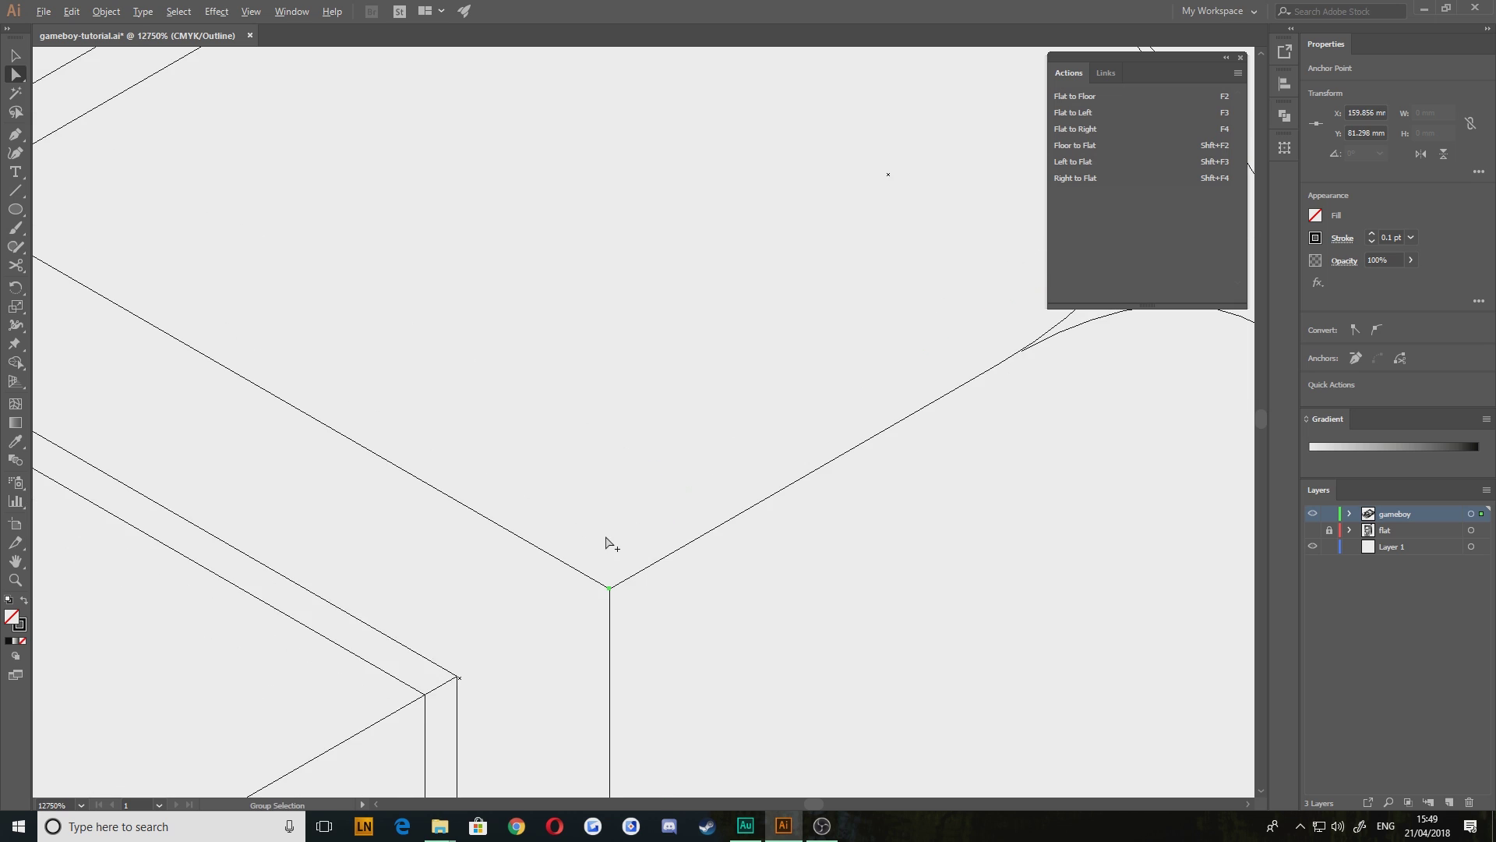
click(787, 537)
scroll(840, 538, up, 4)
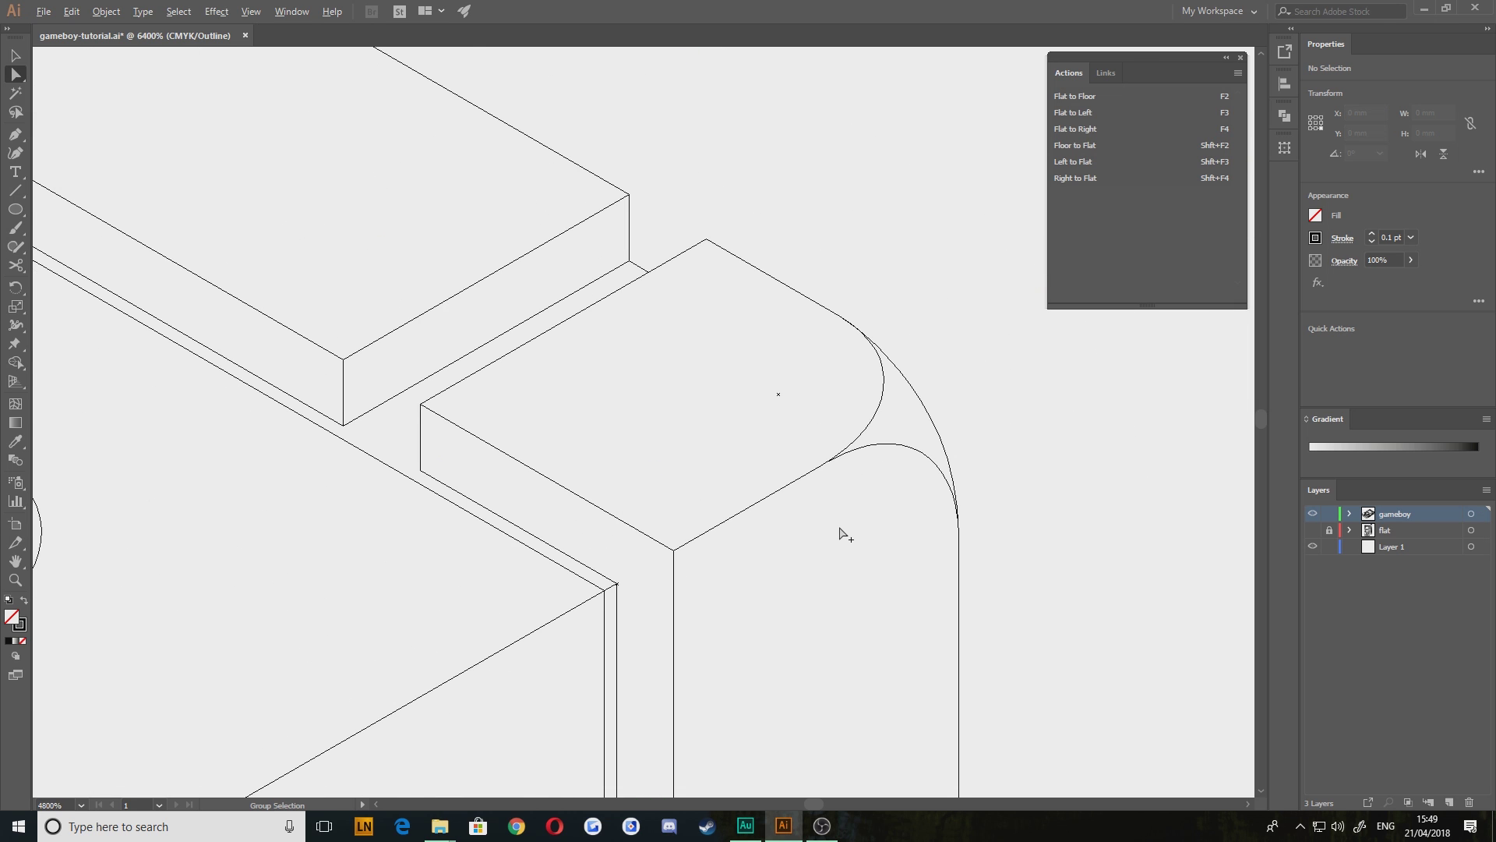
drag(698, 255, 734, 689)
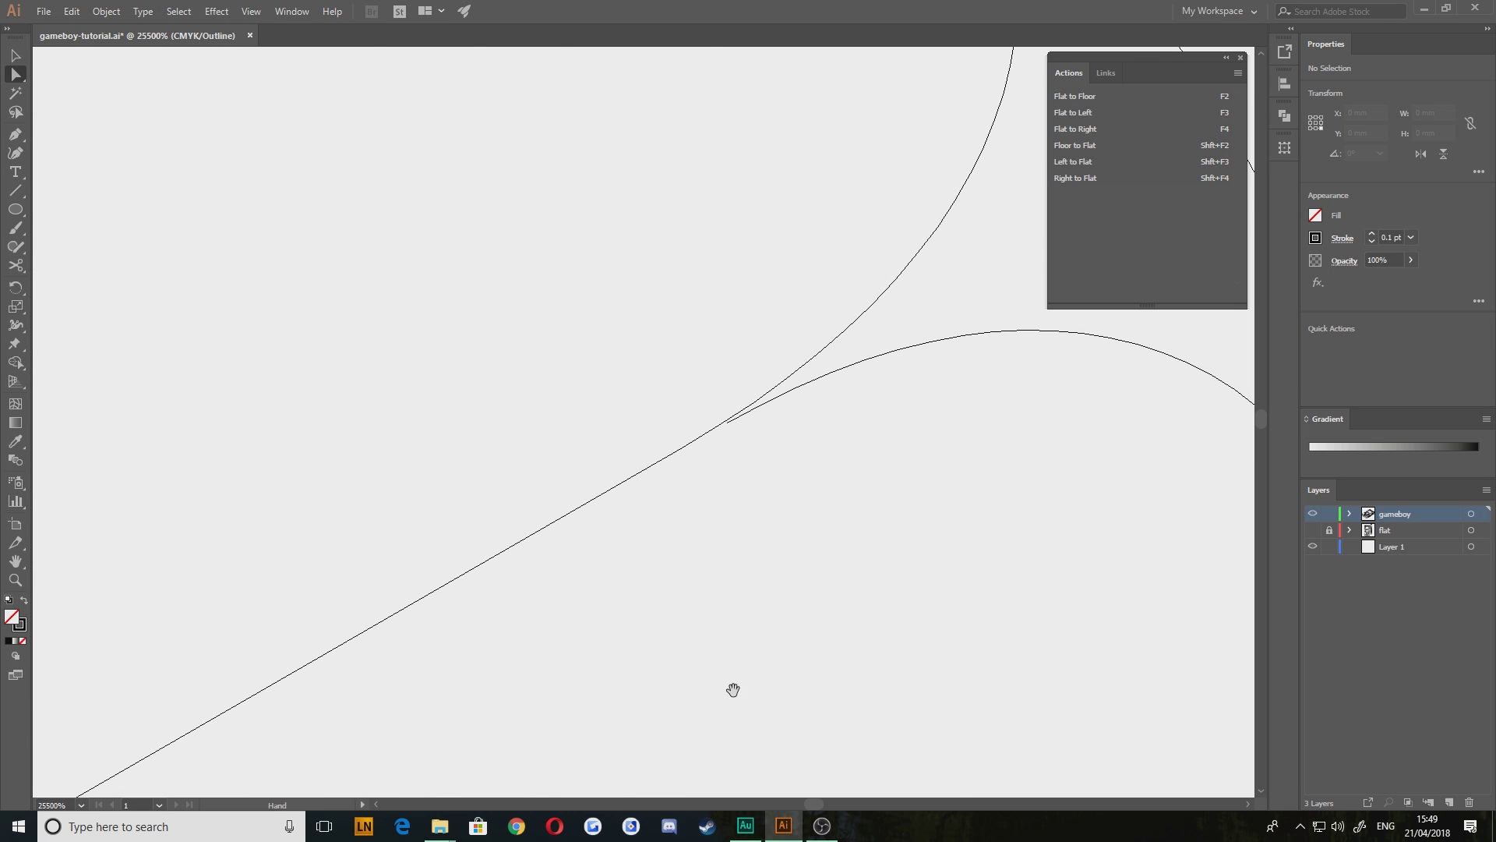
Snap the end of the rounded corner's lower curve onto the slanted edge line where it meets the upper curve
click(728, 423)
drag(727, 422, 728, 421)
click(845, 534)
scroll(820, 500, down, 3)
scroll(845, 511, up, 4)
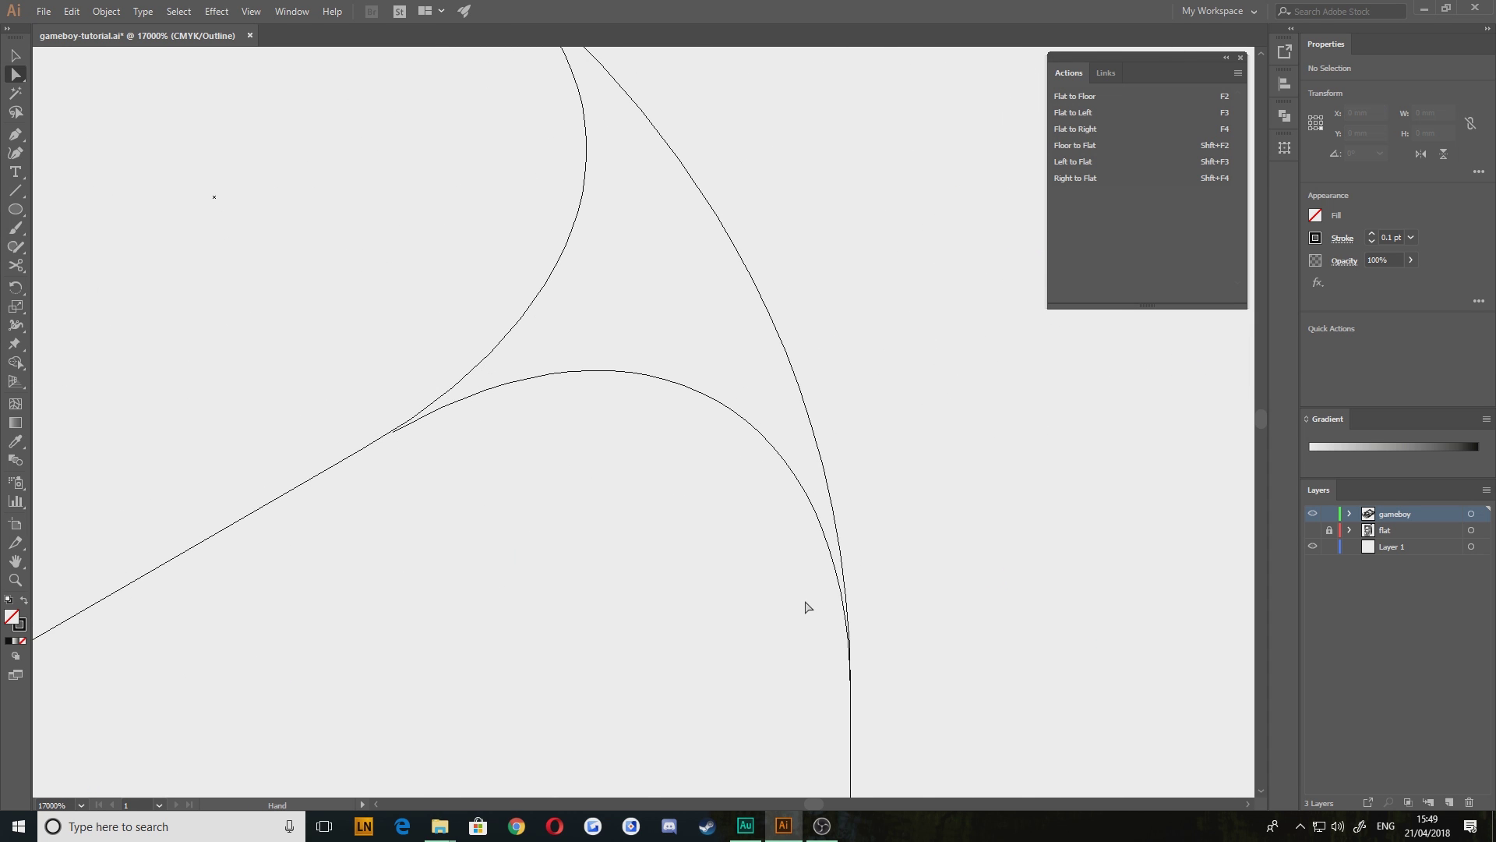
scroll(771, 601, down, 3)
drag(484, 674, 752, 566)
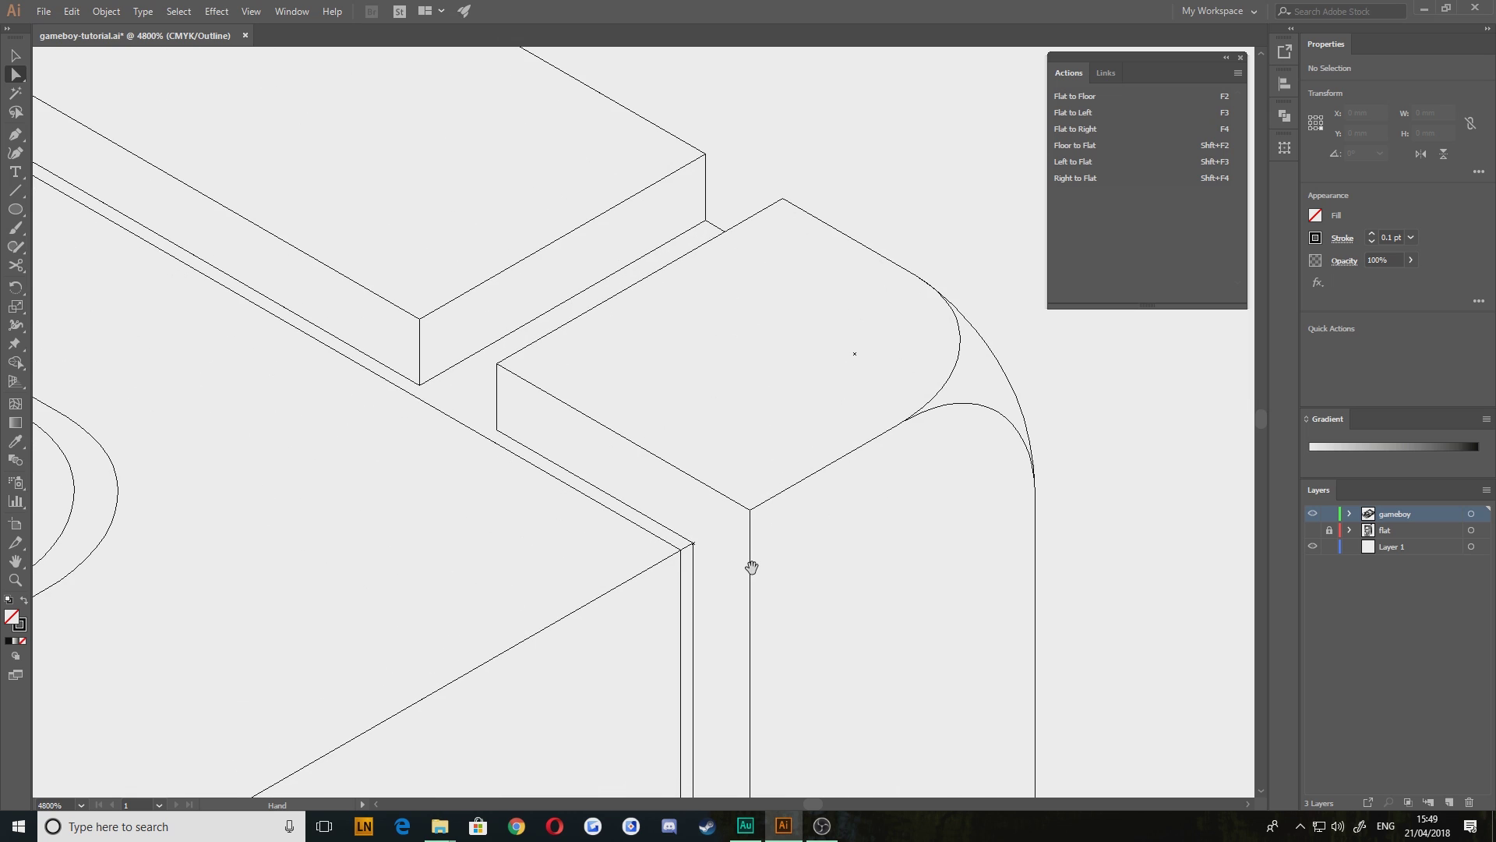
scroll(740, 582, up, 5)
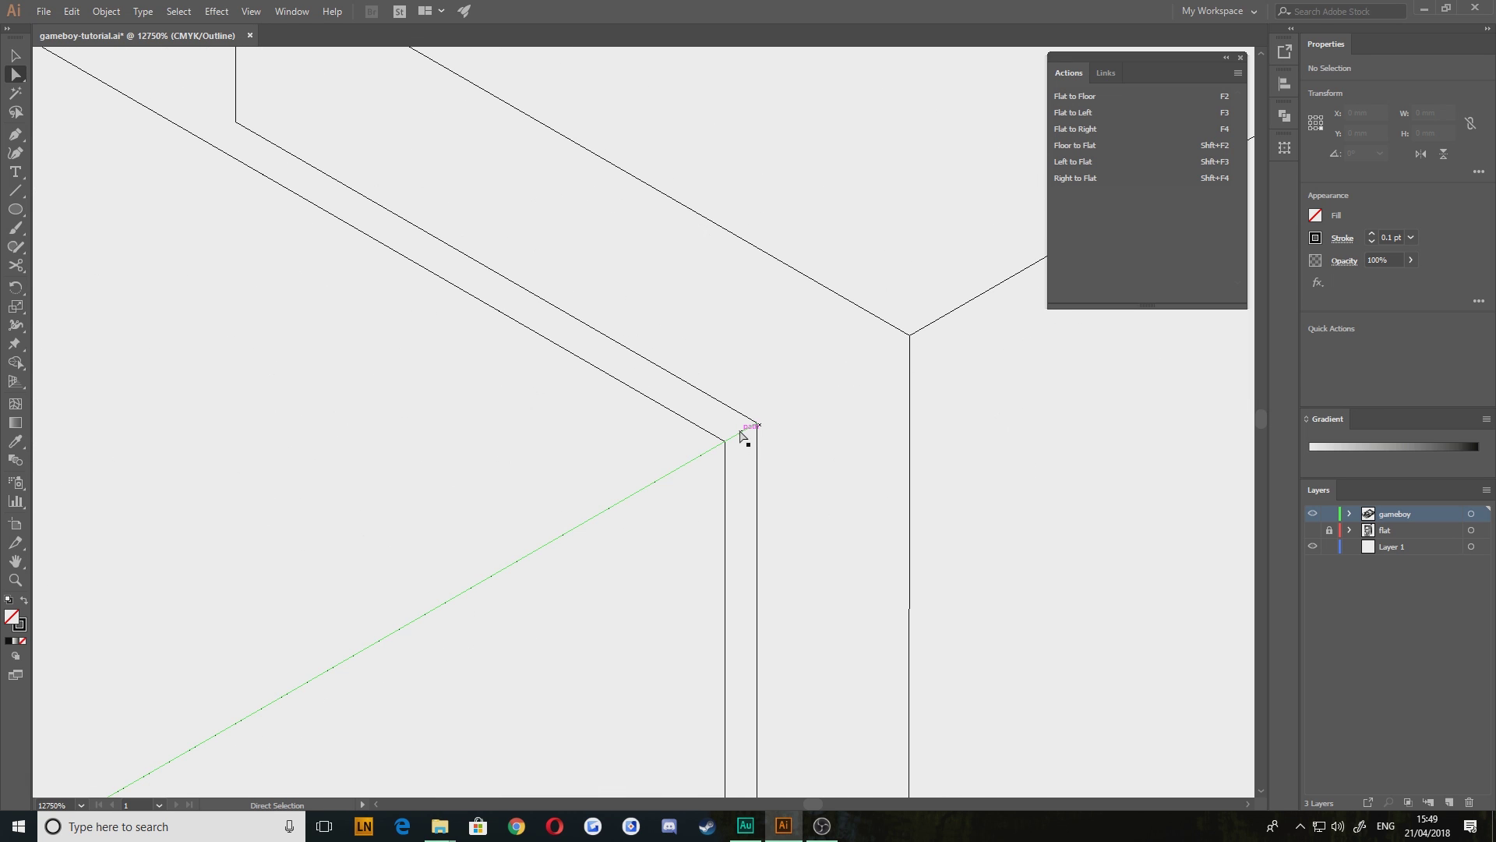
click(750, 429)
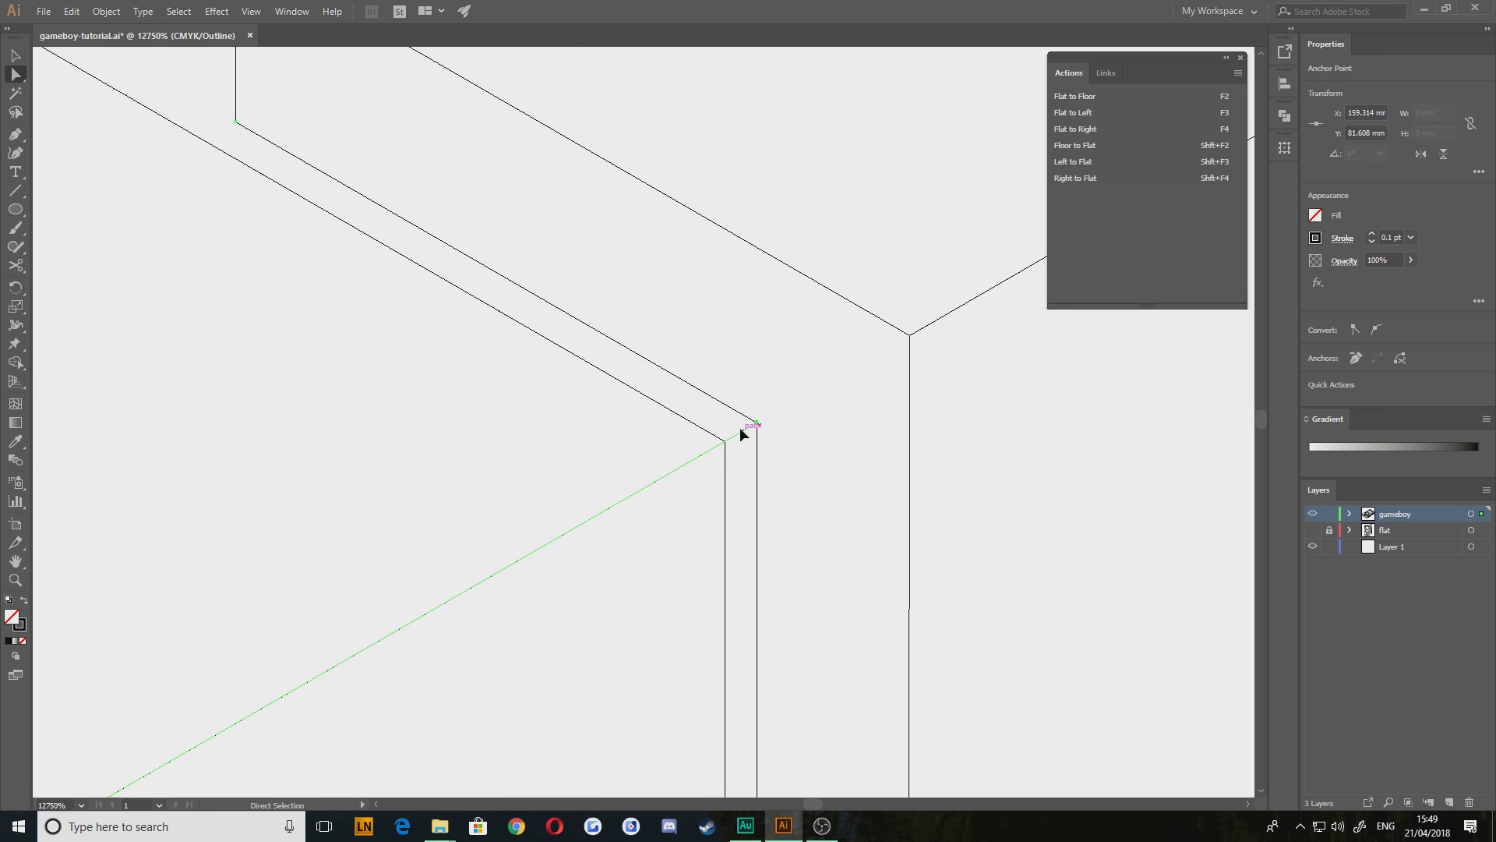
drag(758, 425, 727, 442)
key(ctrl+z)
Trim the slanted edge's overshoot between the side groove's two corners with Scissors and snap its cut end to the inner corner
click(18, 265)
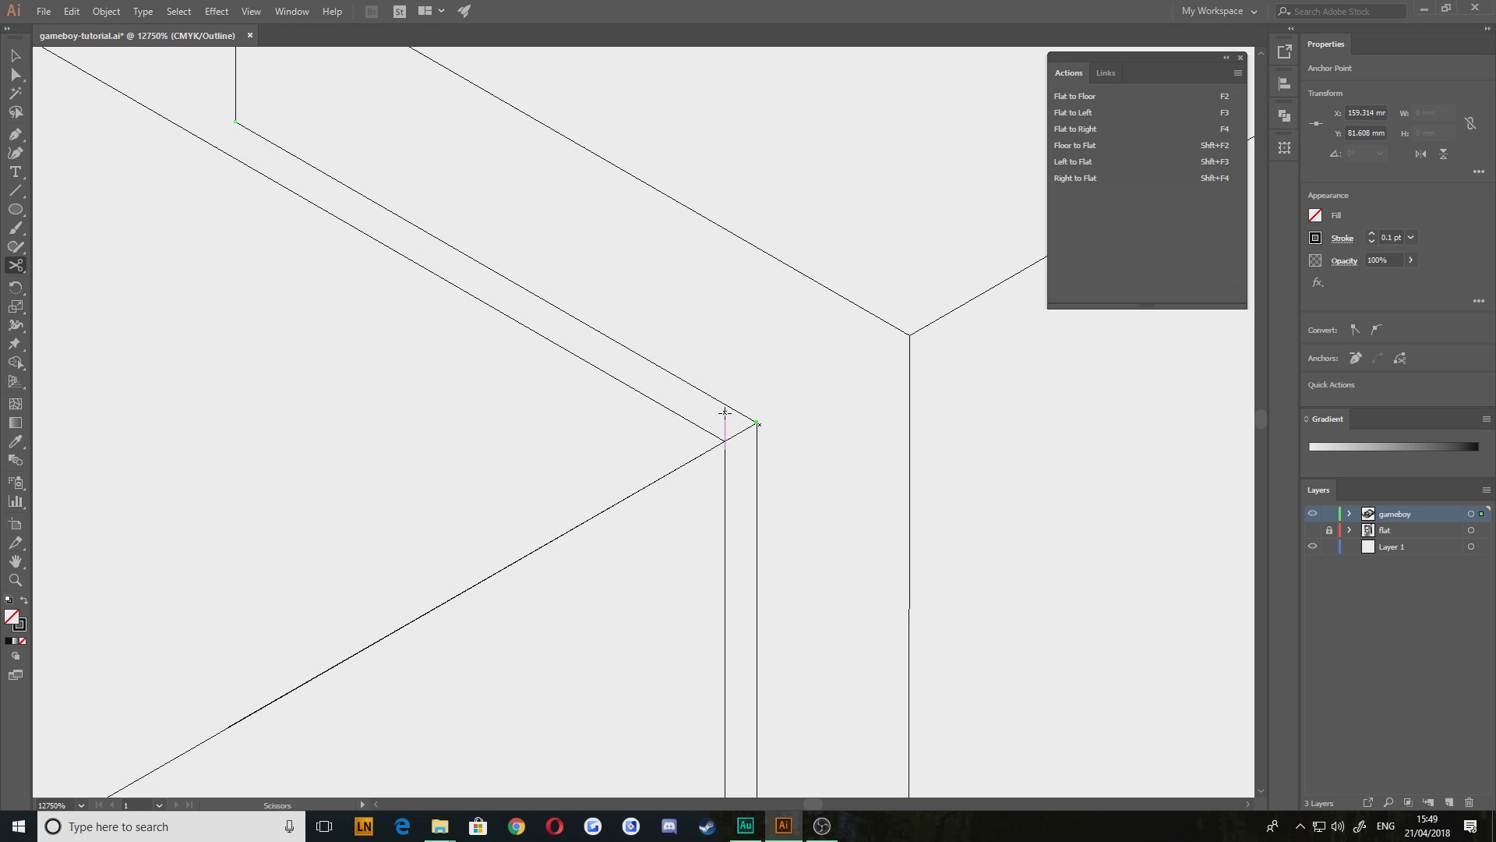
click(743, 435)
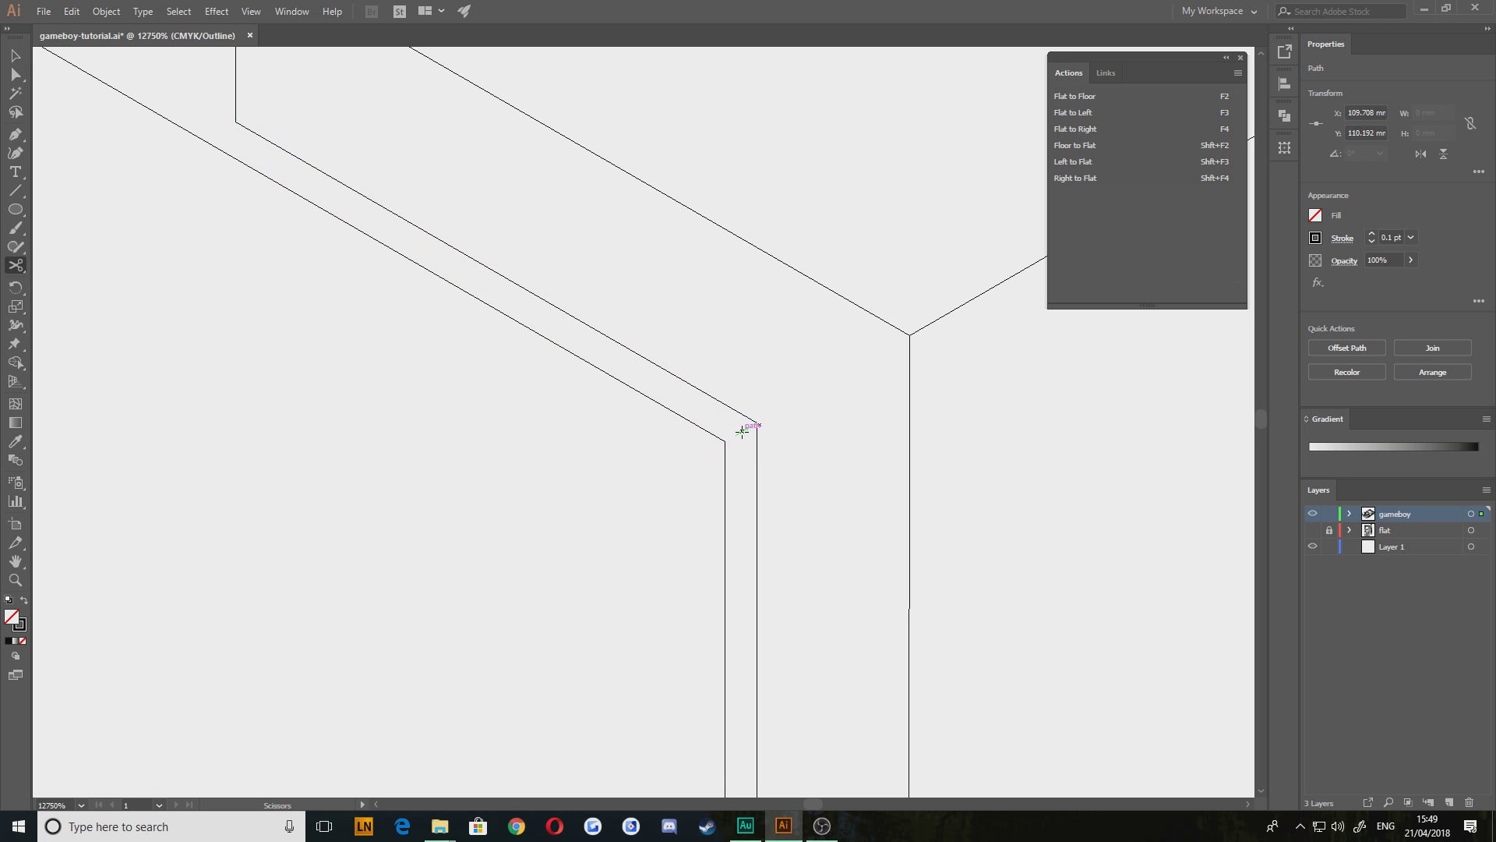
key(v)
click(749, 429)
key(Delete)
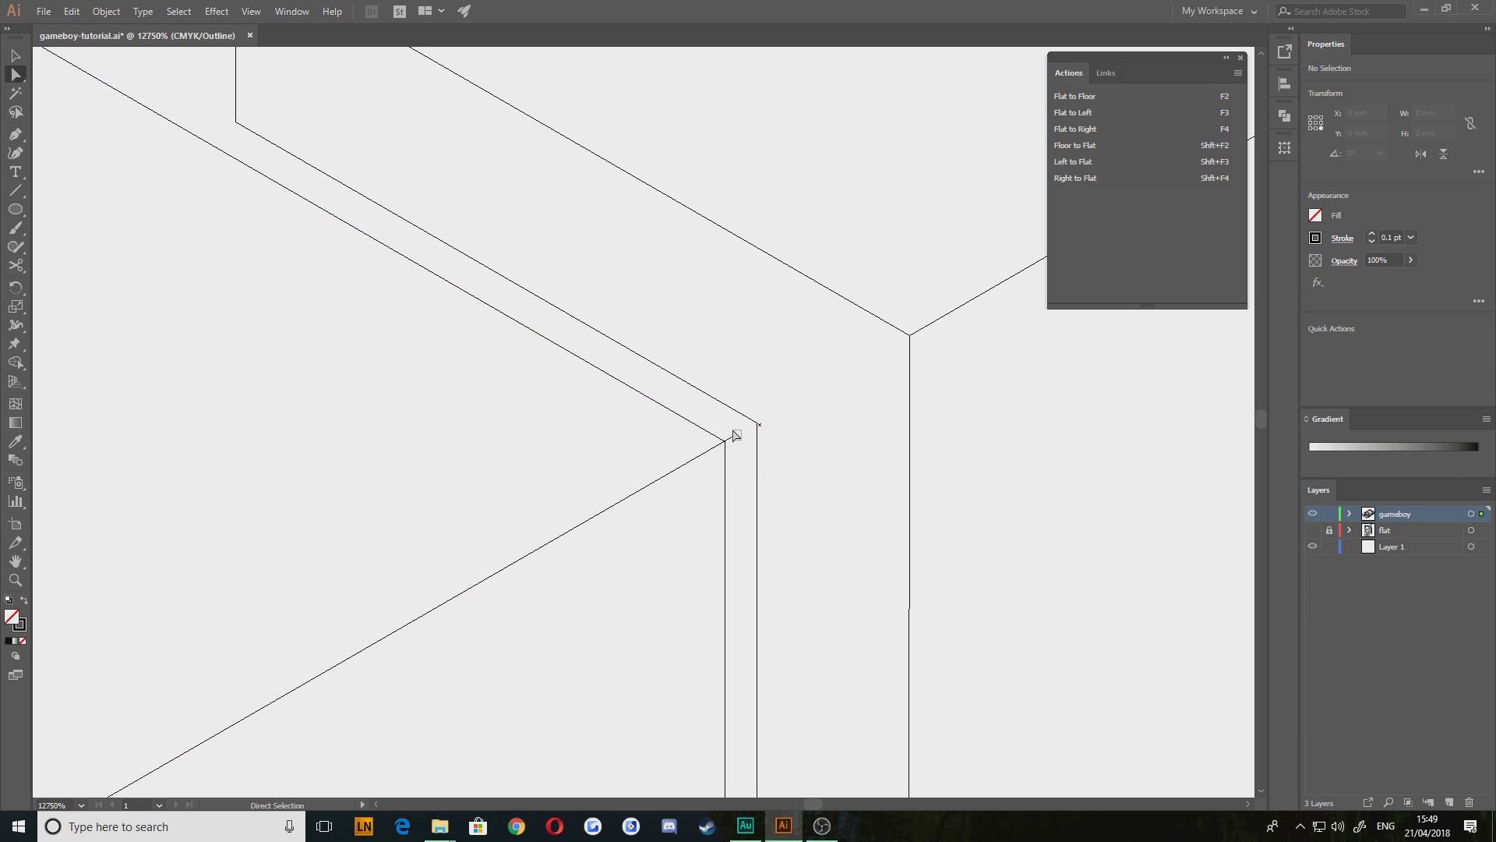
drag(733, 431, 725, 441)
click(872, 386)
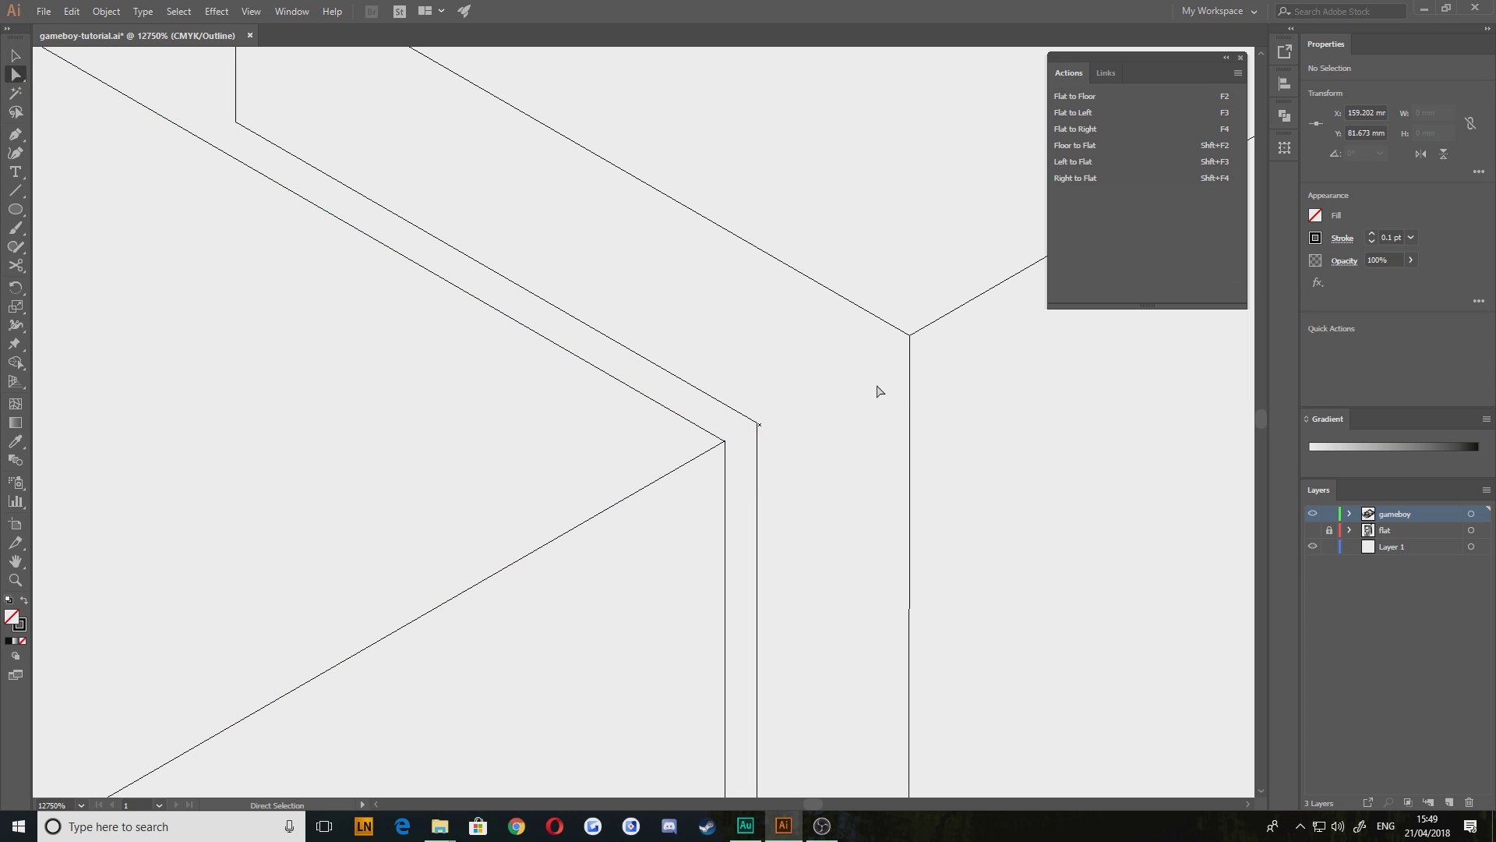
Delete the overlapping straight back-edge segments of the rounded end block and the adjoining OFF·ON panel
scroll(1009, 491, down, 5)
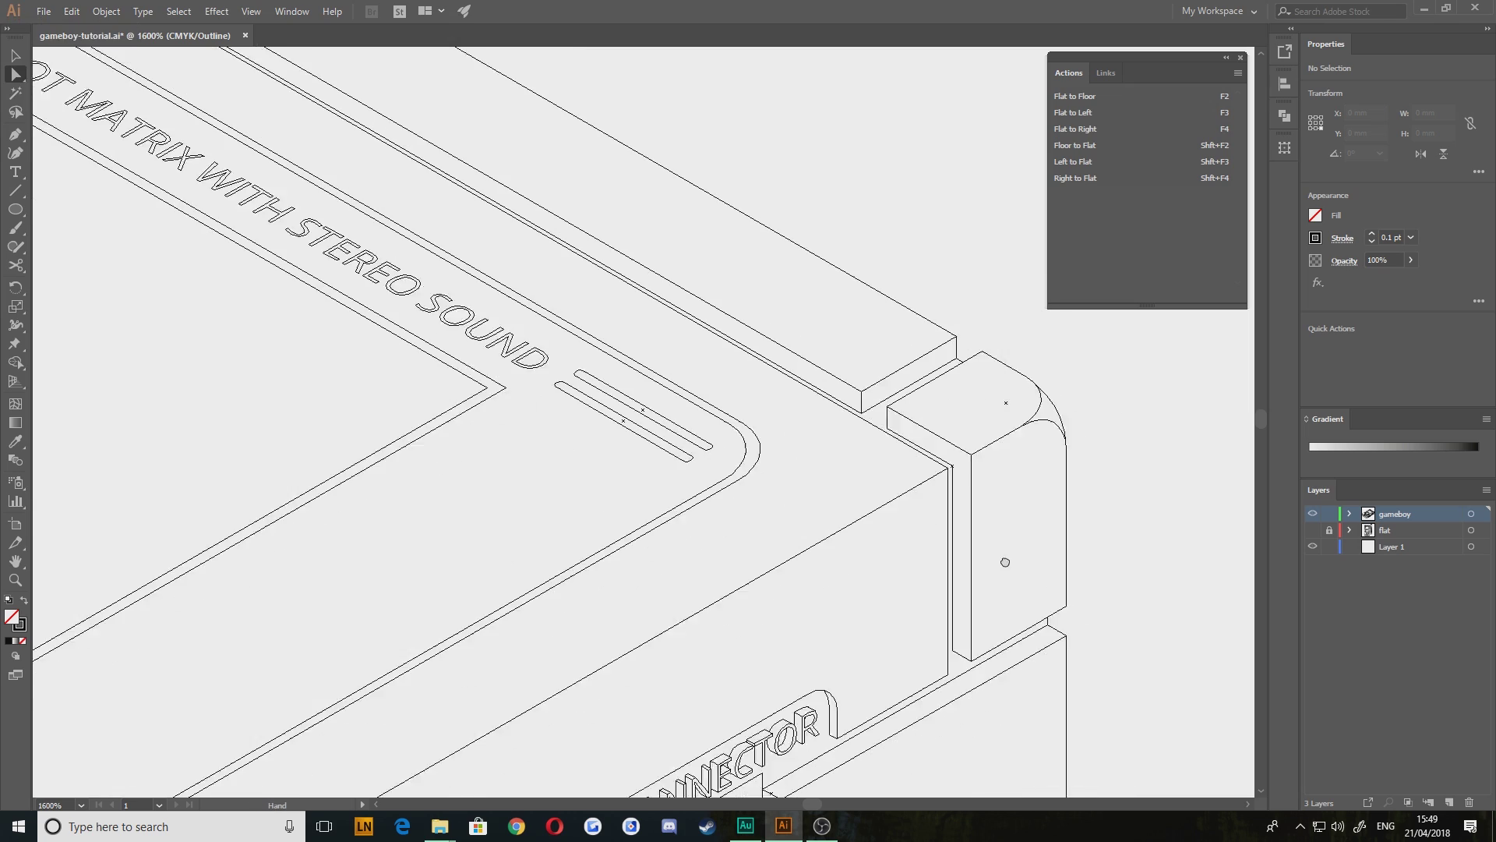
drag(1005, 562, 936, 535)
drag(707, 335, 923, 468)
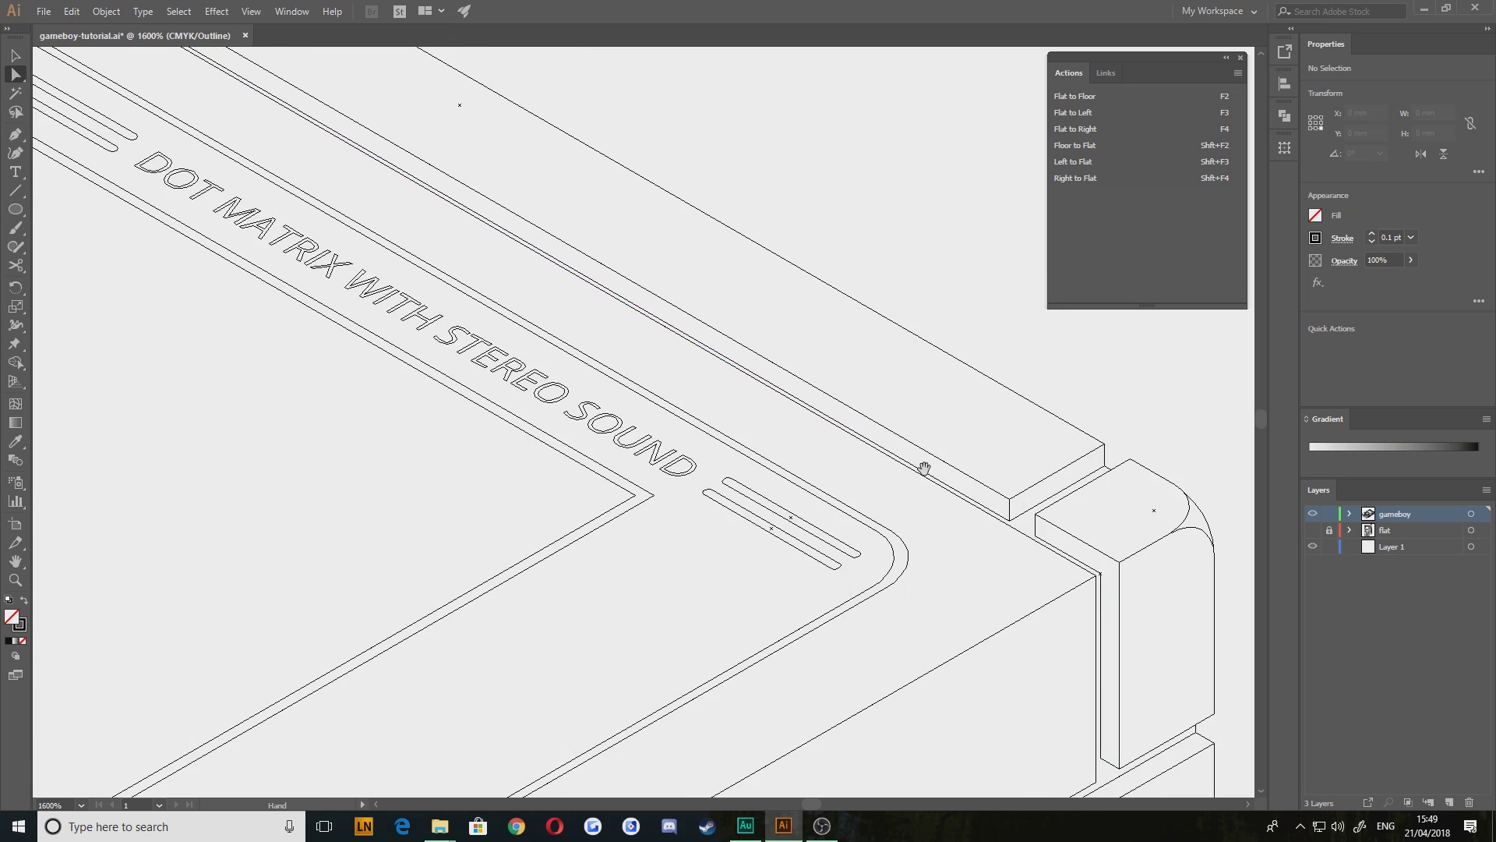
drag(573, 313, 946, 591)
drag(561, 364, 784, 501)
drag(586, 436, 679, 513)
scroll(603, 451, up, 1)
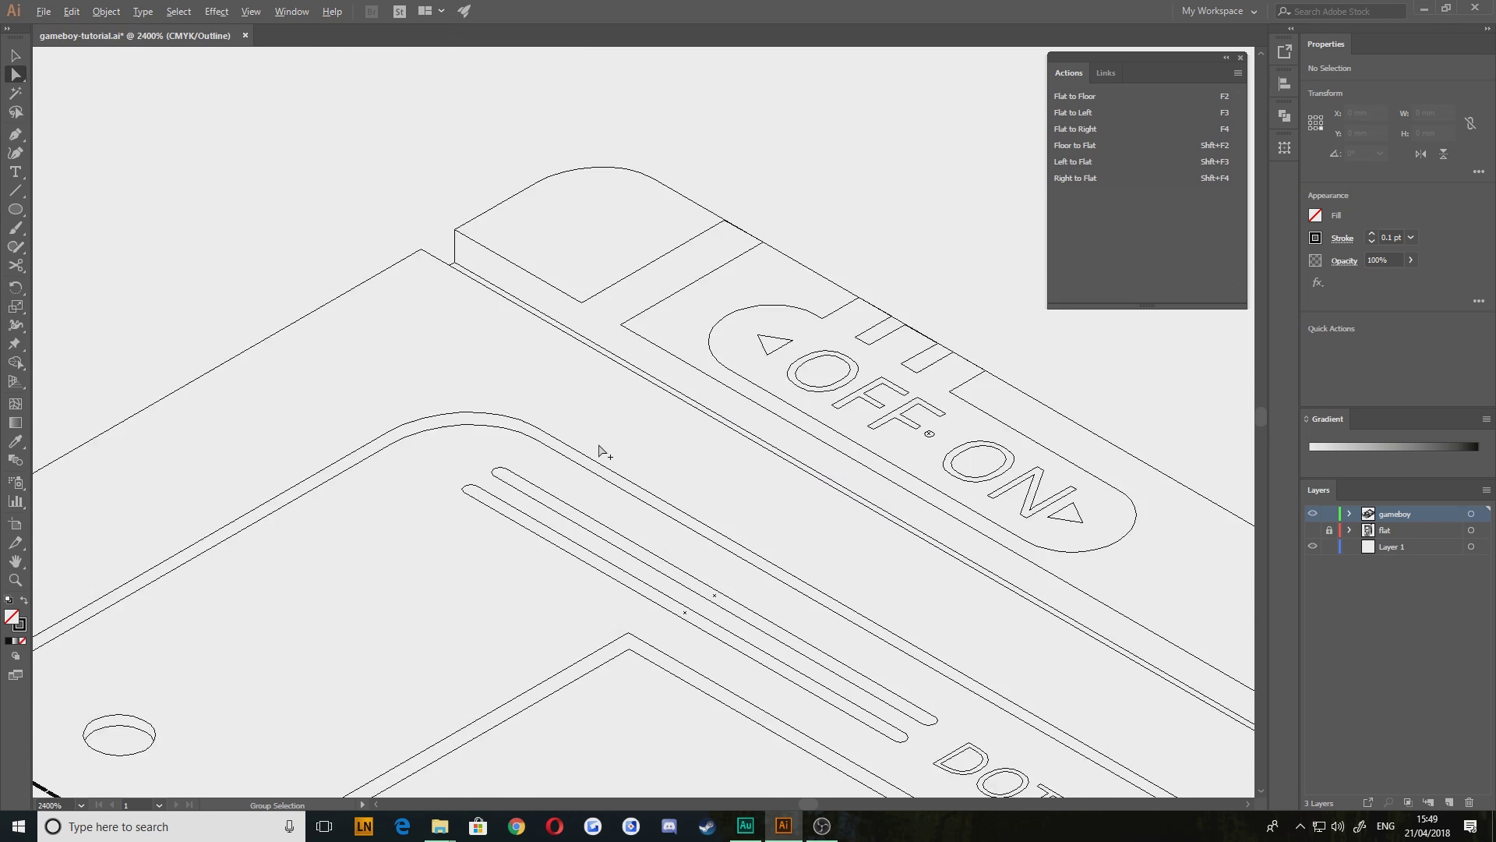
scroll(602, 451, up, 2)
drag(569, 361, 601, 454)
drag(637, 297, 605, 537)
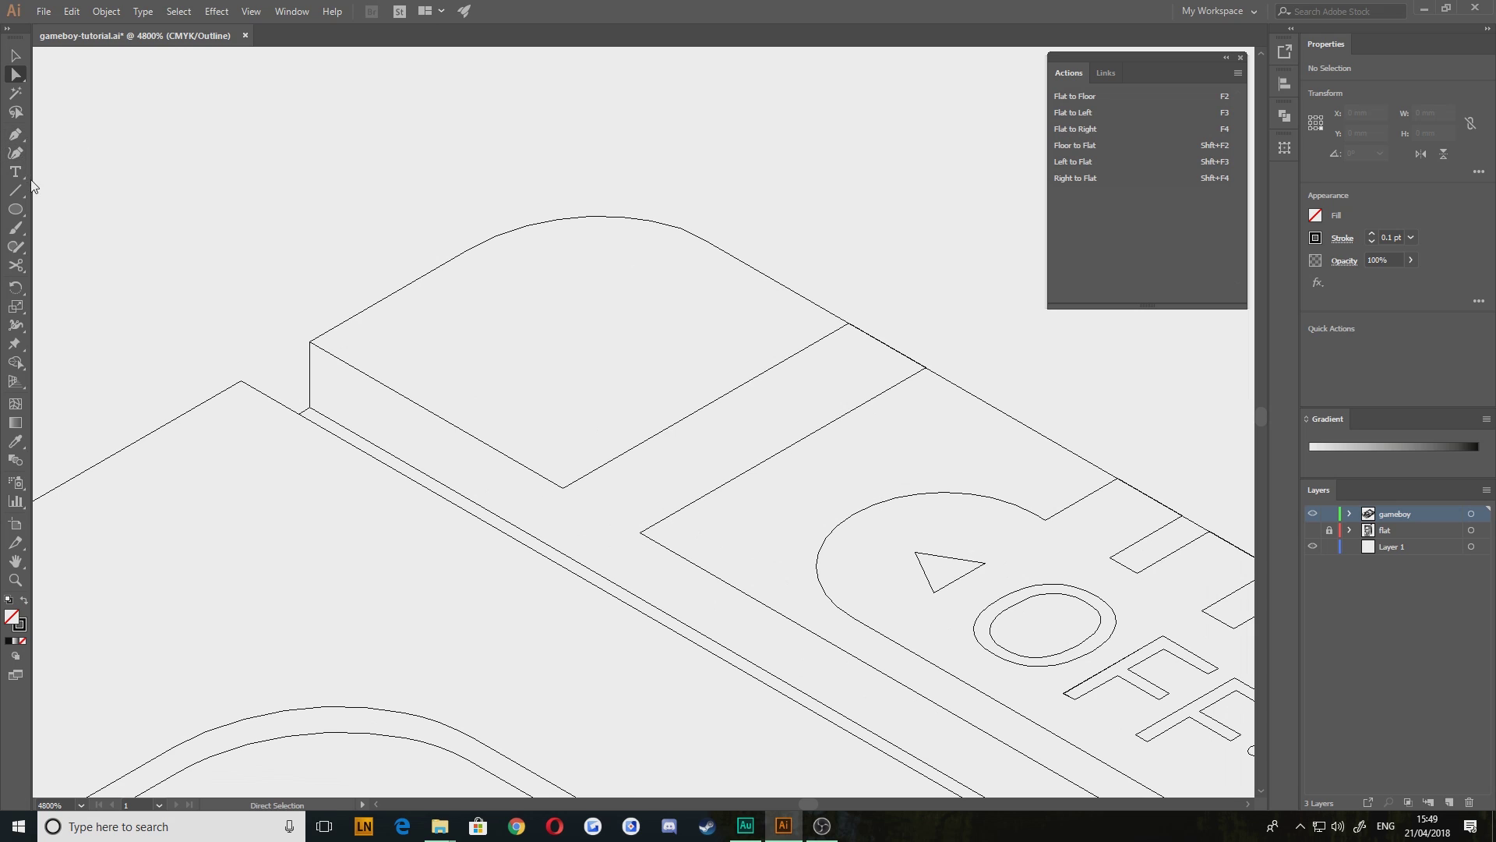
click(888, 337)
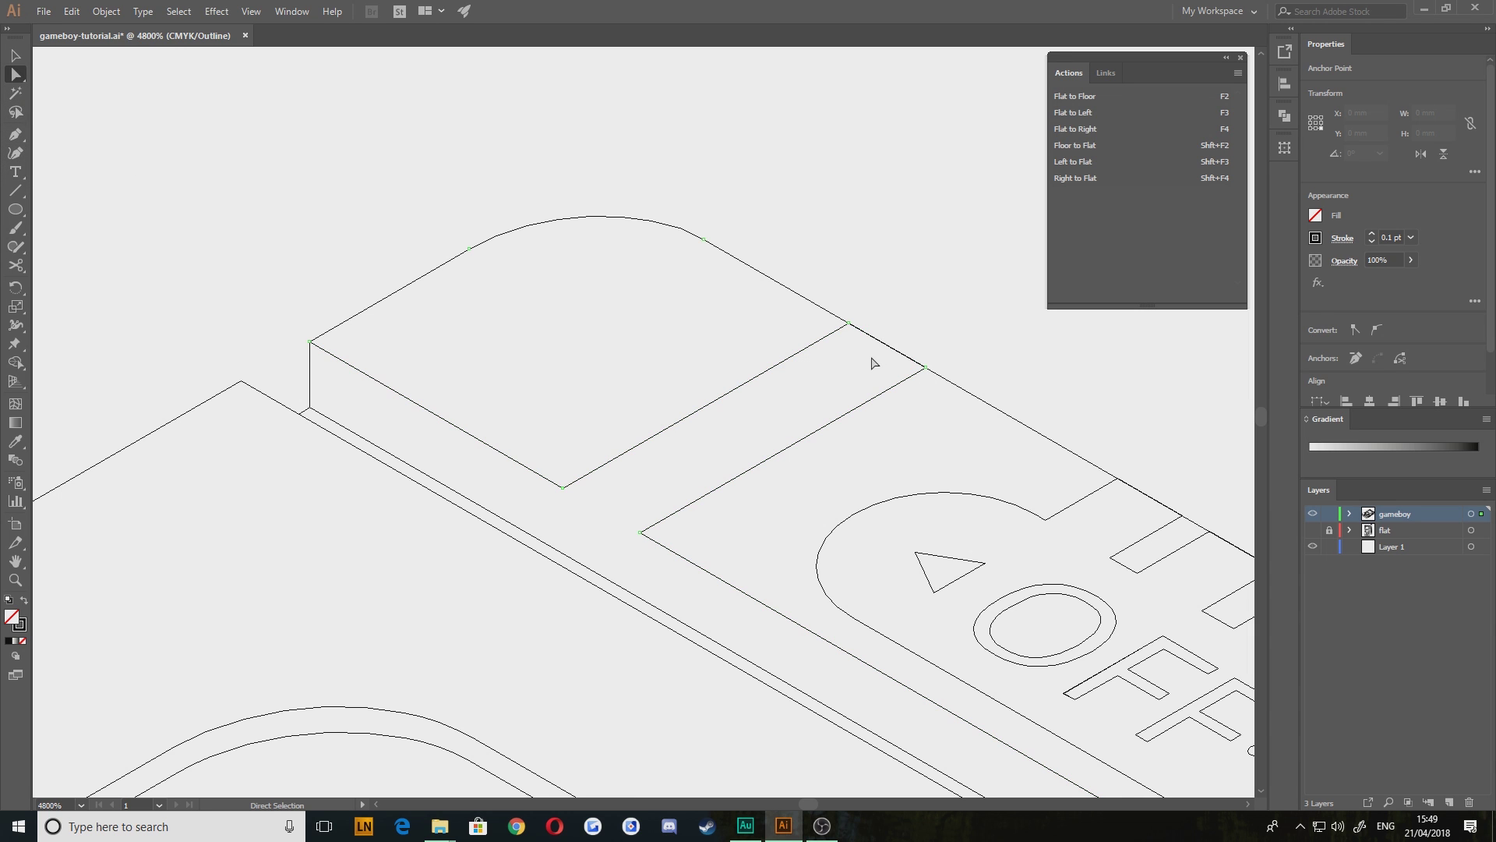
key(Delete)
click(751, 207)
Close the rounded end block's back edge with a Pen line from the curve's end to the block's far corner
drag(496, 261, 26, 189)
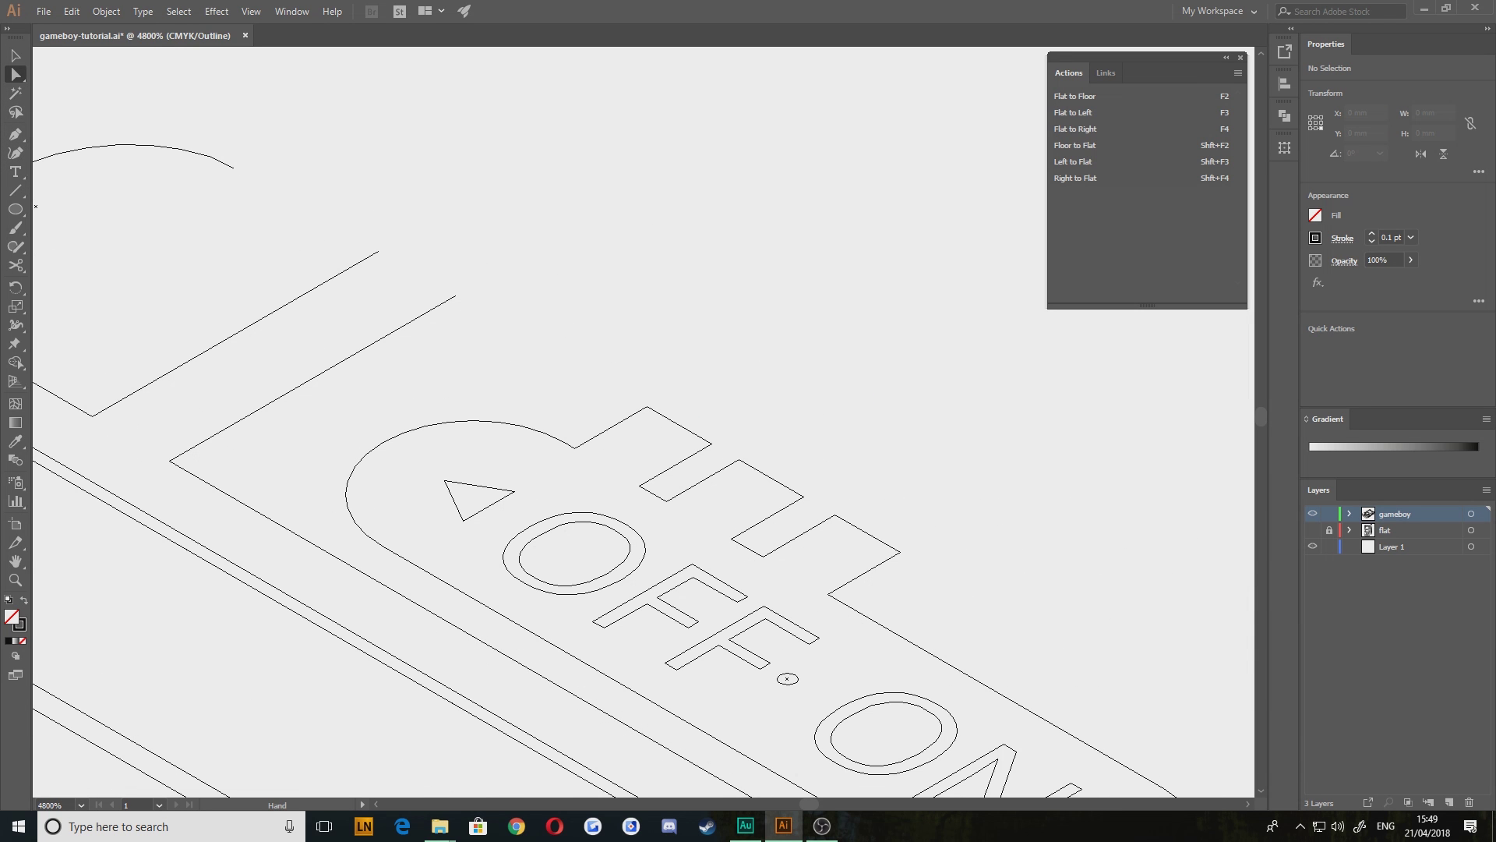
click(235, 167)
click(378, 251)
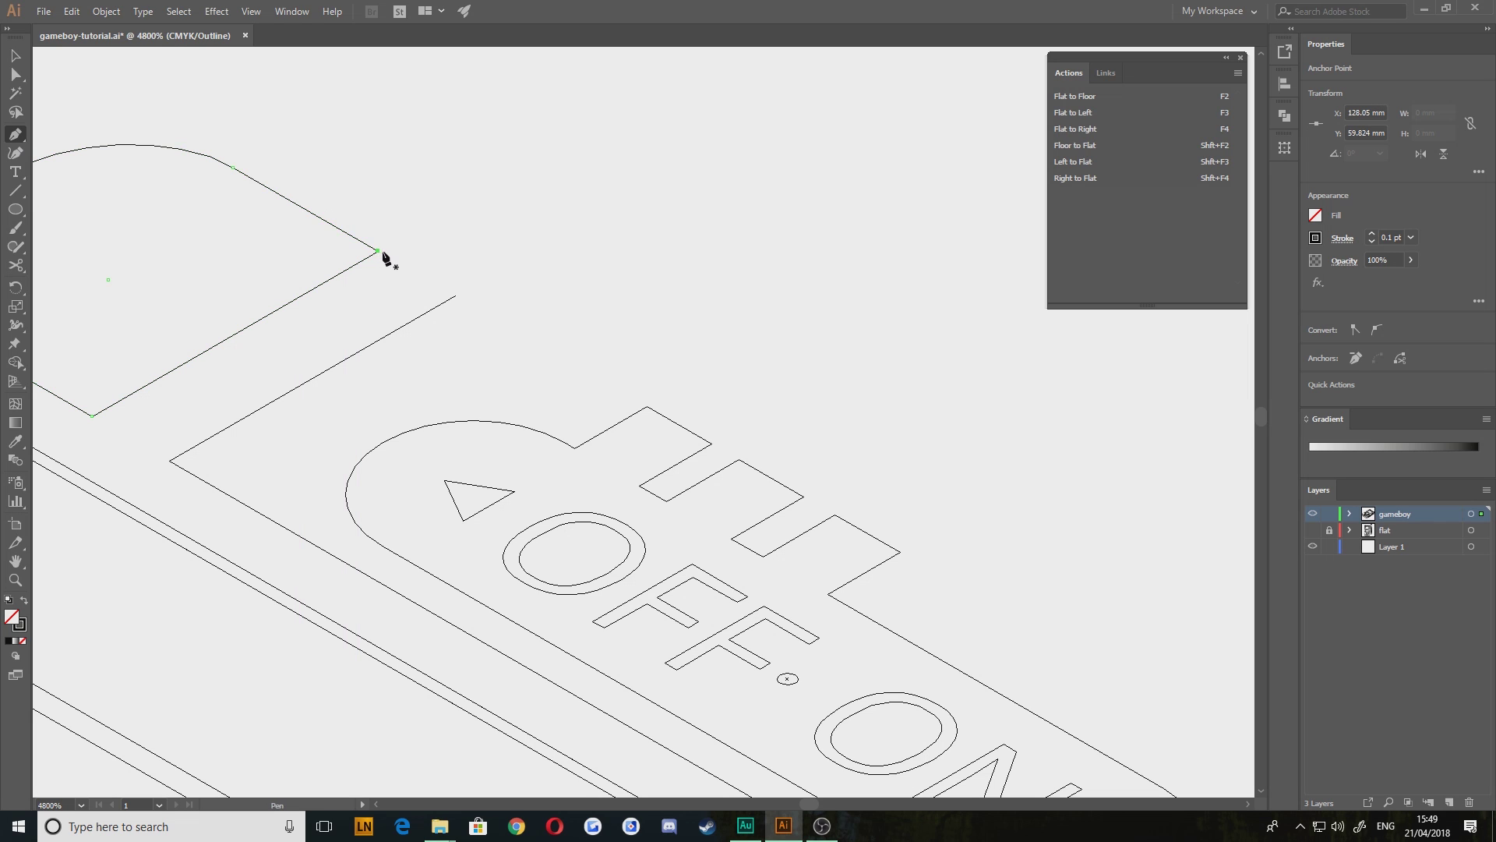
click(446, 243)
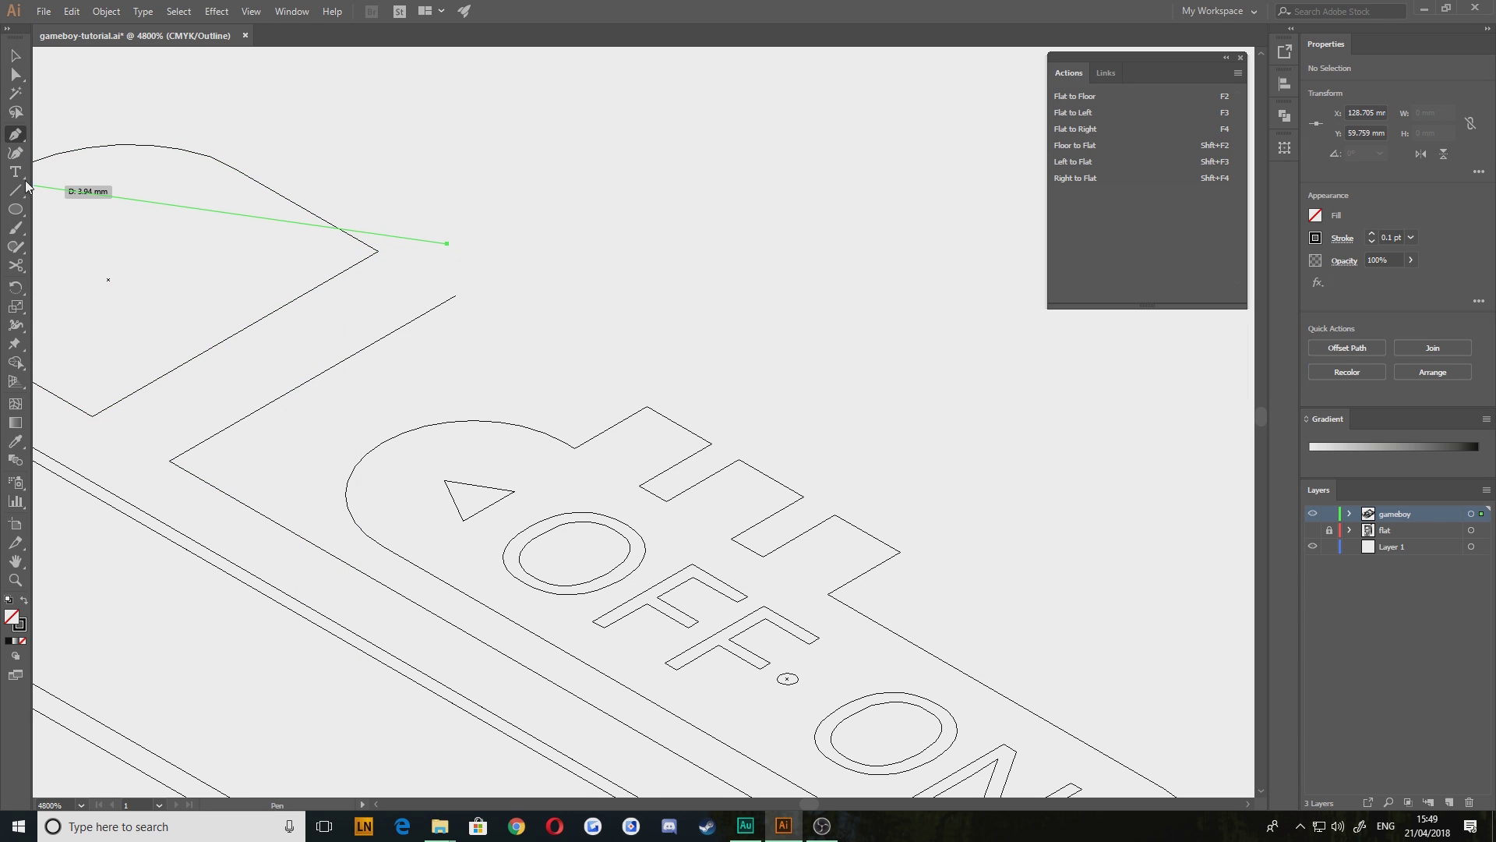
key(ctrl+z)
Draw the OFF·ON panel's back edge with the Pen from its rear corner to the first notch's near corner
click(455, 295)
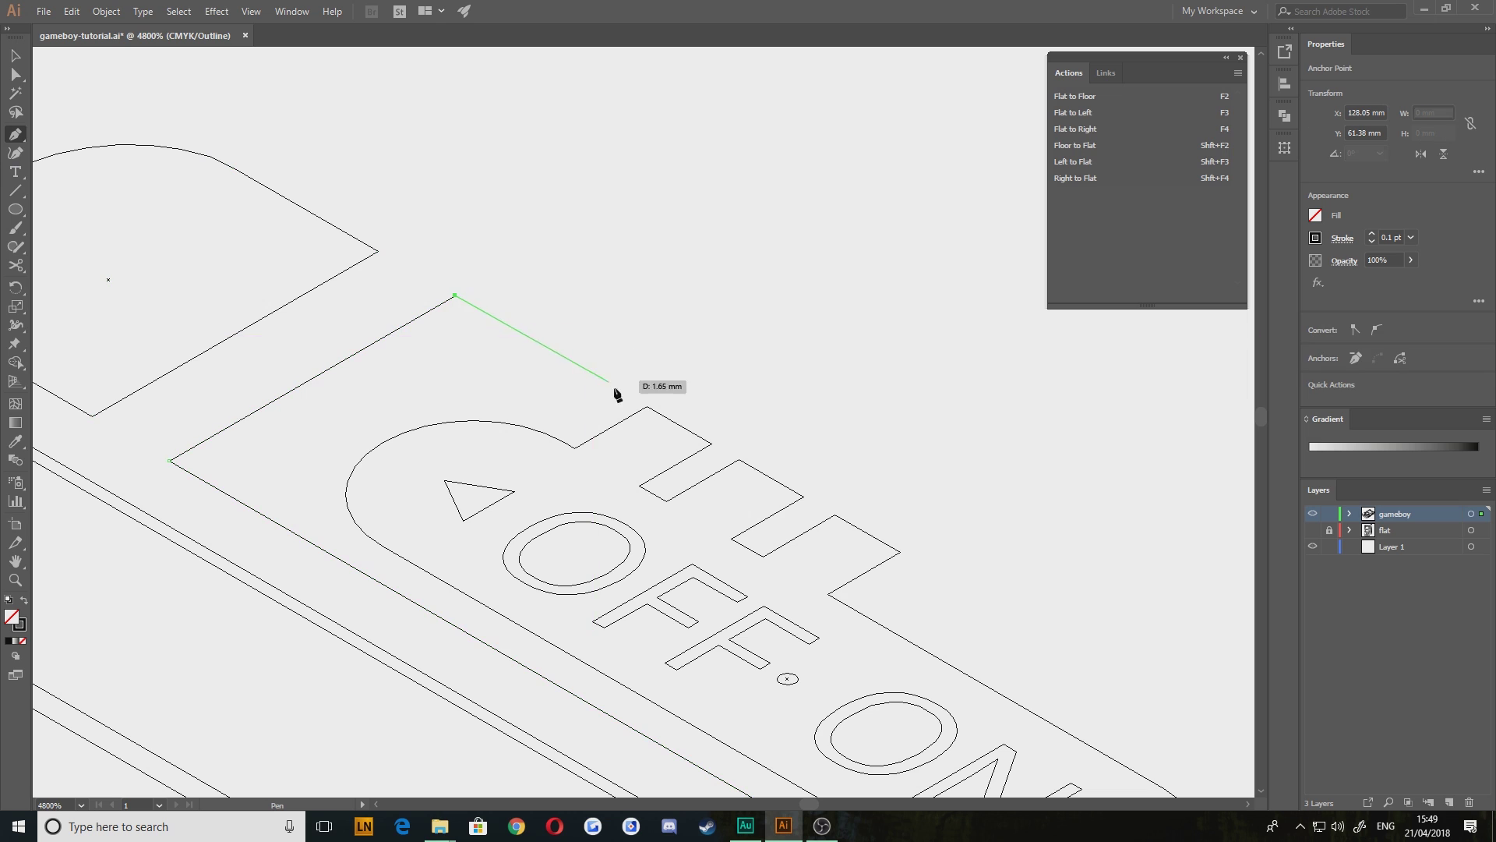
click(648, 406)
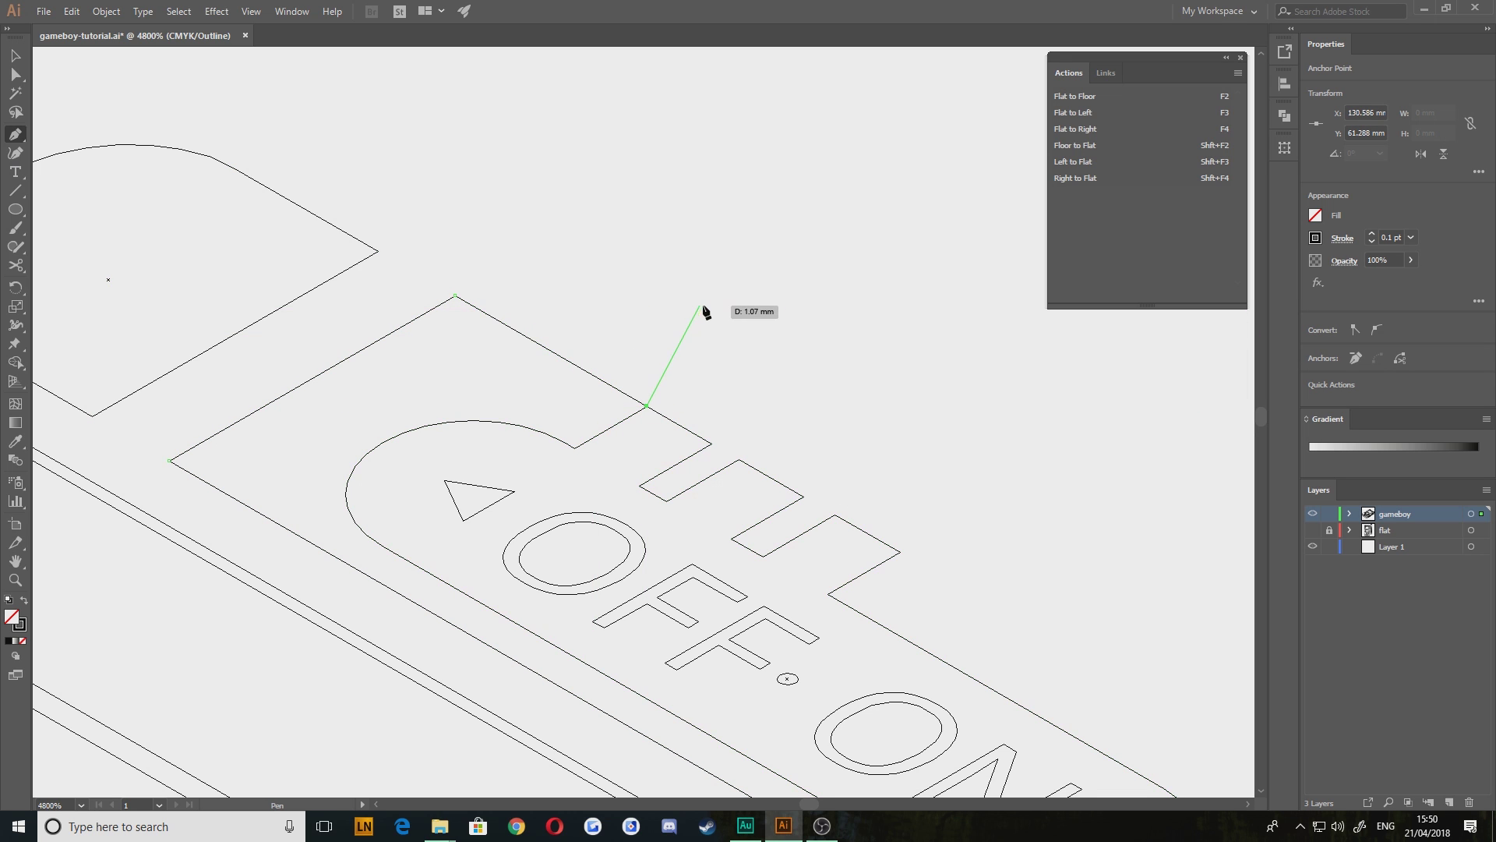
key(v)
drag(771, 484, 514, 270)
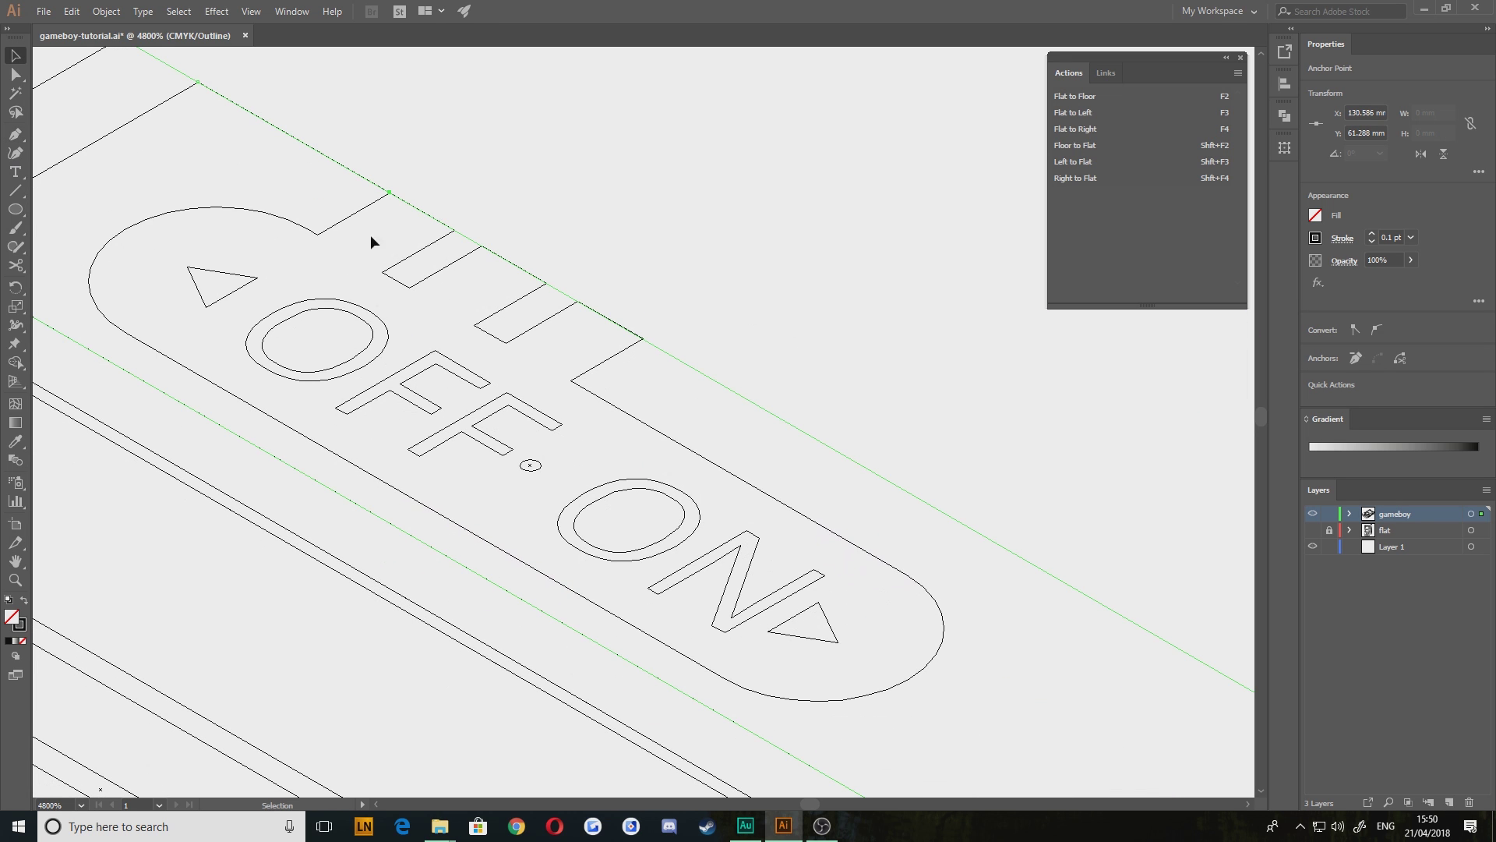
scroll(503, 296, down, 2)
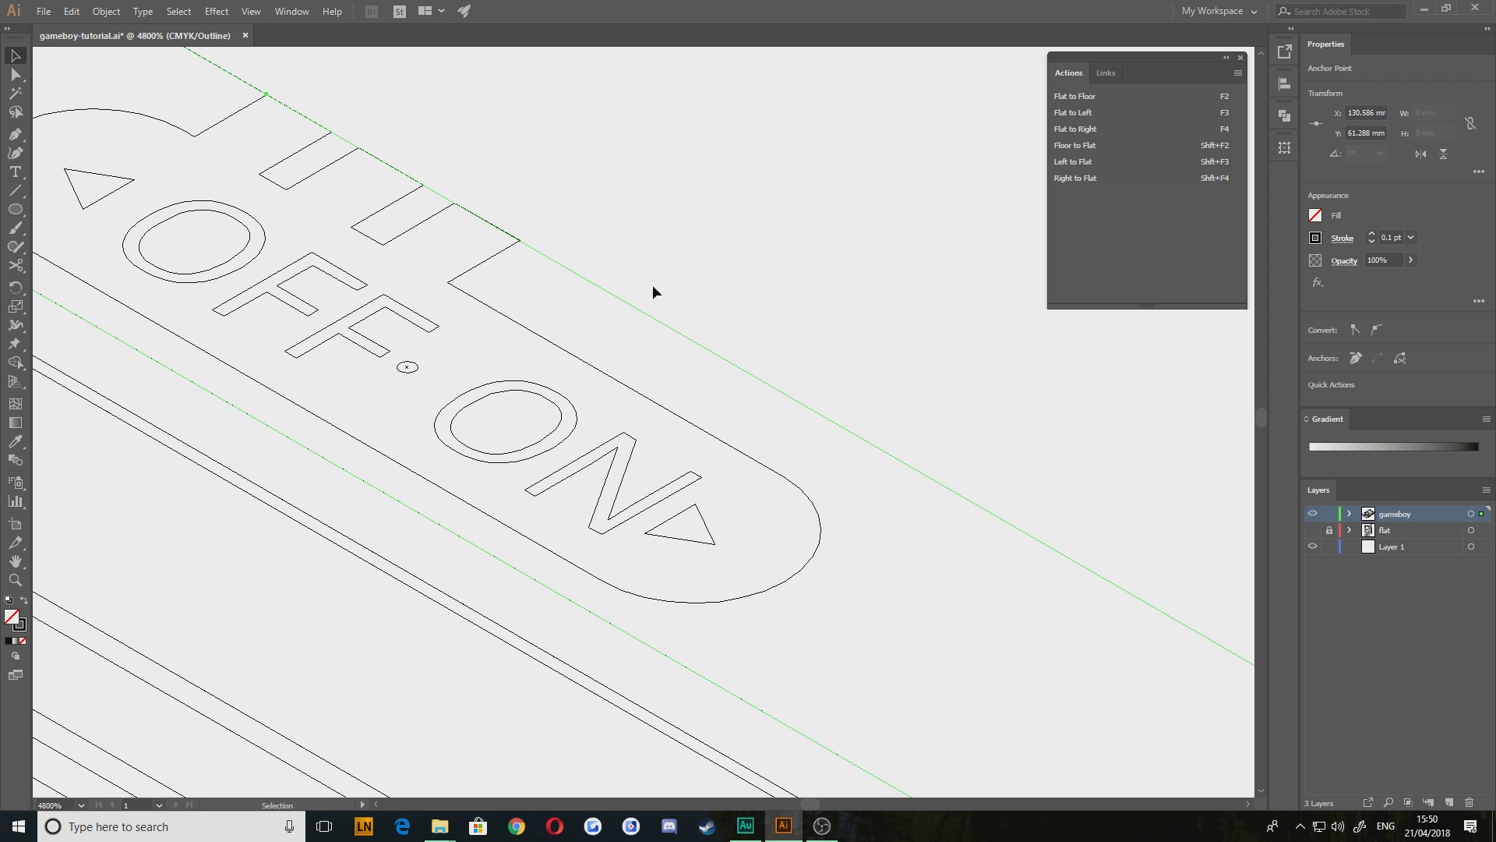
click(633, 413)
drag(552, 441, 452, 385)
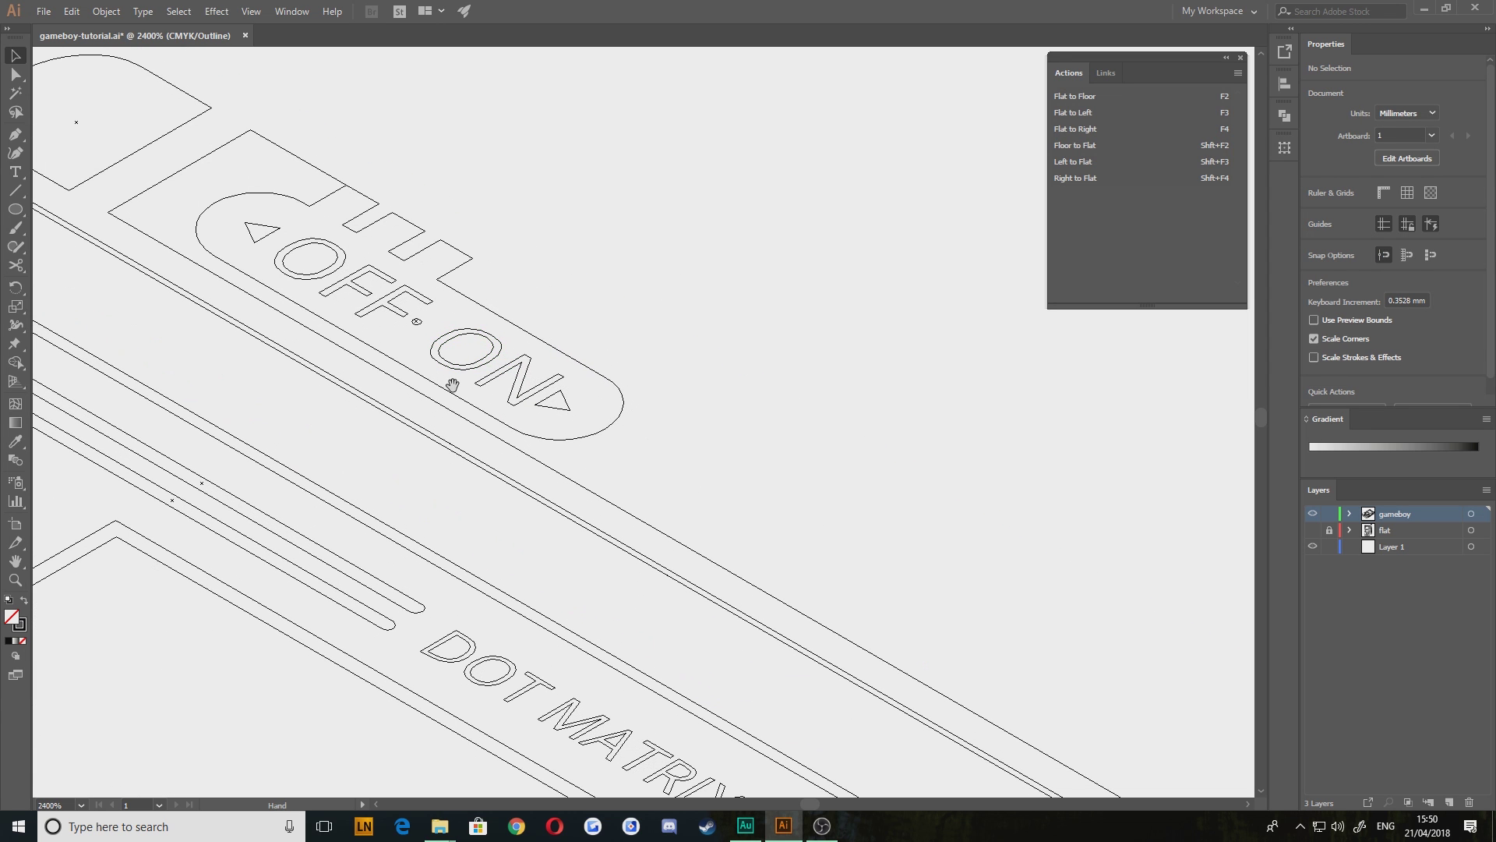
Continue the panel's back edge with a Pen line from the last notch's outer corner to the long bar's far end corner
click(16, 139)
click(473, 258)
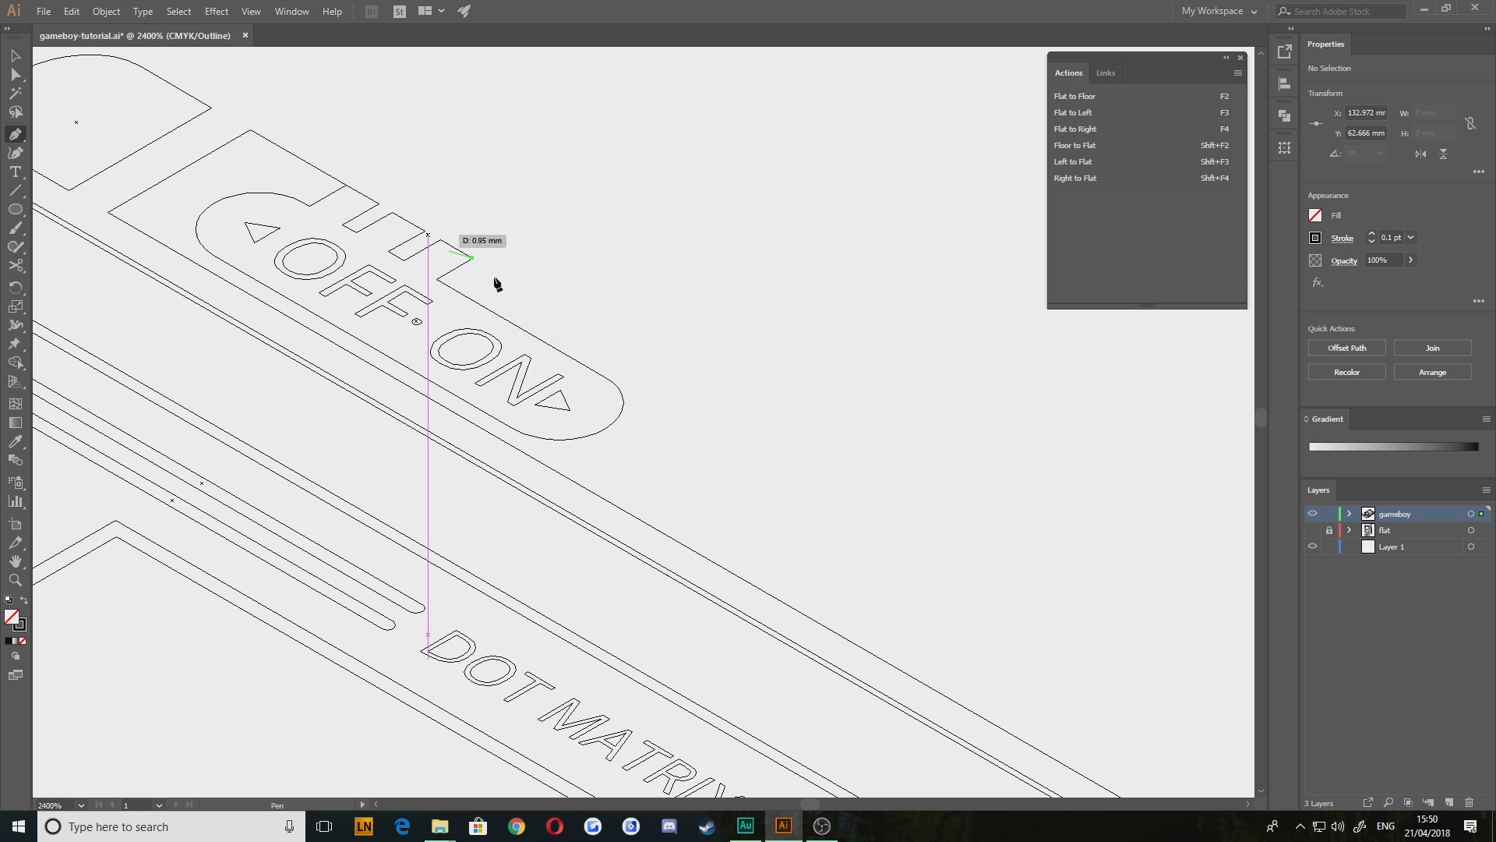
drag(1050, 564, 467, 257)
drag(1144, 677, 781, 467)
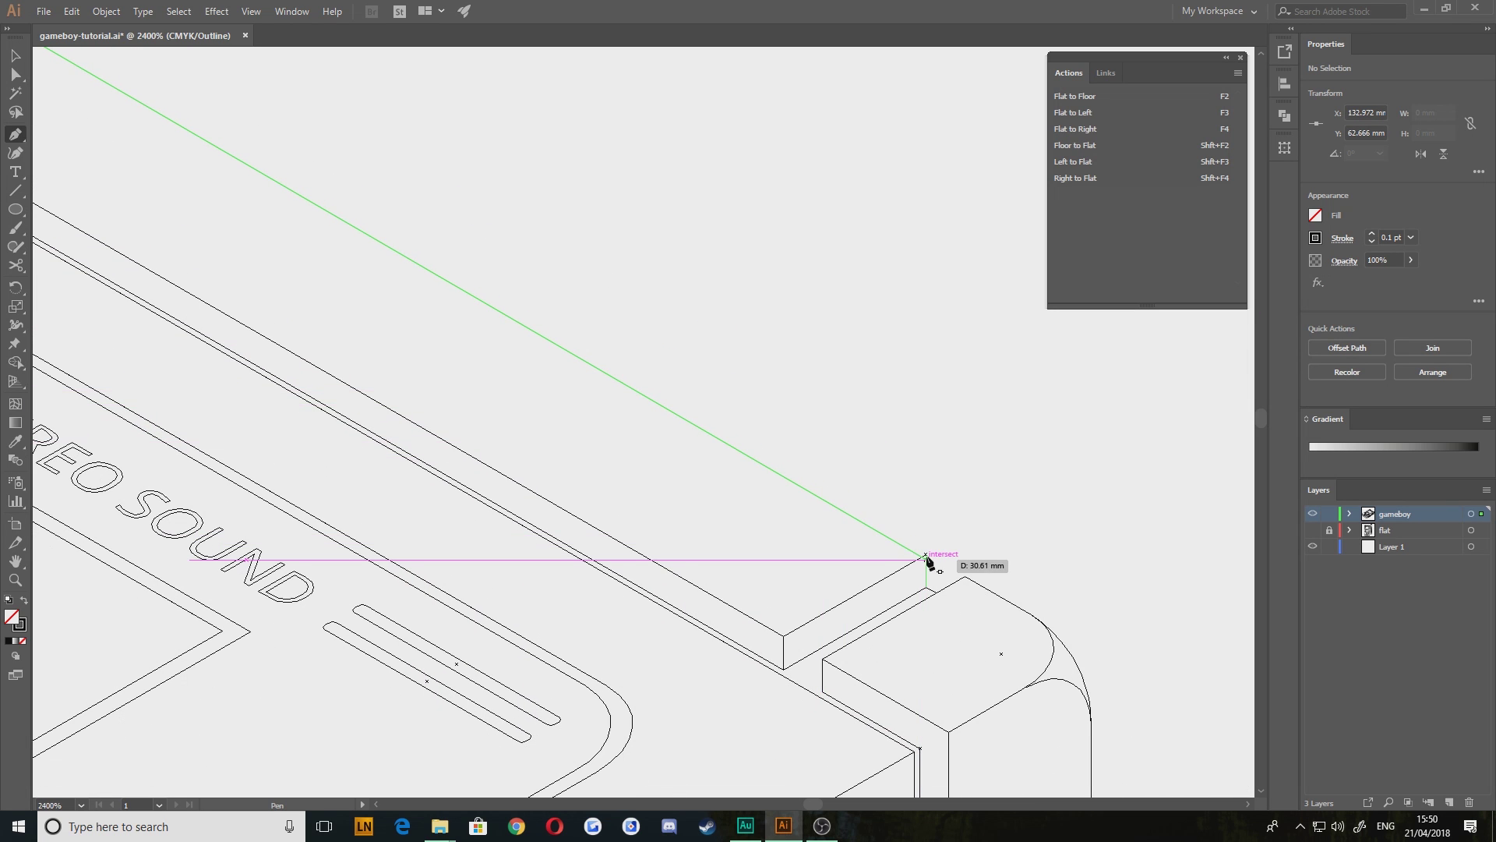
click(922, 545)
key(v)
Draw a vertical Pen line from the rounded end block's front corner beside the groove down to the base line
drag(74, 204, 896, 499)
drag(184, 191, 591, 485)
scroll(605, 452, up, 2)
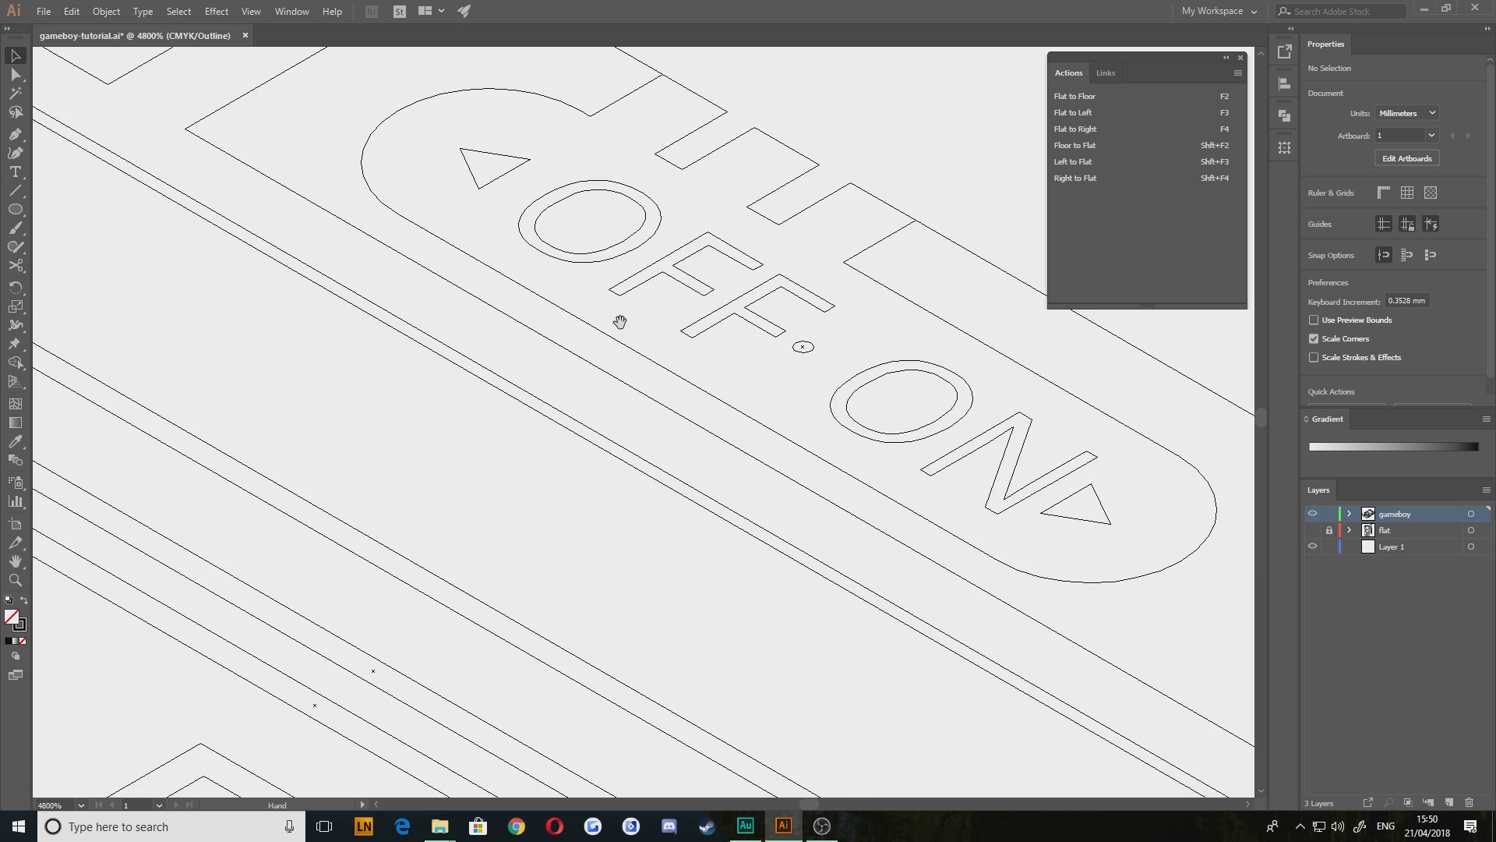
drag(617, 335, 573, 510)
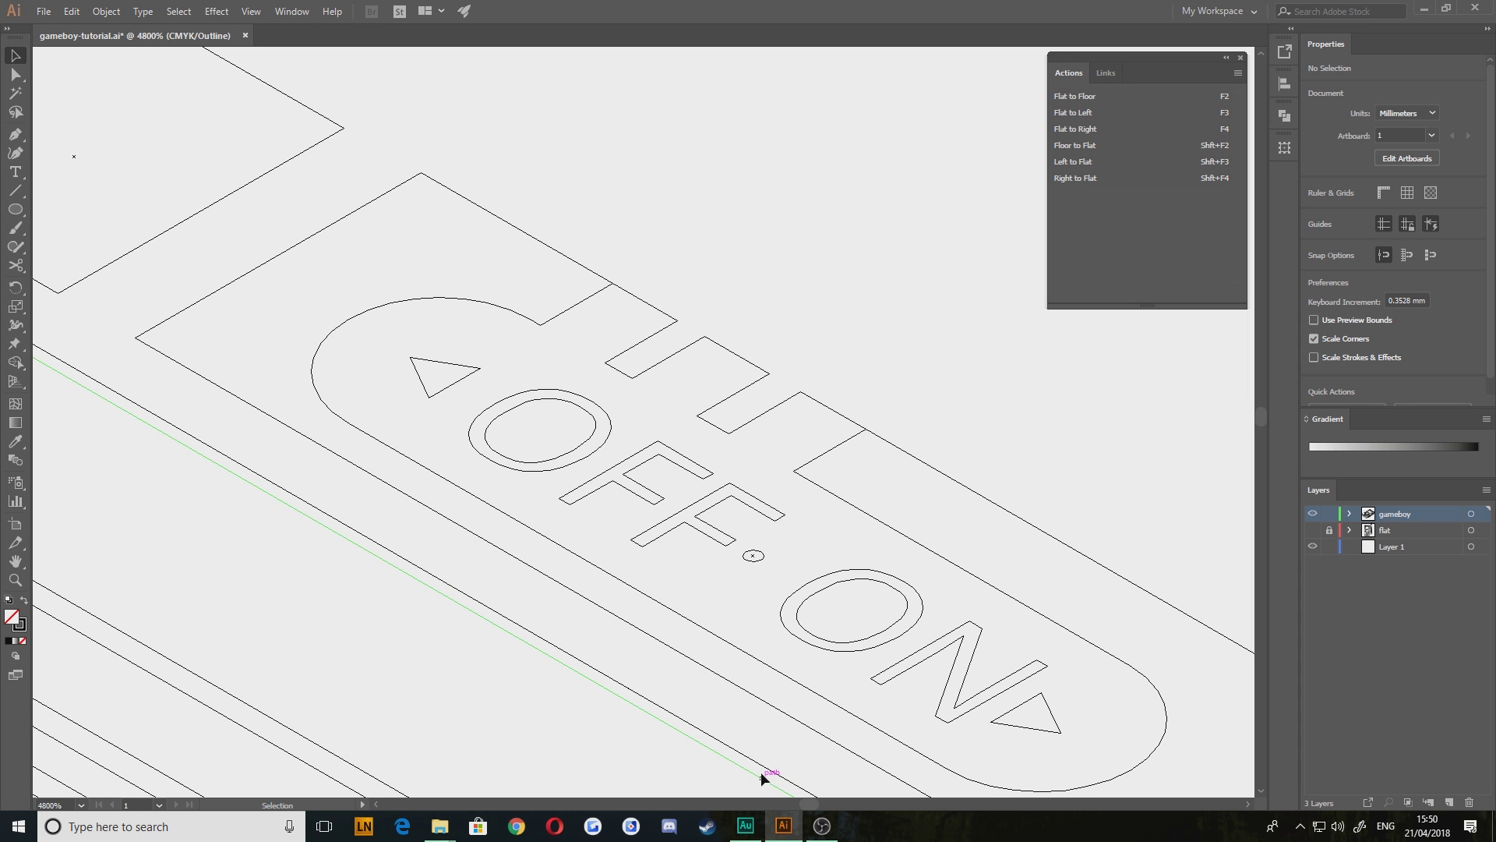
drag(426, 350, 570, 468)
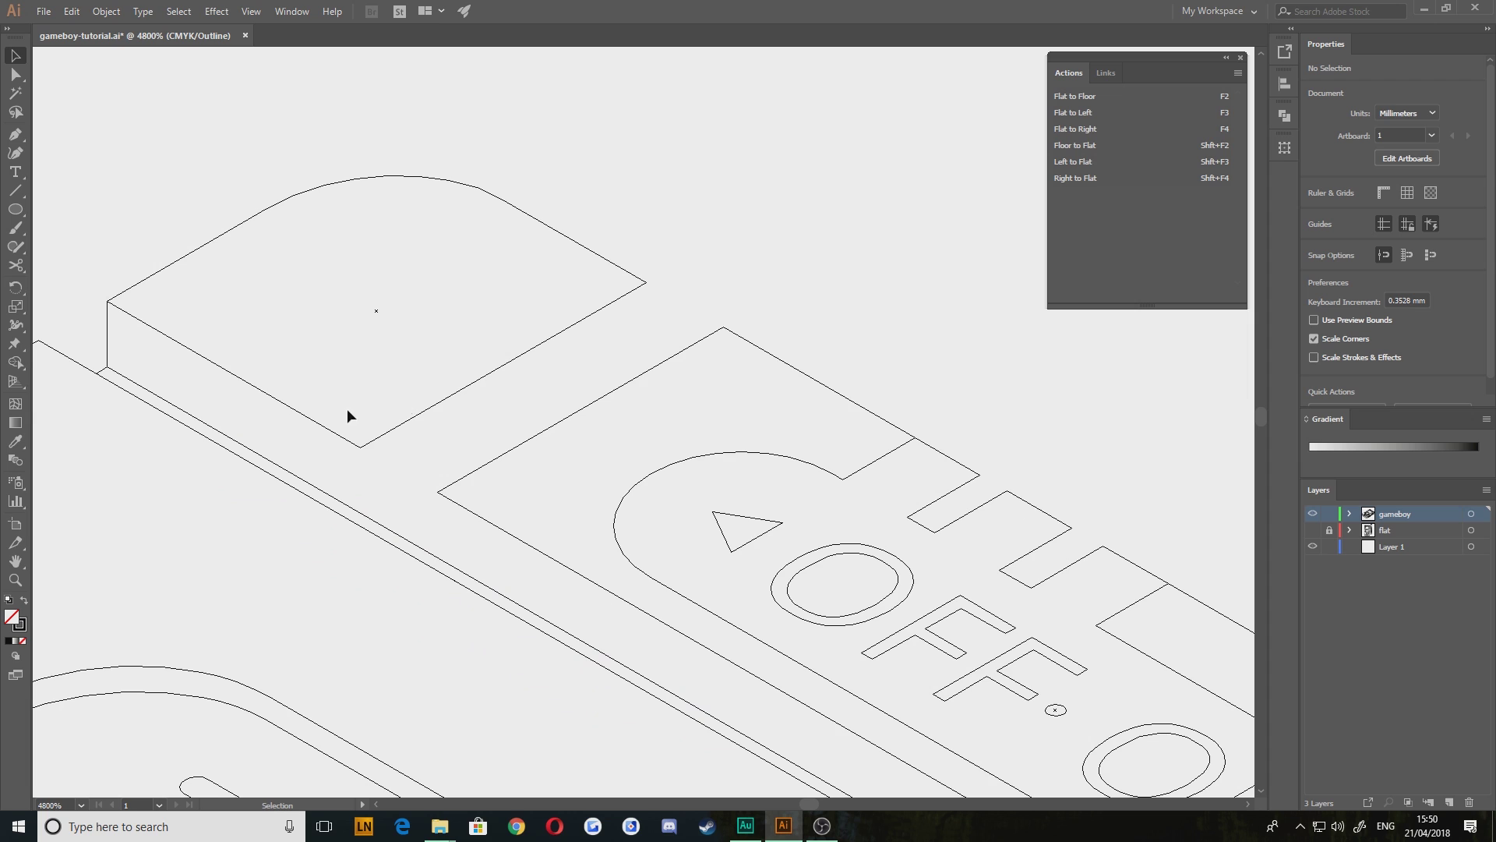
drag(281, 510, 387, 472)
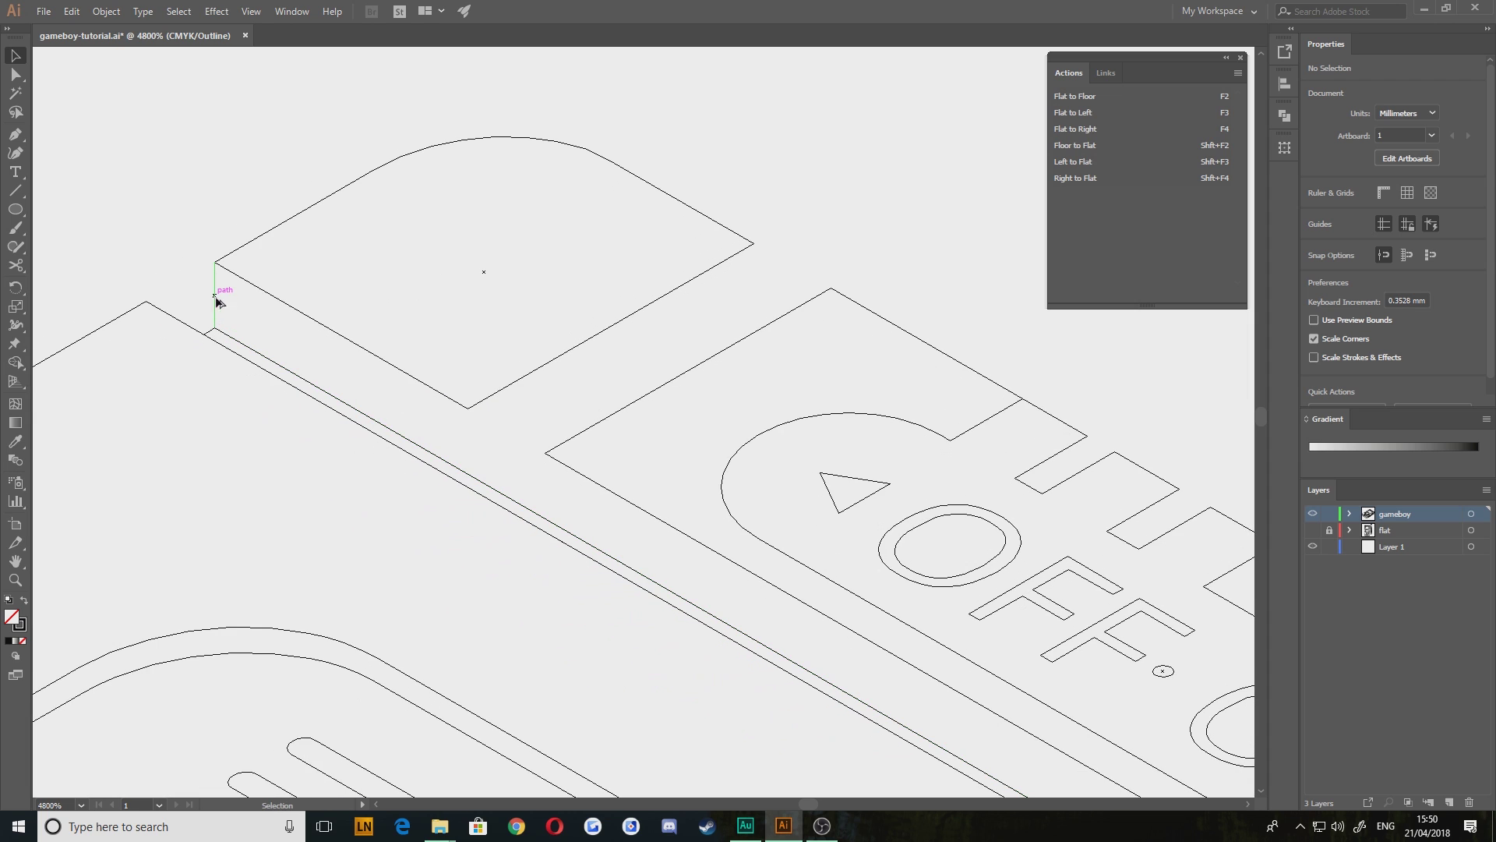
drag(216, 300, 485, 451)
click(10, 139)
key(Delete)
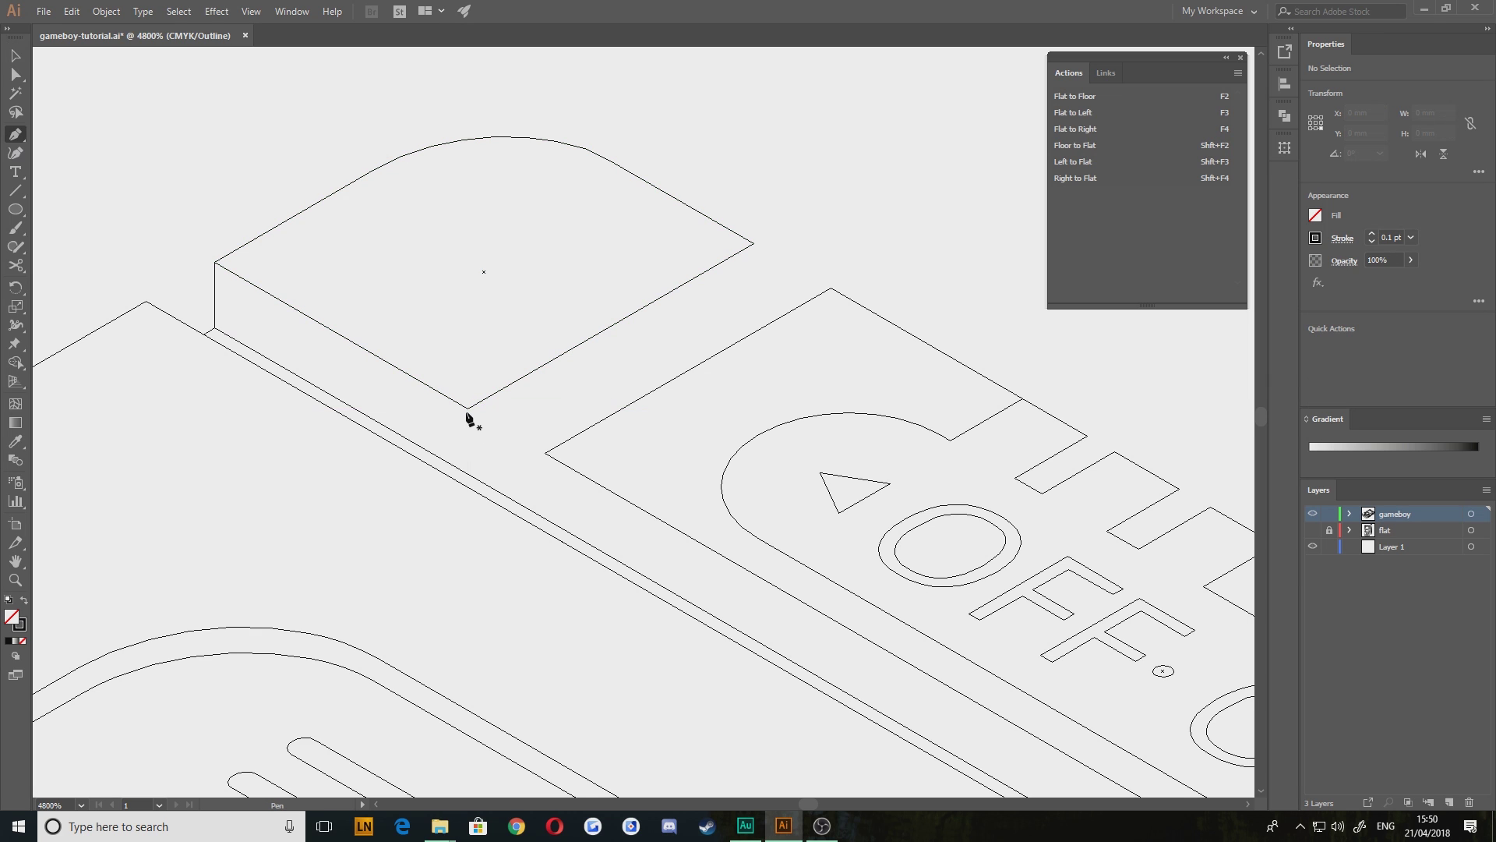
click(467, 408)
click(468, 471)
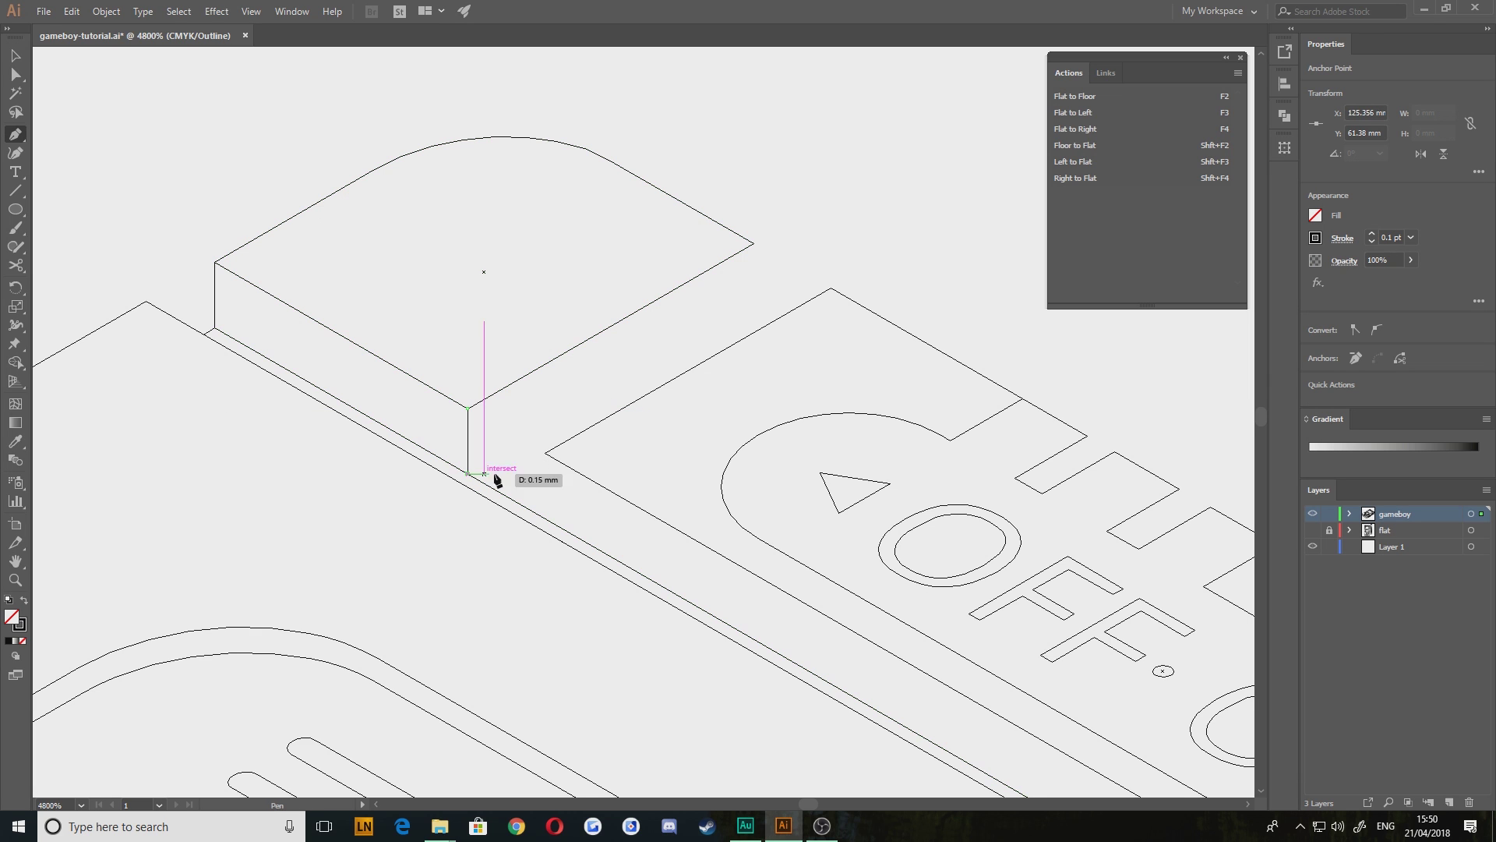
key(v)
click(562, 427)
Draw a vertical Pen line from the OFF·ON panel's nearest corner across the groove down to the base line
drag(572, 534, 541, 461)
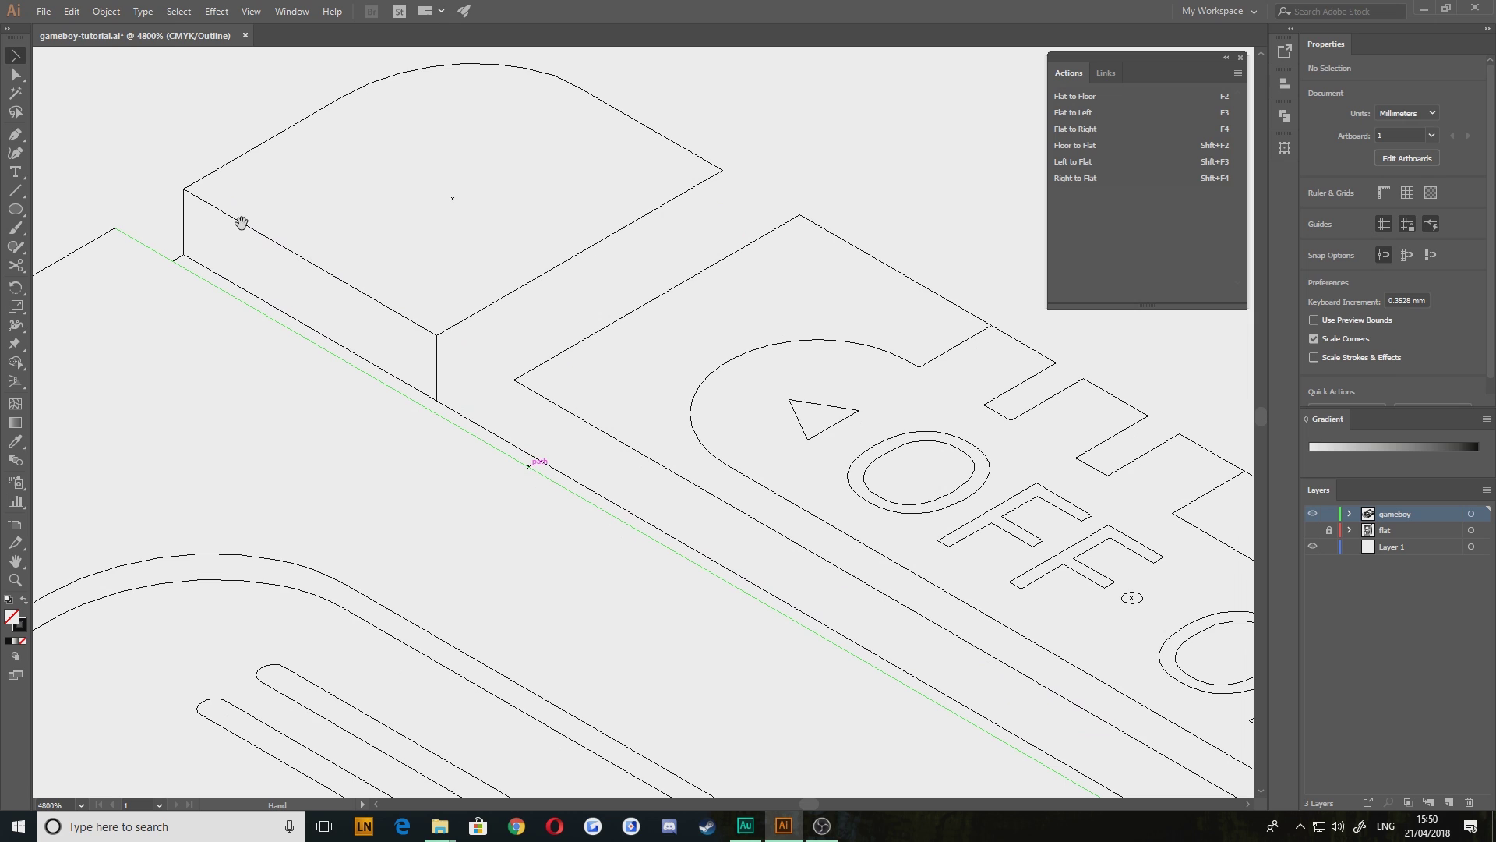
click(17, 136)
click(514, 380)
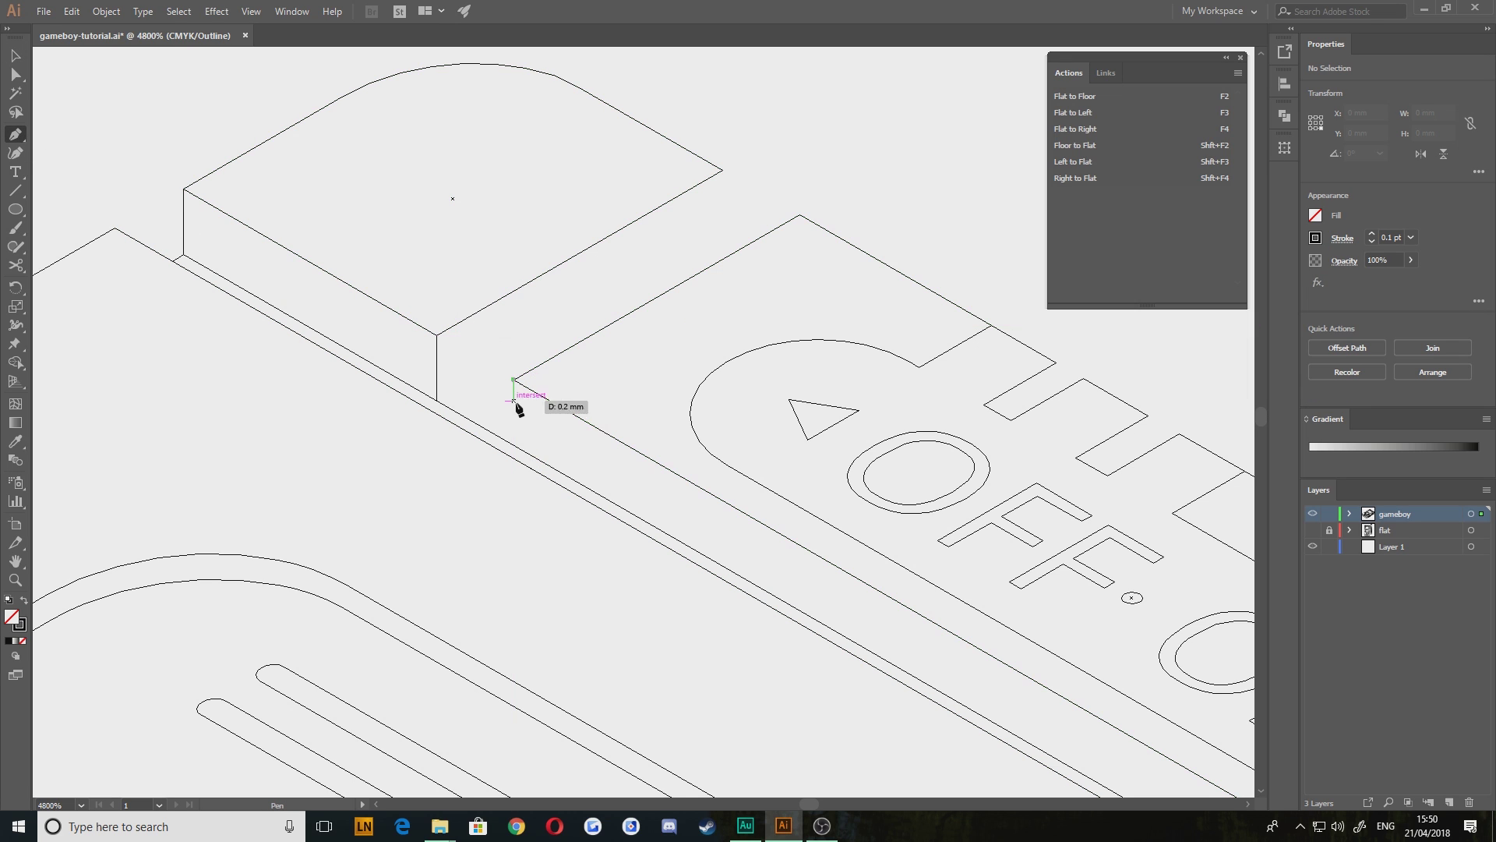
click(514, 445)
key(v)
click(480, 374)
Draw a vertical Pen line down from the end block's rear corner, extending past the OFF·ON panel's facing edge
key(p)
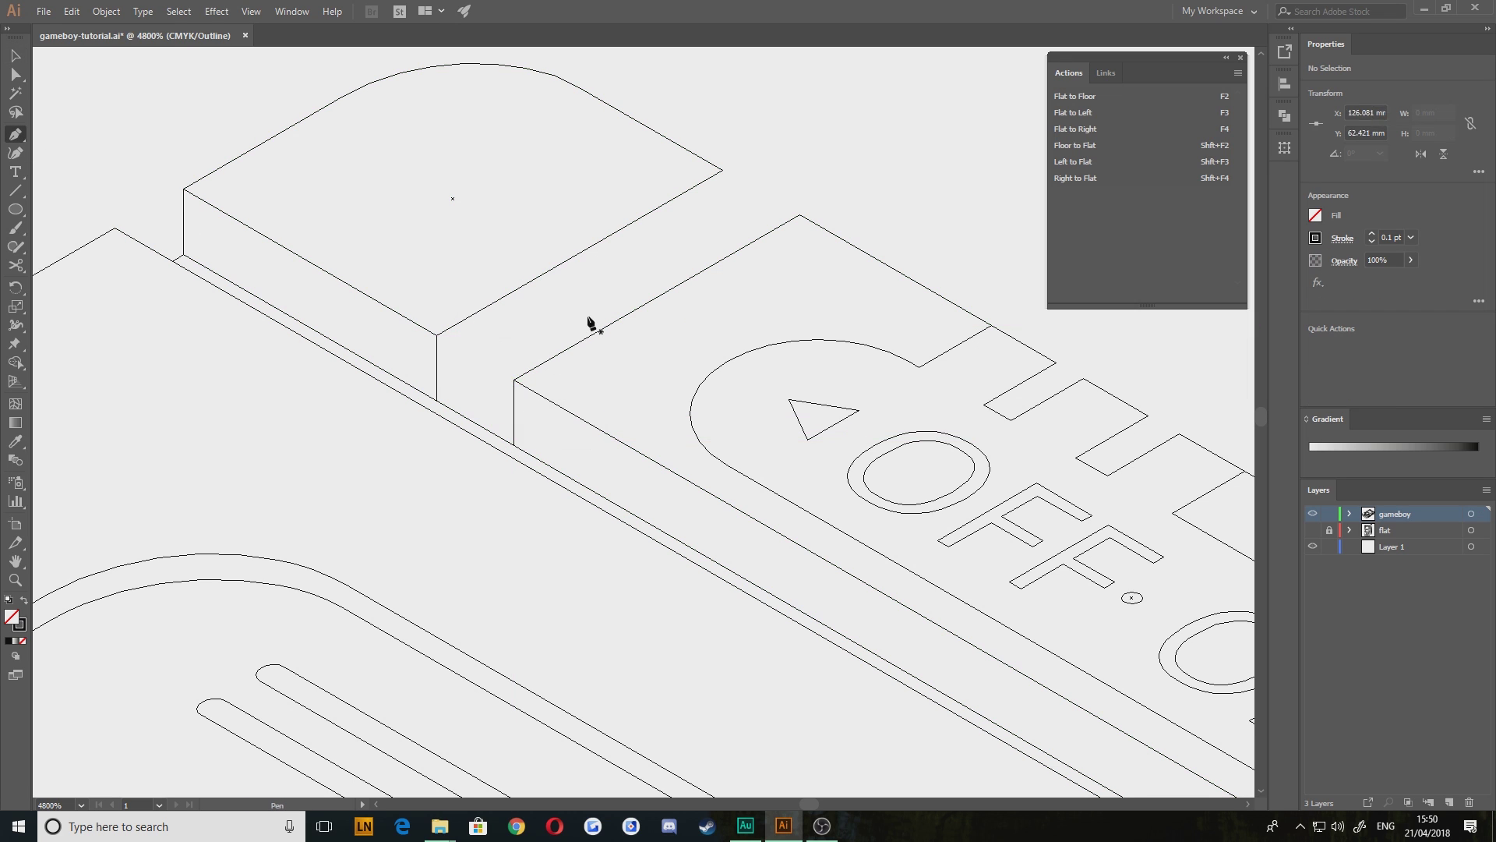
drag(590, 316, 595, 364)
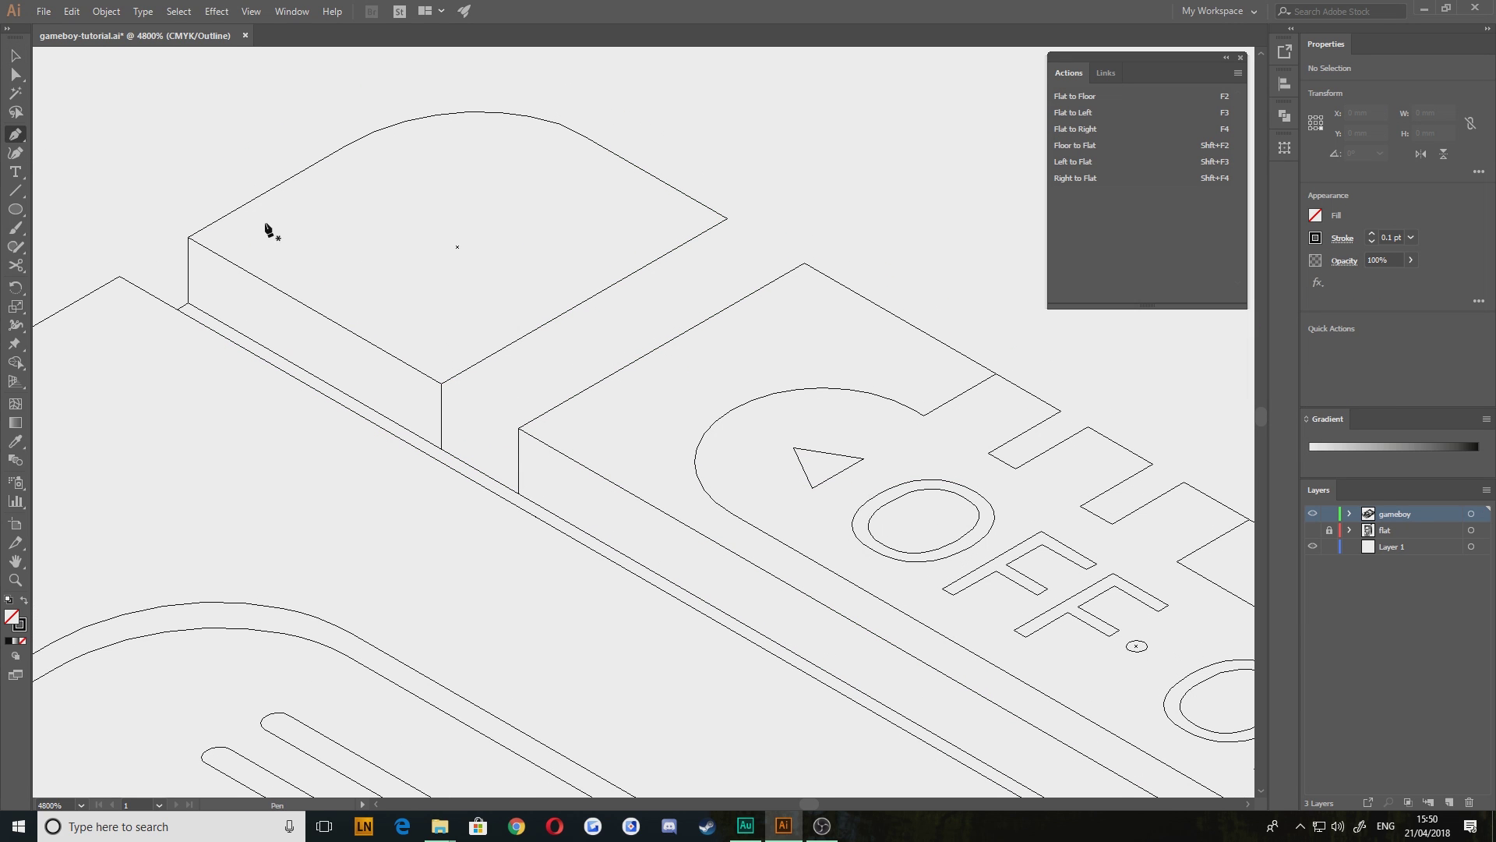
click(727, 219)
click(727, 340)
key(v)
click(676, 314)
Draw a horizontal line about 5.1 mm long above the rounded end block and apply the Flat to Right action to it
key(p)
click(12, 192)
drag(153, 103, 695, 104)
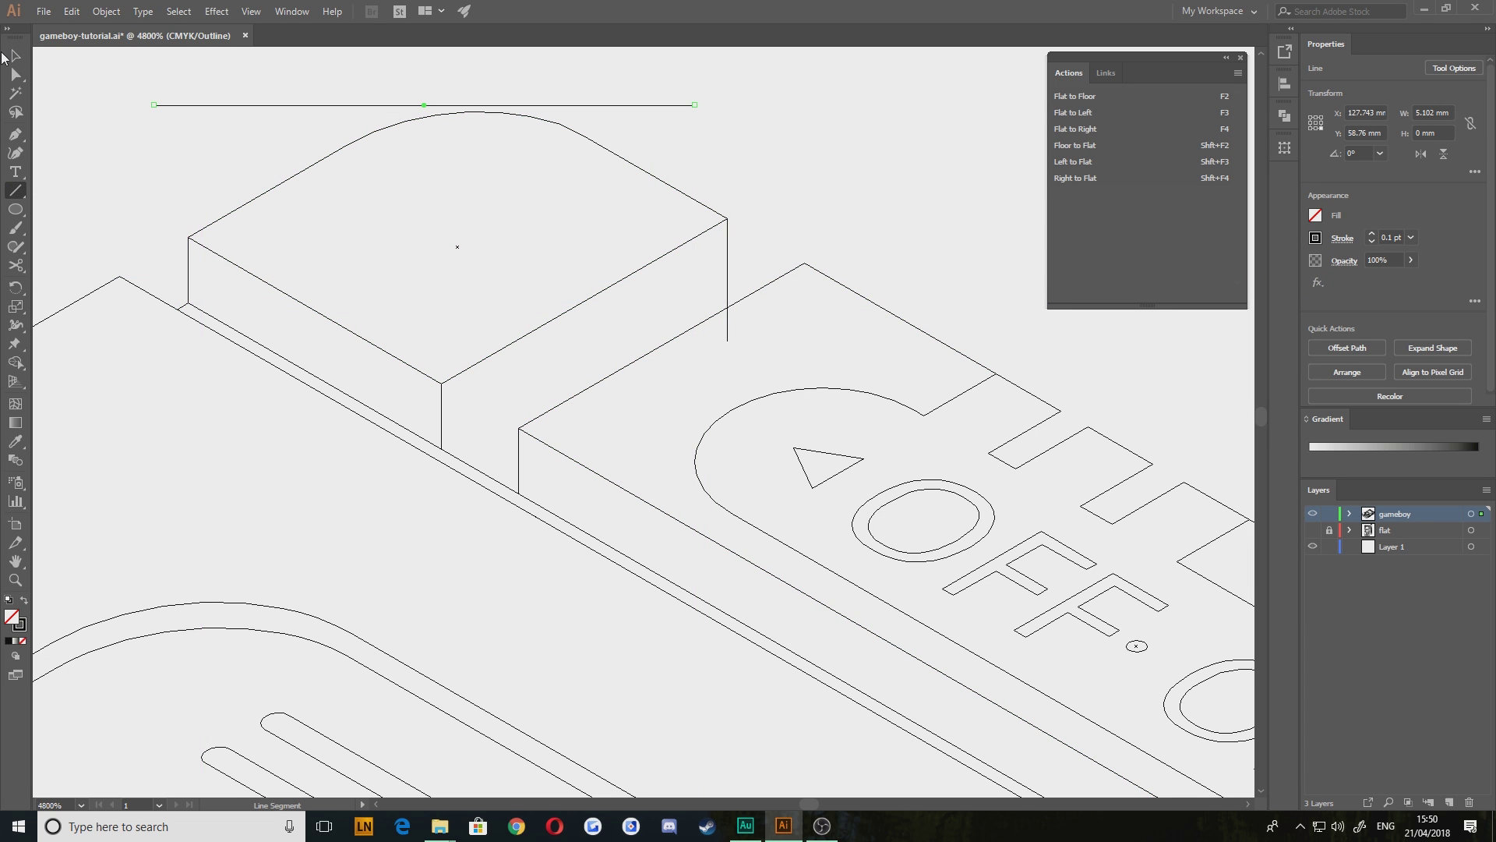
key(v)
click(1072, 130)
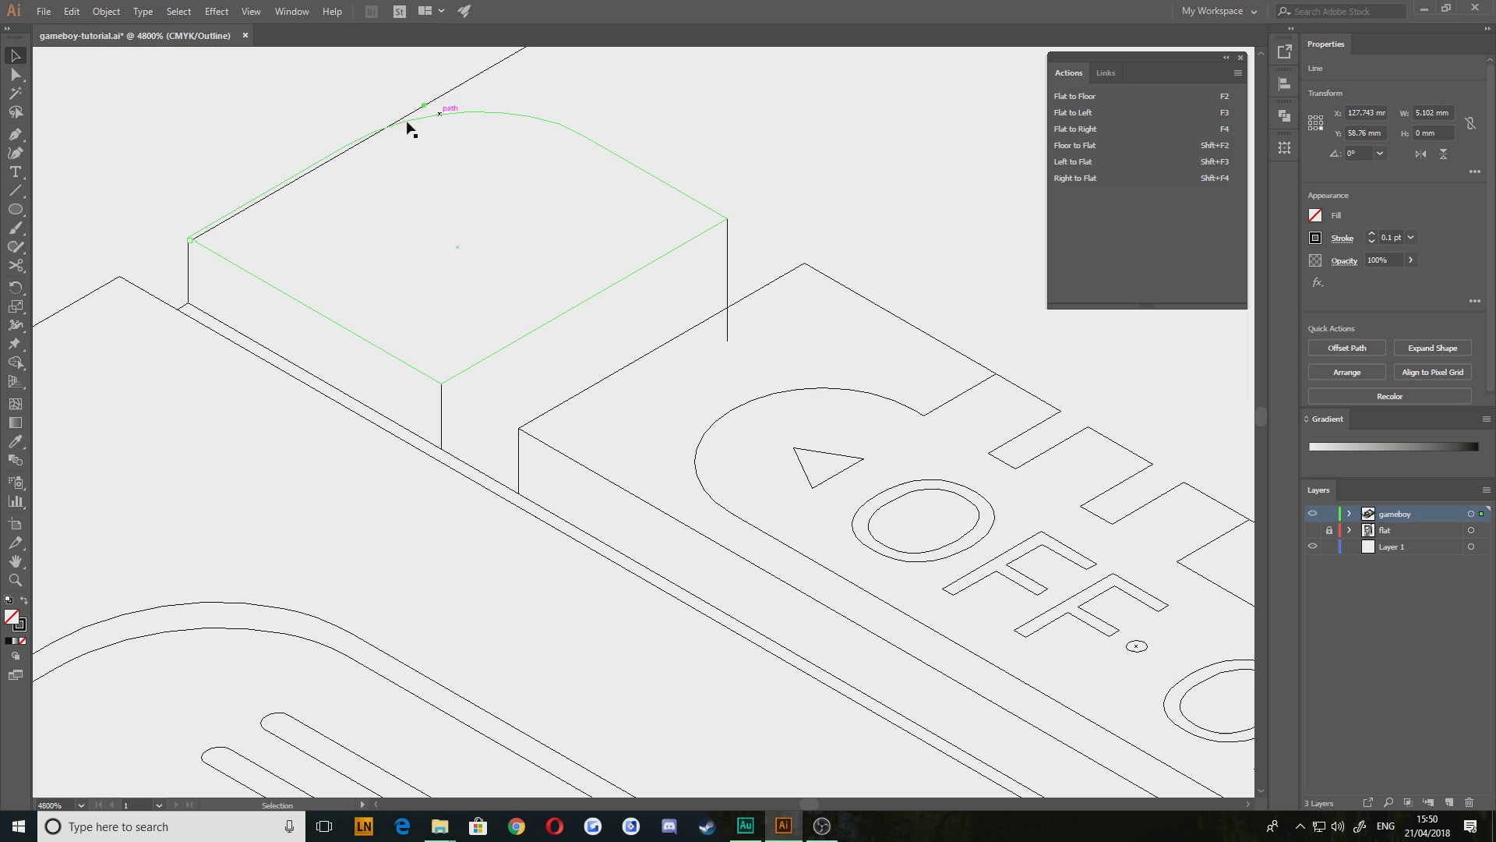
Move the isometric line to the end block's front base corner, and trim it and the rear vertical line where they meet
click(265, 158)
drag(400, 121, 442, 451)
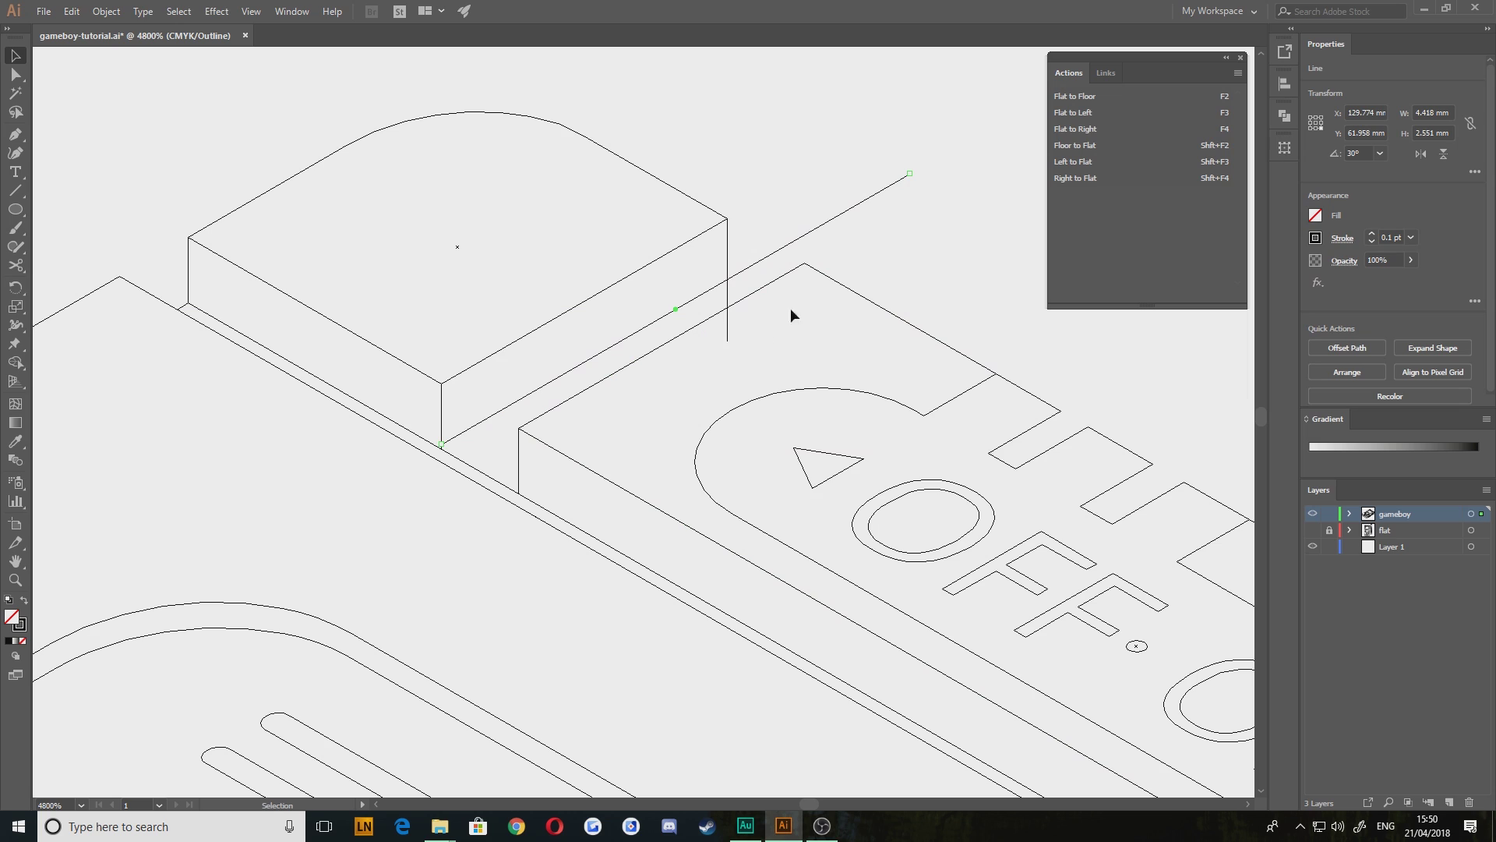
drag(908, 174, 728, 288)
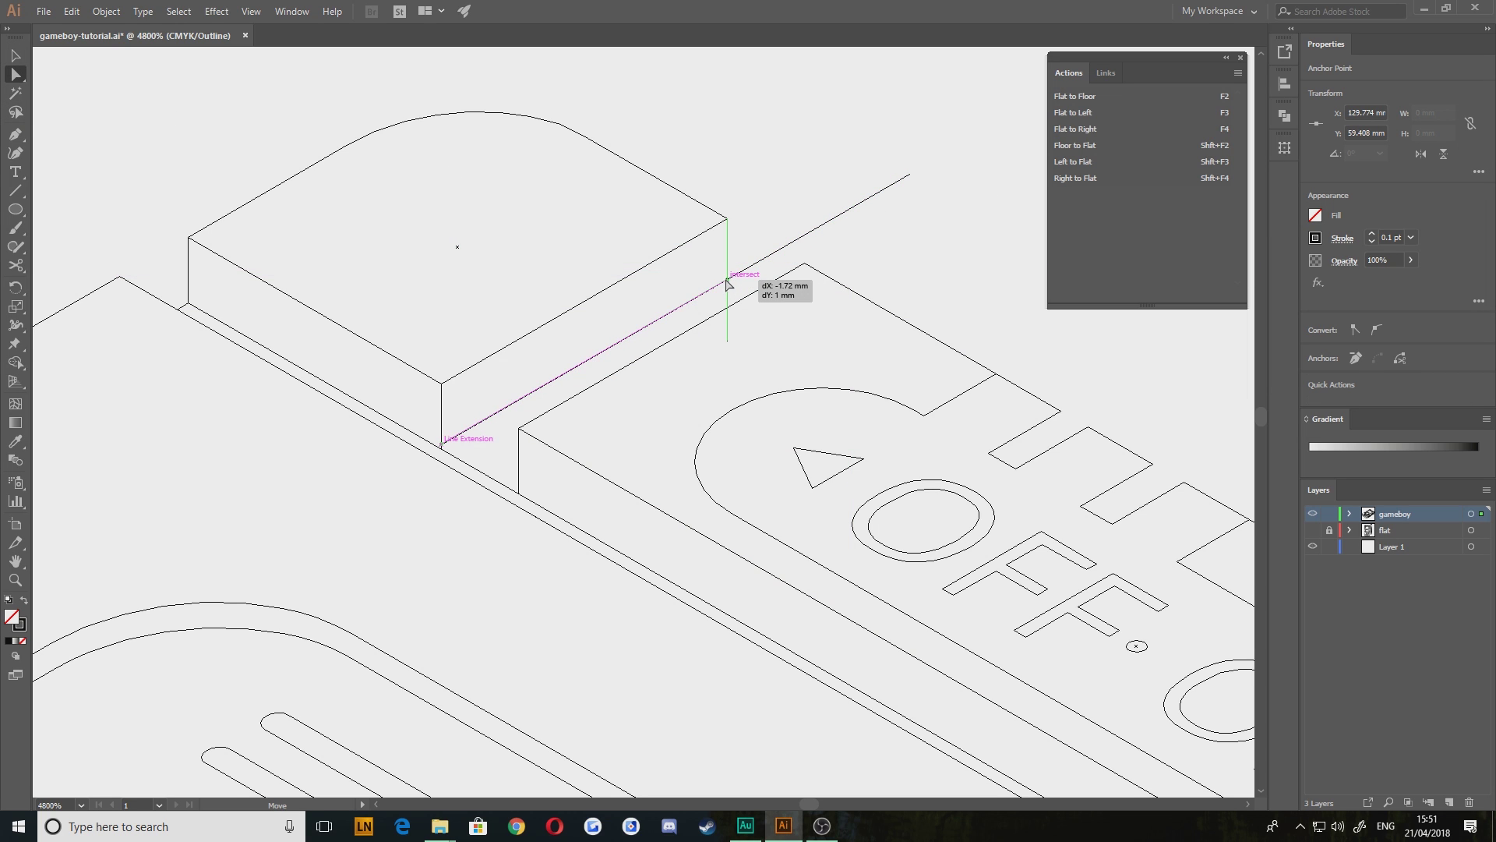
mouse_move(728, 284)
mouse_down()
mouse_move(728, 337)
mouse_move(727, 282)
mouse_up()
click(626, 357)
Align the base line of the end block's side face exactly with the block's front and rear vertical edges
drag(455, 444, 588, 417)
scroll(591, 435, up, 3)
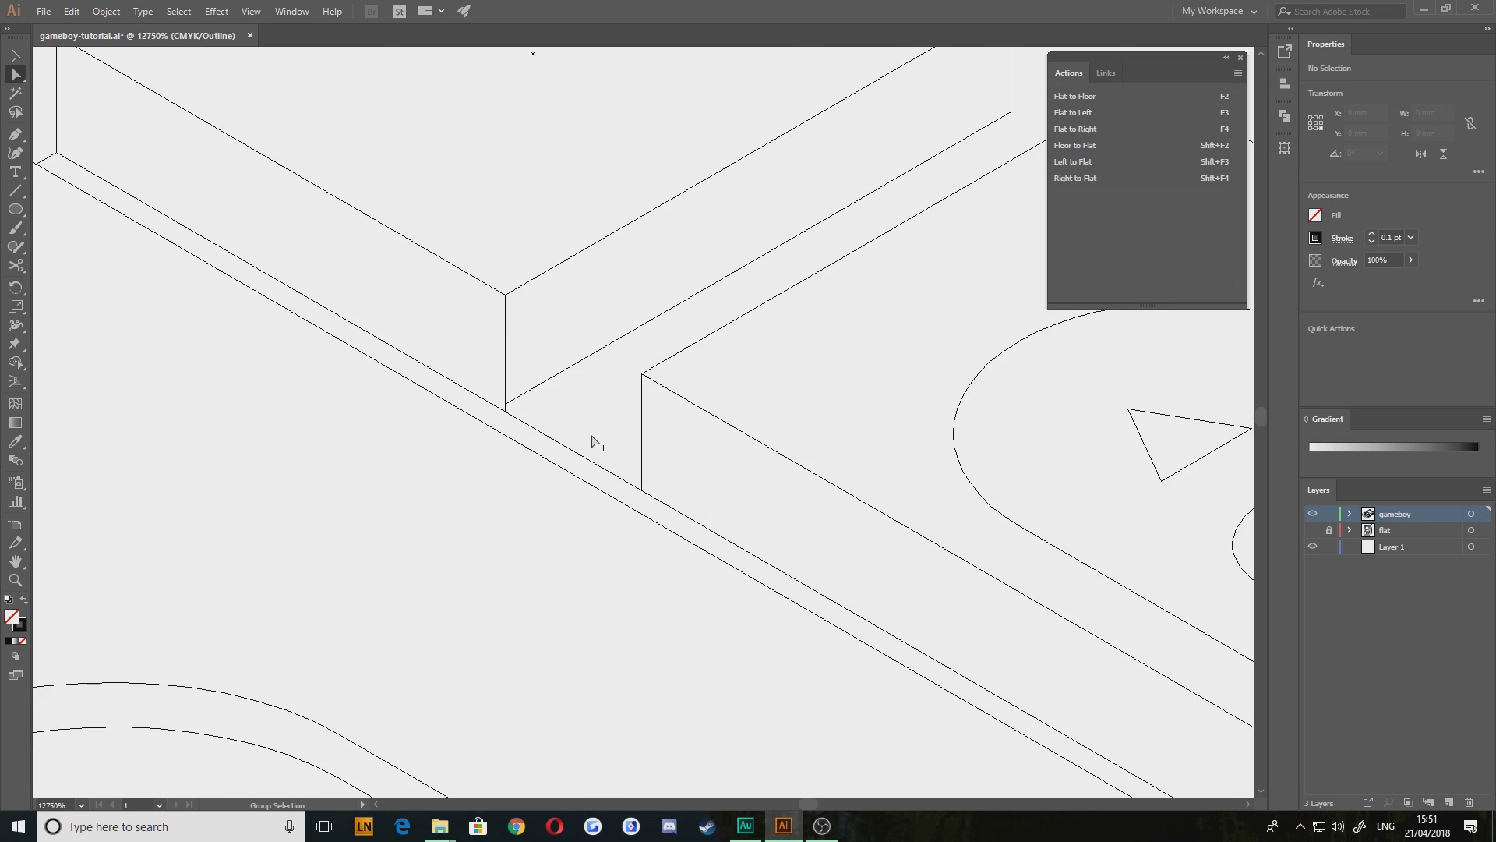
drag(552, 342, 550, 463)
mouse_move(658, 385)
mouse_down()
mouse_move(378, 522)
mouse_move(648, 403)
mouse_up()
drag(476, 521, 477, 534)
drag(969, 337, 759, 418)
scroll(756, 413, down, 1)
drag(751, 349, 552, 361)
Cut the groove's base line with Scissors between the end block and the OFF·ON panel, and delete the segment between the cuts
click(353, 560)
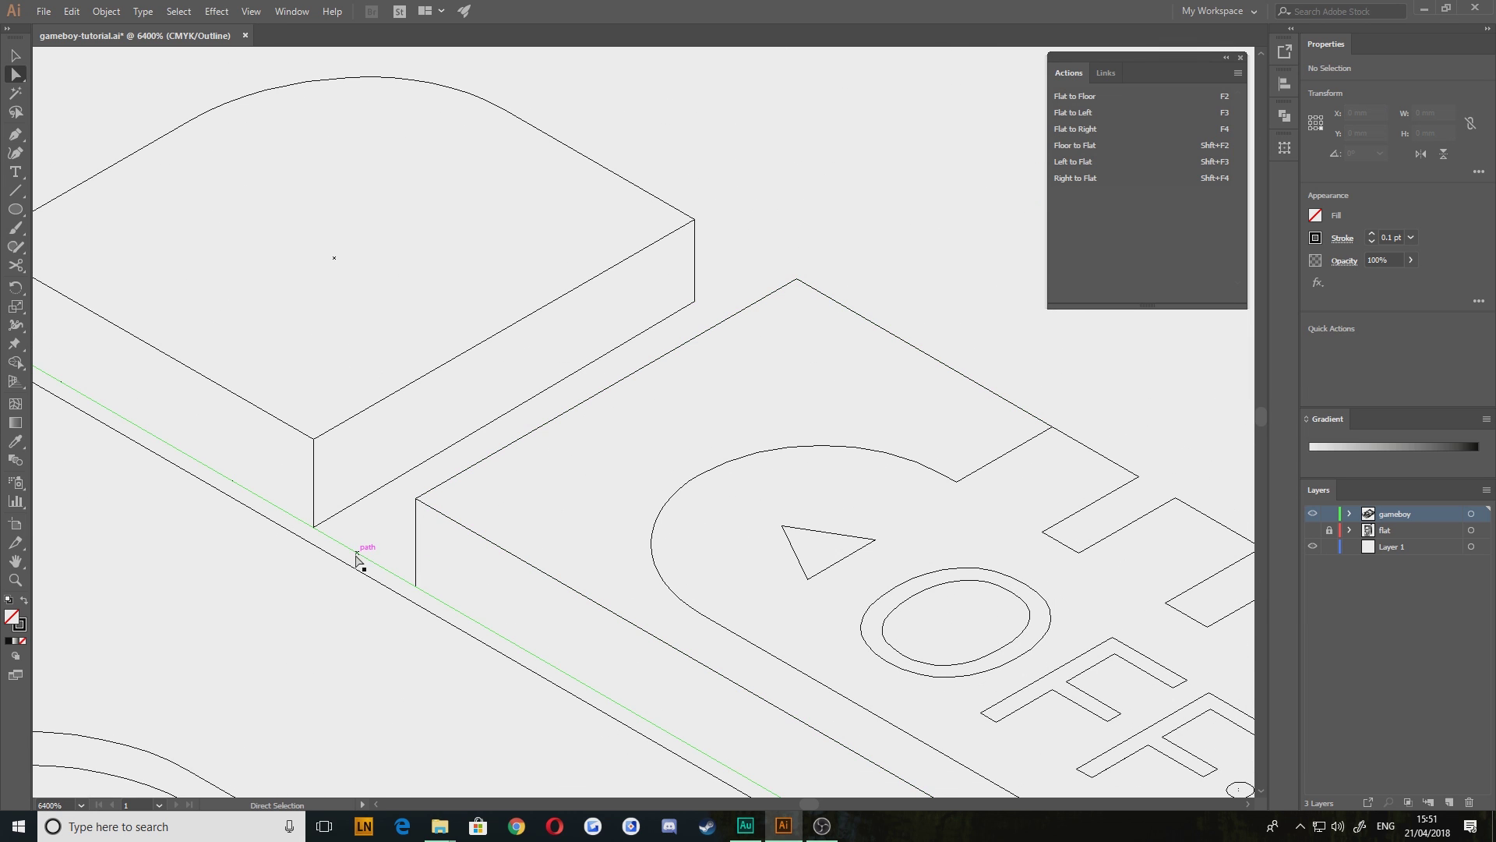
click(15, 265)
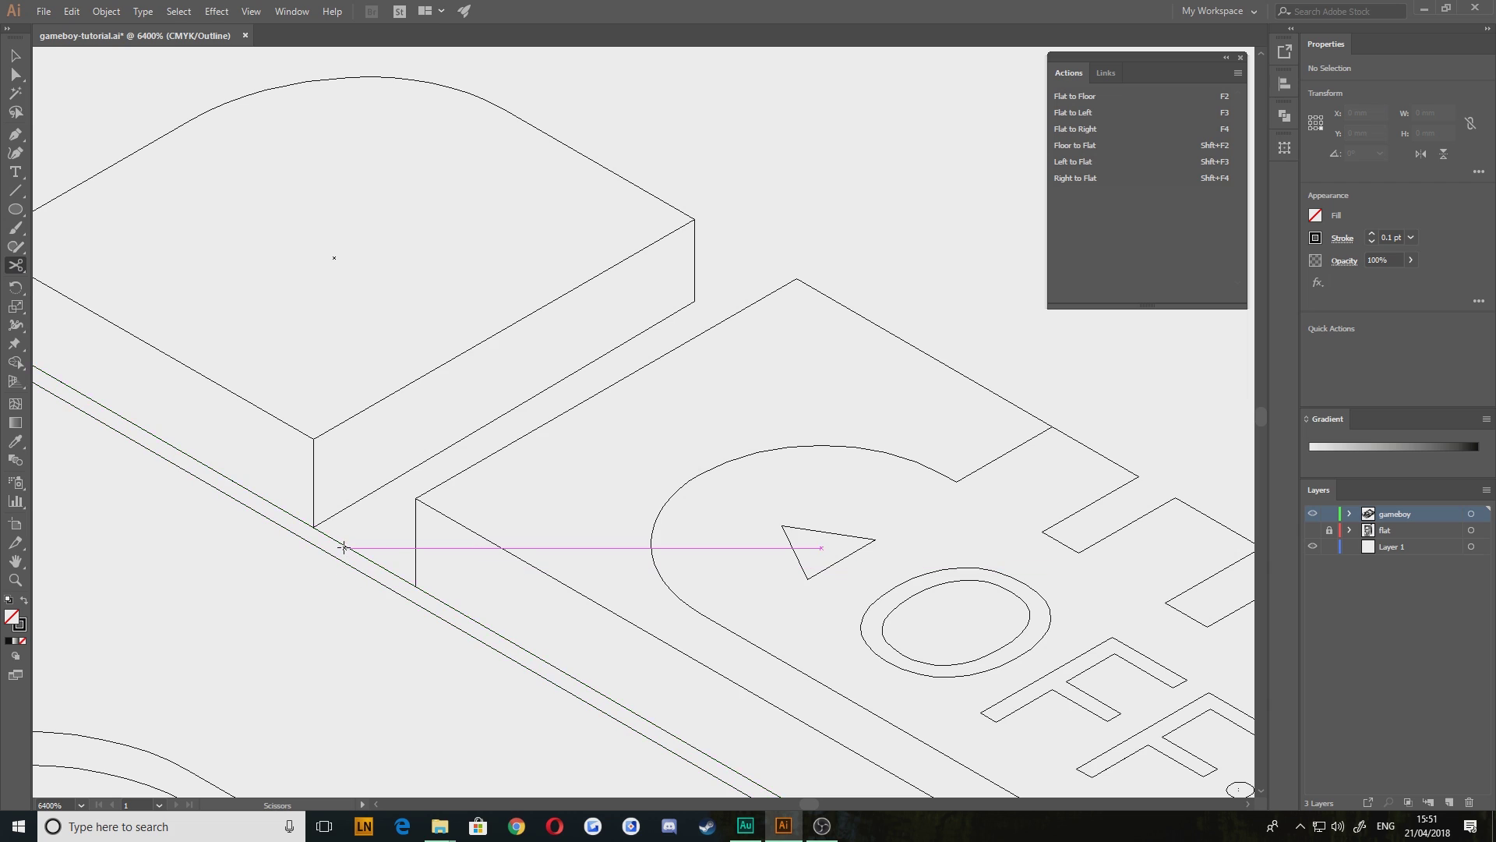
click(389, 571)
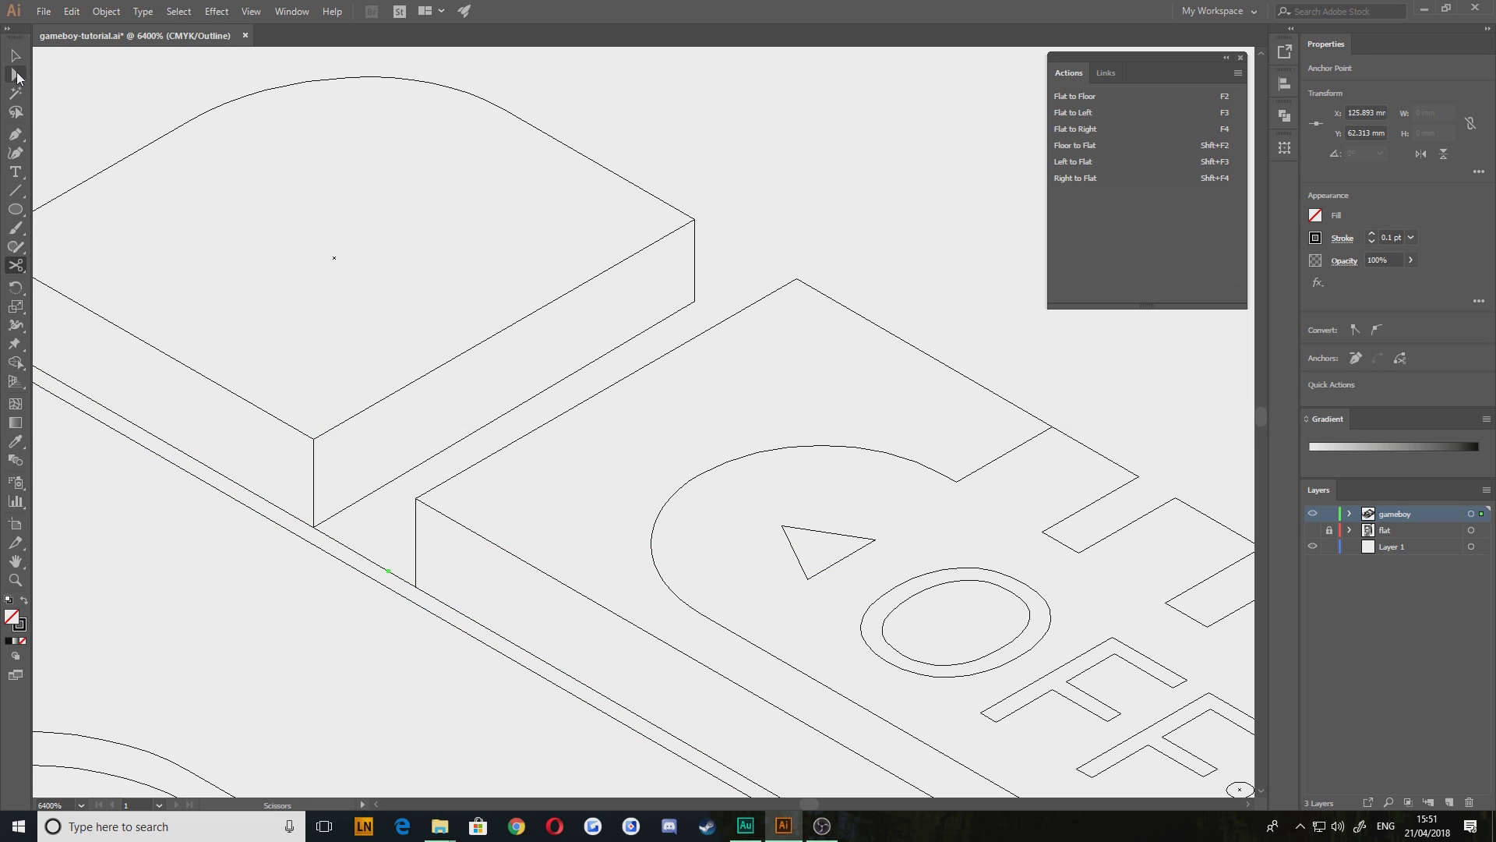
click(15, 74)
click(355, 552)
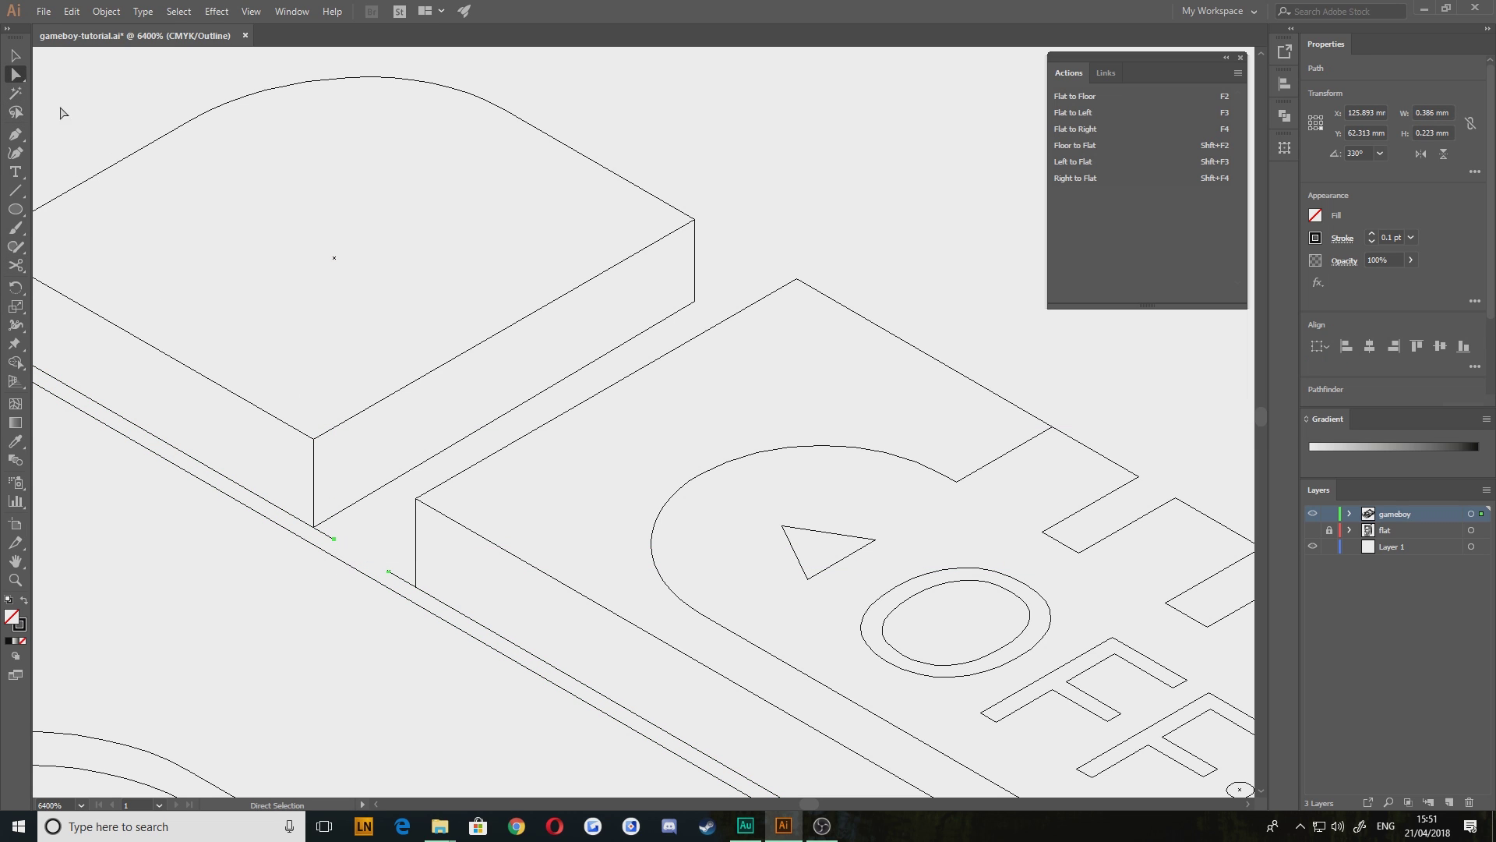
Snap the two cut line ends back to the base corners of the OFF·ON panel and the end block
drag(388, 571, 416, 586)
drag(333, 536, 313, 527)
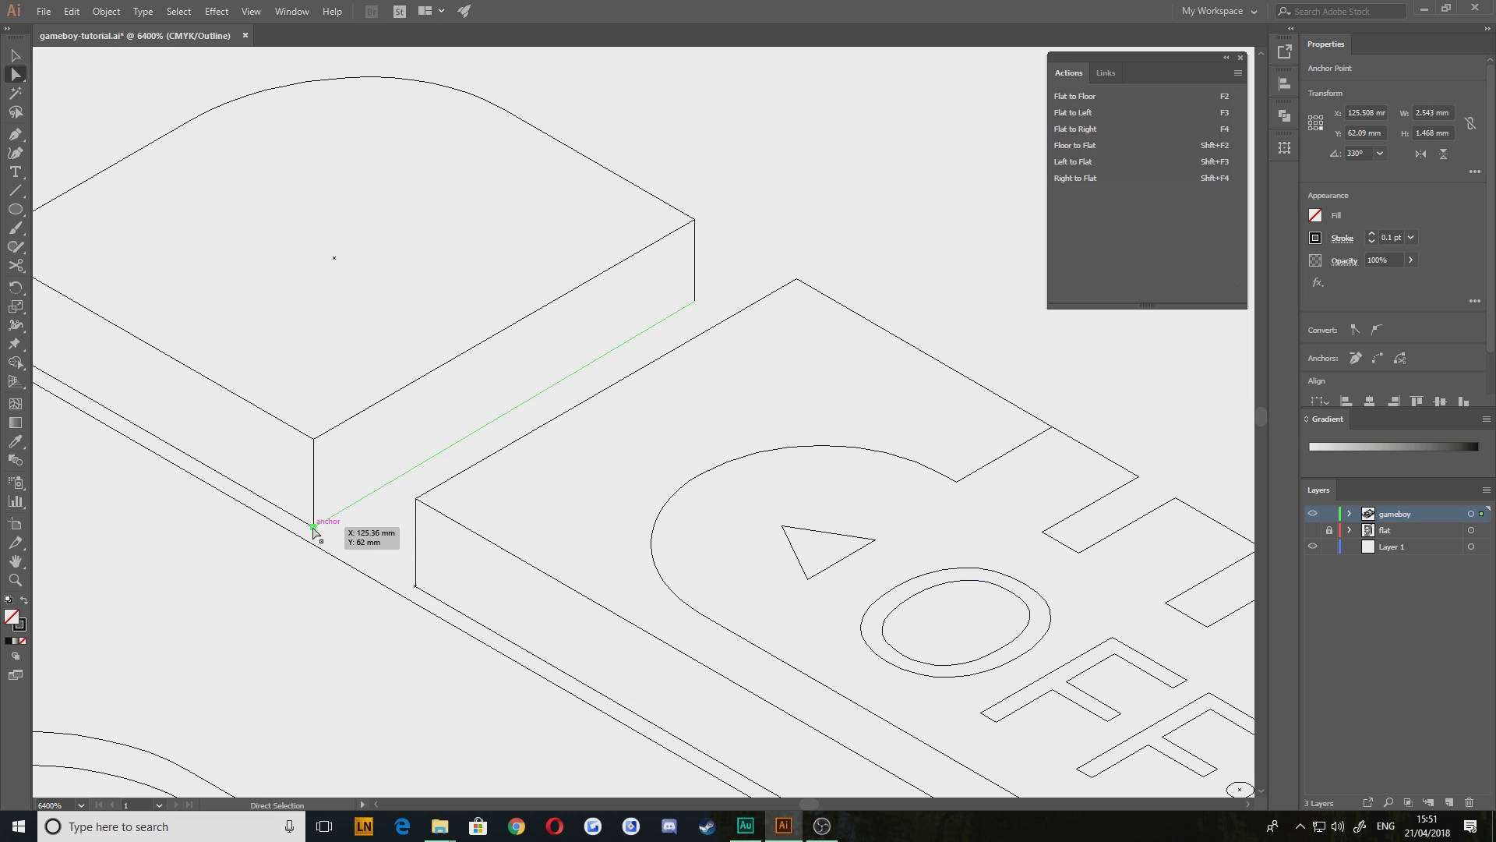
click(371, 563)
drag(654, 452, 473, 418)
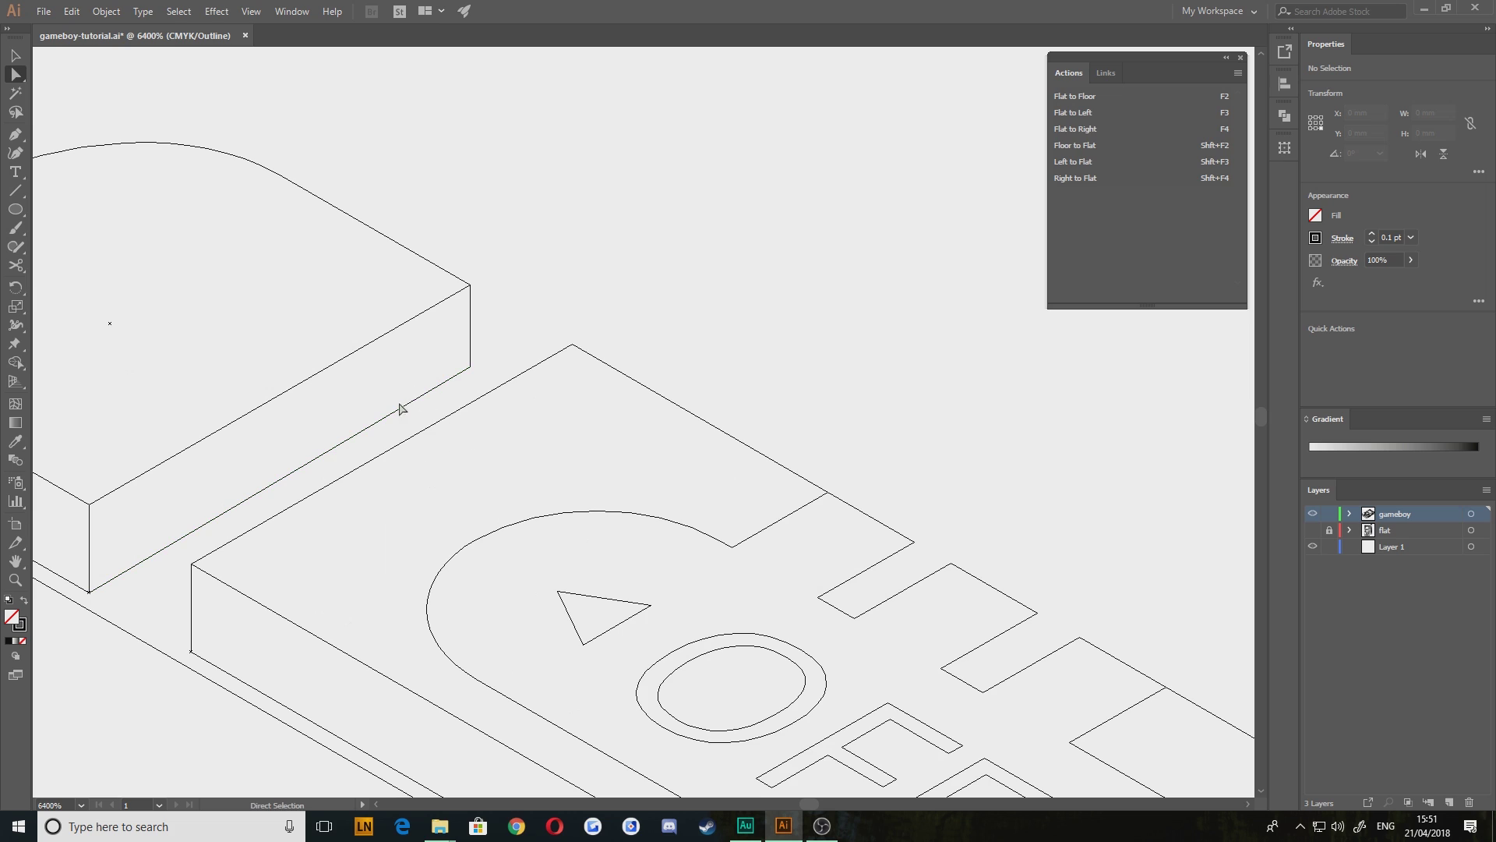
Draw a line about 0.7 mm long, angle it to 330°, and fit it from the end block's rear base corner to the panel edge
click(15, 138)
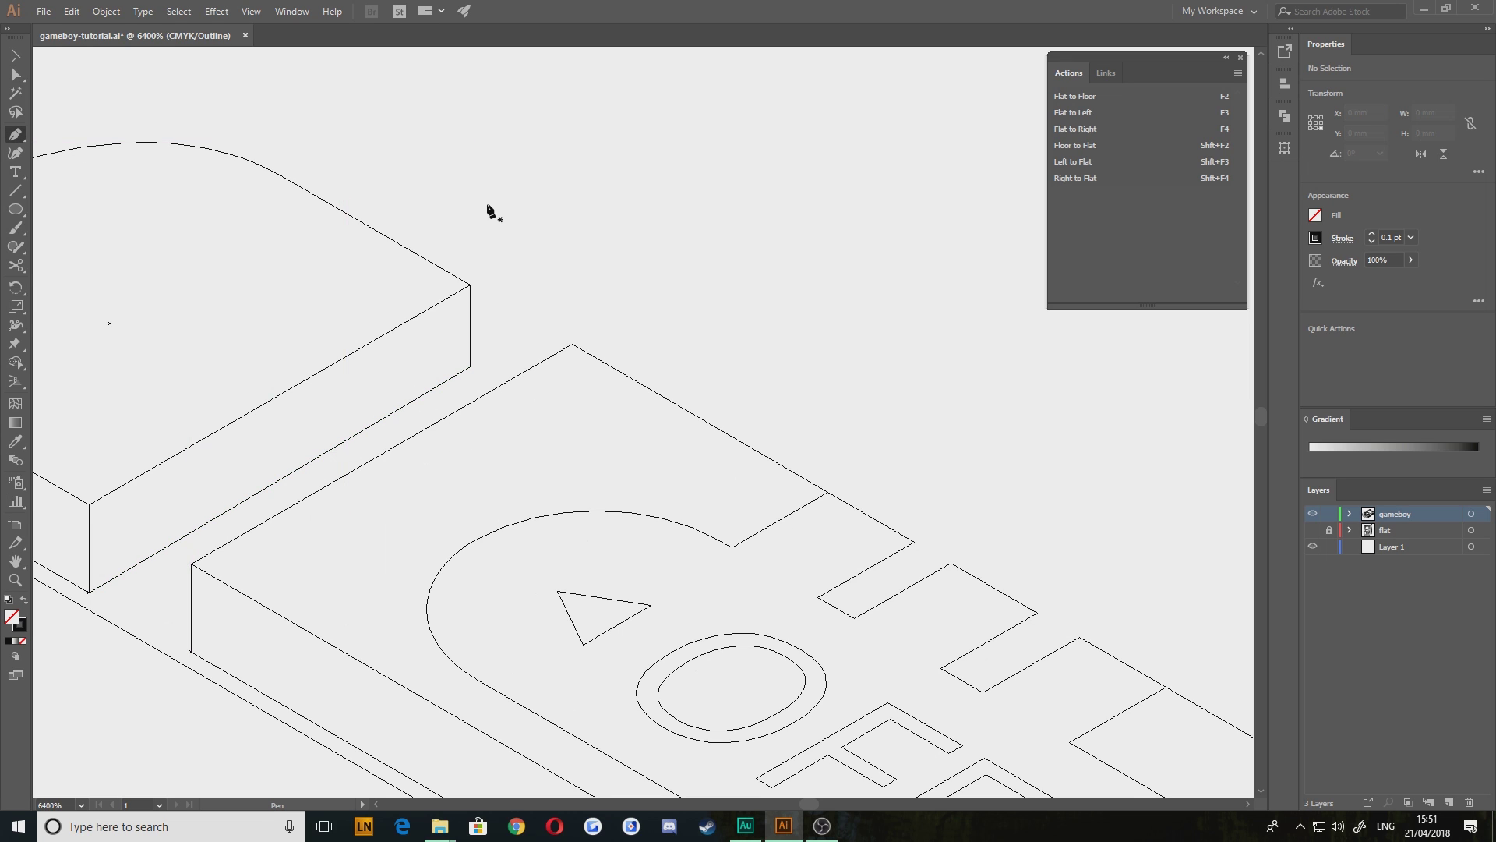
click(16, 190)
drag(495, 220, 598, 220)
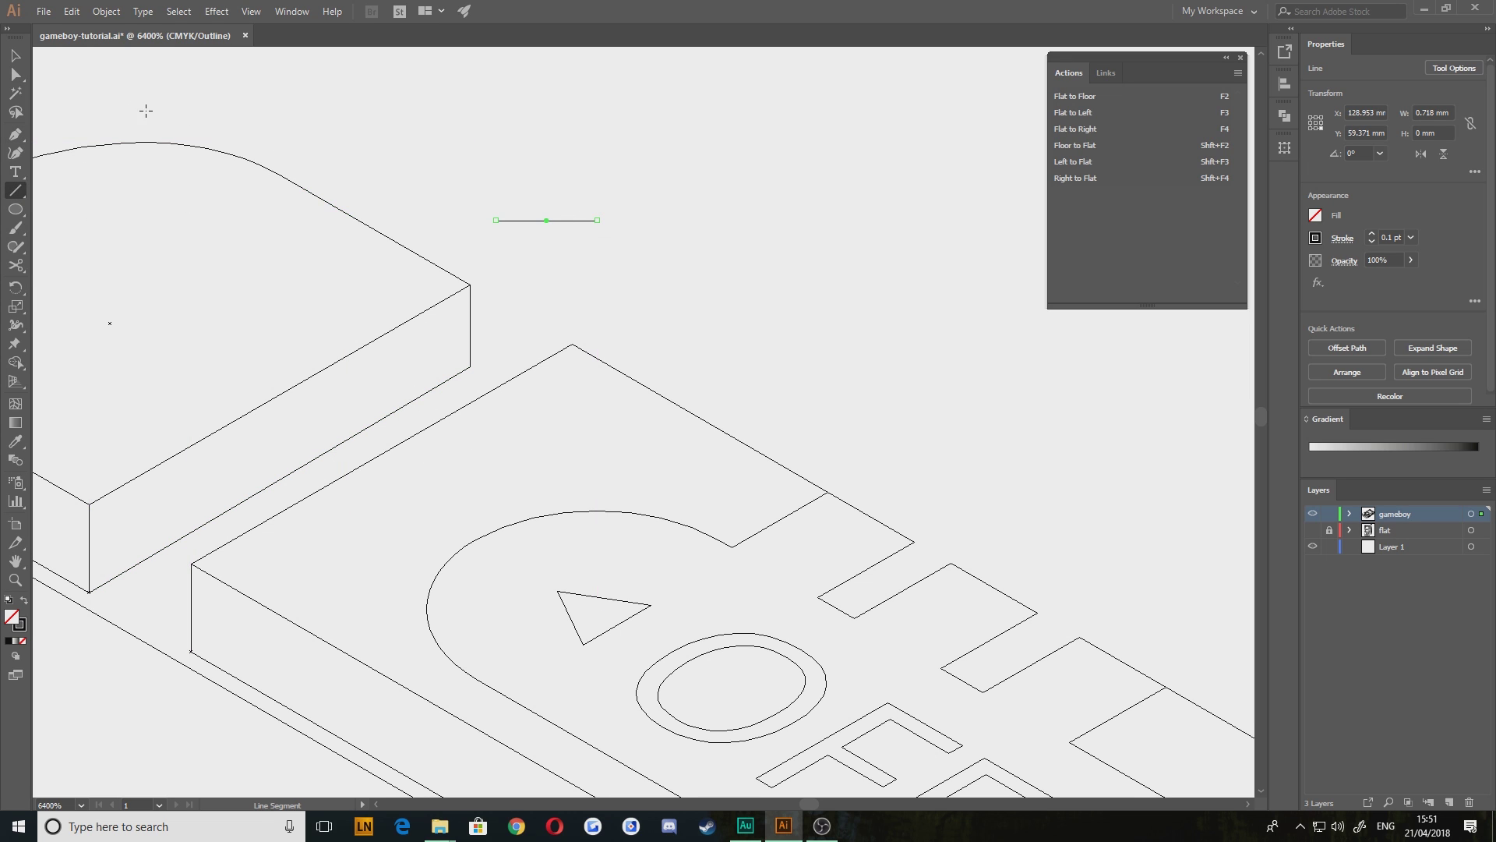
click(19, 59)
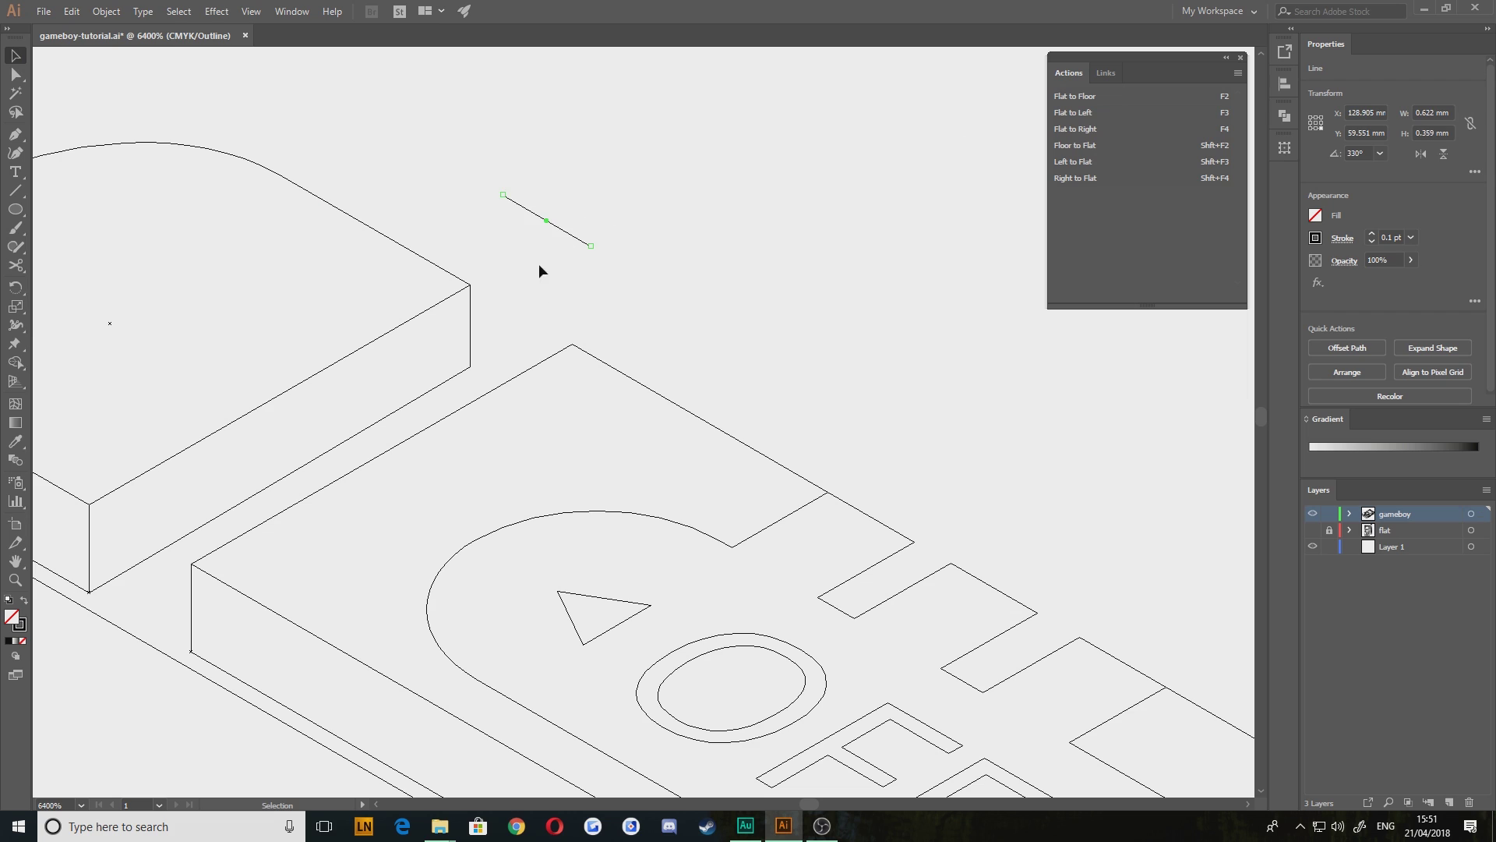
click(540, 264)
drag(502, 198, 501, 384)
click(16, 74)
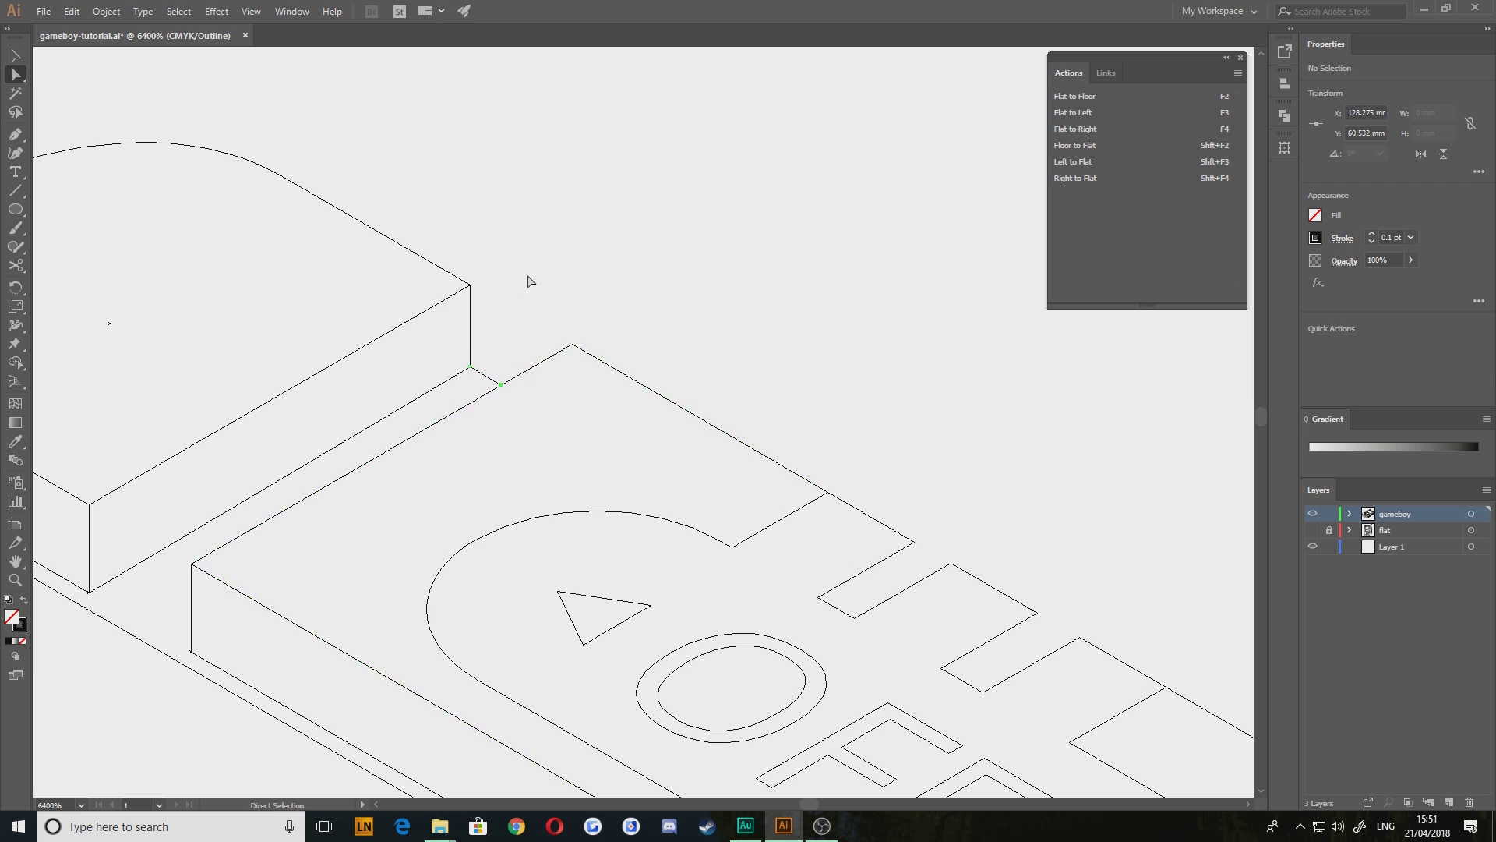
Review the whole Game Boy drawing, checking the PHONES label, D-pad and buttons before returning to the OFF·ON panel
scroll(616, 468, down, 5)
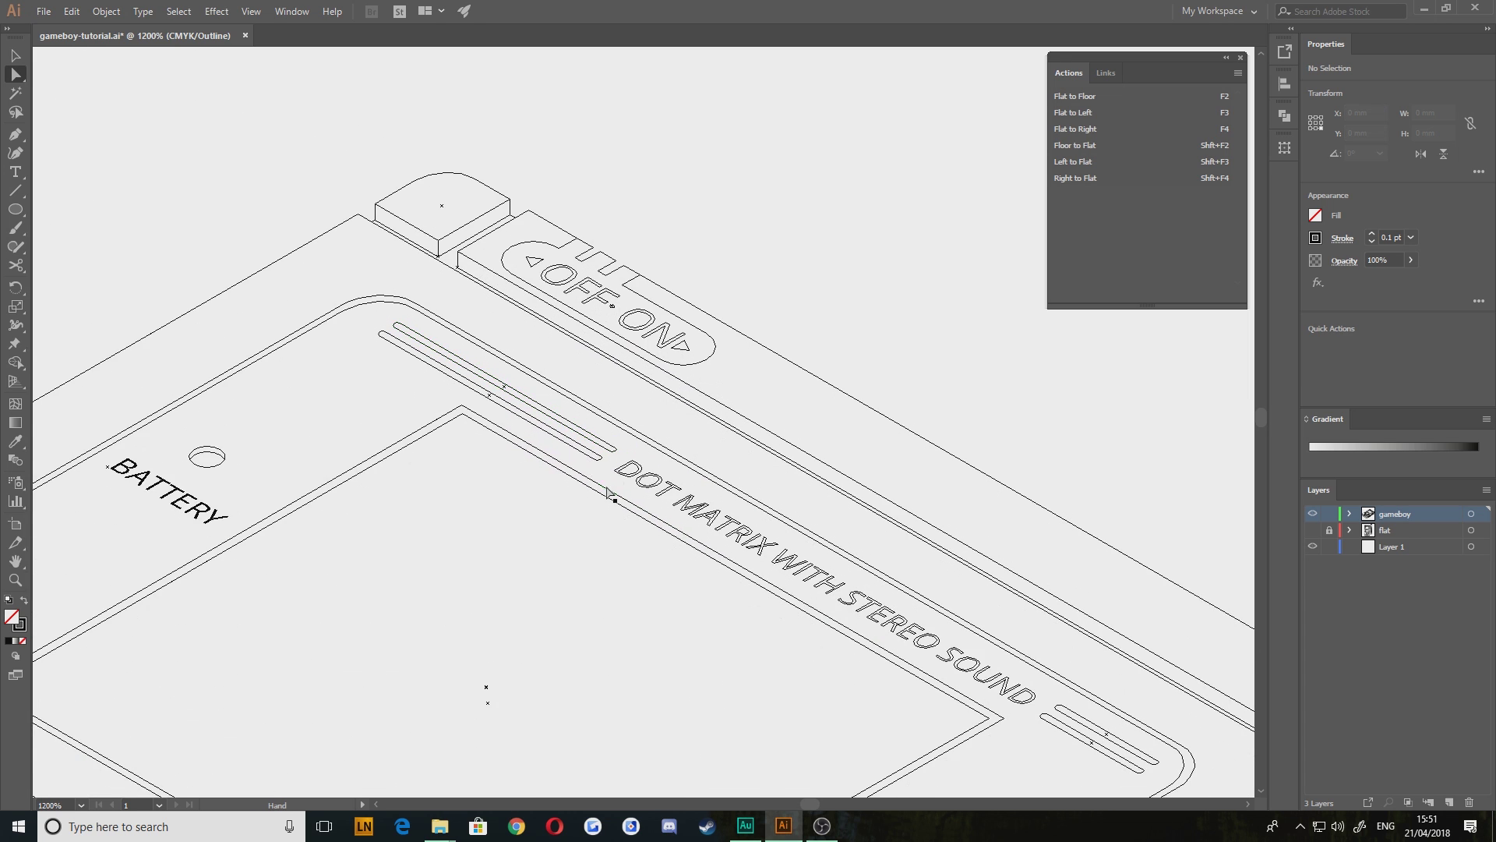
scroll(607, 491, down, 3)
drag(850, 687, 896, 676)
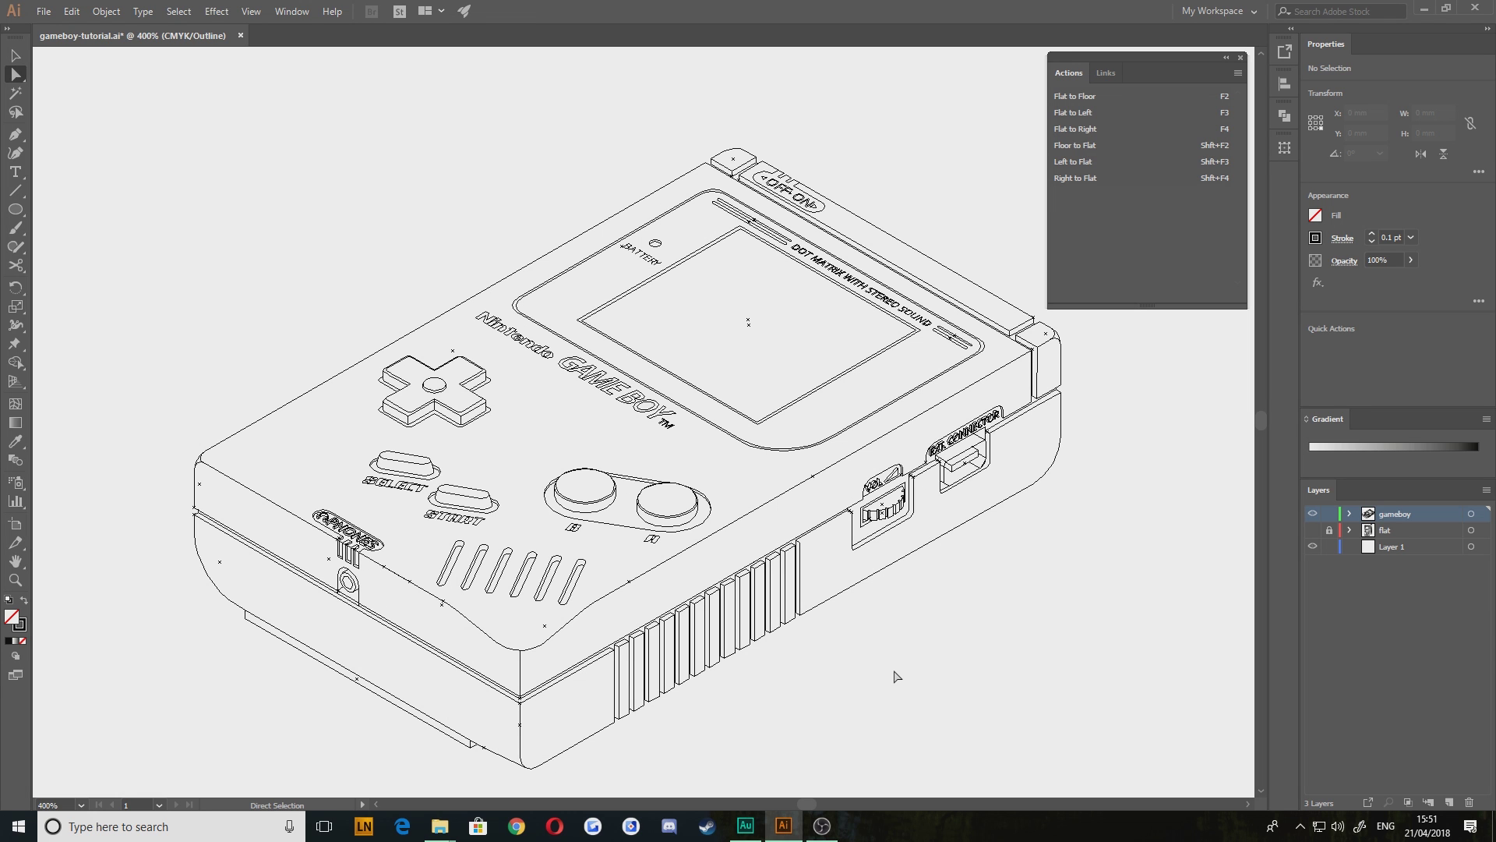
scroll(369, 573, up, 4)
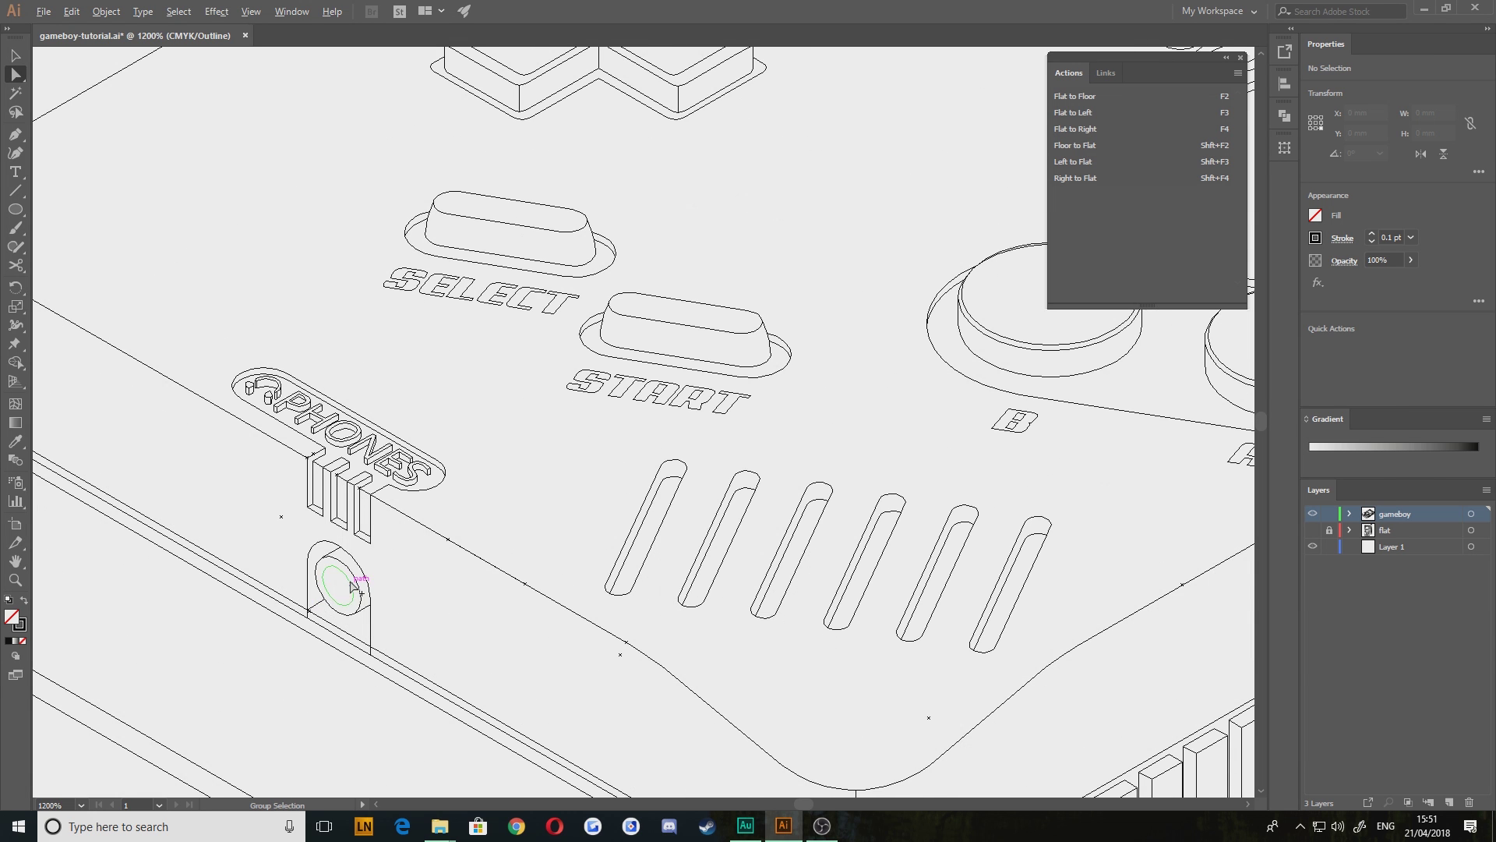
drag(358, 464, 530, 507)
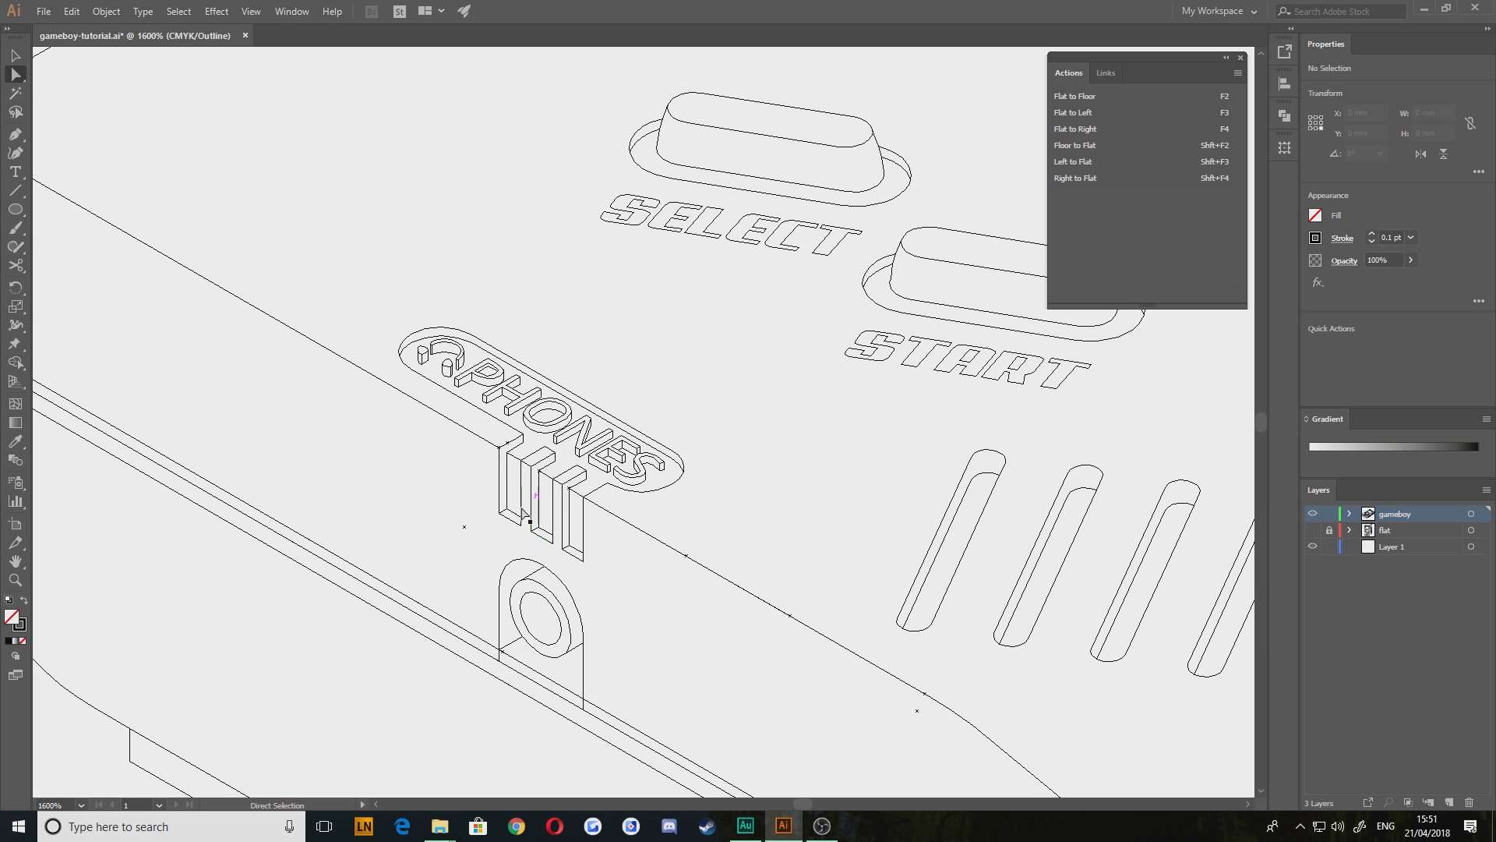
drag(647, 343, 281, 751)
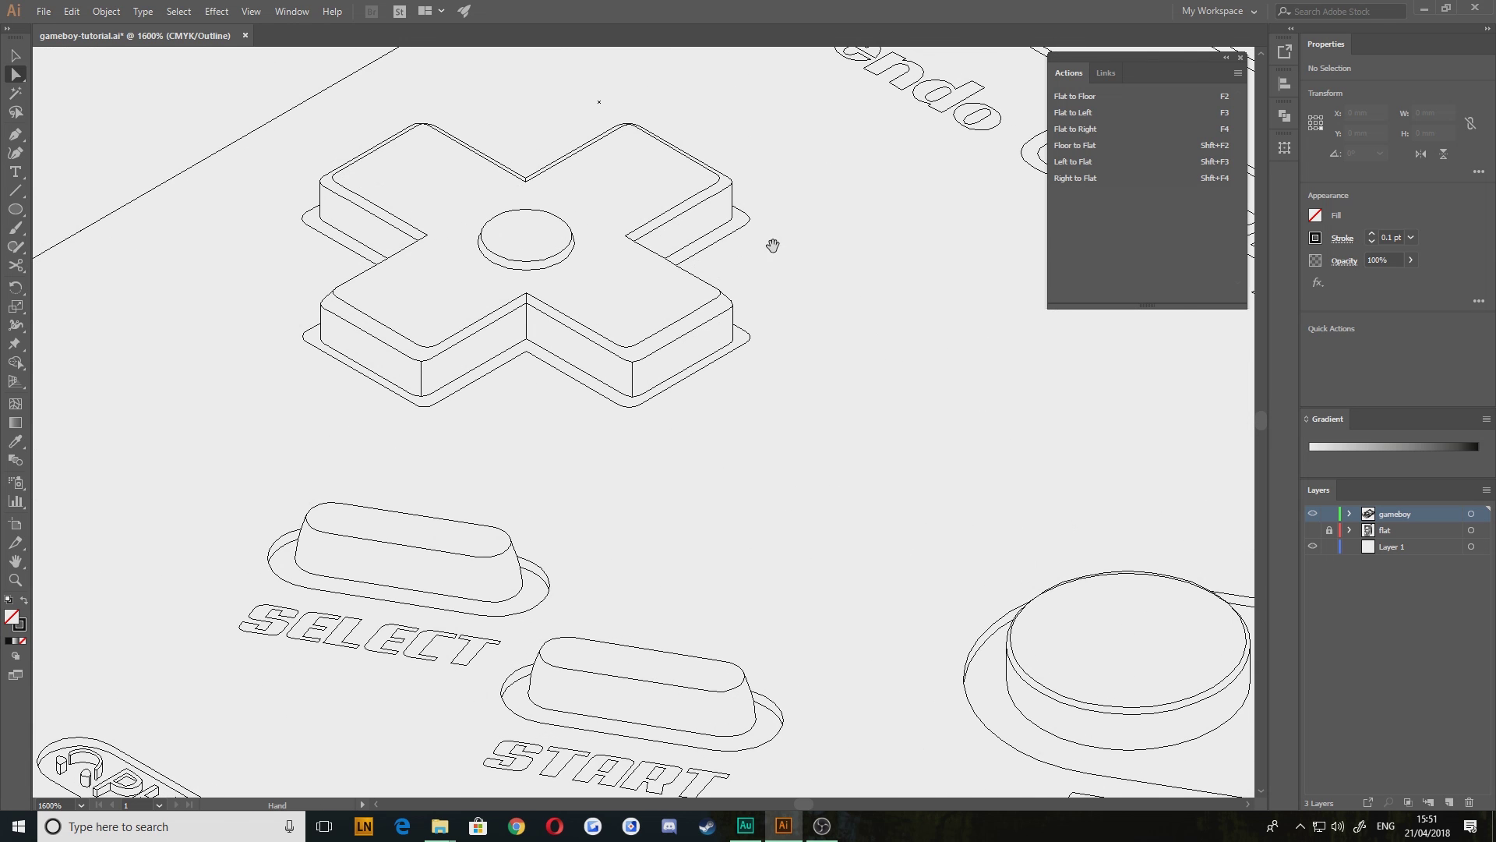
drag(771, 244, 272, 783)
drag(932, 341, 511, 585)
drag(856, 438, 652, 485)
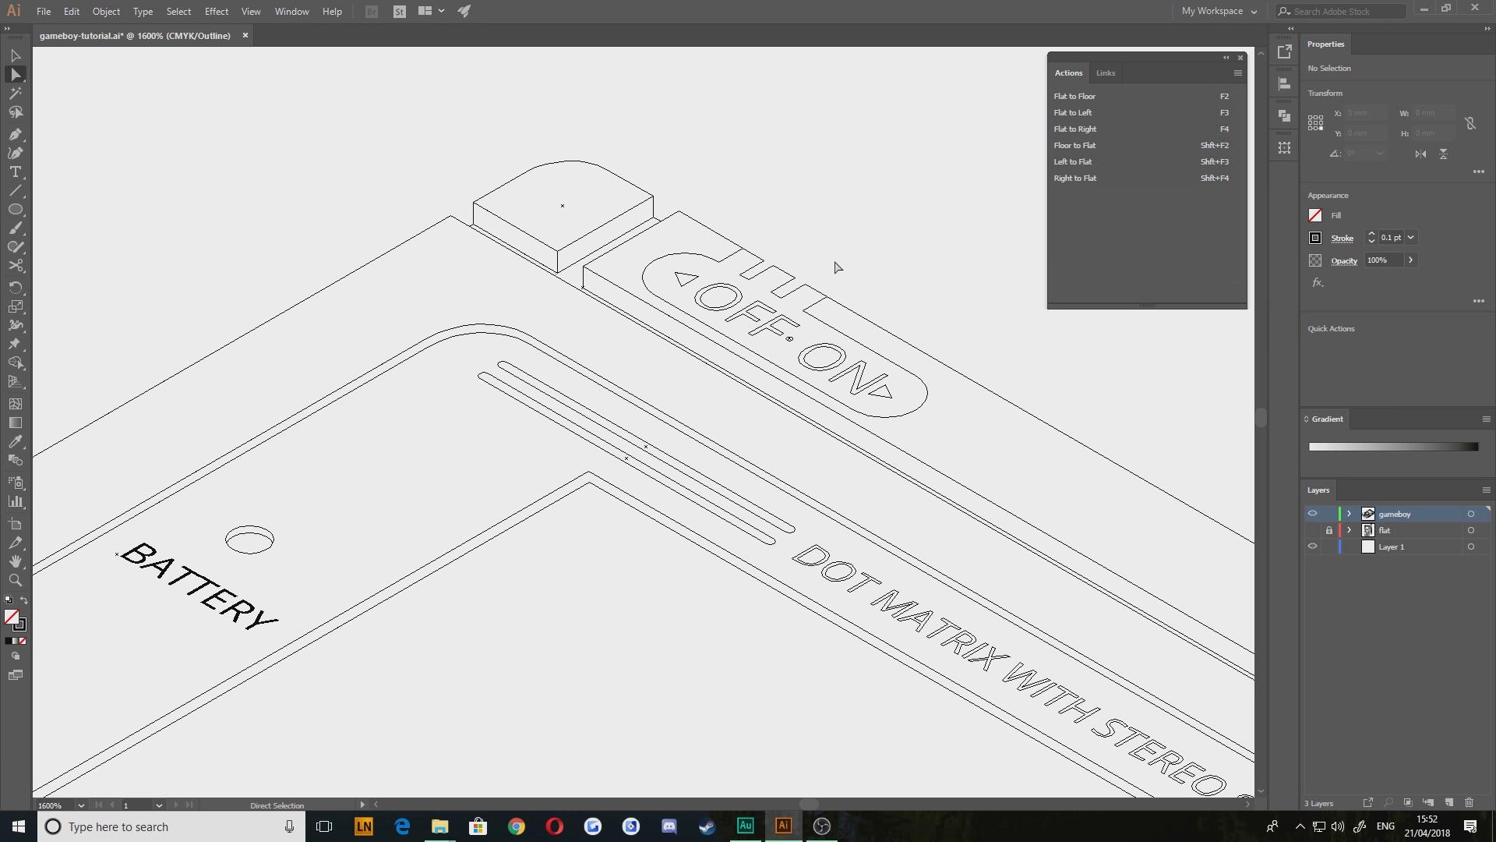
scroll(825, 288, up, 3)
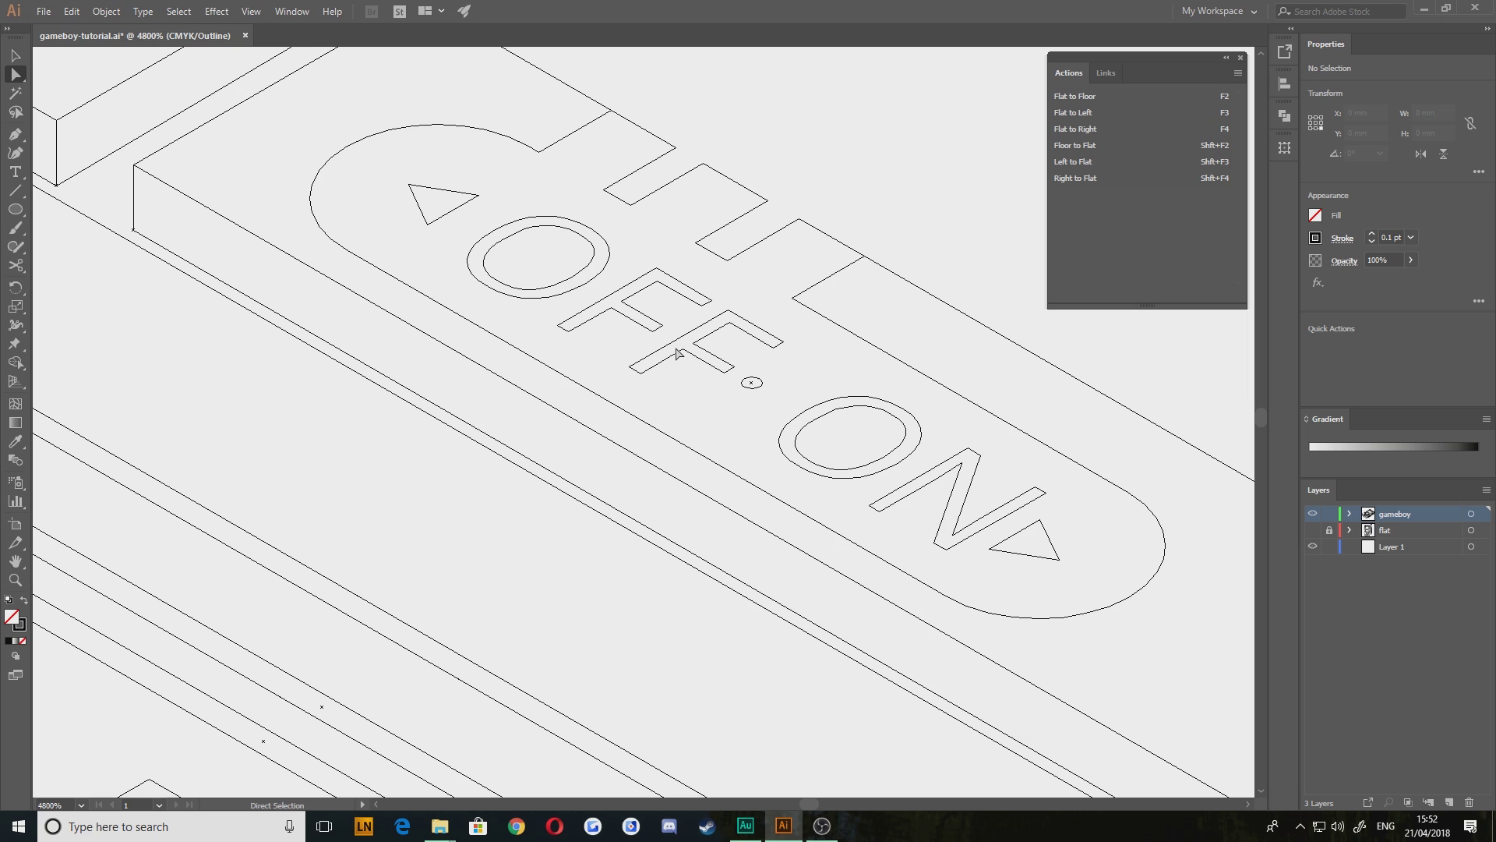
click(665, 431)
drag(609, 451, 543, 387)
click(473, 89)
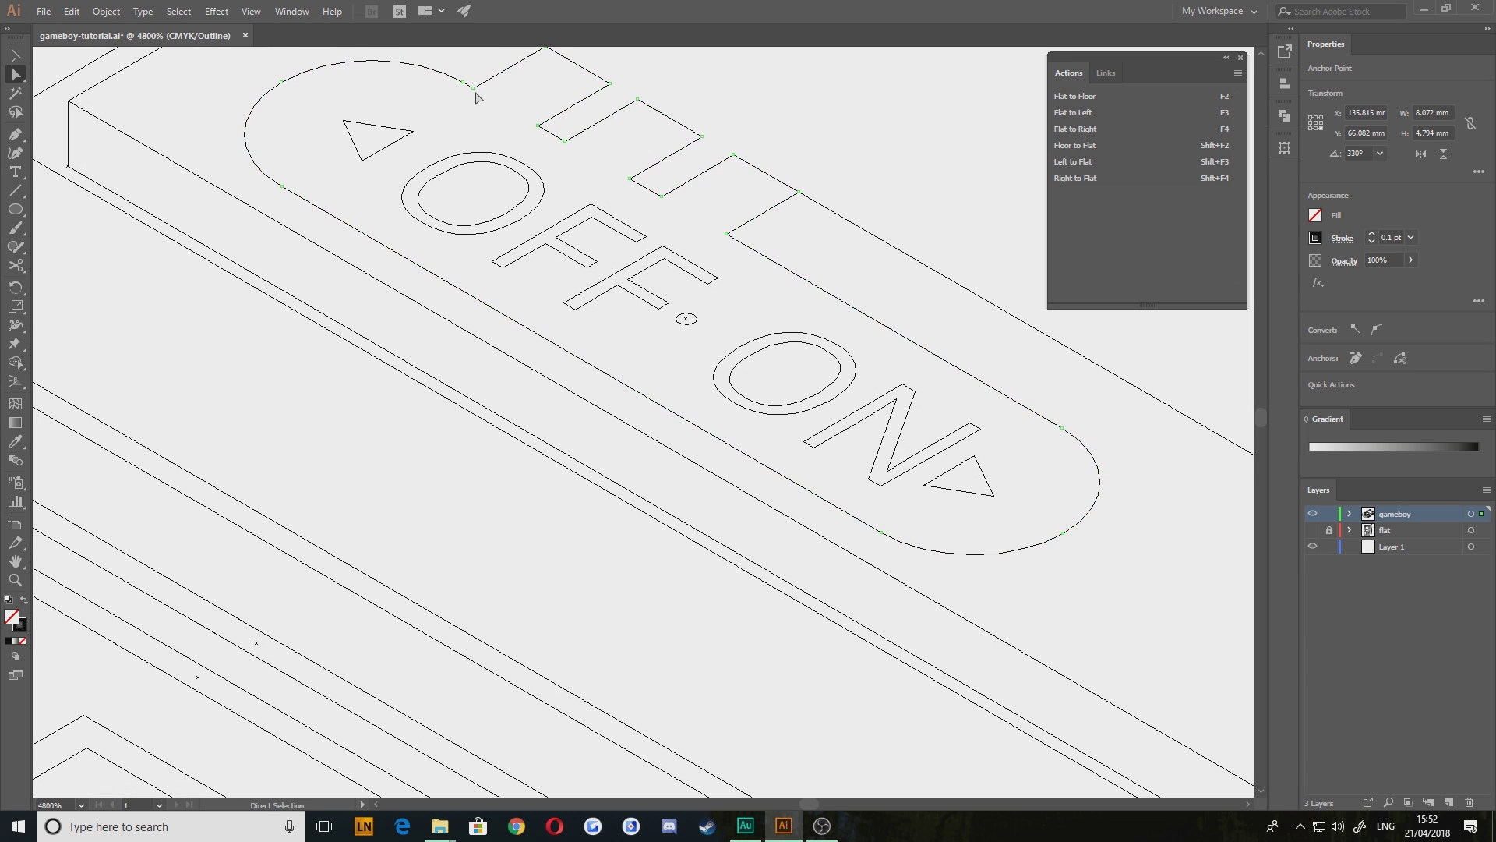
click(494, 75)
drag(494, 75, 495, 108)
key(ctrl+z)
key(ctrl+z)
click(16, 56)
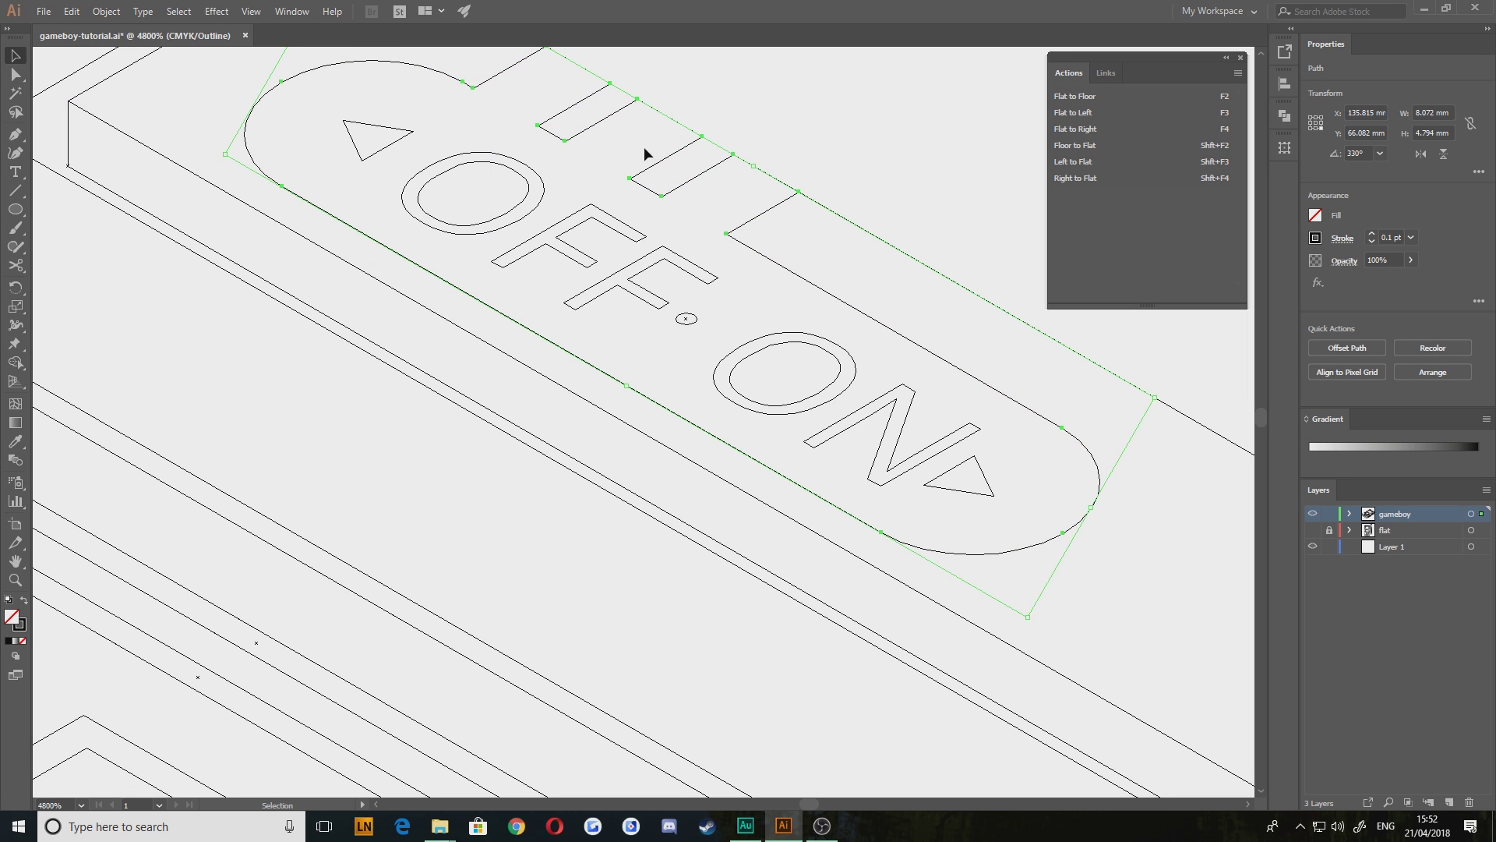
click(903, 125)
drag(770, 187, 742, 353)
key(ctrl+z)
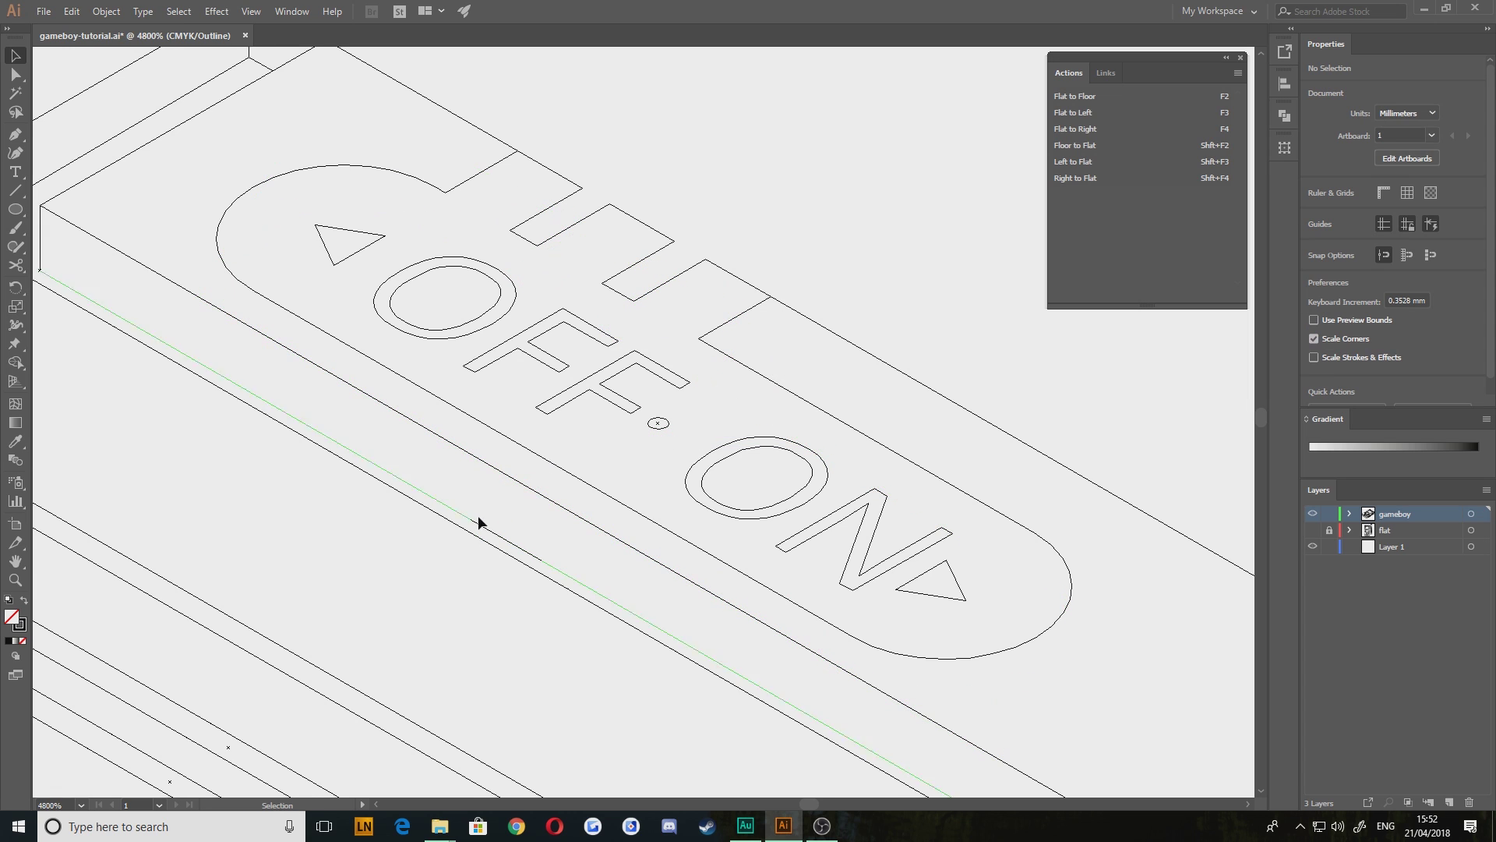
Examine how depth is drawn on the recess and raised lettering of the PHONES label, and return to the OFF·ON label
scroll(488, 532, down, 9)
drag(385, 610, 660, 229)
scroll(555, 341, up, 7)
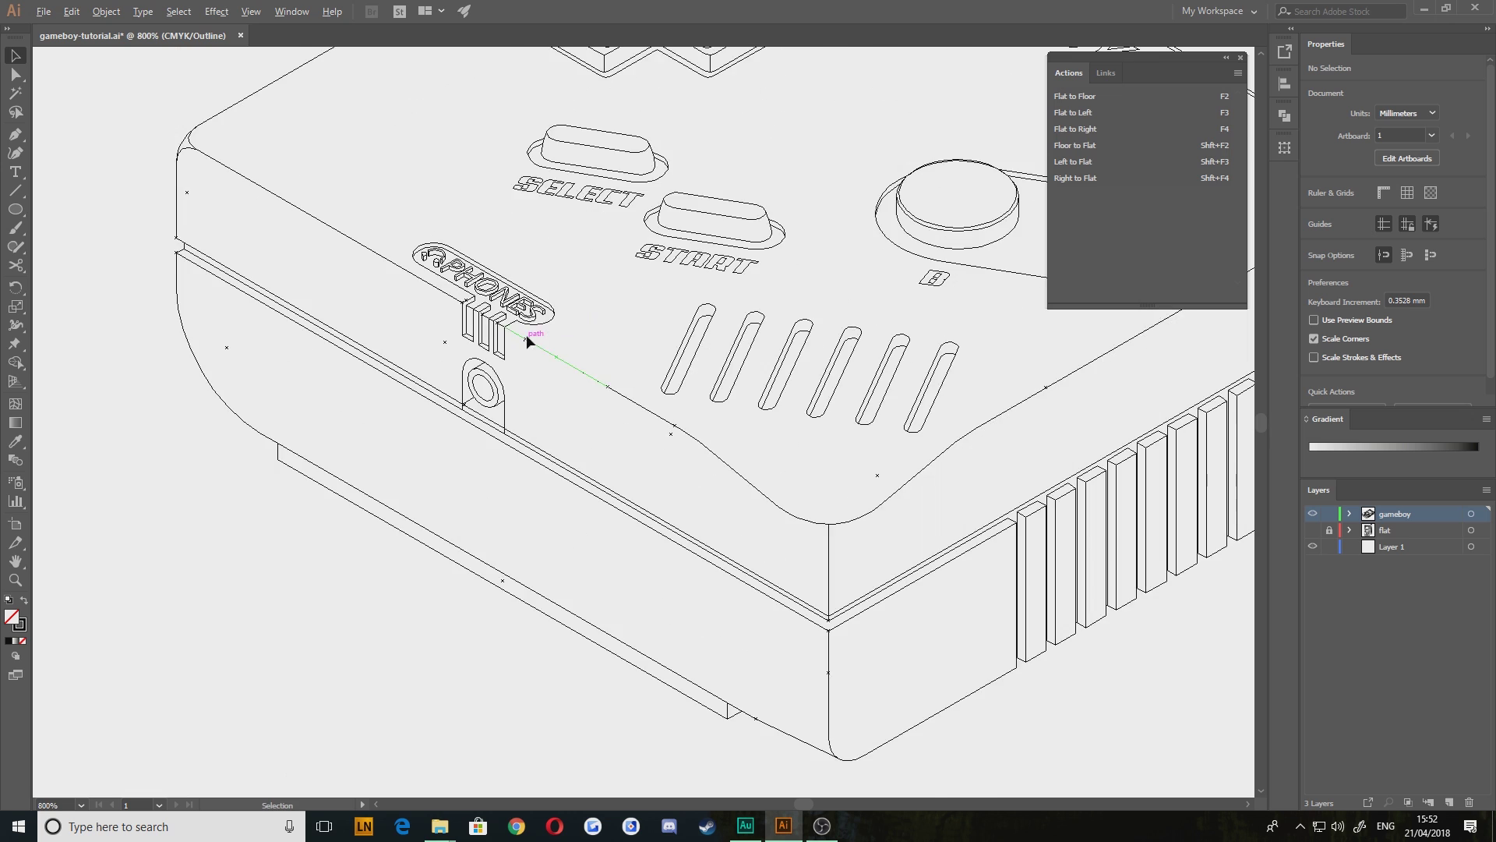
scroll(393, 238, up, 2)
drag(392, 238, 498, 560)
click(15, 134)
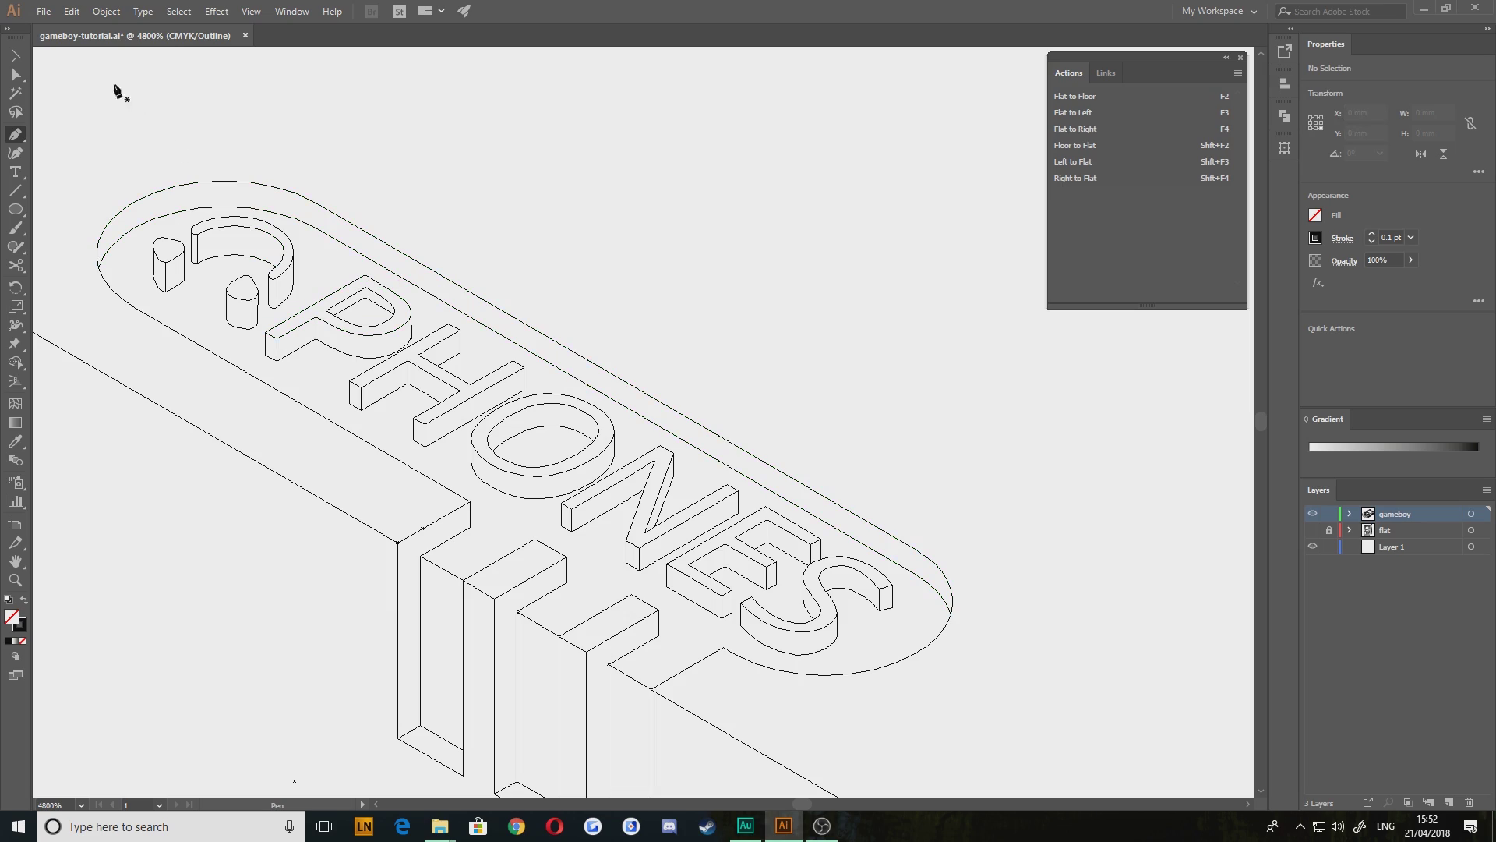
click(22, 57)
drag(724, 116, 311, 577)
mouse_move(768, 107)
mouse_down()
mouse_move(210, 698)
mouse_move(526, 338)
mouse_move(374, 545)
mouse_up()
drag(787, 117, 280, 678)
mouse_move(966, 109)
mouse_down()
mouse_move(835, 211)
mouse_move(374, 484)
mouse_up()
drag(935, 420, 328, 507)
mouse_move(787, 250)
mouse_down()
mouse_move(468, 210)
mouse_move(519, 176)
mouse_up()
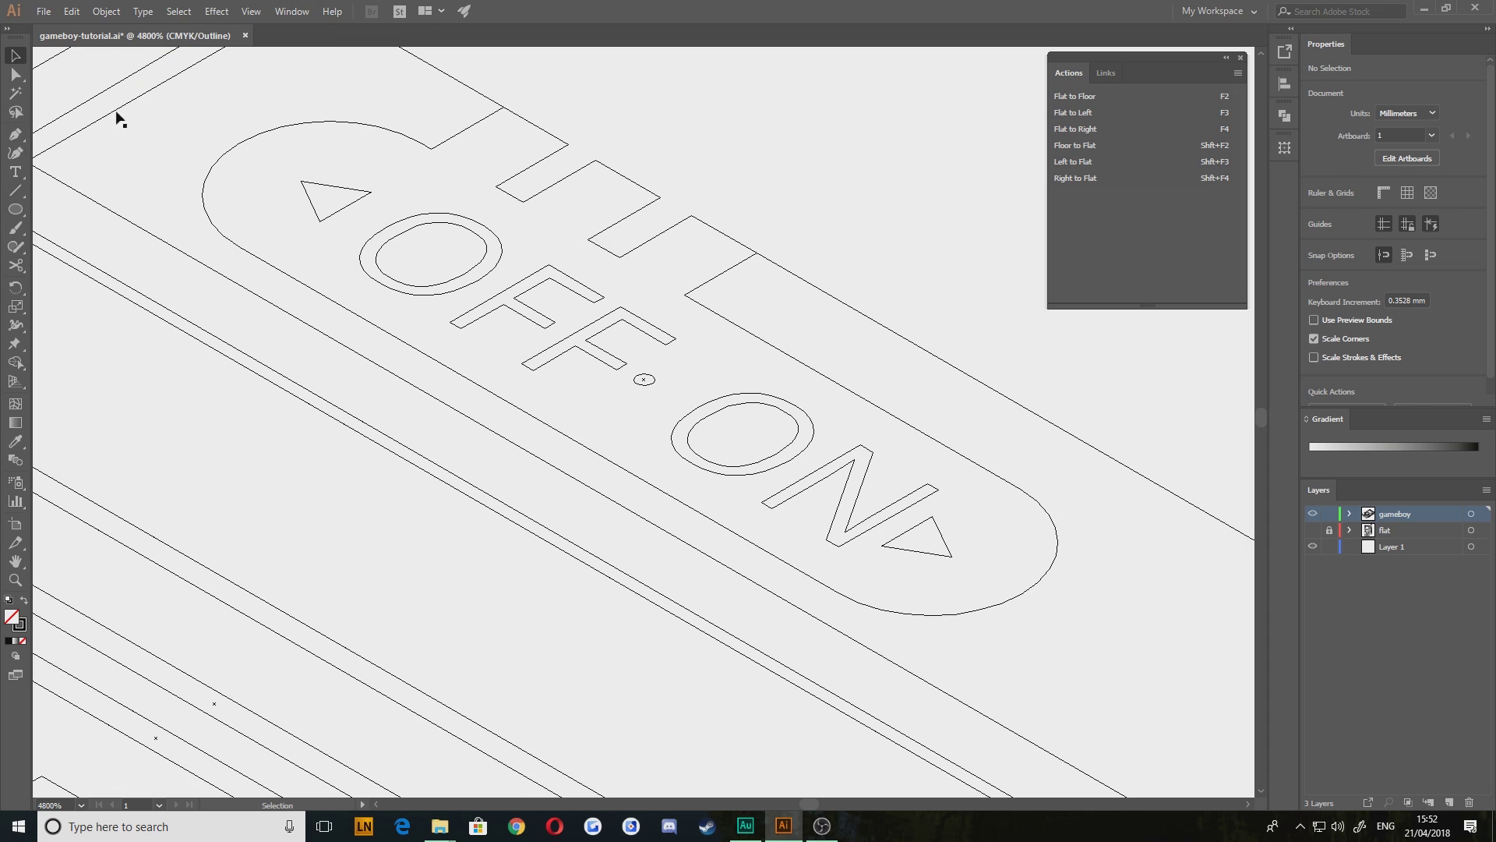
Duplicate the OFF·ON label's rounded recess outline straight down by a small distance to form the recess floor
click(261, 134)
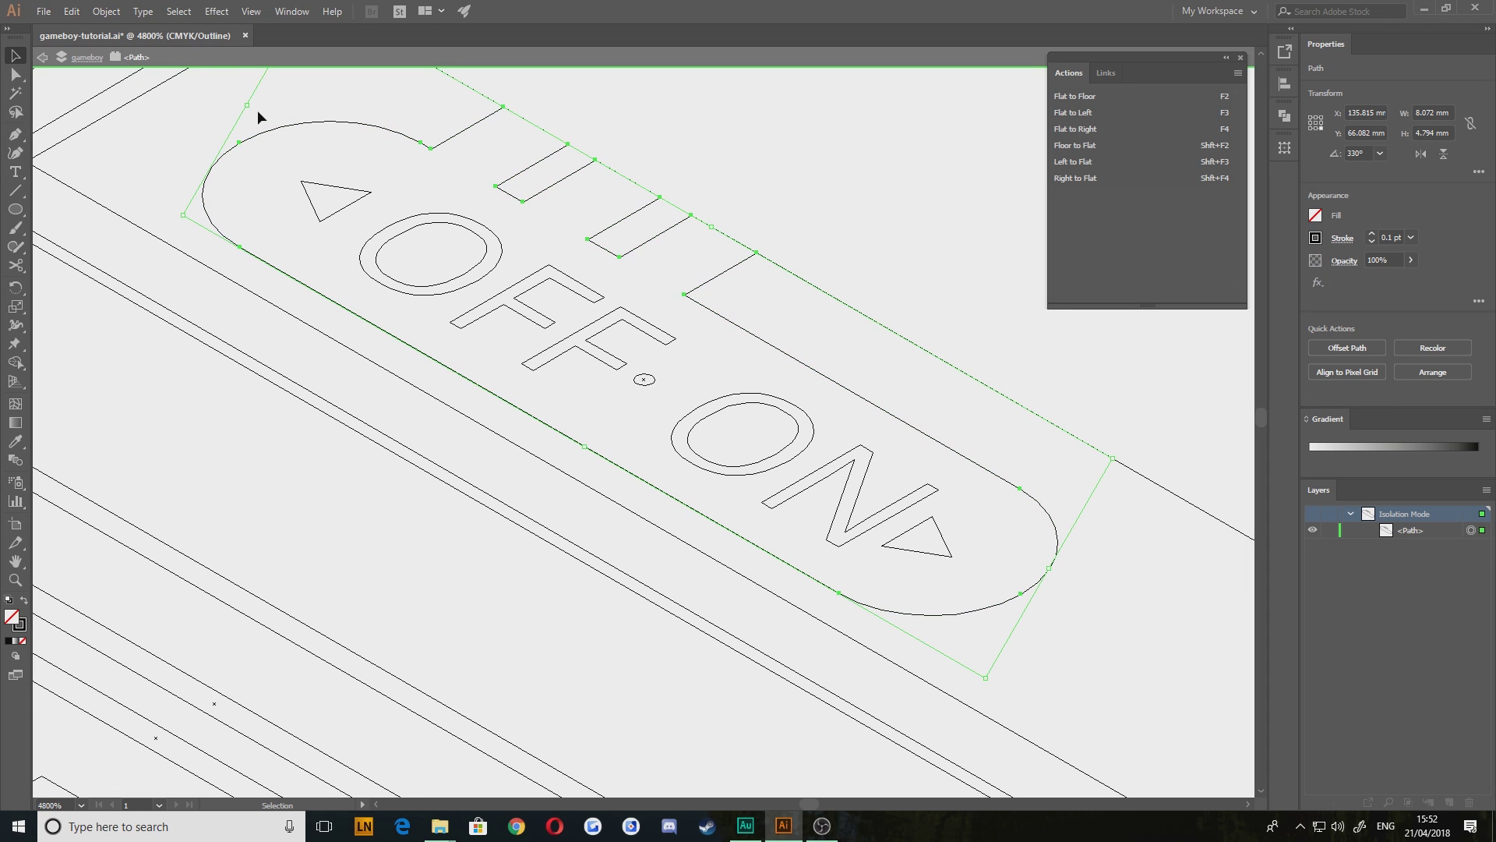
click(257, 110)
click(298, 123)
click(218, 131)
drag(260, 131, 260, 162)
click(808, 148)
drag(510, 250, 576, 281)
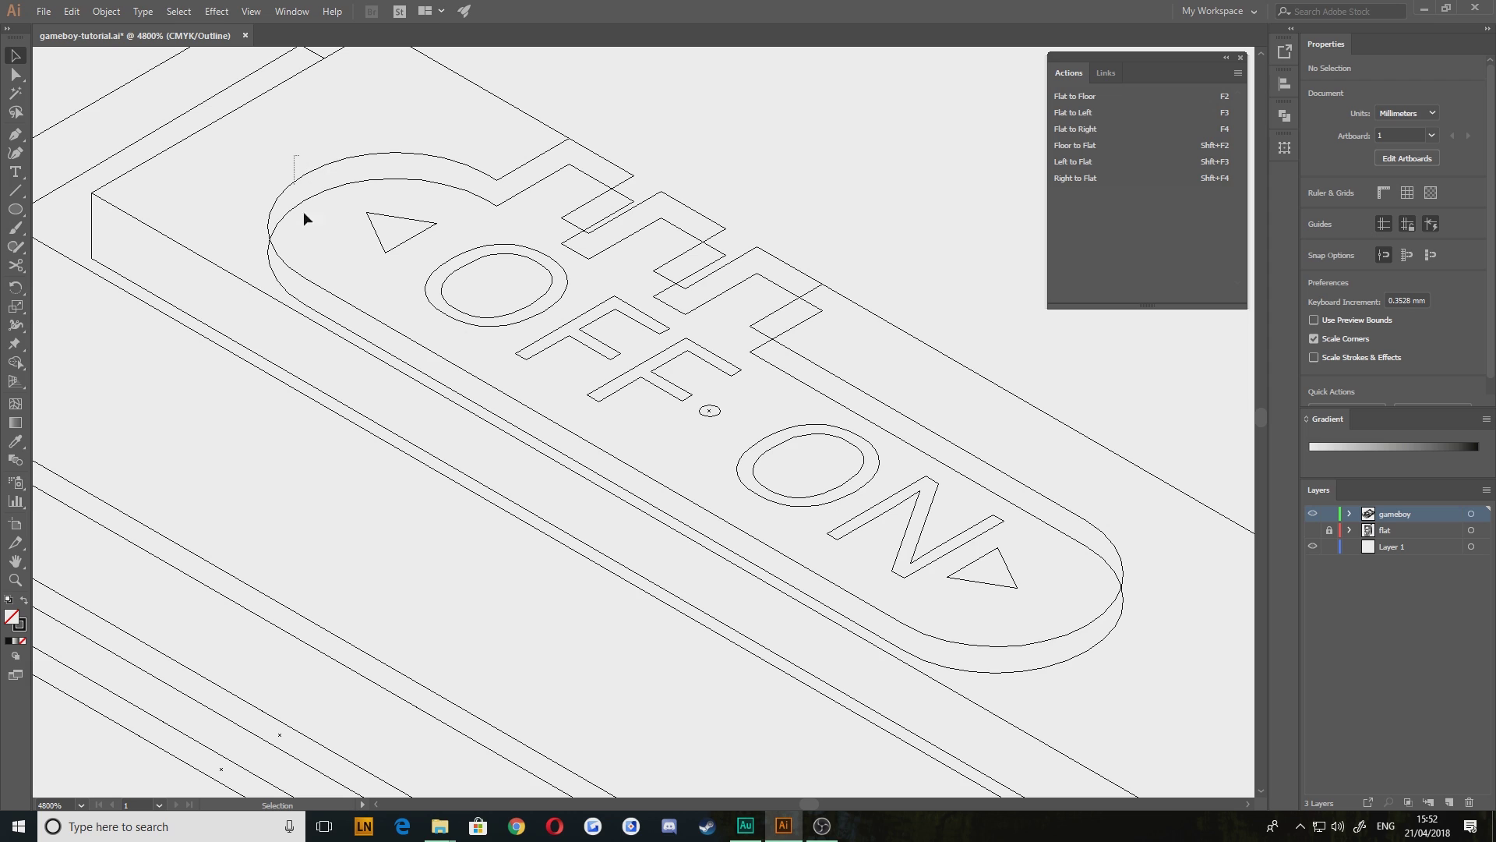
Select both recess outlines and remove the strip extending below the original outline with Shape Builder
click(269, 225)
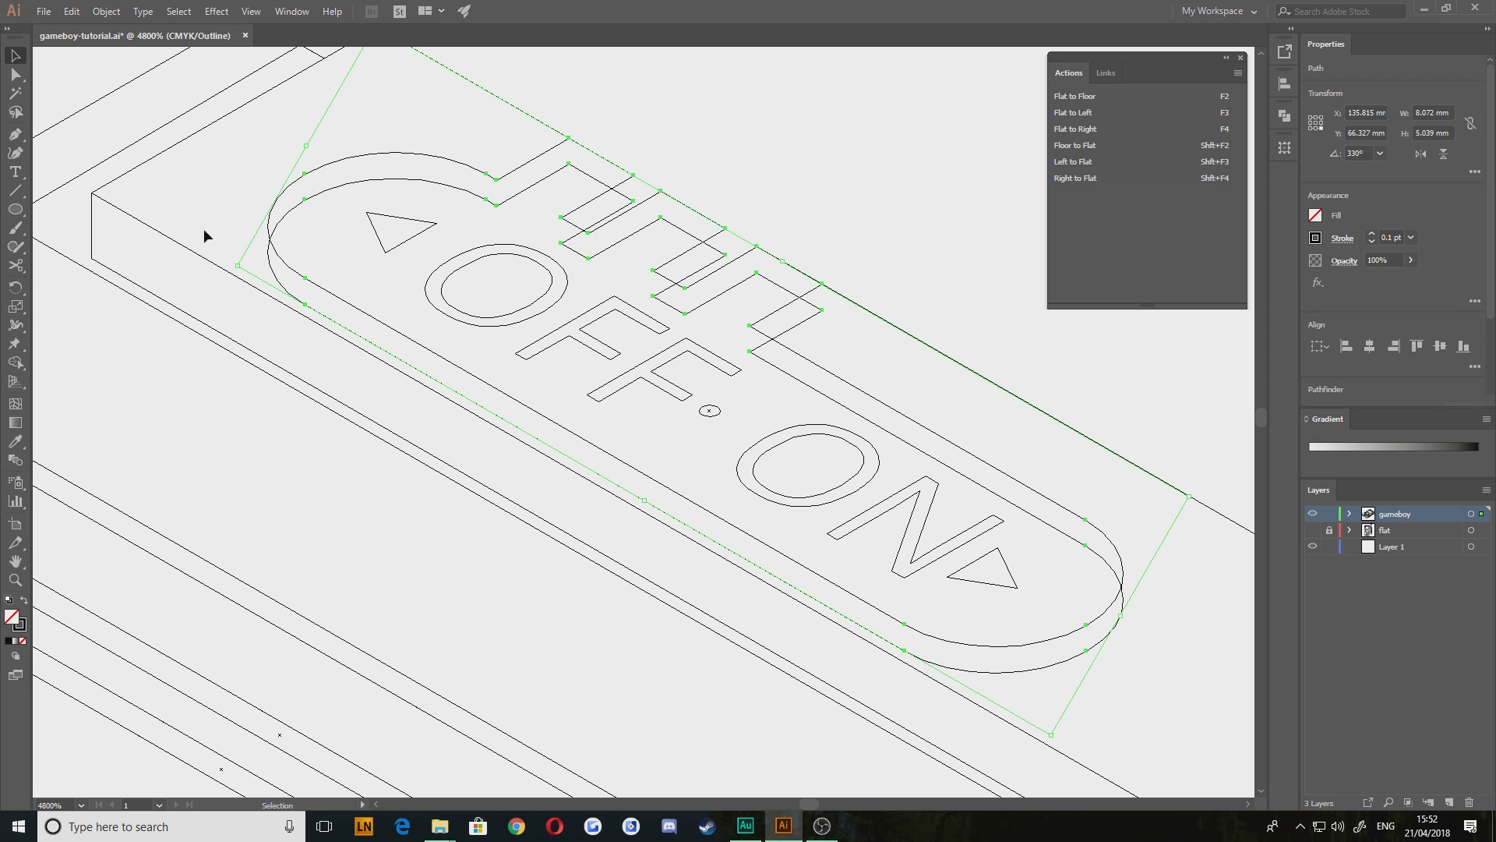
click(15, 362)
click(279, 272)
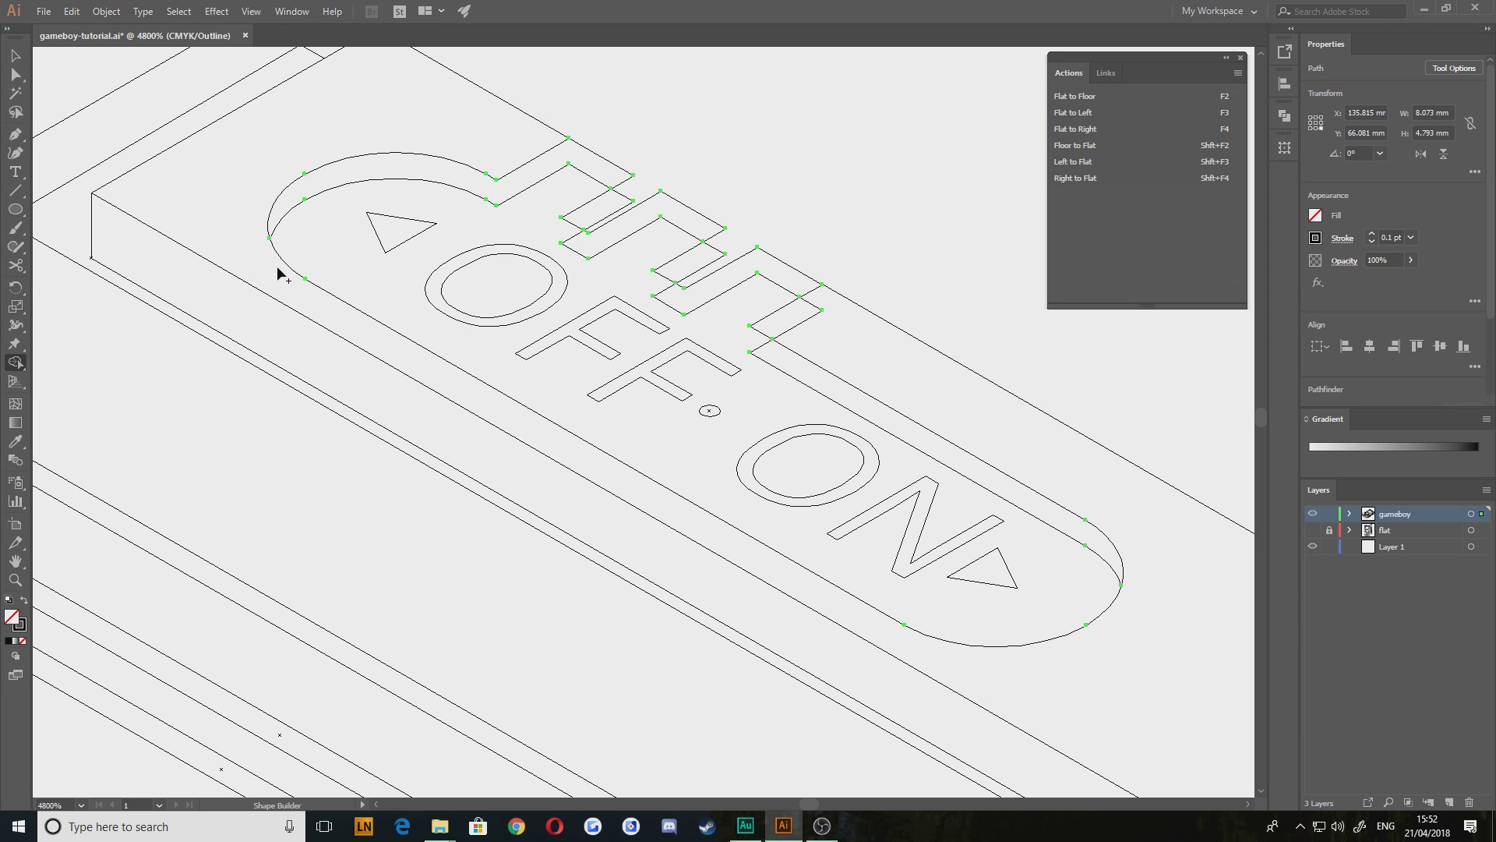
click(22, 59)
click(666, 129)
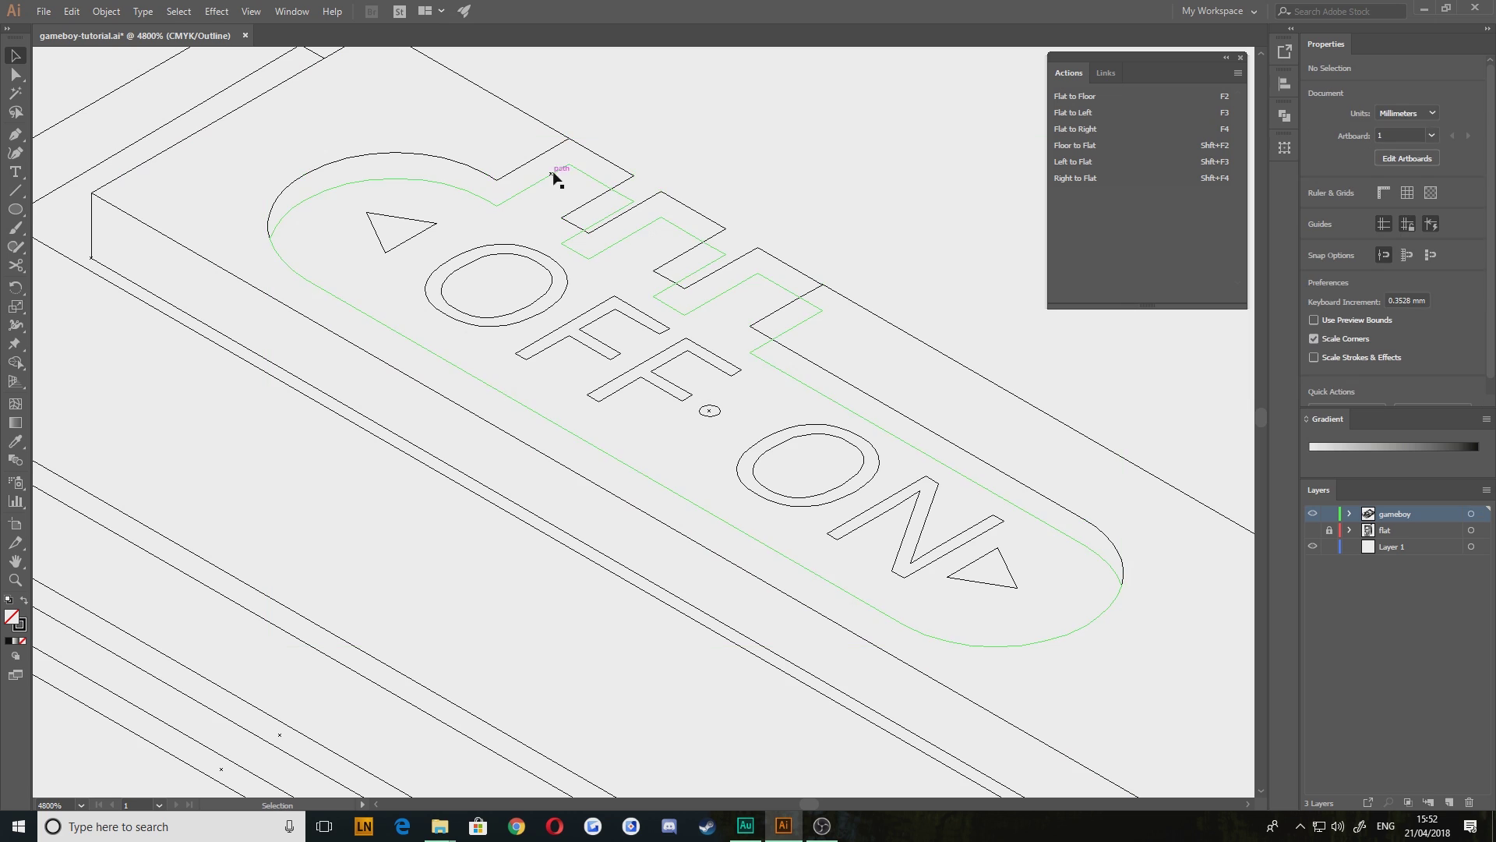
Select the OFF·ON lettering, the dot and both arrows, and duplicate them straight down by about 0.24 mm
drag(536, 331, 469, 293)
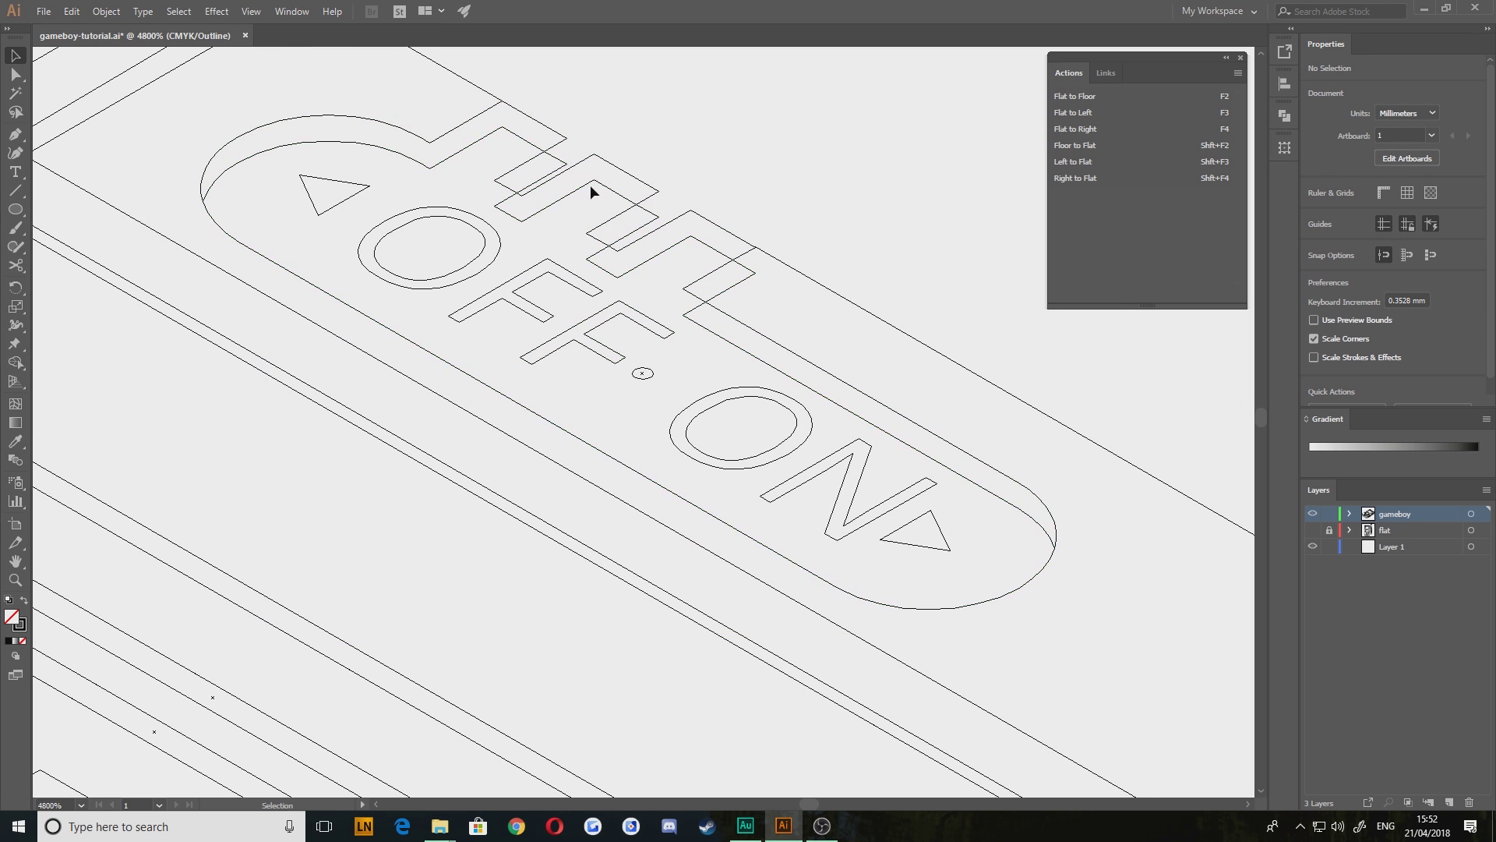
click(338, 205)
shift+click(368, 232)
shift+click(513, 294)
shift+click(591, 336)
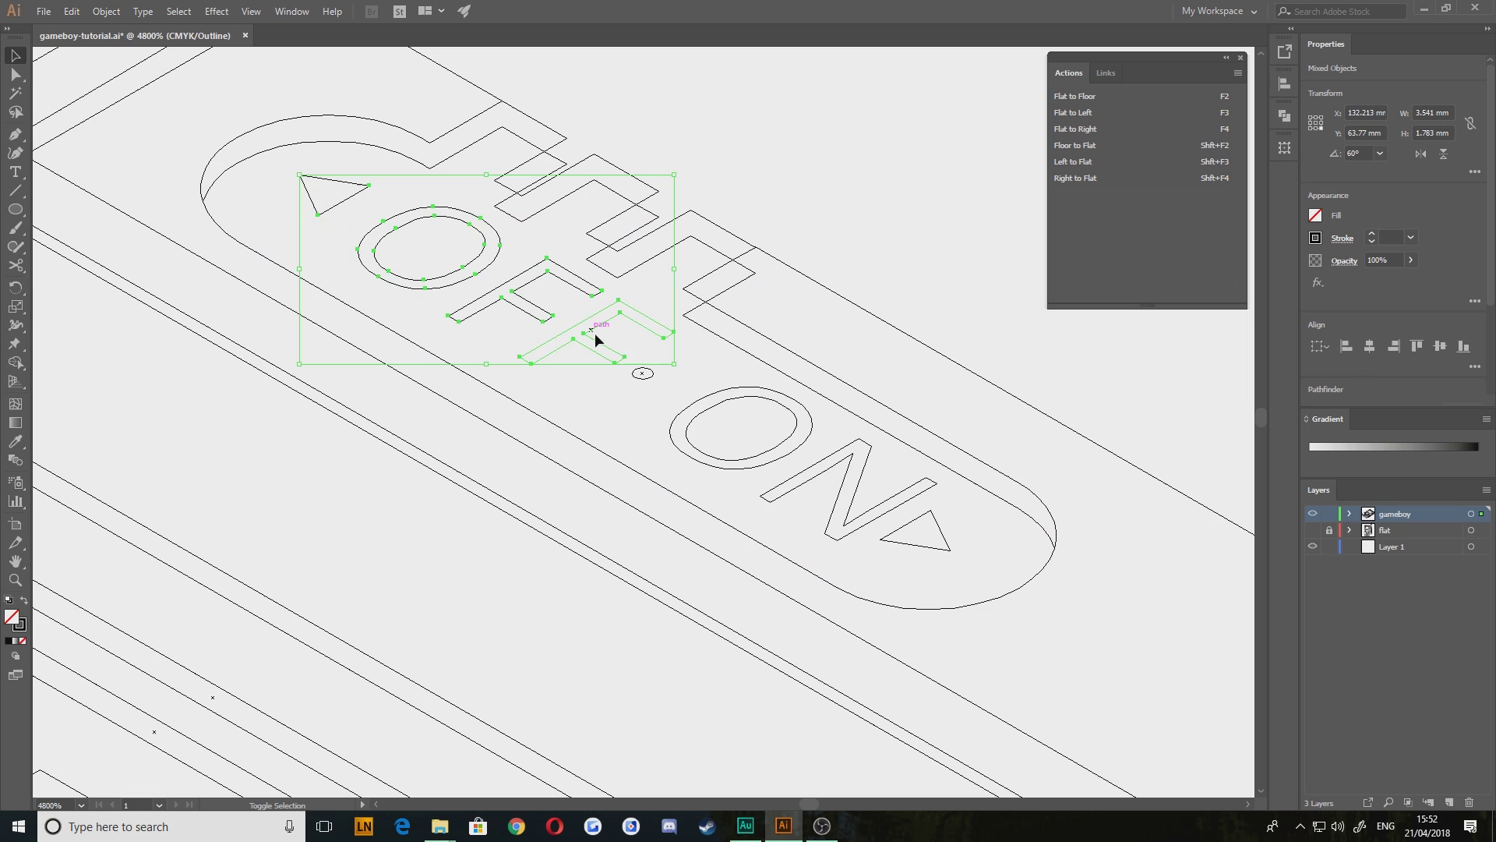
shift+click(642, 374)
shift+click(706, 400)
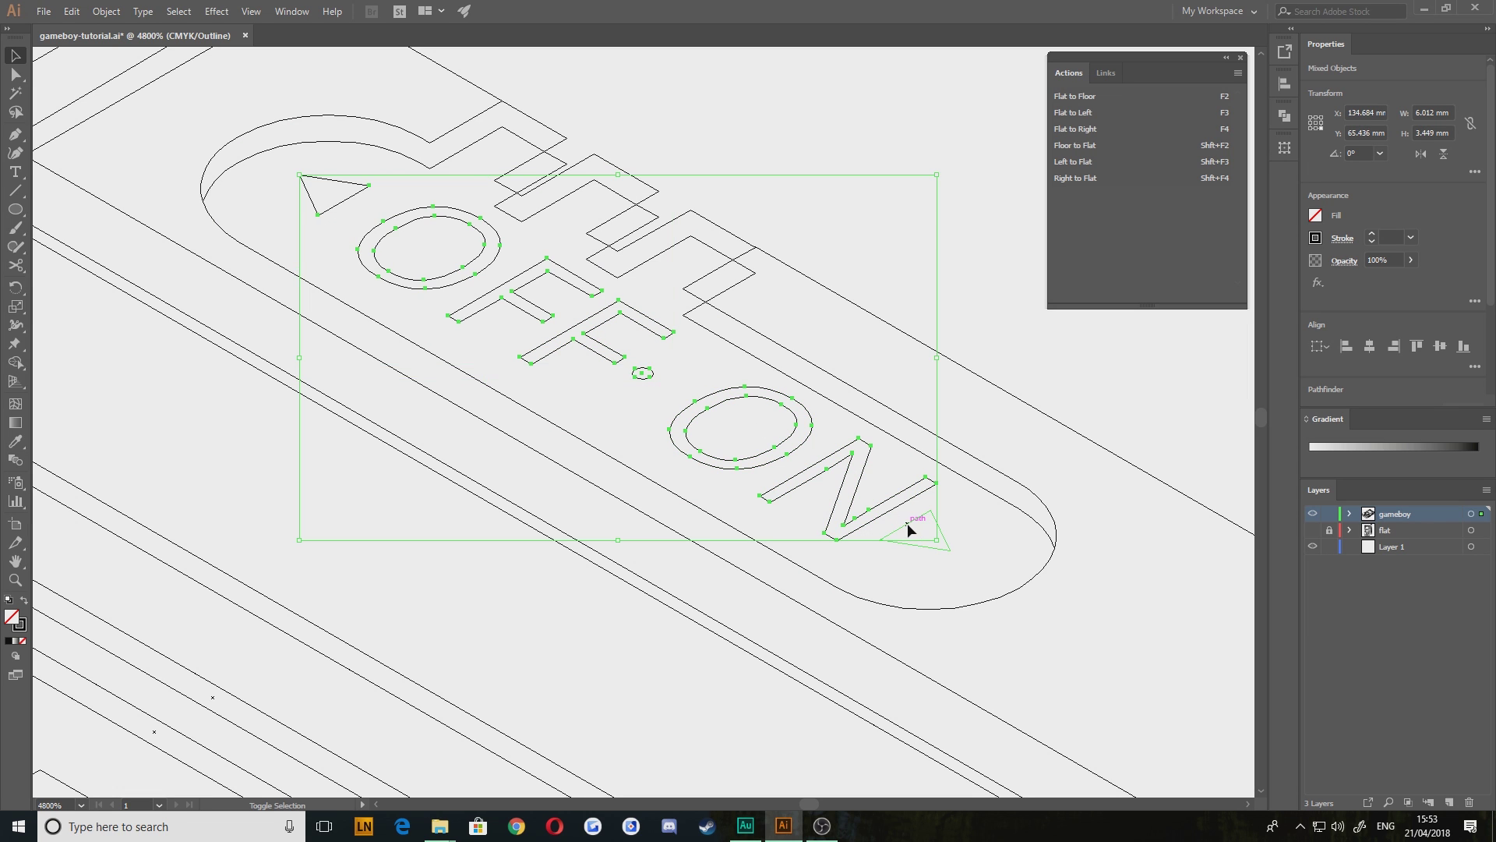
shift+click(907, 522)
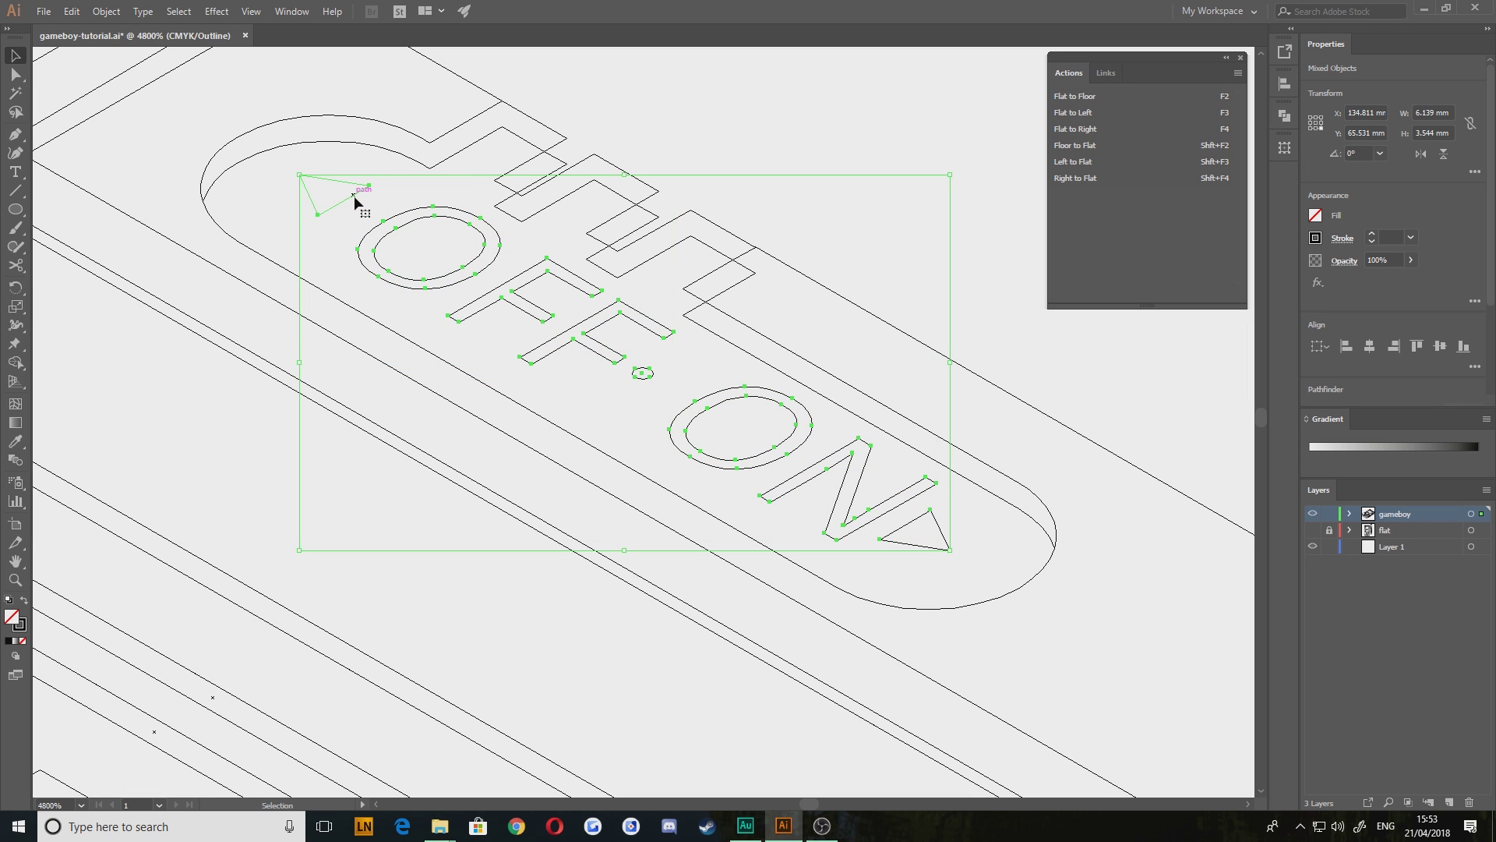
drag(354, 198, 350, 228)
scroll(351, 308, up, 5)
drag(238, 153, 795, 608)
drag(596, 305, 596, 318)
scroll(736, 387, down, 5)
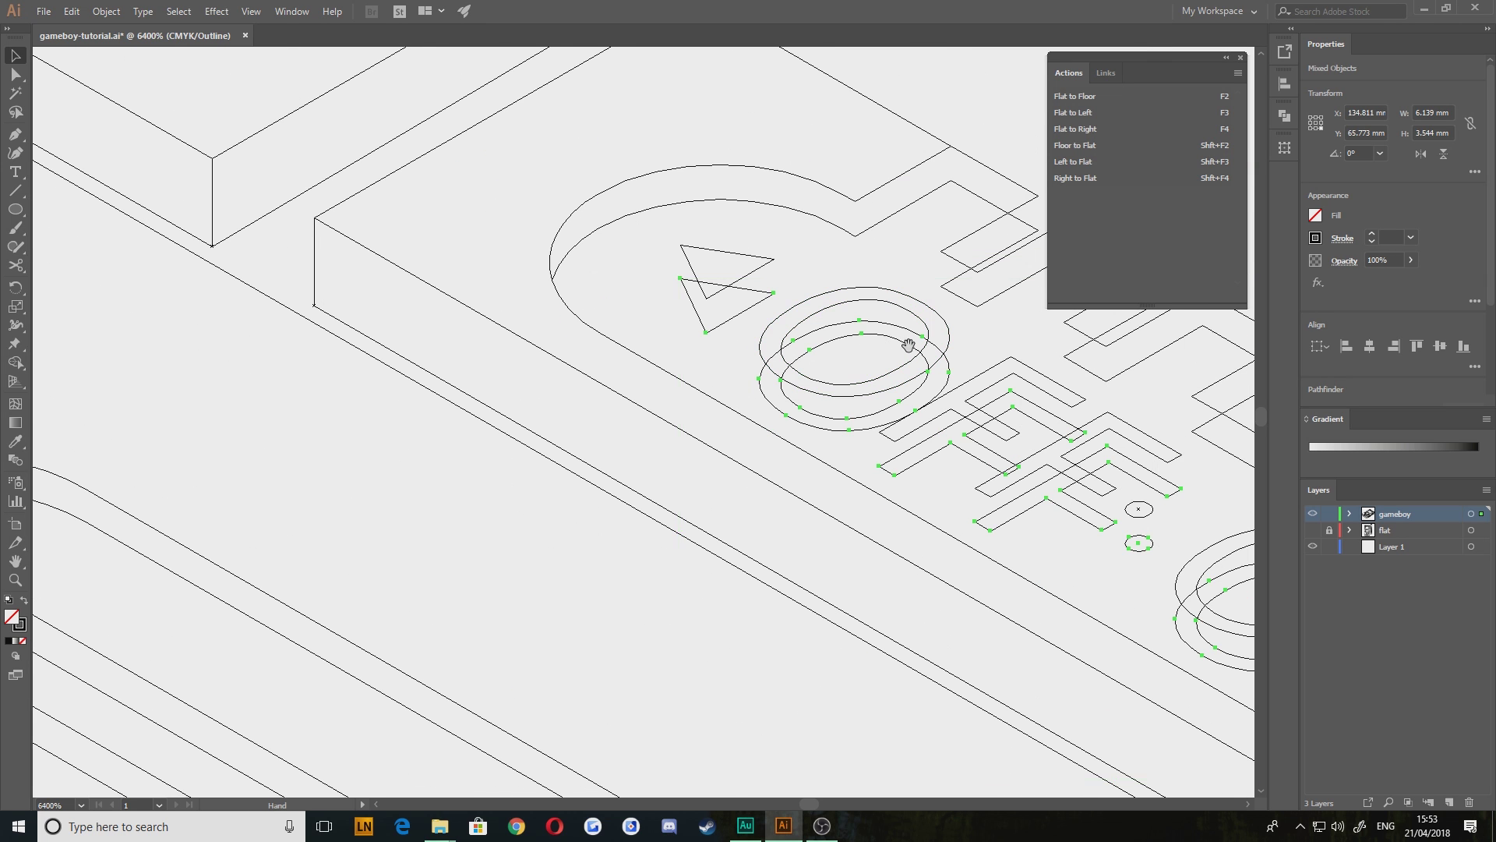
Draw a vertical Pen edge joining the upper and lower recess outlines at the inner corner of the notch nearest ON
drag(909, 341, 386, 268)
click(832, 155)
drag(512, 197, 644, 283)
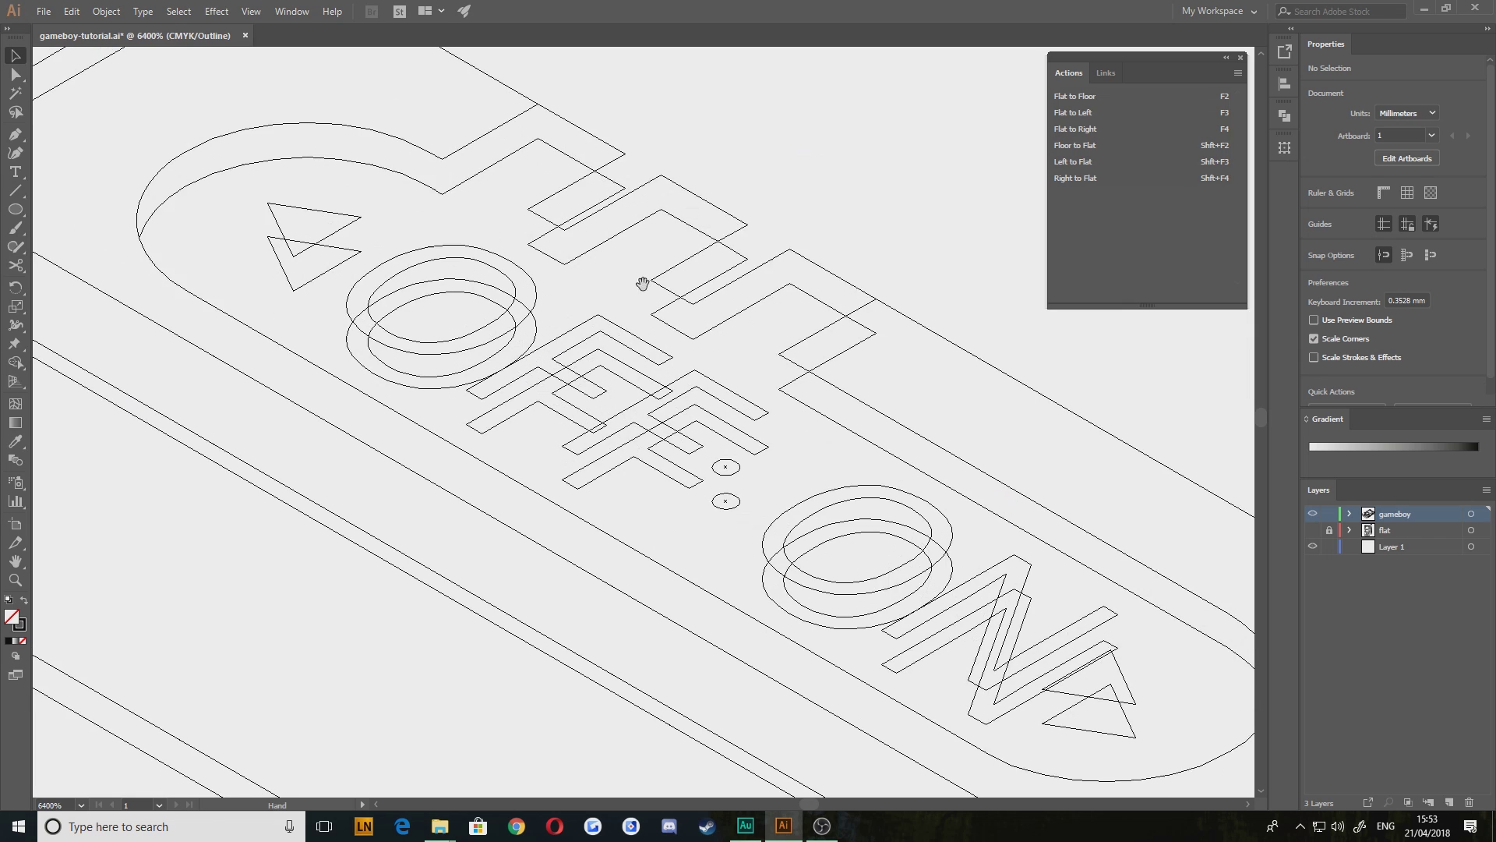
scroll(639, 255, up, 3)
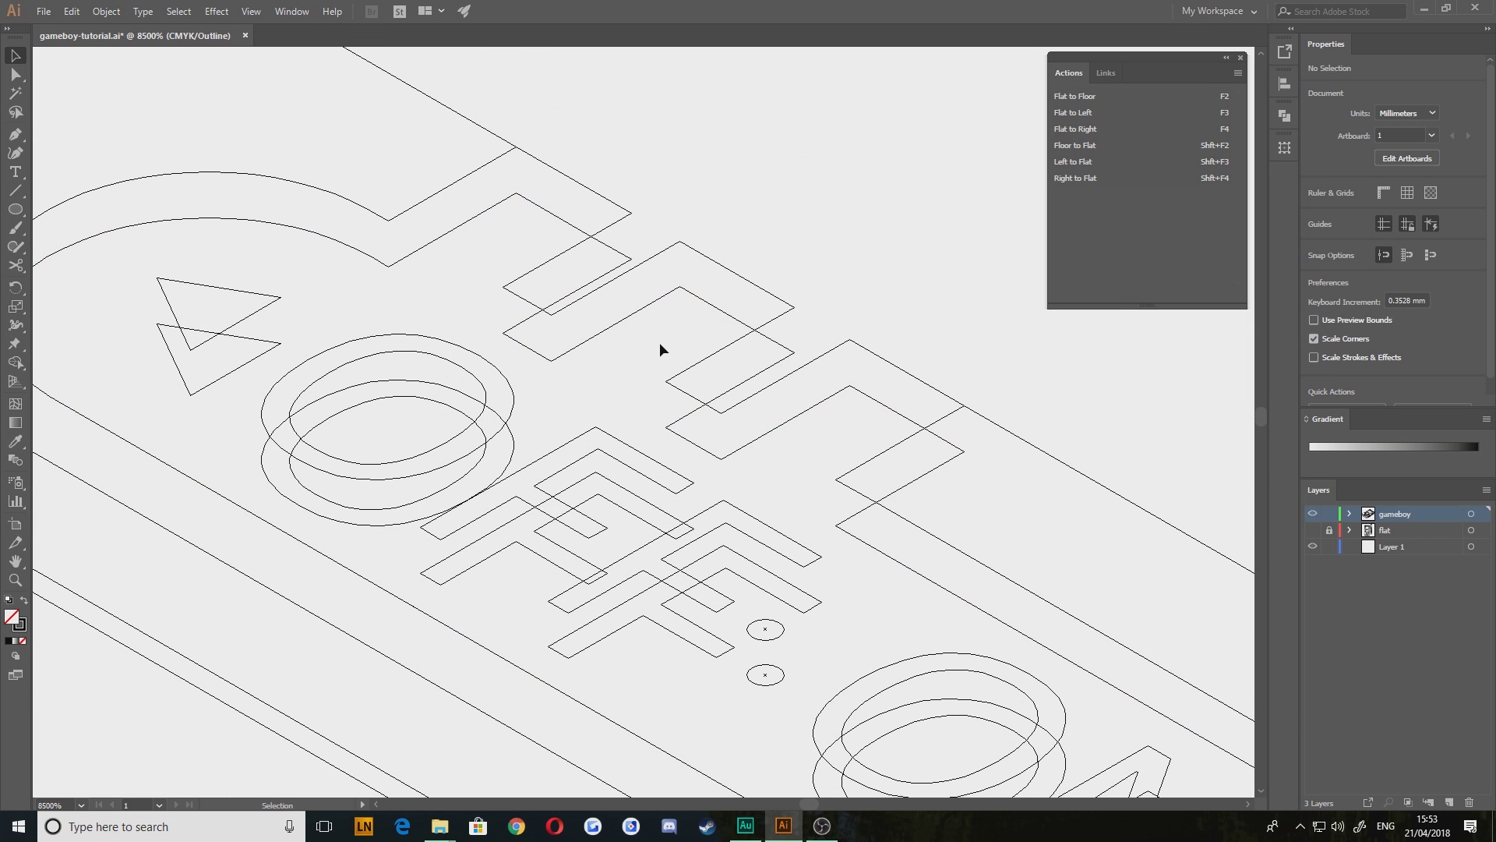
click(835, 479)
click(835, 524)
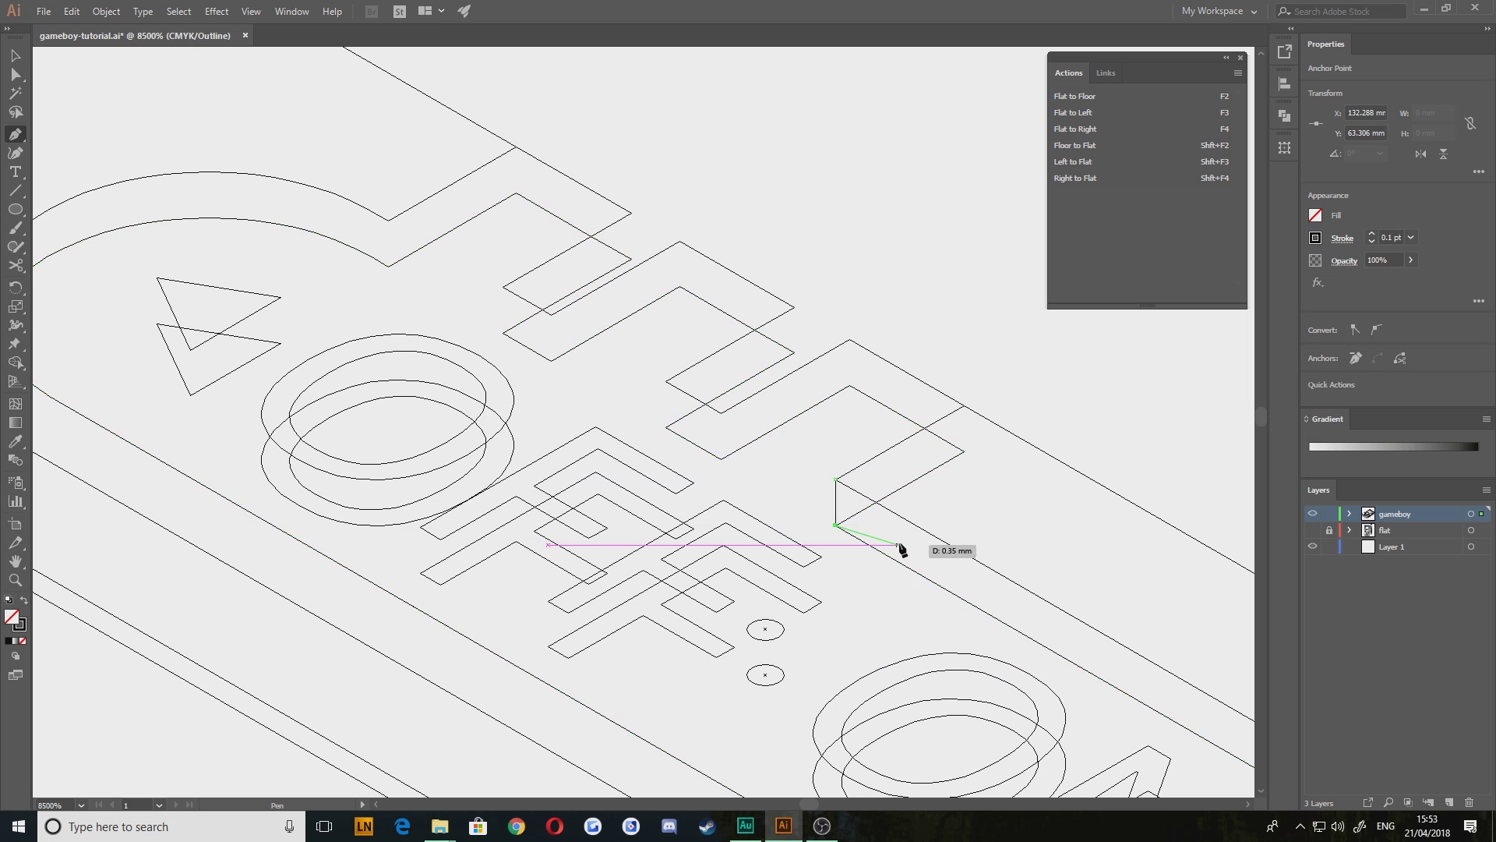
key(v)
drag(930, 448, 859, 484)
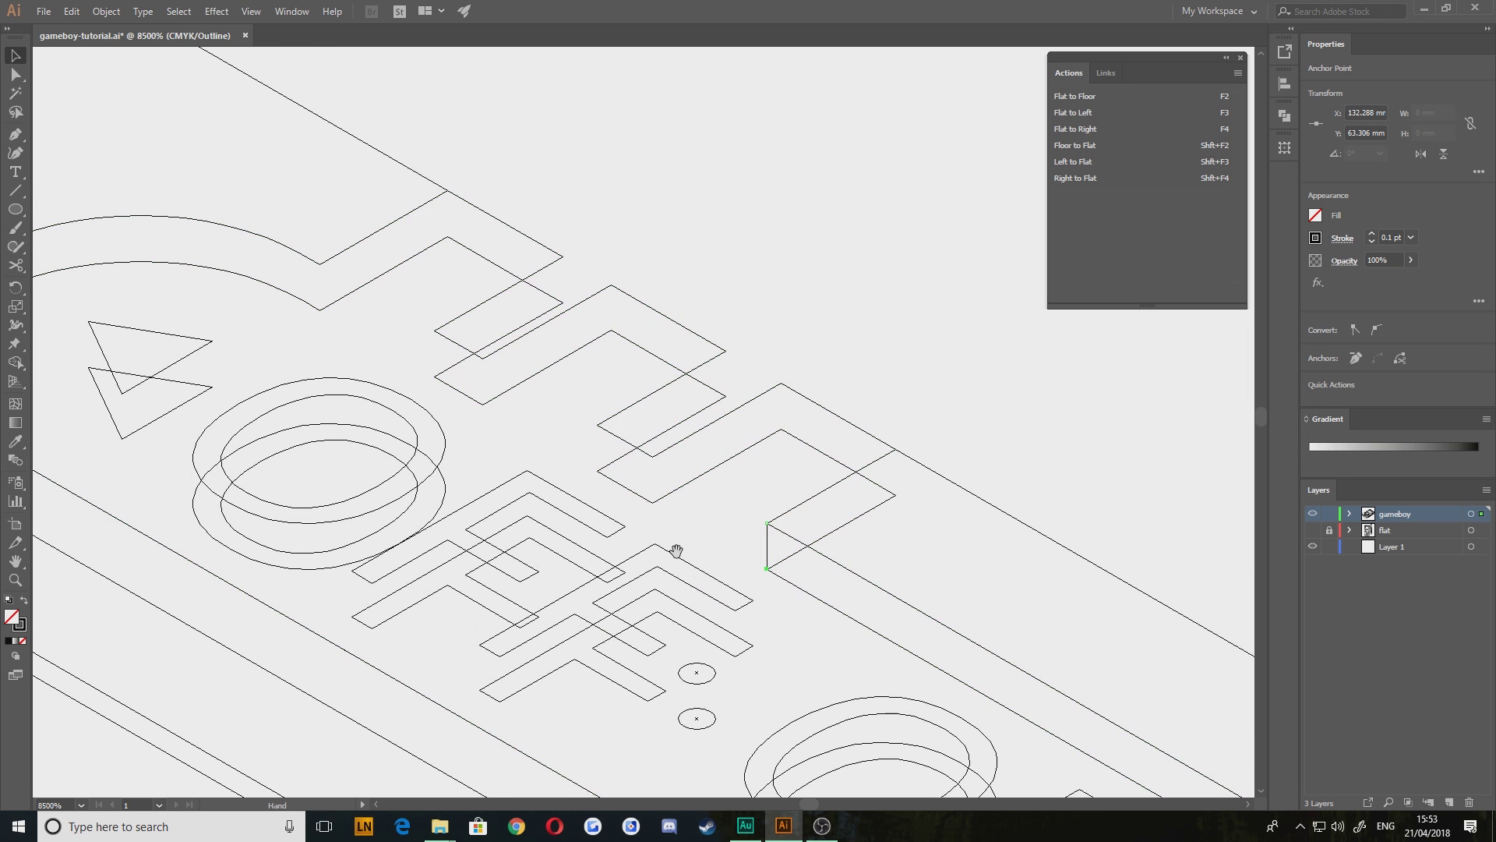
drag(664, 567, 731, 553)
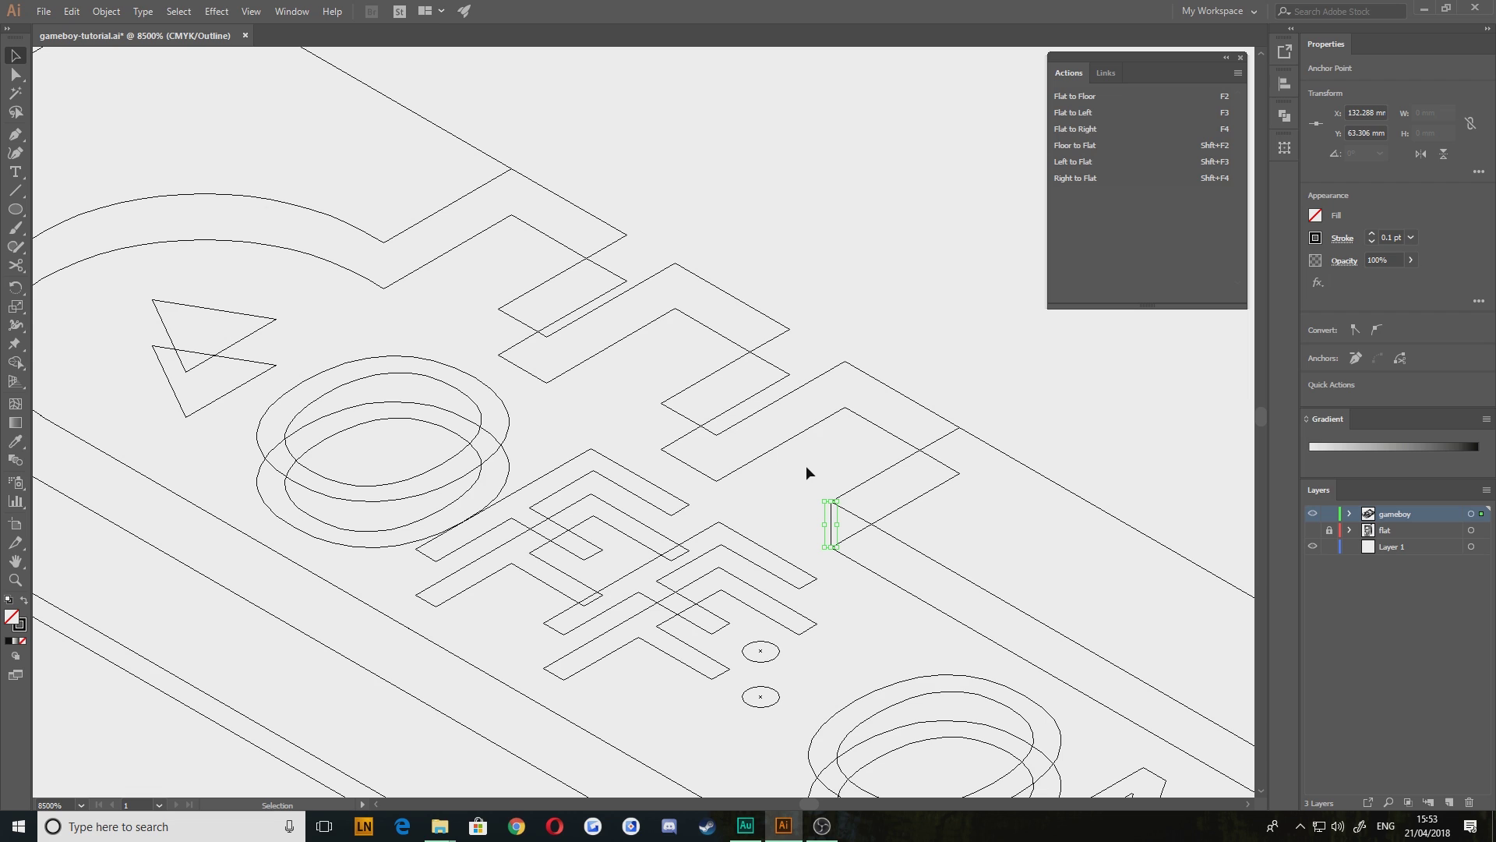
Draw Pen lines along the panel edge to close the open outer ends of the two narrow ribs
click(16, 136)
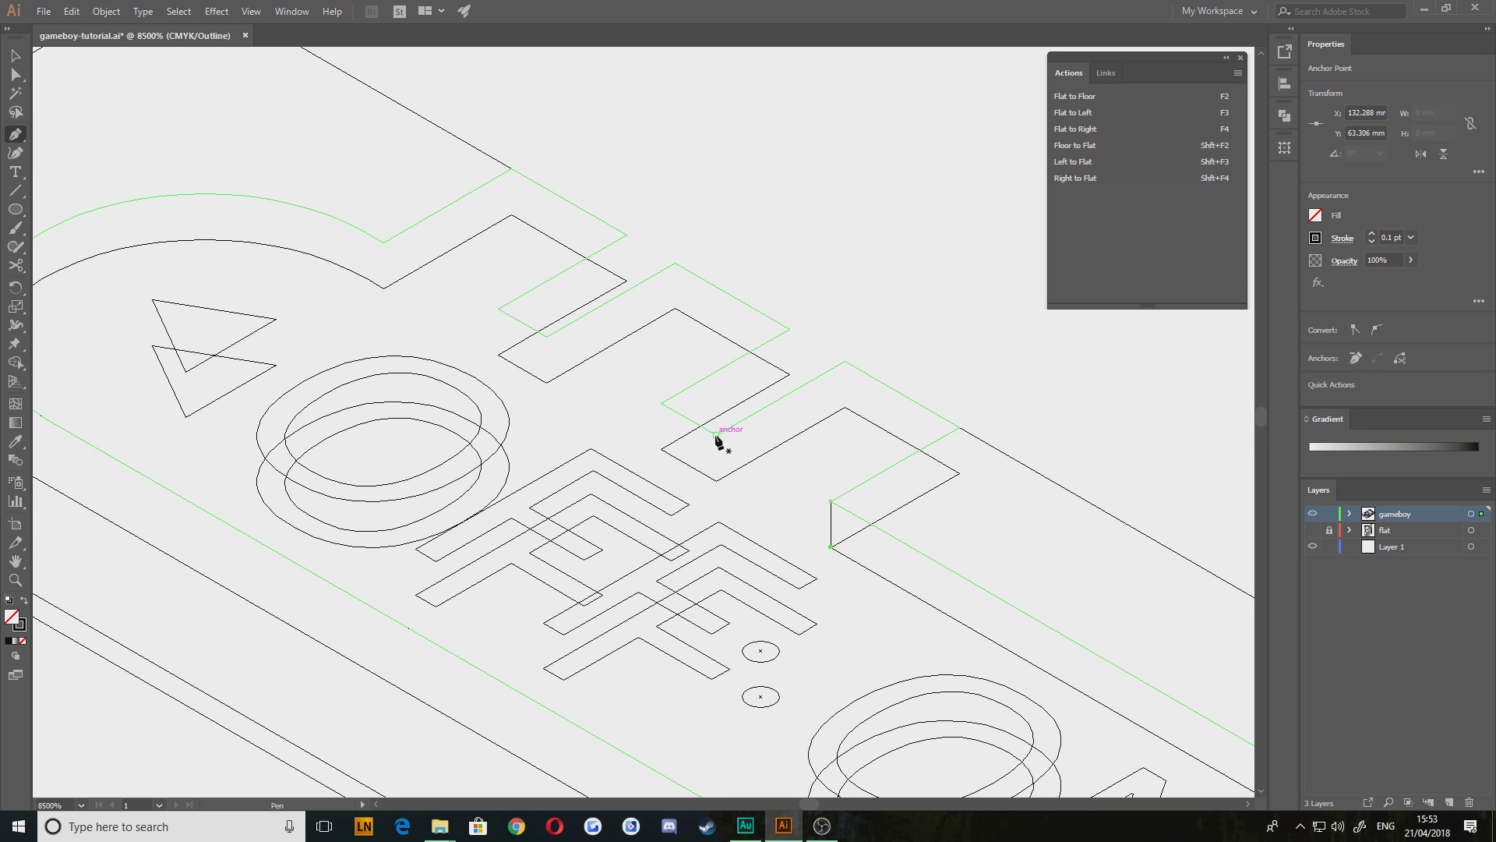
click(789, 330)
click(845, 361)
key(v)
key(p)
click(627, 236)
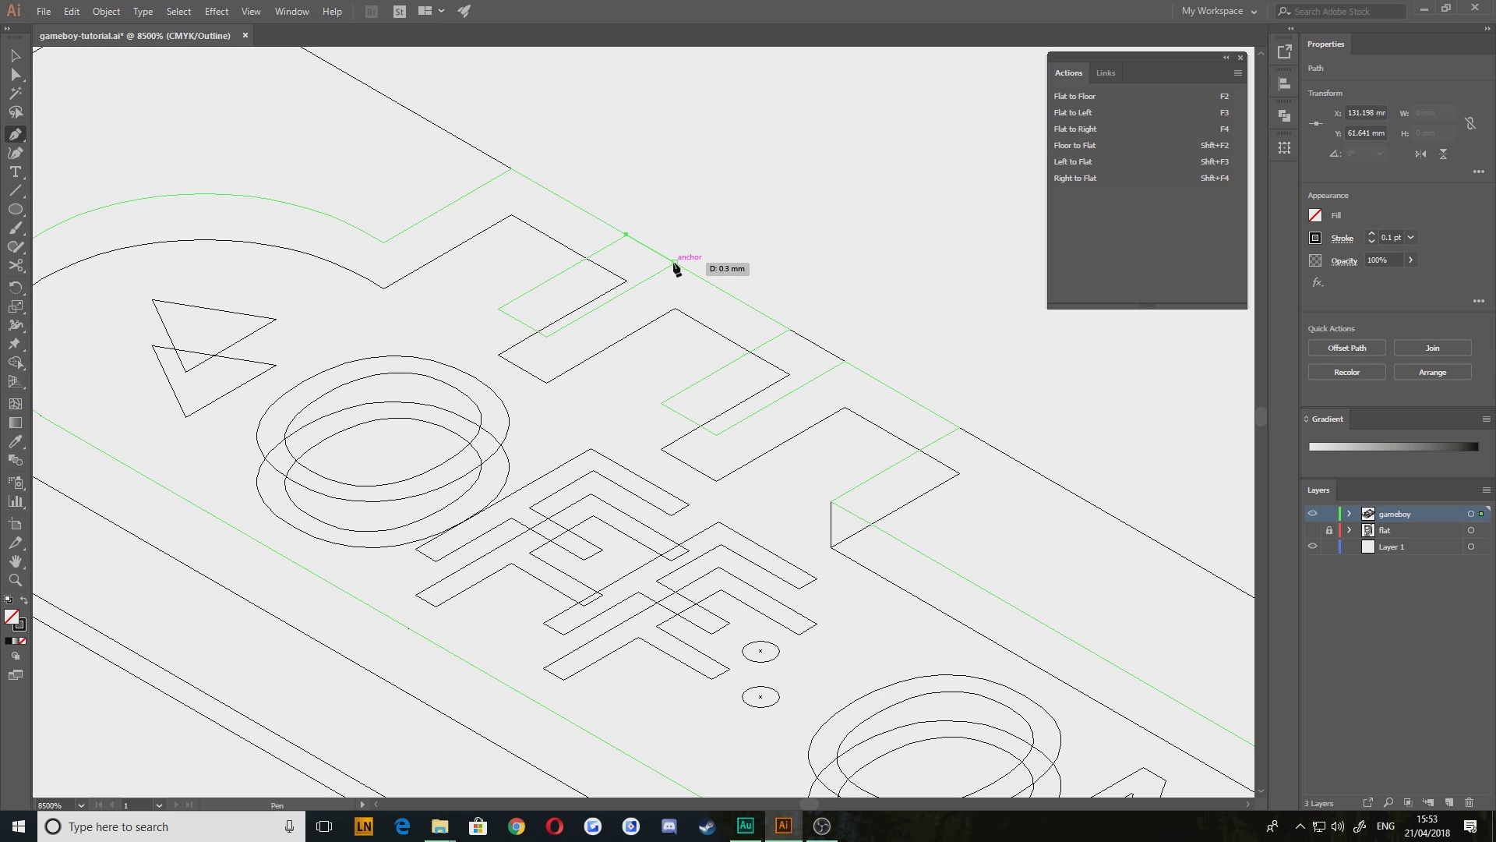
click(675, 264)
key(v)
key(p)
click(698, 200)
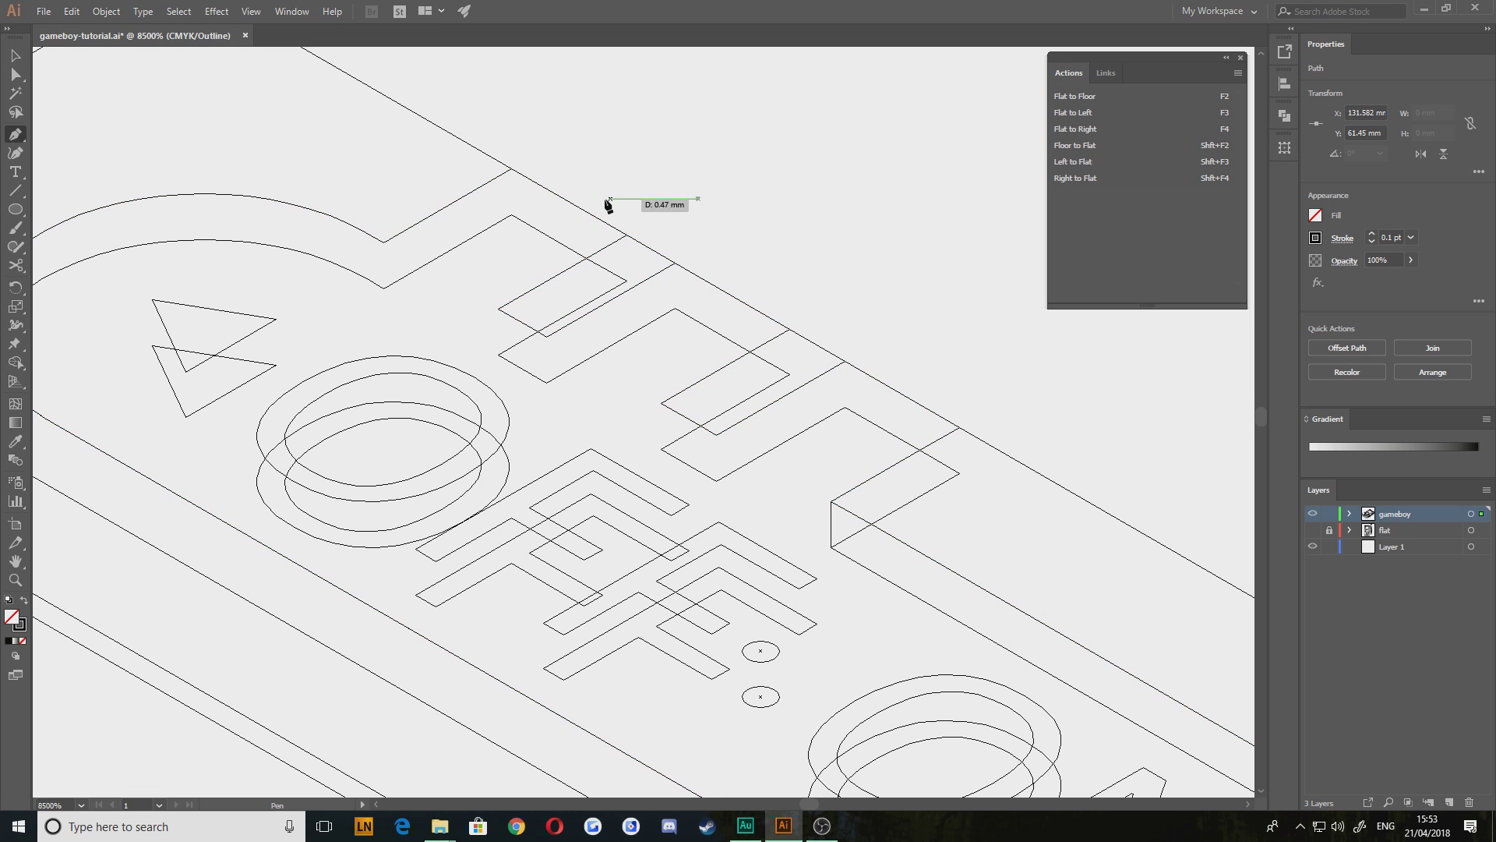
click(586, 209)
key(ctrl+z)
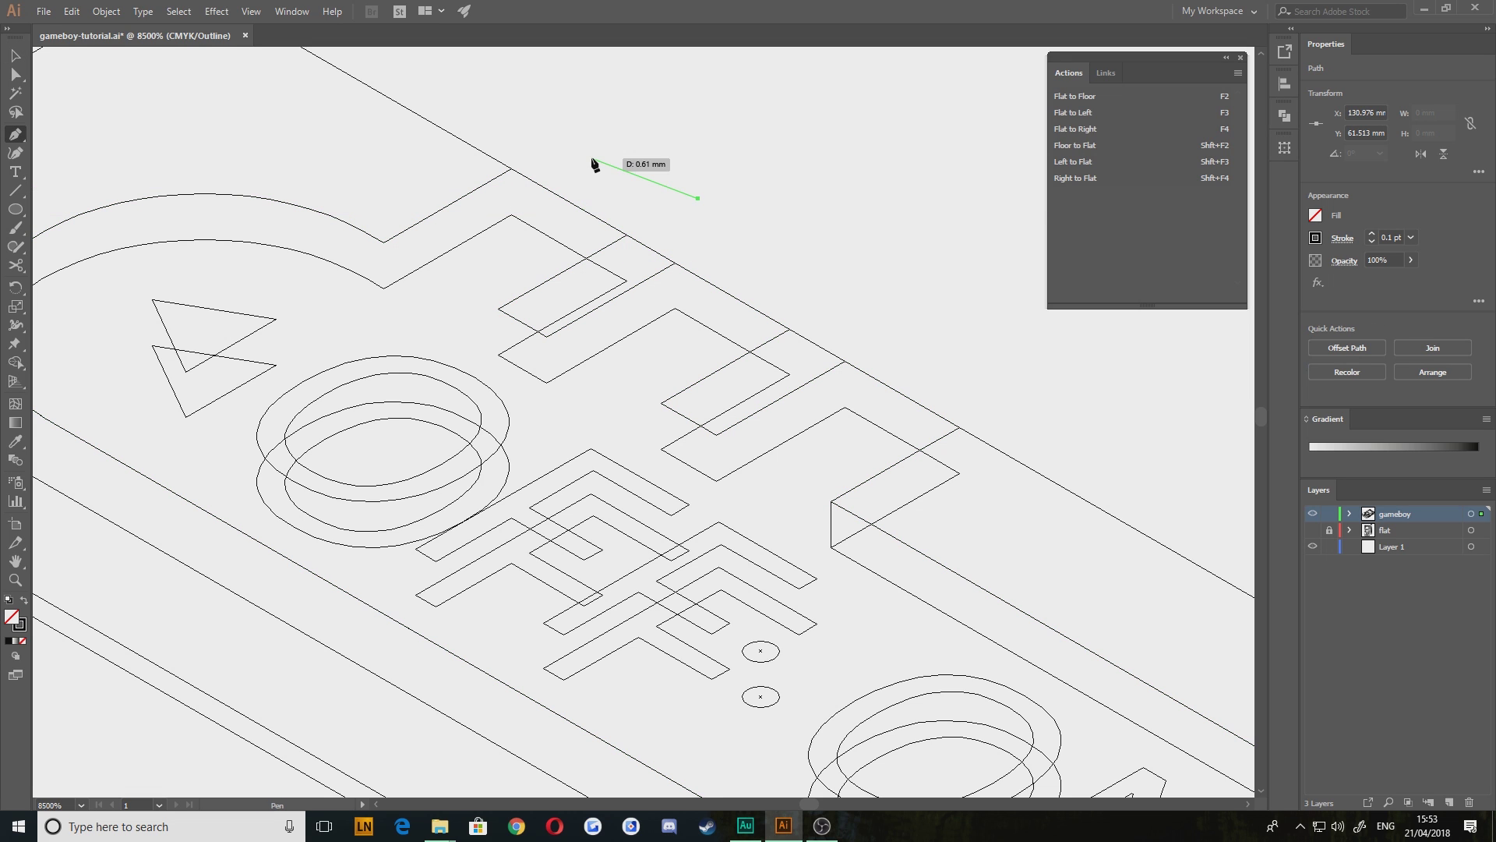
click(15, 56)
click(385, 162)
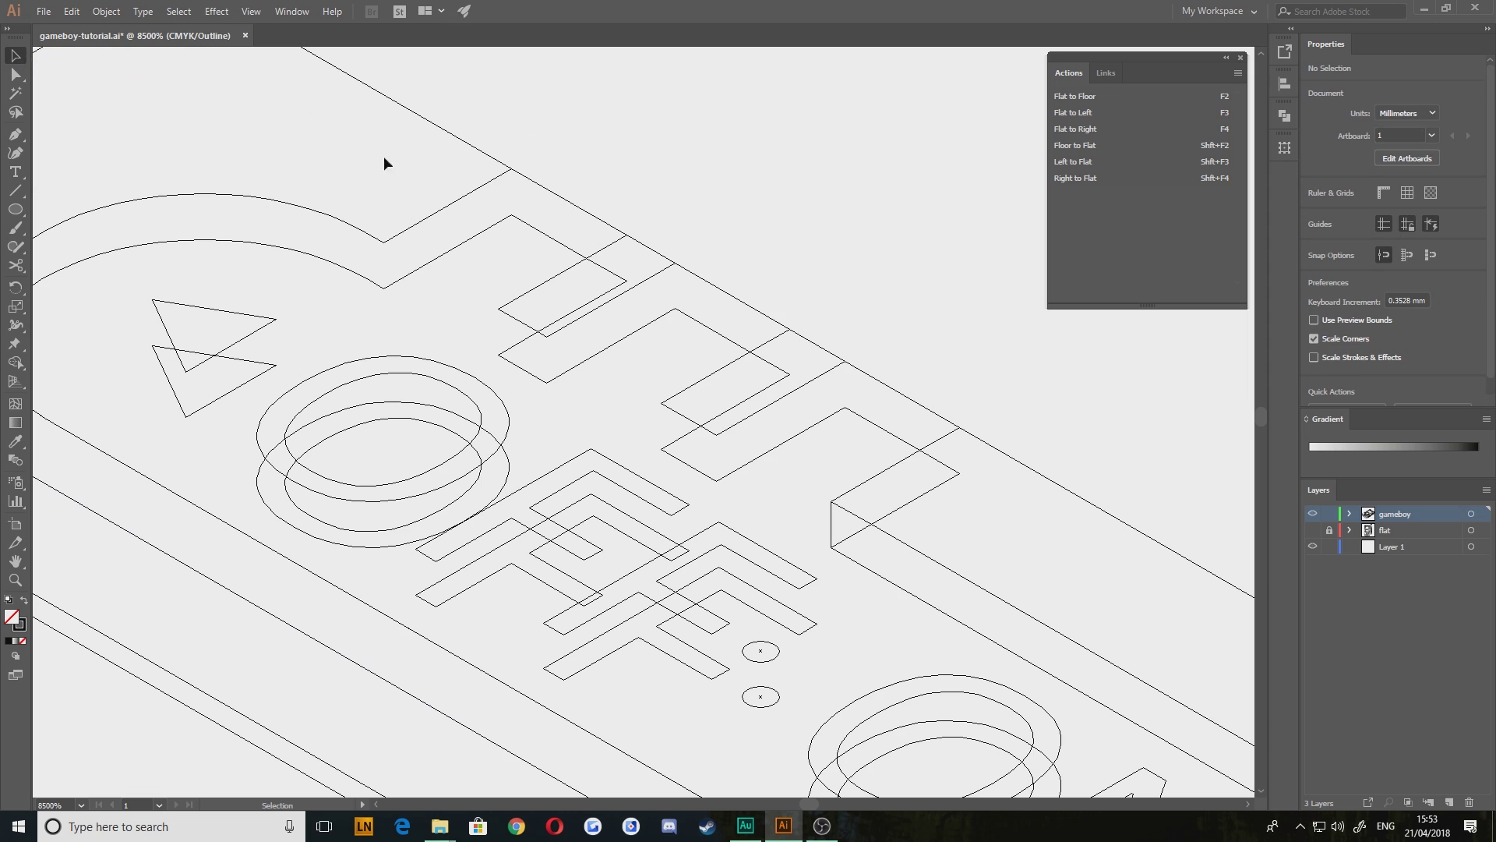
Delete the panel edge segments spanning the three notch openings beside the two ribs
key(a)
click(568, 200)
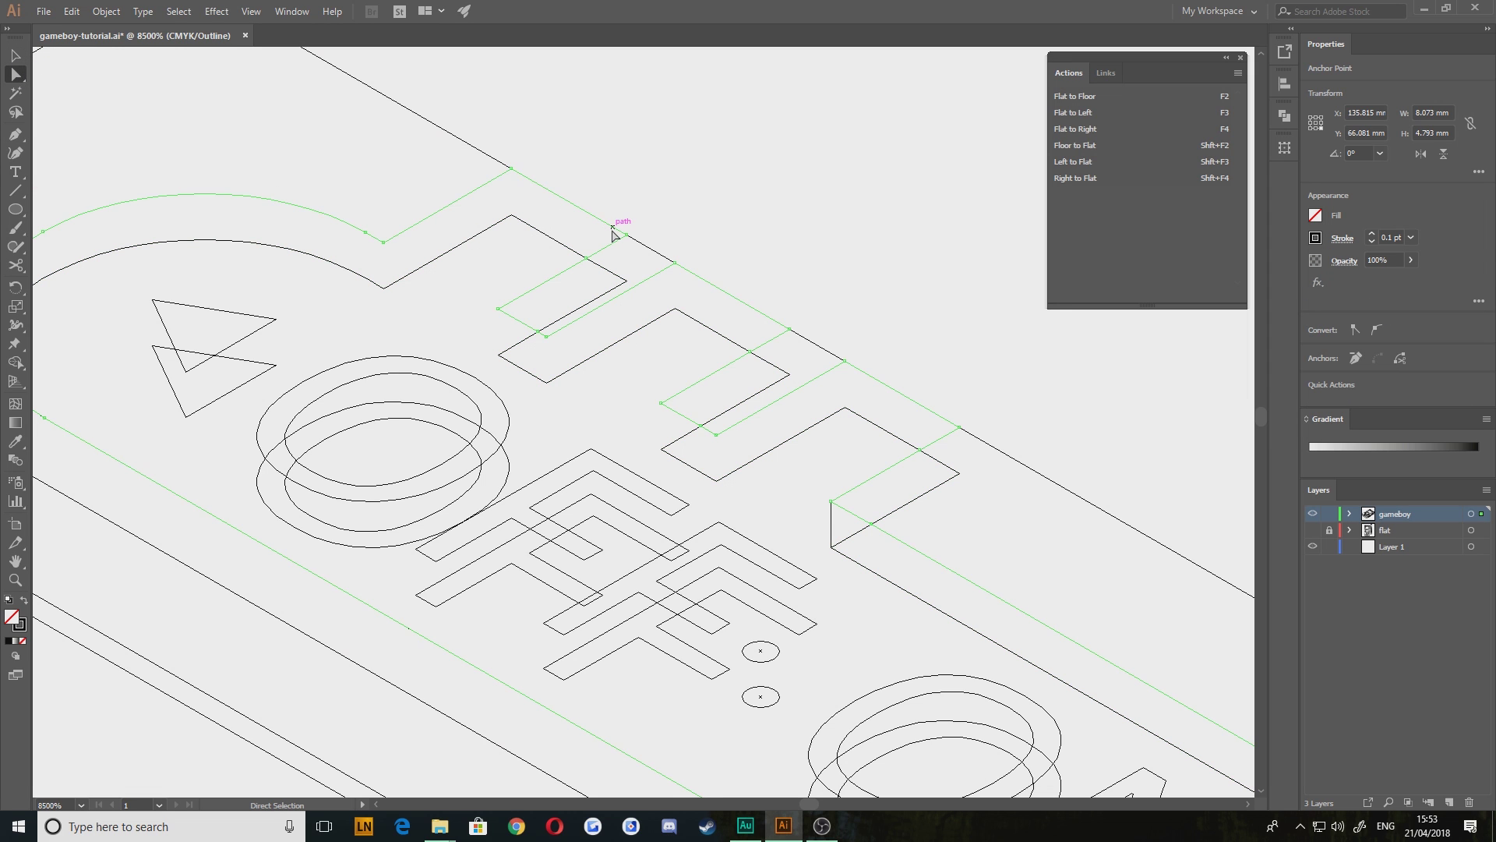
click(728, 293)
scroll(792, 307, down, 2)
scroll(792, 307, right, 2)
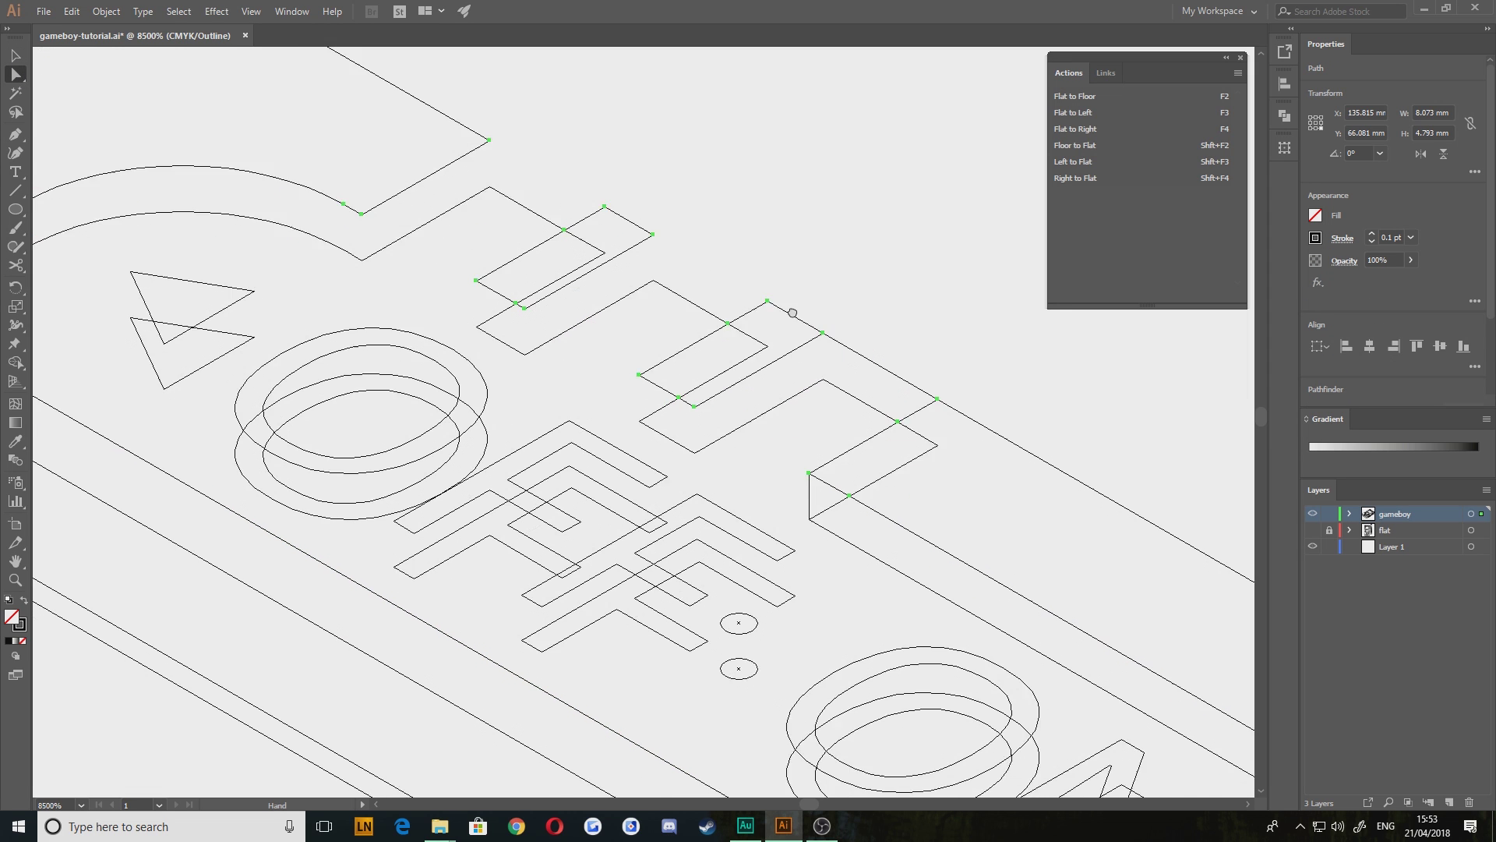
scroll(828, 355, left, 2)
scroll(832, 340, down, 2)
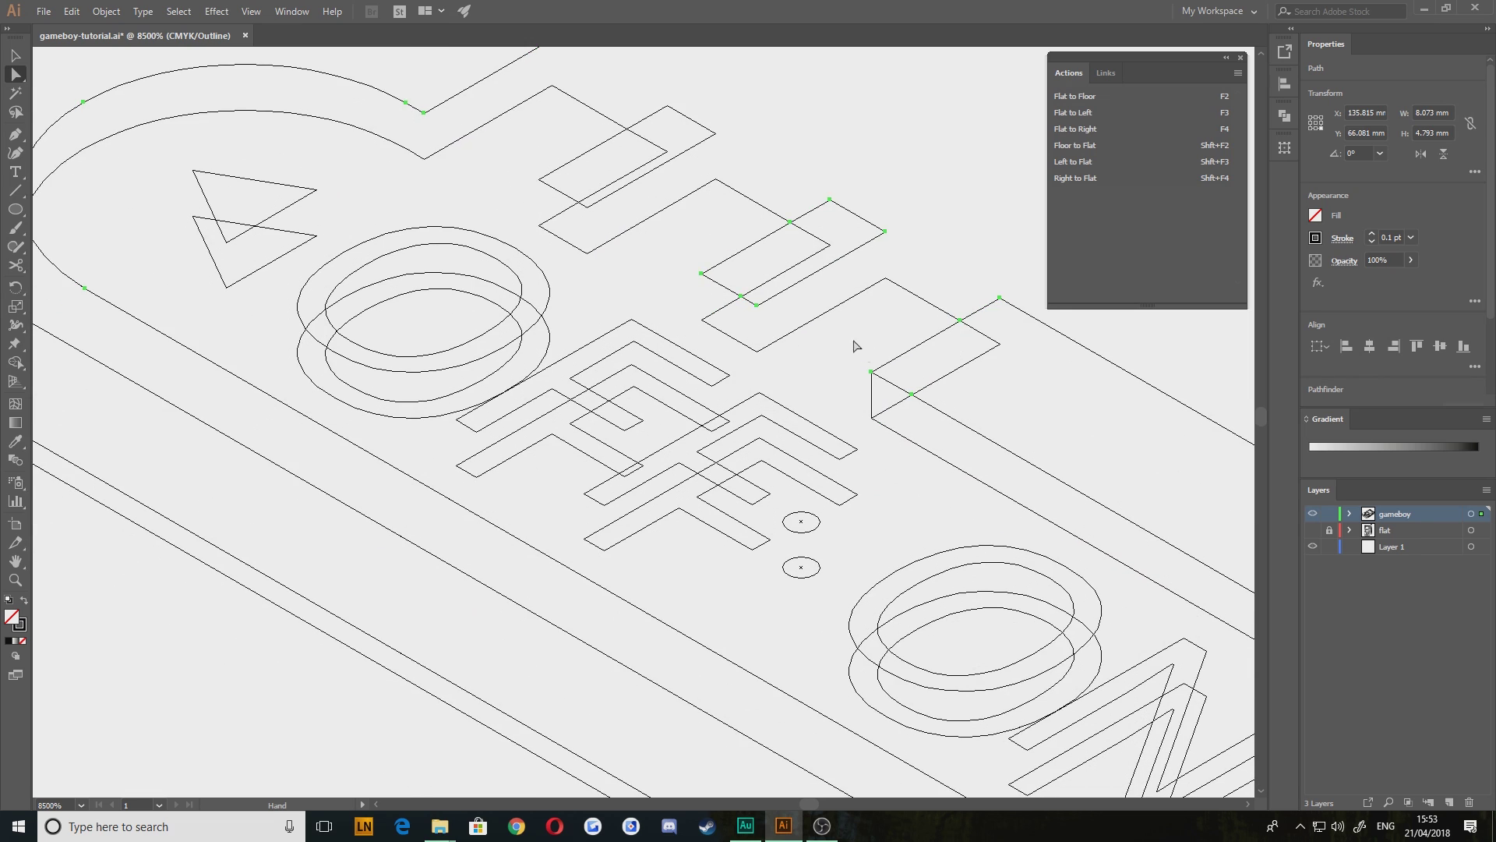
Delete the recess floor outline segments hidden behind the panel corner at the notch nearest ON
drag(996, 343, 989, 336)
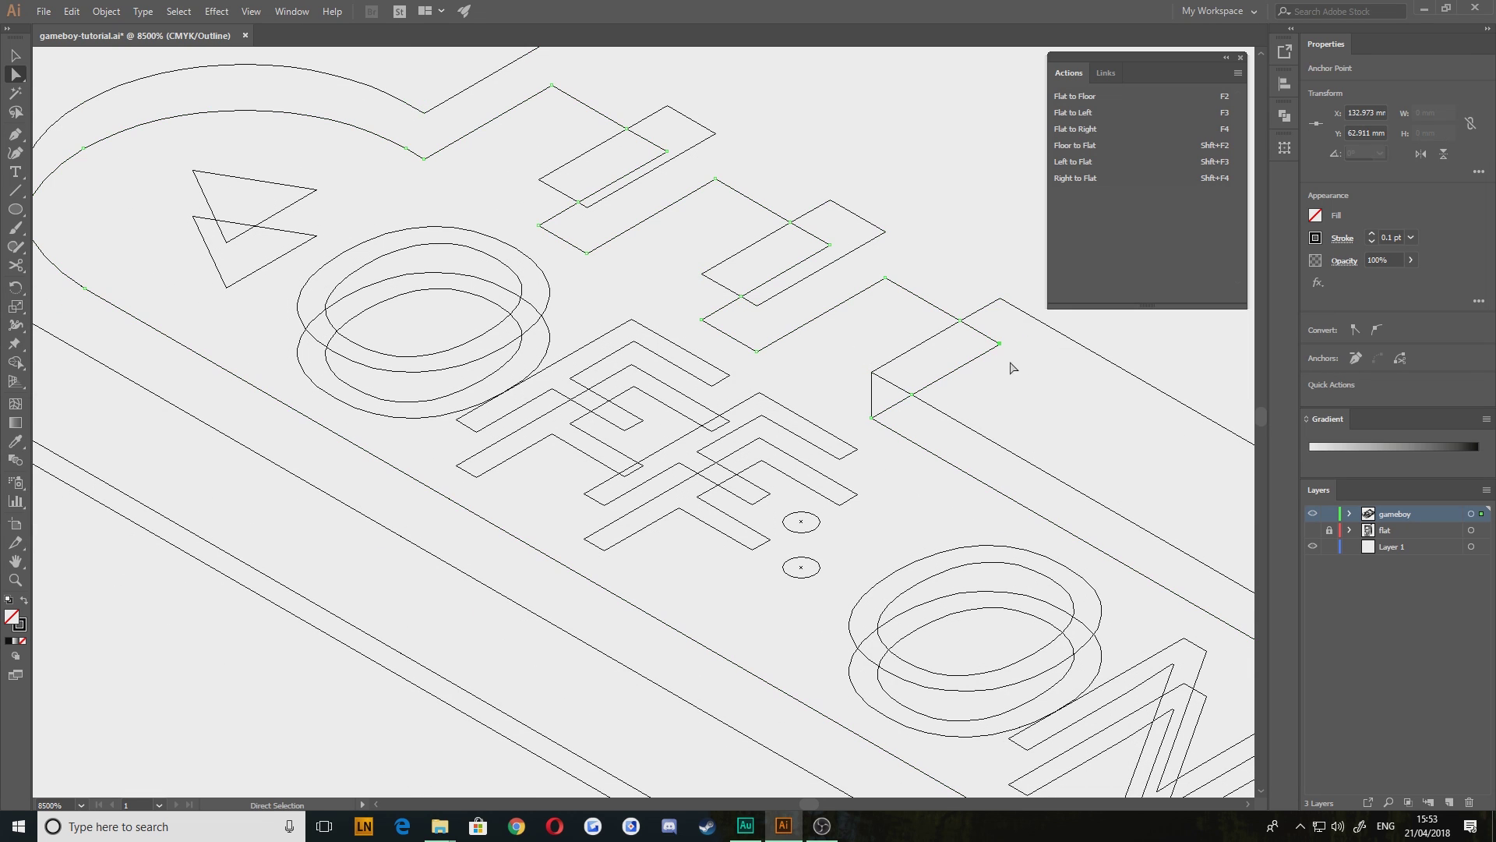
key(Delete)
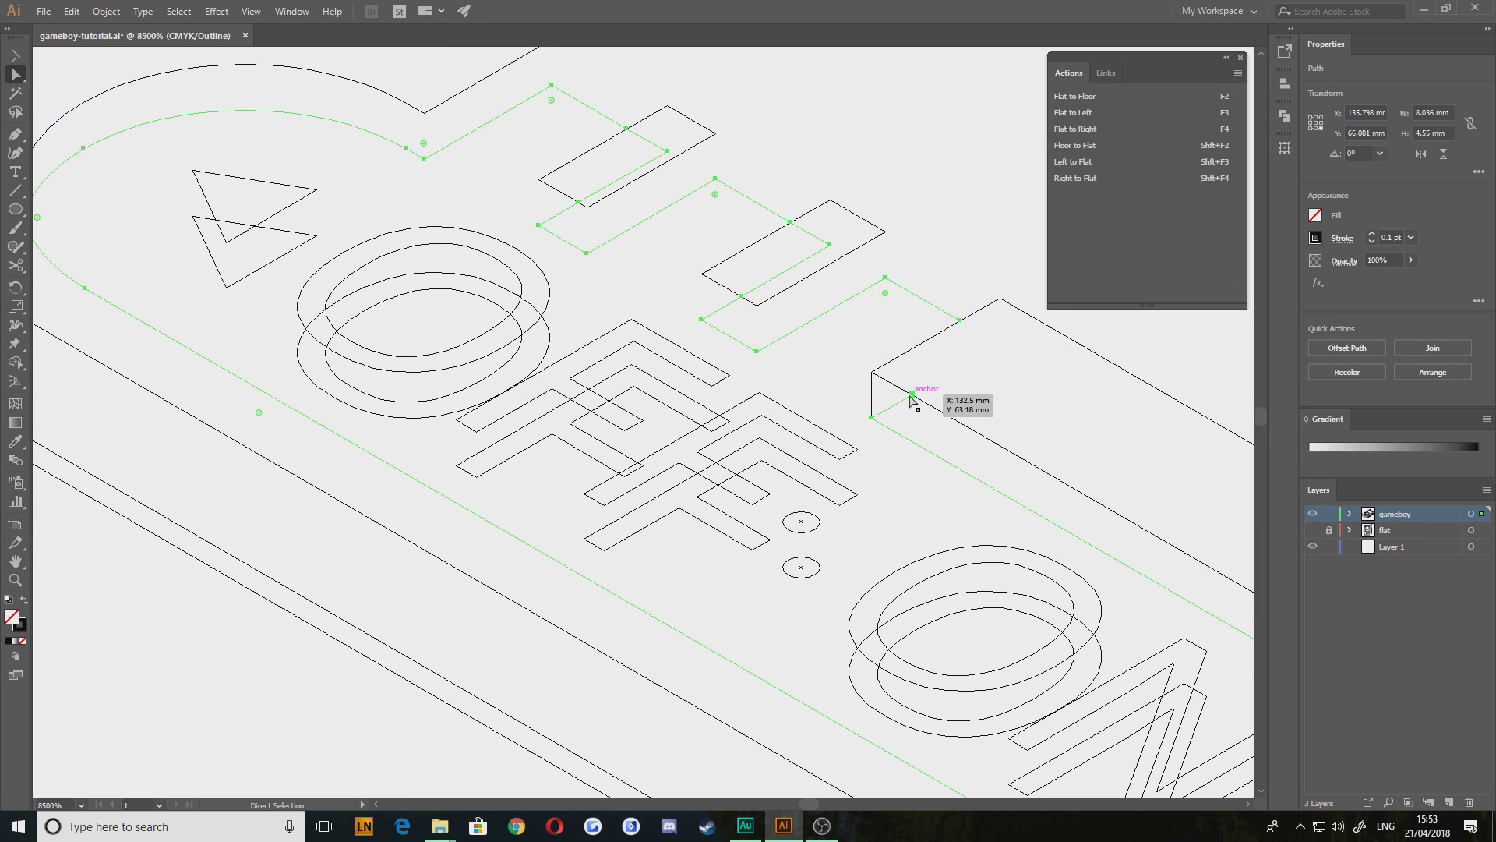
scroll(830, 279, up, 2)
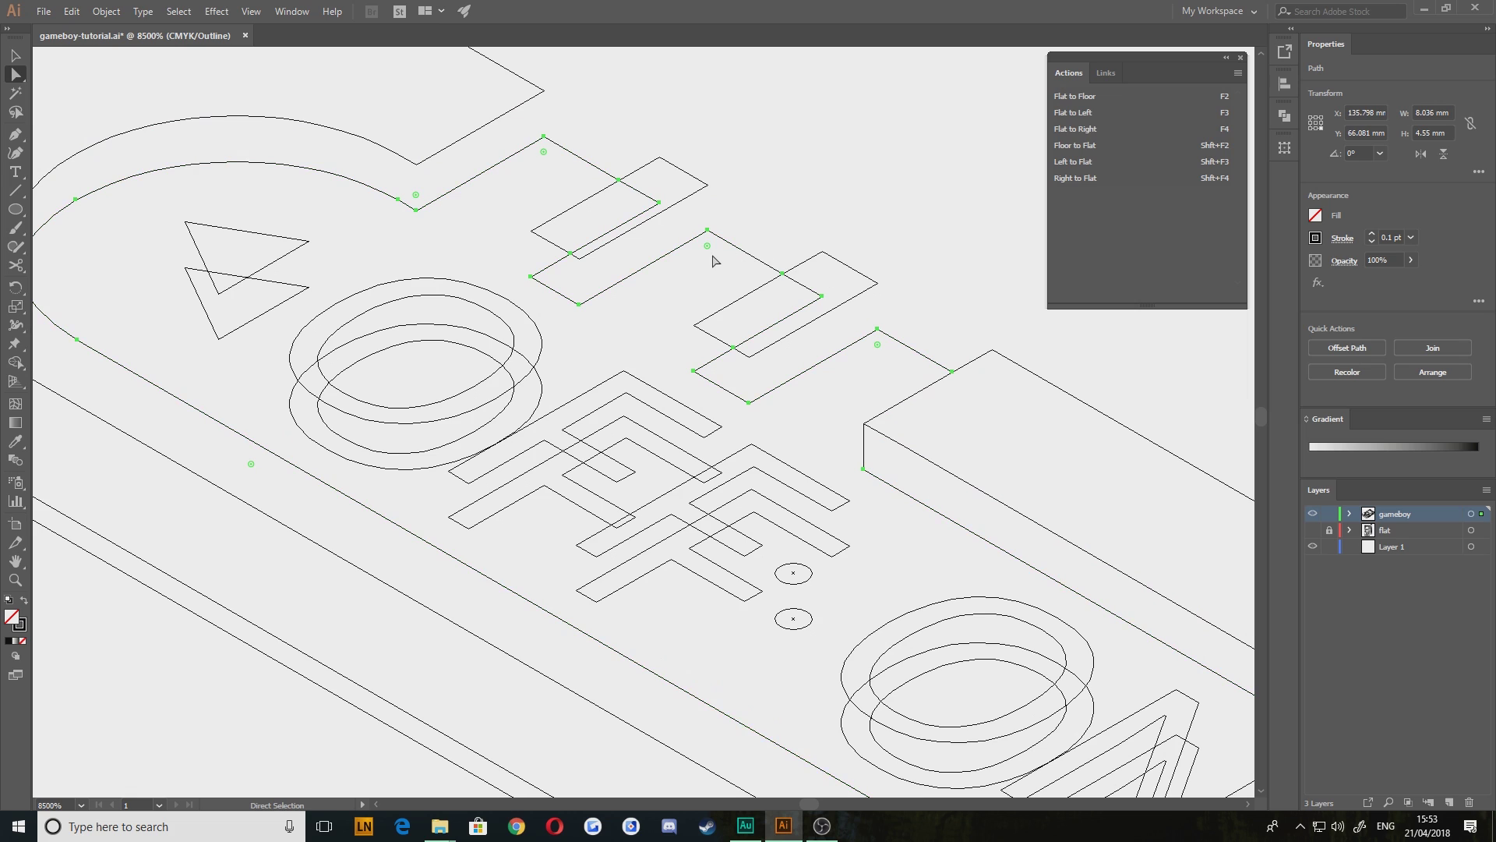
Draw vertical Pen edges from three top corners of the rib nearest ON down to the recess floor outline
key(p)
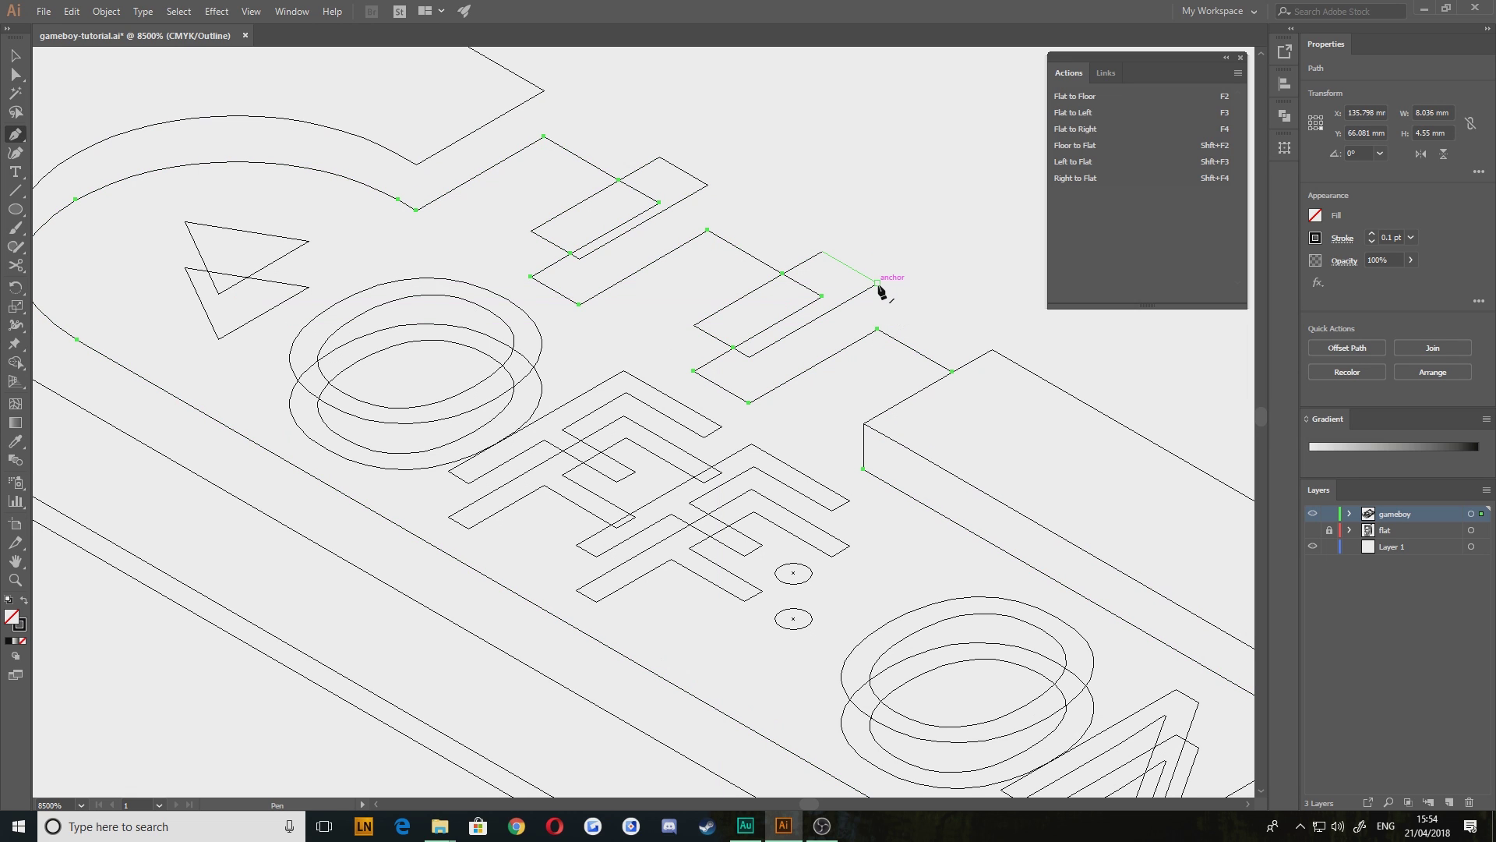
drag(877, 283, 878, 331)
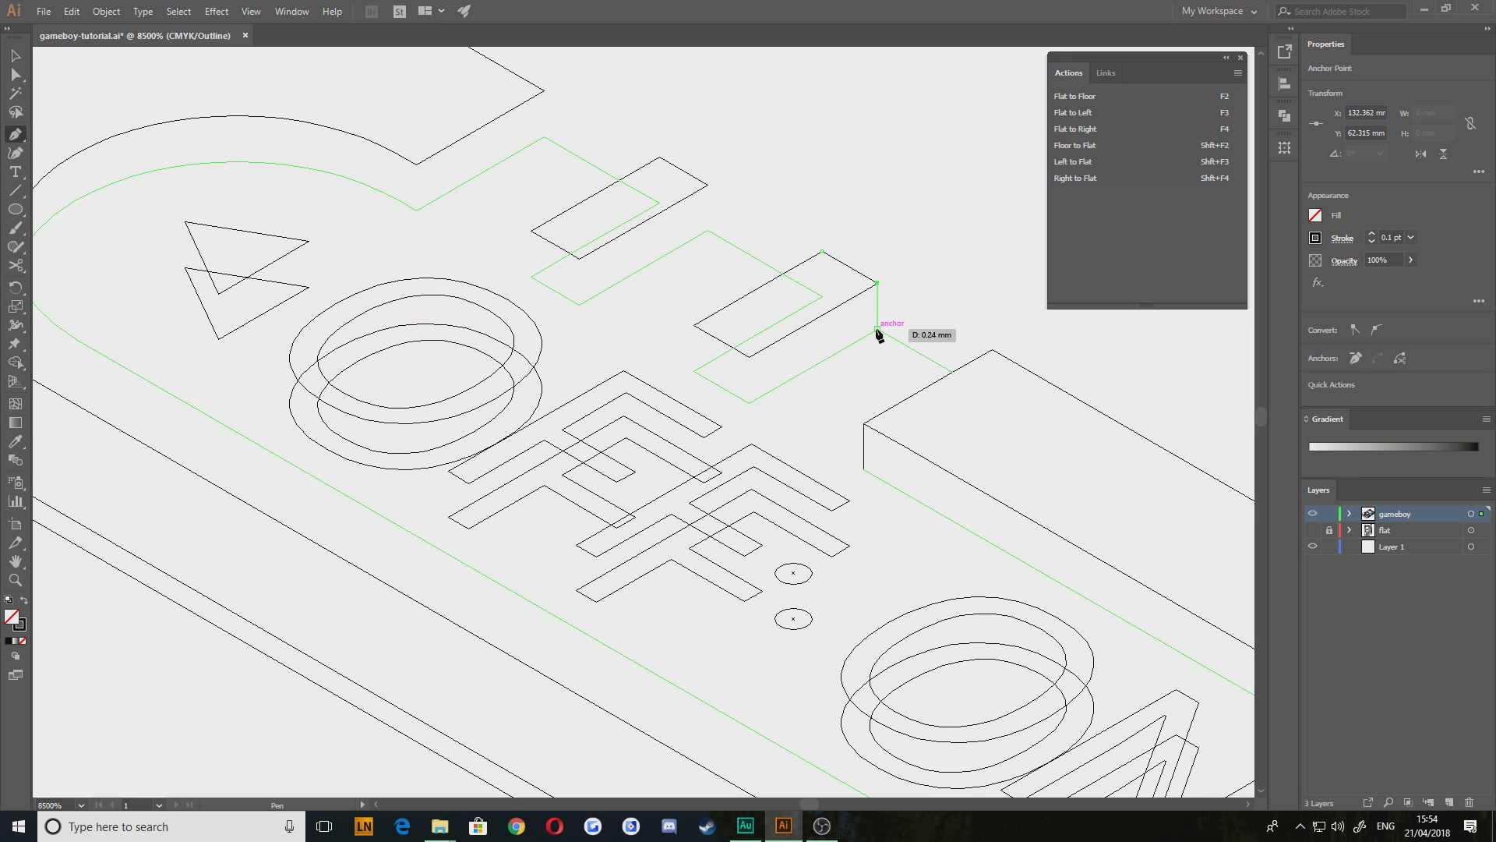
click(877, 330)
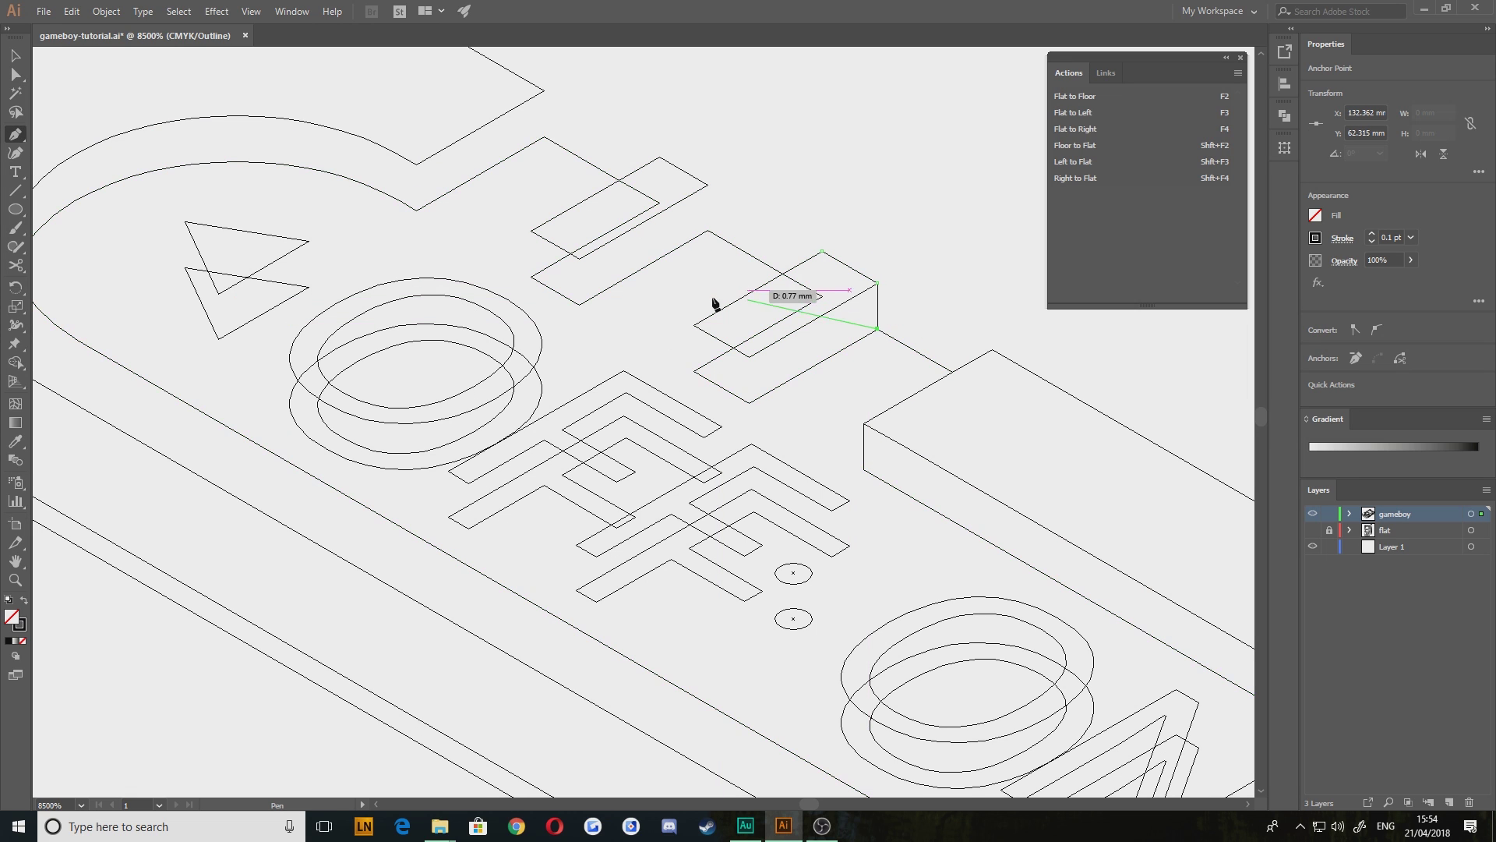
click(748, 357)
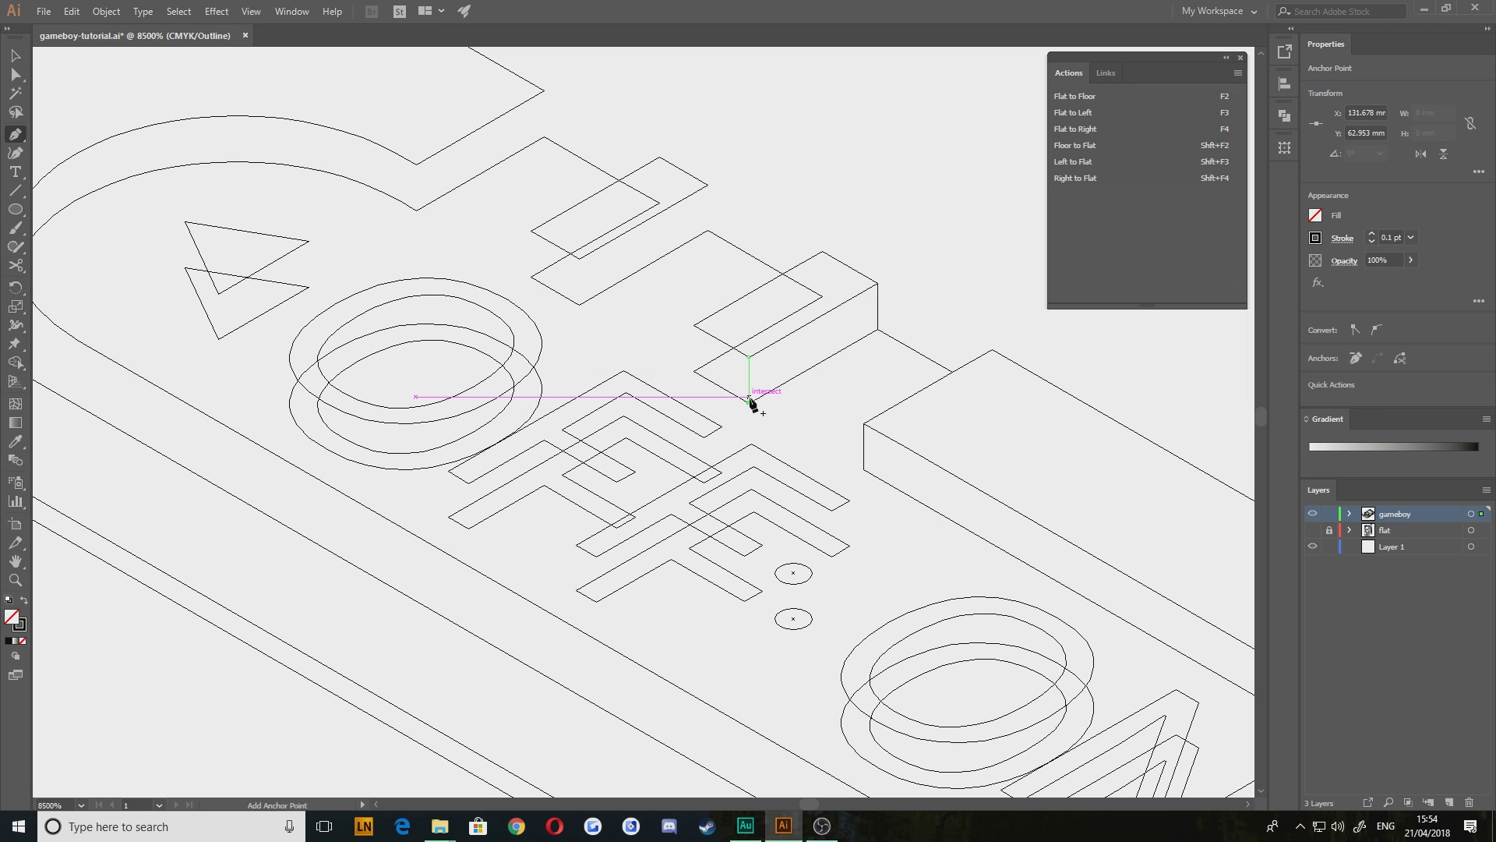
click(748, 401)
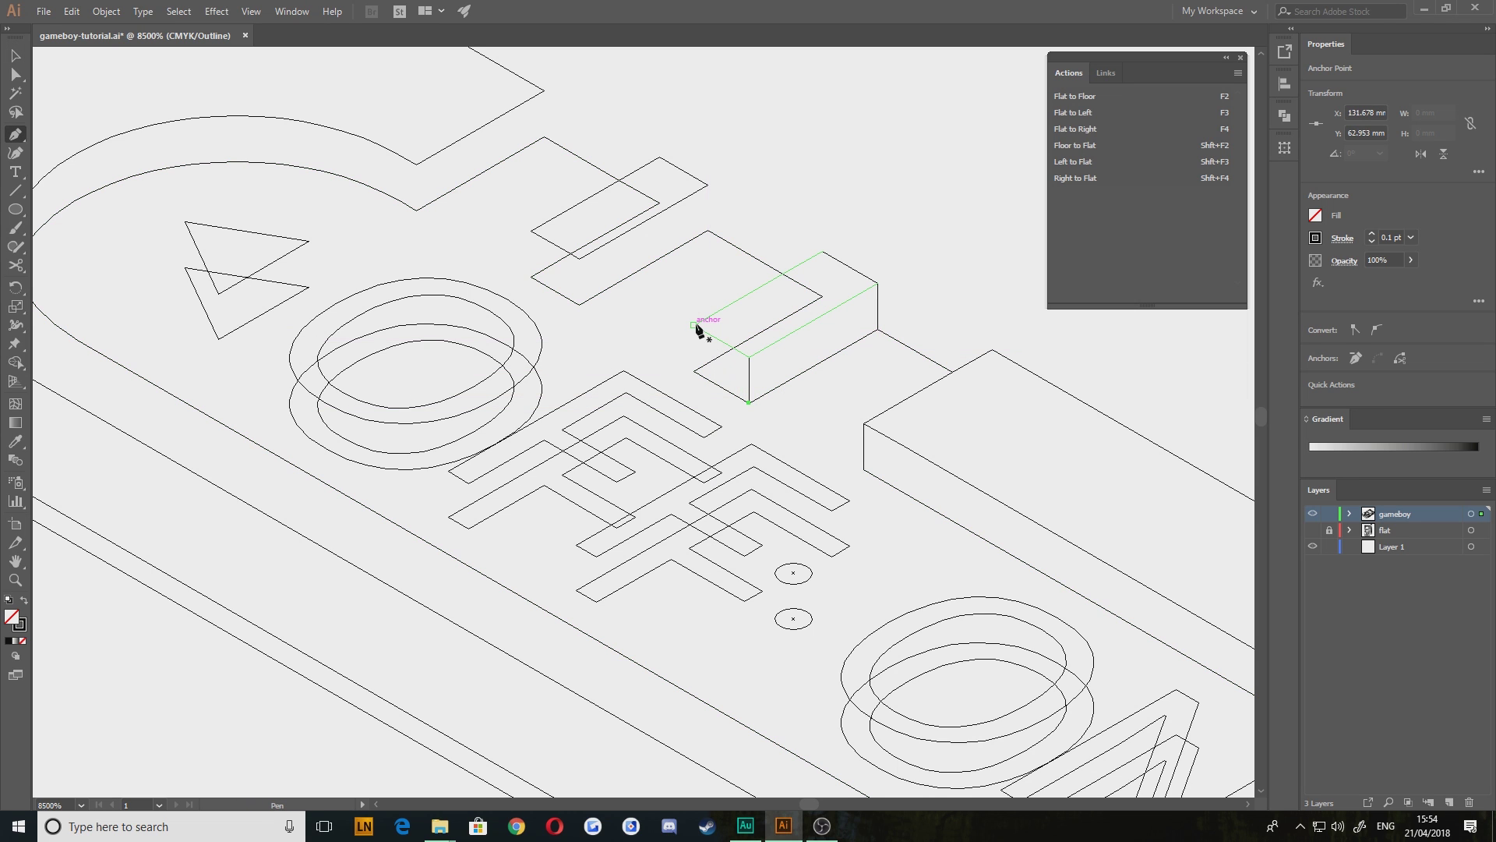
click(692, 325)
click(694, 370)
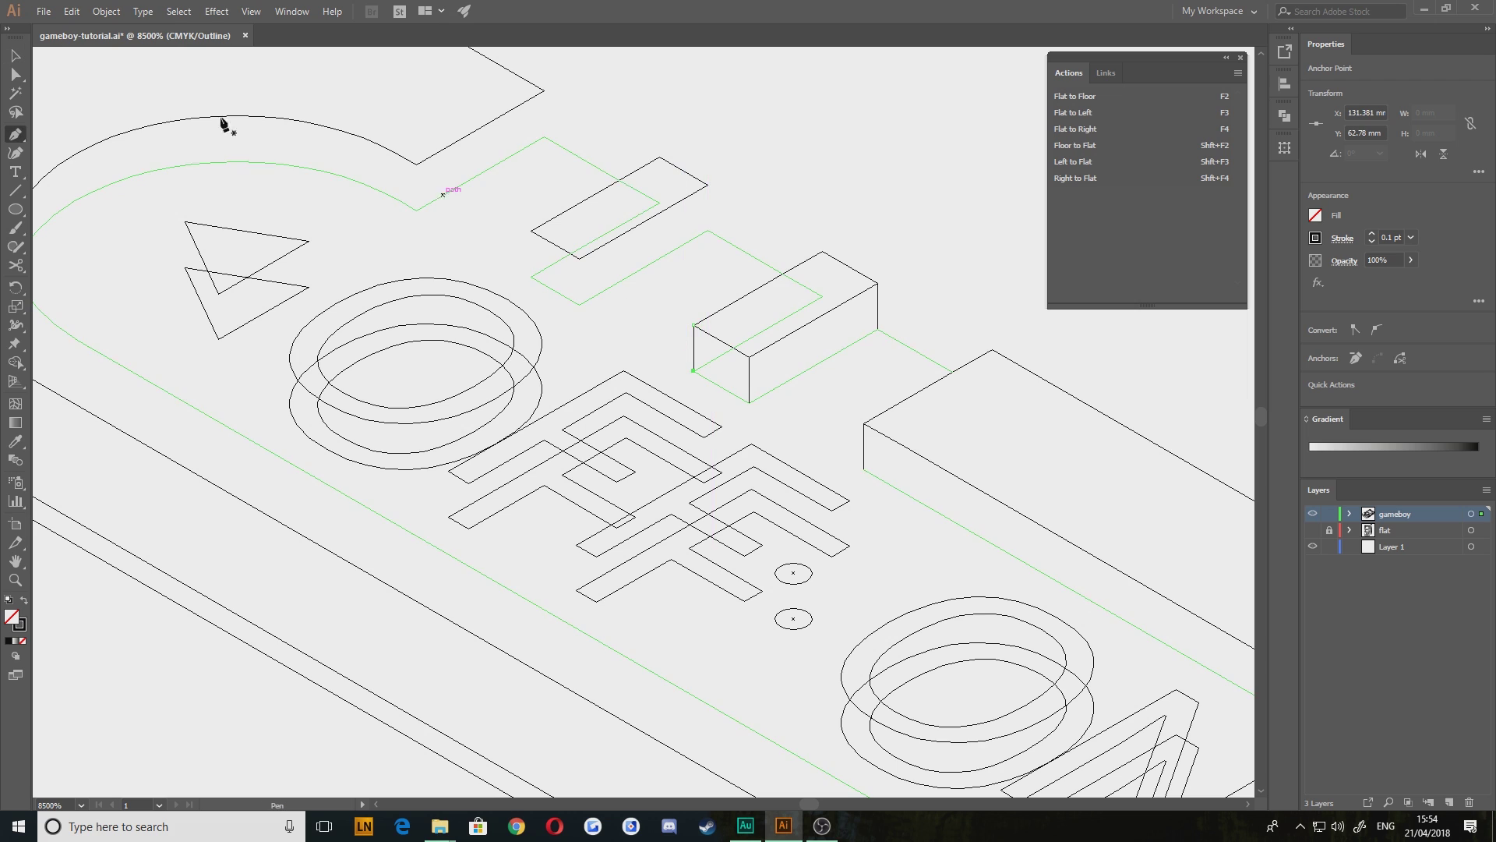
Delete the recess floor outline segments hidden behind the two ribs
key(a)
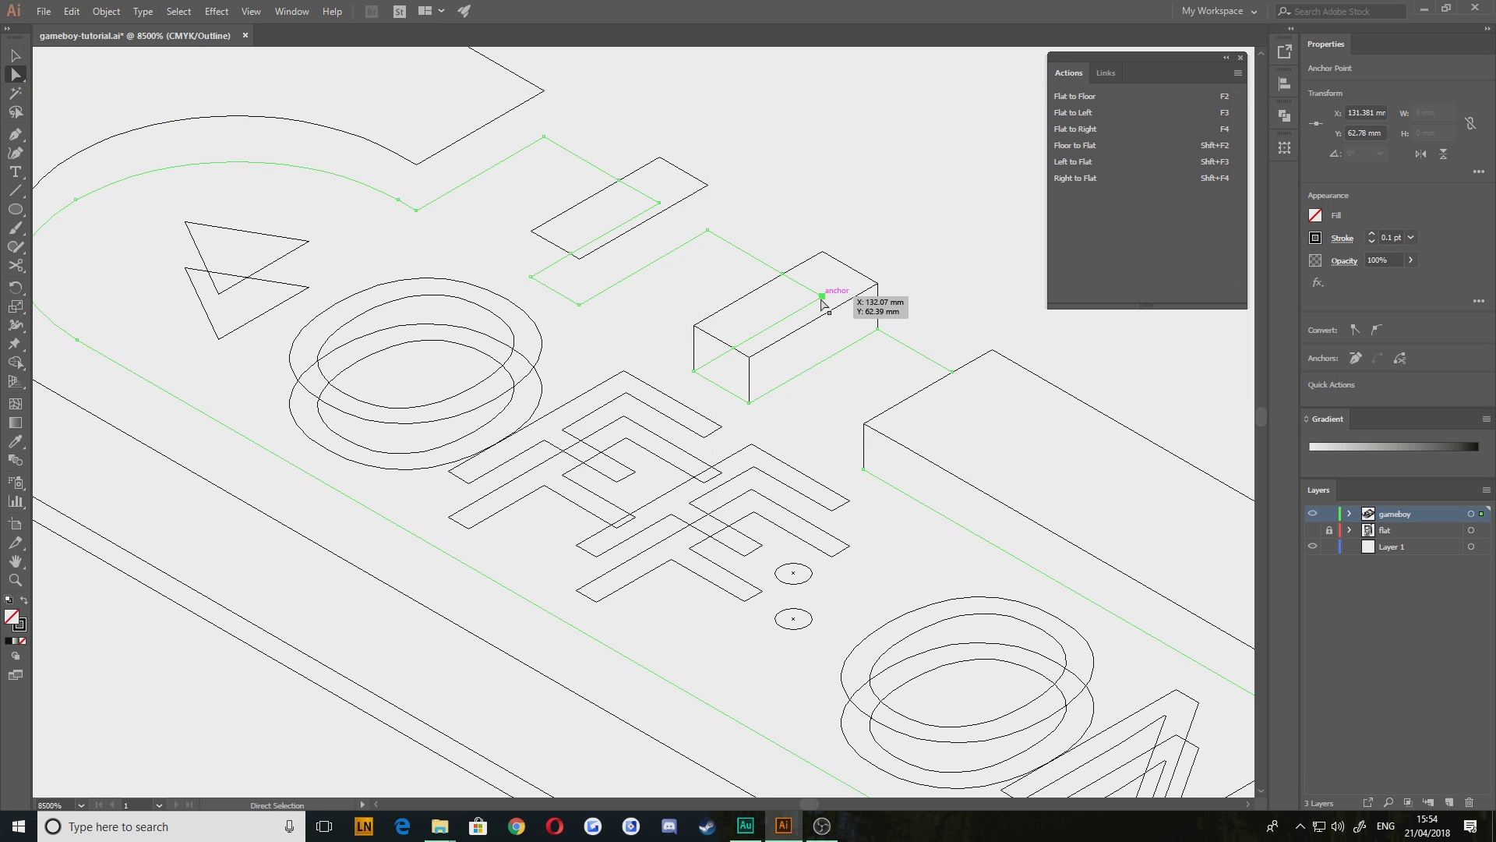
key(ctrl+a)
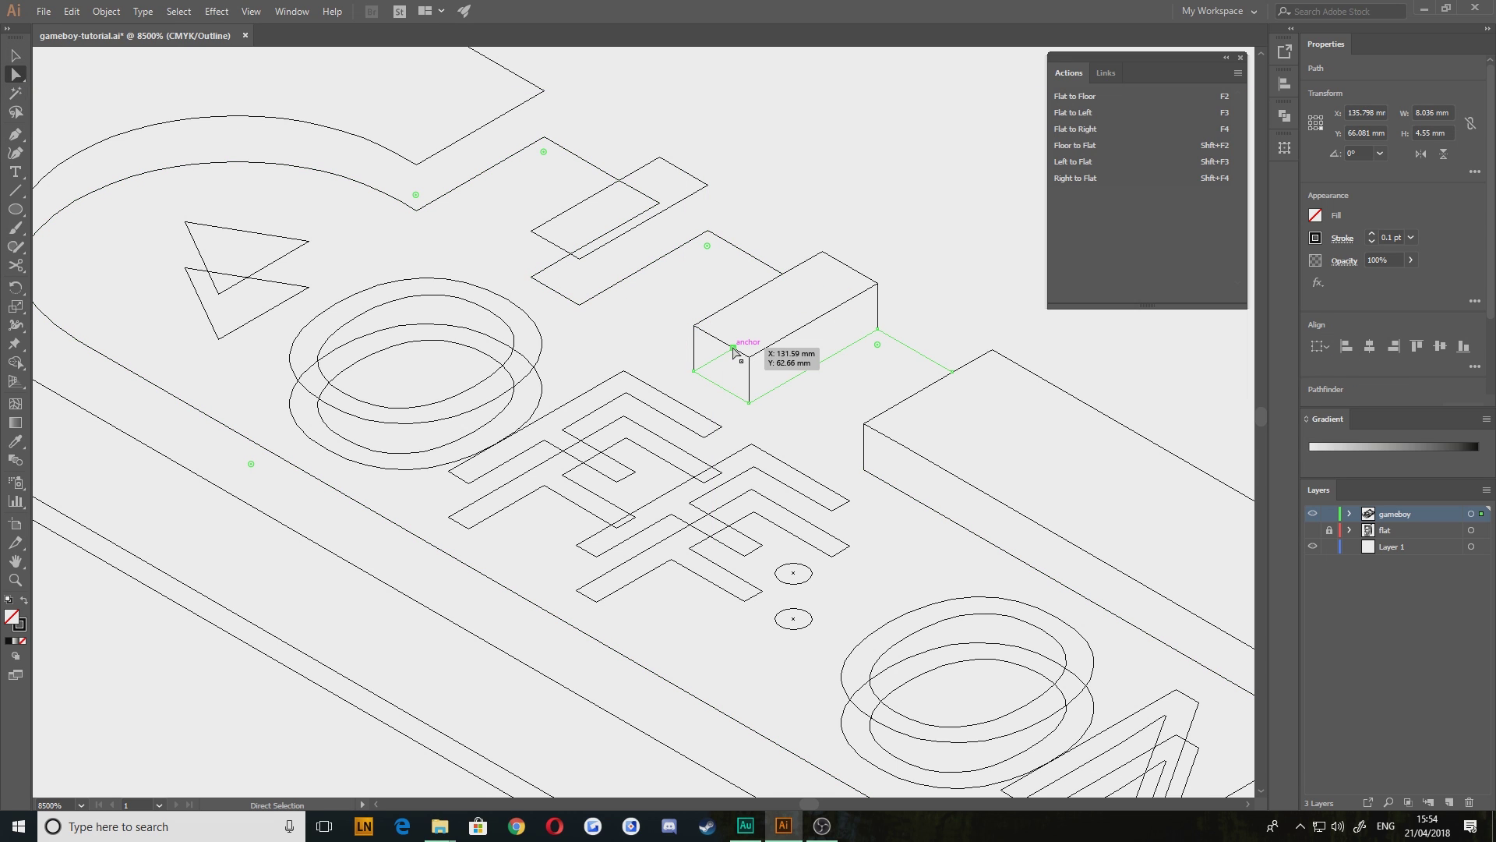
key(Delete)
drag(653, 252, 806, 288)
key(Delete)
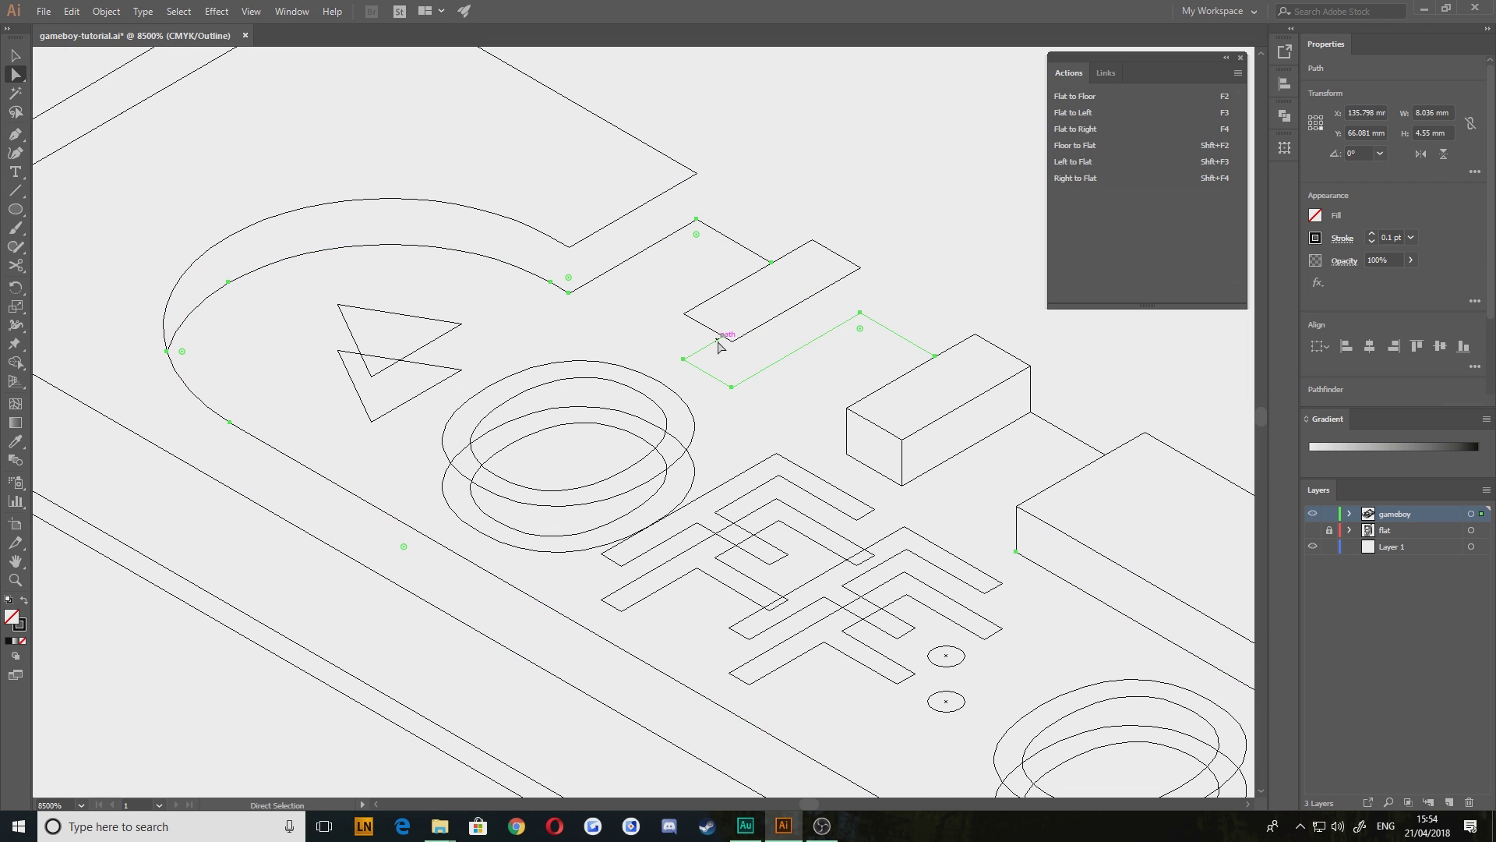
key(Delete)
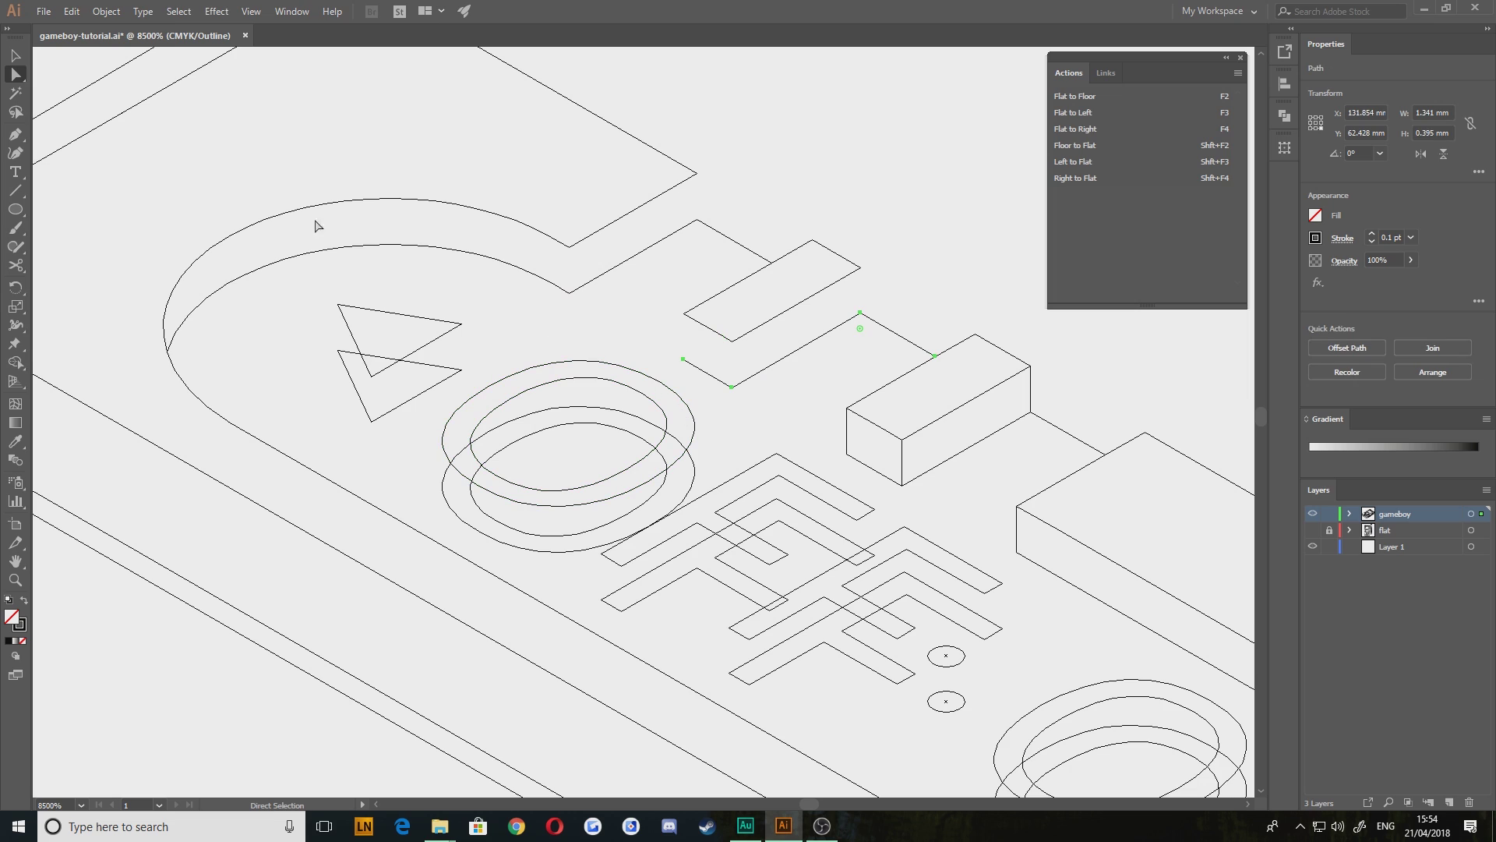
Draw vertical Pen edges from three top corners of the rib nearest OFF down to the recess floor outline
click(684, 360)
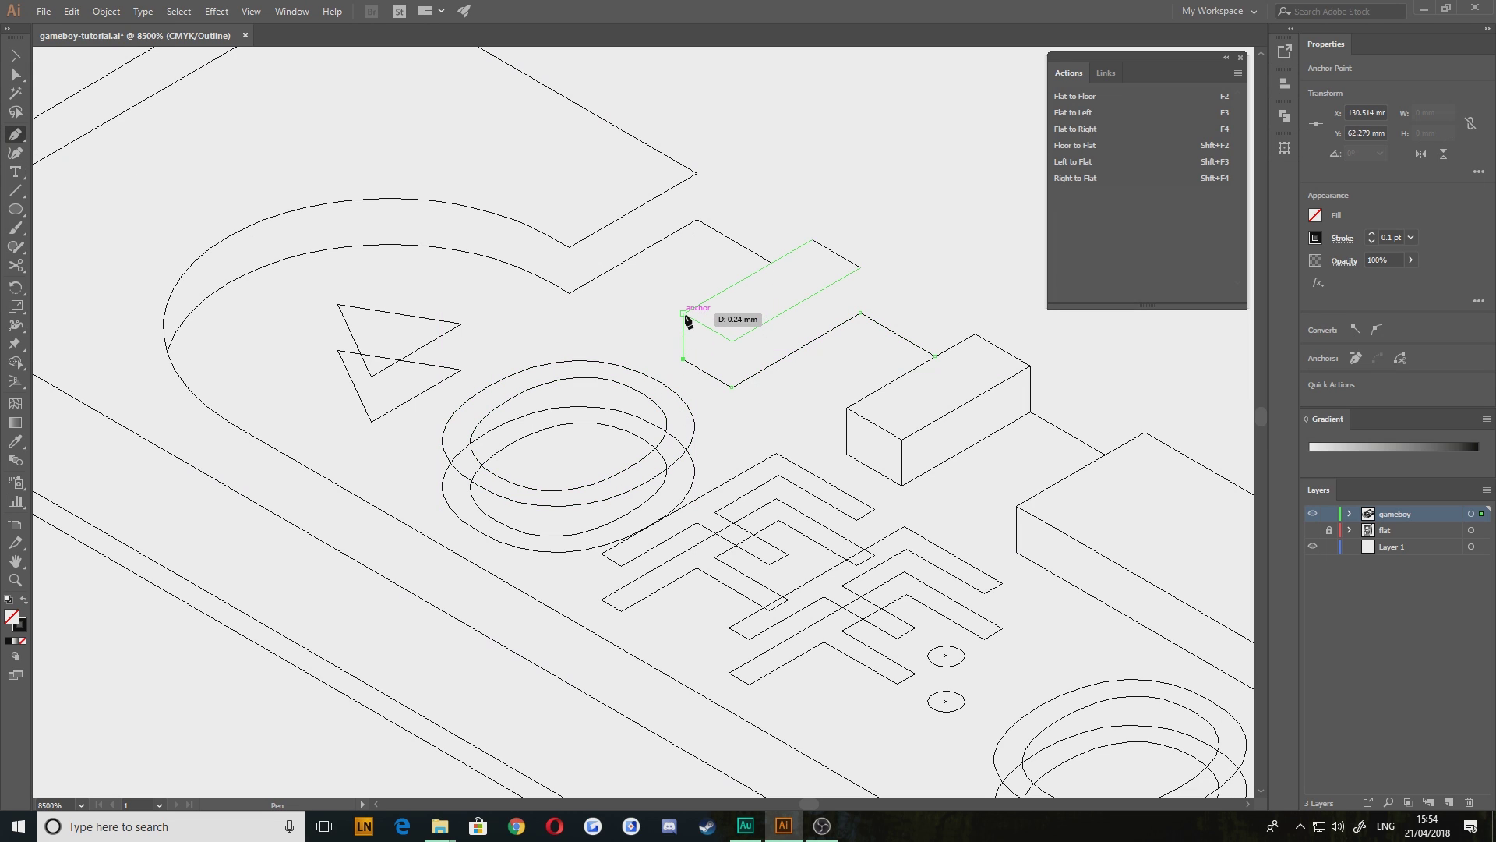
click(732, 340)
click(732, 387)
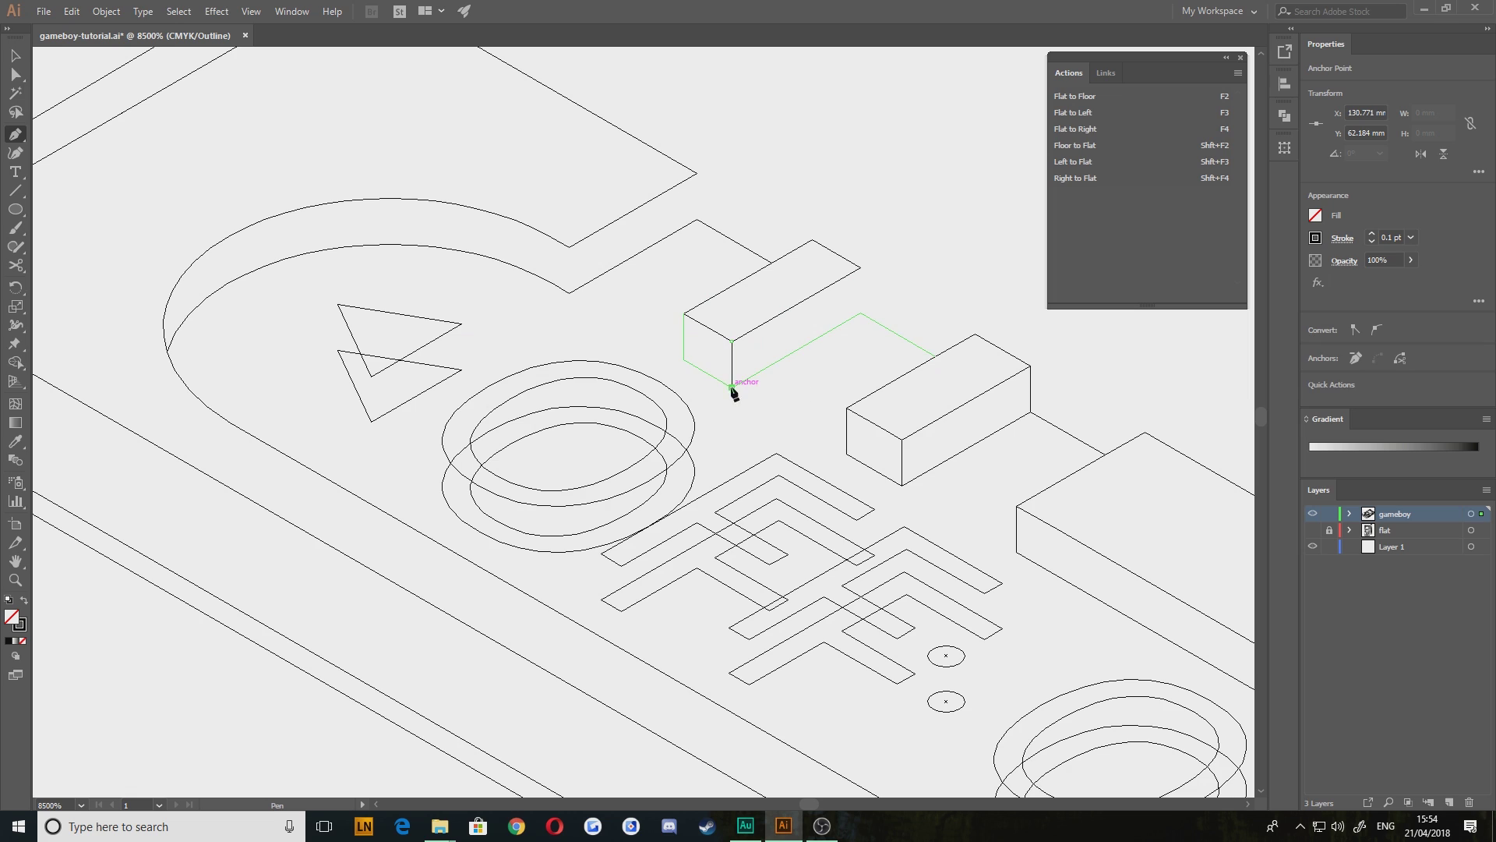
click(860, 268)
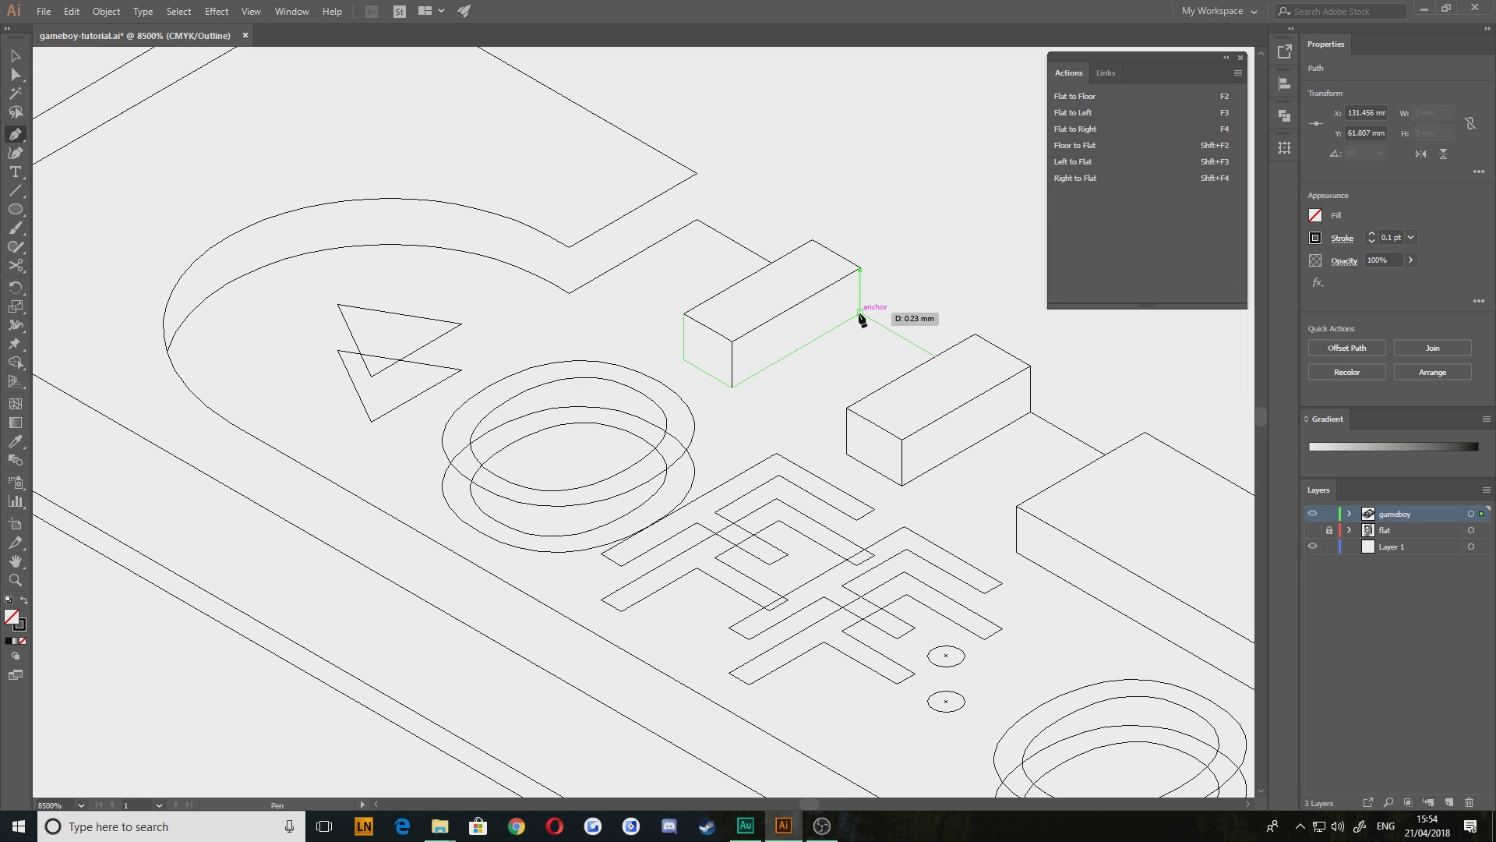
click(861, 312)
Draw a vertical Pen edge joining the panel's notch corner near OFF to the recess floor corner below it
click(697, 220)
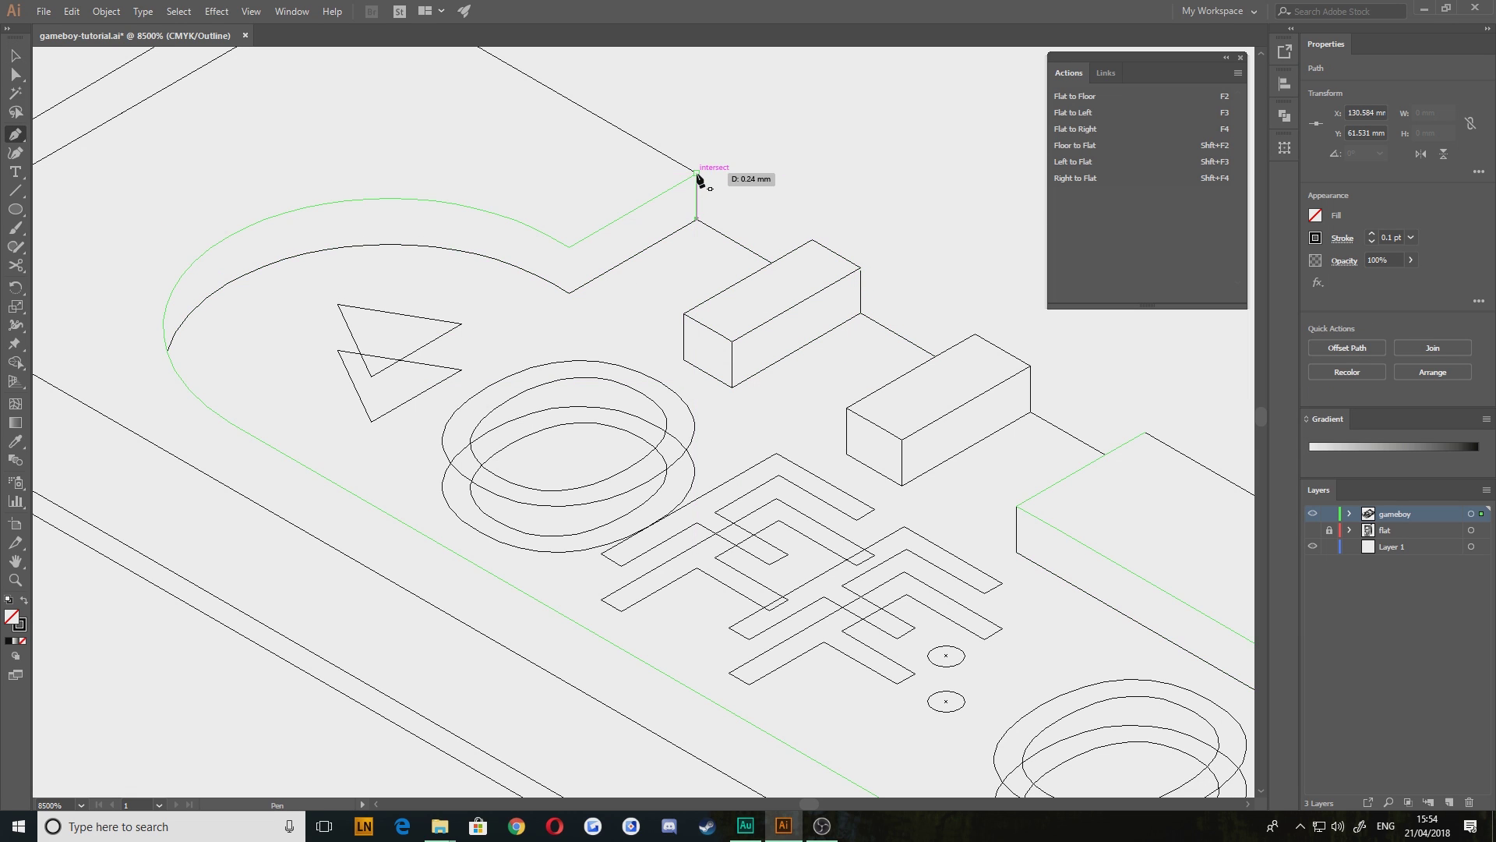
click(696, 174)
ctrl+click(855, 156)
click(795, 146)
drag(843, 318, 721, 405)
key(v)
key(Delete)
Draw vertical Pen edges joining the three corners of the upper and lower triangle outlines beside OFF
drag(462, 530, 594, 455)
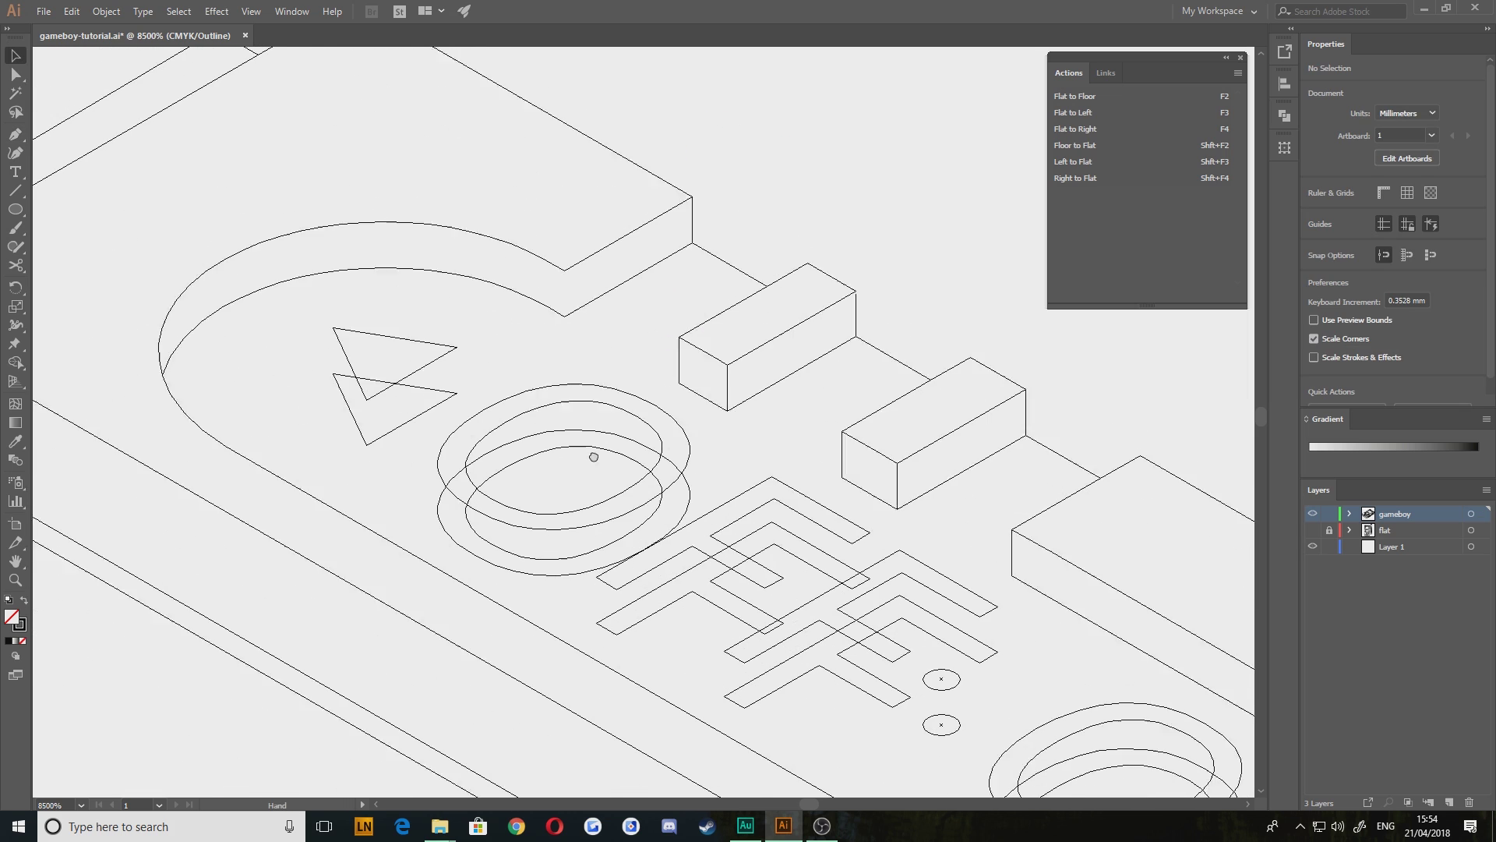
scroll(602, 531, down, 4)
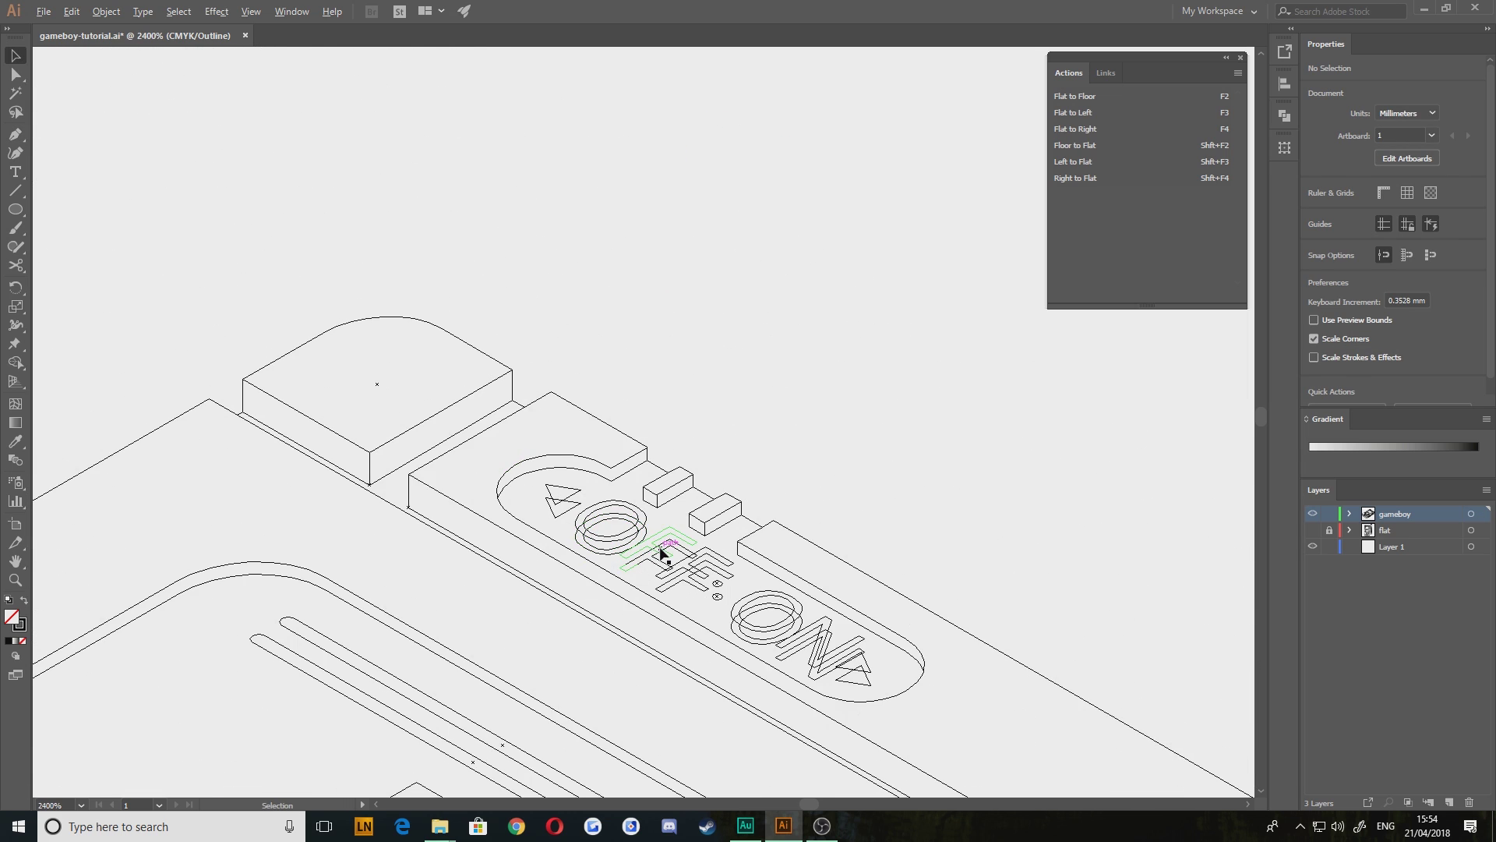
scroll(606, 498, up, 4)
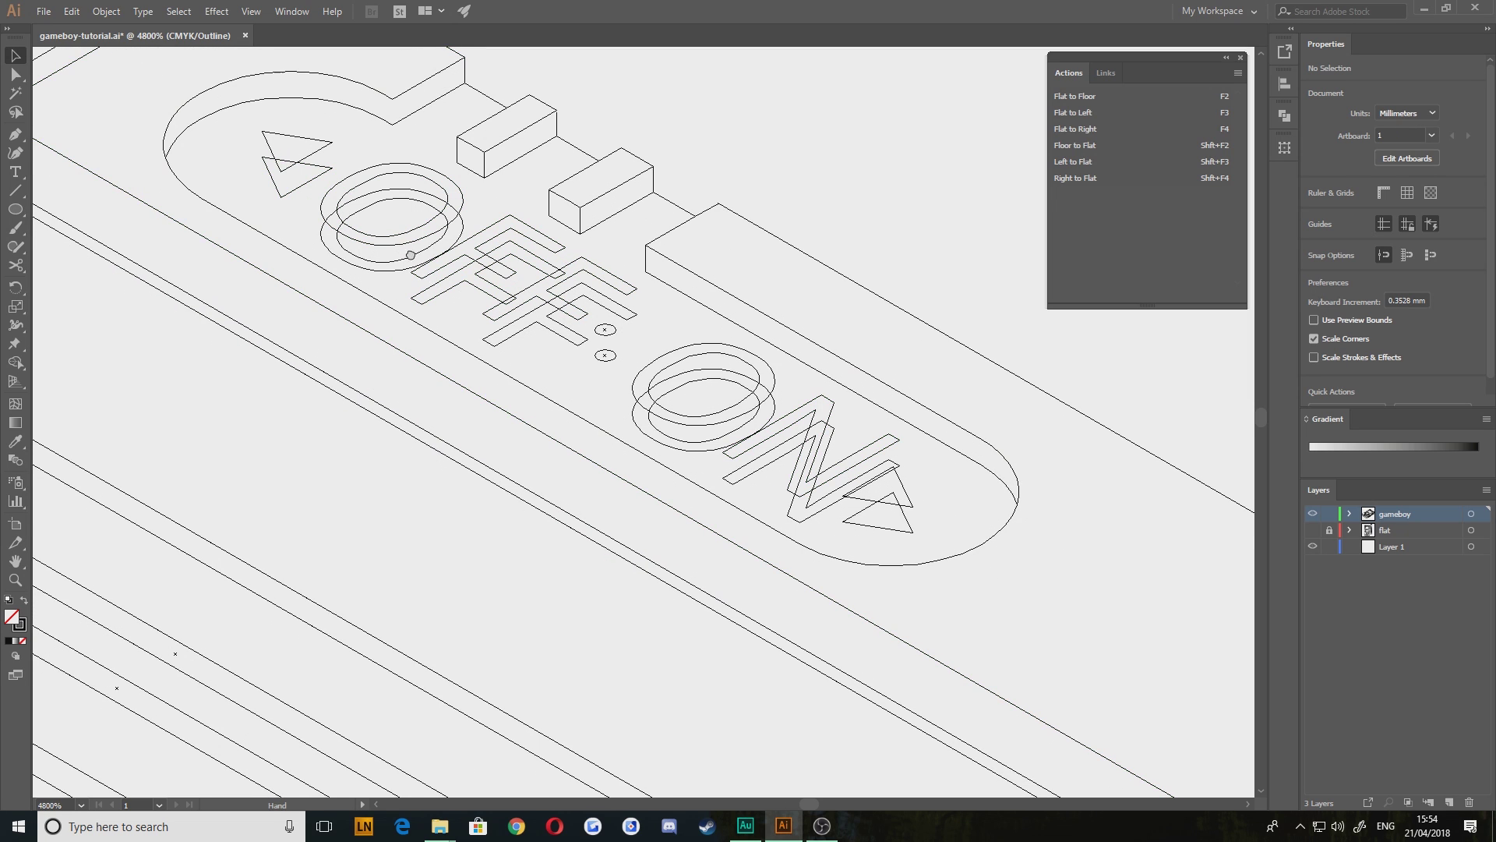
drag(410, 255, 649, 416)
scroll(662, 415, up, 3)
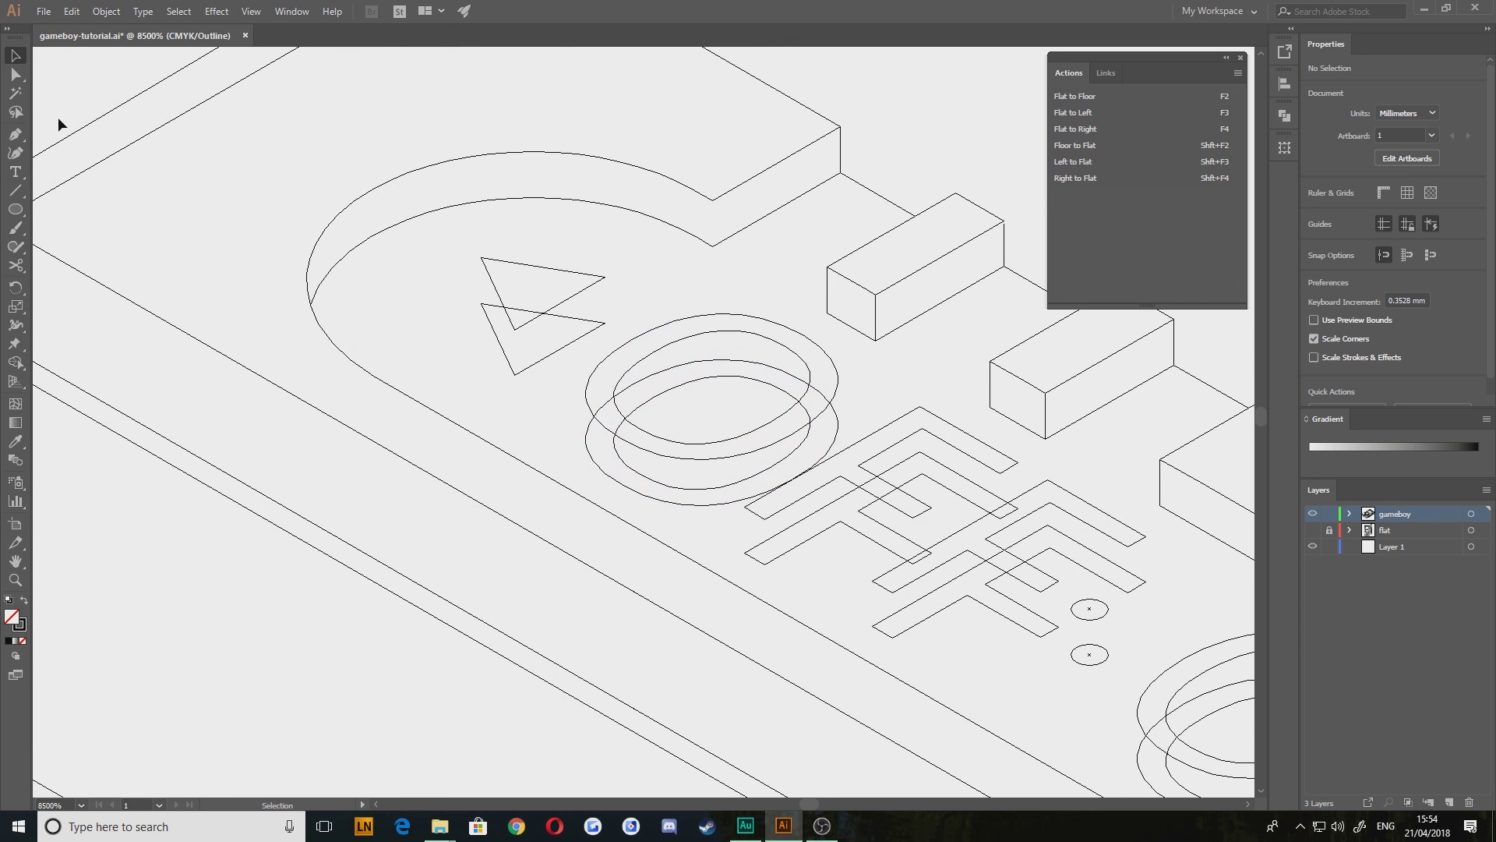
click(17, 134)
click(480, 258)
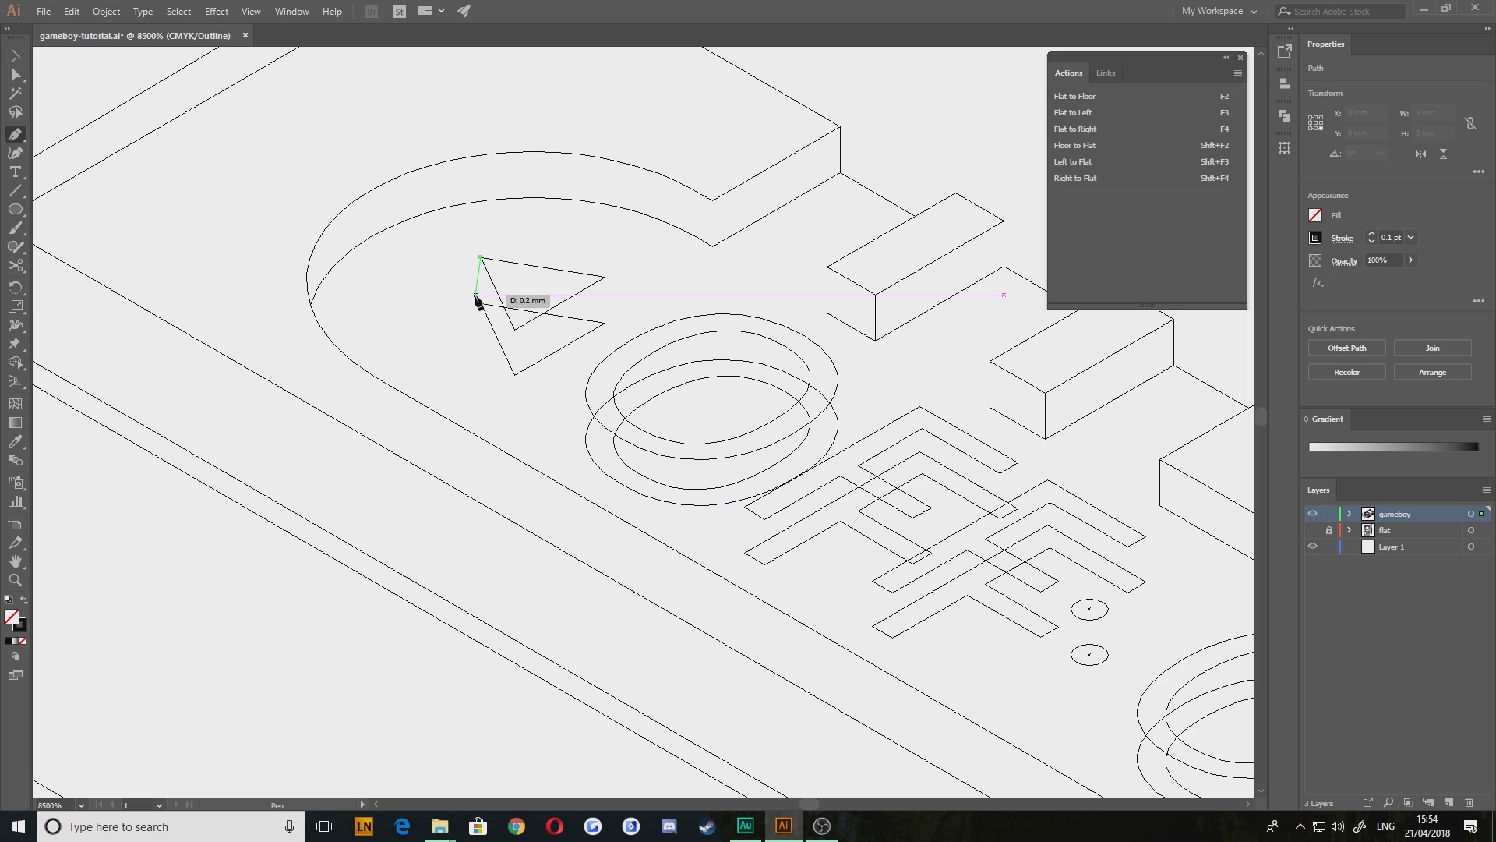
click(481, 303)
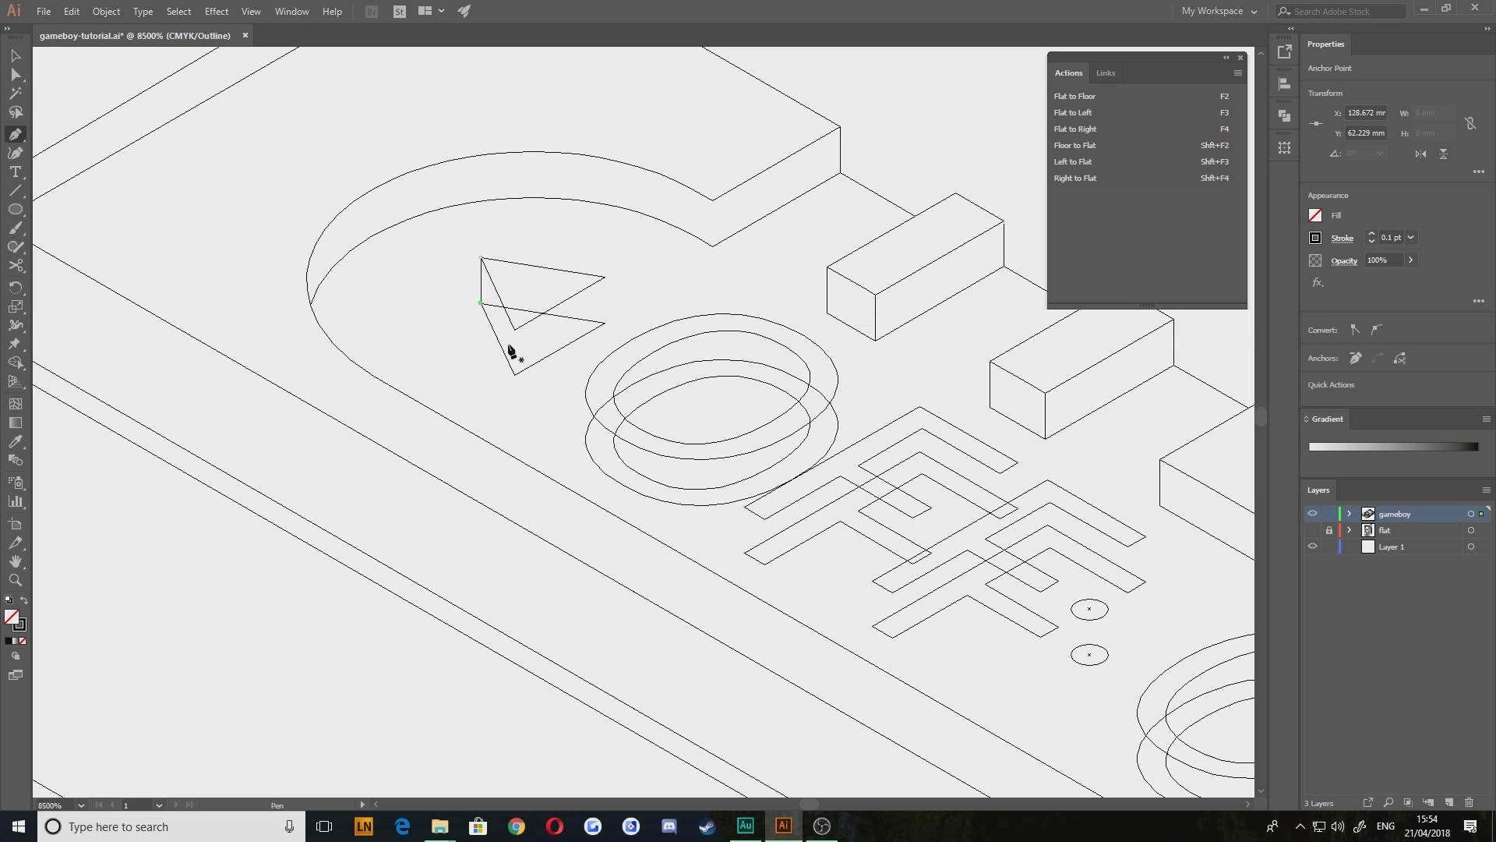
click(514, 330)
click(514, 374)
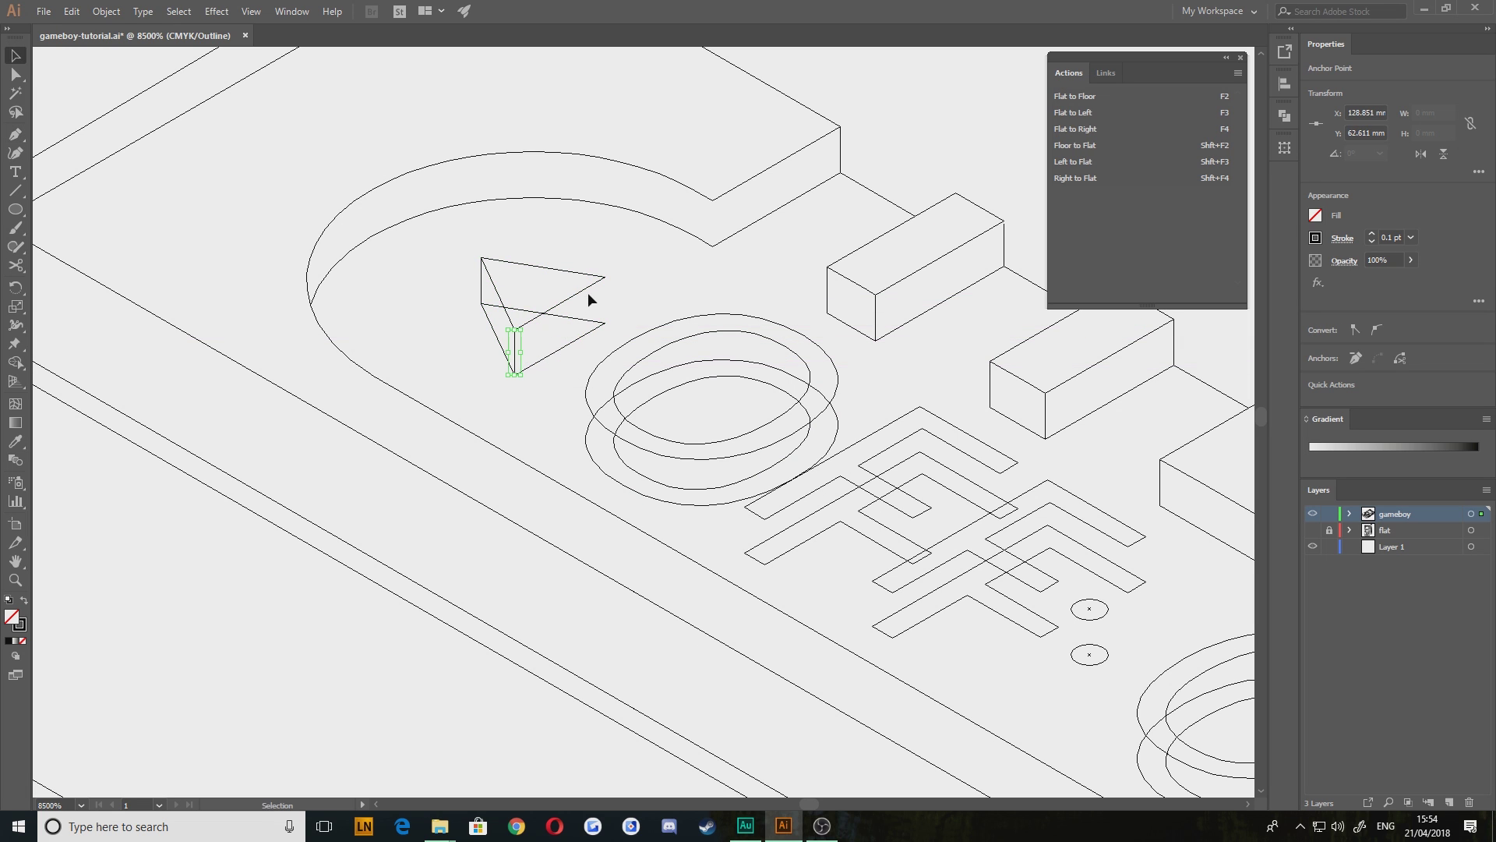
click(604, 276)
click(605, 323)
key(v)
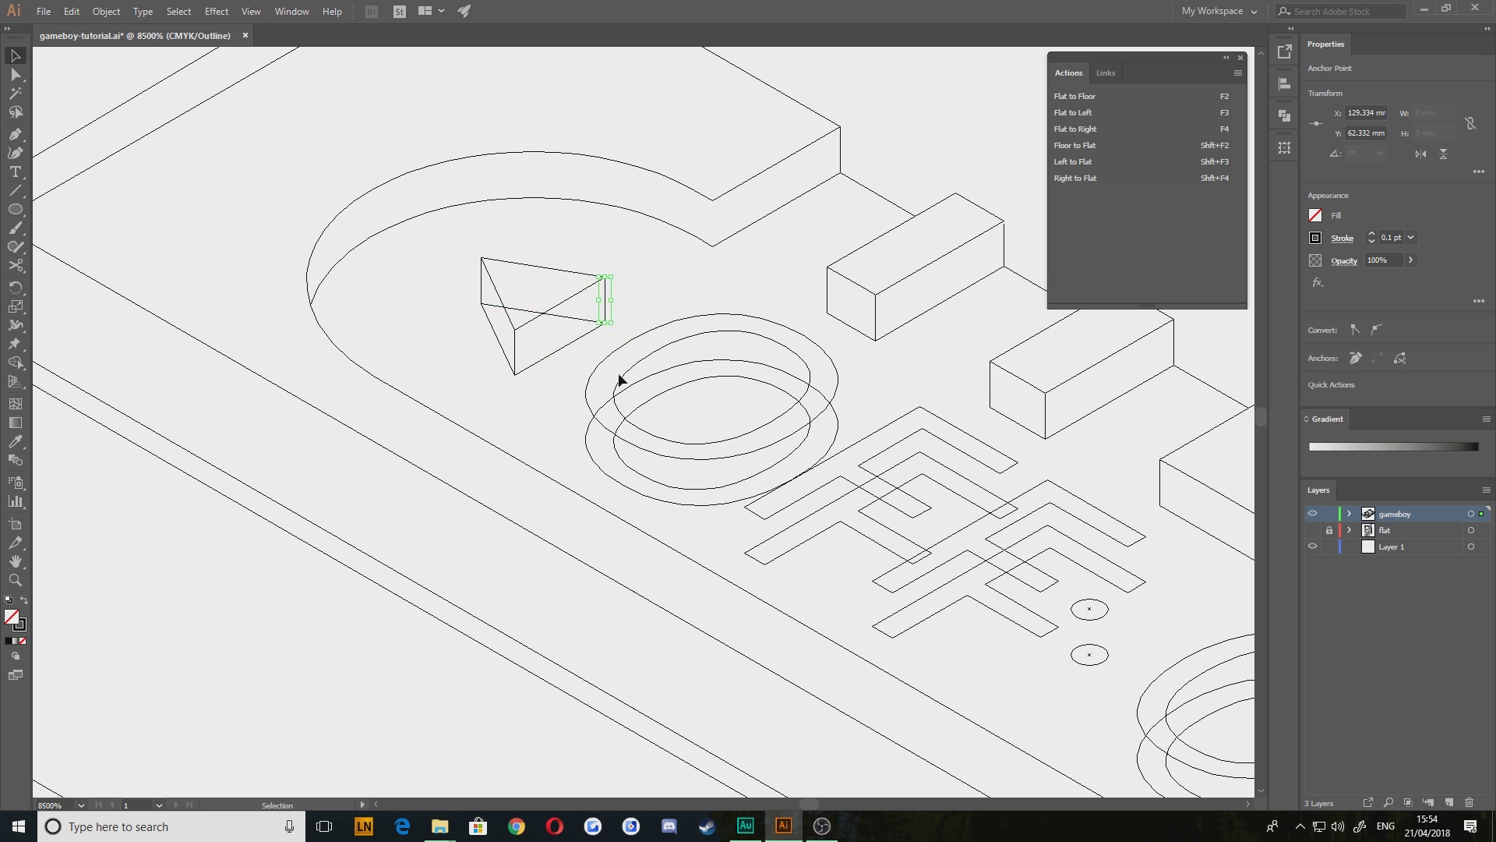
Draw vertical Pen edges joining the upper and lower outer outlines at both sides of the O in OFF
click(618, 375)
key(p)
click(584, 390)
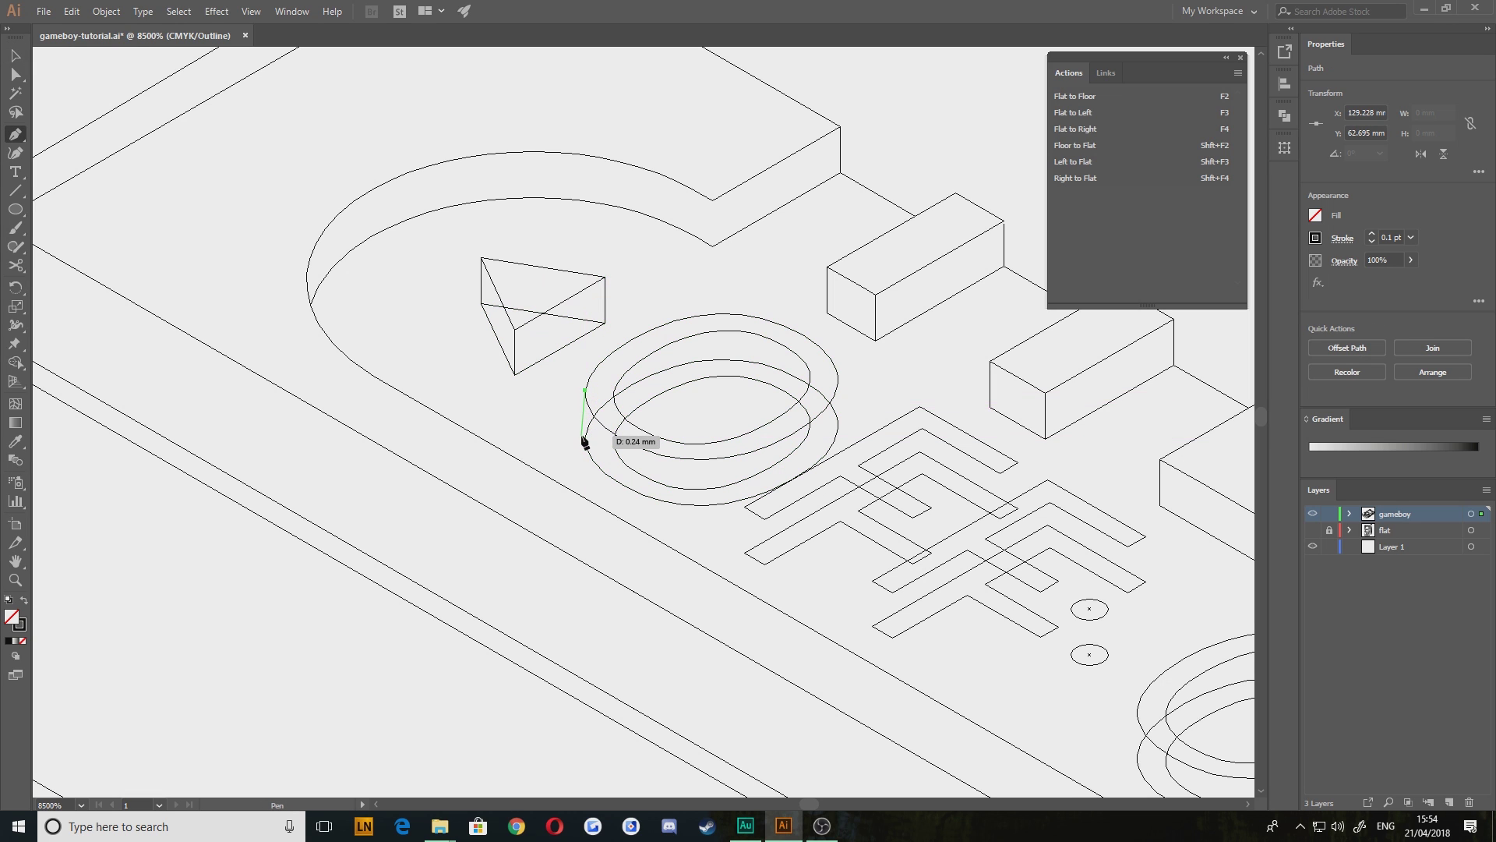
click(586, 437)
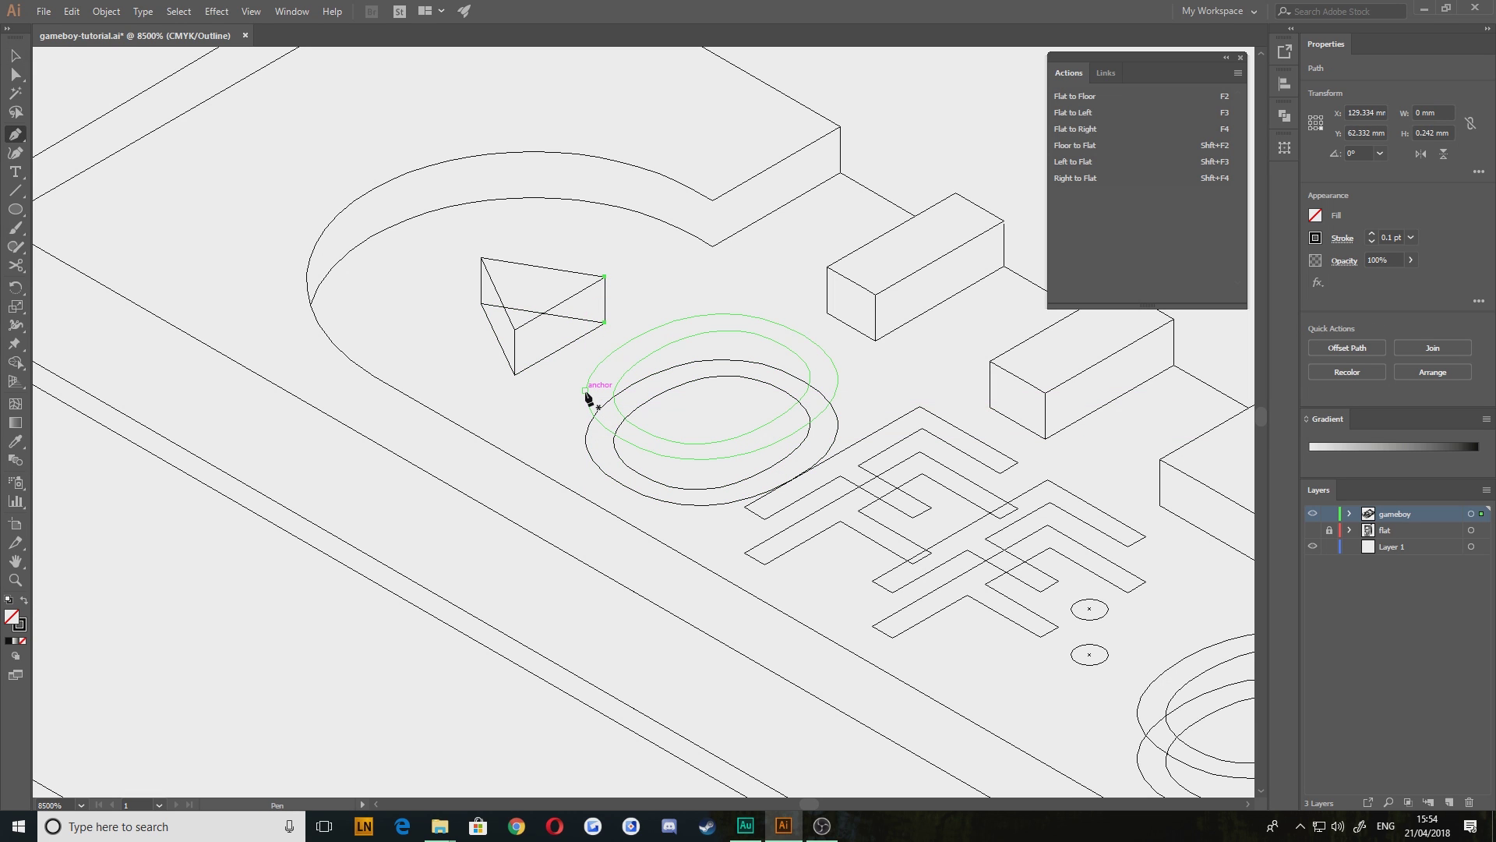
click(586, 441)
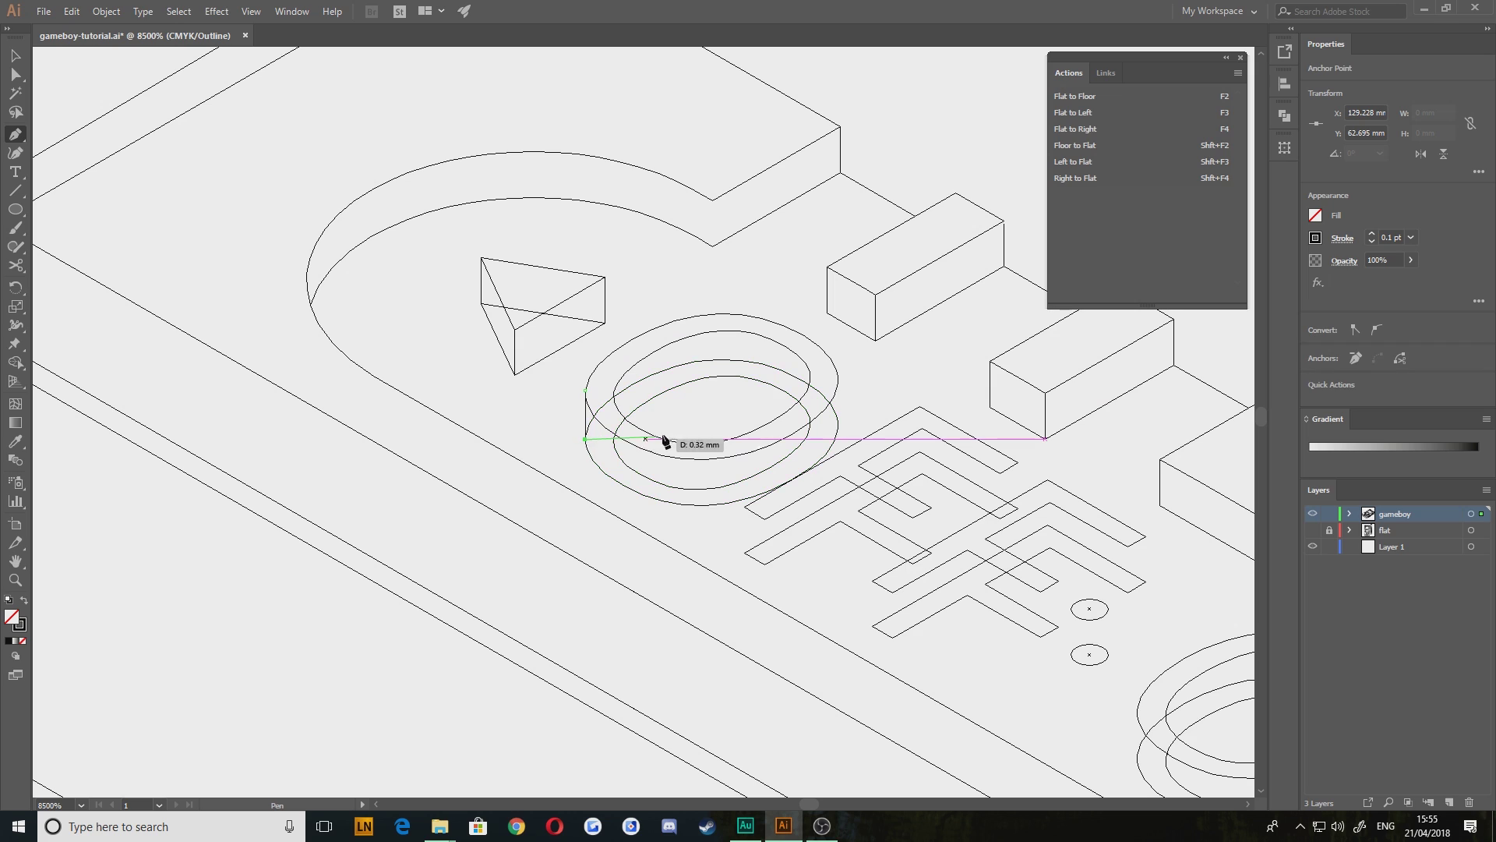
click(838, 383)
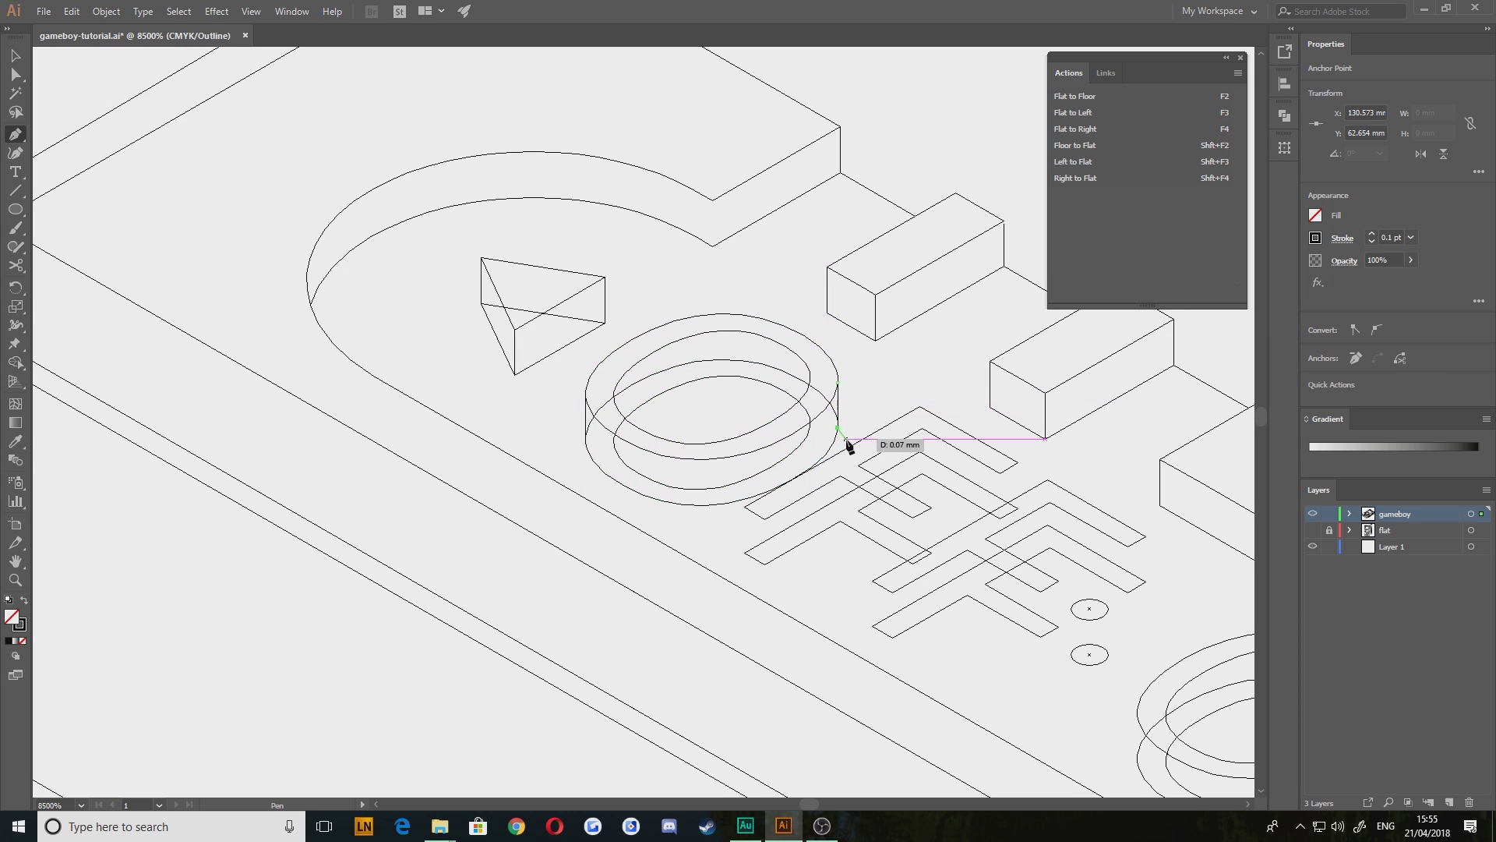
click(838, 427)
Draw vertical Pen edges at the stem foot, middle-arm inner corner and middle-arm end of the first F in OFF
click(746, 507)
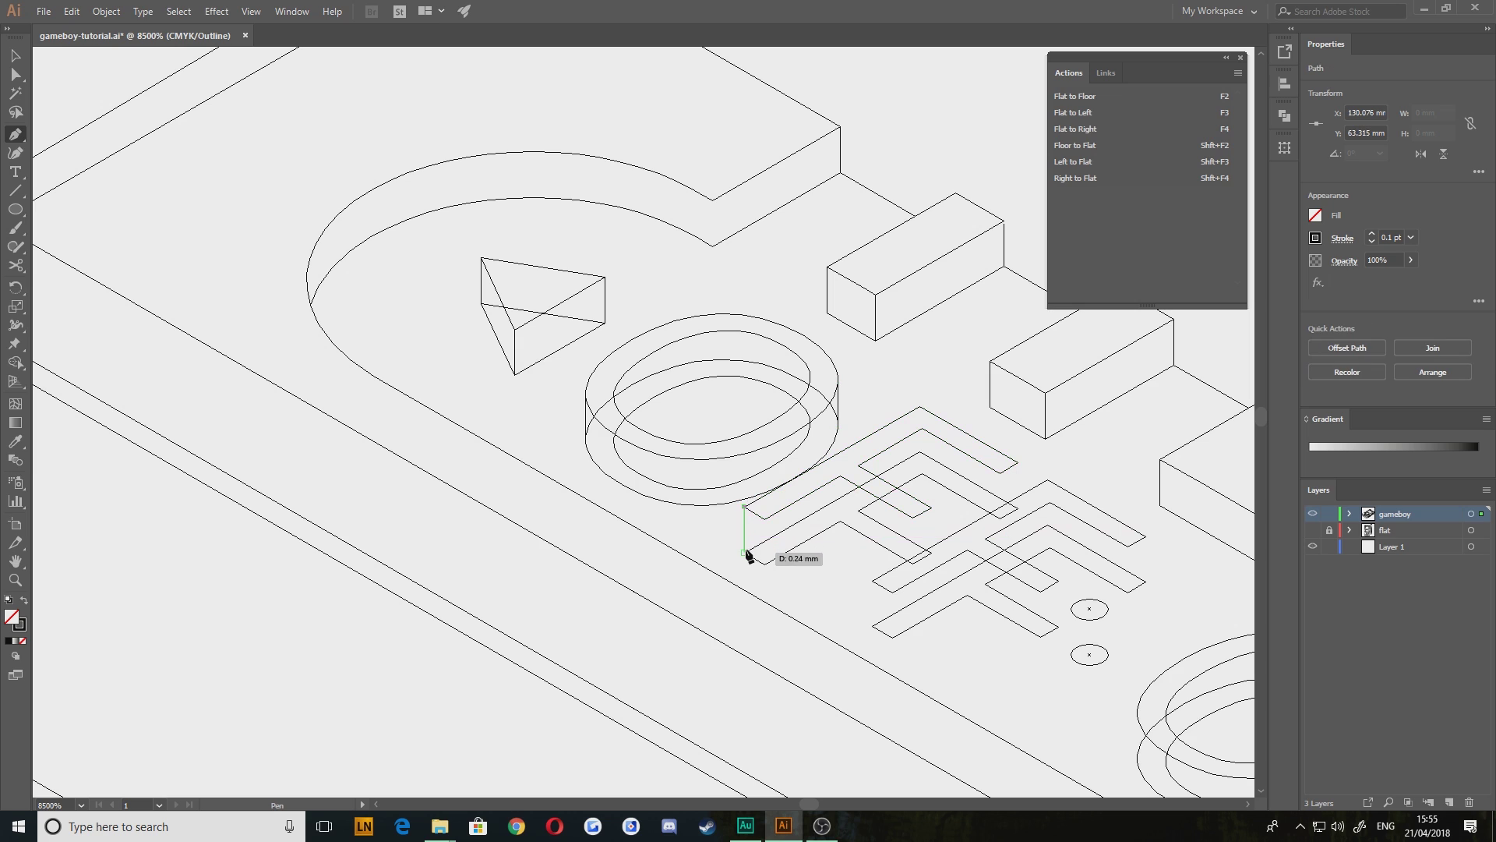
click(746, 551)
click(763, 517)
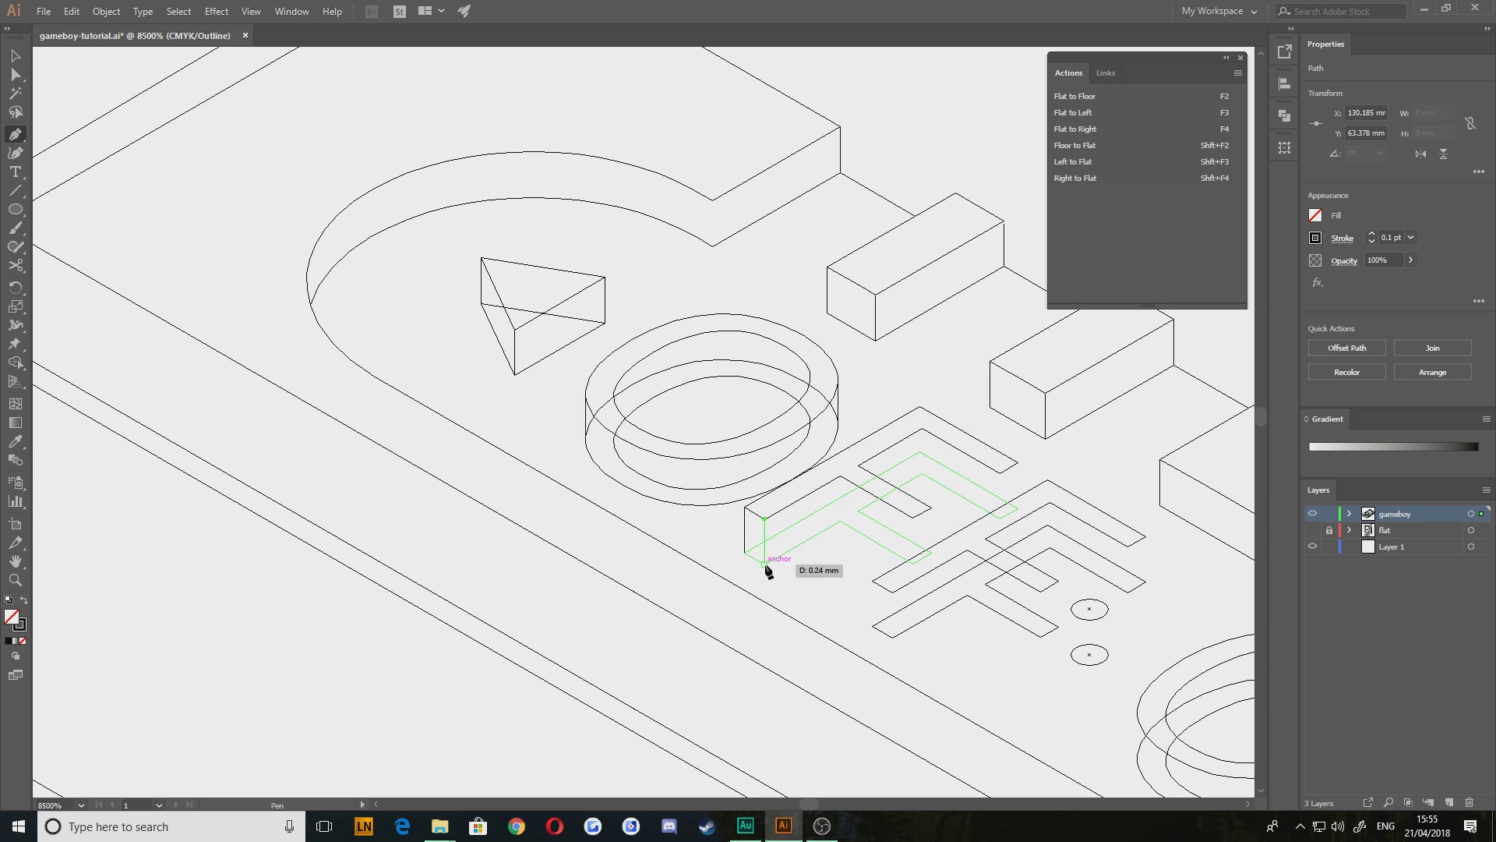
click(764, 564)
click(840, 476)
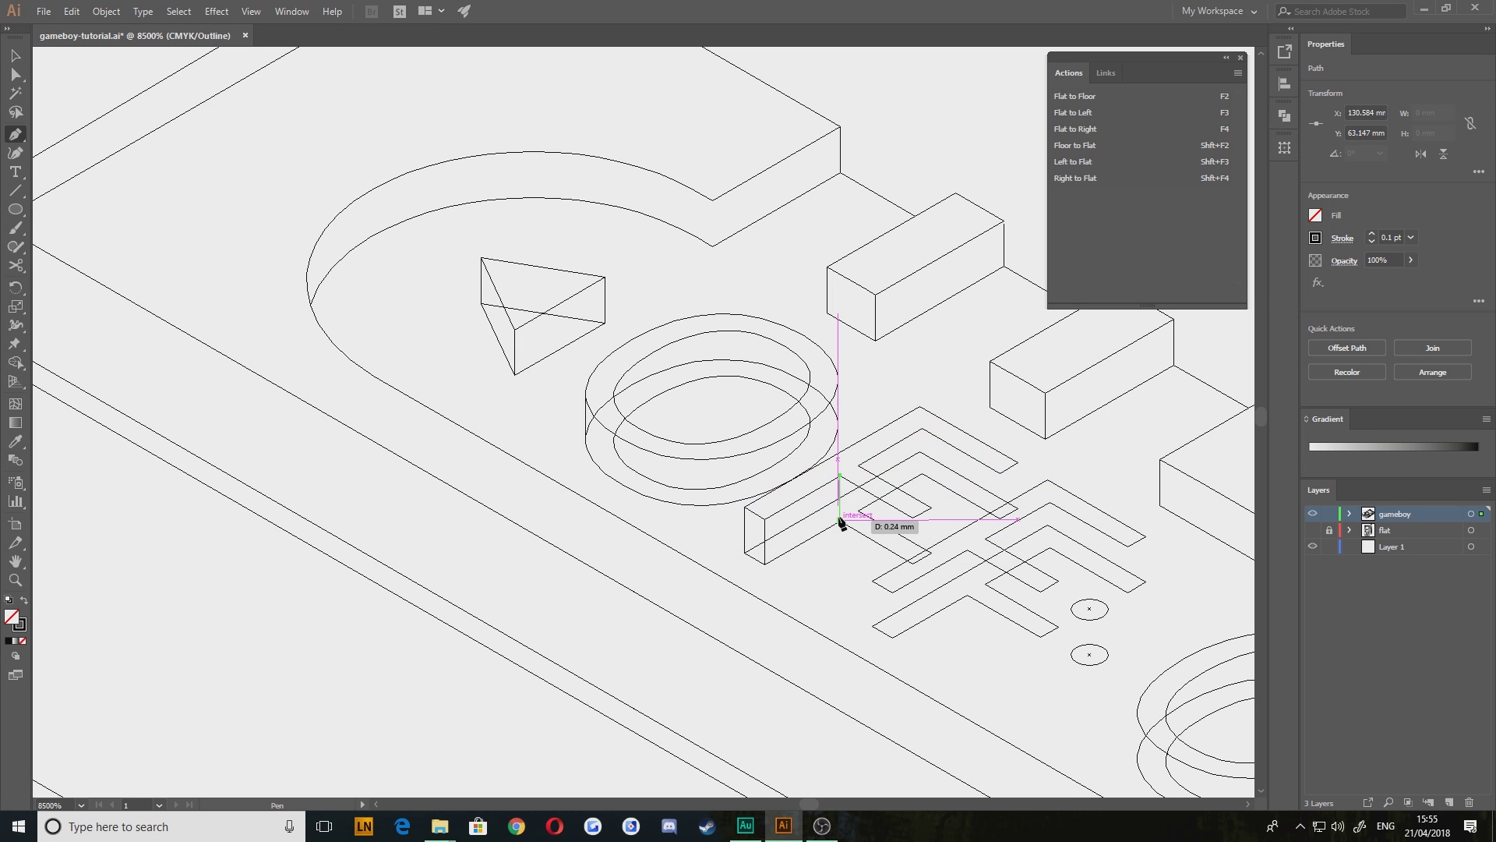
click(840, 521)
click(914, 517)
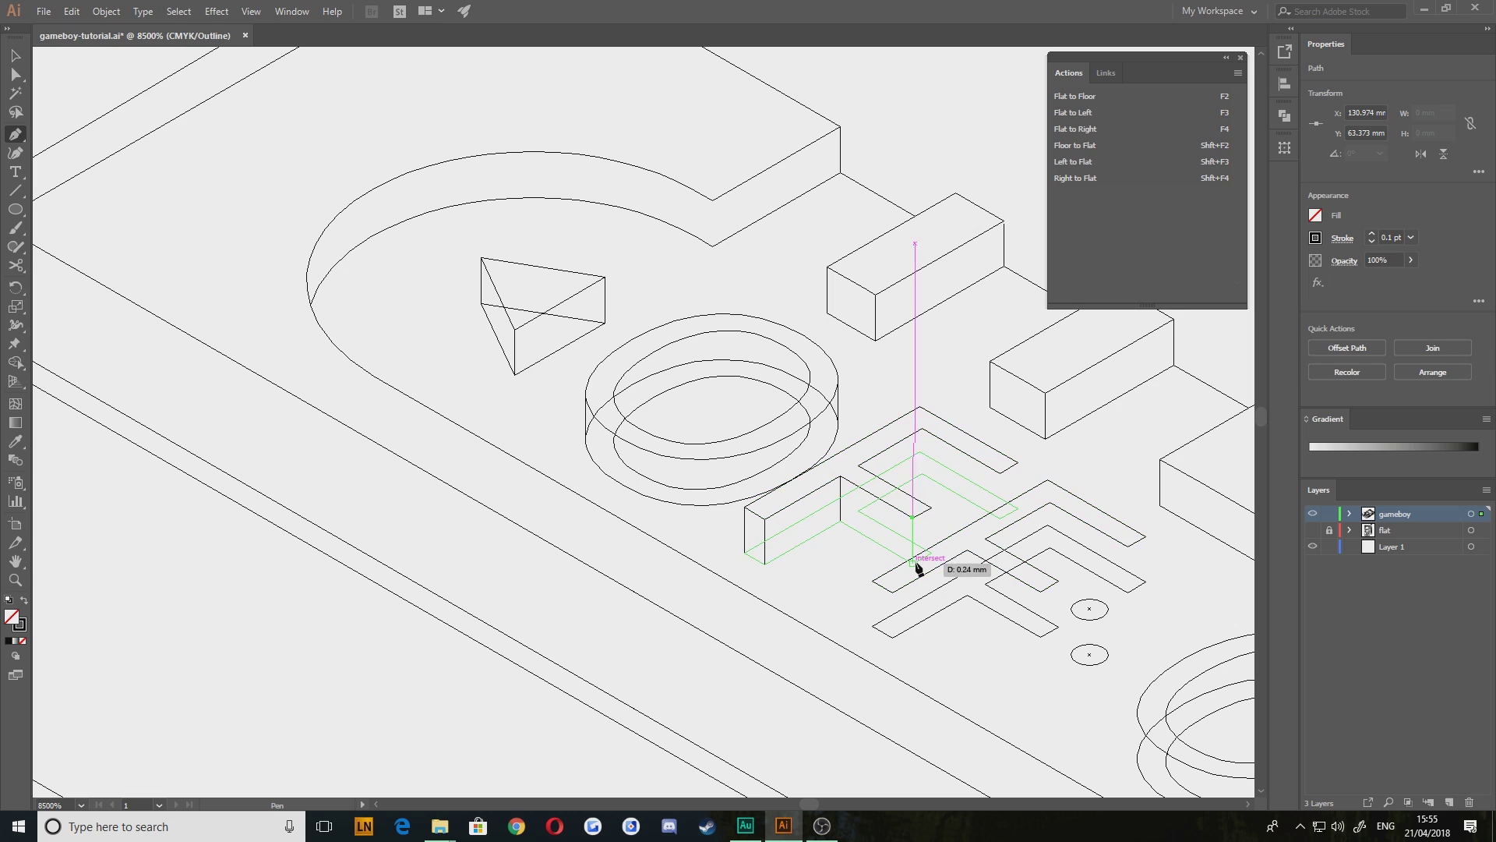
click(913, 563)
click(931, 508)
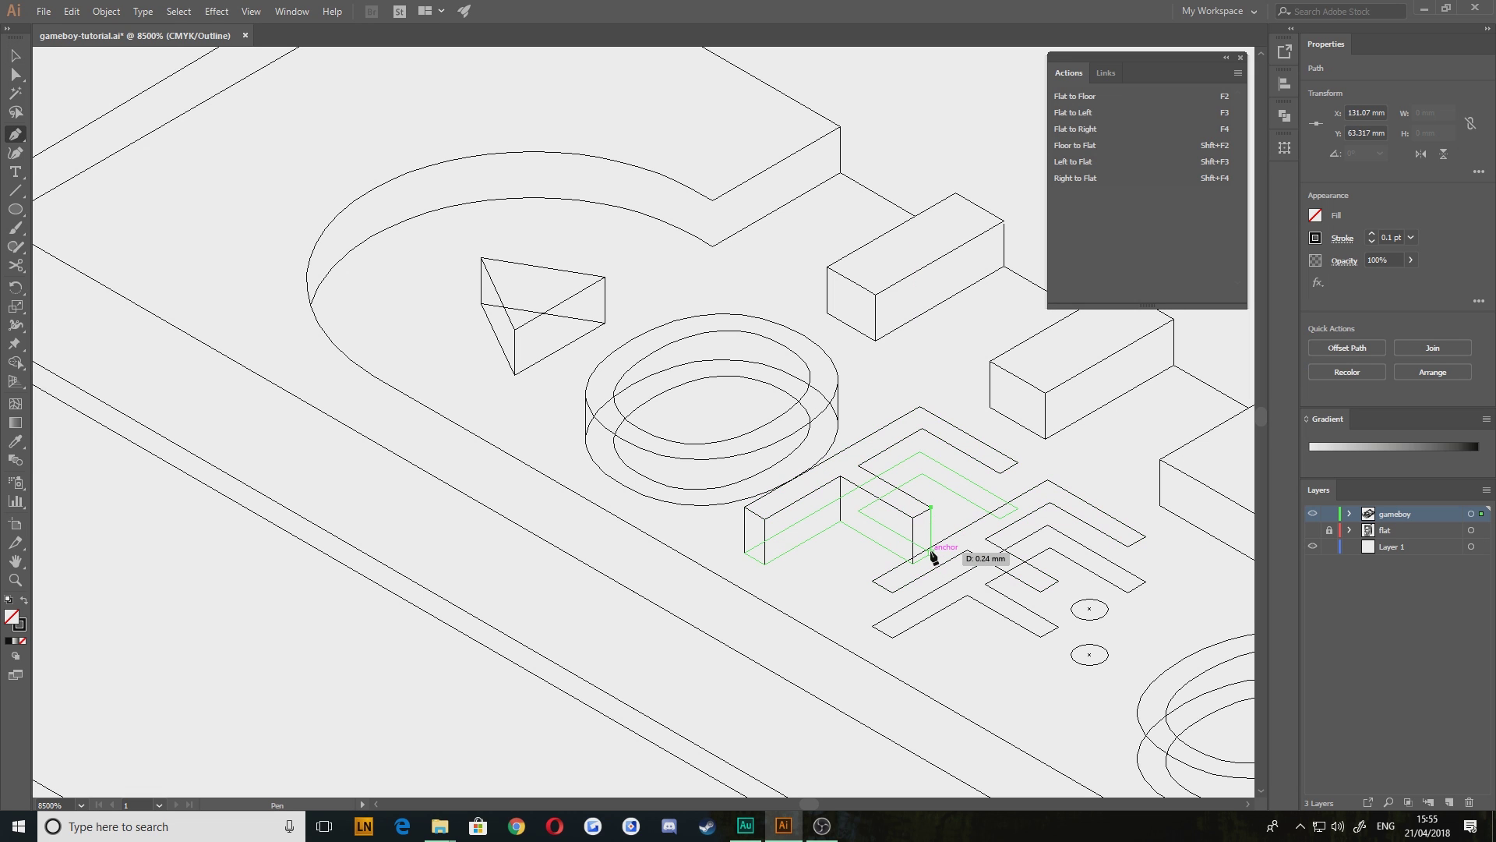
click(930, 551)
Draw vertical Pen edges at the inner corner and both end corners of the first F's top arm
click(922, 429)
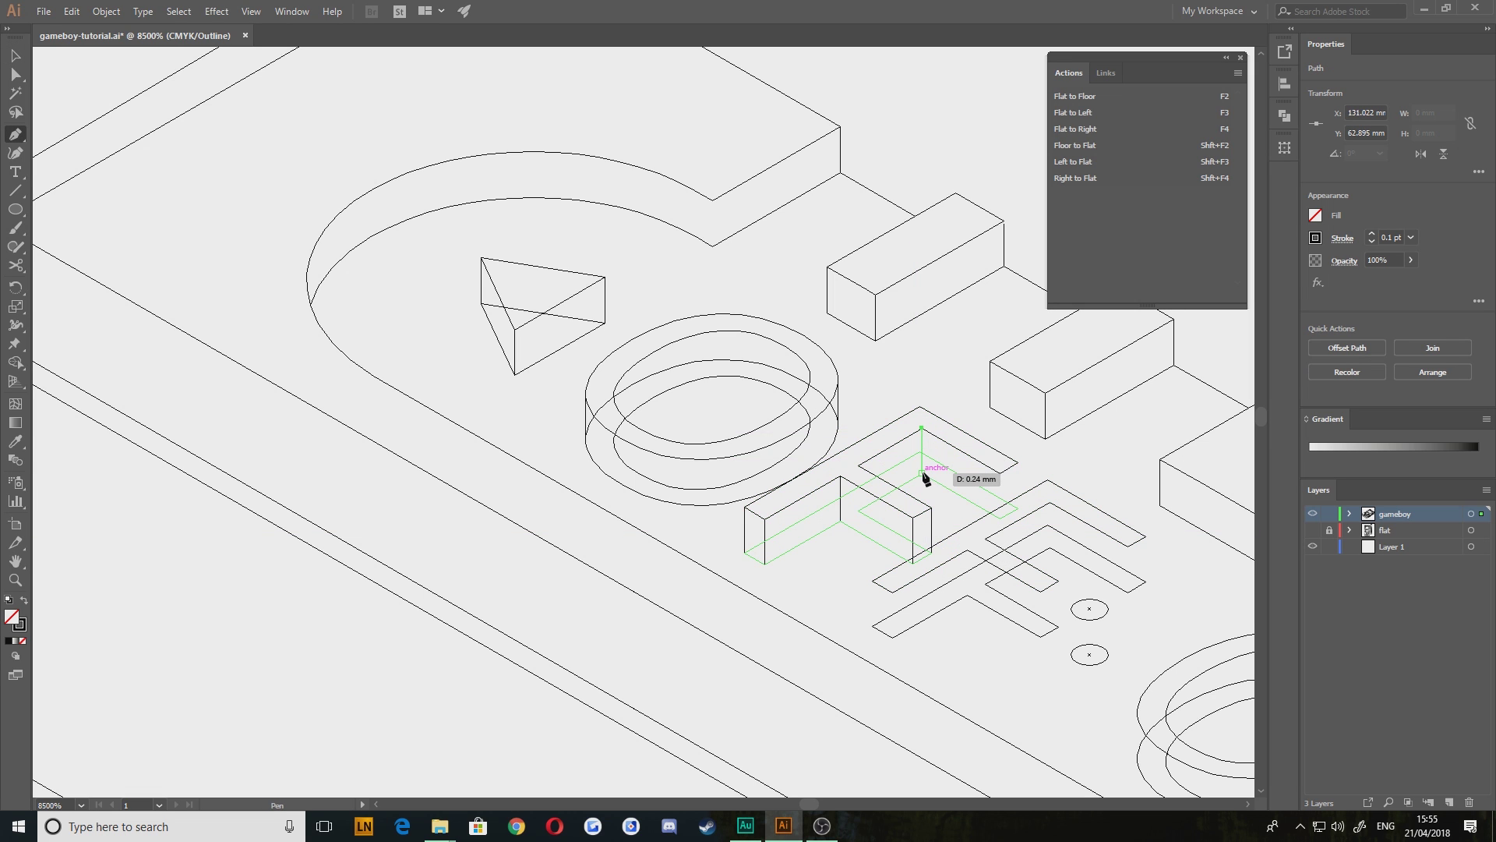
click(922, 473)
key(v)
key(p)
click(1000, 473)
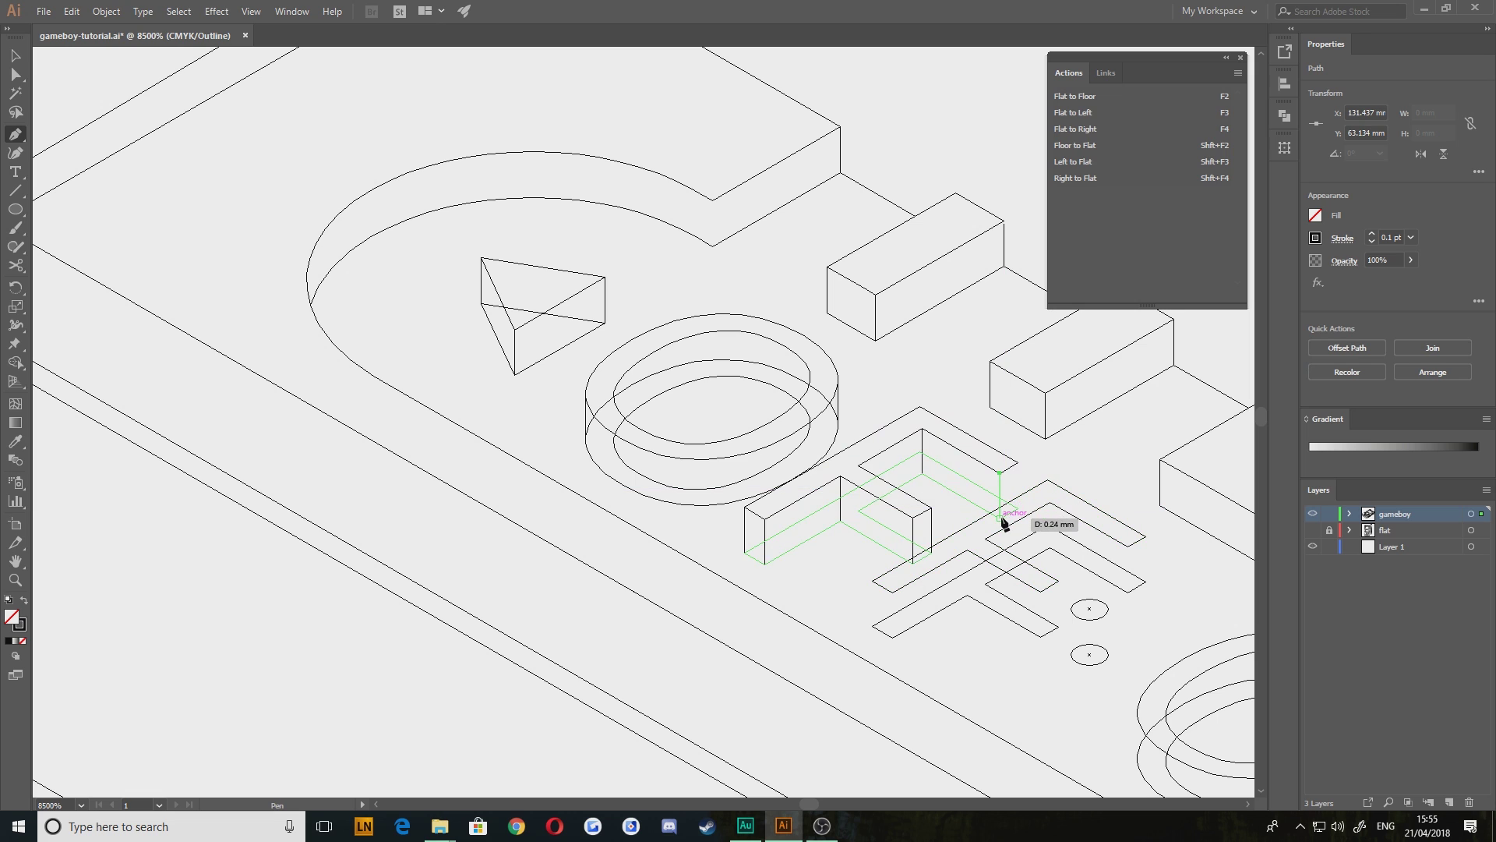
click(1000, 516)
click(1017, 462)
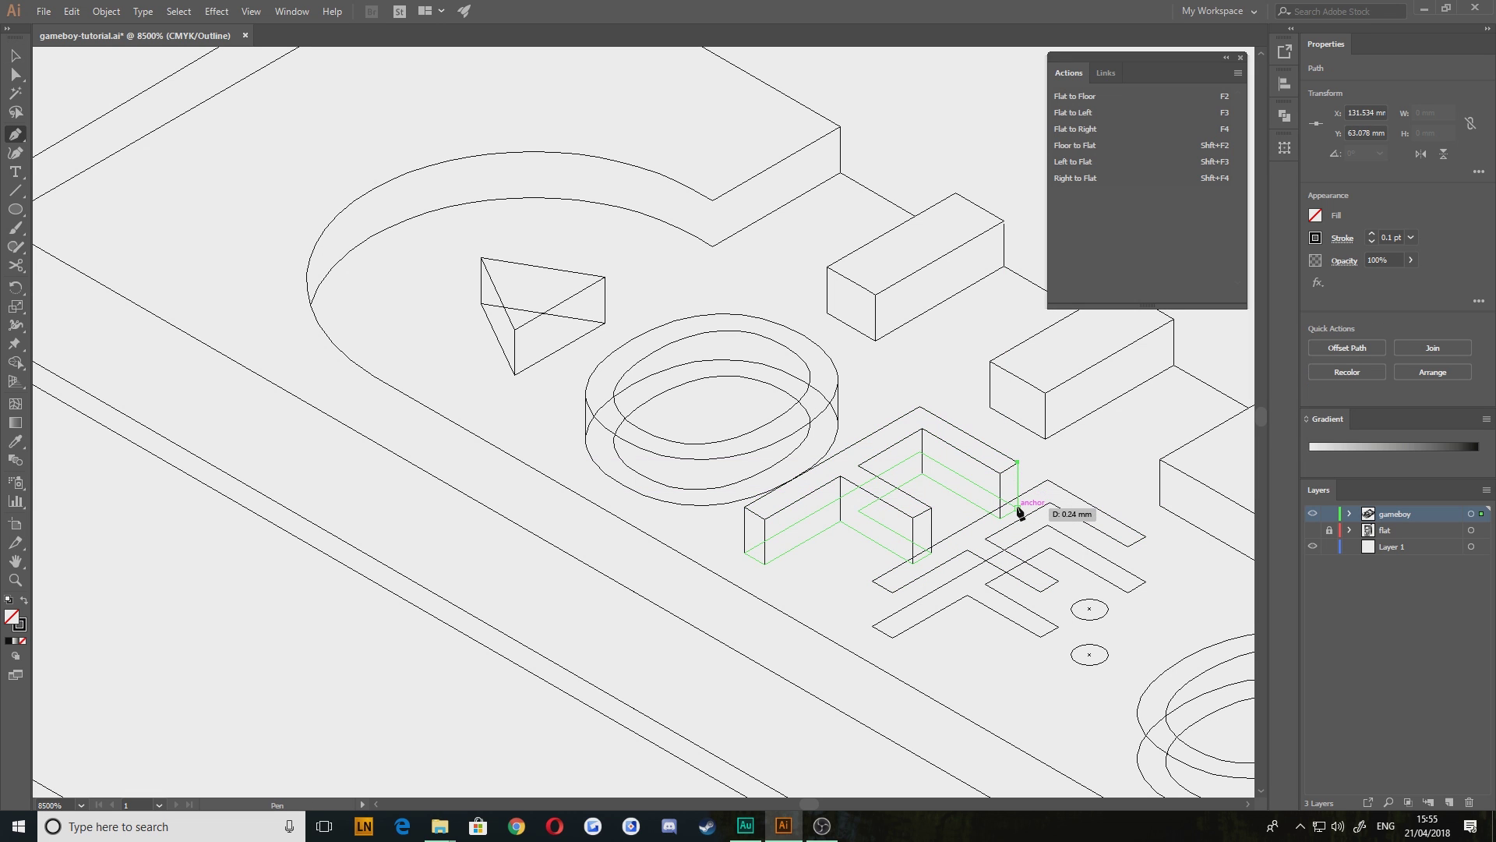
click(1017, 508)
key(v)
Draw vertical Pen edges at both stem foot corners and the middle-arm inner corner of the second F in OFF
key(p)
drag(900, 693, 545, 408)
key(v)
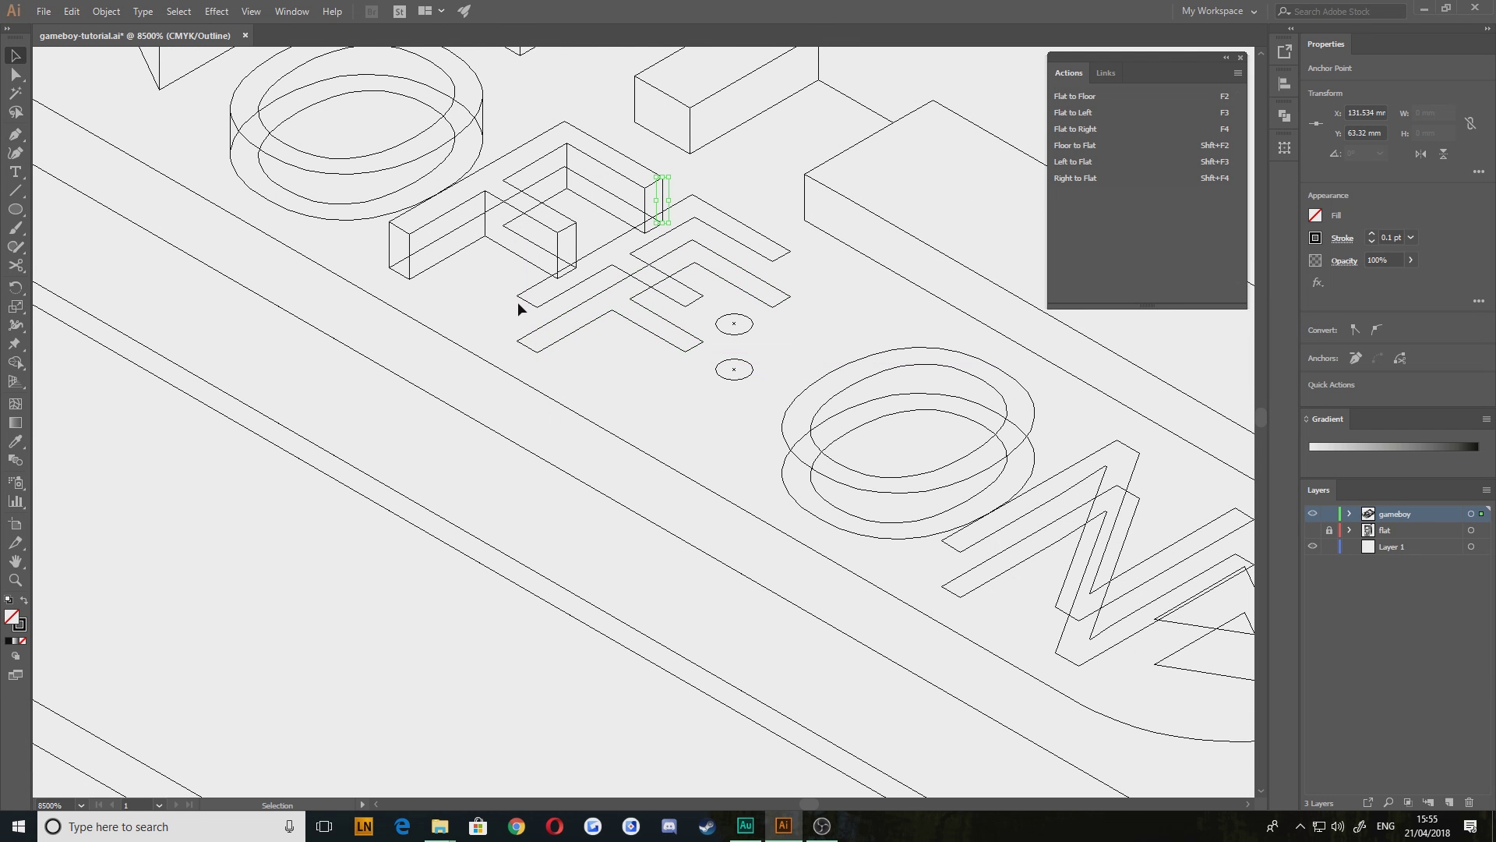
key(p)
click(517, 295)
click(516, 340)
click(537, 307)
click(536, 352)
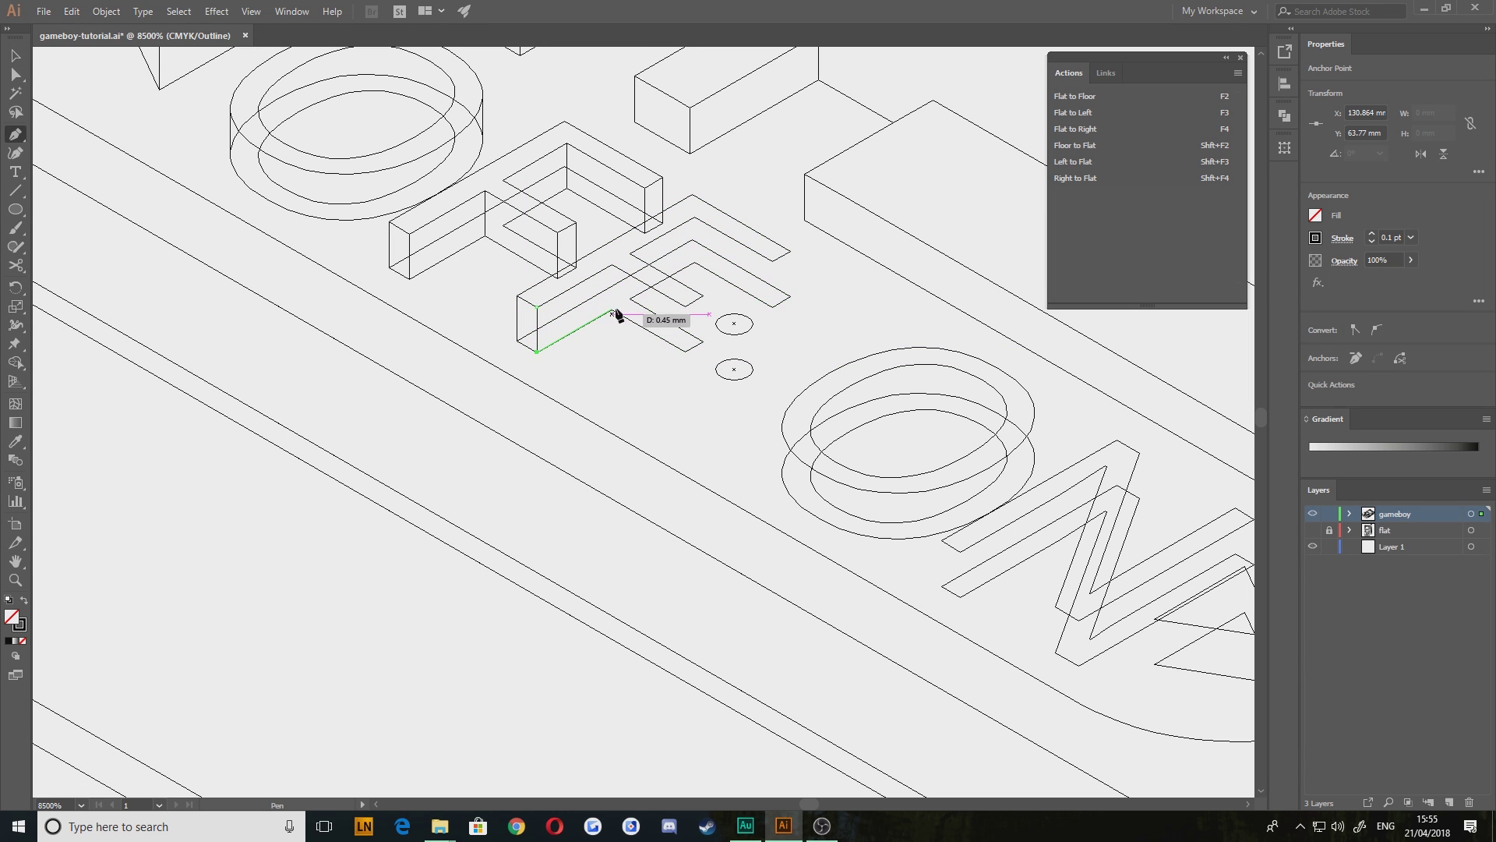
click(612, 265)
click(613, 310)
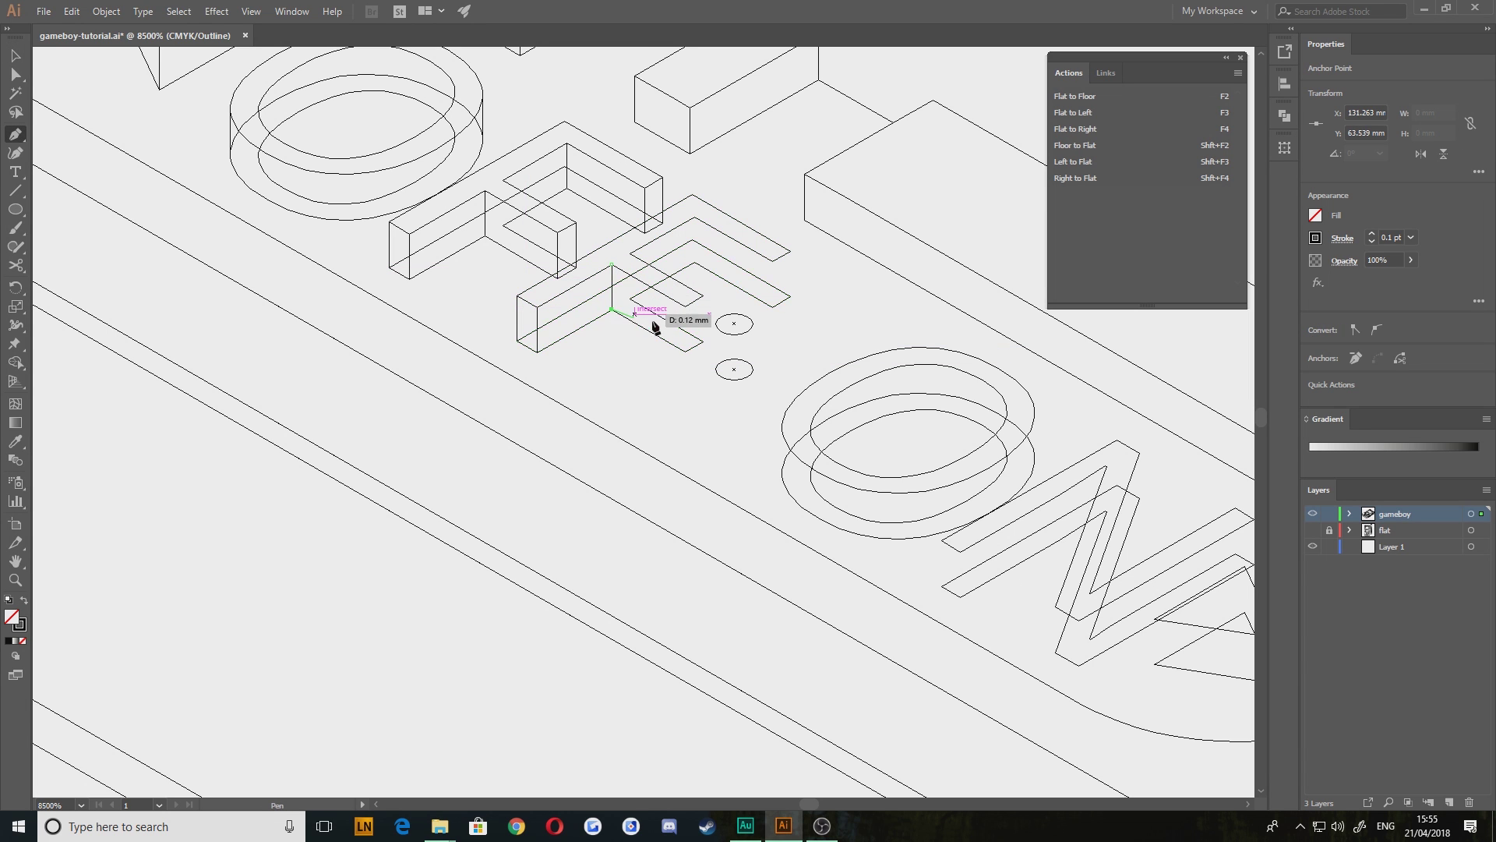
key(v)
Draw vertical Pen edges at the two end corners of the second F's middle arm
key(p)
click(685, 306)
click(685, 351)
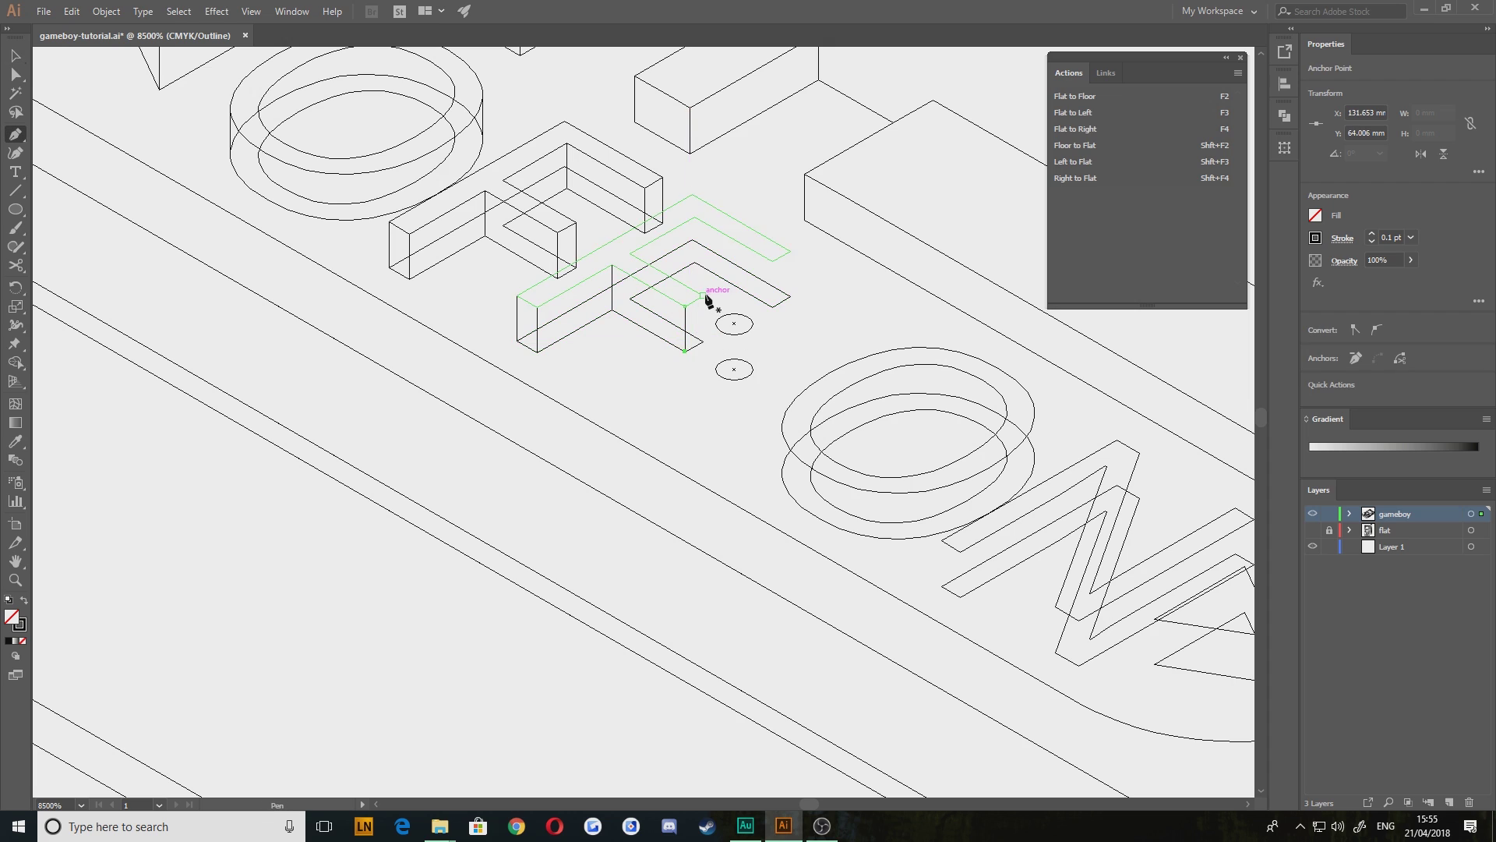
click(704, 297)
click(703, 341)
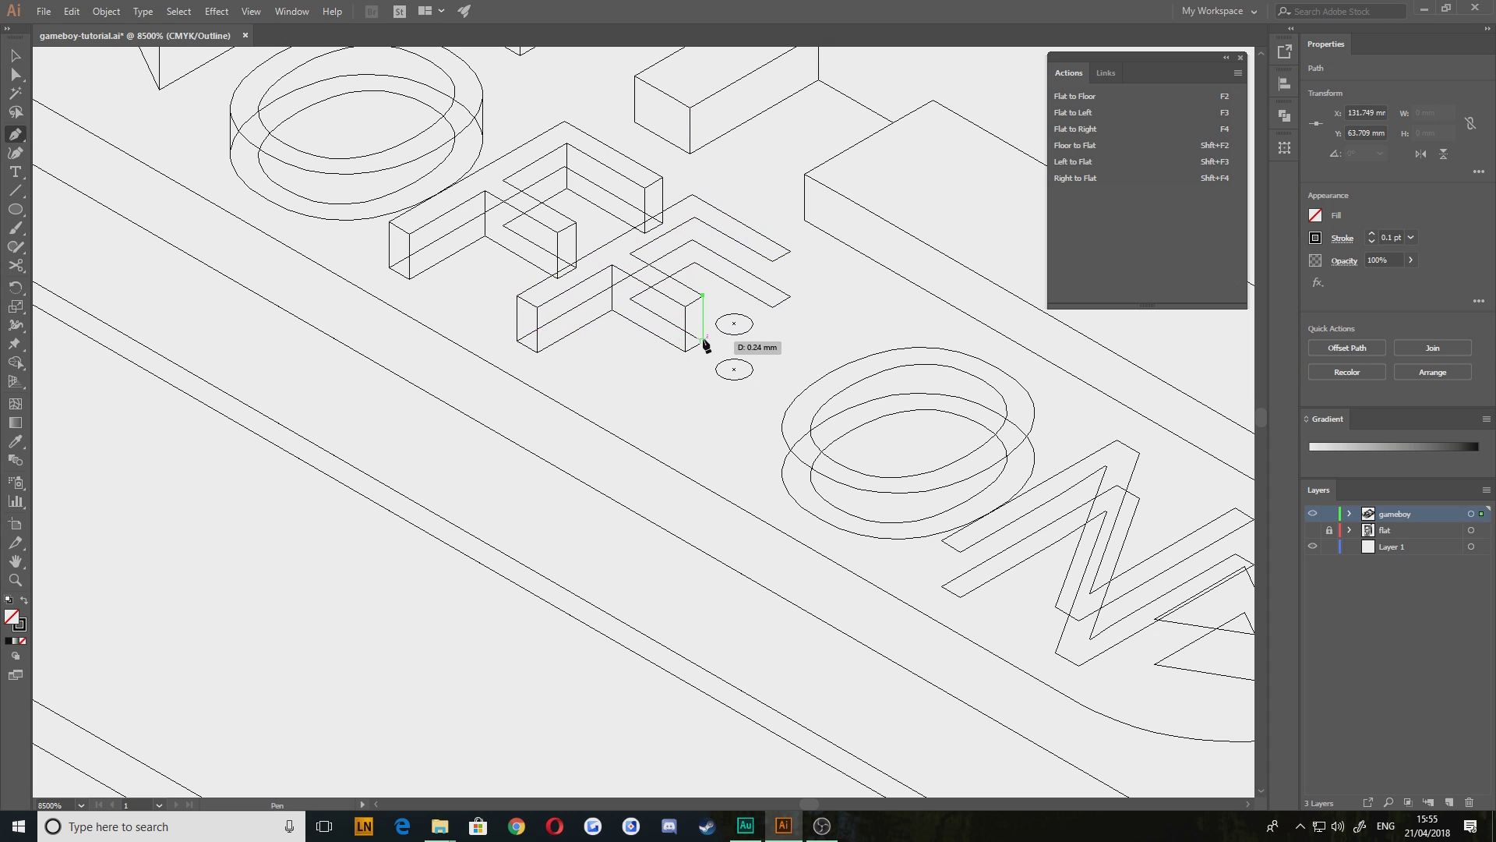
Draw vertical Pen edges at the inner corner and both end corners of the second F's top arm
click(694, 218)
click(694, 262)
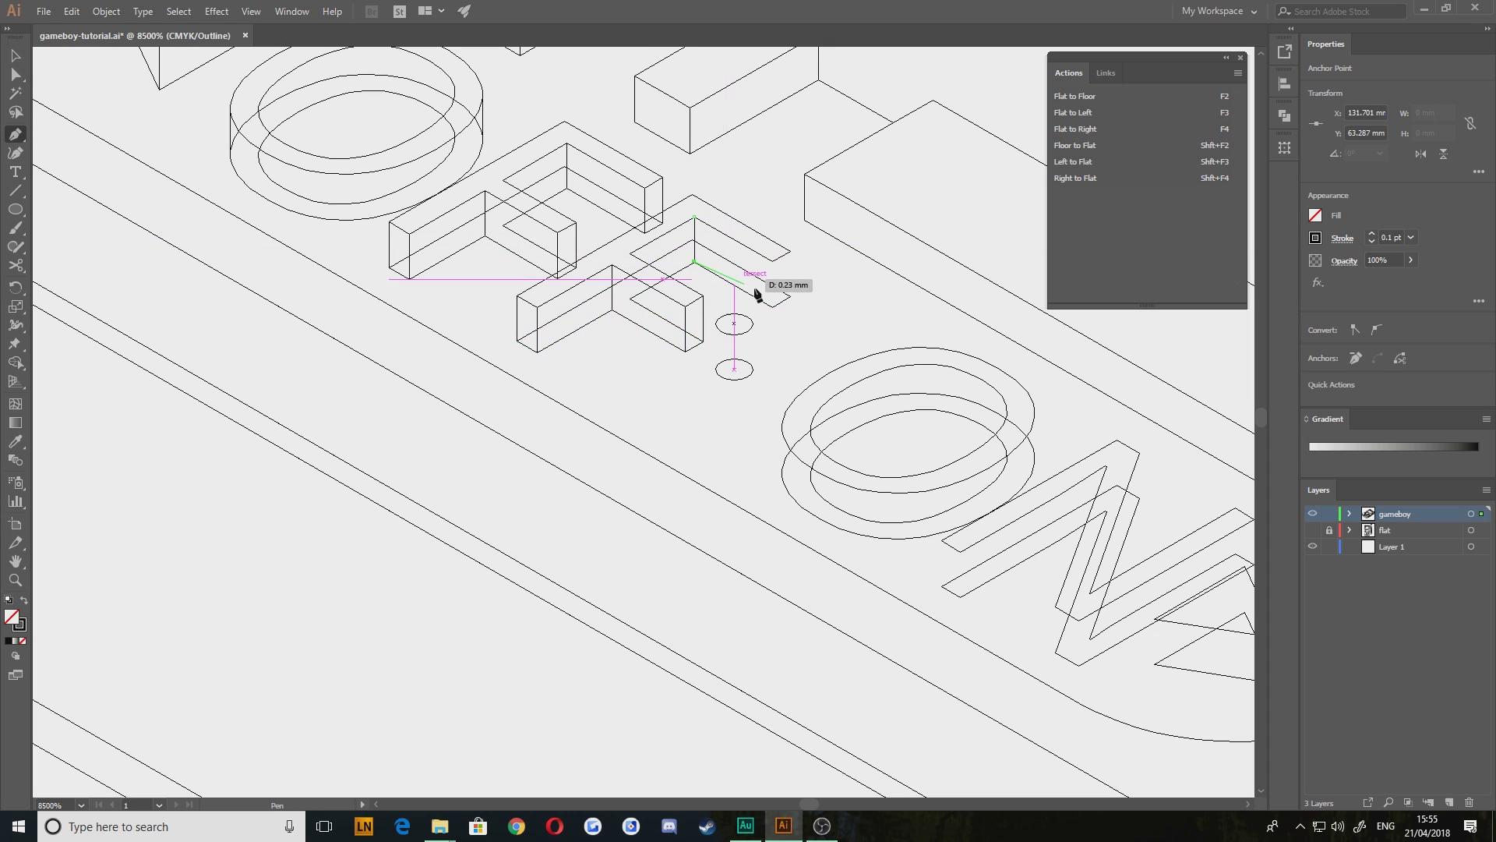
click(772, 260)
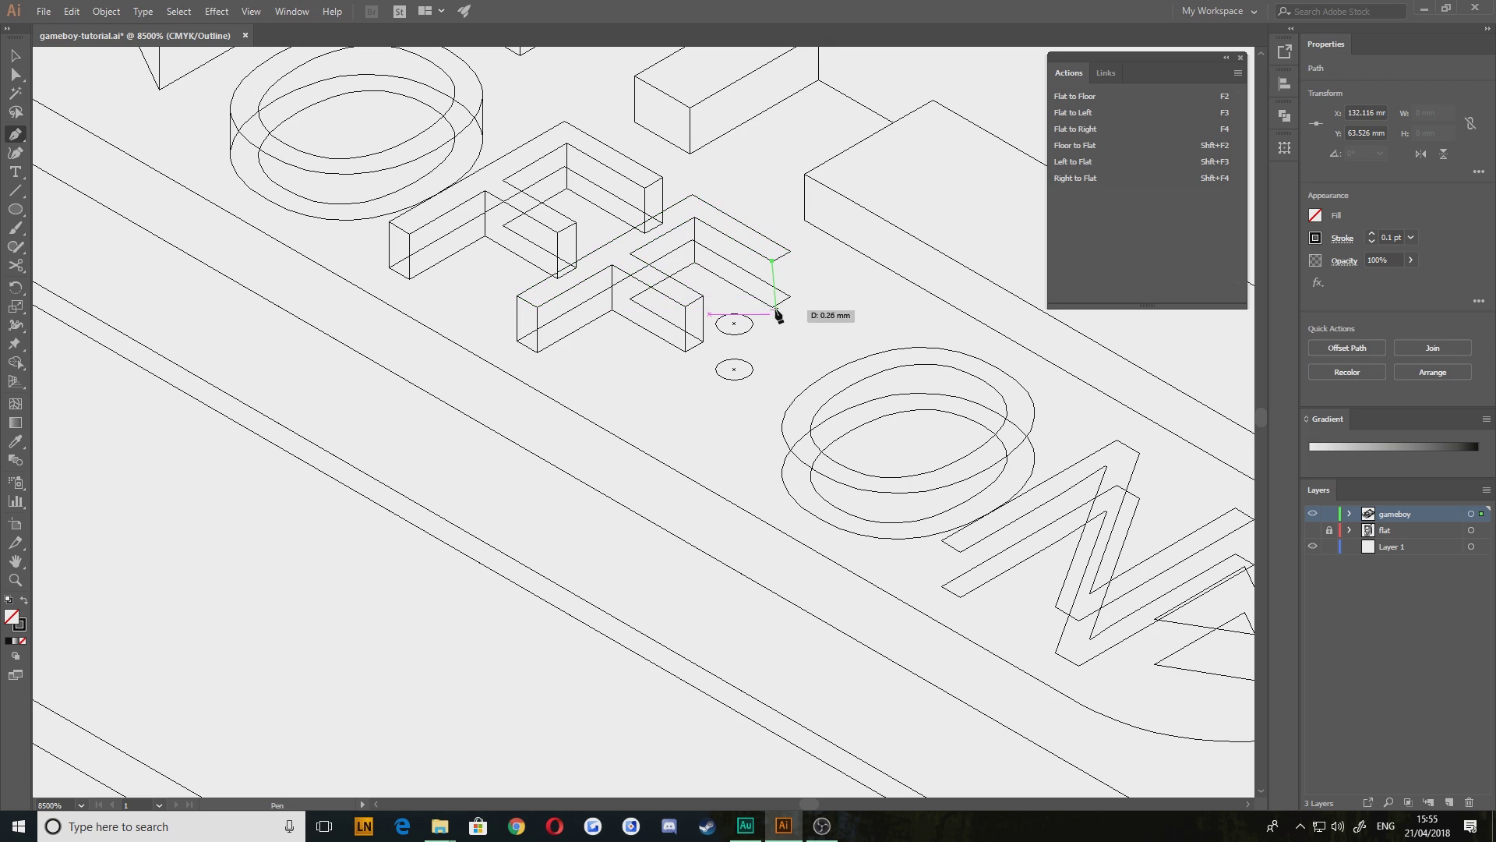
click(772, 306)
click(790, 251)
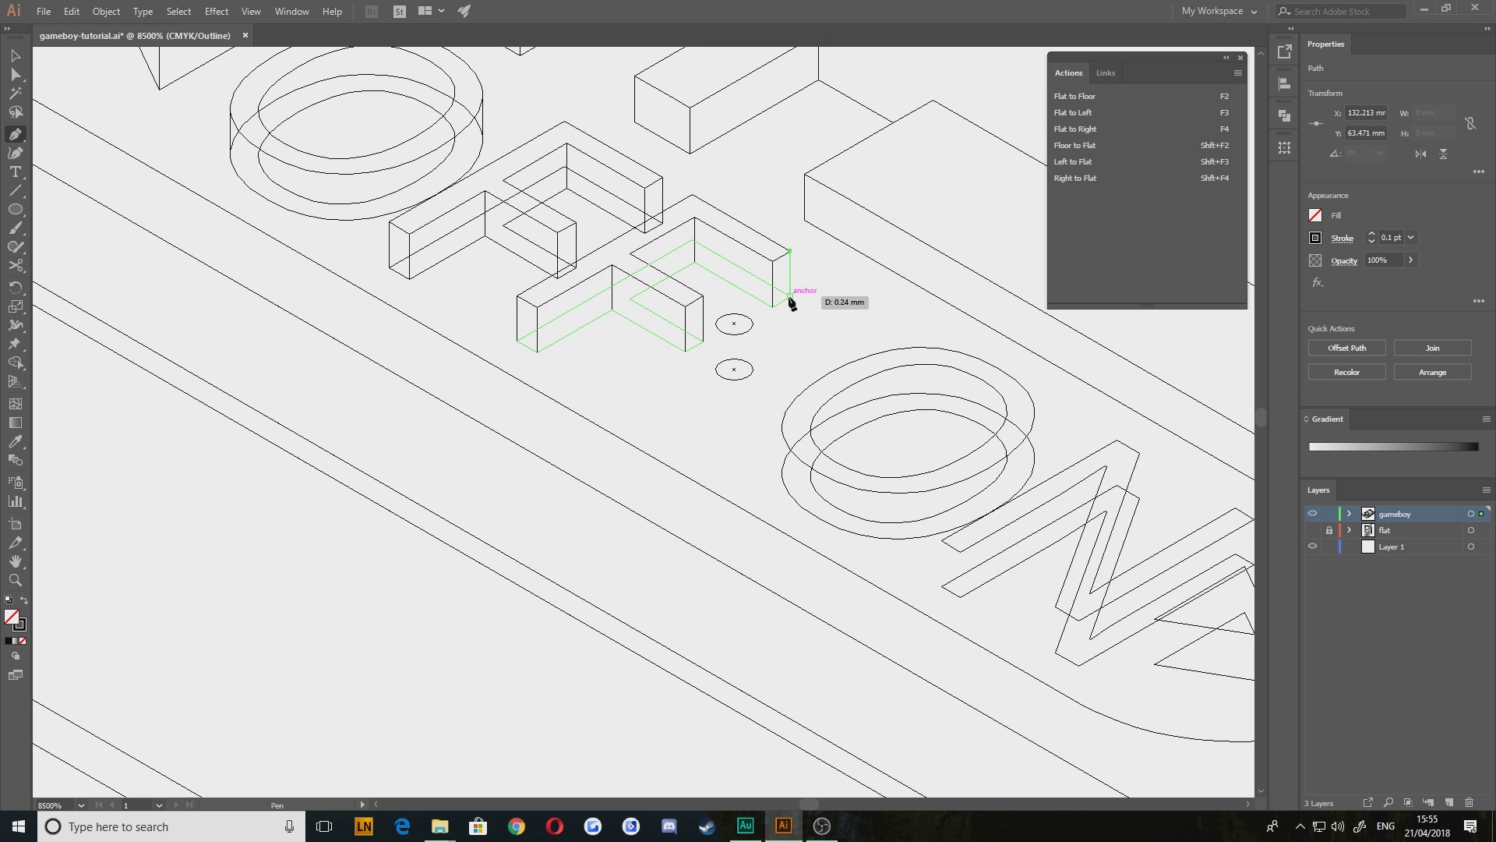
click(790, 296)
Draw two vertical Pen edges joining the sides of the upper and lower dot ellipses between OFF and ON
click(715, 323)
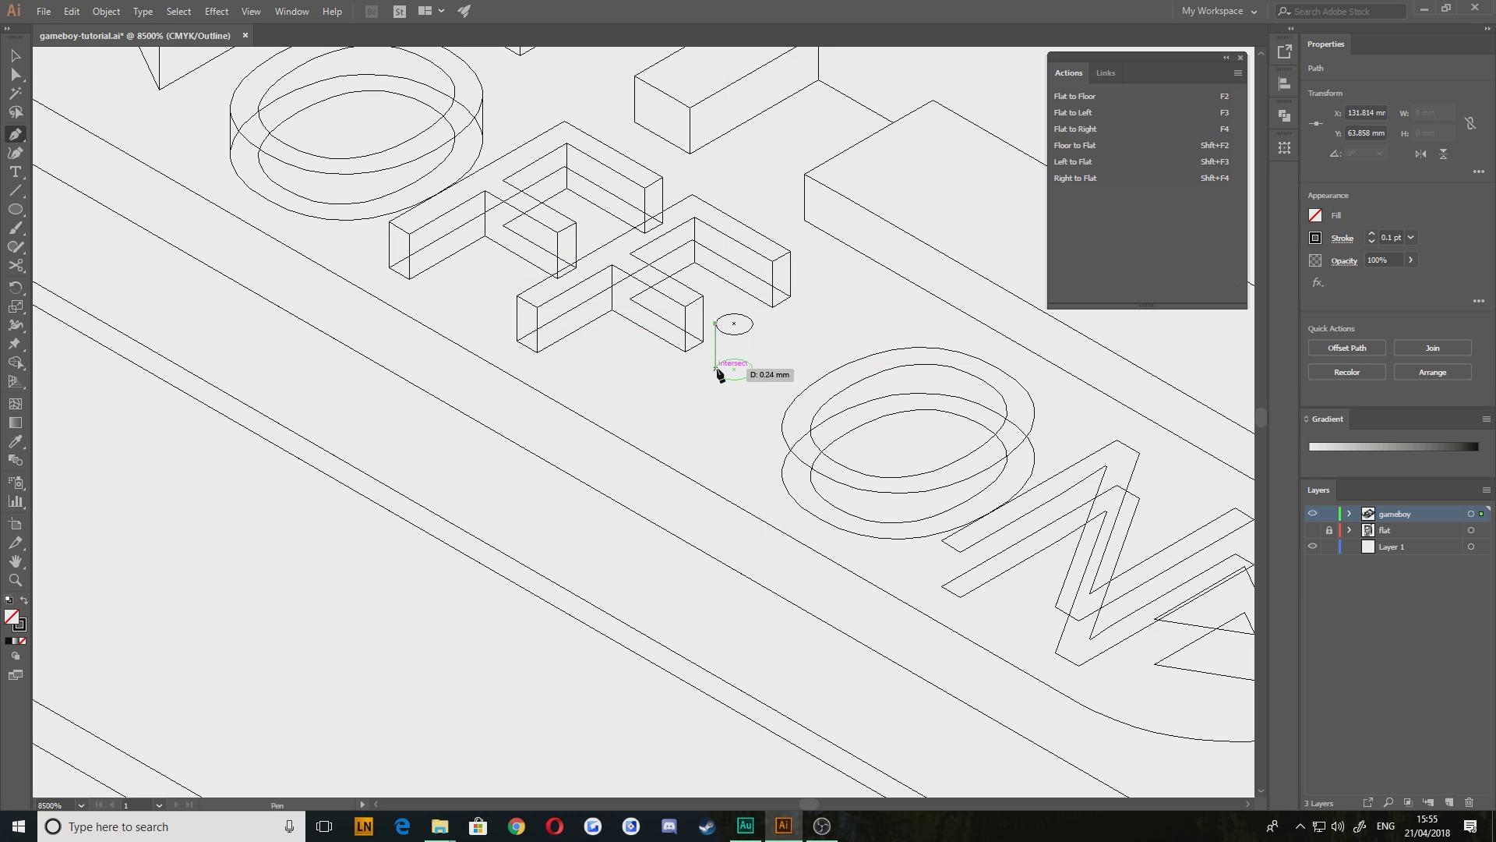
click(715, 369)
click(753, 322)
click(753, 369)
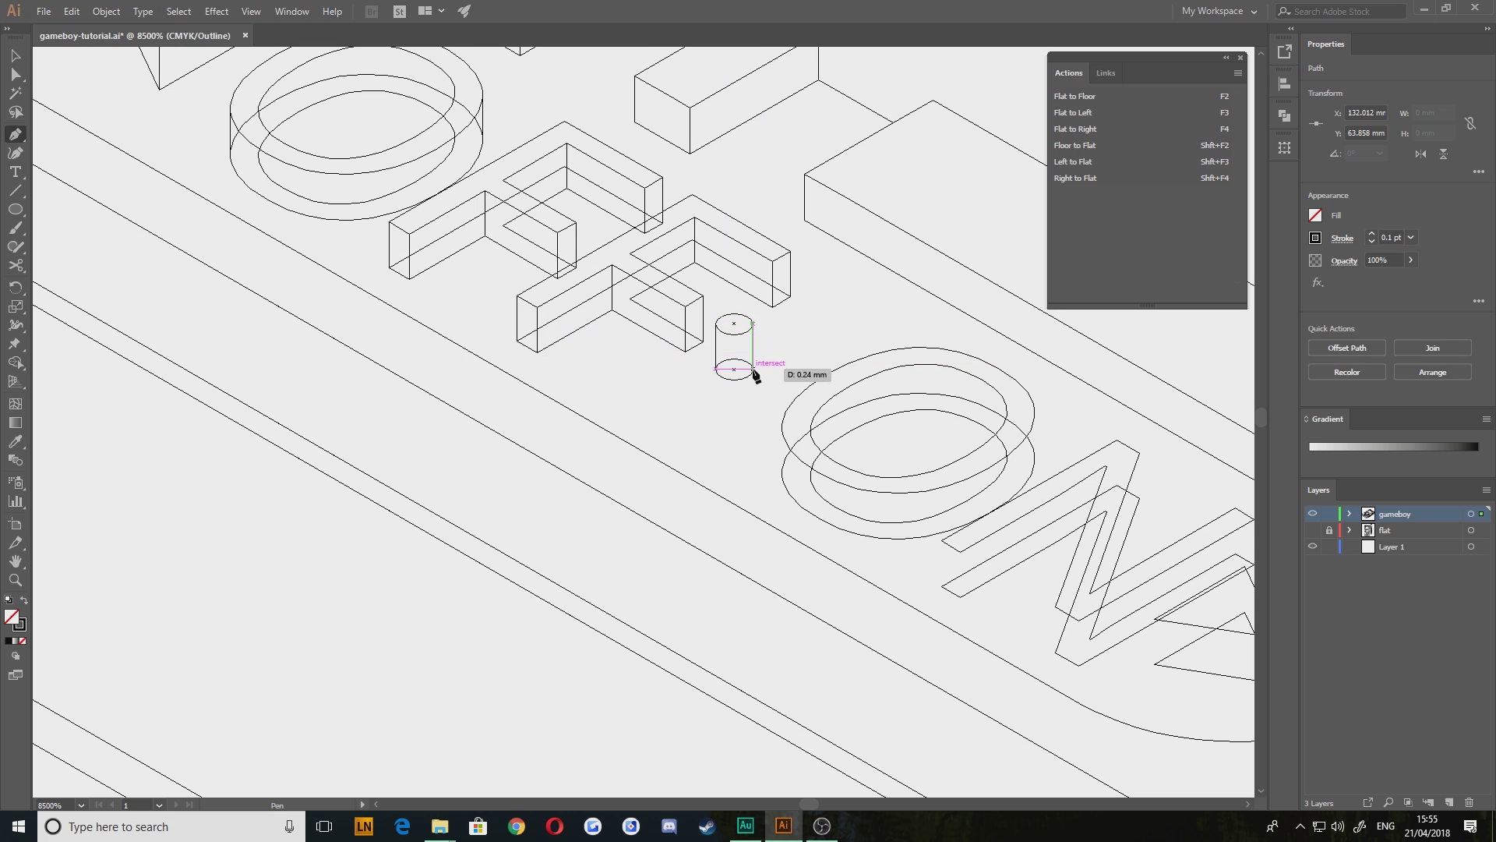
drag(694, 441, 490, 397)
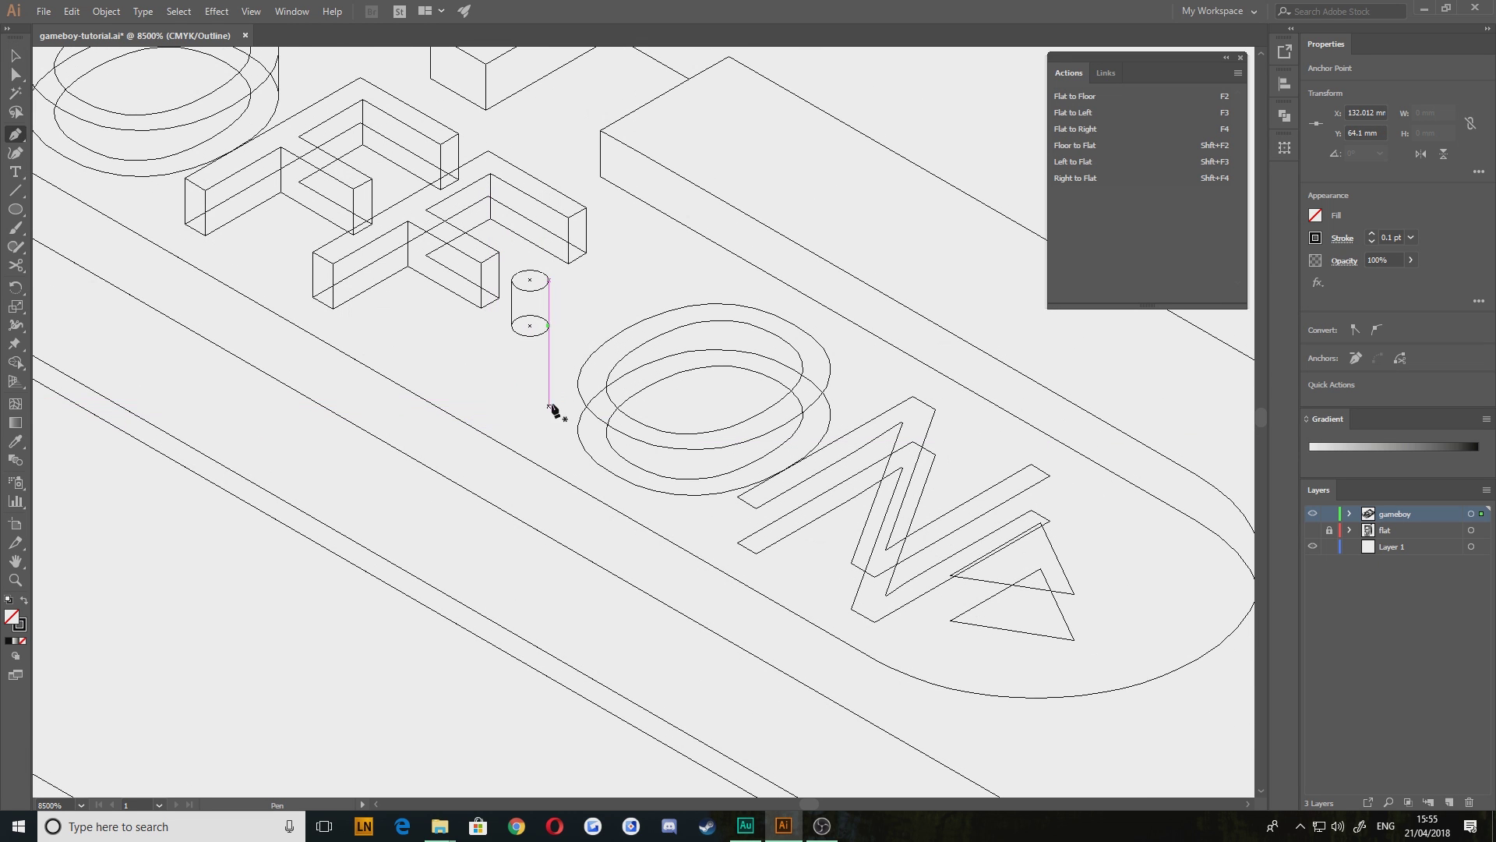
Draw two vertical Pen edges joining the outer sides of the upper and lower outlines of the O in ON
click(577, 380)
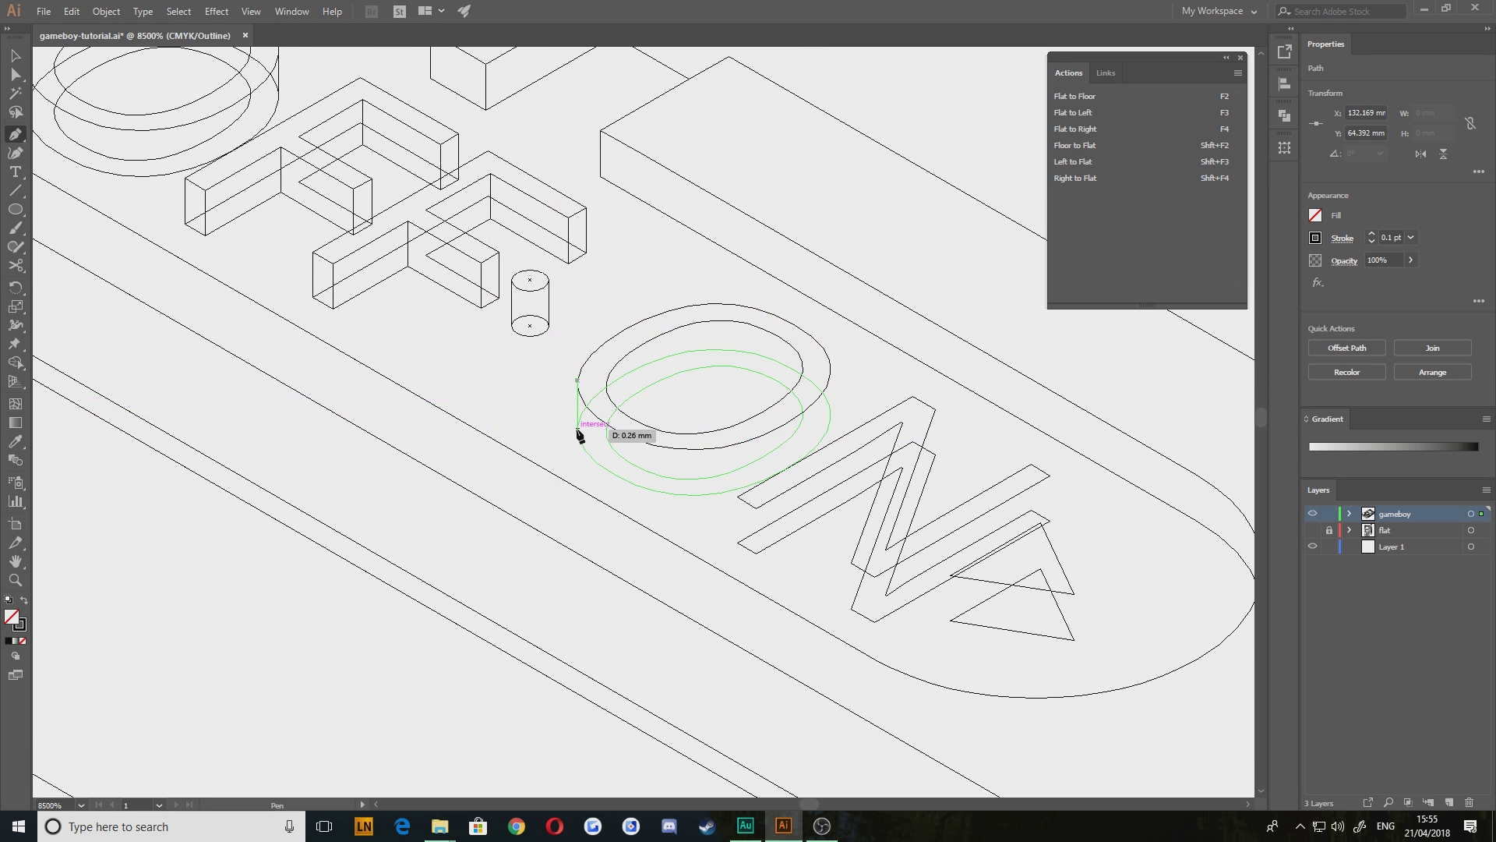
click(578, 430)
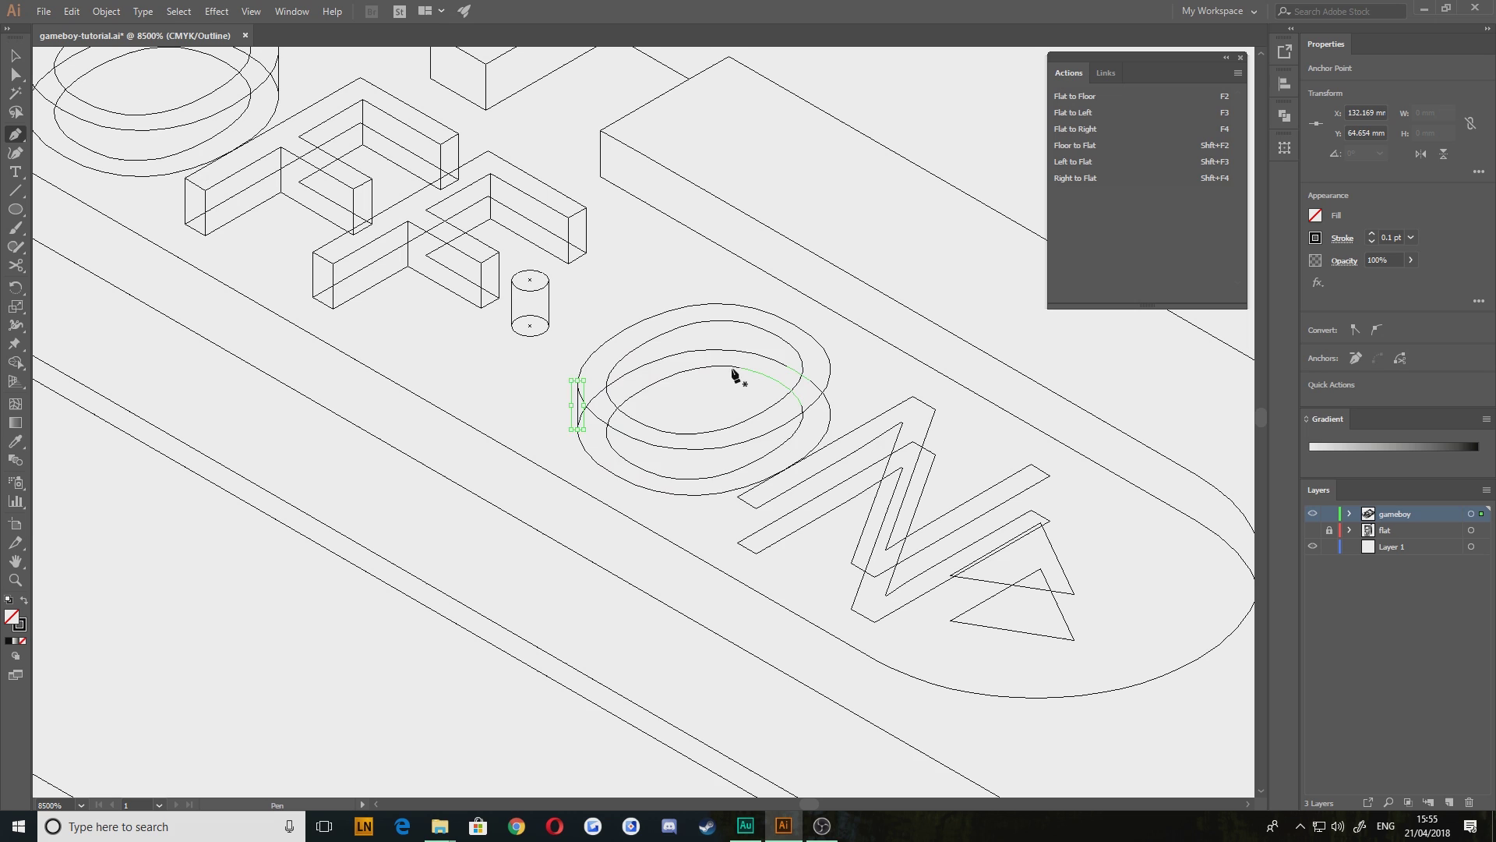
click(829, 371)
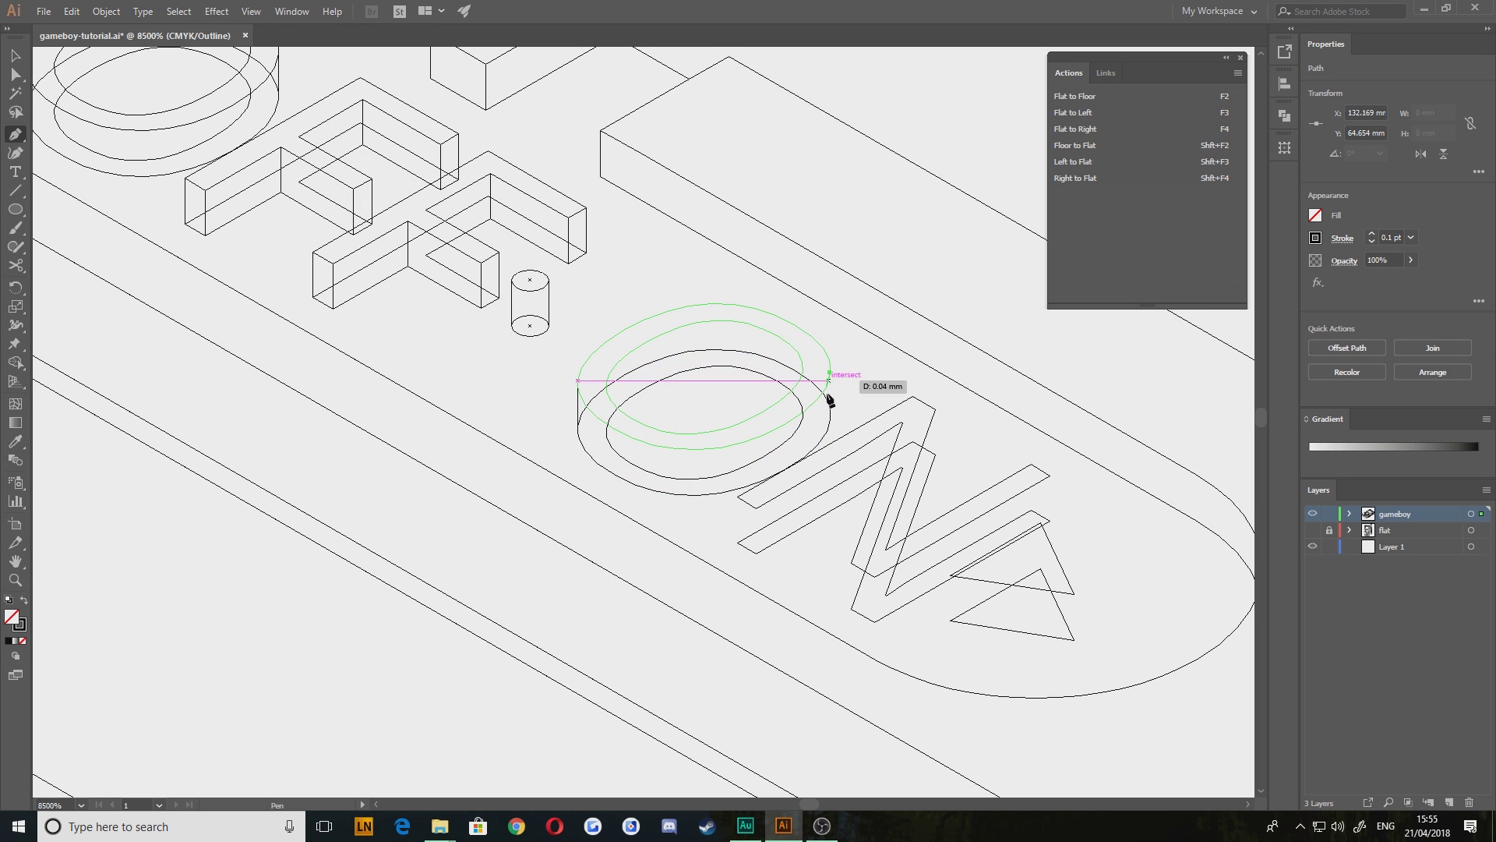
click(830, 420)
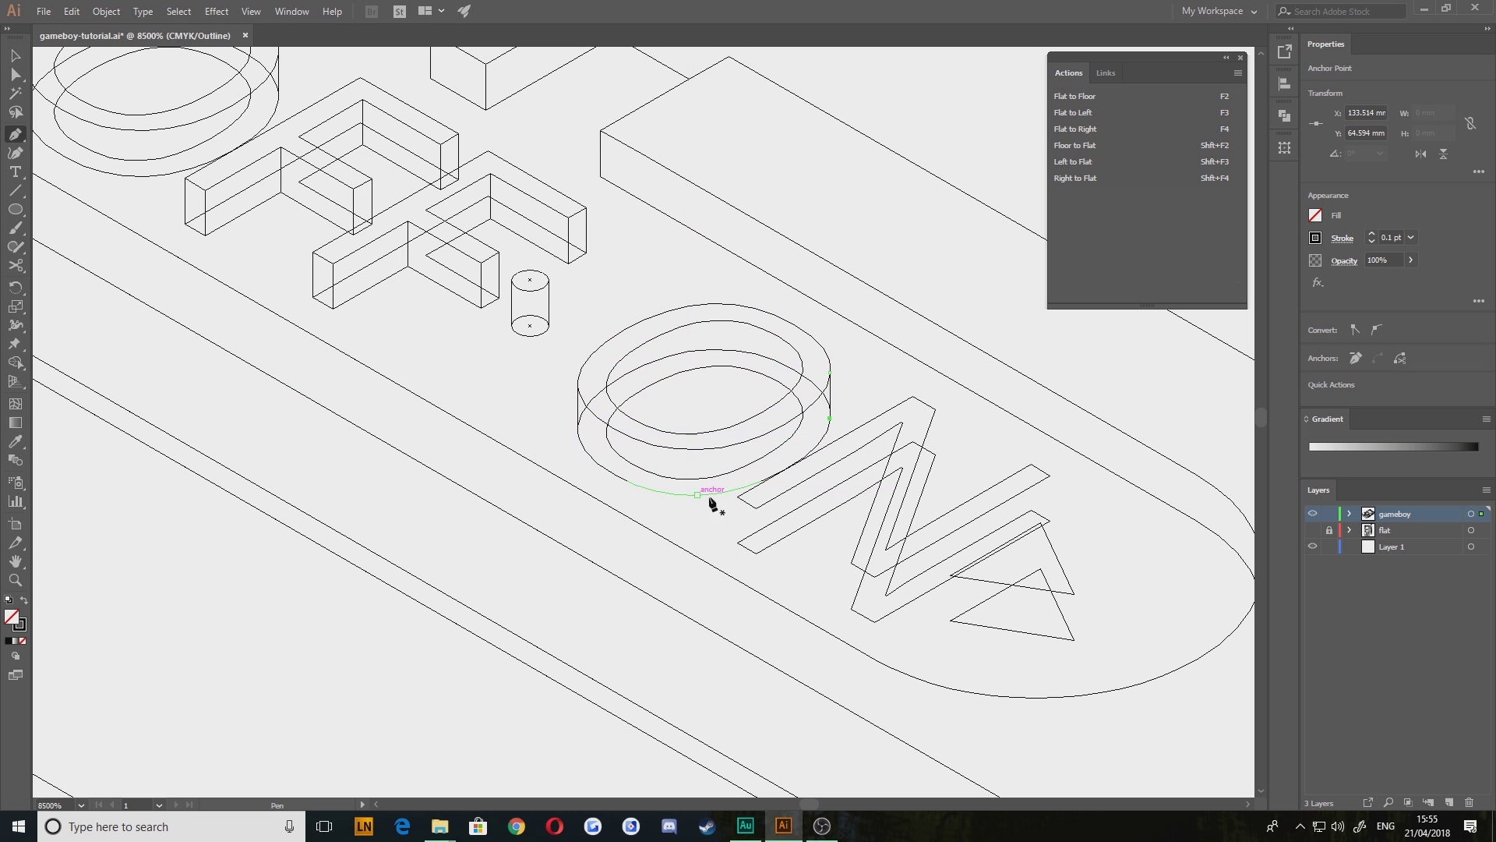
Draw vertical Pen edges at both end corners of the N's first stem and at the outer corner where that stem meets the diagonal
drag(708, 501, 577, 360)
click(589, 305)
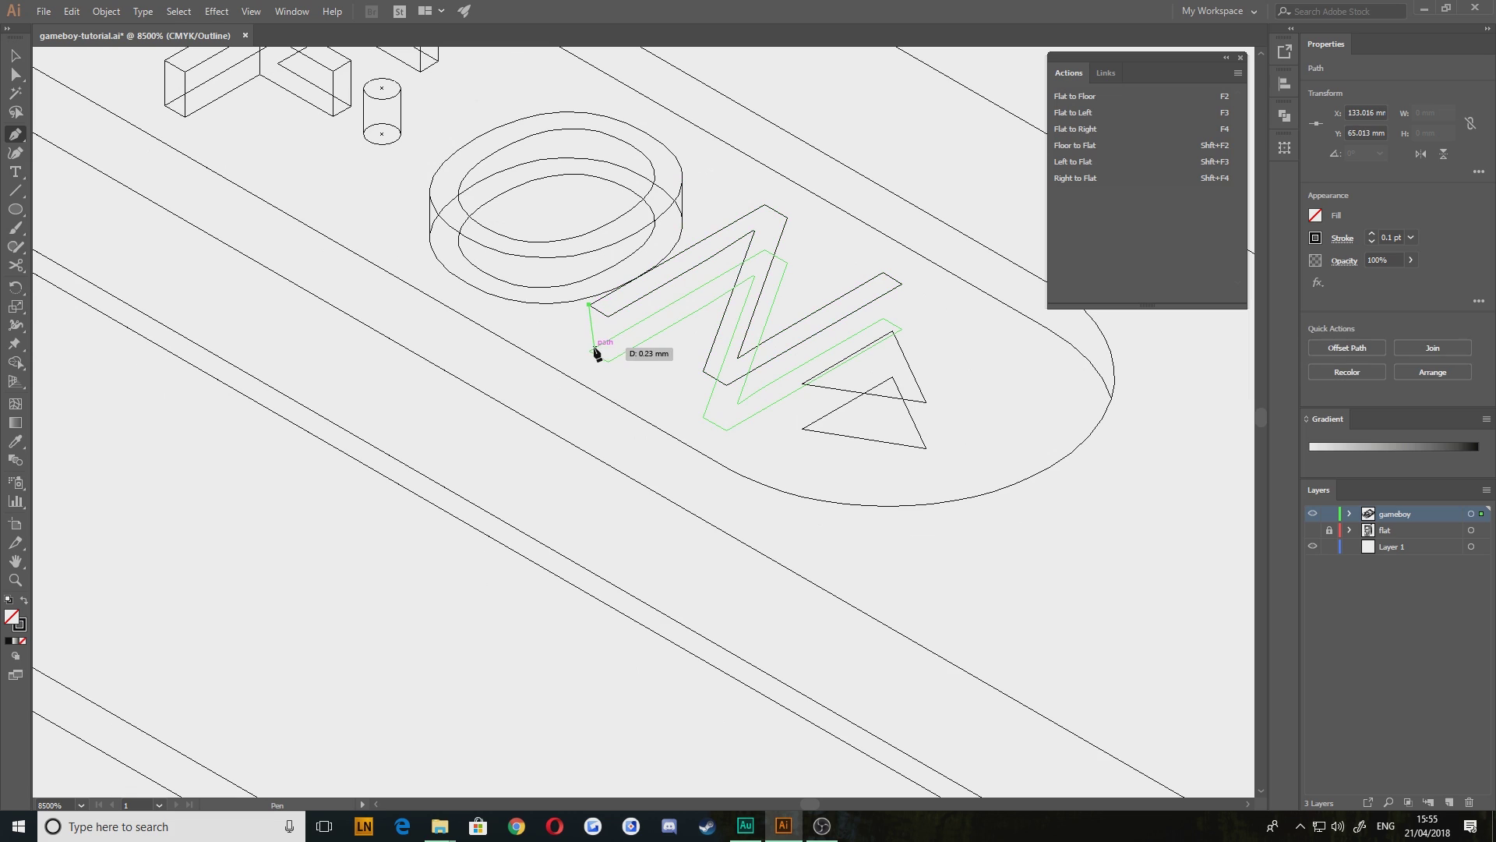
click(589, 351)
click(608, 315)
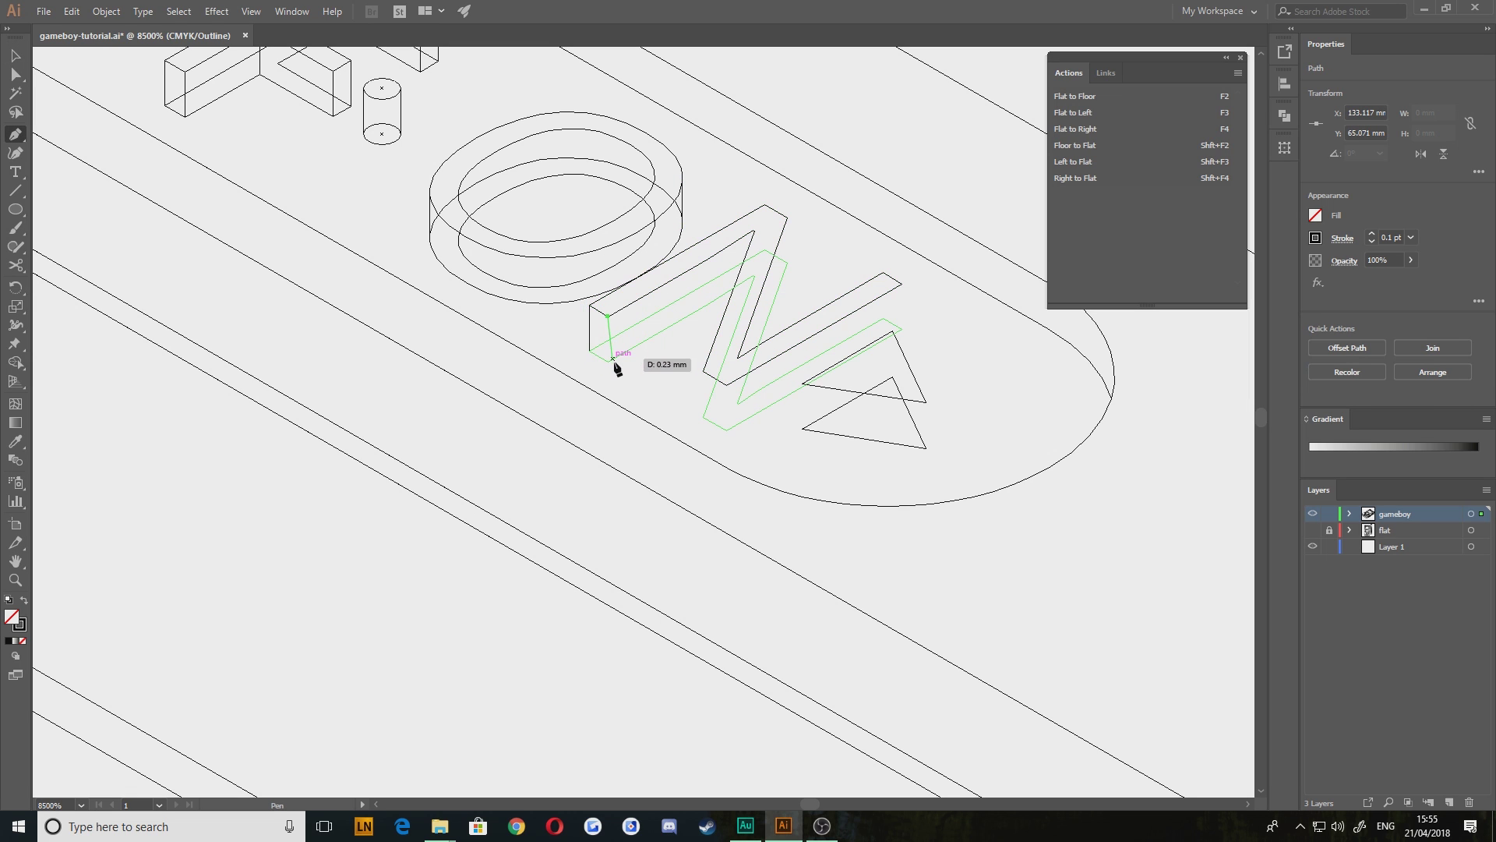
click(608, 360)
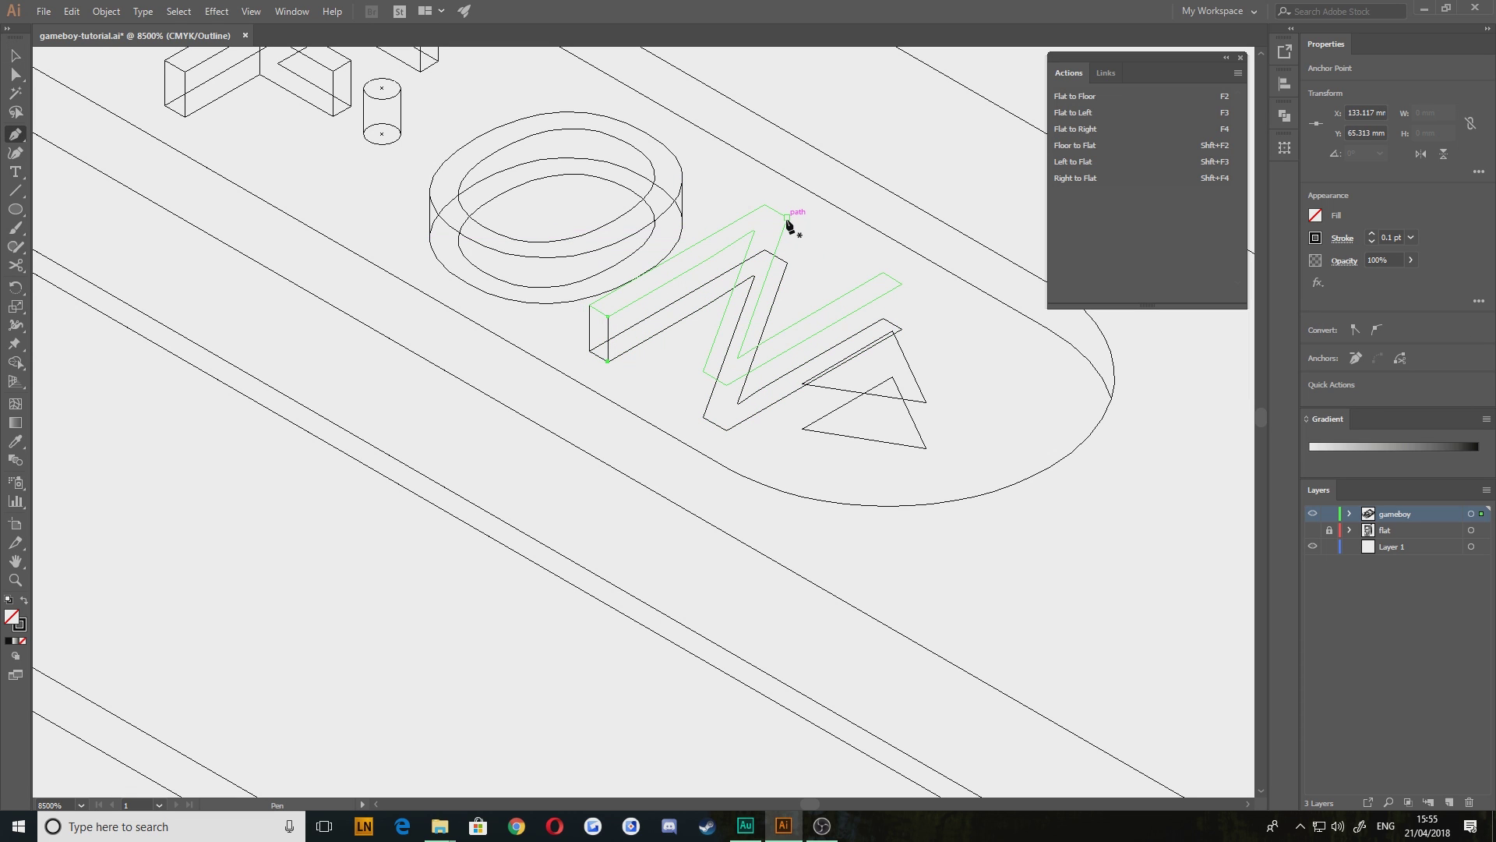
click(786, 217)
click(786, 262)
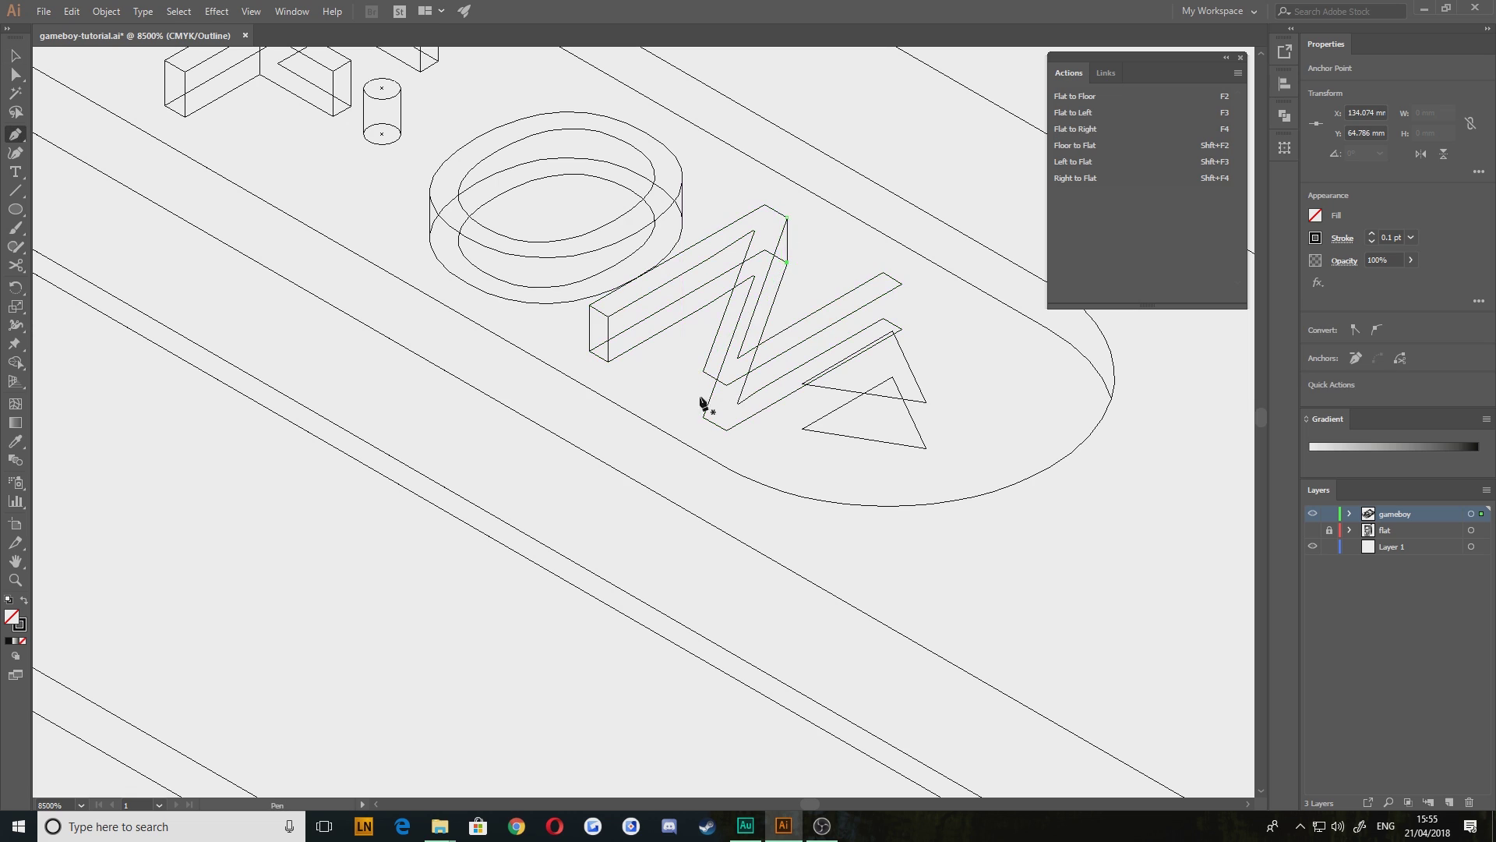
Draw vertical Pen edges at the two lower corners of the N's diagonal and at the outer end corner of its second stem
click(704, 372)
click(704, 417)
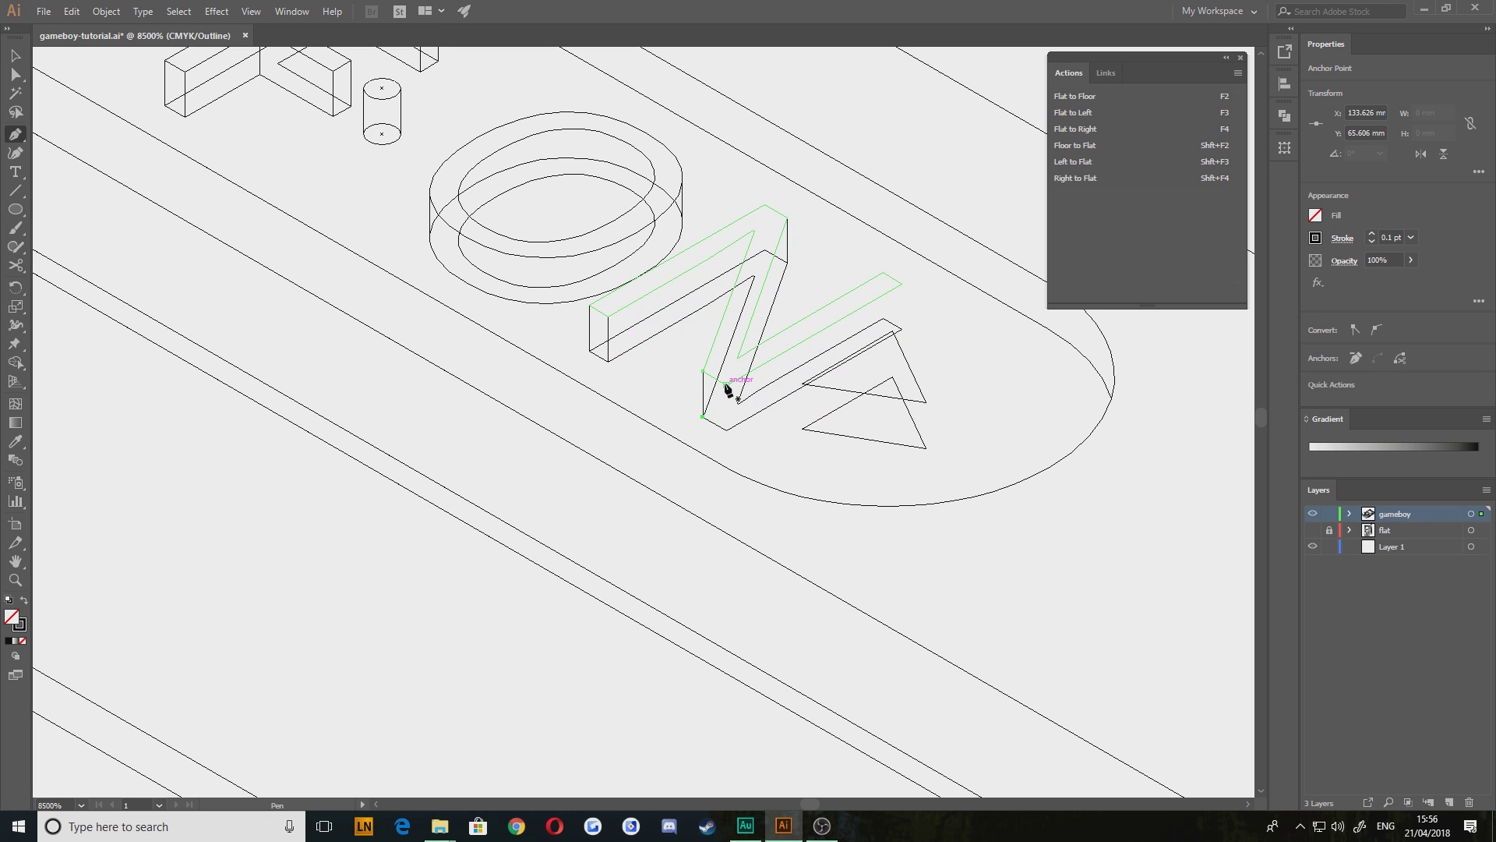
click(727, 385)
click(727, 429)
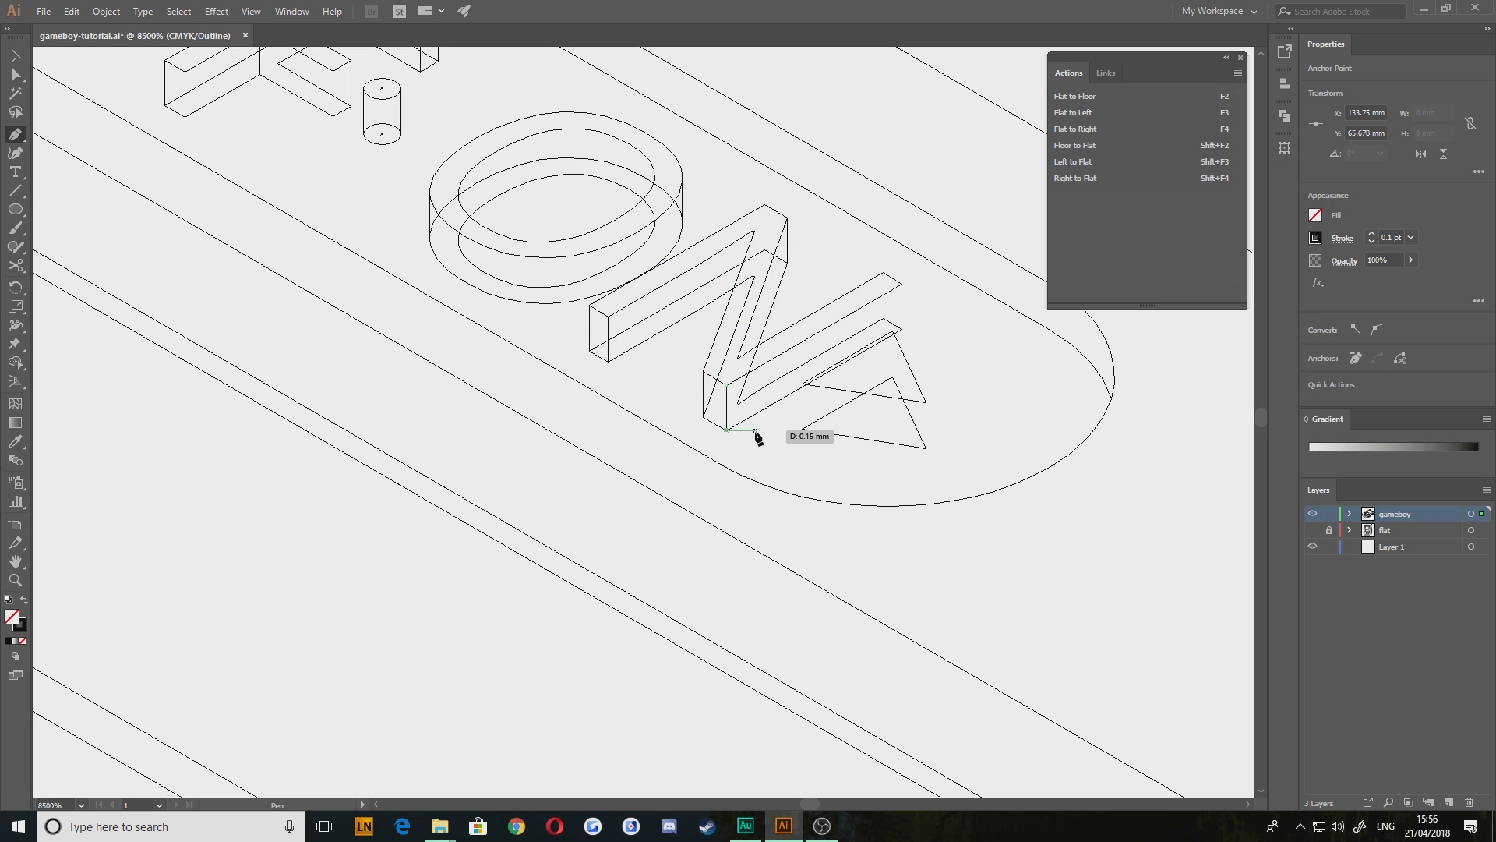
key(ctrl+z)
click(727, 429)
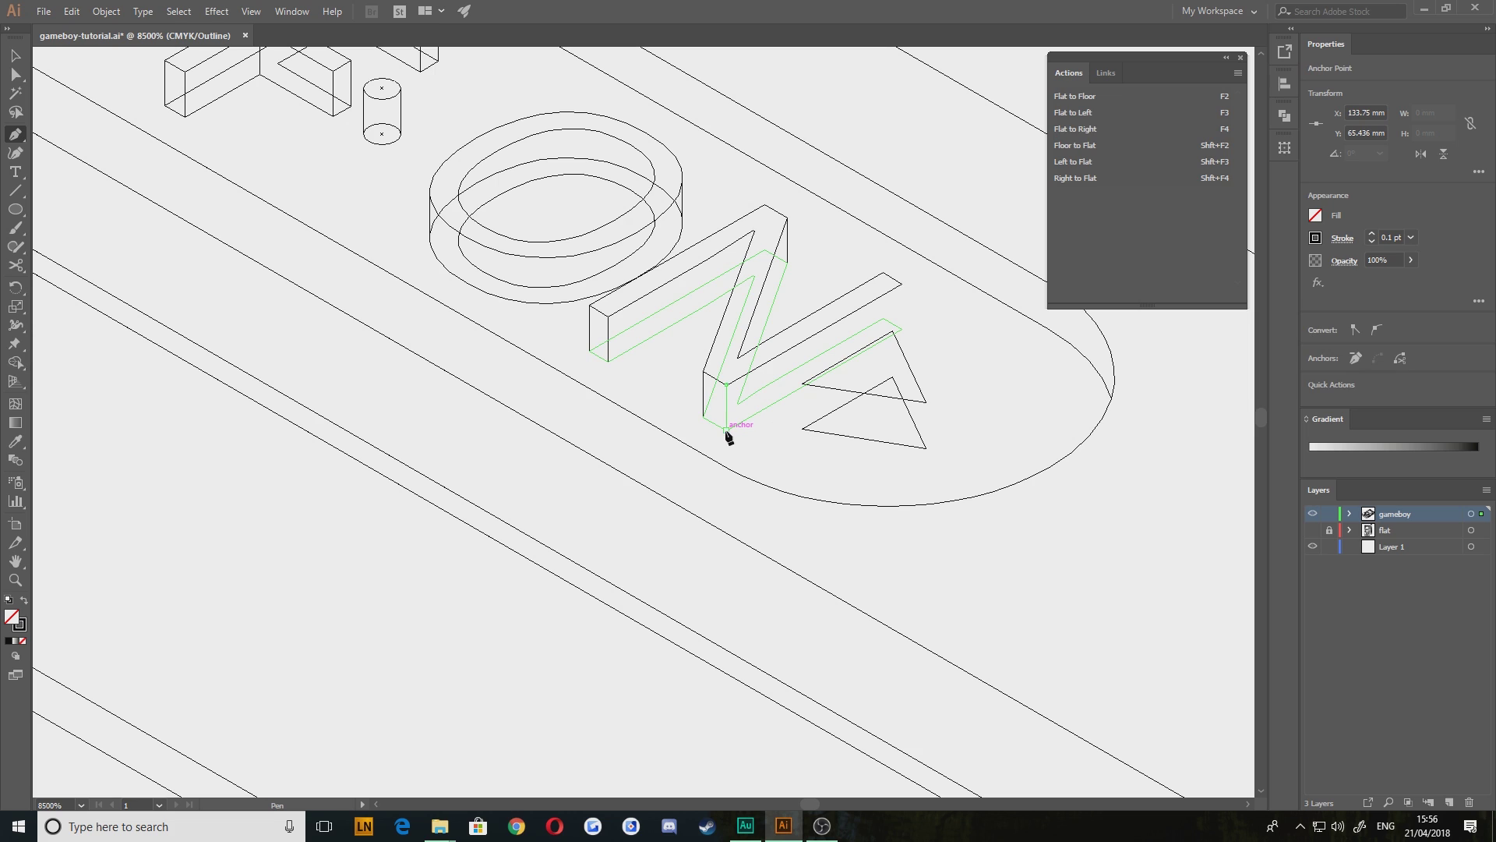
click(901, 283)
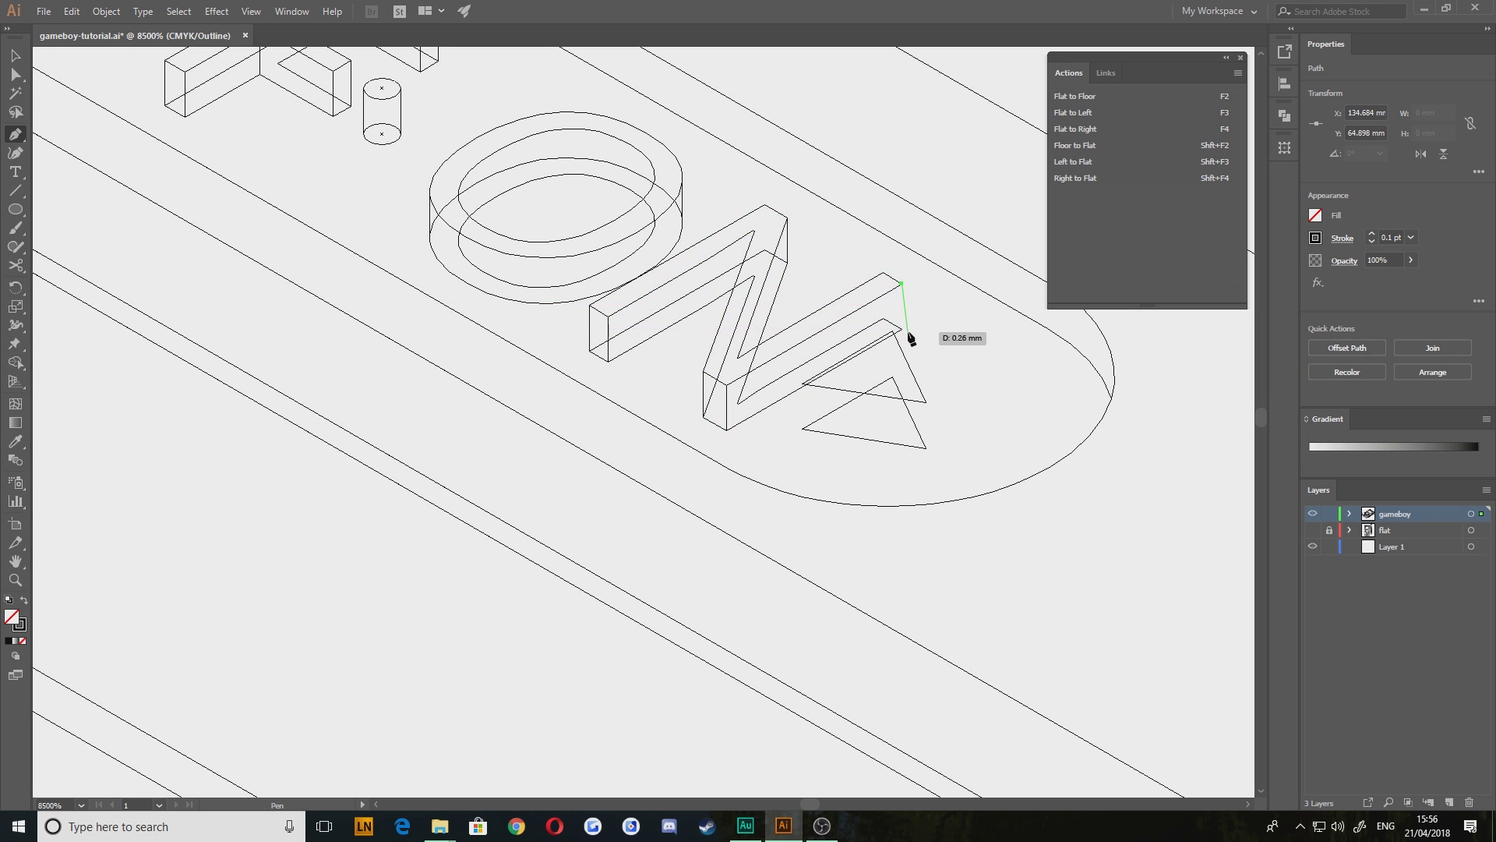
click(902, 328)
Draw vertical Pen edges at the two base corners of the triangular arrow beside ON
ctrl+click(803, 385)
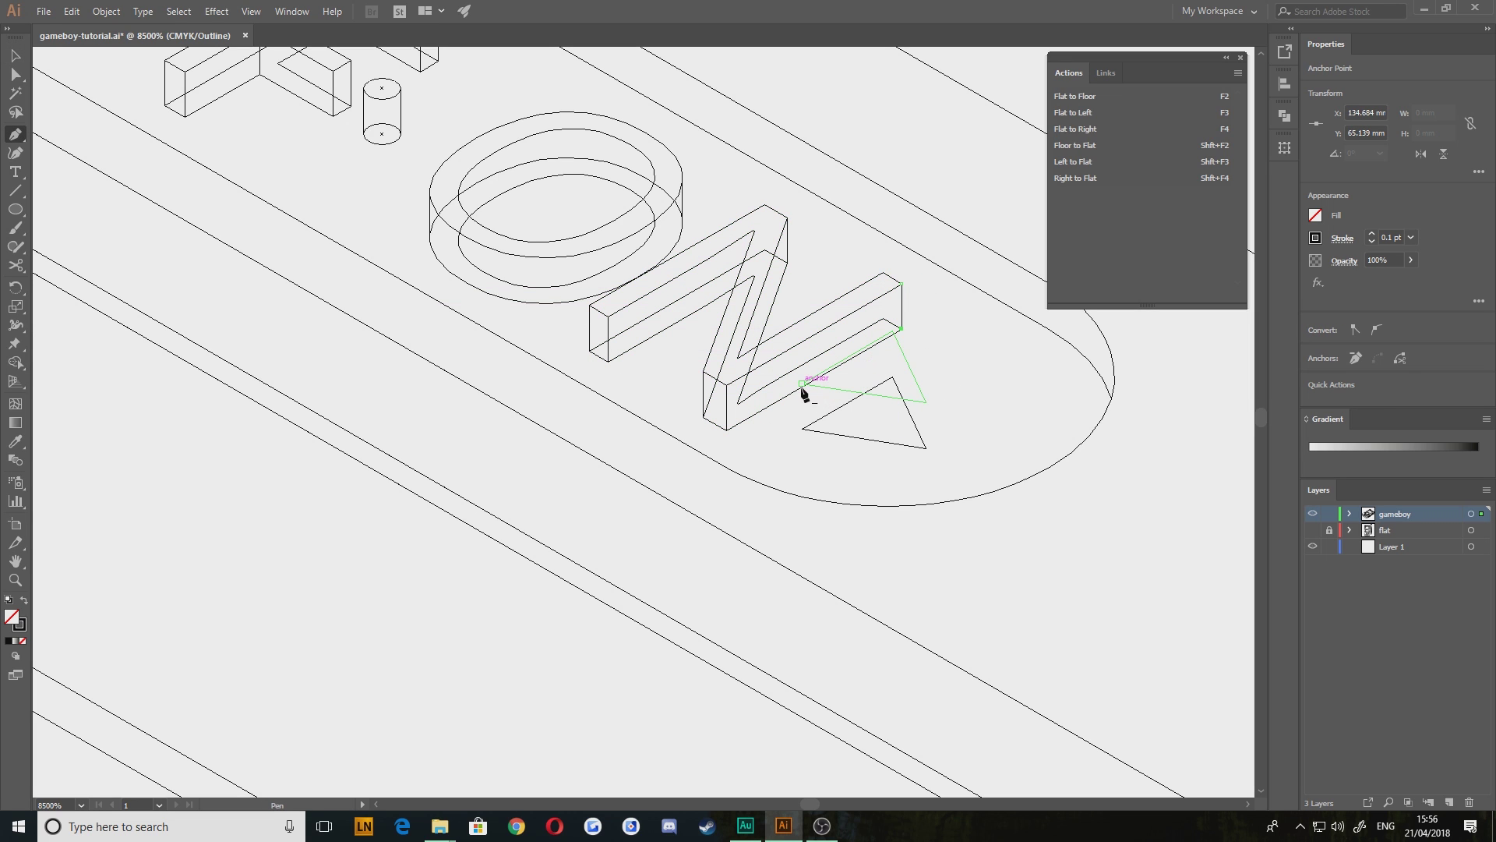
click(803, 383)
click(803, 427)
ctrl+click(932, 436)
click(926, 402)
click(926, 447)
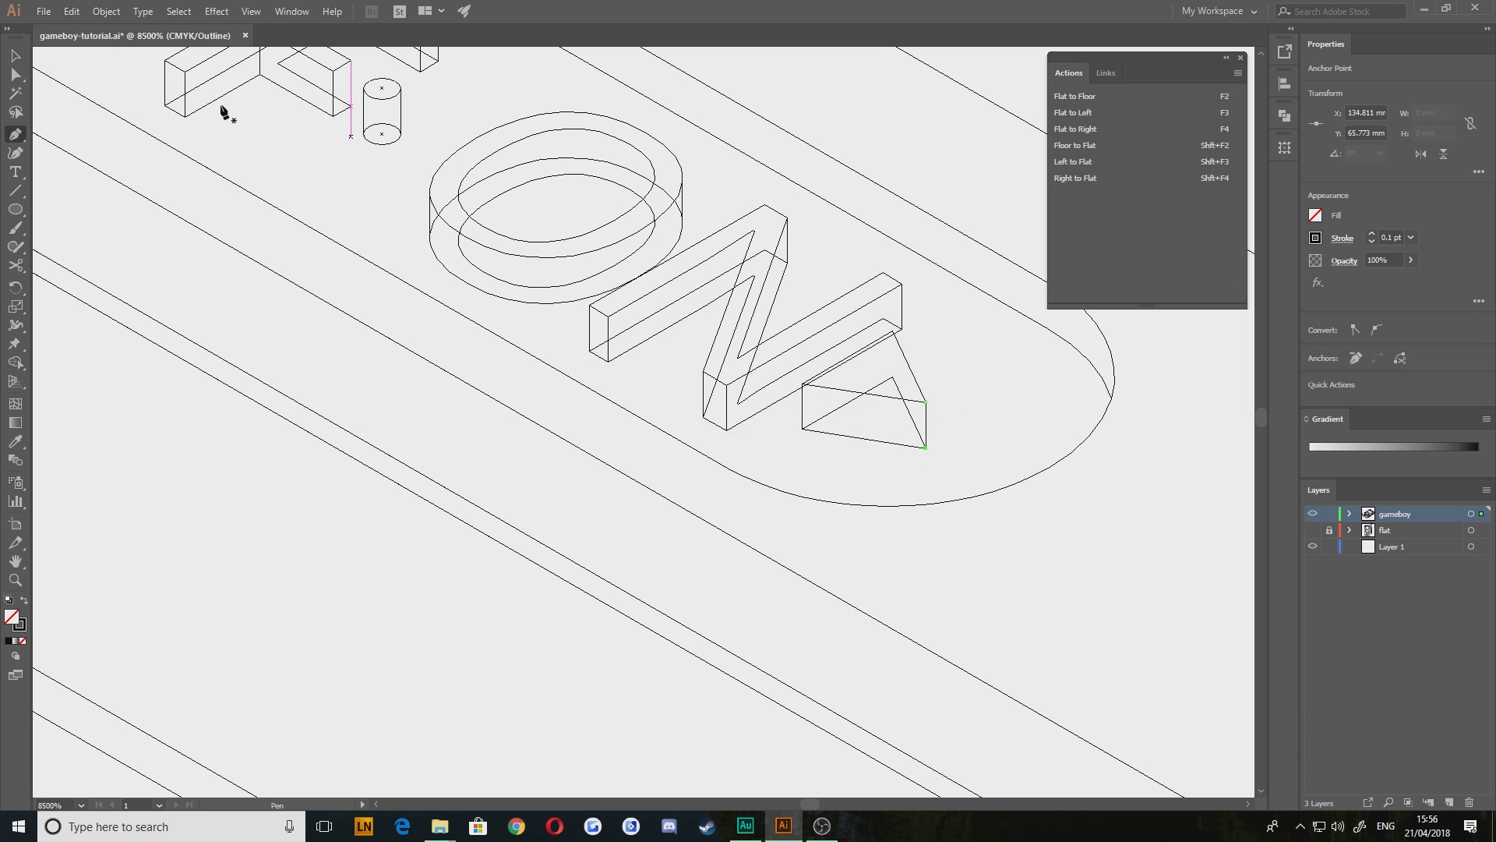
Move the raised dot closer to the O of ON so it sits evenly between the two words, then deselect it
drag(426, 301, 577, 404)
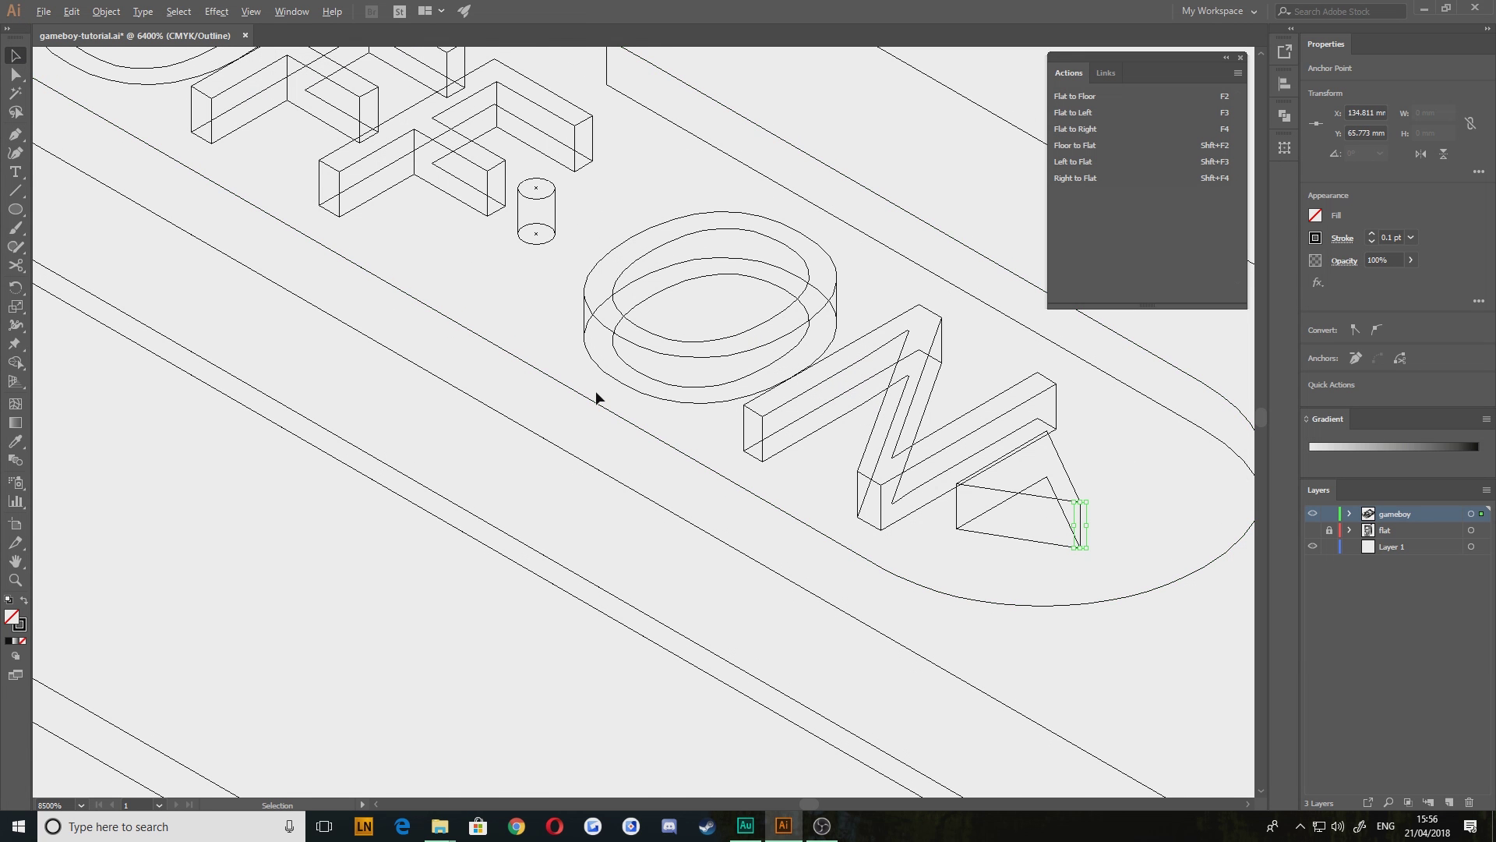
scroll(598, 399, down, 2)
drag(374, 338, 513, 464)
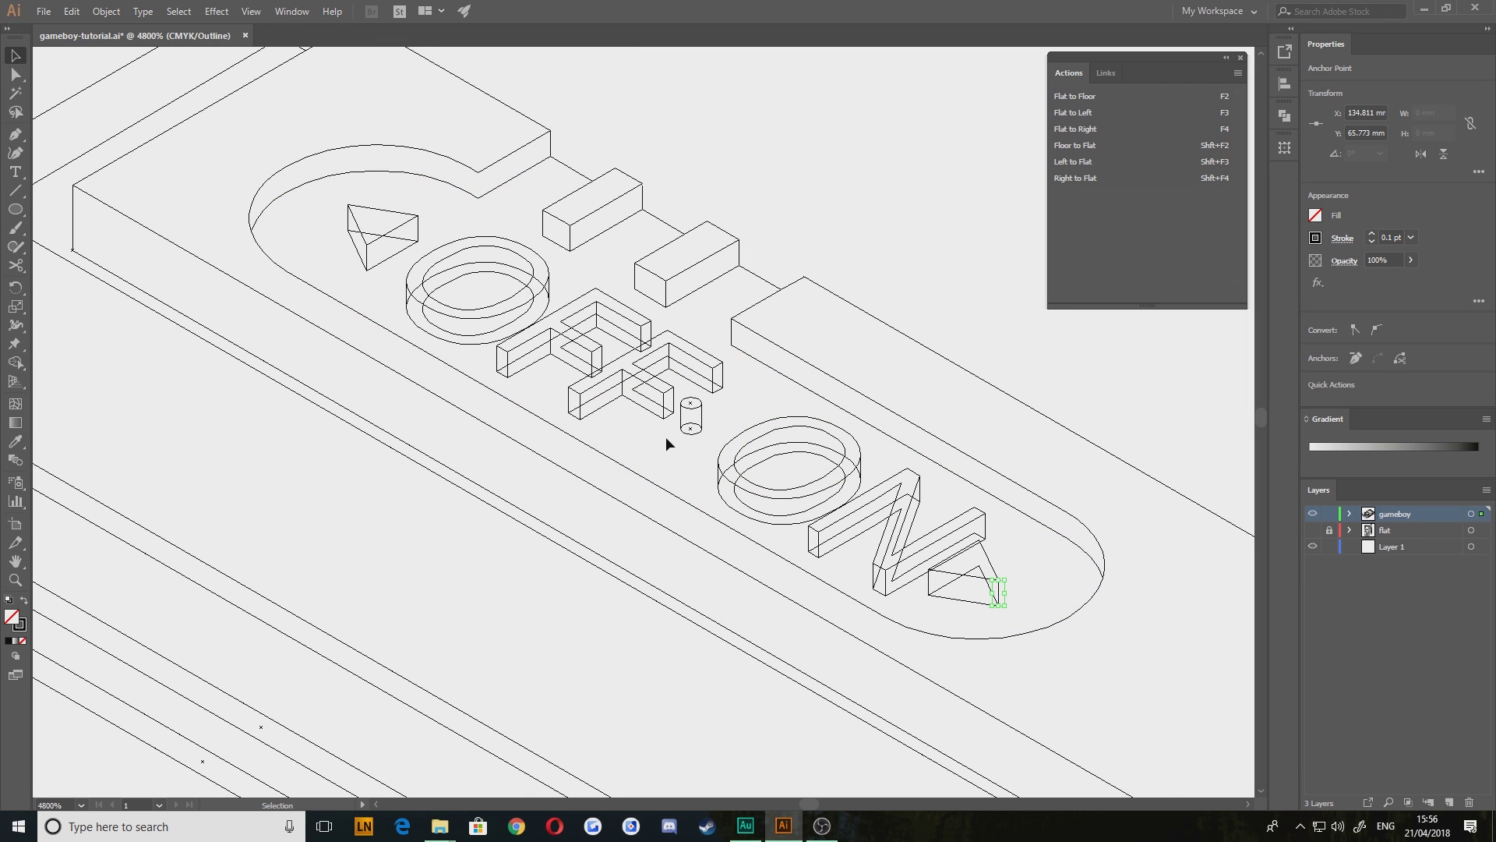
click(693, 430)
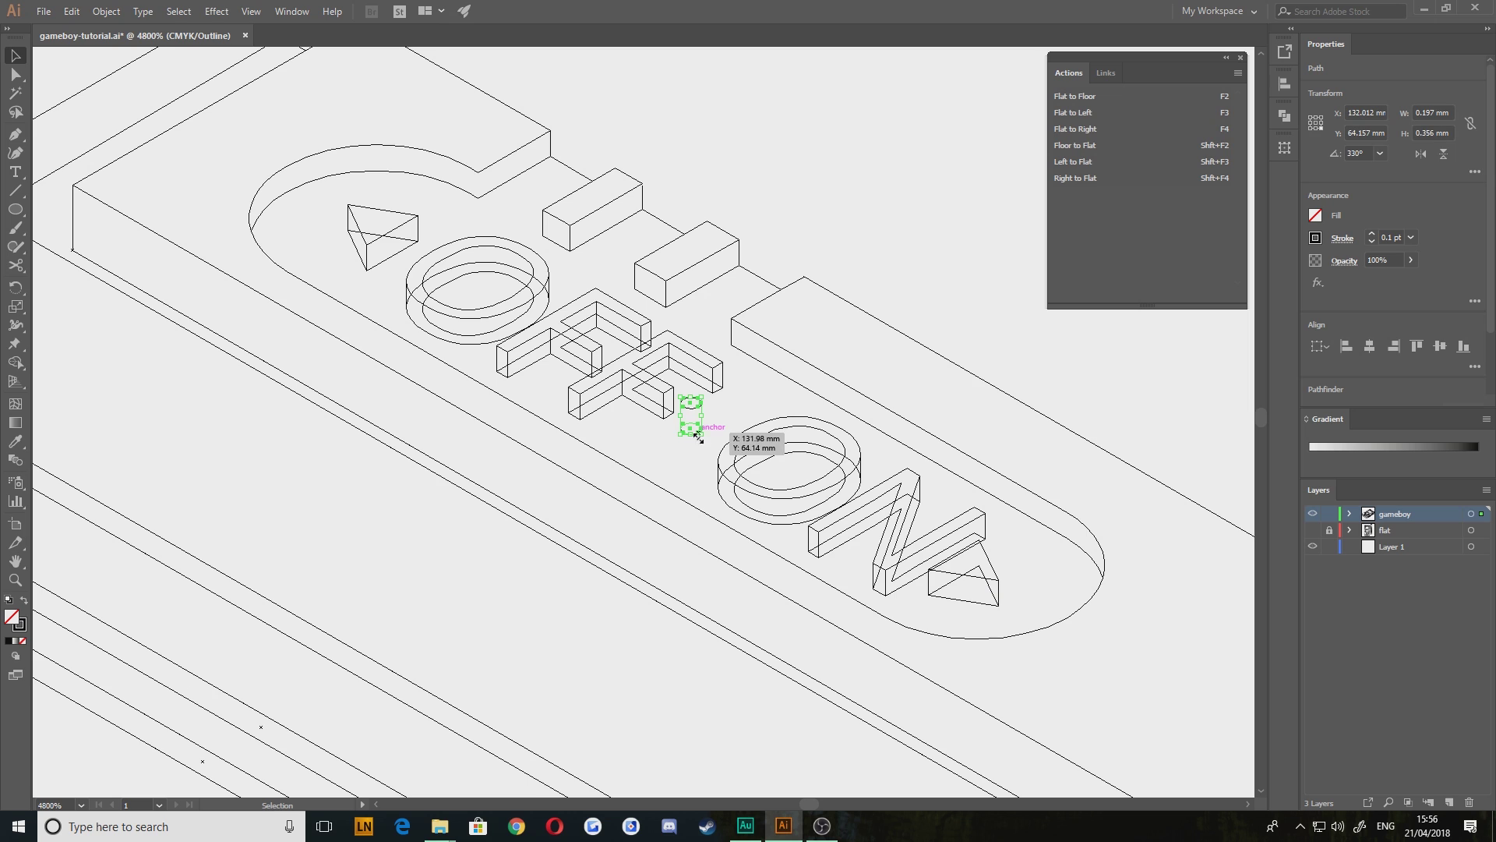
scroll(688, 436, up, 2)
drag(684, 462, 620, 452)
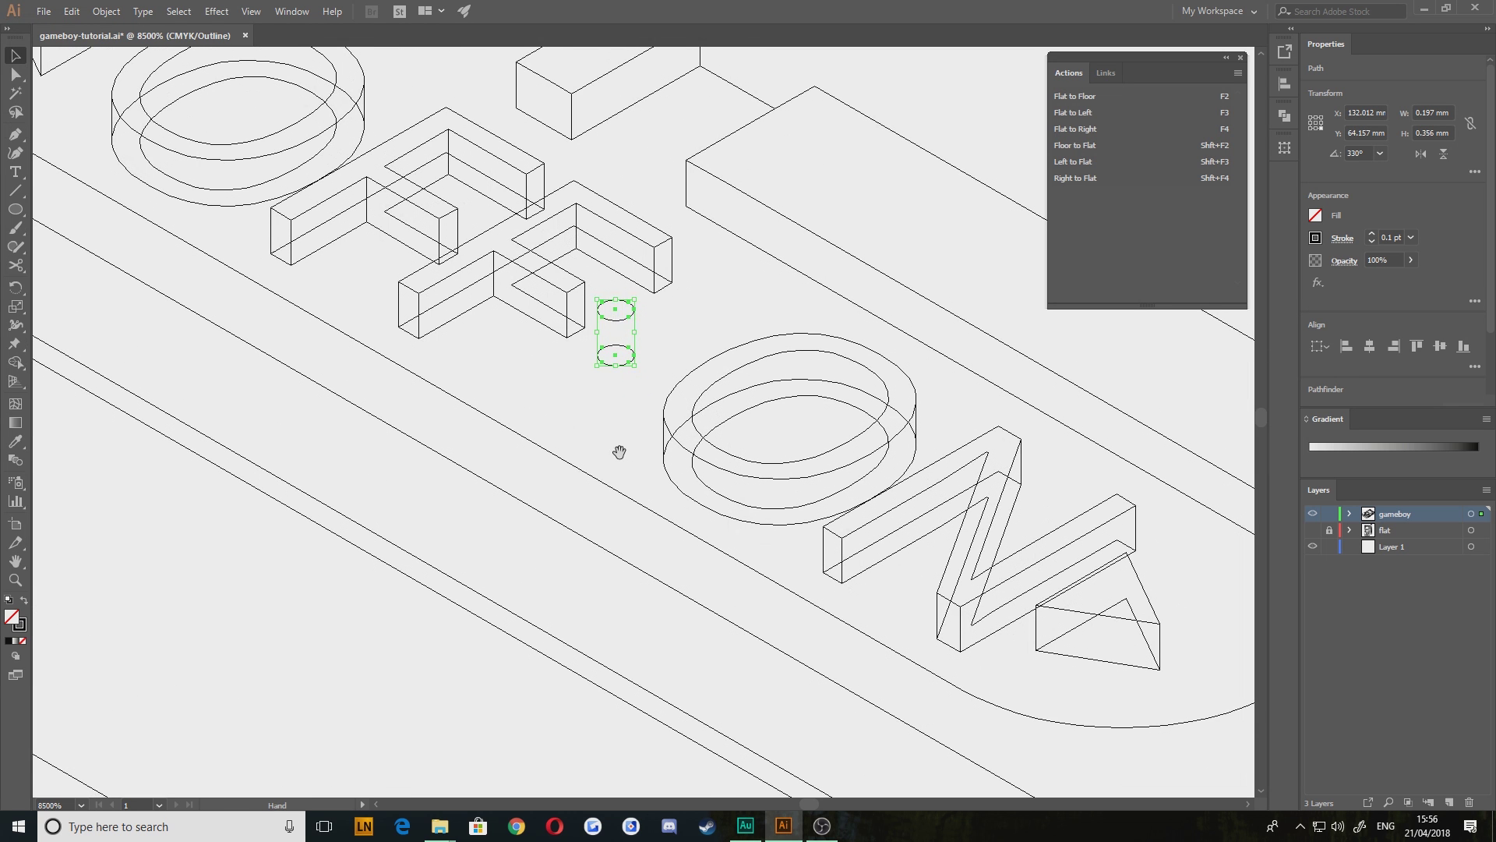
mouse_move(624, 362)
mouse_down()
mouse_move(653, 381)
mouse_move(612, 306)
mouse_move(635, 335)
mouse_up()
click(597, 381)
key(ctrl+z)
click(567, 389)
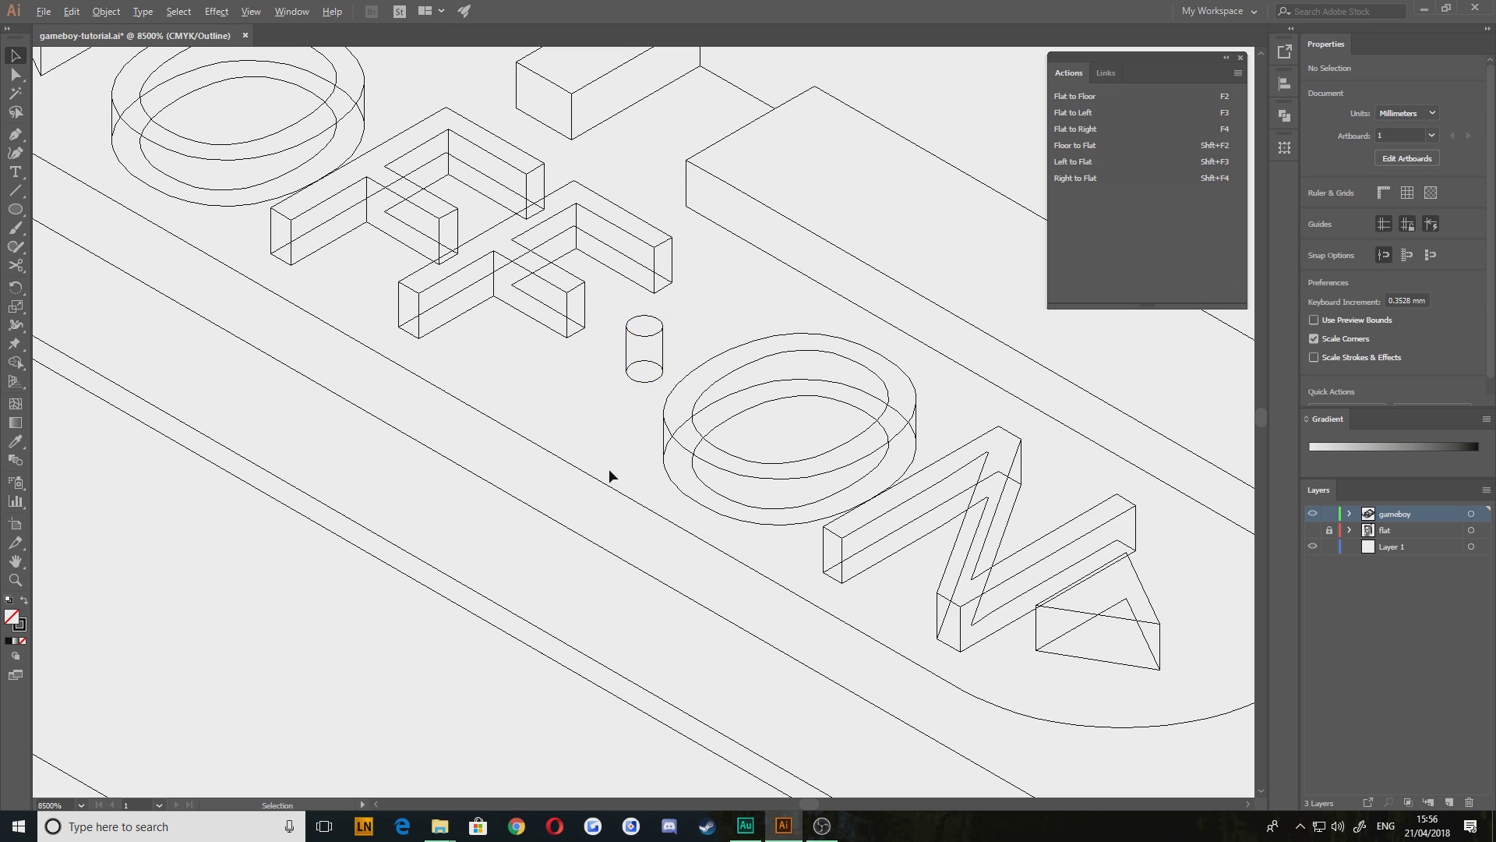
Select all the OFF·ON label artwork and merge the overlapping regions of the arrow beside OFF into clean faces with Shape Builder
scroll(609, 470, down, 4)
drag(355, 558, 403, 543)
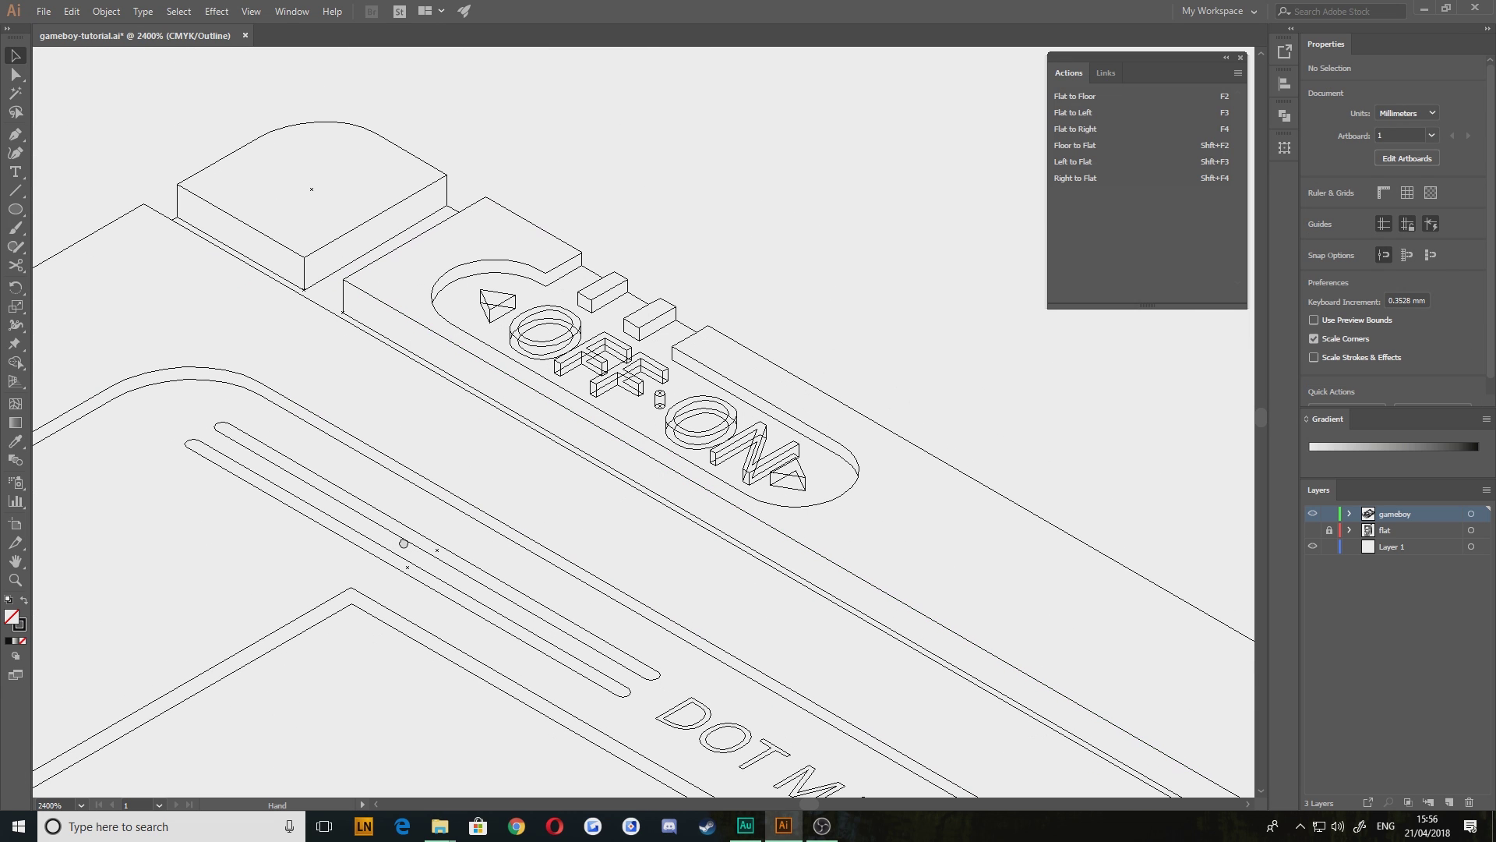
scroll(563, 456, up, 2)
drag(713, 477, 731, 541)
drag(1180, 664, 302, 111)
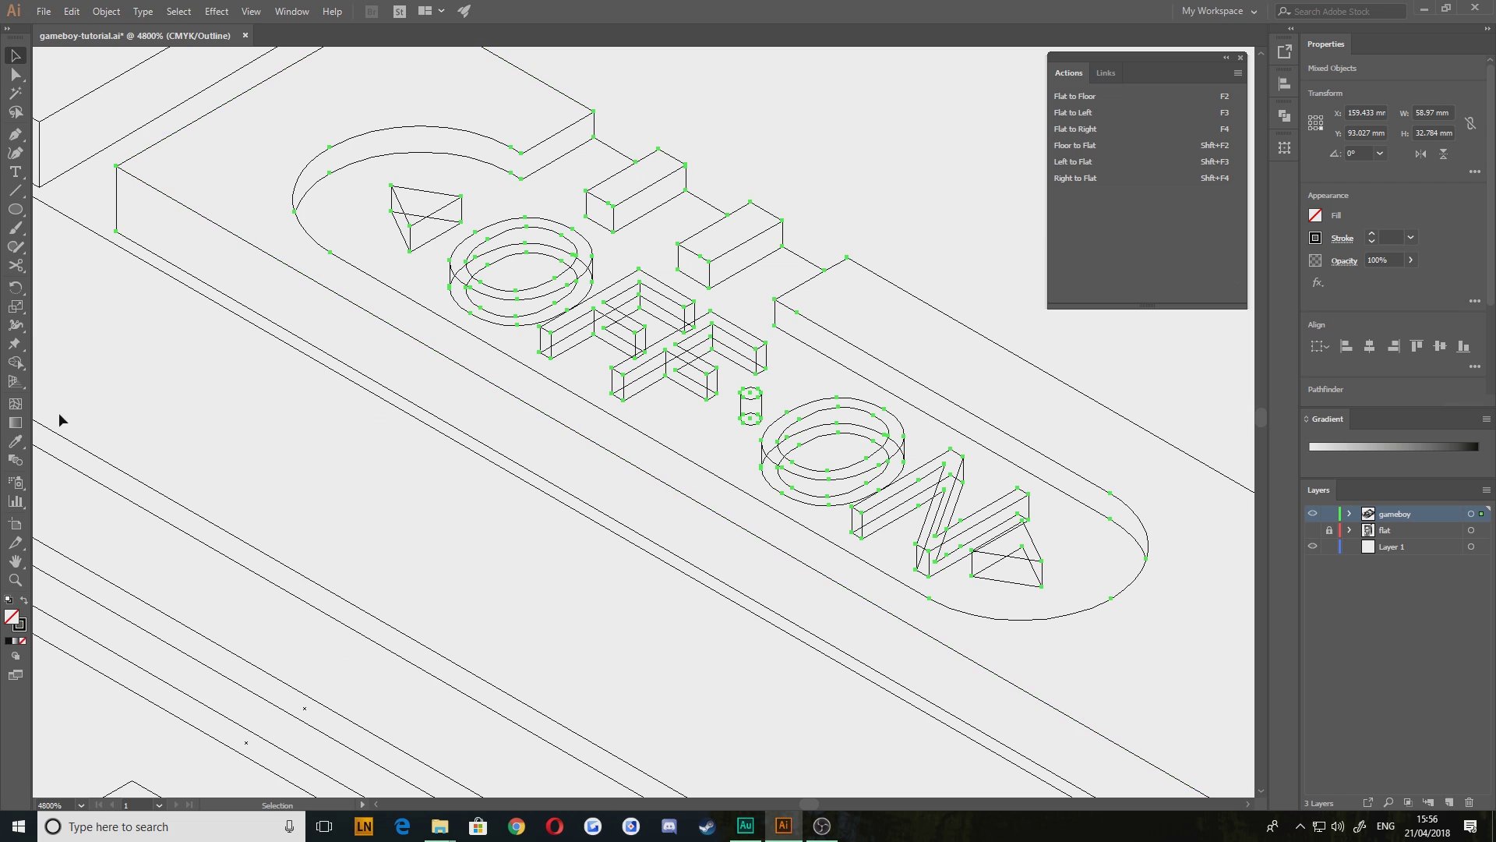
click(14, 363)
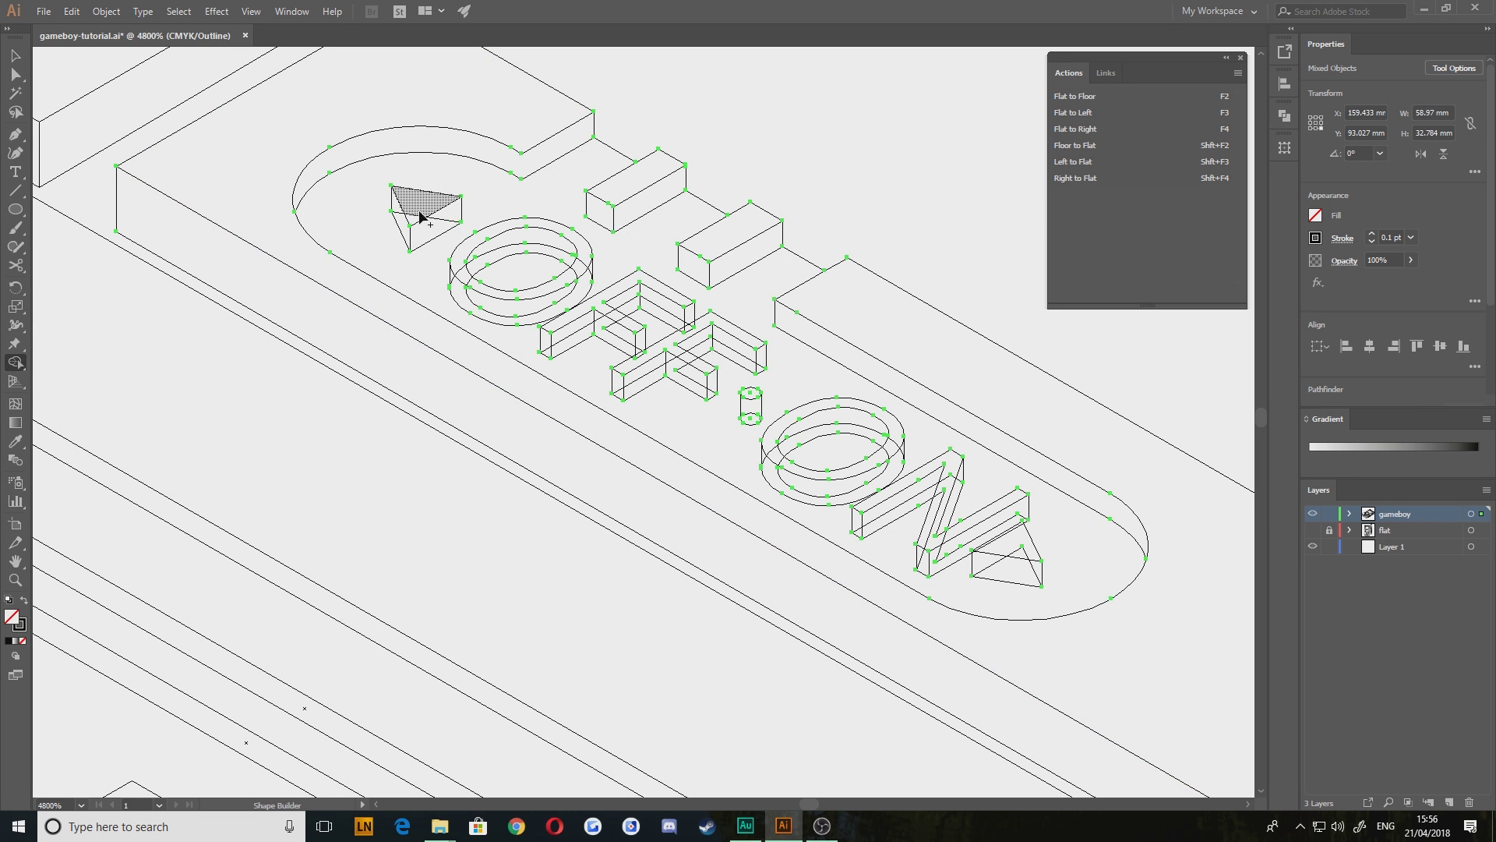
scroll(420, 207, up, 1)
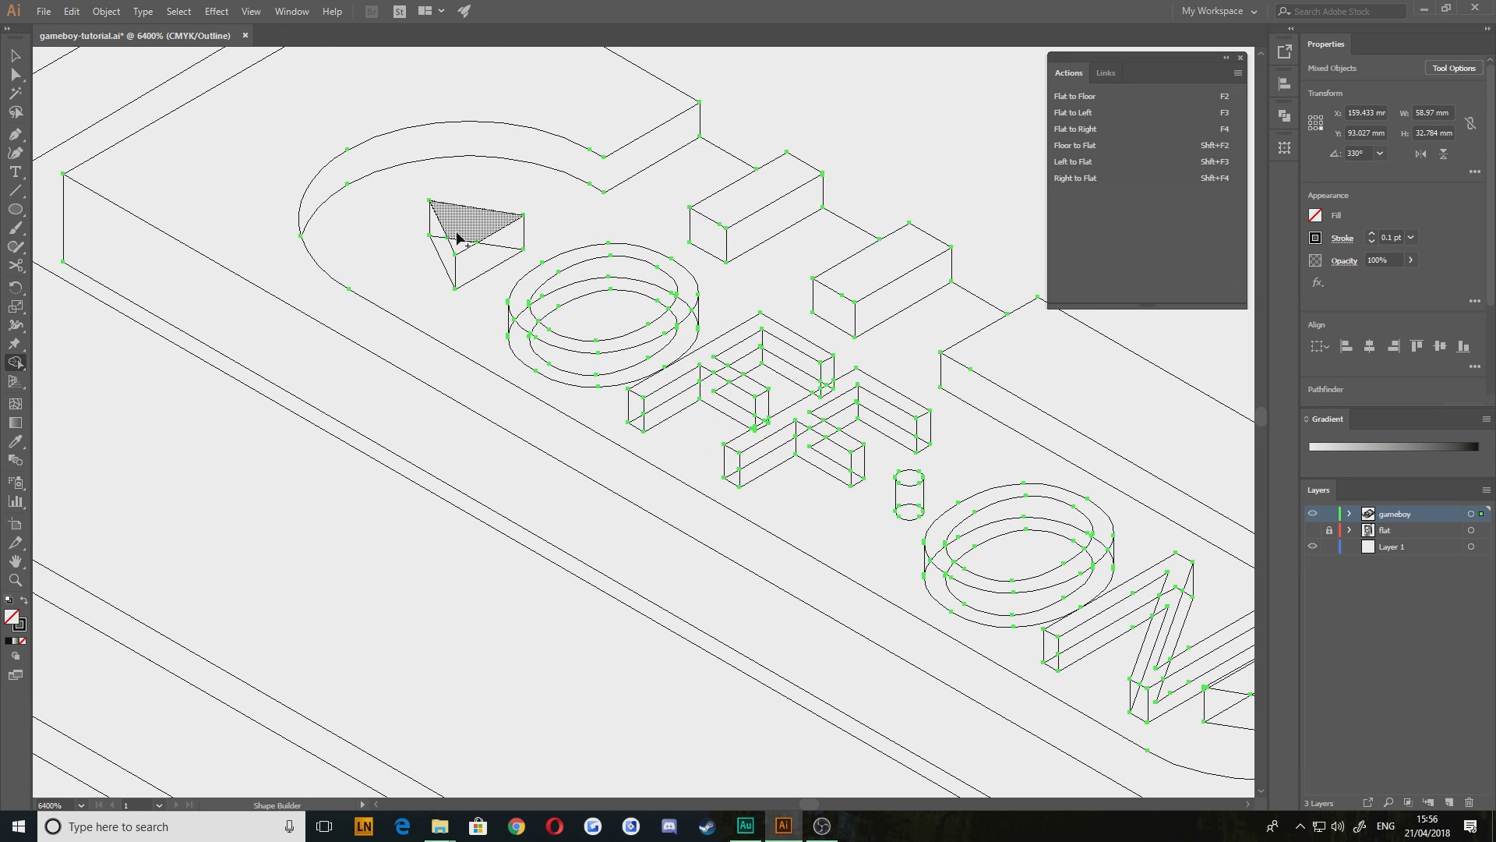
drag(458, 245, 456, 246)
drag(434, 228, 508, 236)
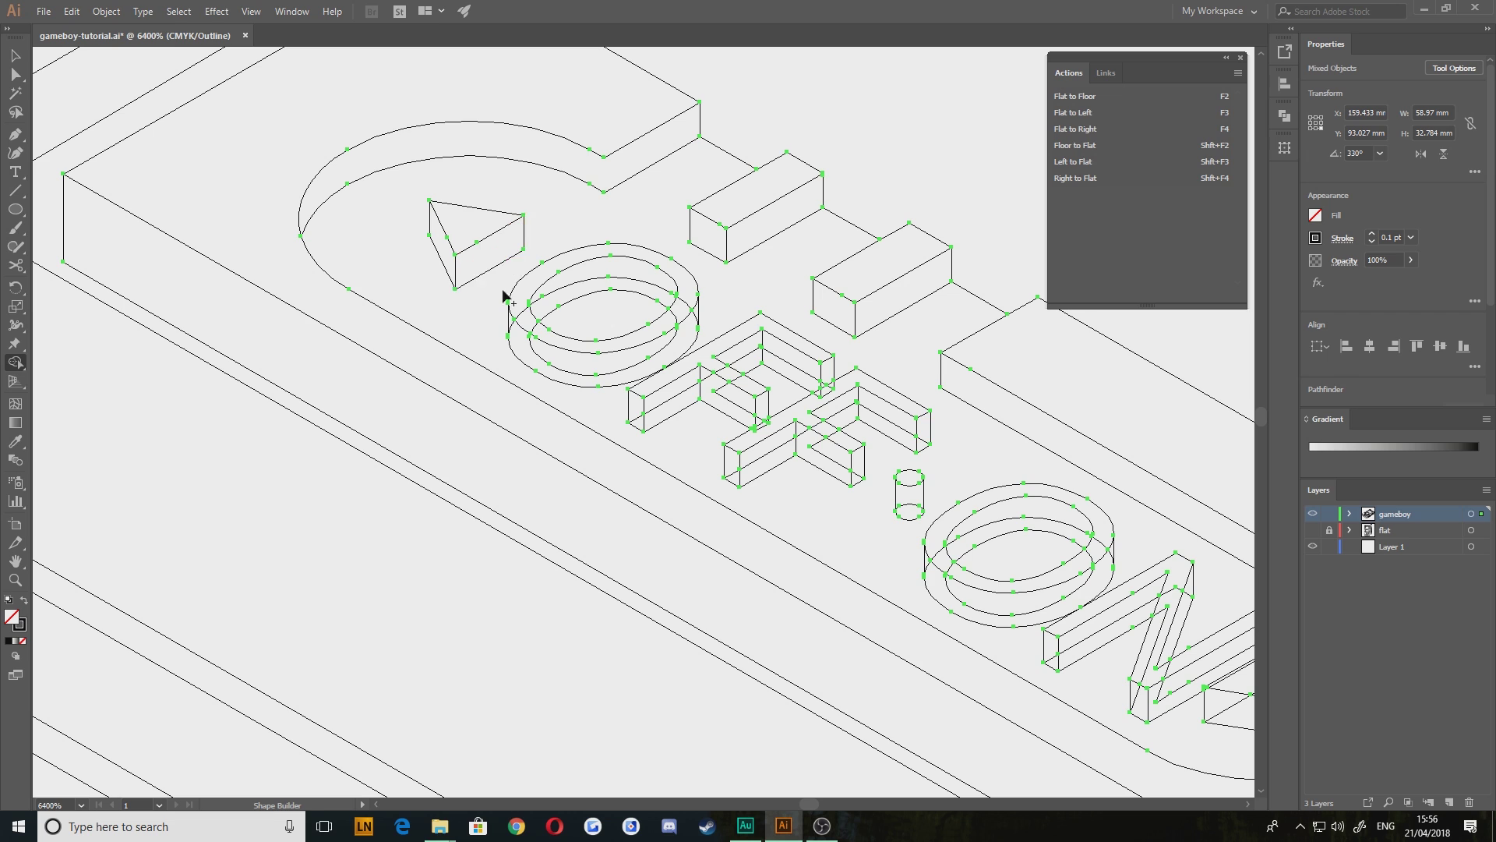
Merge the overlapping regions of the O in OFF into a top ring, an inner wall and an outer side wall with Shape Builder
key(space)
drag(491, 347, 388, 270)
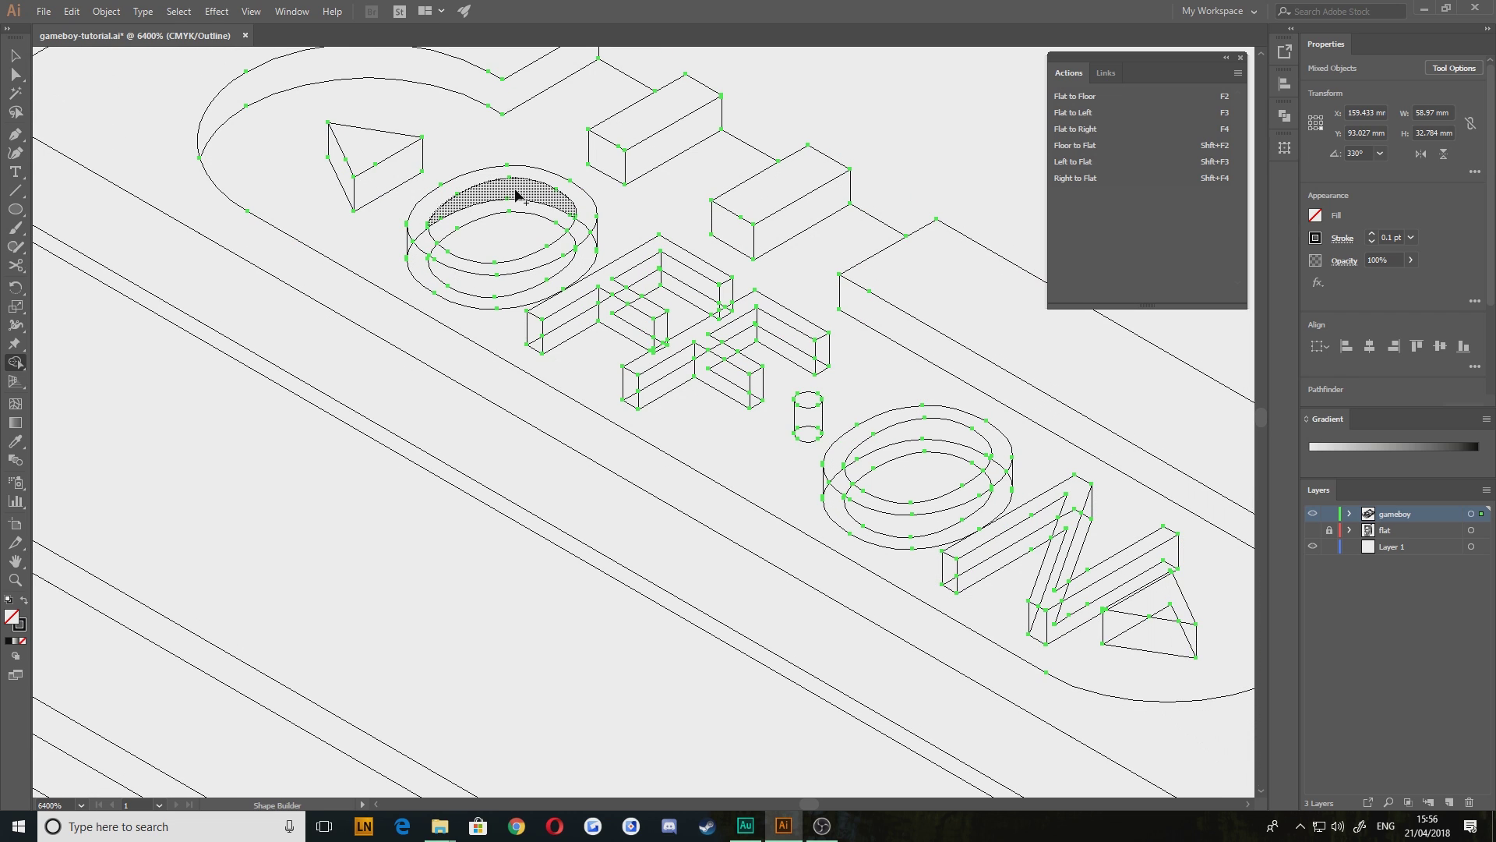
drag(510, 204, 511, 192)
drag(416, 225, 453, 264)
drag(558, 251, 591, 234)
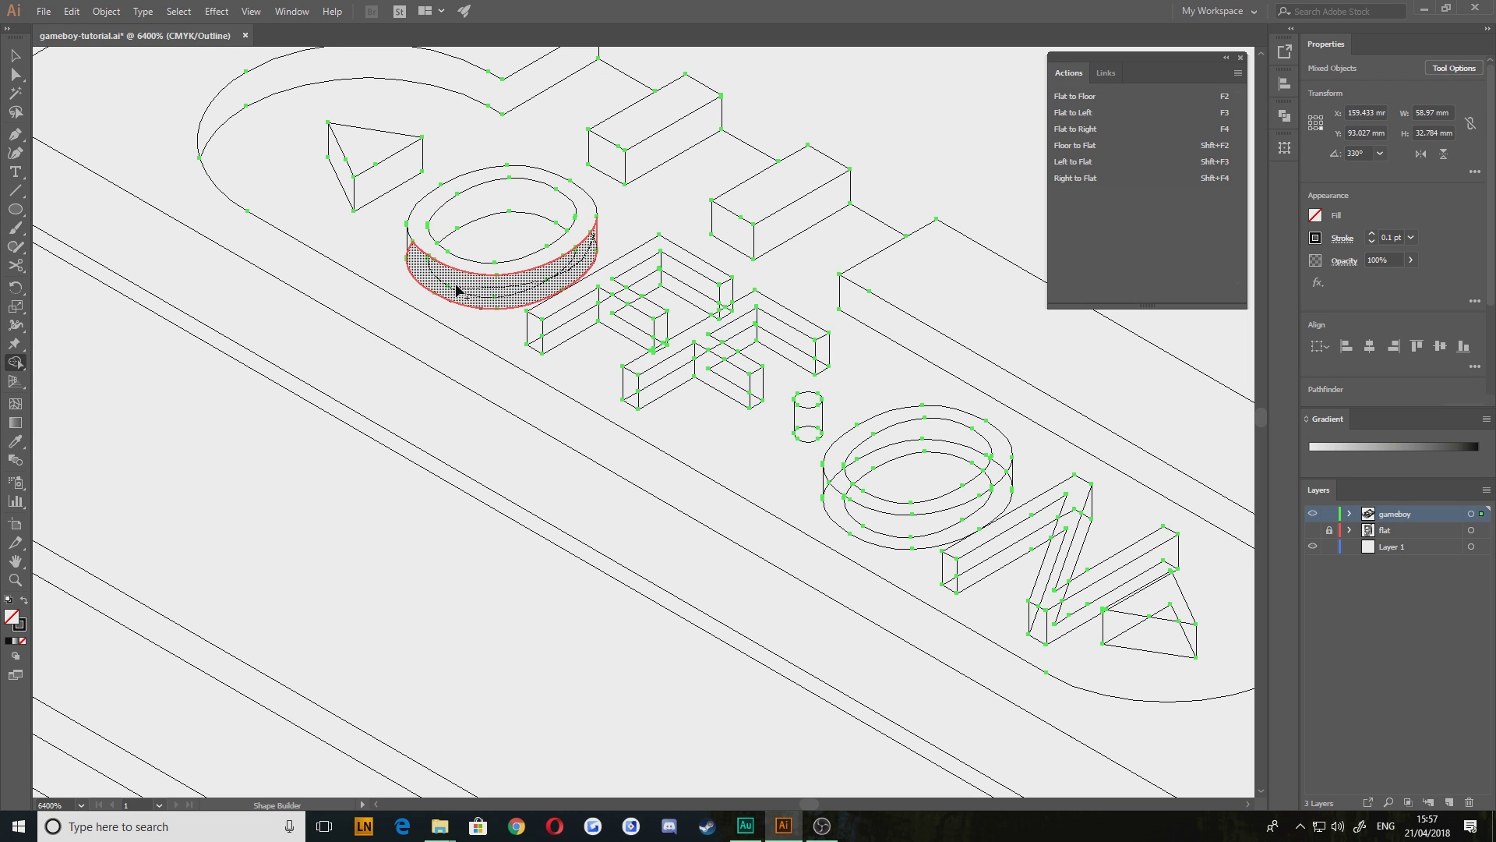
drag(411, 250, 409, 240)
Merge the overlapping regions of the first F in OFF into solid top and side faces with Shape Builder
drag(468, 329, 359, 270)
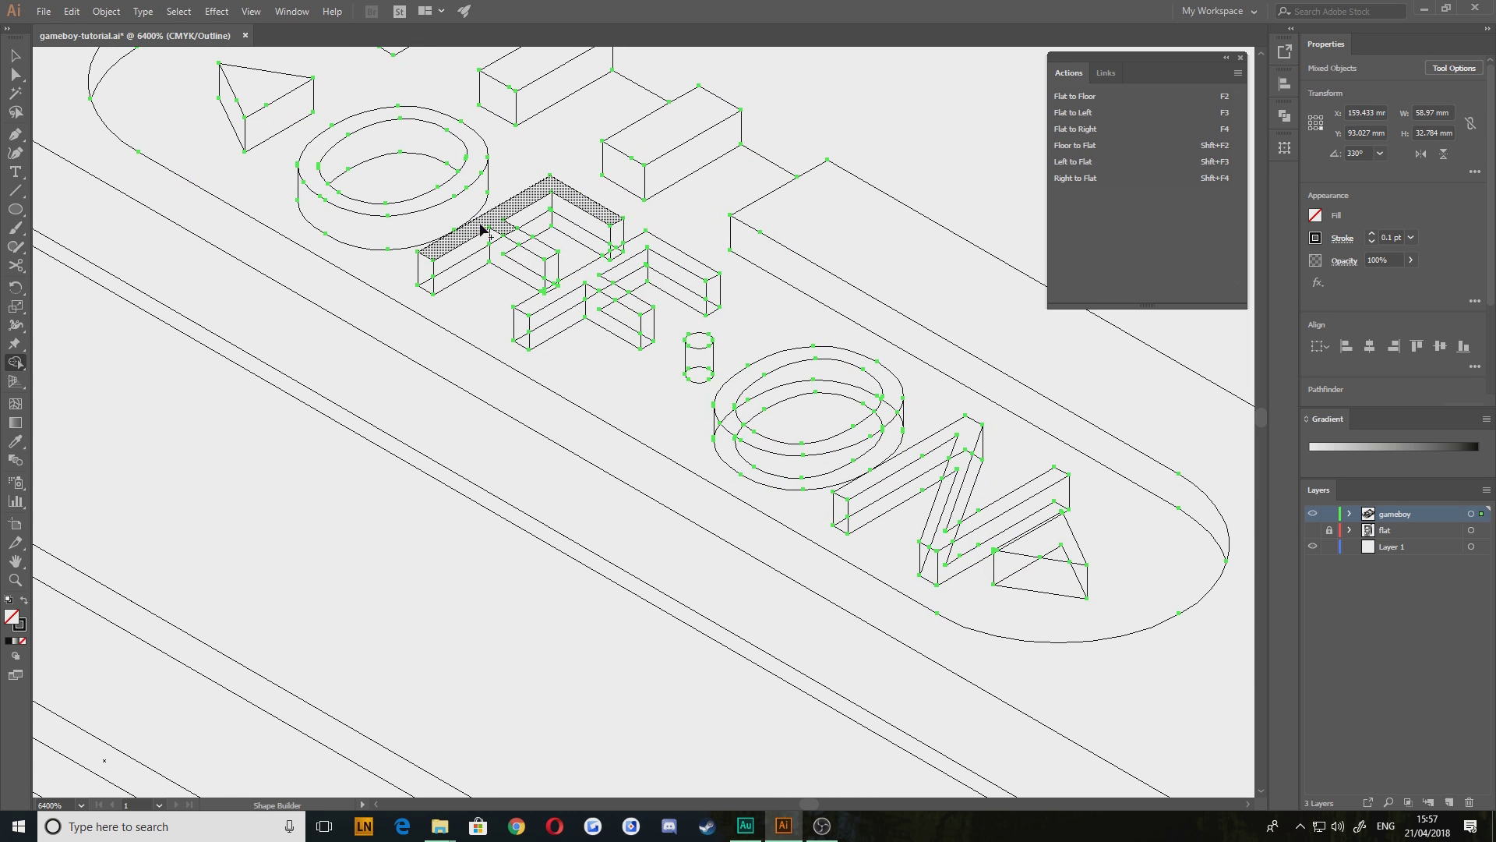
mouse_move(536, 247)
mouse_down()
mouse_move(630, 252)
mouse_move(612, 241)
mouse_move(598, 277)
mouse_up()
scroll(621, 251, up, 3)
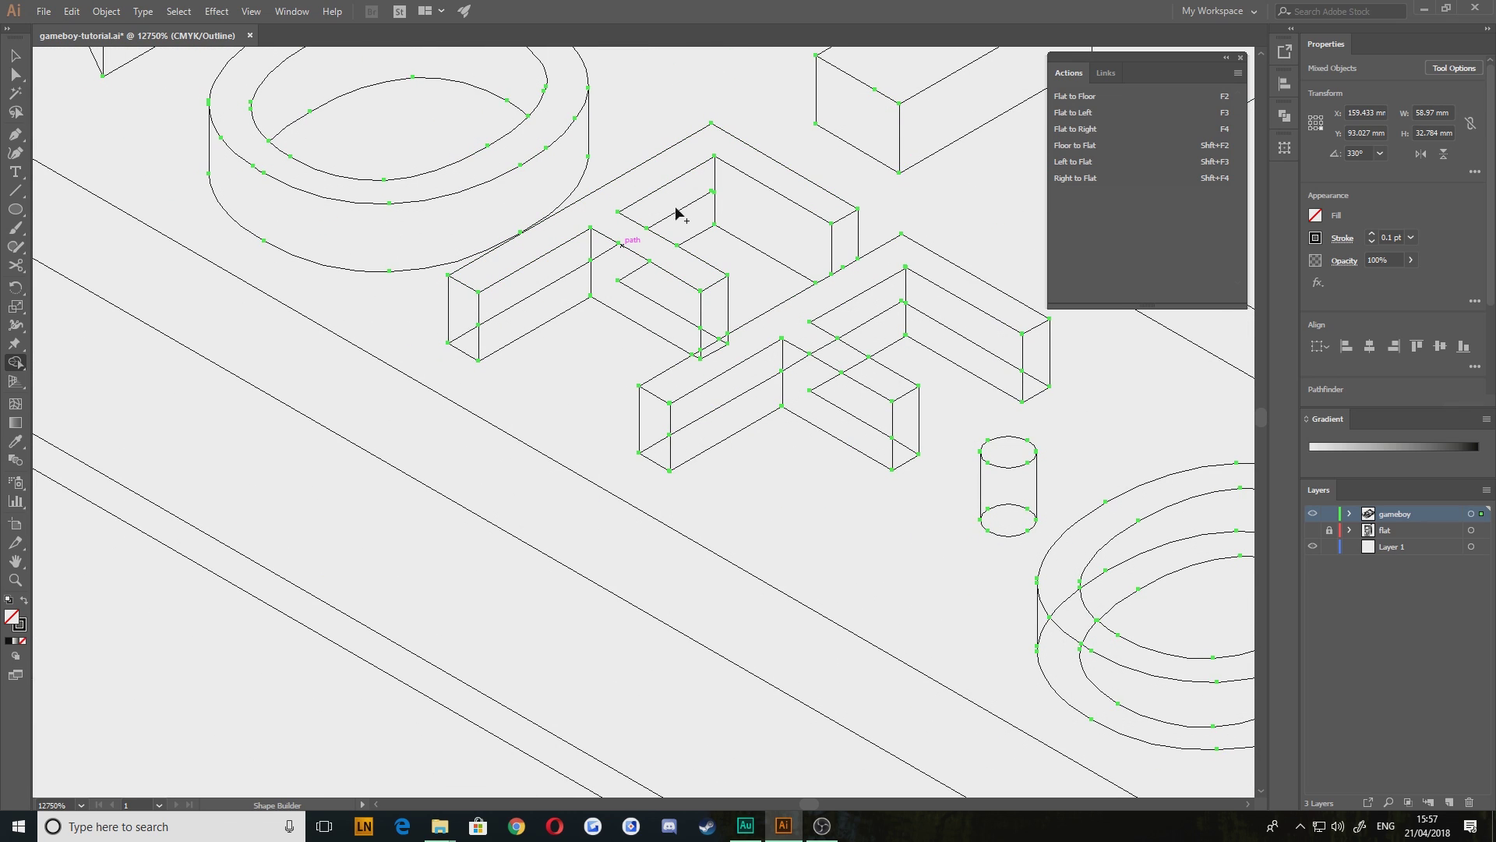
mouse_move(601, 244)
mouse_down()
mouse_move(613, 276)
mouse_move(696, 315)
mouse_move(708, 343)
mouse_up()
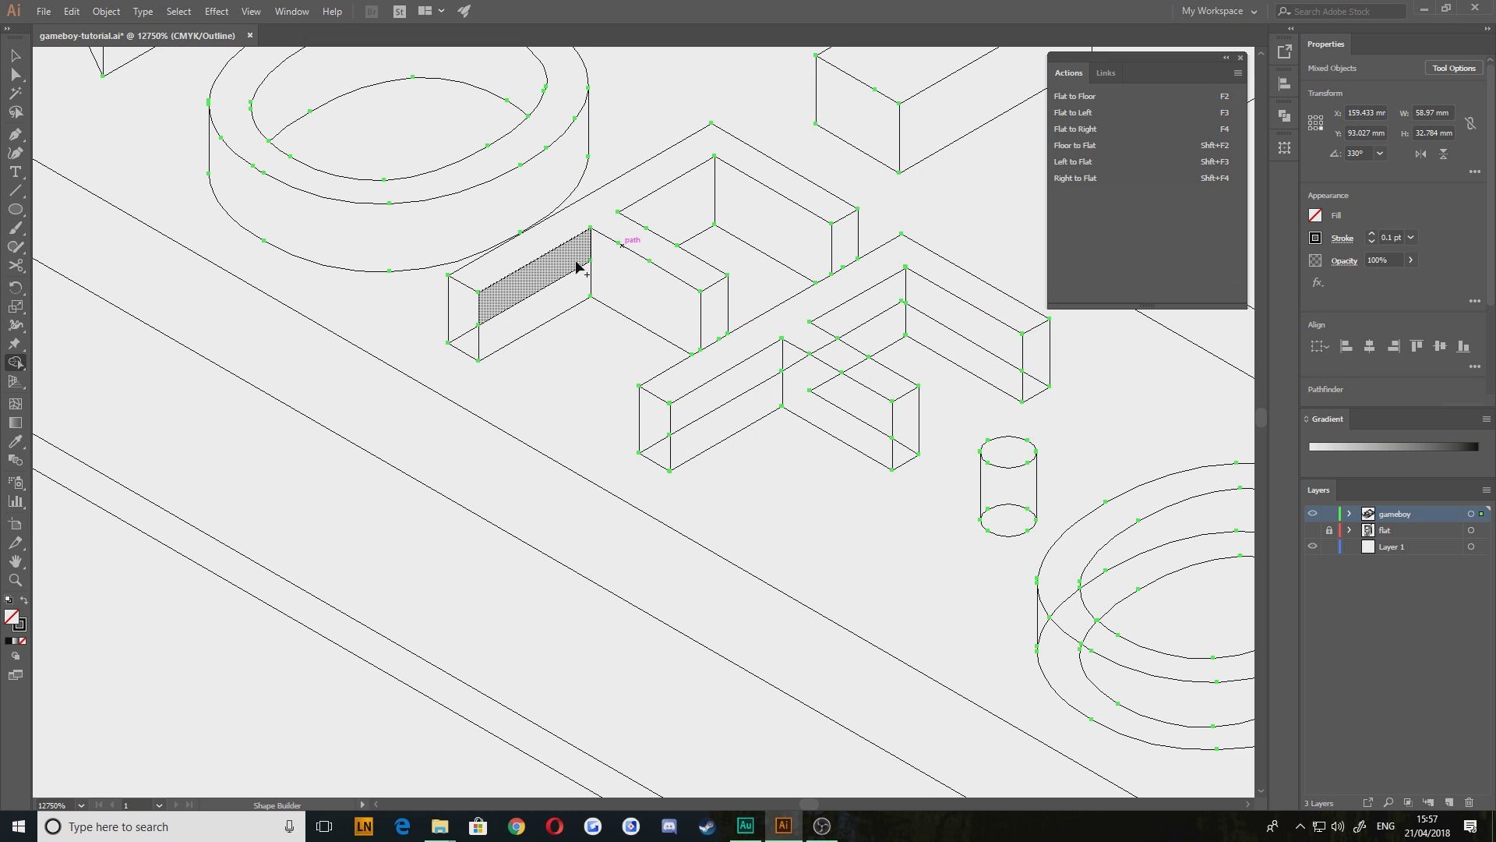
drag(578, 267, 487, 312)
Merge the overlapping side regions of the second F in OFF and of the dot into solid faces with Shape Builder
drag(678, 421, 501, 384)
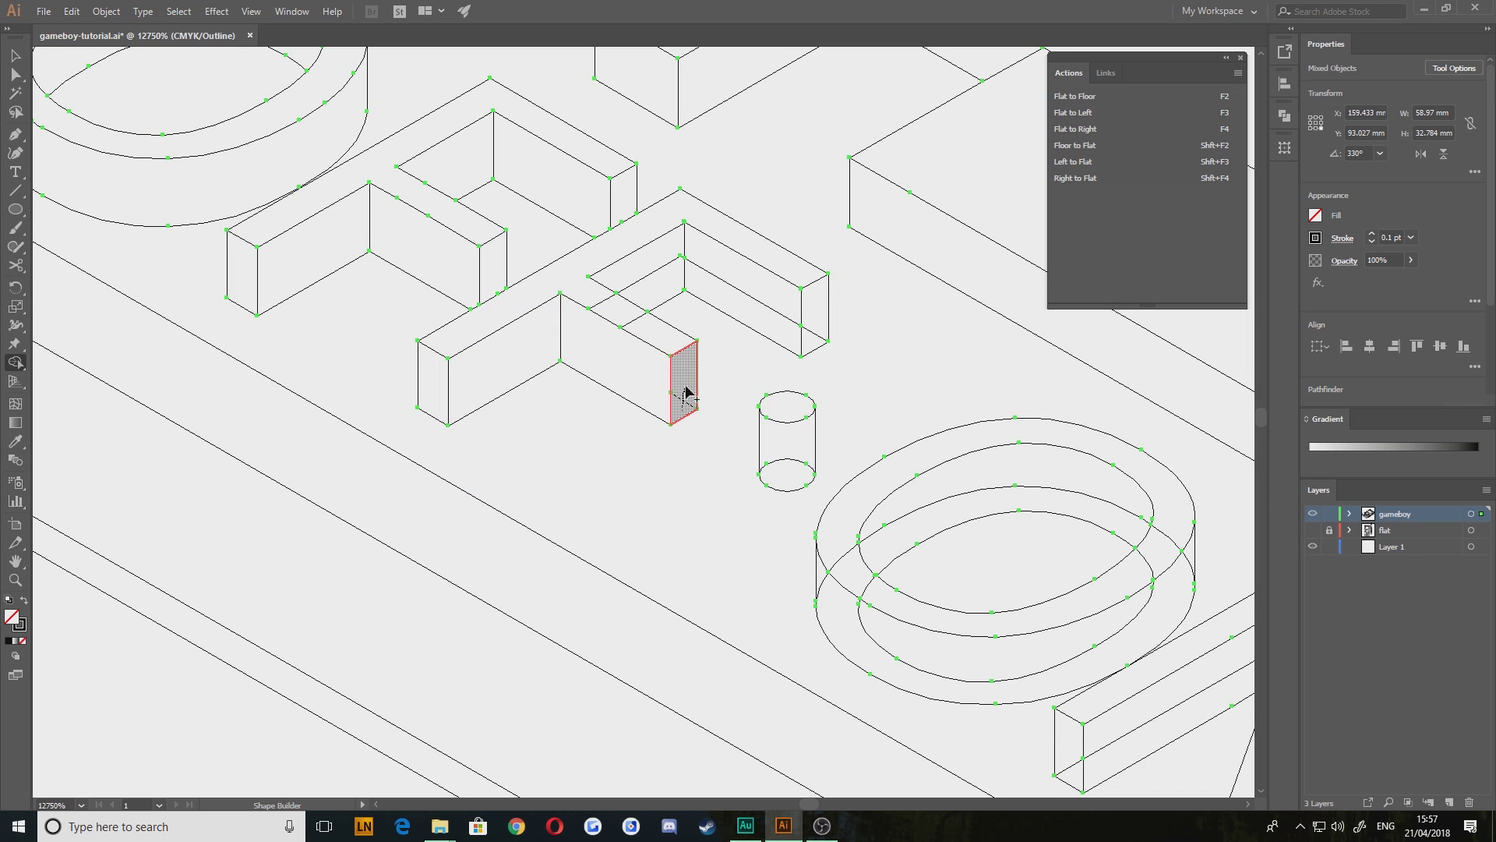
drag(634, 330, 590, 302)
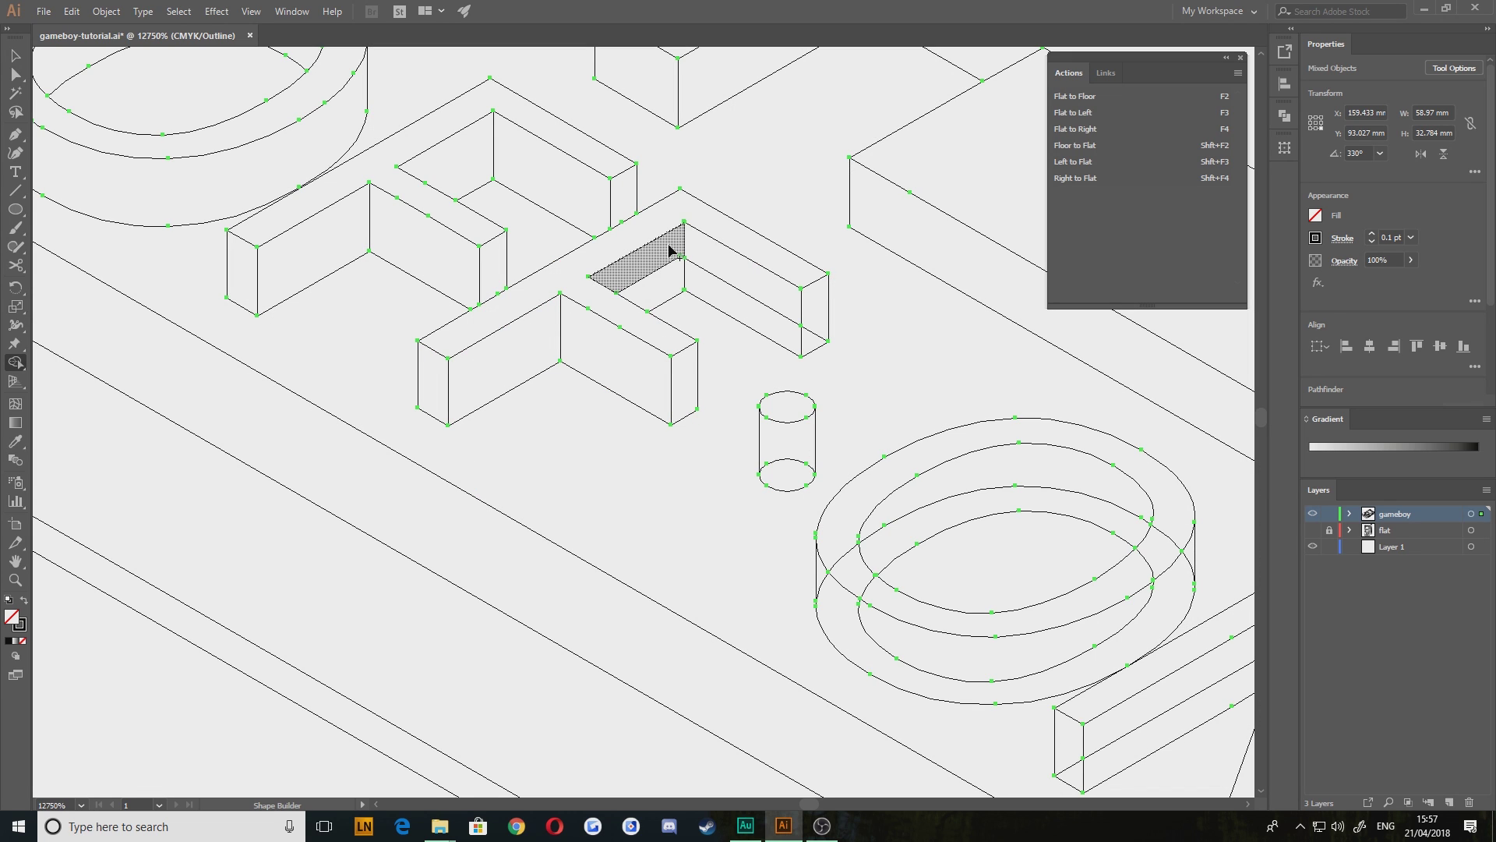
drag(705, 269, 711, 288)
drag(810, 340, 817, 313)
drag(778, 416, 653, 344)
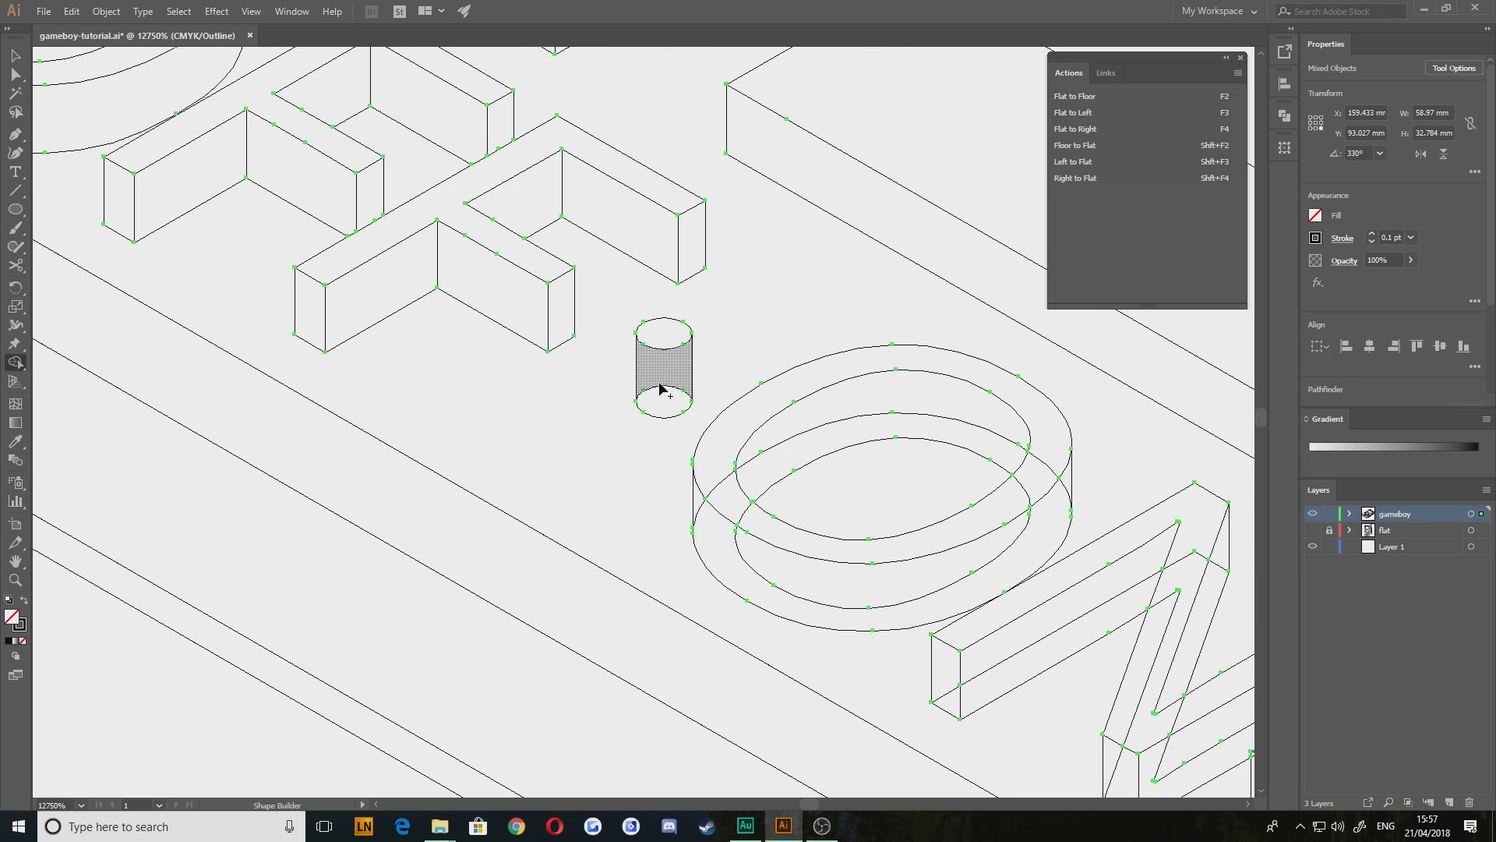
drag(665, 404, 667, 371)
Merge the overlapping regions of the O in ON into a top ring, an inner wall and an outer side wall with Shape Builder
drag(768, 430, 437, 367)
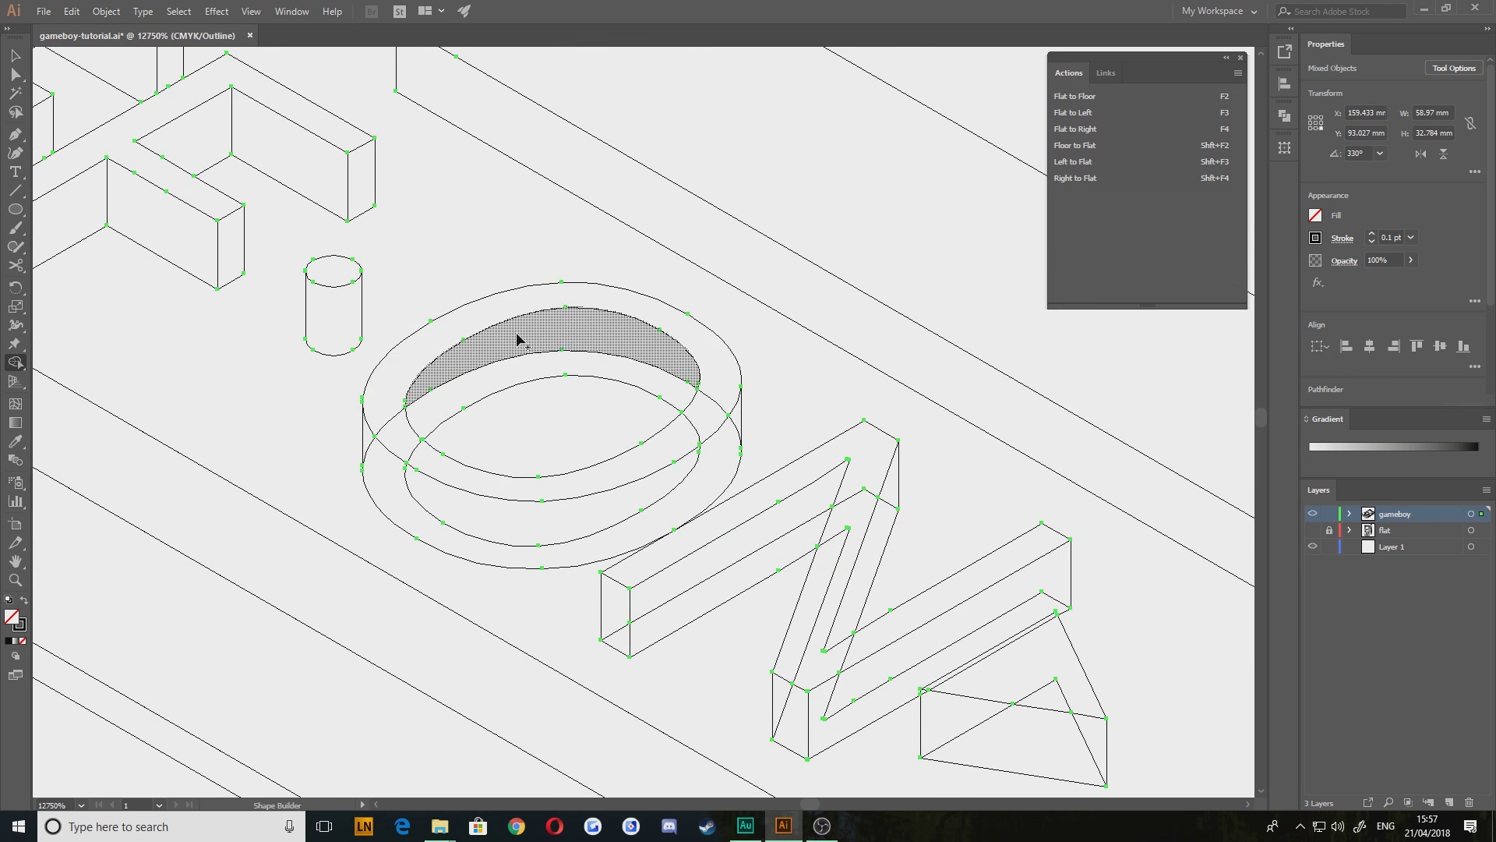
drag(517, 334, 419, 346)
drag(535, 339, 516, 375)
mouse_move(386, 421)
mouse_down()
mouse_move(437, 466)
mouse_move(508, 489)
mouse_up()
mouse_move(664, 444)
mouse_down()
mouse_move(734, 425)
mouse_move(641, 507)
mouse_up()
drag(361, 443, 362, 444)
drag(367, 446, 507, 526)
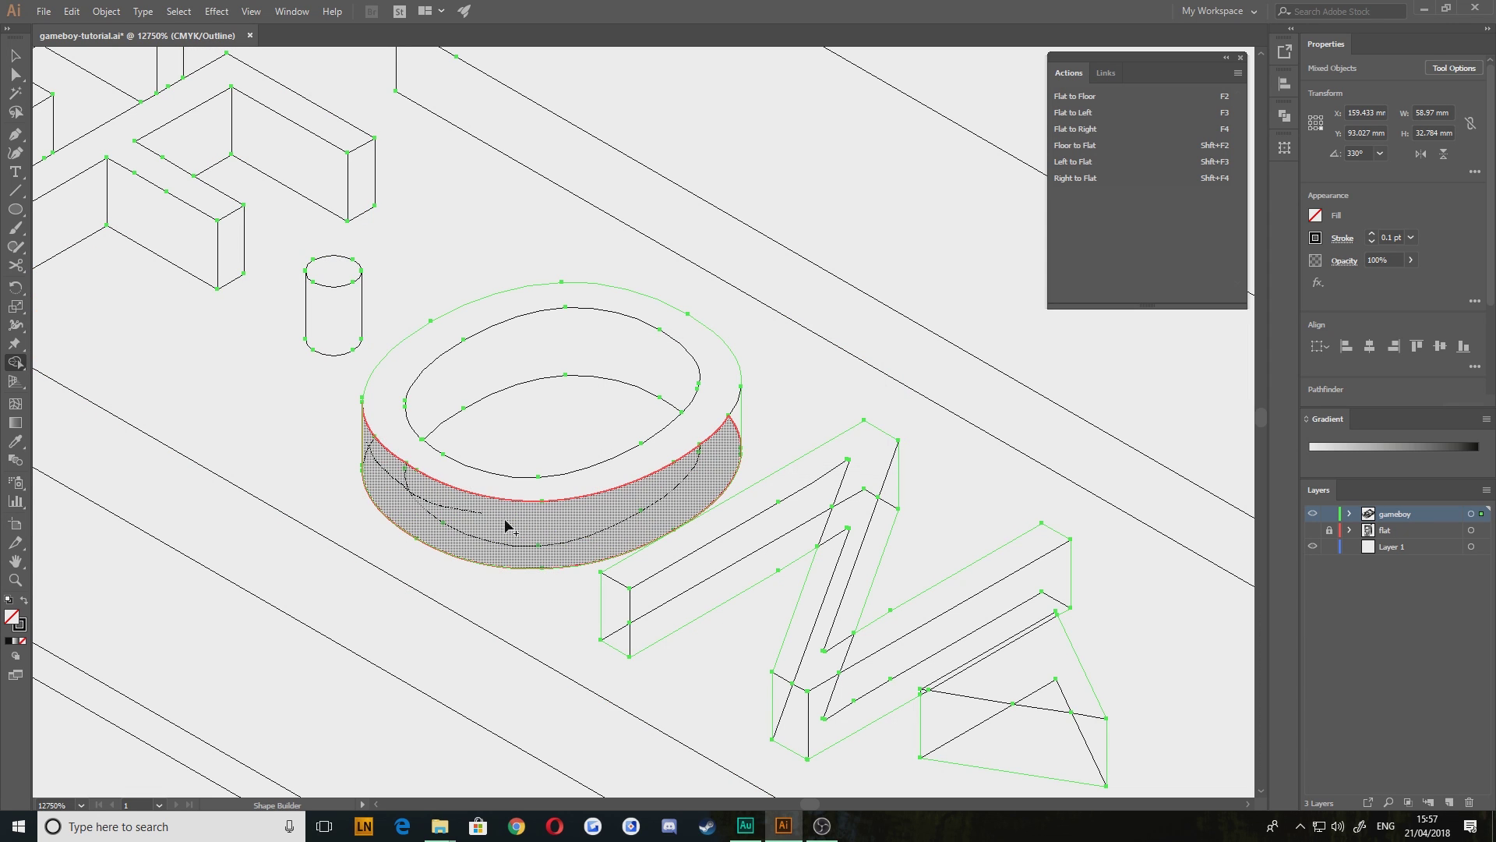
drag(732, 425, 736, 421)
Merge the overlapping regions of the N in ON and the neighbouring arrow into solid top and side faces with Shape Builder
drag(578, 561, 384, 406)
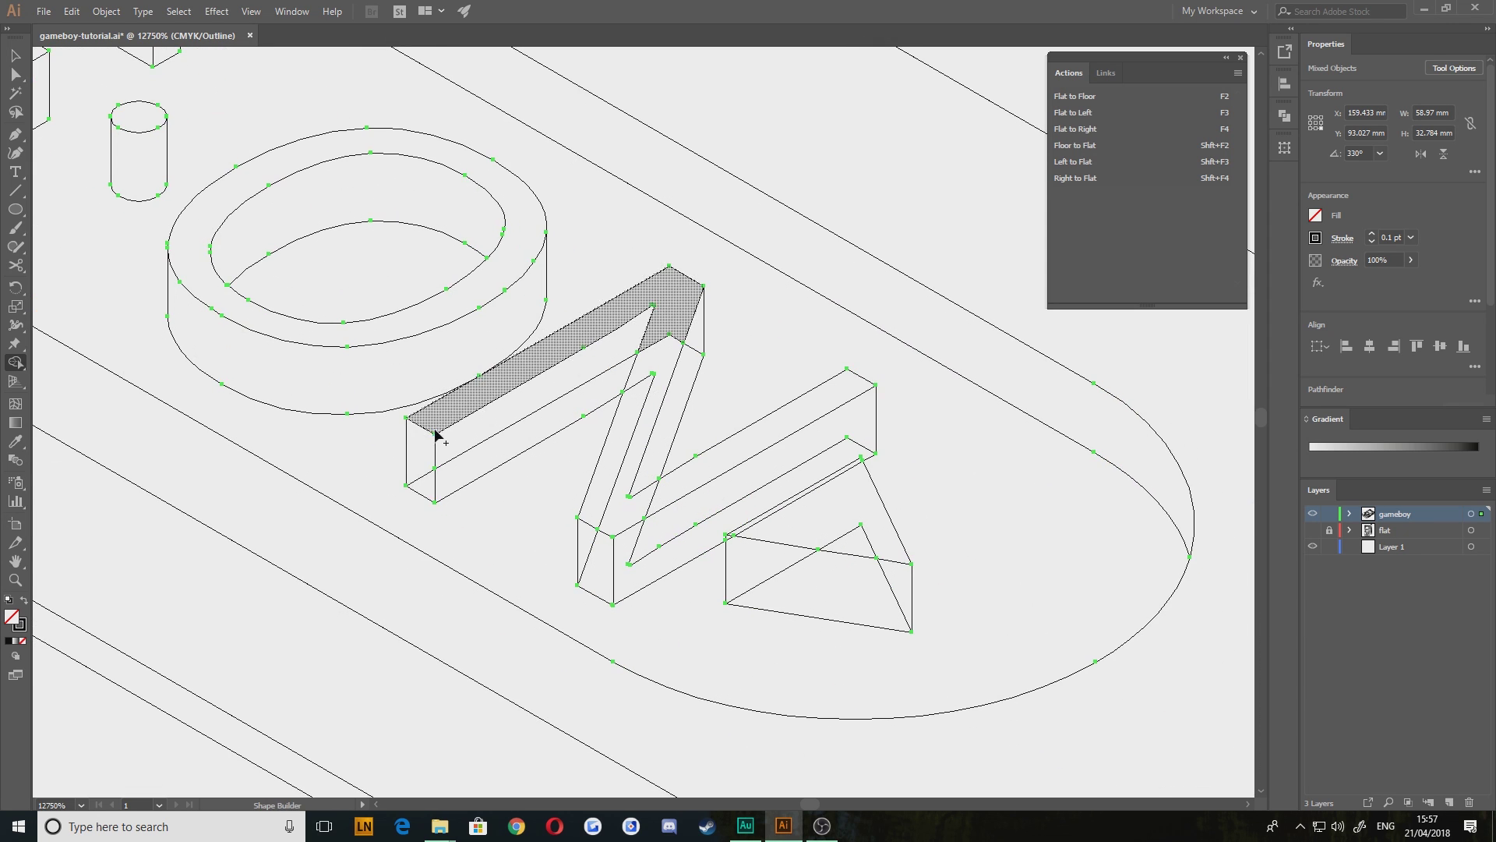
mouse_move(670, 324)
mouse_down()
mouse_move(623, 453)
mouse_move(779, 471)
mouse_move(843, 435)
mouse_up()
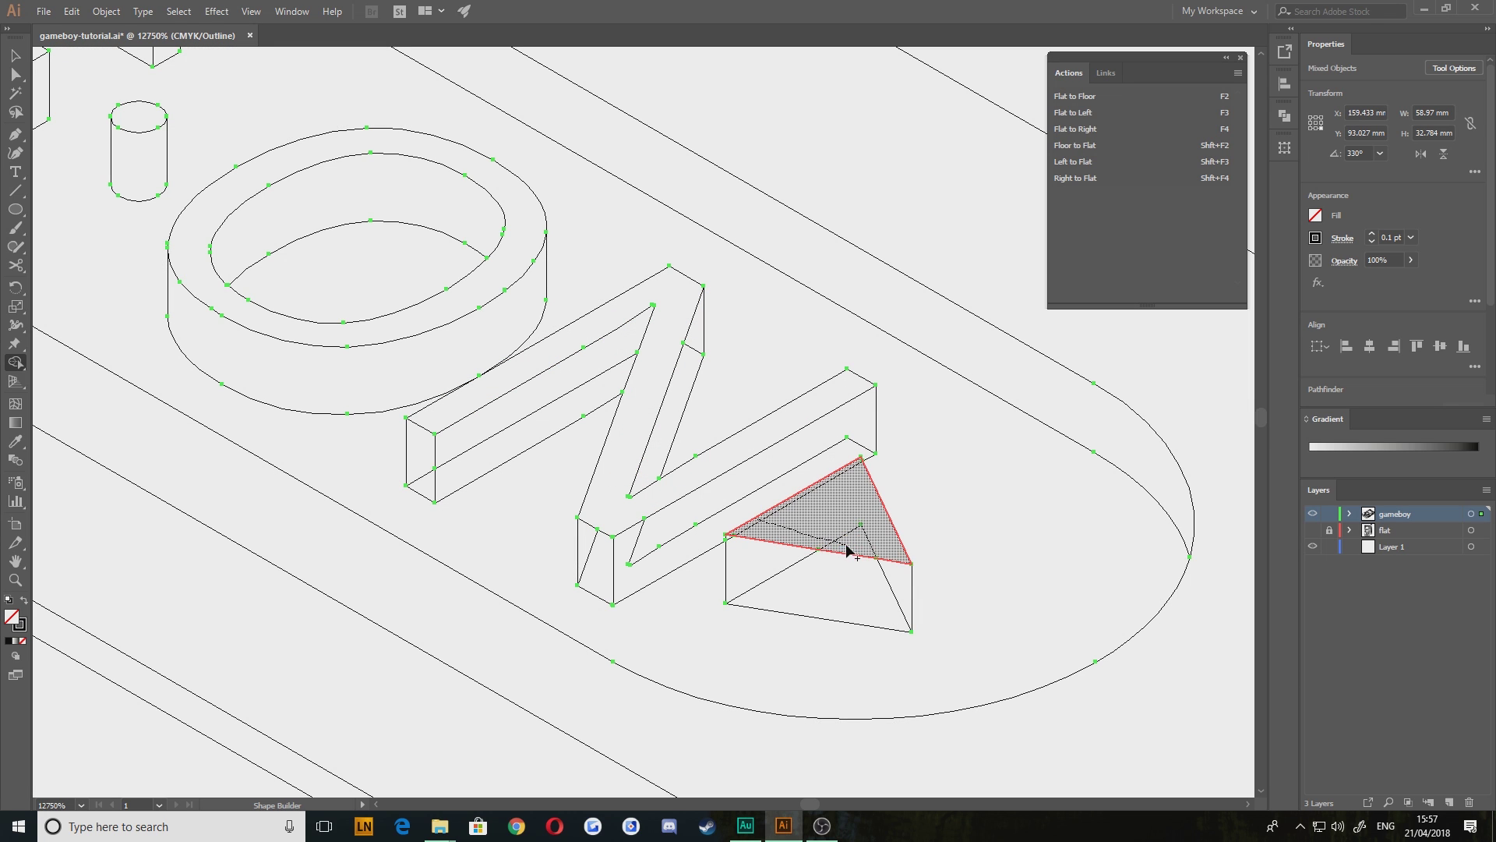
mouse_move(848, 551)
mouse_down()
mouse_move(728, 554)
mouse_move(728, 537)
mouse_move(896, 588)
mouse_up()
drag(830, 446, 740, 501)
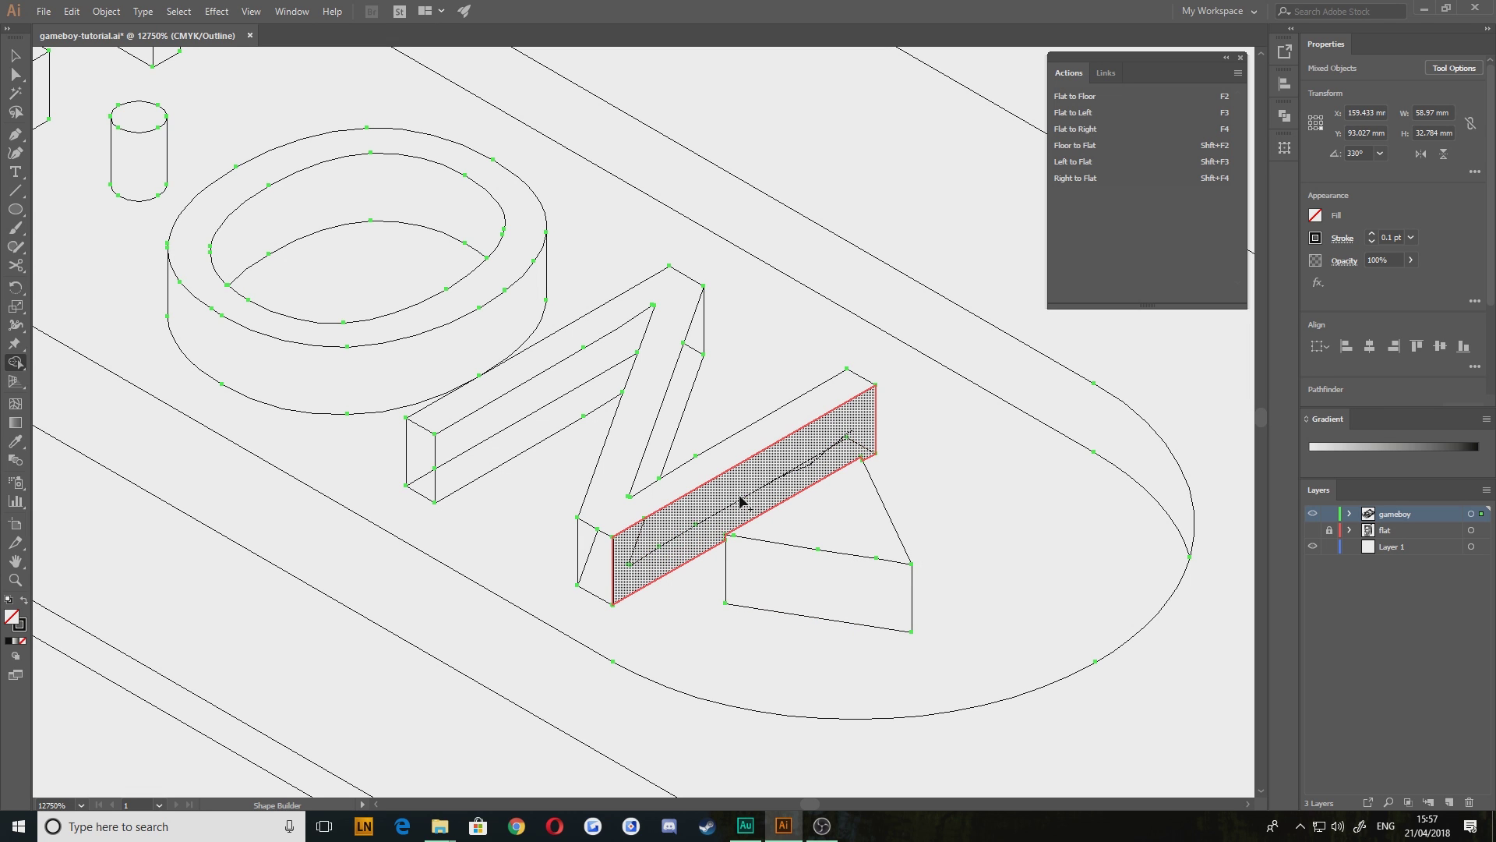
drag(633, 553, 616, 546)
click(691, 317)
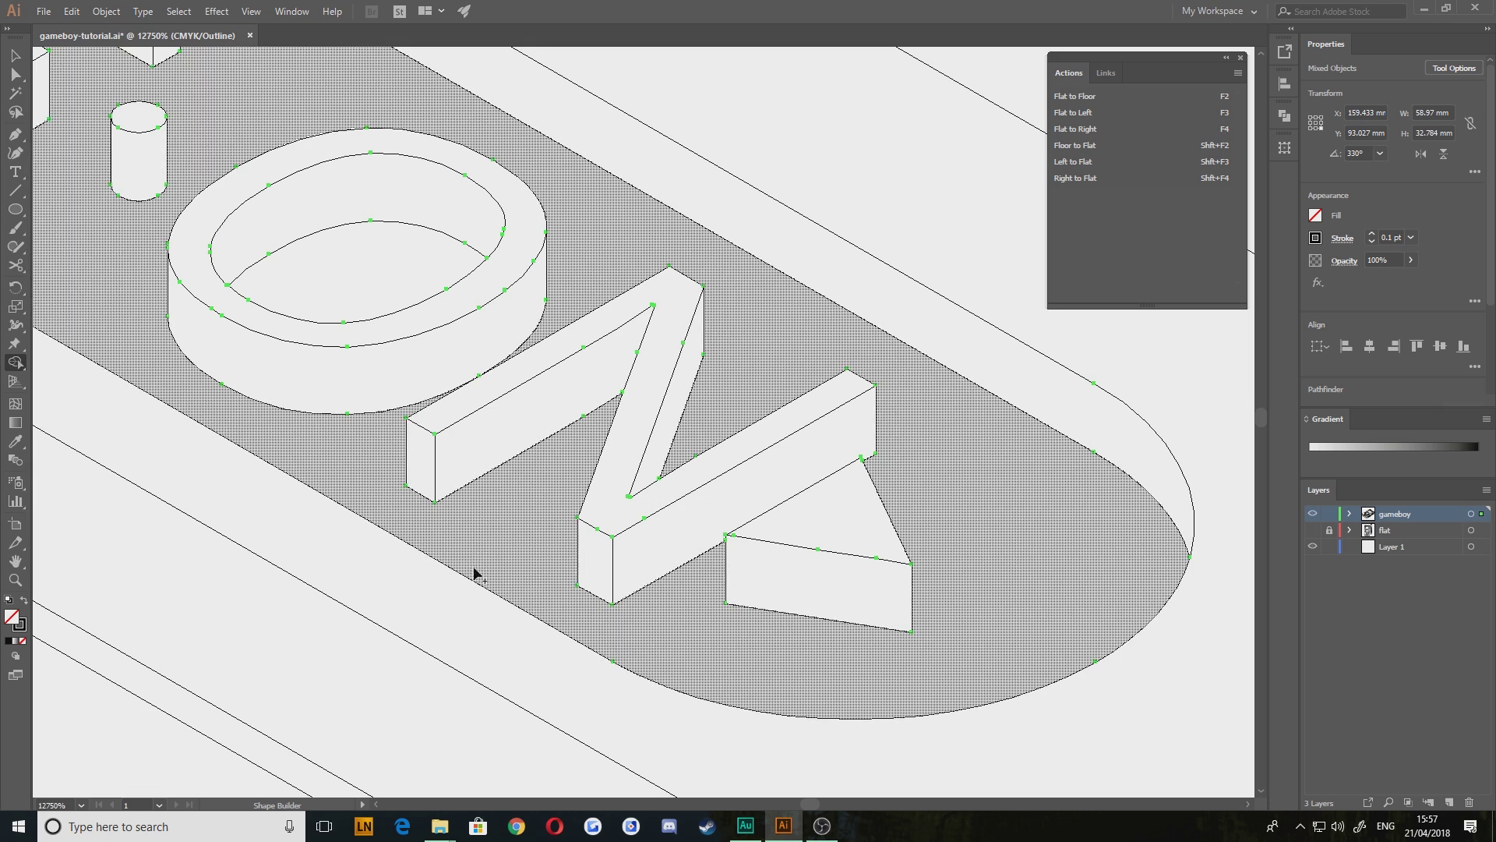
drag(233, 415, 298, 473)
scroll(551, 464, down, 6)
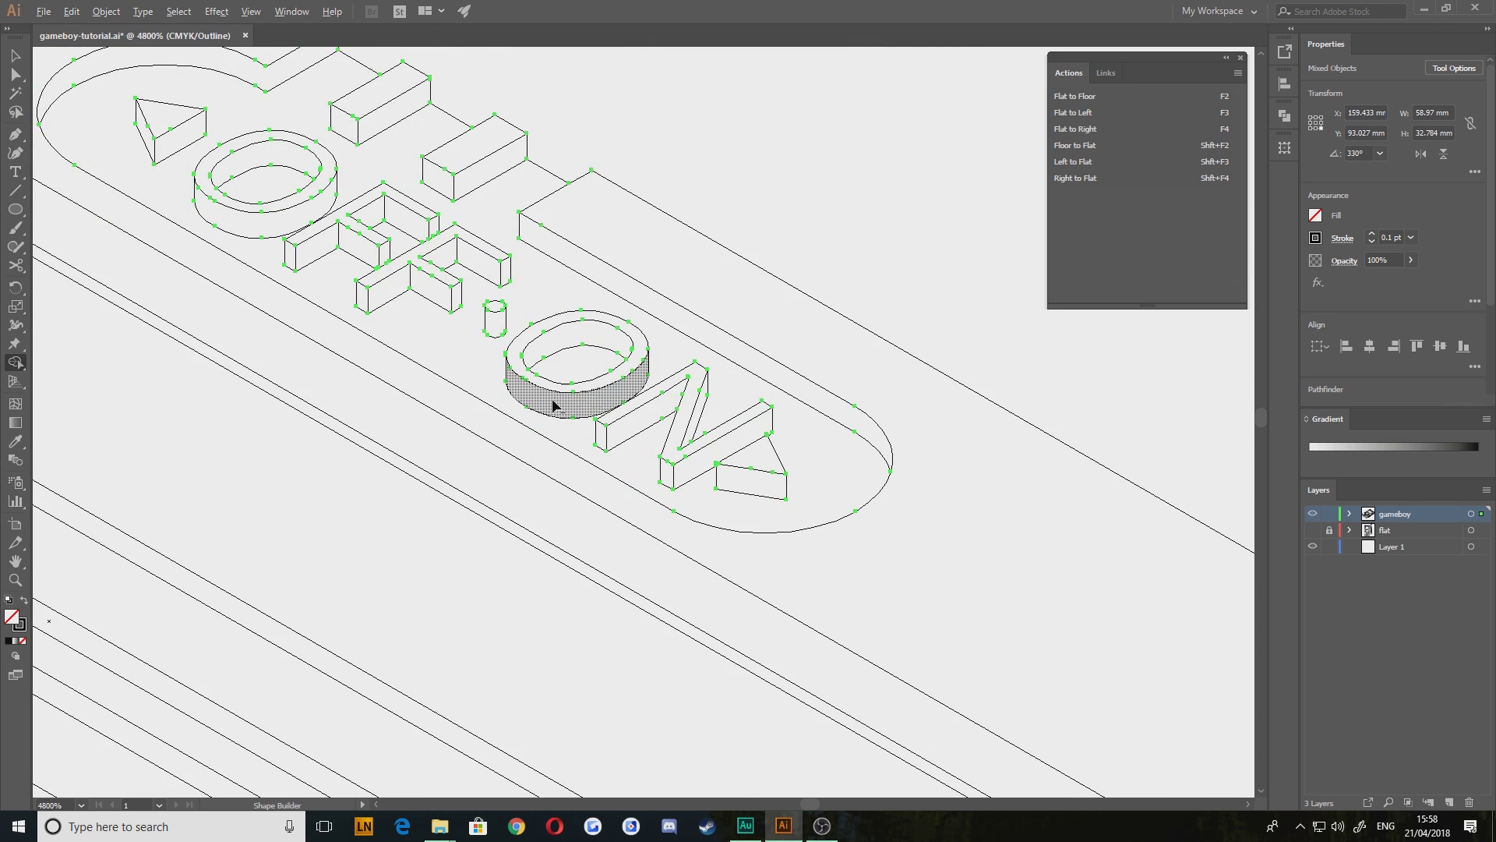
key(v)
click(728, 232)
Switch the display from outline view to GPU Preview with the whole Game Boy in view
drag(232, 436, 394, 511)
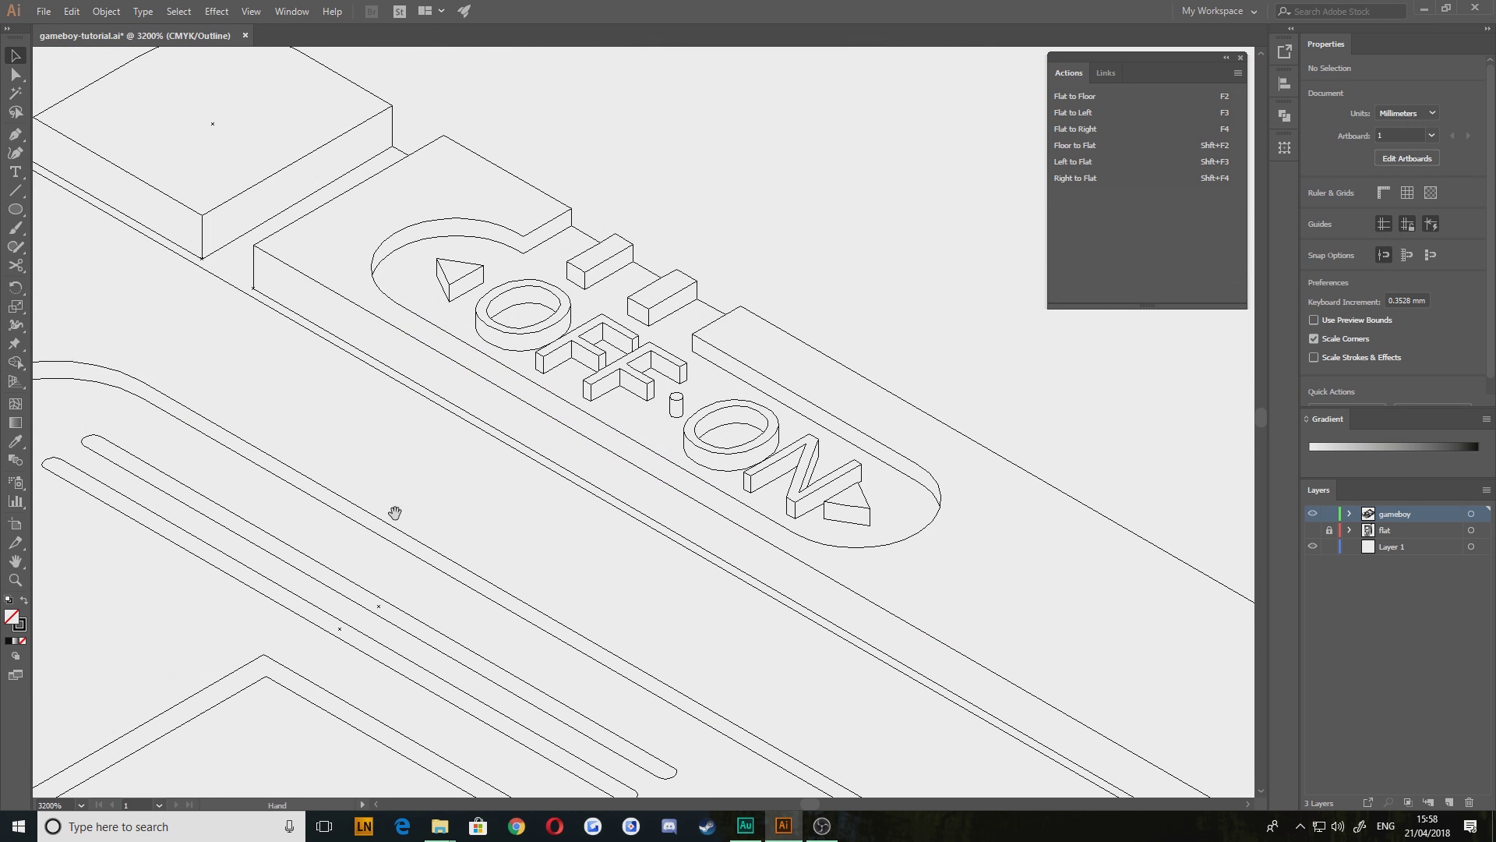
scroll(397, 512, down, 1)
scroll(414, 534, down, 1)
drag(415, 610, 567, 434)
scroll(564, 452, down, 1)
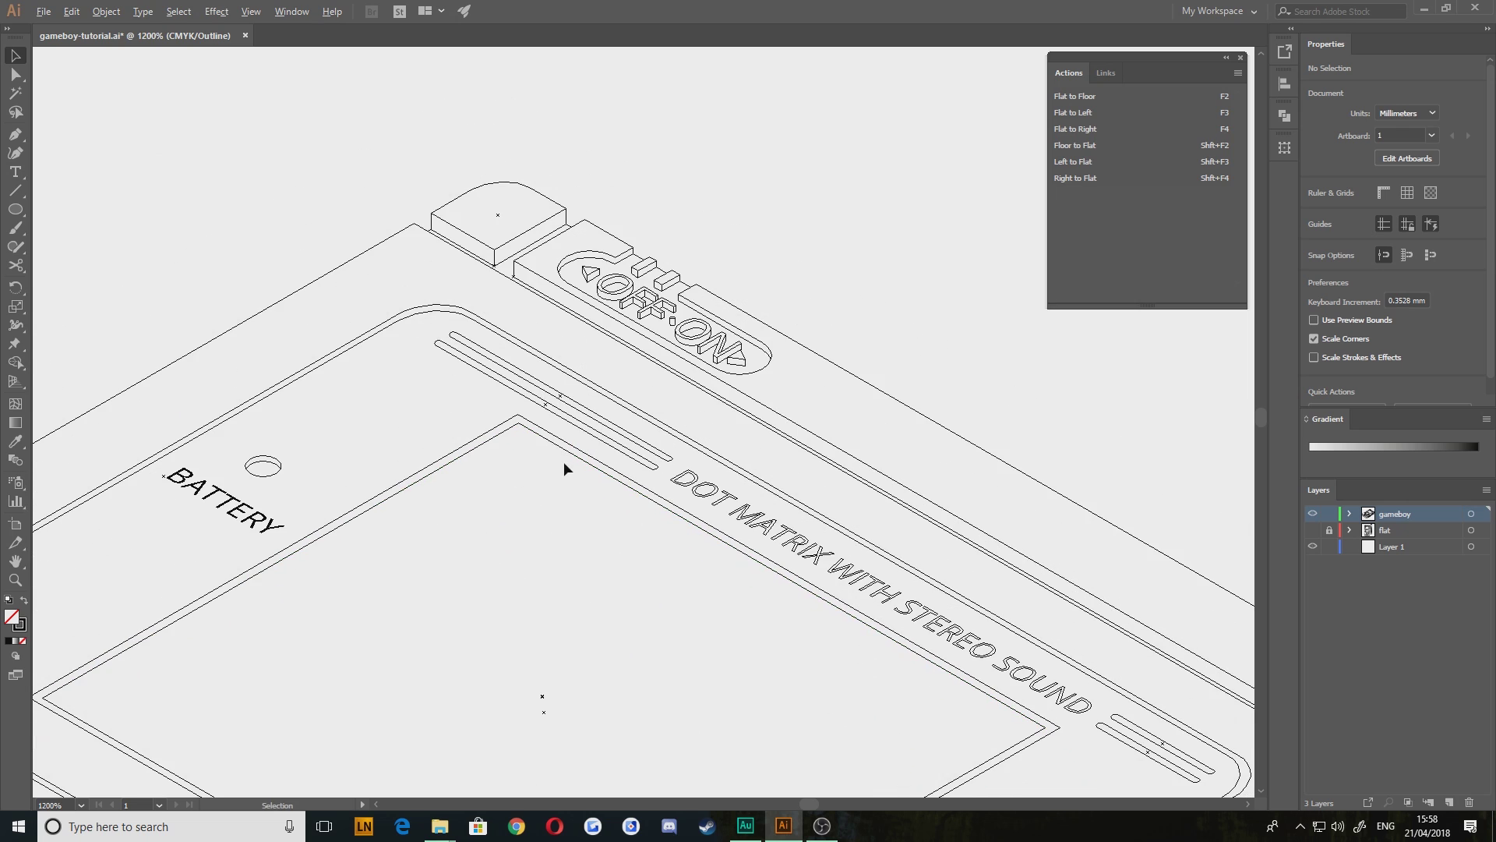
drag(384, 617, 535, 427)
scroll(534, 428, down, 3)
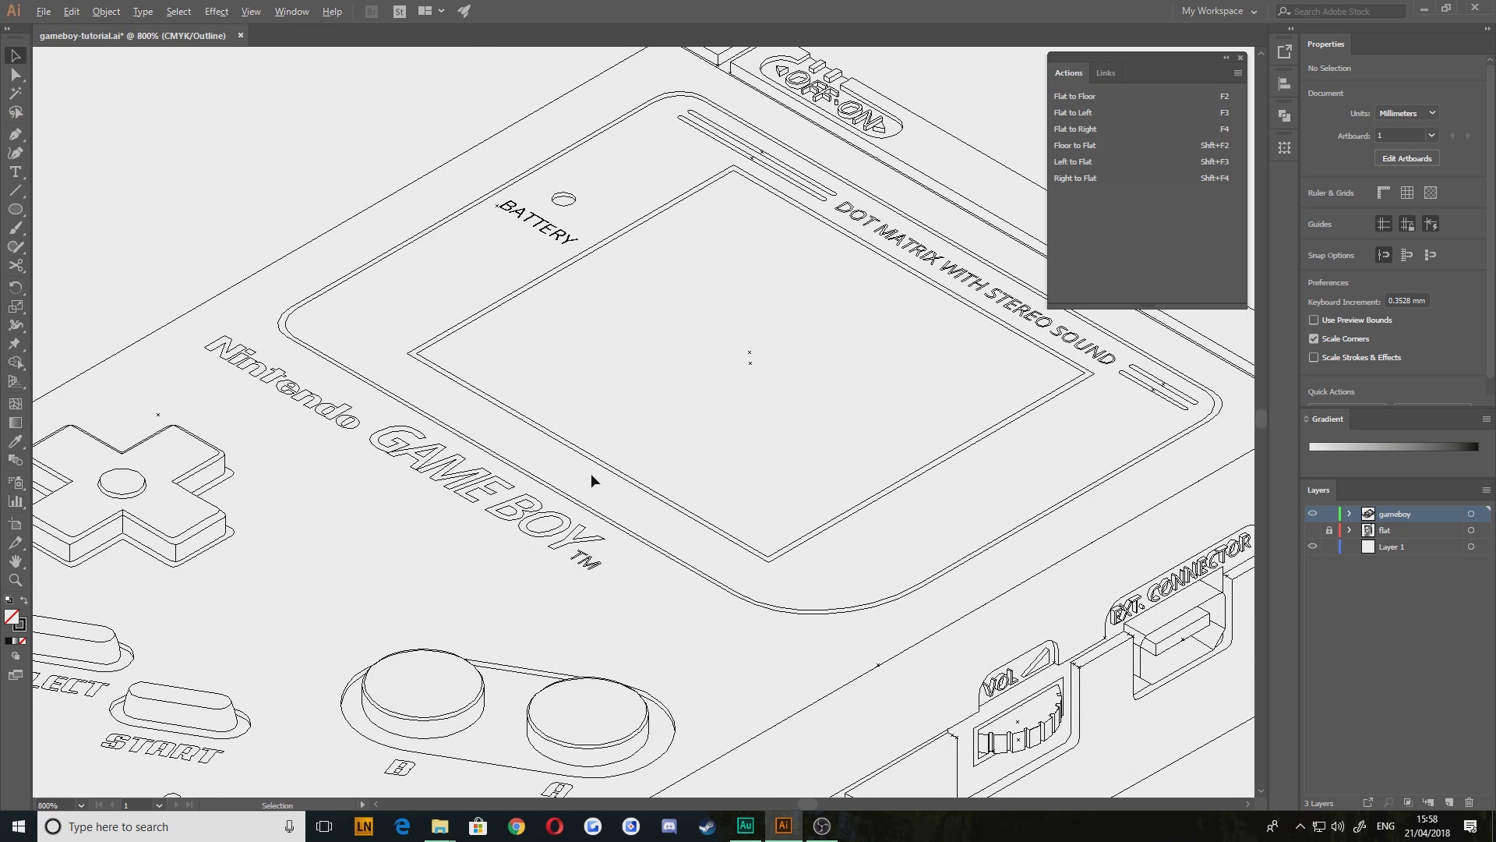
drag(477, 602, 551, 505)
scroll(616, 472, down, 1)
drag(506, 578, 458, 512)
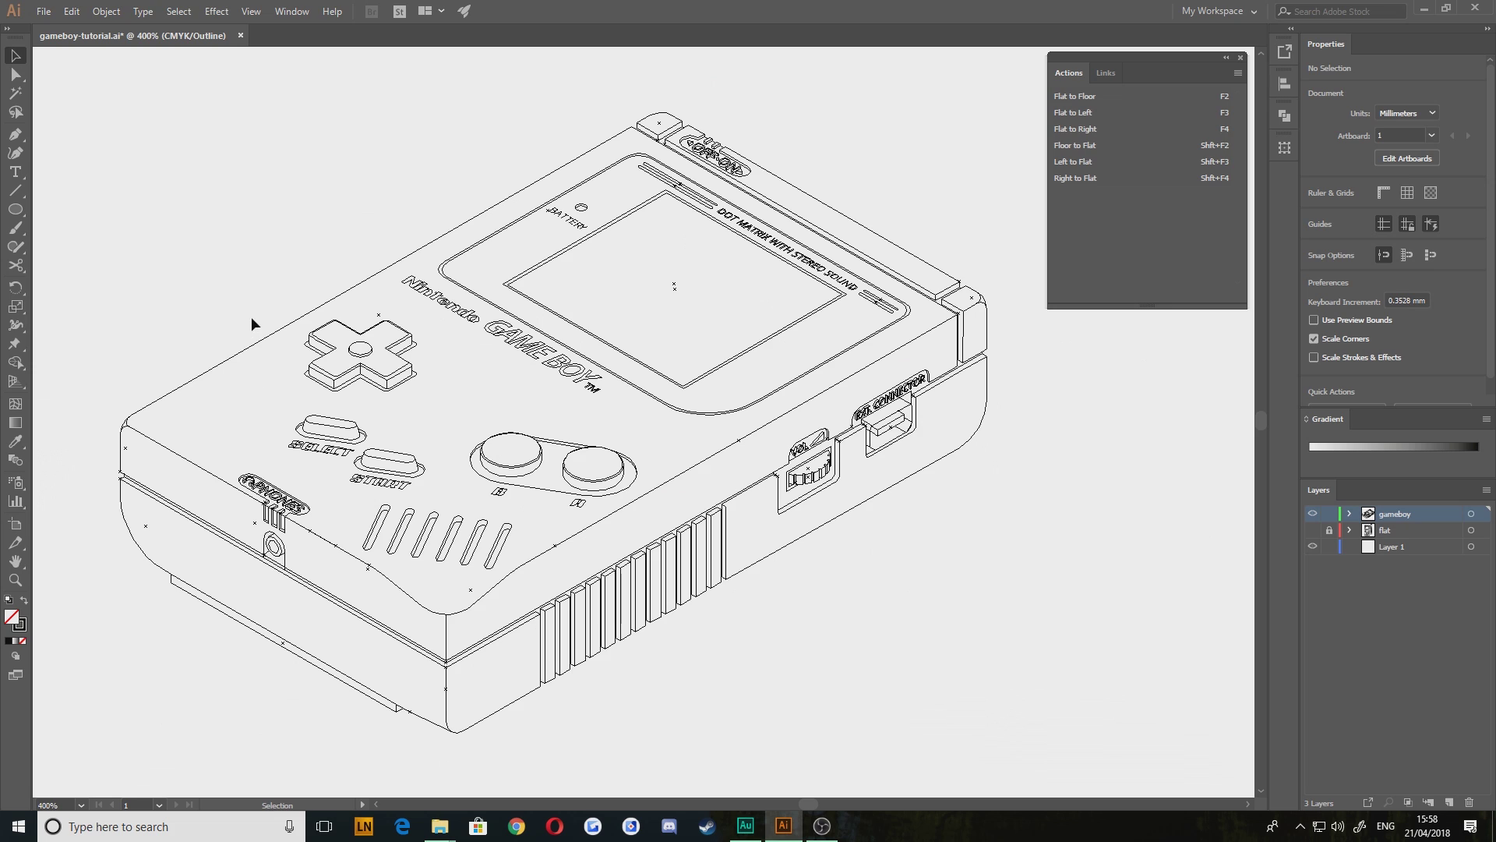
right_click(102, 120)
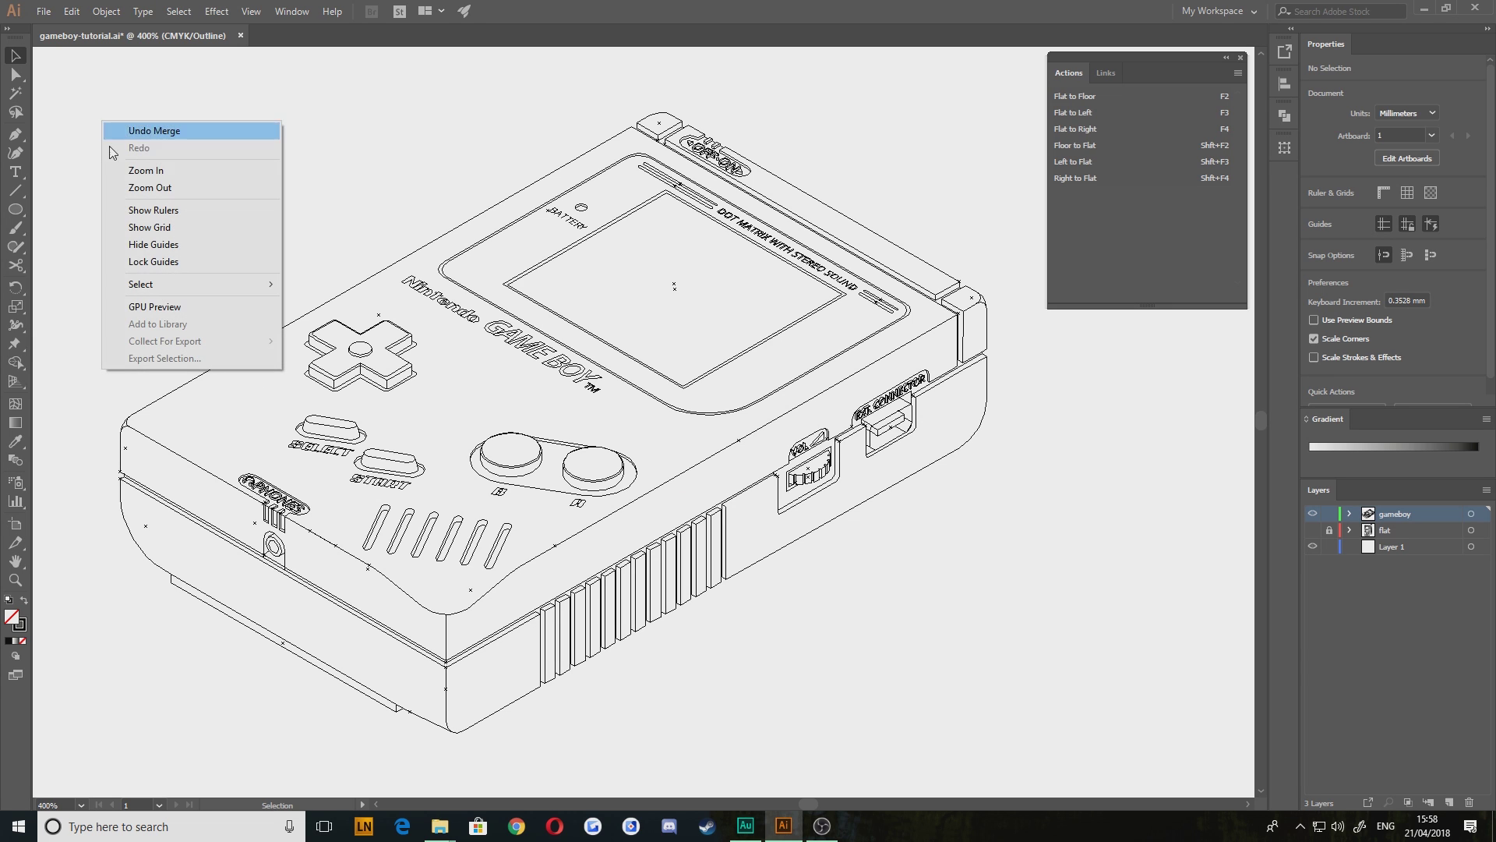
click(154, 309)
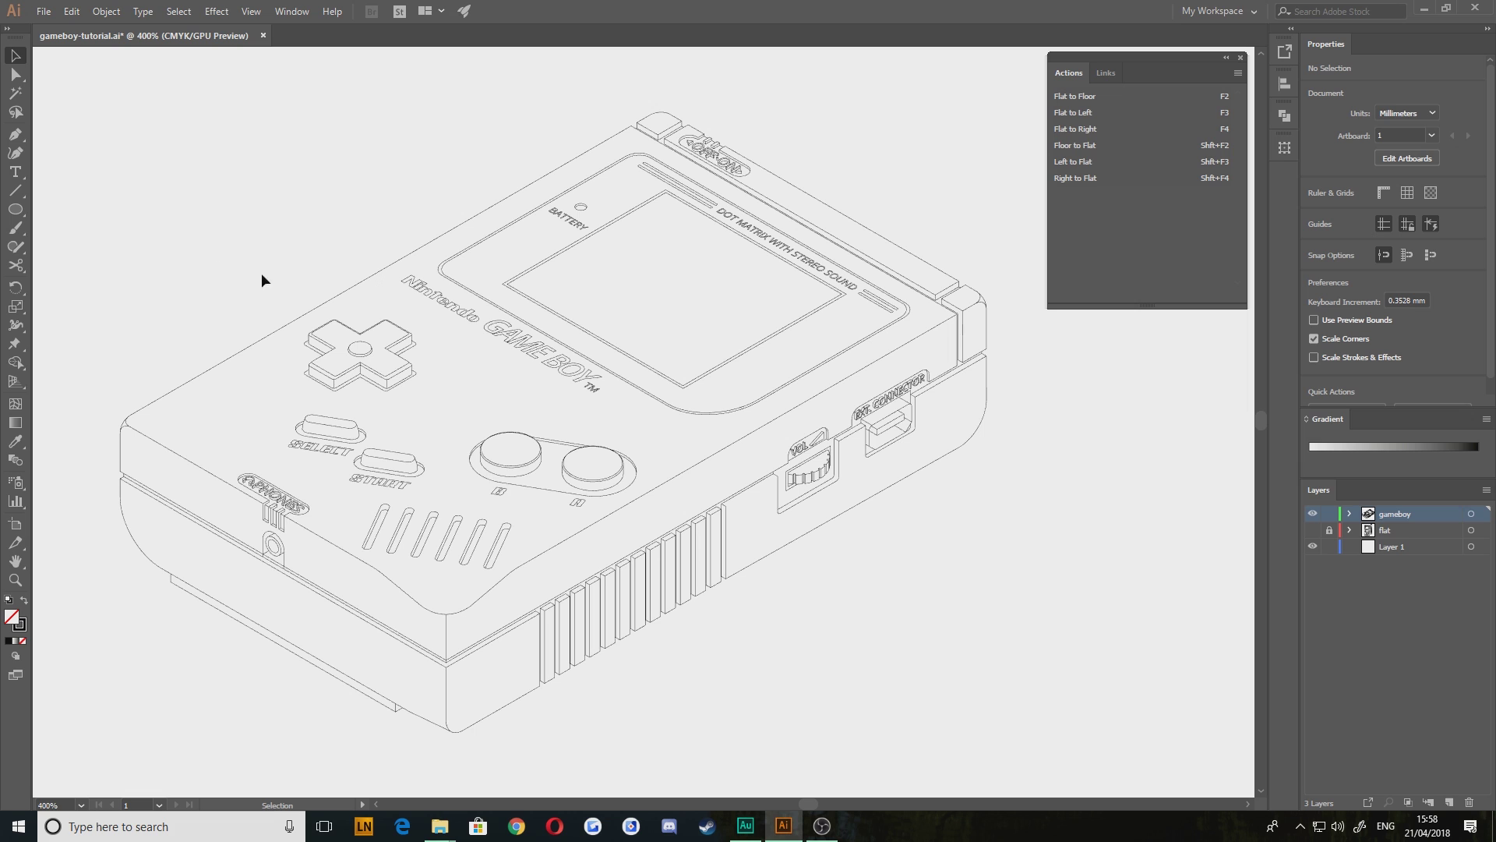
Set the stroke weight of the entire Game Boy drawing to 0.1 pt
drag(1084, 686, 74, 219)
drag(277, 551, 258, 292)
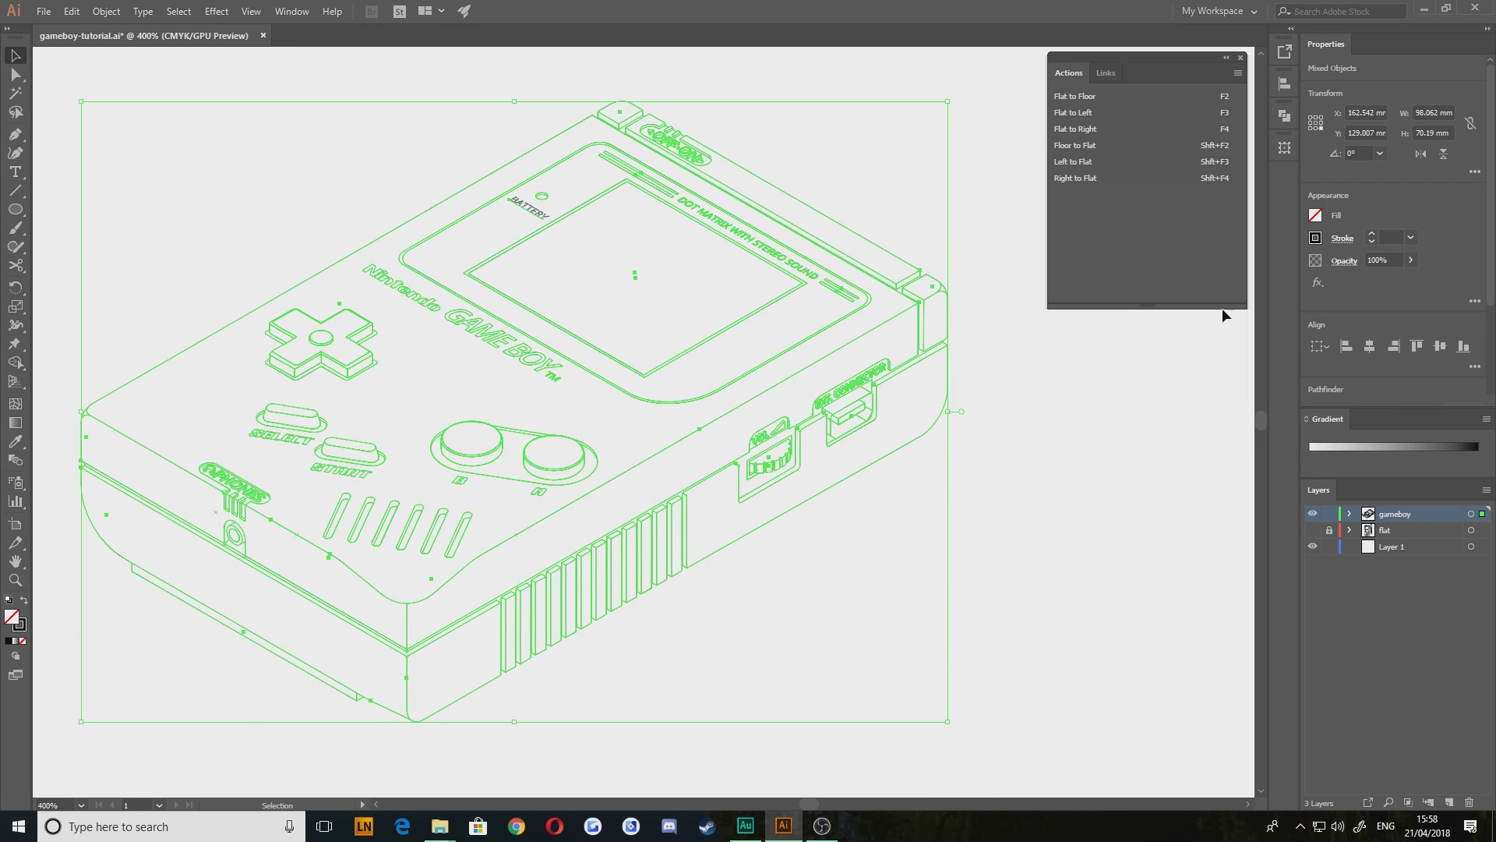
click(1372, 242)
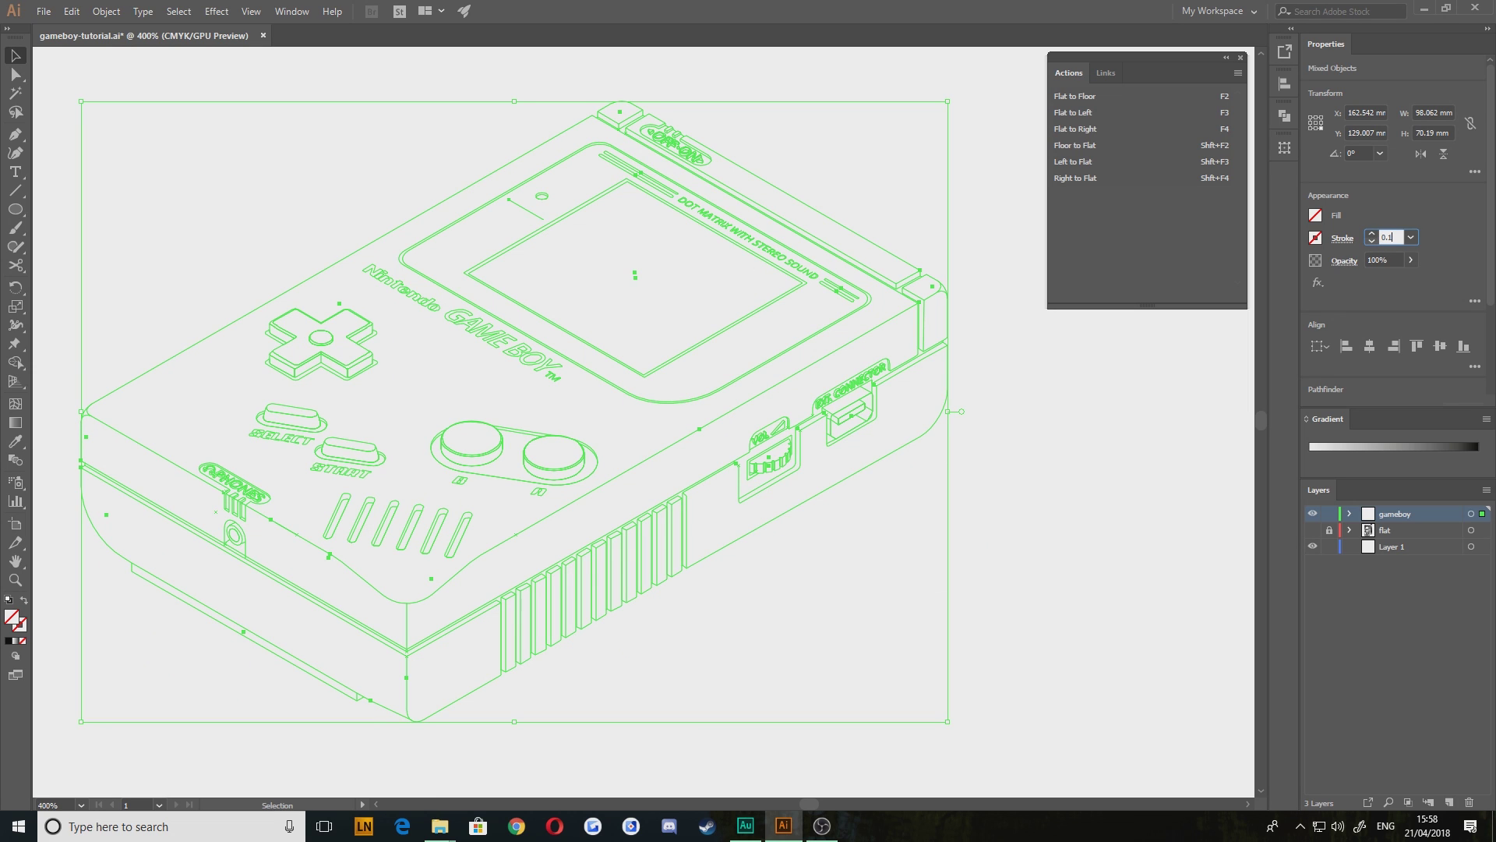
key(Return)
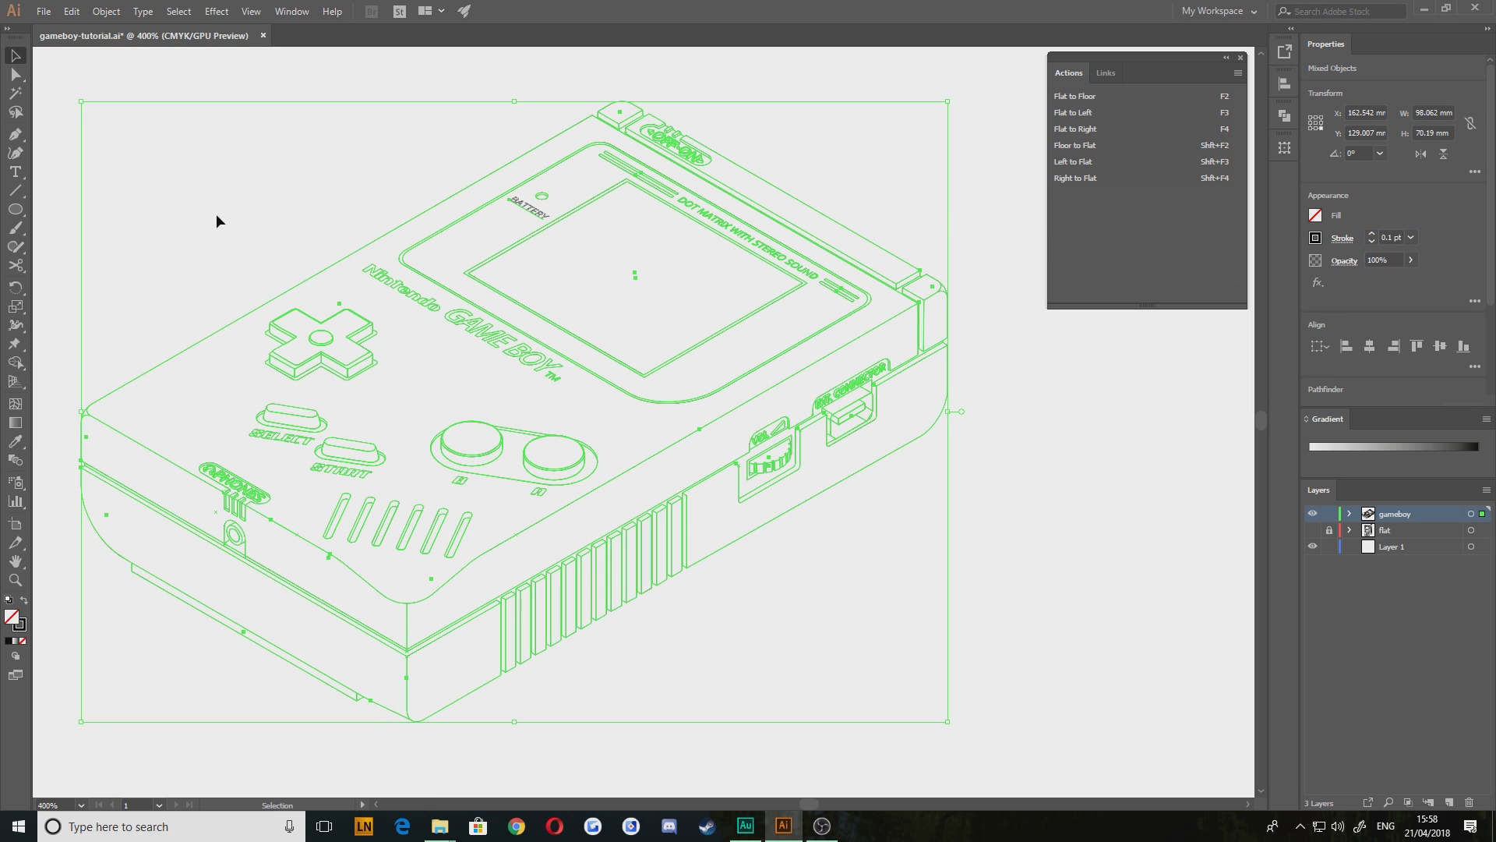
click(316, 235)
Convert the live BATTERY text beside the screen to outlines
right_click(530, 208)
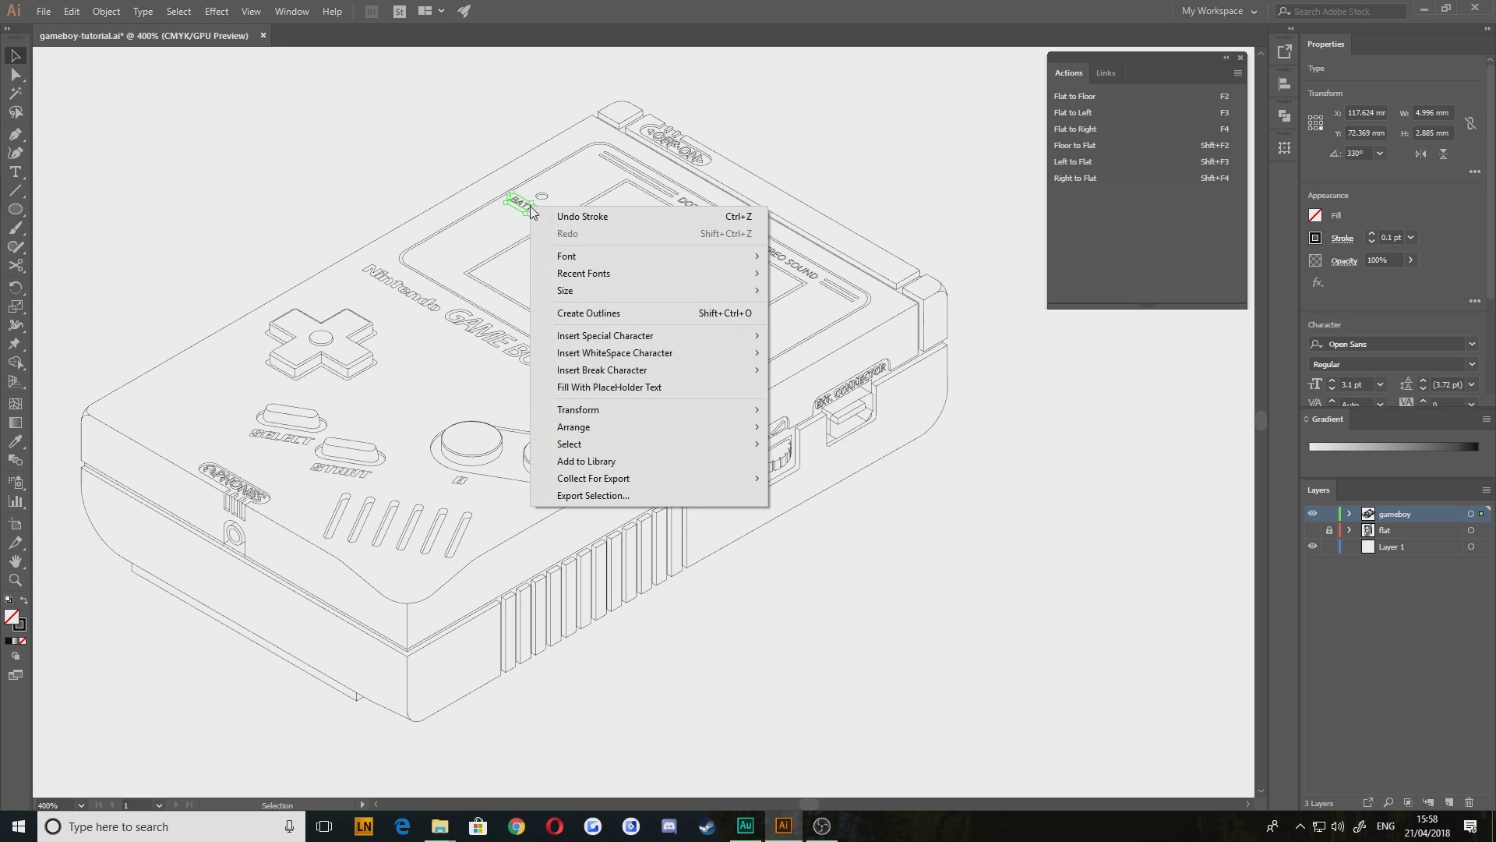
click(592, 313)
click(267, 273)
drag(267, 273, 376, 264)
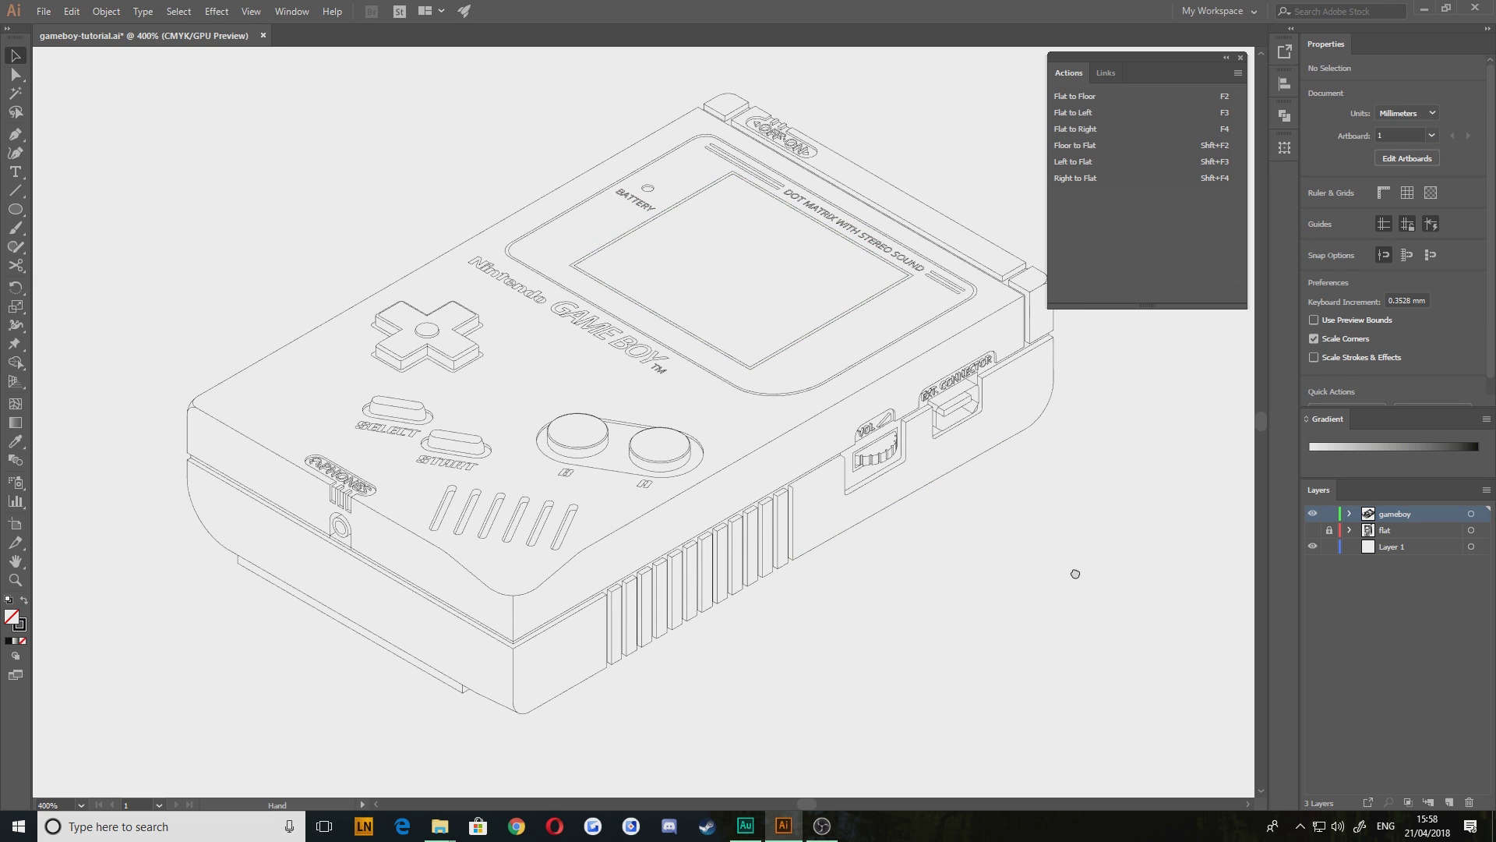
drag(1077, 576, 992, 574)
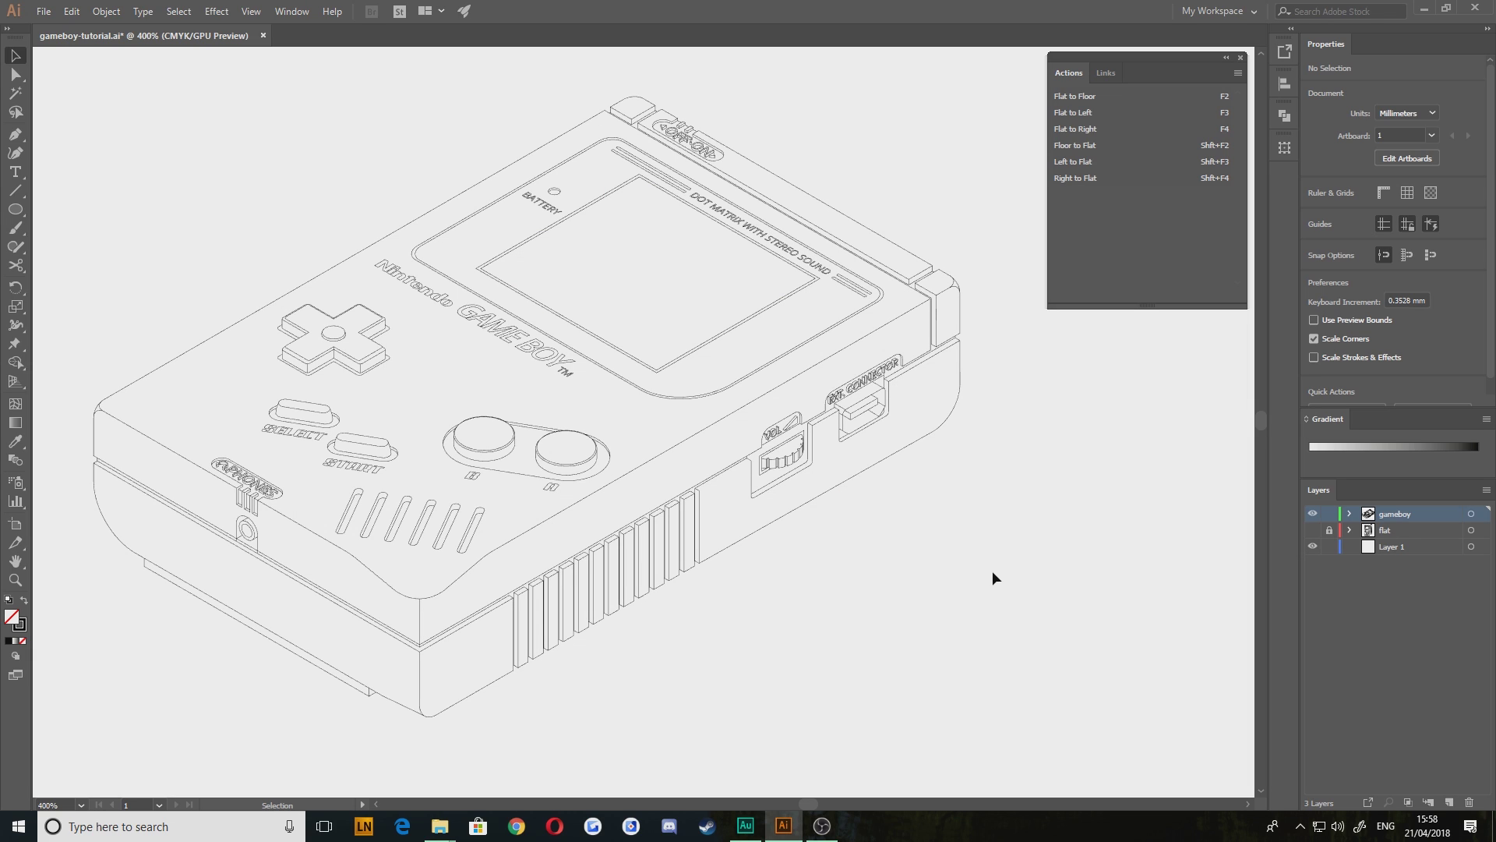
Duplicate the entire Game Boy drawing beside the original, without overlap
drag(594, 332, 632, 345)
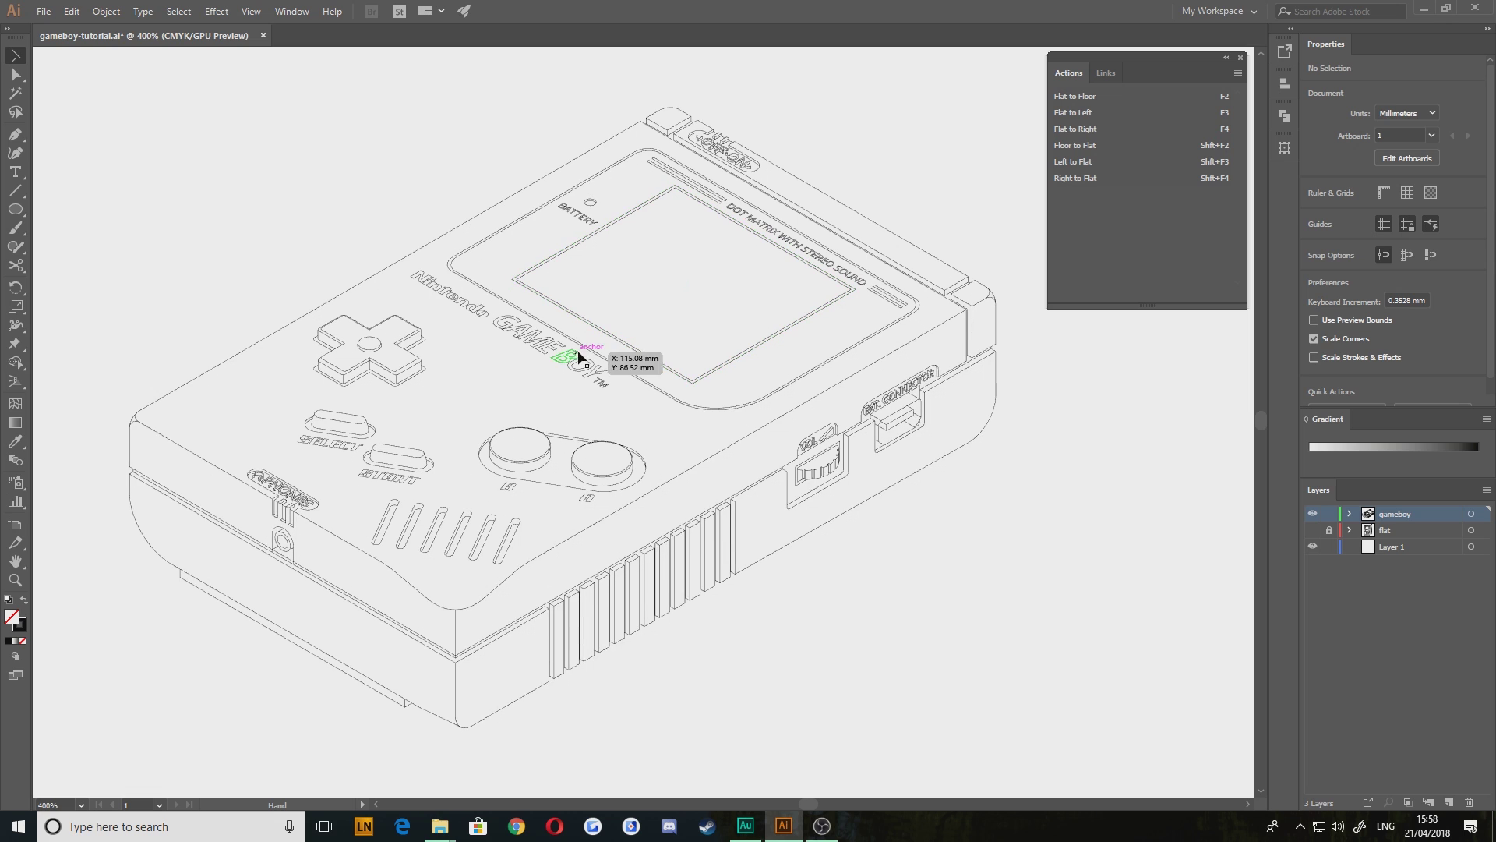
scroll(606, 343, down, 1)
scroll(607, 343, down, 3)
scroll(598, 344, up, 1)
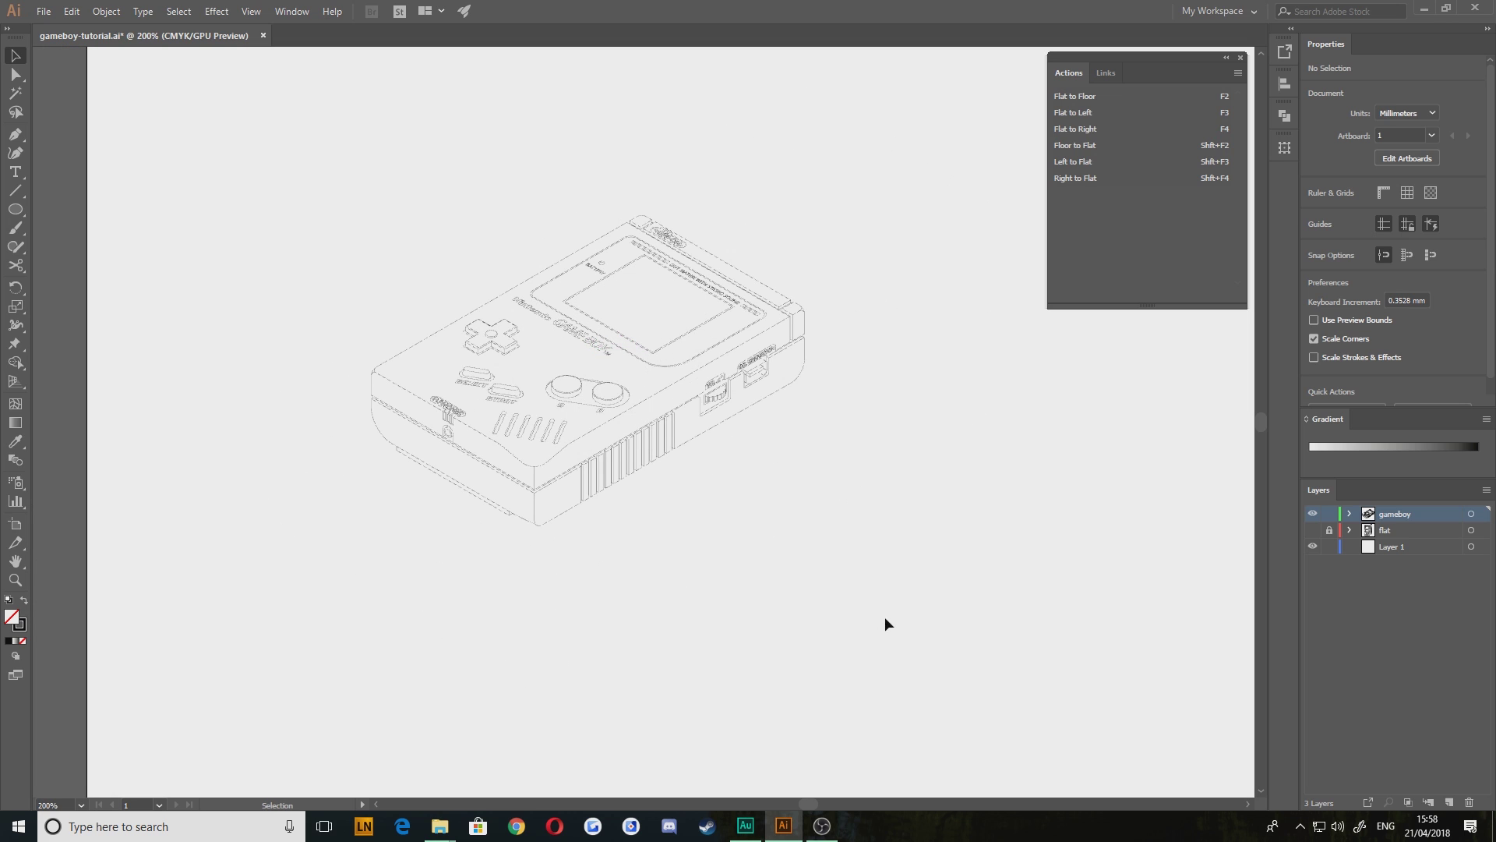
drag(901, 622, 302, 183)
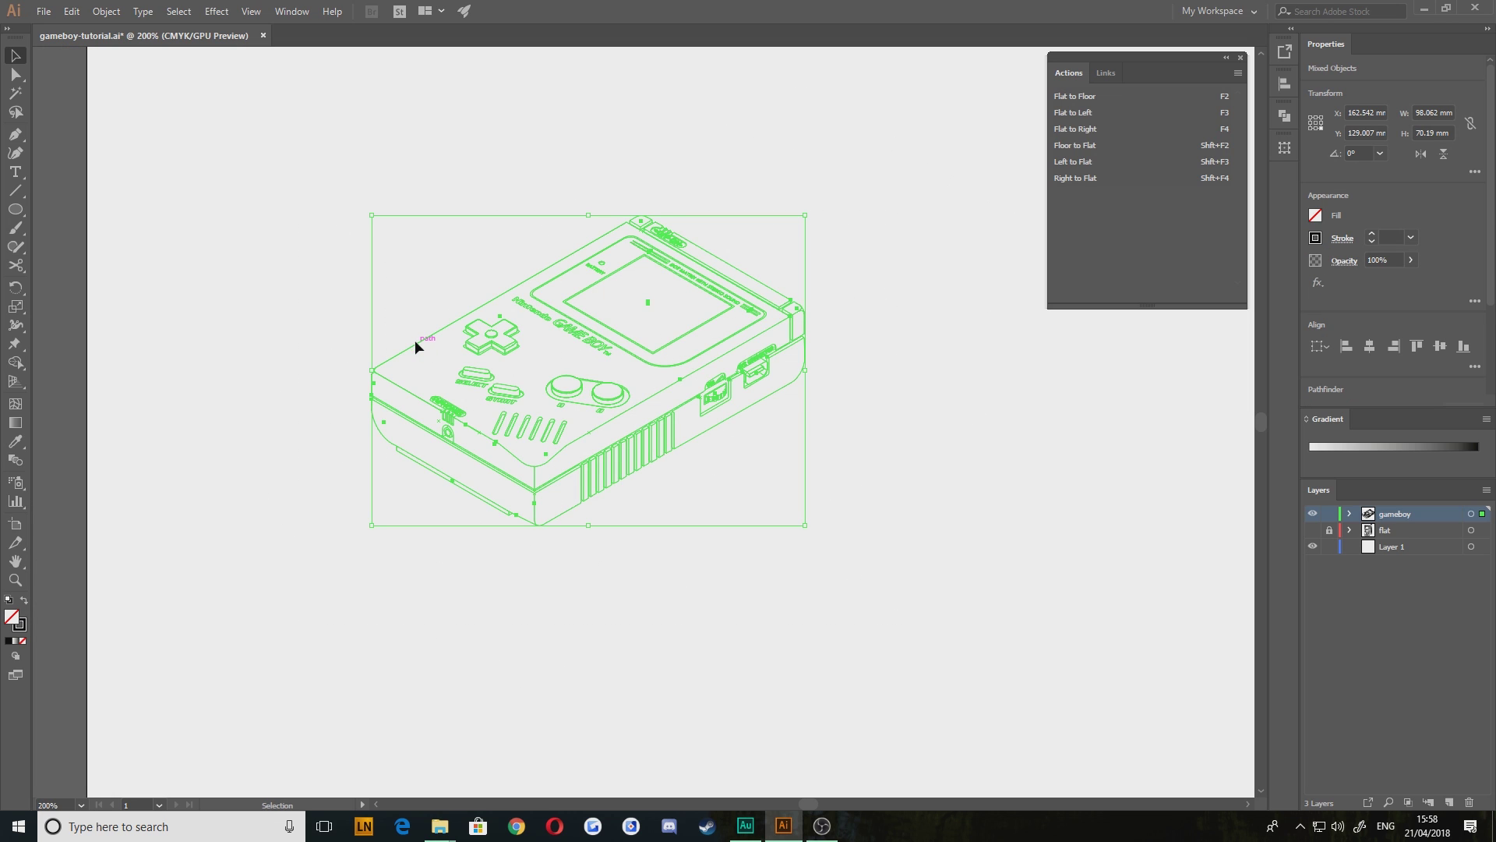
drag(415, 340, 686, 363)
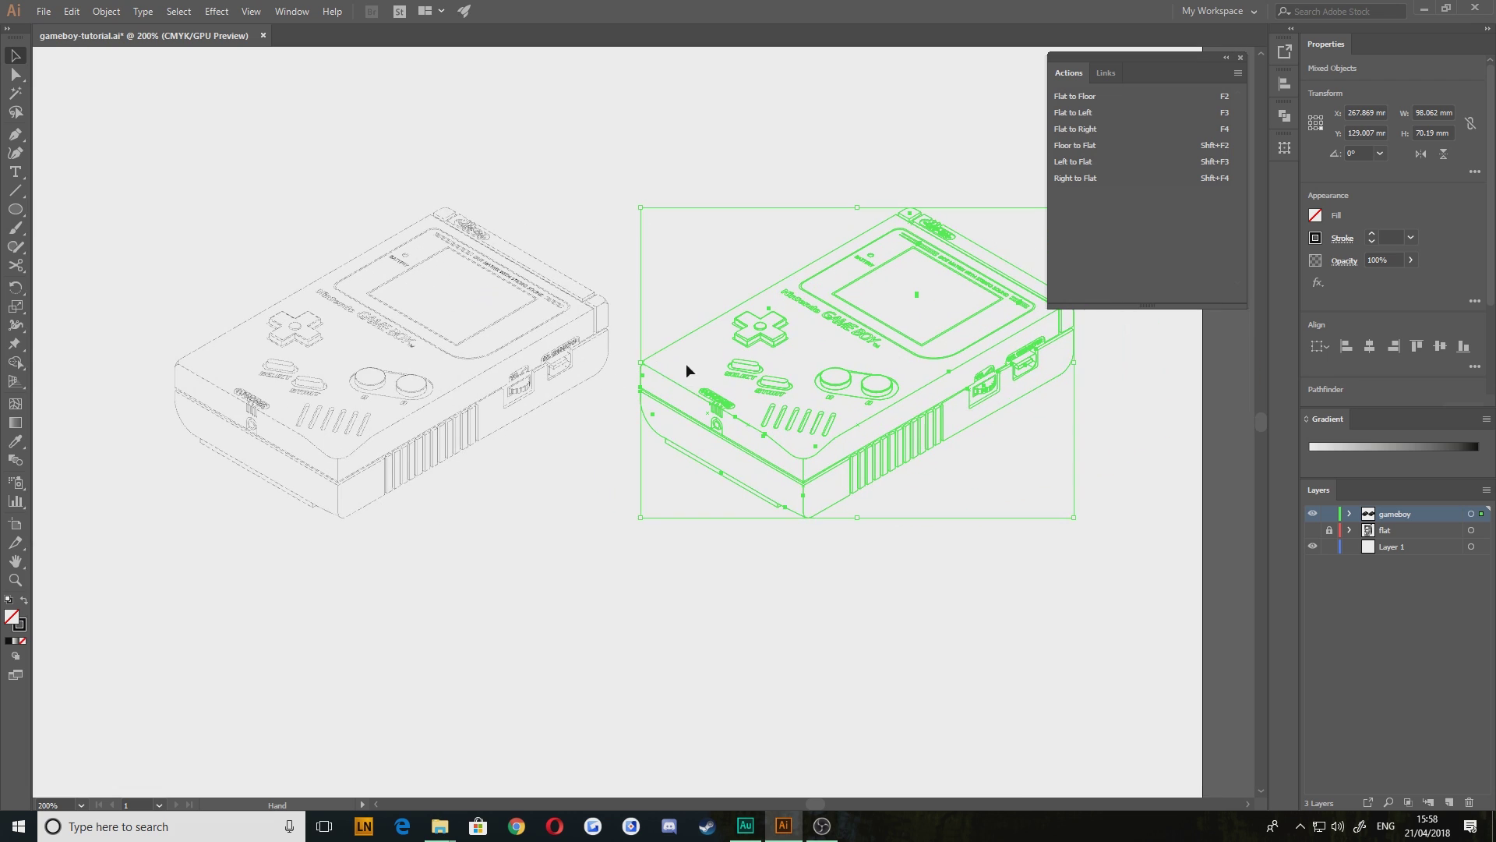
Group all the artwork of the original Game Boy drawing, leaving the duplicate ungrouped
drag(618, 157, 151, 618)
key(a)
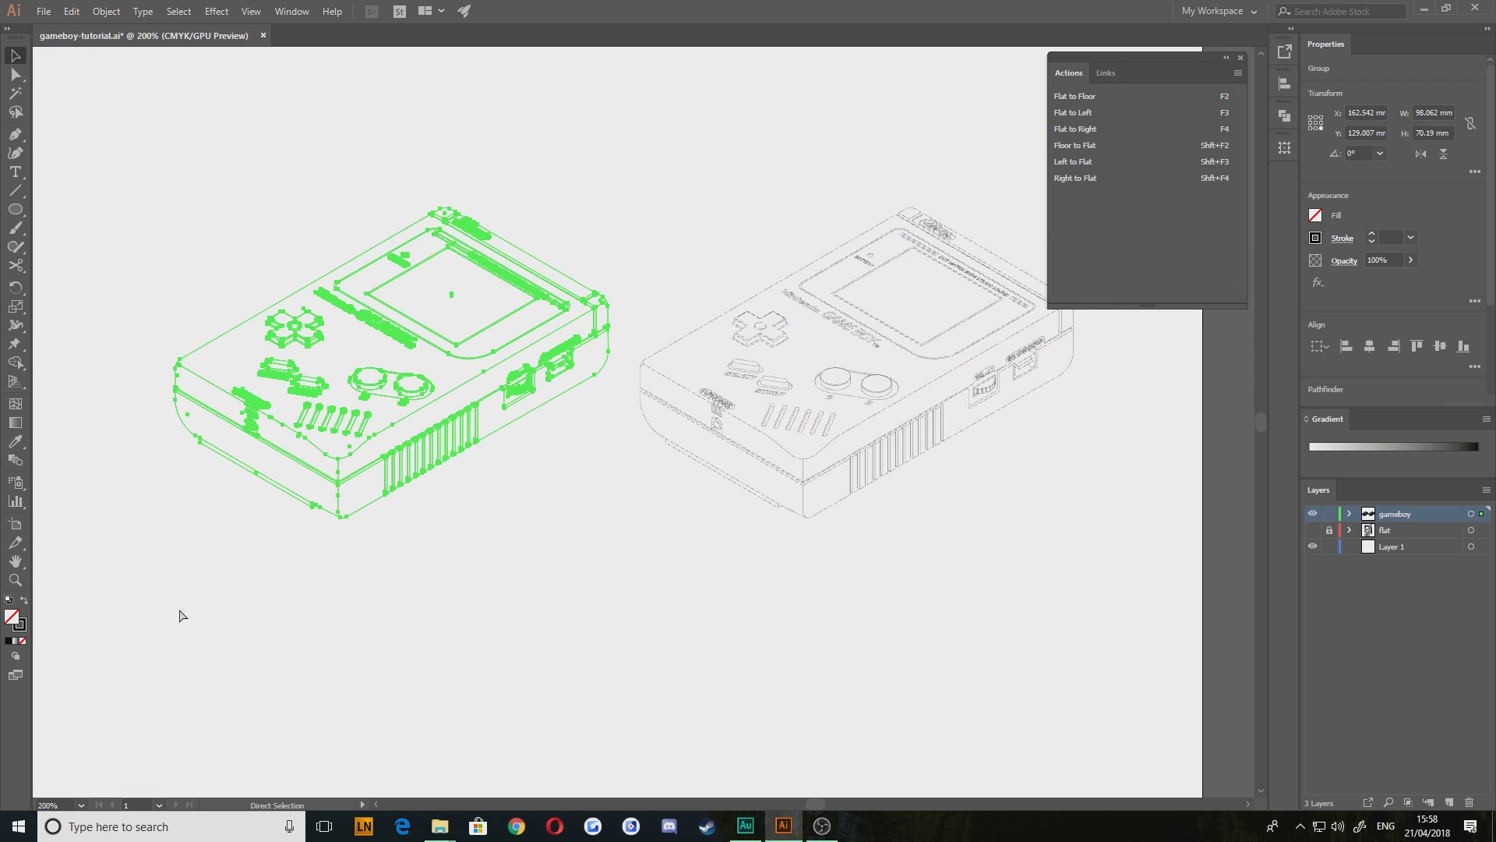
key(v)
click(1114, 539)
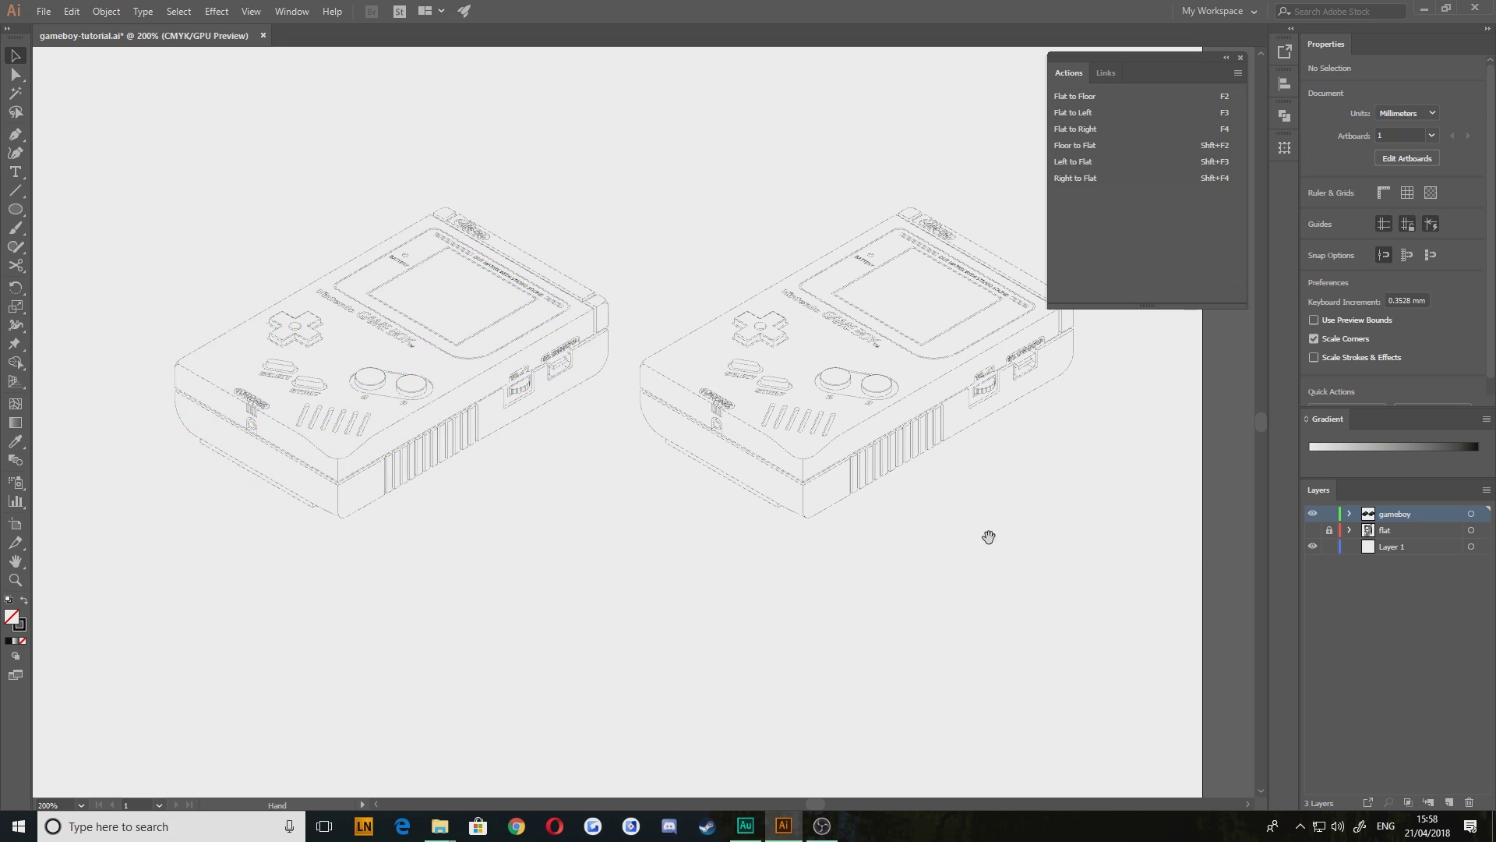
Cut the duplicate Game Boy drawing from the gameboy layer, and lock and hide that layer
drag(988, 534, 959, 584)
drag(1110, 648, 599, 193)
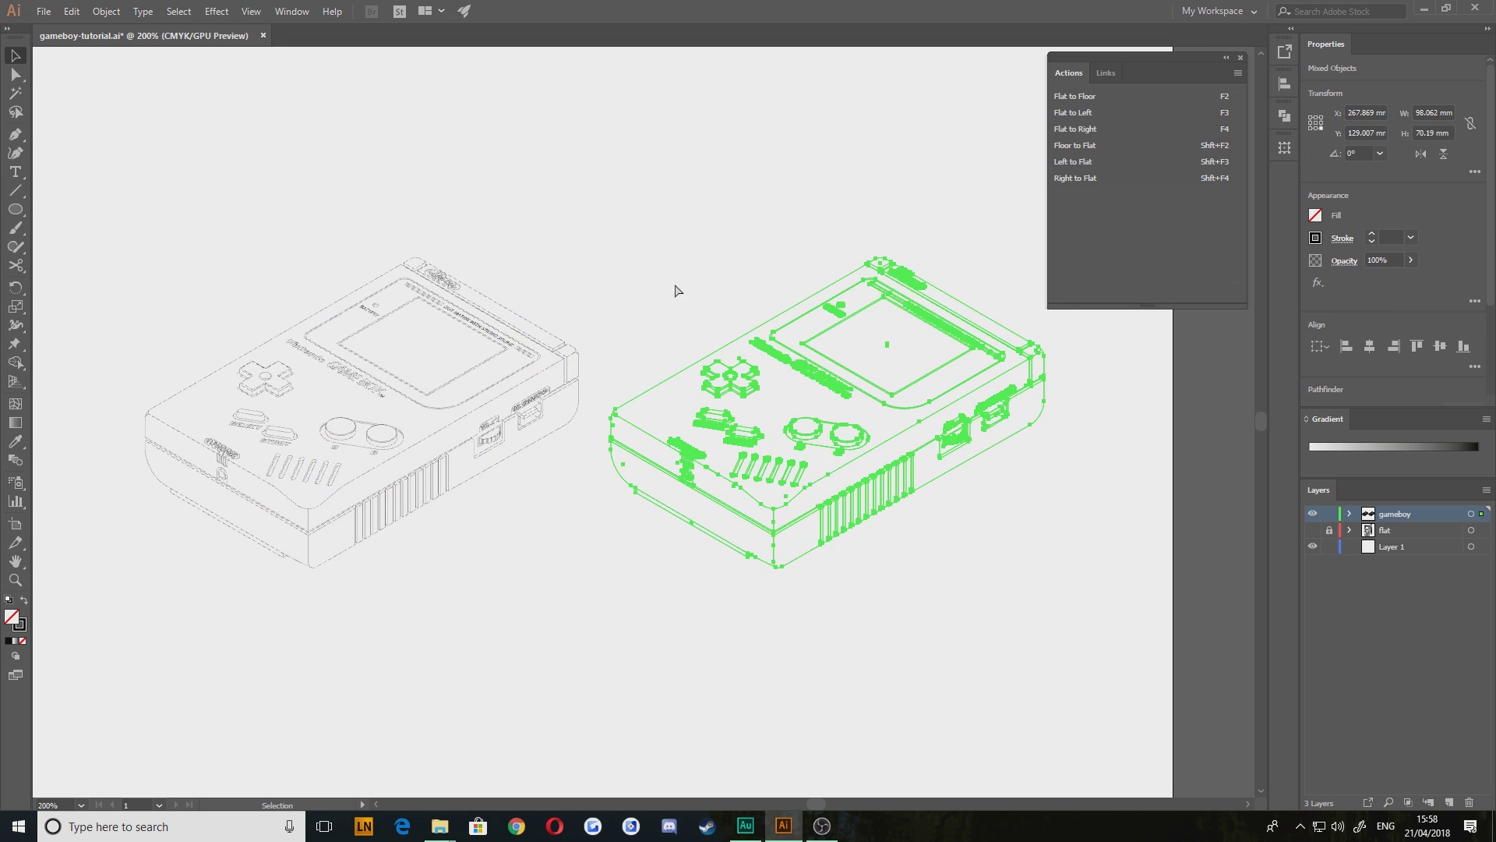
key(Delete)
click(1329, 513)
click(1313, 514)
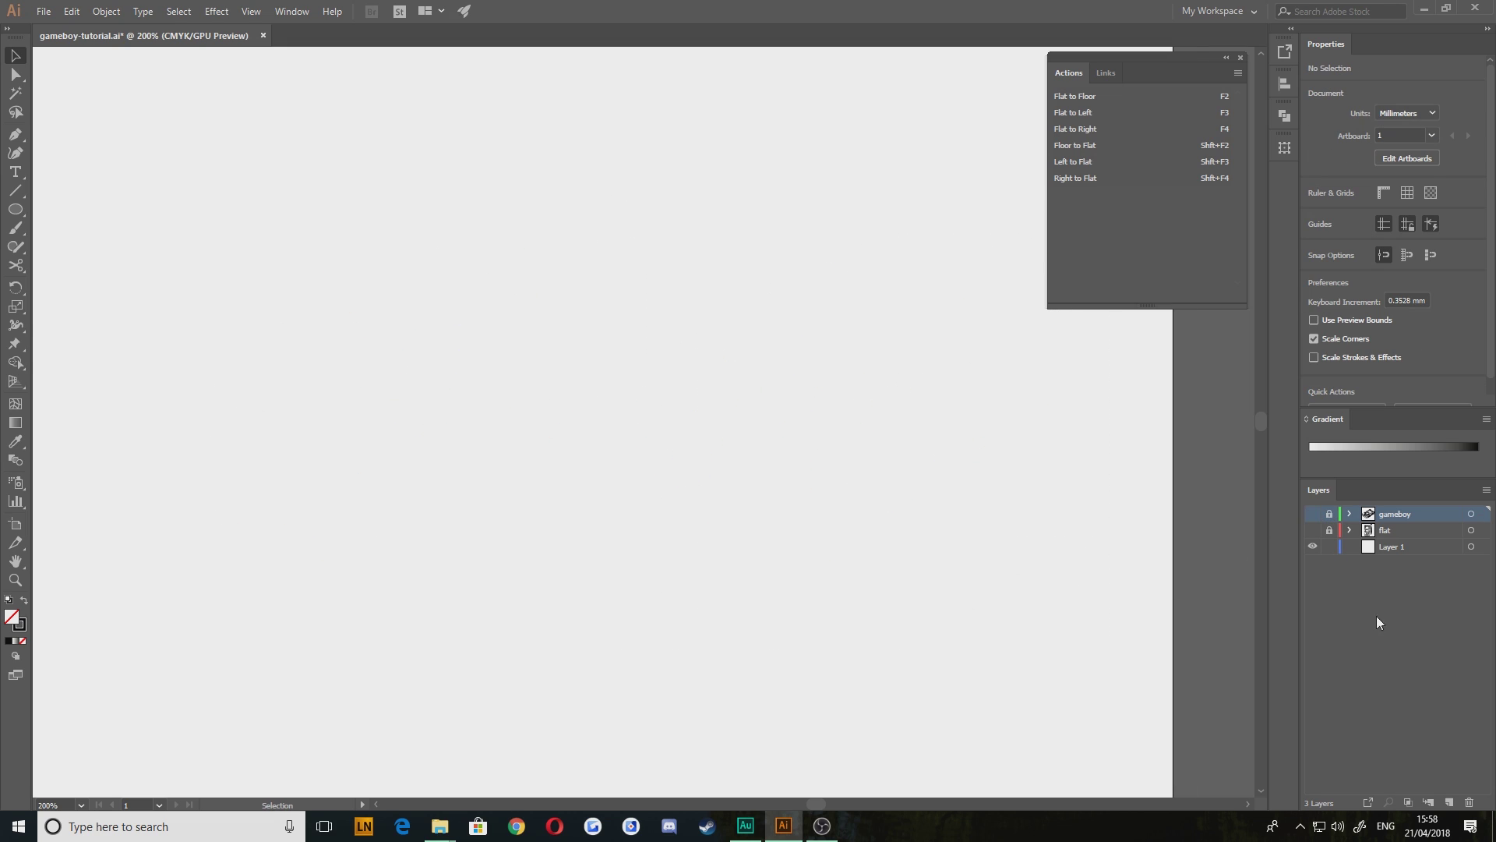
Paste the cut drawing onto a new layer and name that layer shapeBuiltGameboy
click(1450, 802)
key(ctrl+v)
double_click(1388, 513)
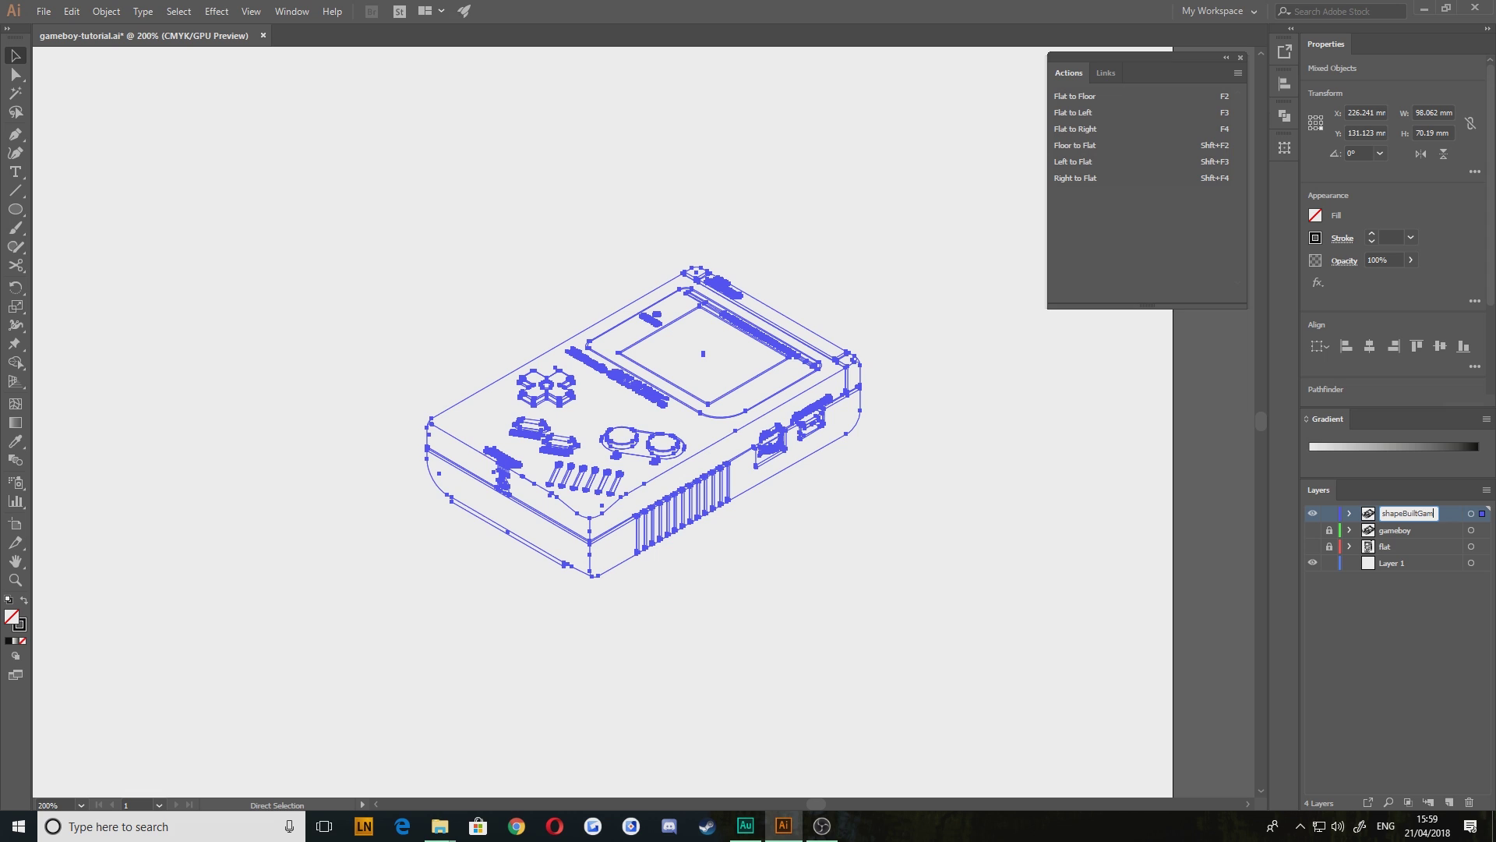
text(shapeBuiltGamebo)
key(Return)
key(v)
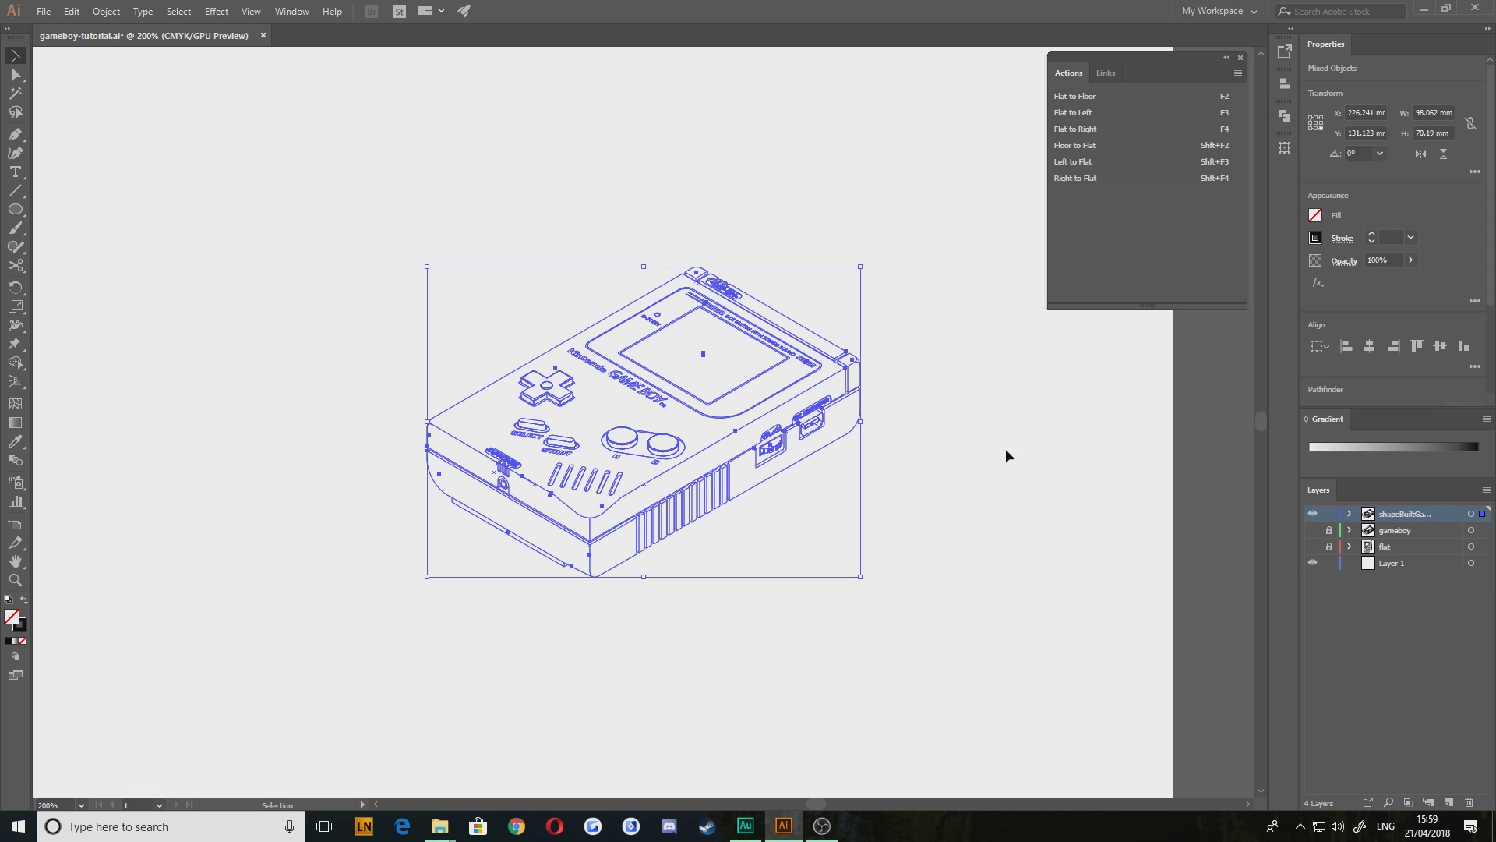
click(995, 500)
Switch the display to outline view, focused on the rounded case corner beyond the EXT. CONNECTOR port
scroll(602, 431, up, 2)
drag(704, 457, 554, 456)
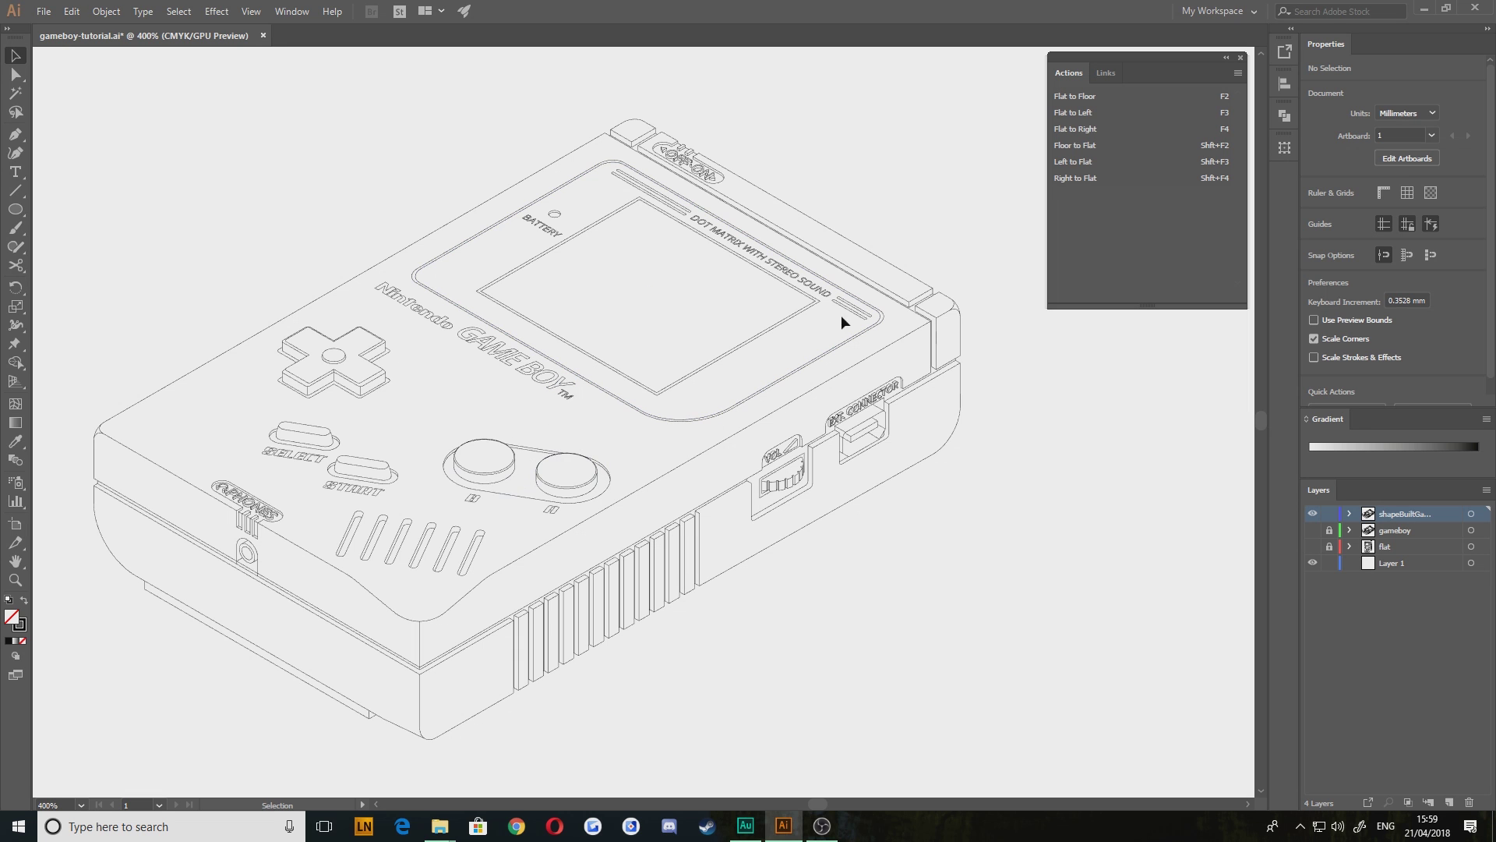
scroll(933, 378, up, 6)
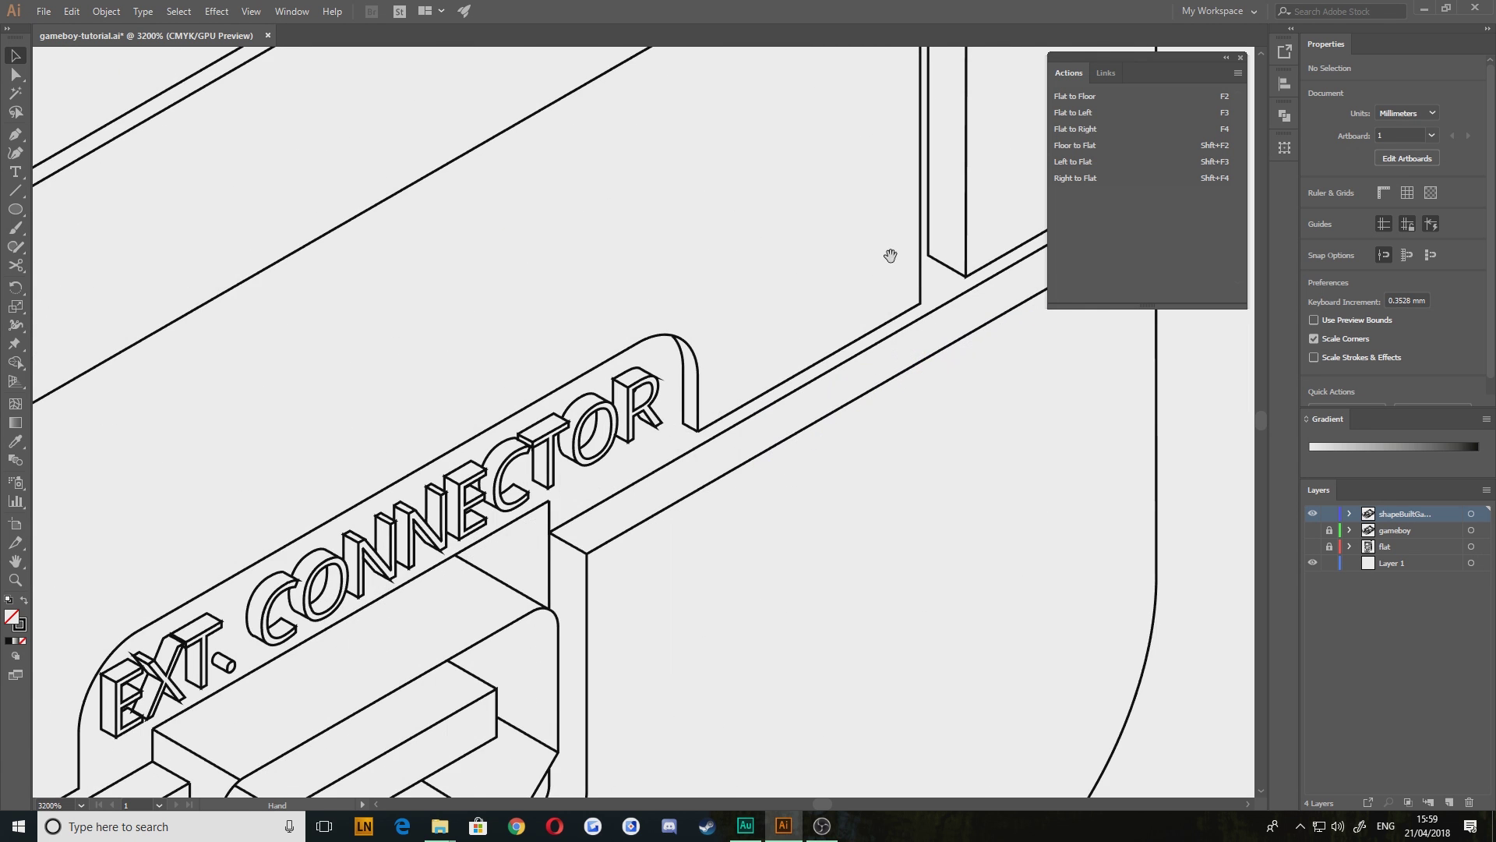
drag(889, 254, 577, 644)
scroll(649, 522, up, 3)
scroll(558, 600, up, 2)
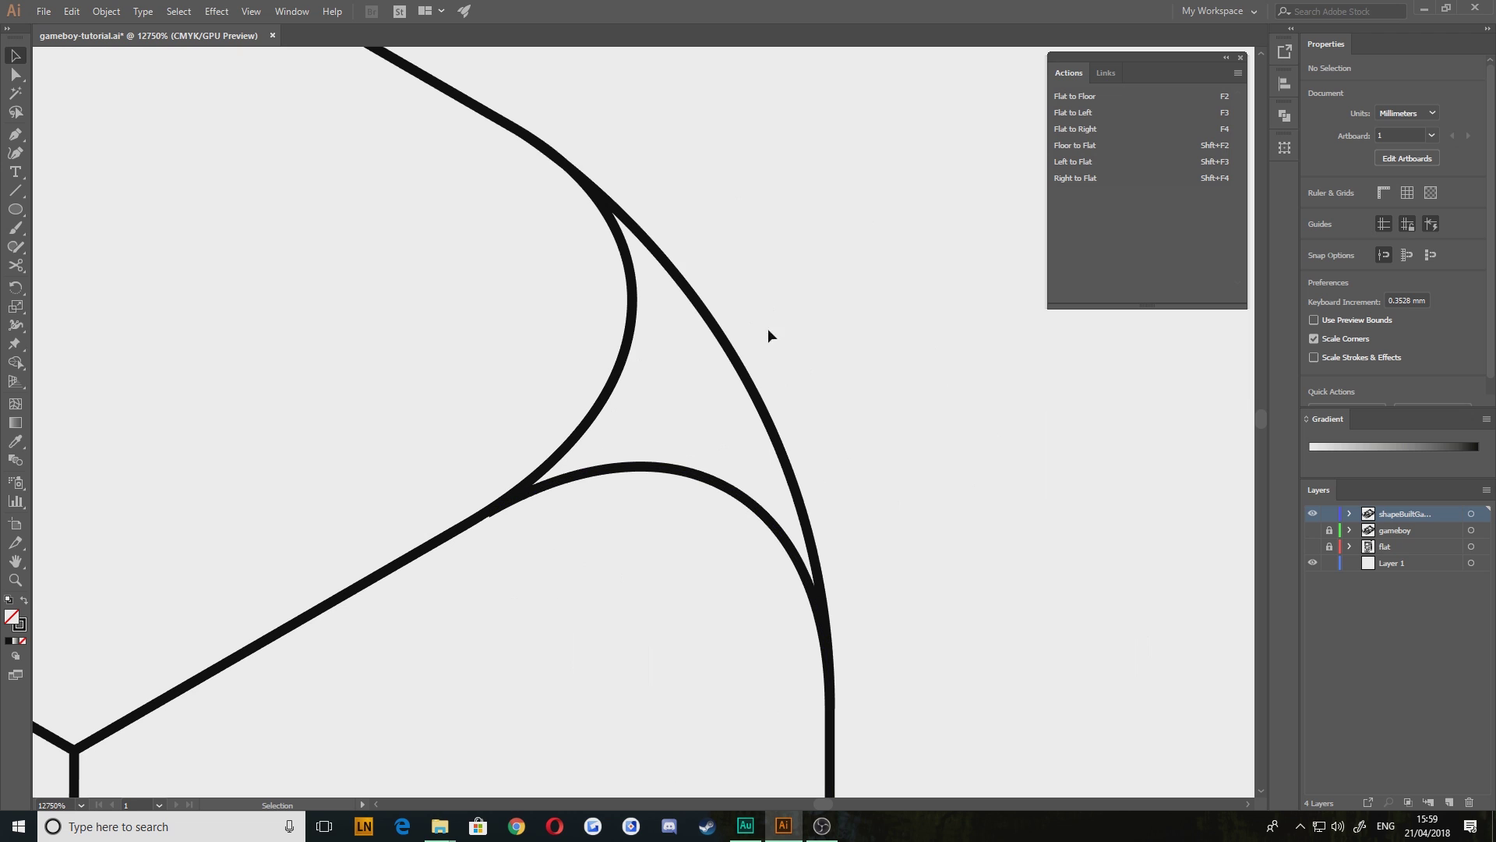
right_click(883, 206)
click(924, 389)
Examine how the curved edges meet at the rounded case corner, and review the whole line drawing
scroll(545, 585, up, 4)
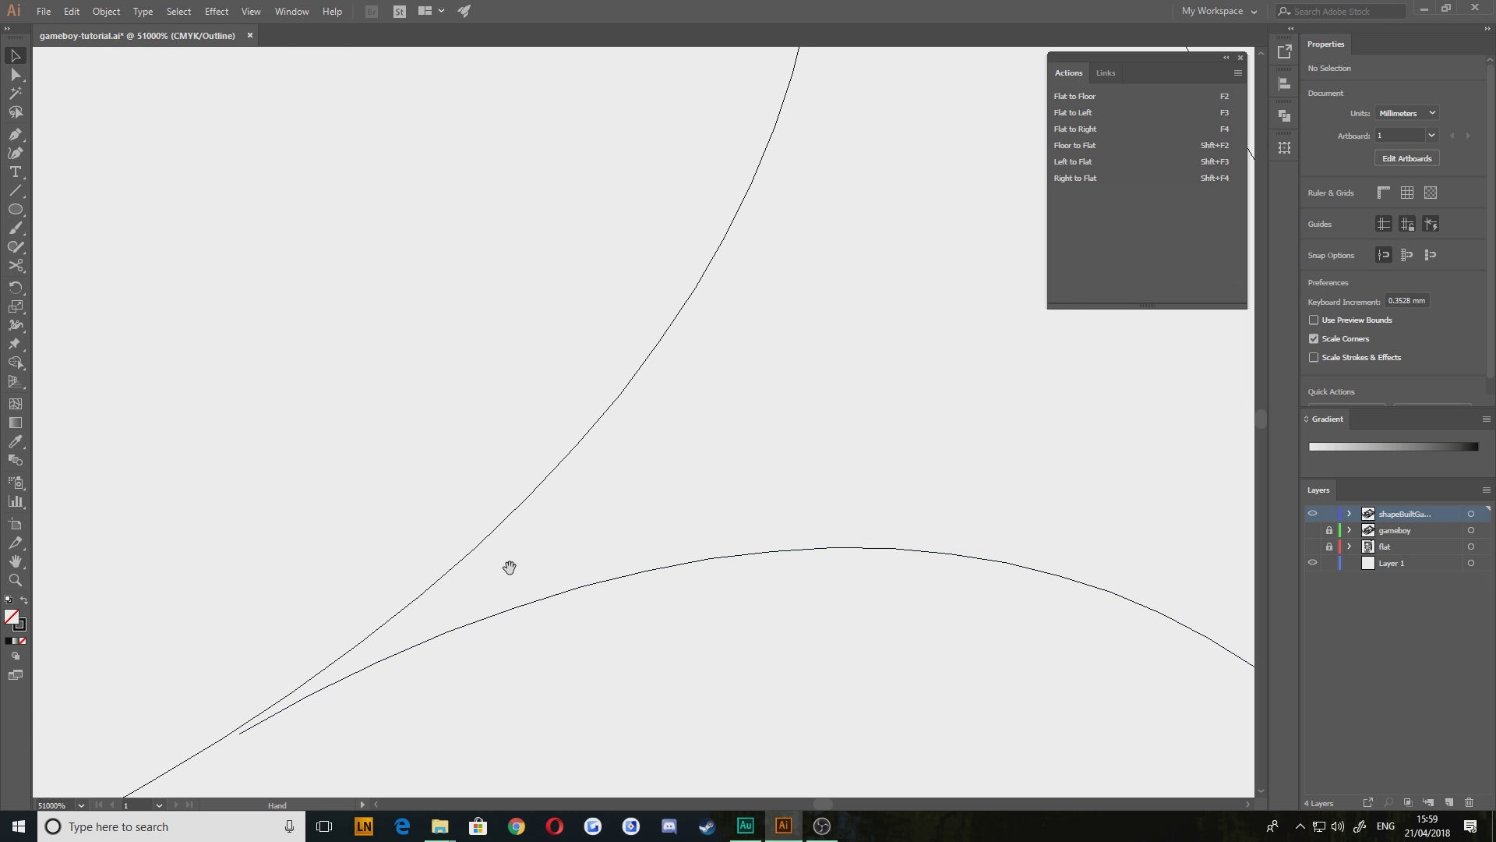
scroll(563, 508, down, 1)
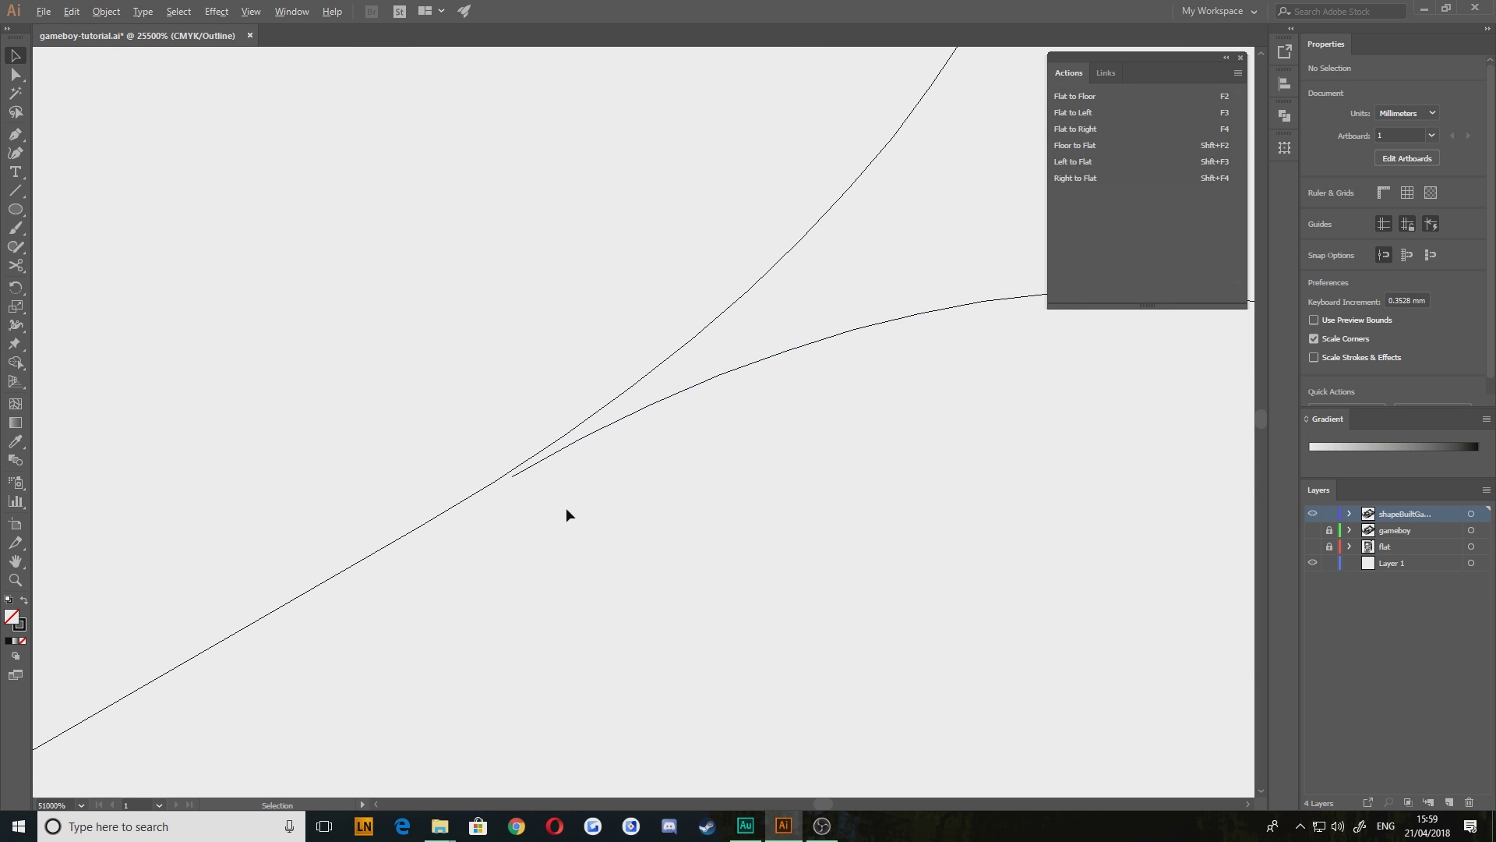
scroll(567, 511, down, 3)
drag(479, 664, 582, 543)
scroll(537, 592, down, 5)
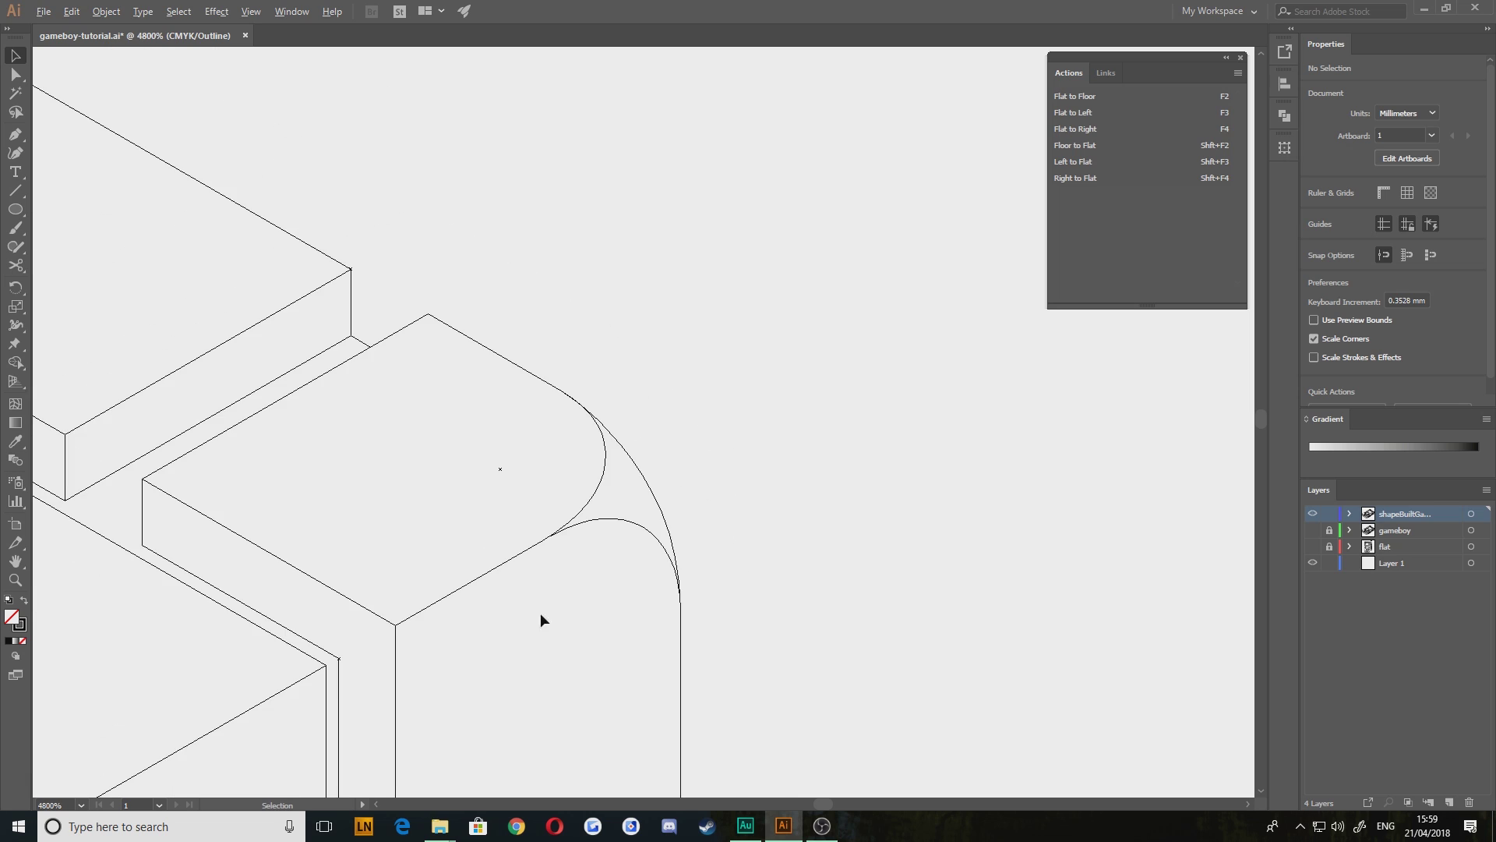
scroll(770, 549, down, 4)
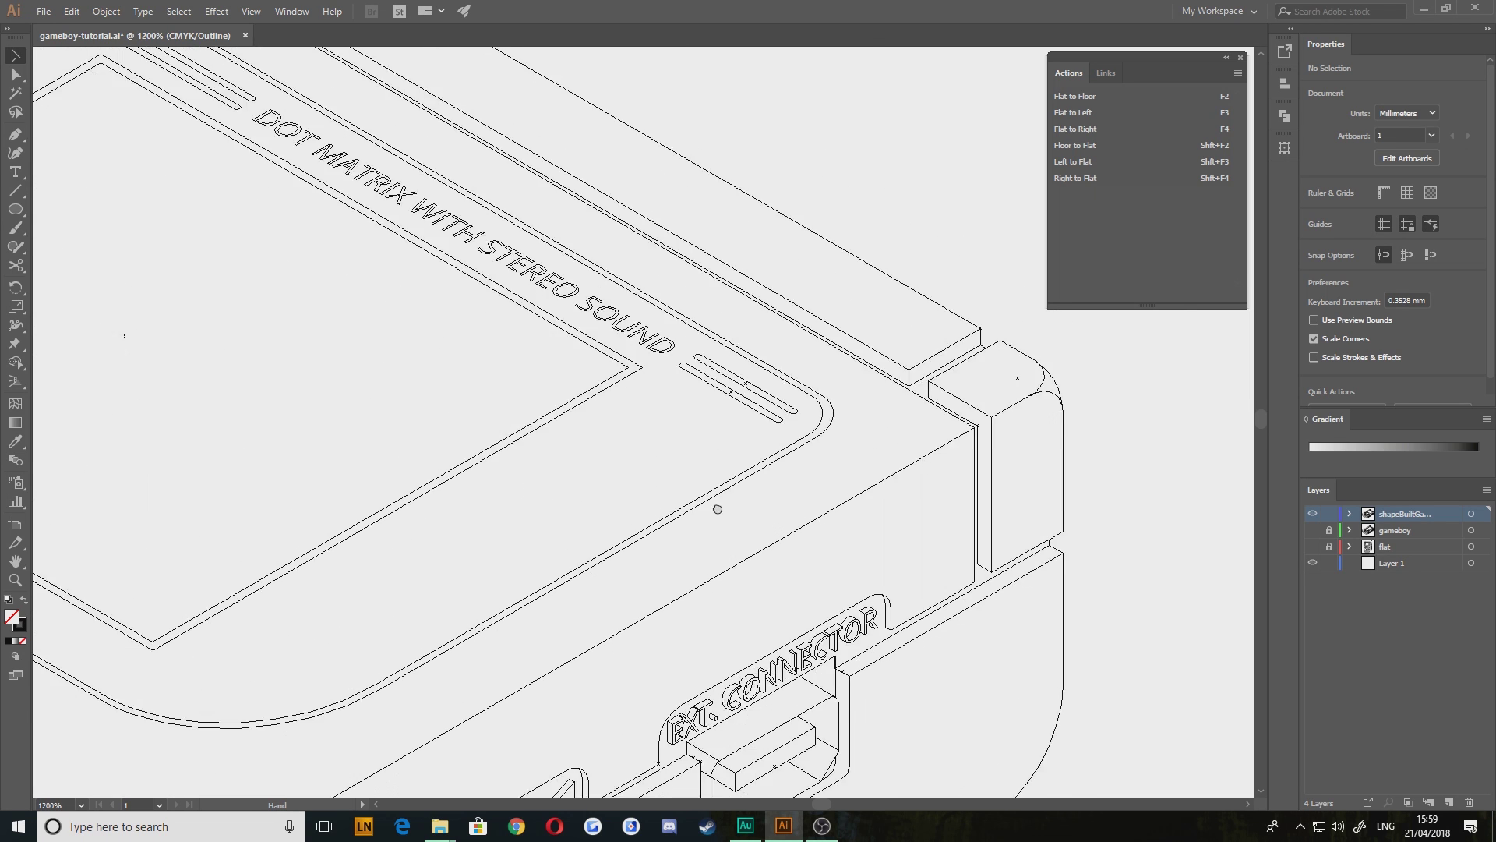
drag(588, 517, 456, 508)
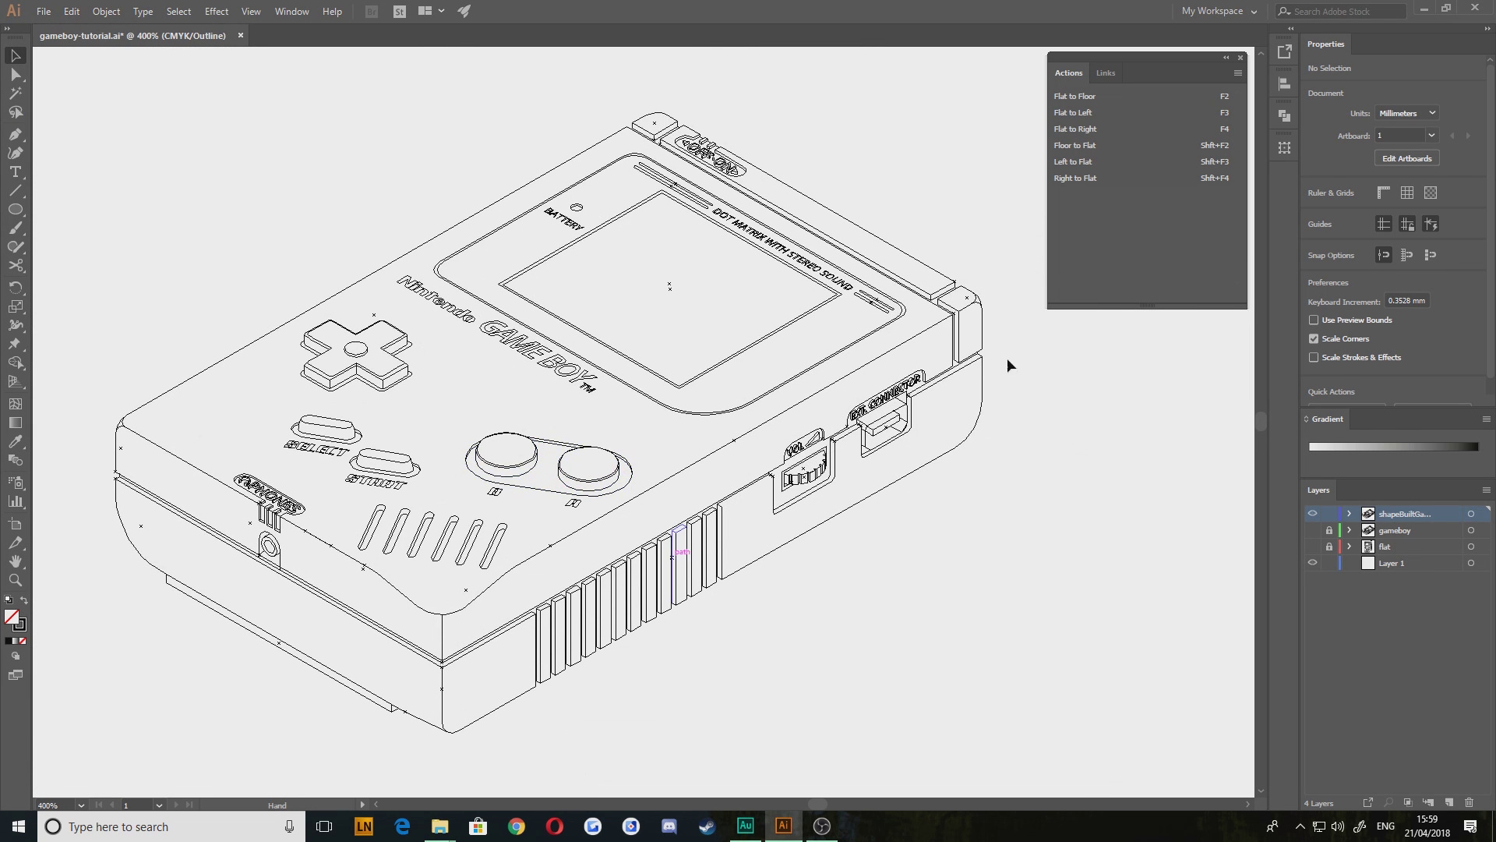
Select the whole Game Boy line drawing and activate Shape Builder on the end face below the seam
click(15, 363)
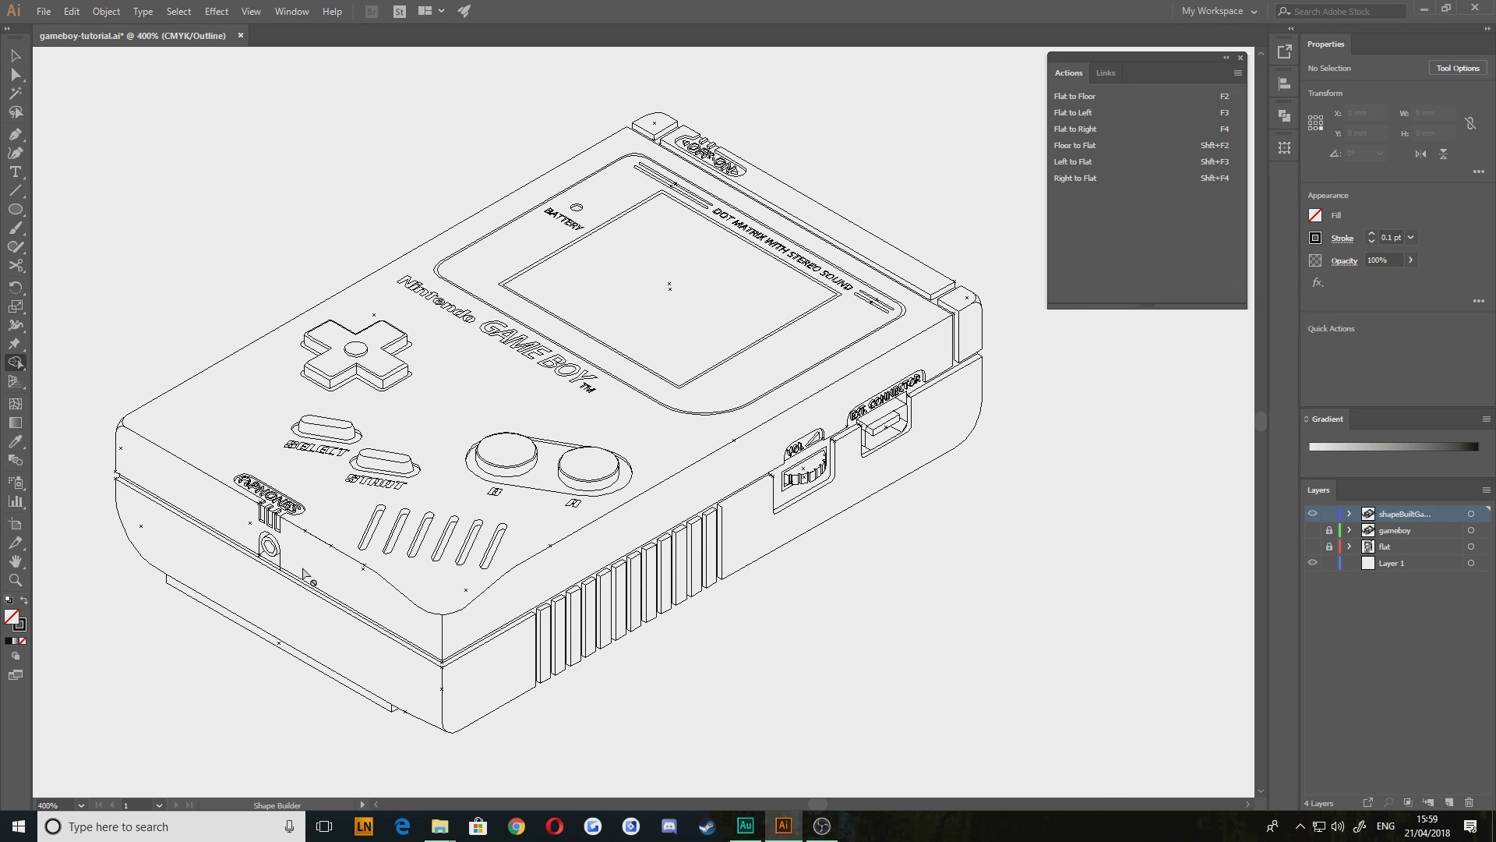
key(v)
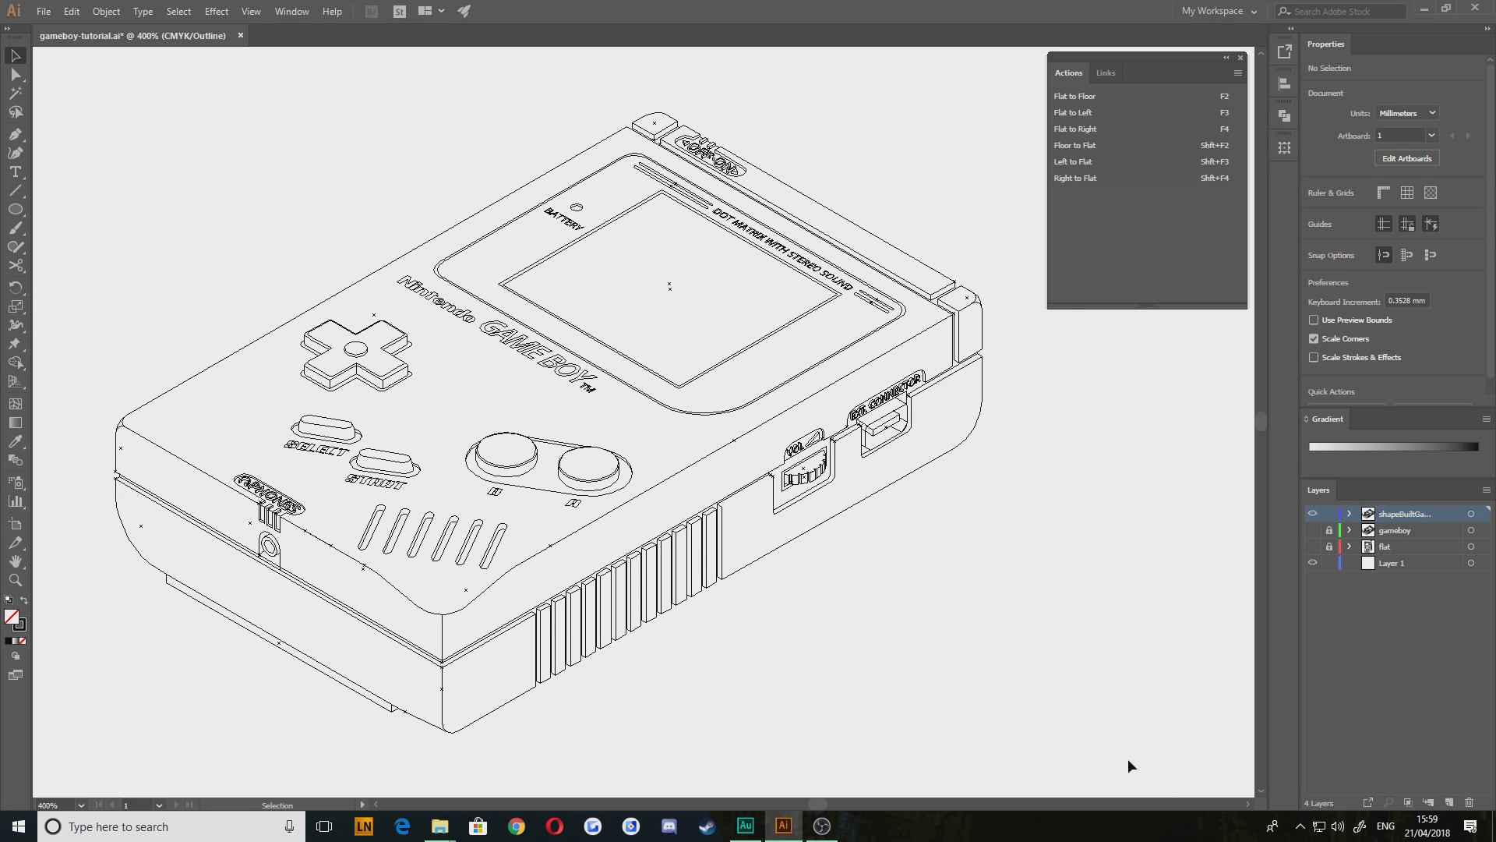
drag(108, 124, 67, 85)
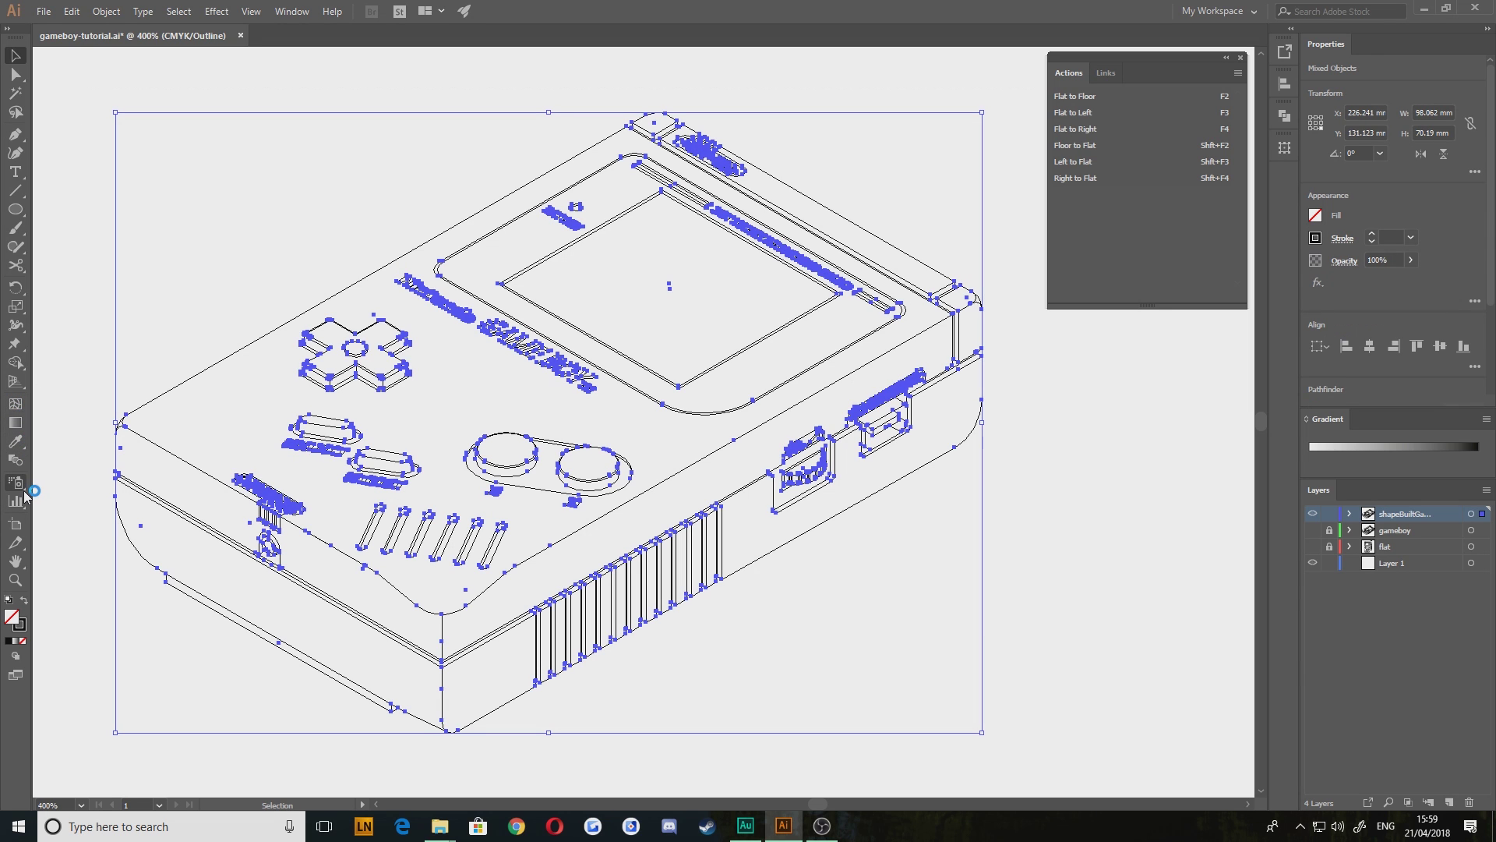
click(15, 362)
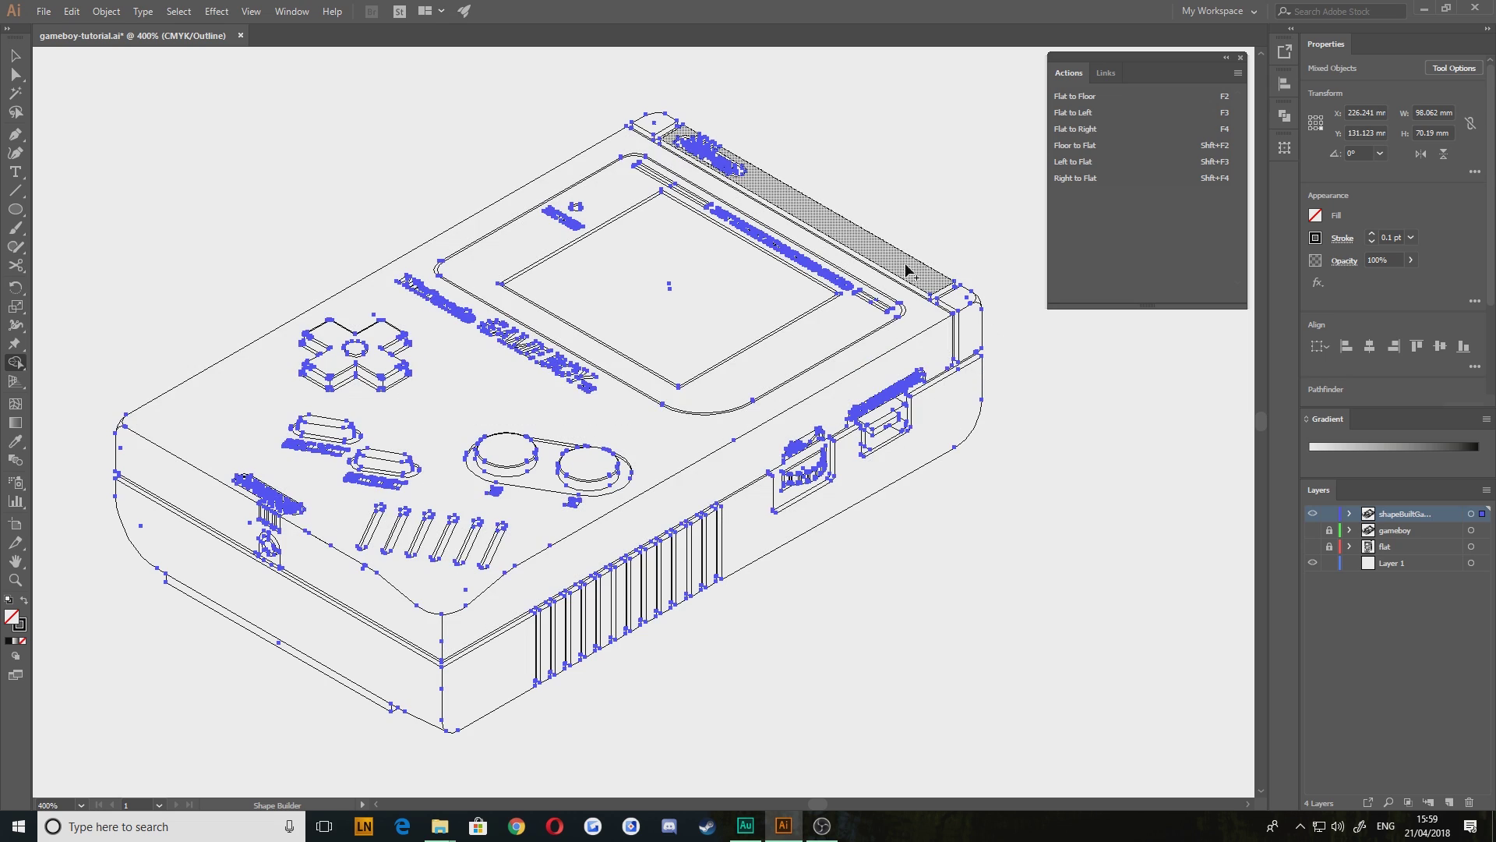
scroll(301, 671, up, 3)
drag(251, 539, 547, 353)
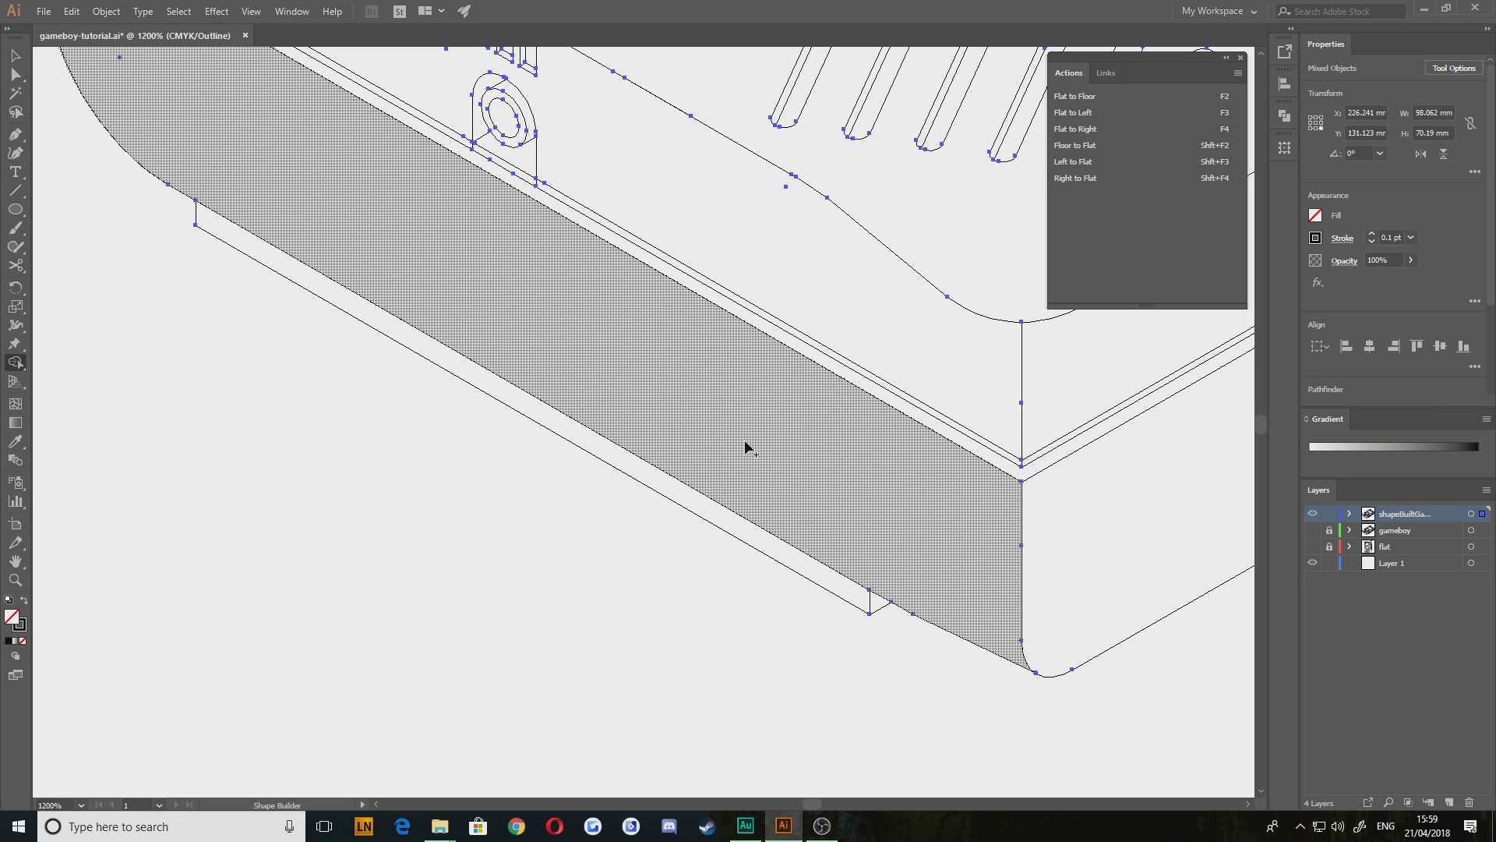
drag(456, 293, 575, 440)
scroll(582, 442, down, 1)
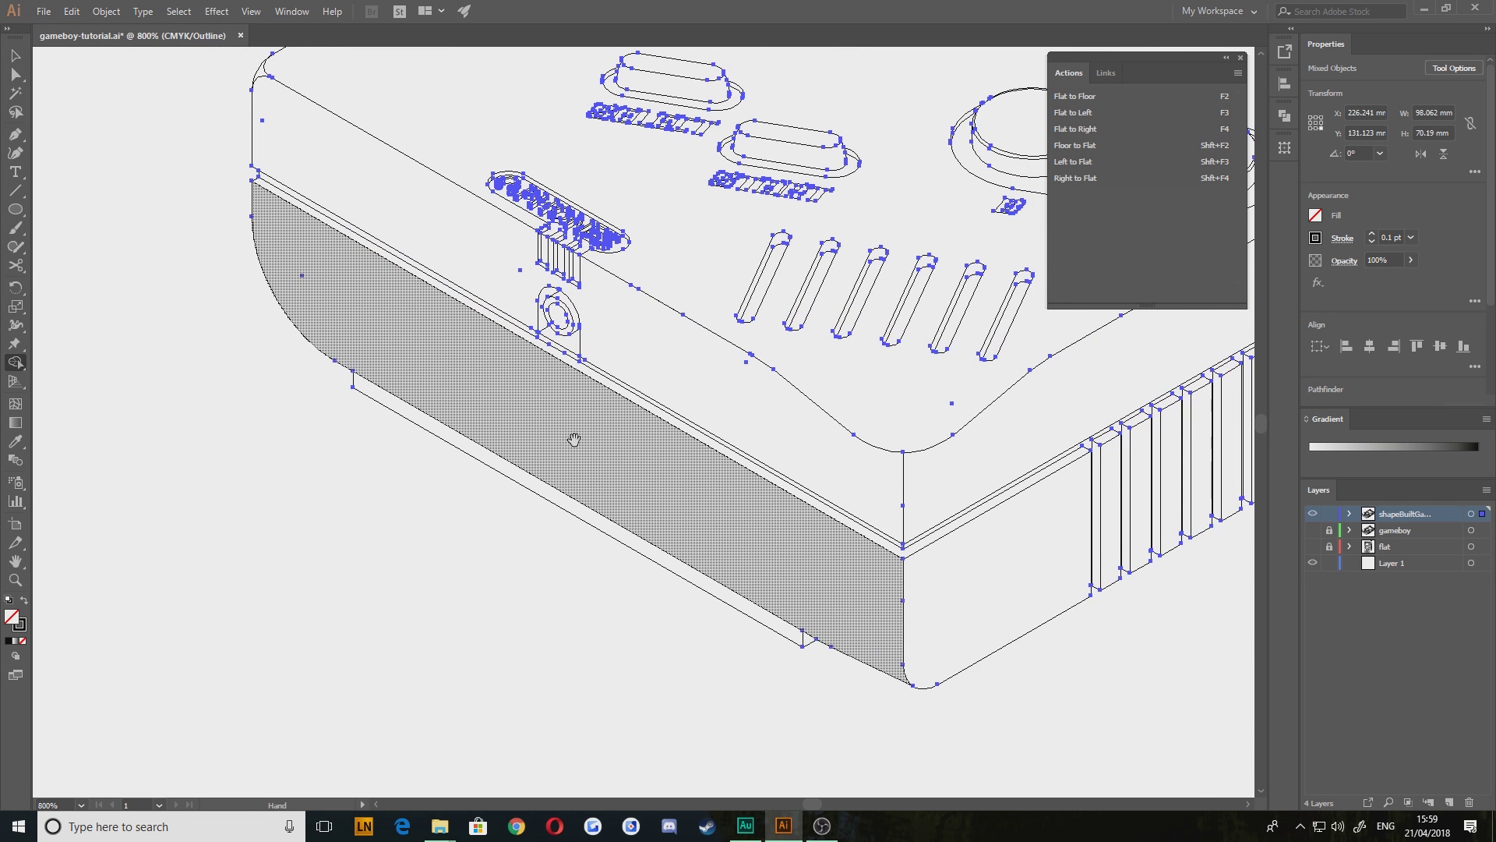
Build the seam strip and the upper end face around the headphone jack as closed shapes
scroll(684, 502, up, 1)
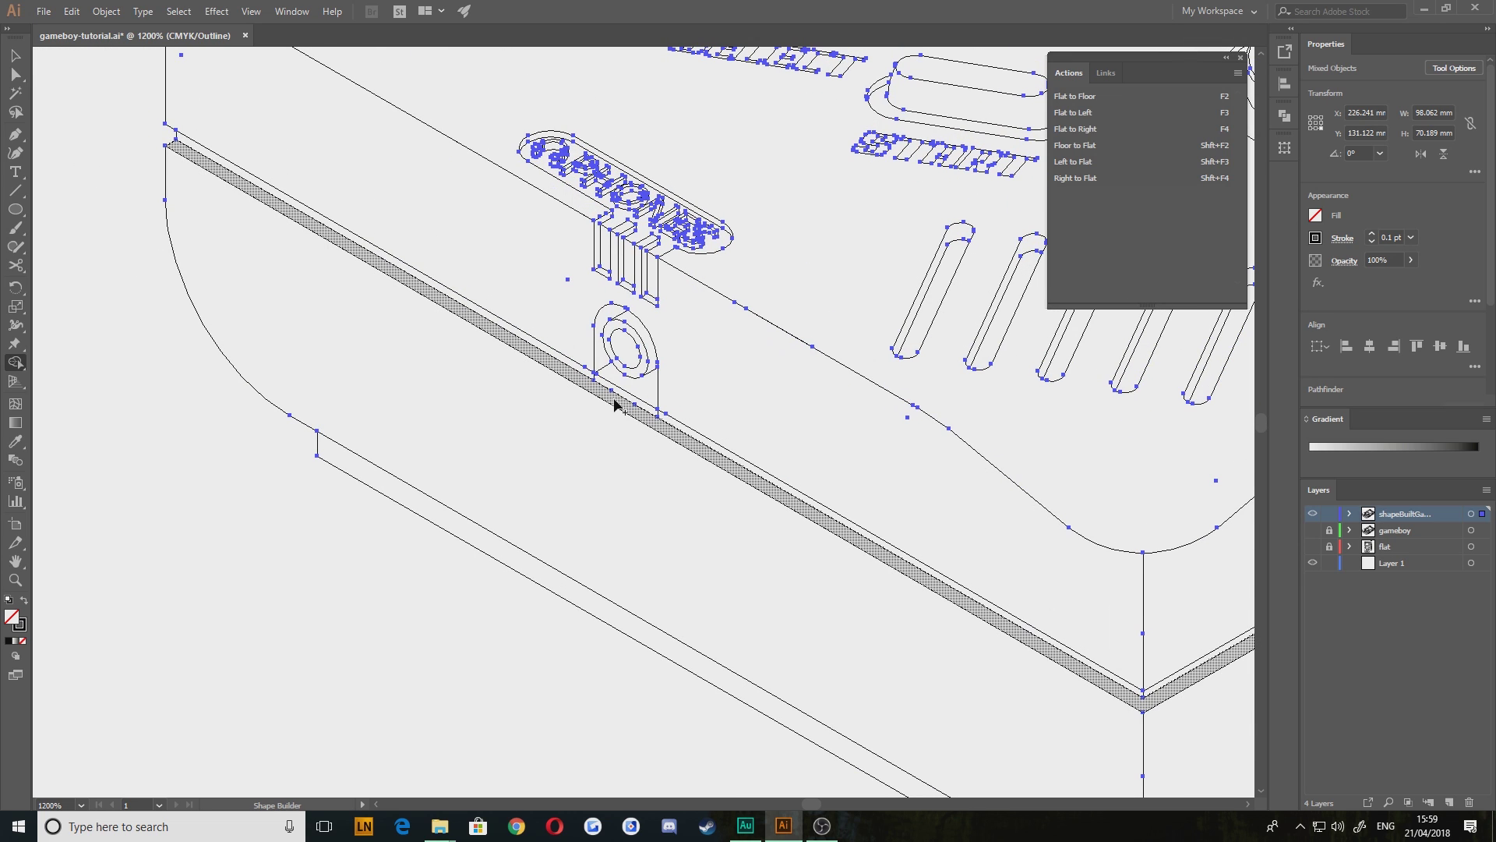
click(617, 402)
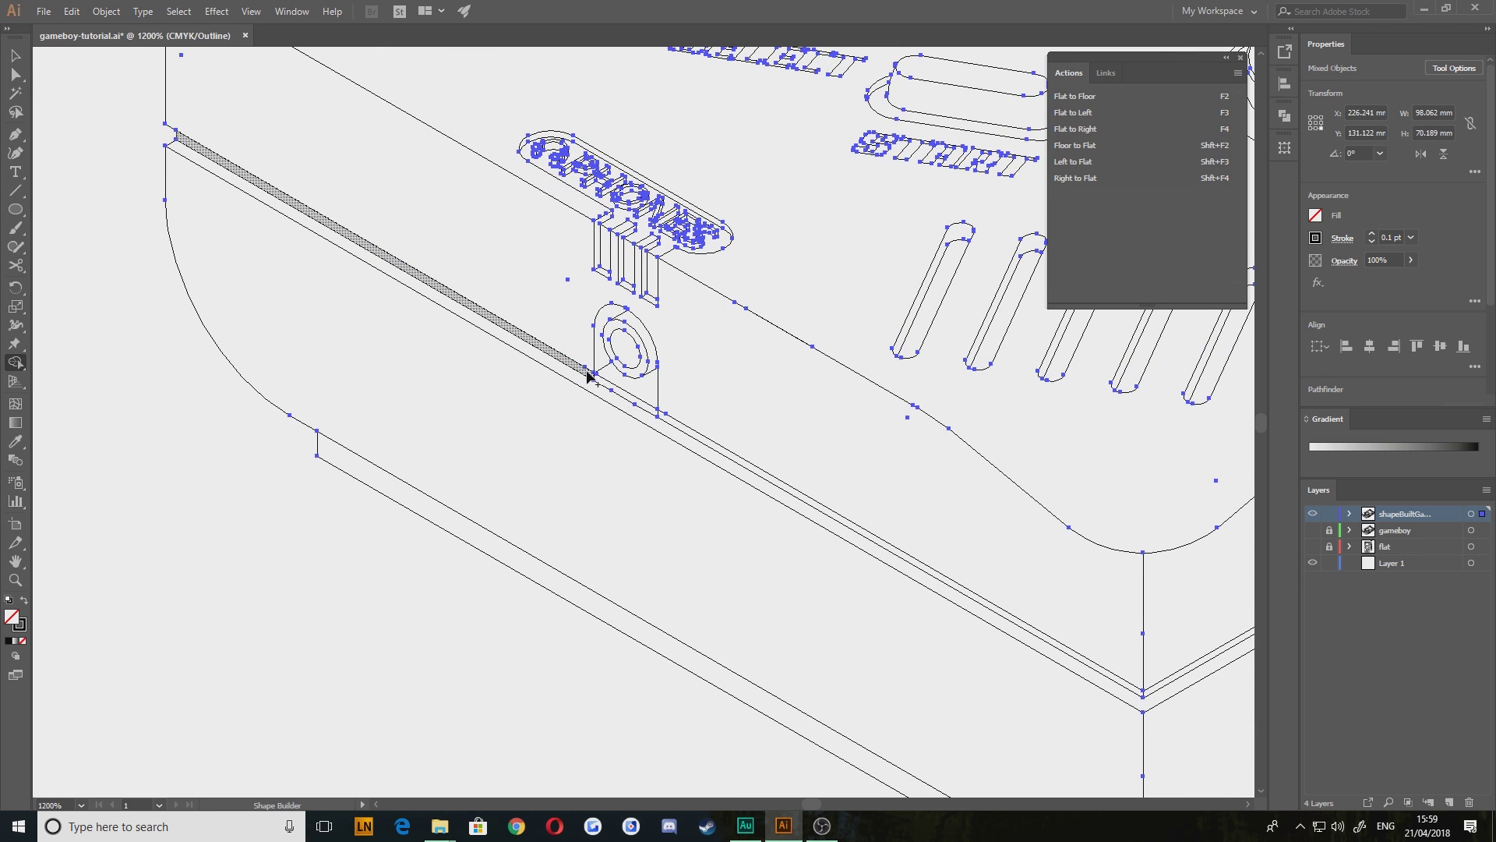
click(673, 371)
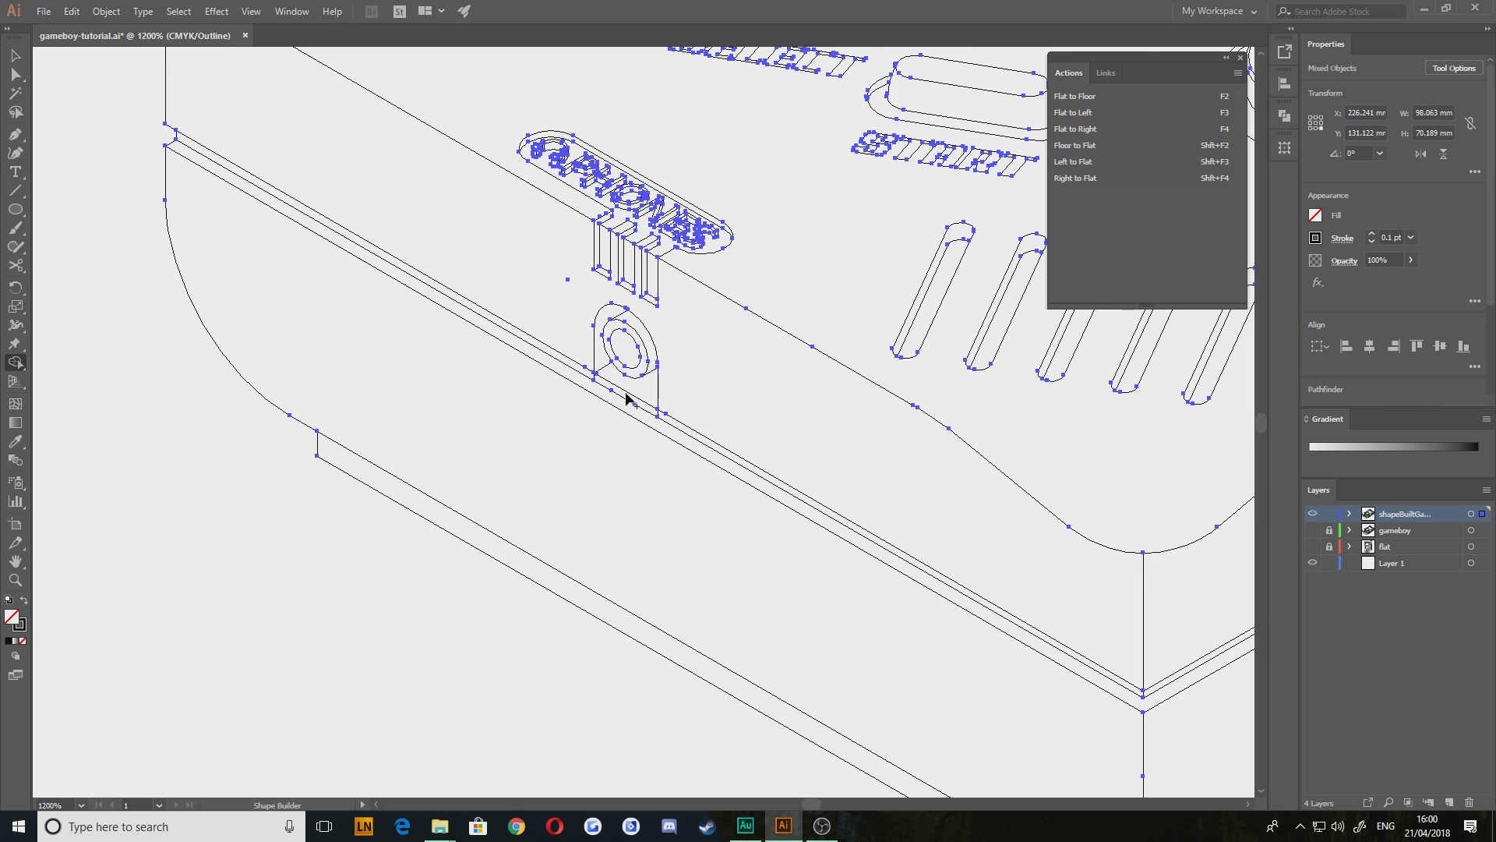
Extend the outer ends of the jack's upper and lower-right slanted lines past its arched outline, and reselect the drawing for Shape Builder
scroll(613, 379, up, 3)
scroll(613, 463, up, 2)
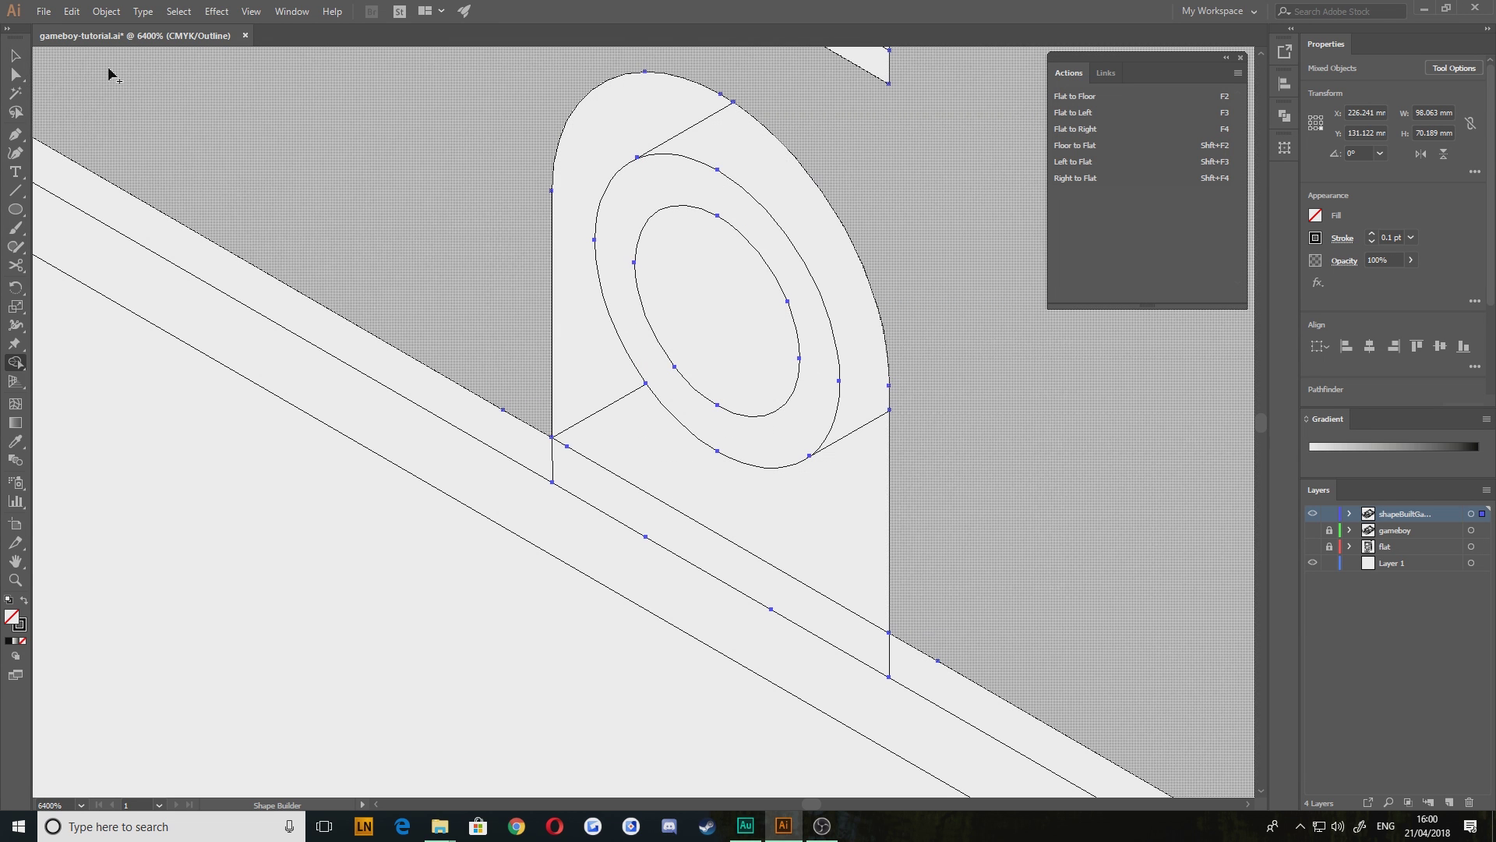
click(15, 75)
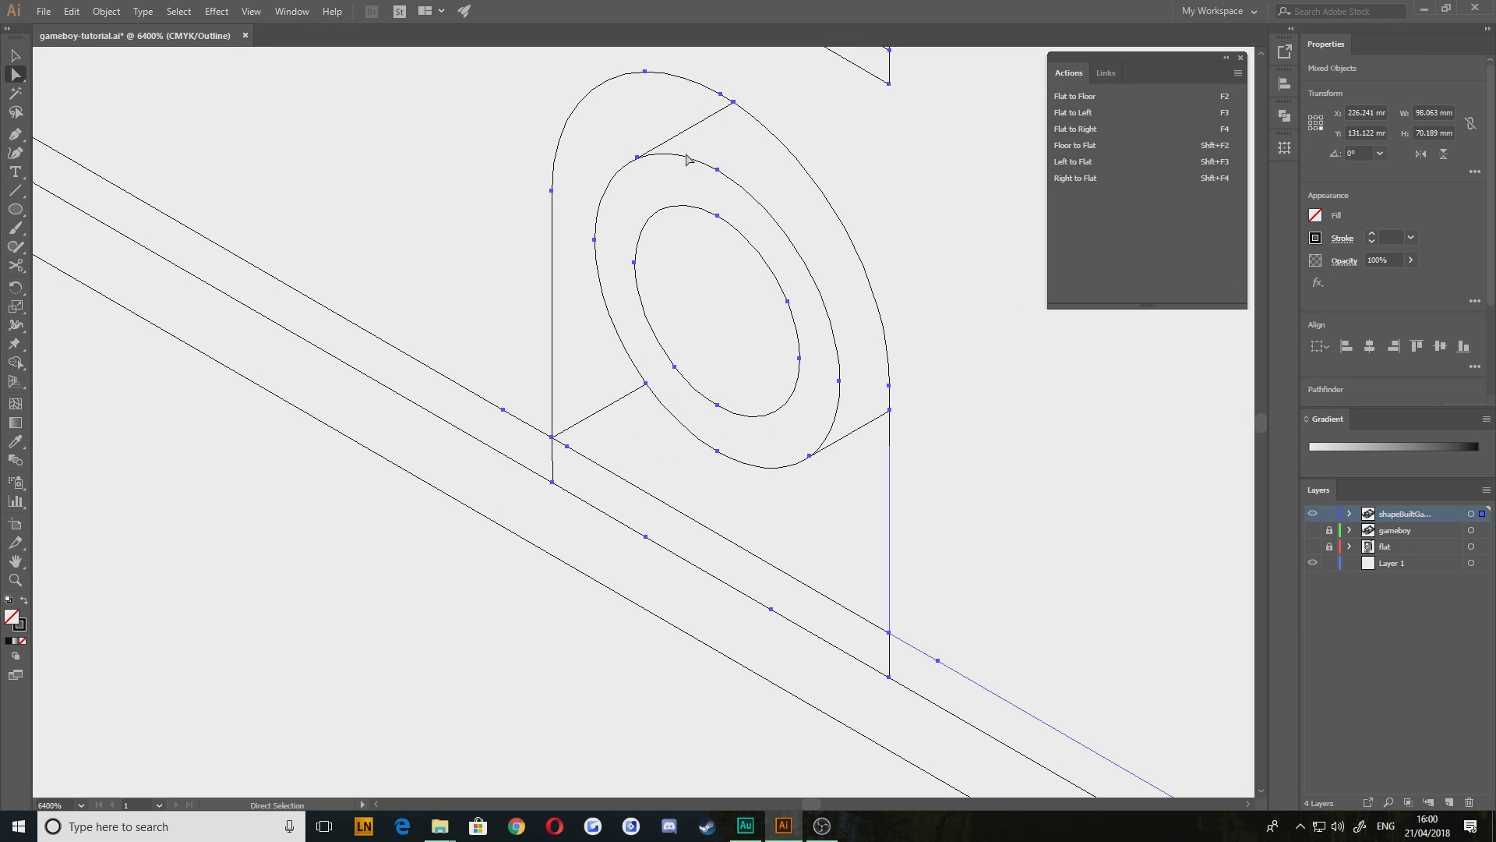
click(657, 107)
click(702, 120)
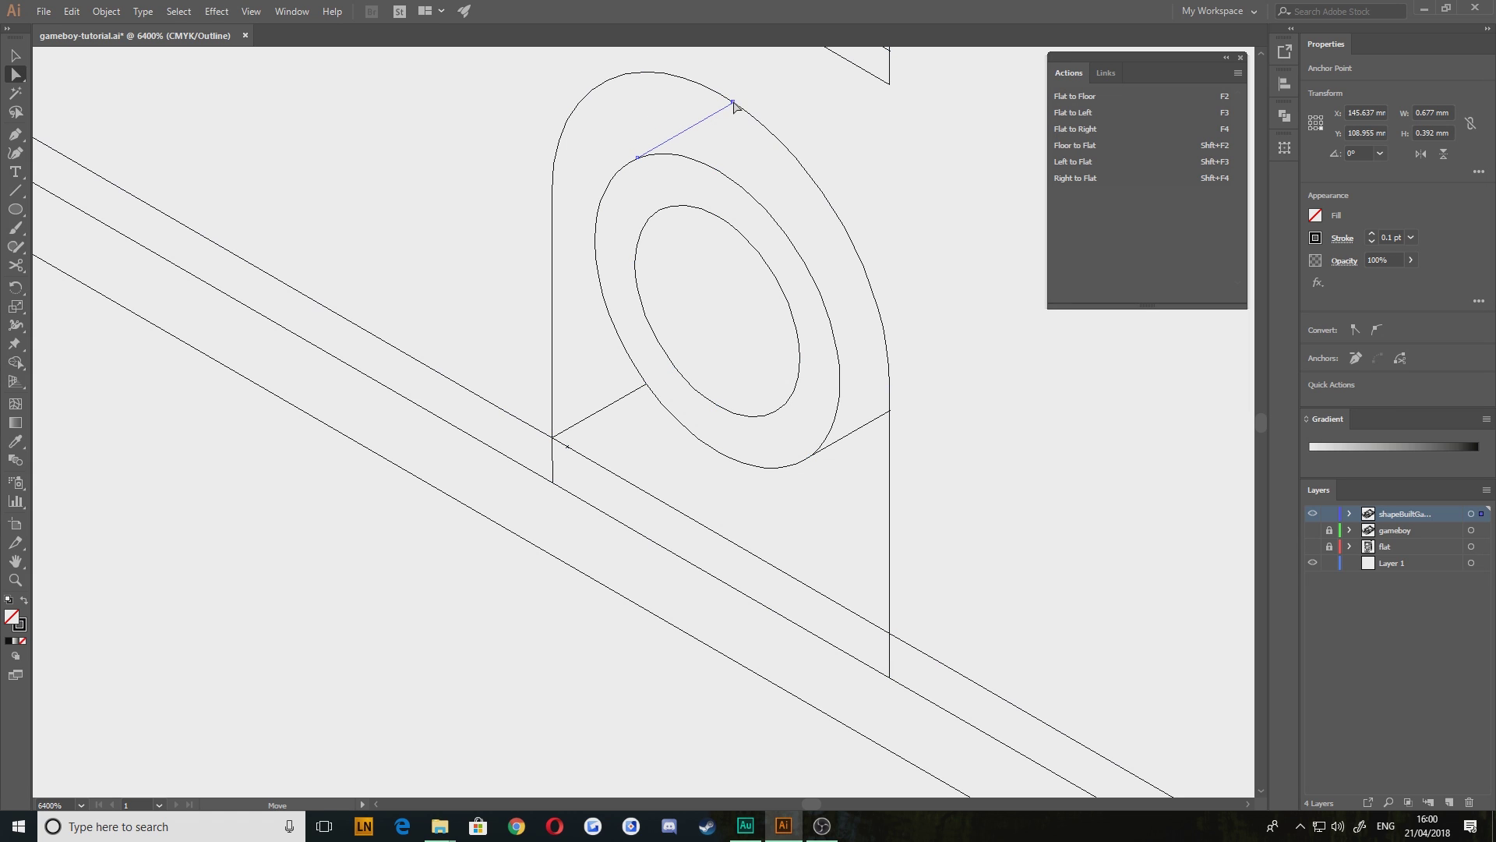
drag(733, 104, 759, 89)
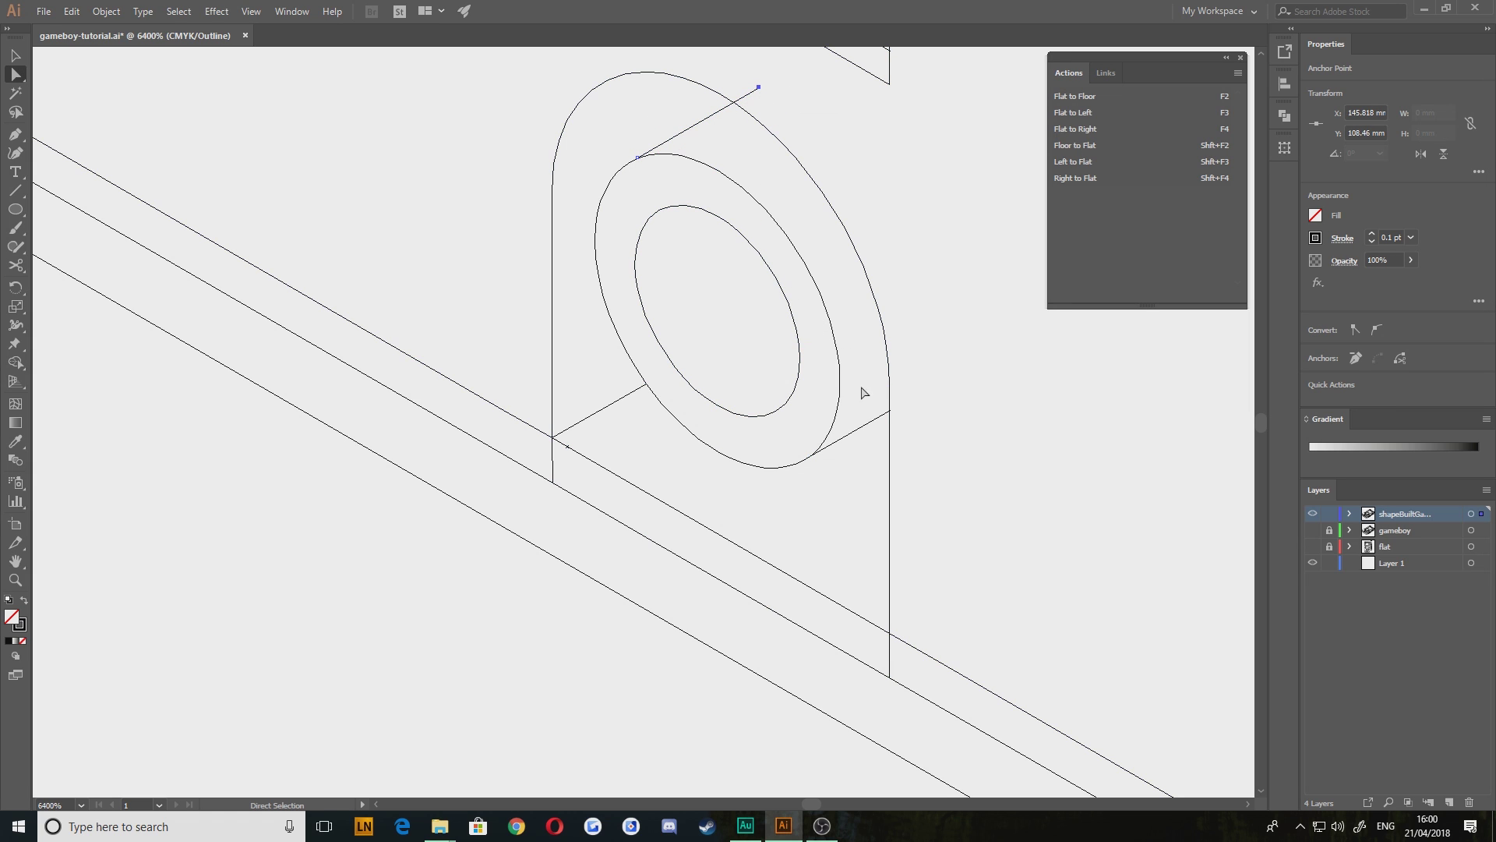
drag(877, 420, 923, 391)
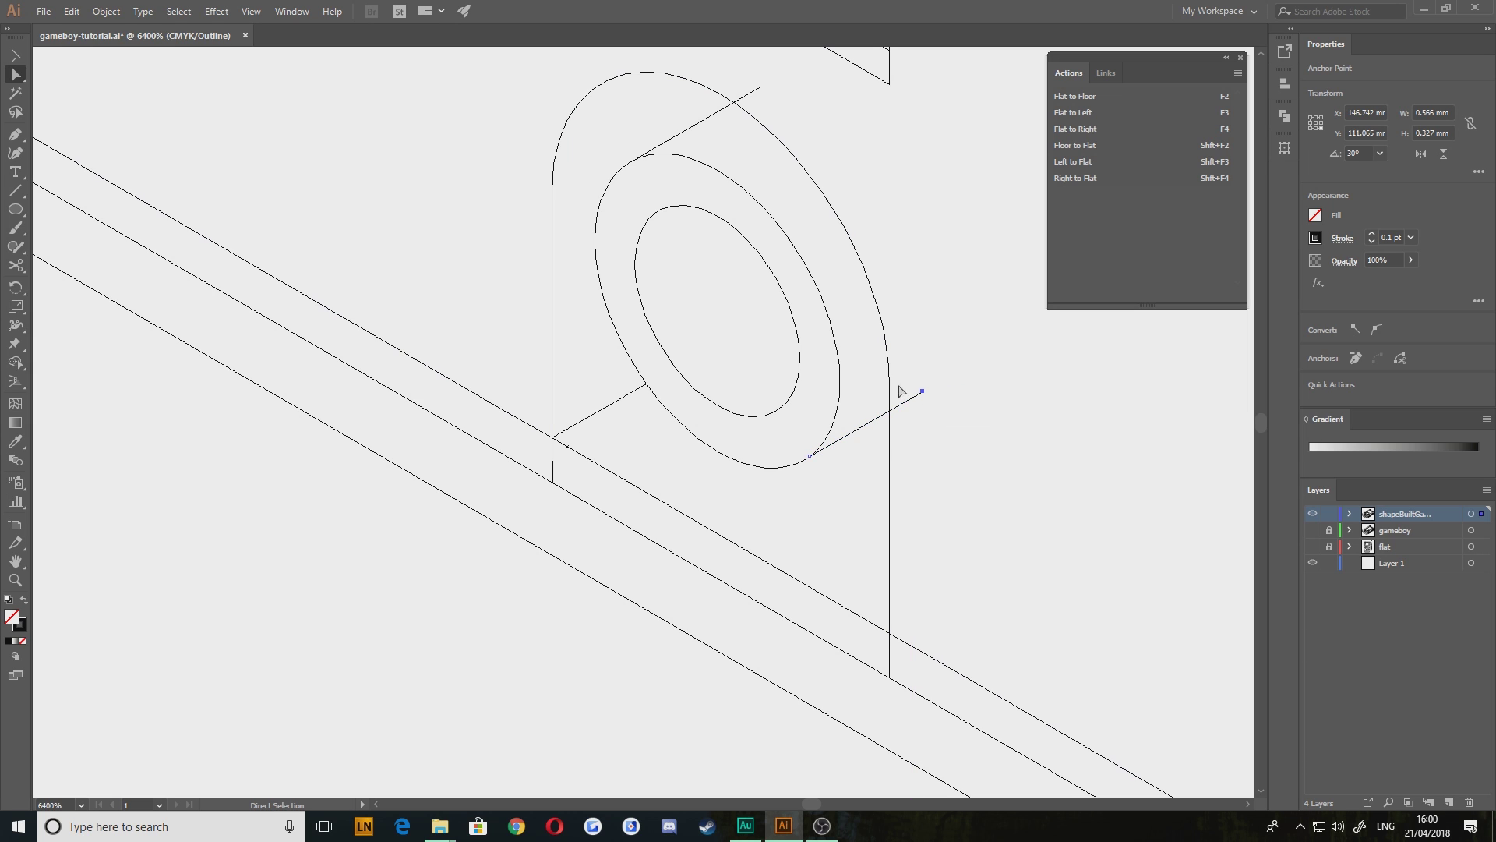
drag(485, 86, 996, 478)
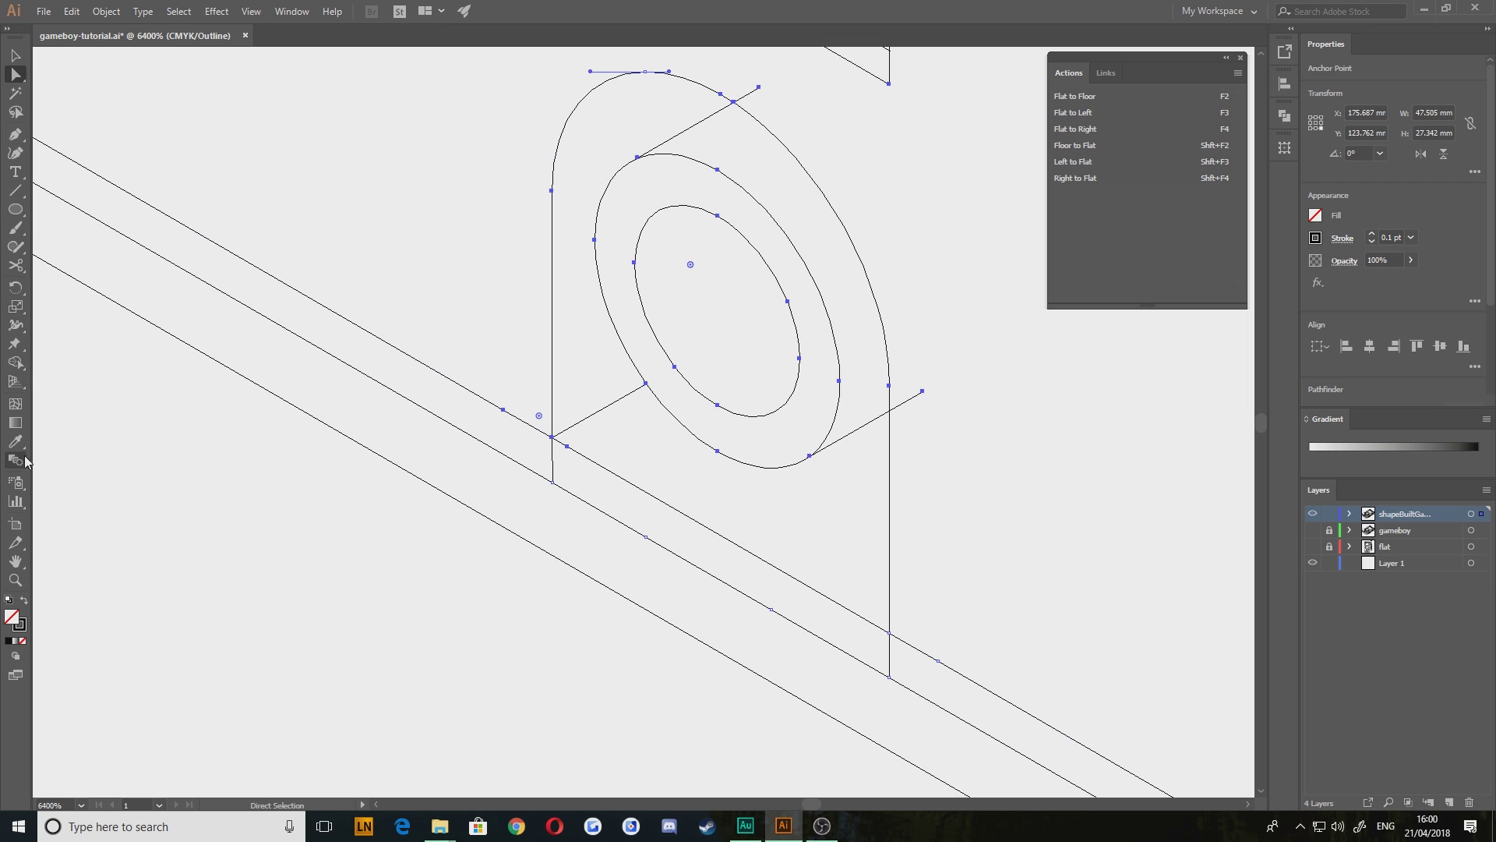
click(15, 363)
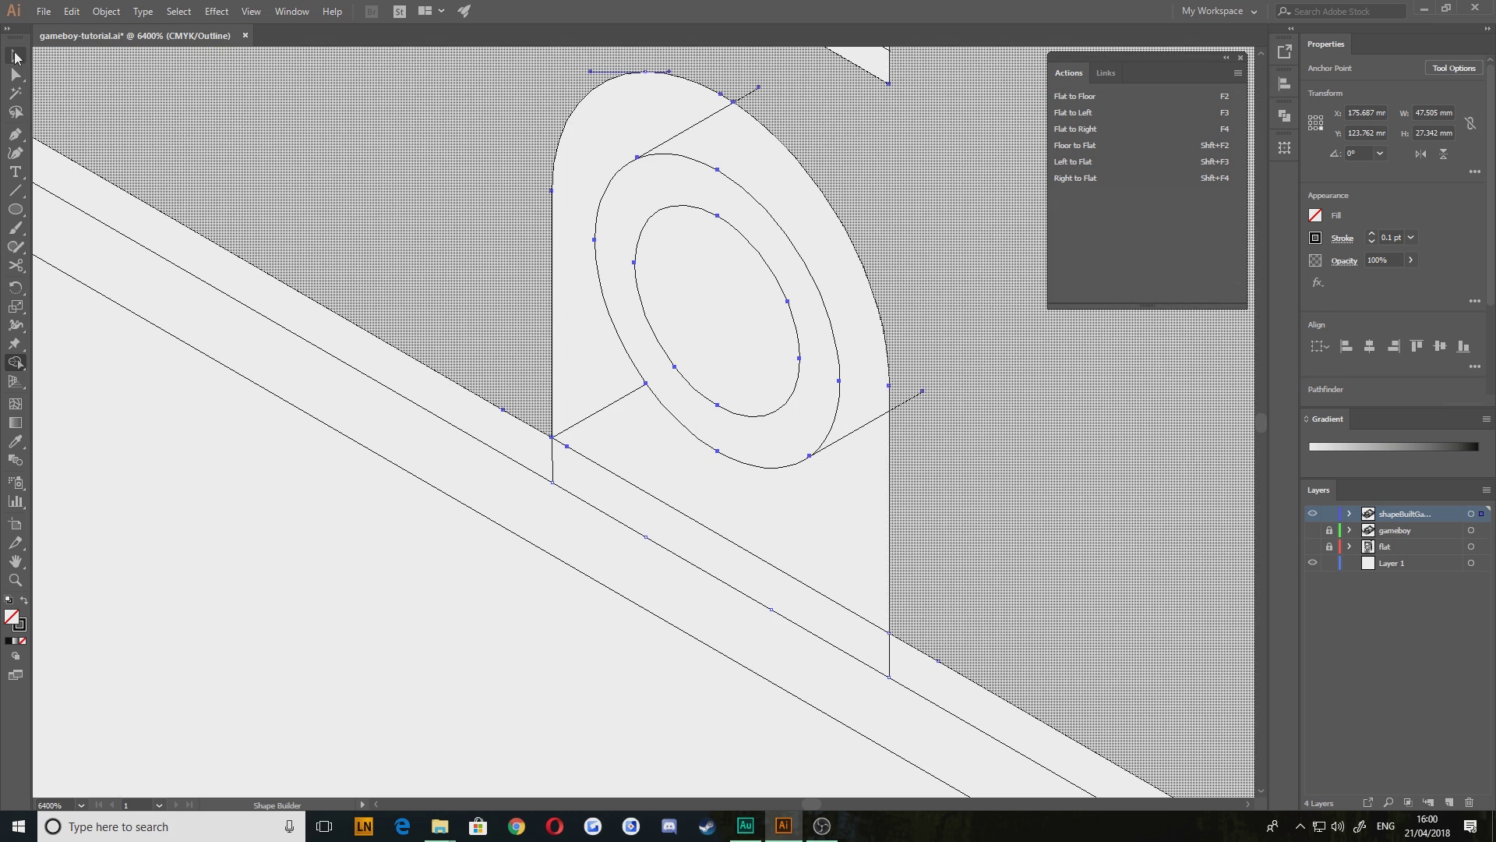
Move the inner end of the jack's upper slanted line slightly past the edge of the outer ring
click(15, 56)
scroll(609, 134, up, 2)
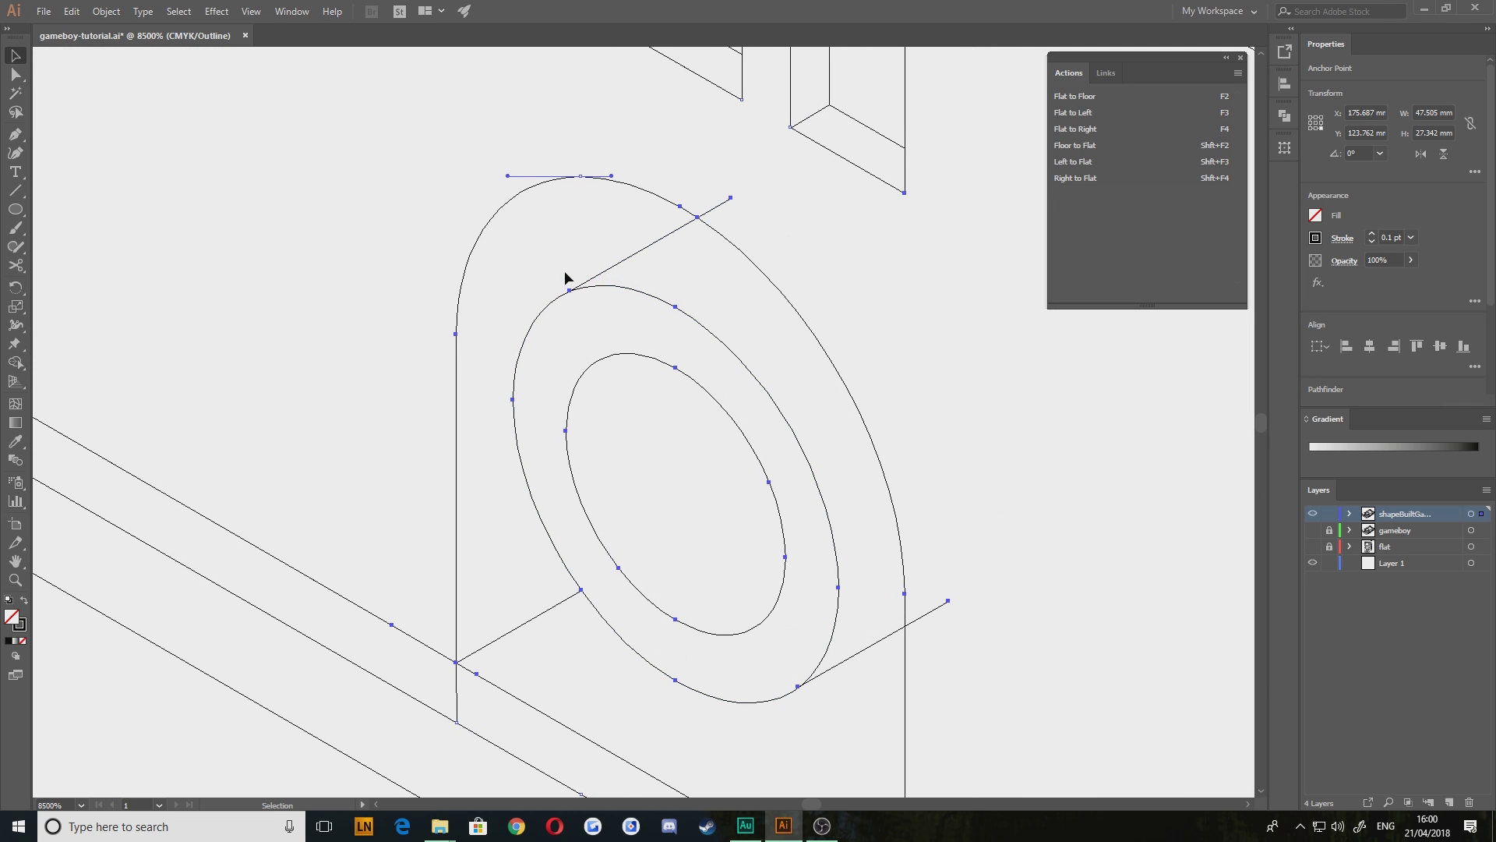
scroll(565, 279, up, 4)
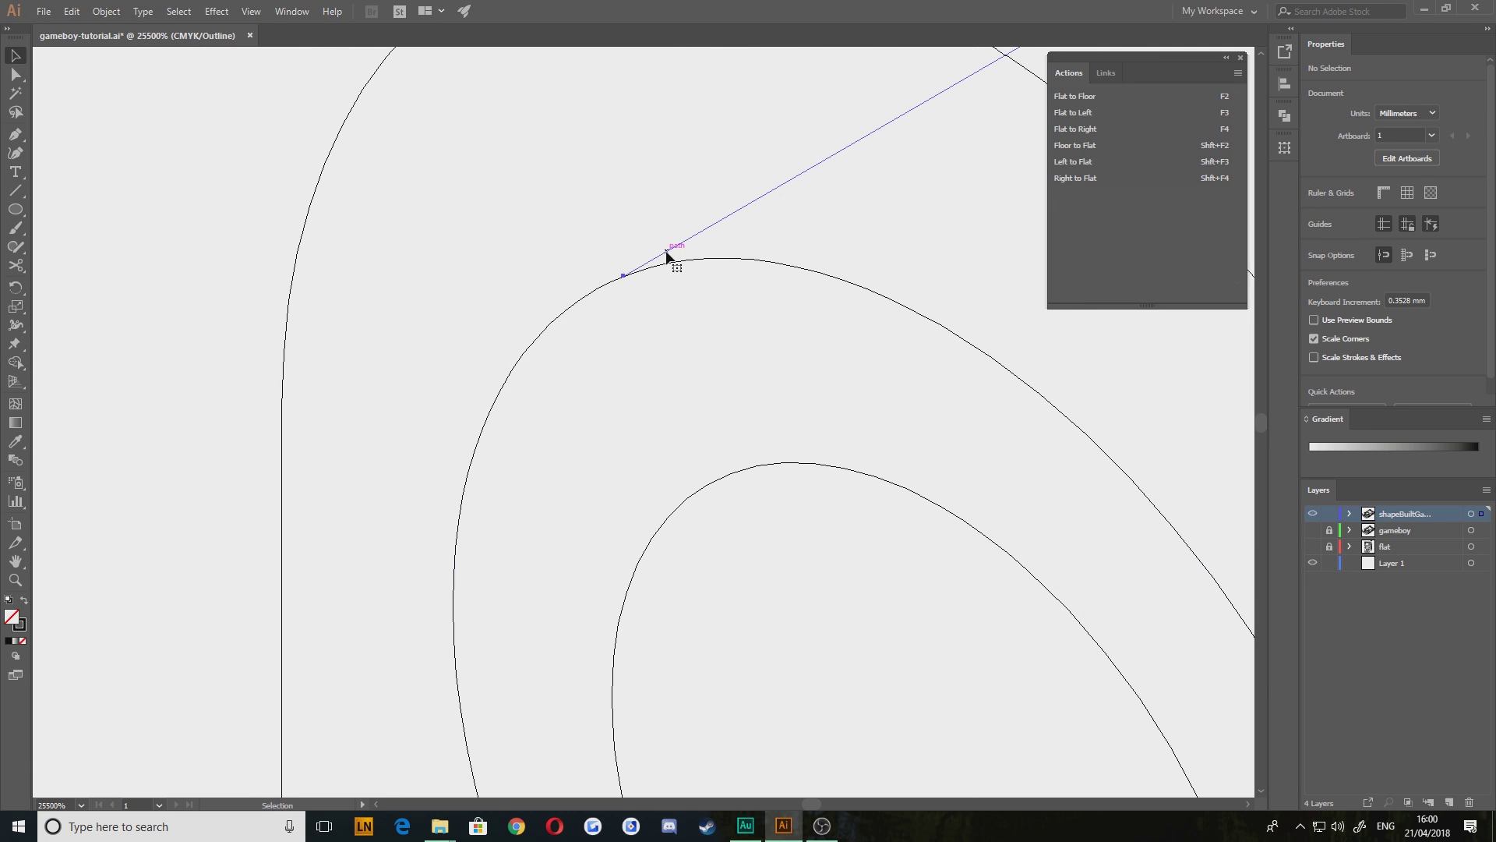
click(669, 251)
key(ctrl+shift+a)
mouse_move(624, 275)
mouse_down()
mouse_move(585, 270)
mouse_move(623, 281)
mouse_move(568, 317)
mouse_move(610, 285)
mouse_up()
key(space)
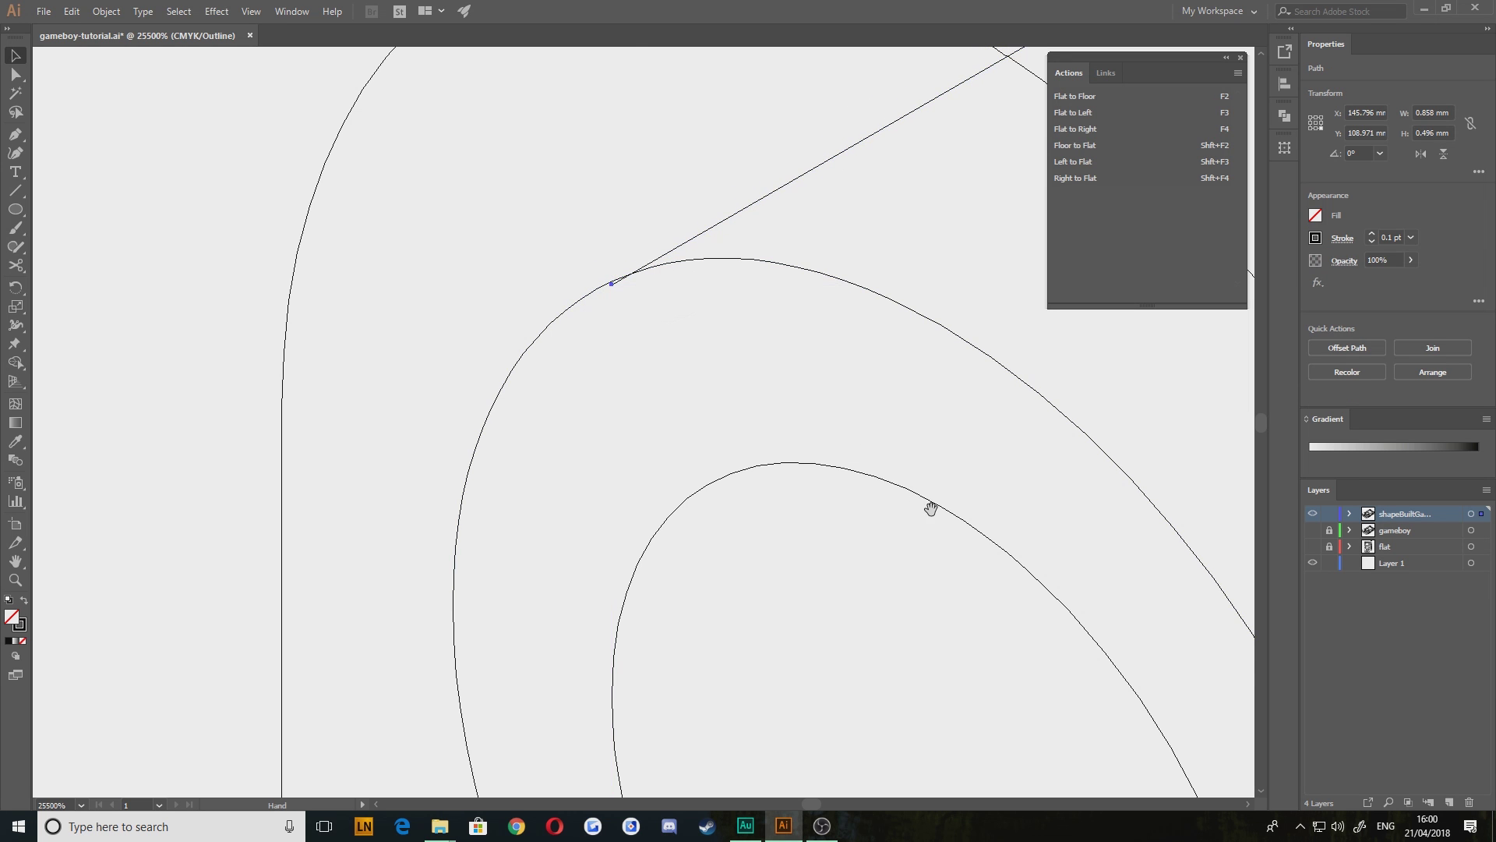
Move the inner end of the jack's lower-right slanted line slightly past the edge of the outer ring
drag(1029, 620, 586, 141)
drag(1042, 712, 642, 254)
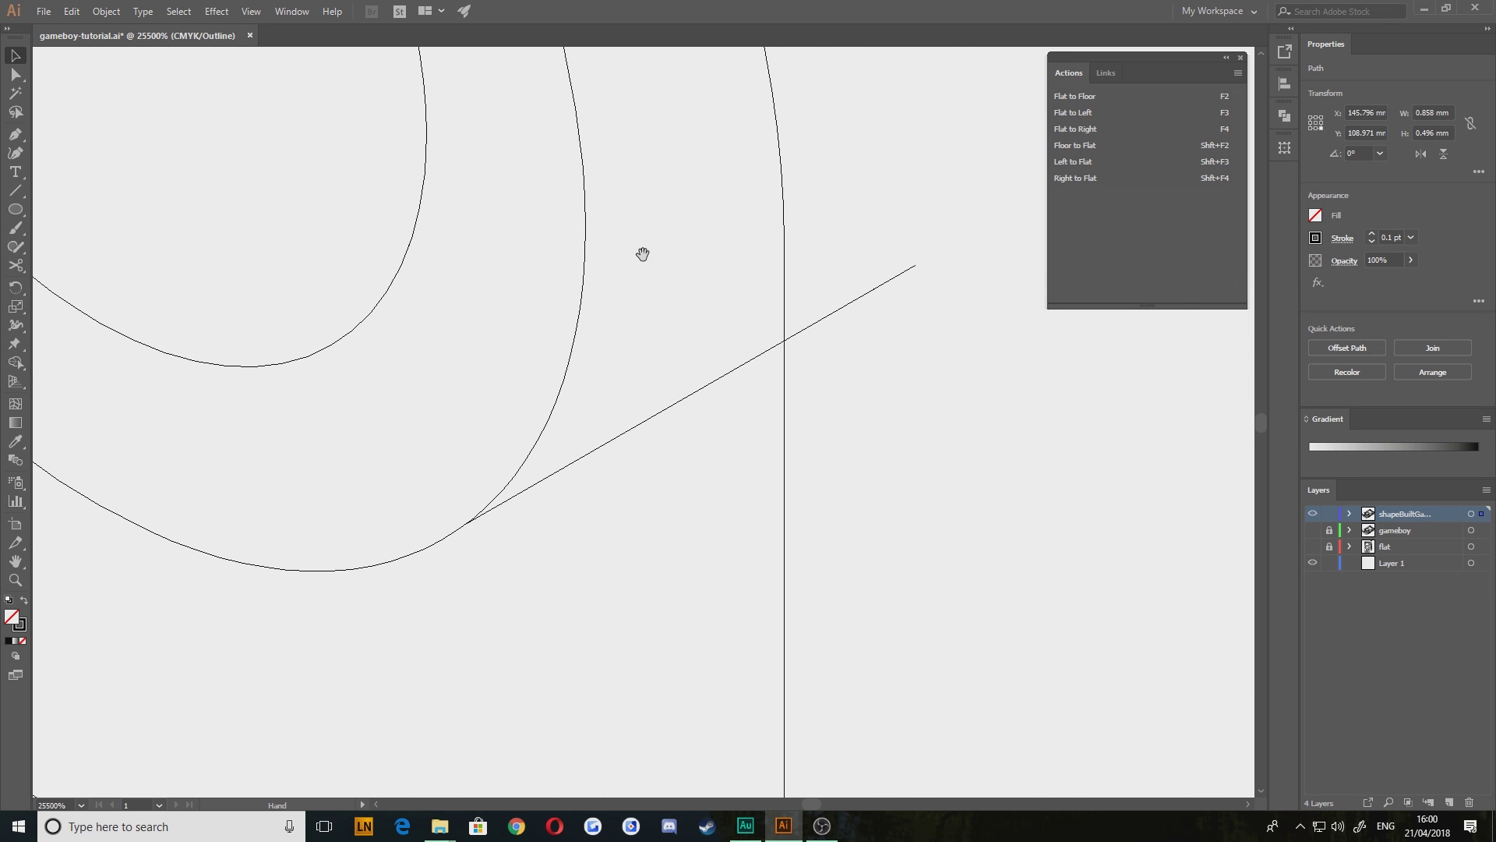
click(485, 513)
click(473, 547)
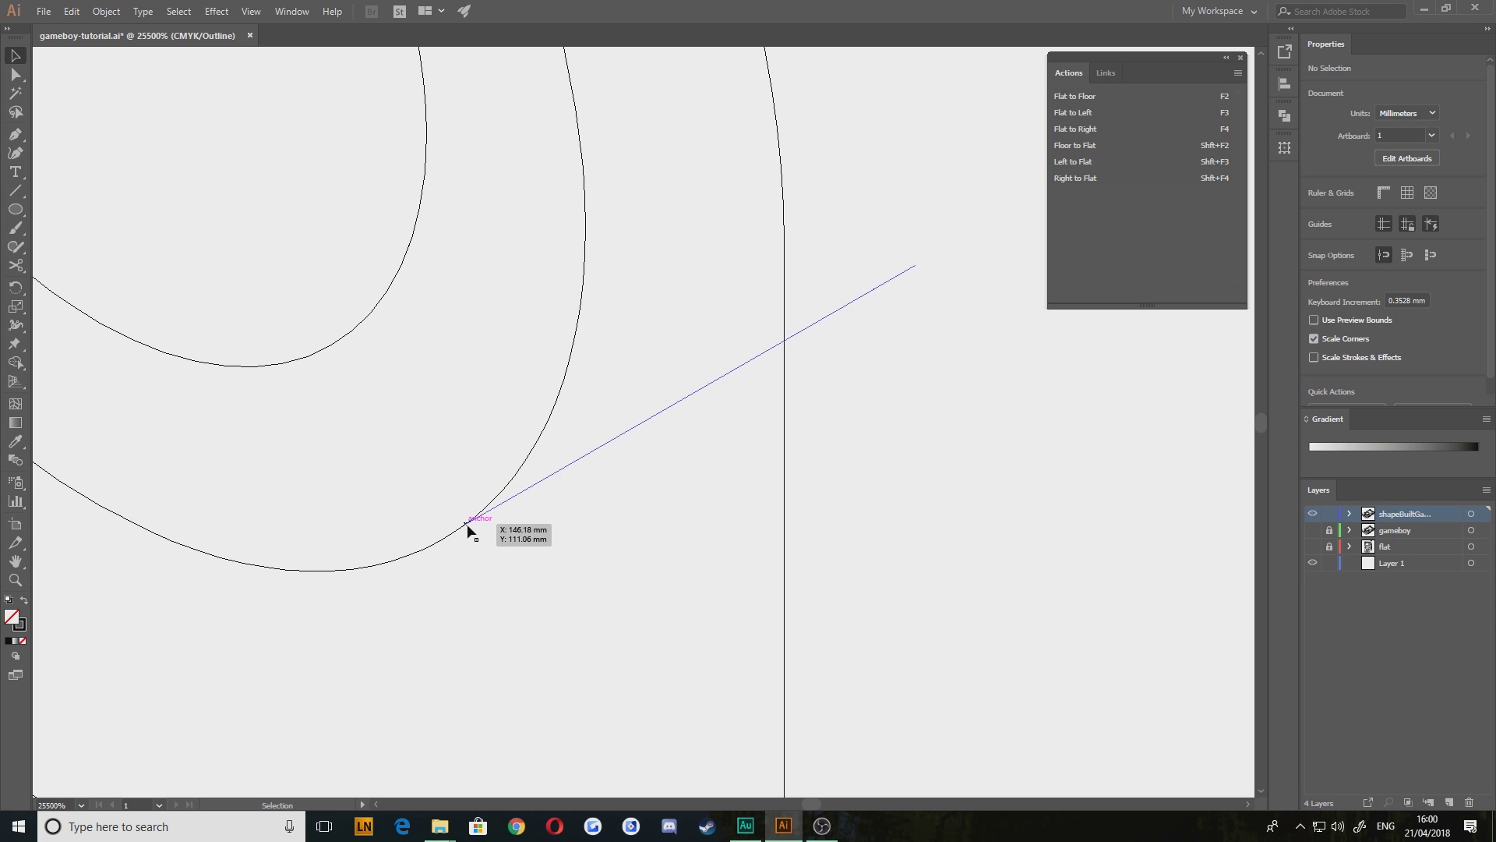
click(466, 523)
click(16, 74)
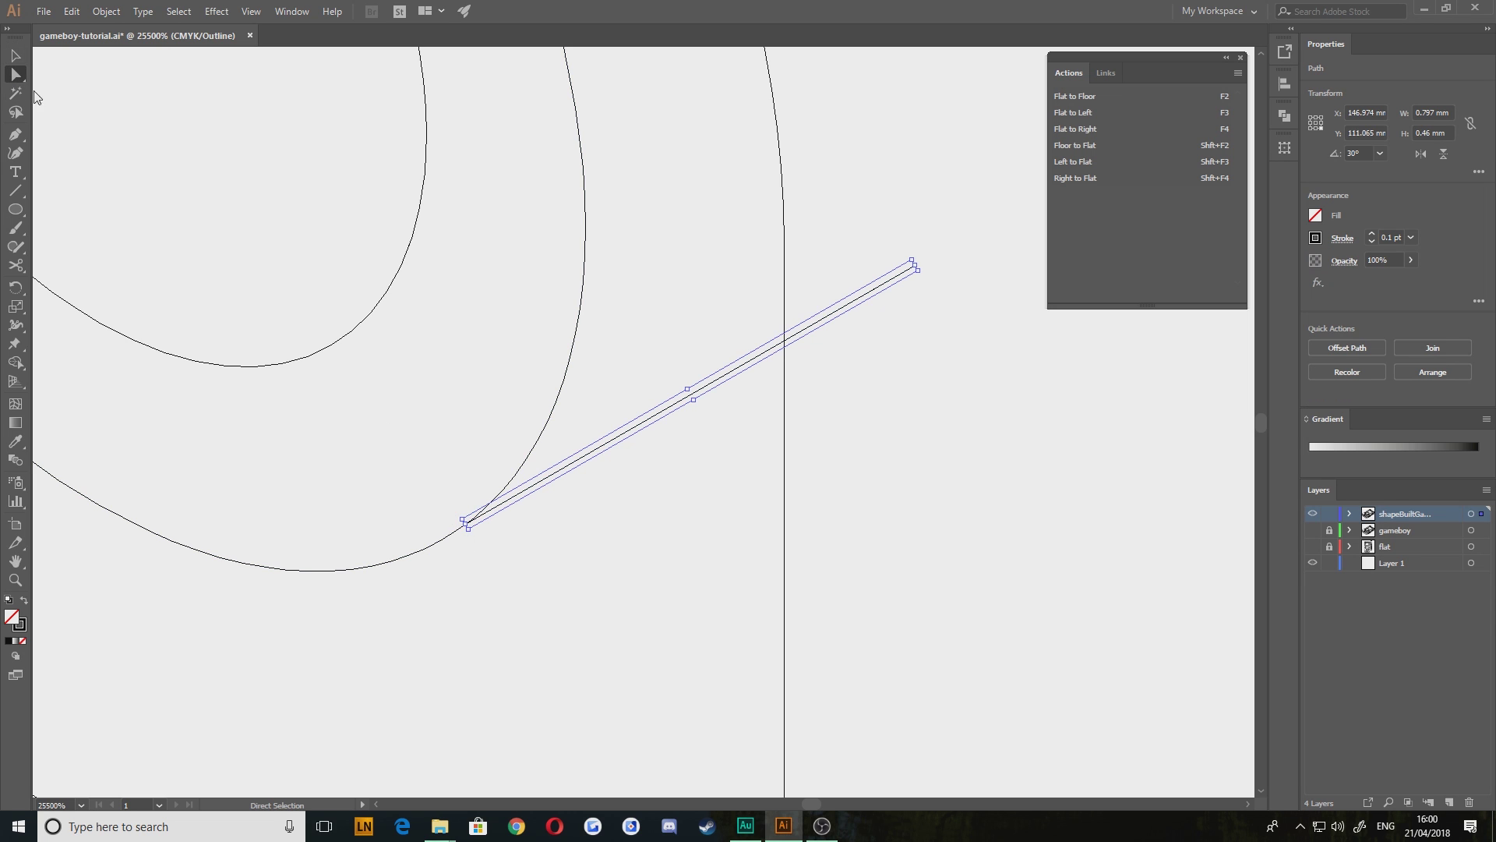
click(466, 524)
click(463, 529)
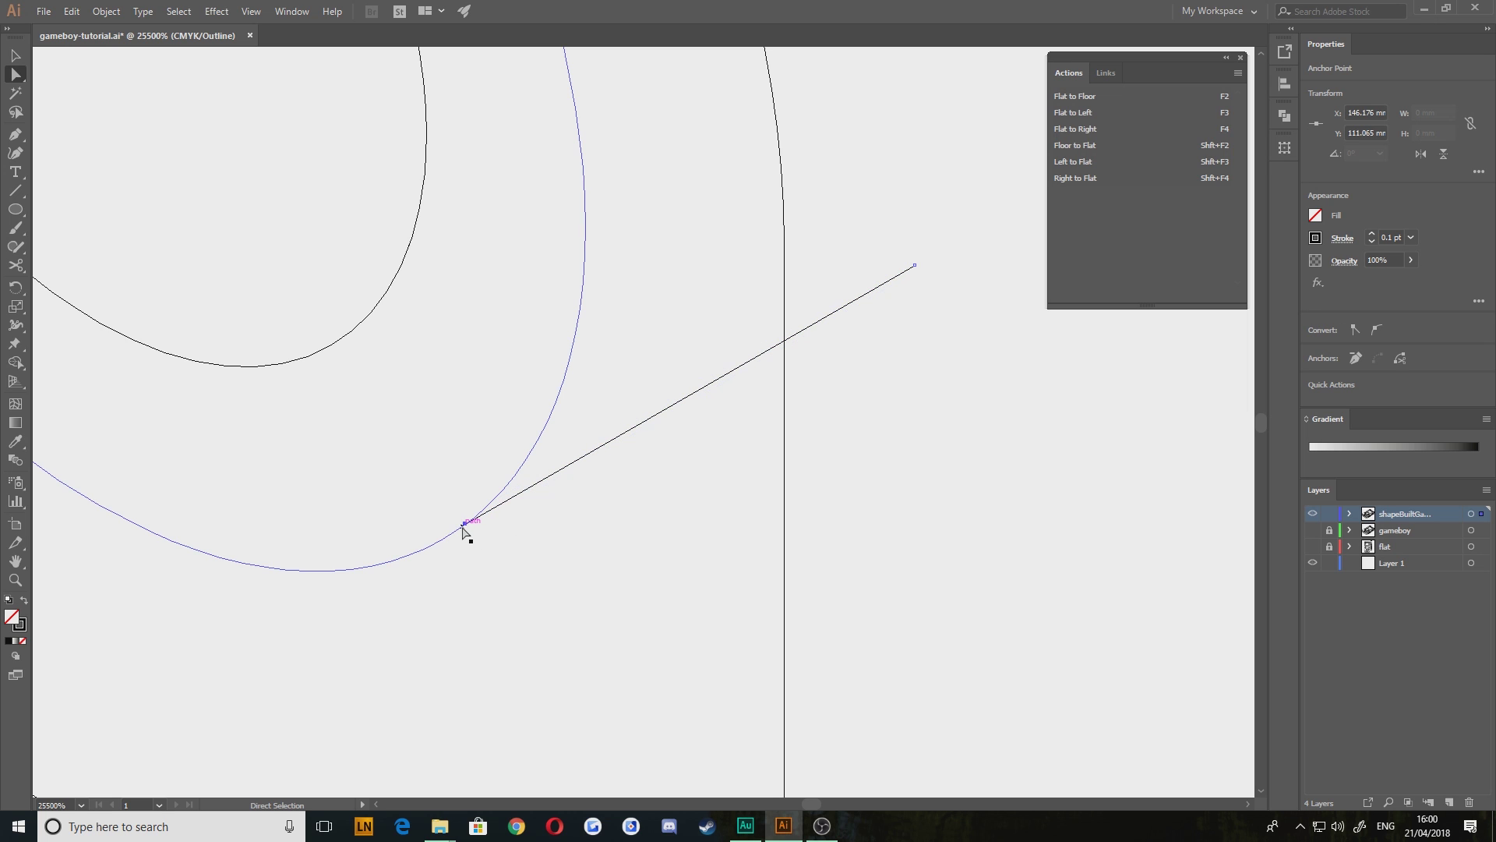
drag(467, 527, 445, 537)
Reselect the whole drawing and check with Shape Builder which regions around the headphone jack are closed
scroll(508, 562, down, 5)
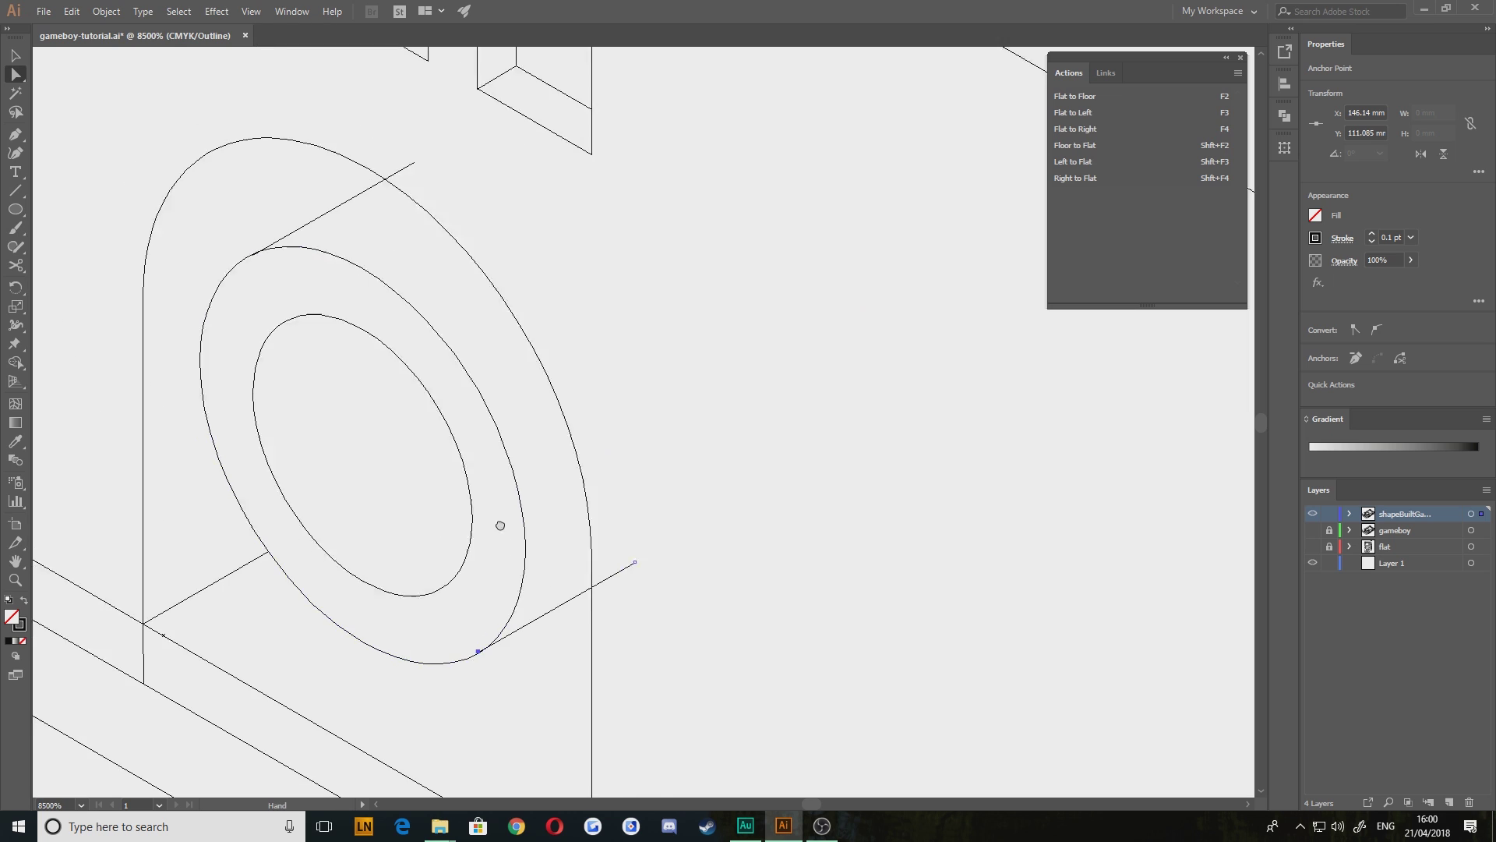
drag(917, 639, 201, 283)
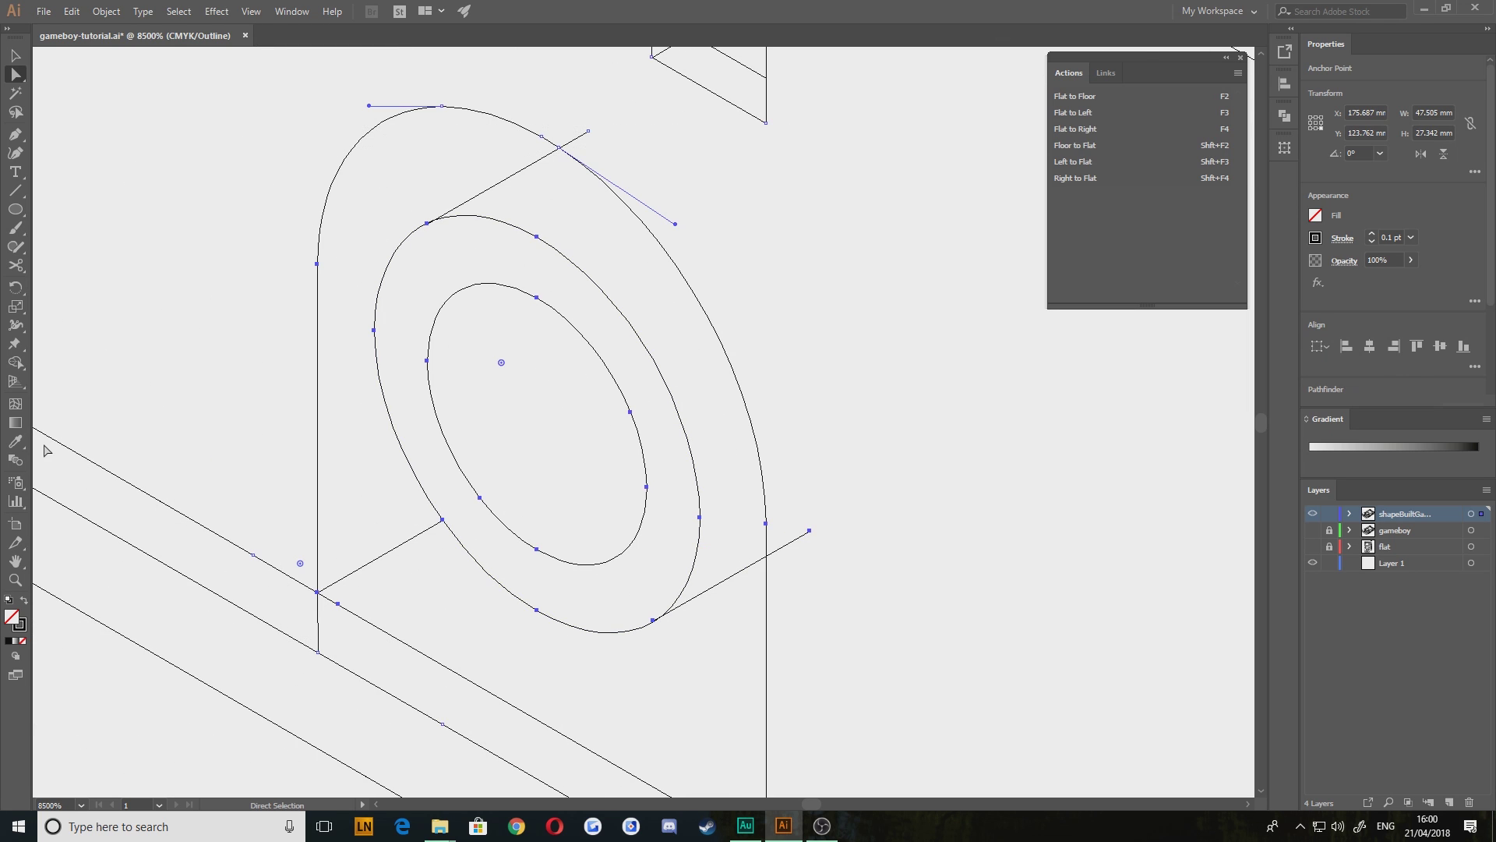
click(15, 362)
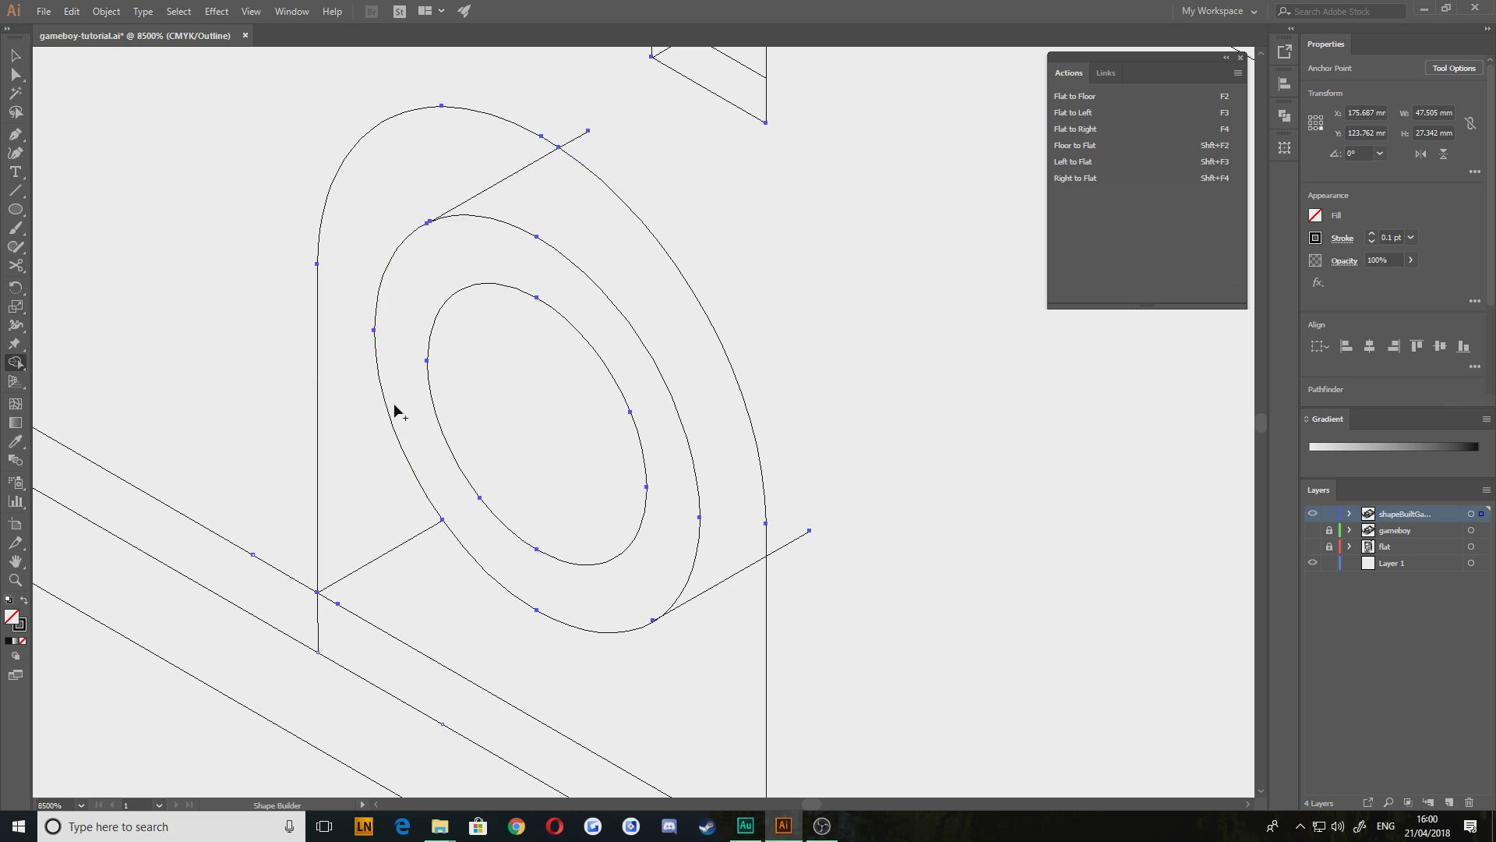
scroll(628, 595, down, 3)
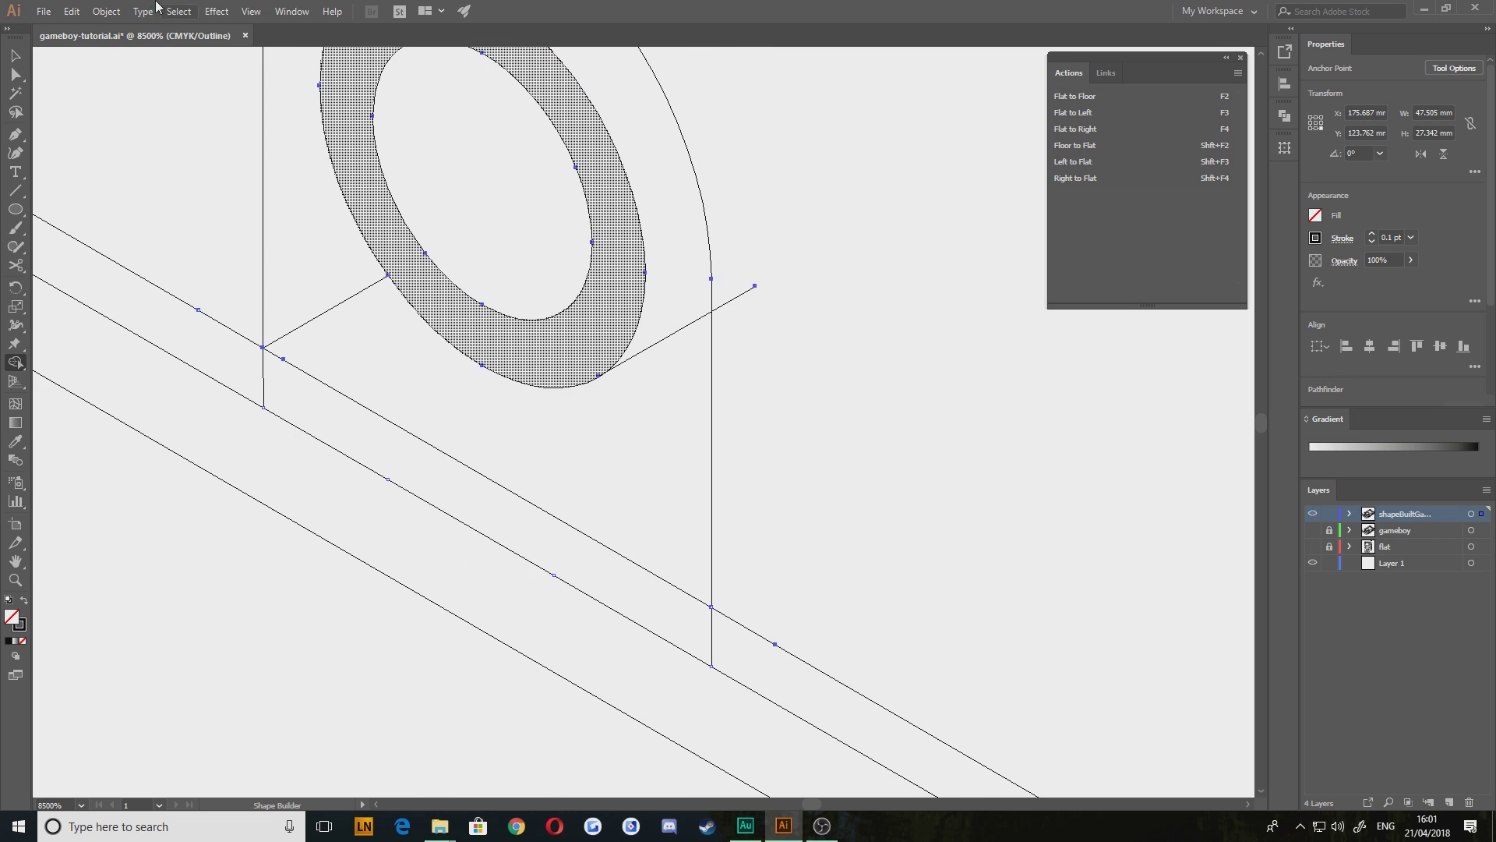
Cut the jack's lower-right slanted line where it crosses the outer ring and delete the short overhanging piece
scroll(598, 436, up, 4)
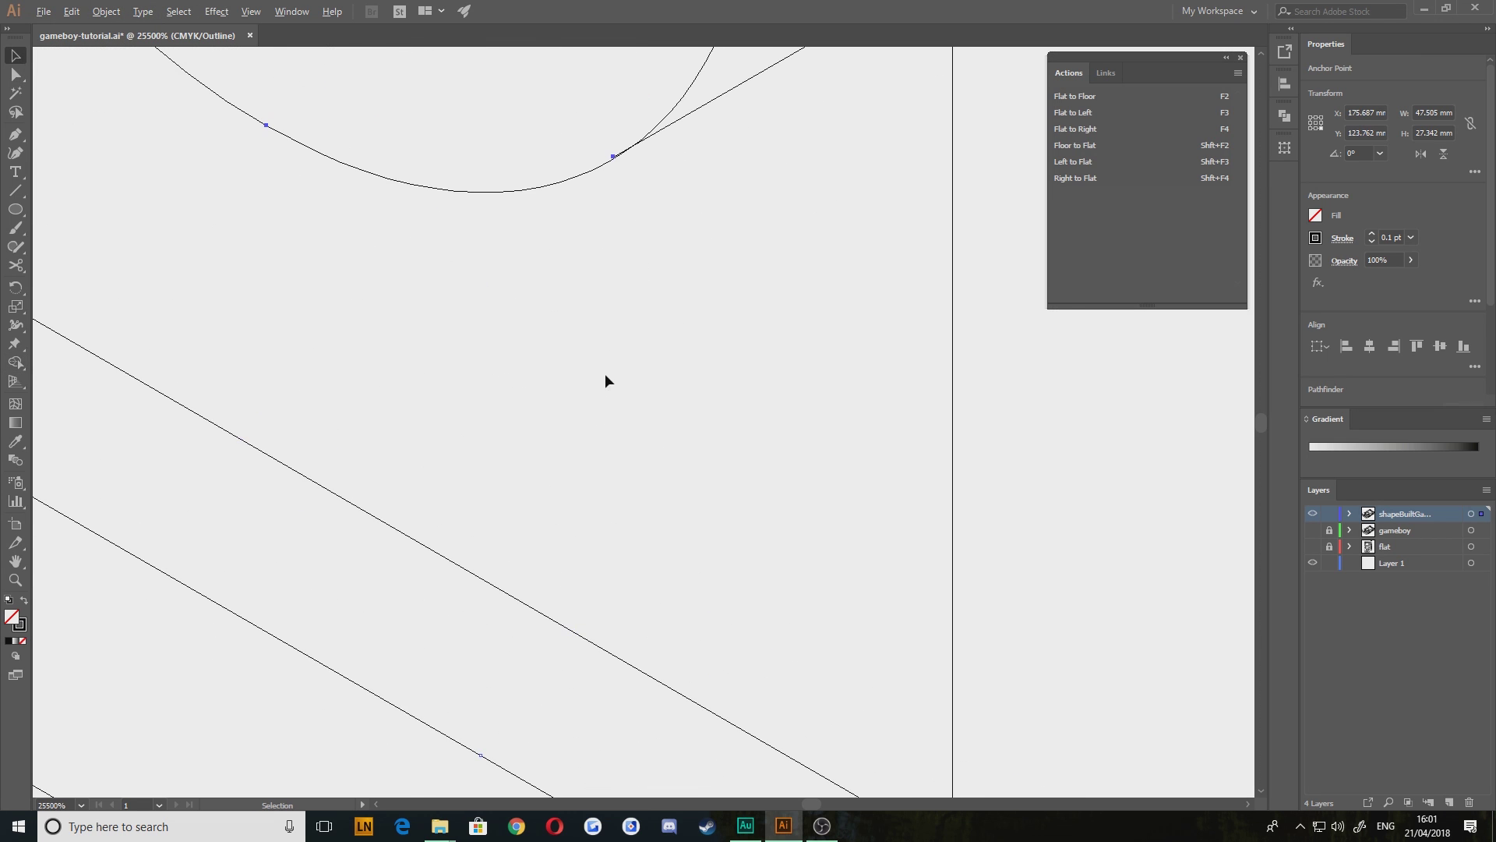
drag(625, 204, 674, 390)
scroll(675, 391, up, 3)
key(alt+space)
drag(485, 108, 675, 404)
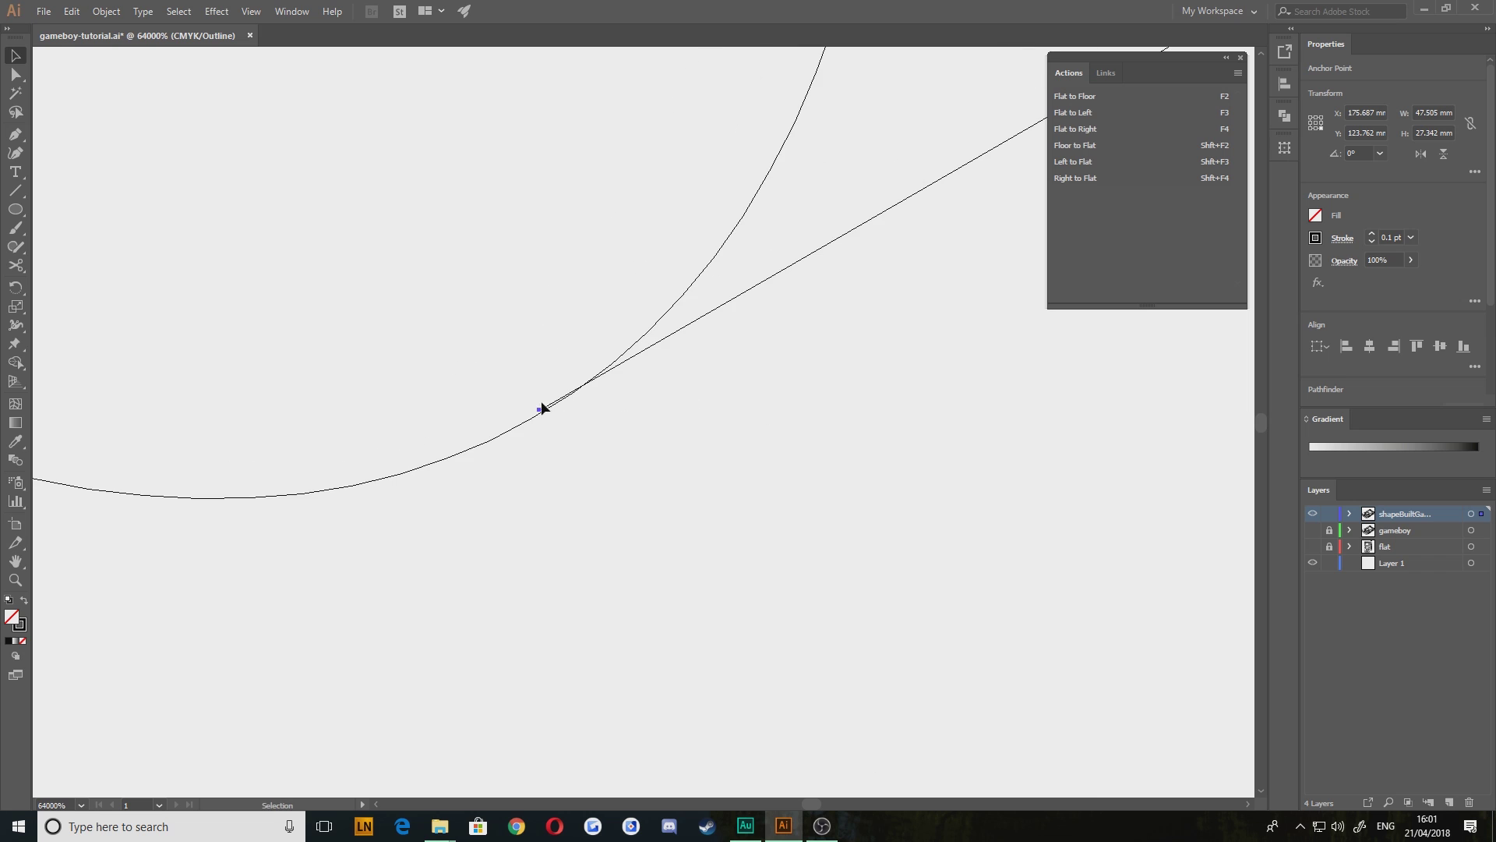
click(16, 265)
click(585, 384)
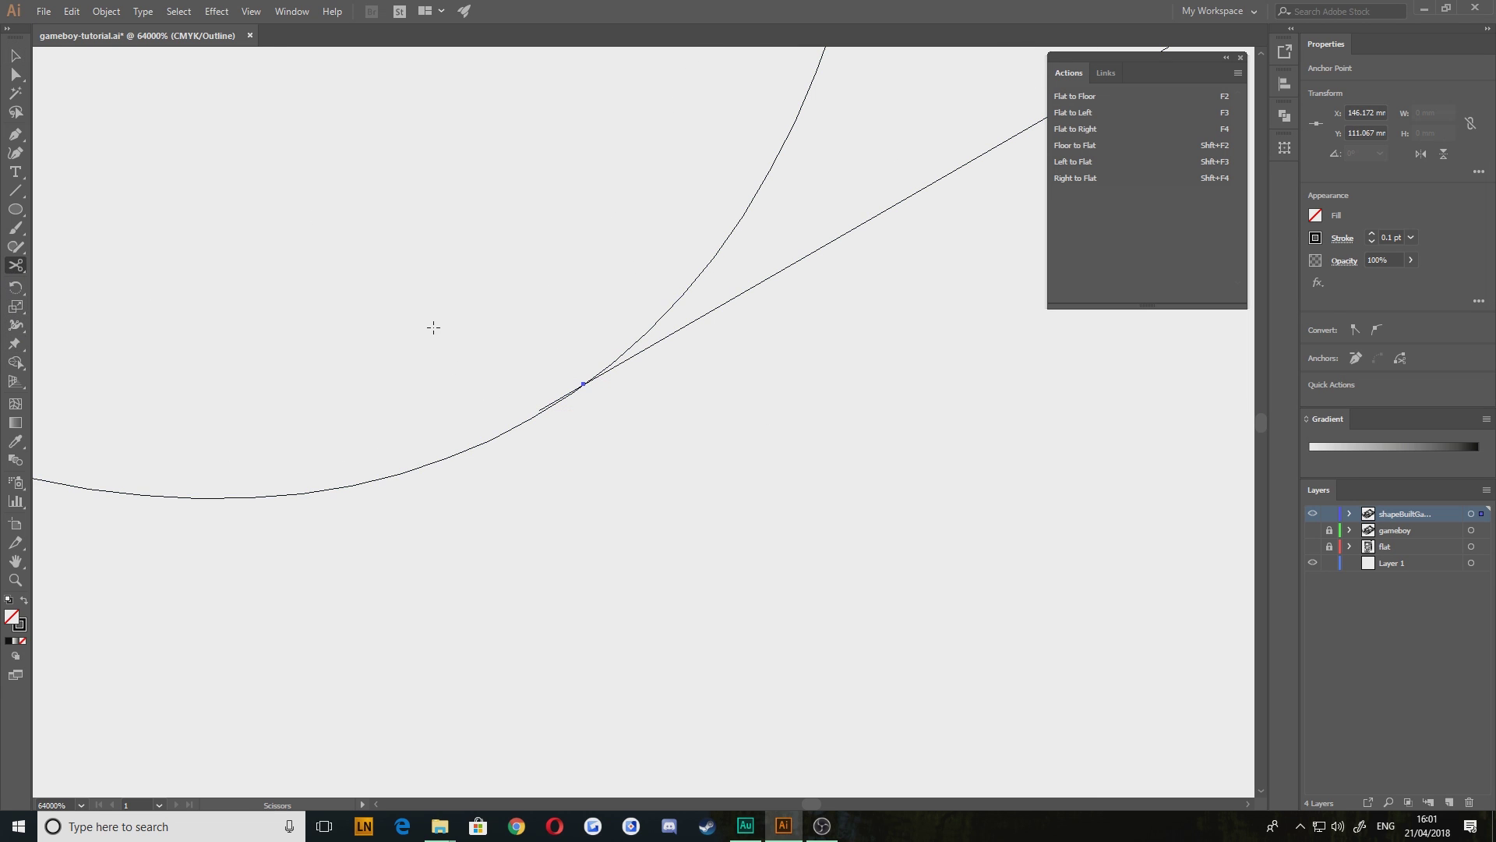
key(v)
click(546, 406)
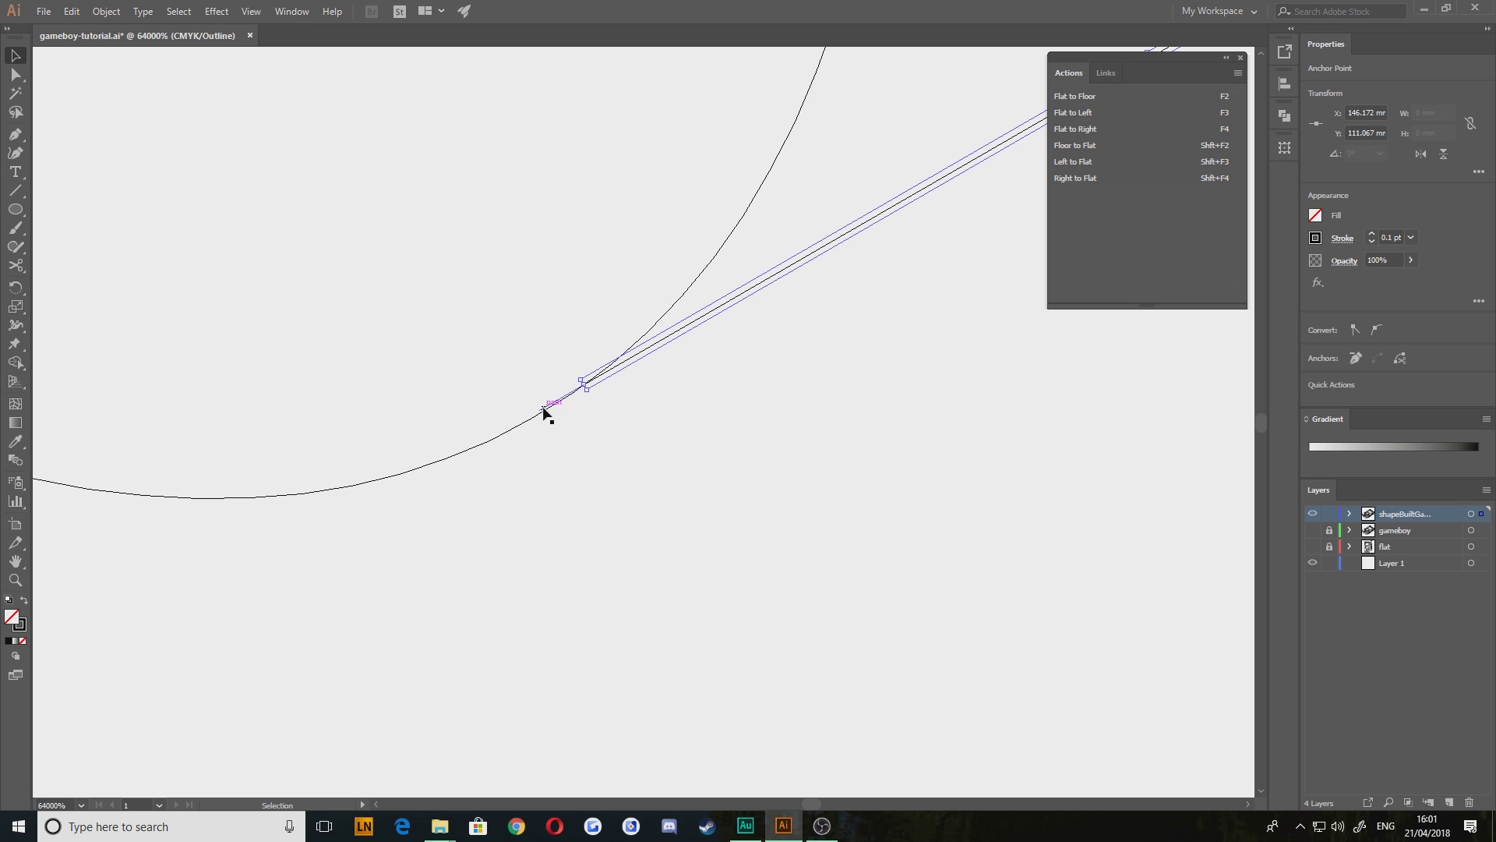
click(543, 409)
key(Delete)
Reselect the drawing around the headphone jack and check with Shape Builder which of its regions are closed
scroll(588, 374, down, 5)
drag(590, 367, 650, 394)
drag(792, 470, 238, 174)
click(15, 363)
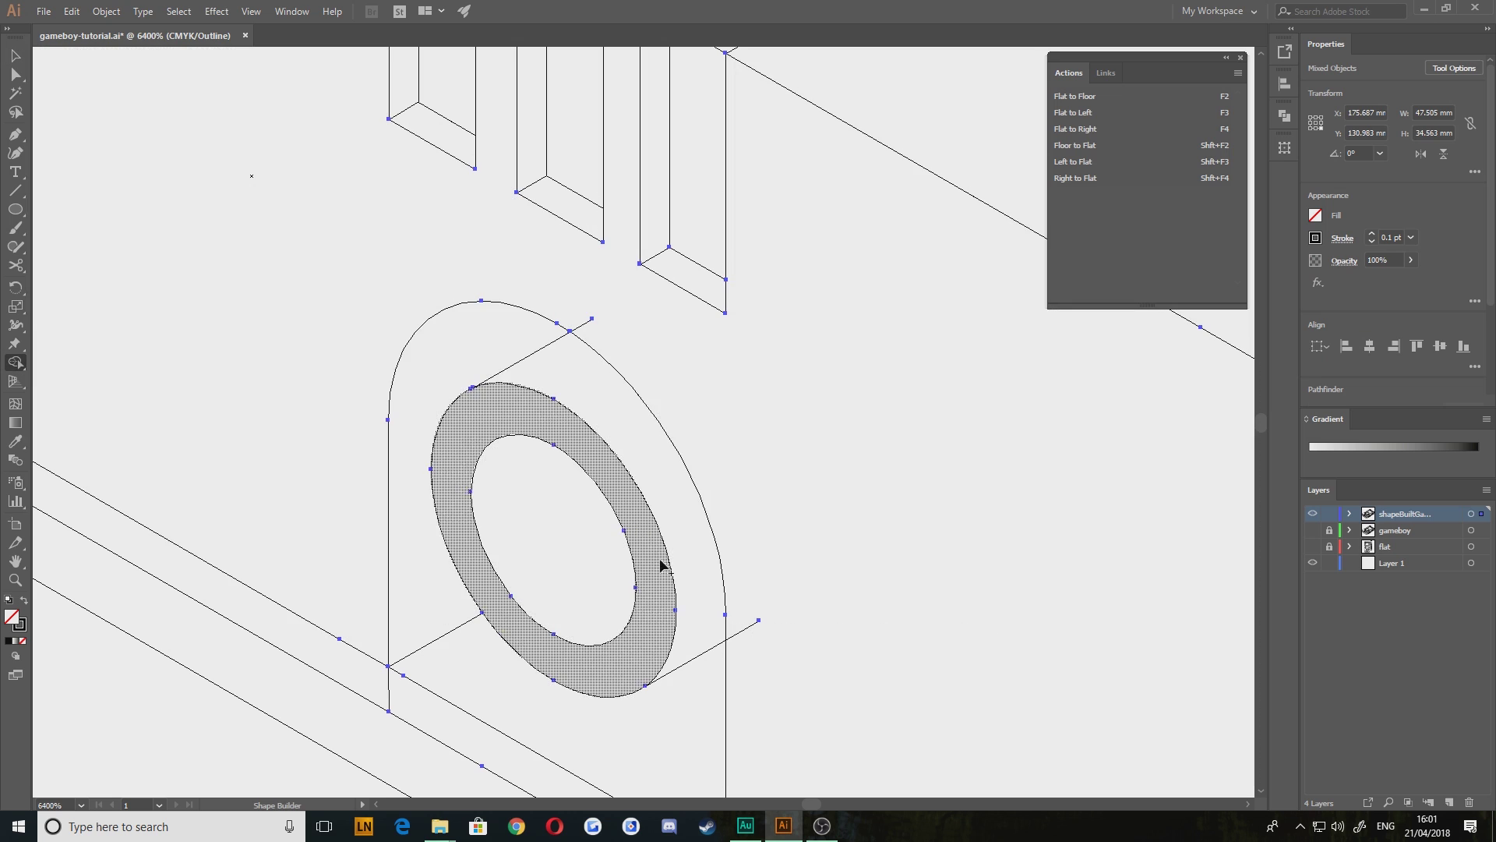
drag(695, 574, 740, 412)
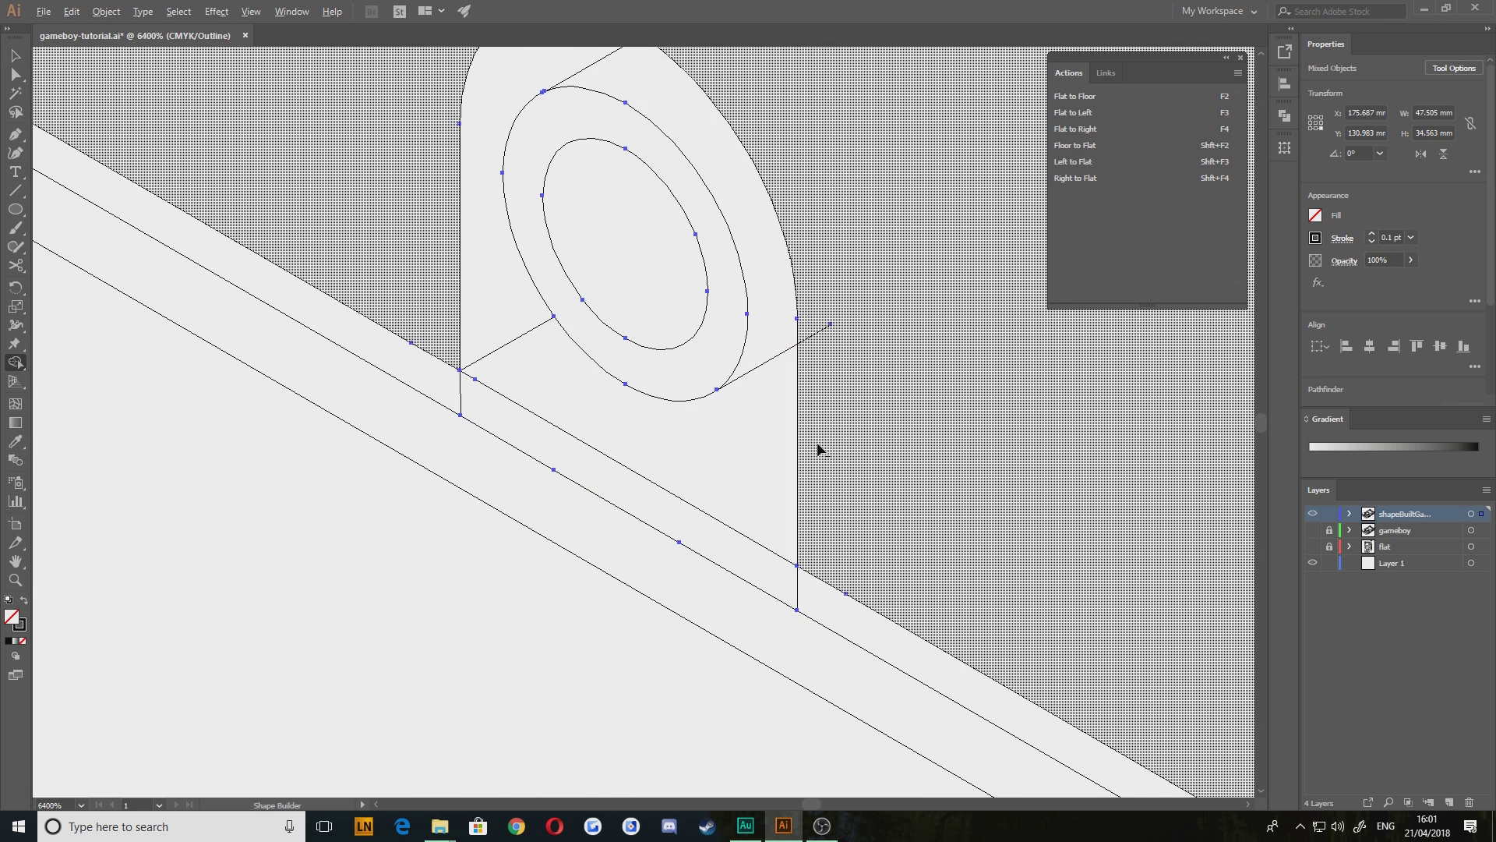
scroll(818, 446, up, 1)
drag(829, 382, 831, 438)
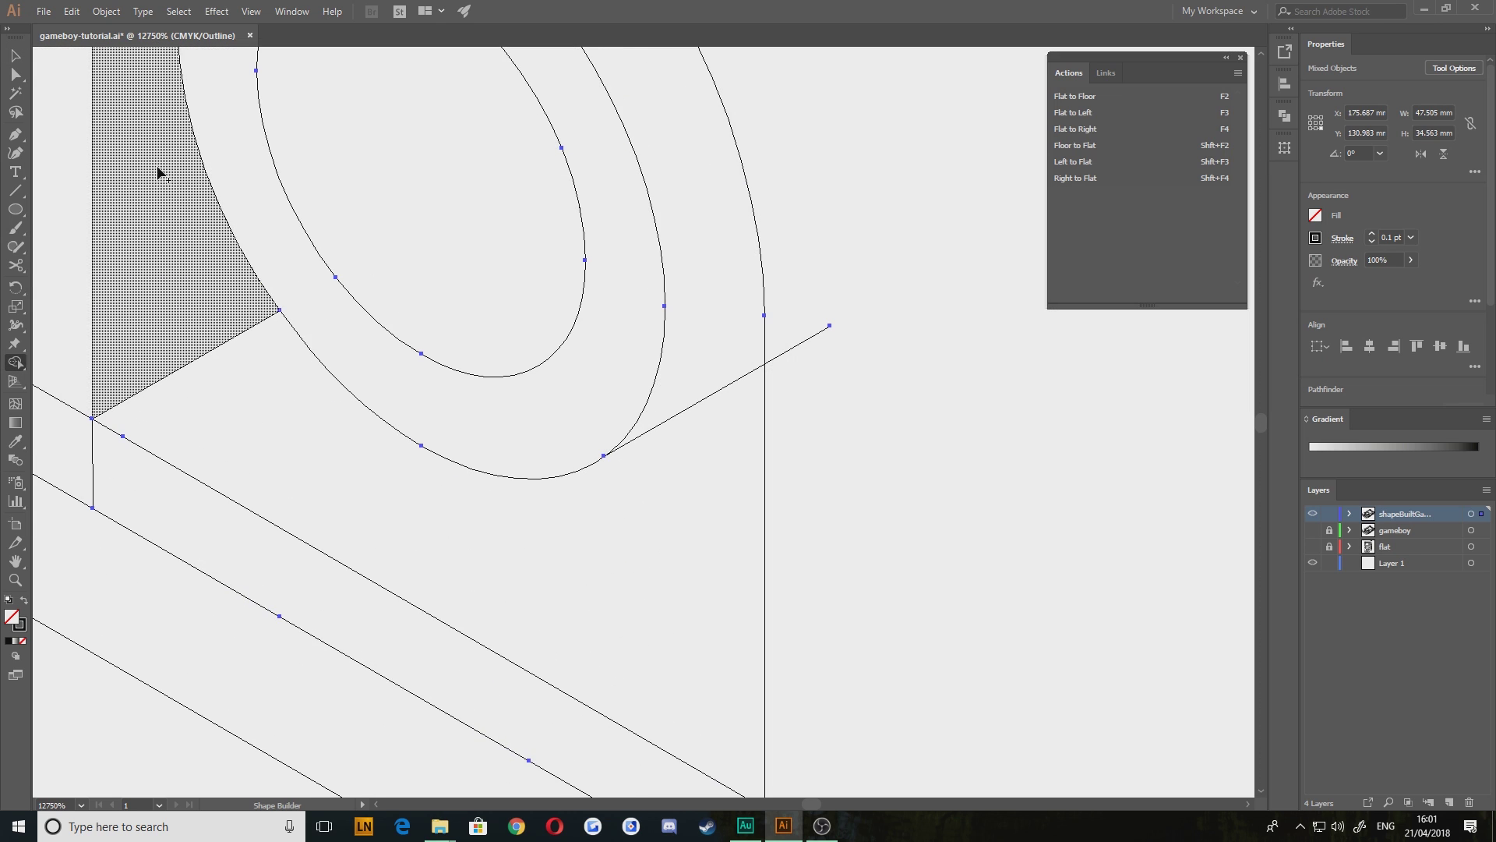
Cut the jack's lower-right slanted line where it crosses the outer frame and recheck the regions with Shape Builder
key(c)
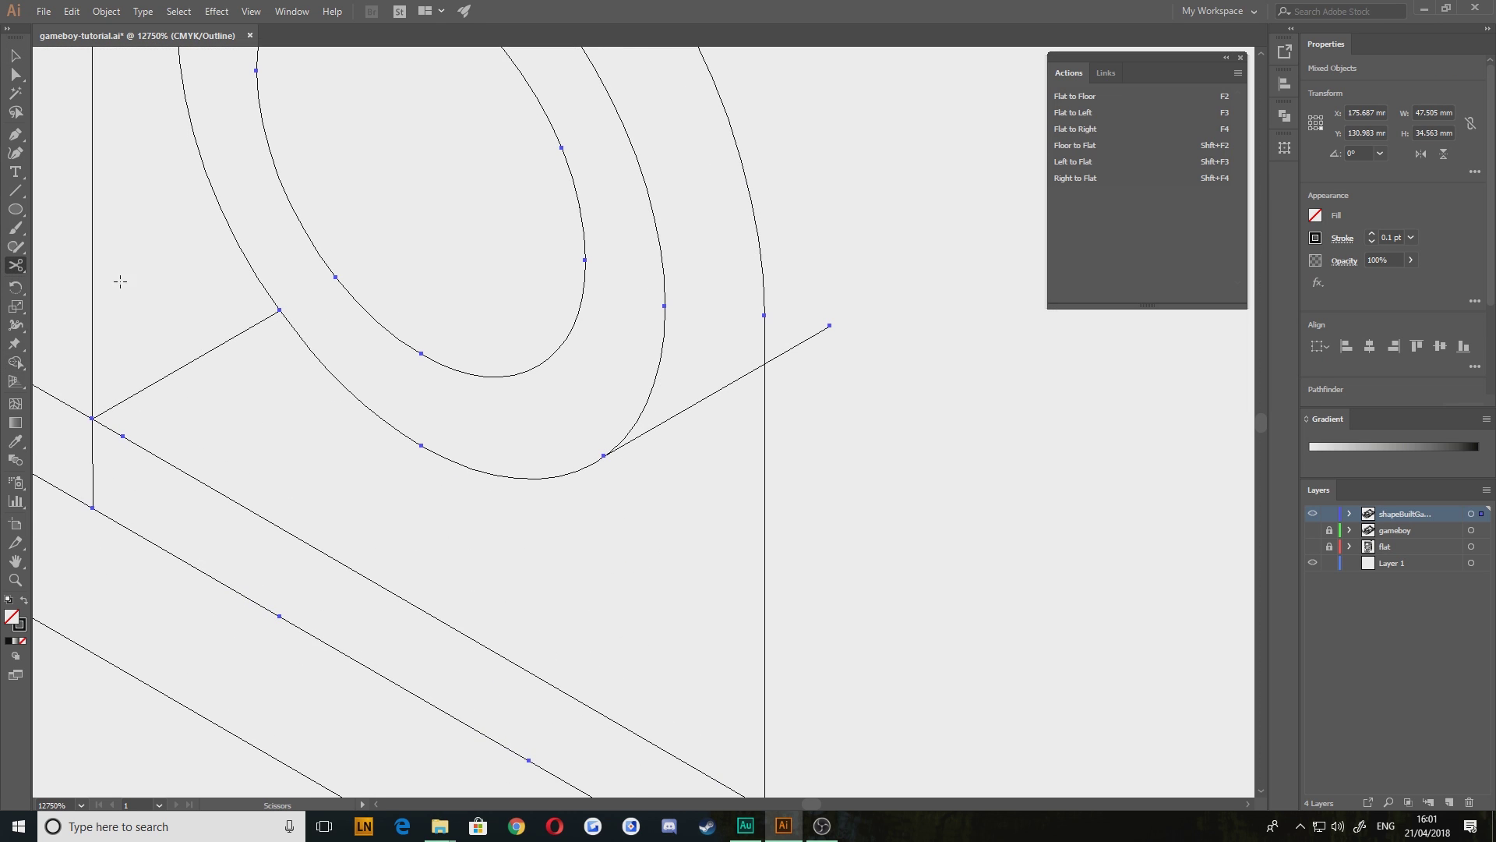
click(764, 366)
key(v)
click(918, 488)
drag(702, 509, 728, 460)
scroll(727, 459, down, 3)
drag(806, 670, 436, 136)
click(14, 362)
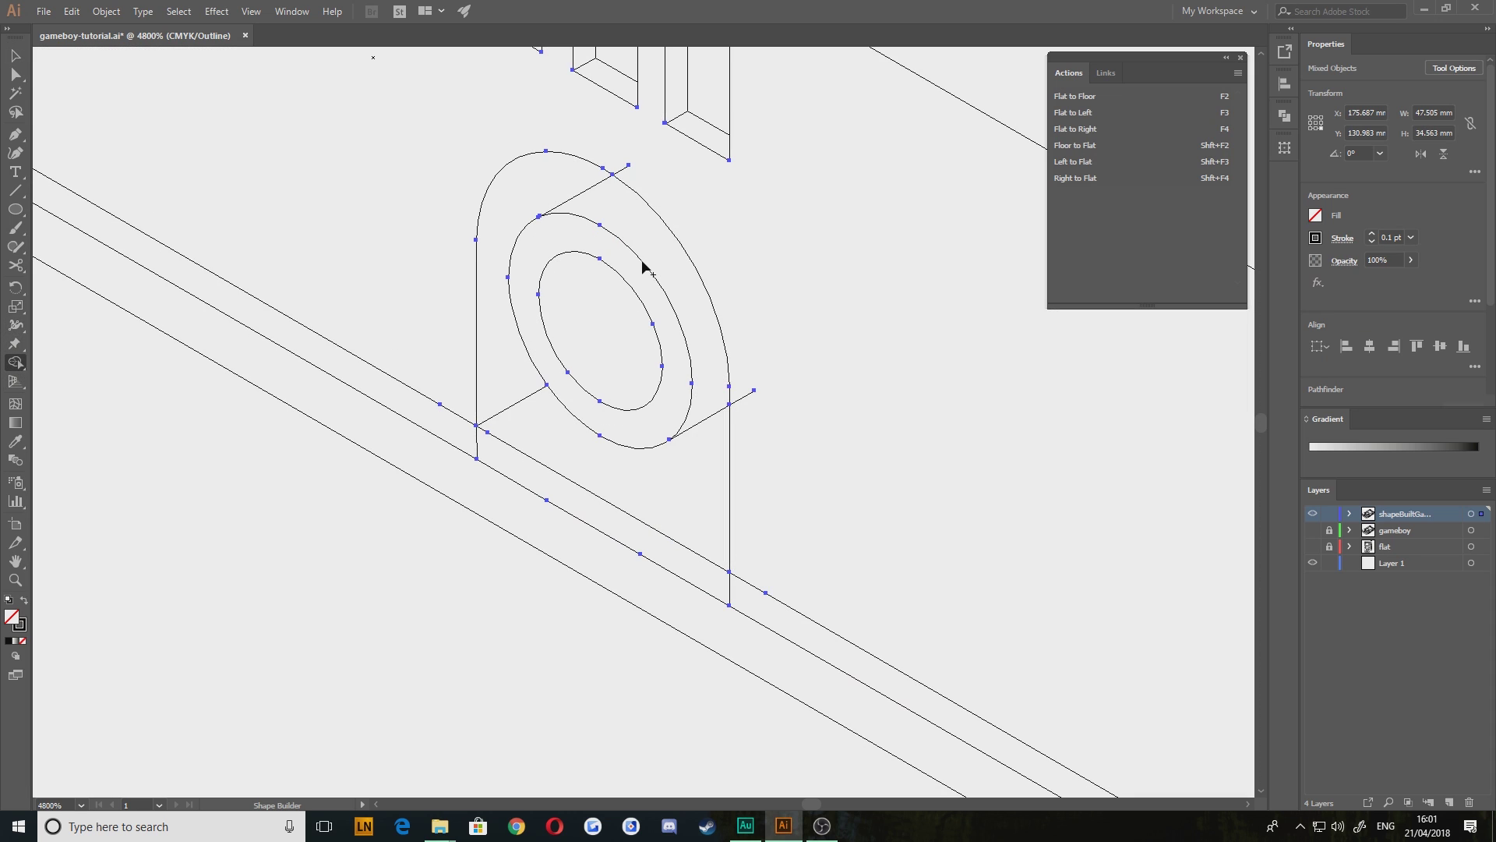
click(15, 55)
click(675, 480)
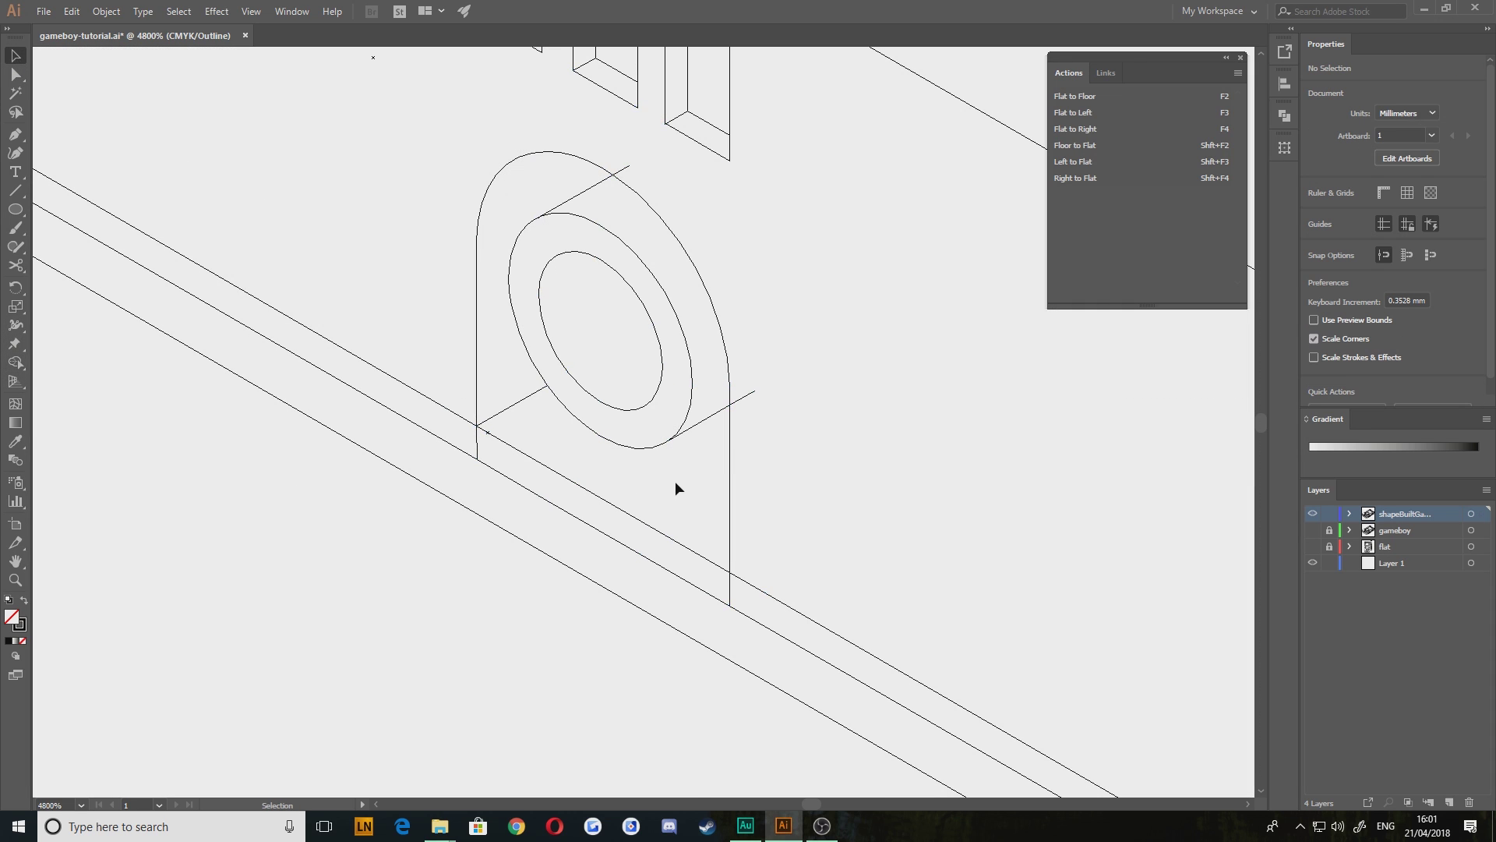
Try deleting the path that forms the jack's outer frame, and undo the deletion
scroll(675, 480, up, 3)
drag(717, 292, 757, 536)
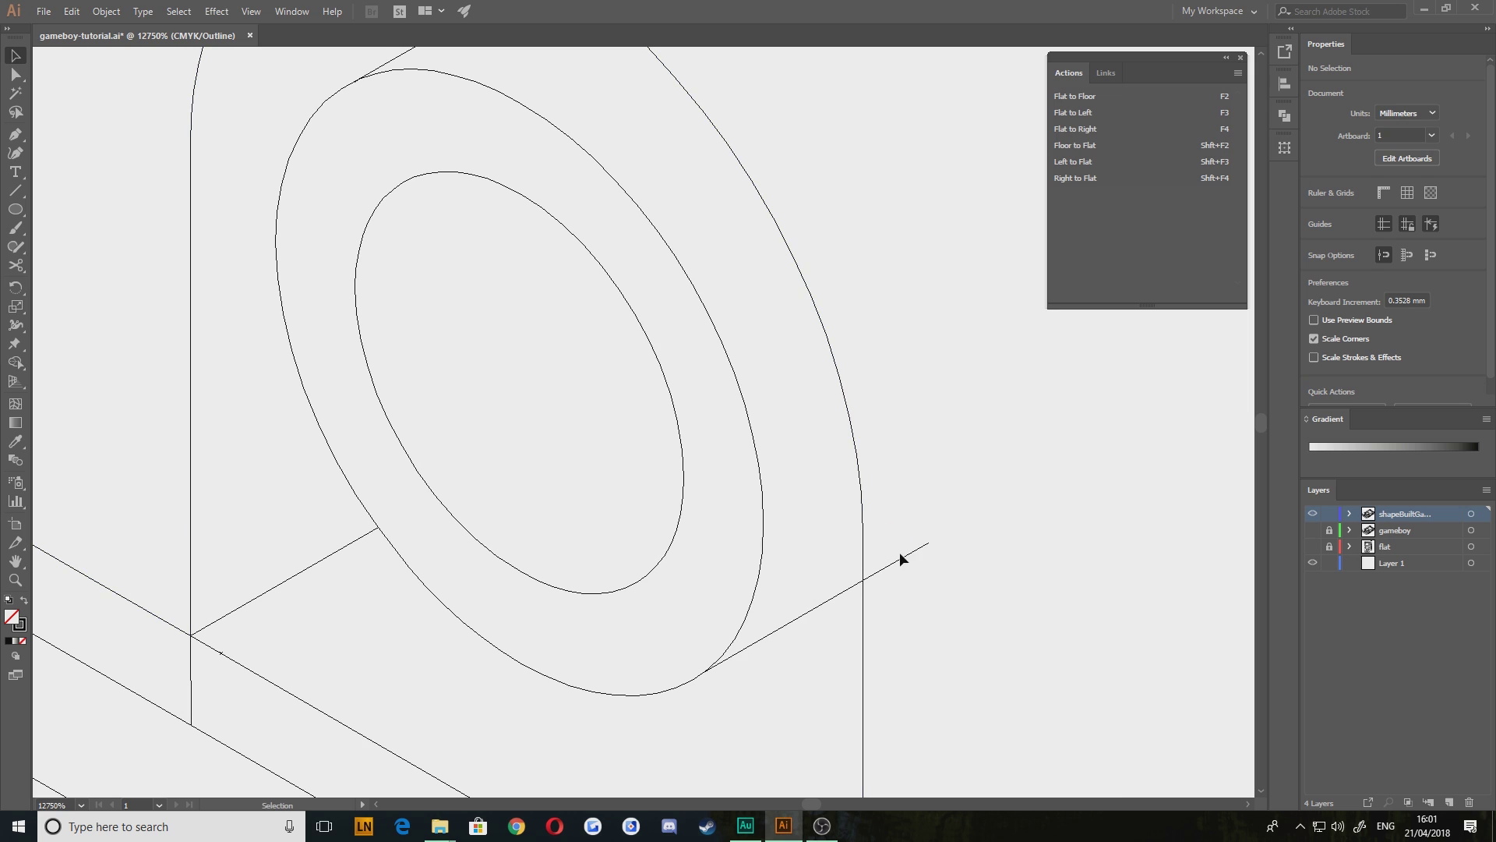
click(862, 536)
scroll(776, 565, down, 4)
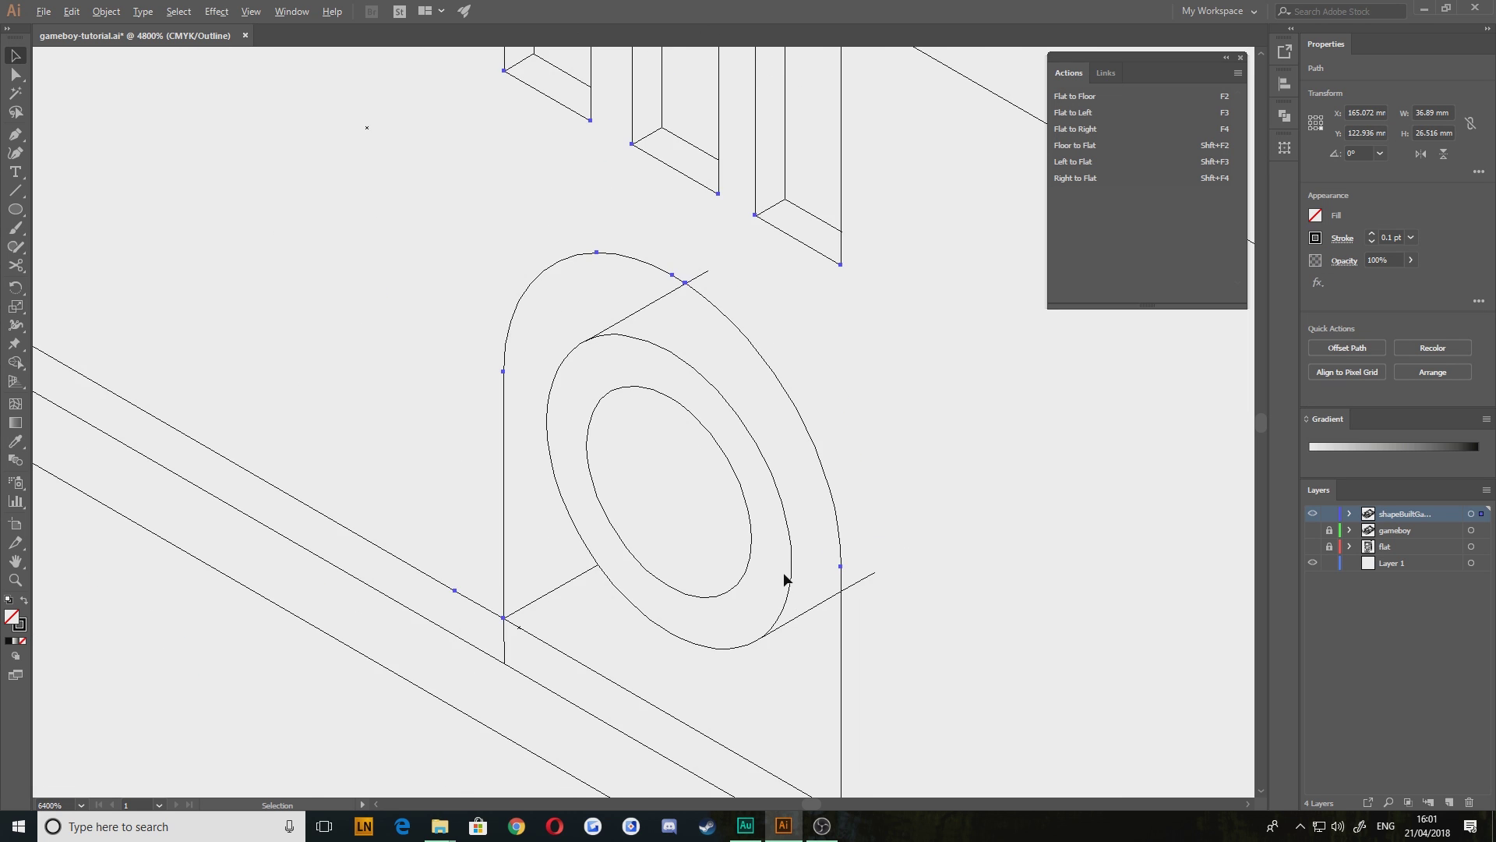
key(Delete)
drag(892, 671, 817, 559)
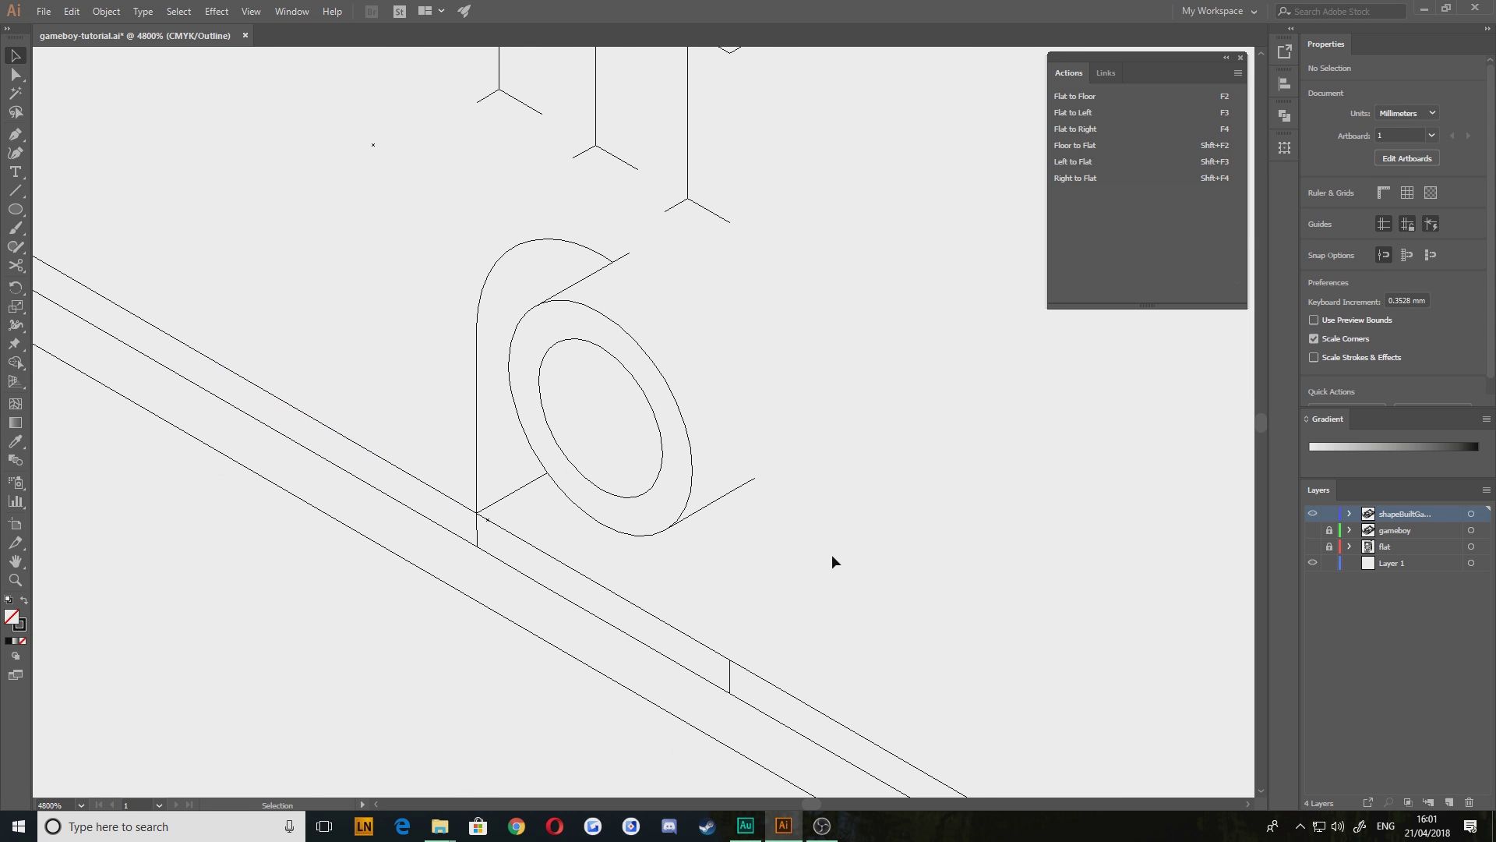
key(ctrl+z)
right_click(689, 231)
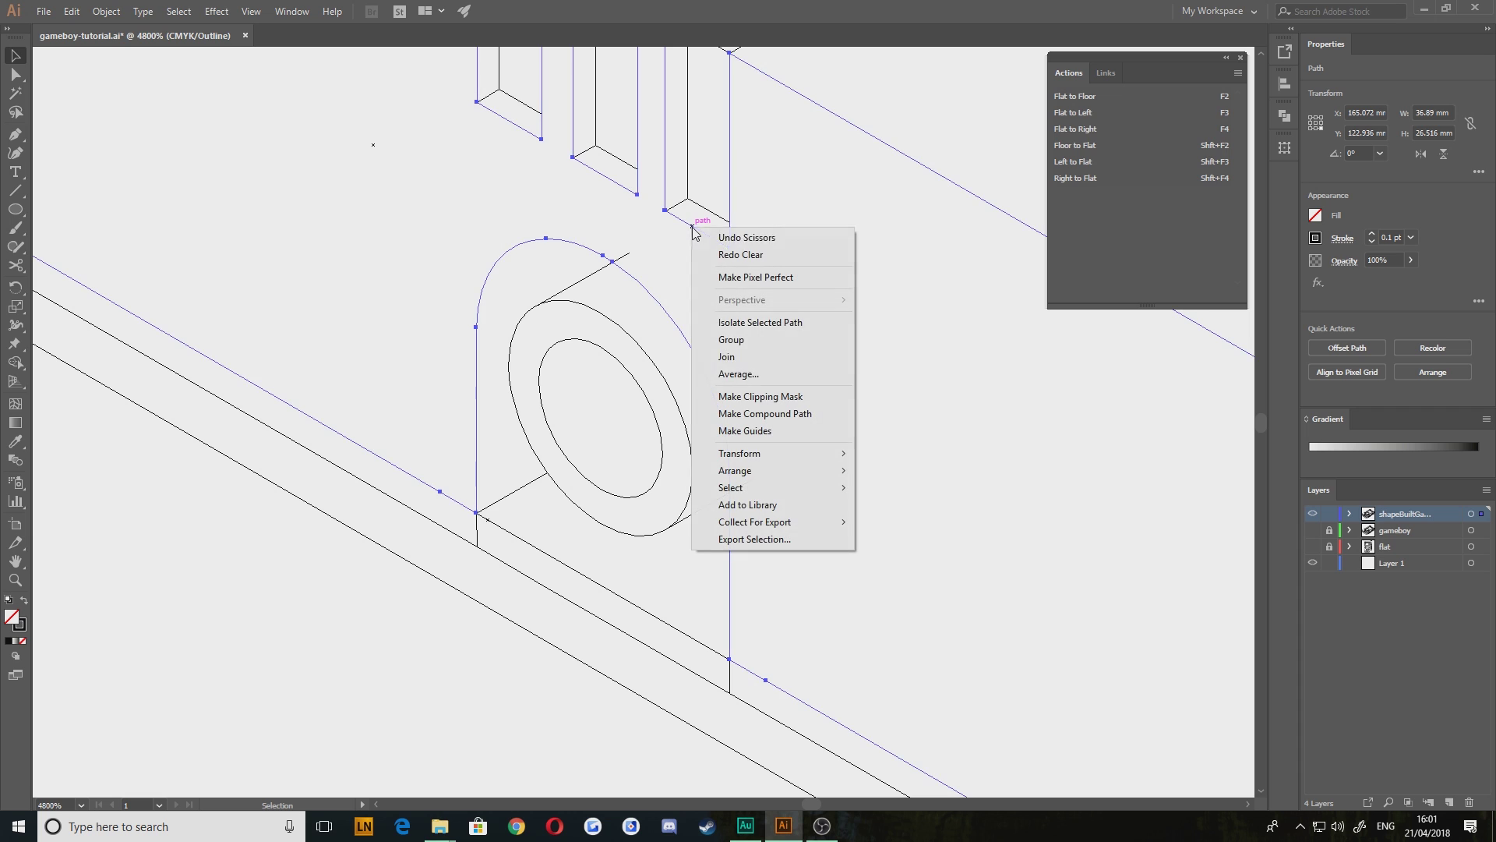
click(958, 437)
Try to split the selected jack paths with the Pathfinder Divide operation
drag(881, 520, 942, 438)
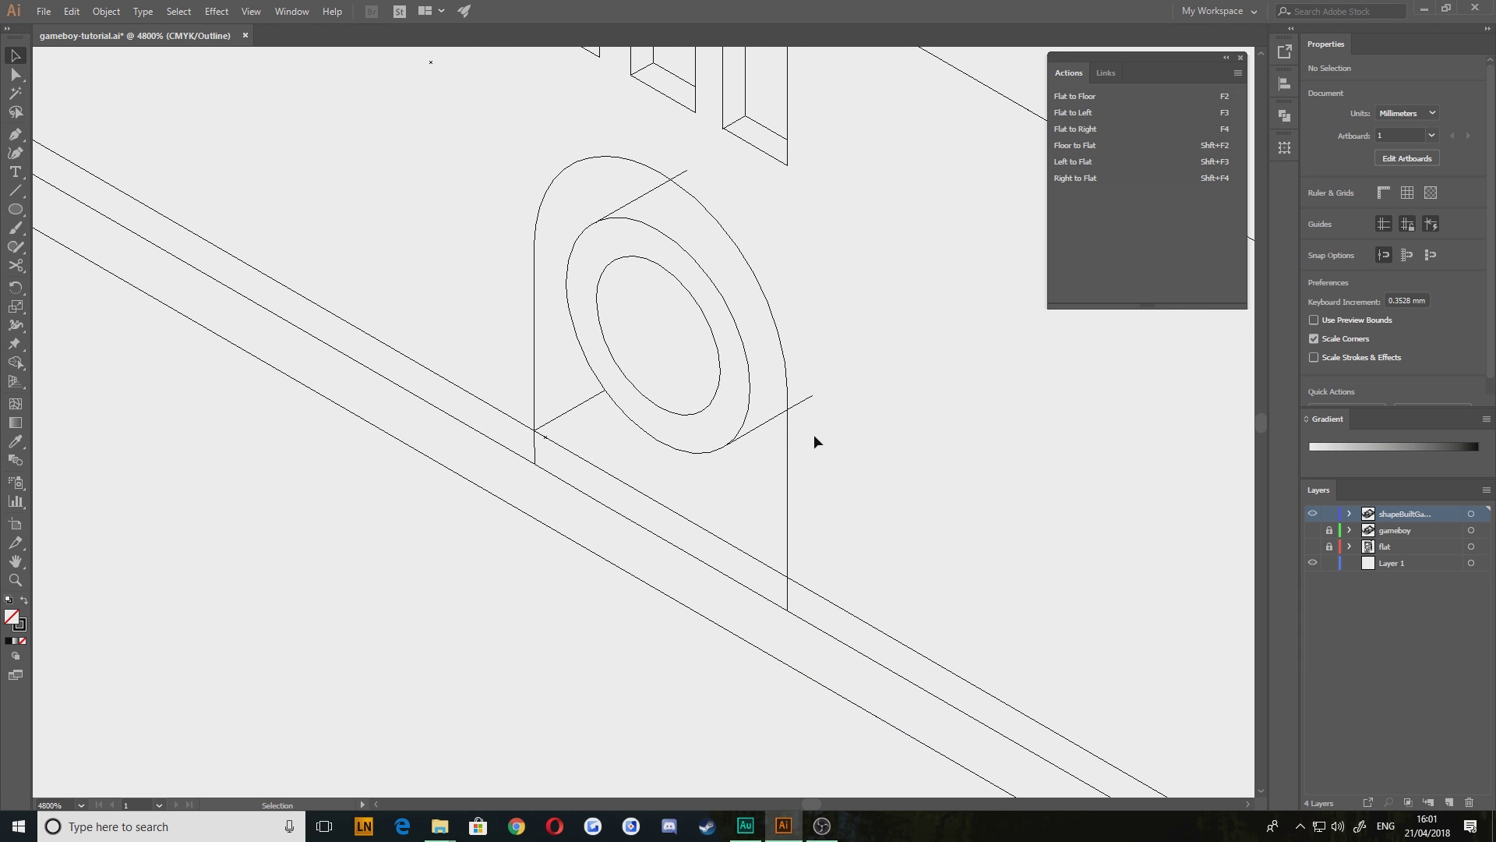
drag(707, 312, 761, 394)
drag(905, 526, 636, 263)
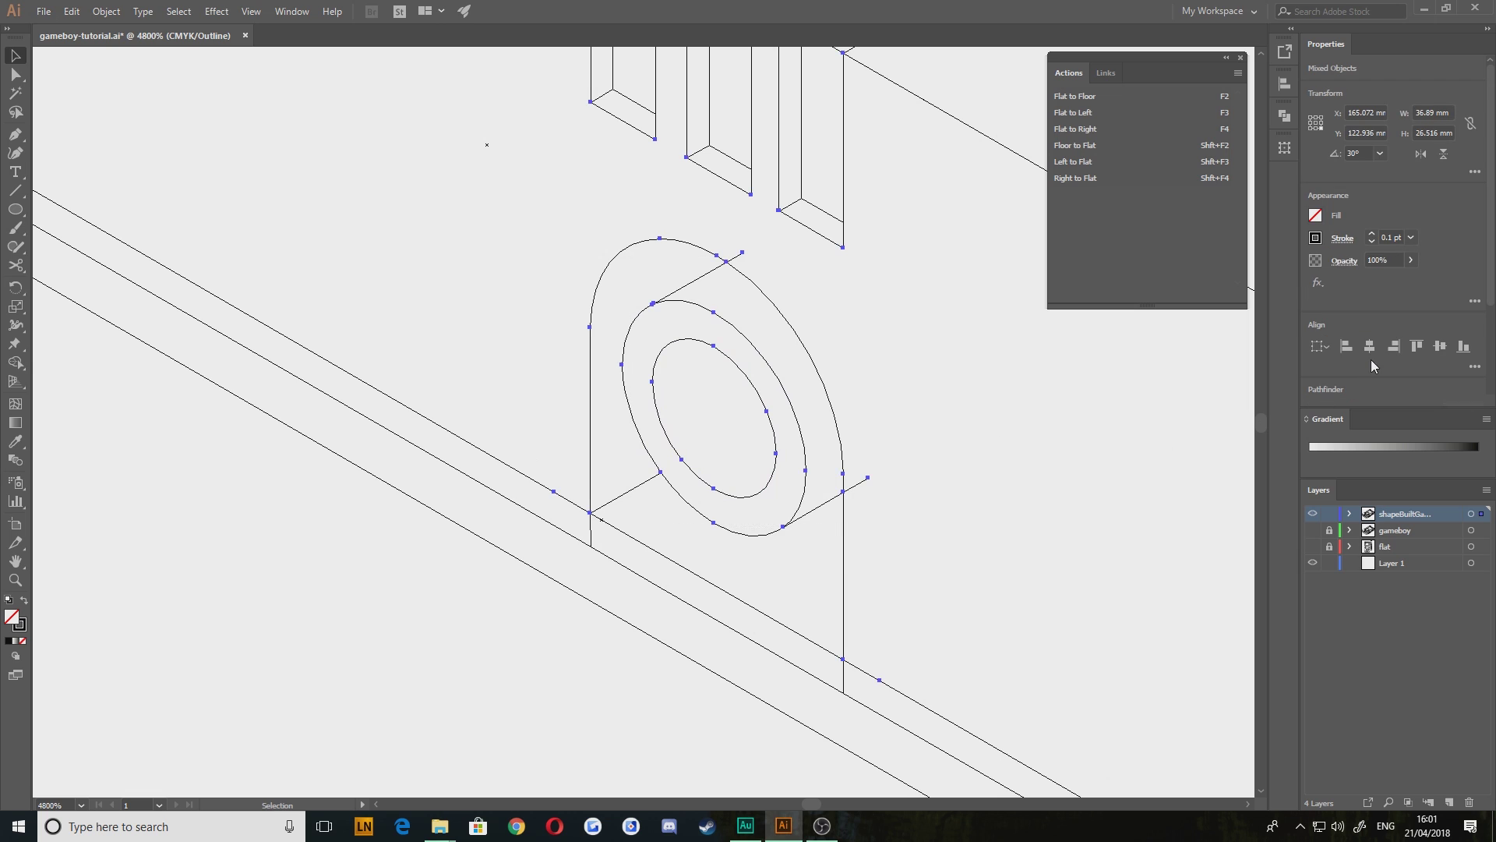
click(290, 12)
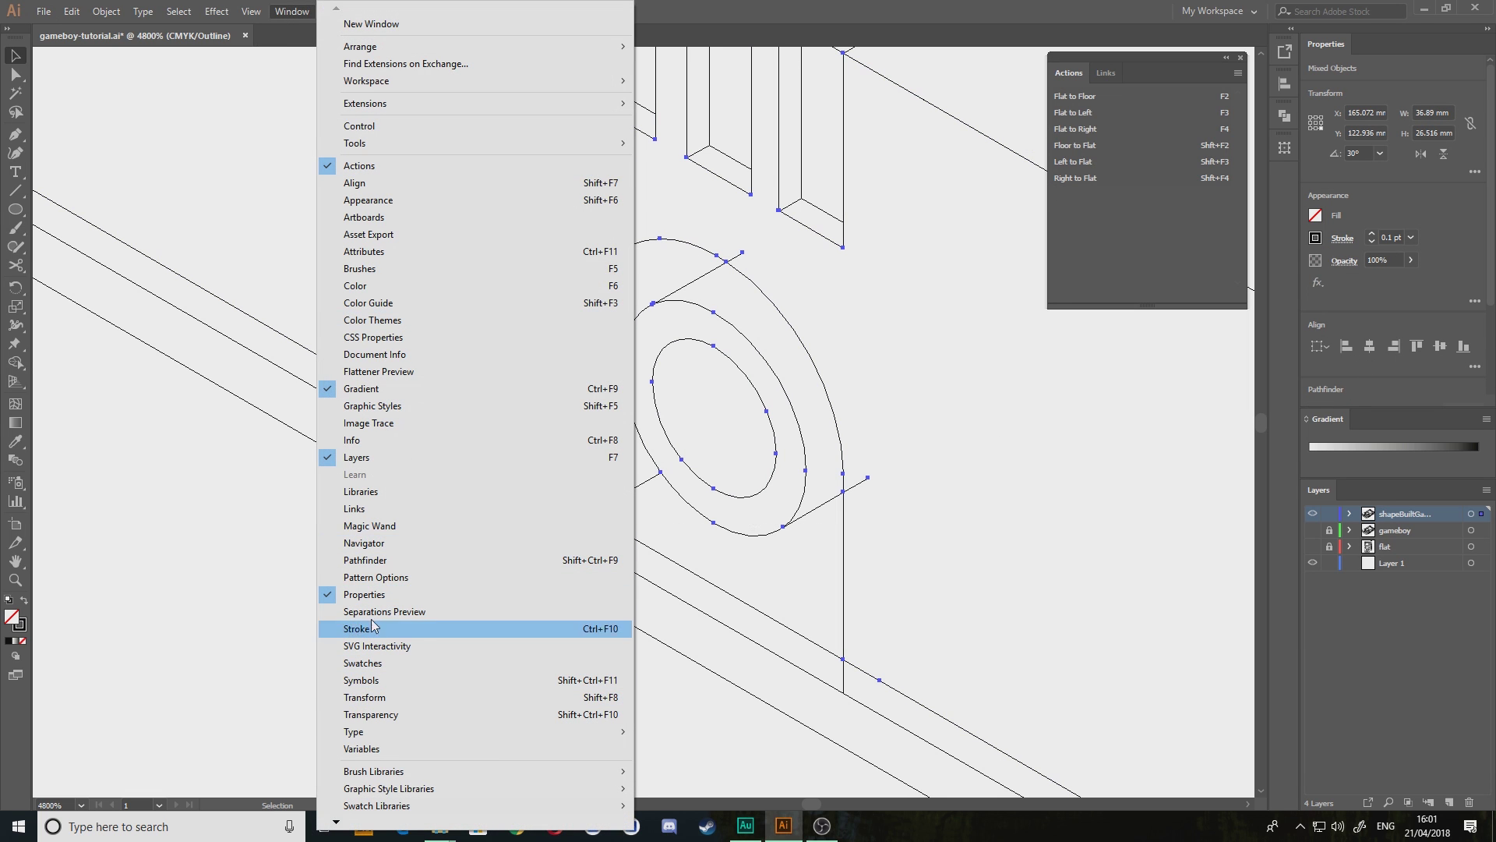
click(366, 560)
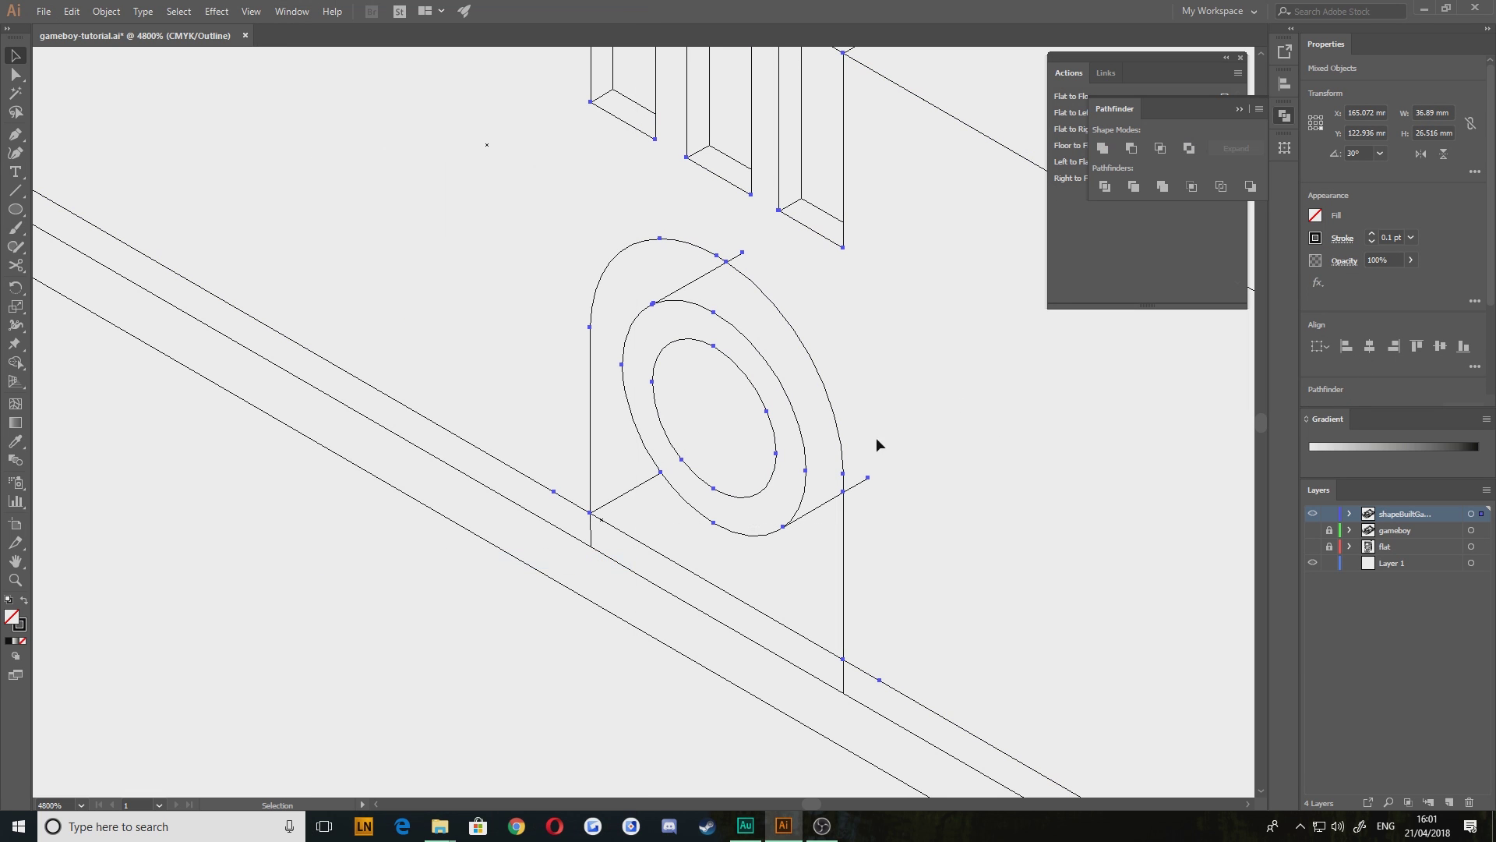
click(1104, 187)
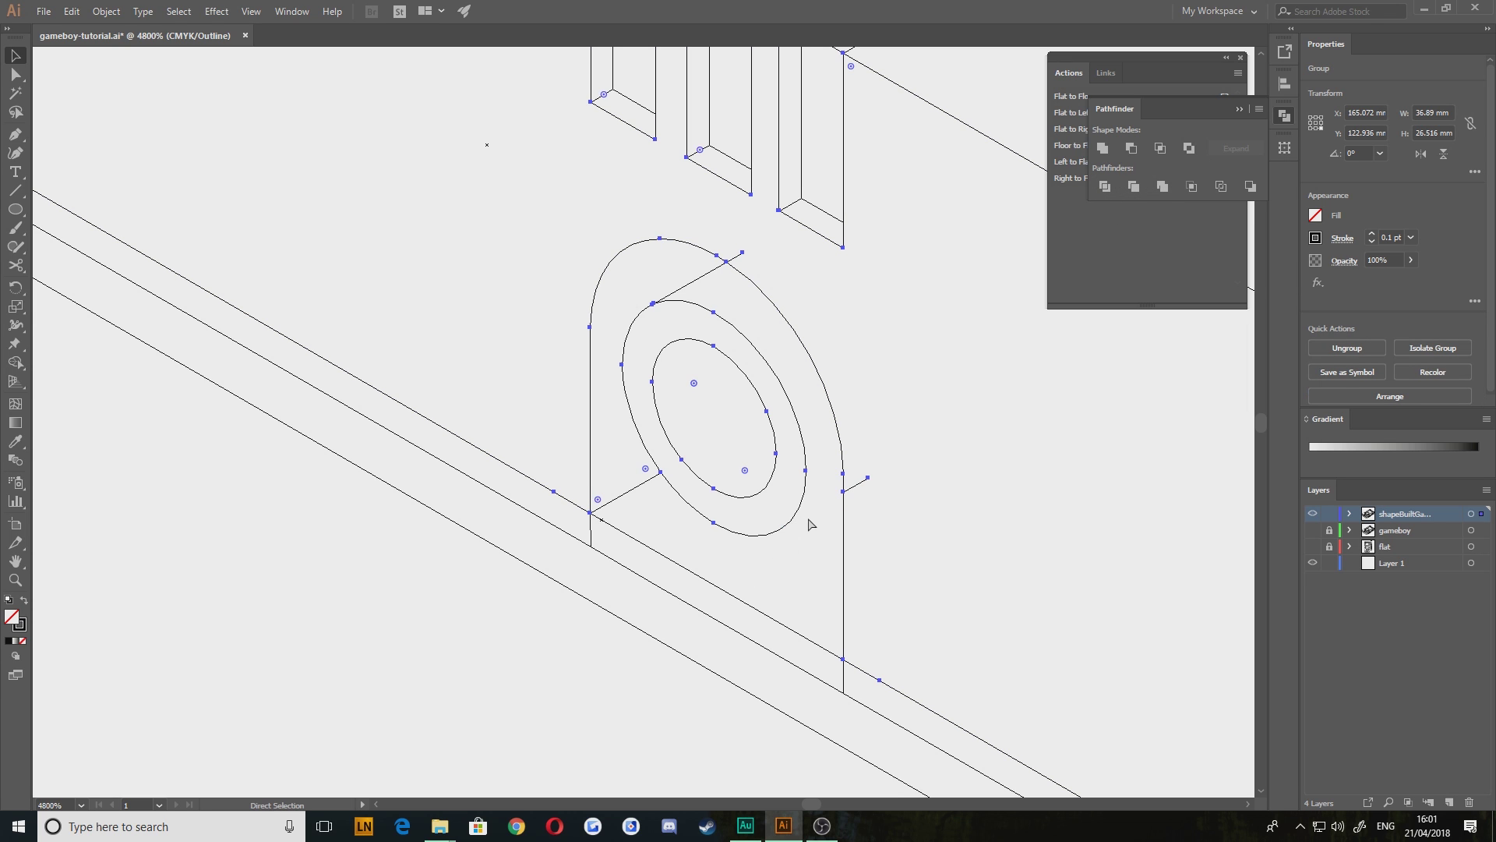
scroll(808, 520, up, 5)
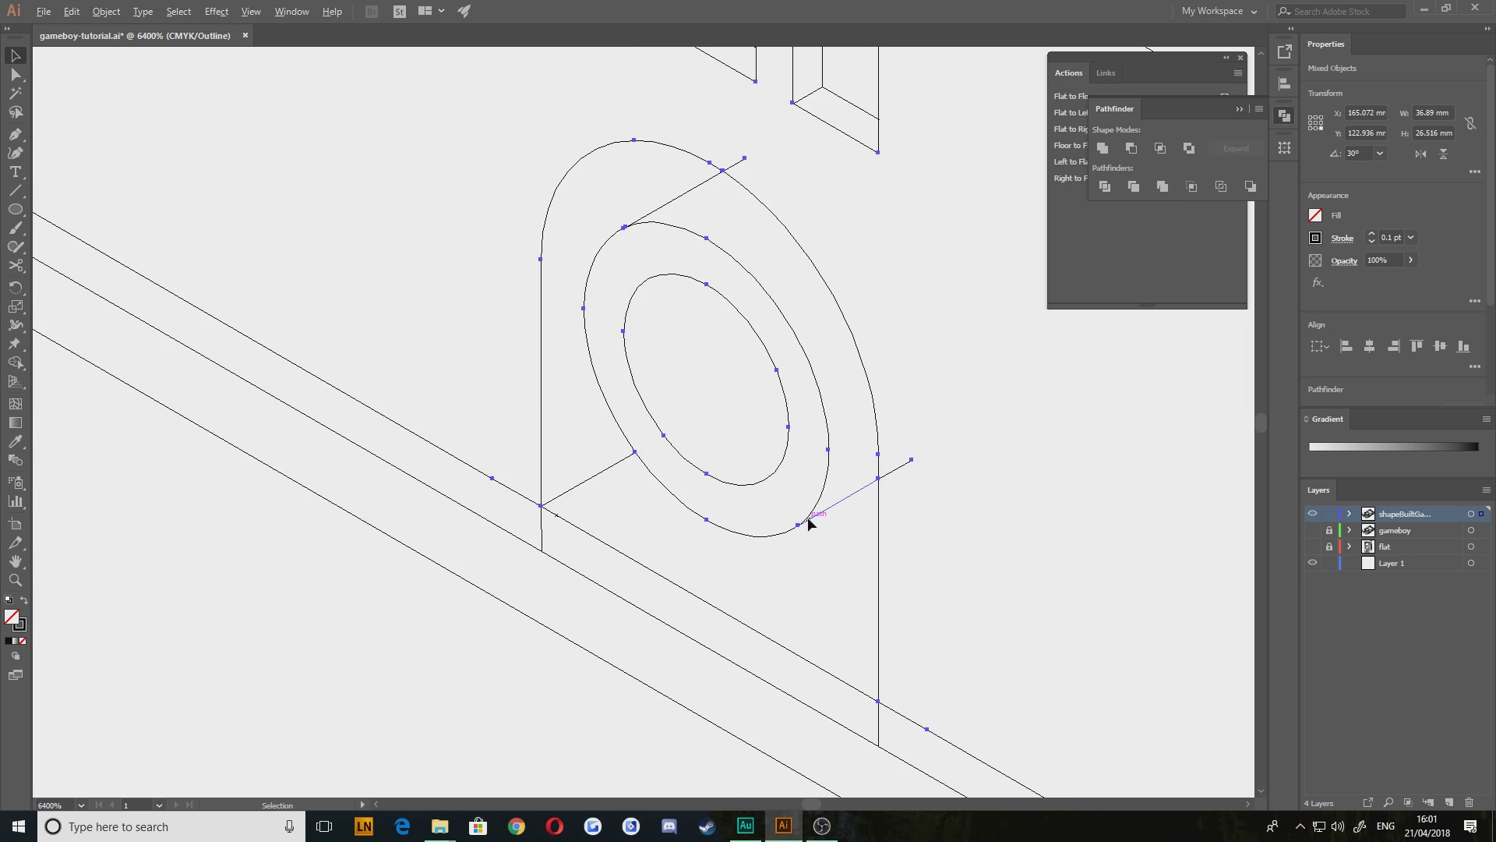
Delete the part of the jack's lower-right slanted line between the outer ring and the frame
click(974, 423)
click(903, 397)
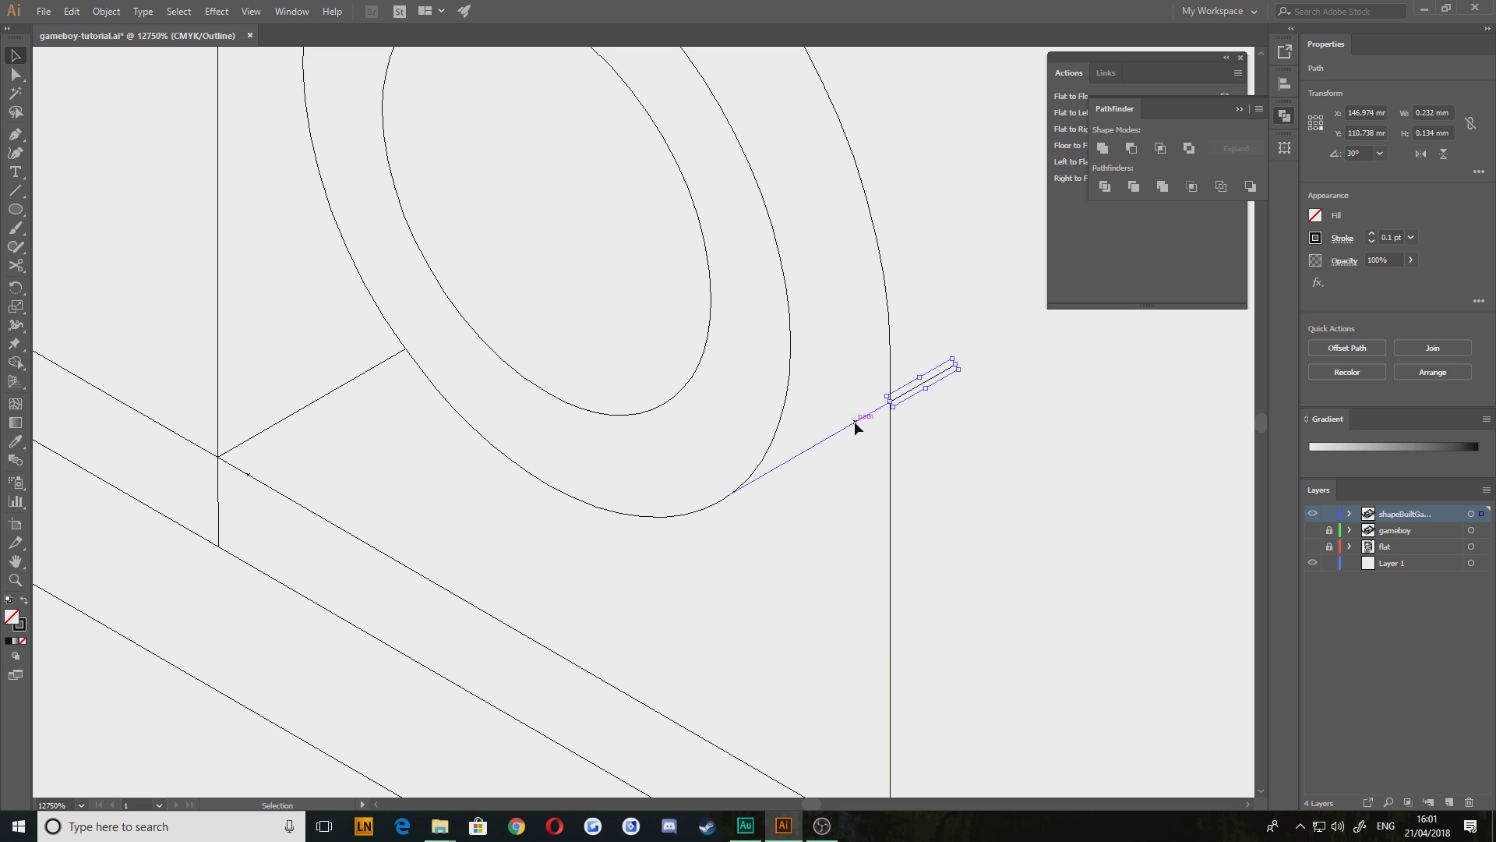
click(854, 421)
key(Delete)
Try to stretch the remaining short line outside the frame back to the outer ring
click(901, 397)
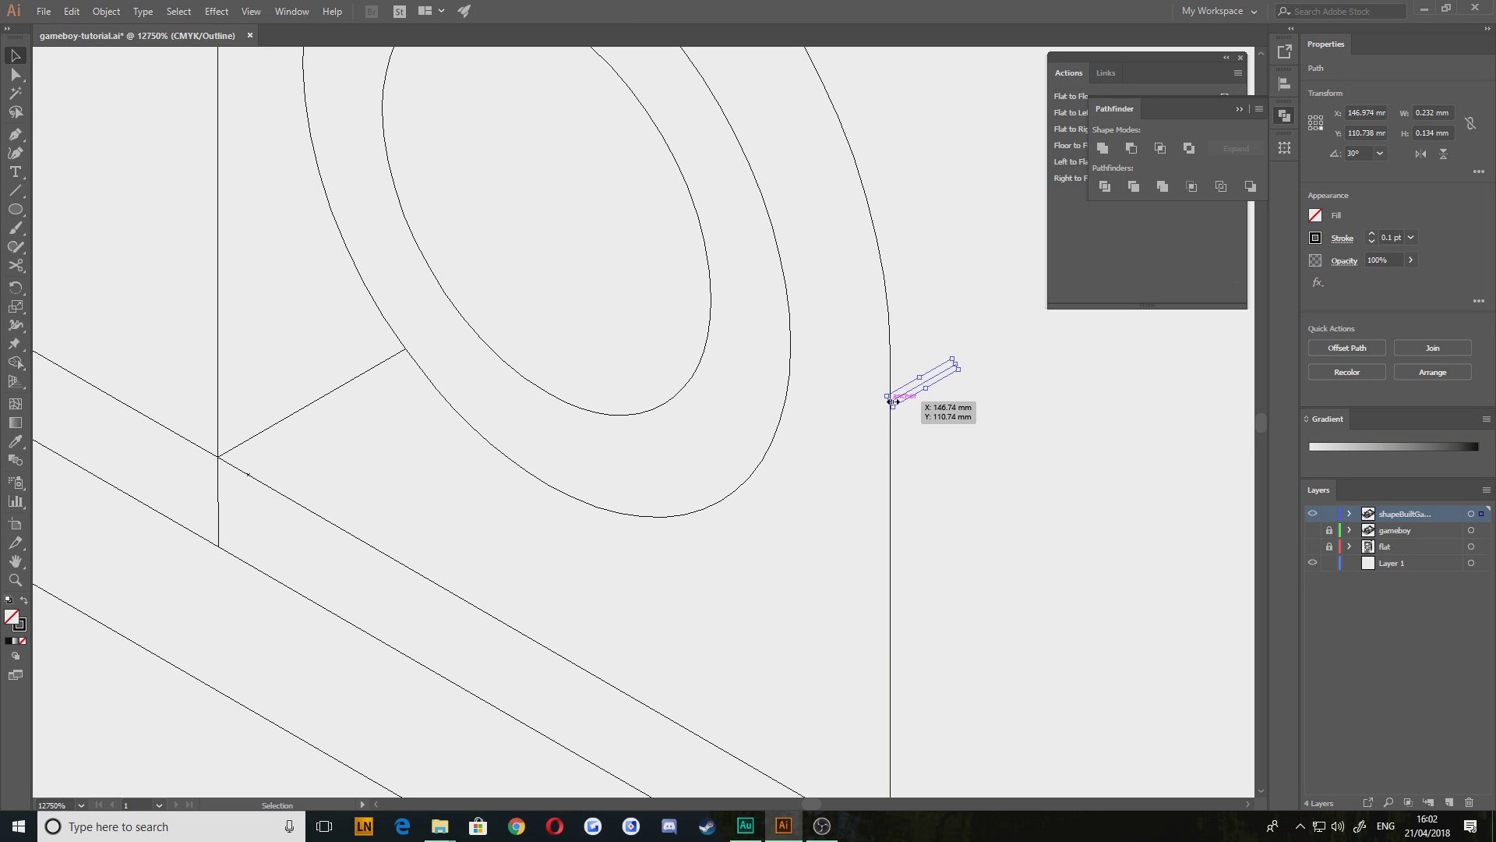
drag(893, 400, 554, 575)
key(ctrl+z)
Draw a straight Pen line about 0.63 mm long from the outer ring's lower-right edge to the short line's end on the frame
click(15, 134)
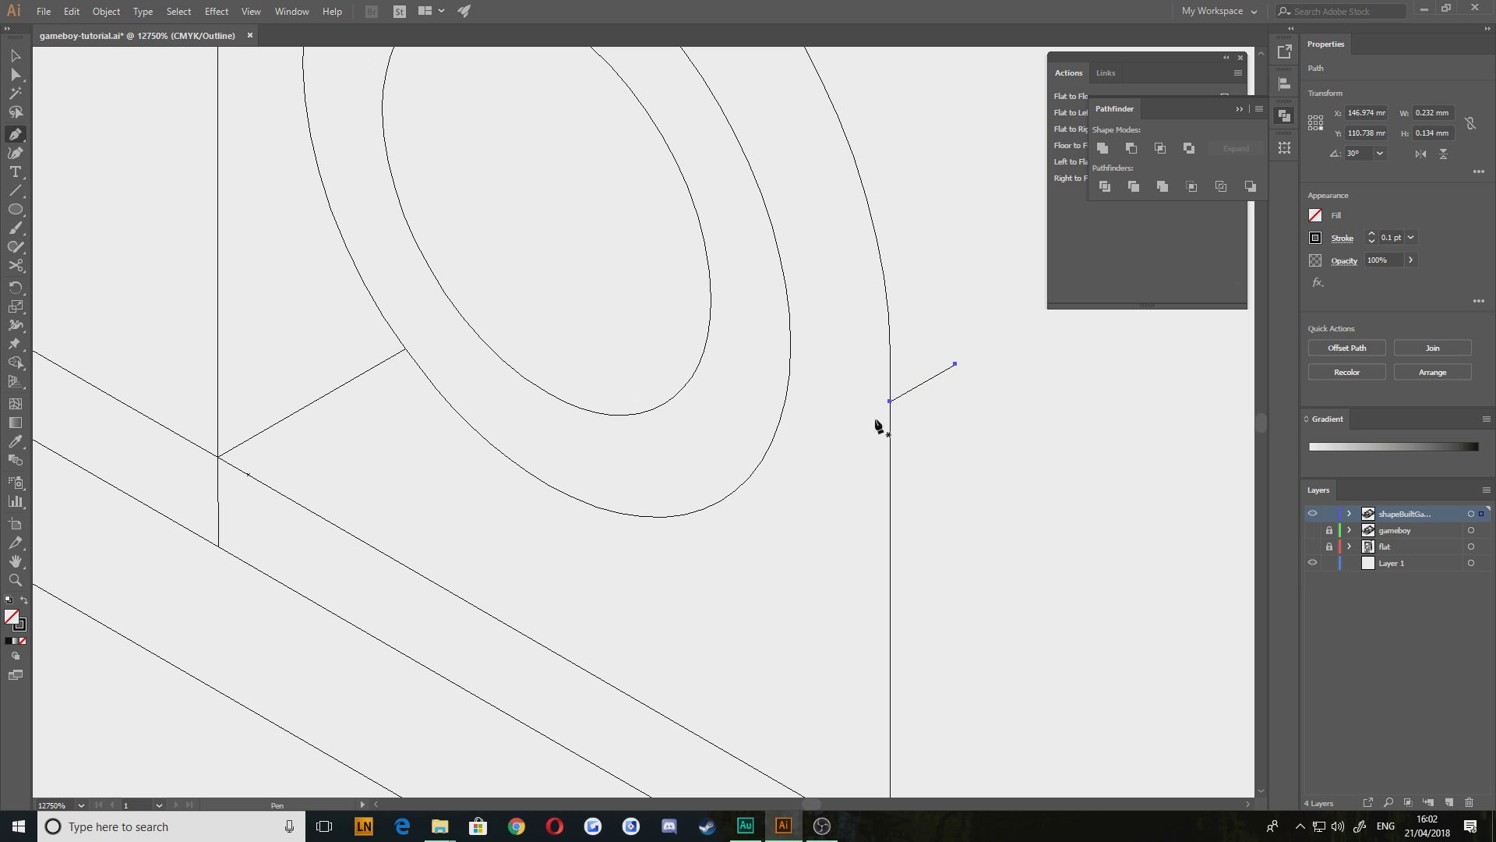
click(735, 489)
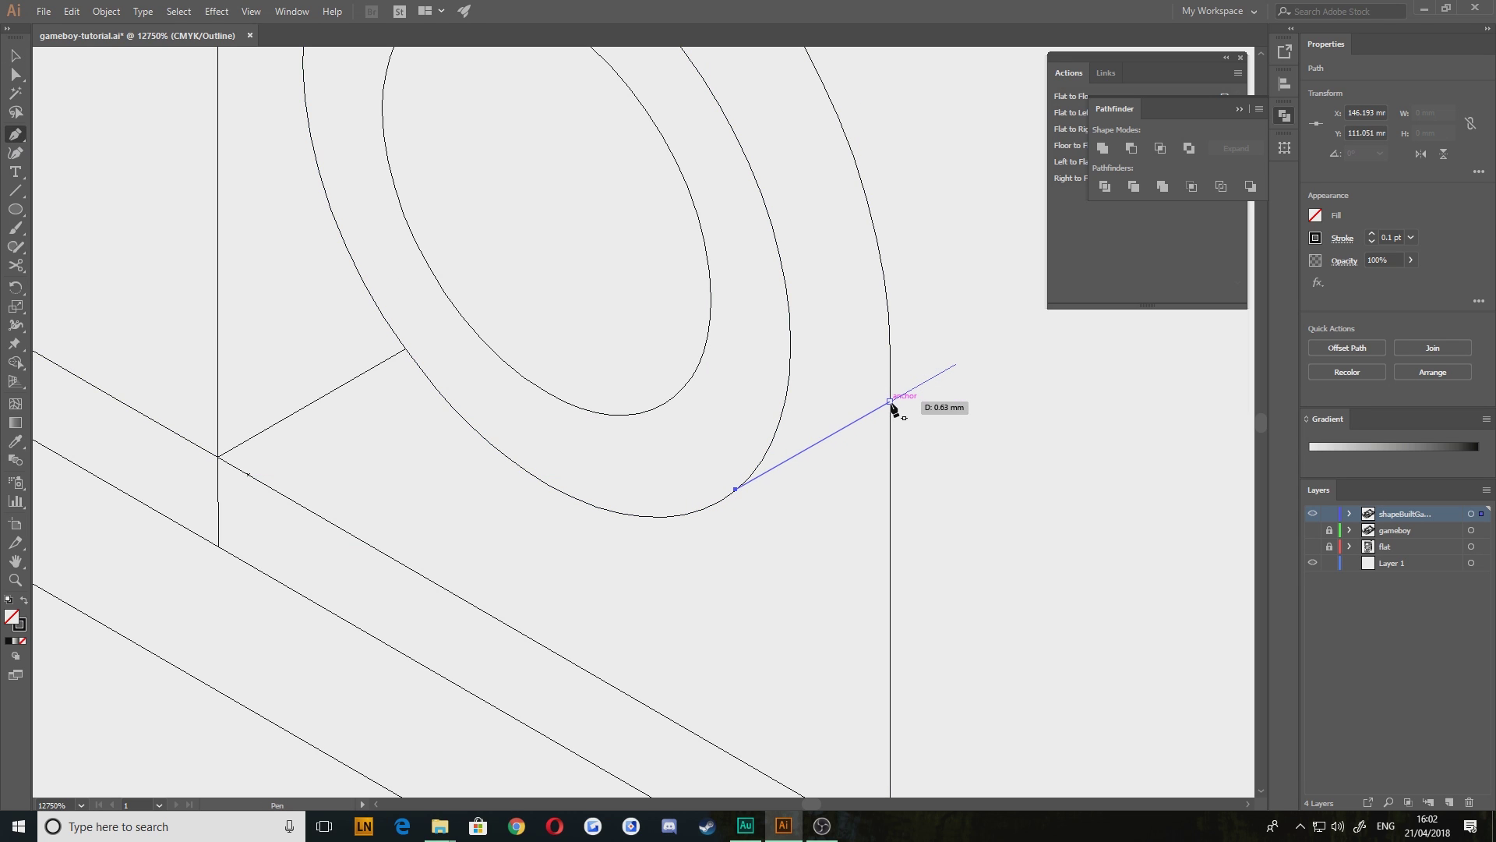
click(890, 402)
click(17, 54)
click(104, 122)
Reselect the drawing around the jack and remove both slanted lines' overhanging ends outside the frame with Shape Builder
scroll(312, 366, down, 3)
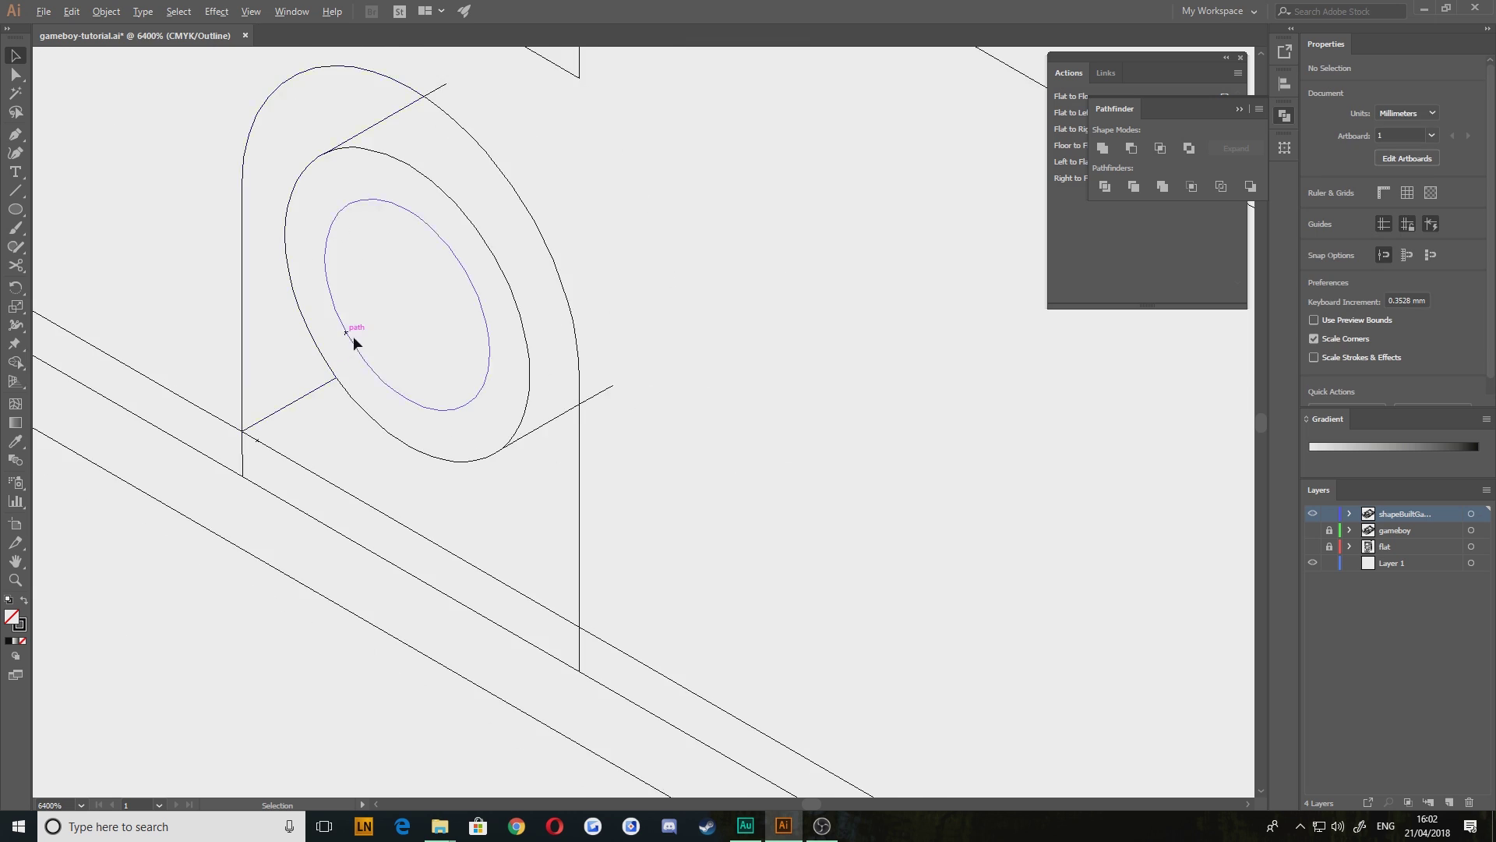
drag(382, 340, 569, 401)
drag(810, 509, 233, 182)
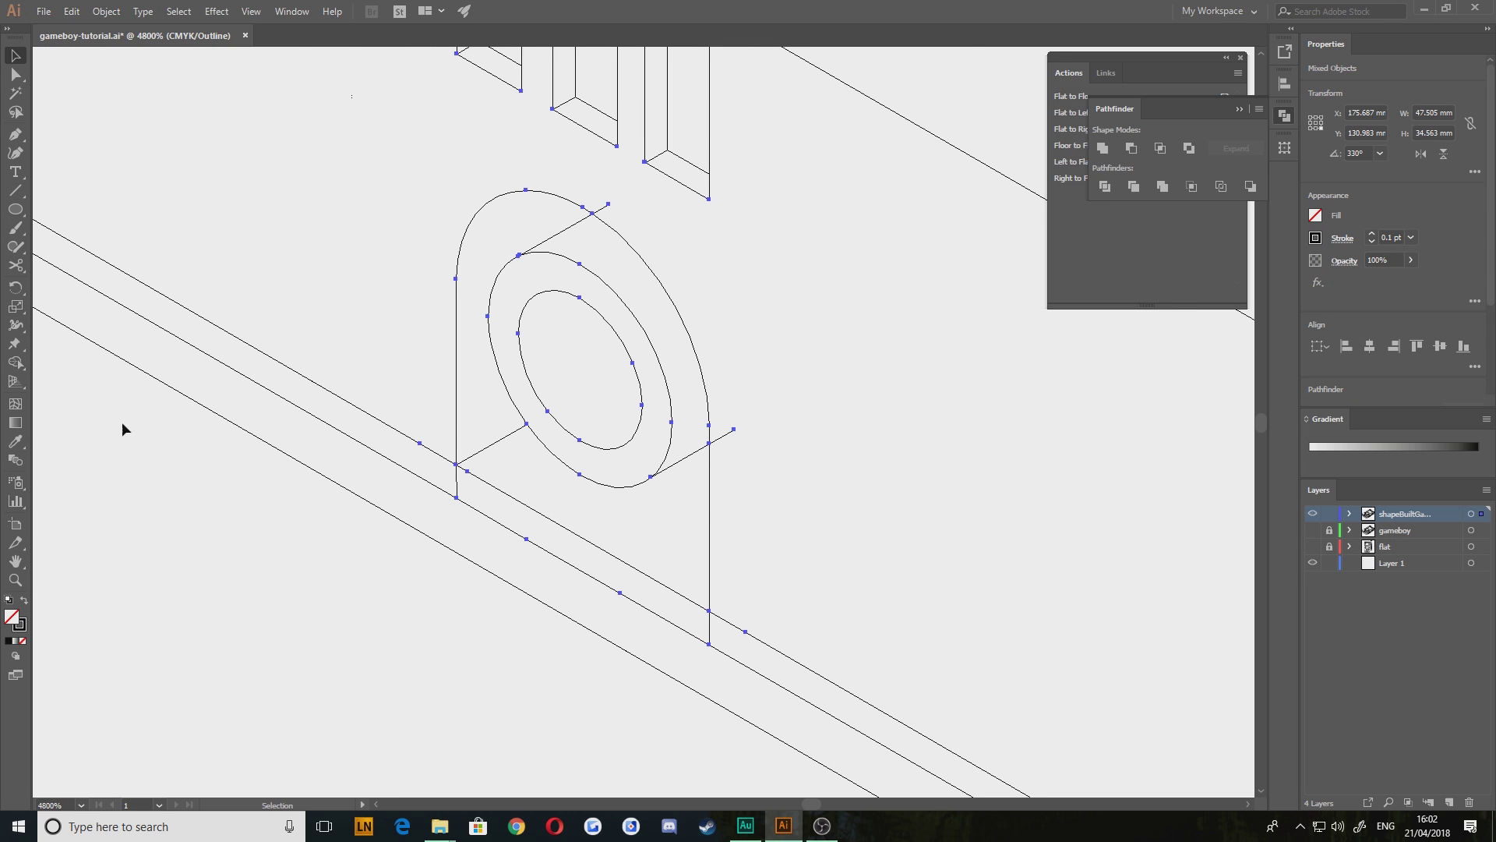
click(14, 363)
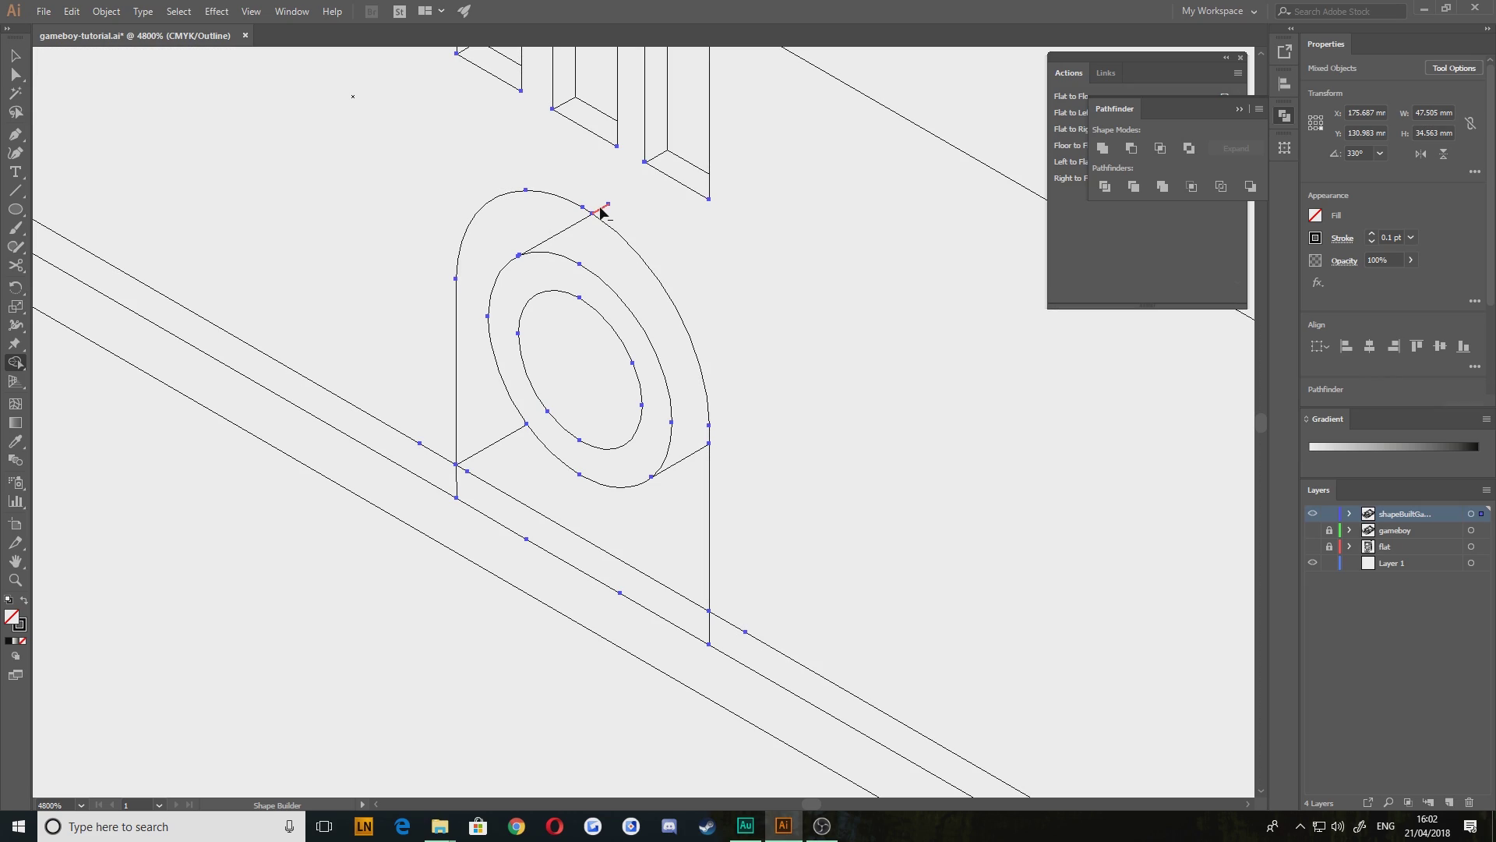
alt+click(600, 208)
drag(694, 338, 889, 505)
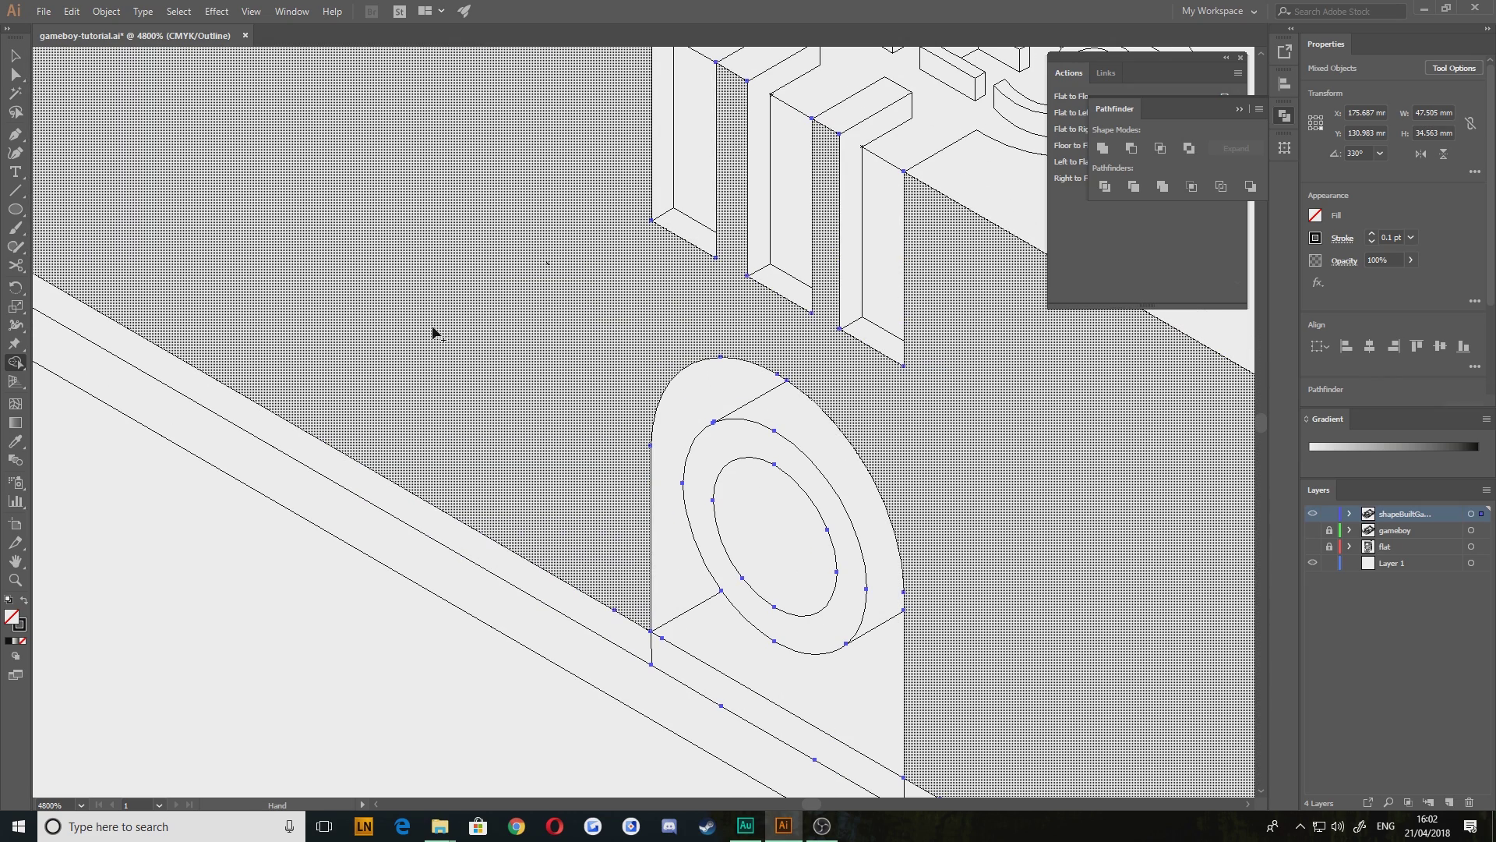
Select the whole Game Boy drawing and build the front face around the headphone jack with Shape Builder
scroll(524, 402, down, 9)
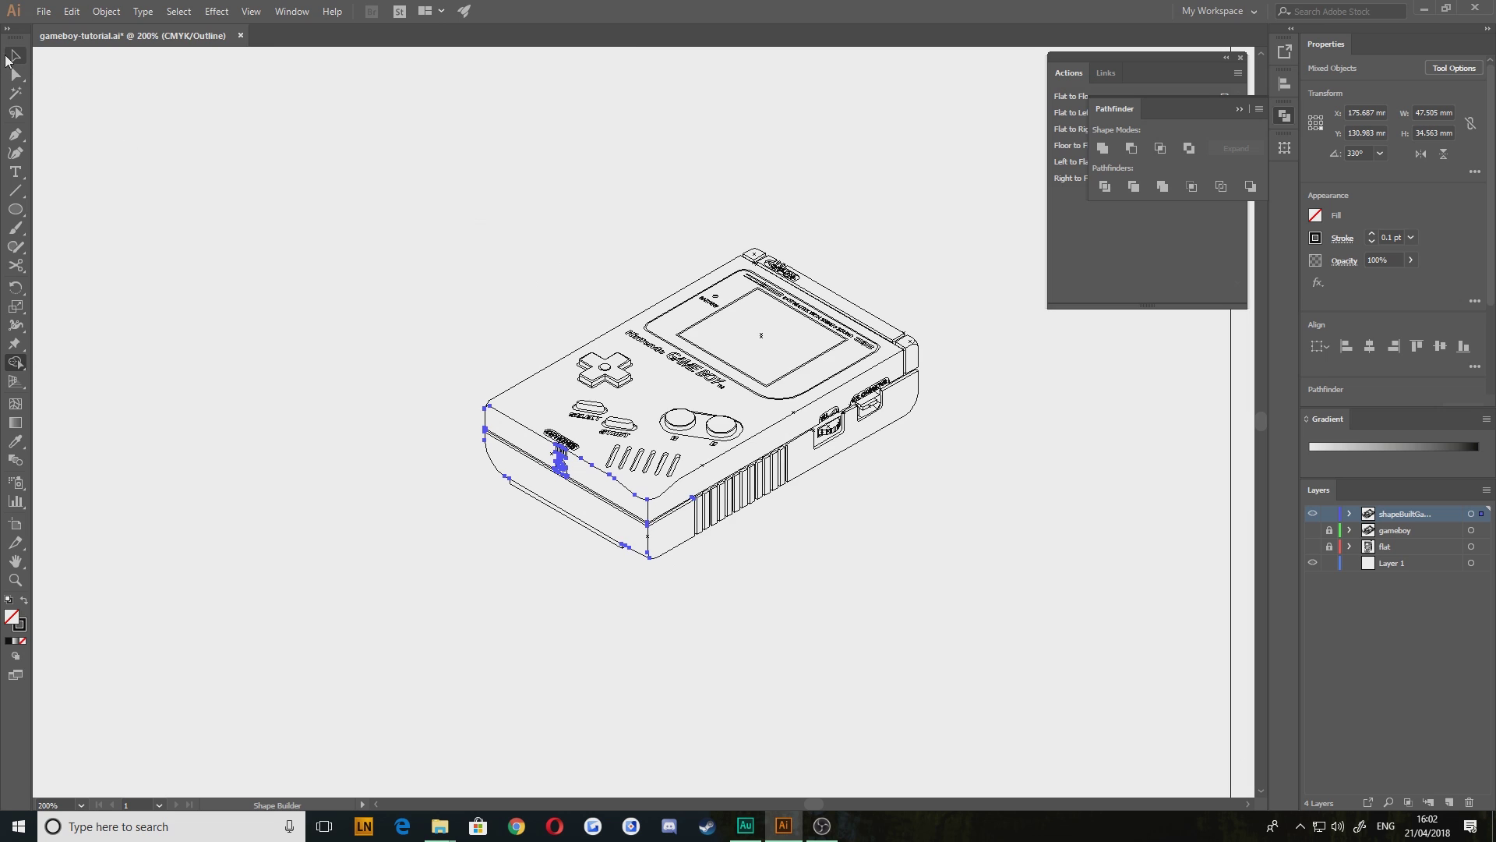
click(8, 56)
drag(256, 108, 1187, 727)
scroll(544, 532, up, 4)
drag(580, 331, 643, 489)
click(15, 363)
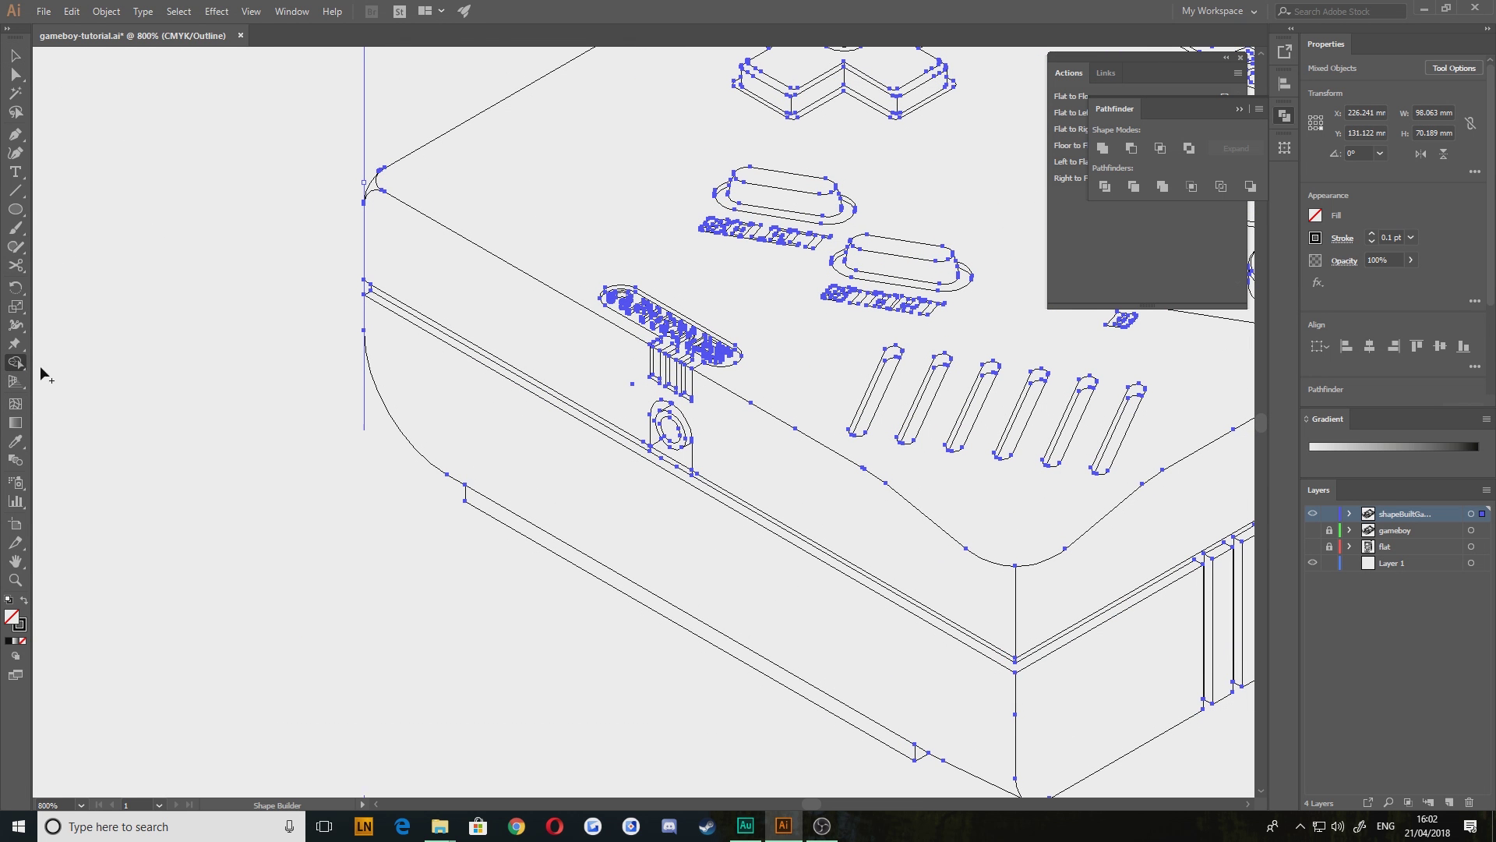
scroll(682, 530, up, 3)
drag(436, 333, 646, 528)
click(317, 304)
drag(761, 503, 486, 451)
drag(527, 357, 878, 551)
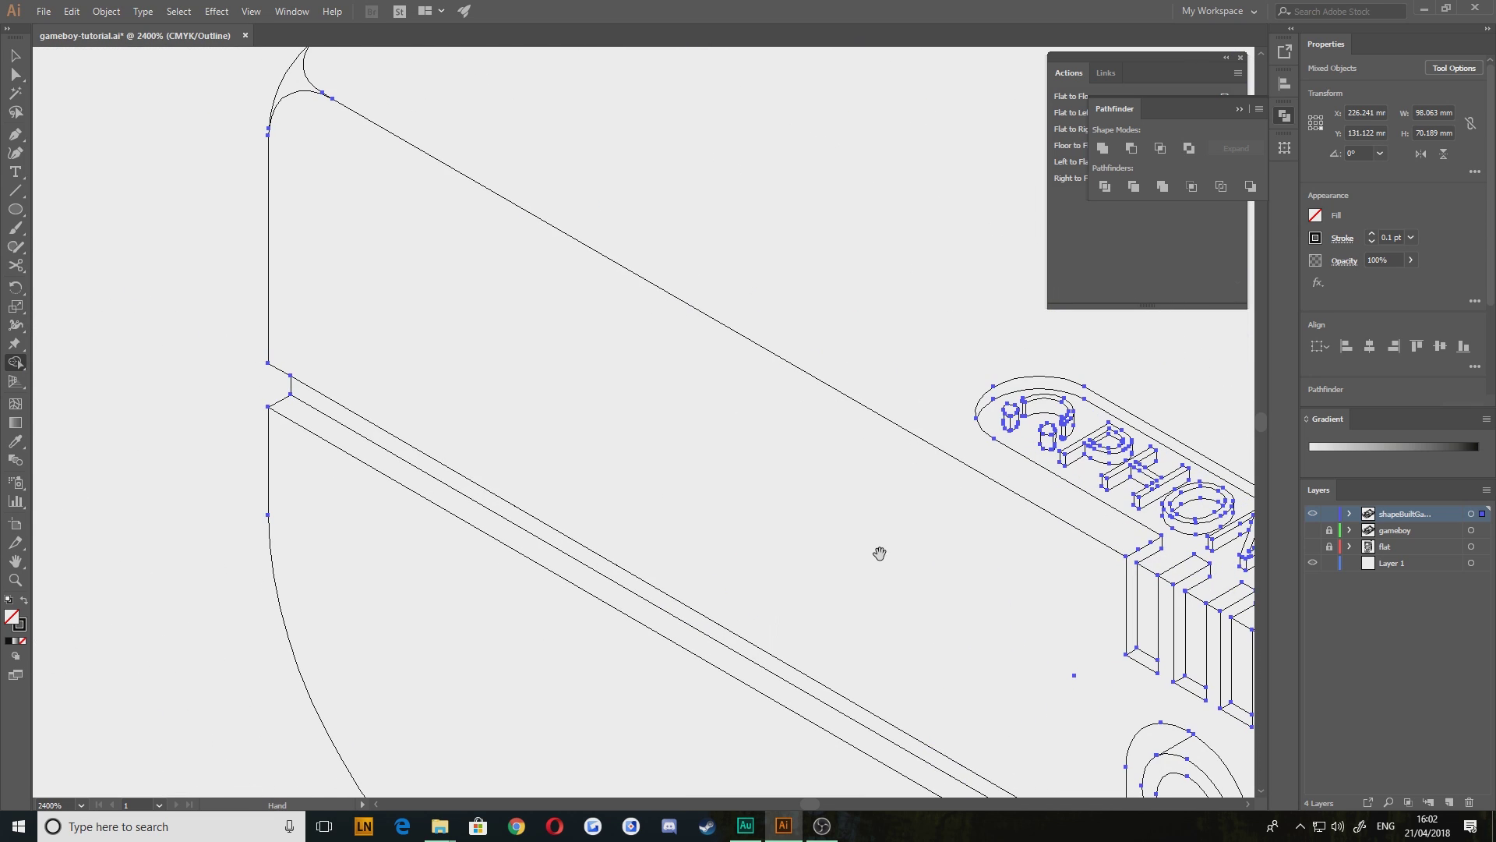
Examine the phones label's letters and the case's corners for closed regions with Shape Builder
drag(726, 585, 187, 226)
drag(1010, 643, 378, 231)
scroll(782, 475, down, 4)
scroll(532, 288, up, 6)
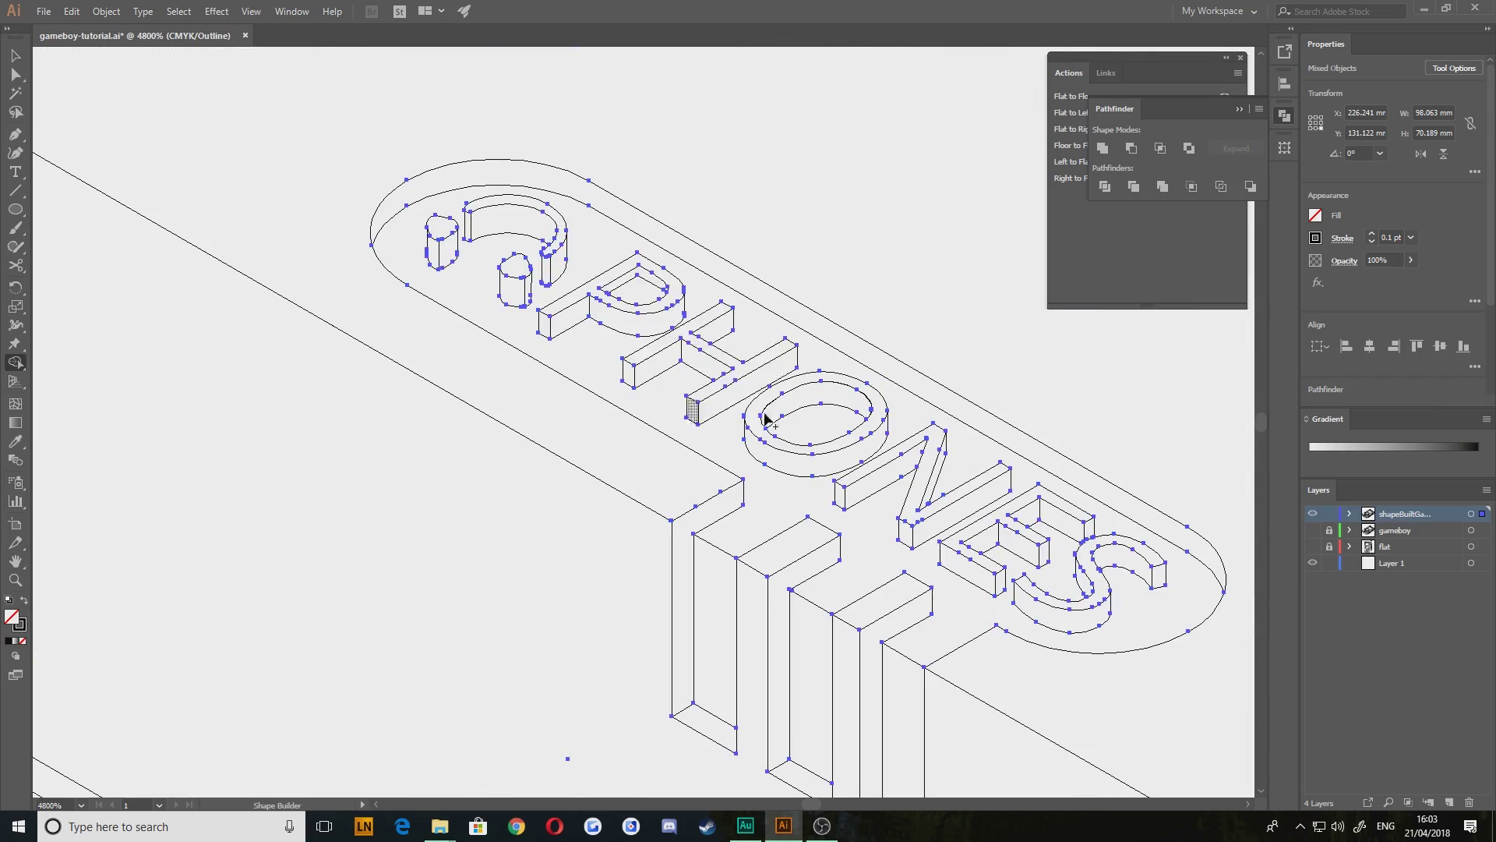
drag(931, 473, 650, 342)
scroll(432, 389, down, 10)
key(v)
scroll(484, 331, up, 3)
scroll(507, 408, down, 3)
scroll(537, 424, up, 3)
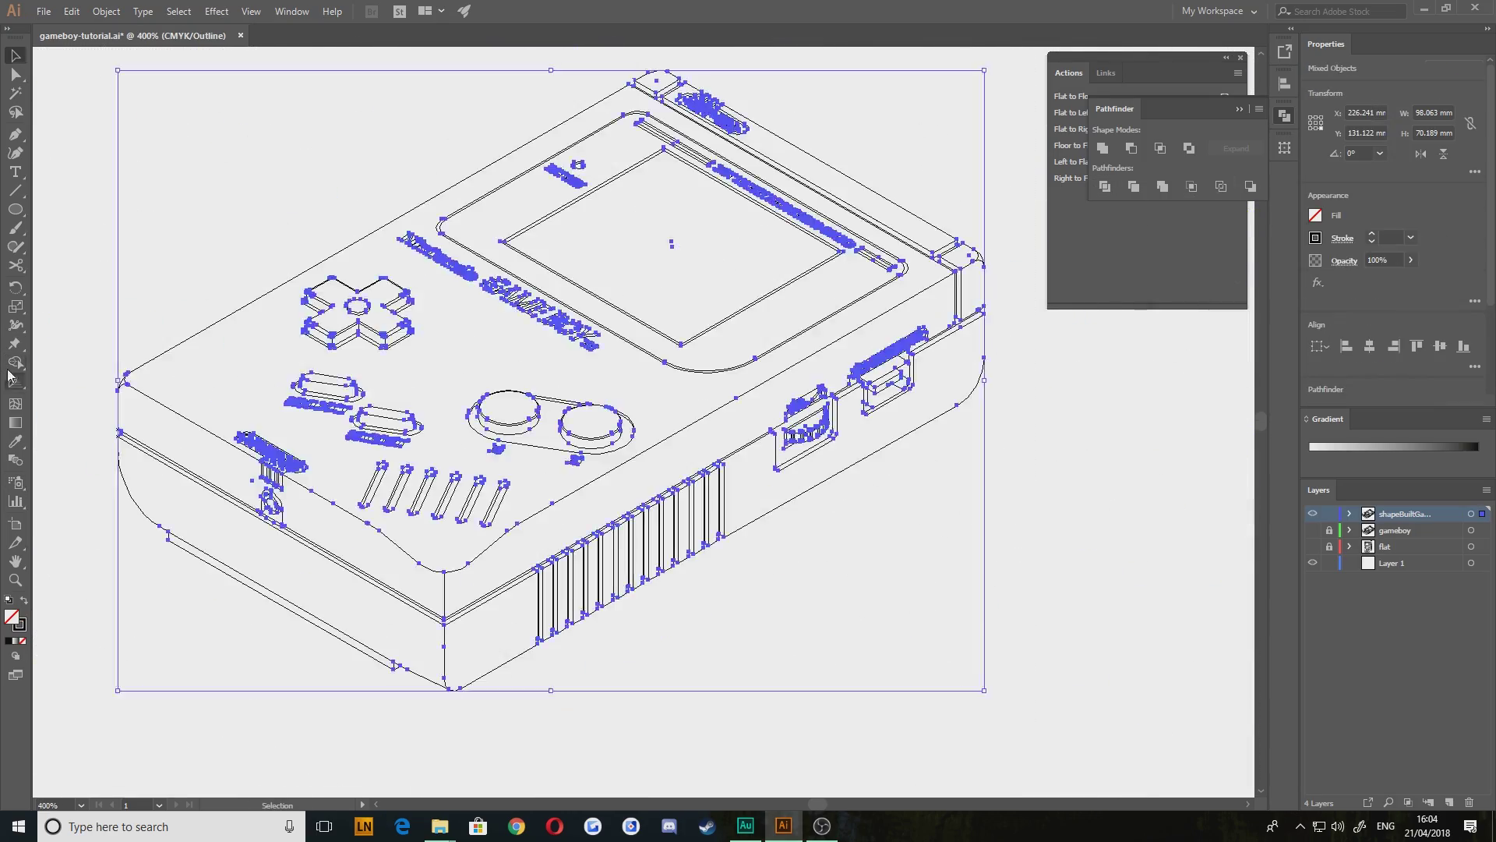
click(13, 364)
scroll(546, 425, up, 10)
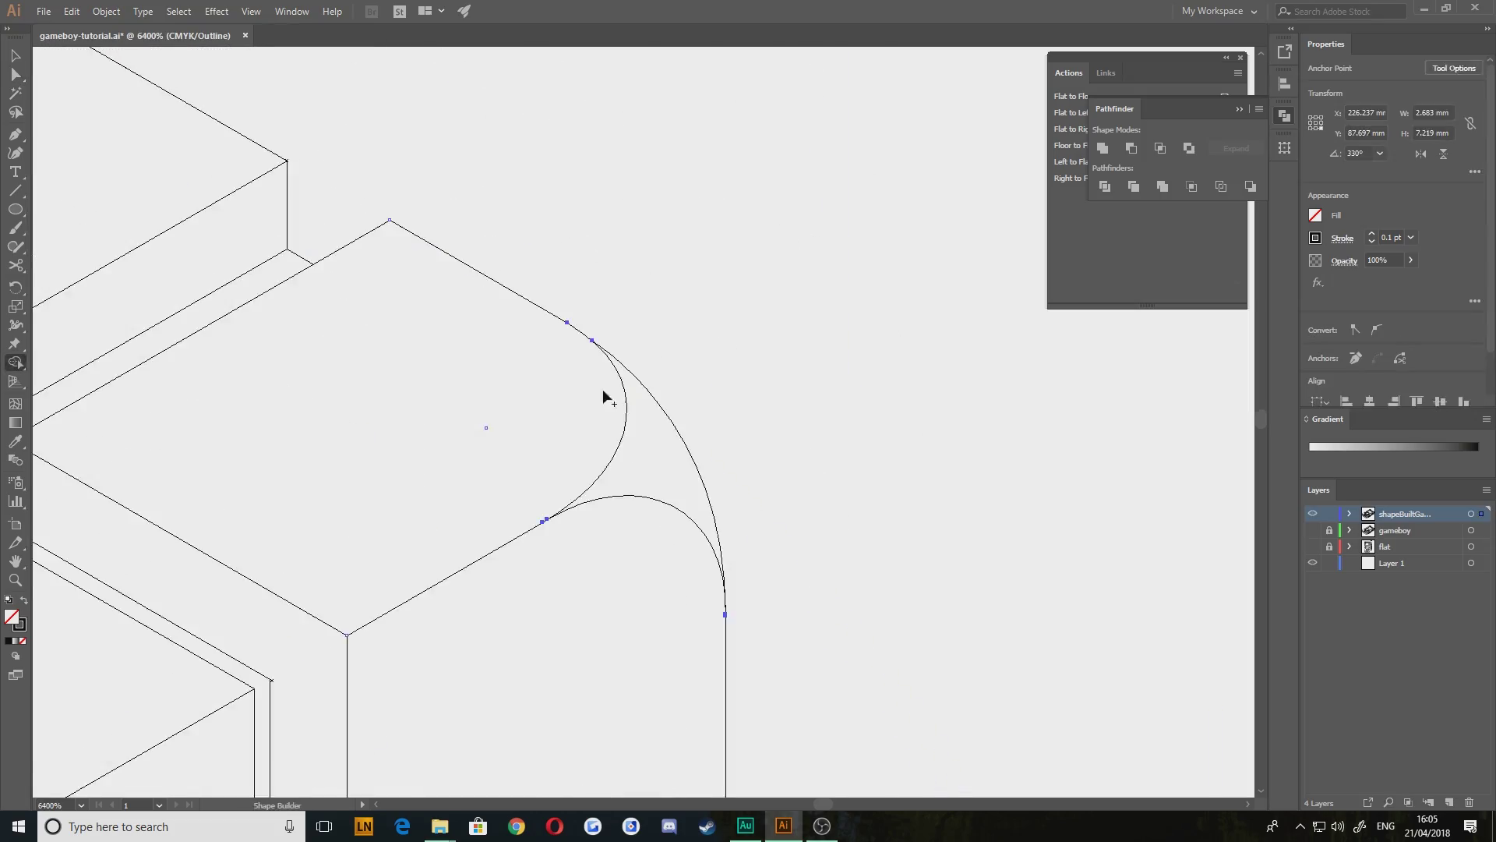
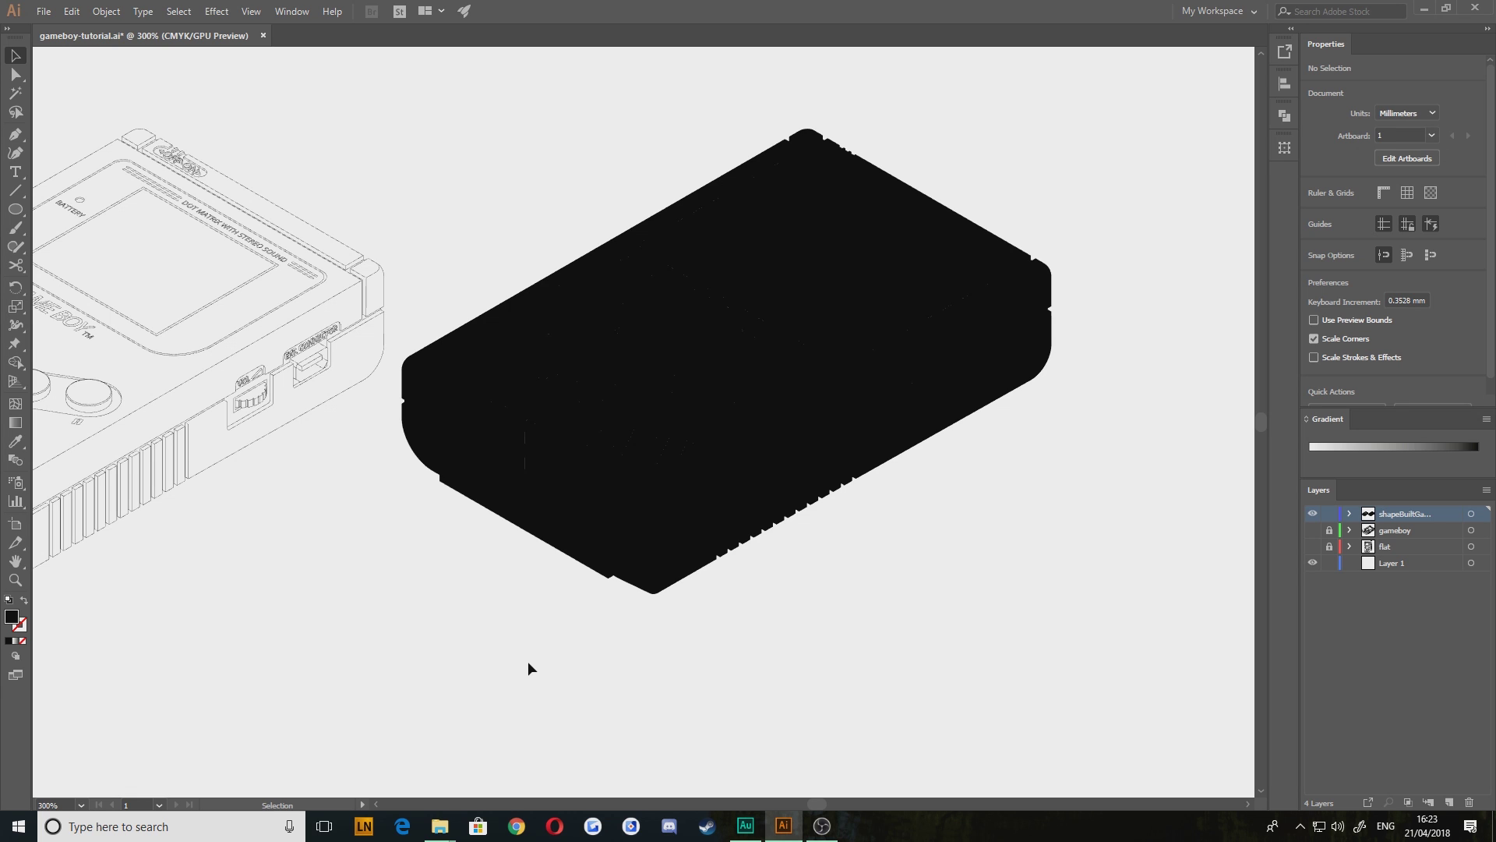
Undo the solid black fill on the right-hand Game Boy drawing and deselect it
key(ctrl+z)
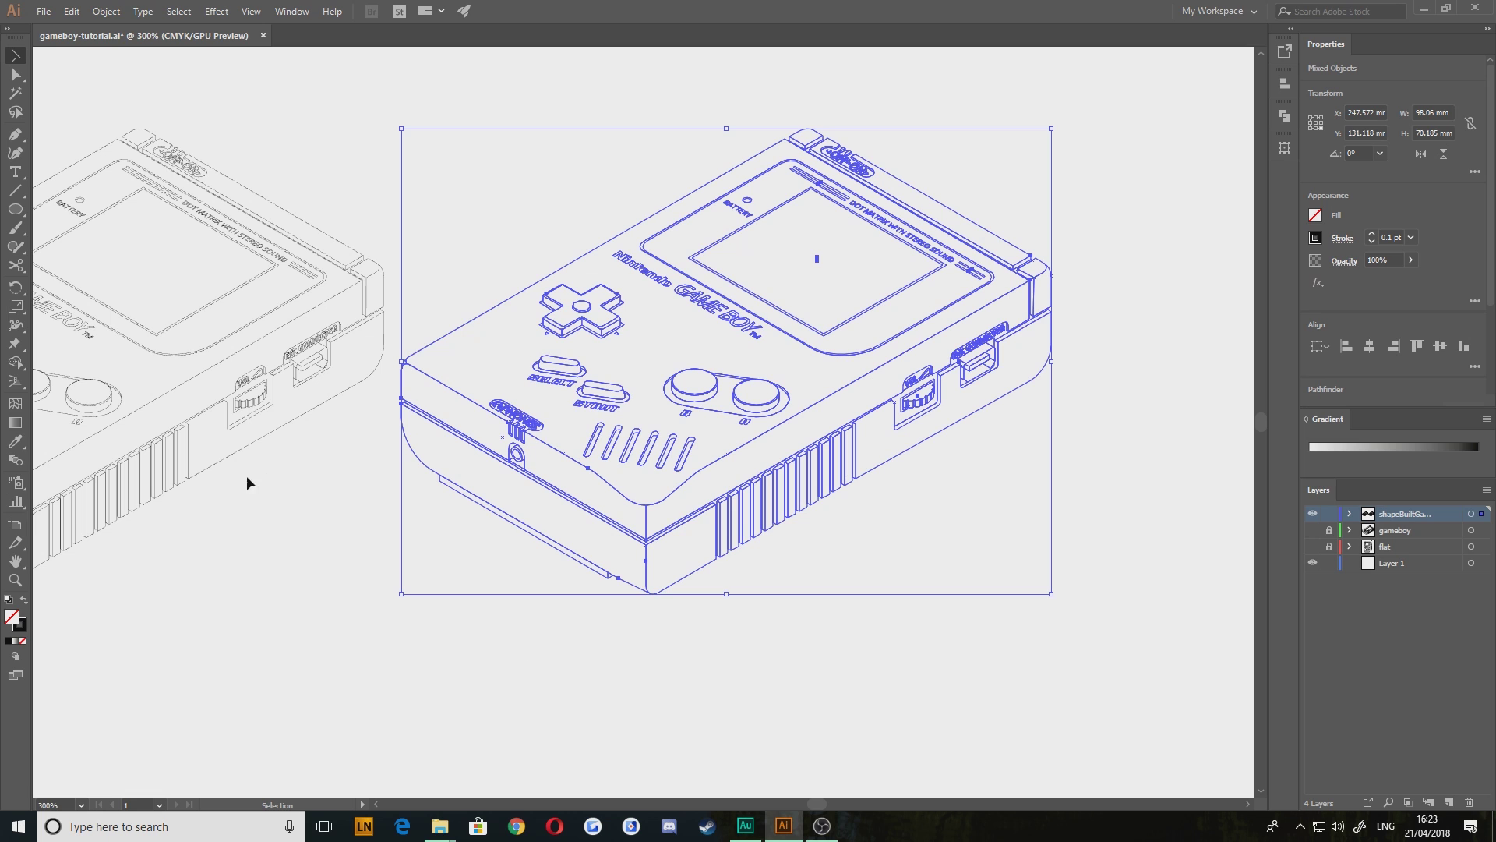
click(309, 593)
drag(312, 598, 834, 561)
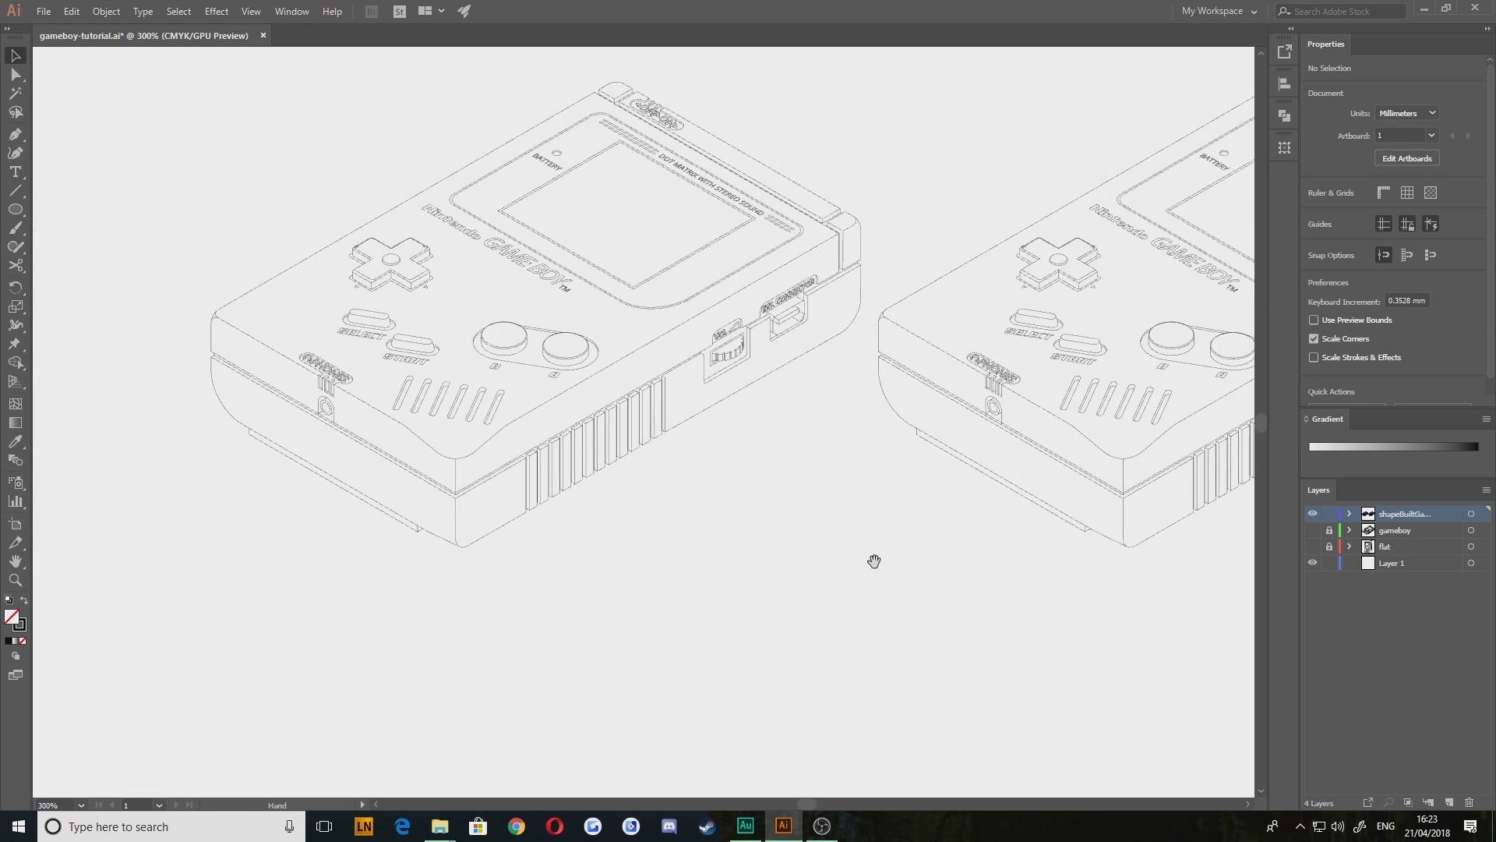
Delete the left-hand copy of the Game Boy drawing
scroll(614, 583, down, 1)
scroll(614, 583, down, 1)
drag(549, 494, 583, 521)
drag(492, 340, 815, 629)
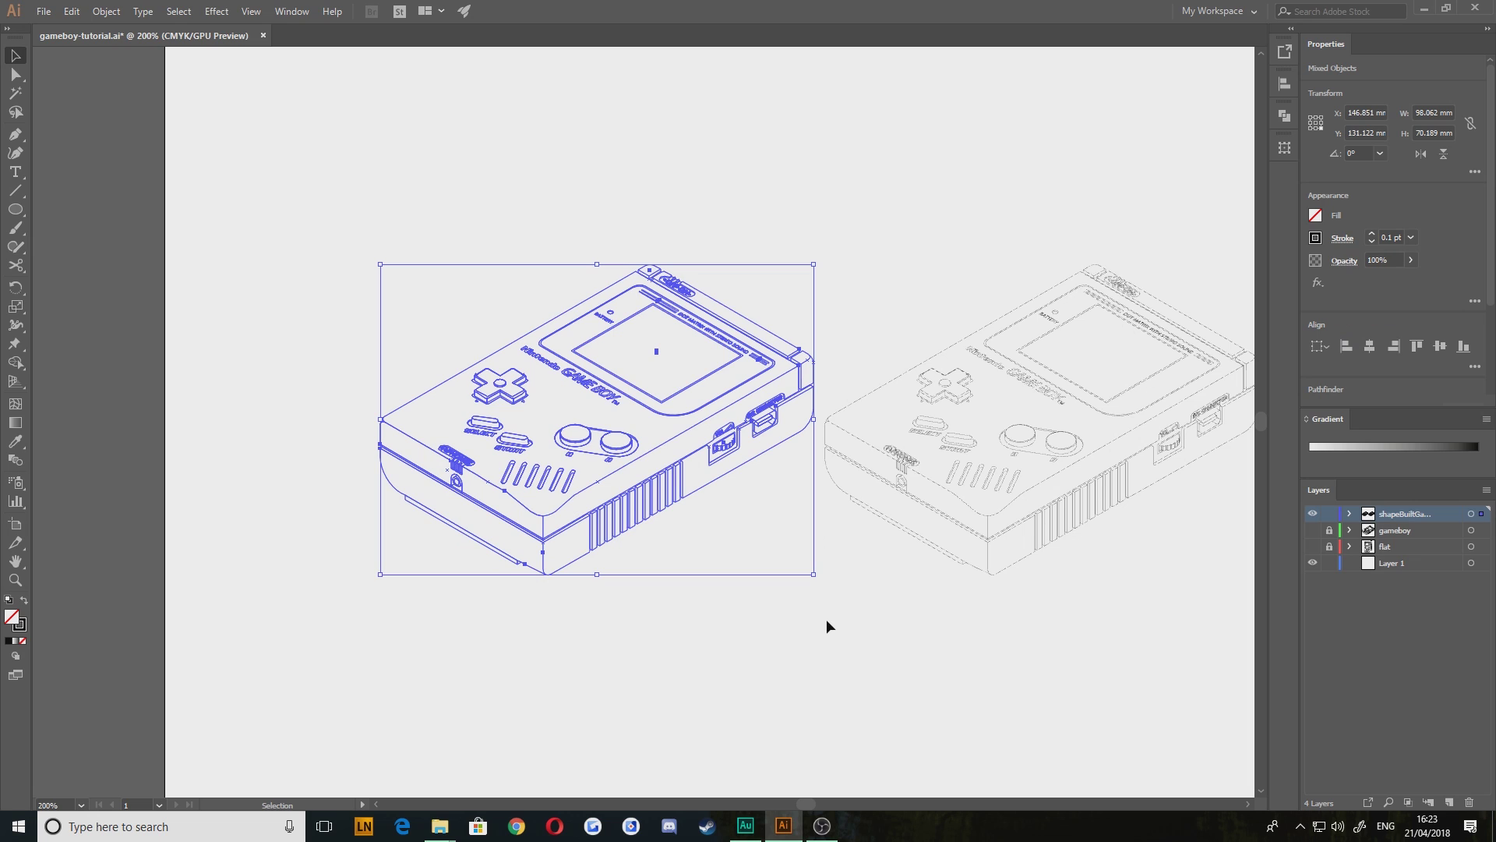
key(Delete)
drag(935, 613, 590, 613)
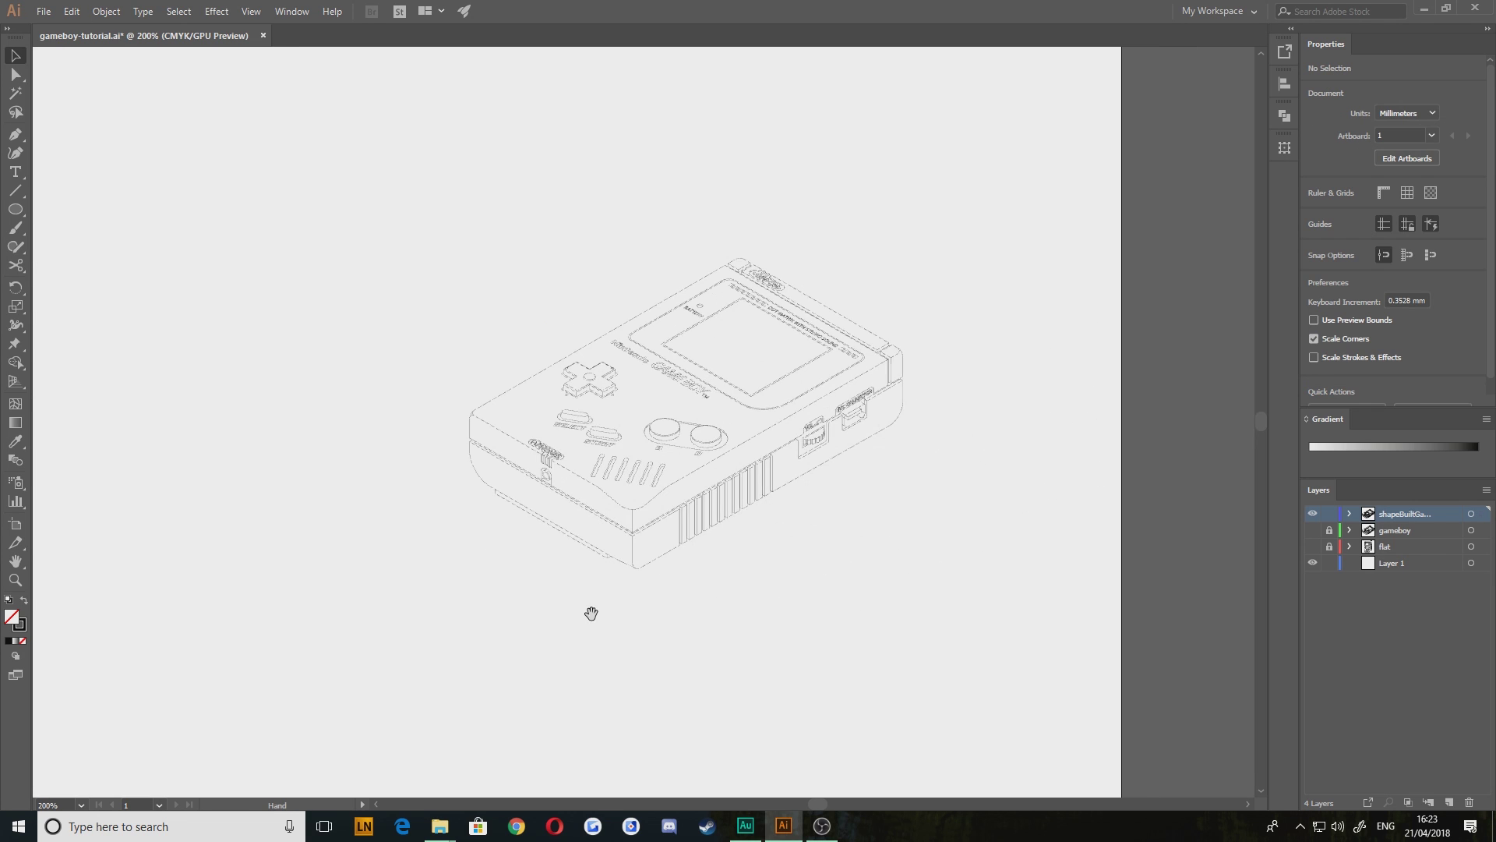
Check the contents of the gameboy, flat and shapeBuiltGameboy layers by toggling each layer's visibility
click(1314, 530)
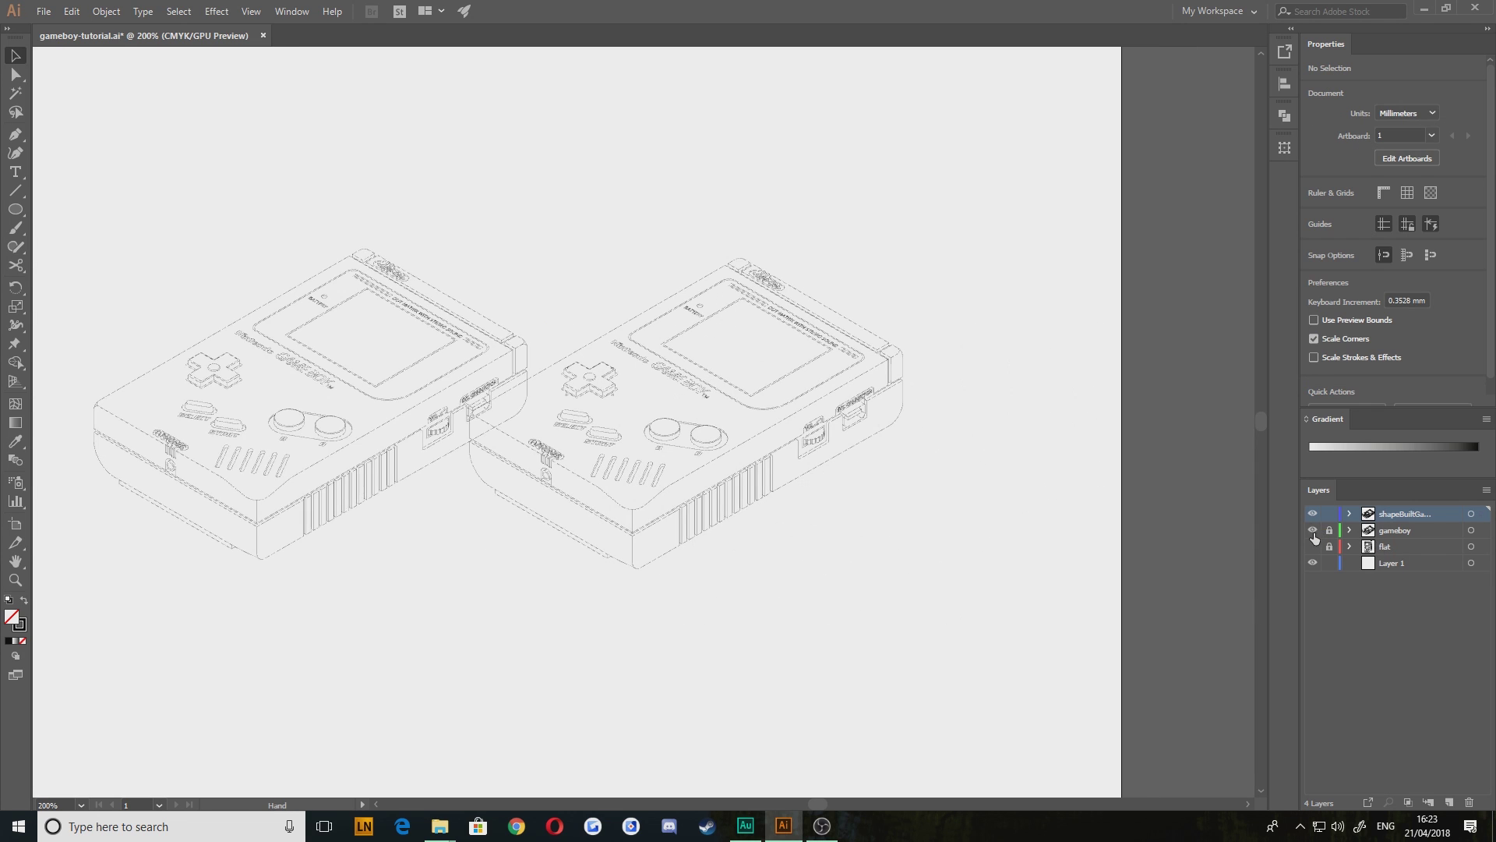
click(1314, 531)
click(1313, 547)
drag(369, 435, 753, 562)
click(1313, 547)
click(1314, 514)
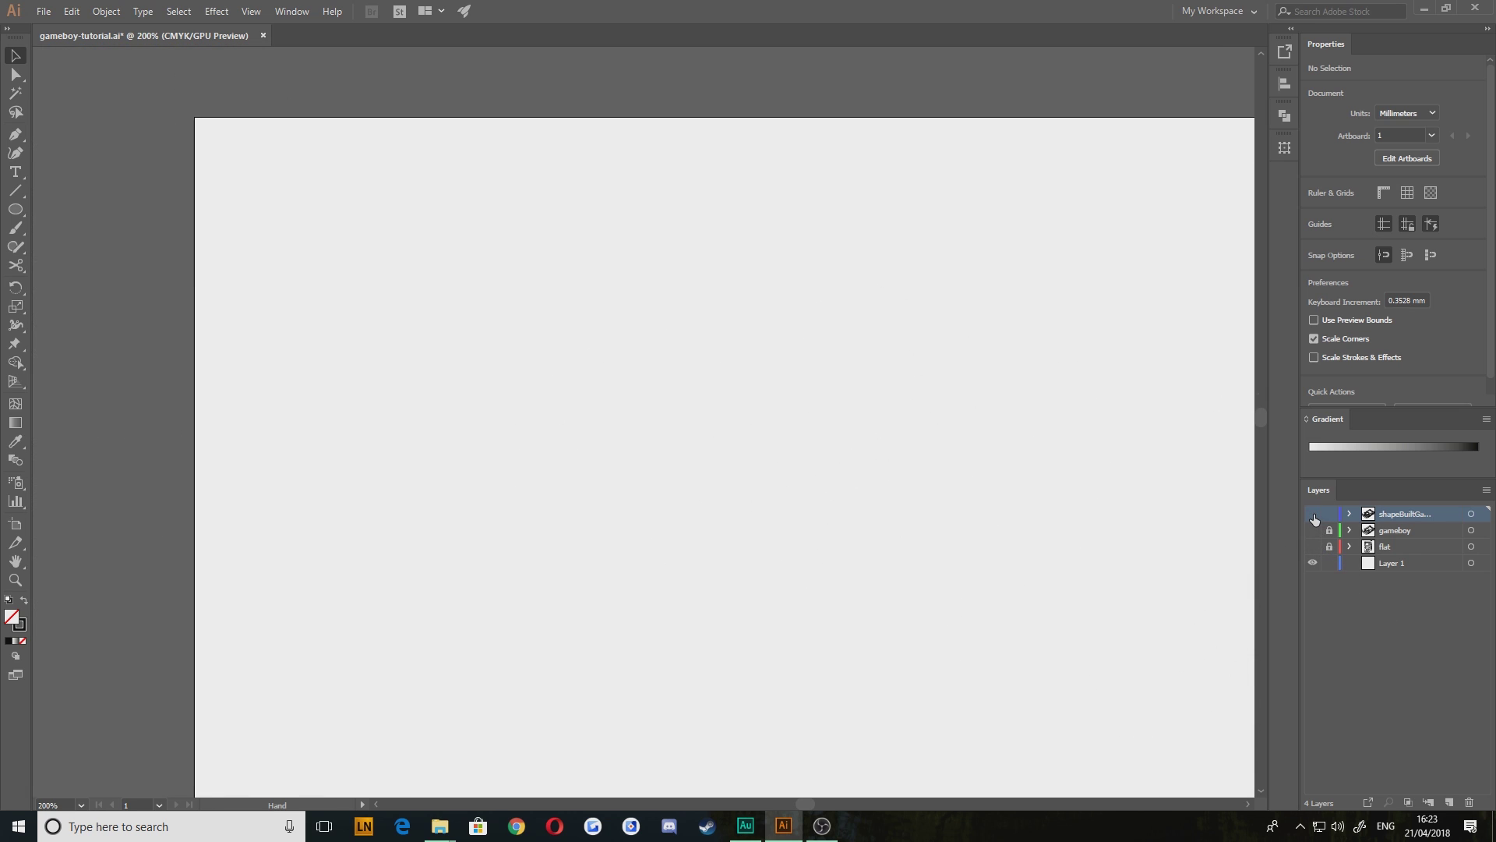
click(1314, 514)
click(1313, 514)
click(1313, 515)
Copy the whole Game Boy drawing, hide and lock its layer, and paste the copy onto a new layer
drag(824, 585, 569, 538)
drag(1143, 691, 485, 271)
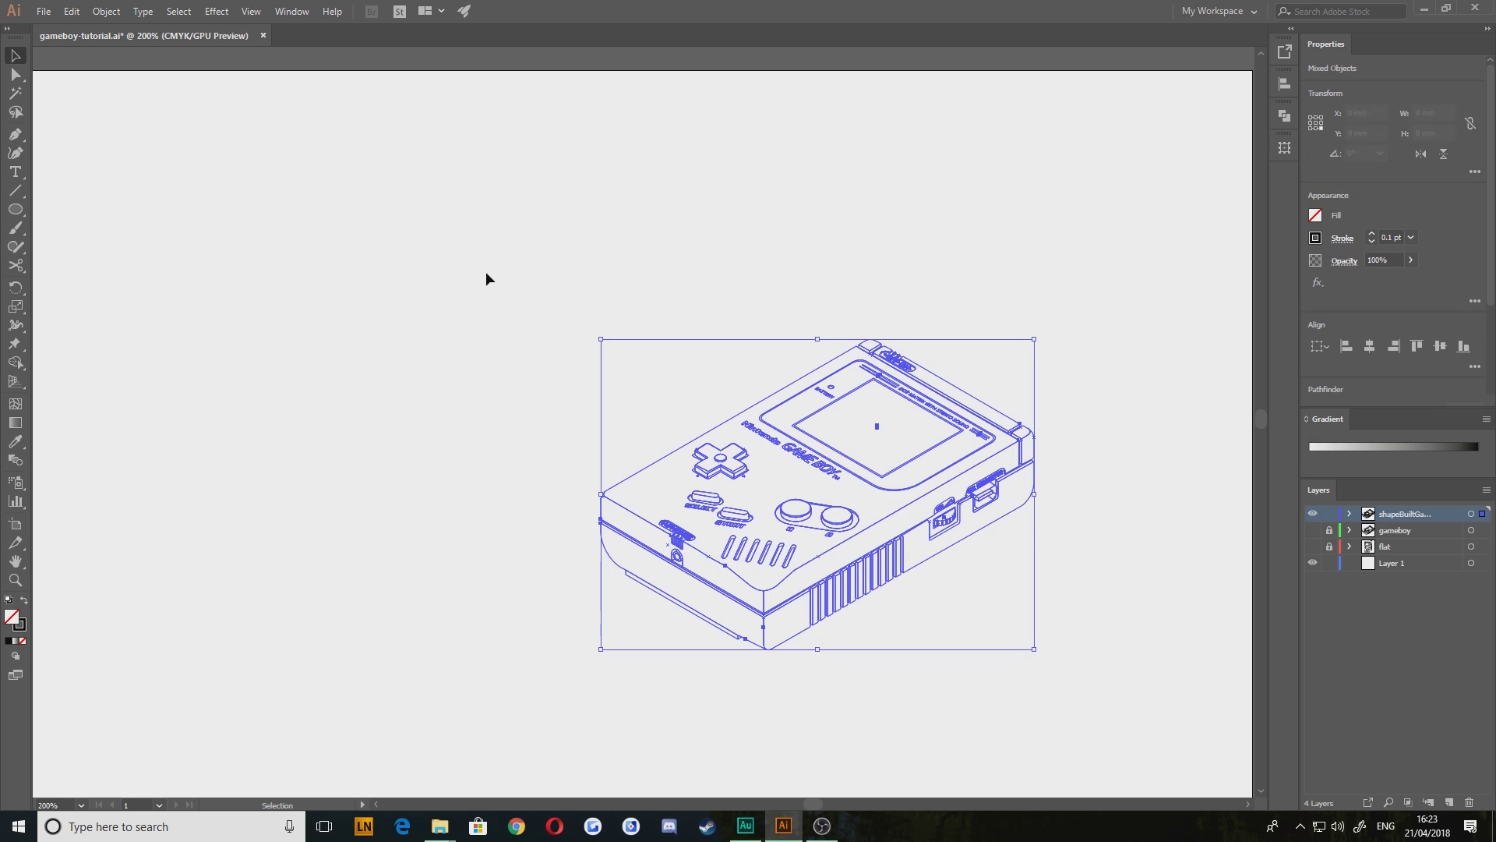
key(a)
click(1313, 514)
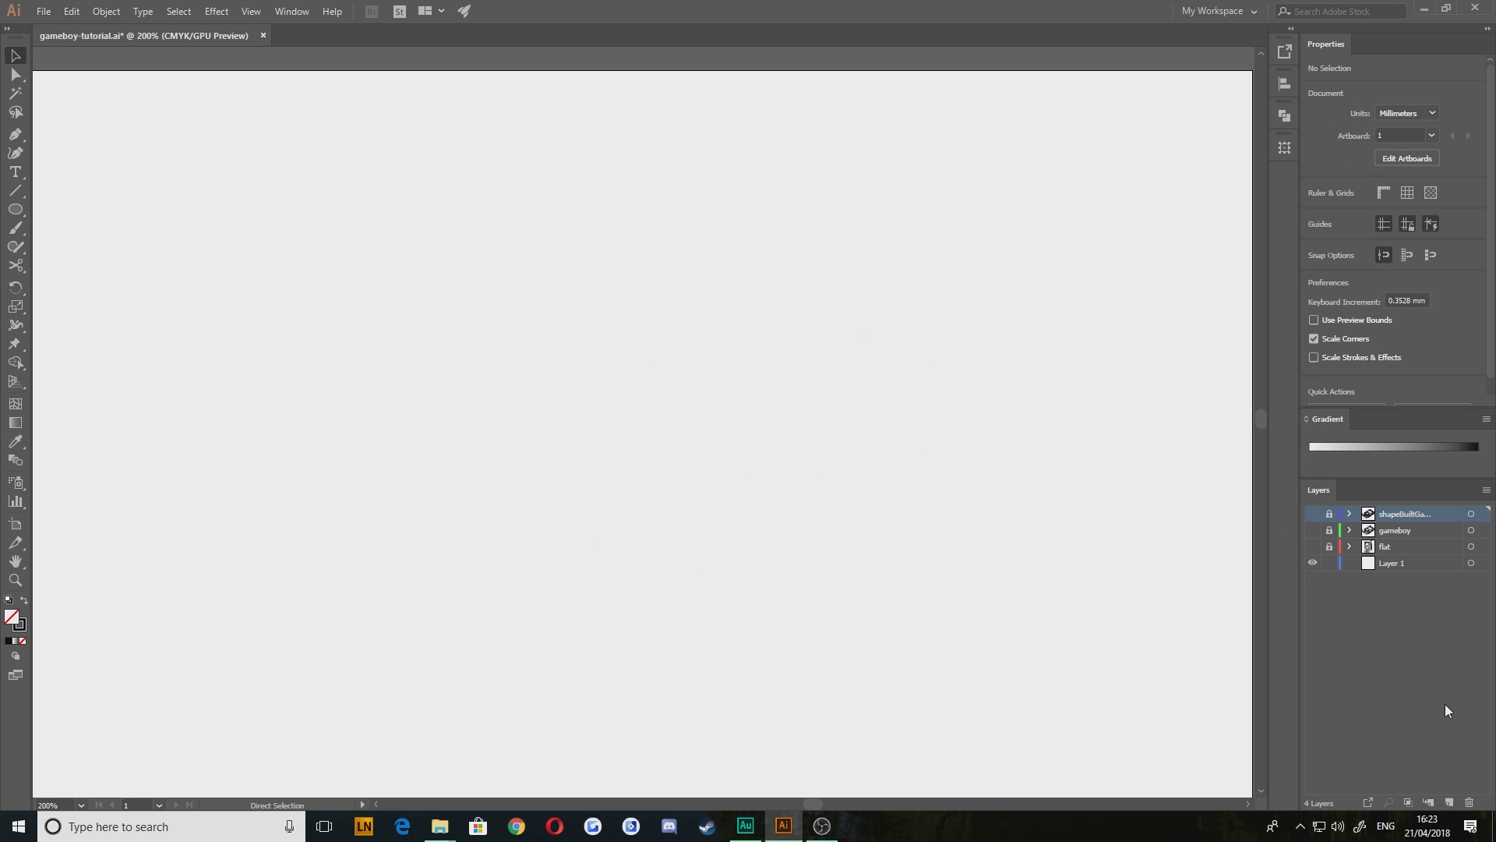
key(ctrl+l)
key(ctrl+v)
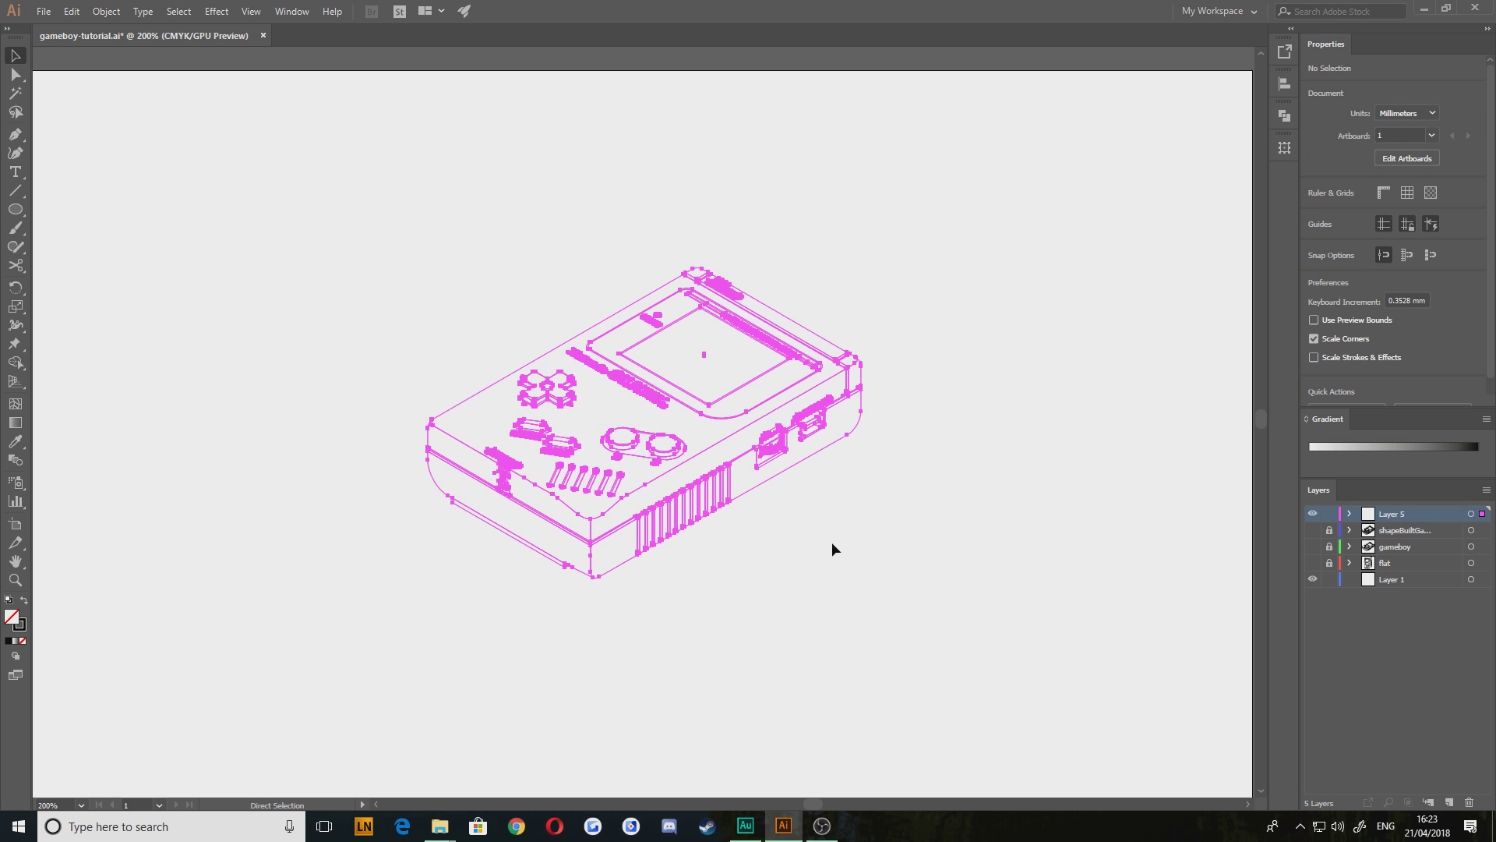
scroll(550, 567, down, 1)
drag(431, 653, 501, 545)
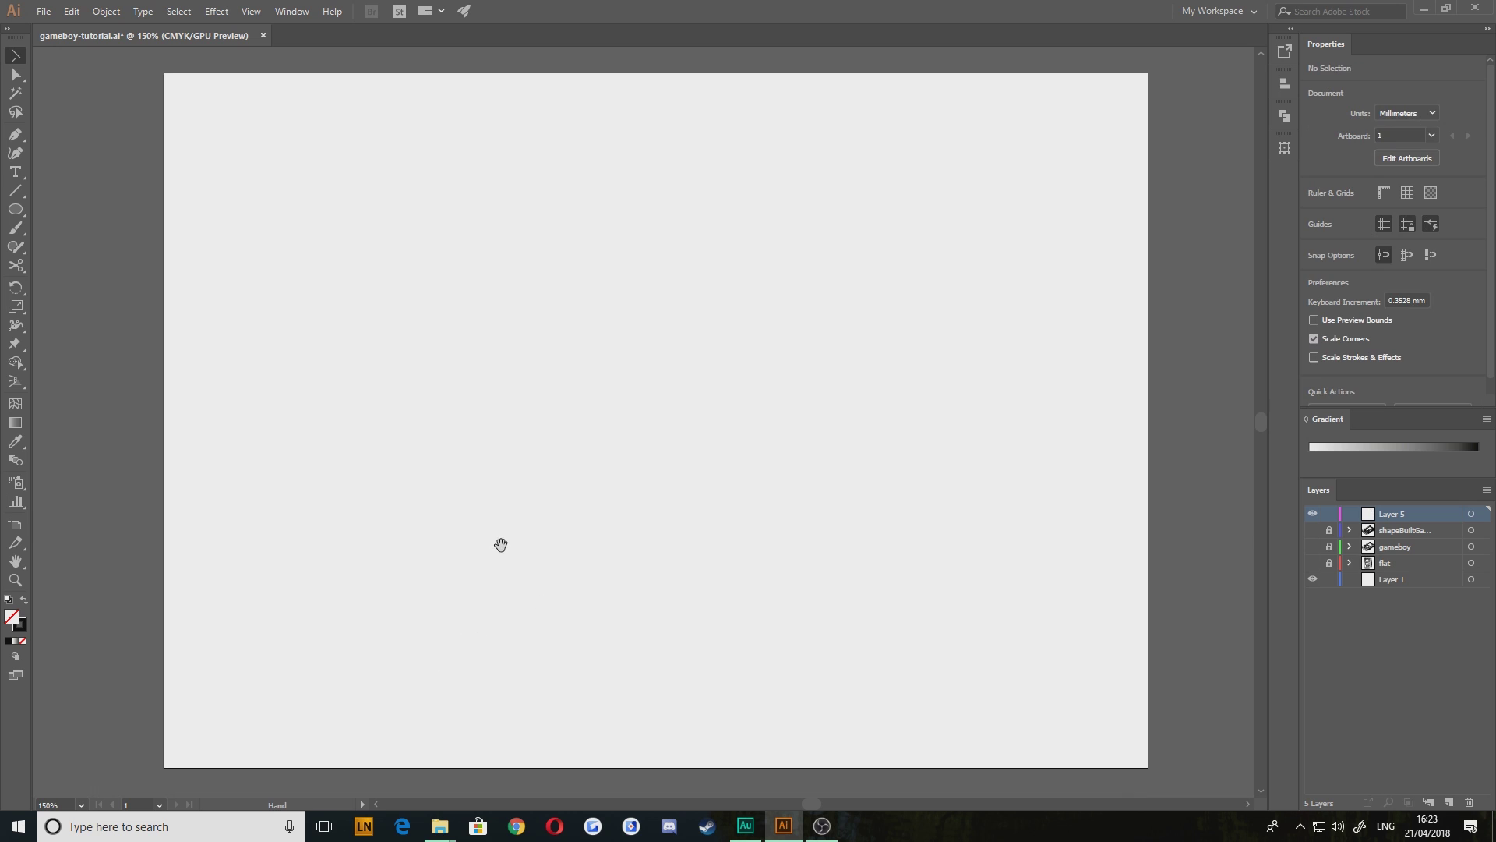
key(ctrl+v)
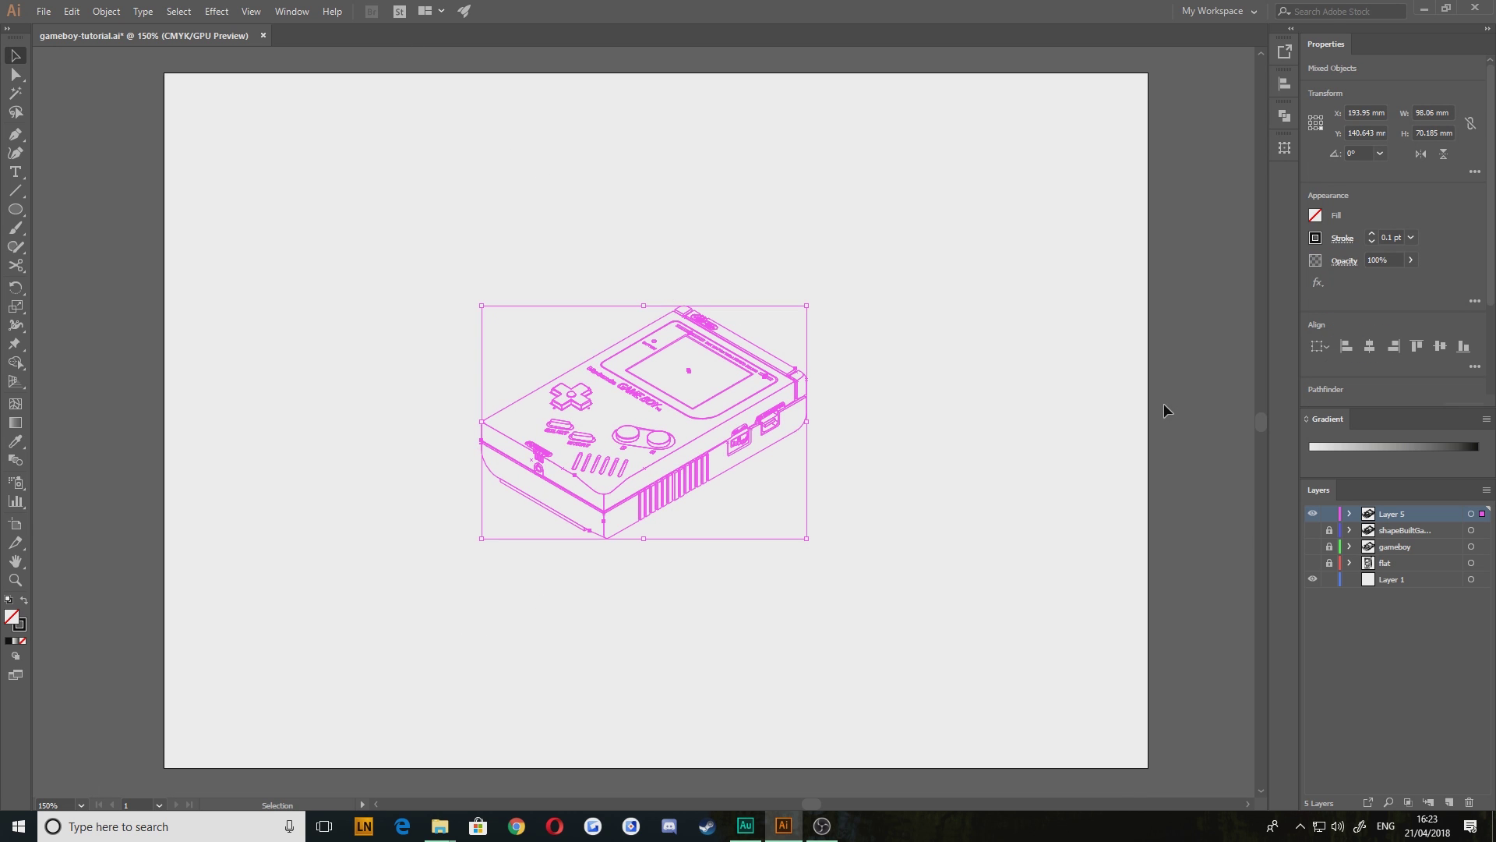
Rename the new layer as colourGameboy and enlarge its drawing proportionally to about 246 mm by 176 mm
double_click(1394, 515)
click(1475, 171)
drag(807, 306, 1049, 110)
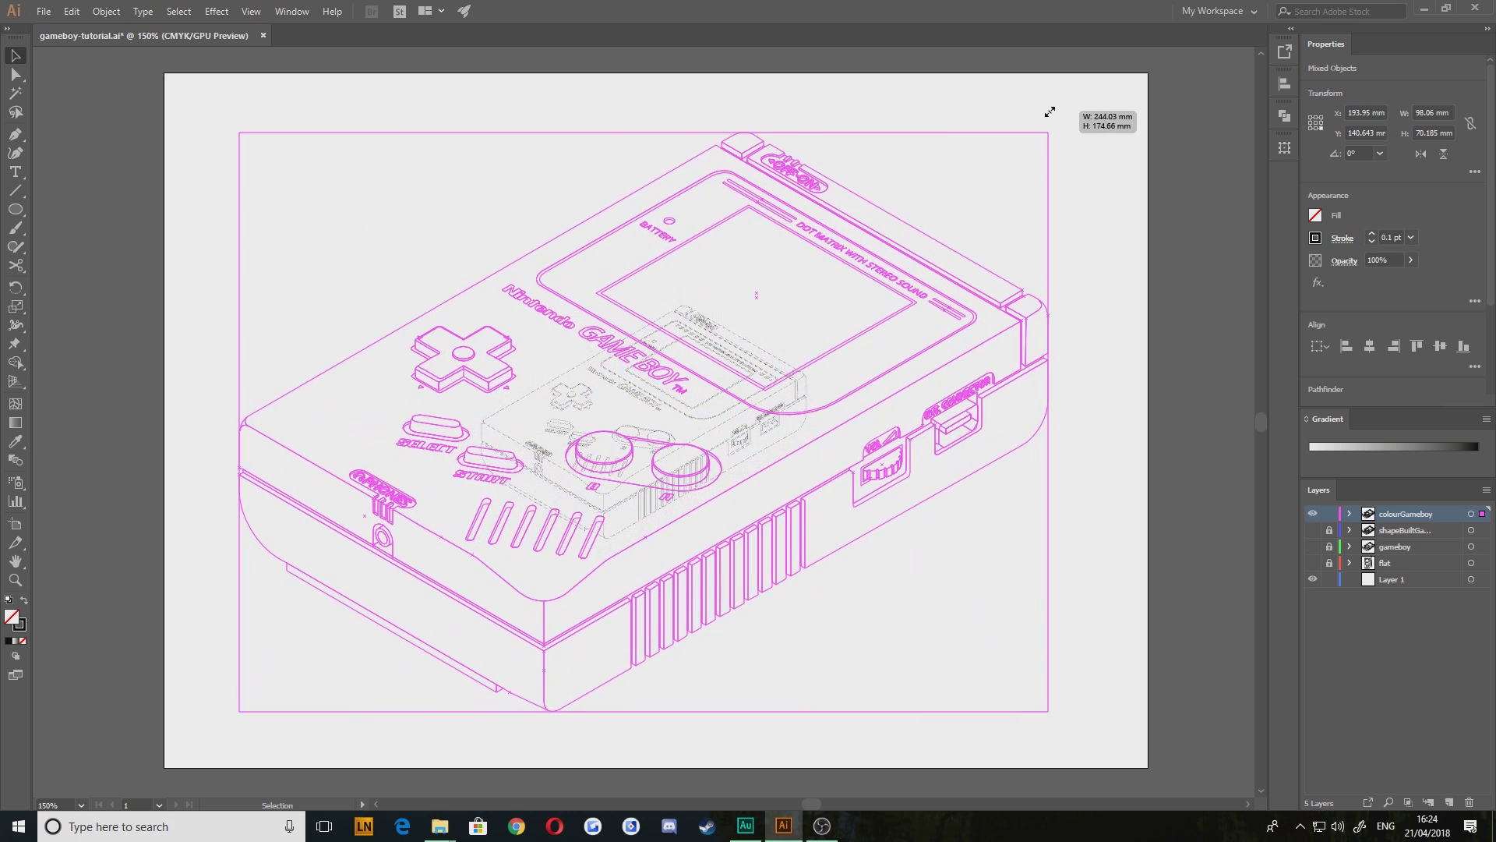
click(227, 479)
drag(227, 479, 272, 464)
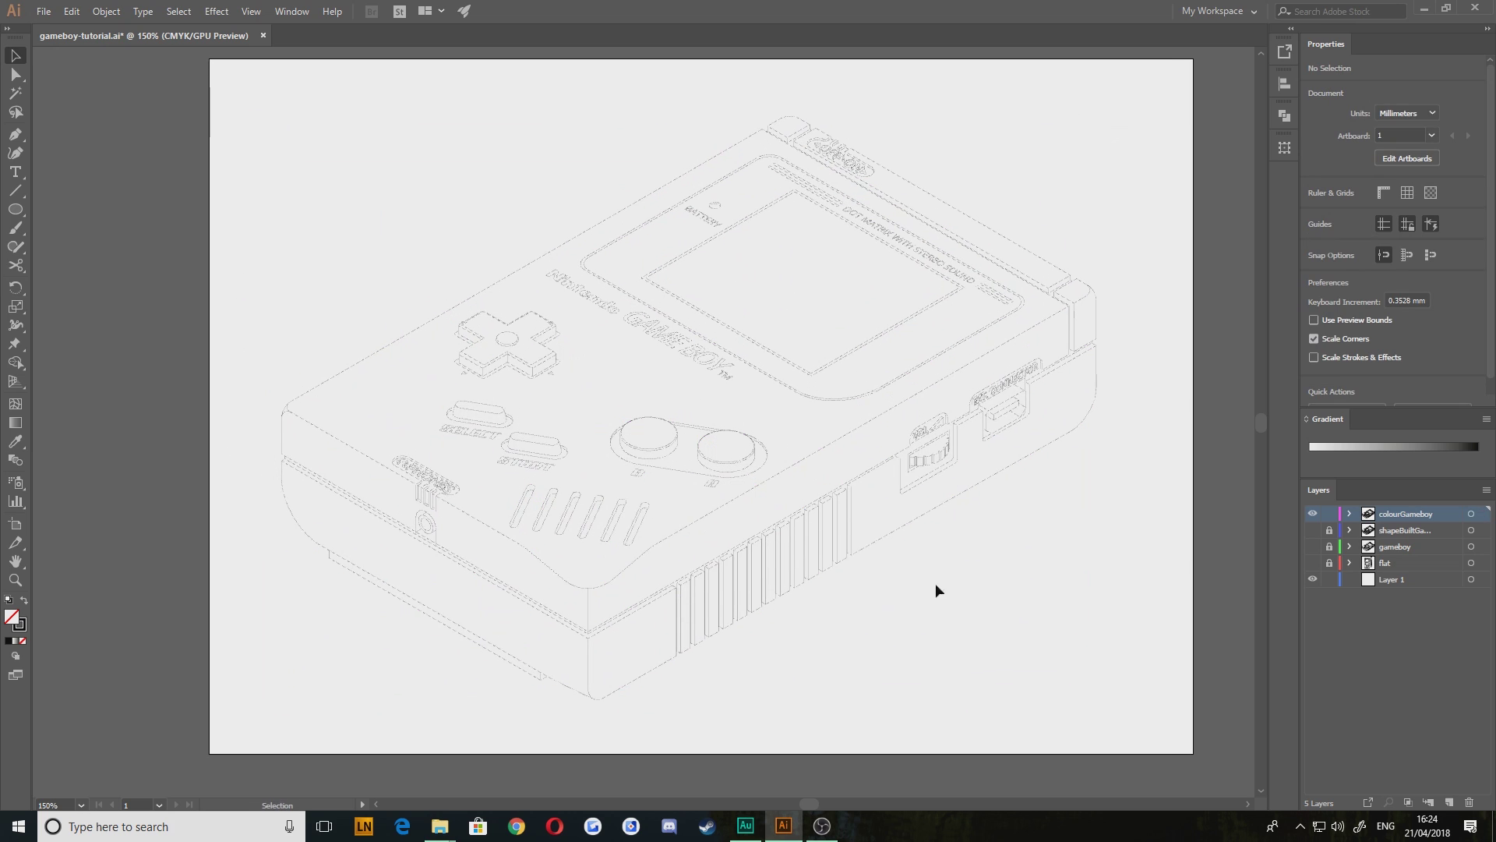
Set the stroke weight of the enlarged Game Boy drawing to 0.25 pt and save the document
drag(1188, 706, 171, 121)
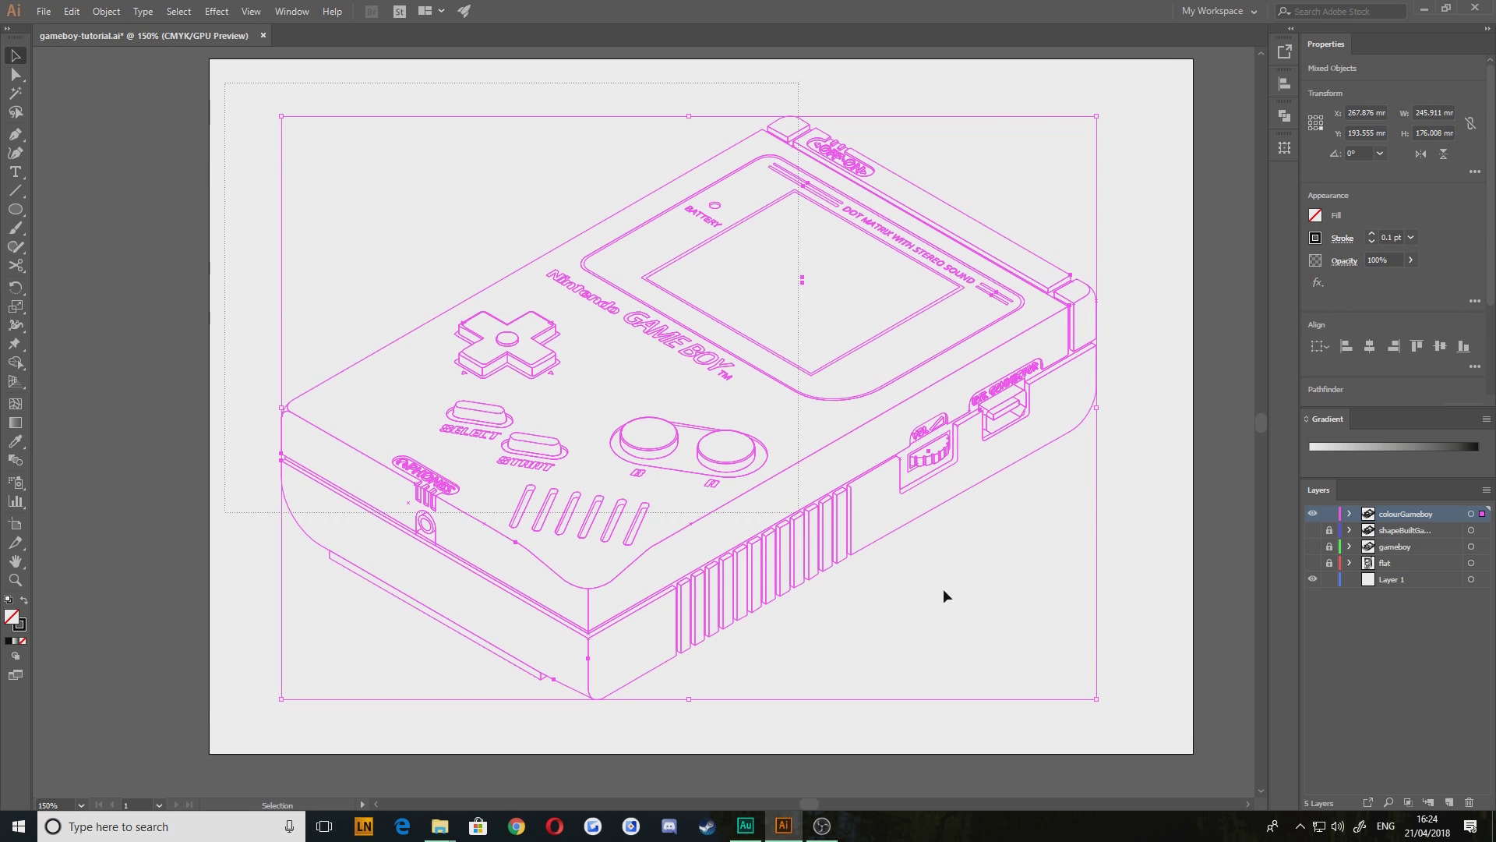
click(1373, 235)
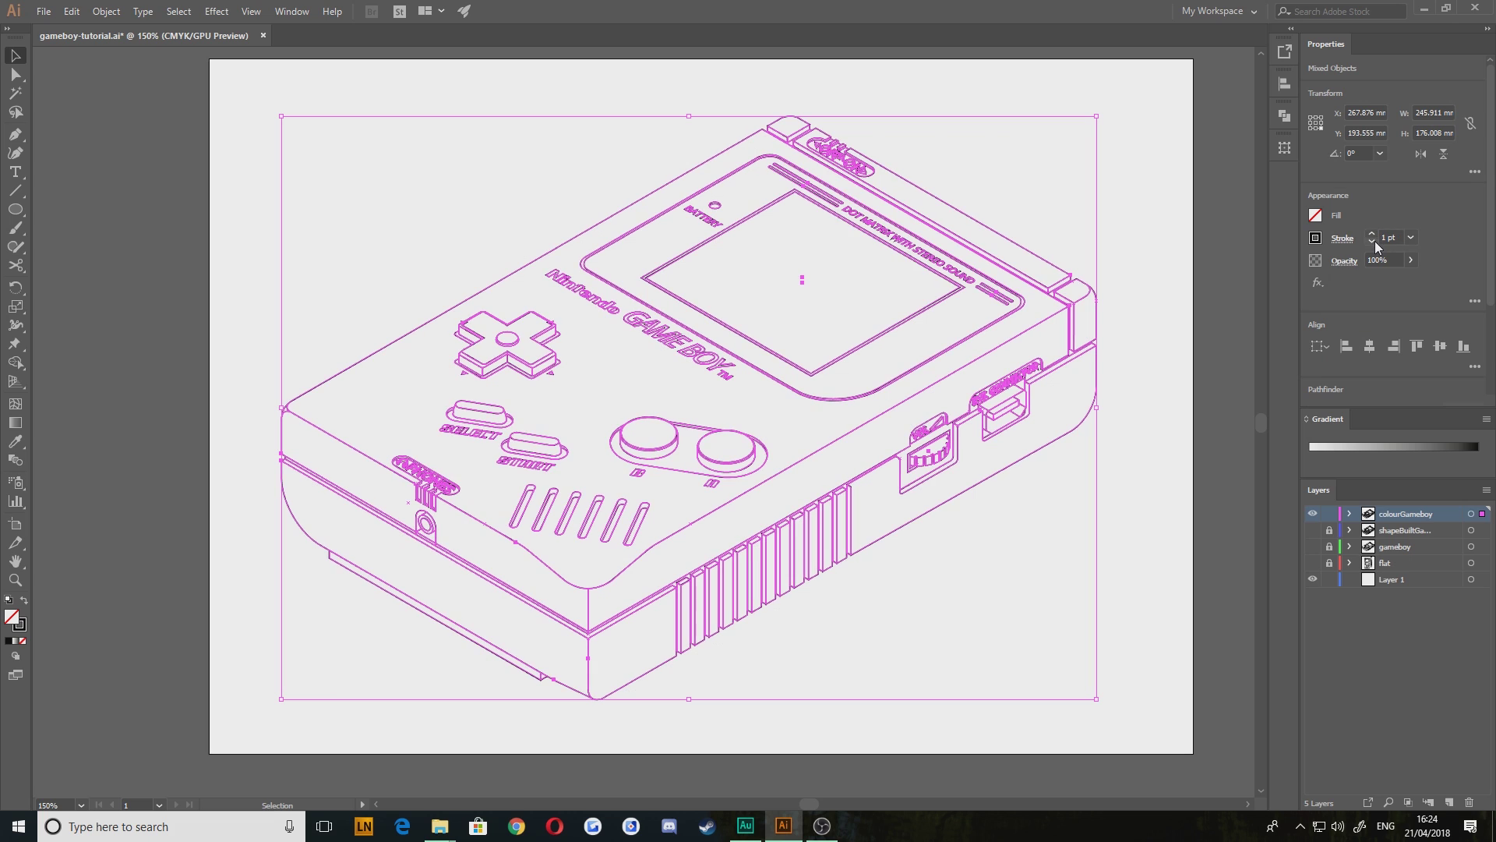
click(1124, 139)
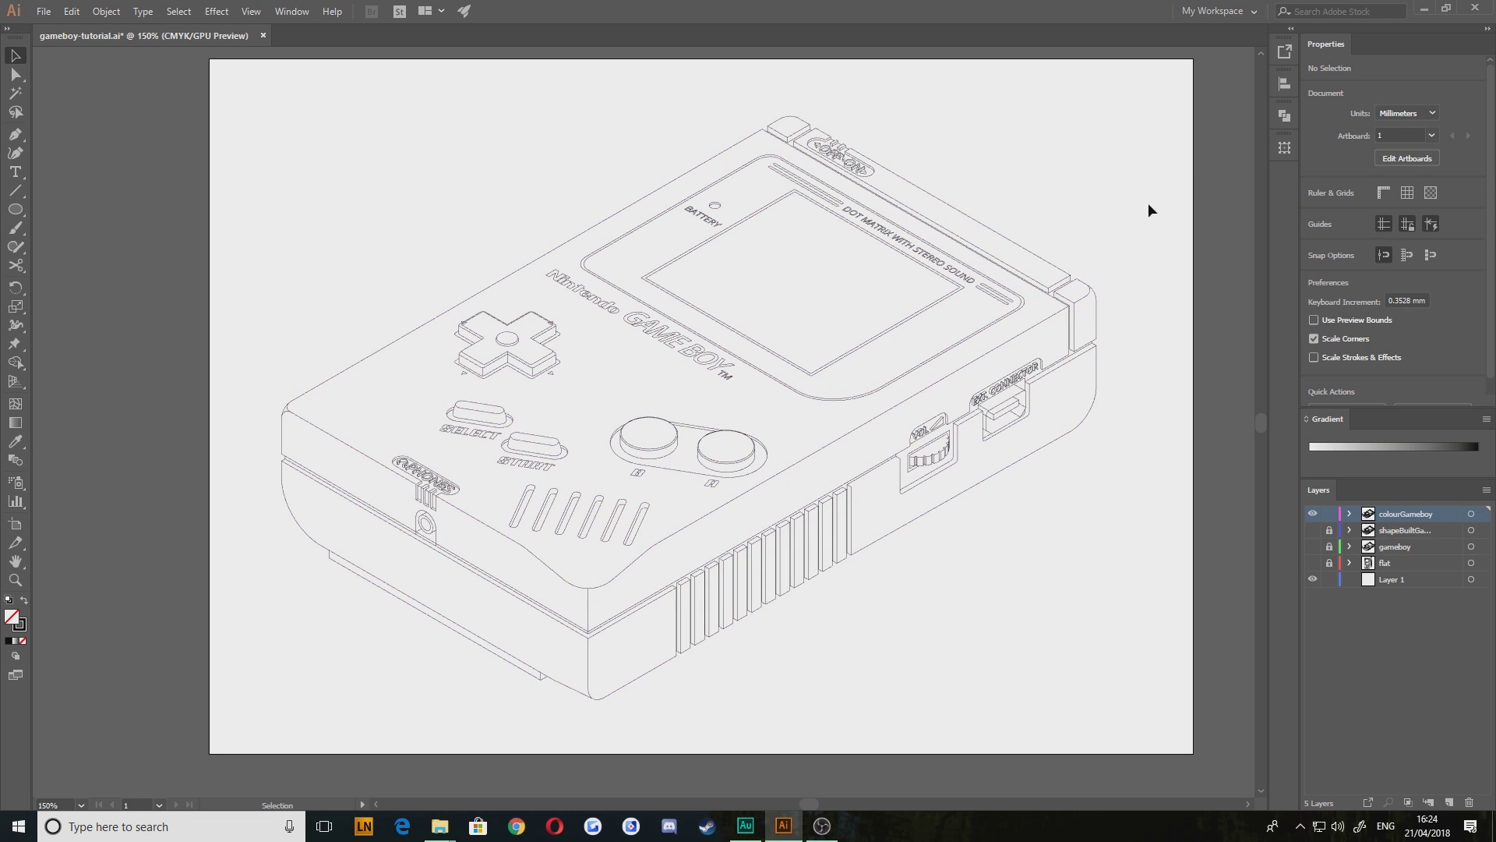
drag(298, 387, 299, 388)
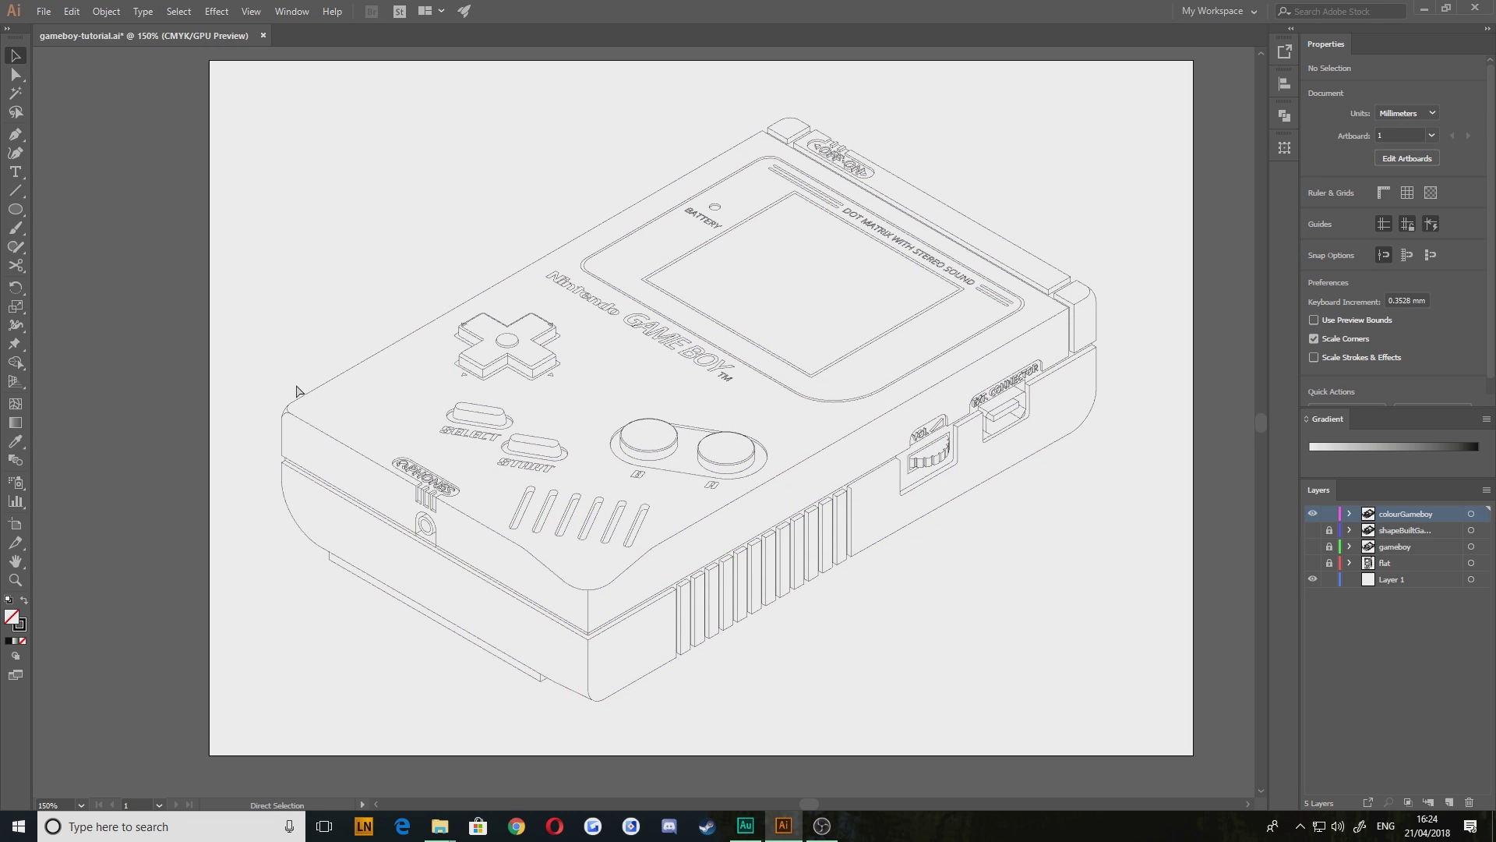
key(ctrl+s)
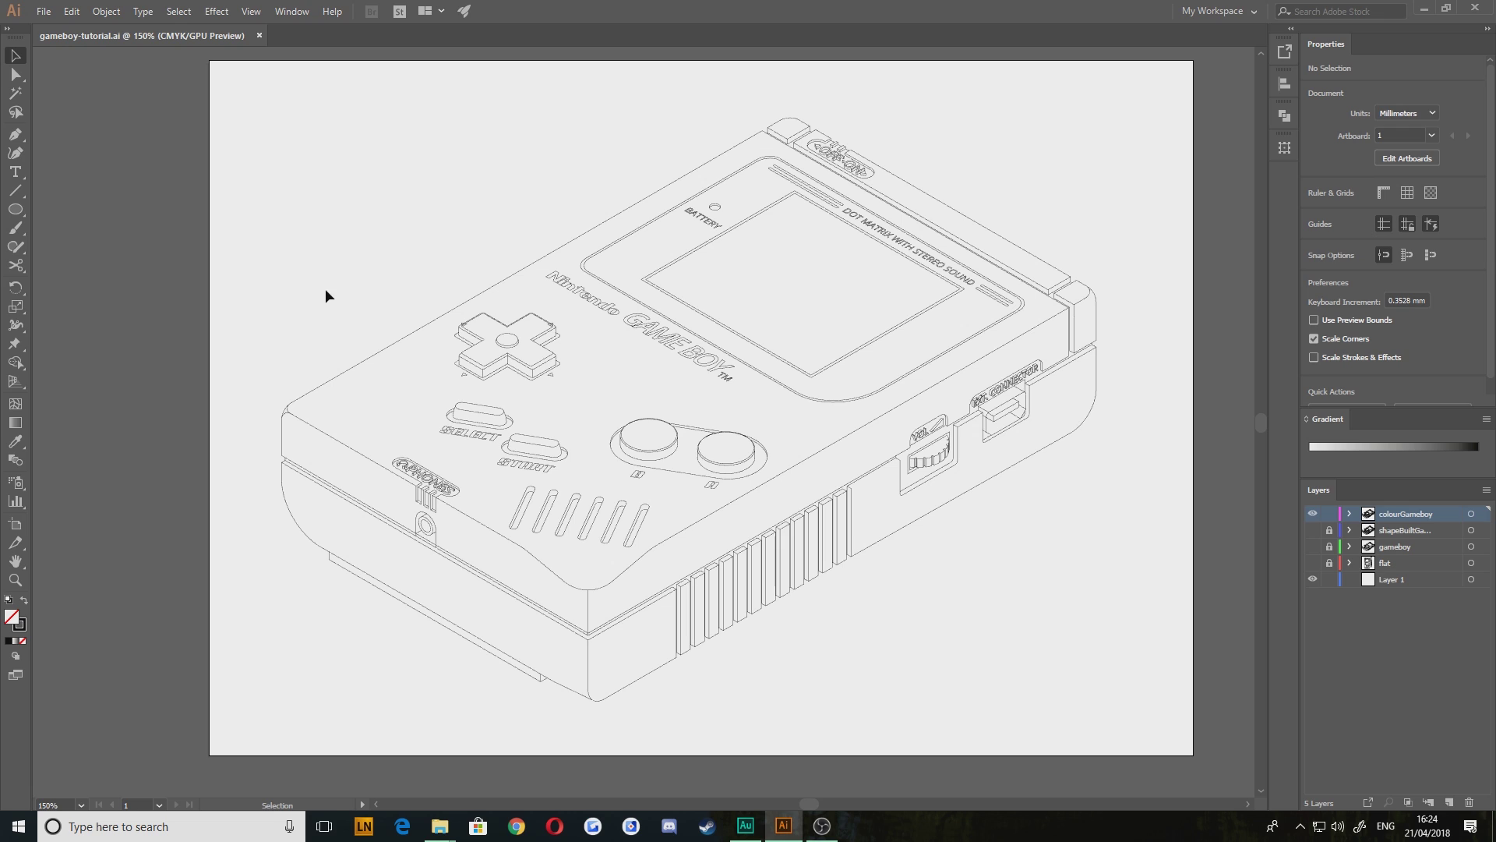
Move the six colour swatches off the artboard to the far side of the Game Boy reference image
click(510, 831)
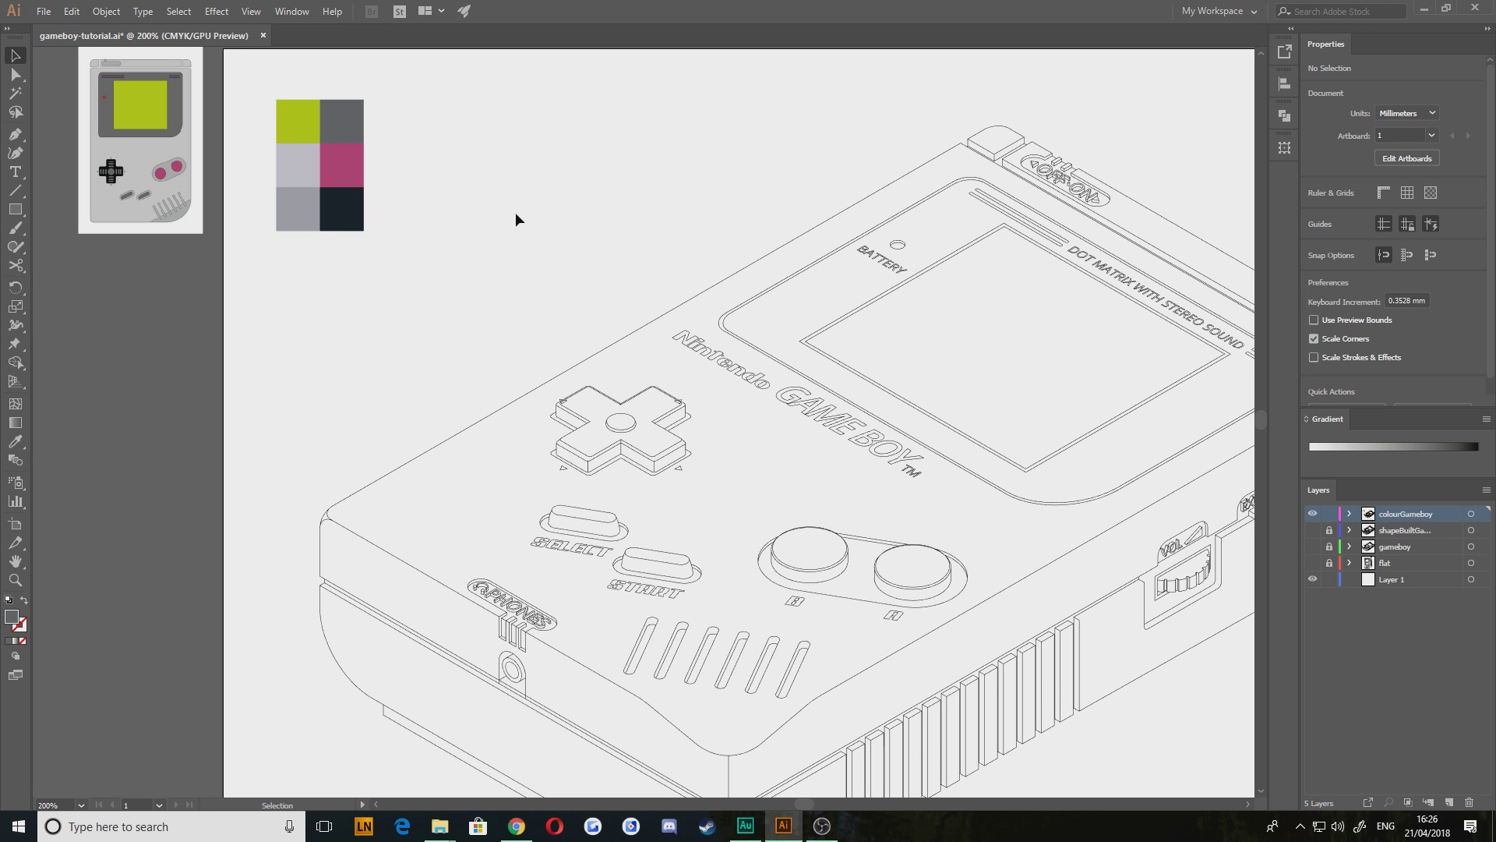
scroll(591, 236, down, 2)
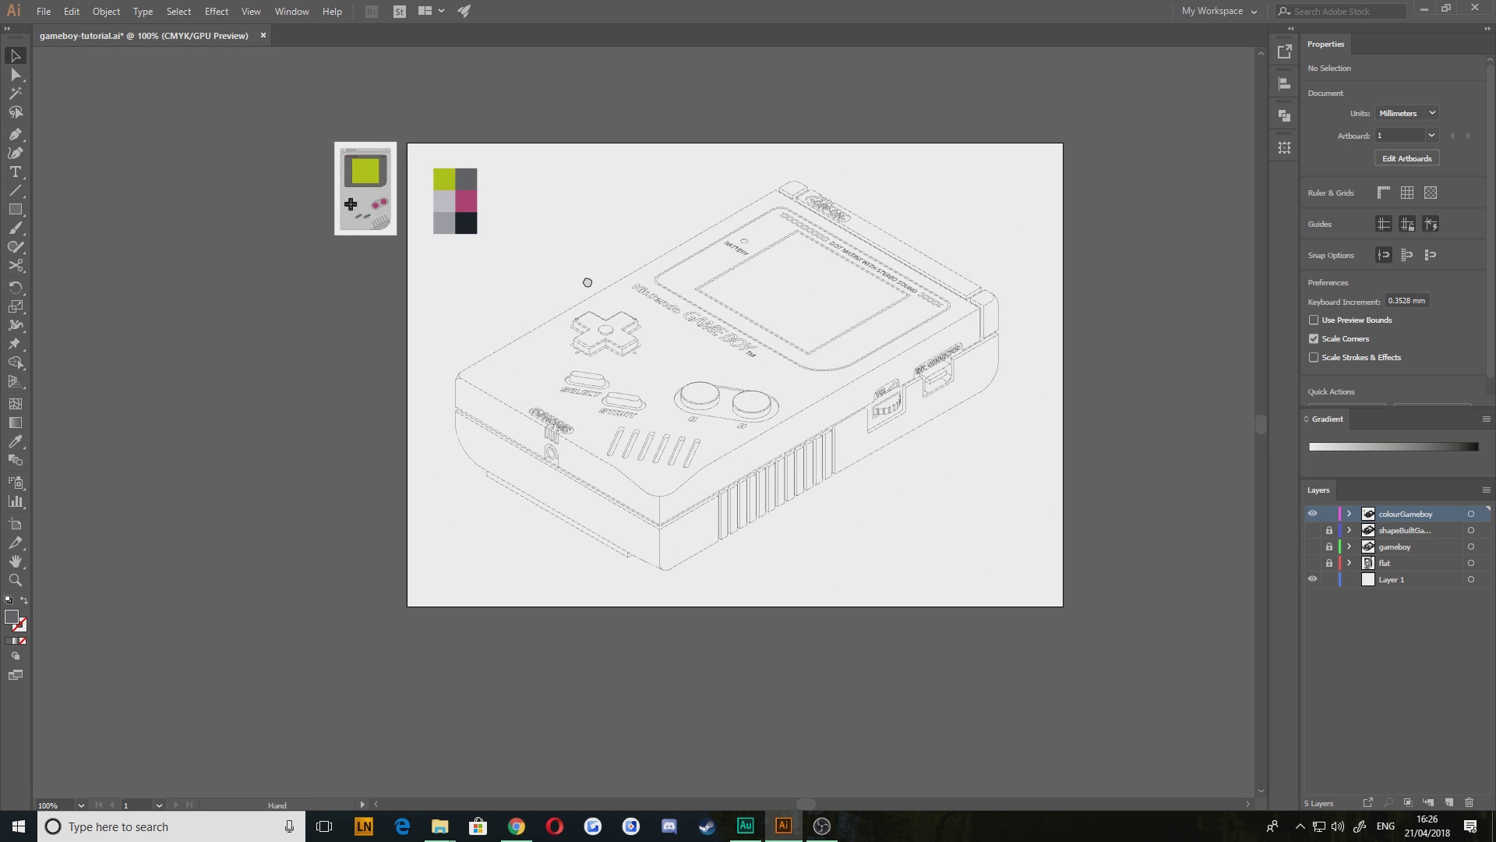
drag(587, 280, 604, 264)
drag(1121, 585, 513, 236)
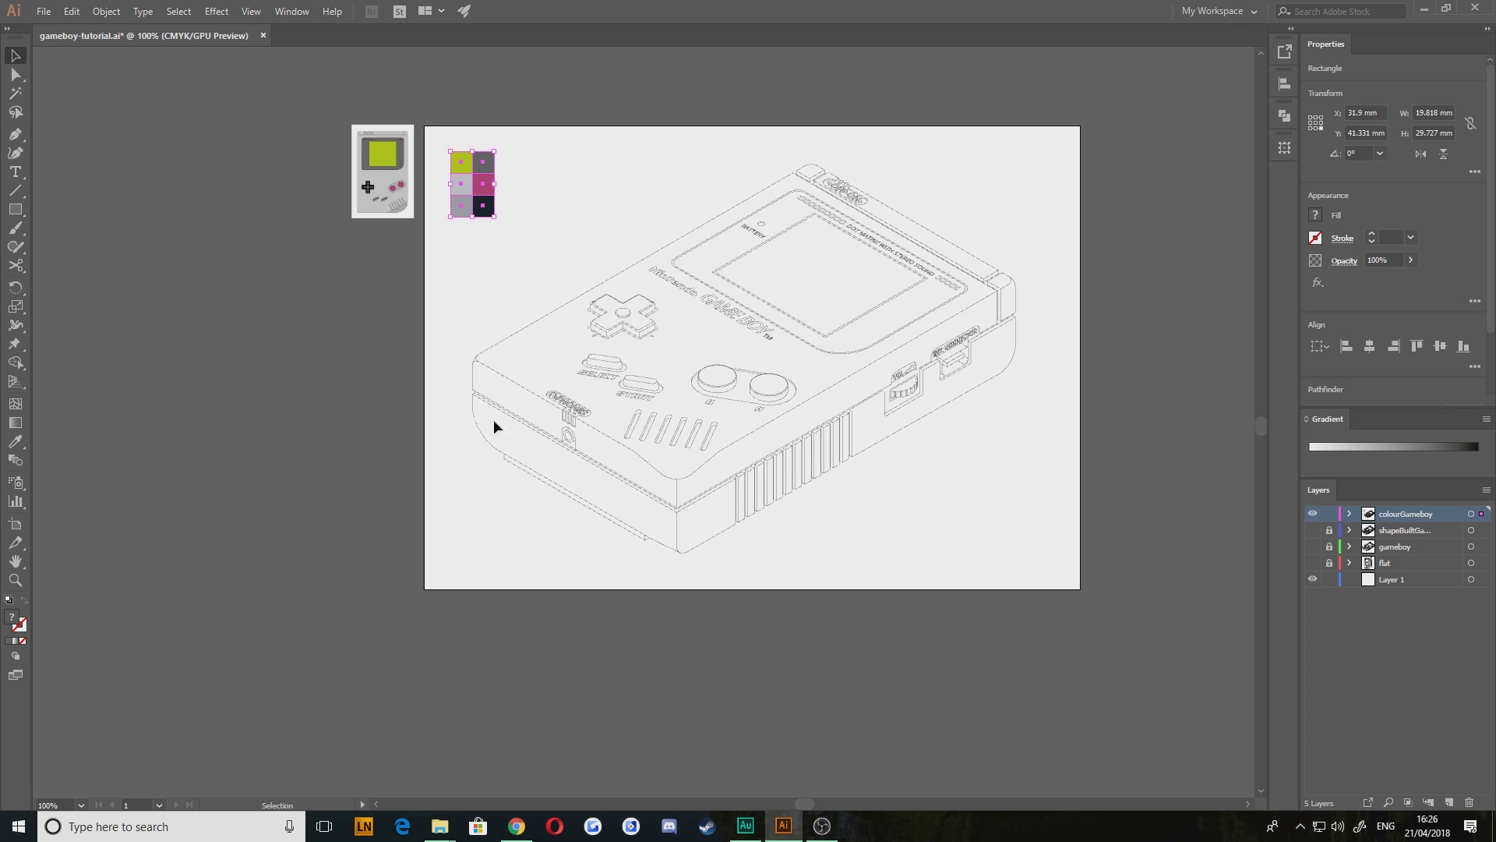
drag(487, 187, 303, 176)
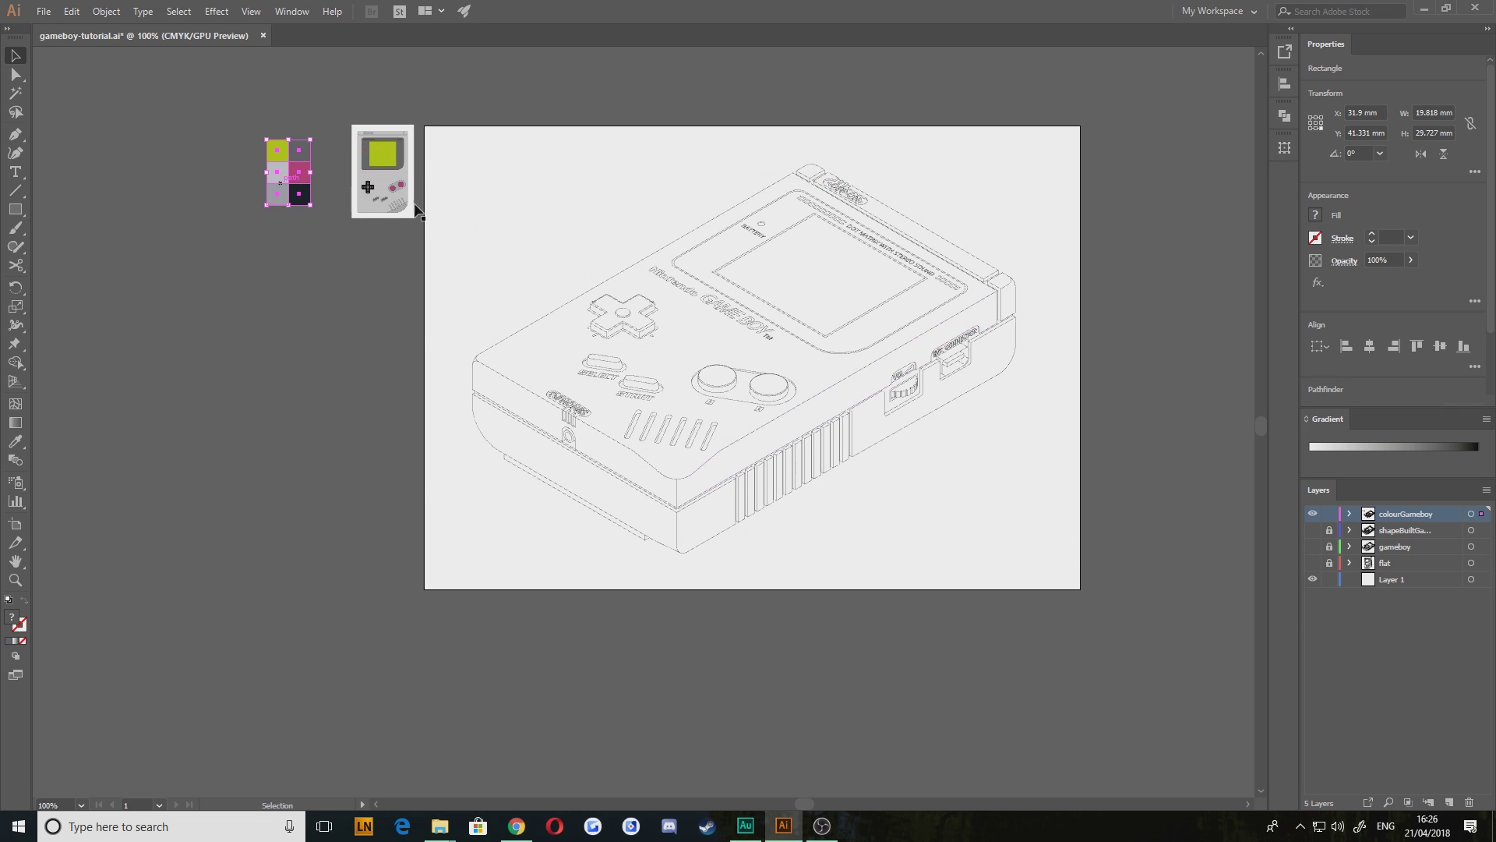
Swap the fill and stroke of the whole Game Boy drawing to make it solid black, and swap them back
drag(453, 109, 1107, 628)
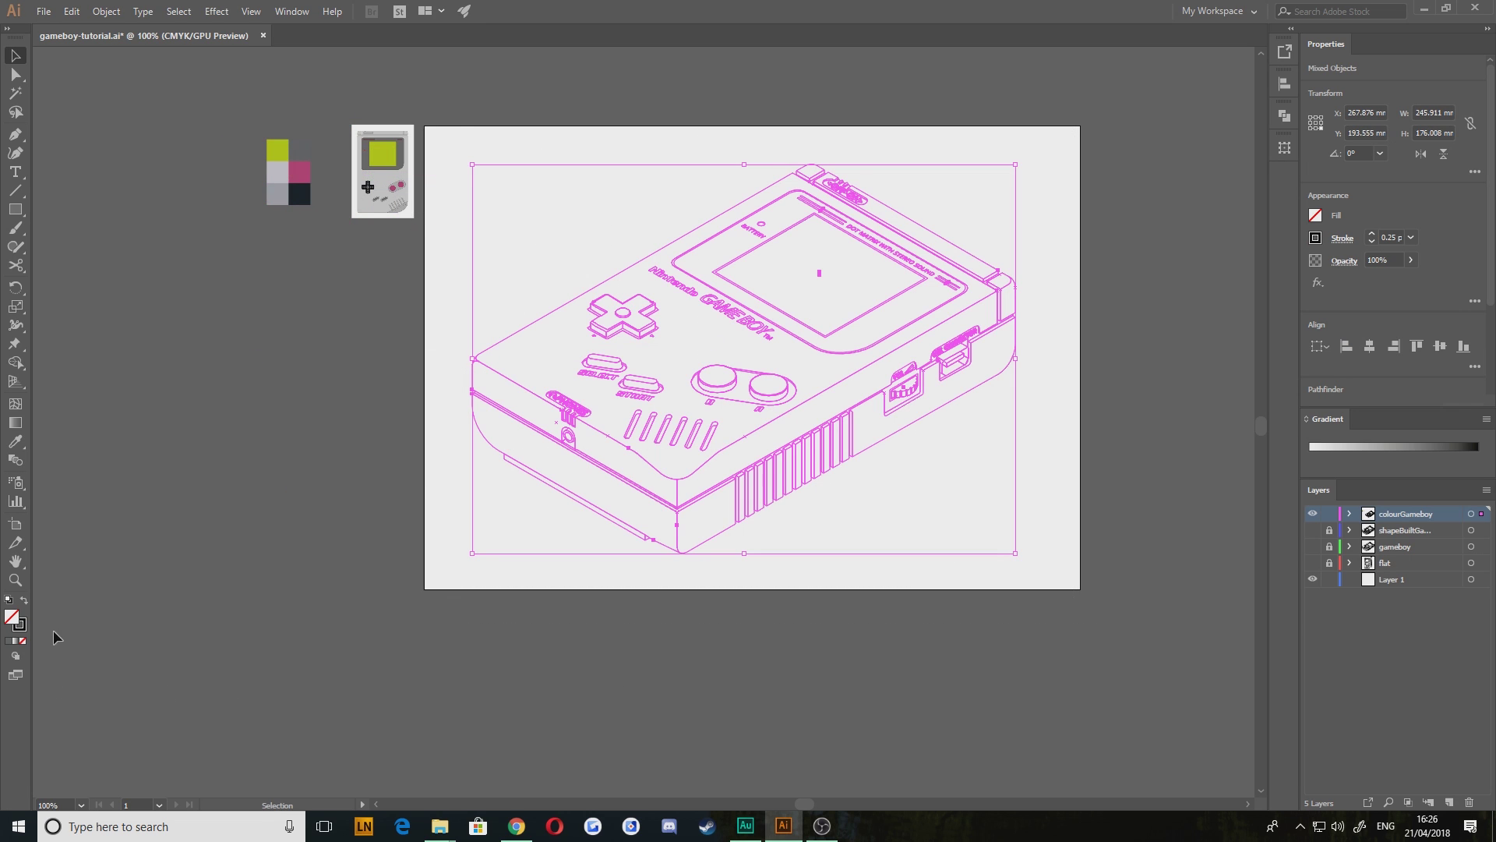
click(24, 599)
click(467, 539)
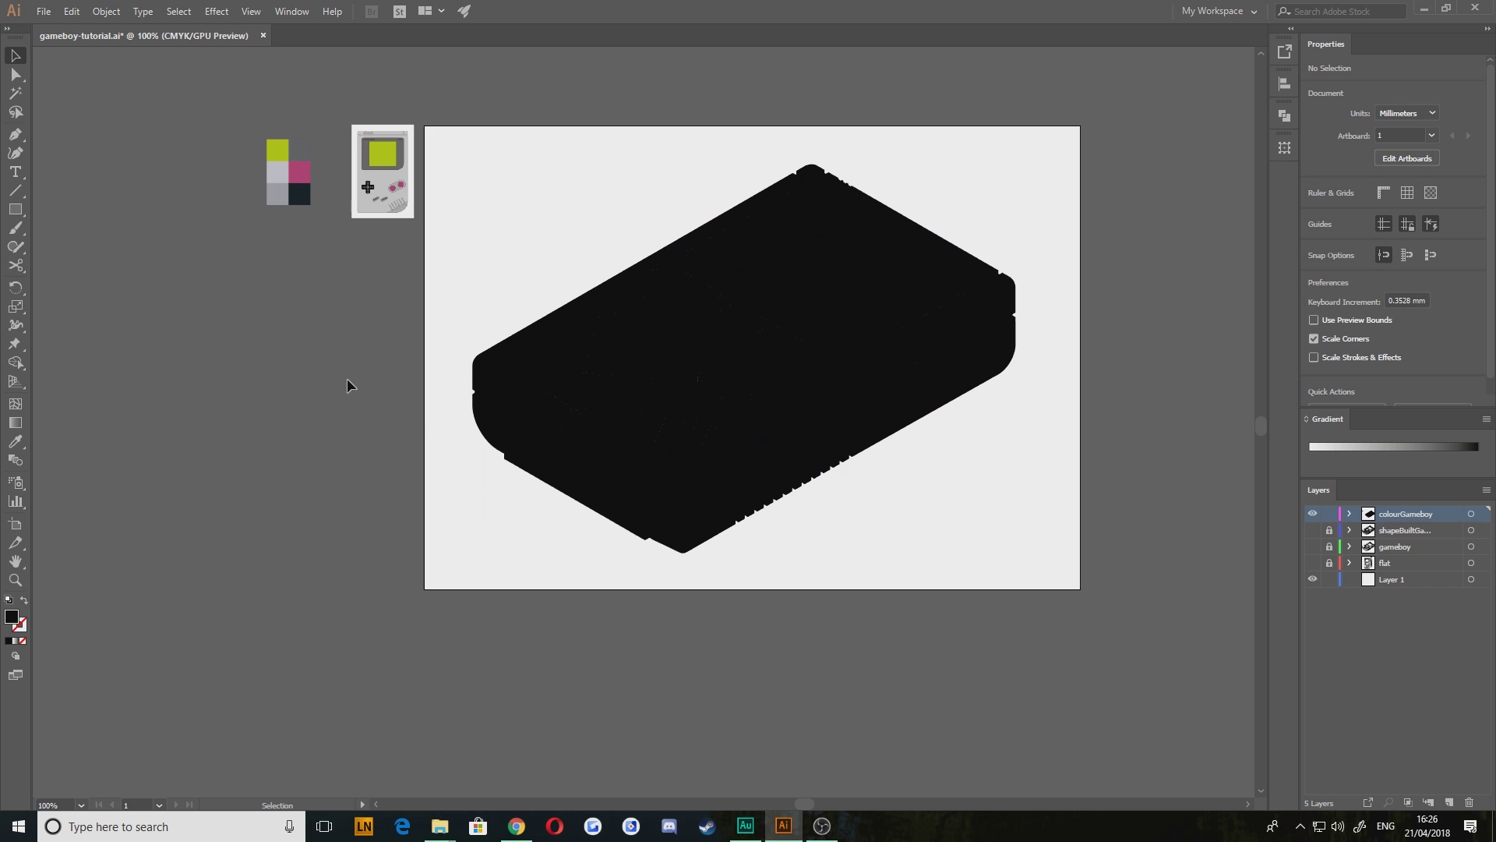
drag(347, 378, 377, 442)
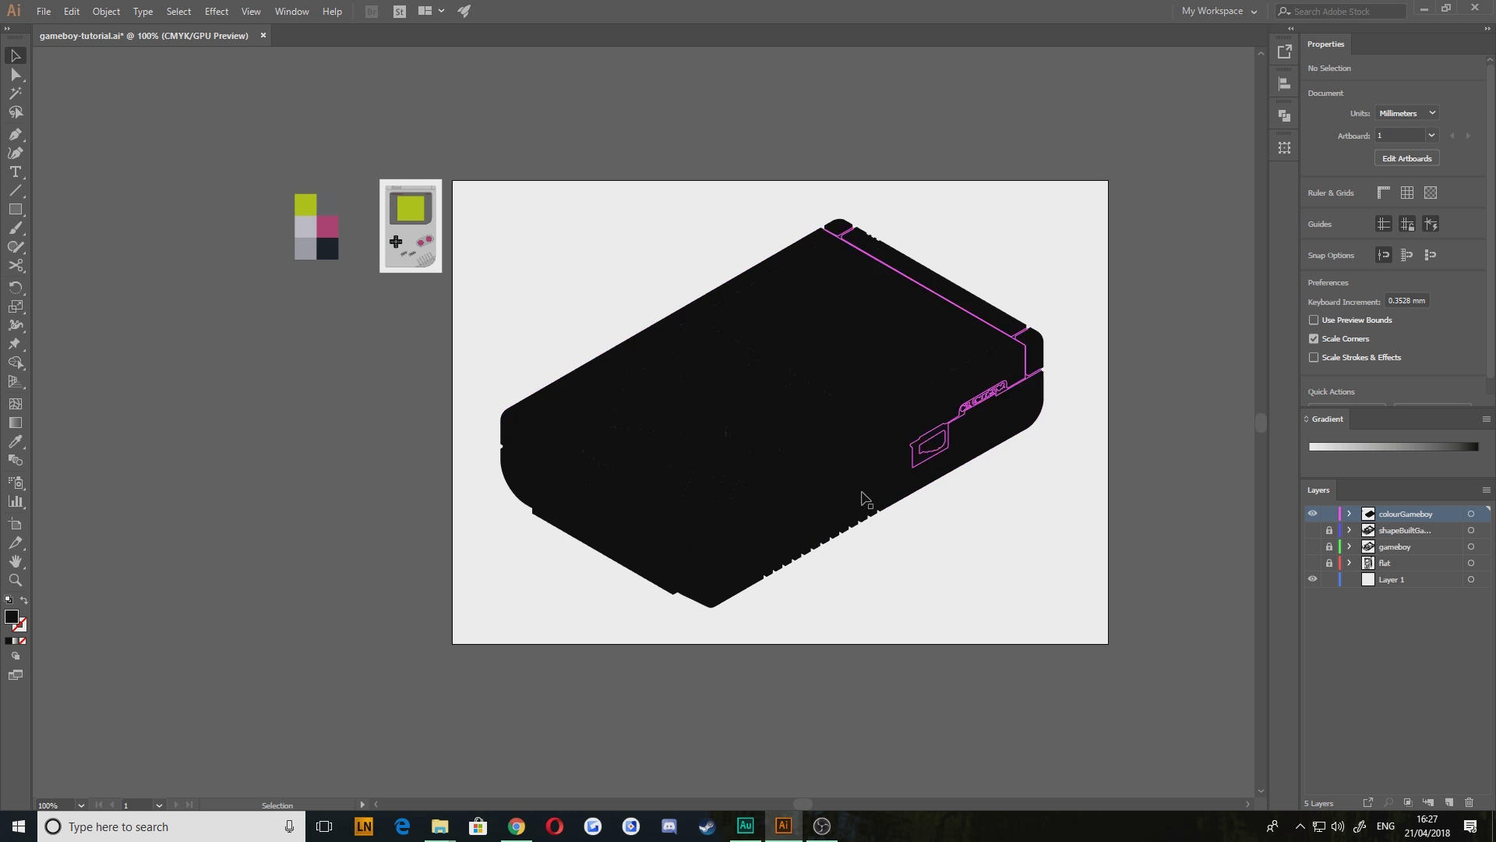
drag(1090, 641, 496, 163)
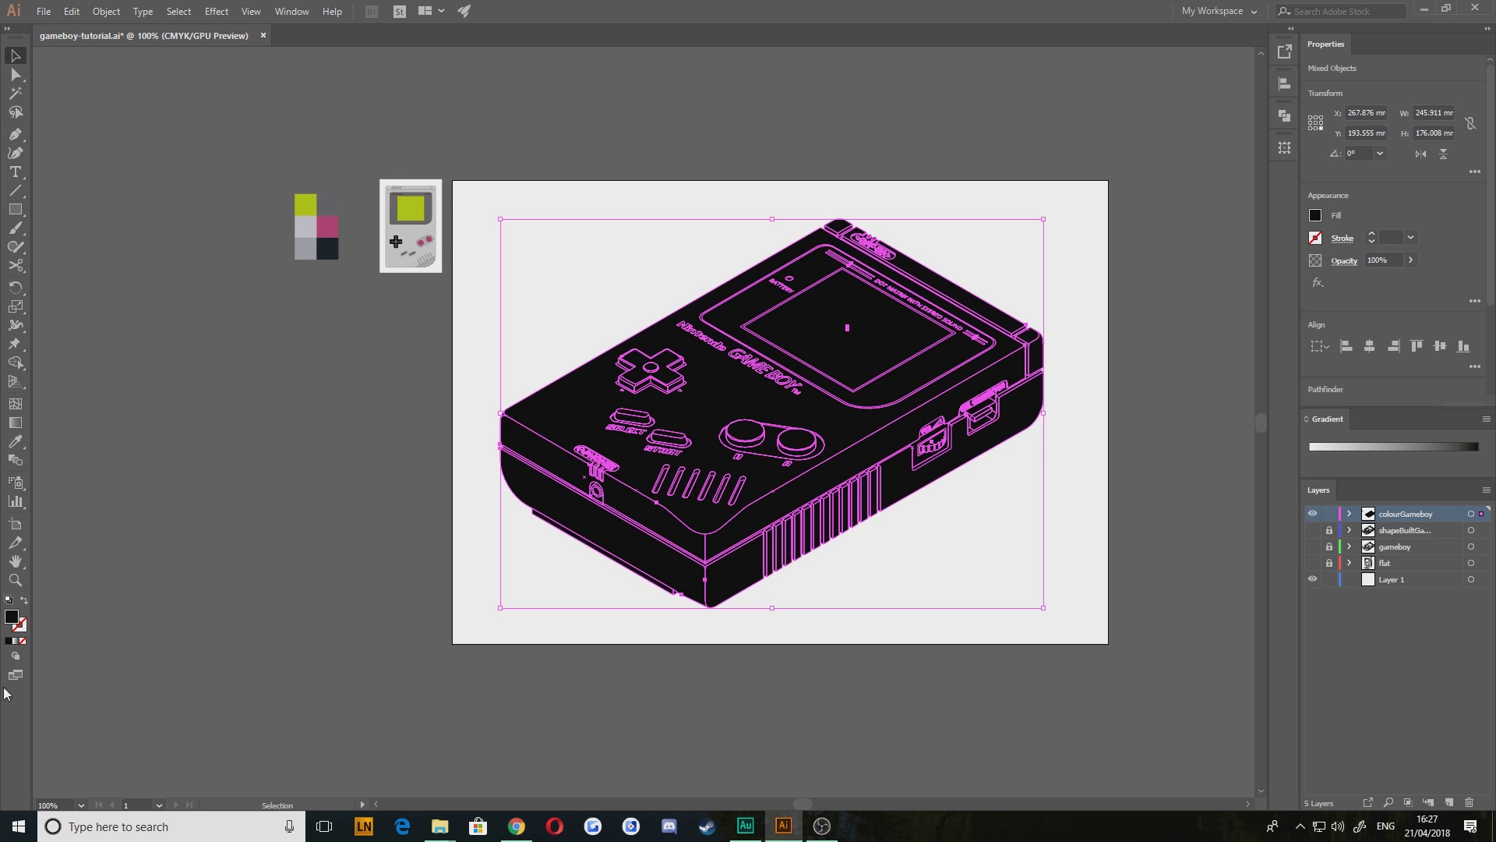
click(24, 600)
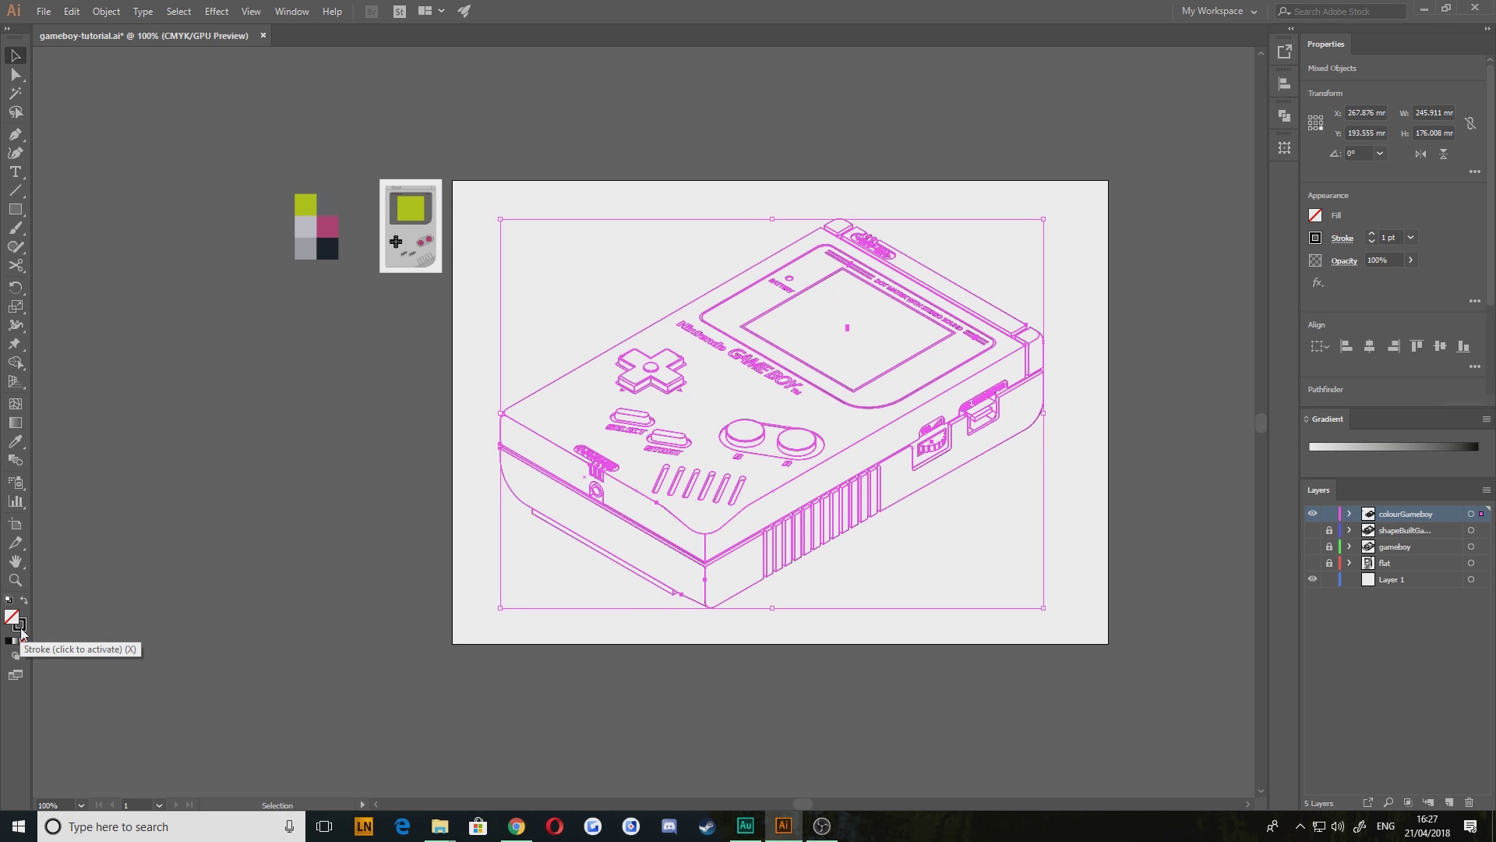
click(466, 515)
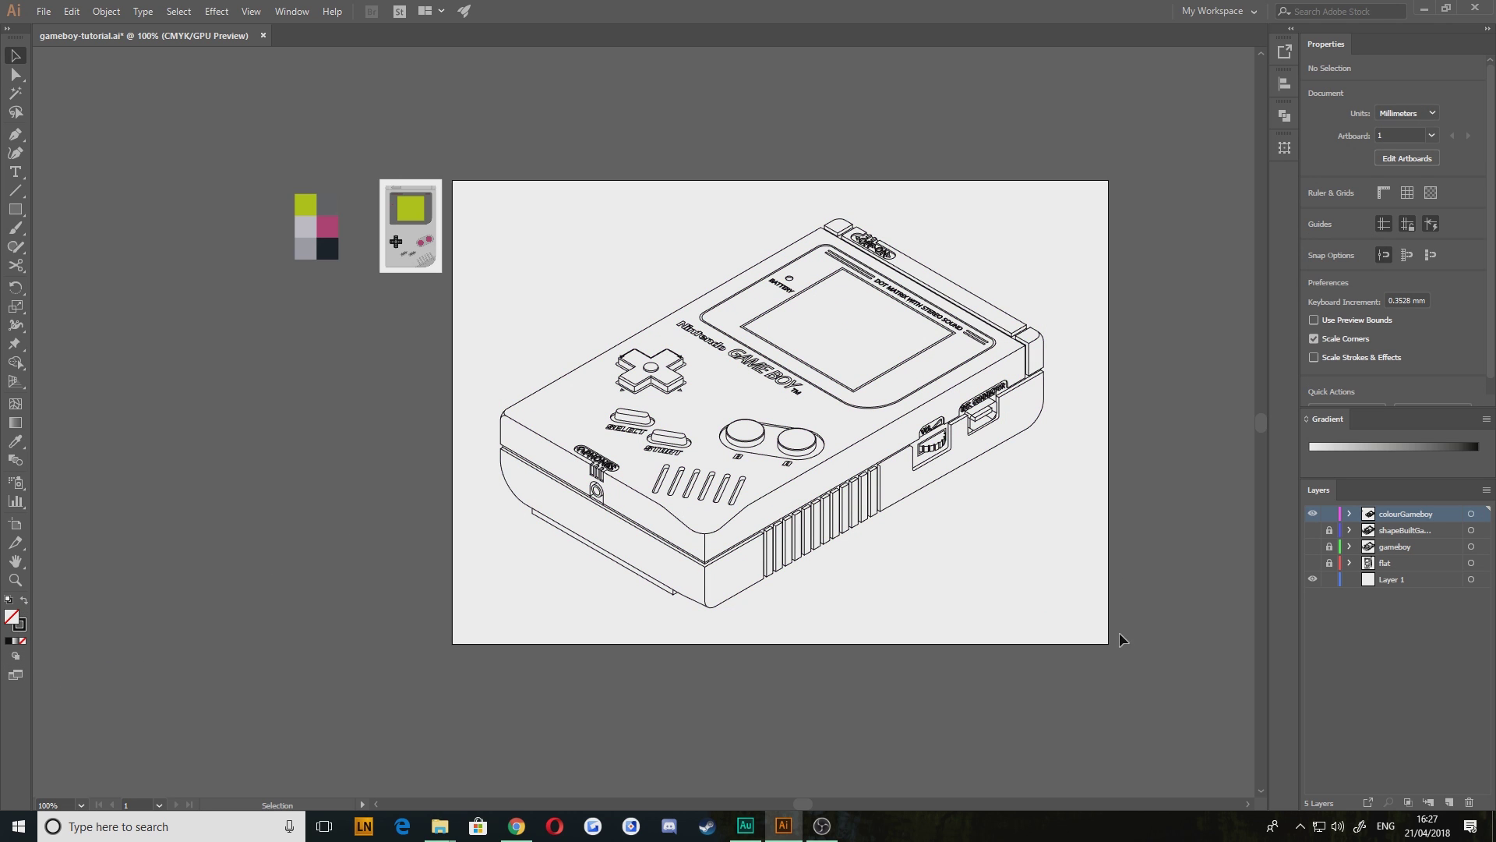
Select all of the Game Boy line art and give it a 0.25 pt stroke
drag(1120, 631, 483, 142)
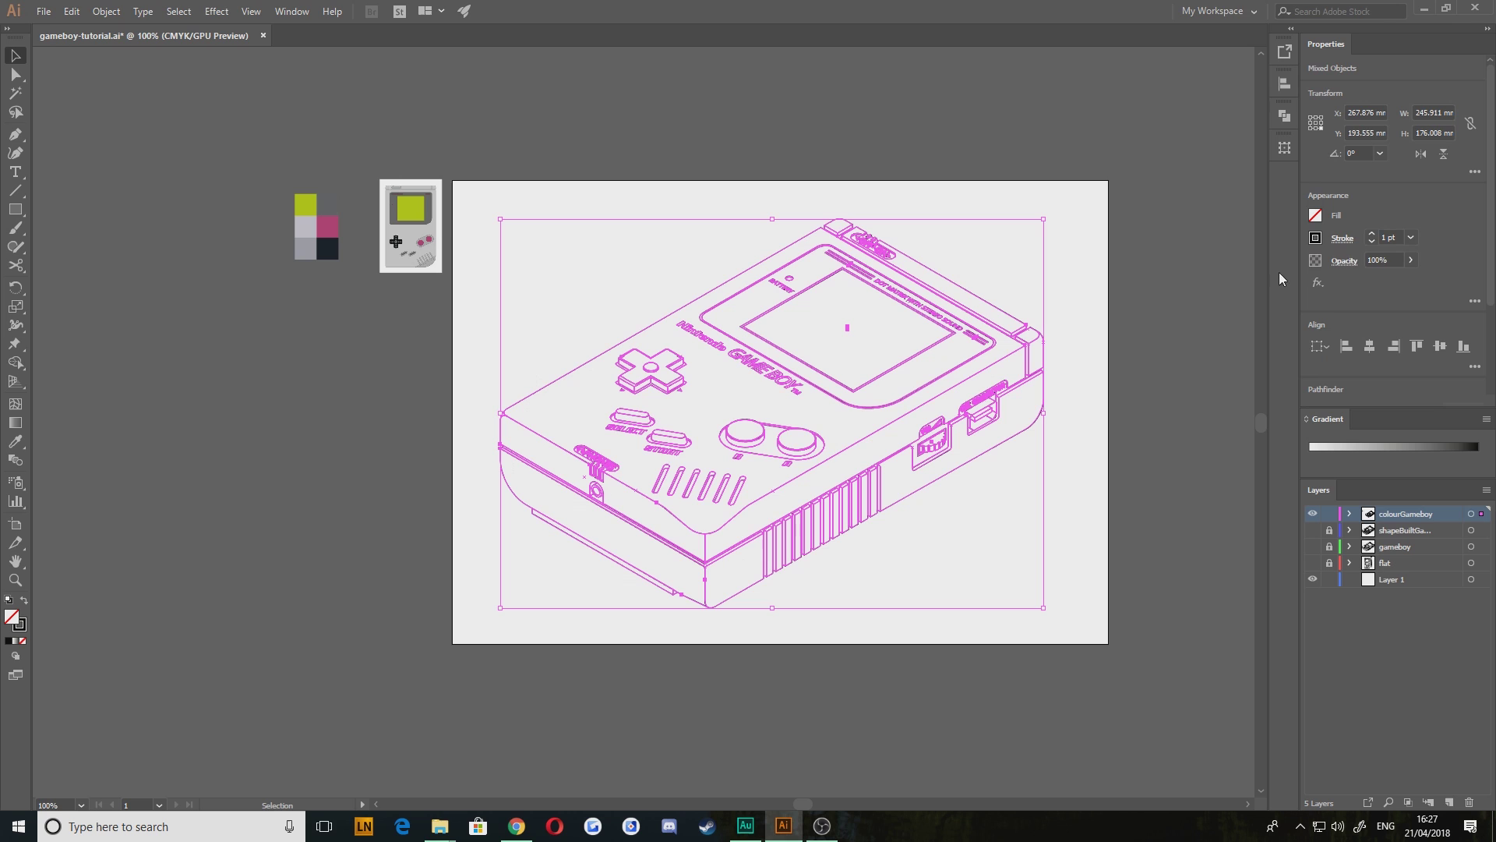
click(1388, 237)
text(.25)
key(Return)
click(845, 153)
Move the six colour swatches onto the artboard, into the empty area beside the Game Boy's upper edge
scroll(800, 412, up, 3)
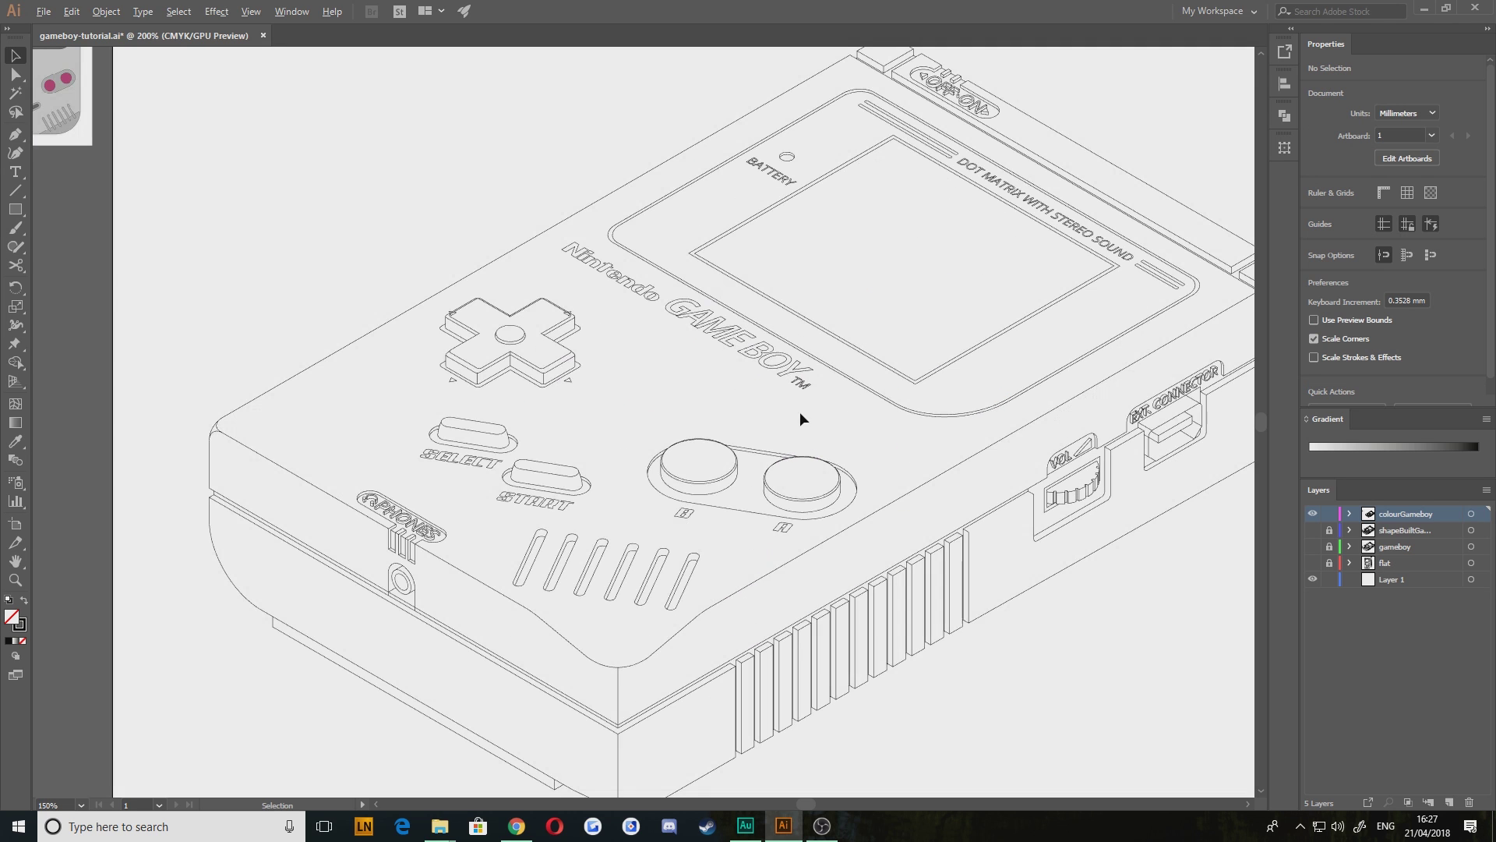
drag(330, 294, 662, 440)
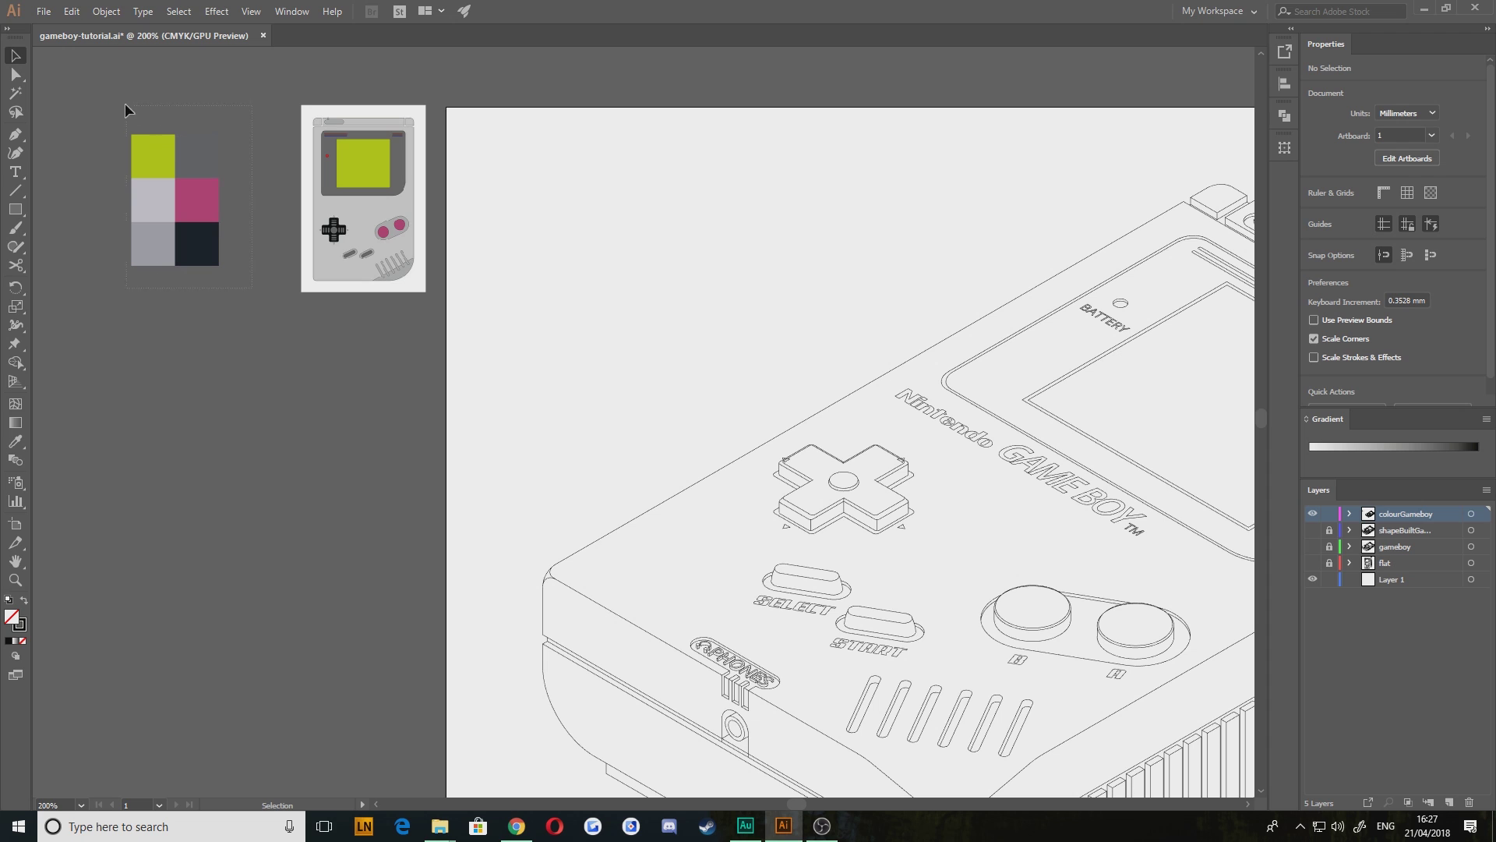
drag(251, 289, 846, 196)
drag(959, 351, 450, 282)
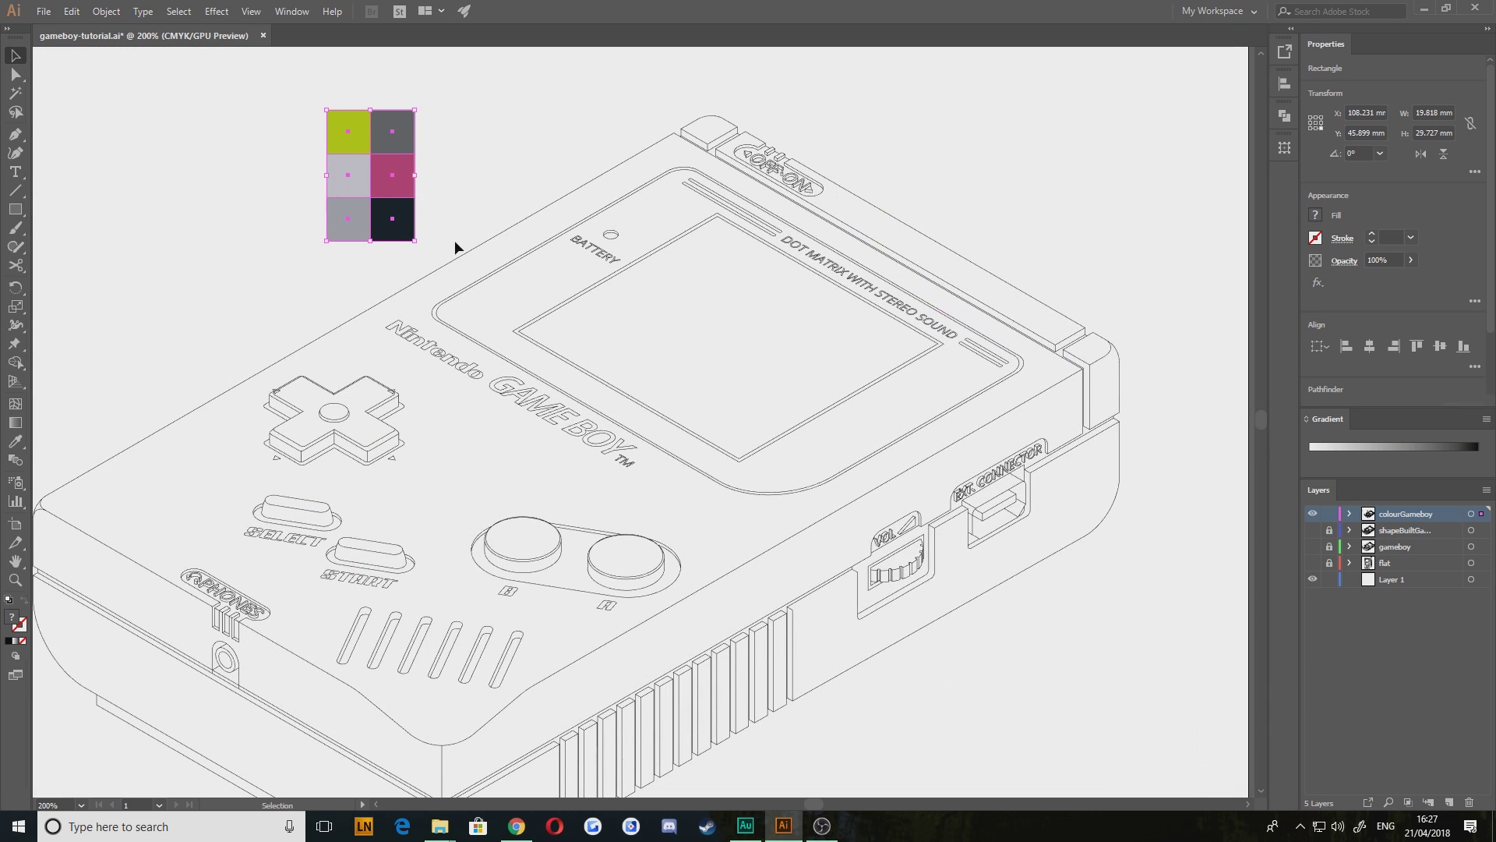
drag(248, 297, 331, 320)
click(879, 322)
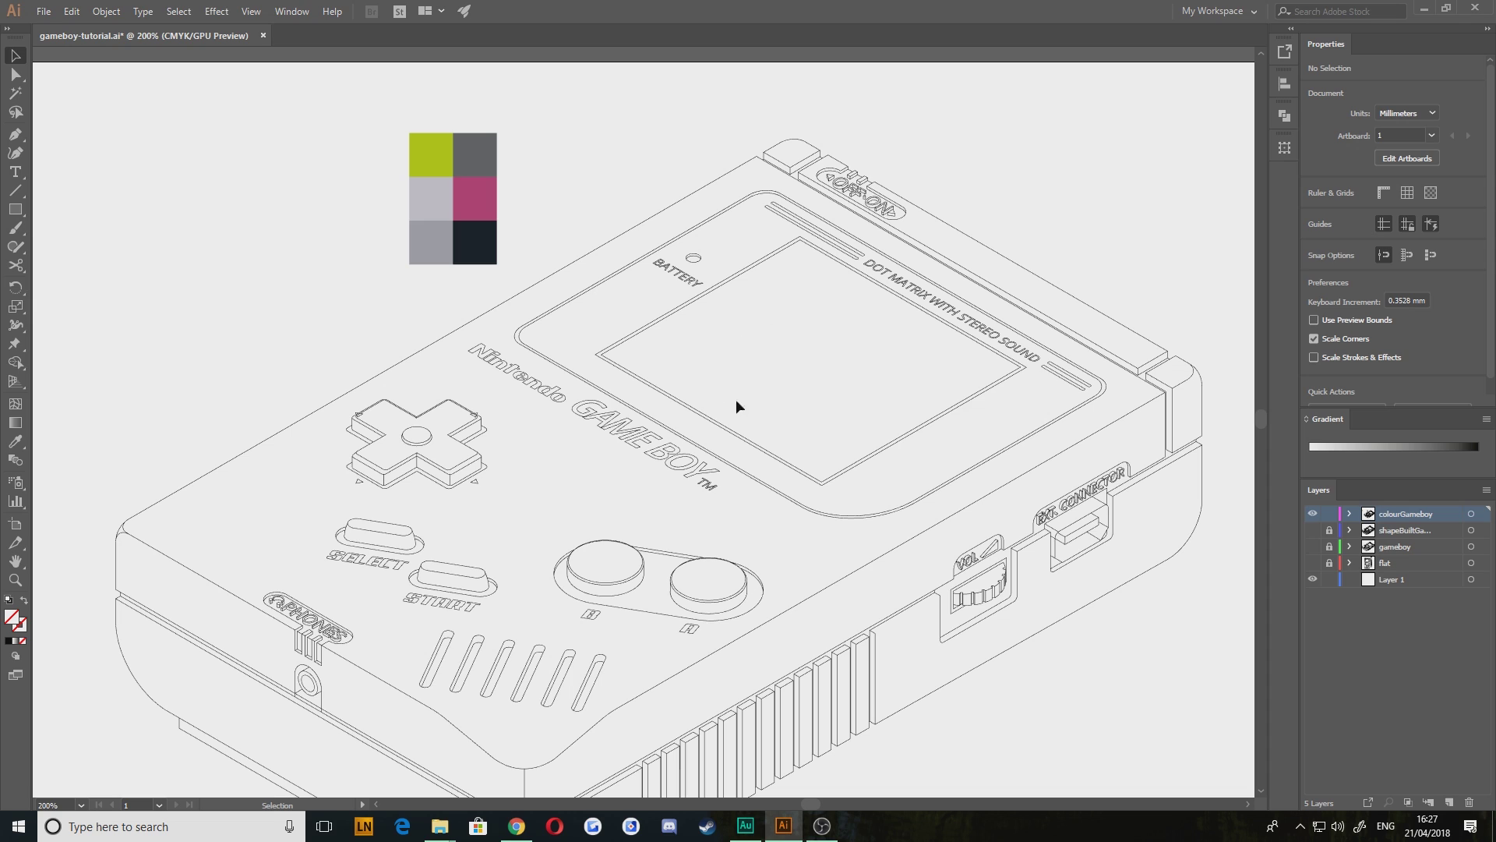
Fill the Game Boy's inner screen shape with the green swatch colour using the Eyedropper
click(630, 343)
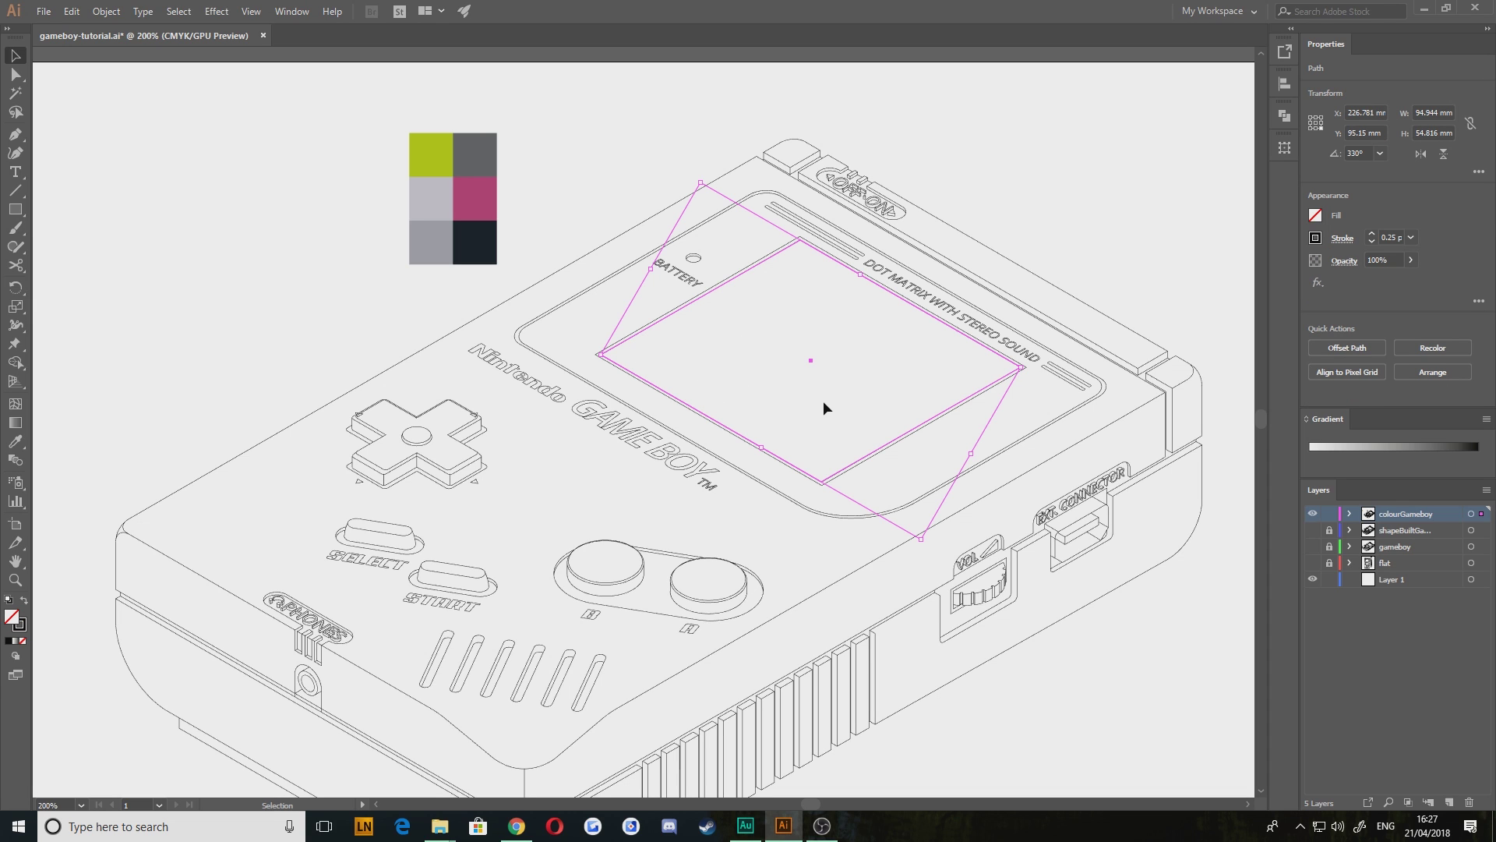
key(i)
click(436, 160)
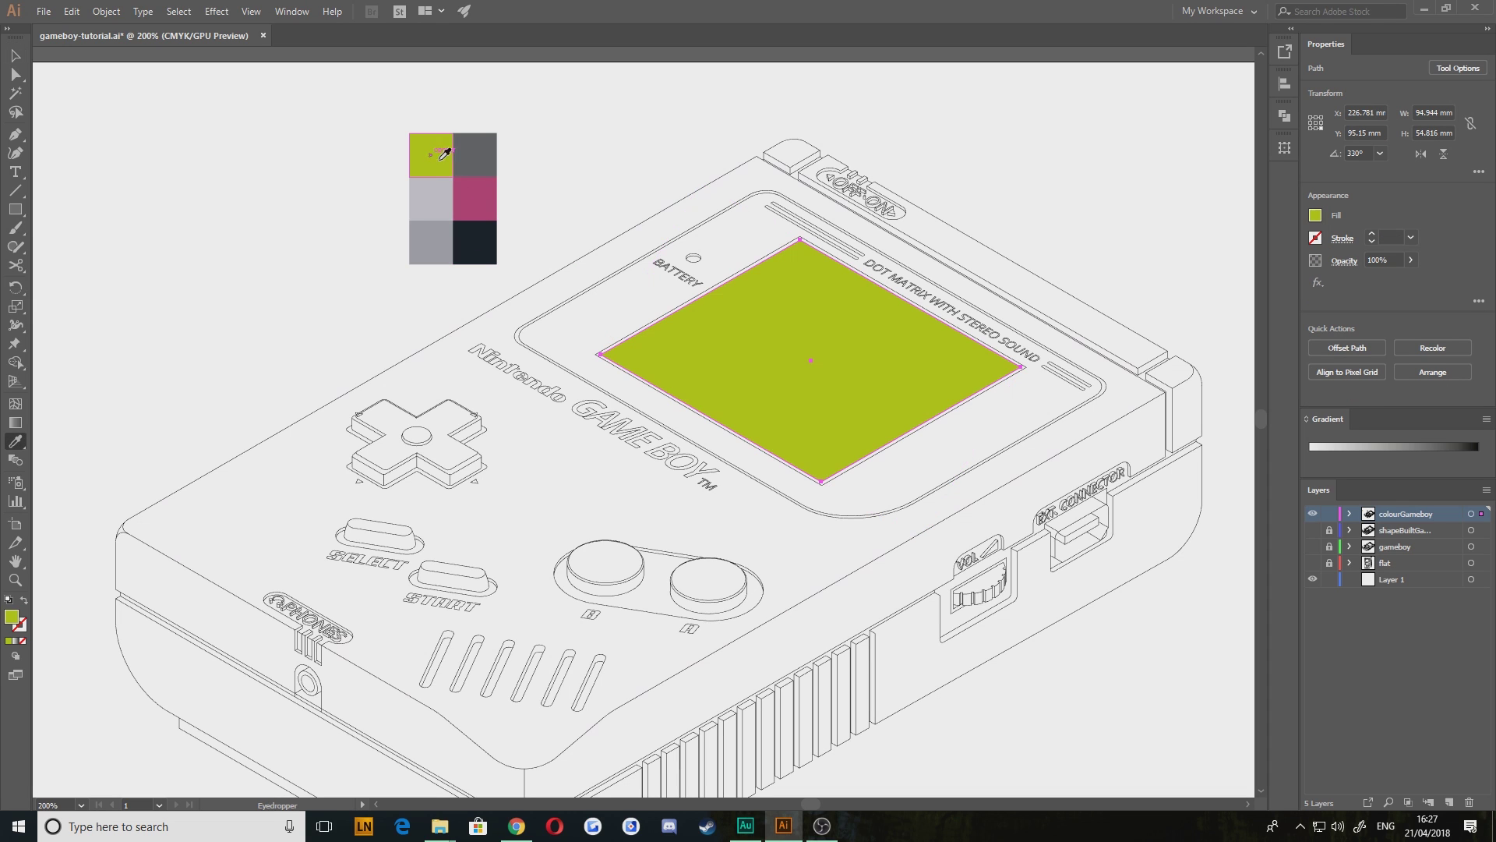
key(v)
click(415, 392)
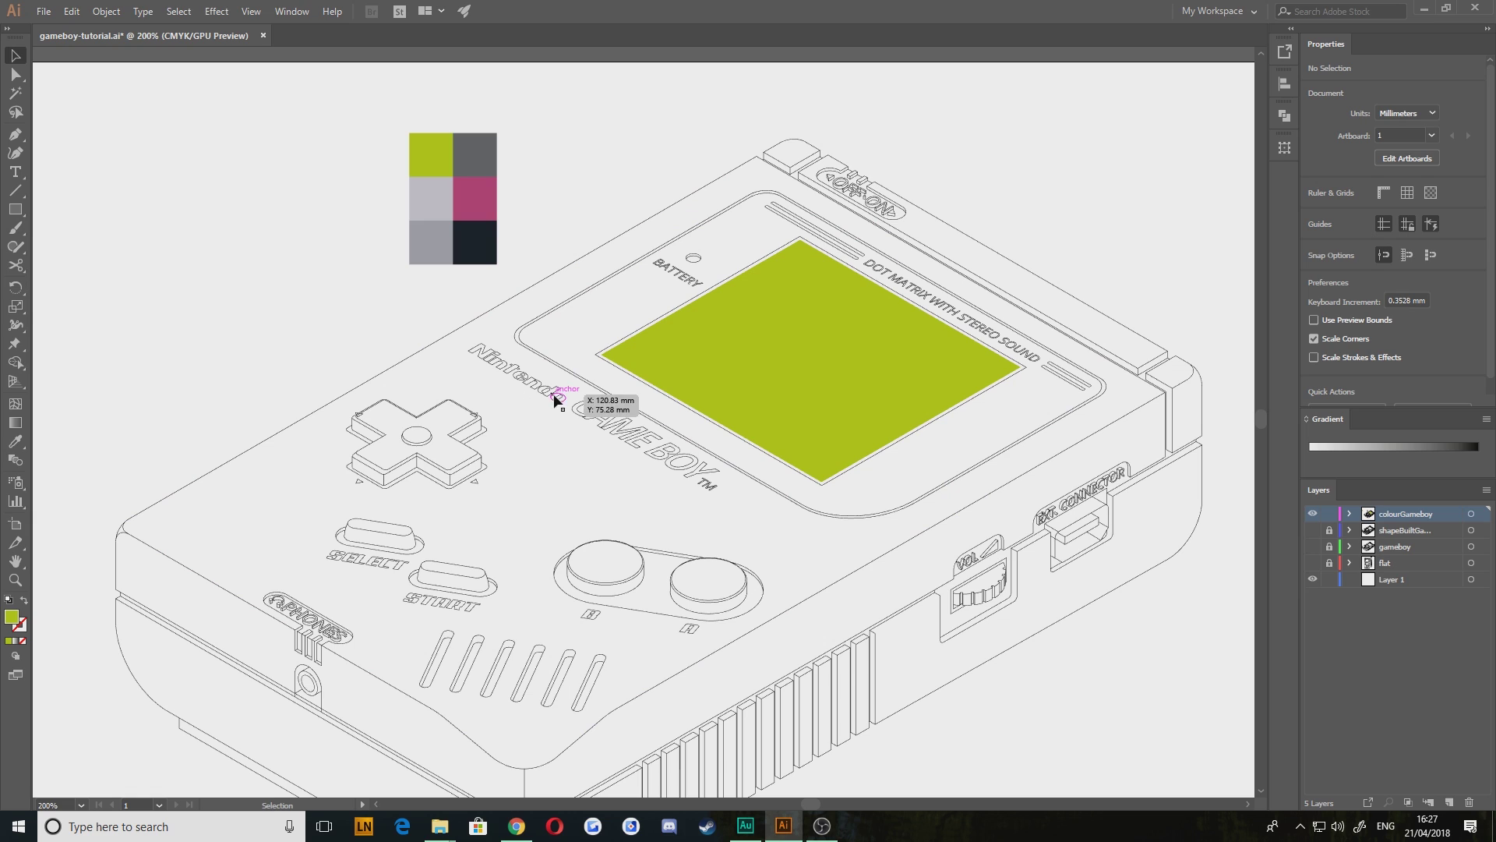
Fill the thin frame shape behind the green screen with the dark grey swatch colour
click(597, 357)
key(i)
click(471, 155)
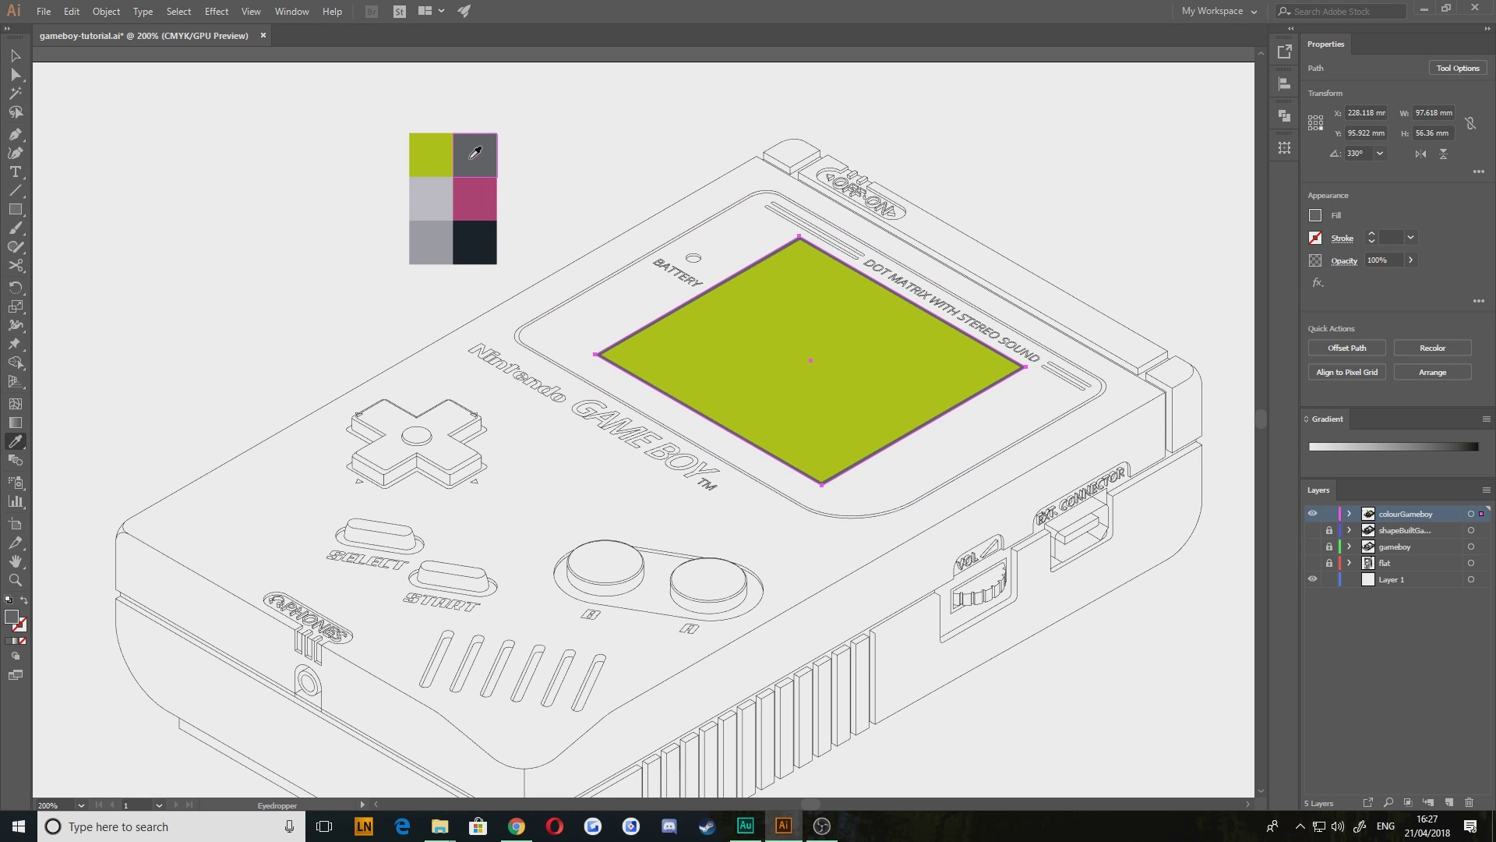
key(v)
click(280, 284)
Fill the thin frame shape behind the green screen with the near-black swatch colour
drag(445, 390, 524, 429)
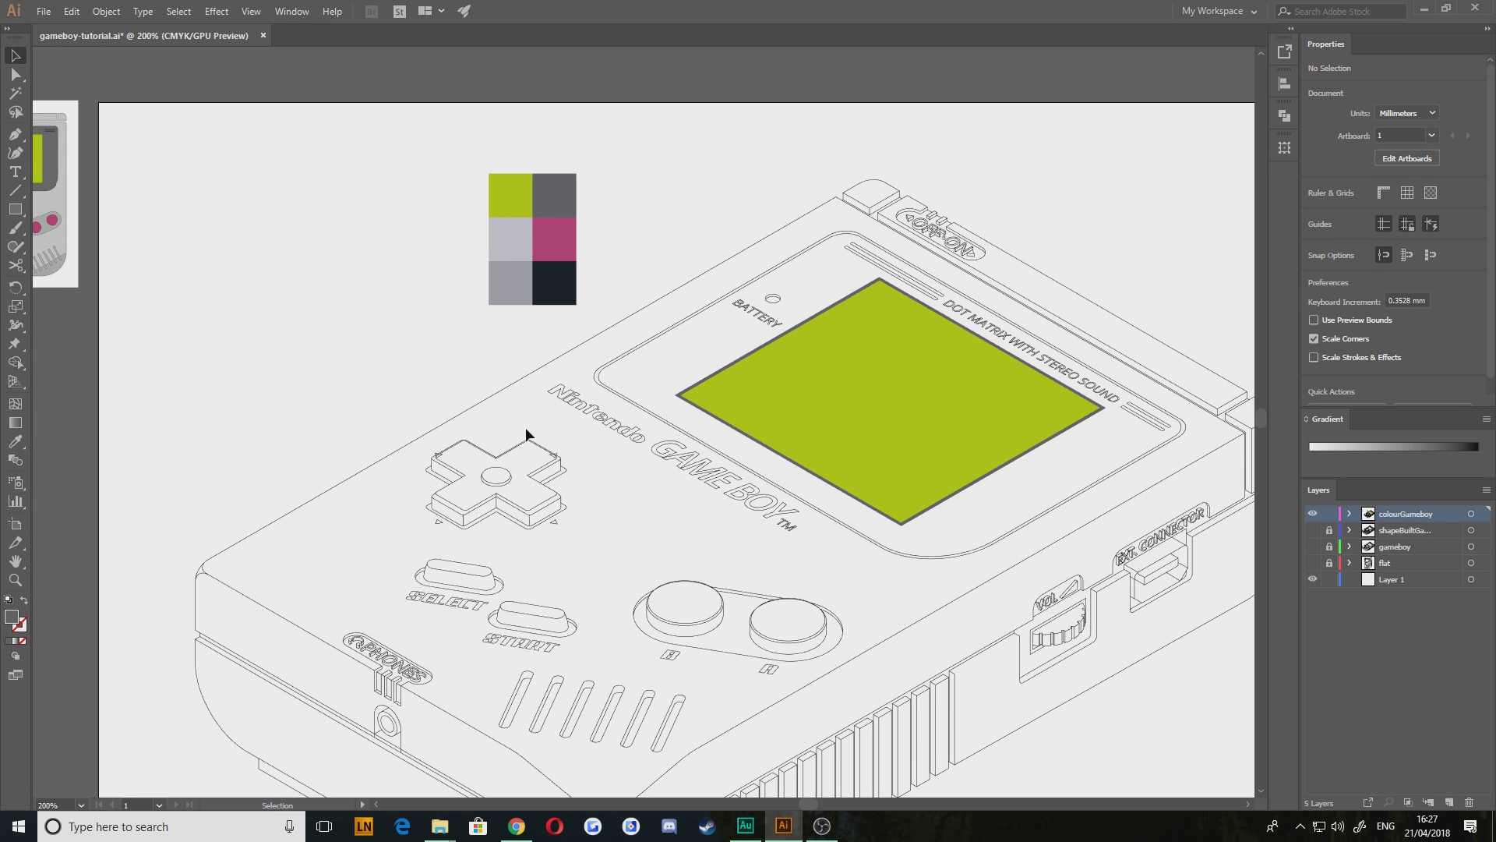
click(677, 390)
key(i)
click(564, 288)
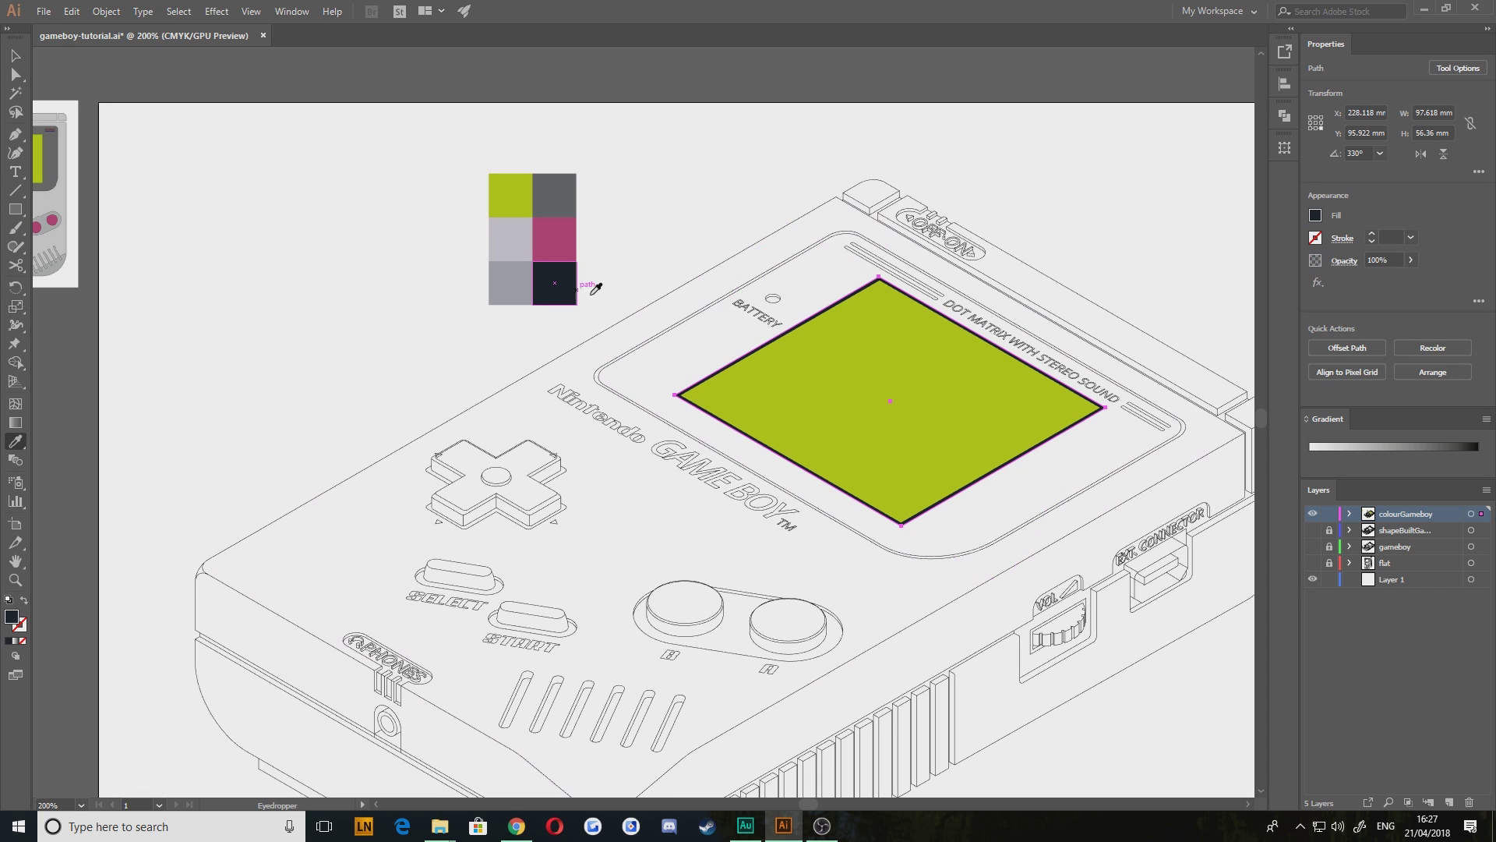
Select the Game Boy's front-face compound path and expand the colourGameboy layer to list its objects
key(v)
click(347, 333)
click(625, 359)
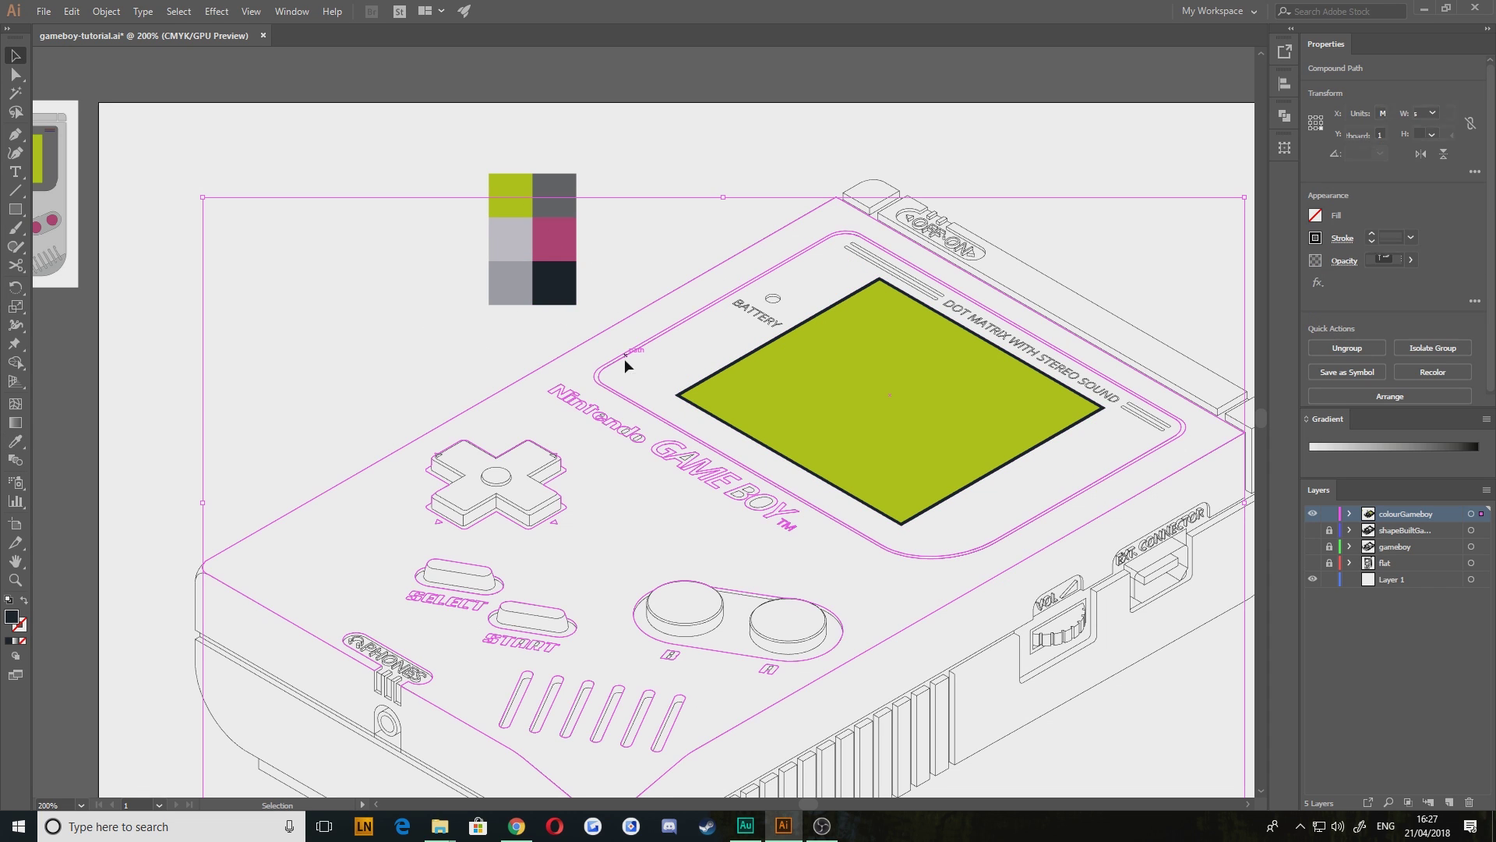
right_click(591, 380)
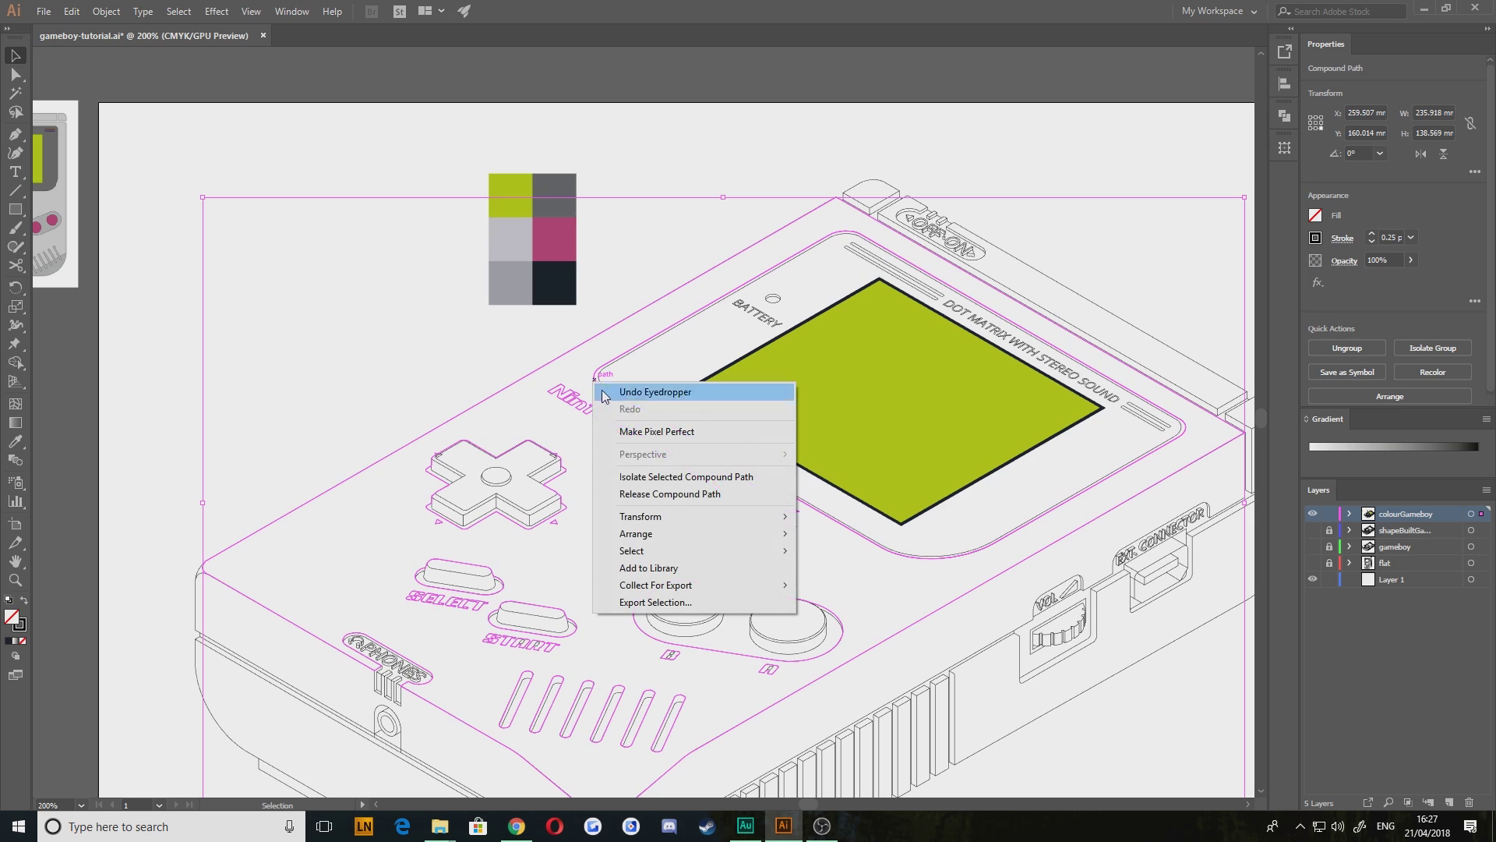
click(432, 316)
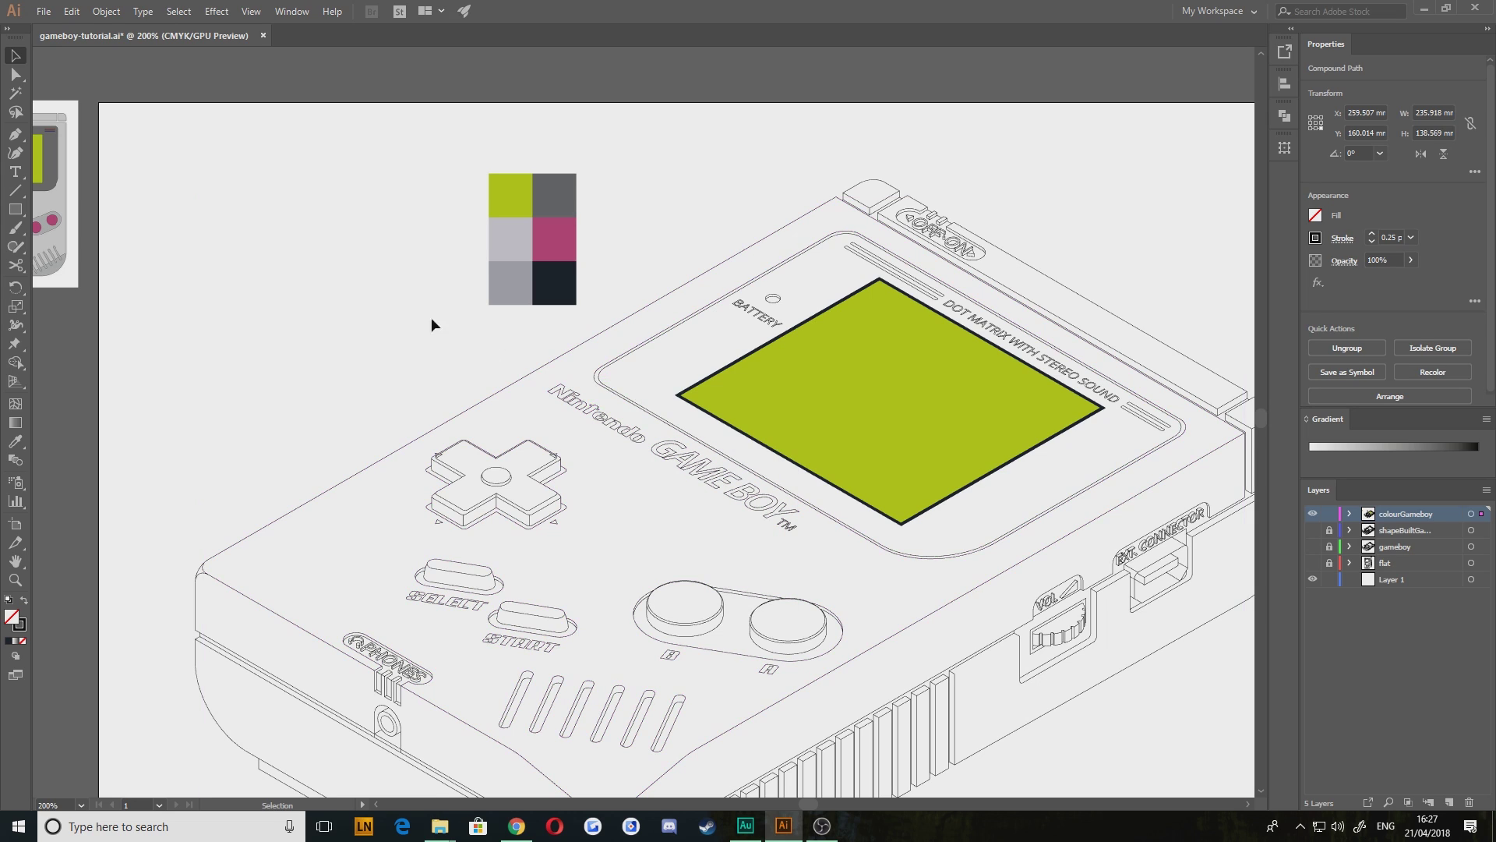
click(610, 364)
right_click(610, 364)
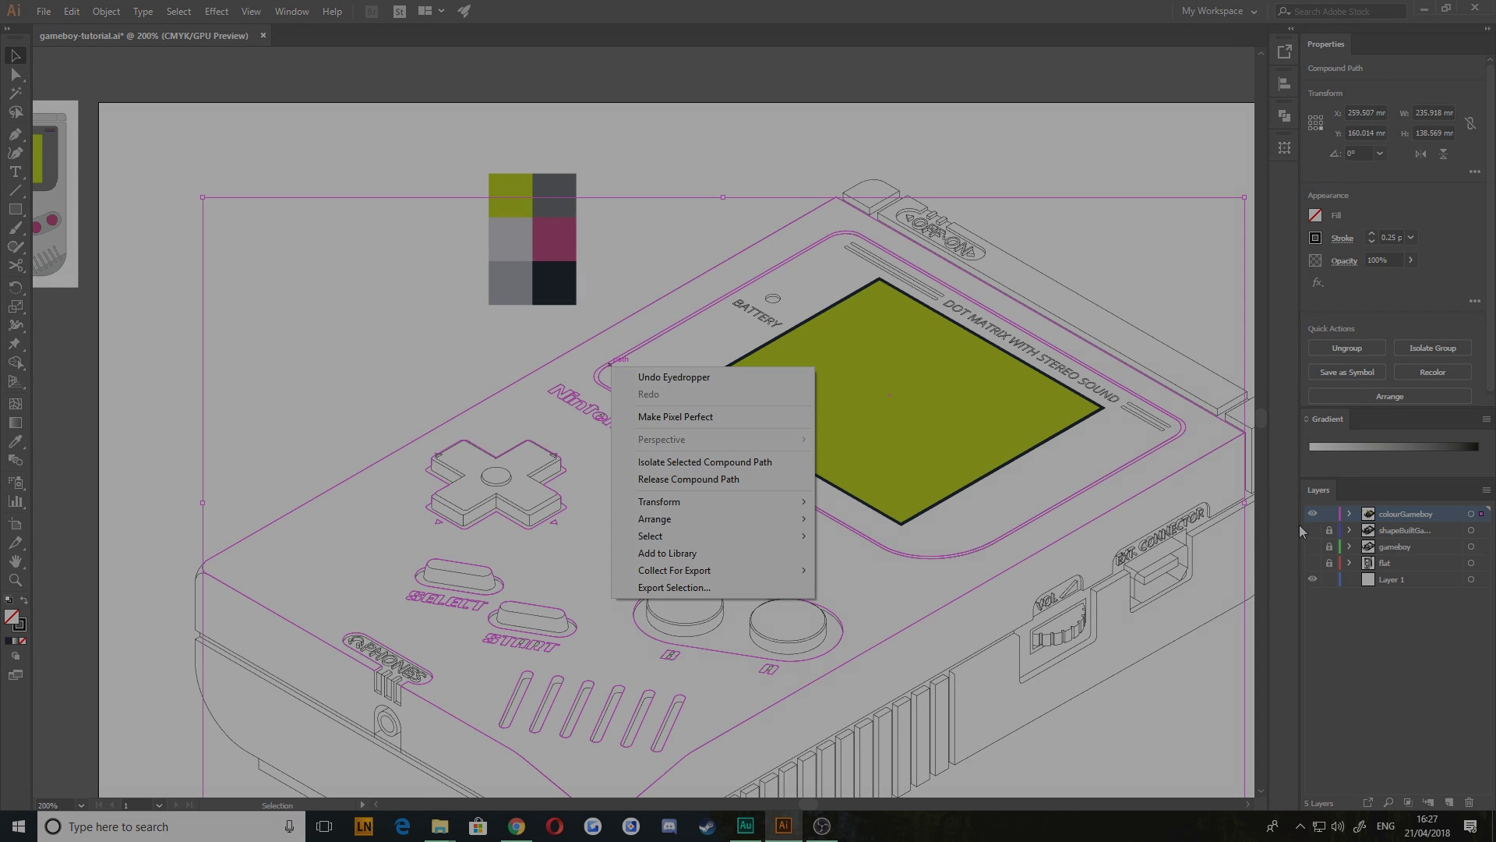
click(1349, 515)
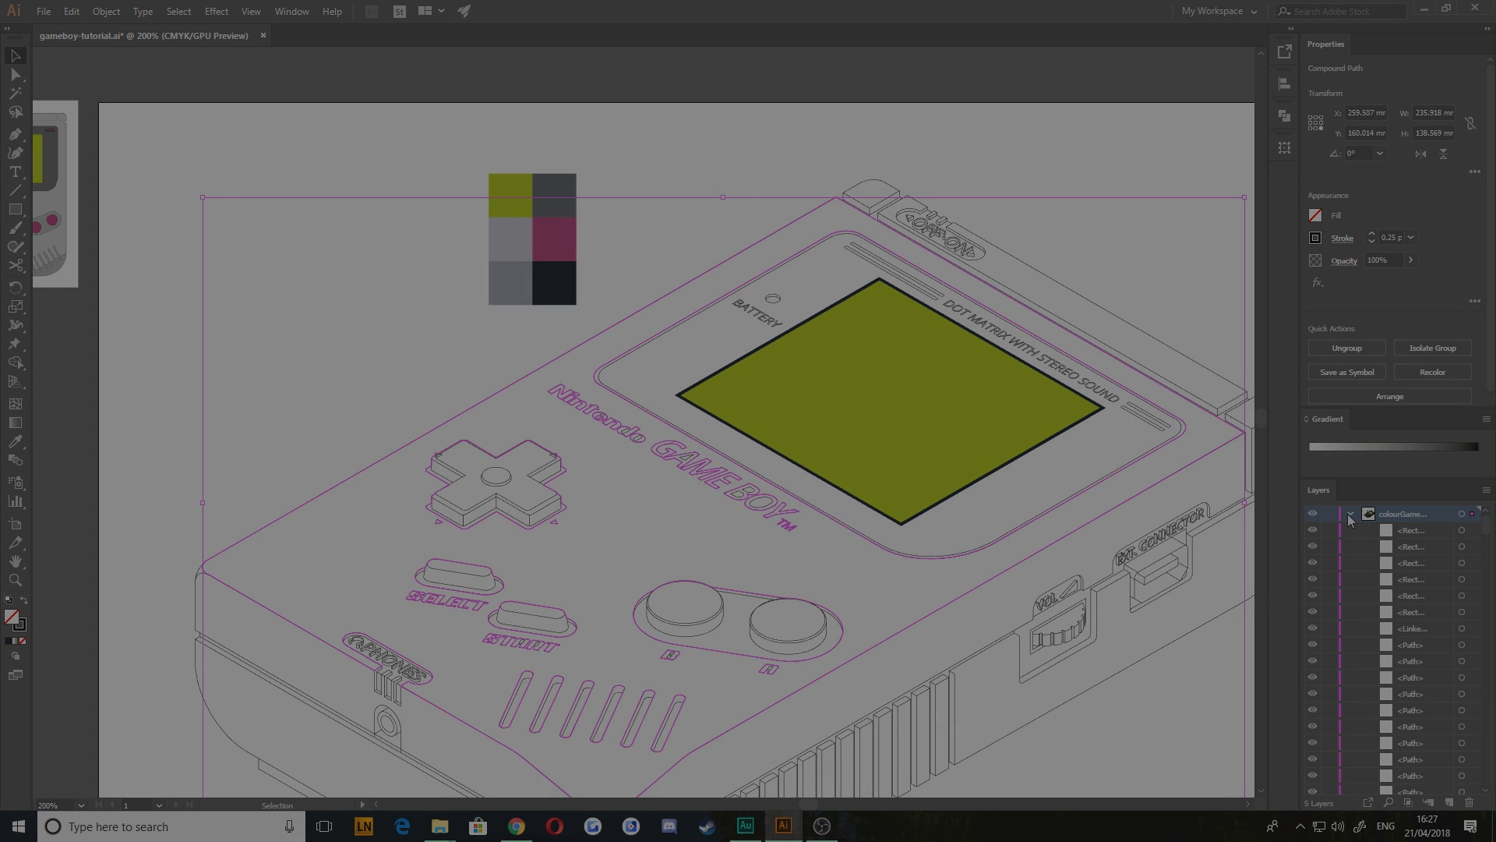
scroll(1403, 624, down, 2)
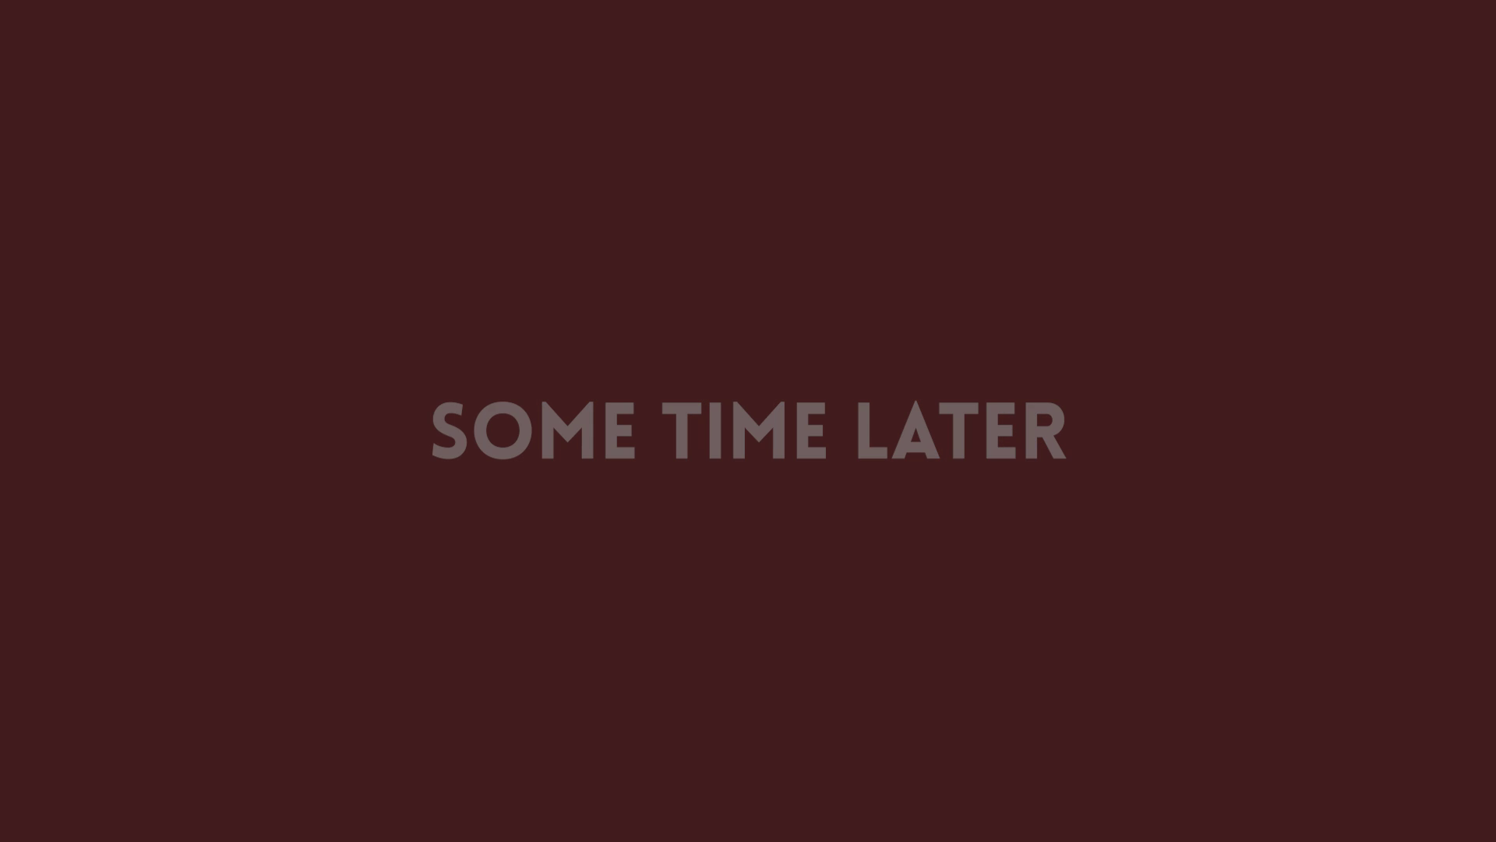
Fill the small black end piece at the far corner of the Game Boy's top edge with the adjacent strip's light grey using the Eyedropper
drag(461, 541, 522, 460)
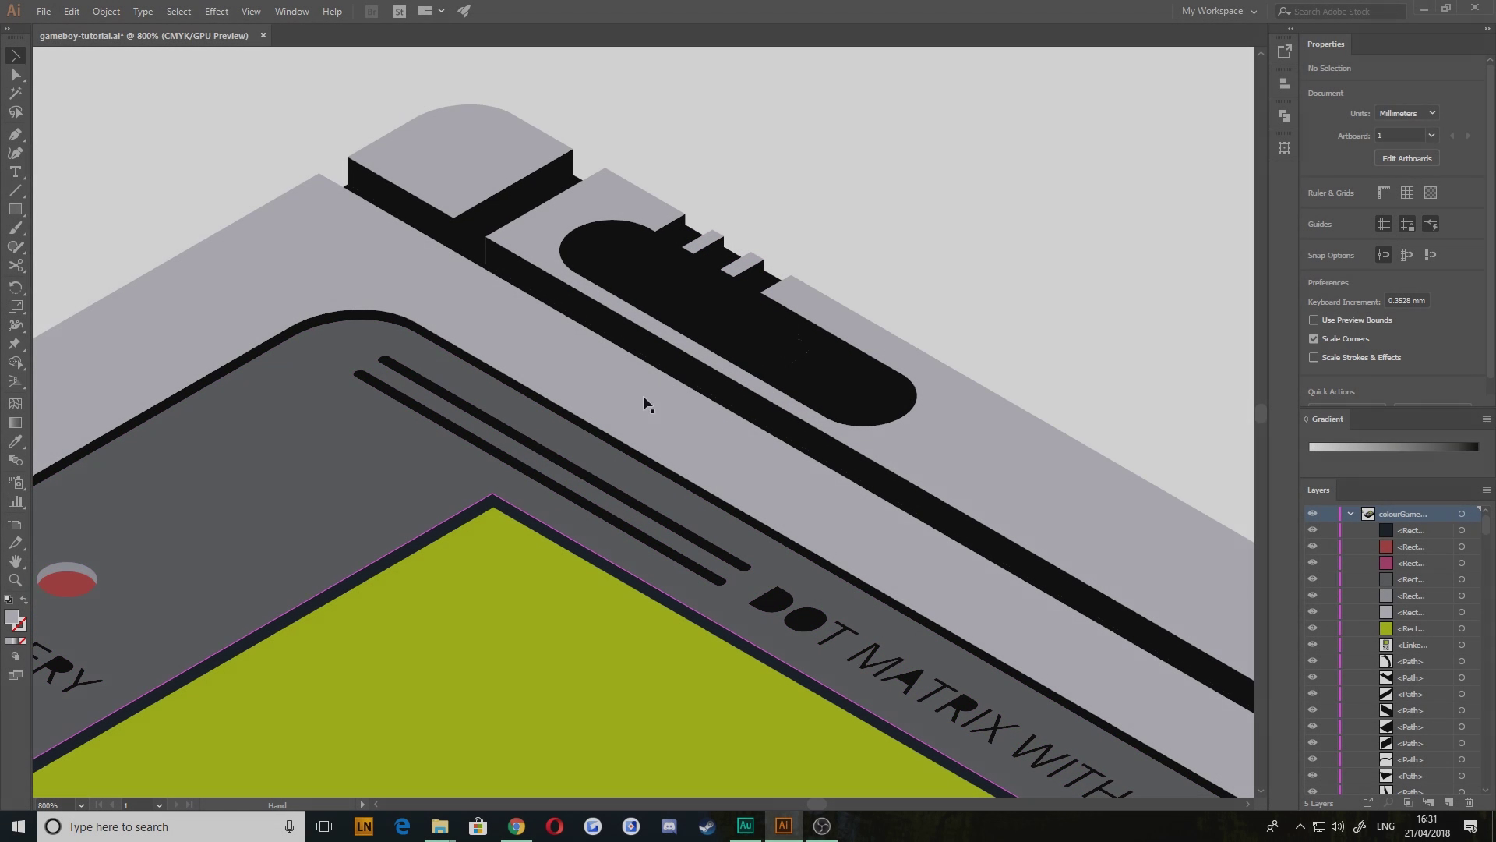
scroll(624, 414, down, 2)
drag(515, 541, 467, 382)
drag(563, 598, 259, 461)
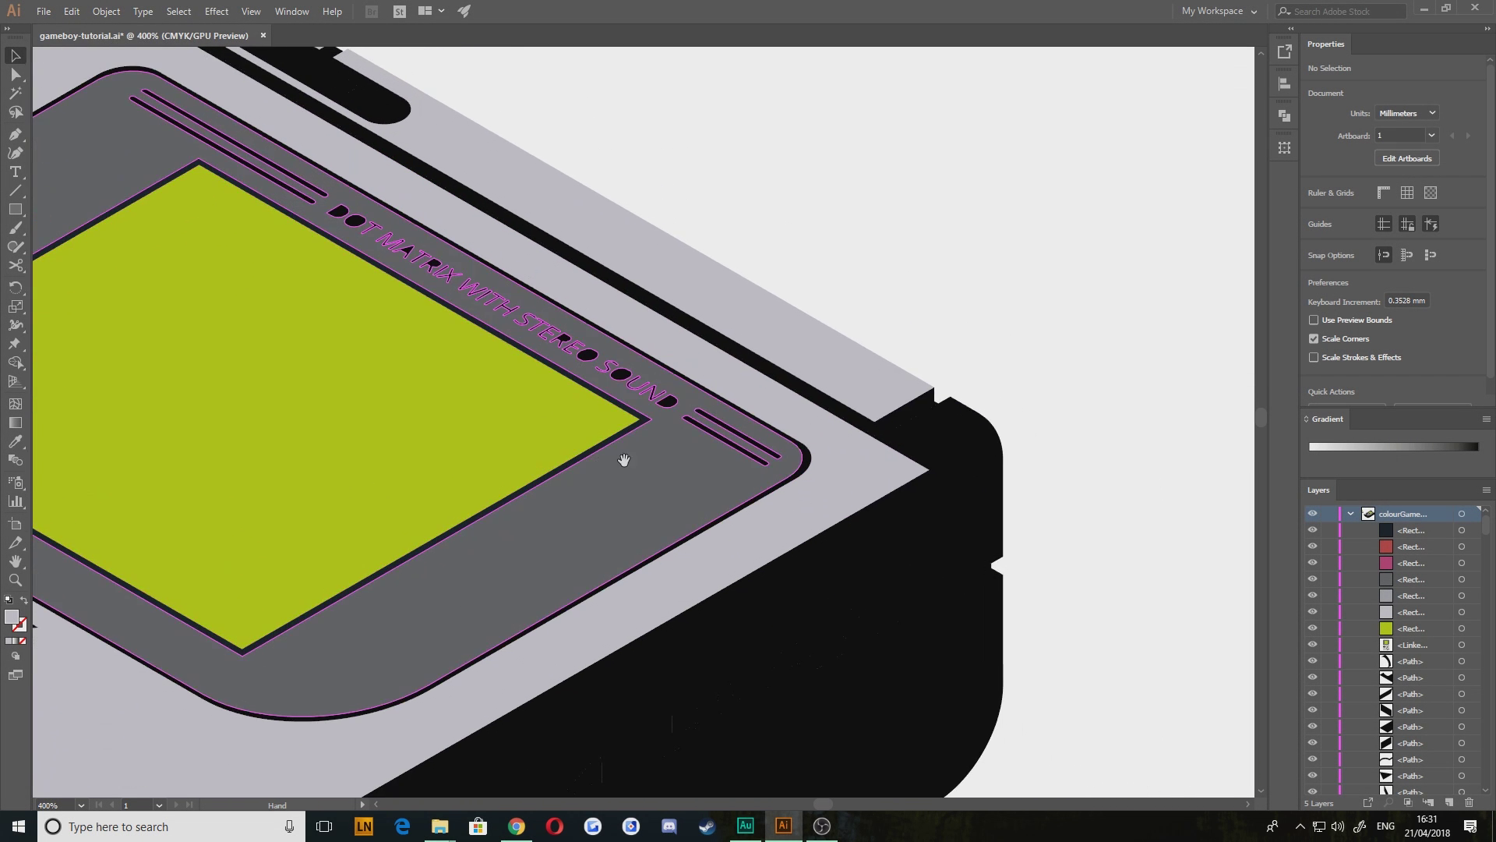
click(939, 429)
key(i)
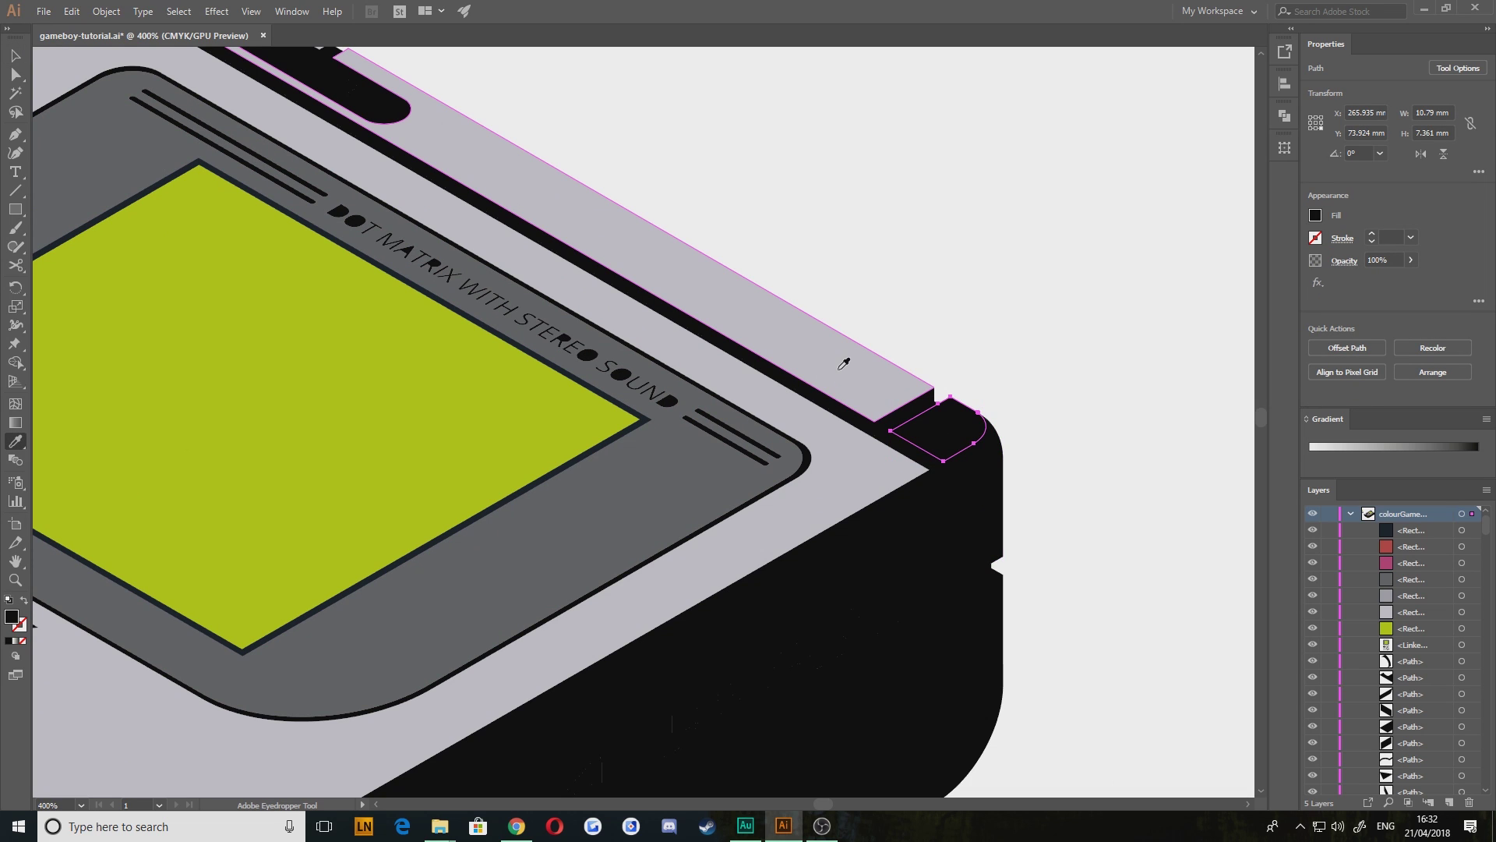
click(846, 361)
key(v)
click(900, 298)
Examine the partly coloured Game Boy's top strip, front face and sides for shapes that still need colour
drag(580, 512, 729, 504)
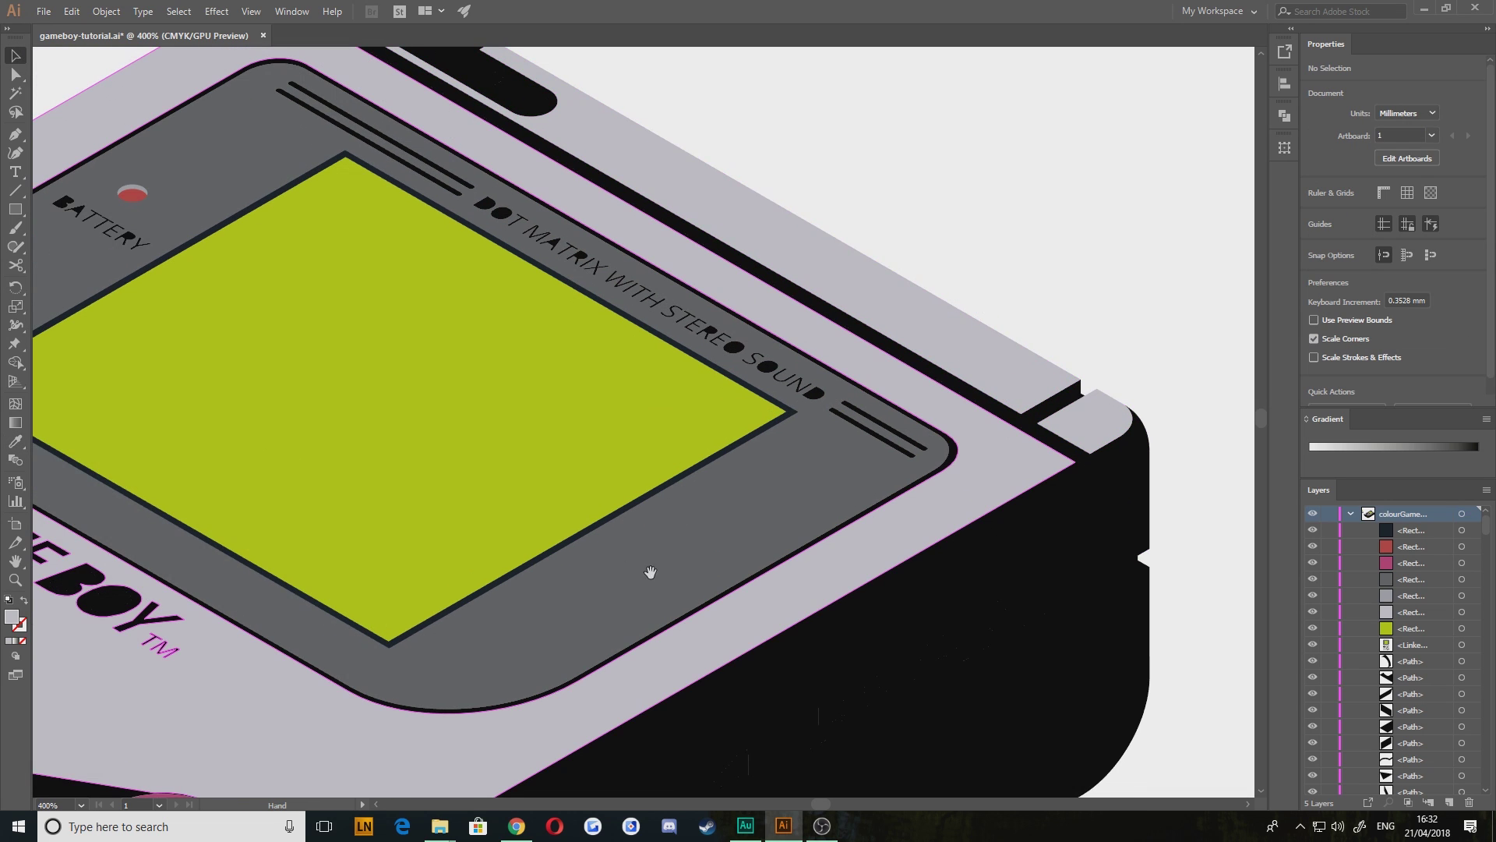
click(1039, 398)
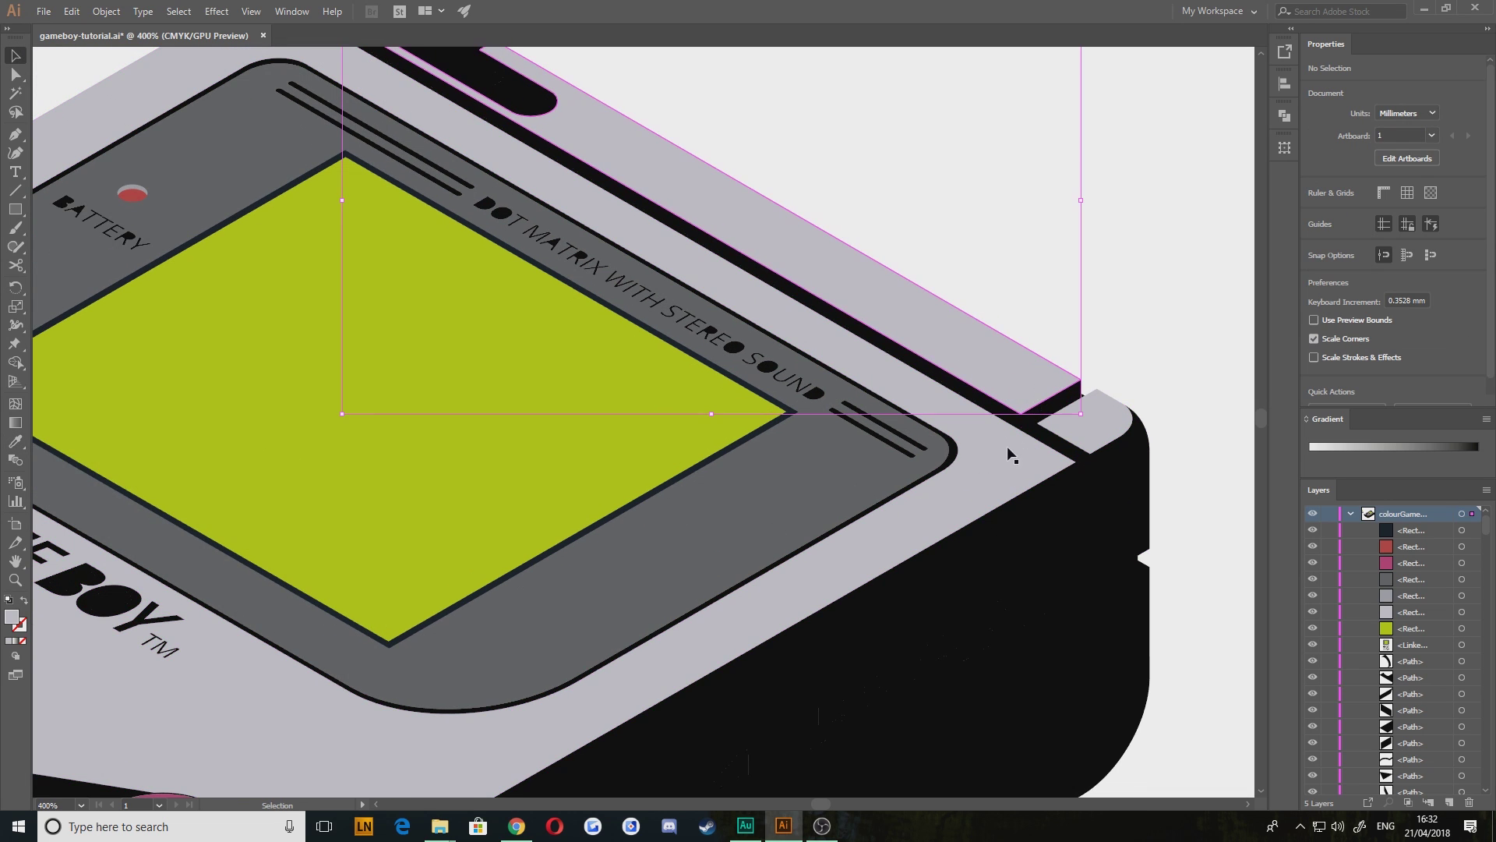
click(1065, 285)
scroll(849, 432, down, 2)
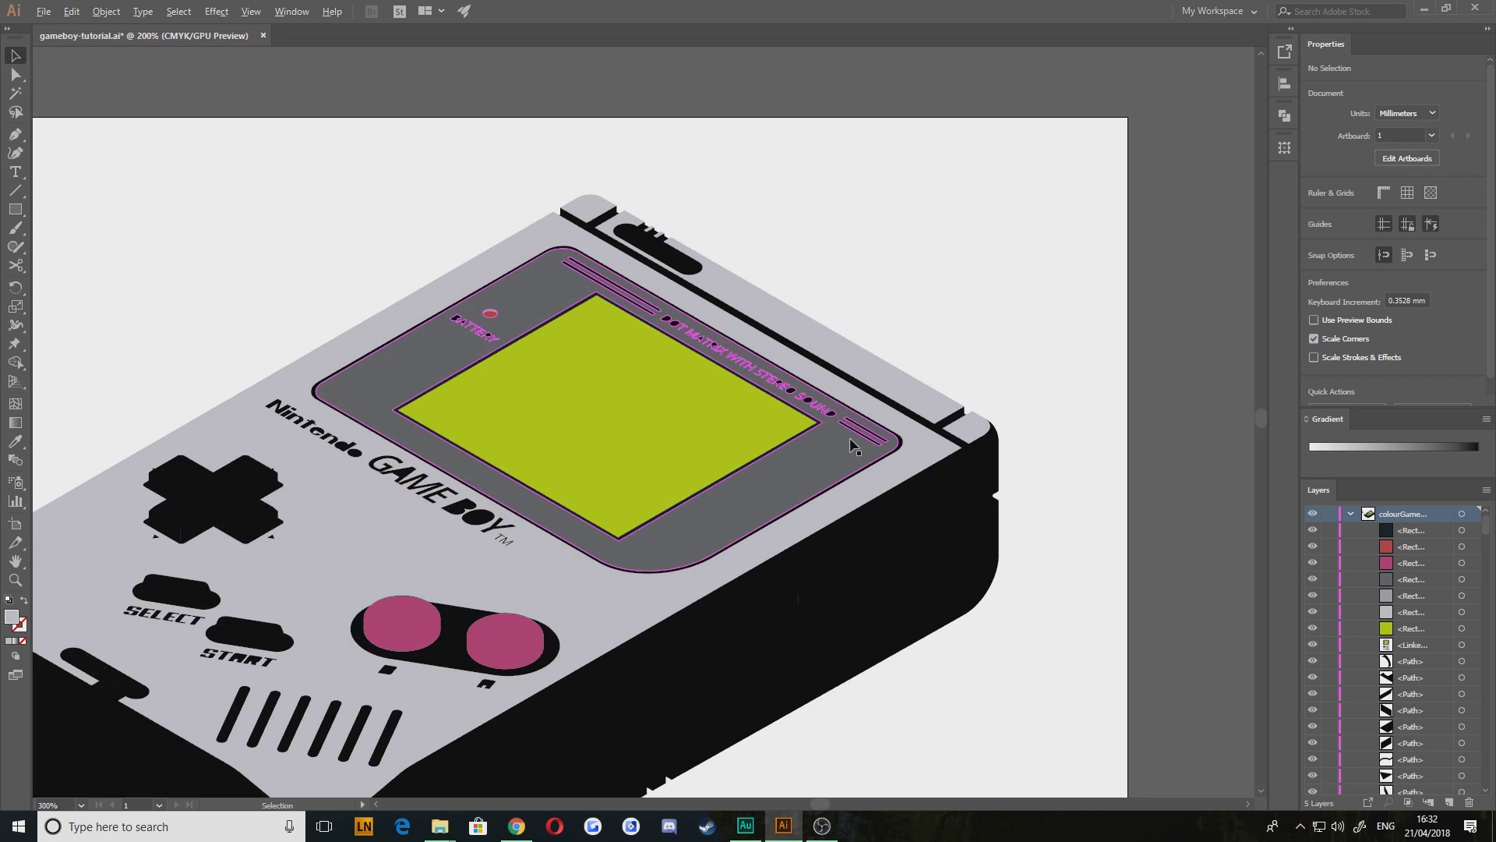
drag(527, 453, 622, 417)
drag(528, 495, 671, 434)
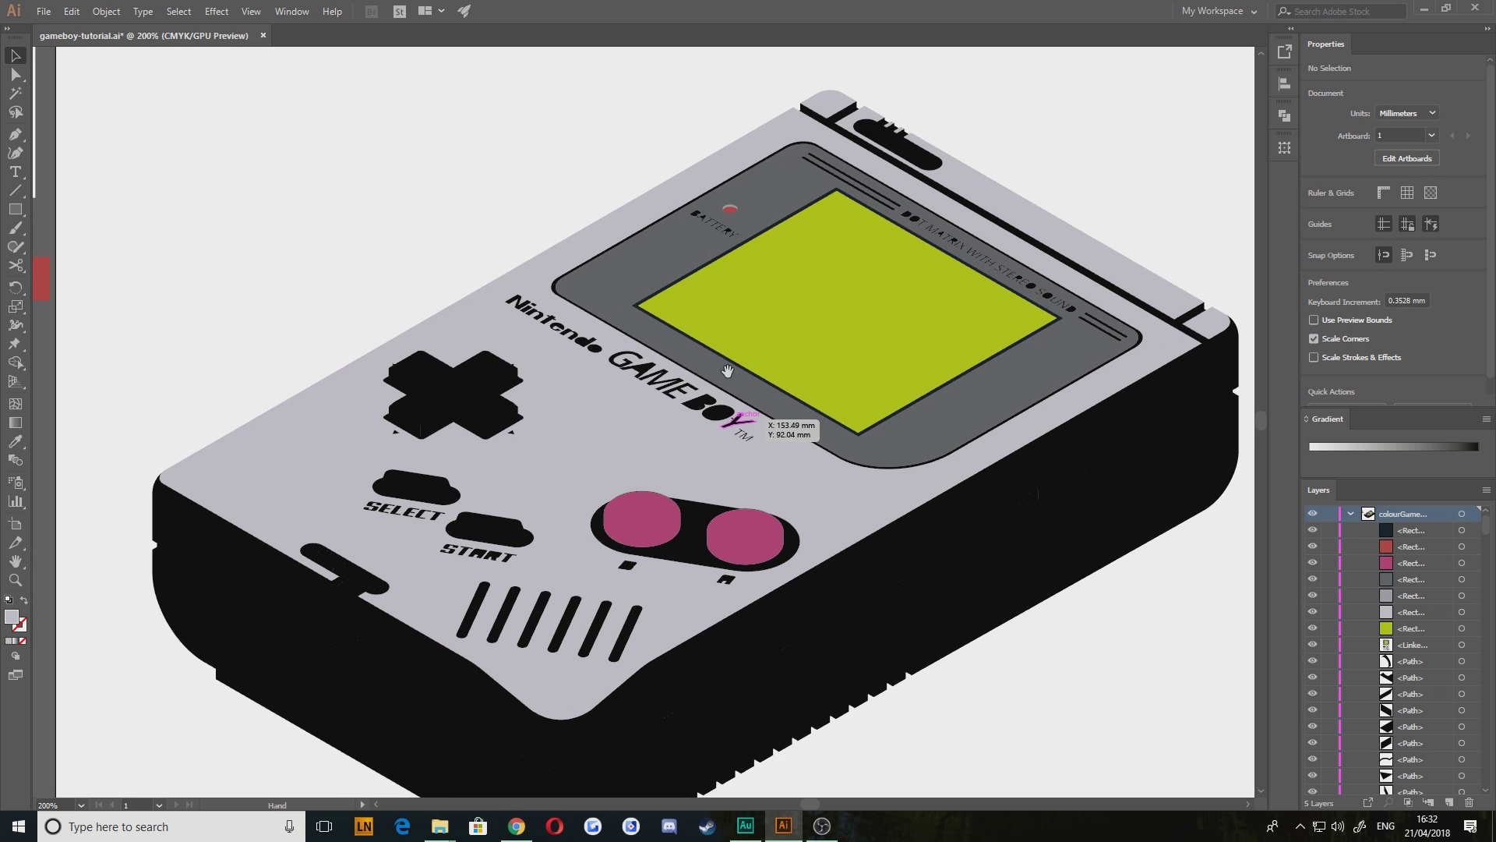
drag(803, 330, 768, 356)
drag(423, 522, 502, 504)
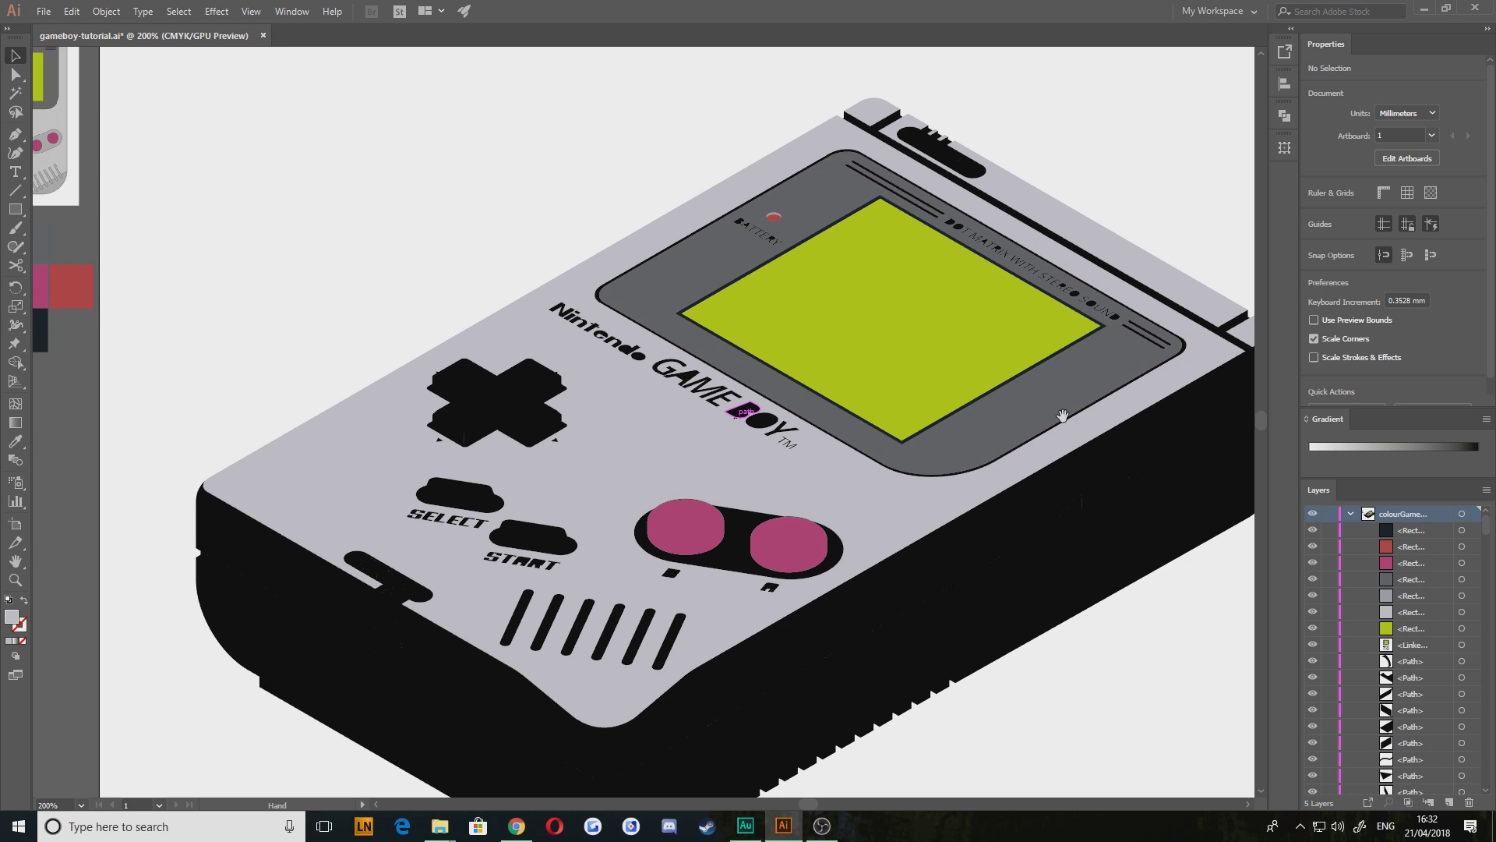
Select the headphone icon's arc and two ear-piece shapes inside the black phones label on the Game Boy's lower front edge
drag(626, 592, 992, 414)
scroll(808, 465, up, 3)
drag(685, 370, 777, 471)
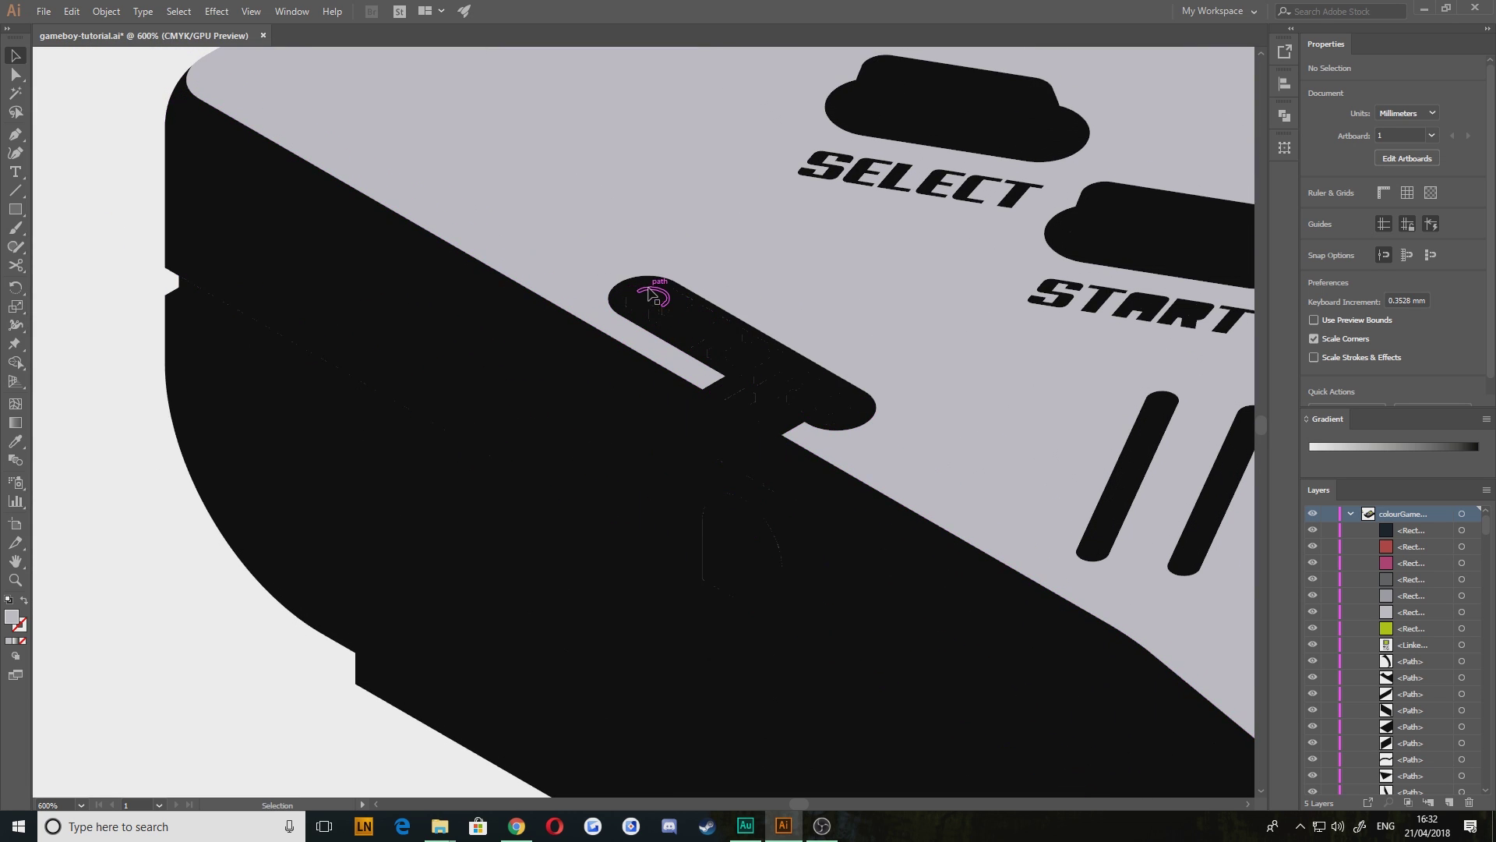
scroll(659, 294, up, 3)
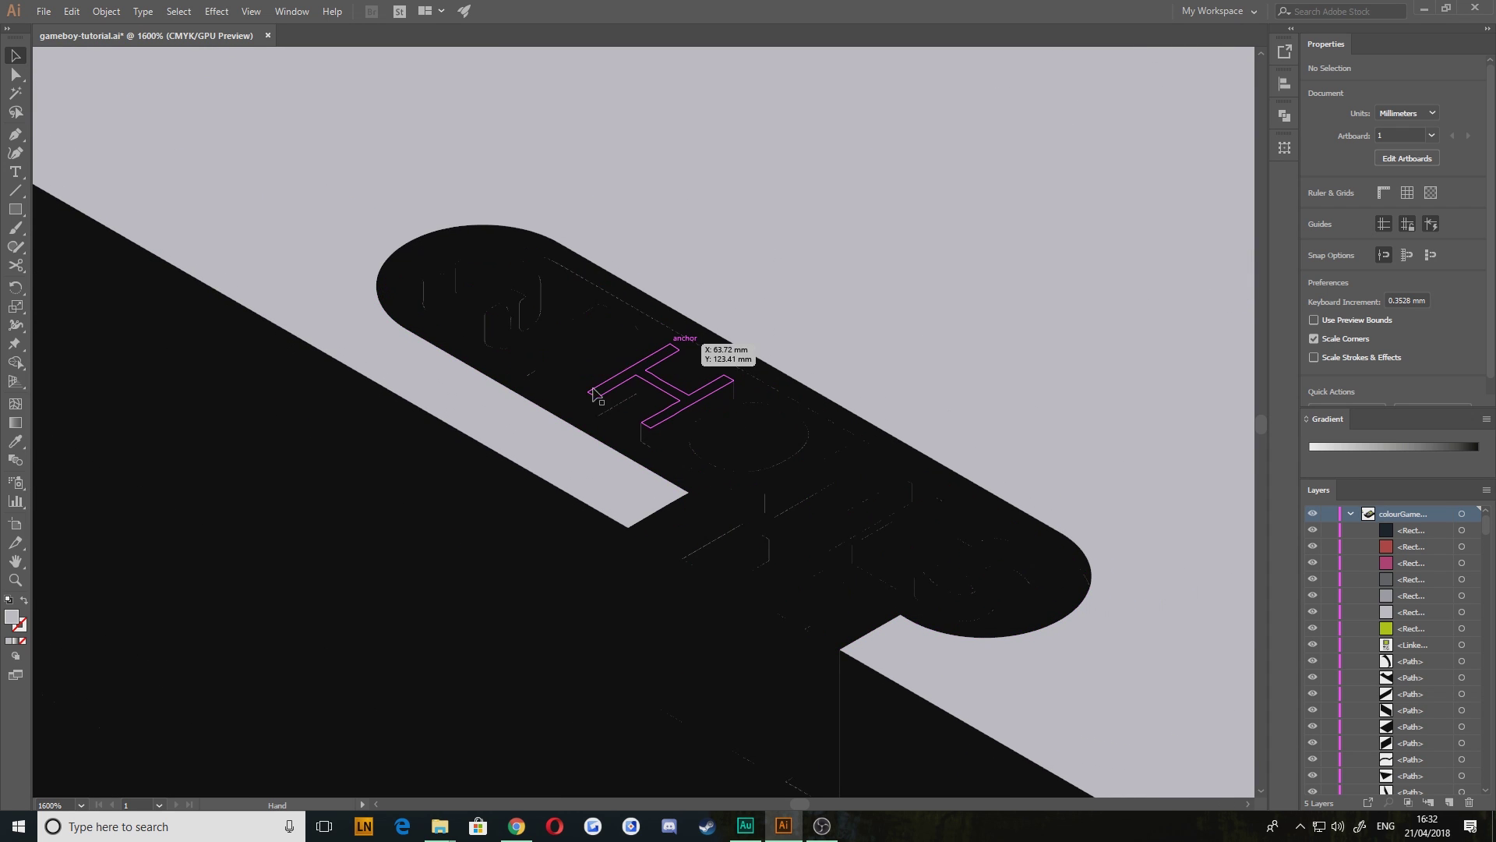
click(510, 262)
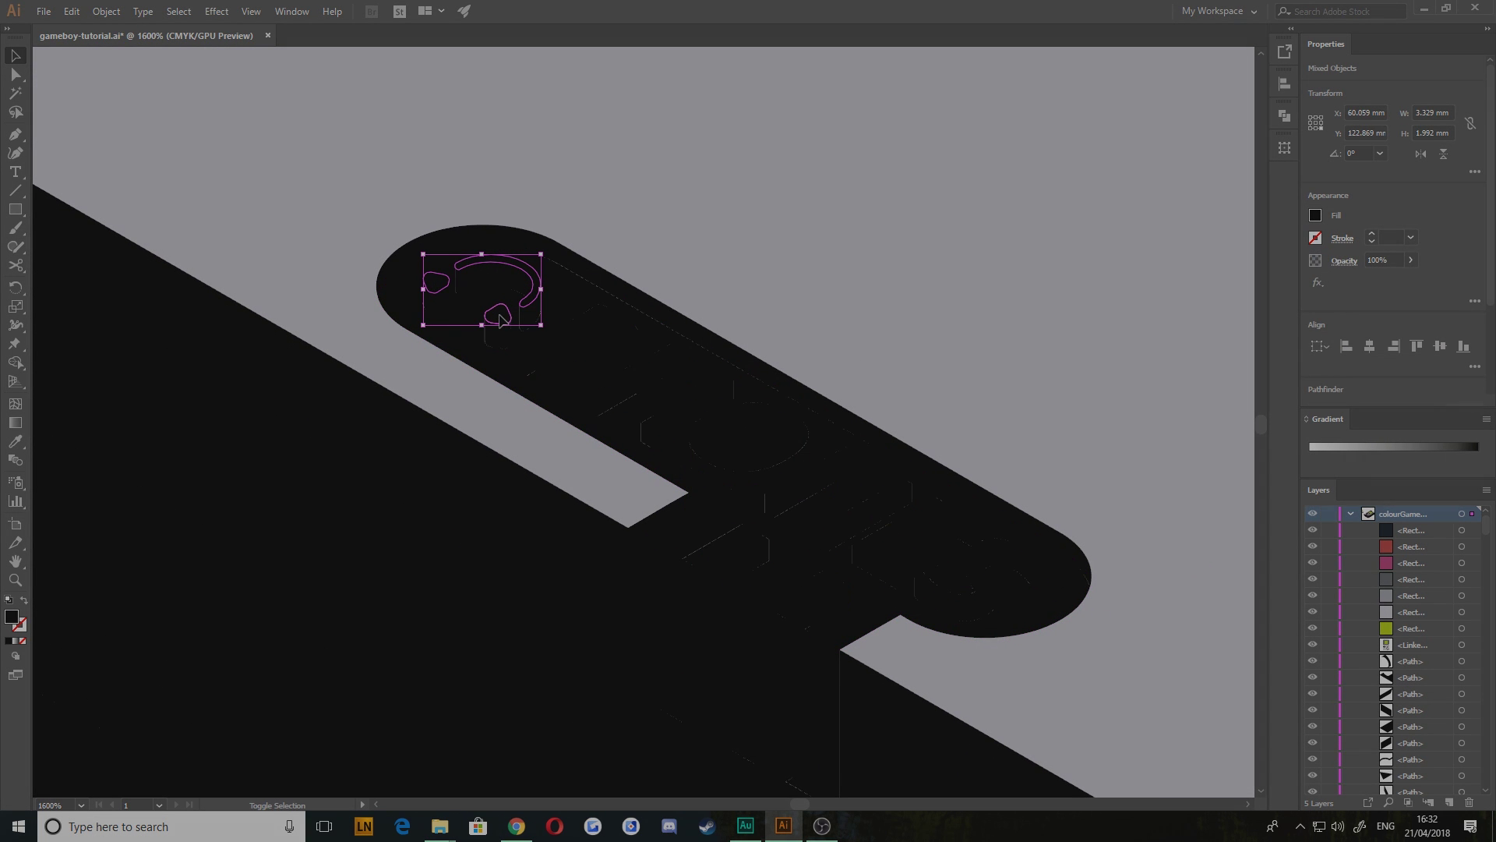